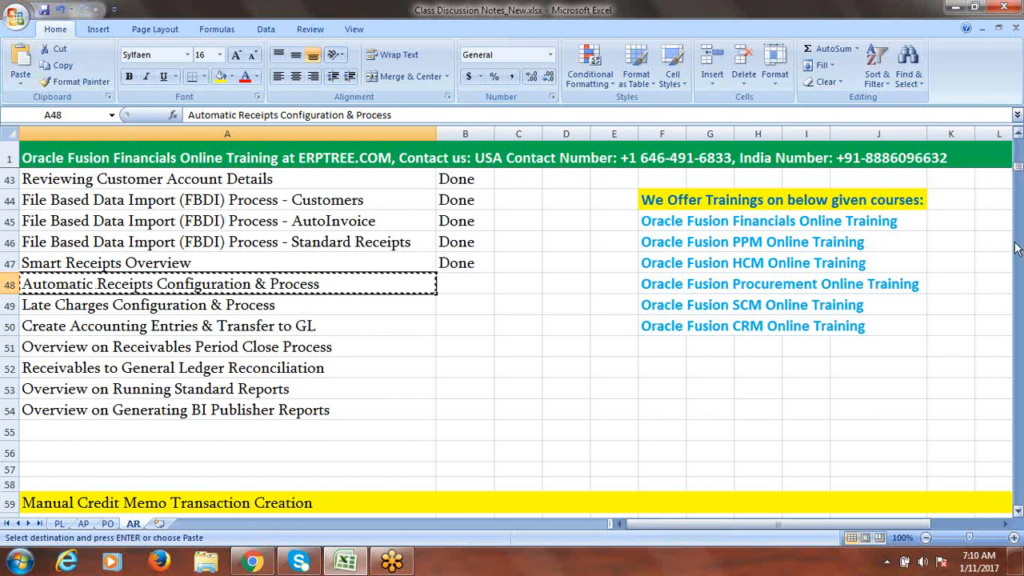
- Paste the heading 'Automatic Receipts Configuration & Process' into cell A176
{"action": "left_click_drag", "start_coordinate": [1018, 167], "coordinate": [1019, 236]}
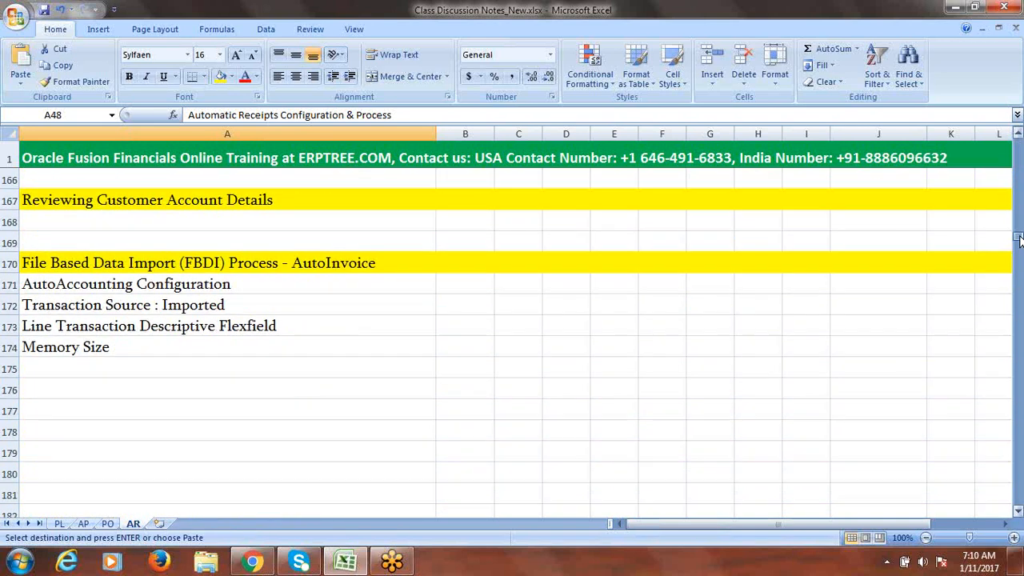
{"action": "left_click", "coordinate": [109, 386]}
{"action": "type", "text": "Automatic Receipts Configuration & Process"}
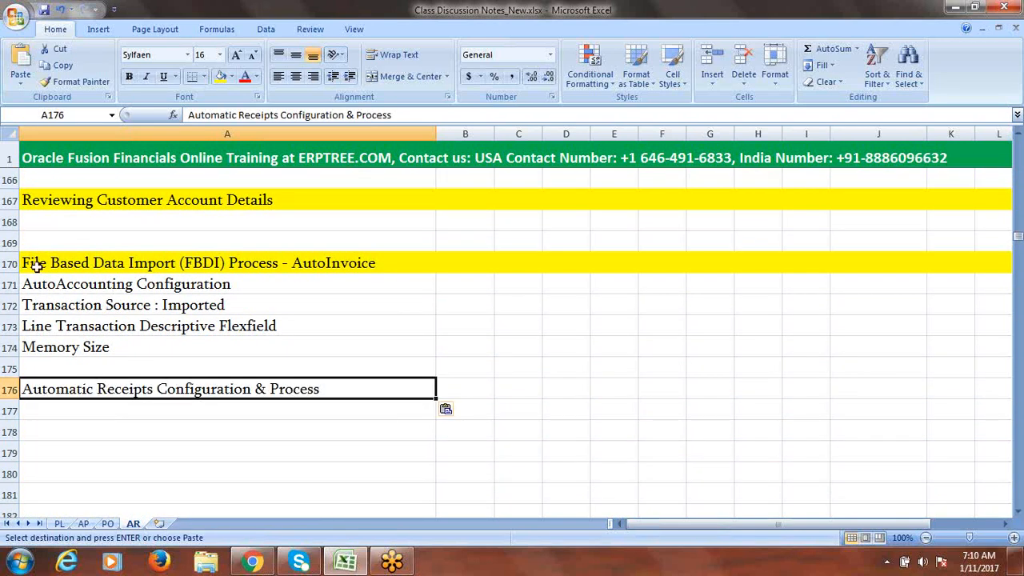
- Copy the yellow AutoInvoice heading format from row 170 onto row 176 and save the workbook
{"action": "left_click", "coordinate": [11, 262]}
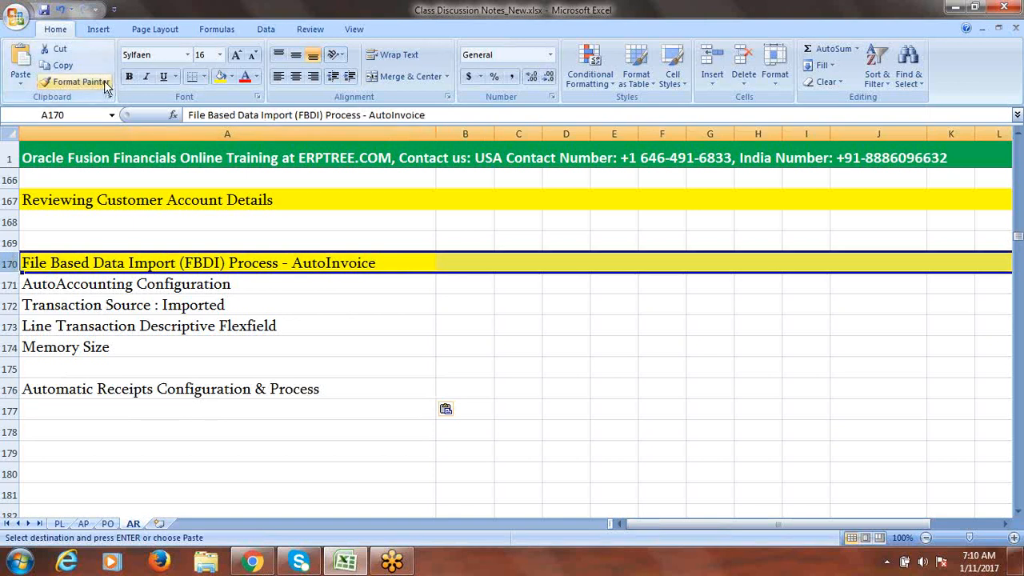
{"action": "left_click", "coordinate": [76, 82]}
{"action": "left_click", "coordinate": [9, 388]}
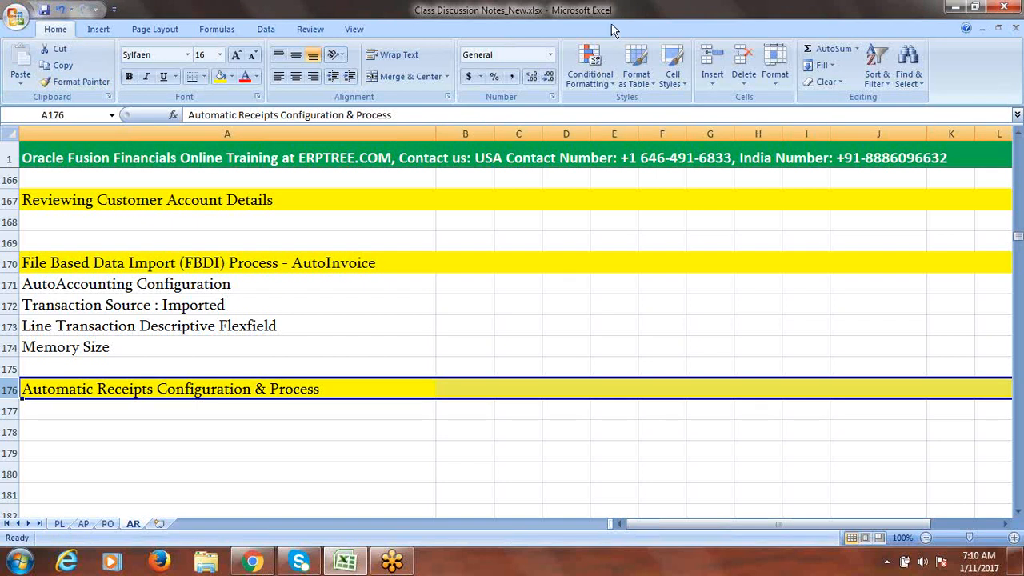
{"action": "left_click", "coordinate": [111, 417]}
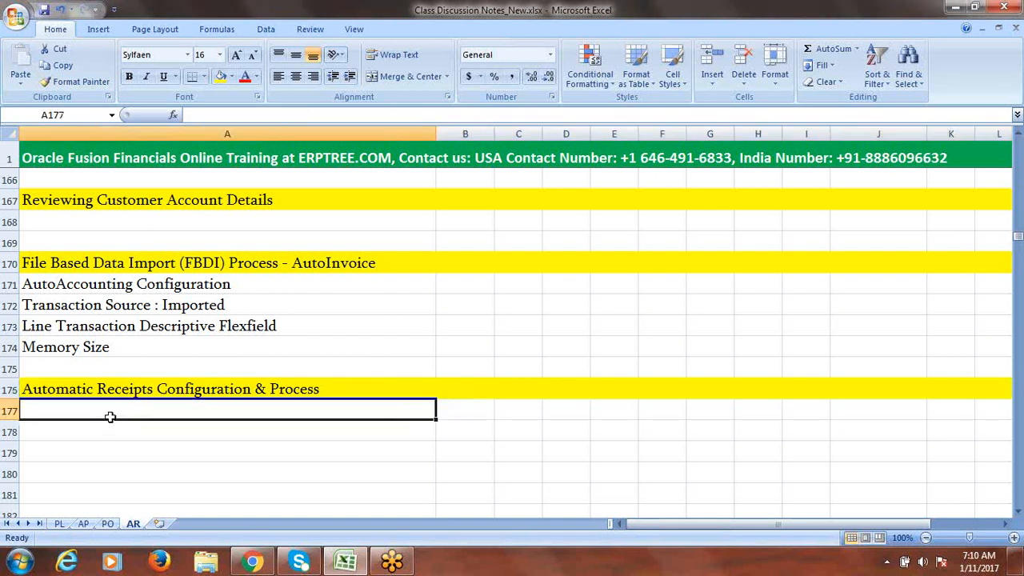
{"action": "key", "text": "ctrl+s"}
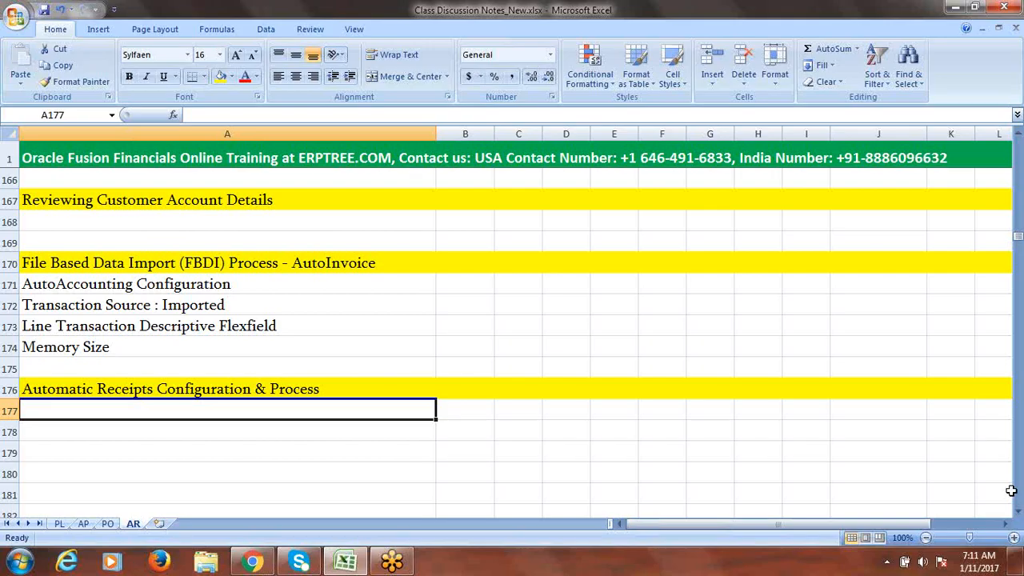
{"action": "left_click", "coordinate": [1018, 512]}
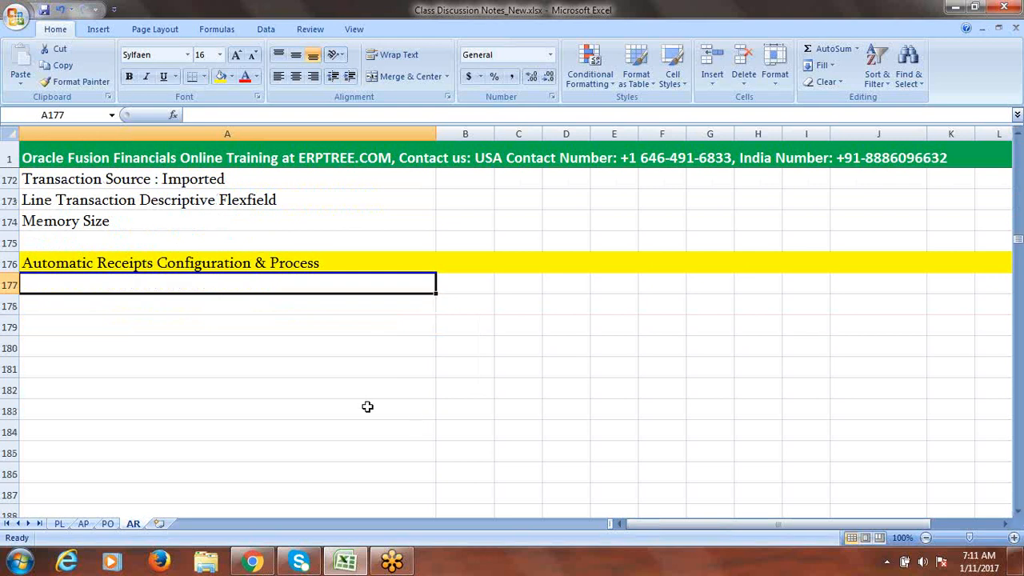
- Enter 'Create Automatic Receipt class and method' in cell A177
{"action": "double_click", "coordinate": [67, 283]}
{"action": "type", "text": "Cre"}
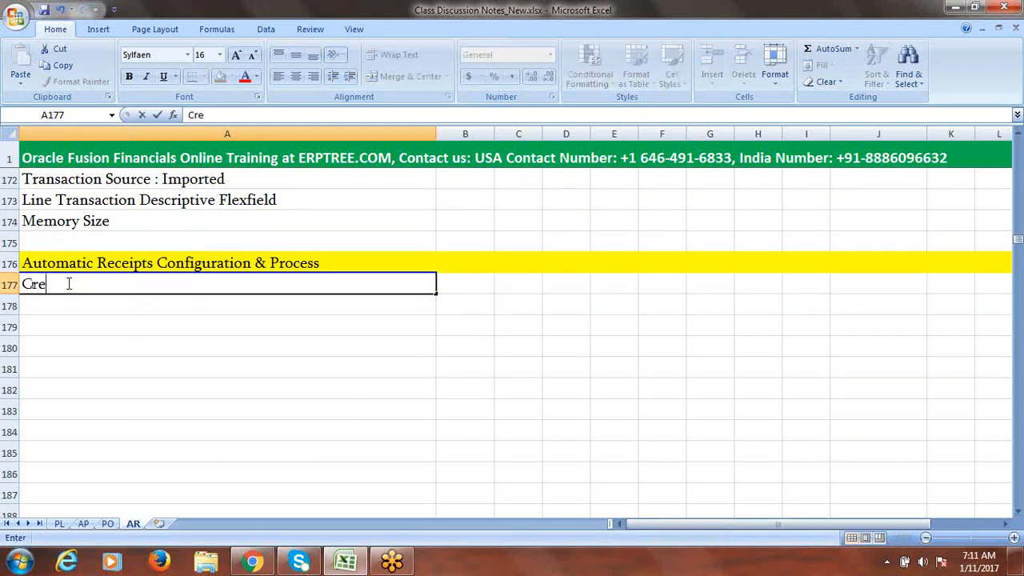
{"action": "type", "text": "ate Automatic"}
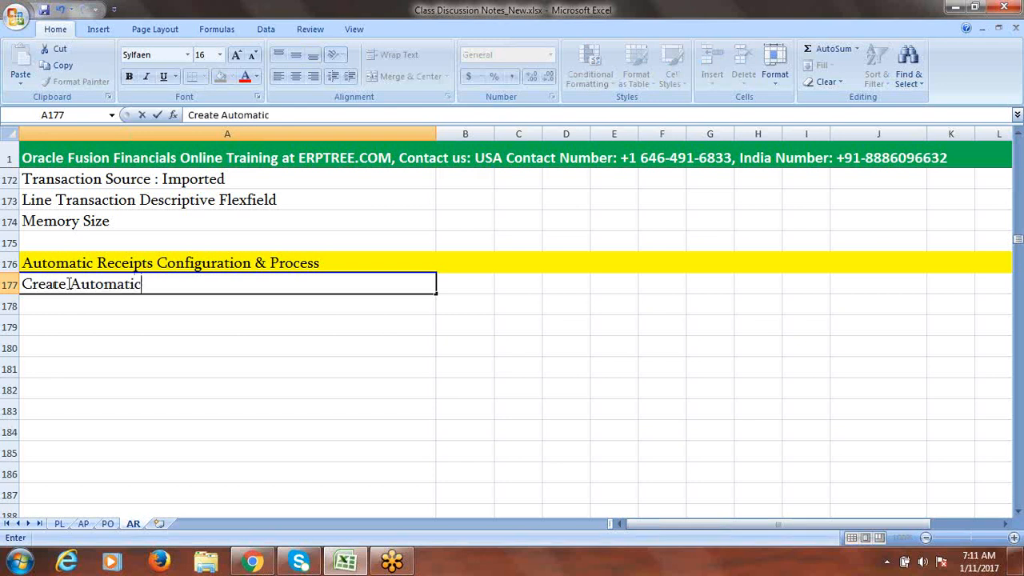
{"action": "type", "text": " Receipt"}
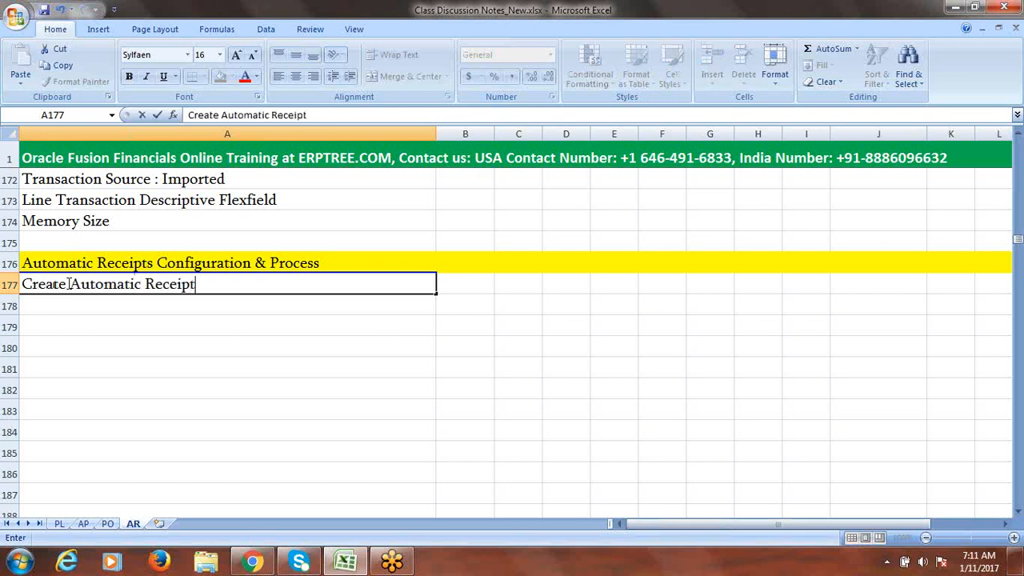
{"action": "type", "text": " class an"}
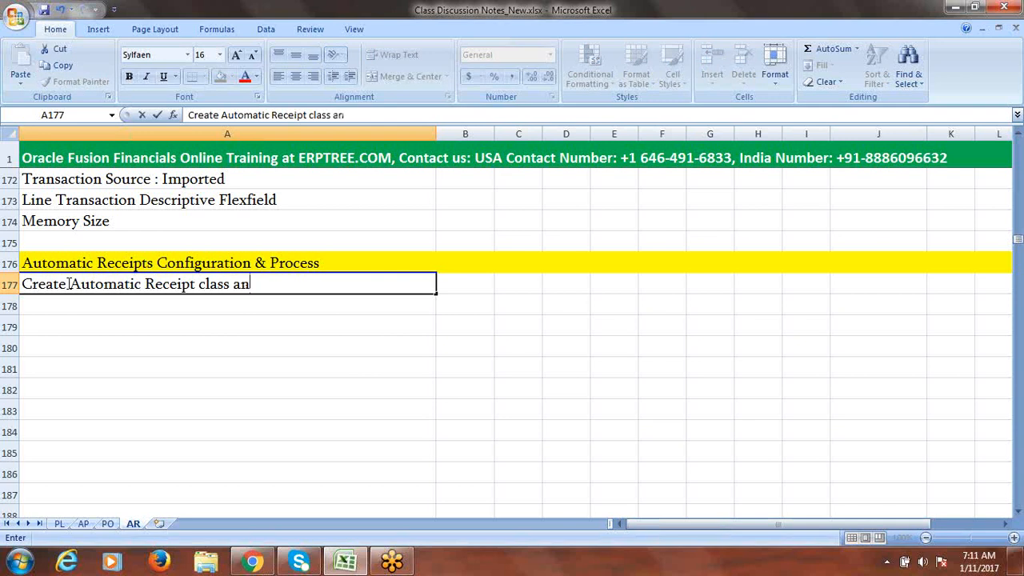
{"action": "type", "text": "d method"}
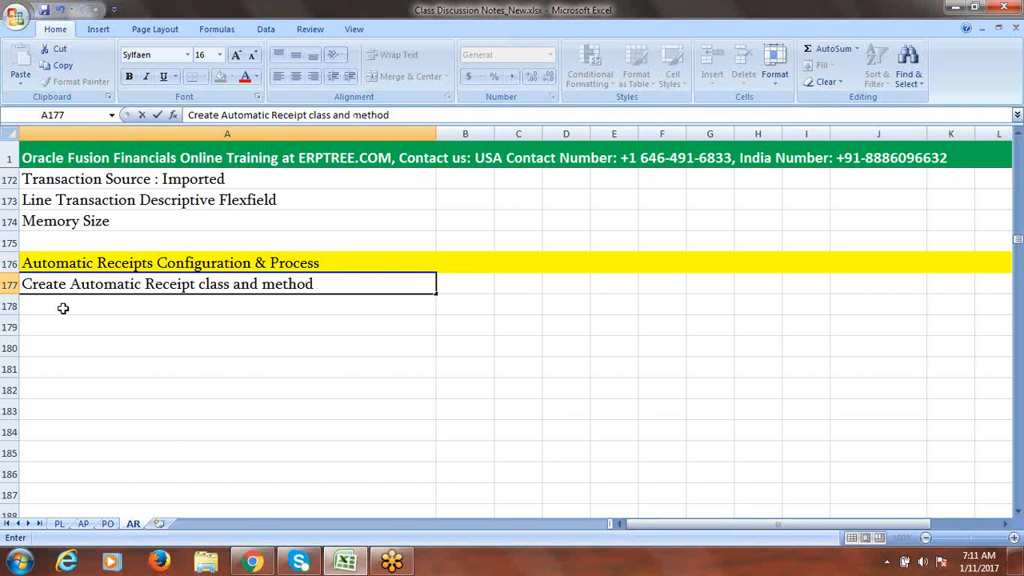
{"action": "left_click", "coordinate": [63, 307]}
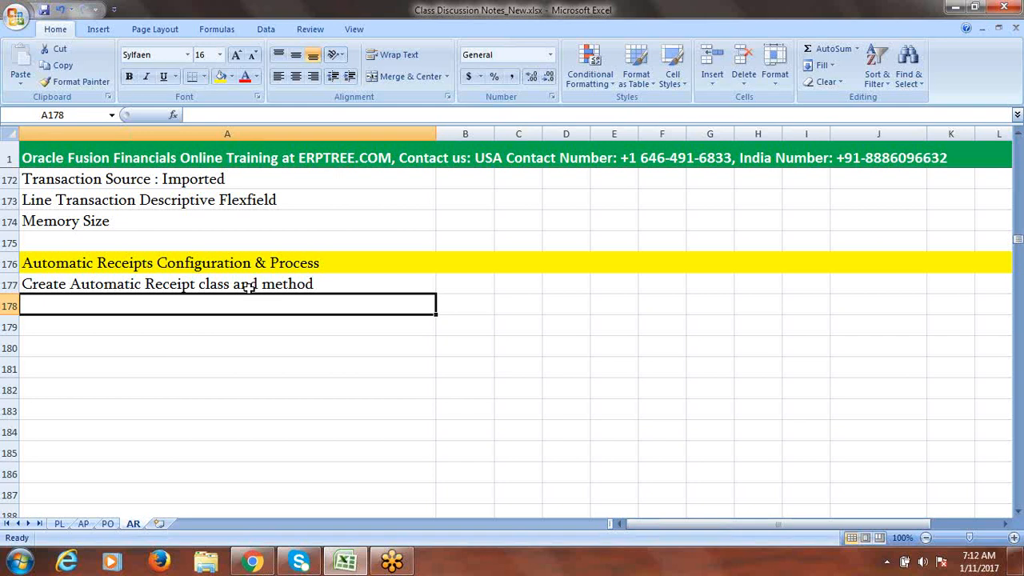
- Enter 'Ledger Options set sequencial numbering' in cell A178, correcting the typos
{"action": "type", "text": "Ledg"}
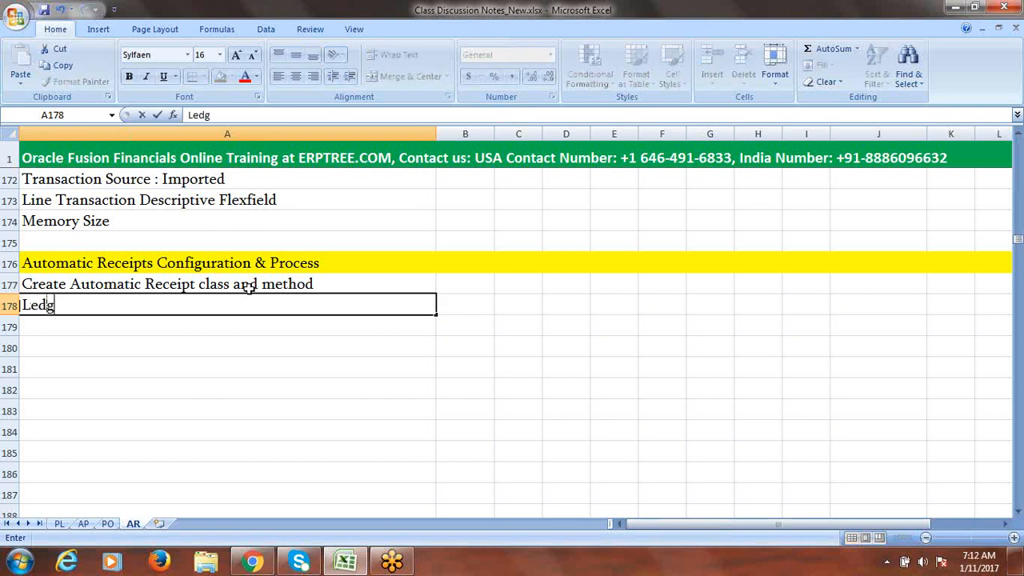
{"action": "type", "text": "er Options"}
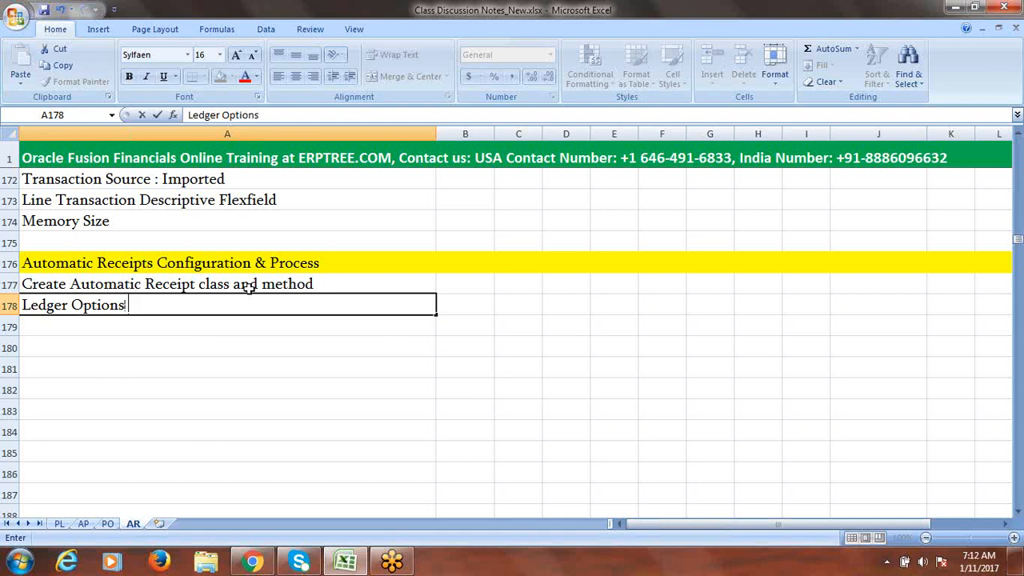
{"action": "type", "text": " st"}
{"action": "key", "text": "BackSpace"}
{"action": "type", "text": "et equenc"}
{"action": "key", "text": "BackSpace"}
{"action": "key", "text": "BackSpace"}
{"action": "key", "text": "BackSpace"}
{"action": "key", "text": "BackSpace"}
{"action": "key", "text": "BackSpace"}
{"action": "key", "text": "BackSpace"}
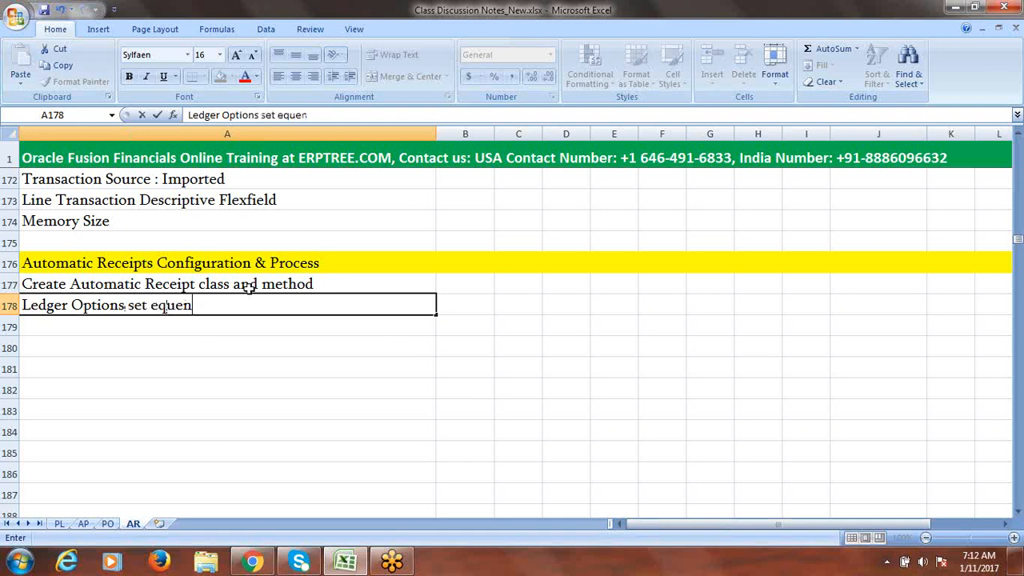
{"action": "type", "text": "seq"}
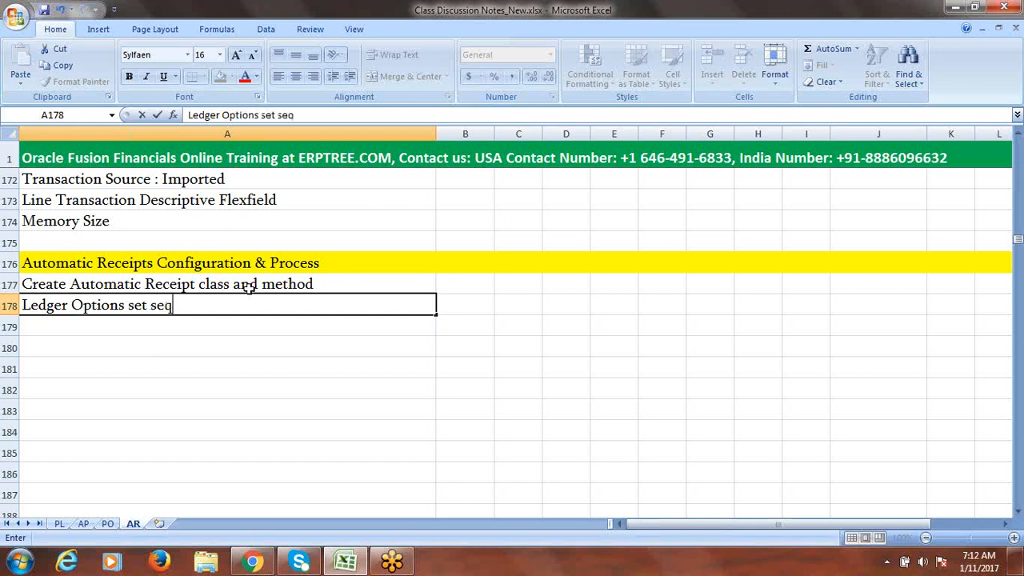
{"action": "type", "text": "uencial numbering"}
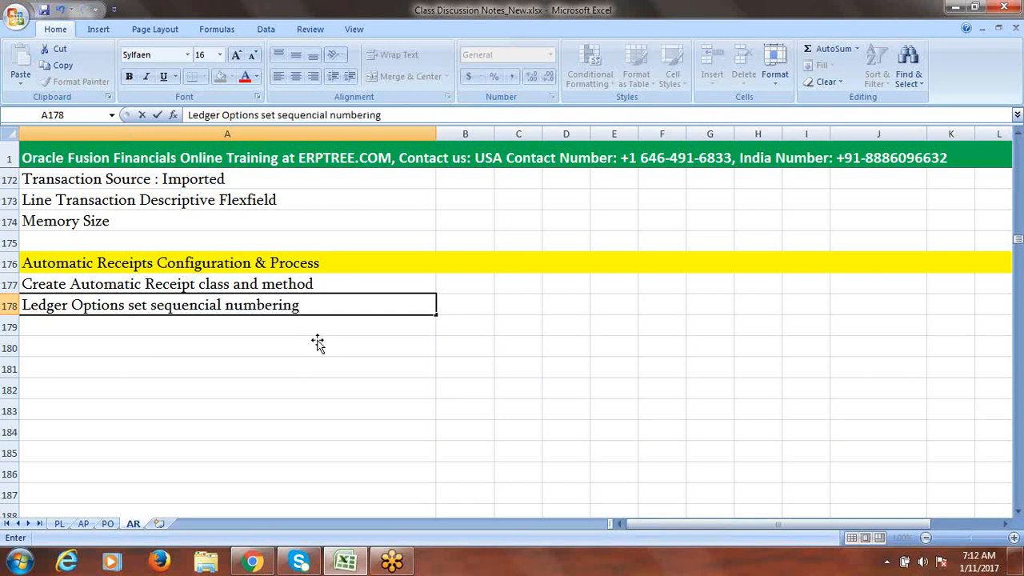
{"action": "left_click", "coordinate": [269, 320]}
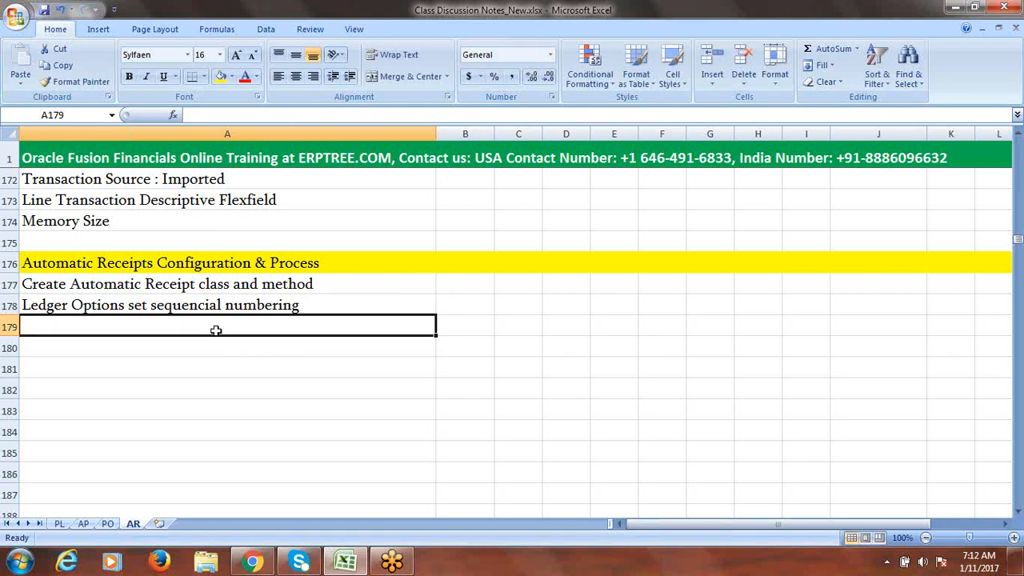
- Enter 'Create Document Numbering' in cell A179, then move to empty cell A180
{"action": "type", "text": "Create"}
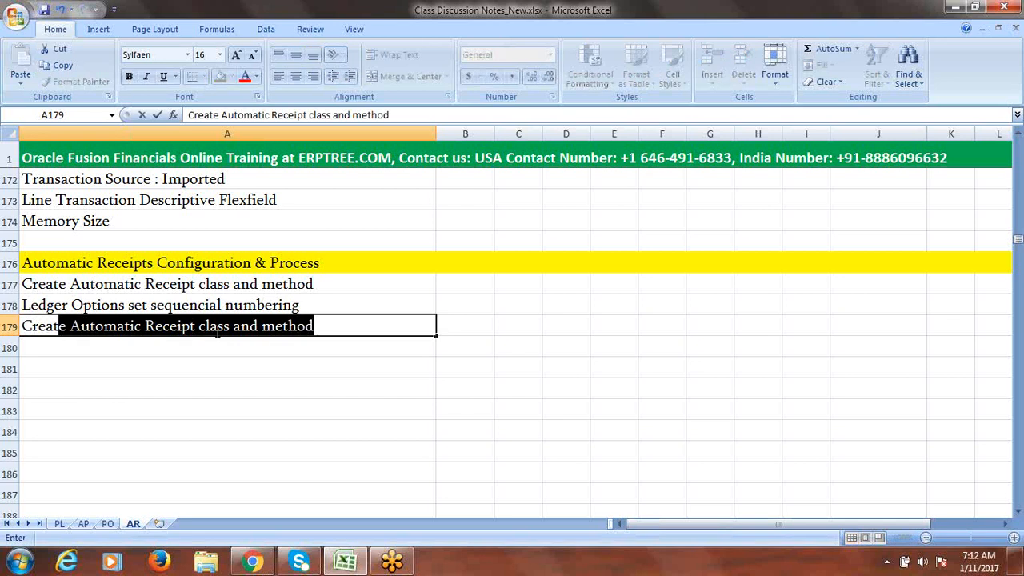
{"action": "type", "text": " D"}
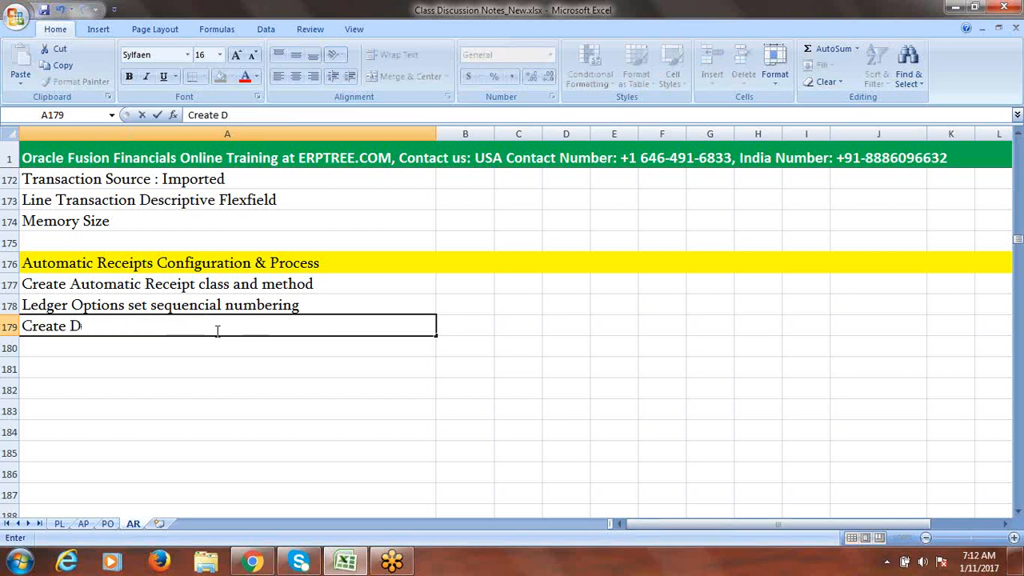
{"action": "type", "text": "ocument"}
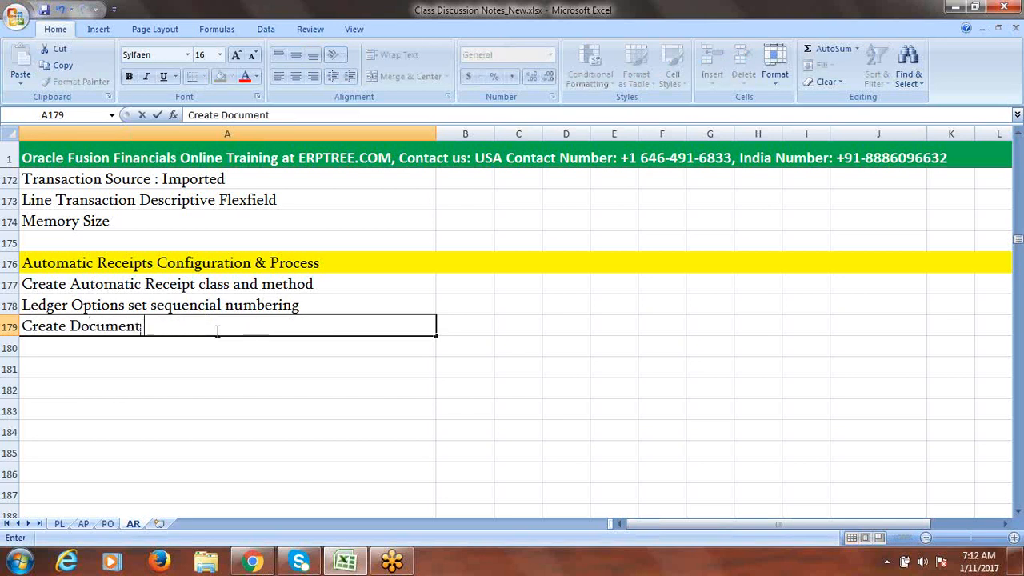
{"action": "type", "text": " Numbering"}
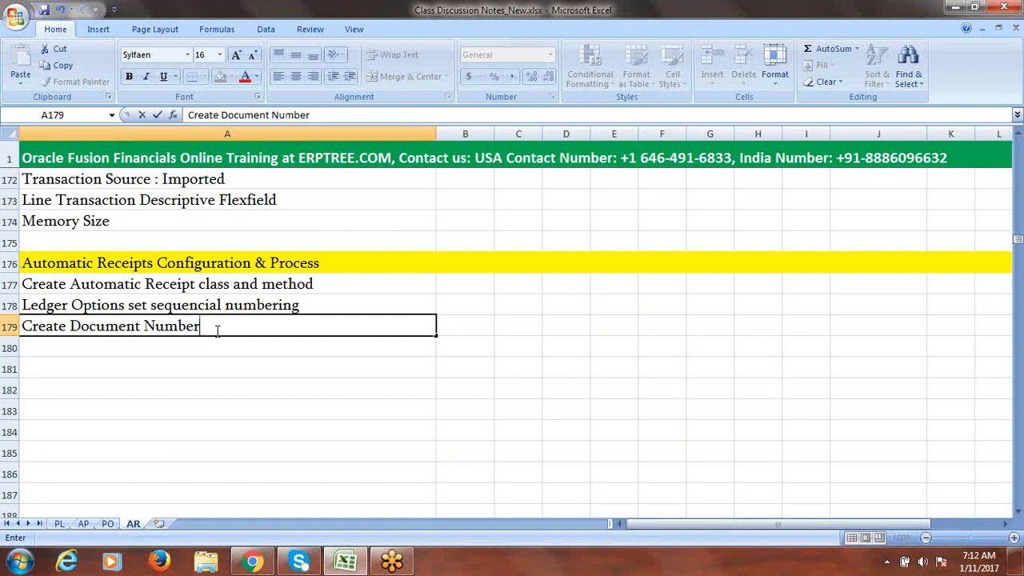
{"action": "left_click", "coordinate": [238, 285]}
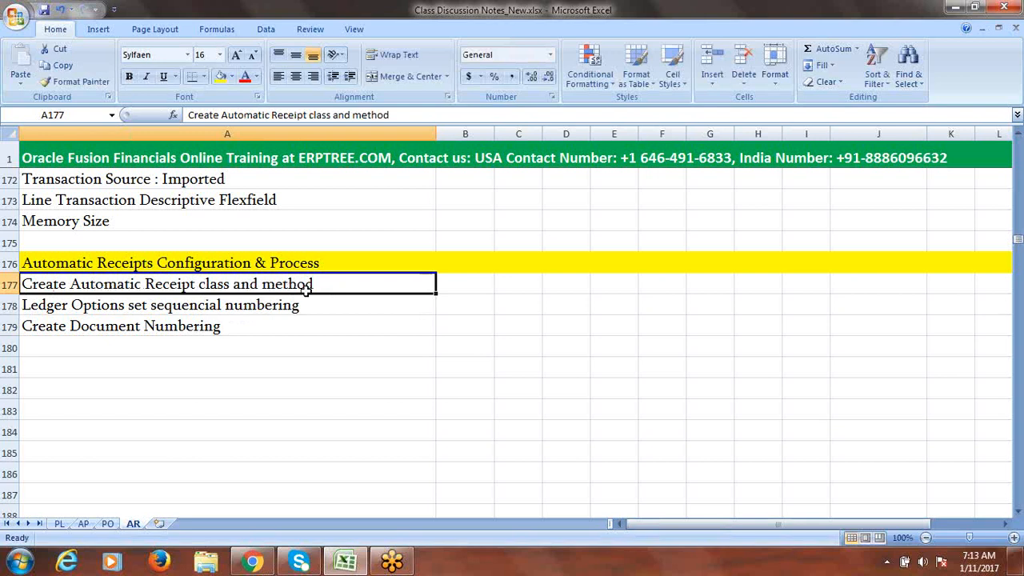
{"action": "left_click", "coordinate": [228, 327]}
{"action": "left_click", "coordinate": [109, 350]}
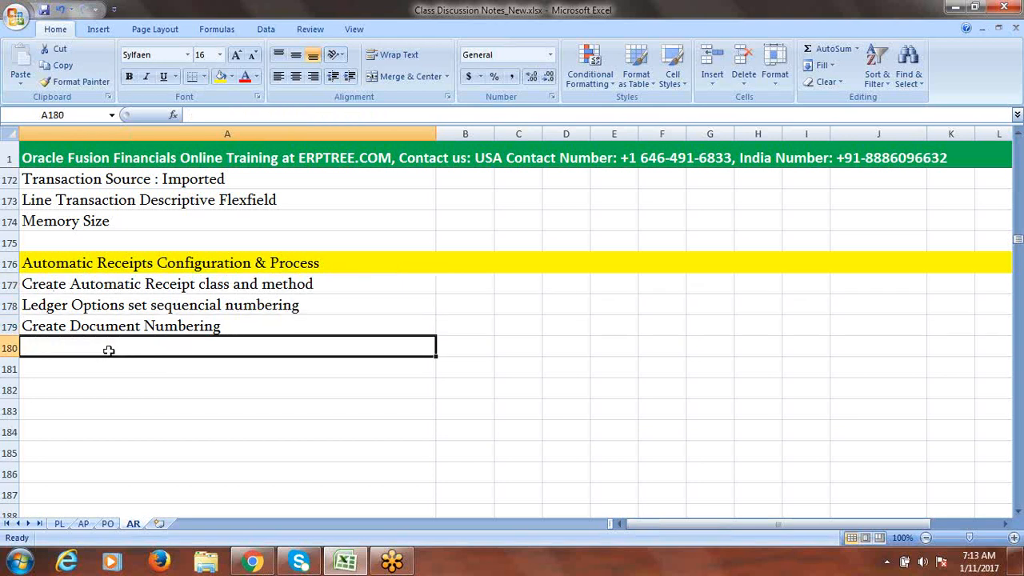
- Replace 'Customer' in A180 with 'Assign Automatic Receipt Method to Cust', fixing typos along the way
{"action": "type", "text": "Cu"}
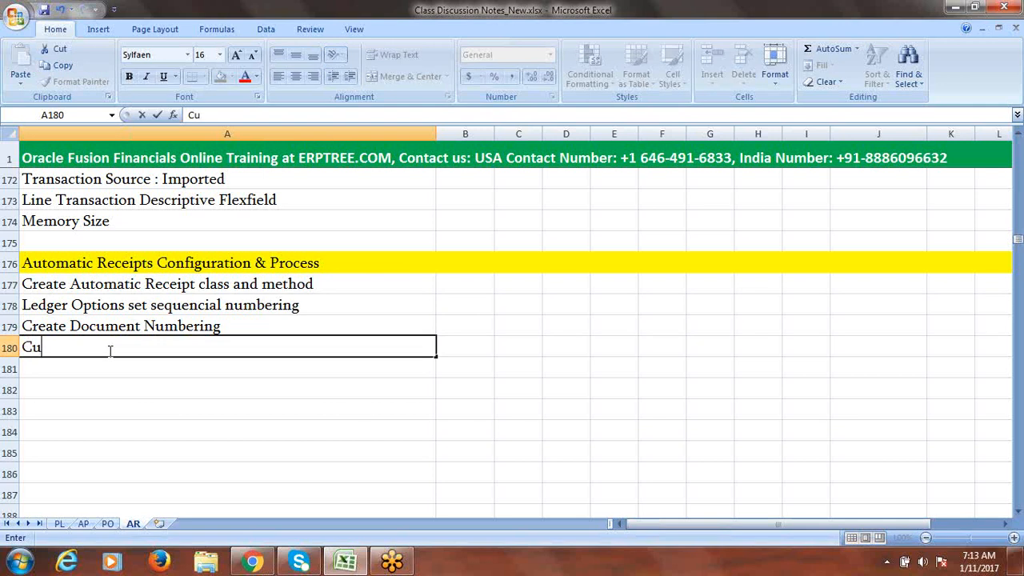
{"action": "type", "text": "stomer"}
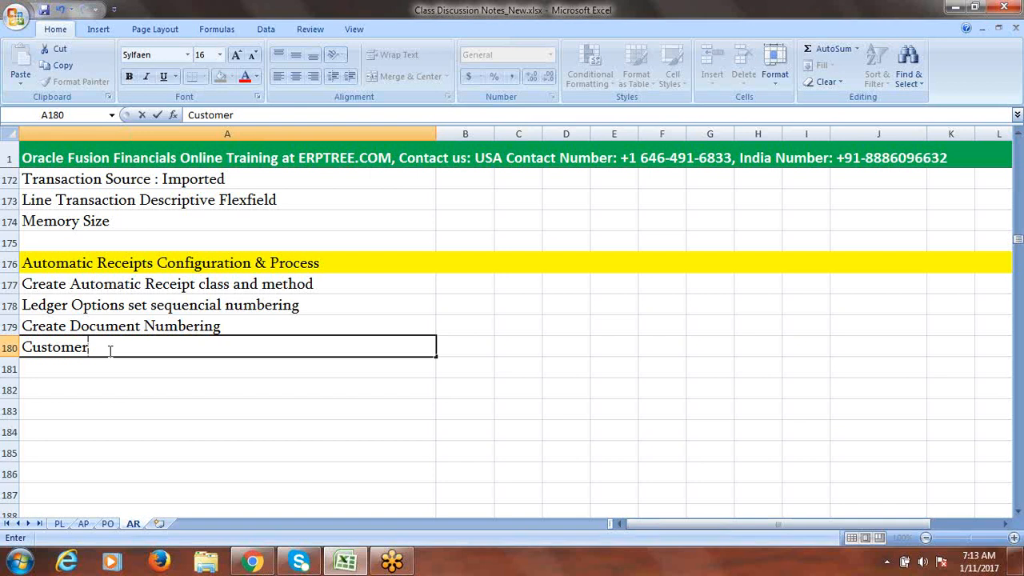
{"action": "key", "text": "BackSpace"}
{"action": "key", "text": "BackSpace"}
{"action": "key", "text": "BackSpace"}
{"action": "key", "text": "BackSpace"}
{"action": "key", "text": "BackSpace"}
{"action": "key", "text": "BackSpace"}
{"action": "key", "text": "BackSpace"}
{"action": "key", "text": "BackSpace"}
{"action": "type", "text": "Assign"}
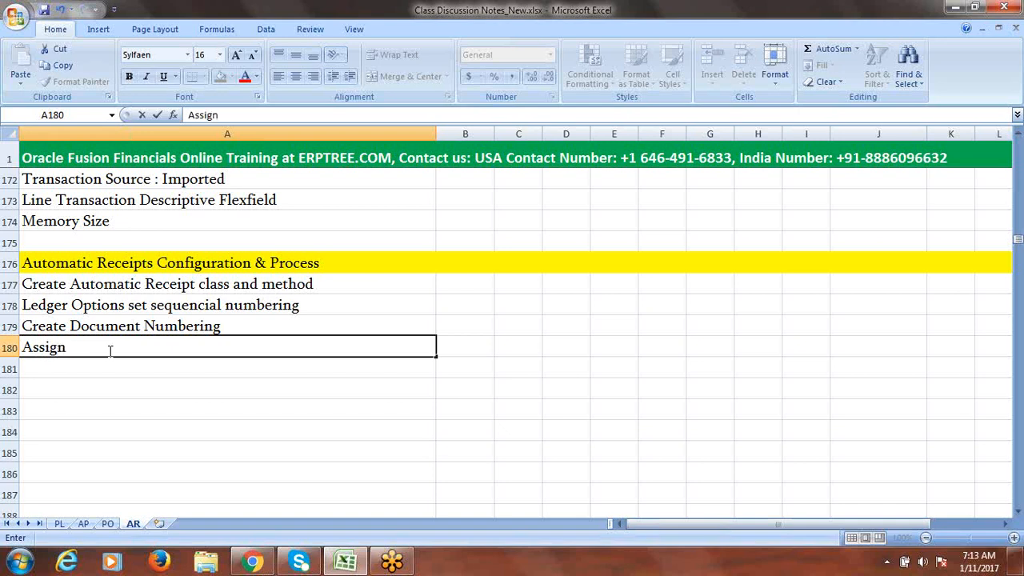
{"action": "type", "text": " R"}
{"action": "key", "text": "BackSpace"}
{"action": "type", "text": "a"}
{"action": "key", "text": "BackSpace"}
{"action": "type", "text": "Automatic R"}
{"action": "type", "text": "ec"}
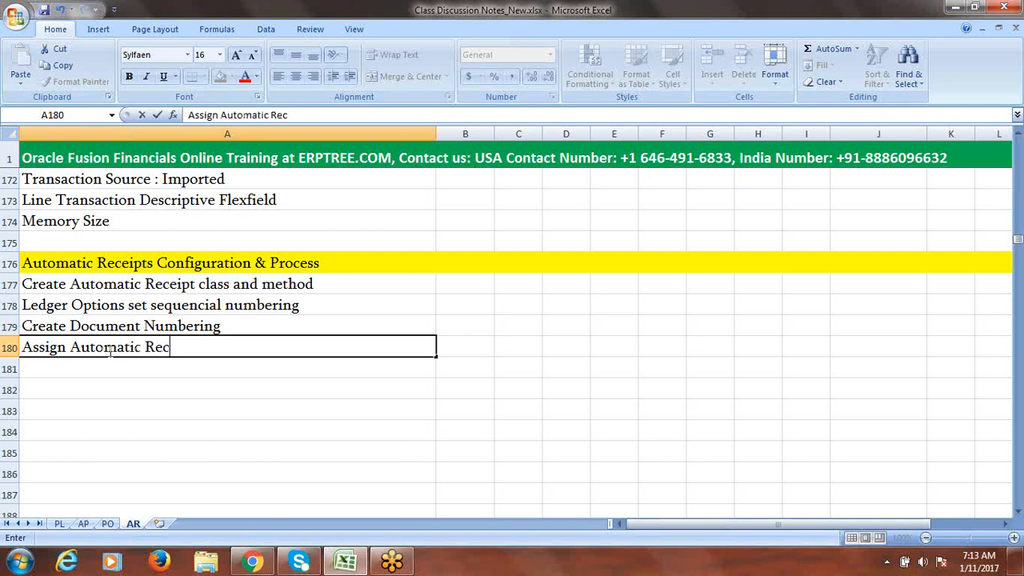
{"action": "type", "text": "eipt Method"}
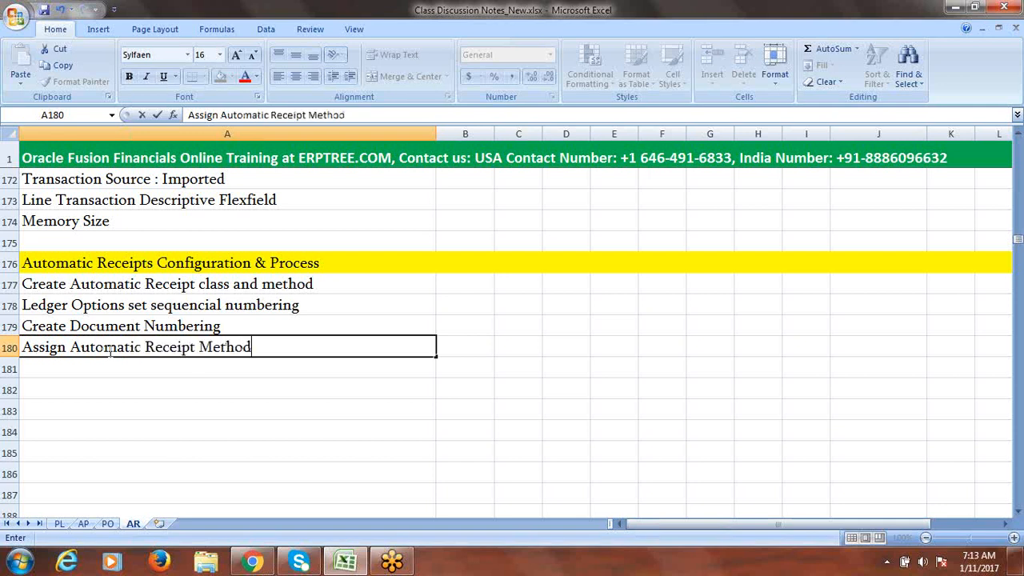
{"action": "type", "text": " to Cust"}
- Complete the A180 note with 'omer, Bank Account' and commit it
{"action": "left_click", "coordinate": [105, 352]}
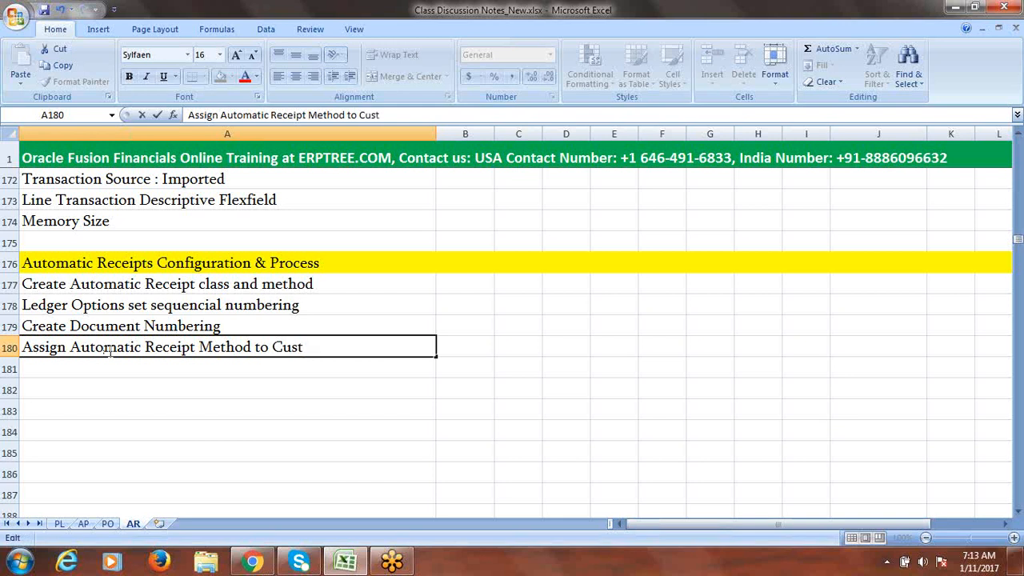
{"action": "left_click", "coordinate": [345, 348]}
{"action": "type", "text": "omer"}
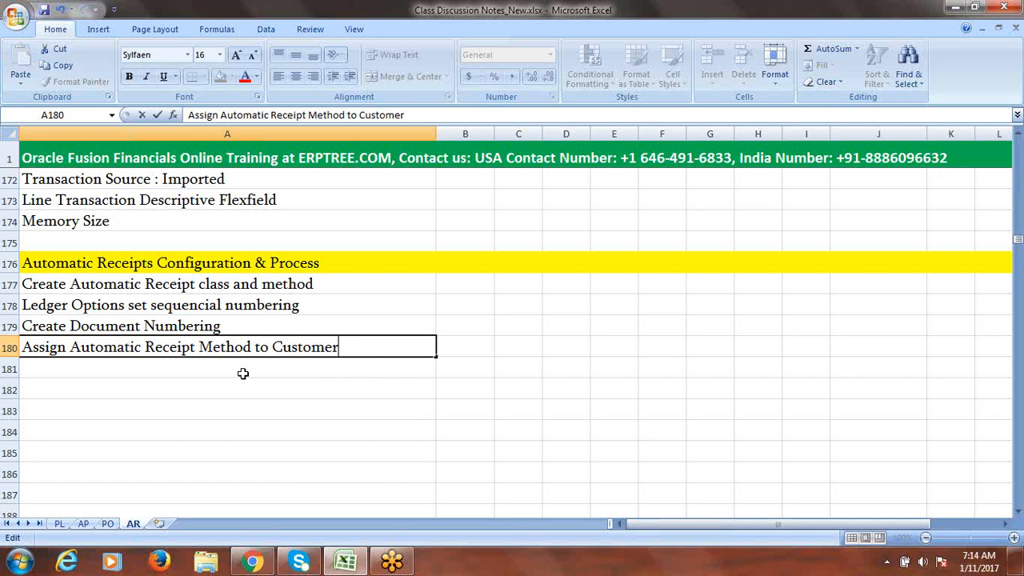
{"action": "type", "text": ", Bank Account"}
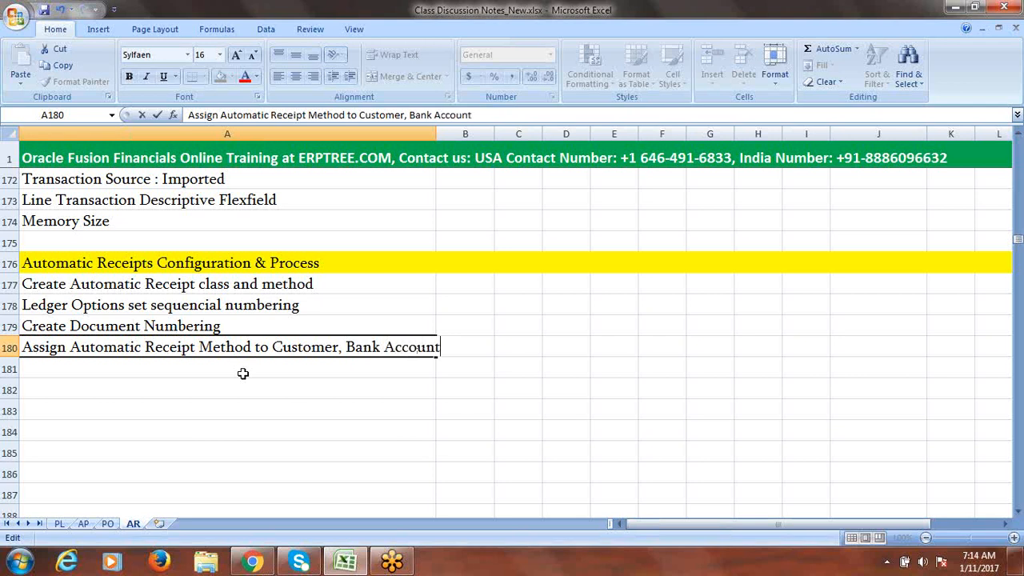
{"action": "key", "text": "Tab"}
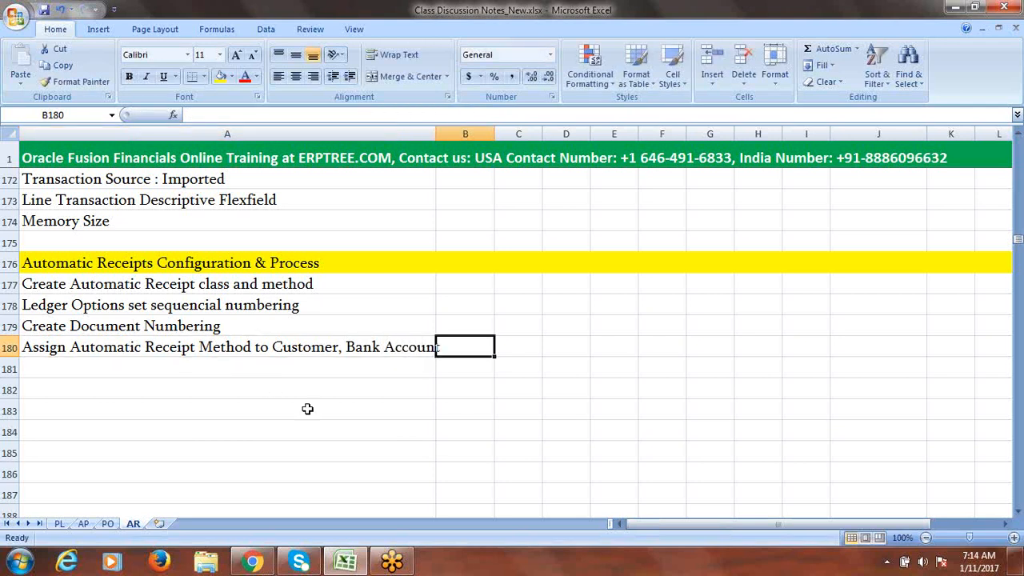
- Enter 'Create Receipt Source' in cell A181
{"action": "left_click", "coordinate": [136, 371]}
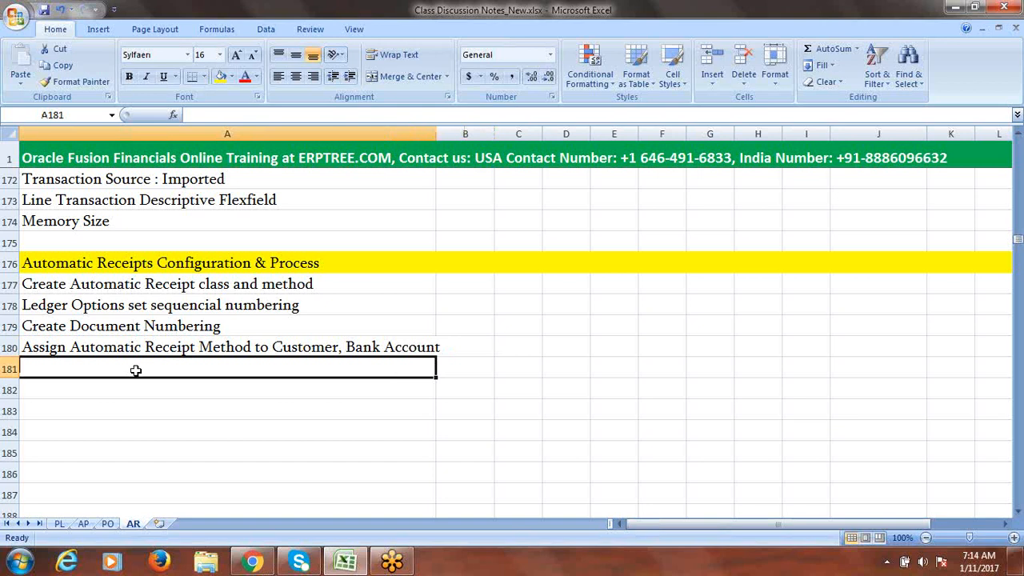
{"action": "type", "text": "Cr"}
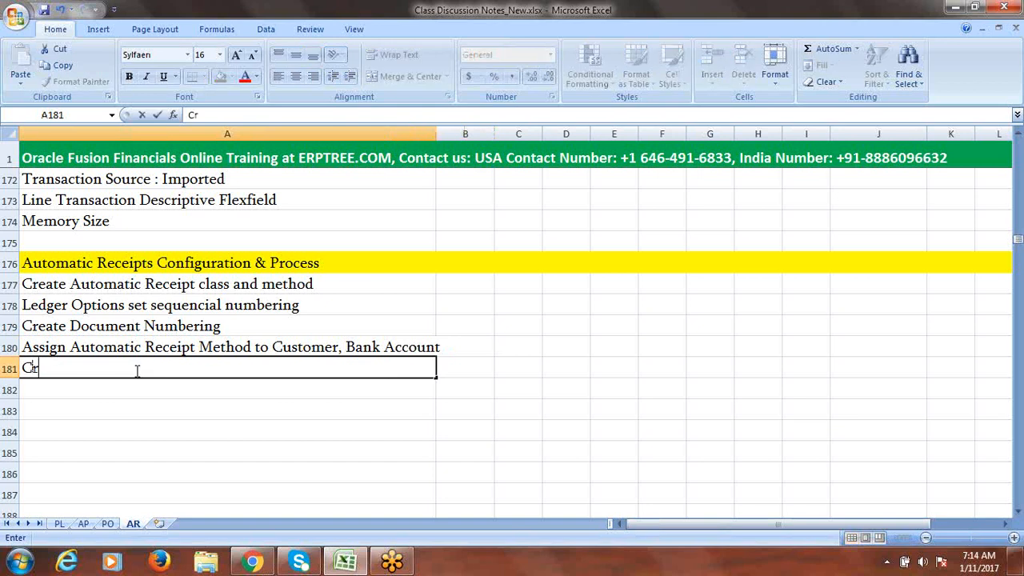
{"action": "type", "text": "eate Receipt Source"}
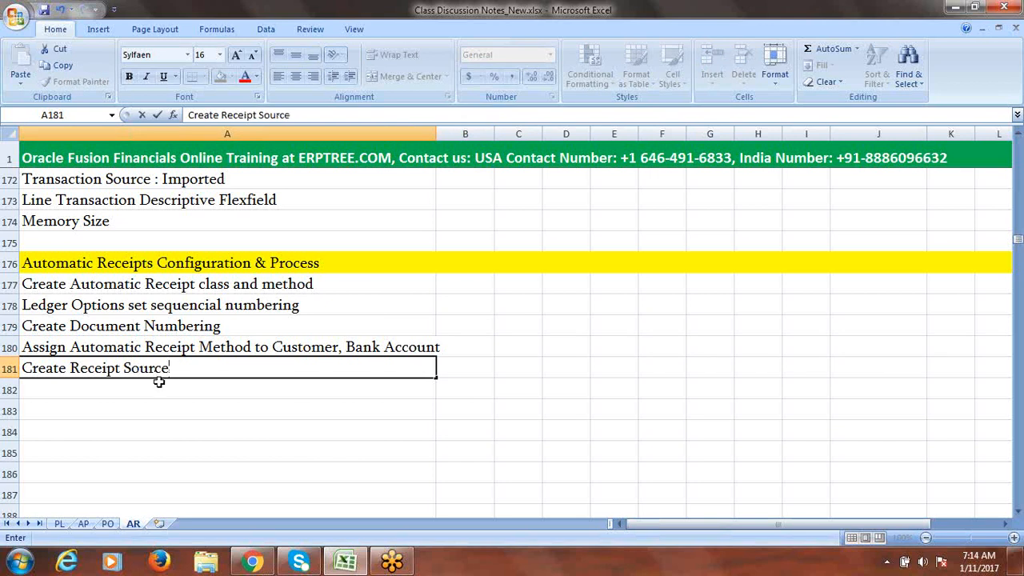
{"action": "left_click", "coordinate": [145, 386]}
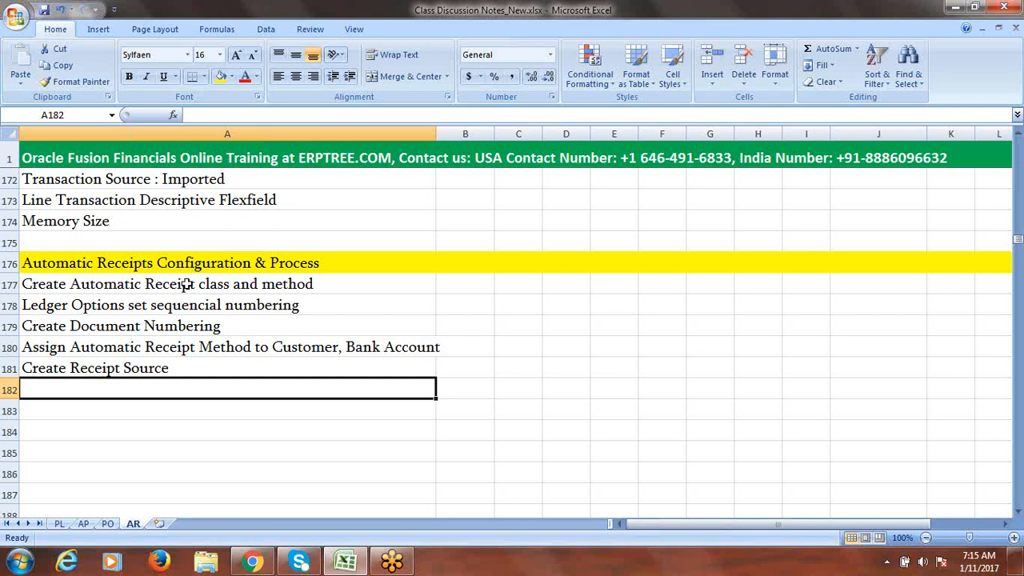
{"action": "left_click_drag", "start_coordinate": [186, 284], "coordinate": [203, 365]}
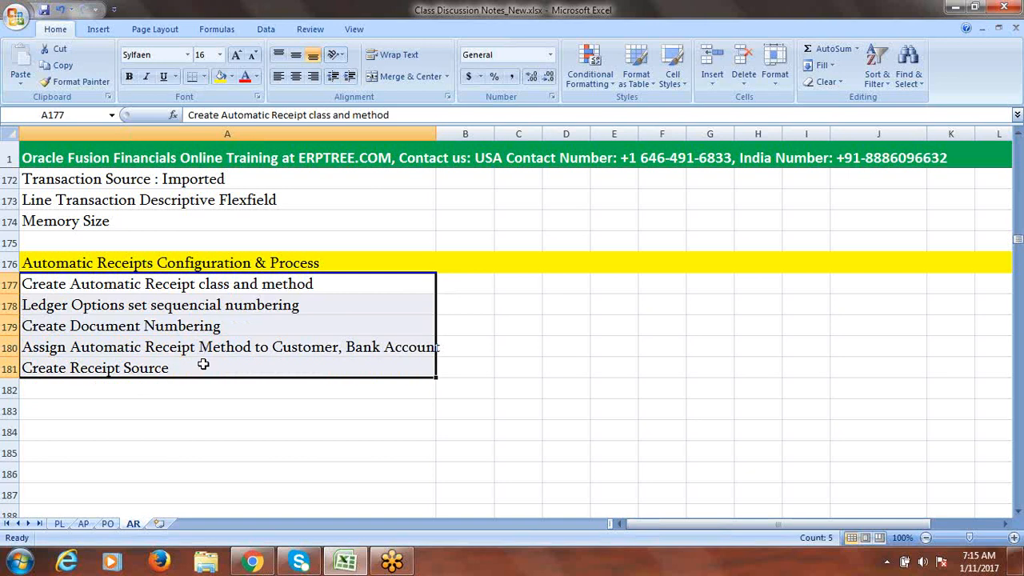
{"action": "left_click", "coordinate": [94, 389]}
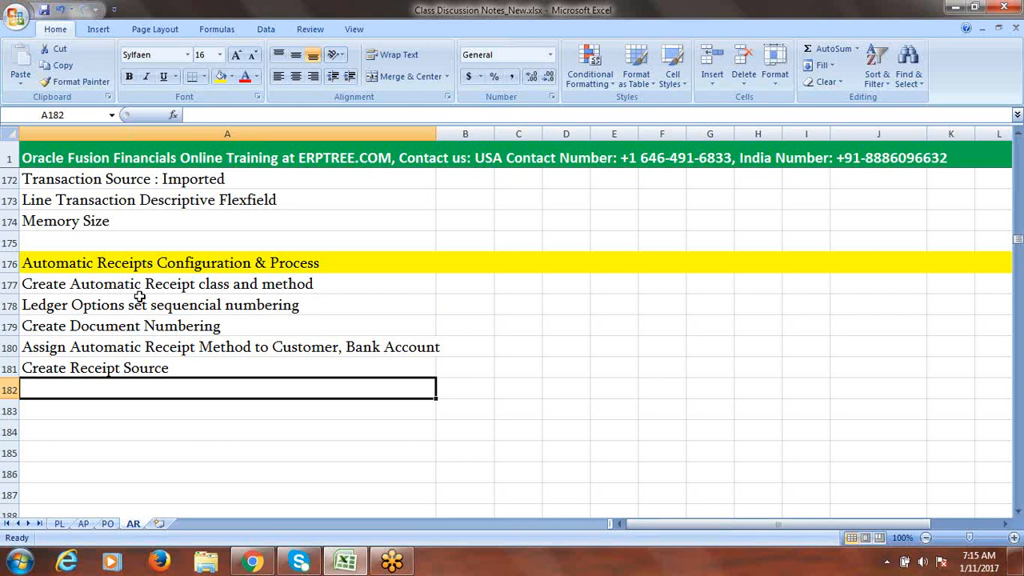
- Enter 'Define Internal Payee' in cell A182 and save the workbook
{"action": "type", "text": "In"}
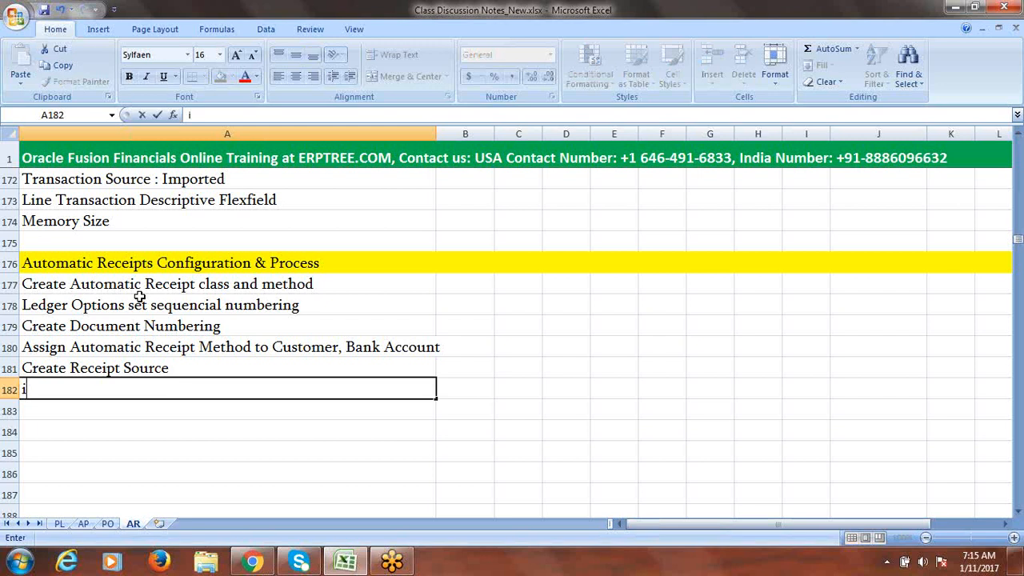
{"action": "key", "text": "BackSpace"}
{"action": "key", "text": "BackSpace"}
{"action": "type", "text": "Define"}
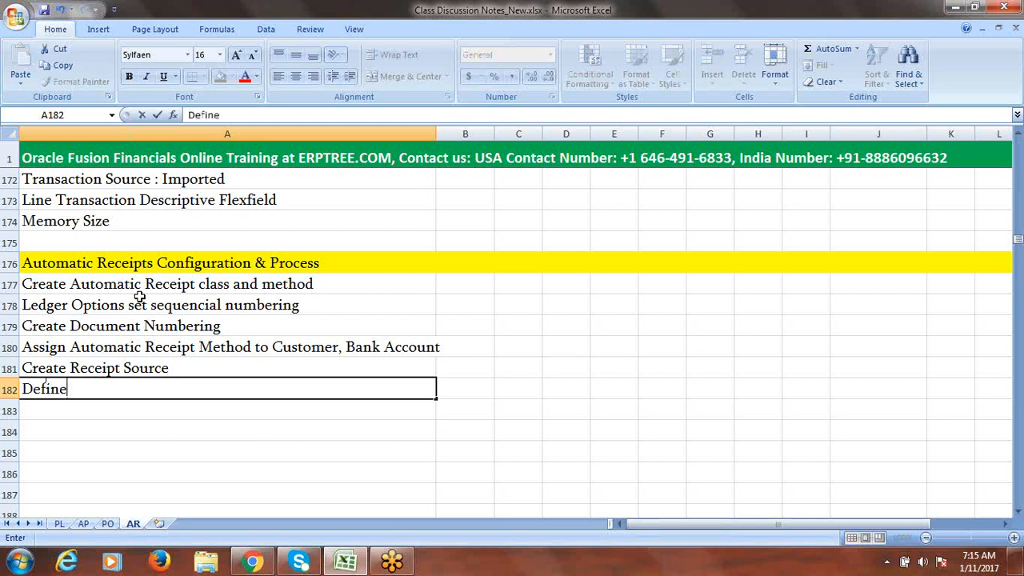
{"action": "type", "text": " Intern"}
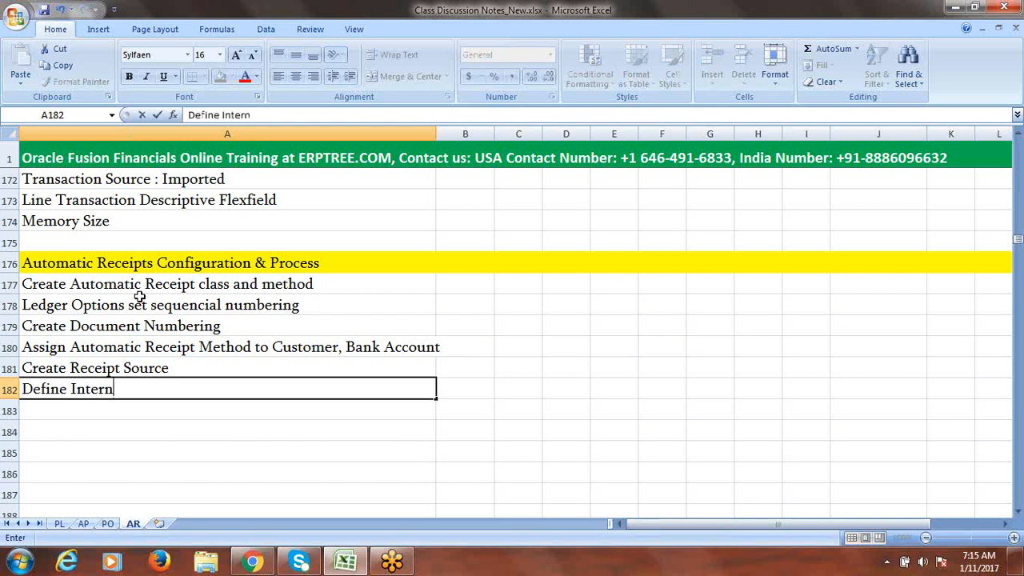
{"action": "type", "text": "al Payee"}
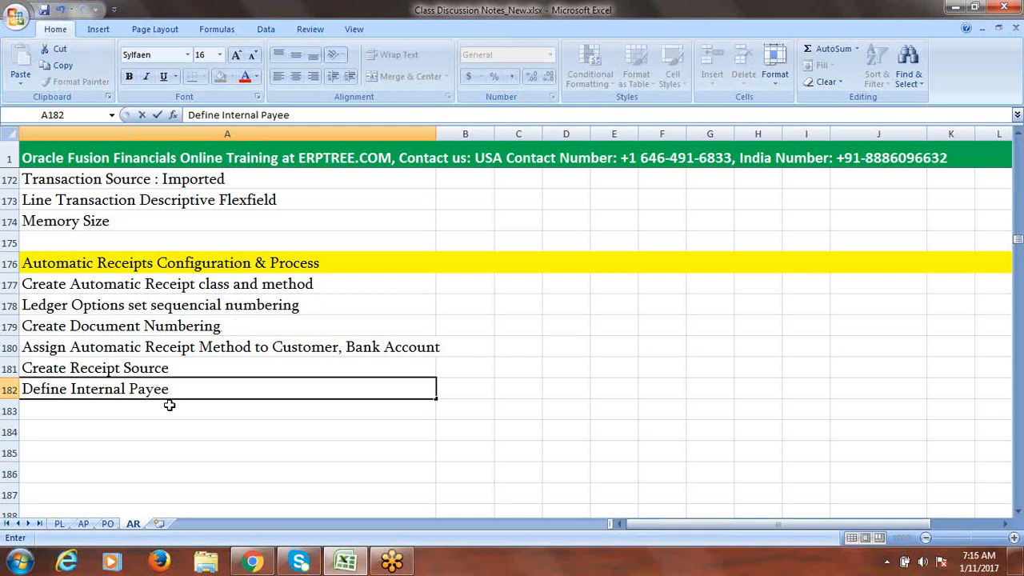
{"action": "key", "text": "Return"}
{"action": "left_click", "coordinate": [150, 389]}
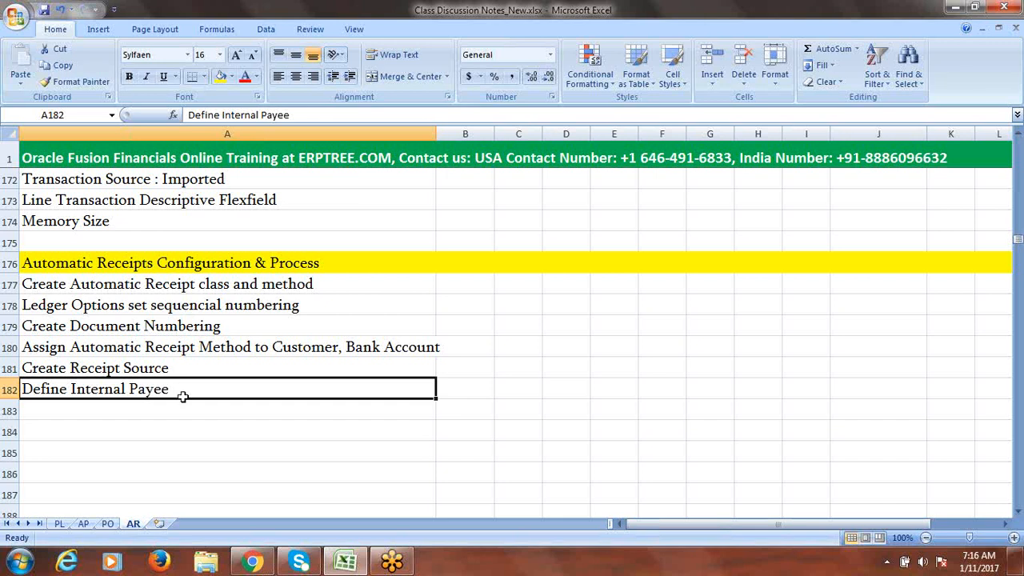
{"action": "key", "text": "ctrl+s"}
- Add 'Create Transaction - 2', 'Create Automatic Receipt Batch' and 'Find Automatic Receipts' in A184–A186
{"action": "left_click", "coordinate": [133, 435]}
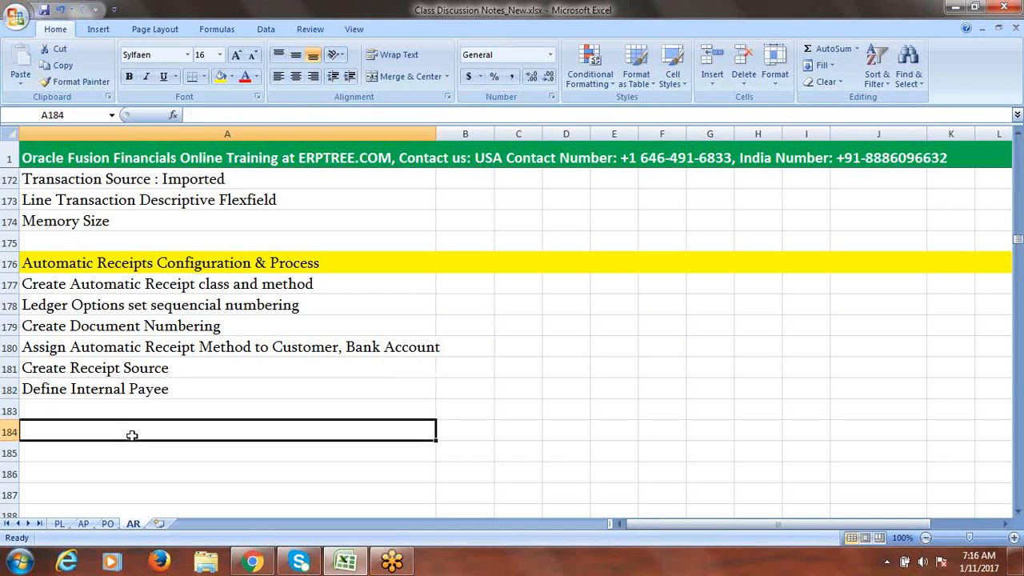
{"action": "type", "text": "Create T"}
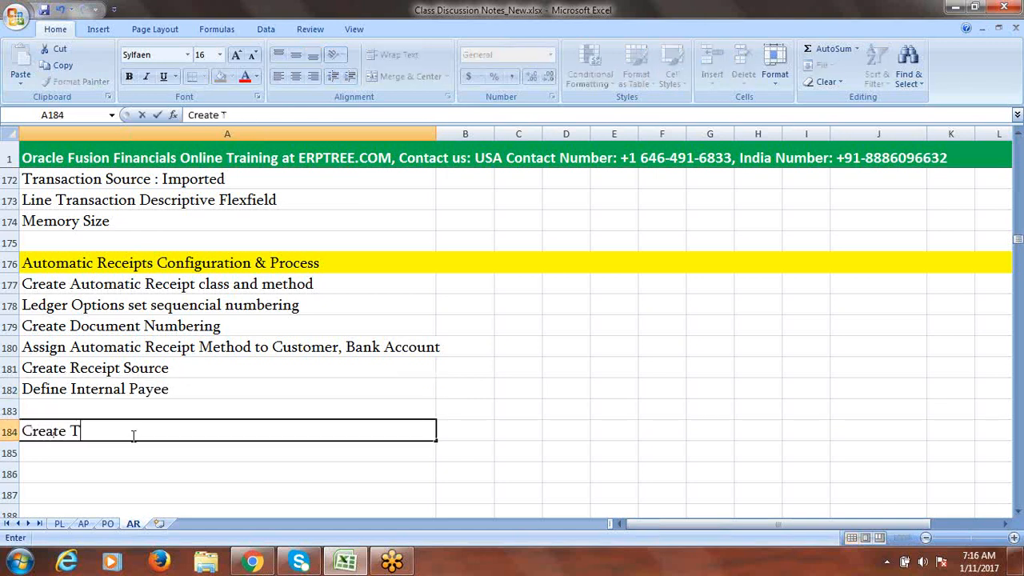
{"action": "type", "text": "ransaction"}
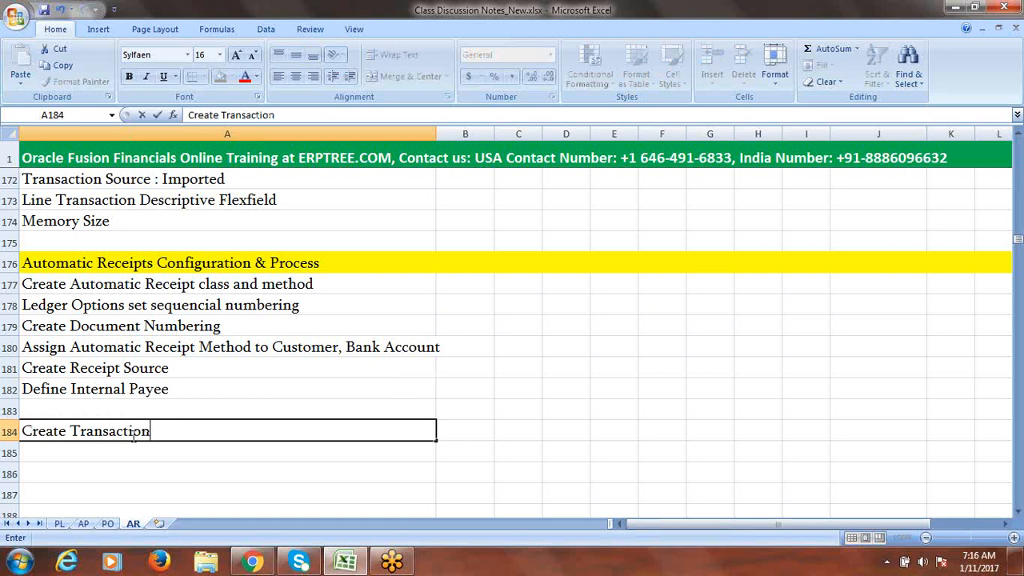
{"action": "type", "text": " - 2"}
{"action": "key", "text": "Return"}
{"action": "type", "text": "Create "}
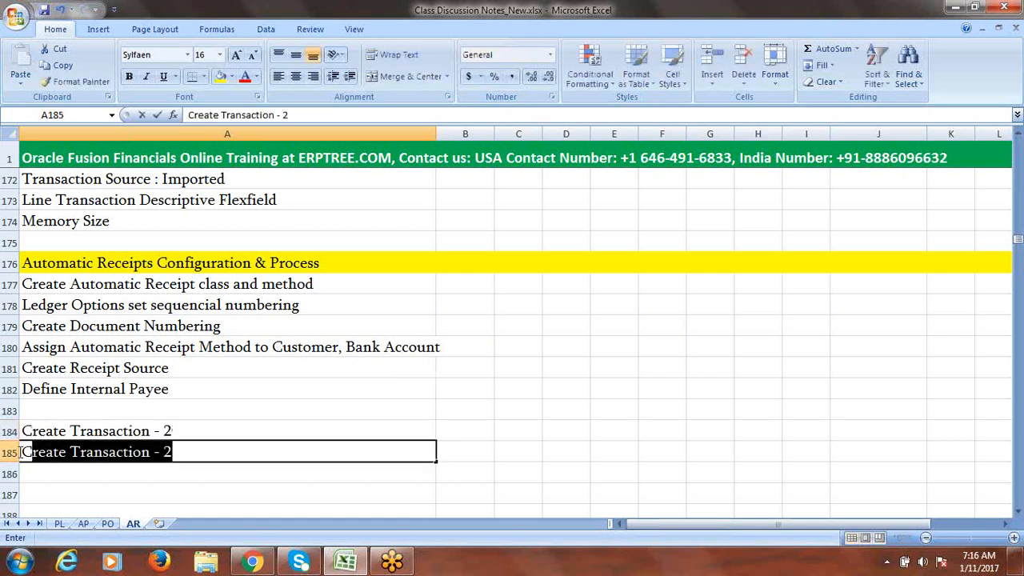
{"action": "type", "text": "Auto"}
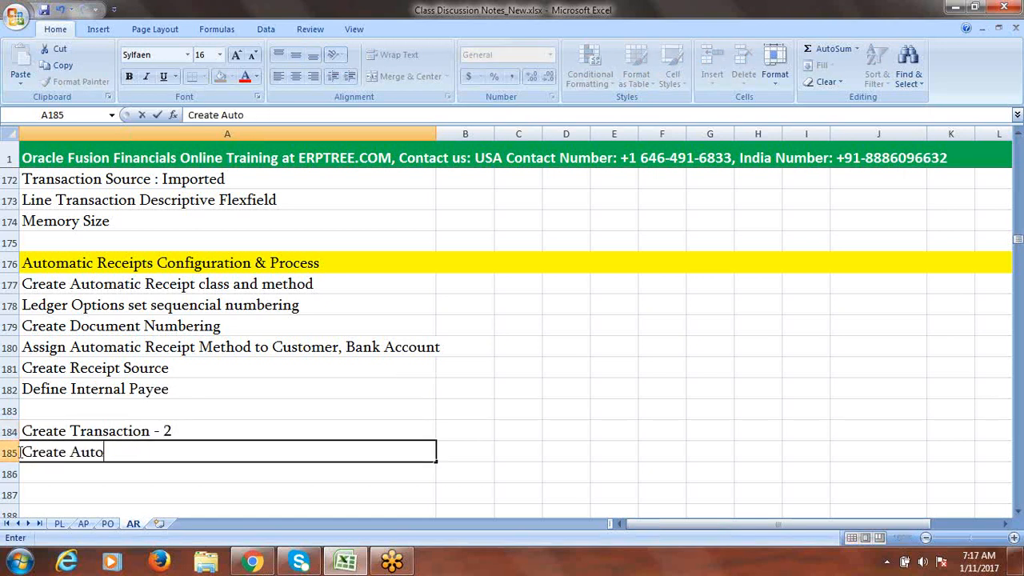
{"action": "type", "text": "matic Receipt Ba"}
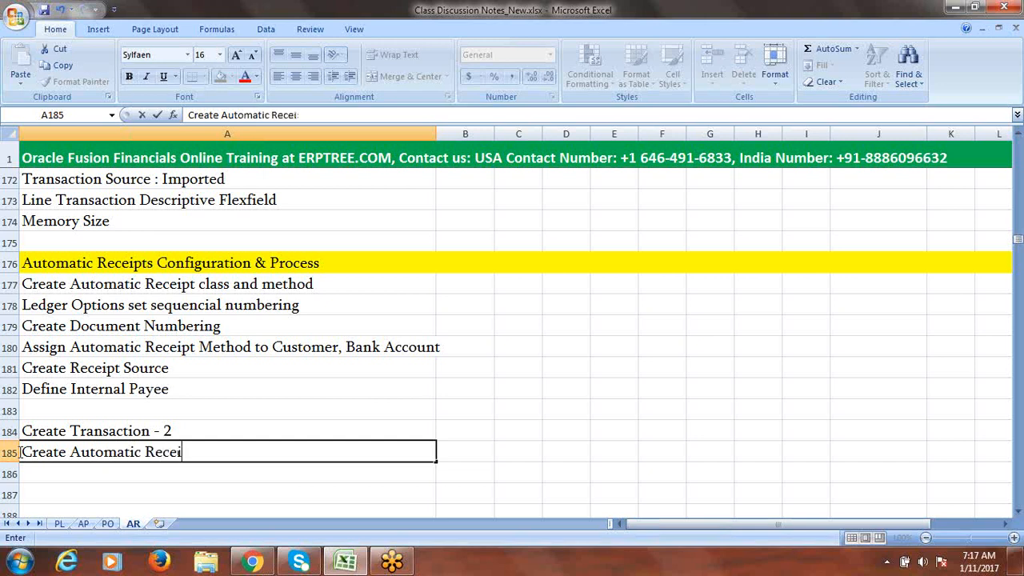
{"action": "type", "text": "h"}
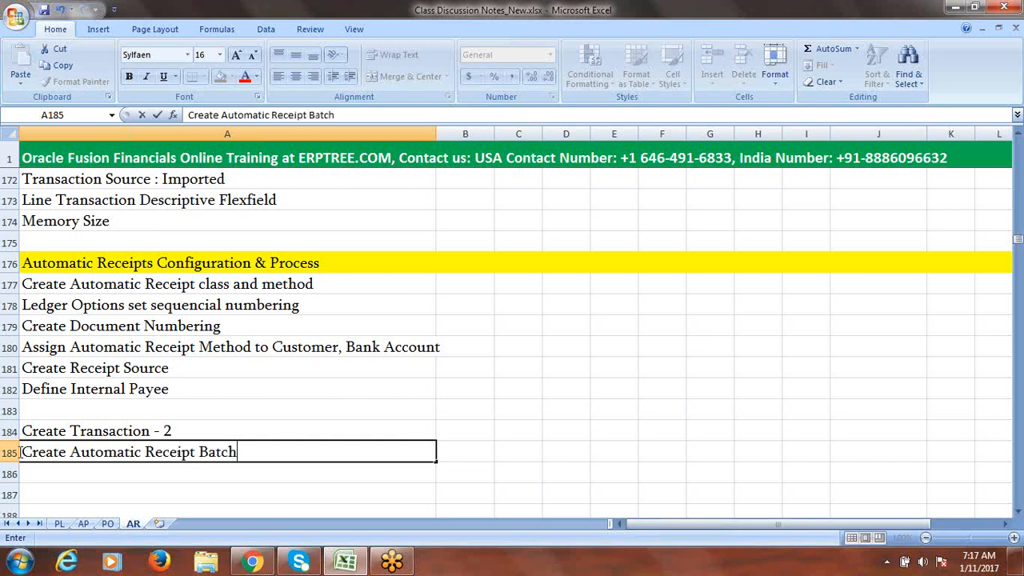
{"action": "left_click", "coordinate": [108, 475]}
{"action": "type", "text": "Find"}
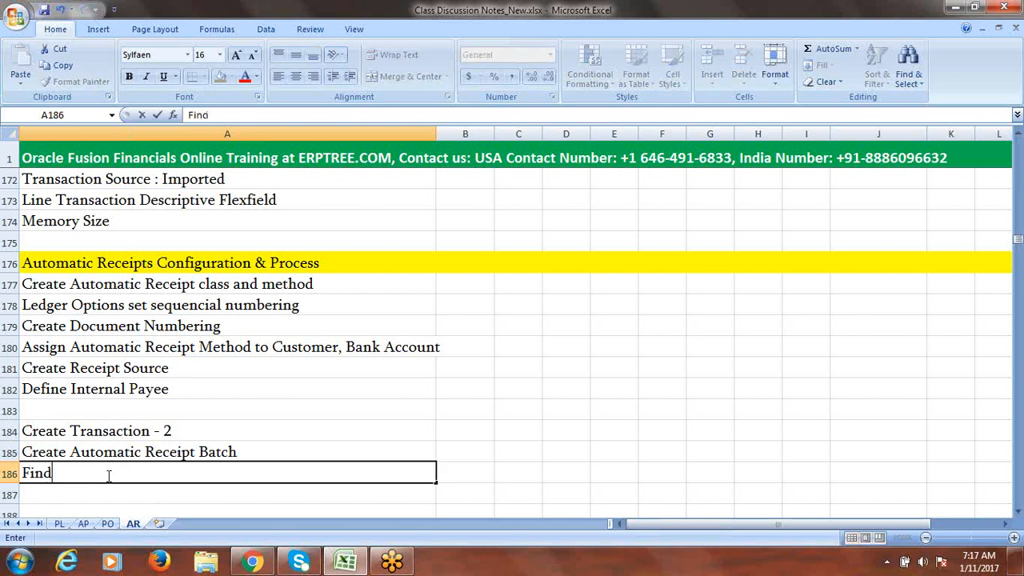
{"action": "type", "text": " Automatic Receipt"}
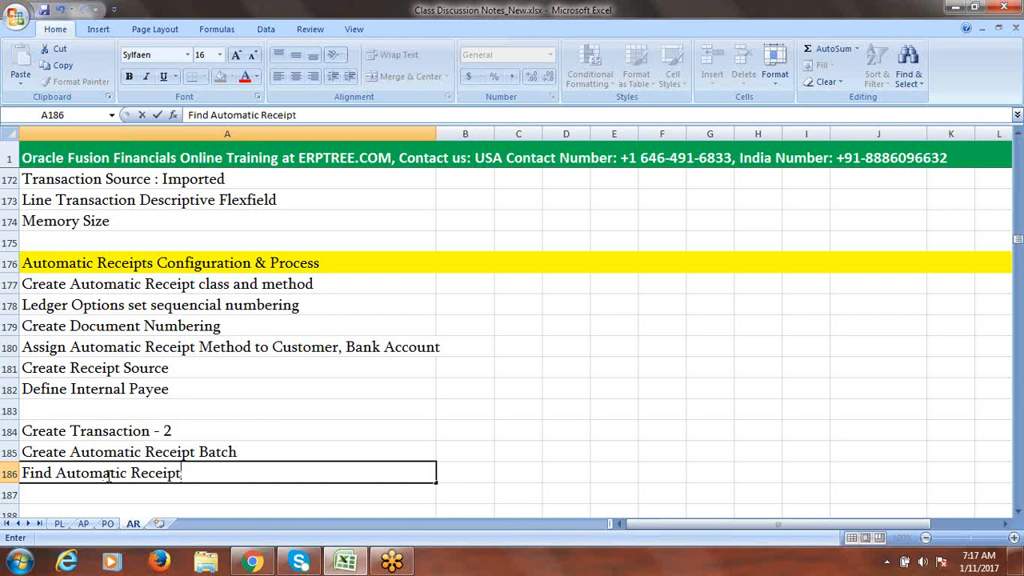
{"action": "type", "text": "s"}
{"action": "key", "text": "ctrl+Return"}
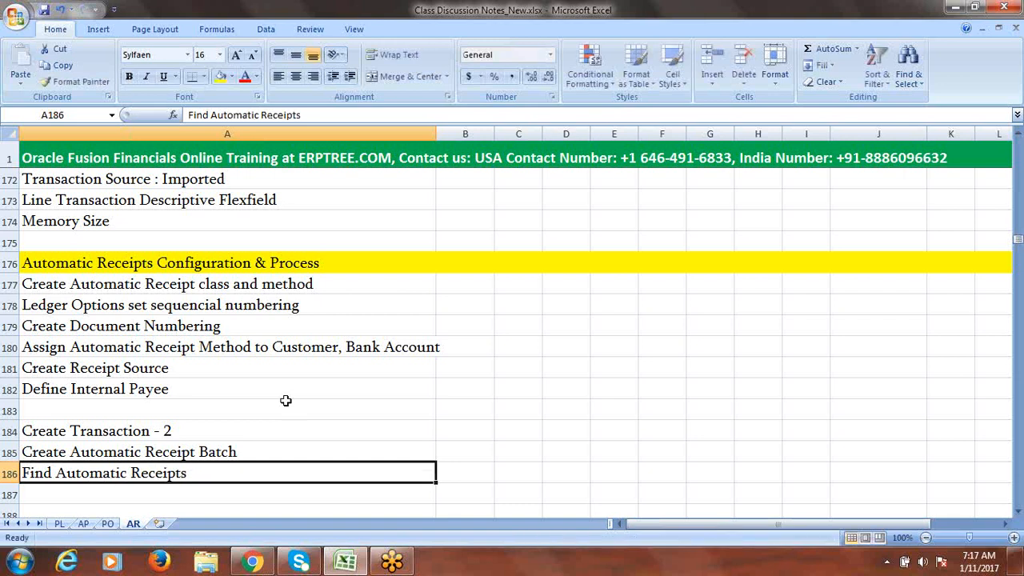
- Review the Automatic Receipts steps in rows 177–186 and save Class Discussion Notes_New.xlsx twice
{"action": "left_click", "coordinate": [152, 290]}
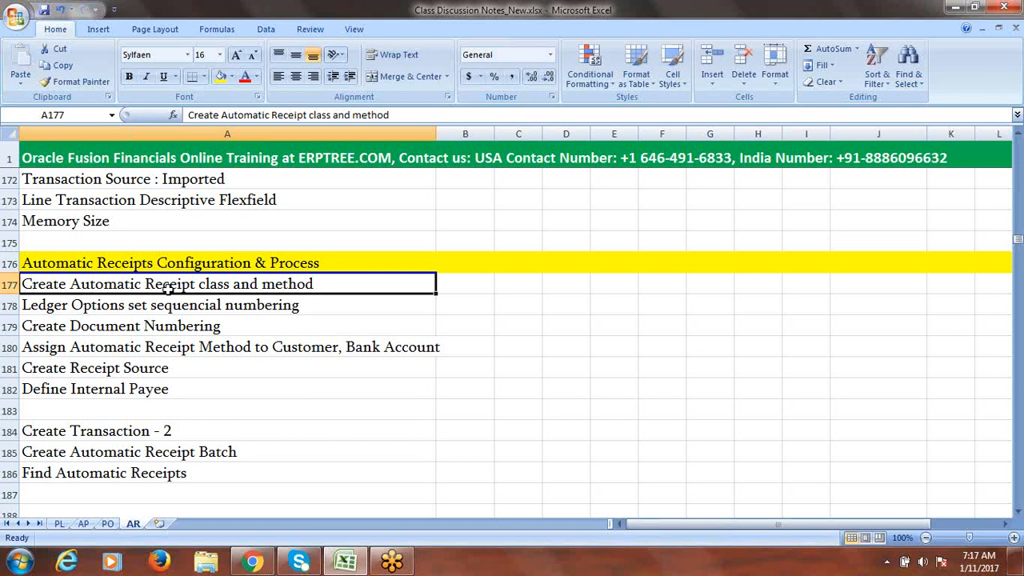
{"action": "left_click", "coordinate": [185, 306]}
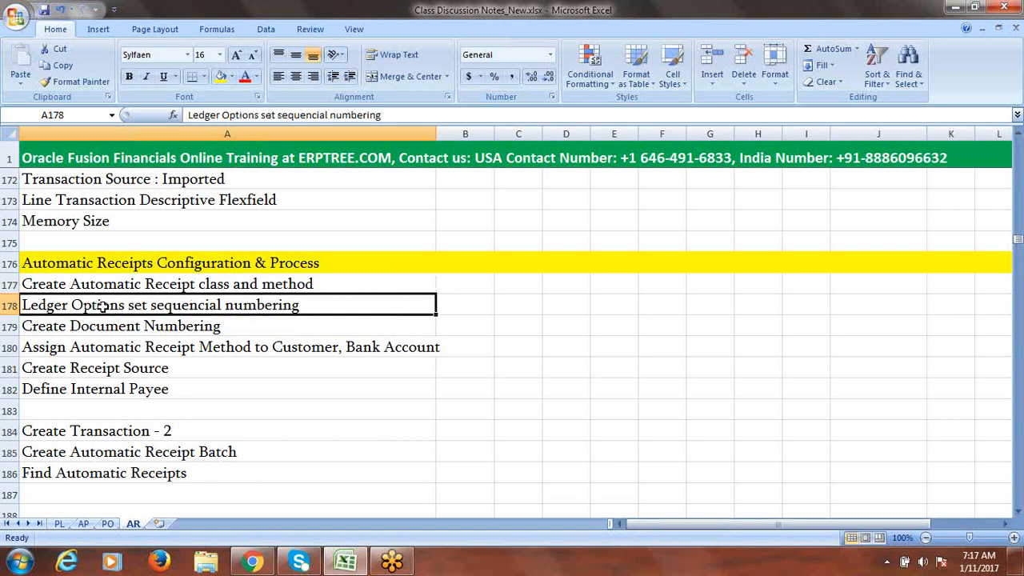
{"action": "left_click", "coordinate": [74, 325]}
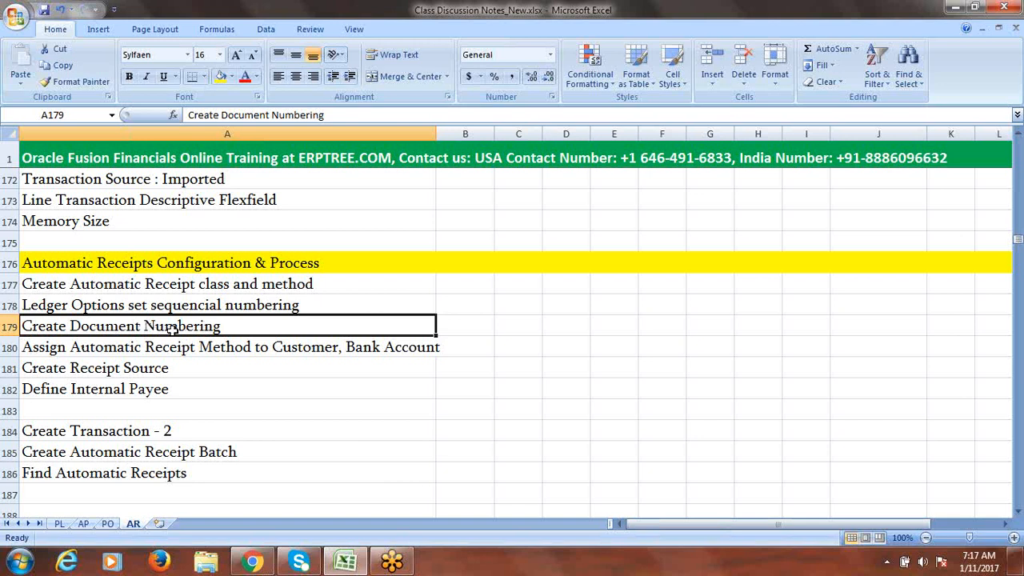
{"action": "left_click", "coordinate": [112, 349]}
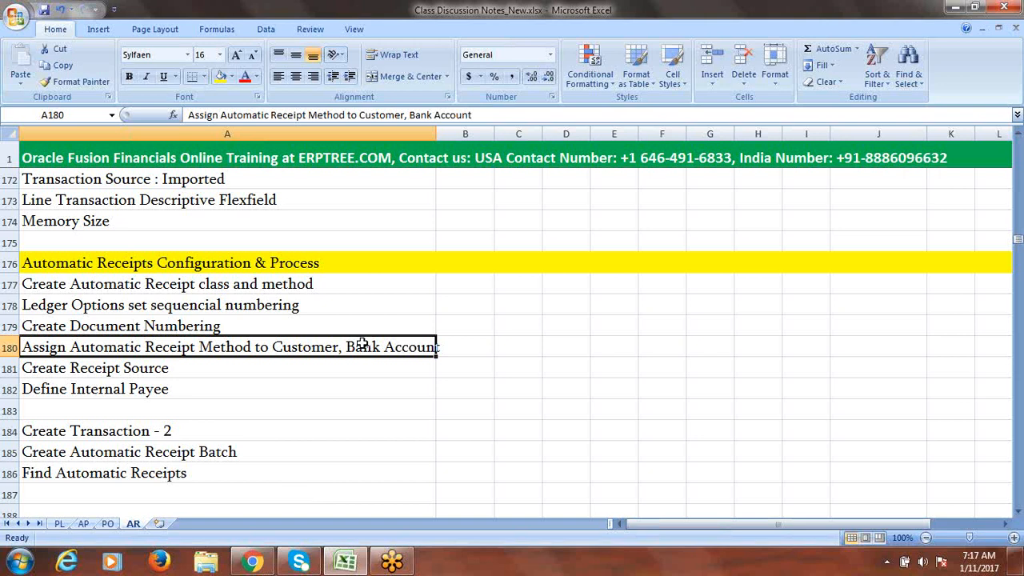
{"action": "left_click", "coordinate": [156, 374]}
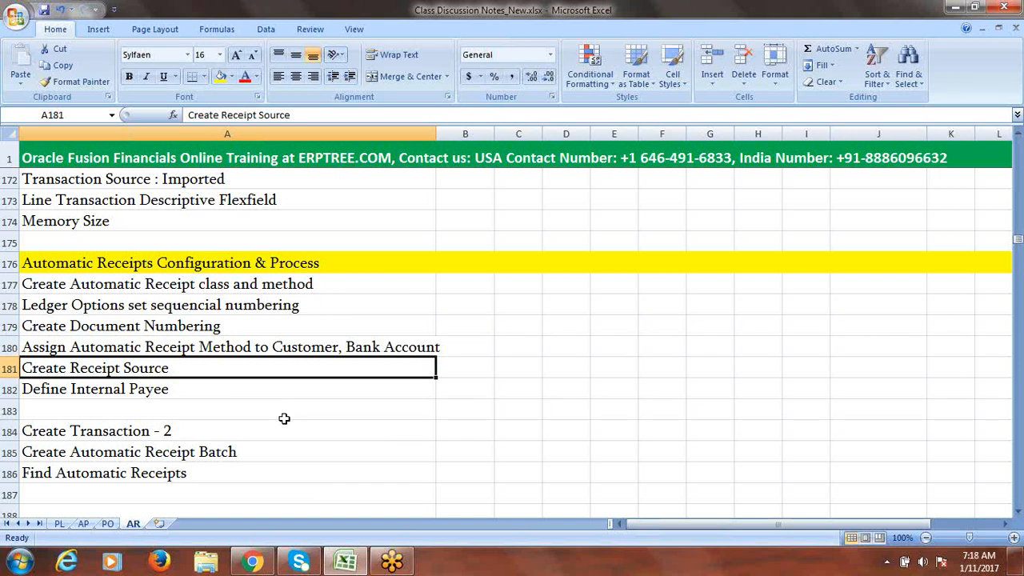
{"action": "left_click", "coordinate": [189, 381]}
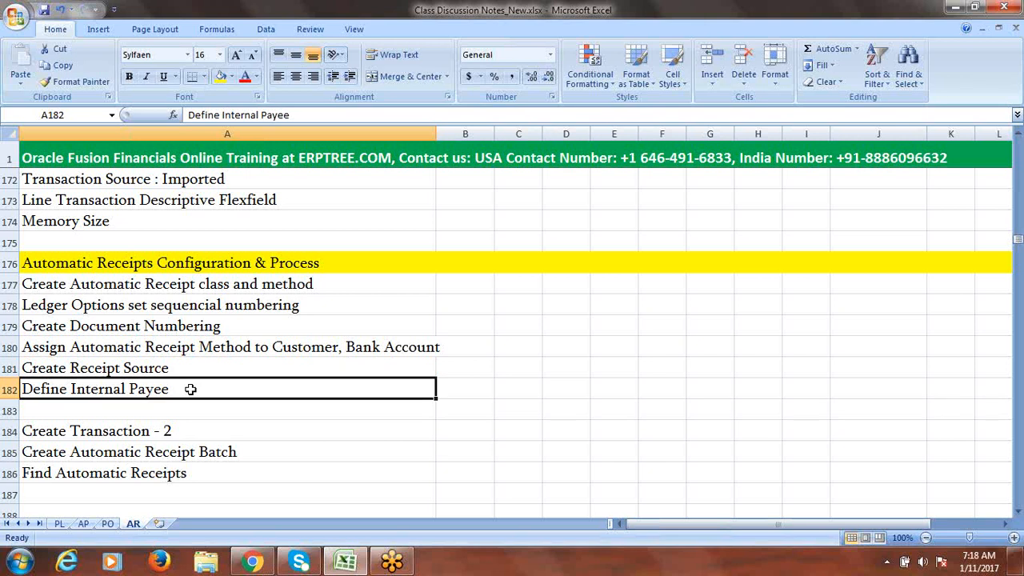
{"action": "key", "text": "ctrl+s"}
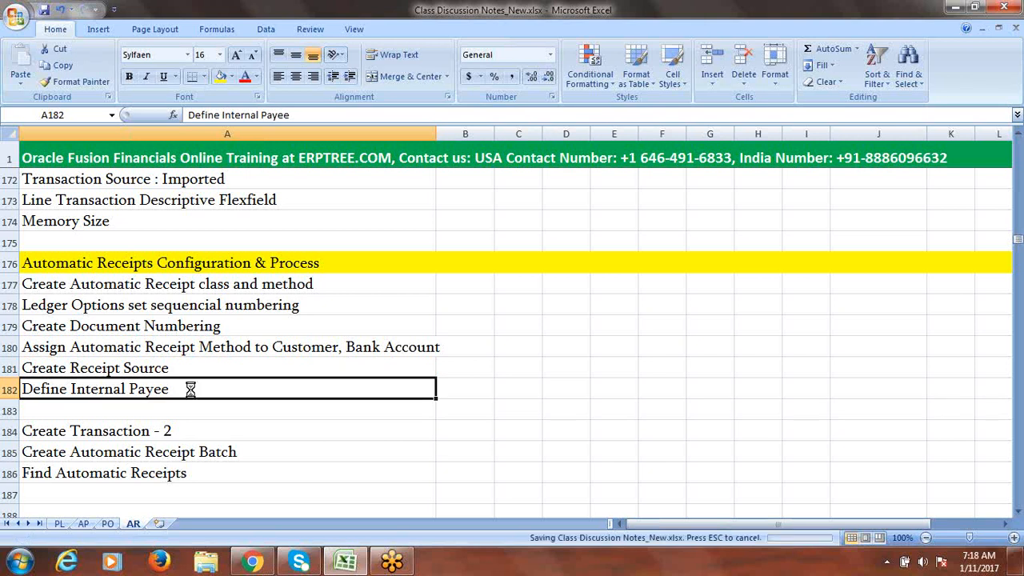
{"action": "left_click_drag", "start_coordinate": [182, 430], "coordinate": [183, 473]}
{"action": "key", "text": "ctrl+s"}
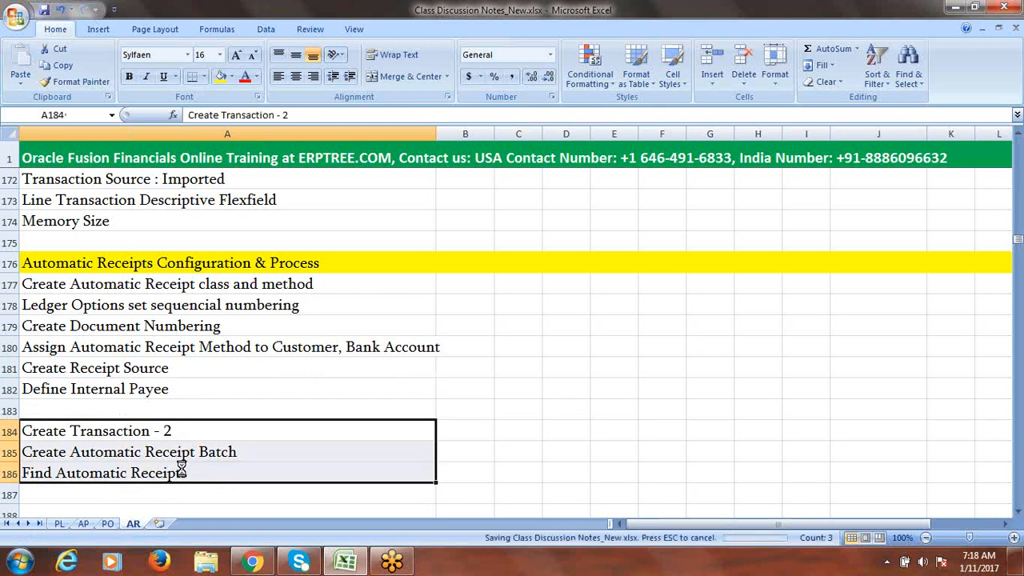
{"action": "left_click", "coordinate": [231, 286]}
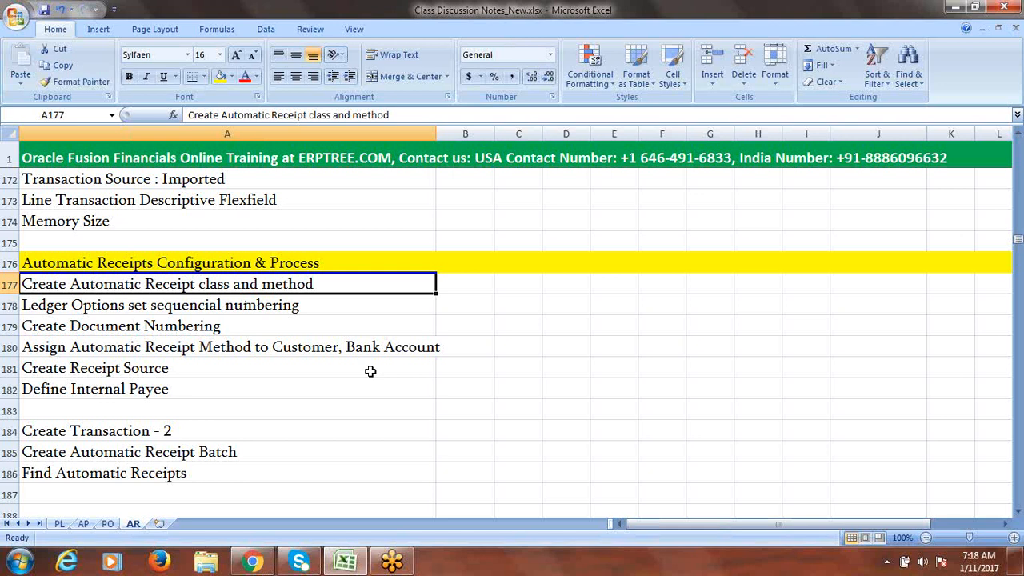
- Search the Fusion Implementation Project tasks for 'Receipt Class' and open Manage Receipt Classes and Methods
{"action": "left_click", "coordinate": [253, 563]}
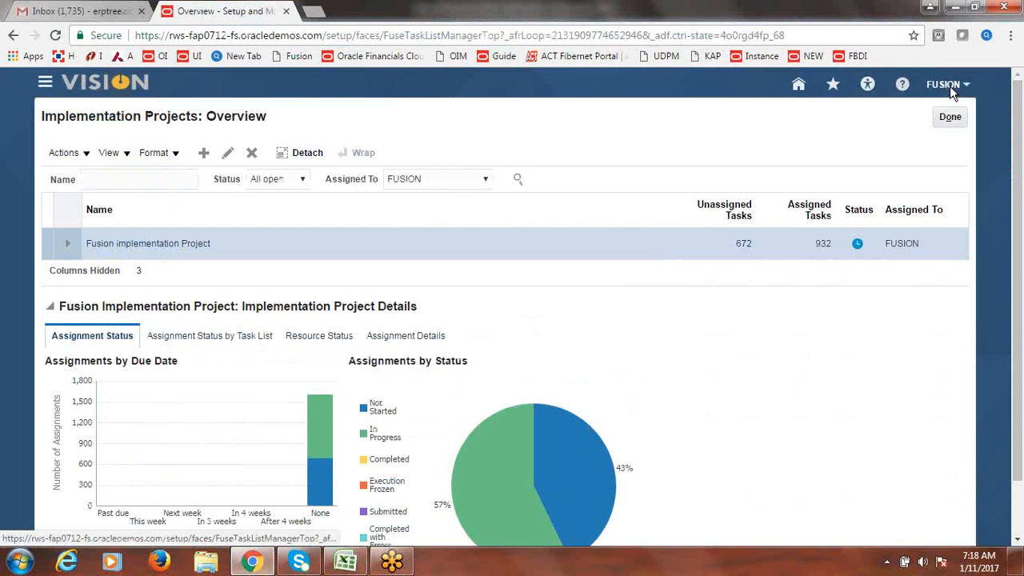
{"action": "left_click", "coordinate": [146, 246]}
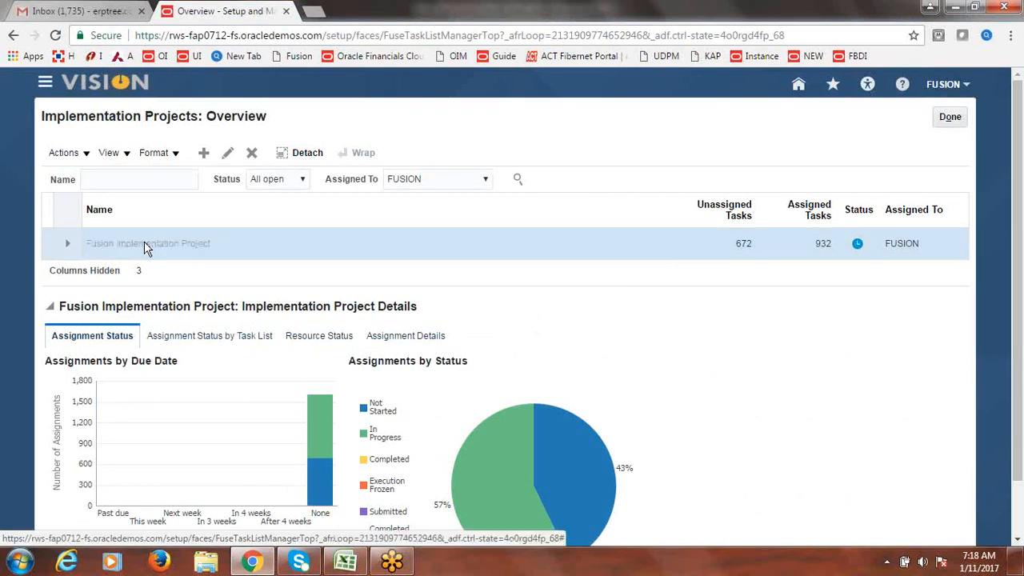
{"action": "left_click", "coordinate": [147, 295]}
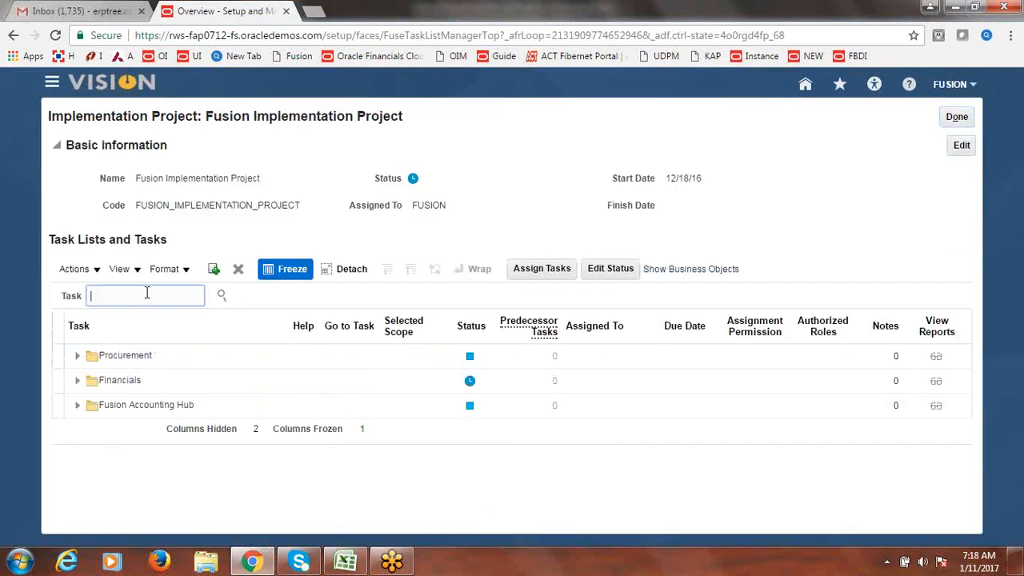
{"action": "type", "text": "Receipt Class"}
{"action": "key", "text": "Return"}
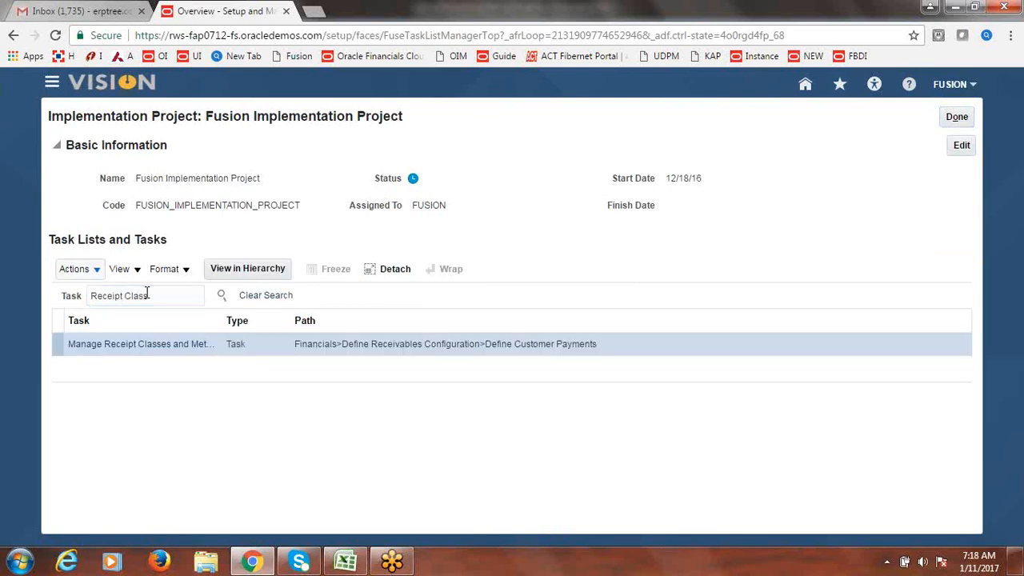
{"action": "left_click", "coordinate": [174, 350]}
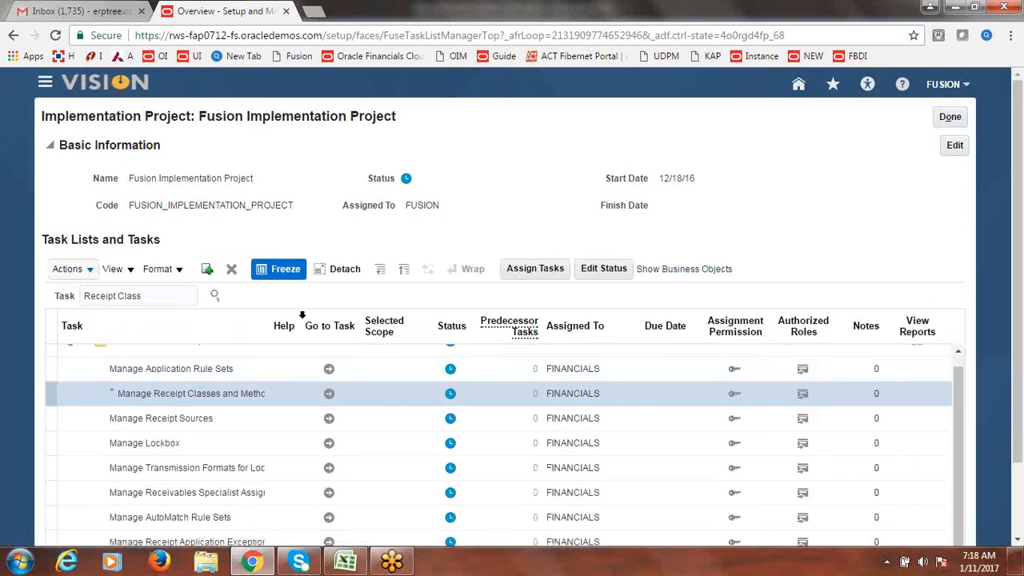
{"action": "left_click_drag", "start_coordinate": [302, 315], "coordinate": [372, 321]}
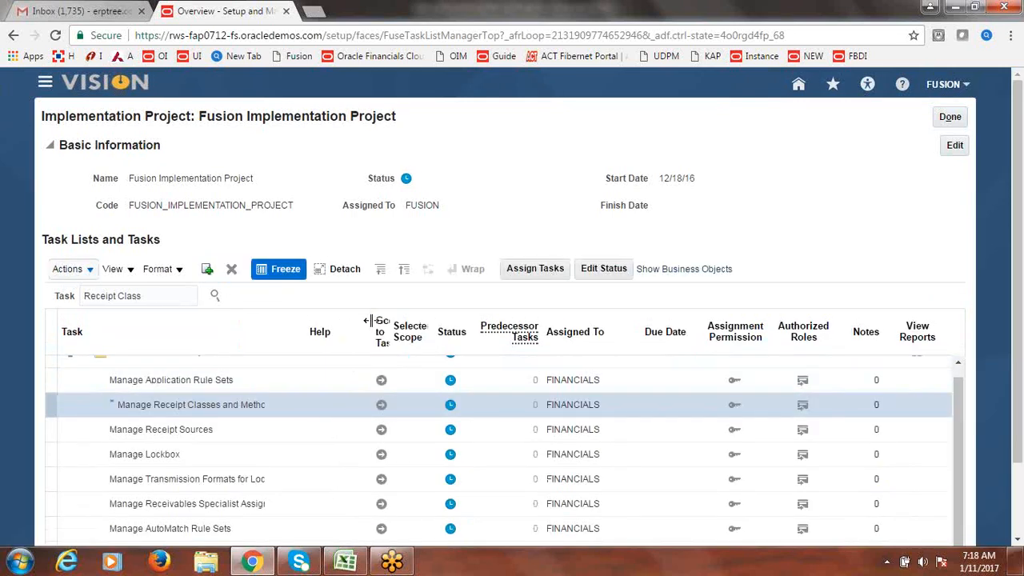
{"action": "left_click", "coordinate": [382, 409]}
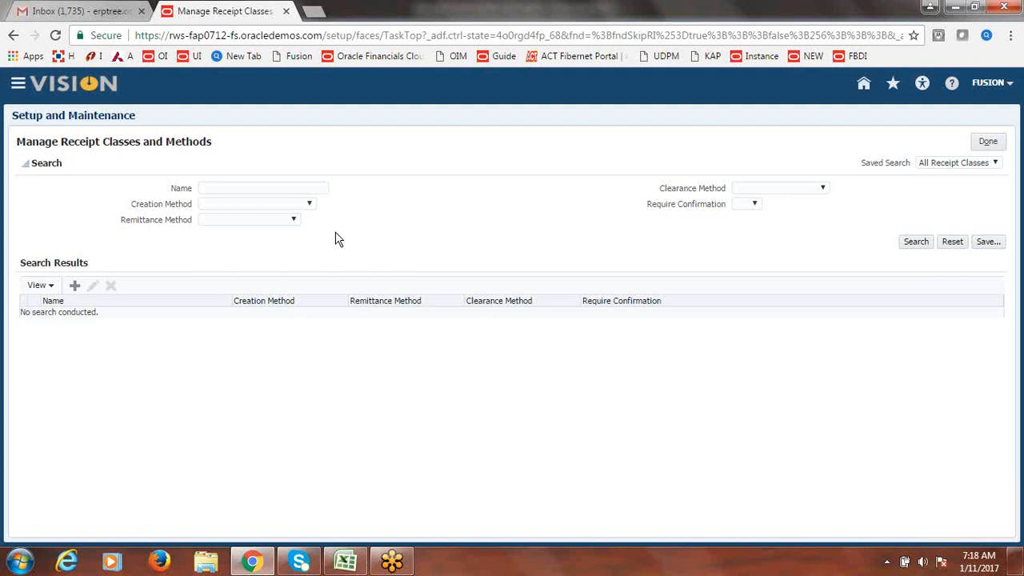
- Create receipt class 'Fusion Automatic' with Automatic creation method and insert a blank receipt method row
{"action": "left_click", "coordinate": [75, 286]}
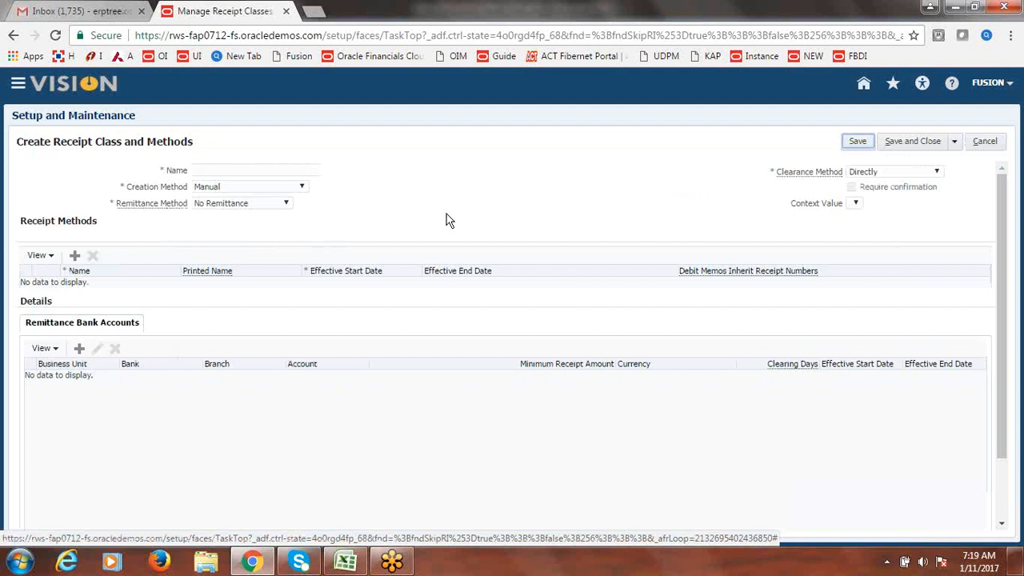
{"action": "left_click", "coordinate": [257, 172]}
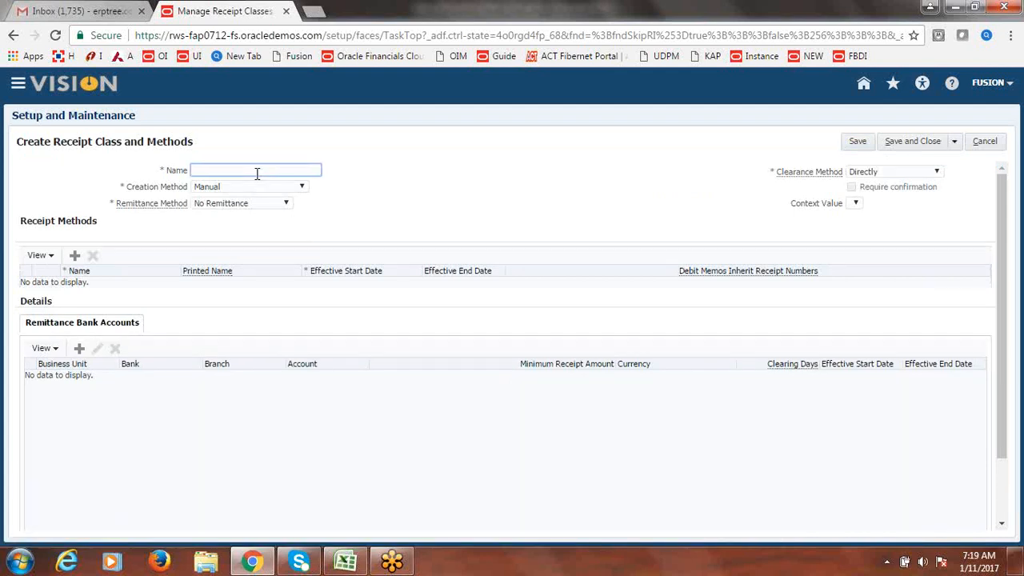
{"action": "type", "text": "Fusion Automatic"}
{"action": "key", "text": "Tab"}
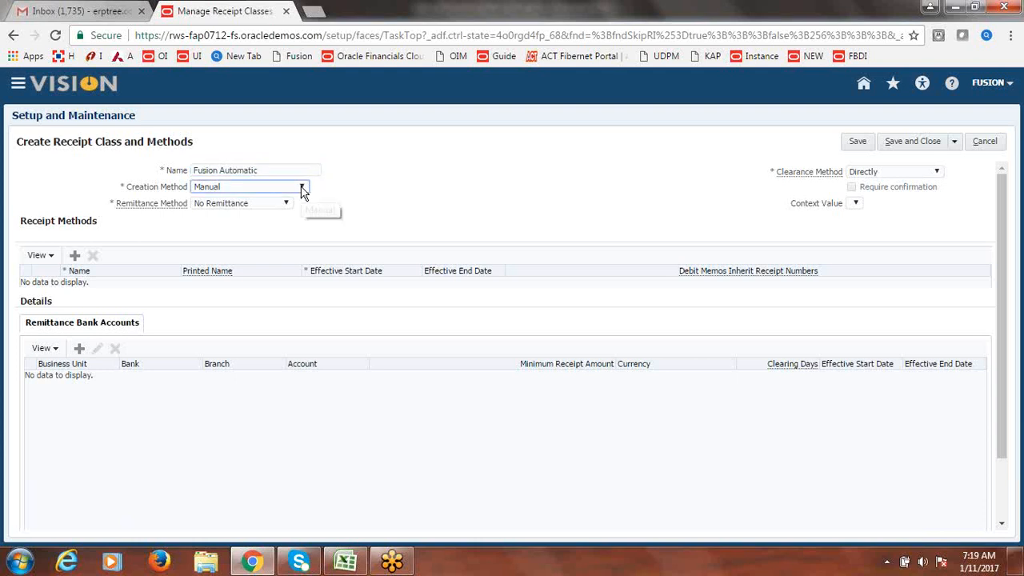
{"action": "left_click", "coordinate": [303, 189]}
{"action": "left_click", "coordinate": [280, 198]}
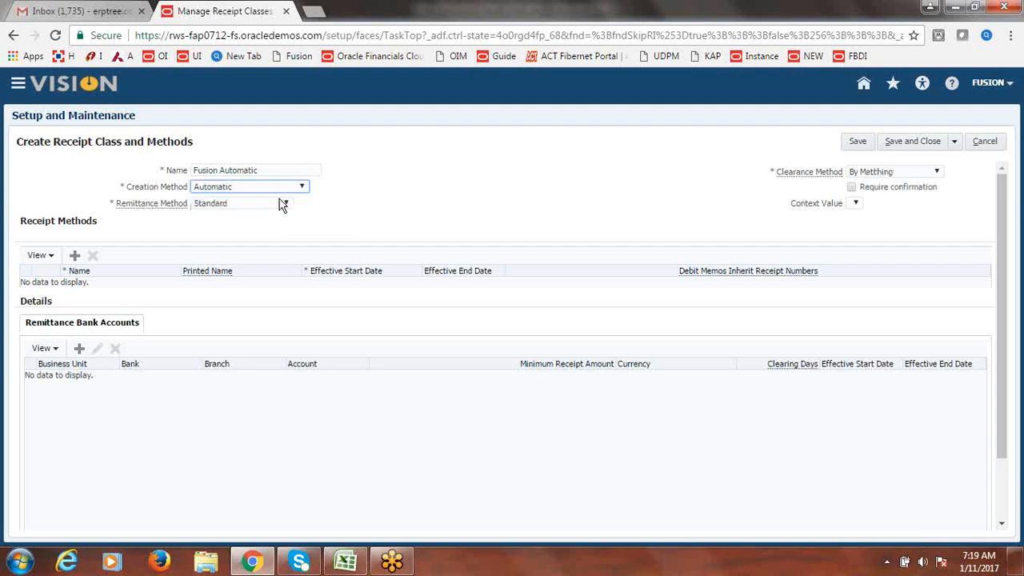
{"action": "left_click", "coordinate": [74, 258]}
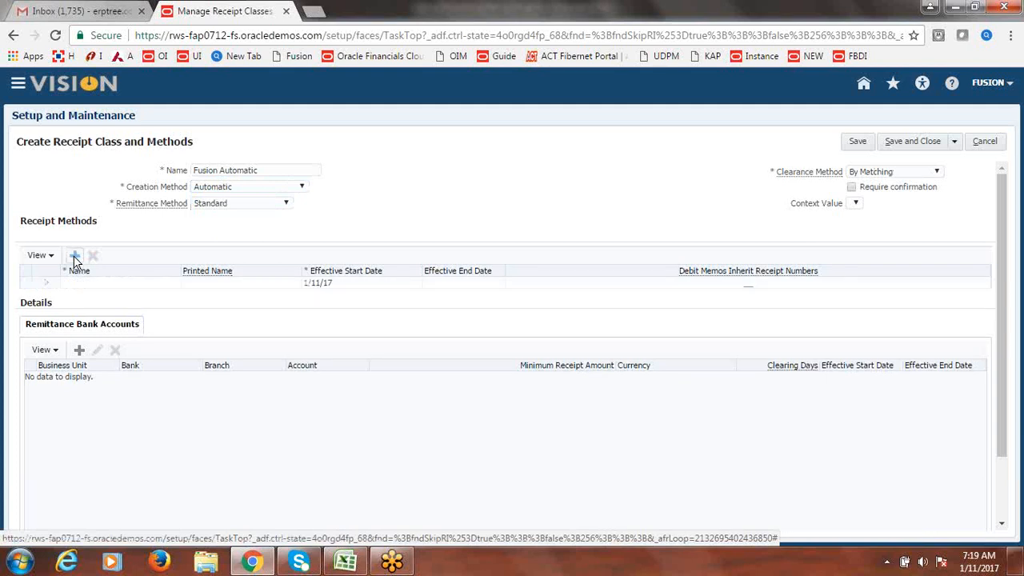
{"action": "left_click", "coordinate": [100, 285]}
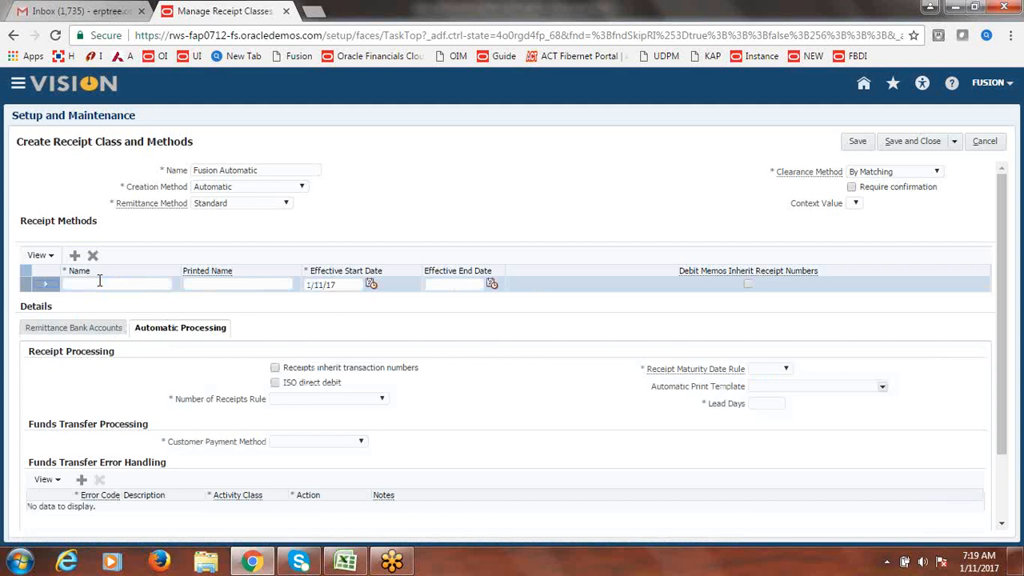
- Name the receipt method 'Fusion Bank Transfers' and accept the auto-filled printed name
{"action": "left_click", "coordinate": [100, 283]}
{"action": "type", "text": "Fu"}
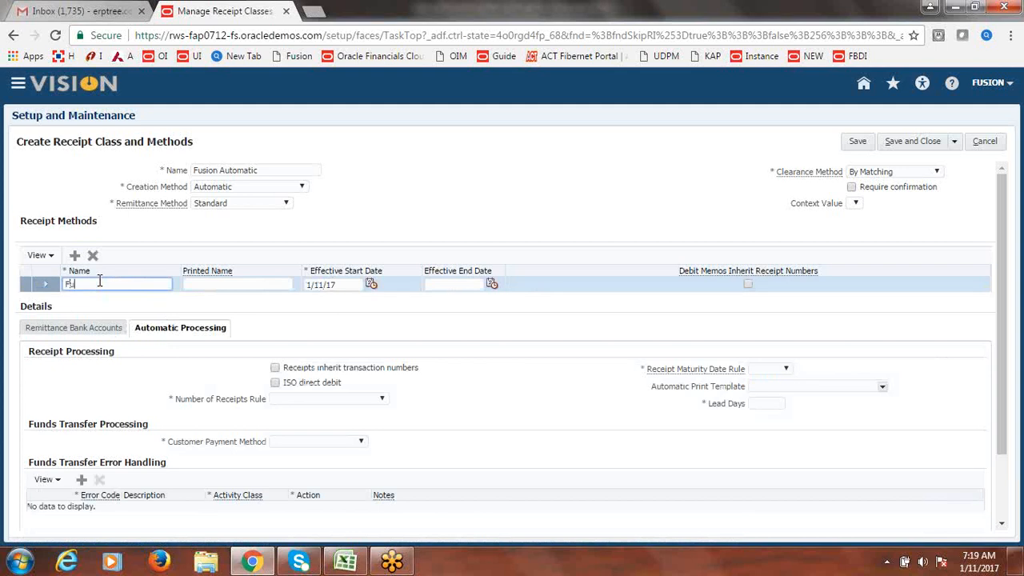
{"action": "type", "text": "sion Bank Transfers"}
{"action": "key", "text": "Tab"}
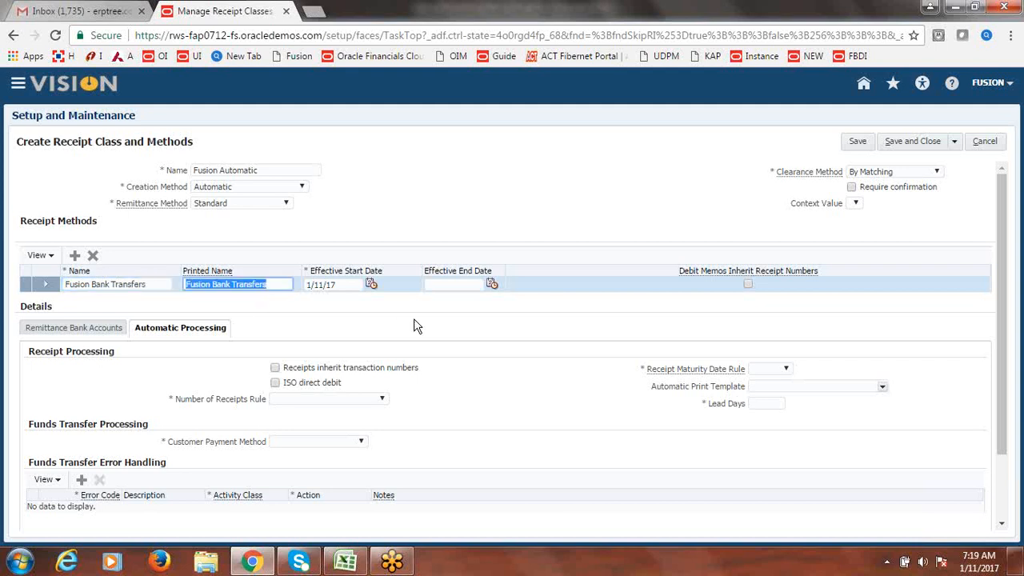
{"action": "left_click", "coordinate": [448, 330]}
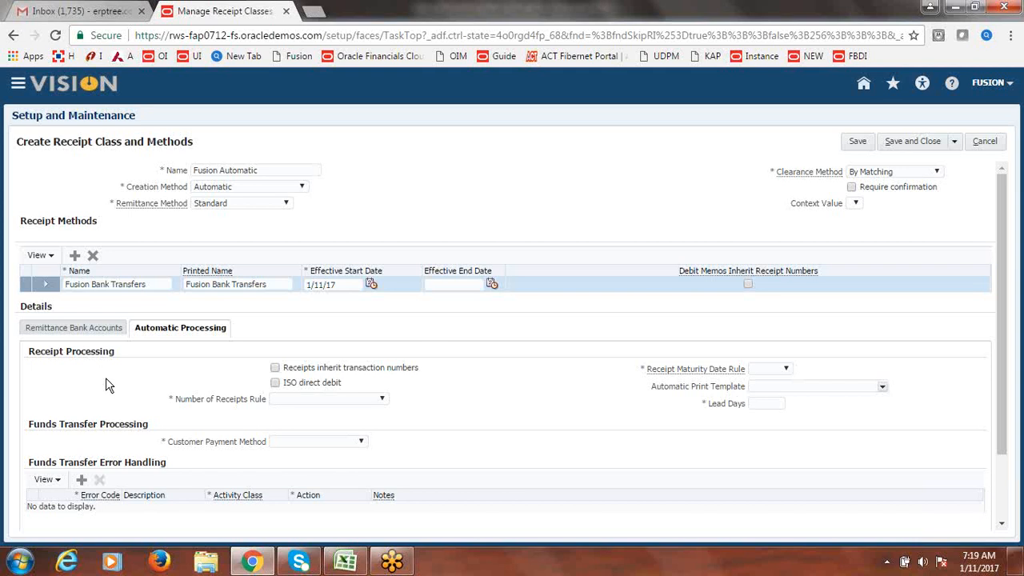
{"action": "left_click_drag", "start_coordinate": [1002, 278], "coordinate": [1002, 304]}
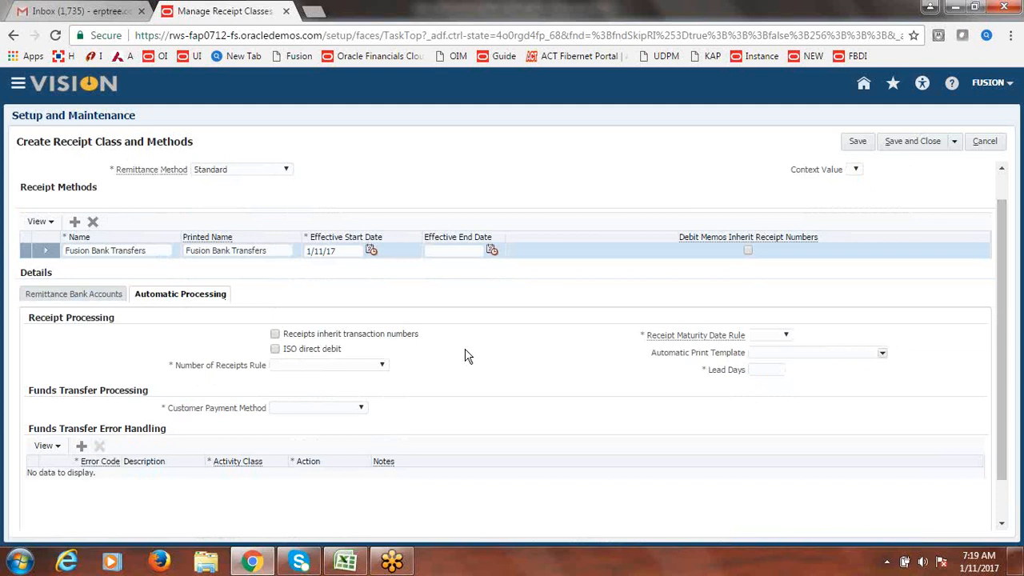
- Set inherited transaction numbers, One per Invoice, Earliest maturity, 0 lead days and Bank Account Transfer
{"action": "left_click", "coordinate": [275, 334]}
{"action": "left_click", "coordinate": [385, 371]}
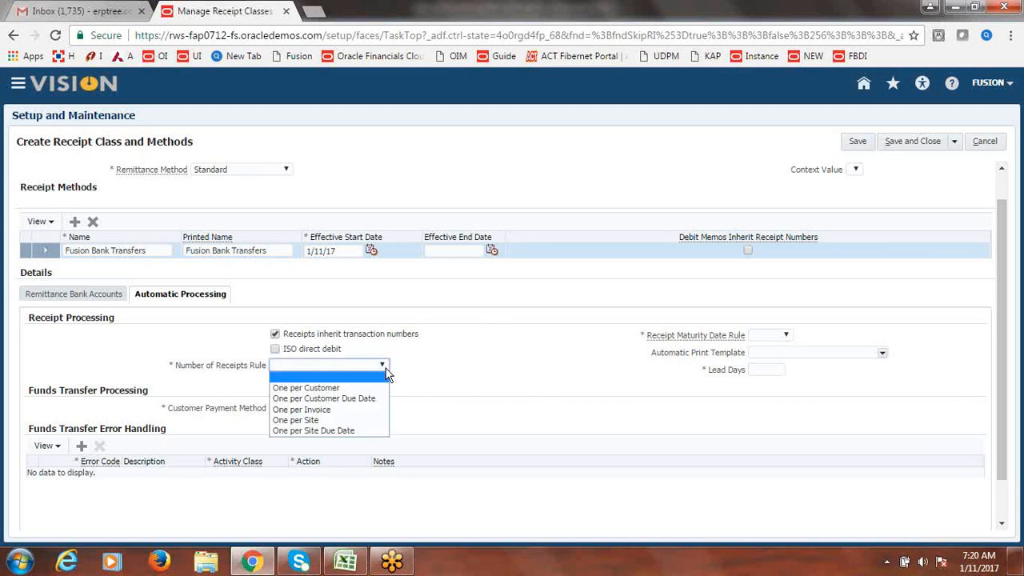
{"action": "left_click", "coordinate": [340, 414]}
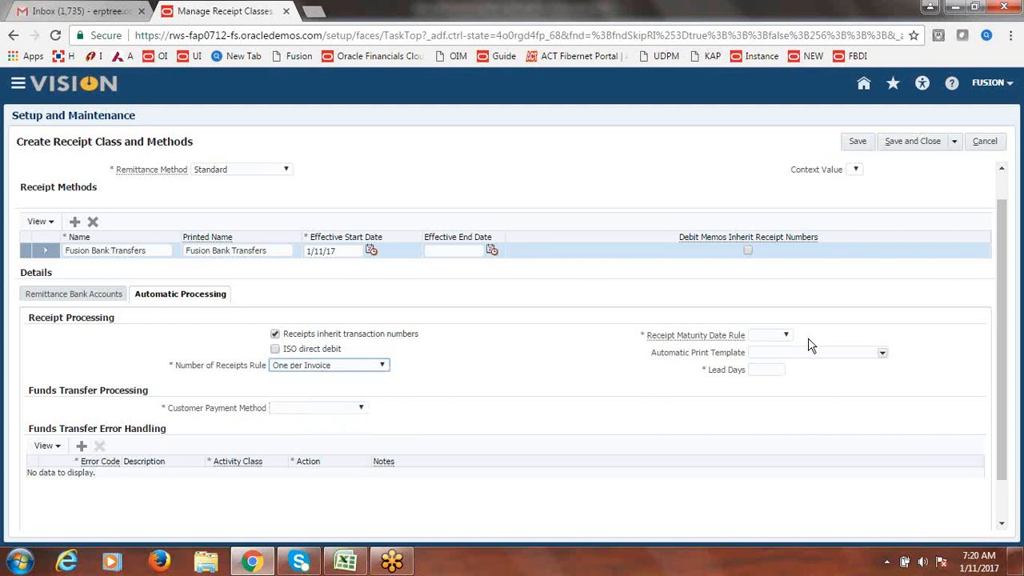
{"action": "left_click", "coordinate": [785, 334]}
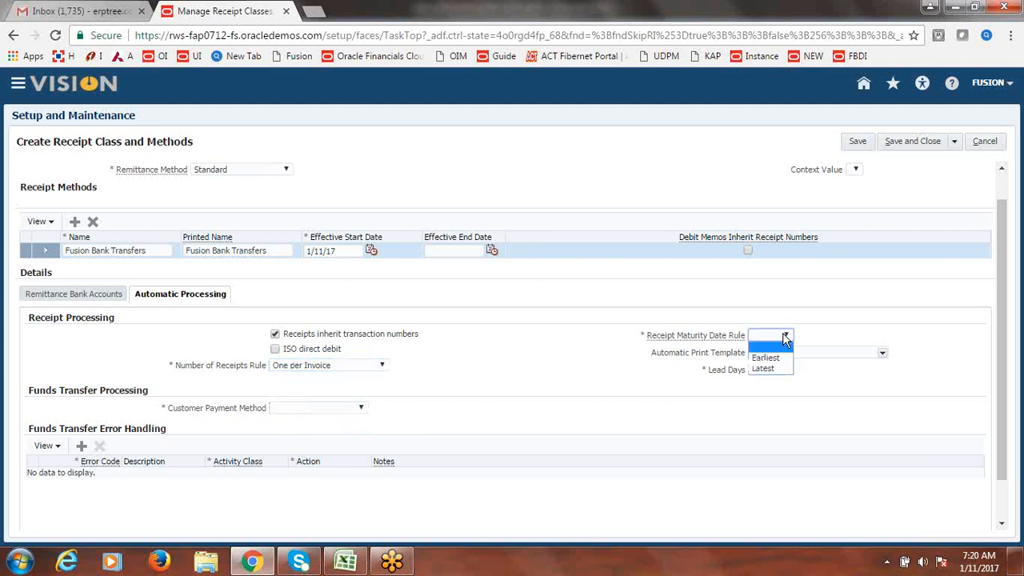
{"action": "left_click", "coordinate": [780, 359]}
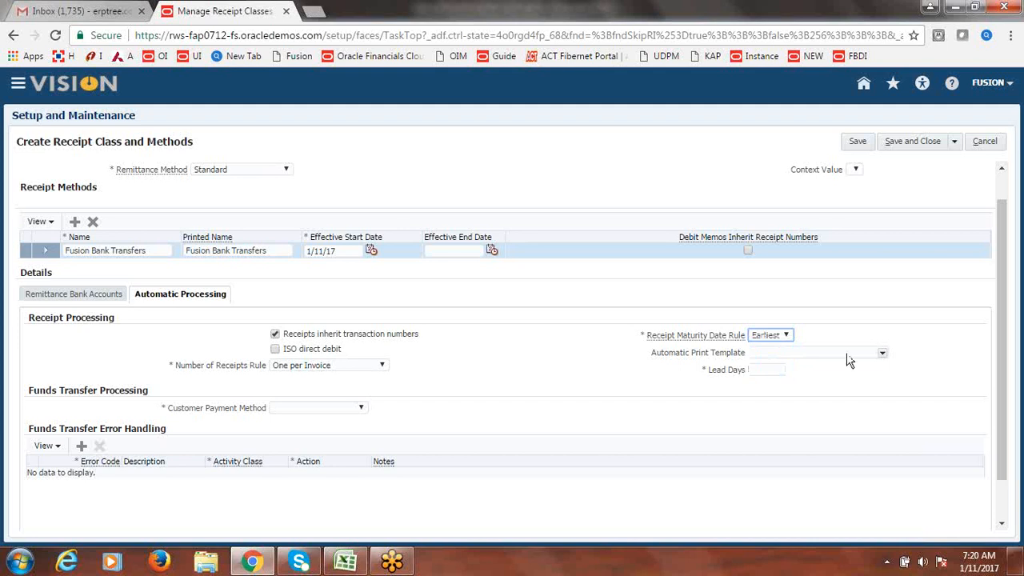
{"action": "left_click", "coordinate": [766, 369]}
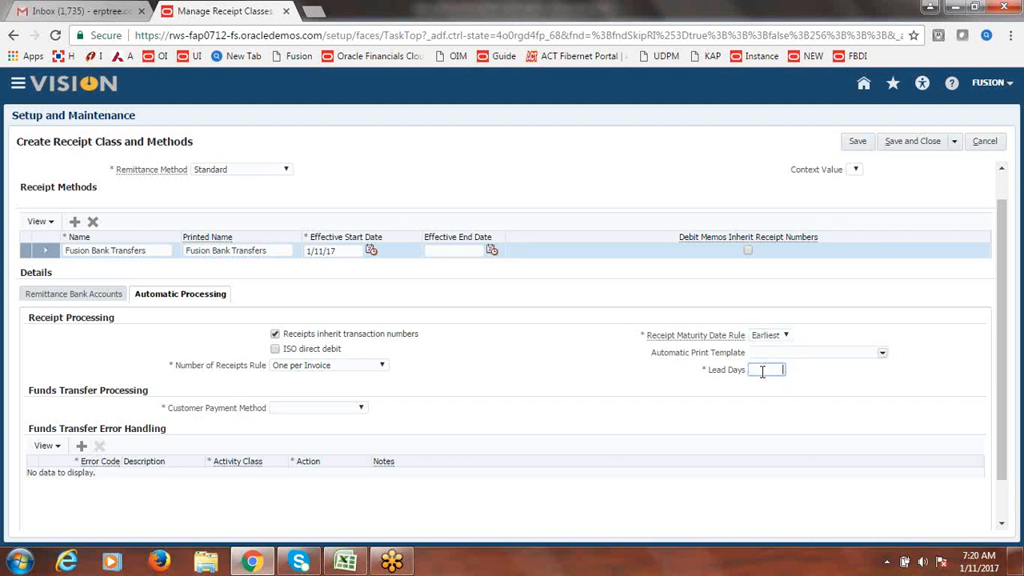
{"action": "left_click", "coordinate": [588, 383]}
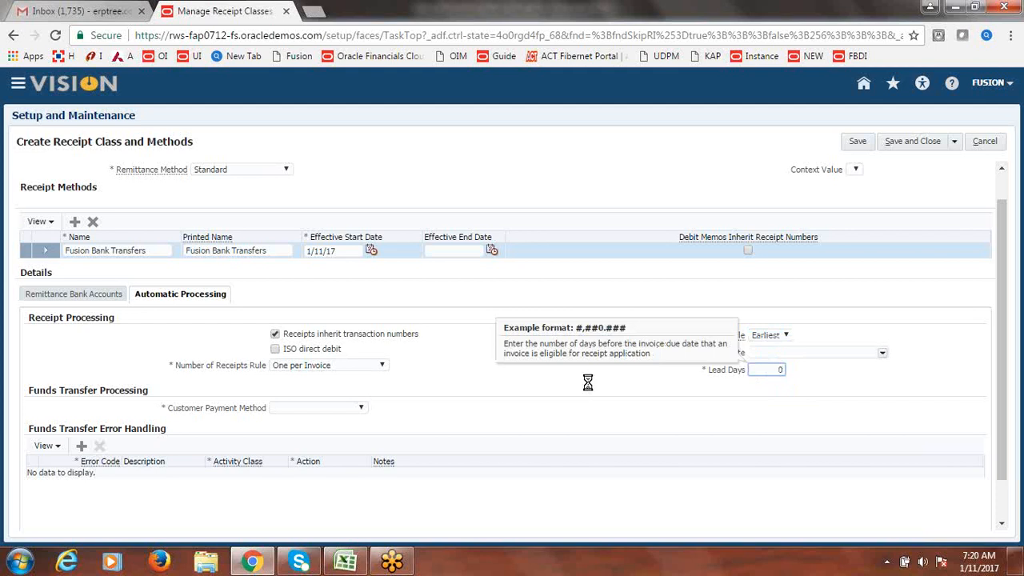
{"action": "left_click", "coordinate": [361, 409]}
{"action": "left_click", "coordinate": [353, 430]}
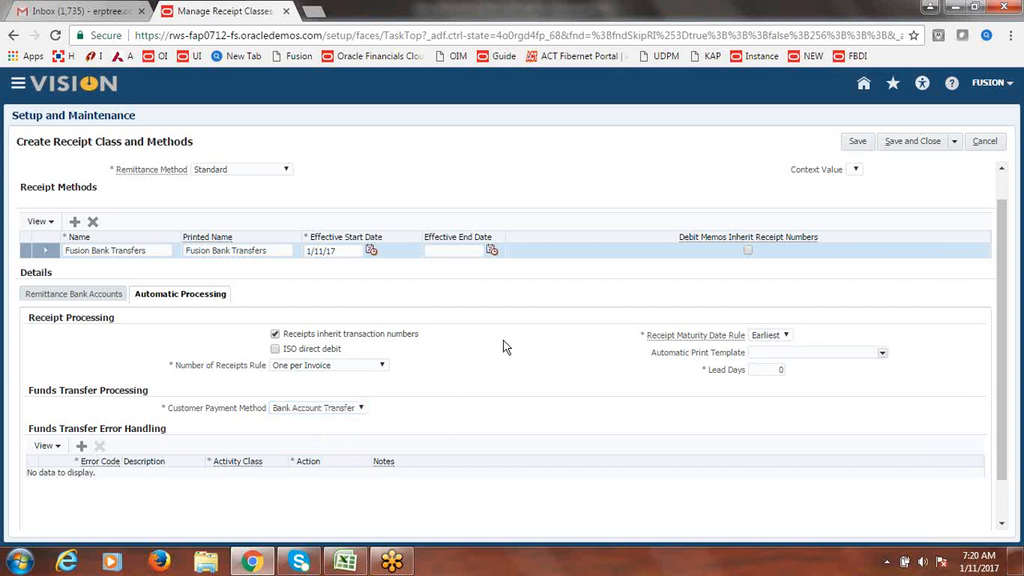
{"action": "left_click", "coordinate": [60, 296]}
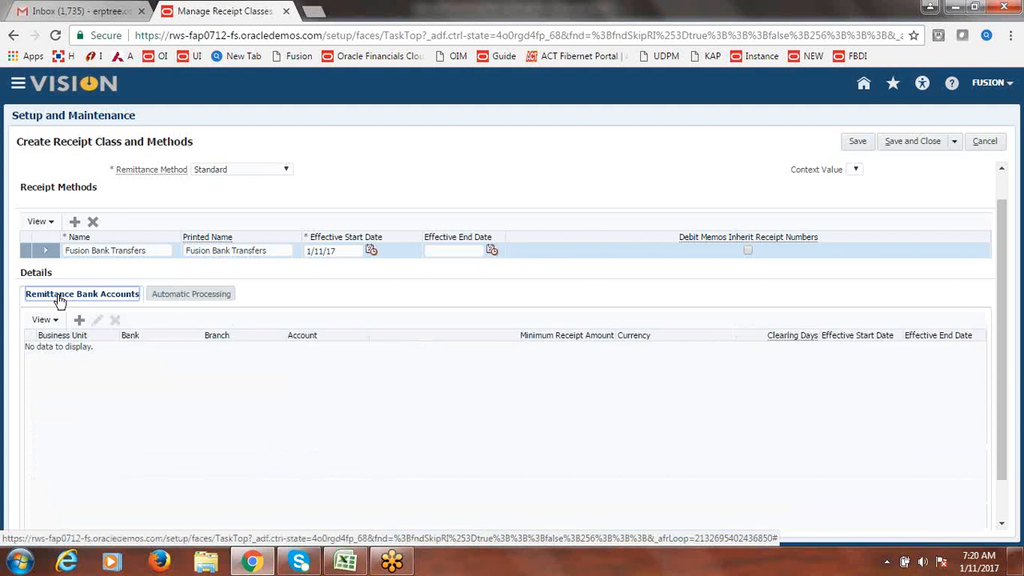
- Add a remittance account: Fusion US Business Unit, Fusion Bank, Fusion Corporate Account, minimum receipt 10
{"action": "left_click", "coordinate": [79, 320]}
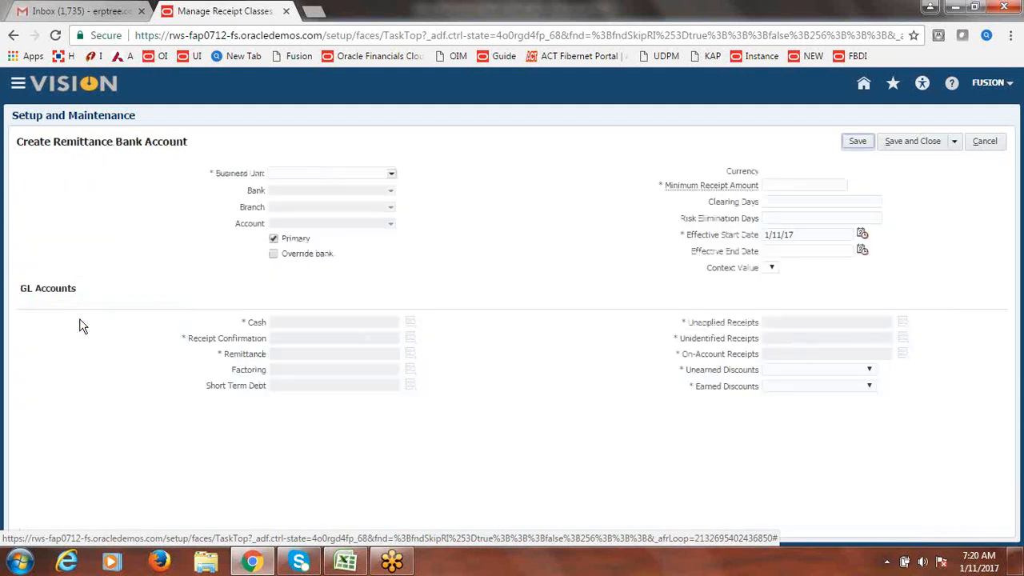
{"action": "left_click", "coordinate": [392, 173]}
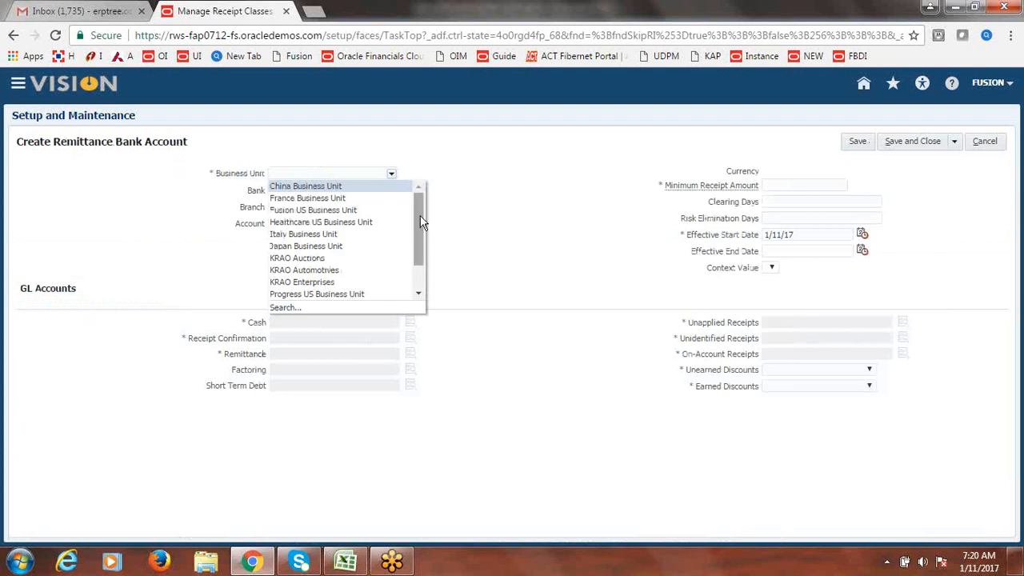
{"action": "left_click", "coordinate": [336, 211]}
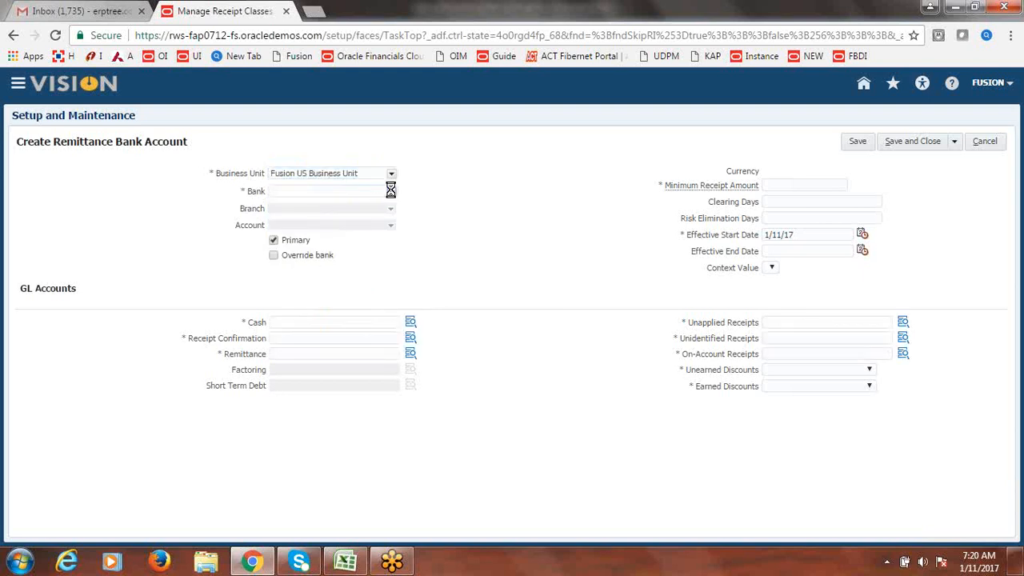
{"action": "left_click", "coordinate": [353, 201]}
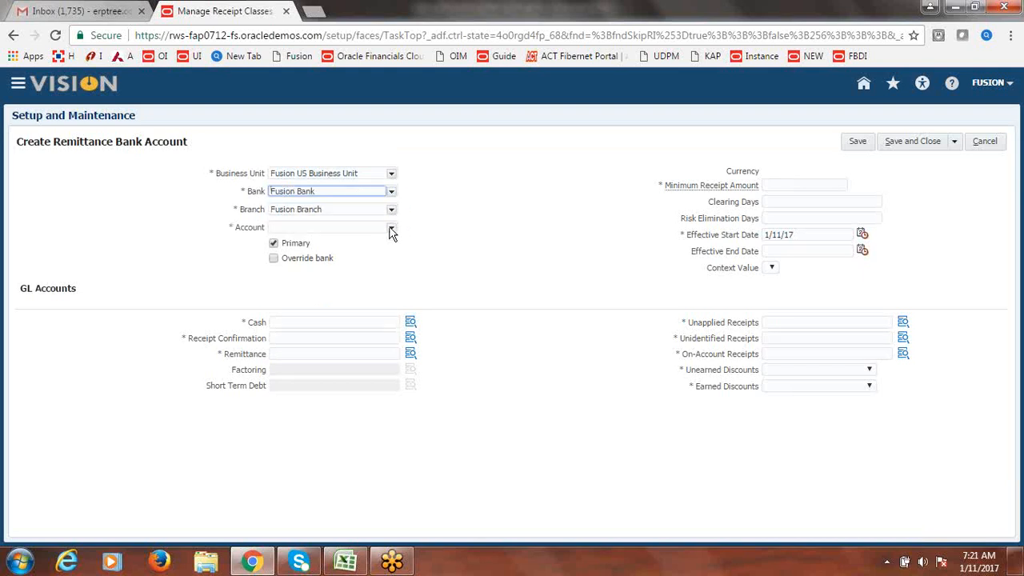
{"action": "left_click", "coordinate": [391, 228]}
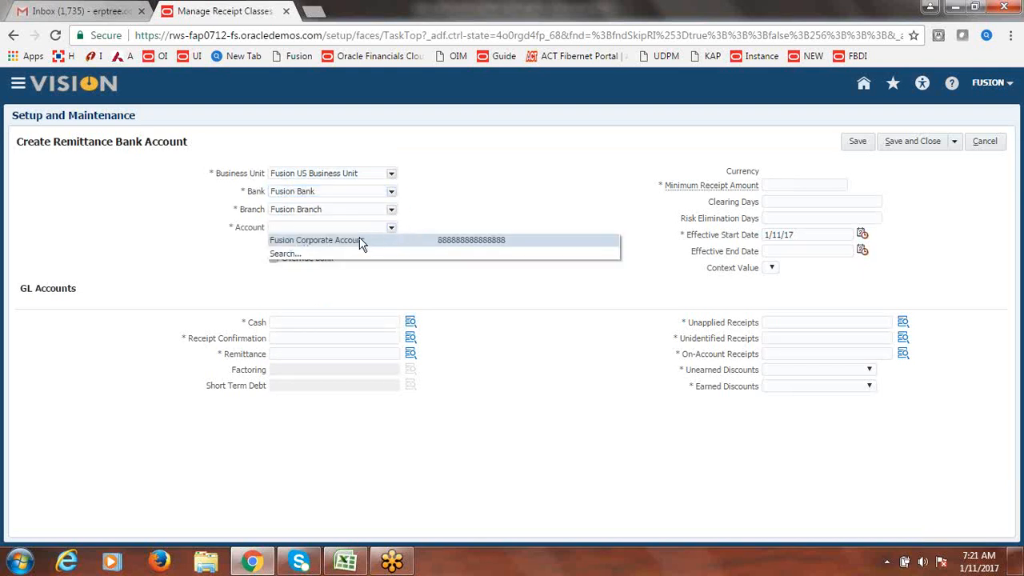
{"action": "left_click", "coordinate": [360, 239]}
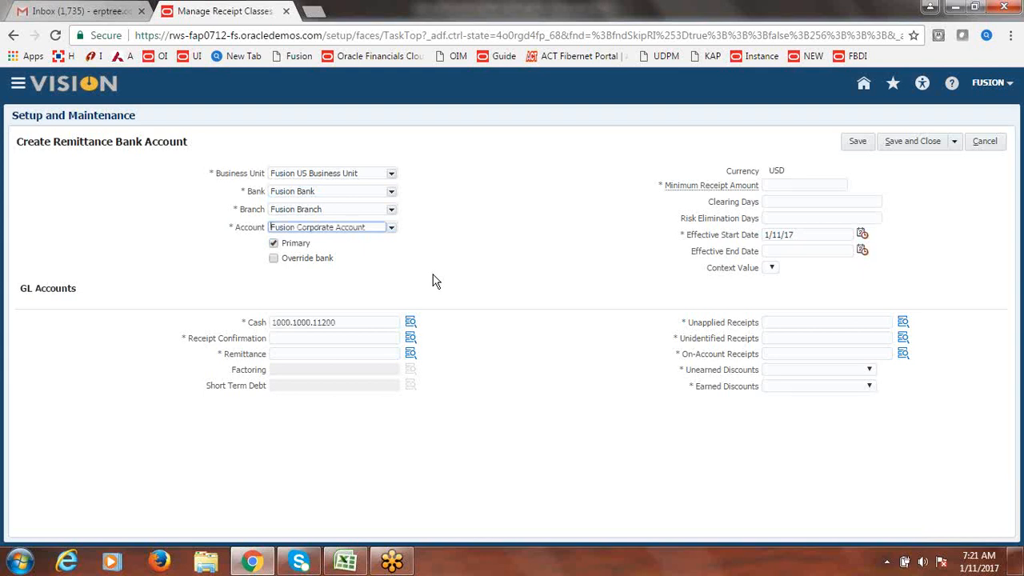
{"action": "left_click", "coordinate": [780, 185]}
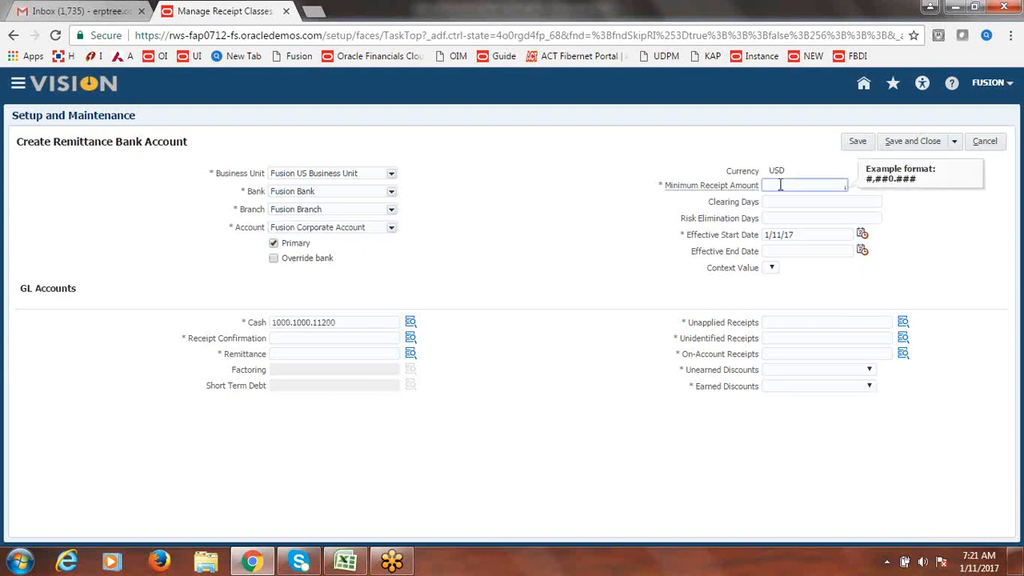
{"action": "left_click", "coordinate": [588, 248]}
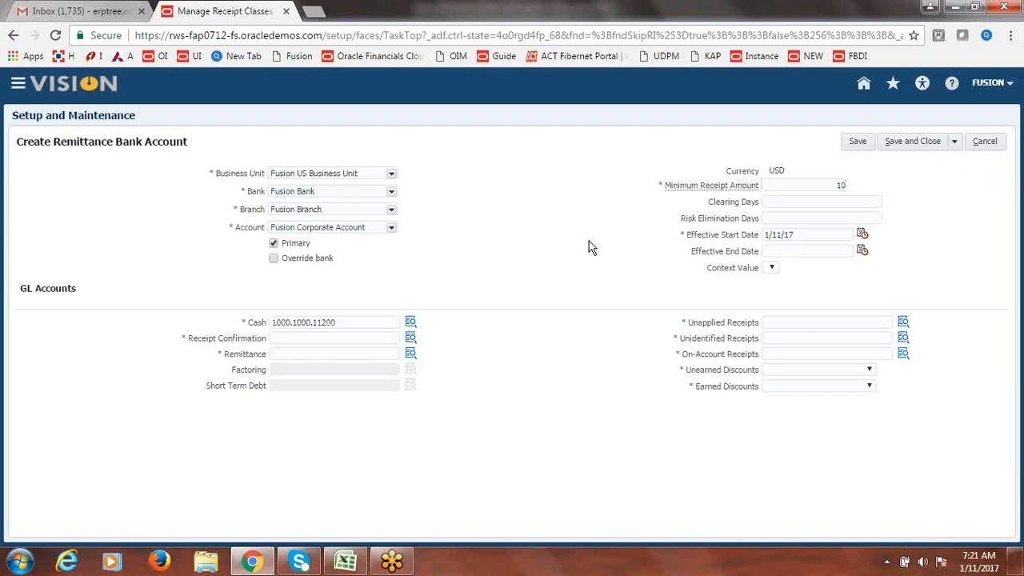
- Copy the Cash account 1000.1000.11200 into the Receipt Confirmation, Remittance, Unapplied, Unidentified and On-Account fields
{"action": "left_click", "coordinate": [341, 322]}
{"action": "double_click", "coordinate": [341, 323]}
{"action": "key", "text": "ctrl+c"}
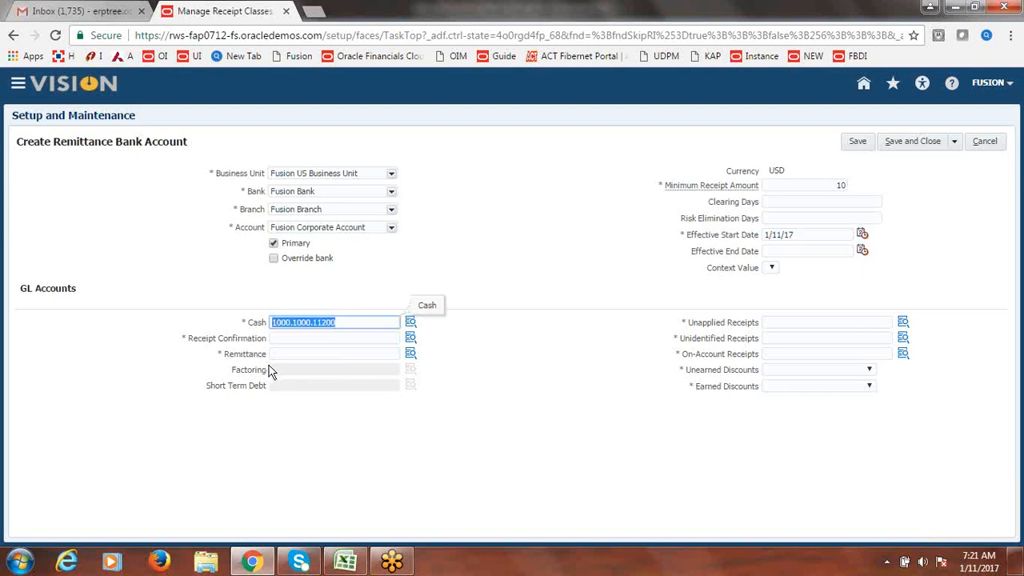
{"action": "left_click", "coordinate": [276, 339]}
{"action": "key", "text": "ctrl+v"}
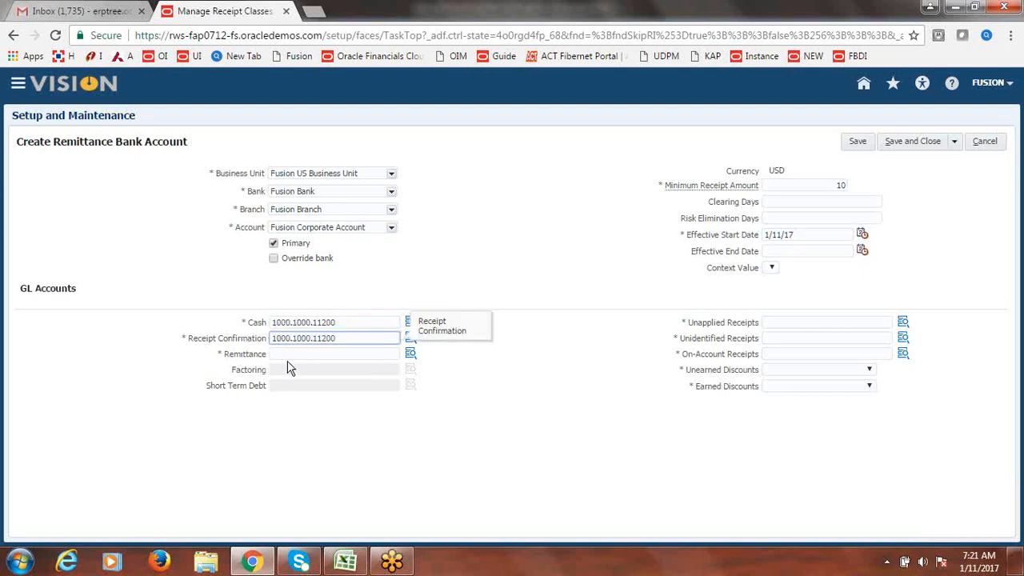
{"action": "left_click", "coordinate": [289, 357]}
{"action": "key", "text": "ctrl+v"}
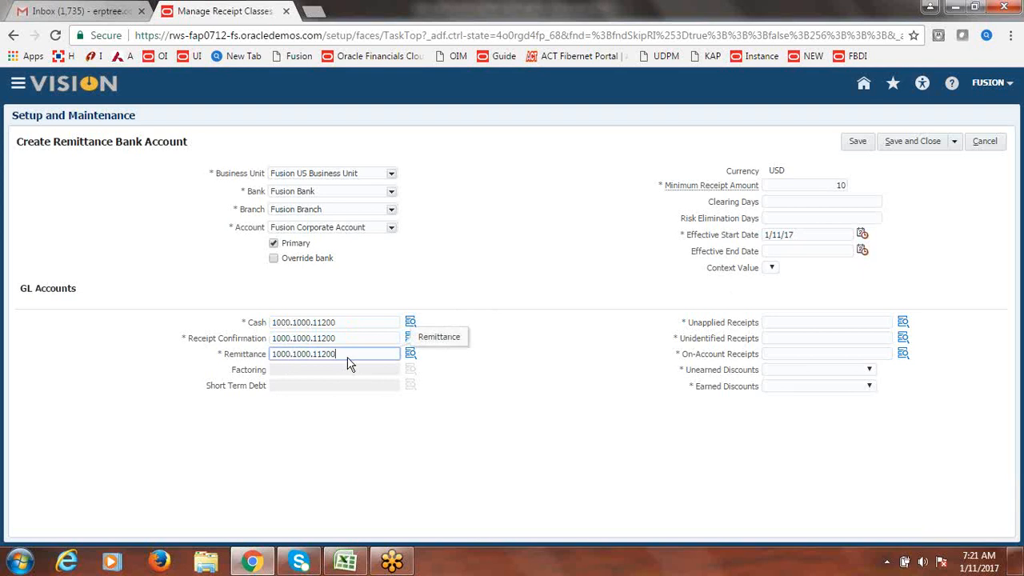
{"action": "key", "text": "Tab"}
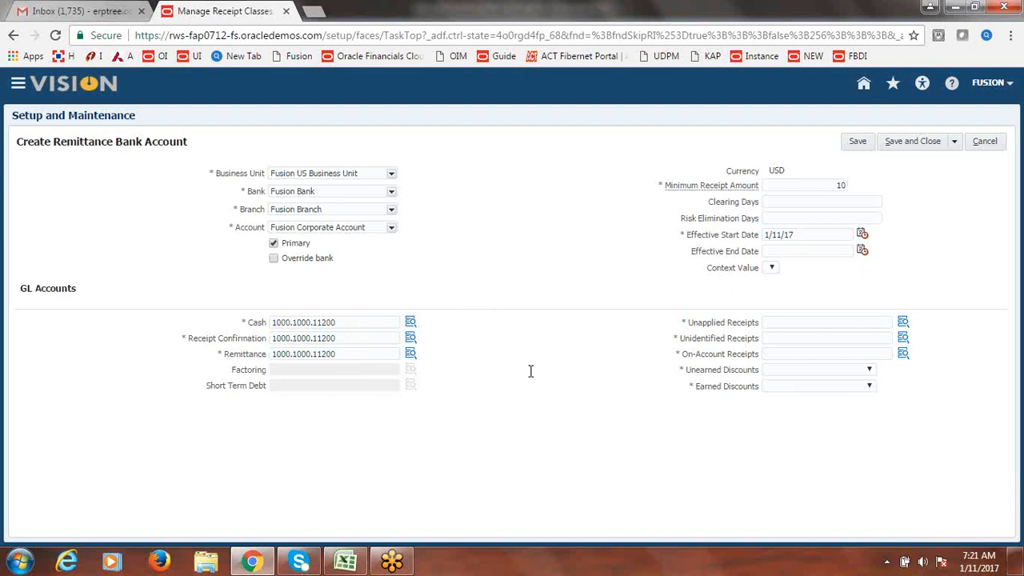
{"action": "left_click", "coordinate": [770, 322]}
{"action": "key", "text": "ctrl+v"}
{"action": "left_click", "coordinate": [774, 338]}
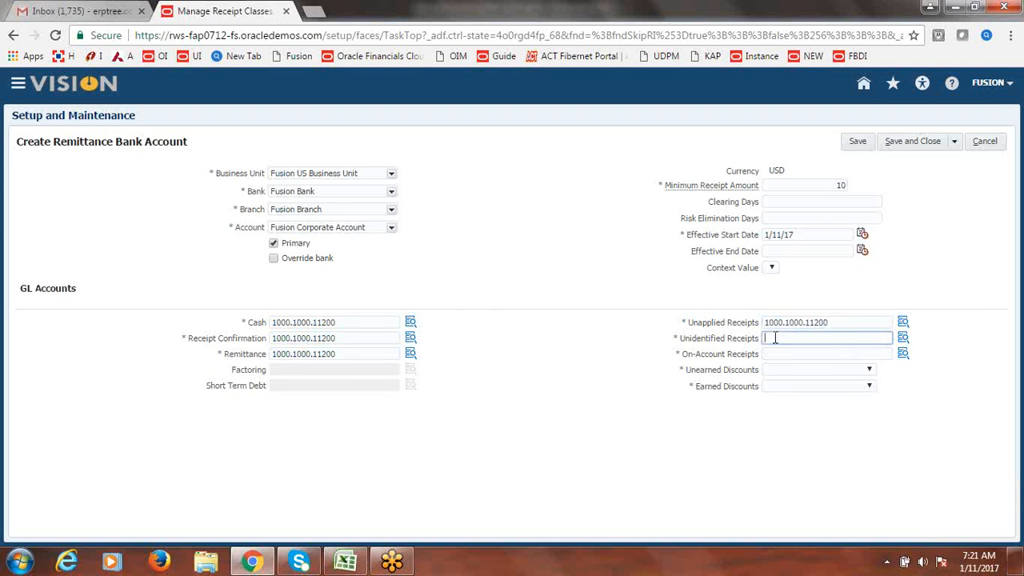
{"action": "key", "text": "ctrl+v"}
{"action": "left_click", "coordinate": [771, 355]}
{"action": "key", "text": "ctrl+v"}
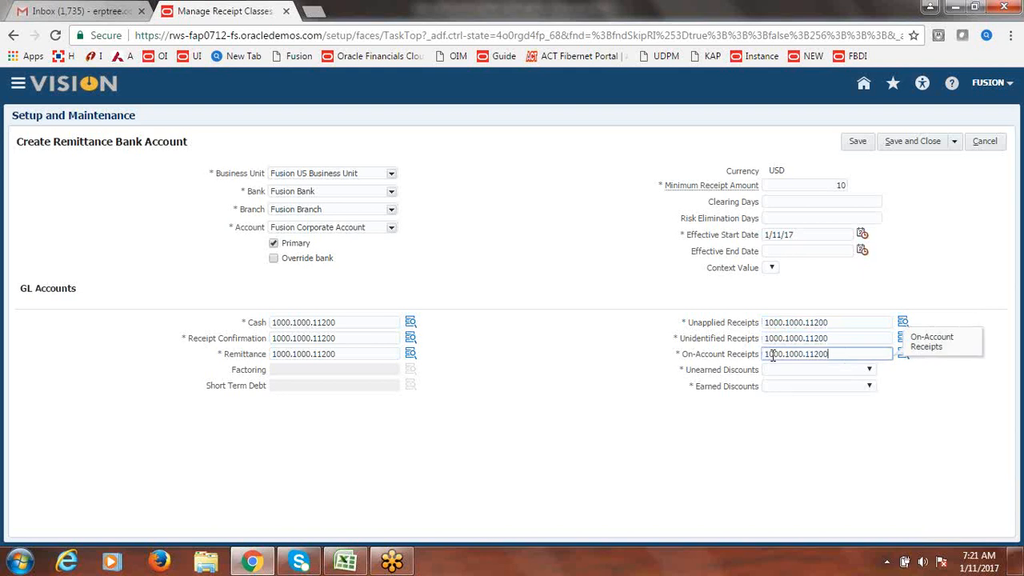
- Choose Fusion Unearned Discount and Fusion Earned Discount, then save the bank account and receipt class
{"action": "left_click", "coordinate": [870, 369]}
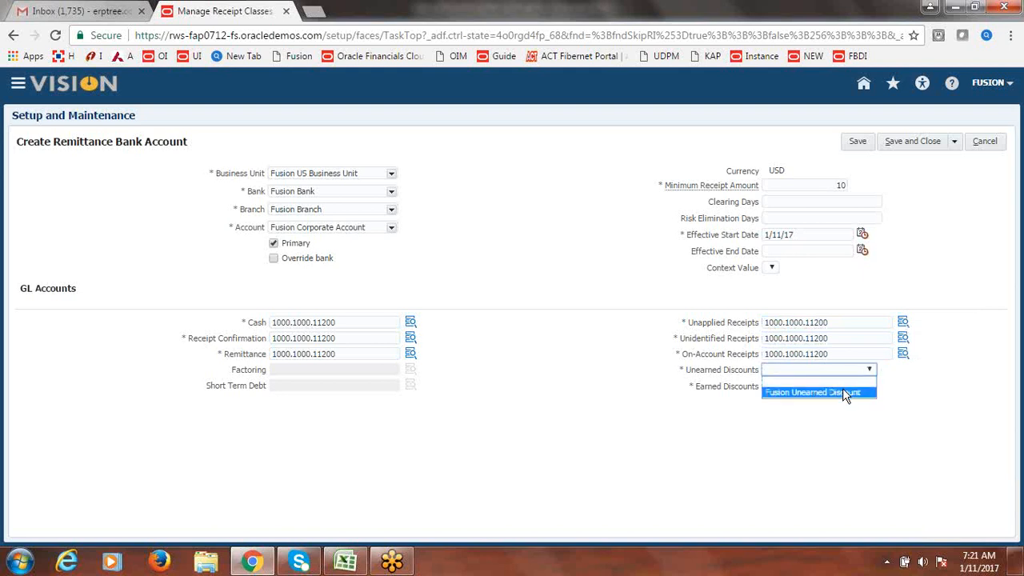
{"action": "left_click", "coordinate": [842, 392]}
{"action": "left_click", "coordinate": [868, 385]}
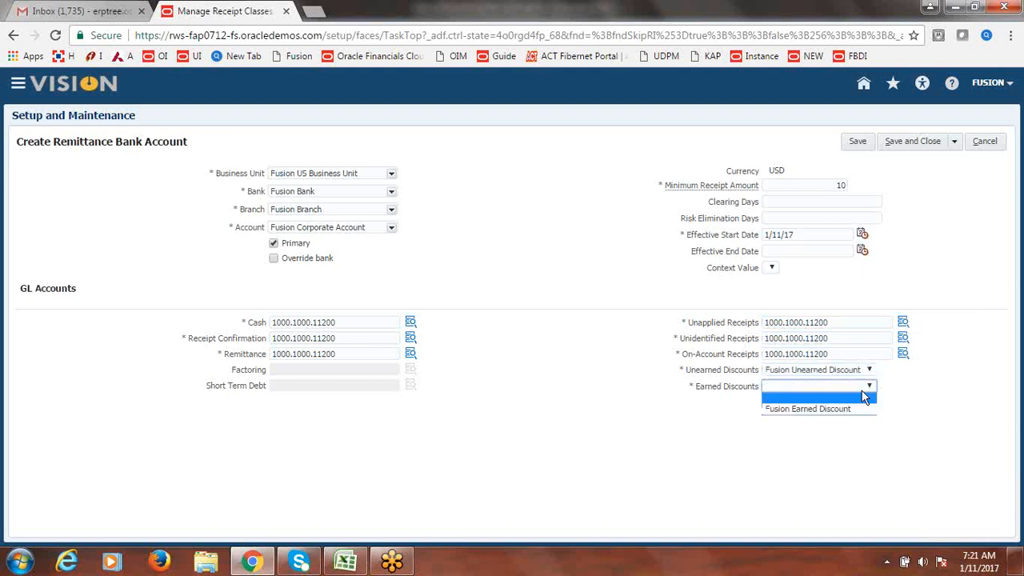
{"action": "left_click", "coordinate": [822, 409]}
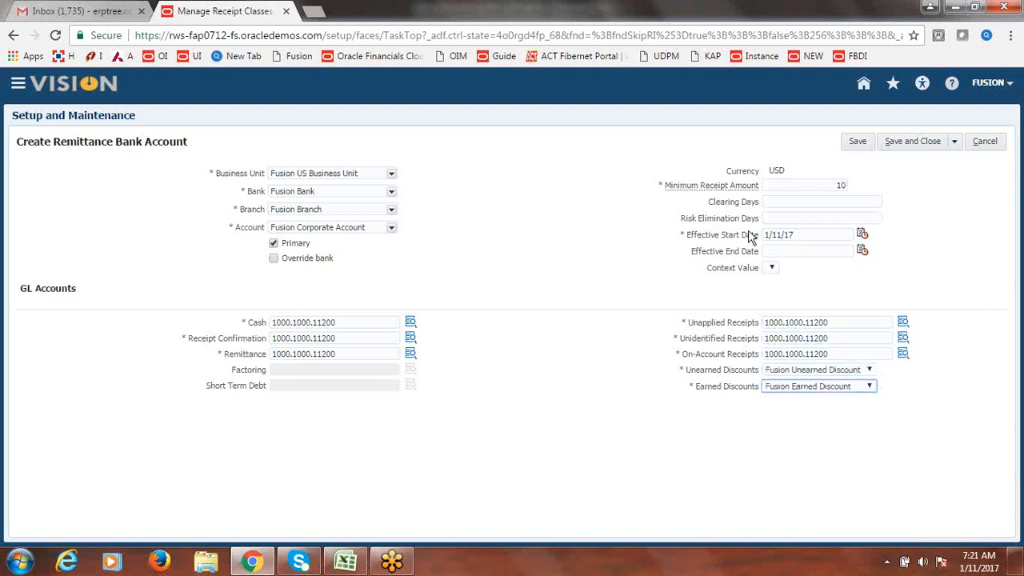
{"action": "left_click", "coordinate": [915, 142]}
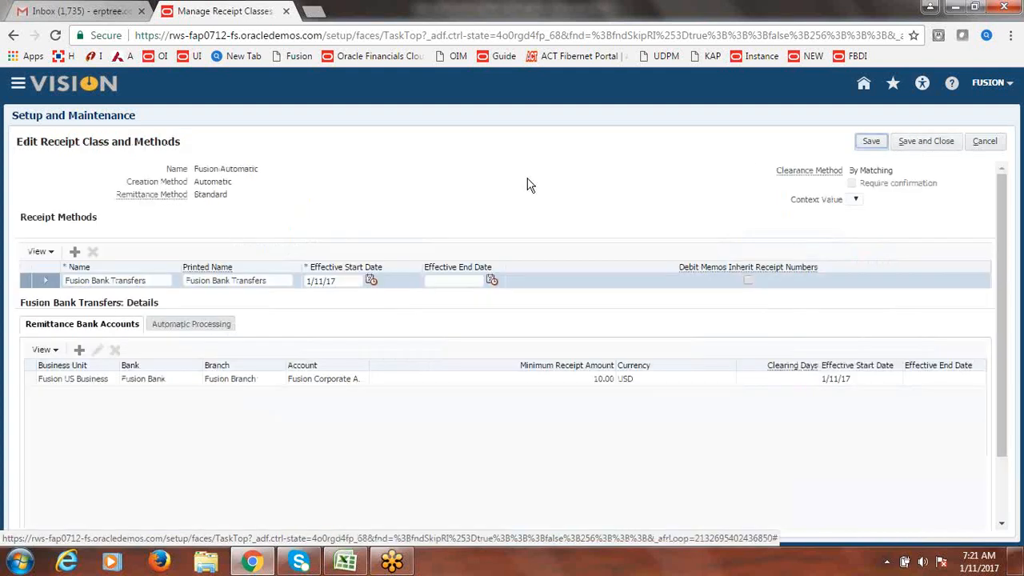
{"action": "left_click", "coordinate": [939, 141]}
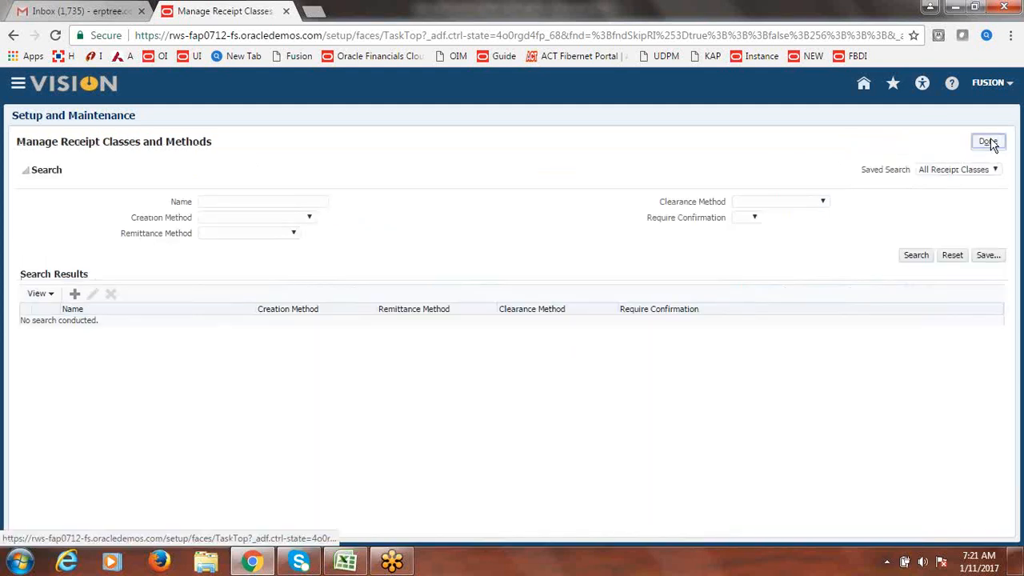
{"action": "left_click", "coordinate": [989, 141]}
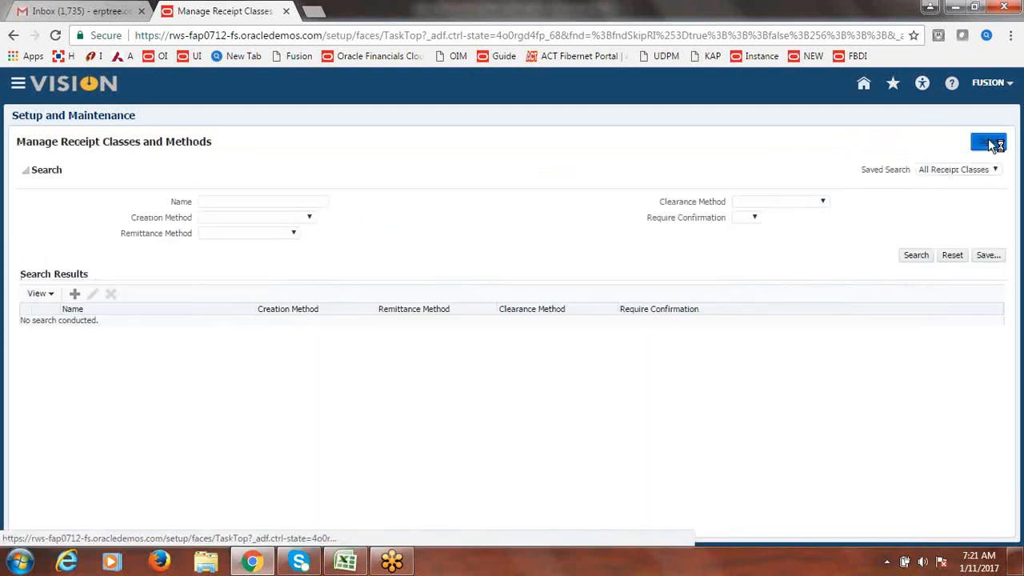
{"action": "left_click", "coordinate": [352, 564]}
- Enter Done in cell B177 beside the receipt class step
{"action": "left_click", "coordinate": [460, 284]}
{"action": "type", "text": "d"}
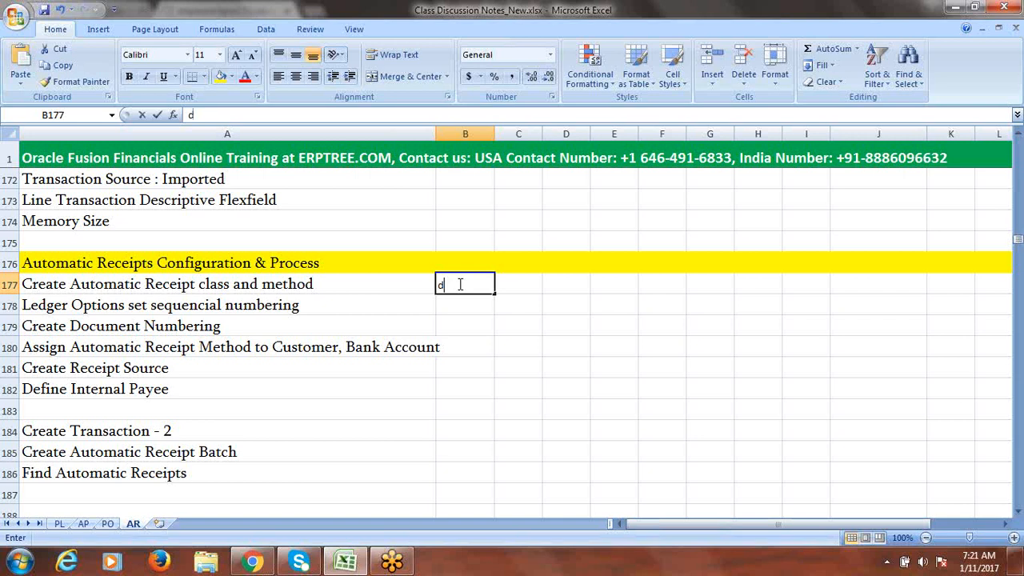
{"action": "key", "text": "BackSpace"}
{"action": "type", "text": "Done"}
{"action": "key", "text": "Tab"}
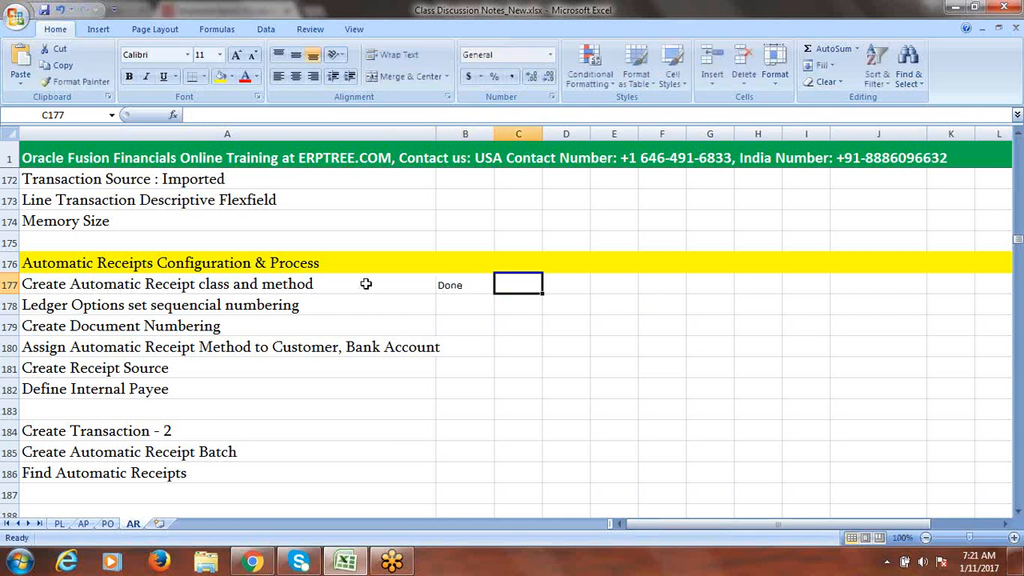
- Copy A177's font onto B177 with Format Painter and save the notes workbook
{"action": "left_click", "coordinate": [352, 284]}
{"action": "left_click", "coordinate": [77, 81]}
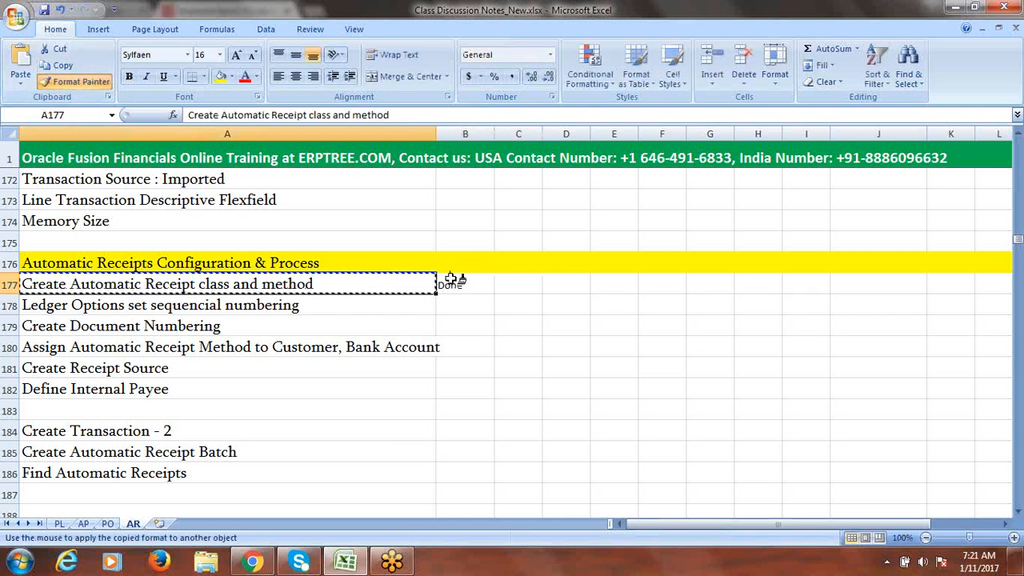
{"action": "left_click", "coordinate": [452, 281]}
{"action": "left_click", "coordinate": [453, 306]}
{"action": "left_click", "coordinate": [331, 304]}
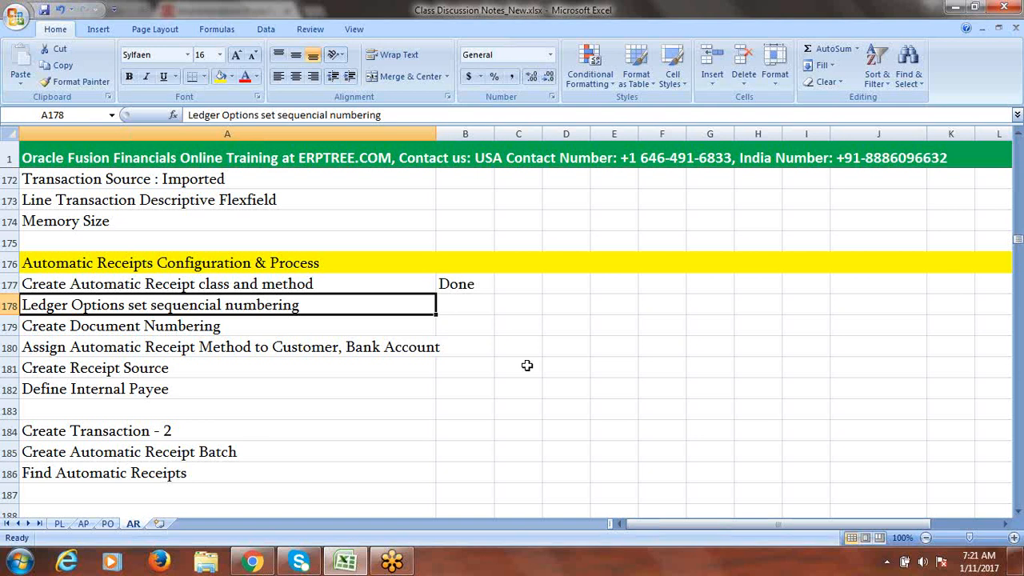
{"action": "key", "text": "ctrl+s"}
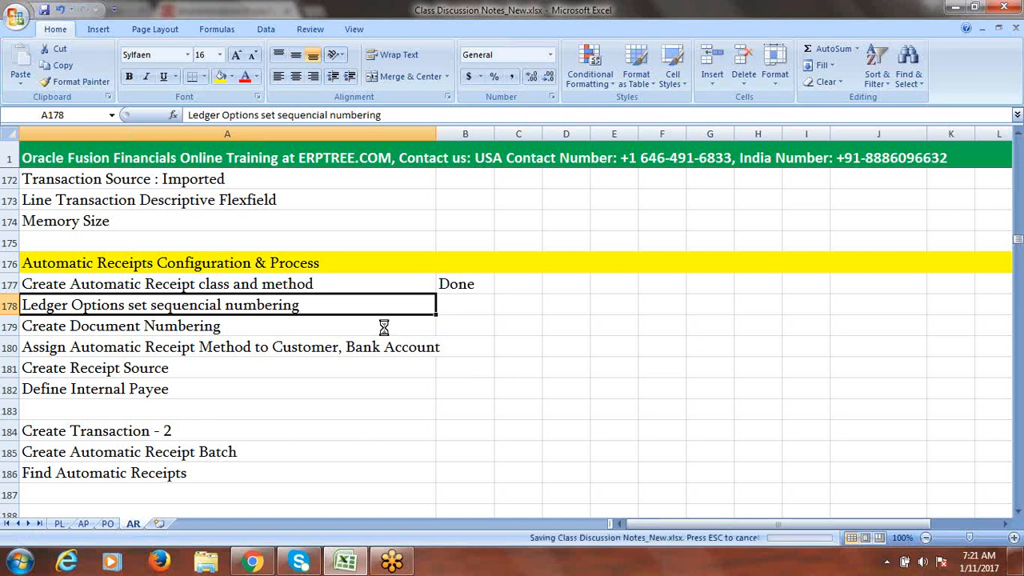
{"action": "left_click", "coordinate": [252, 562]}
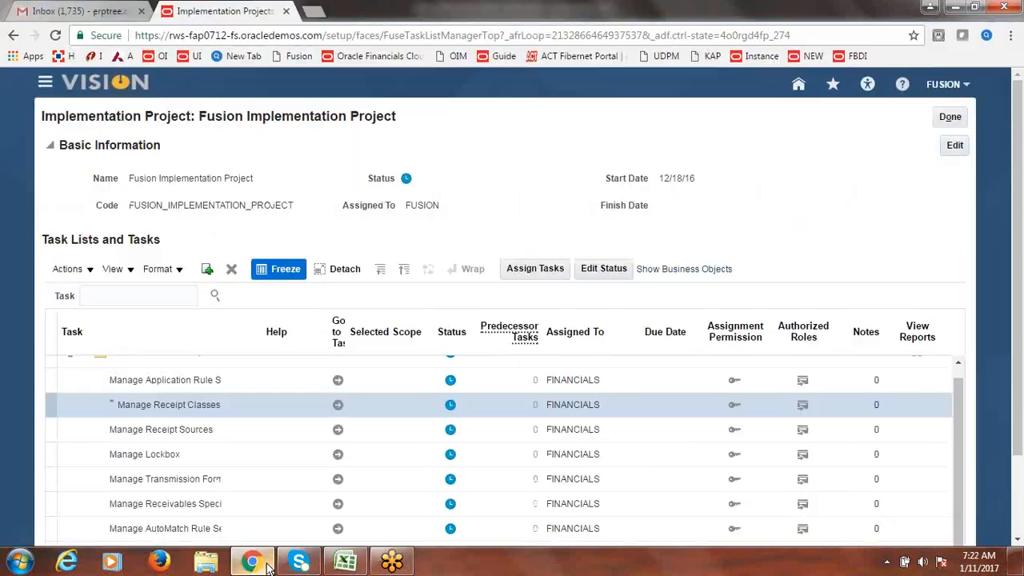
- Search the project tasks for 'Specify Ledger Options' and open the Financials result
{"action": "left_click", "coordinate": [121, 295]}
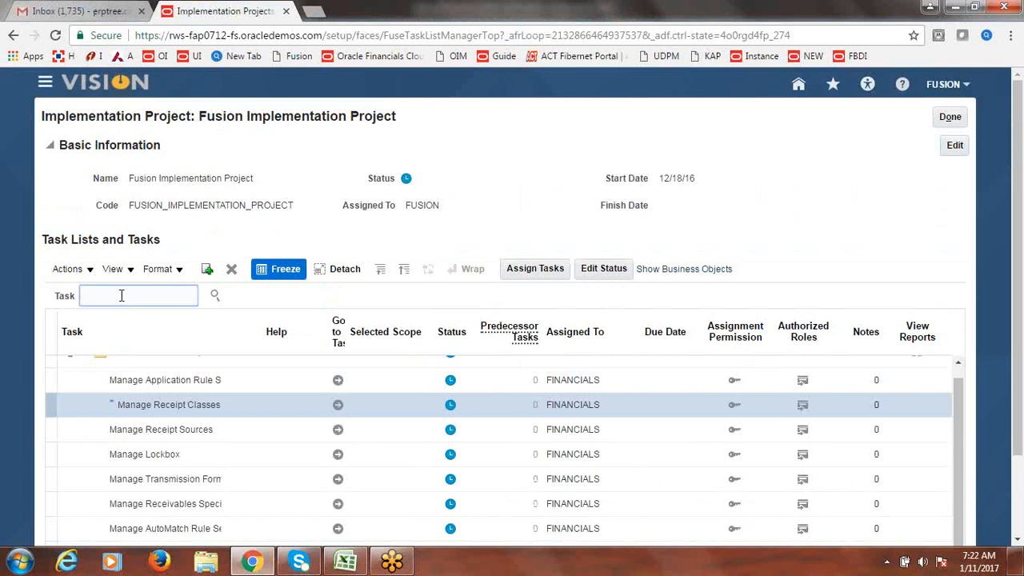
{"action": "type", "text": "Specify Ledger Options"}
{"action": "key", "text": "Return"}
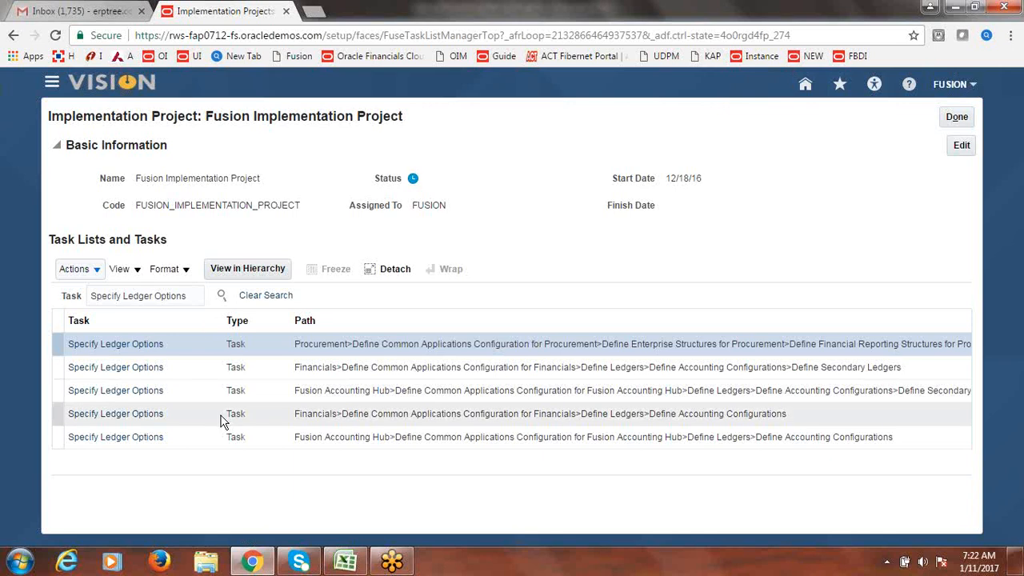
{"action": "left_click", "coordinate": [132, 421]}
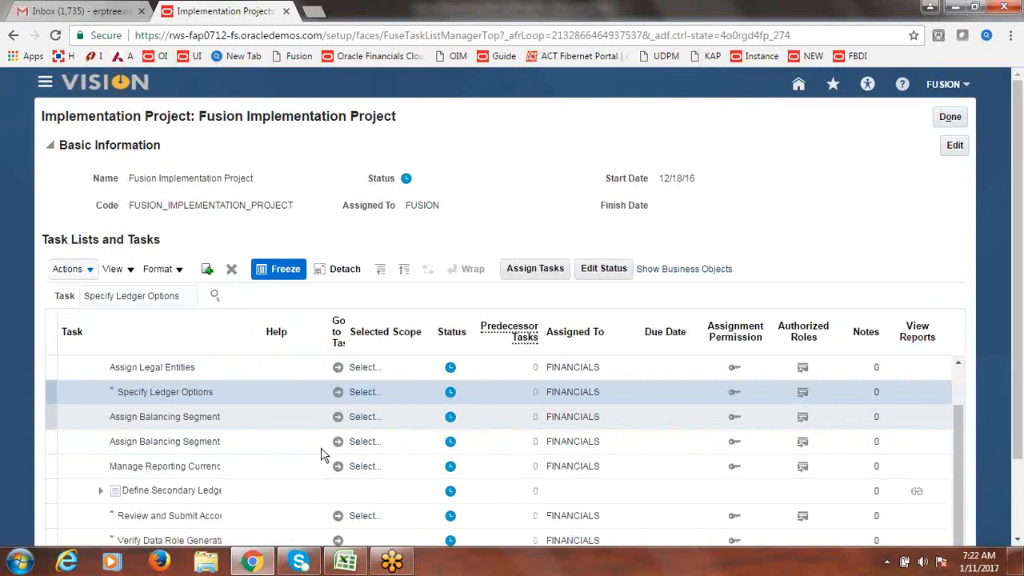
{"action": "left_click", "coordinate": [338, 393]}
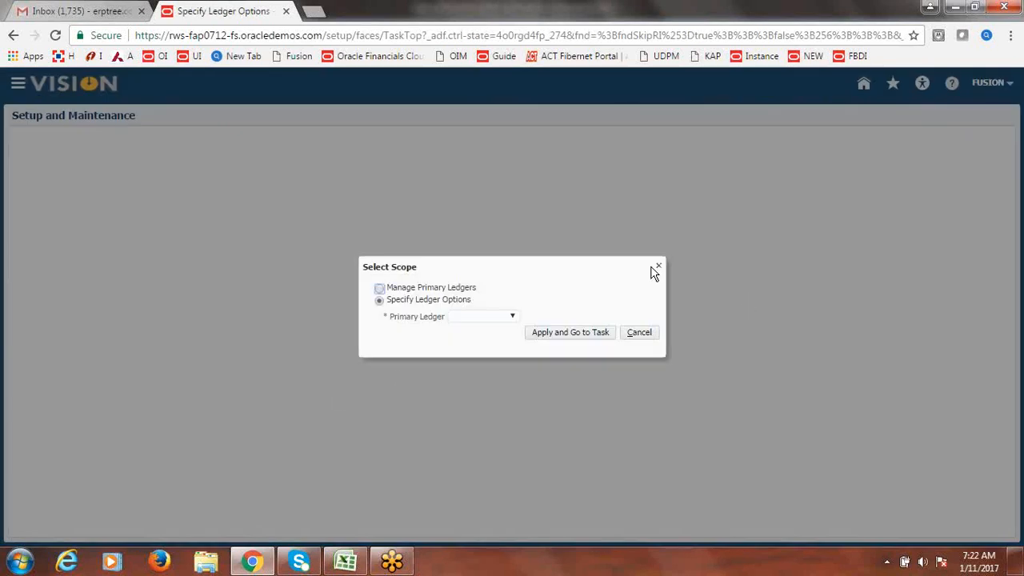
- Use Select and Add to choose Fusion USA Primary Ledger as the task scope
{"action": "left_click", "coordinate": [512, 317]}
{"action": "left_click", "coordinate": [501, 350]}
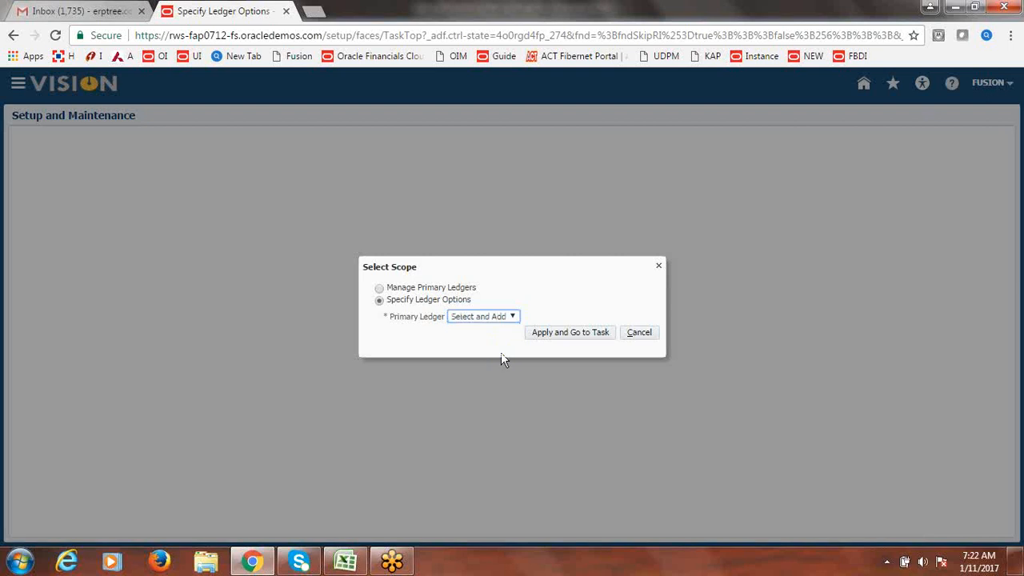
{"action": "left_click", "coordinate": [560, 332]}
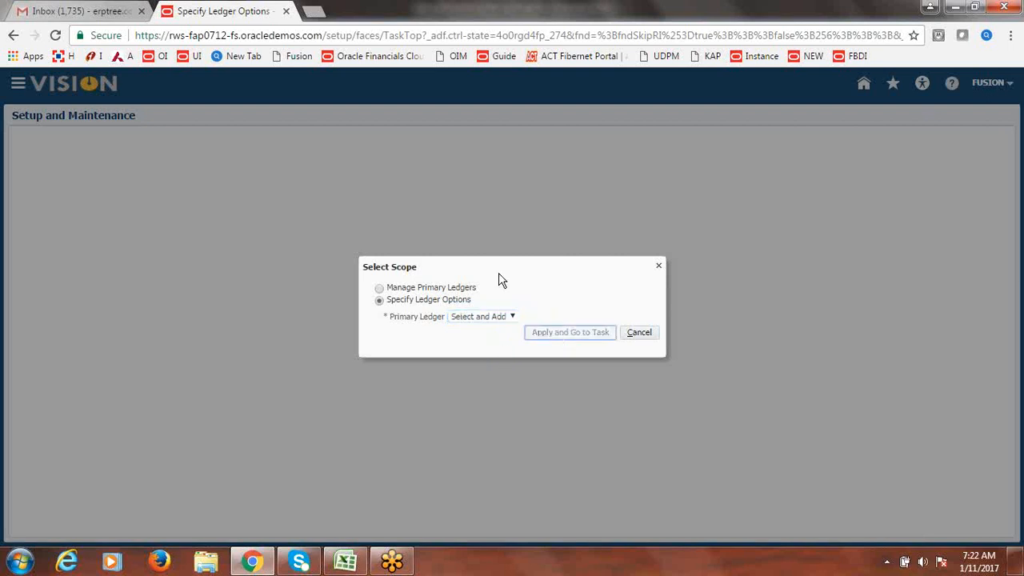
{"action": "left_click", "coordinate": [348, 145]}
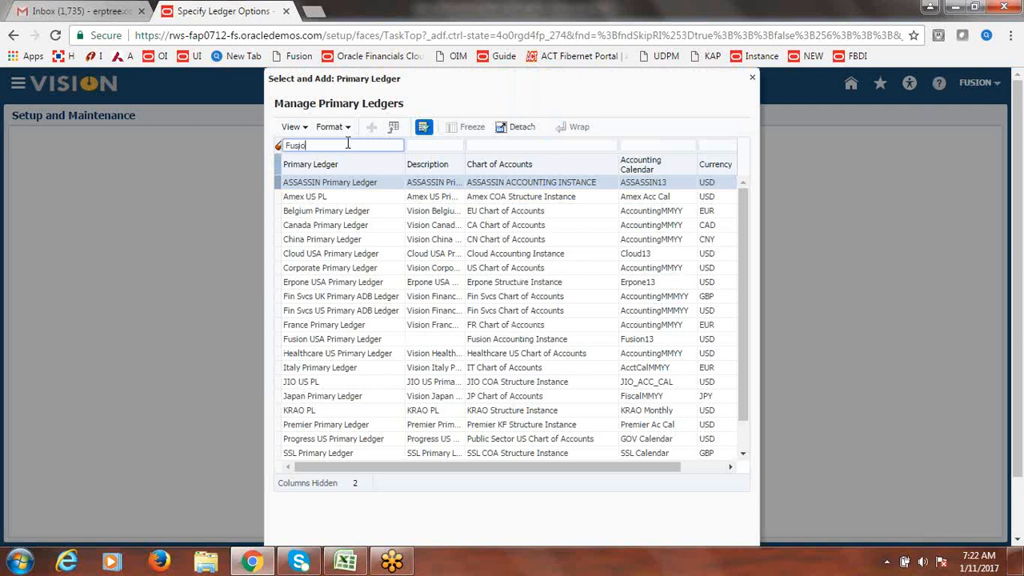
{"action": "key", "text": "Return"}
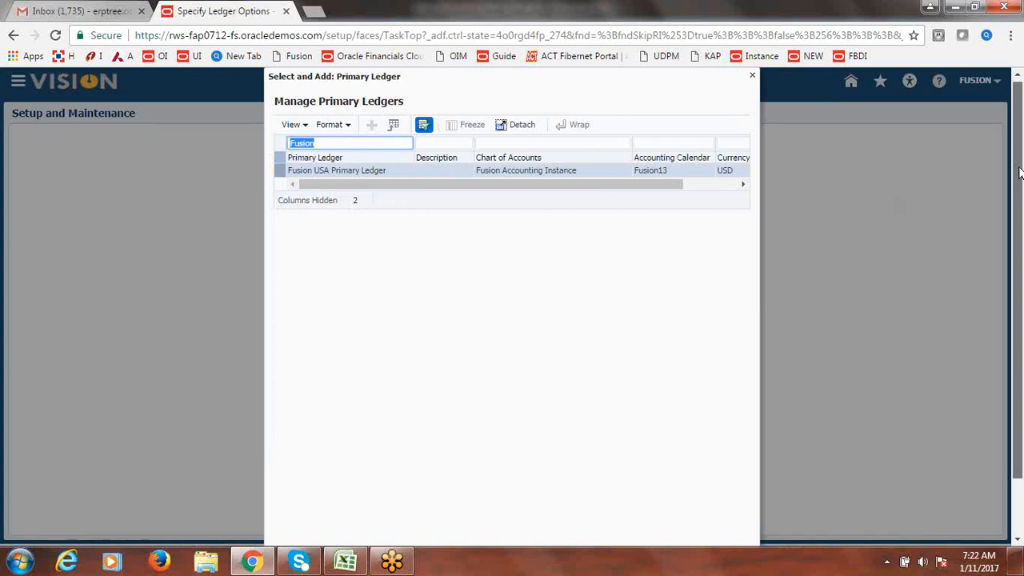
{"action": "scroll", "coordinate": [641, 400], "scroll_direction": "down", "scroll_amount": 2}
{"action": "left_click", "coordinate": [686, 518]}
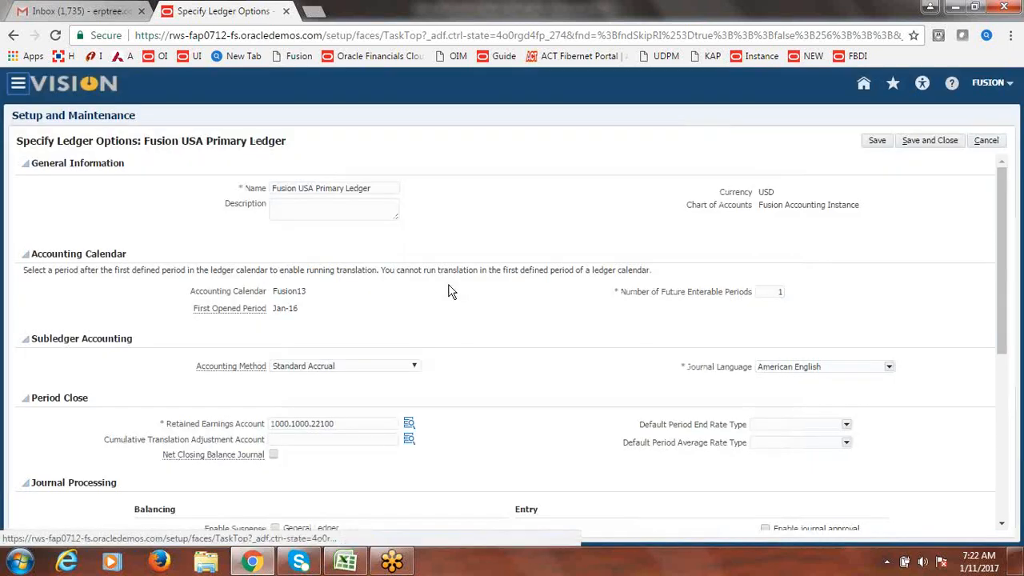
- Choose Sequencing By Ledger, enforce Receivables document sequencing, and save the ledger options
{"action": "scroll", "coordinate": [1010, 276], "scroll_direction": "down", "scroll_amount": 2}
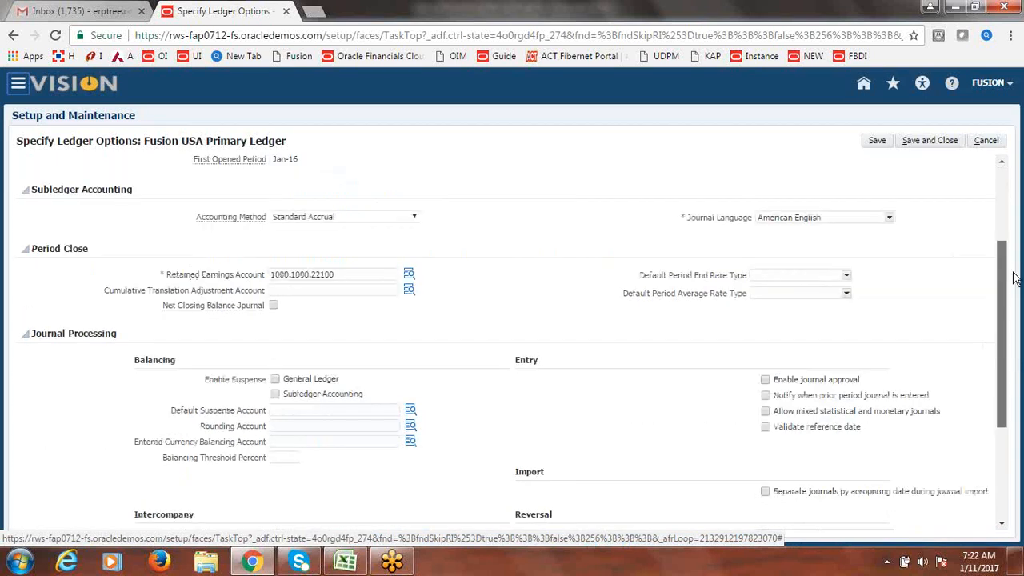
{"action": "left_click_drag", "start_coordinate": [1013, 276], "coordinate": [1020, 378]}
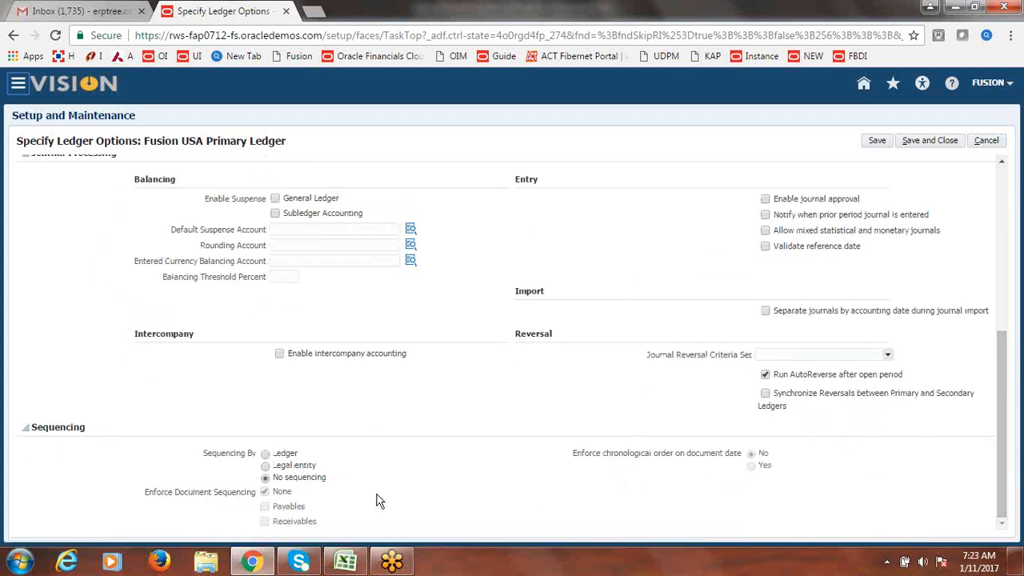
{"action": "left_click", "coordinate": [265, 454]}
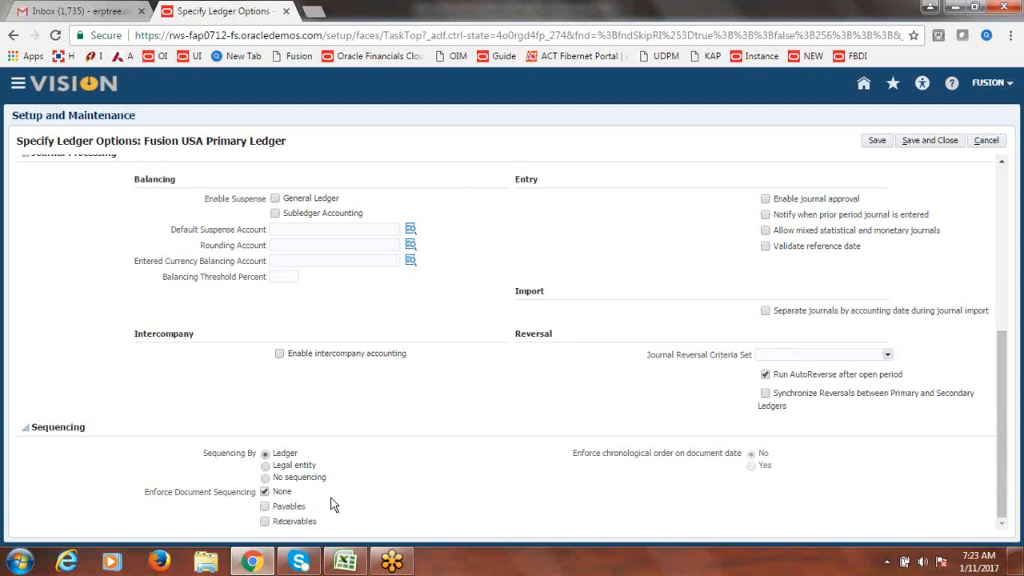
{"action": "left_click", "coordinate": [265, 522]}
{"action": "left_click", "coordinate": [930, 140]}
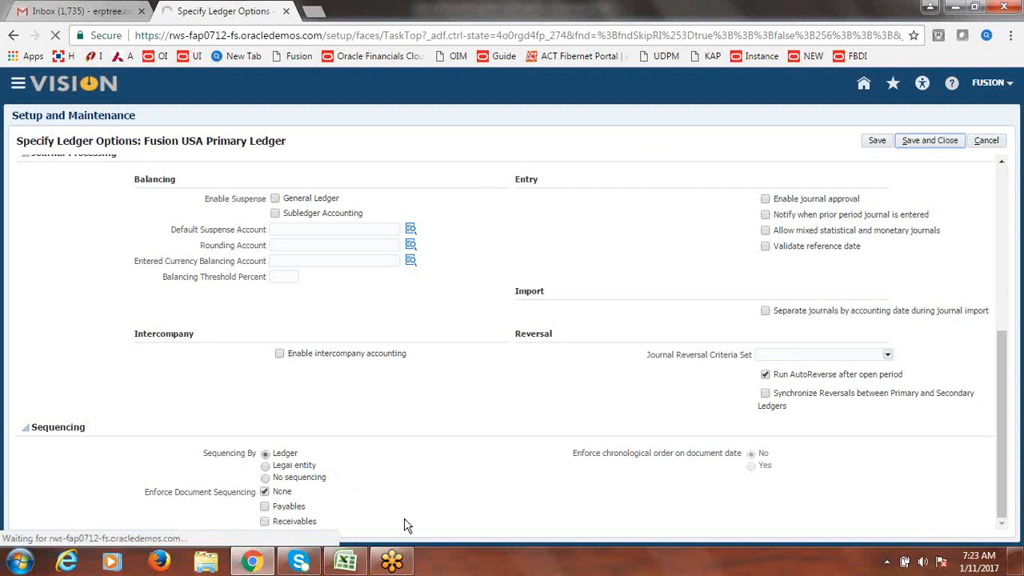
{"action": "left_click", "coordinate": [346, 562]}
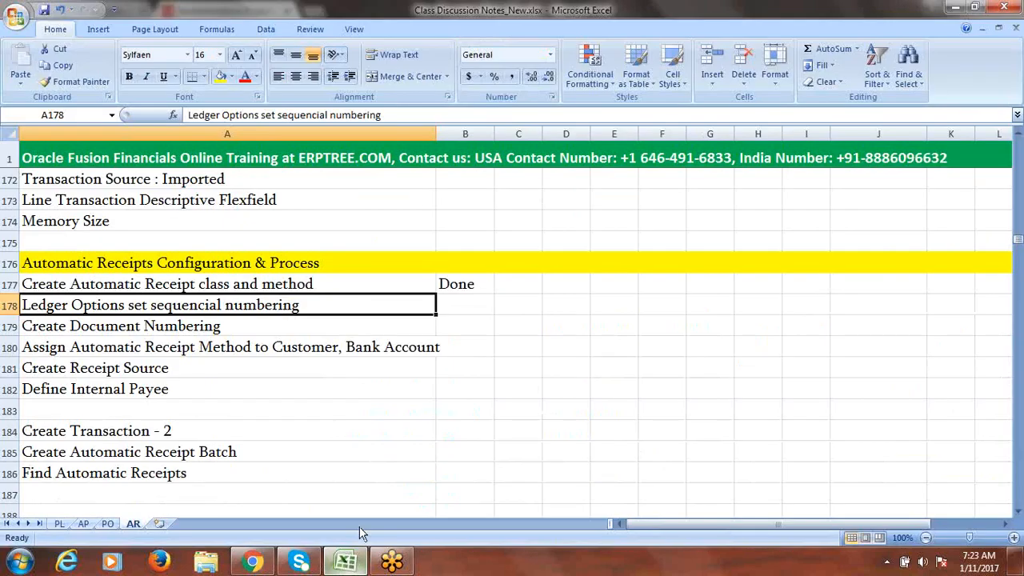
- Commit 'done' in B178 and copy B177's formatting onto it with Format Painter
{"action": "left_click", "coordinate": [310, 327]}
{"action": "left_click", "coordinate": [462, 279]}
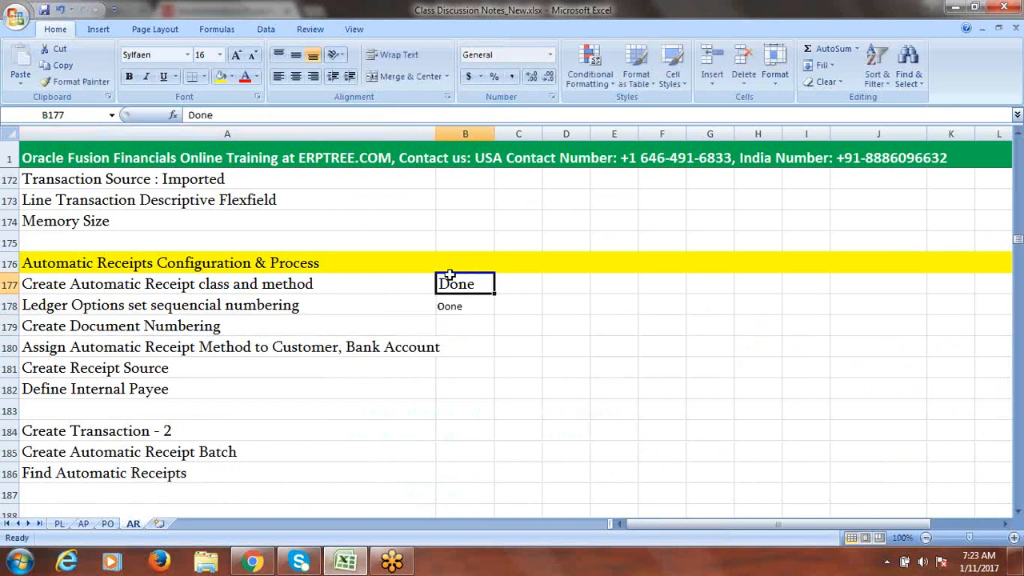
{"action": "left_click", "coordinate": [80, 83]}
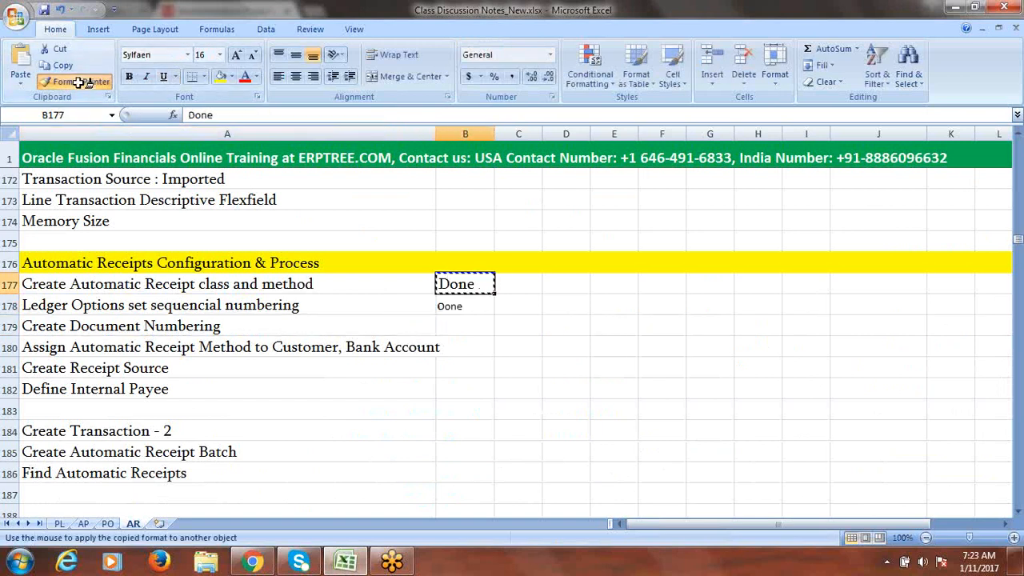
{"action": "left_click", "coordinate": [457, 305]}
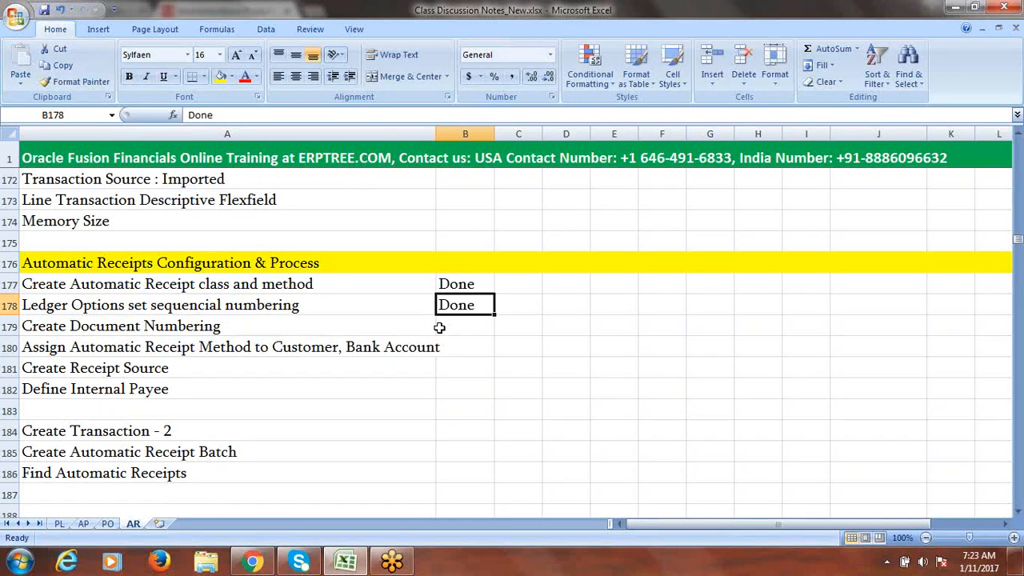
{"action": "left_click", "coordinate": [253, 332]}
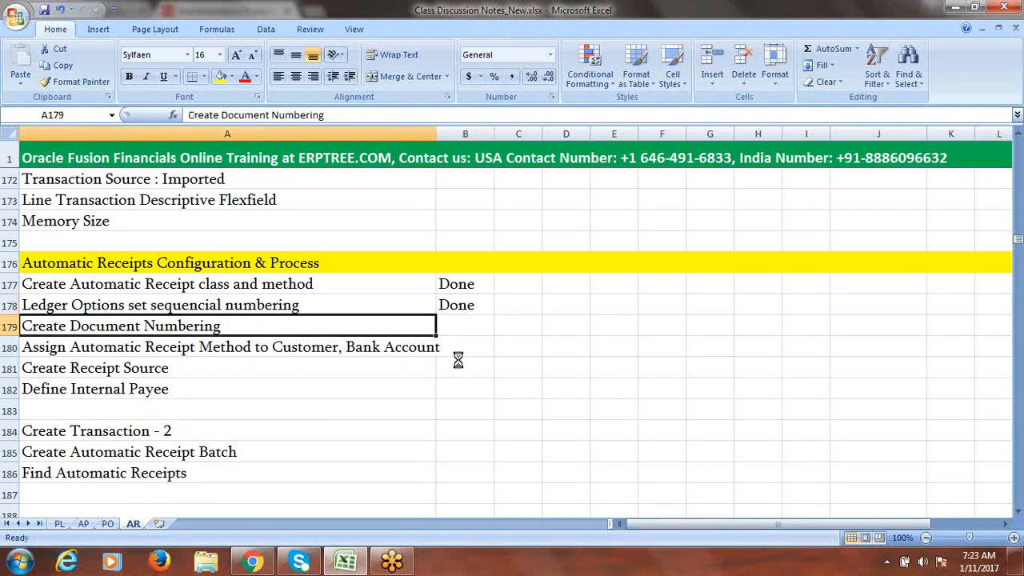
{"action": "left_click", "coordinate": [254, 560]}
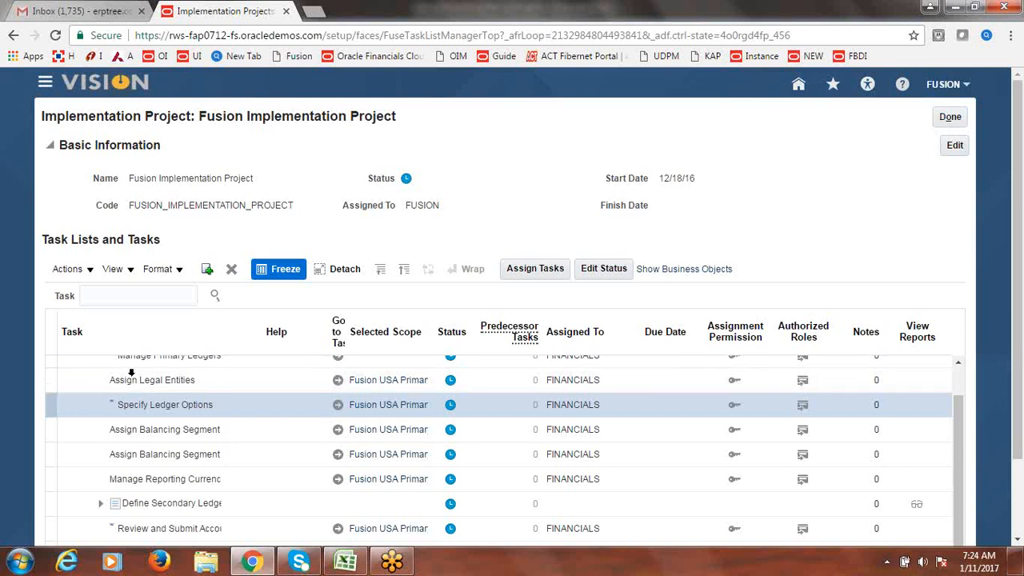
- Search the task list for 'Receivables Doc' and open Manage Receivables Document Sequences
{"action": "left_click", "coordinate": [134, 296]}
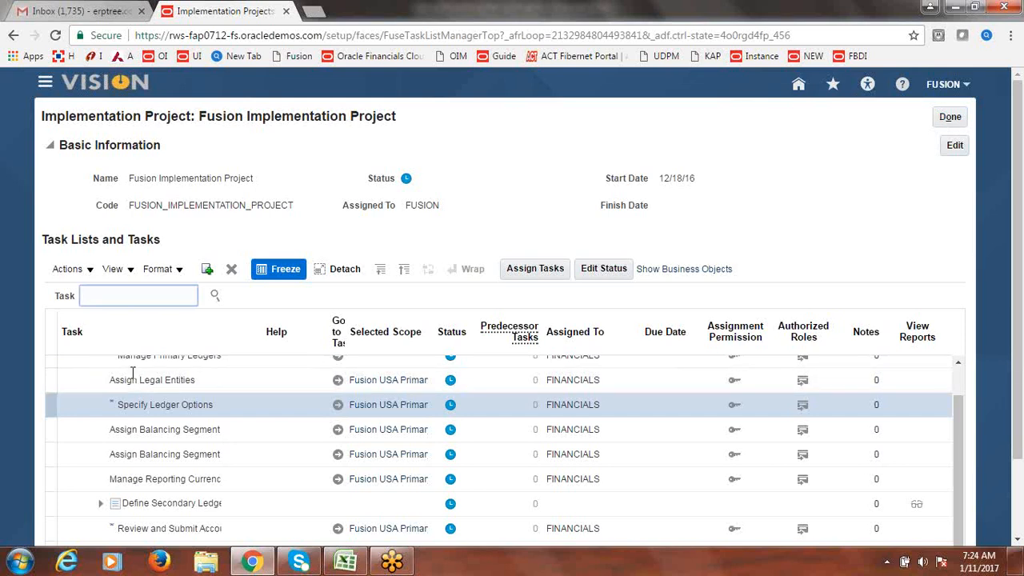
{"action": "type", "text": "rE"}
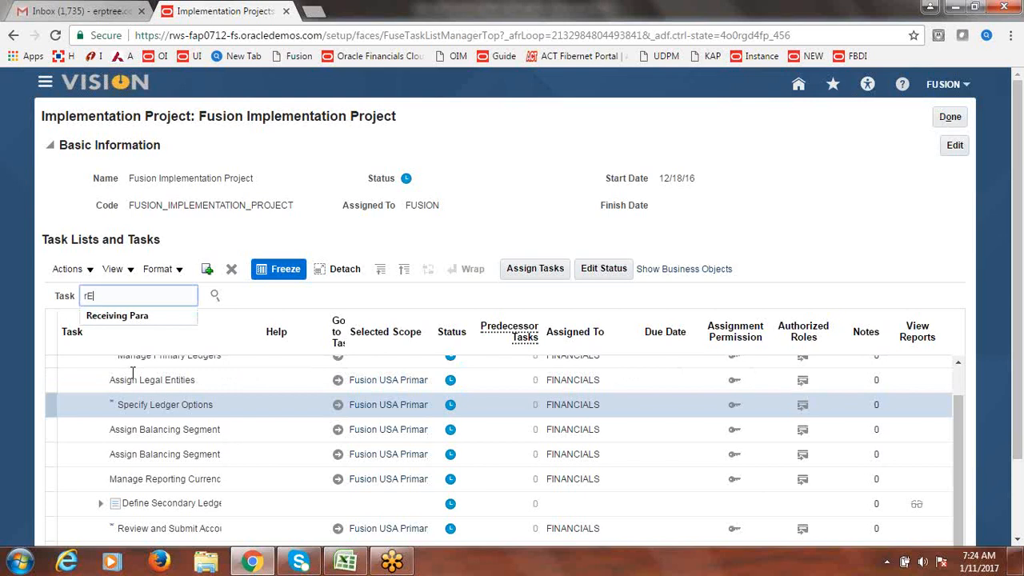
{"action": "type", "text": "C"}
{"action": "key", "text": "BackSpace"}
{"action": "key", "text": "BackSpace"}
{"action": "key", "text": "BackSpace"}
{"action": "type", "text": "Receivables"}
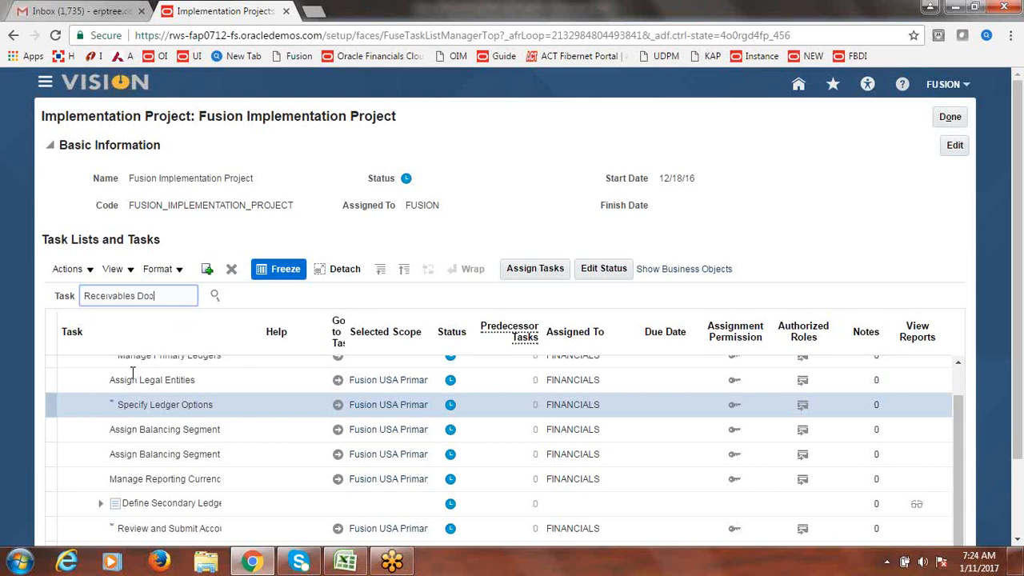
{"action": "type", "text": " Doc"}
{"action": "key", "text": "Return"}
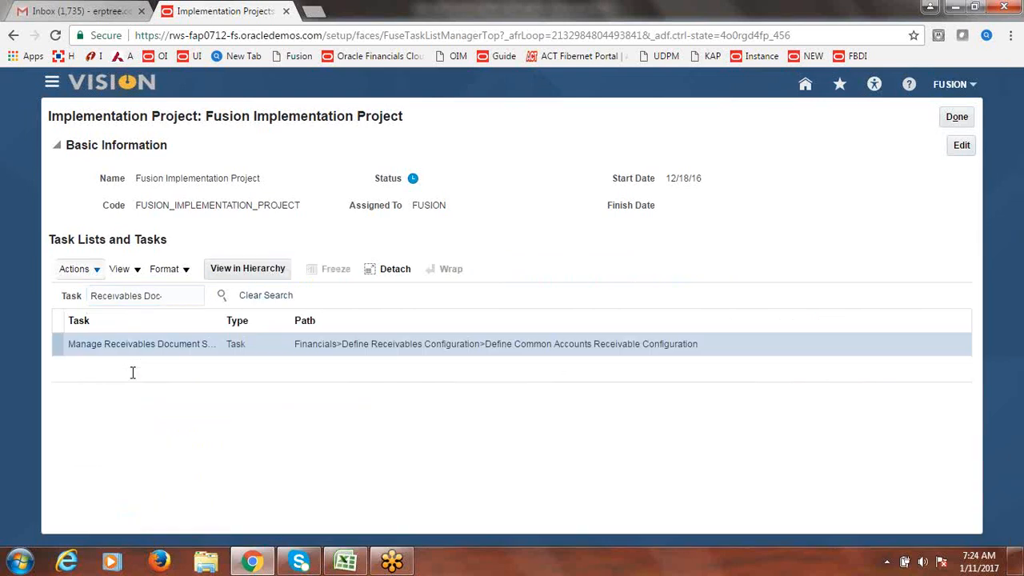
{"action": "left_click", "coordinate": [219, 323]}
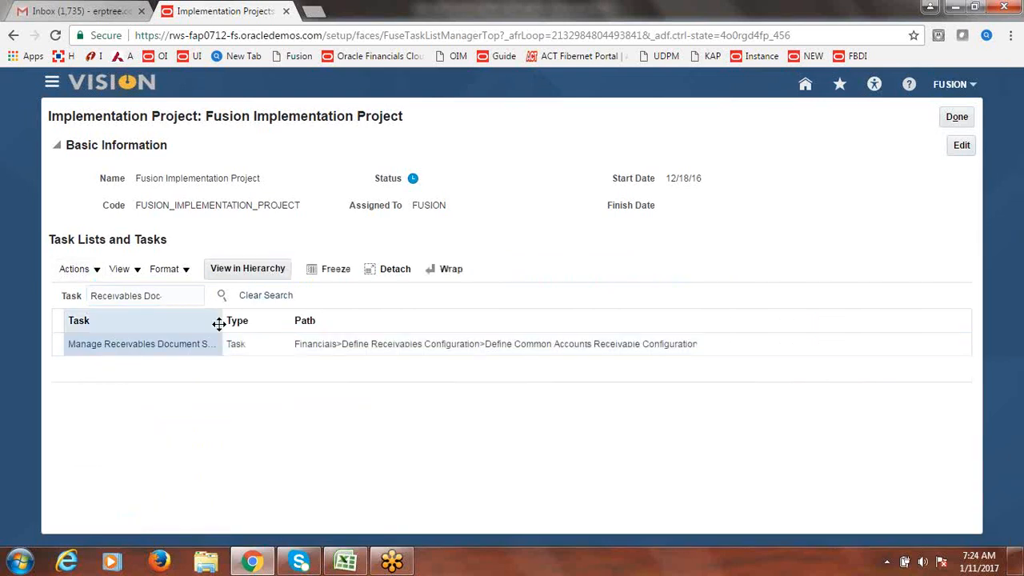
{"action": "left_click_drag", "start_coordinate": [218, 324], "coordinate": [448, 336]}
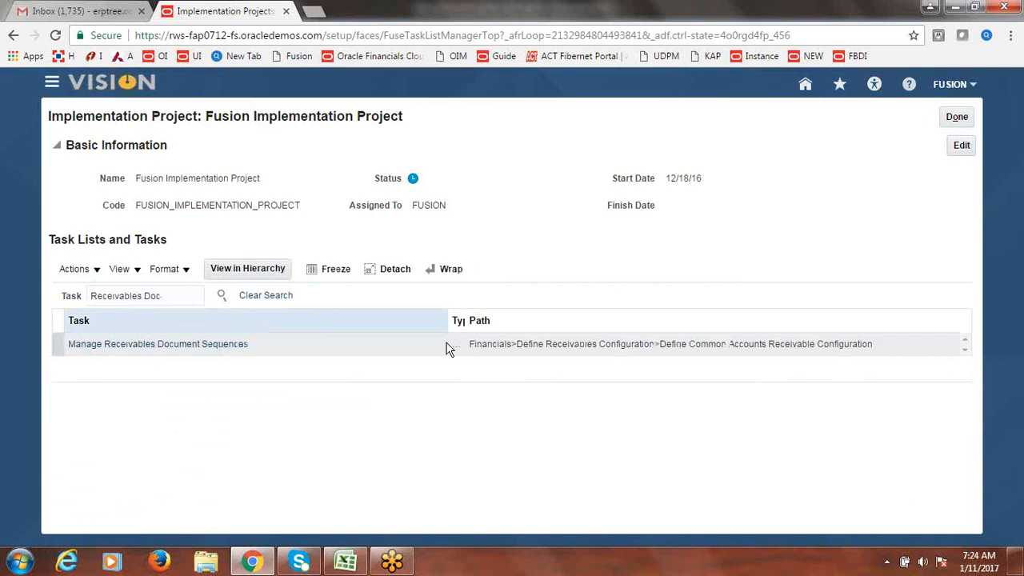
{"action": "left_click", "coordinate": [134, 346]}
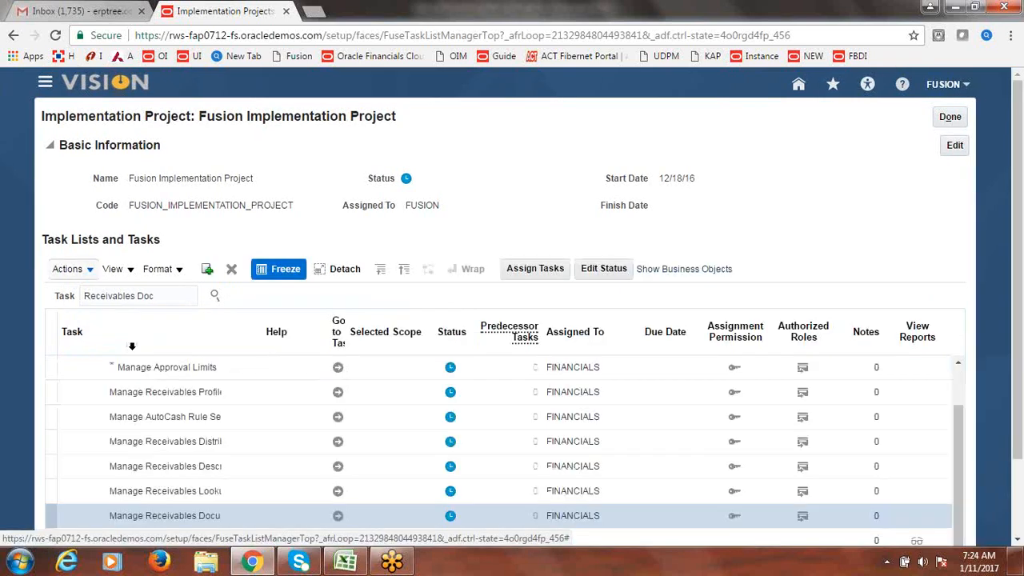
{"action": "left_click", "coordinate": [338, 521]}
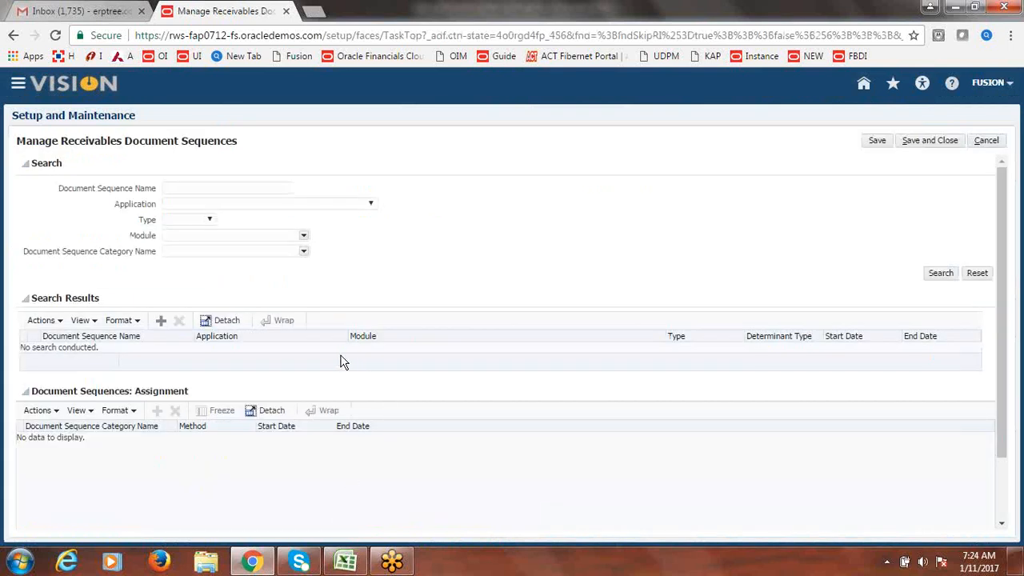
- Add a sequence named Fusion Bank Transfers with application Receivables, then start a module search
{"action": "left_click", "coordinate": [161, 320]}
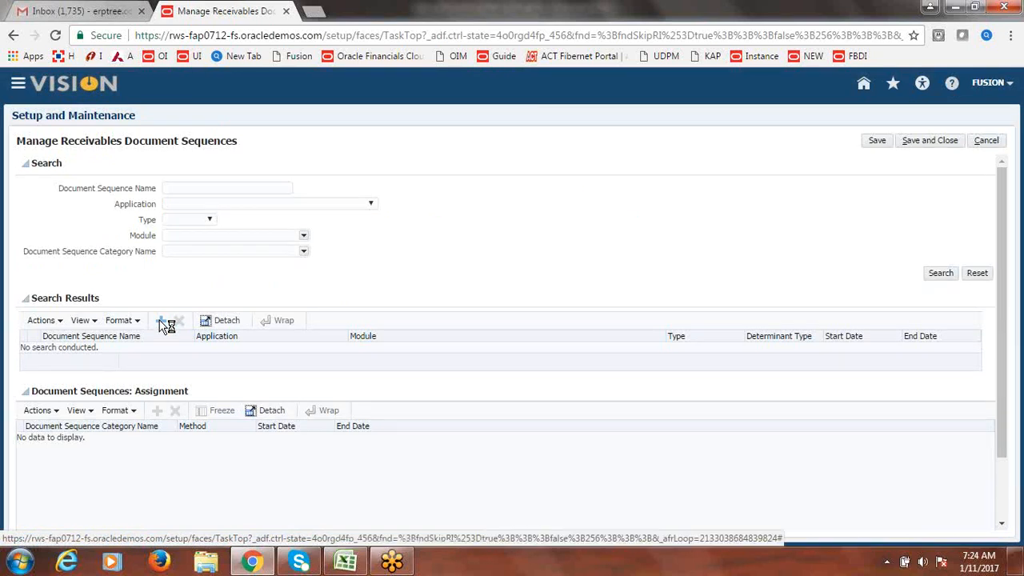
{"action": "left_click", "coordinate": [140, 353]}
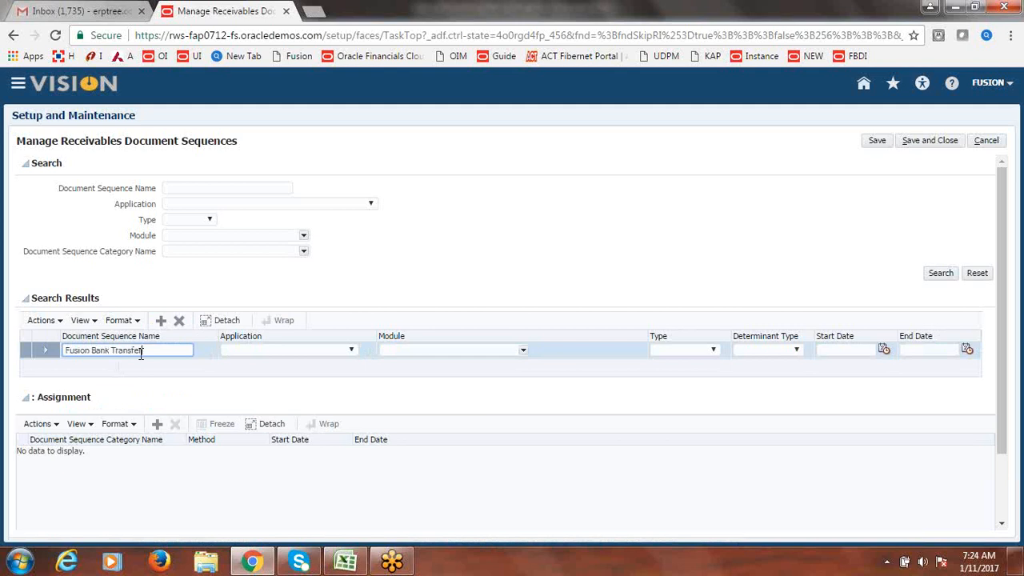
{"action": "left_click", "coordinate": [352, 350]}
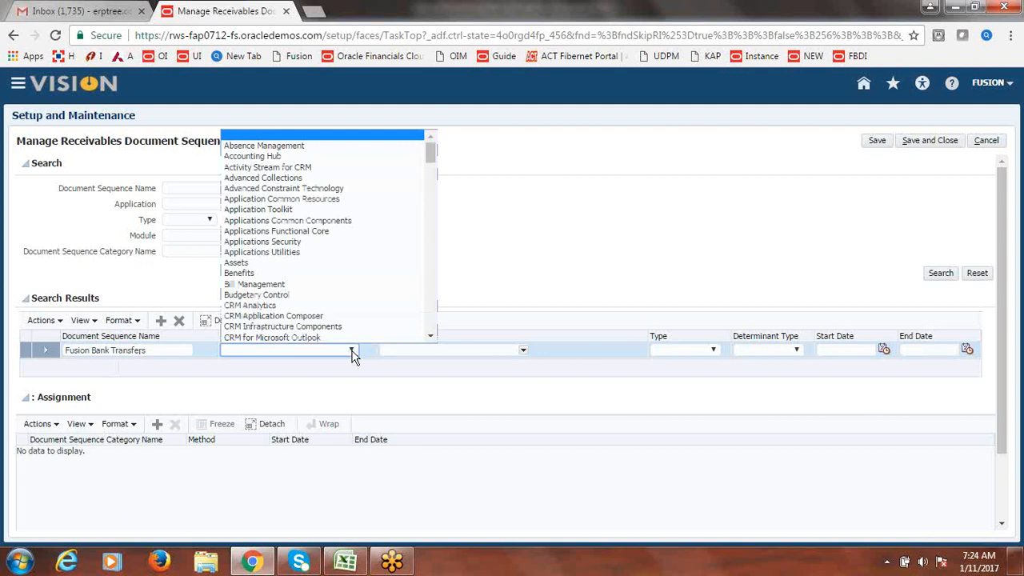
{"action": "left_click_drag", "start_coordinate": [430, 153], "coordinate": [429, 259]}
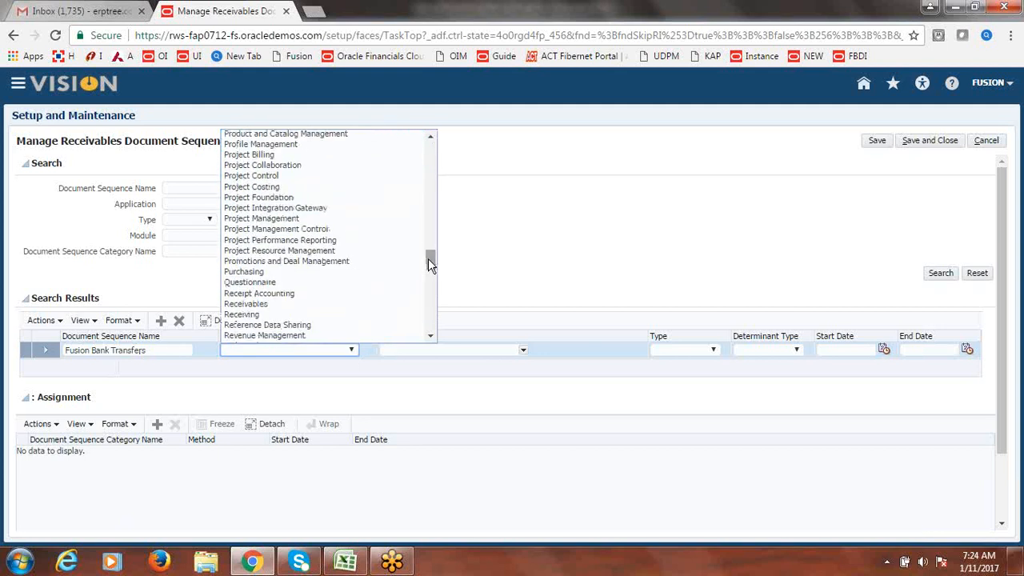
{"action": "left_click", "coordinate": [291, 303]}
{"action": "left_click", "coordinate": [525, 352]}
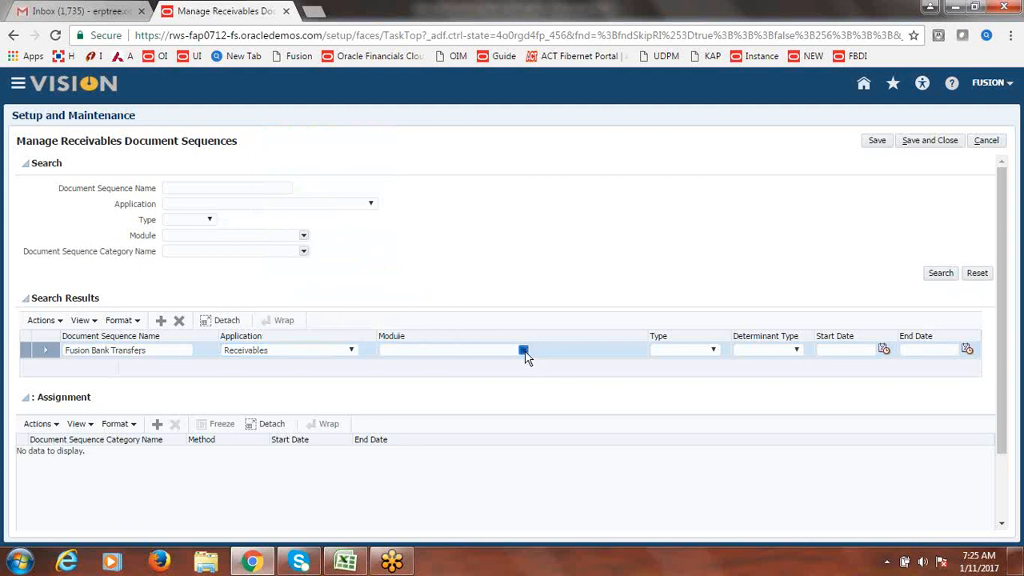
{"action": "left_click", "coordinate": [524, 352]}
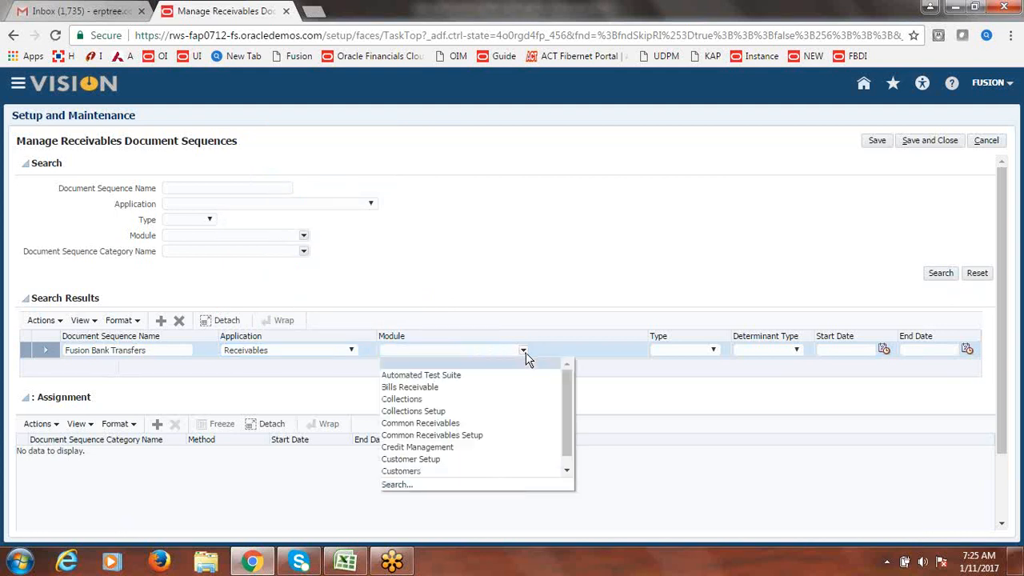
{"action": "left_click", "coordinate": [392, 486]}
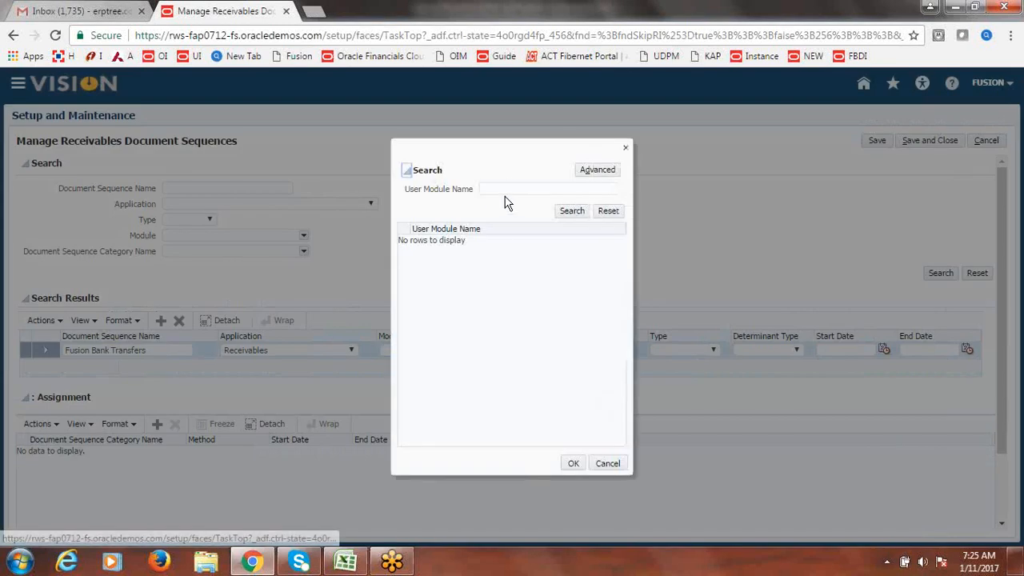
- Search for and select Common Receivables as the sequence's module
{"action": "left_click", "coordinate": [510, 188]}
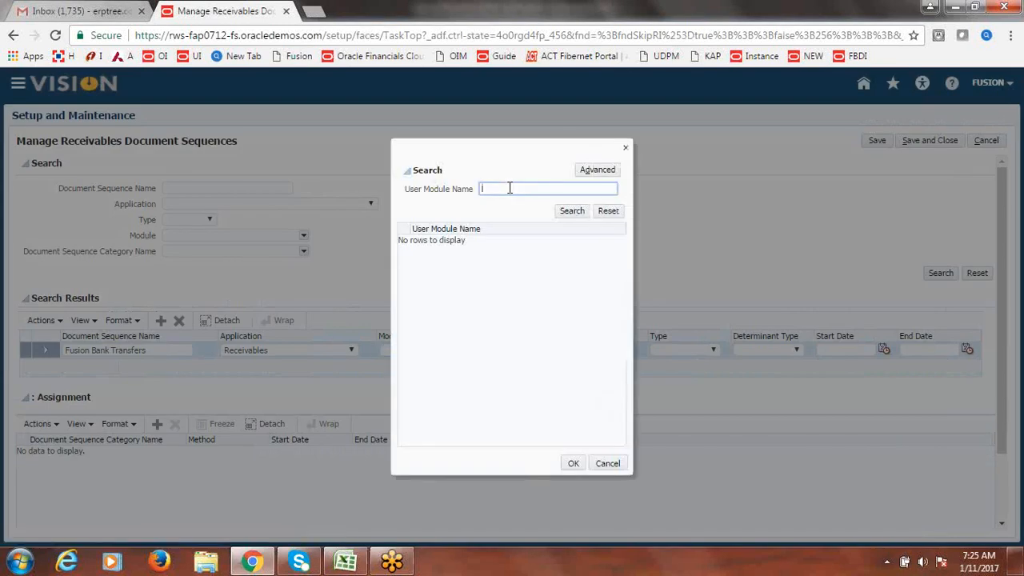
{"action": "type", "text": "Receipts"}
{"action": "key", "text": "Return"}
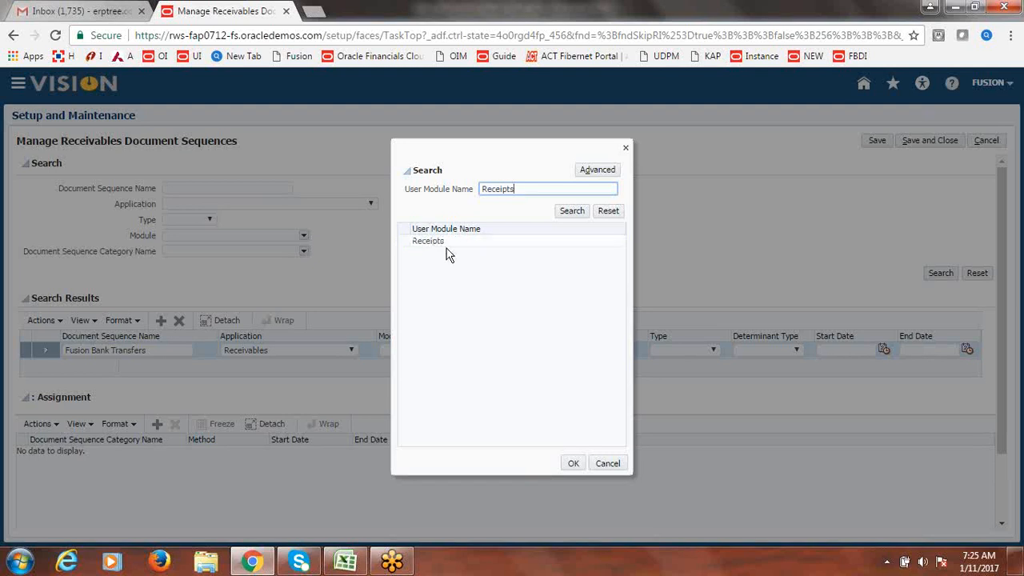
{"action": "left_click_drag", "start_coordinate": [528, 188], "coordinate": [441, 196]}
{"action": "type", "text": "Common Rel"}
{"action": "key", "text": "Return"}
{"action": "left_click", "coordinate": [462, 242]}
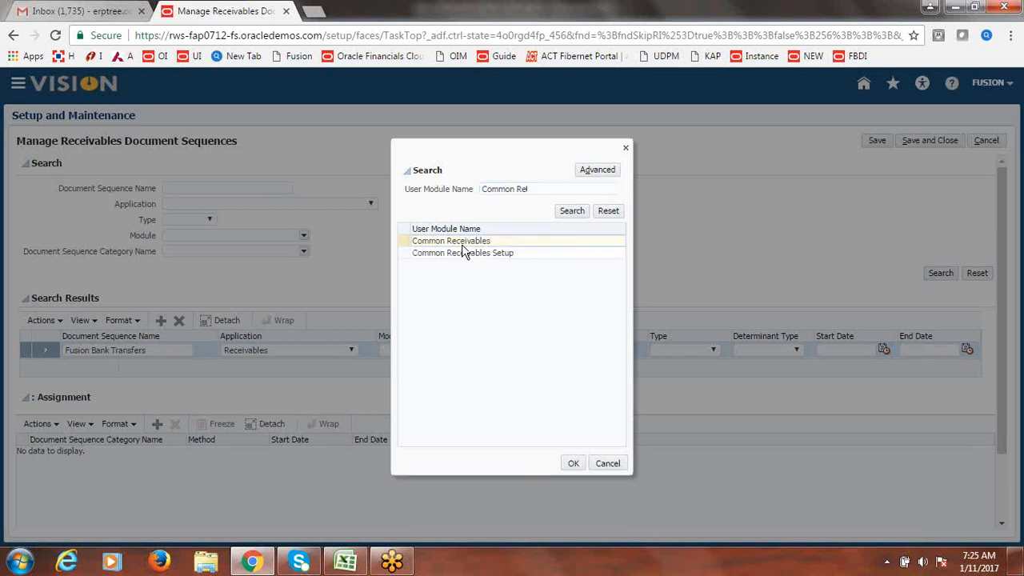
{"action": "left_click", "coordinate": [574, 463]}
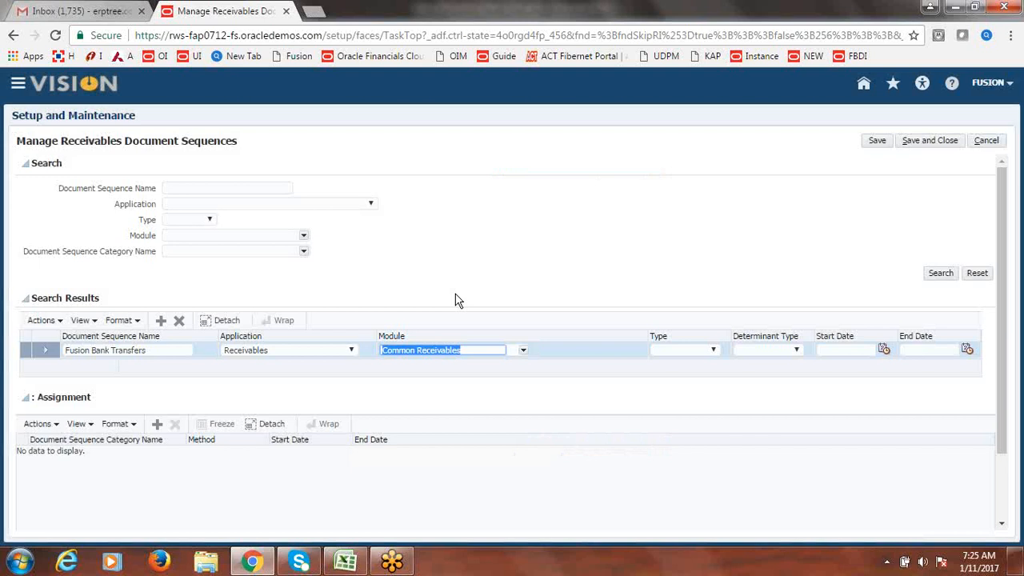
- Set type Automatic, determinant type Ledger, and start date 1/11/17
{"action": "left_click", "coordinate": [715, 352]}
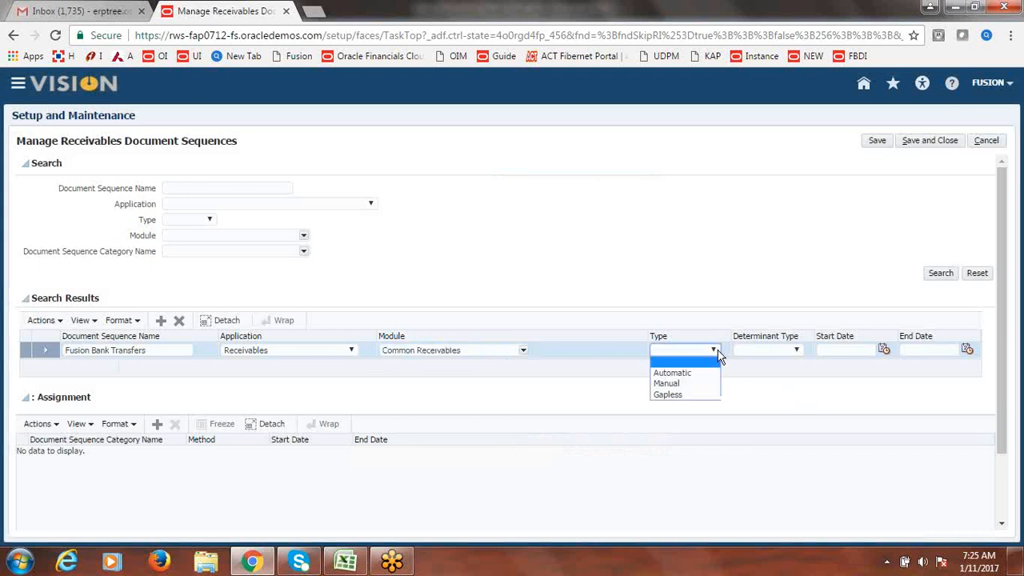
{"action": "left_click", "coordinate": [689, 373]}
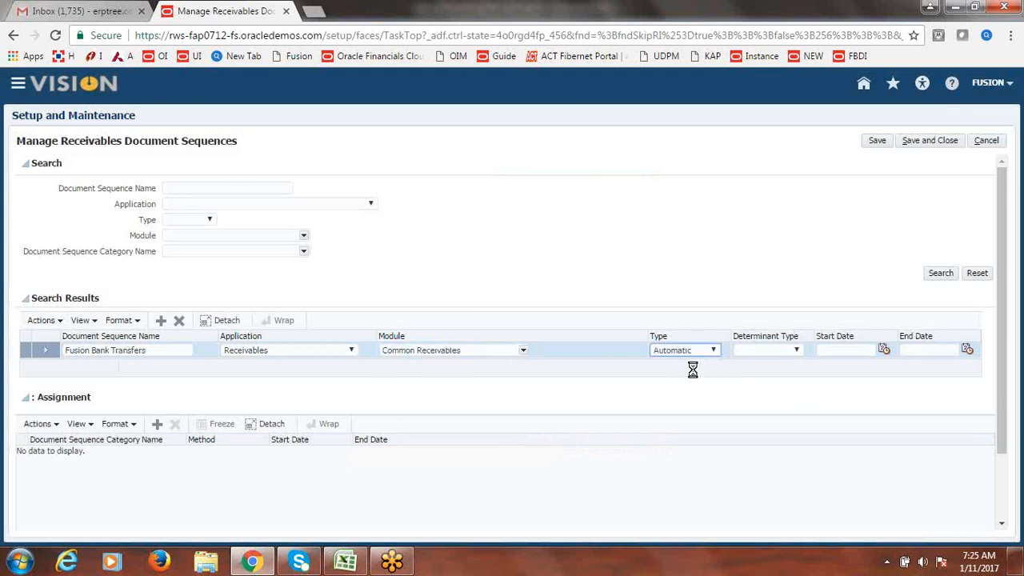
{"action": "left_click", "coordinate": [797, 352]}
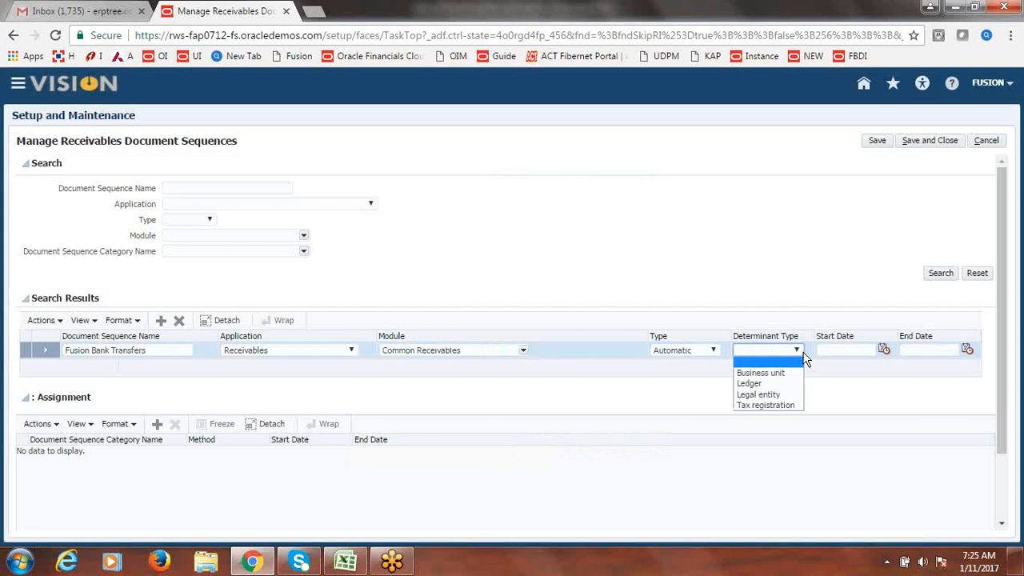
{"action": "left_click", "coordinate": [770, 385]}
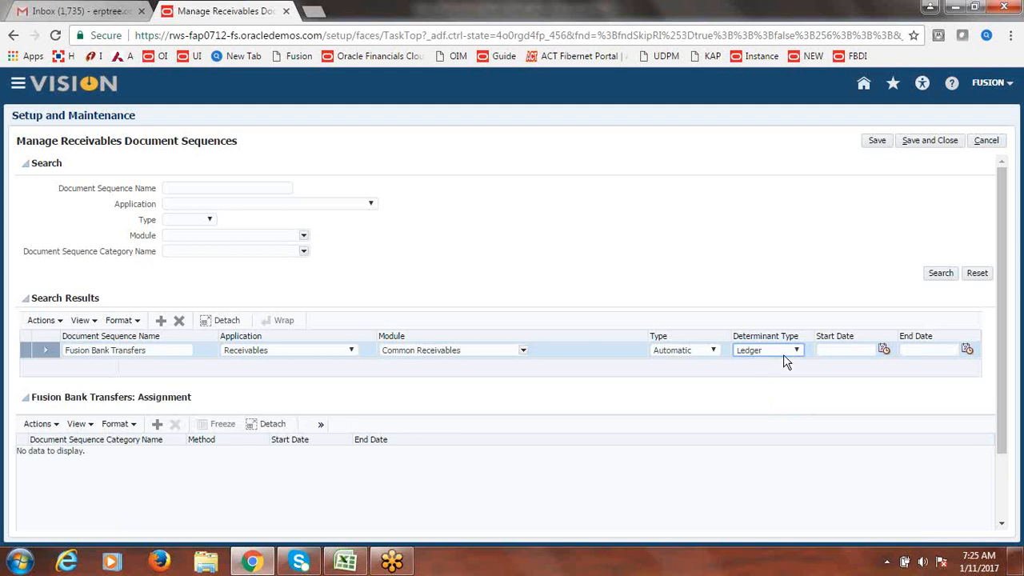
{"action": "left_click", "coordinate": [797, 351]}
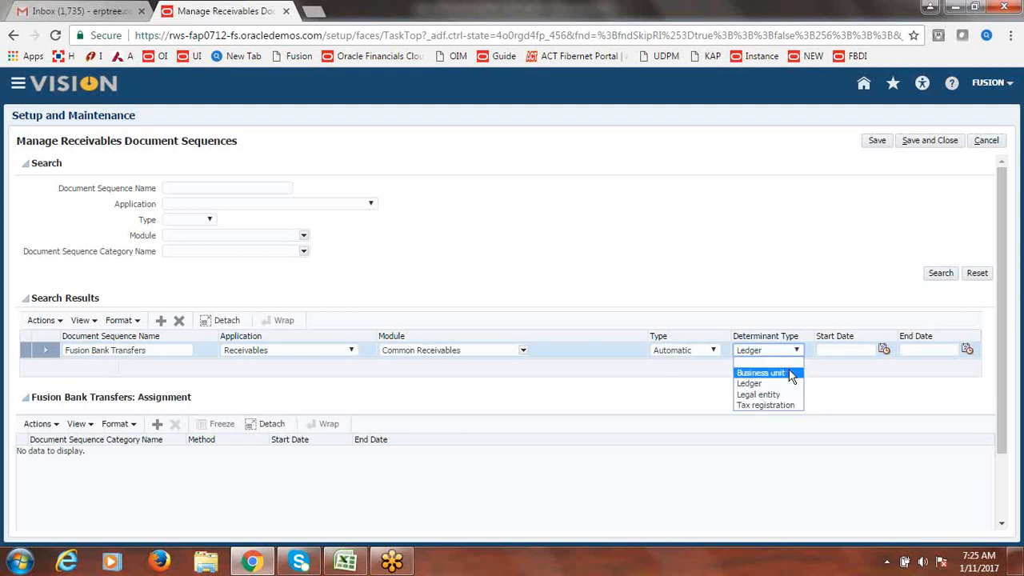
{"action": "left_click", "coordinate": [829, 381]}
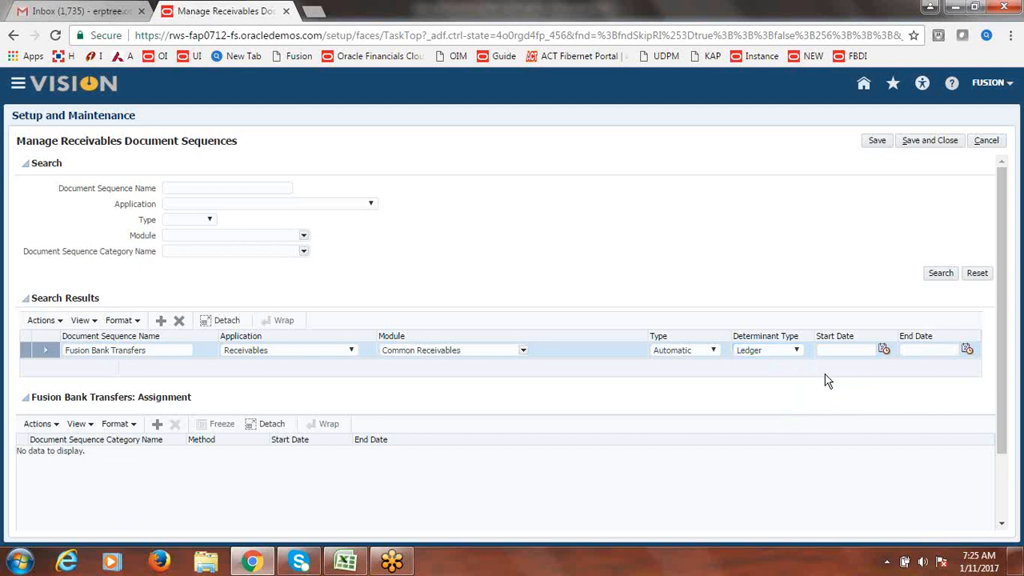
{"action": "left_click", "coordinate": [878, 350]}
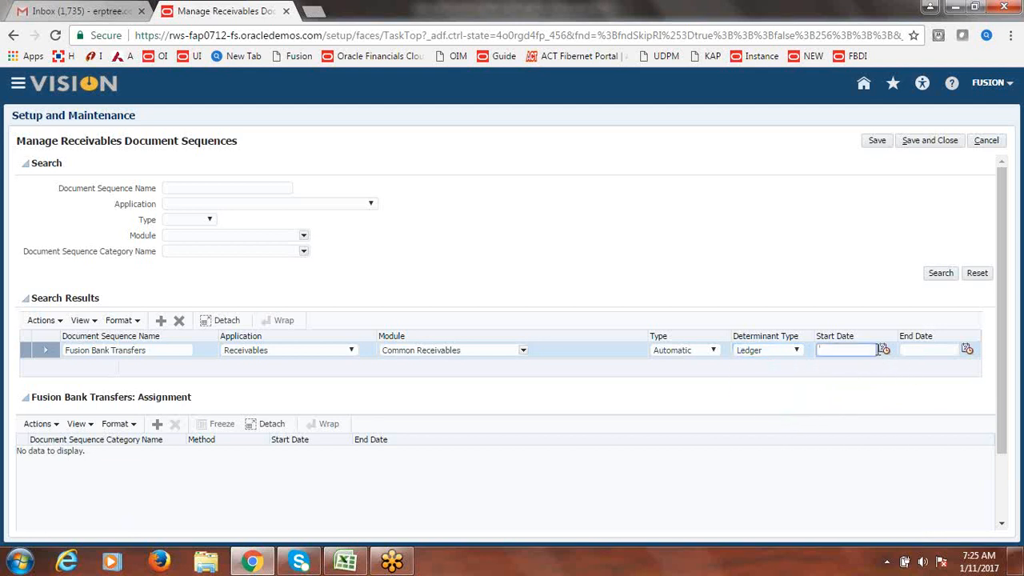
{"action": "left_click", "coordinate": [884, 352]}
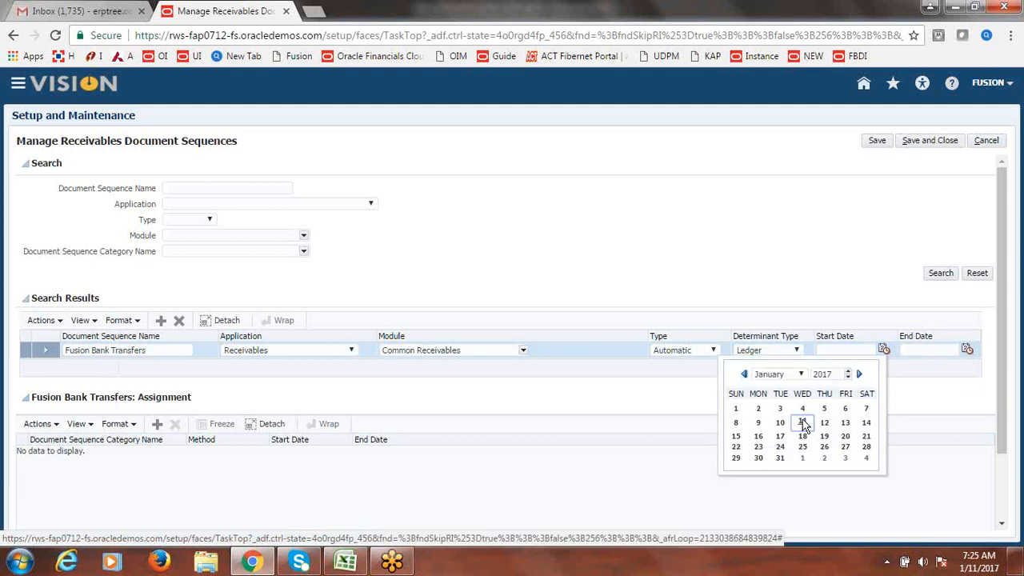
{"action": "left_click", "coordinate": [803, 419]}
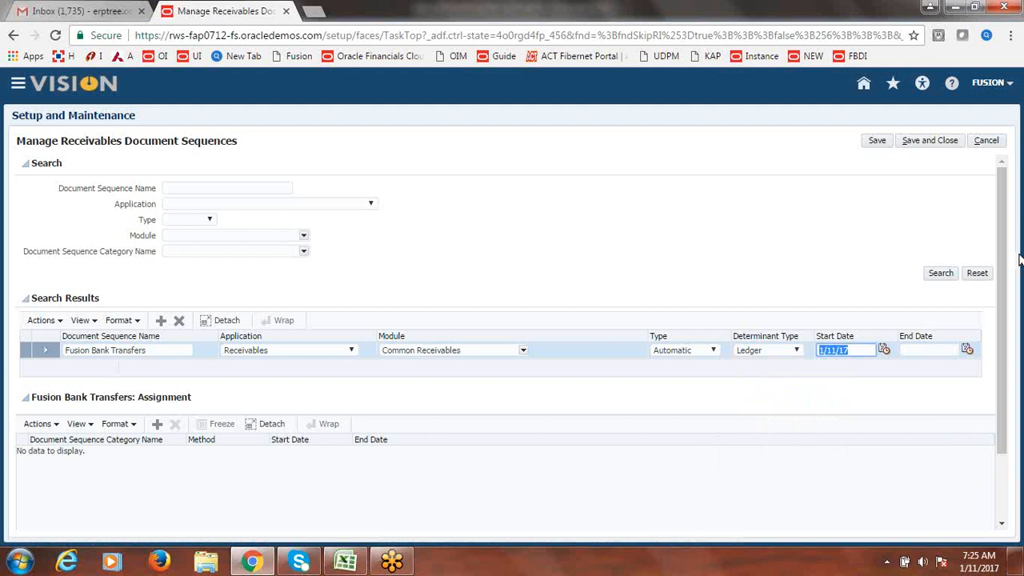
{"action": "left_click_drag", "start_coordinate": [1003, 284], "coordinate": [1008, 335]}
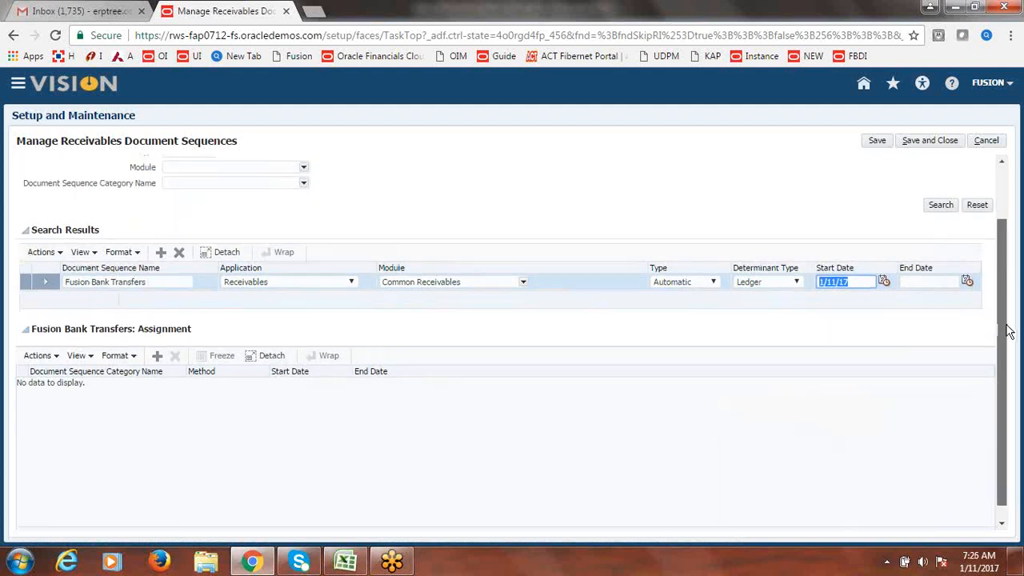
- Add an assignment for category Fusion Bank Transfers, method Automatic, starting 1/11/17
{"action": "left_click", "coordinate": [159, 361]}
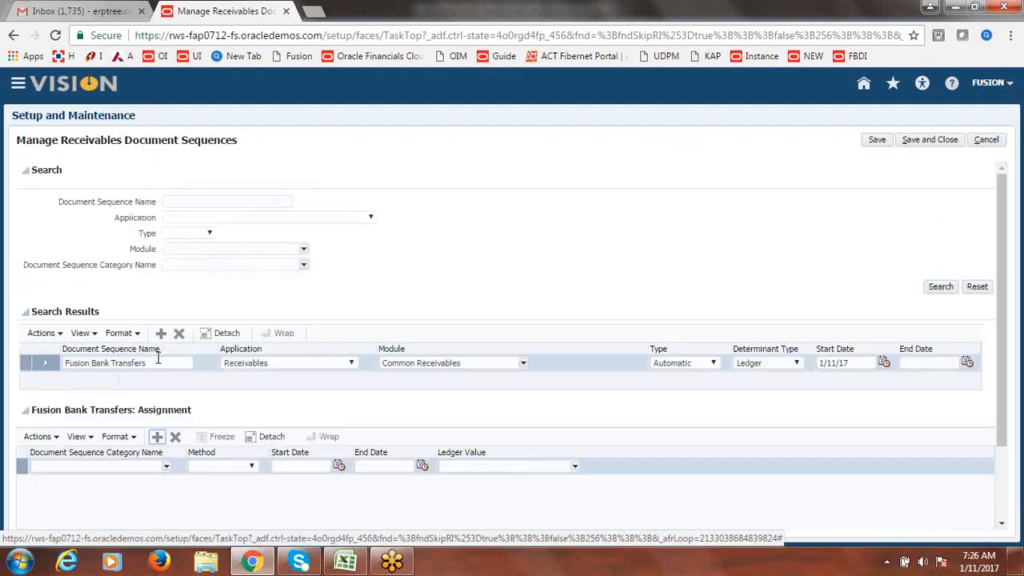
{"action": "left_click", "coordinate": [165, 472]}
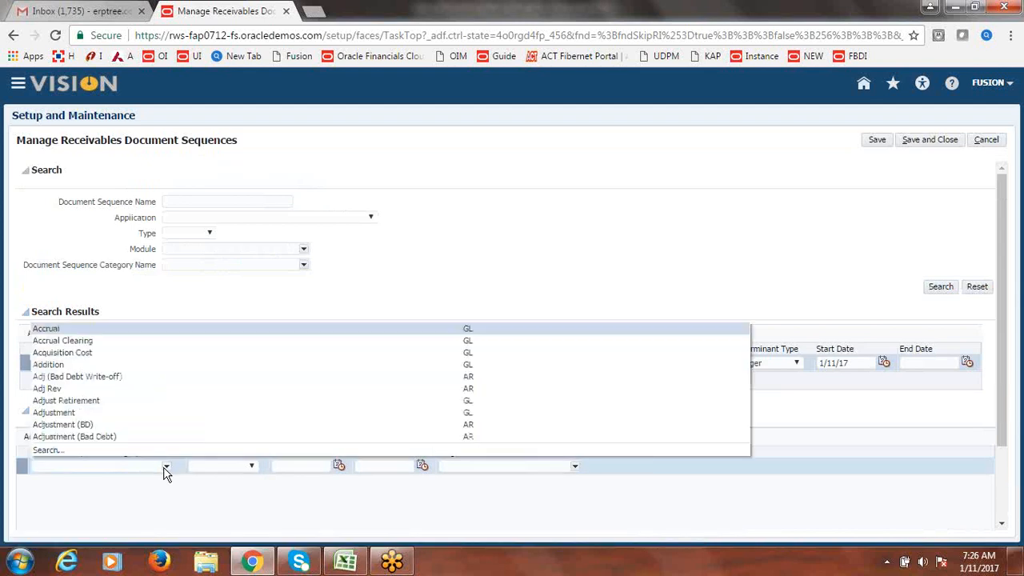
{"action": "left_click", "coordinate": [44, 450]}
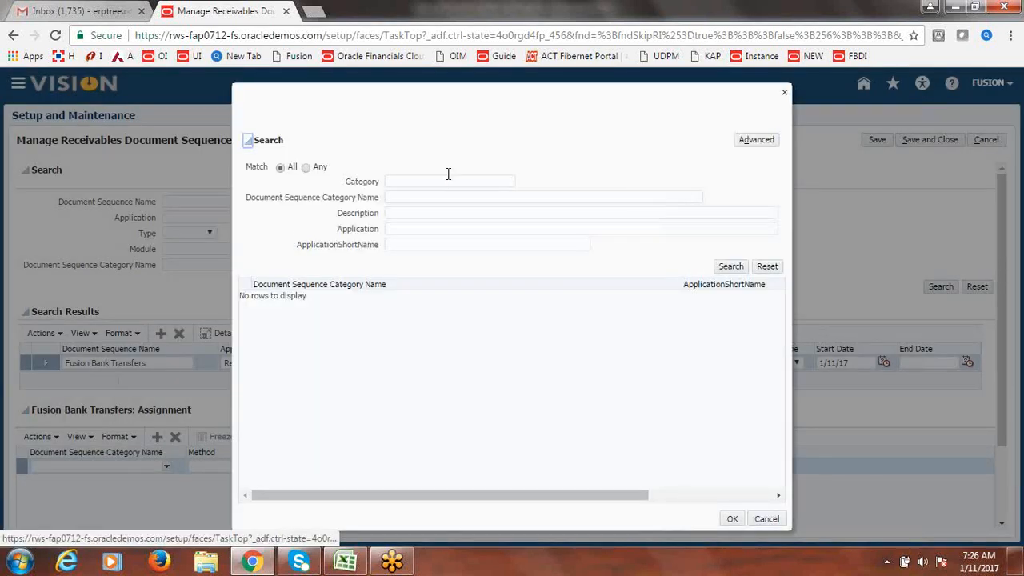
{"action": "left_click", "coordinate": [436, 180]}
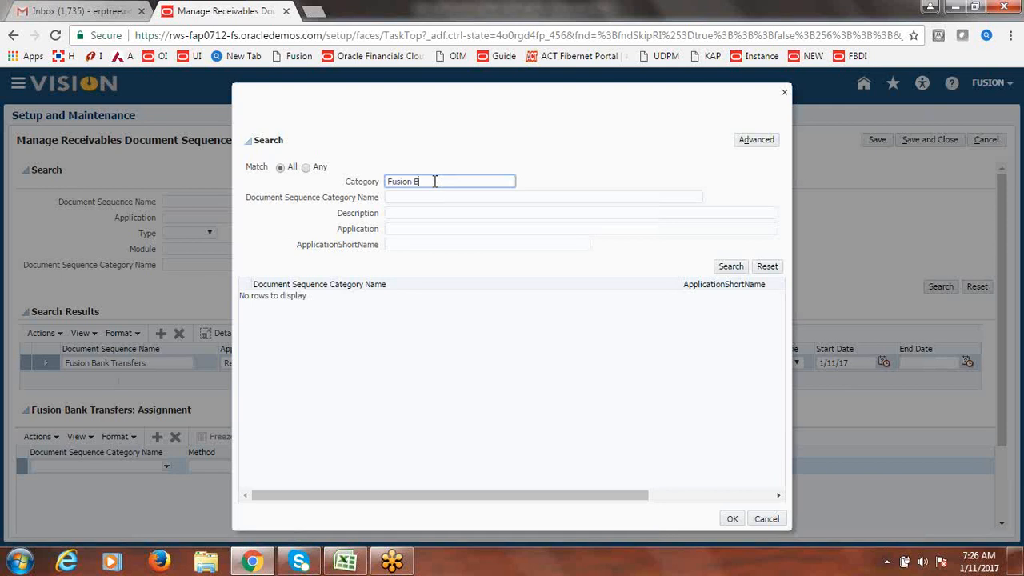
{"action": "left_click", "coordinate": [731, 266]}
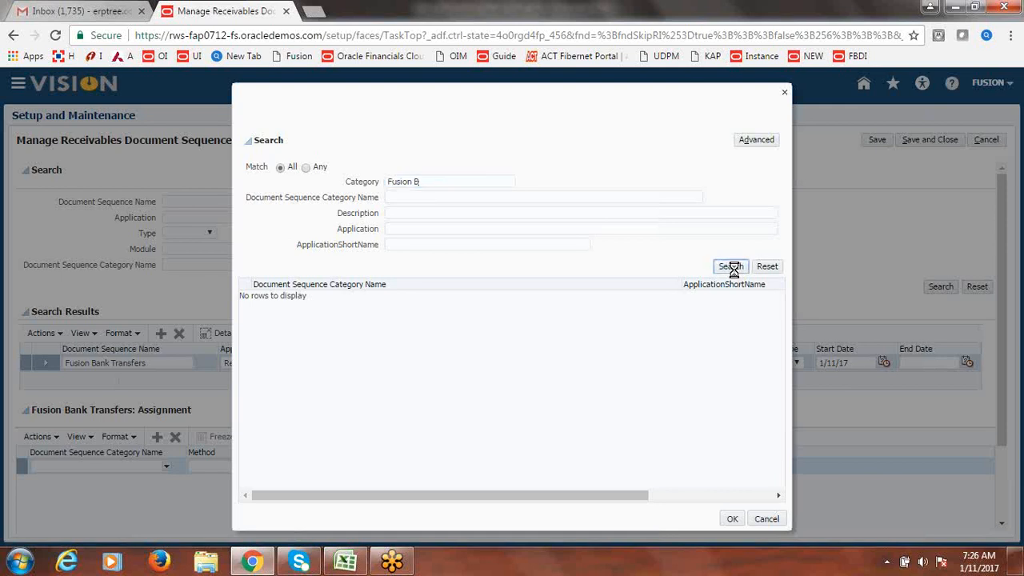
{"action": "left_click", "coordinate": [304, 297]}
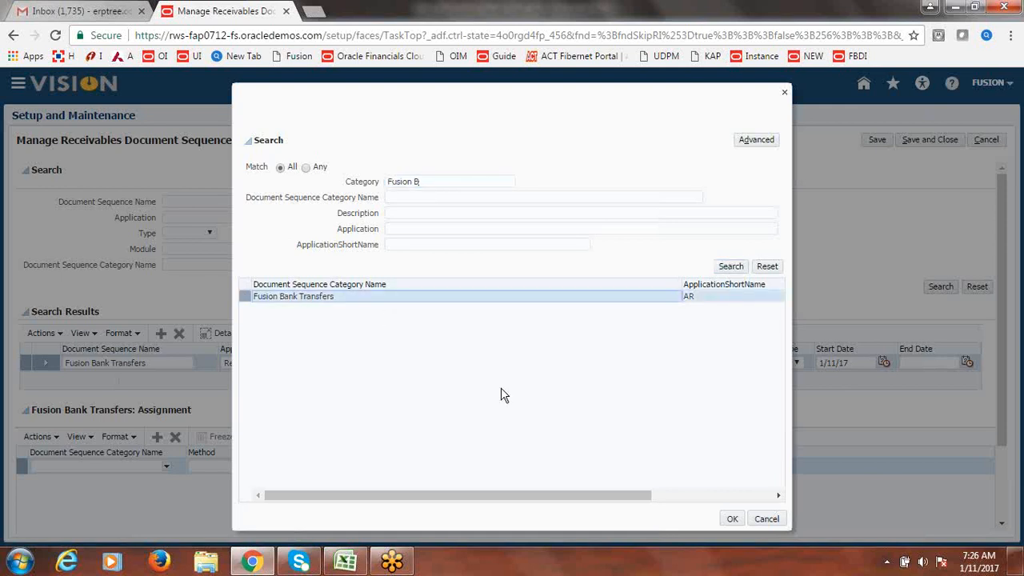
{"action": "left_click", "coordinate": [733, 520]}
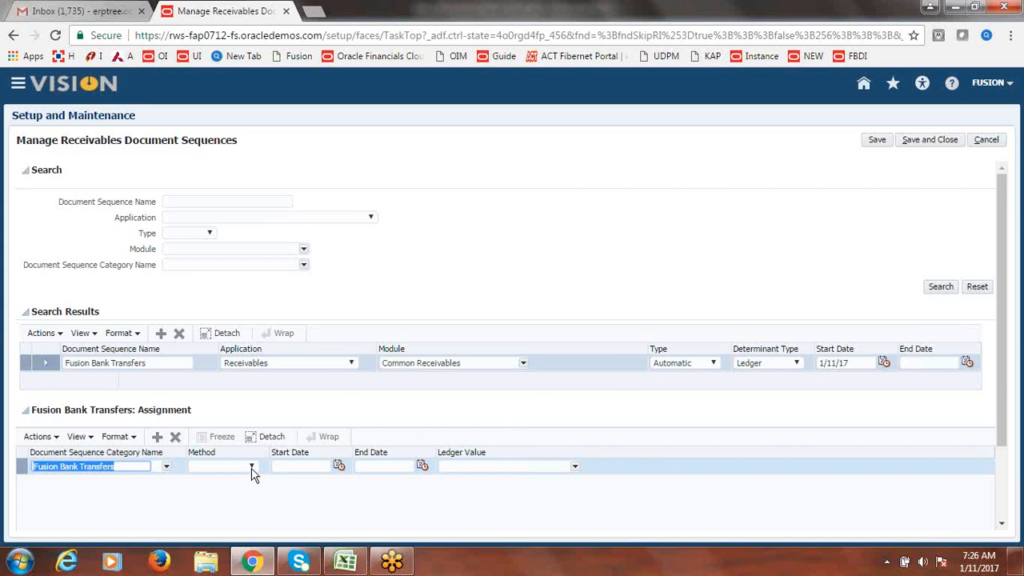
{"action": "left_click", "coordinate": [251, 468]}
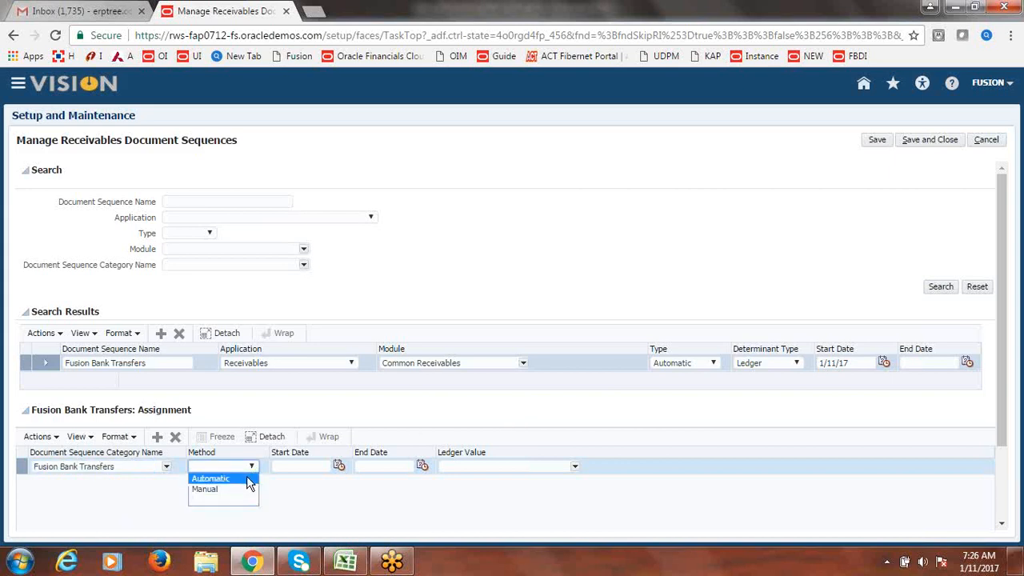
{"action": "left_click", "coordinate": [245, 479]}
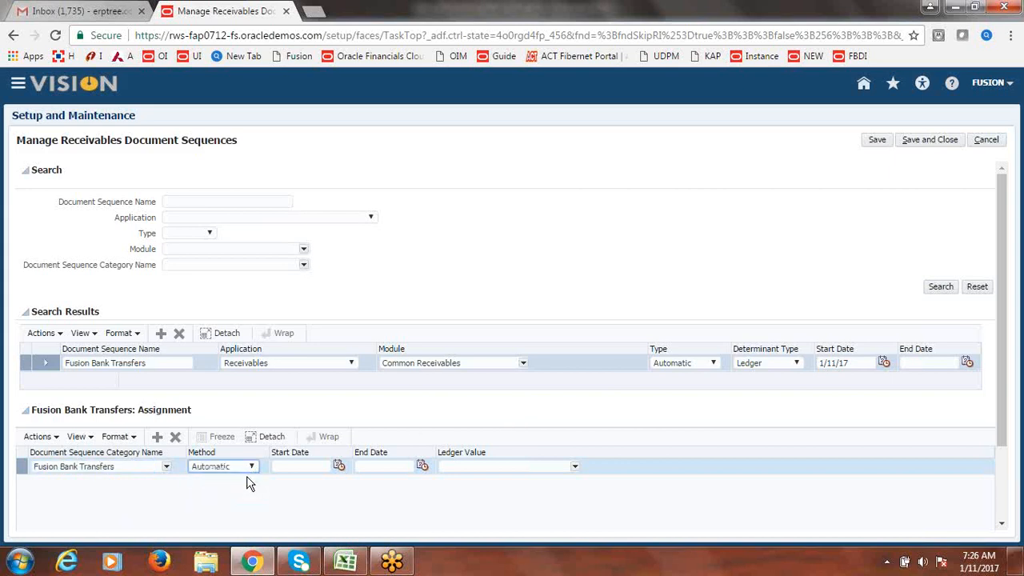
{"action": "left_click", "coordinate": [339, 468]}
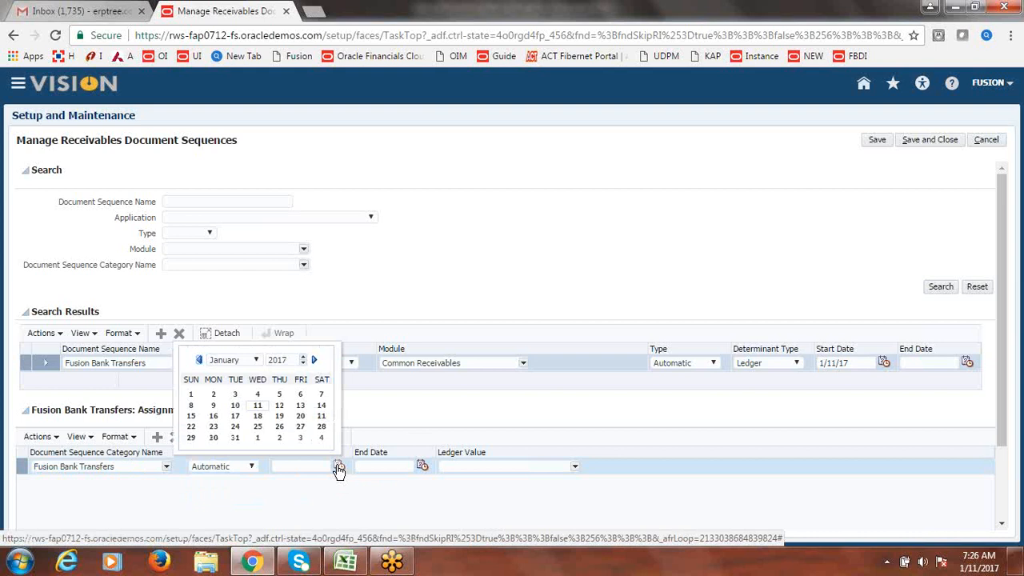
{"action": "left_click", "coordinate": [254, 408]}
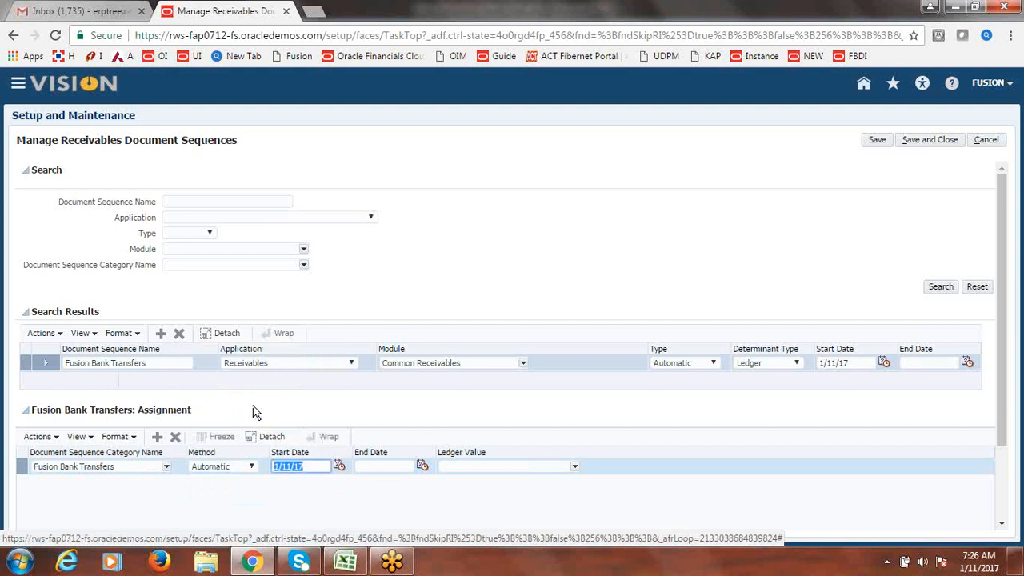
- Set the assignment ledger to Fusion USA Primary Ledger and save the sequence
{"action": "left_click", "coordinate": [575, 470]}
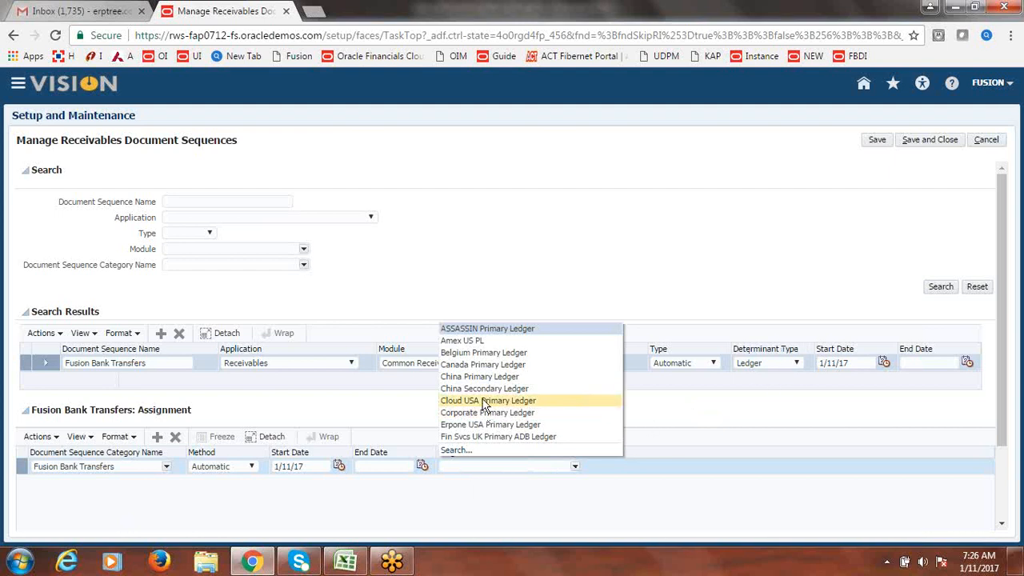
{"action": "left_click", "coordinate": [458, 455]}
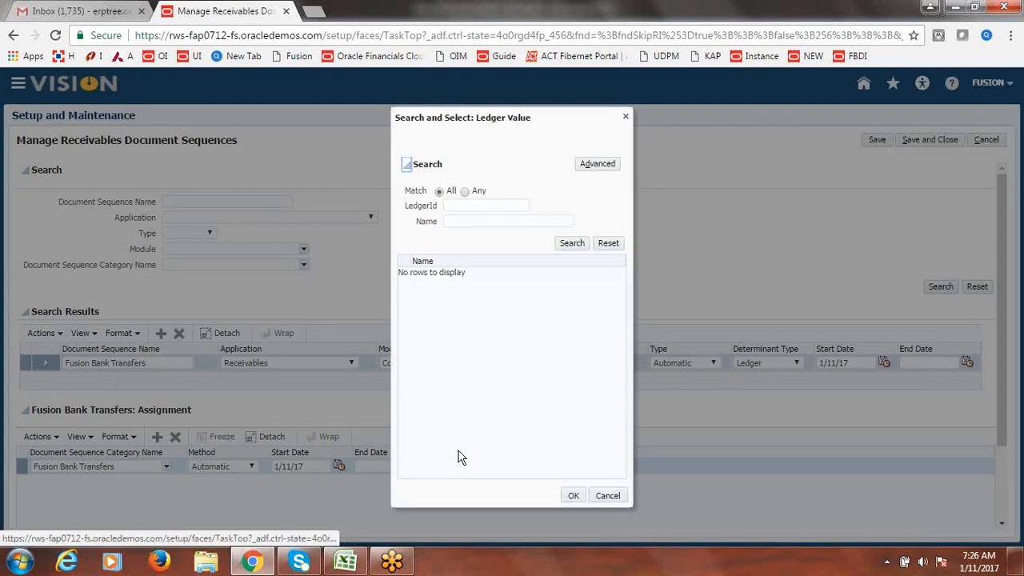
{"action": "left_click", "coordinate": [487, 222]}
{"action": "type", "text": "Fu"}
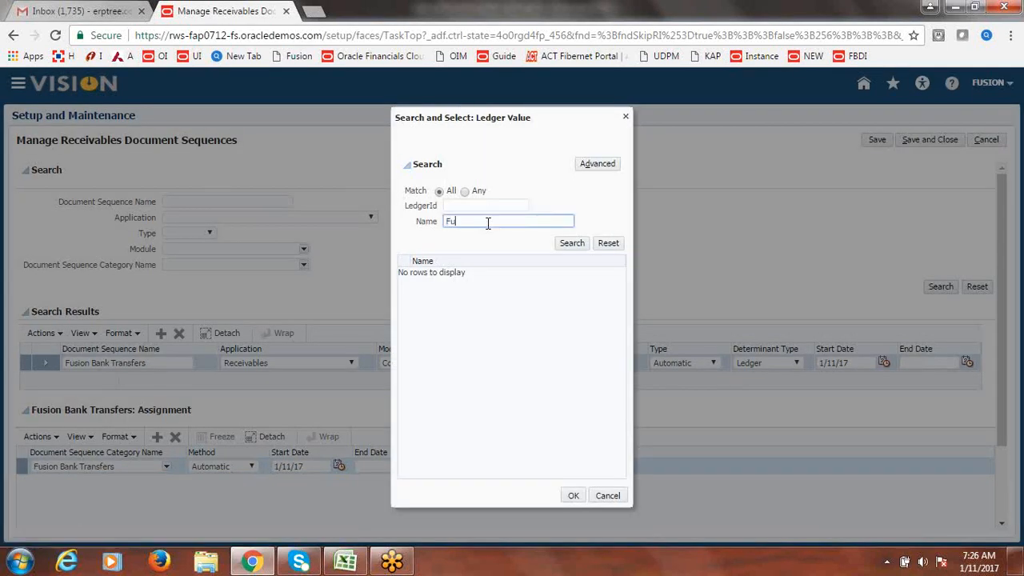
{"action": "type", "text": "sion"}
{"action": "key", "text": "Return"}
{"action": "left_click", "coordinate": [436, 276]}
{"action": "left_click", "coordinate": [573, 496]}
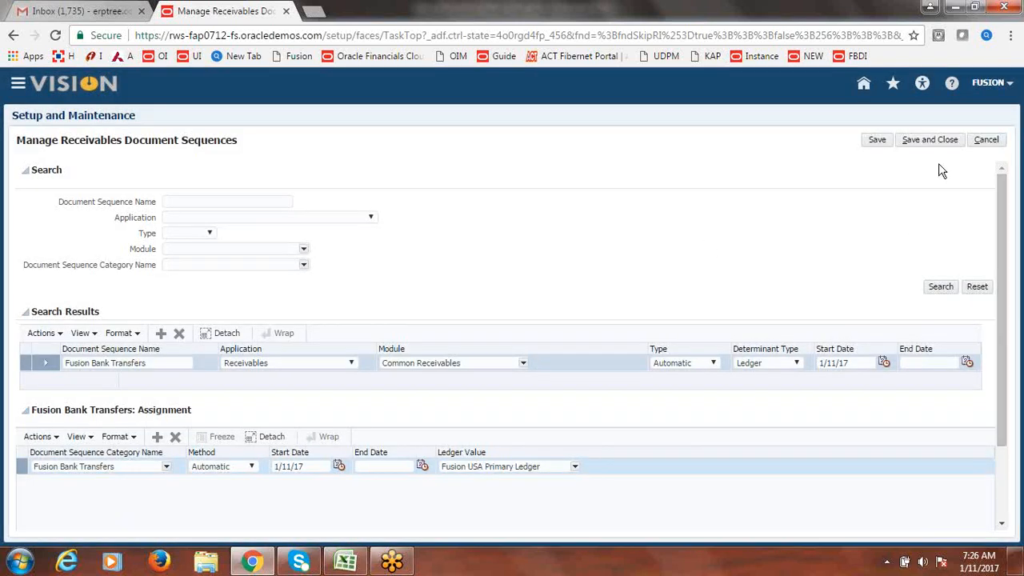
{"action": "left_click", "coordinate": [930, 143]}
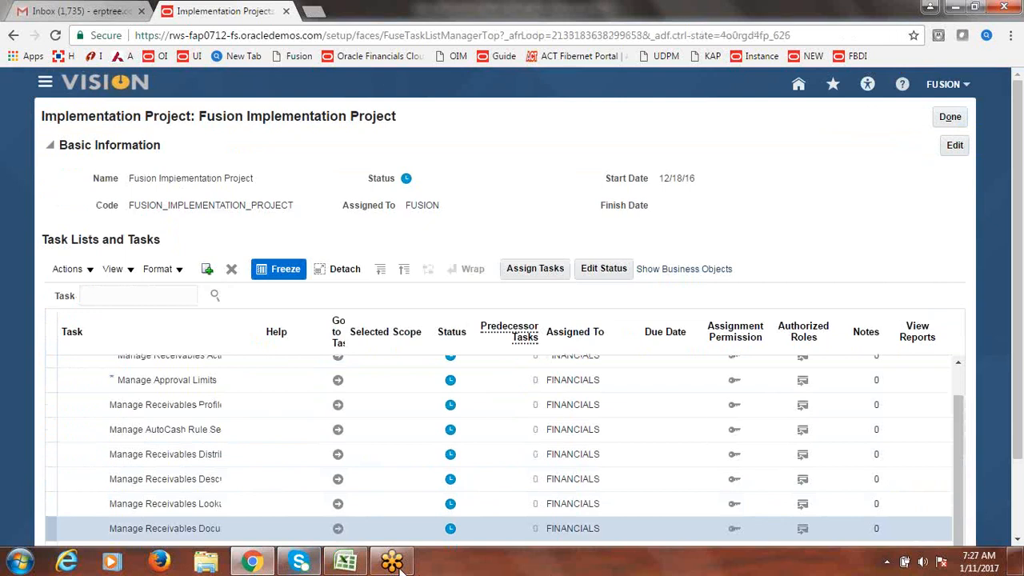
- Enter Done in cell B179 and copy B178's formatting onto it with Format Painter
{"action": "mouse_move", "coordinate": [346, 564]}
{"action": "left_click", "coordinate": [346, 564]}
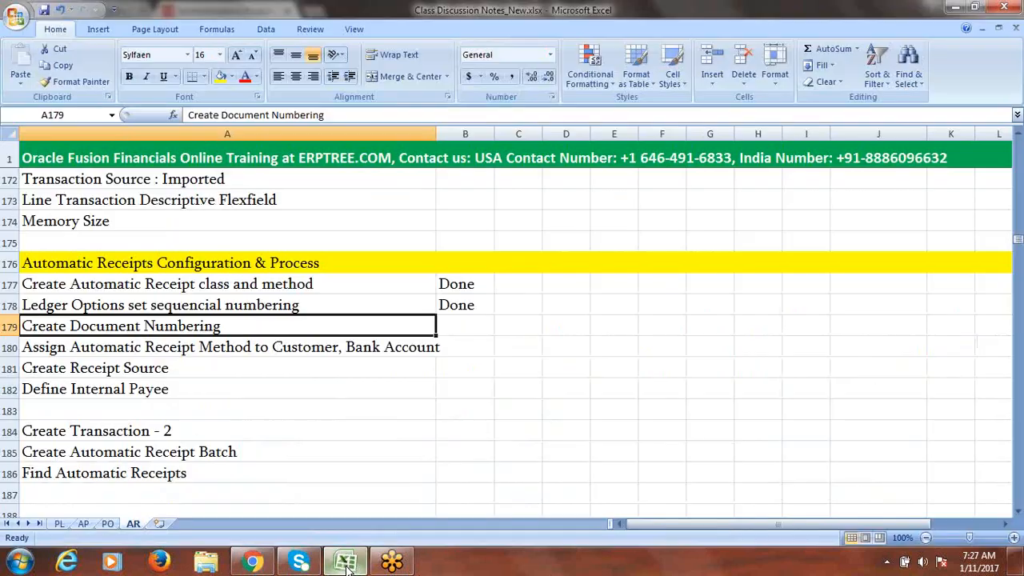
{"action": "left_click", "coordinate": [457, 328]}
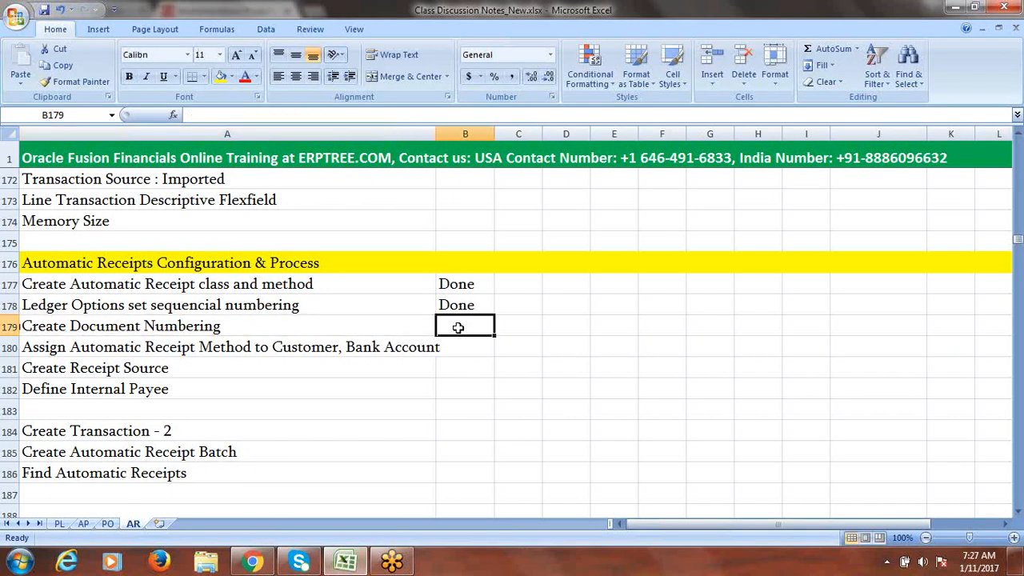
{"action": "type", "text": "Done"}
{"action": "key", "text": "Tab"}
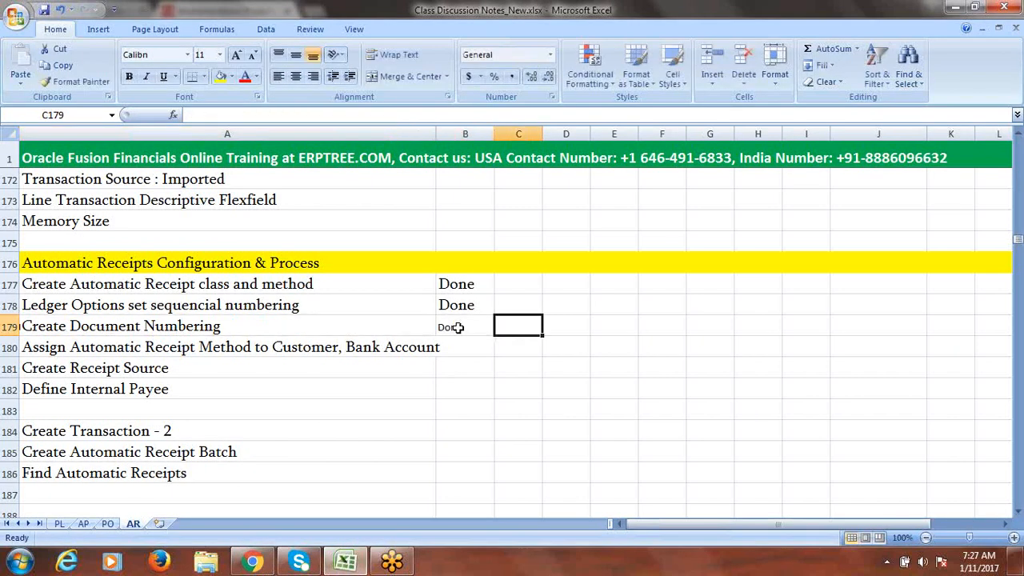
{"action": "left_click", "coordinate": [457, 305]}
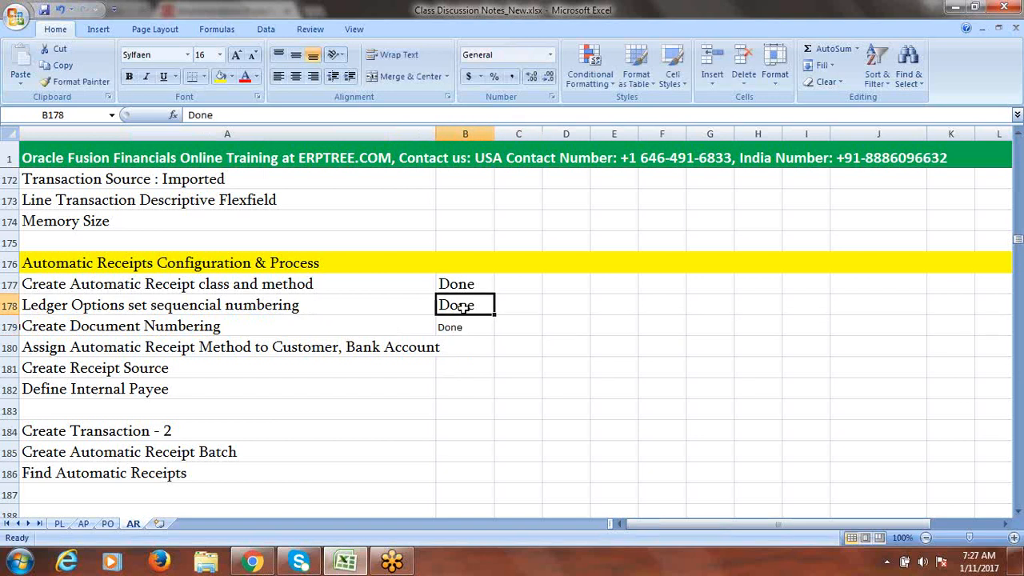
{"action": "left_click", "coordinate": [72, 81]}
{"action": "left_click", "coordinate": [476, 328]}
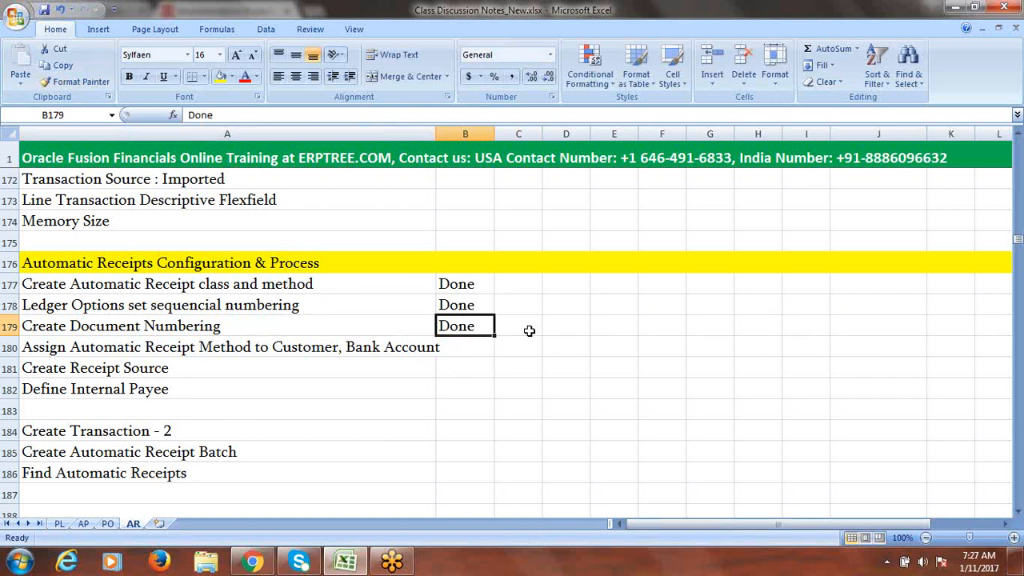
- Move to the Assign Automatic Receipt Method note, then close the implementation project in Oracle Fusion
{"action": "left_click", "coordinate": [258, 357]}
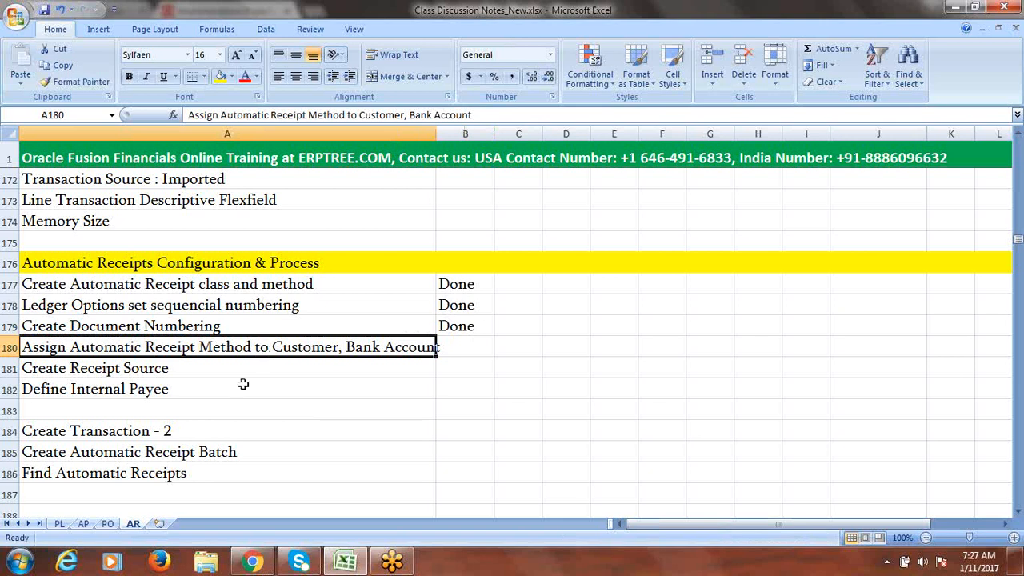
{"action": "left_click", "coordinate": [252, 563]}
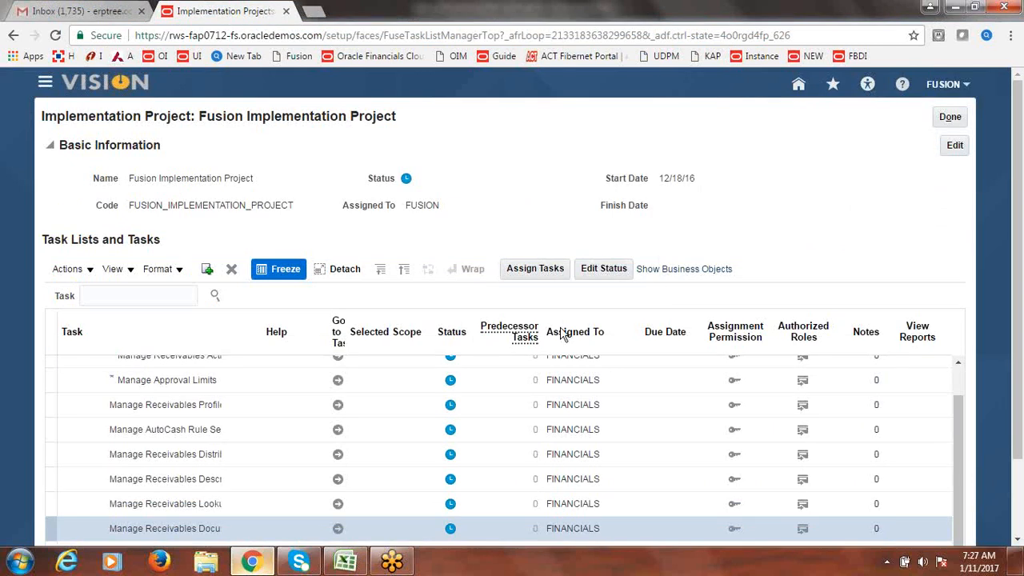
{"action": "left_click", "coordinate": [950, 118]}
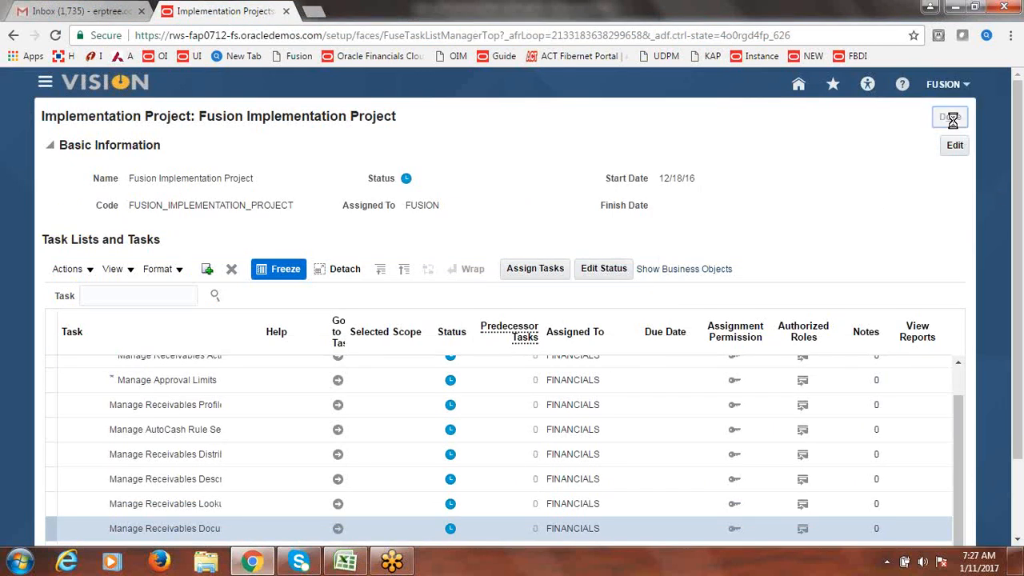
- Go to Navigator > Receivables > Billing and open Manage Customers from the task list
{"action": "left_click", "coordinate": [52, 83]}
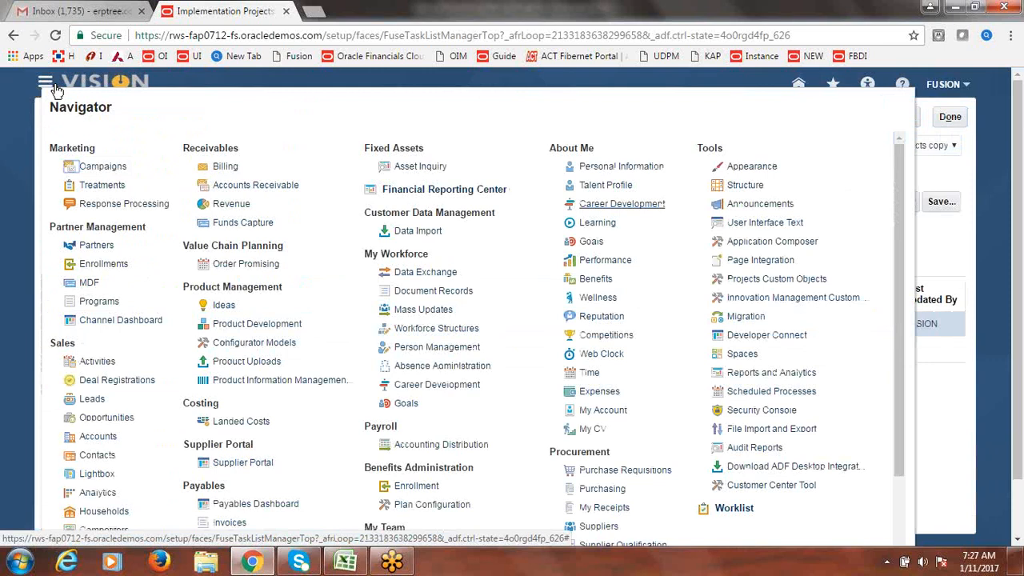
{"action": "left_click_drag", "start_coordinate": [900, 196], "coordinate": [905, 175]}
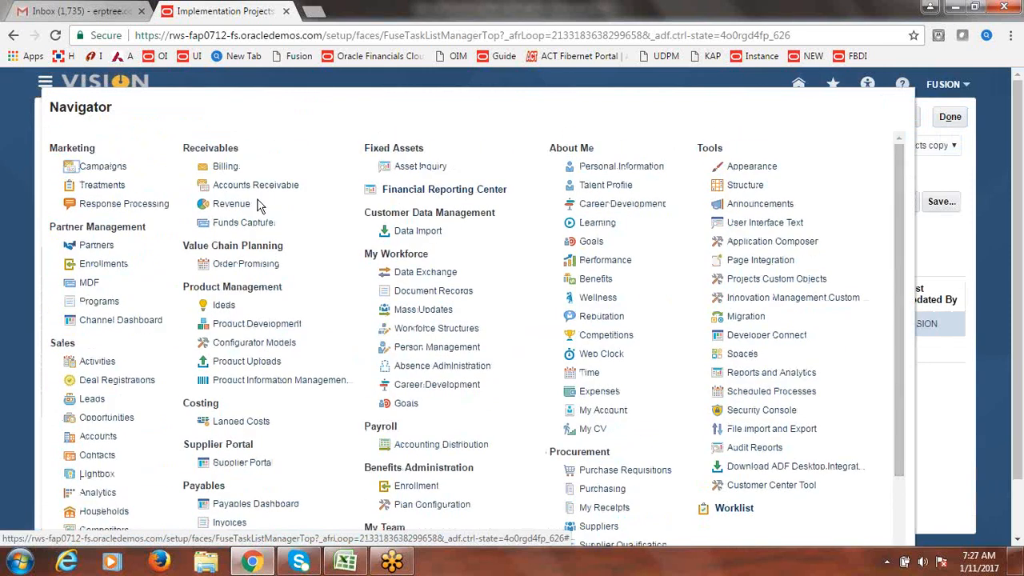
{"action": "left_click", "coordinate": [226, 170]}
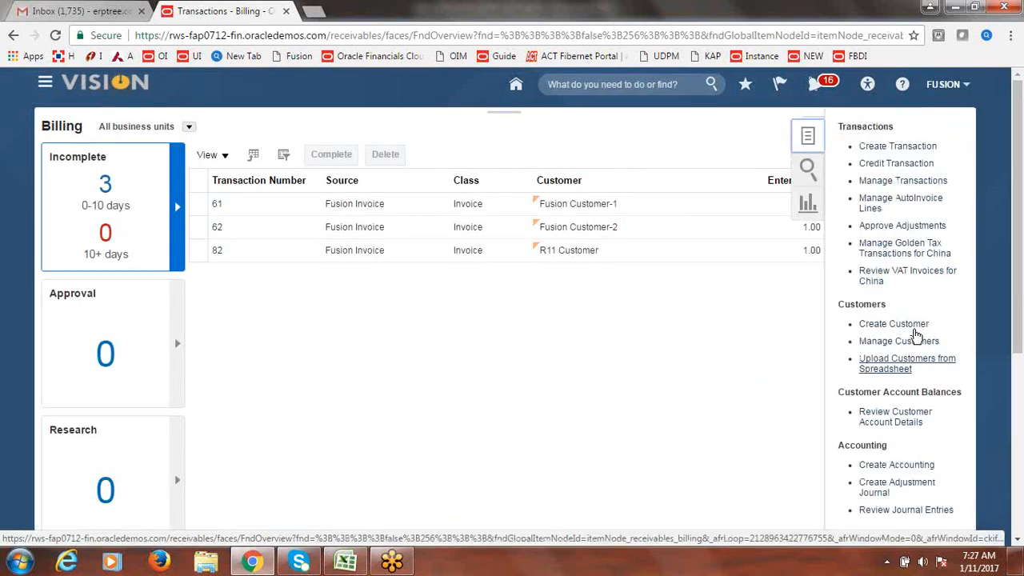
{"action": "left_click", "coordinate": [889, 342]}
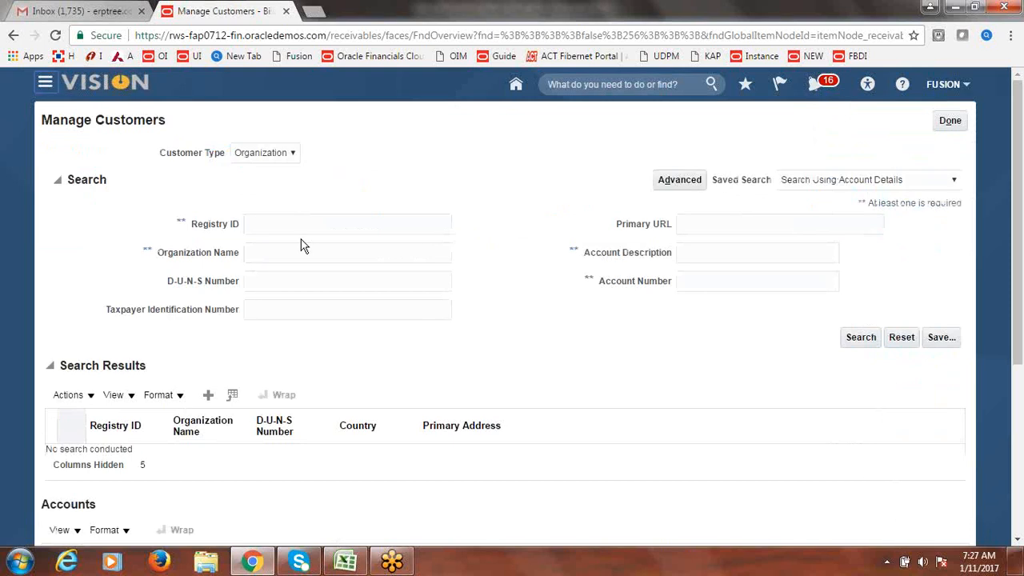
- Search organizations named 'Fusion' and widen the Organization Name column to review the results
{"action": "left_click", "coordinate": [304, 248]}
{"action": "type", "text": "Fu"}
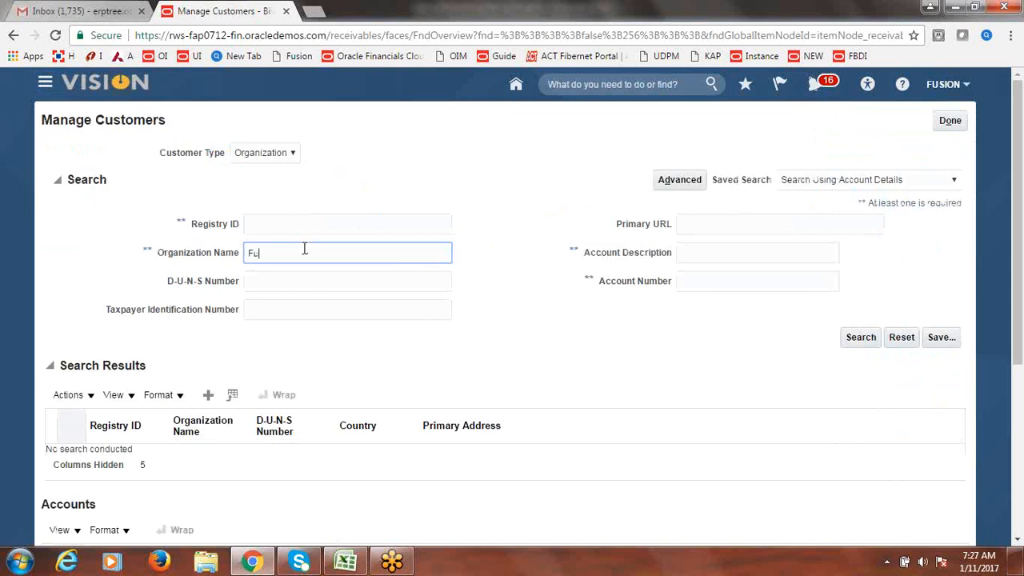
{"action": "type", "text": "sion"}
{"action": "key", "text": "Return"}
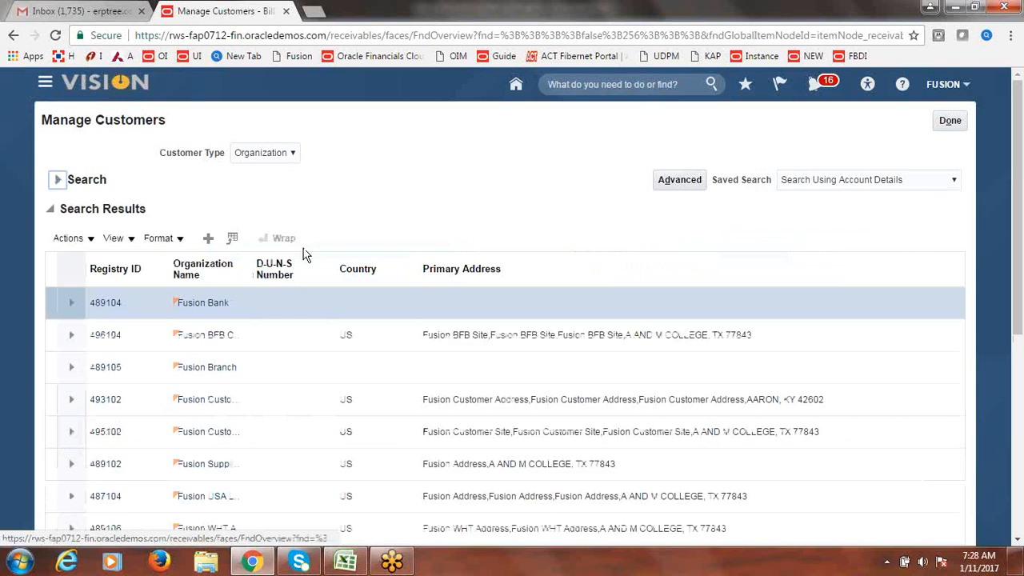
{"action": "left_click", "coordinate": [59, 181]}
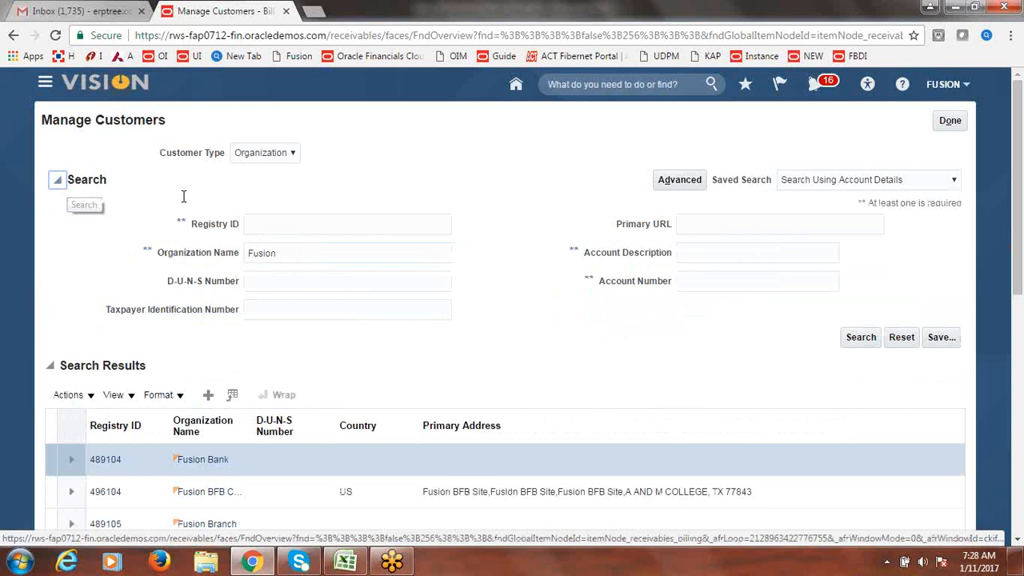
{"action": "left_click", "coordinate": [317, 260]}
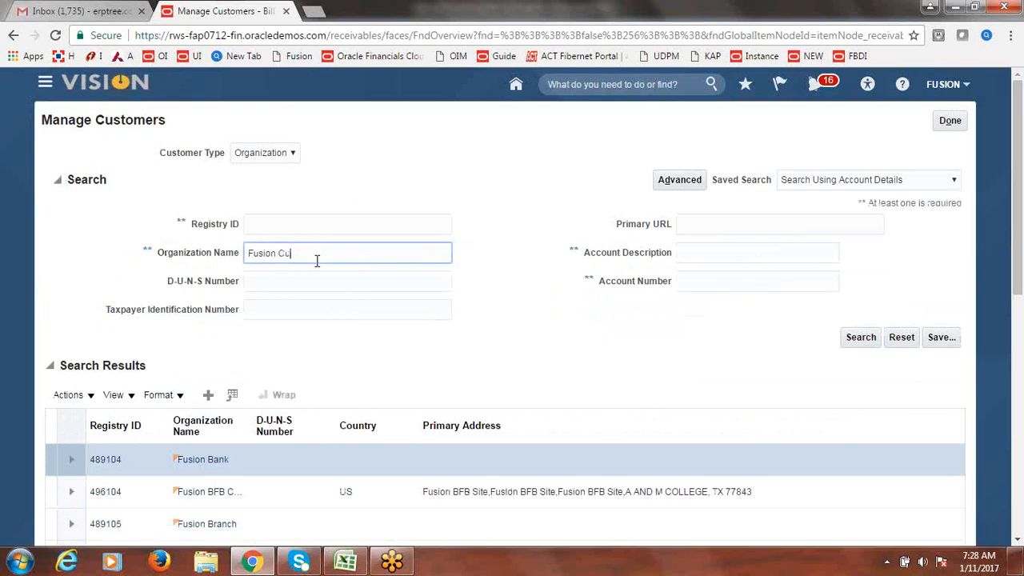
{"action": "key", "text": "Return"}
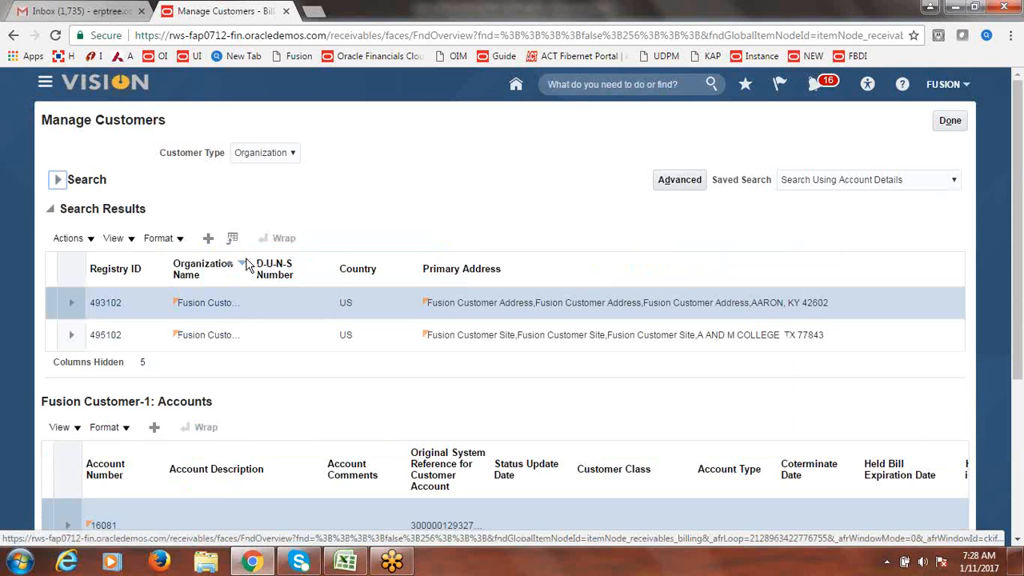
{"action": "left_click_drag", "start_coordinate": [253, 261], "coordinate": [356, 260]}
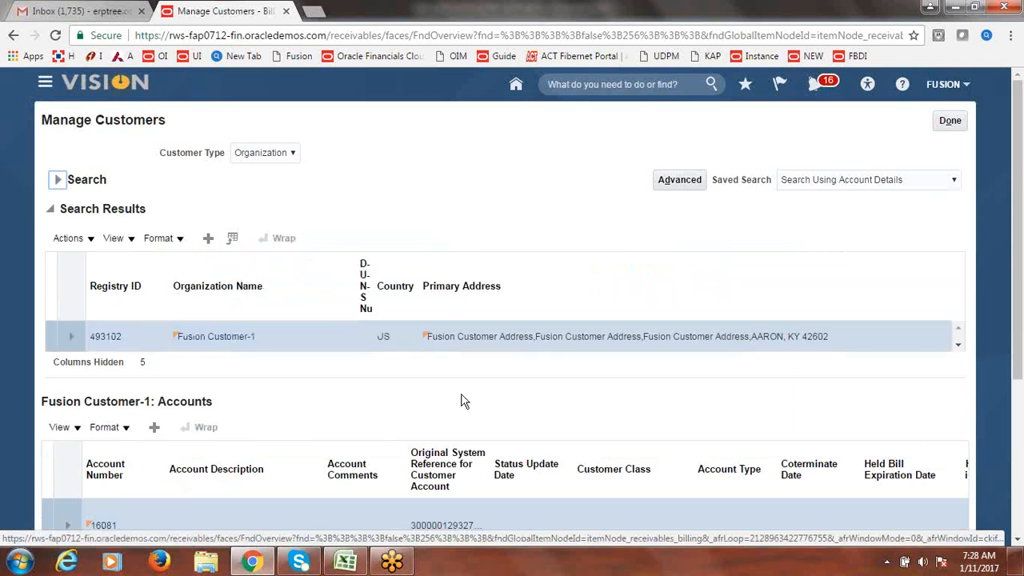
{"action": "scroll", "coordinate": [1014, 281], "scroll_direction": "down", "scroll_amount": 1}
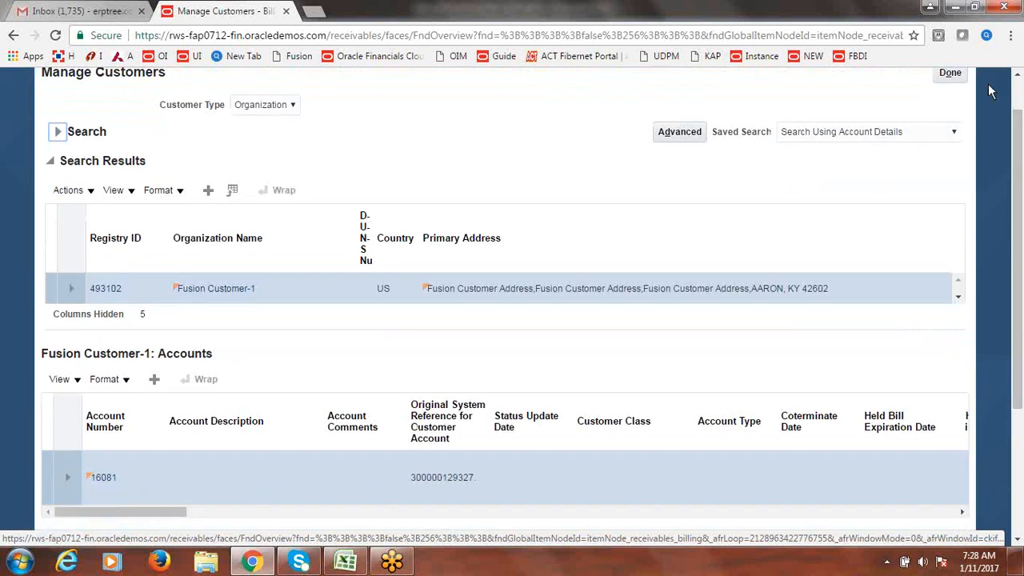
- Rerun the Fusion Customer search from Billing and open Fusion Customer-1's account
{"action": "left_click", "coordinate": [956, 78]}
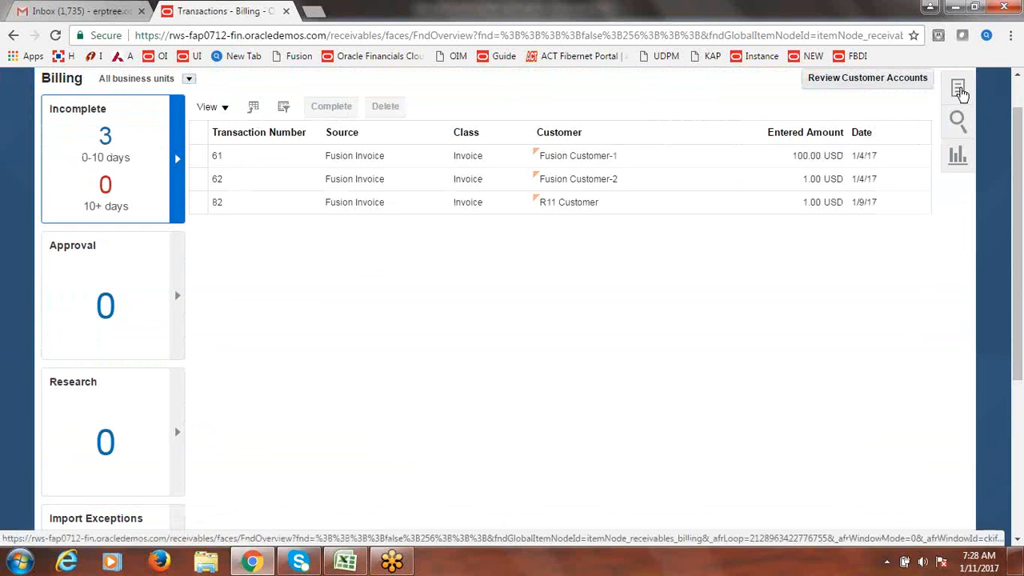
{"action": "left_click", "coordinate": [960, 90]}
{"action": "left_click", "coordinate": [903, 293]}
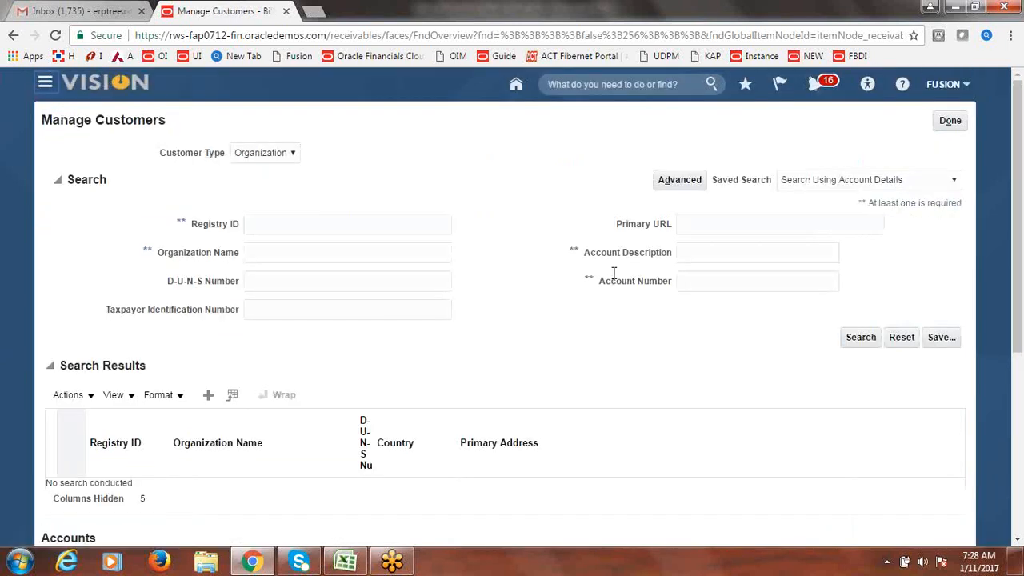
{"action": "left_click", "coordinate": [326, 253]}
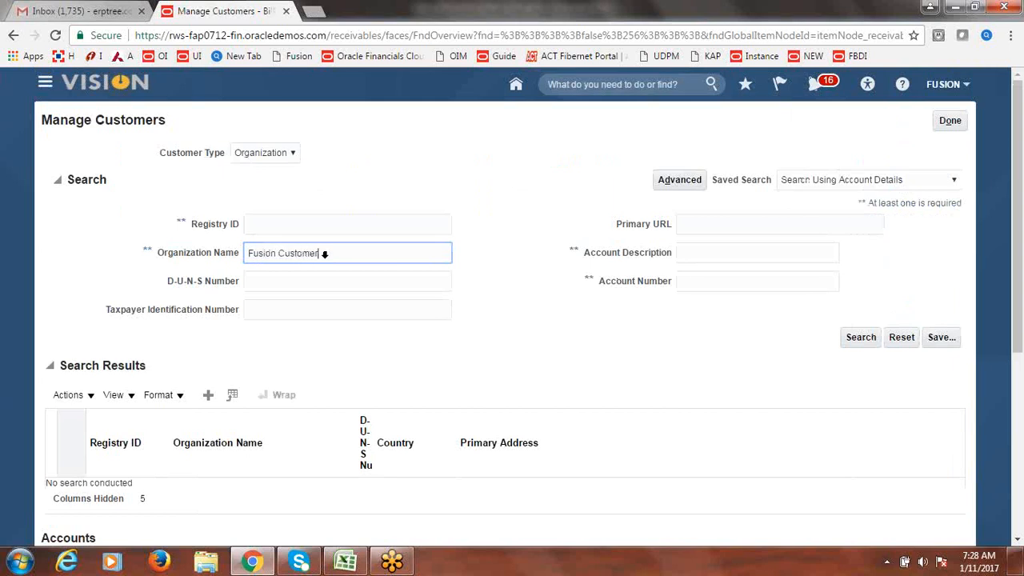
{"action": "key", "text": "Return"}
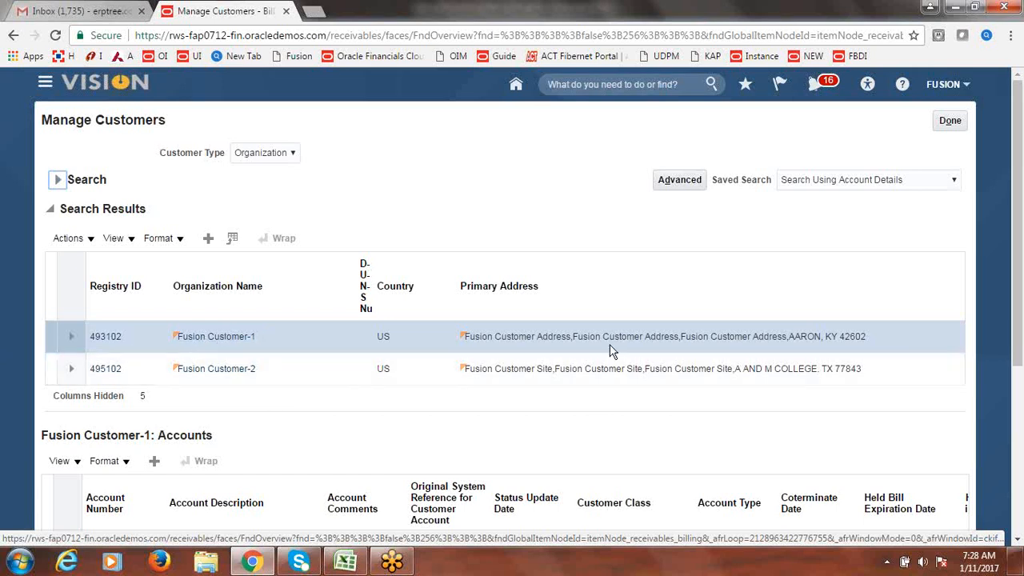
{"action": "left_click_drag", "start_coordinate": [1017, 199], "coordinate": [1019, 353]}
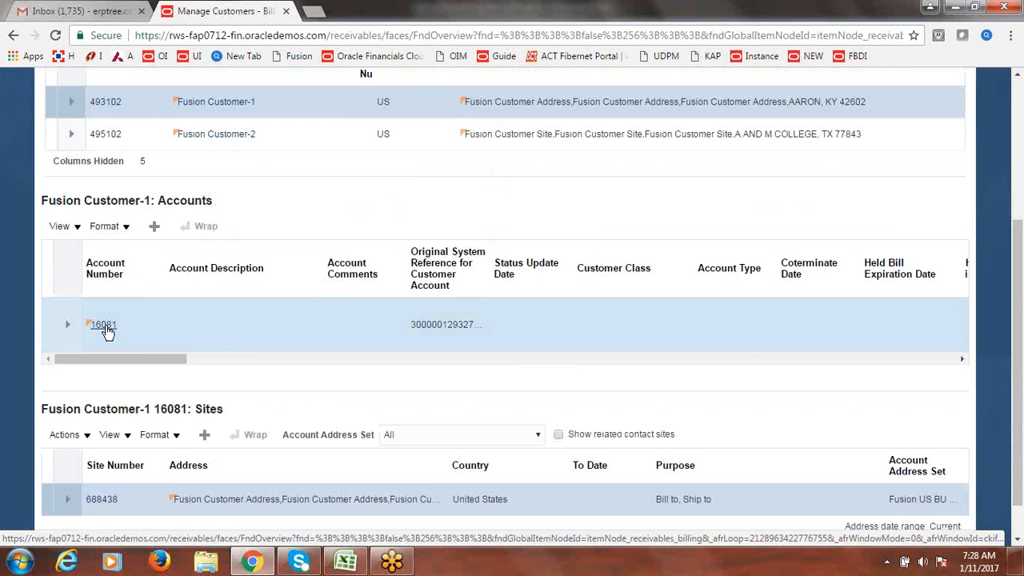
{"action": "left_click", "coordinate": [104, 325]}
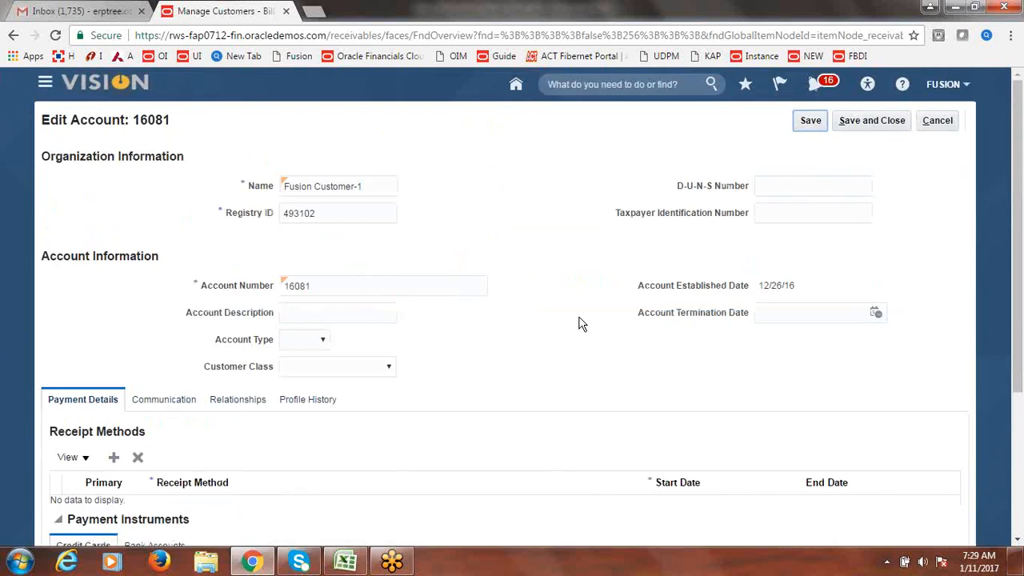
- Add Fusion Bank Transfers as a receipt method and mark it primary
{"action": "left_click_drag", "start_coordinate": [1021, 189], "coordinate": [1021, 235]}
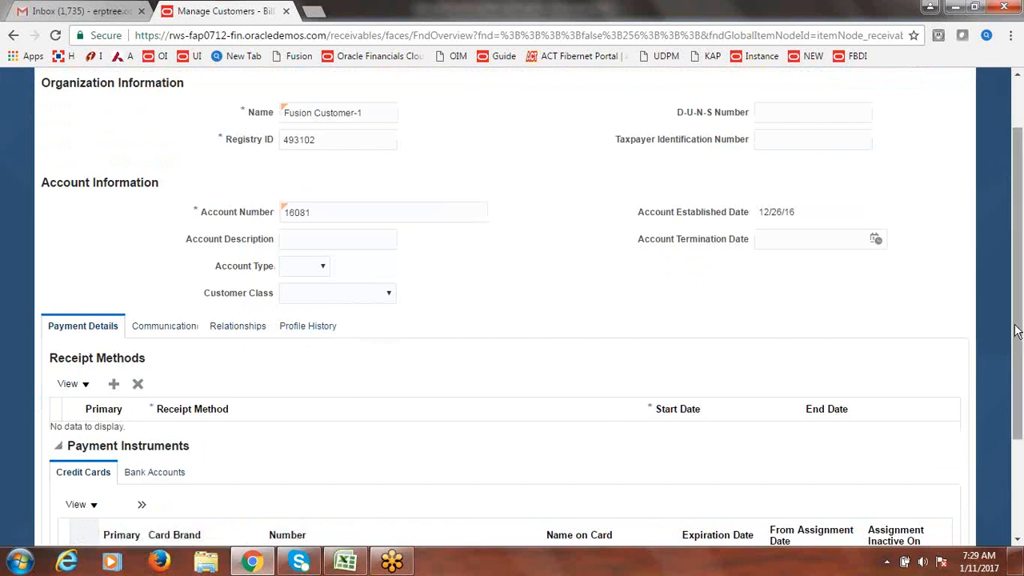
{"action": "left_click_drag", "start_coordinate": [1016, 331], "coordinate": [1021, 382]}
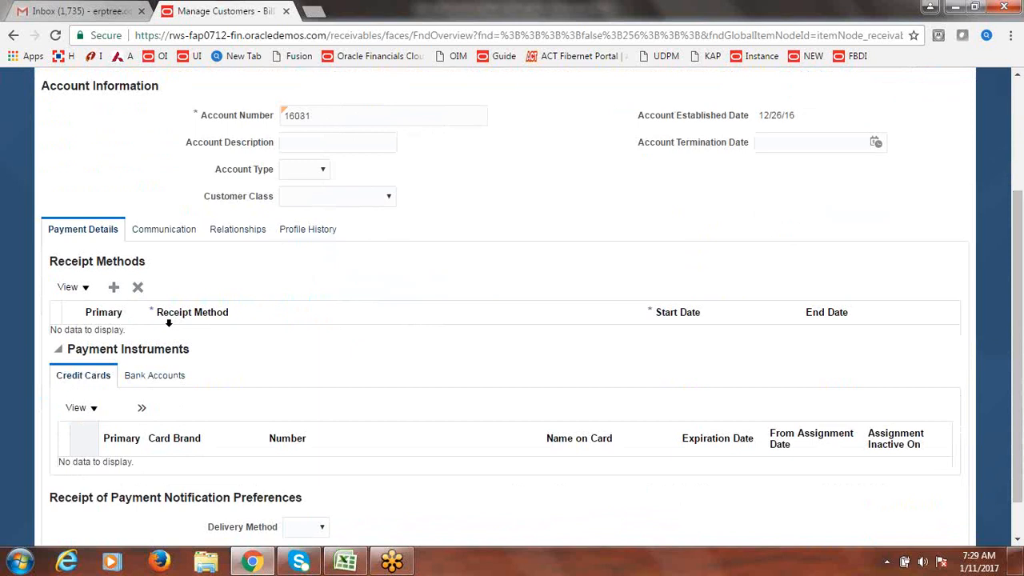
{"action": "left_click", "coordinate": [115, 290]}
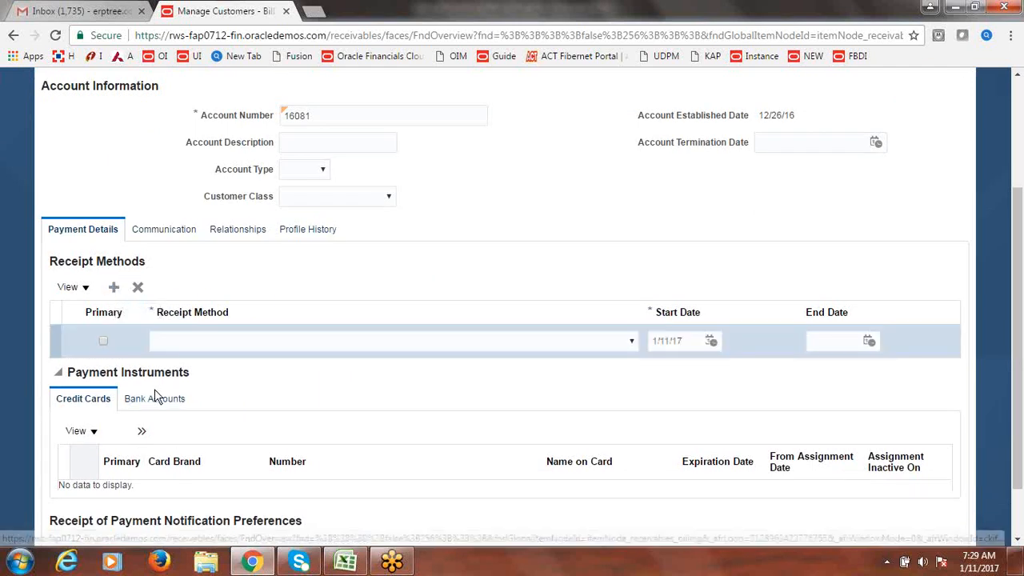
{"action": "left_click", "coordinate": [633, 342]}
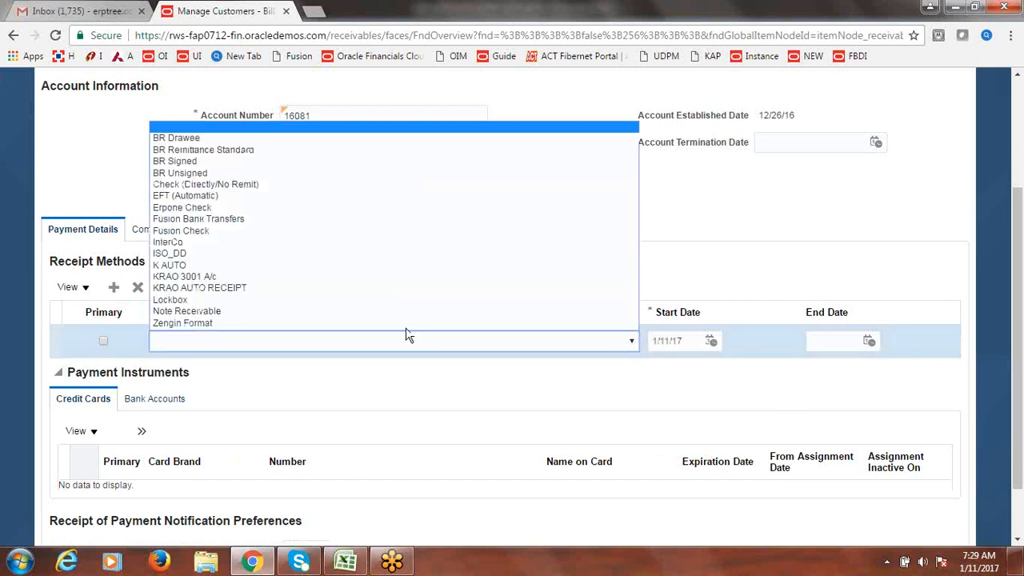
{"action": "left_click", "coordinate": [251, 221]}
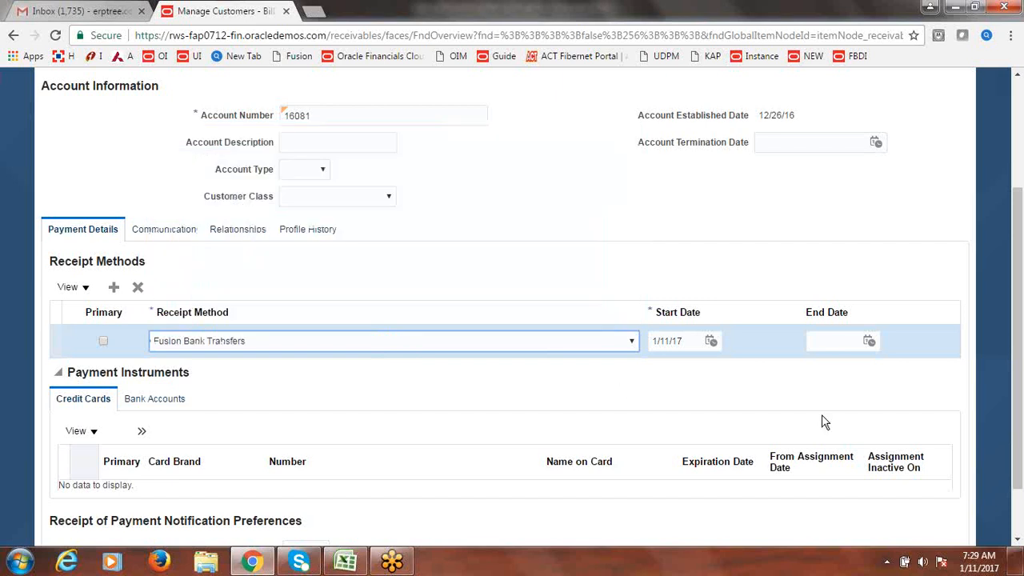
{"action": "left_click_drag", "start_coordinate": [1017, 308], "coordinate": [1022, 332]}
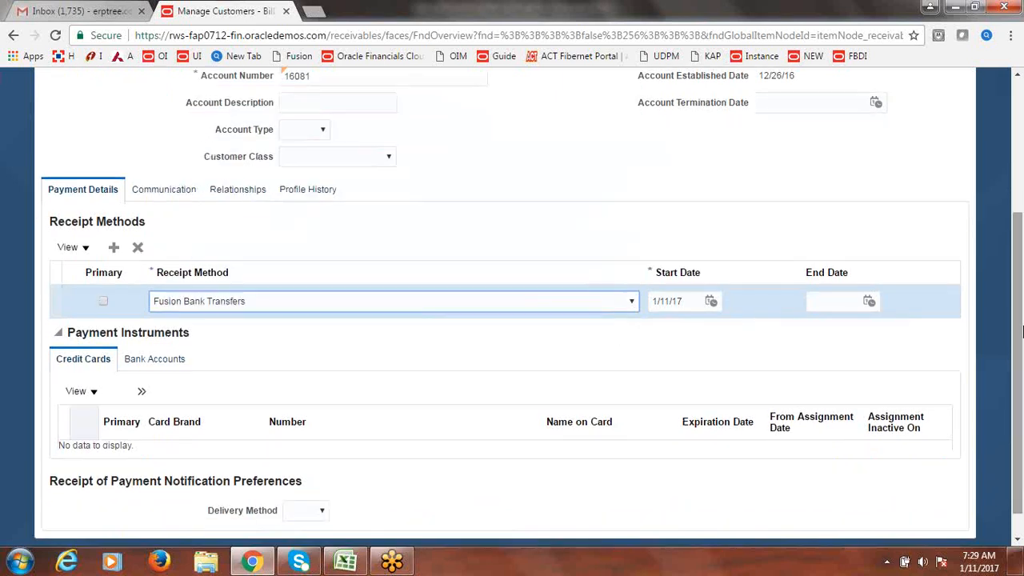
{"action": "left_click", "coordinate": [103, 302]}
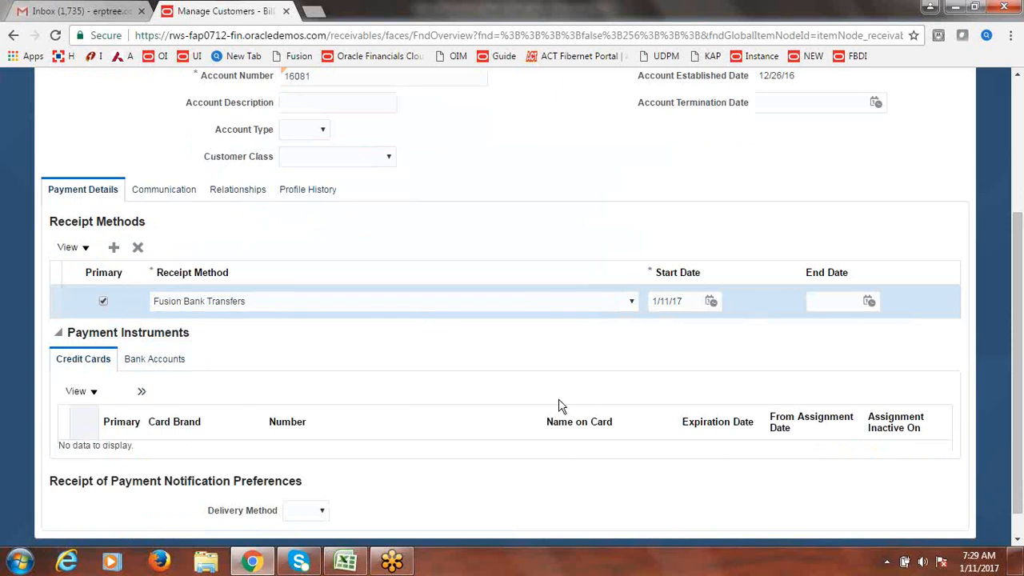
- Show the customer's bank accounts under Payment Instruments
{"action": "left_click_drag", "start_coordinate": [1020, 340], "coordinate": [1021, 355]}
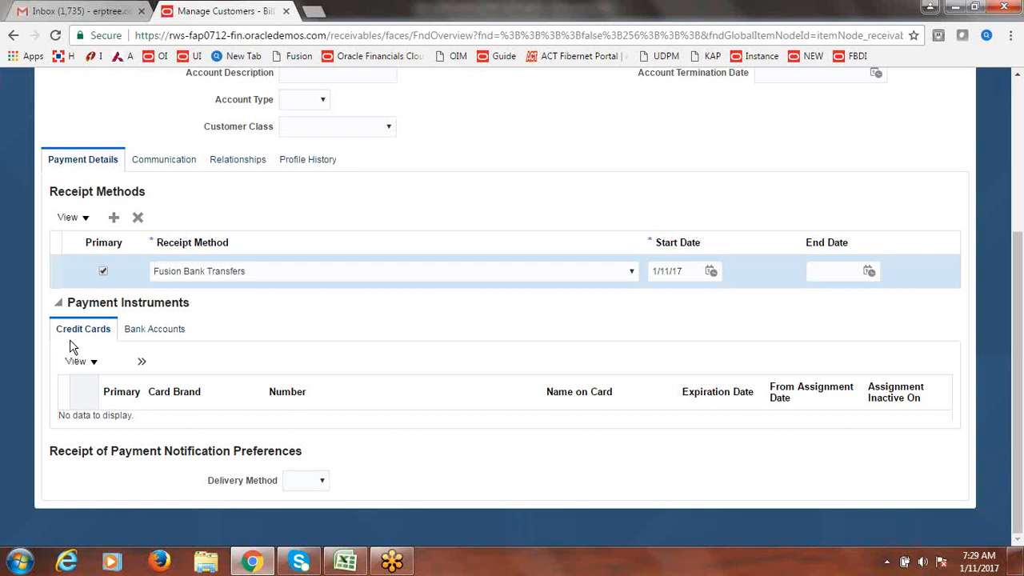
{"action": "left_click", "coordinate": [168, 336]}
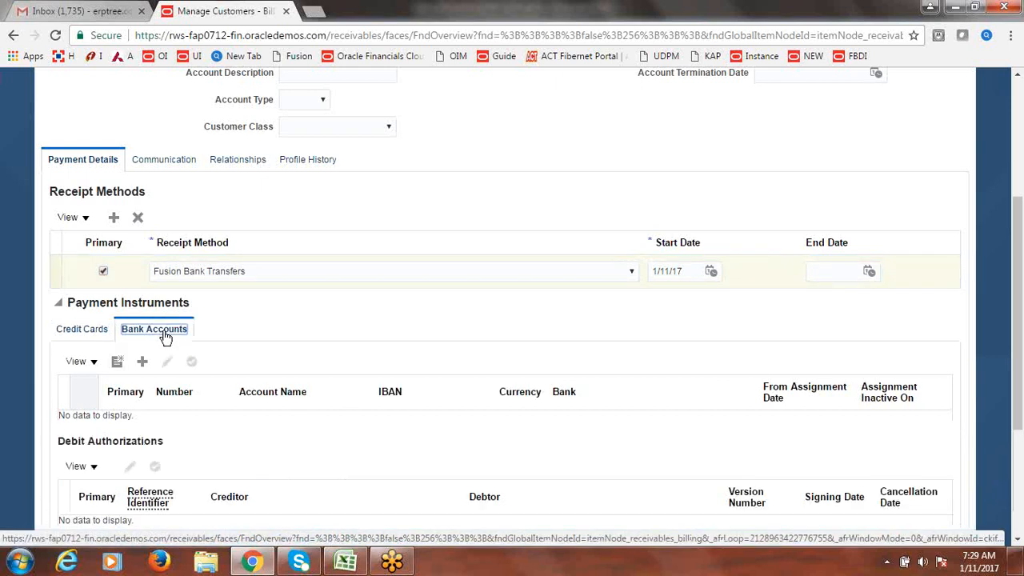
{"action": "left_click_drag", "start_coordinate": [1019, 324], "coordinate": [1019, 364]}
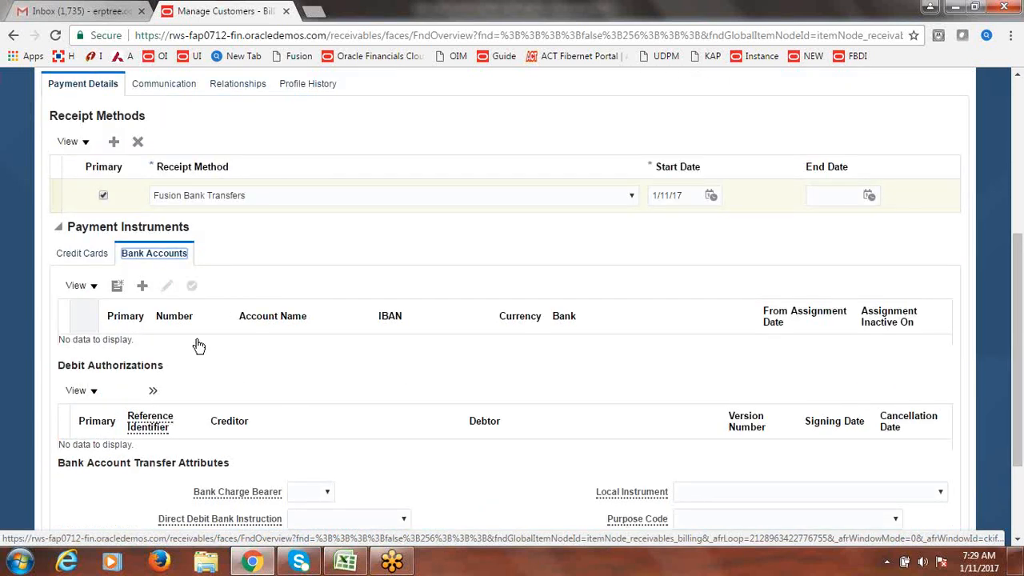
- Start a new bank account with country United States and enter the bank account number
{"action": "left_click", "coordinate": [115, 288]}
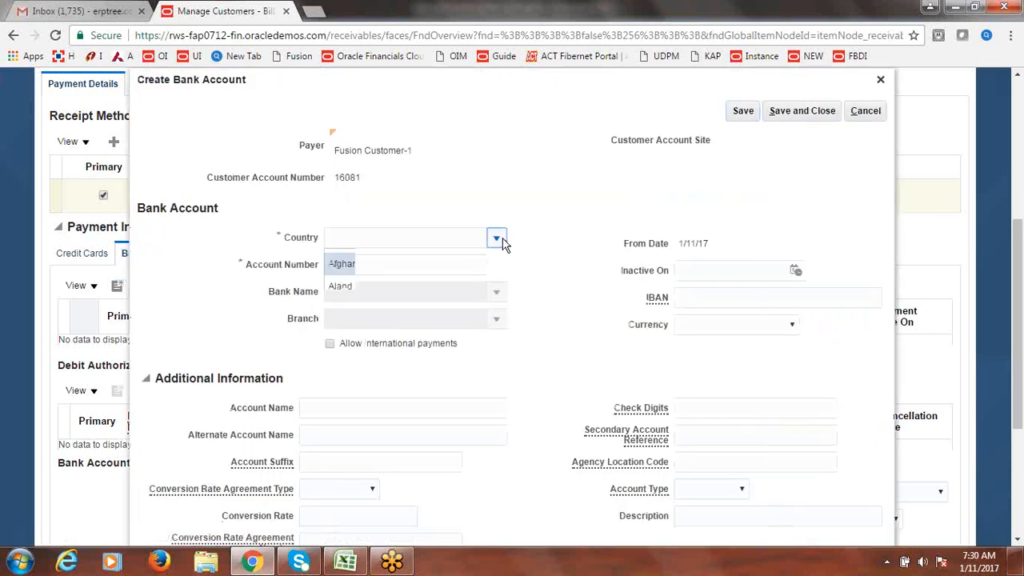
{"action": "left_click", "coordinate": [496, 238]}
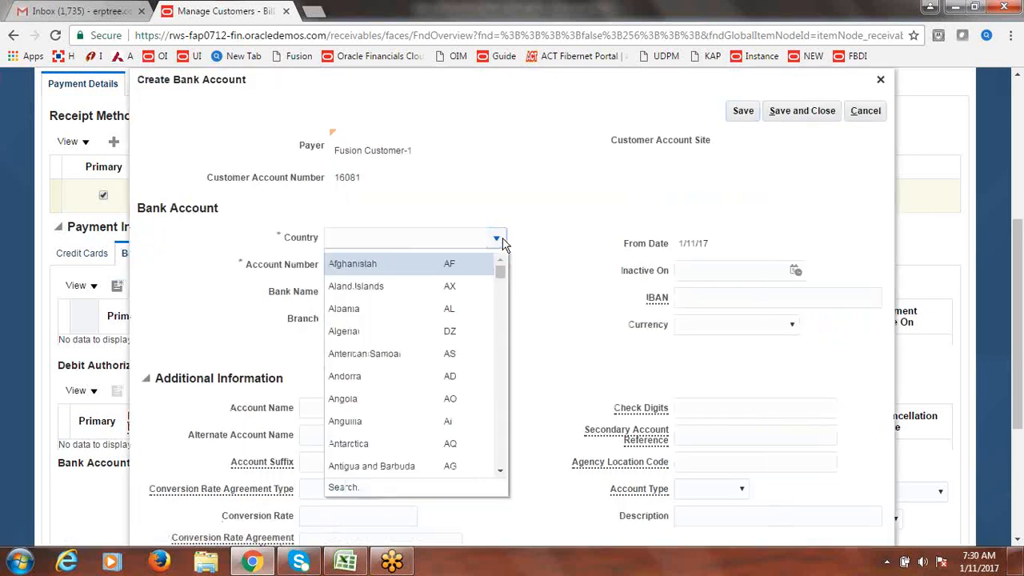
{"action": "left_click", "coordinate": [353, 488]}
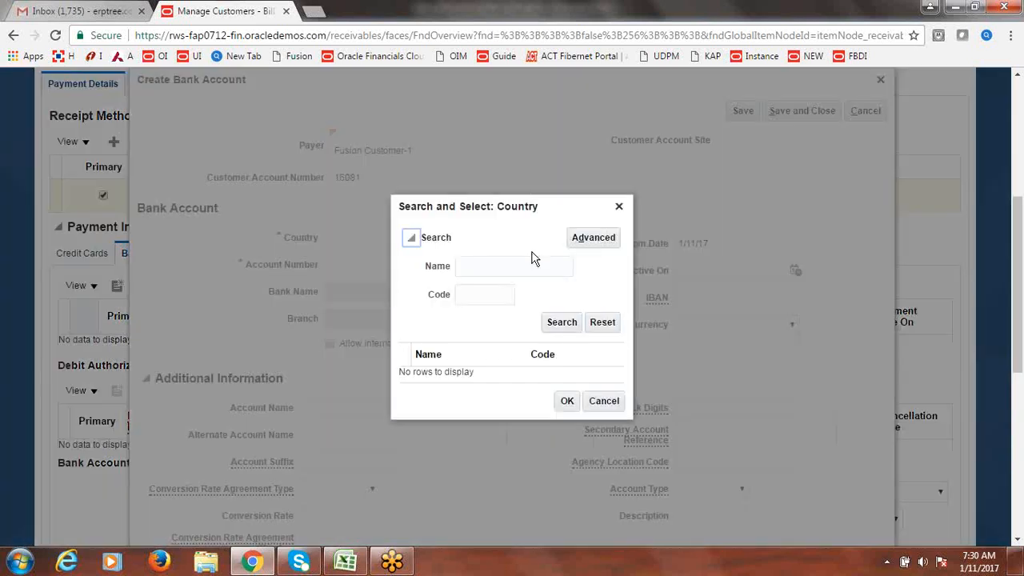
{"action": "left_click", "coordinate": [484, 292]}
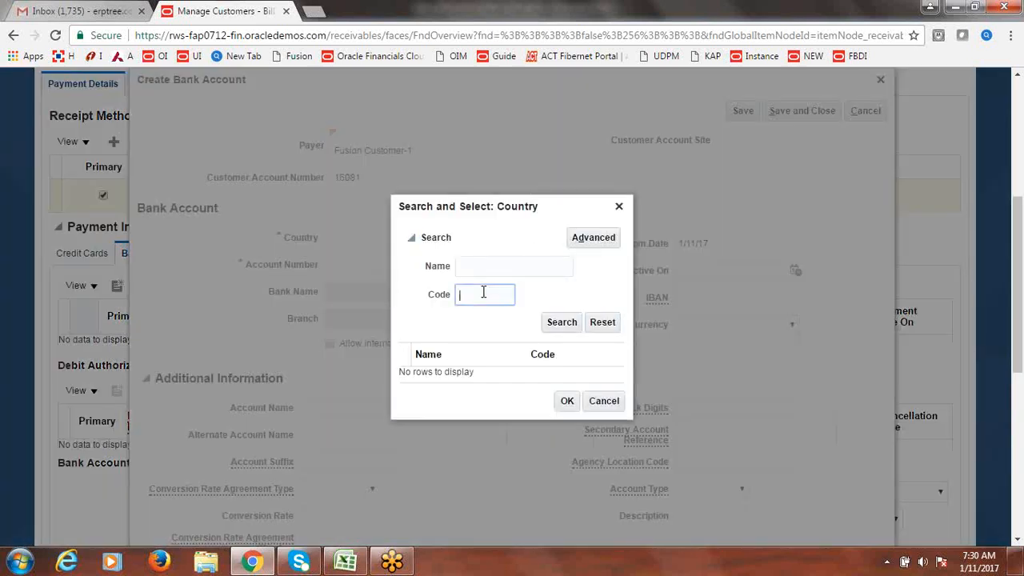
{"action": "left_click", "coordinate": [562, 323]}
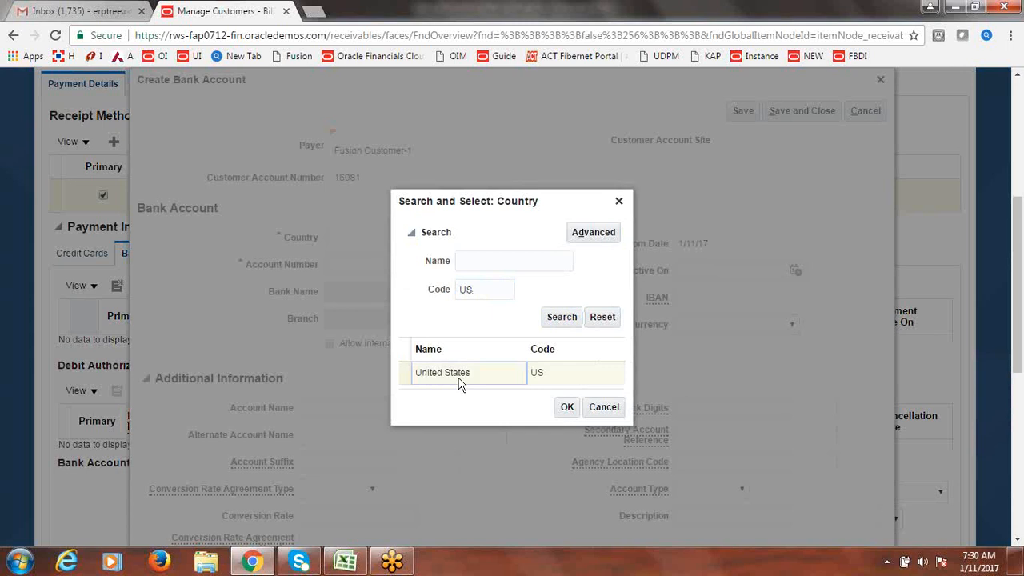
{"action": "left_click", "coordinate": [457, 380]}
{"action": "left_click", "coordinate": [568, 407]}
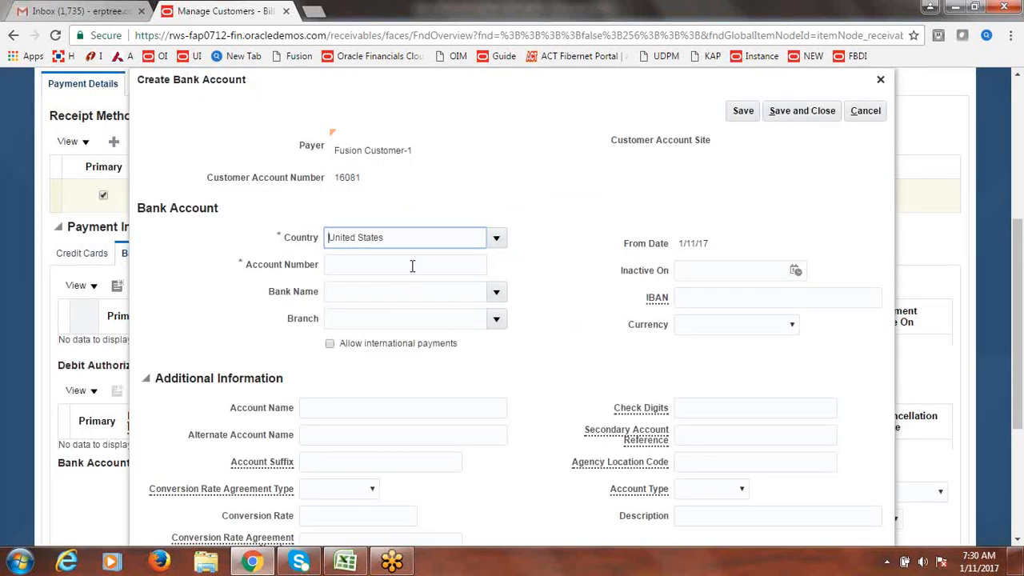
{"action": "left_click", "coordinate": [412, 266]}
{"action": "type", "text": "8"}
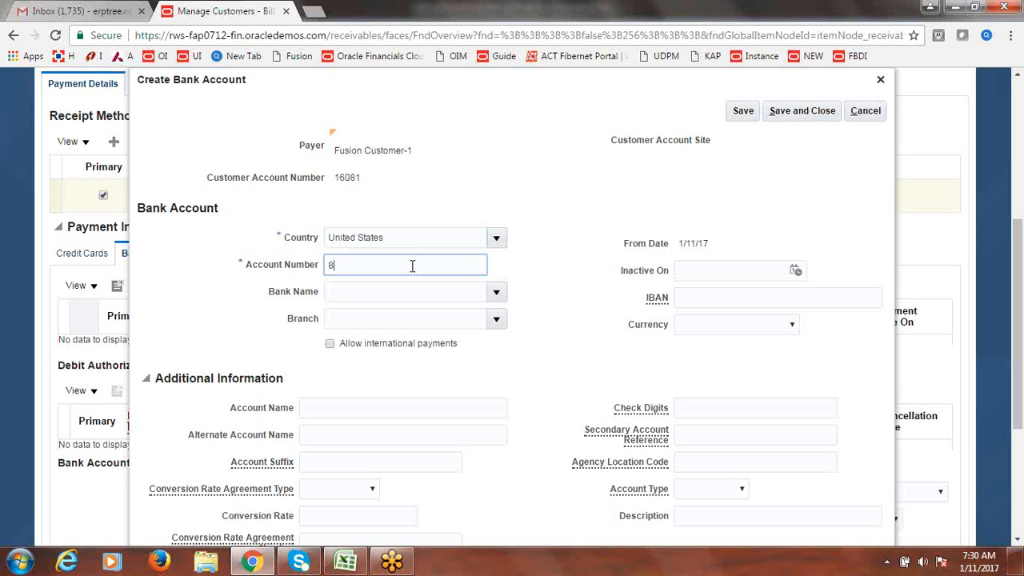
{"action": "type", "text": "88888888886"}
{"action": "key", "text": "Tab"}
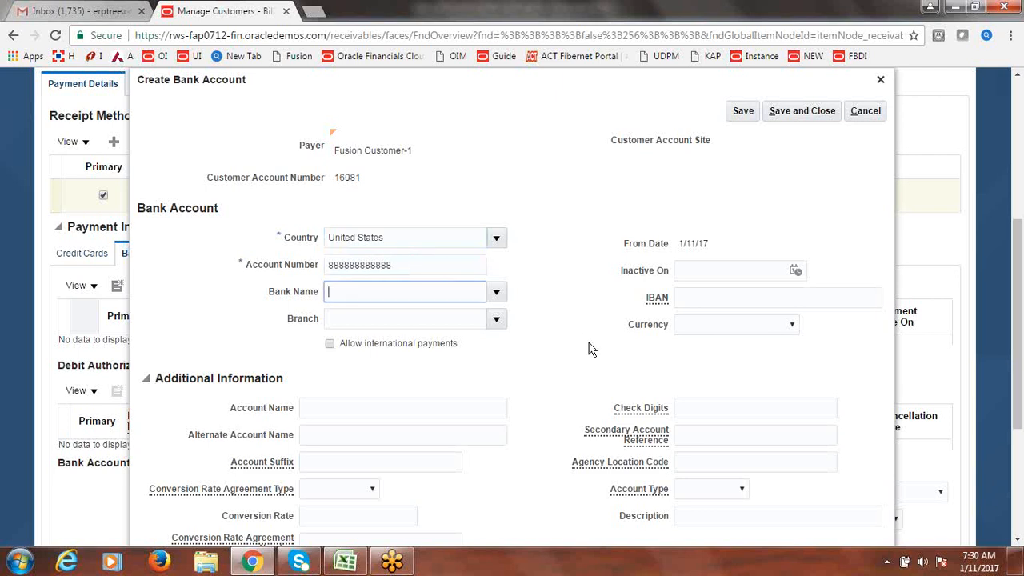
- Choose bank Fusion Bank, branch Fusion Branch and currency USD - US Dollar
{"action": "left_click", "coordinate": [572, 356]}
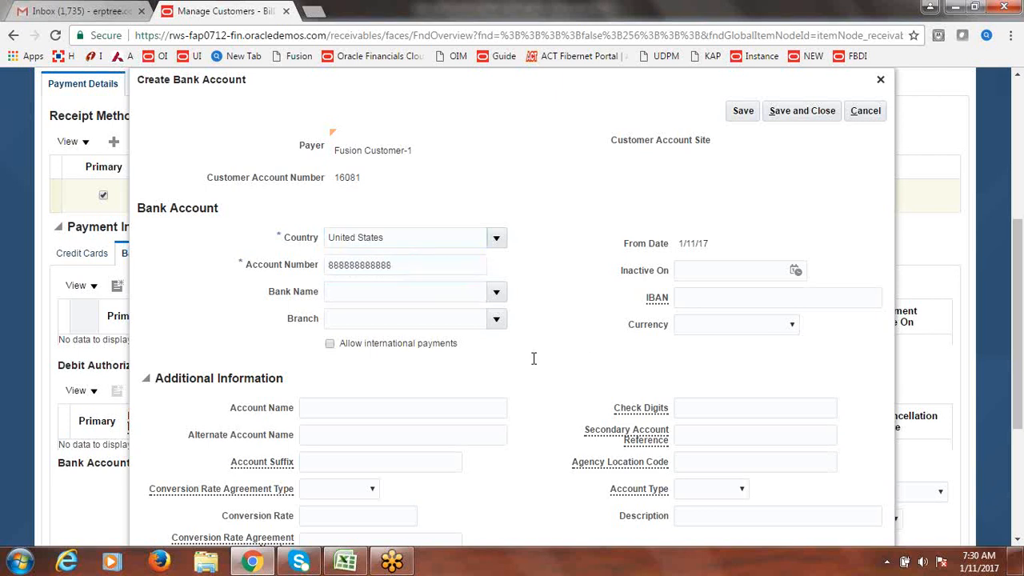
{"action": "left_click", "coordinate": [497, 293]}
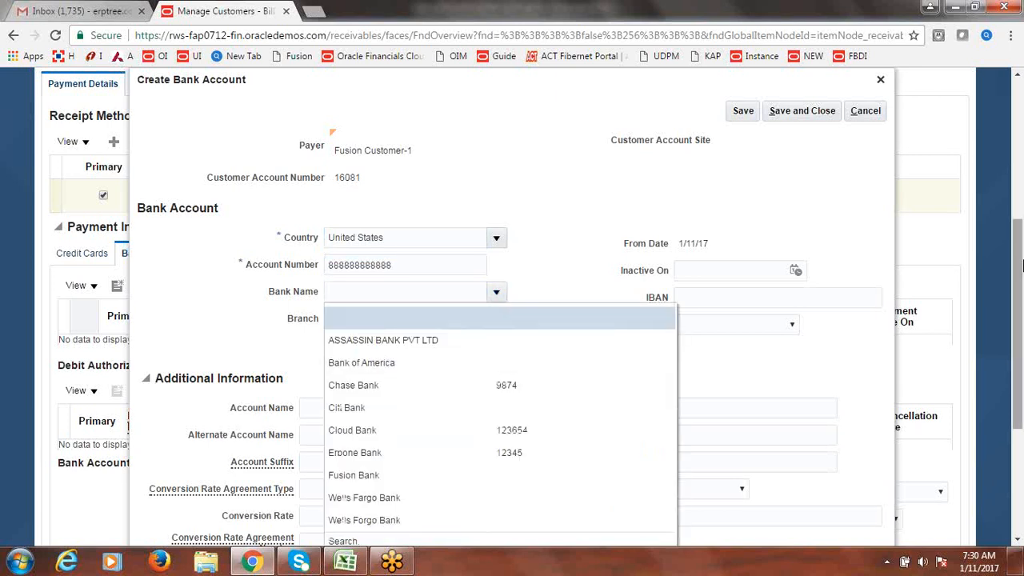
{"action": "left_click_drag", "start_coordinate": [1021, 264], "coordinate": [1022, 309]}
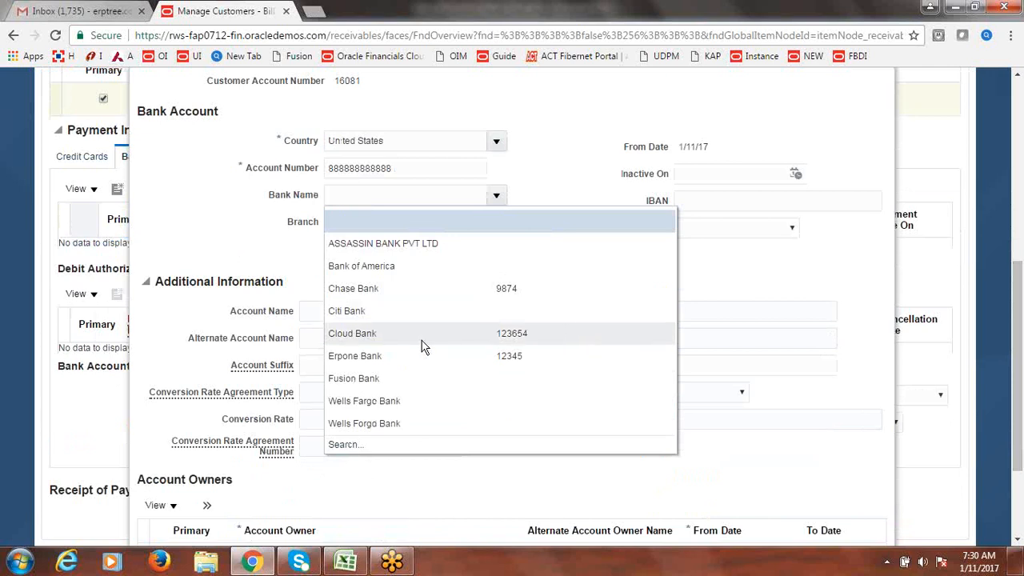
{"action": "left_click", "coordinate": [389, 381]}
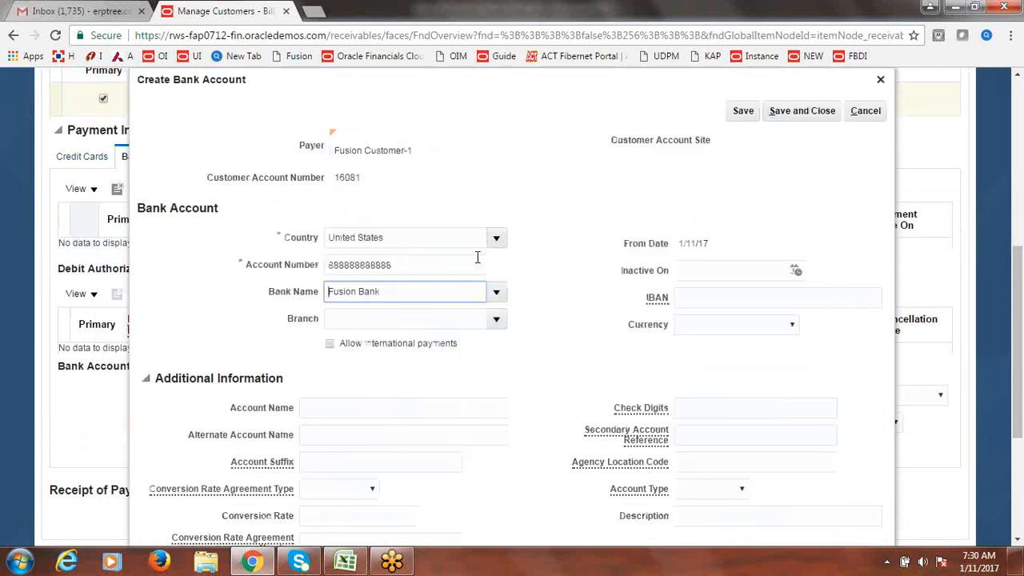
{"action": "left_click", "coordinate": [499, 320]}
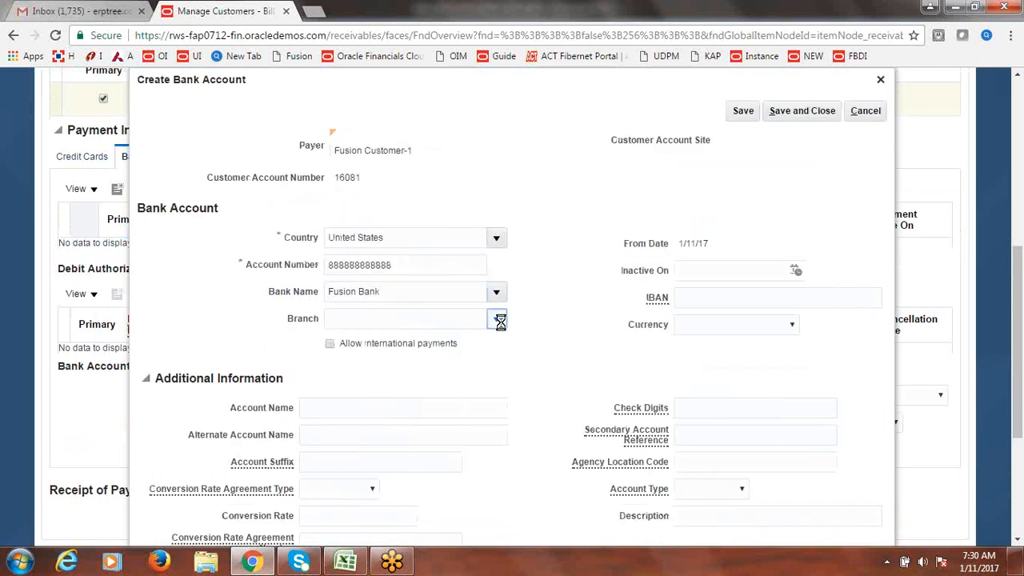
{"action": "left_click", "coordinate": [411, 373]}
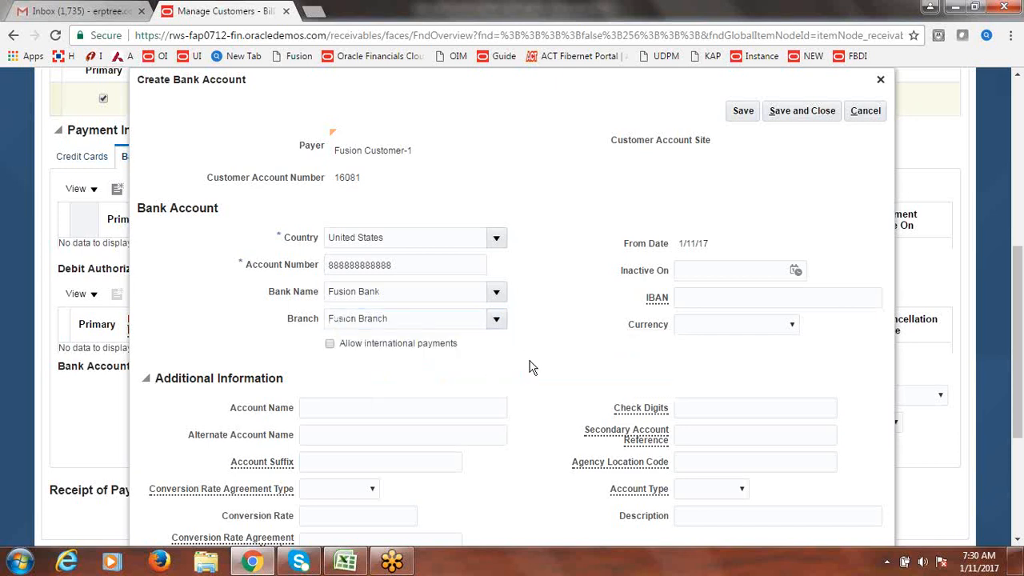
{"action": "left_click", "coordinate": [793, 327]}
{"action": "left_click", "coordinate": [739, 100]}
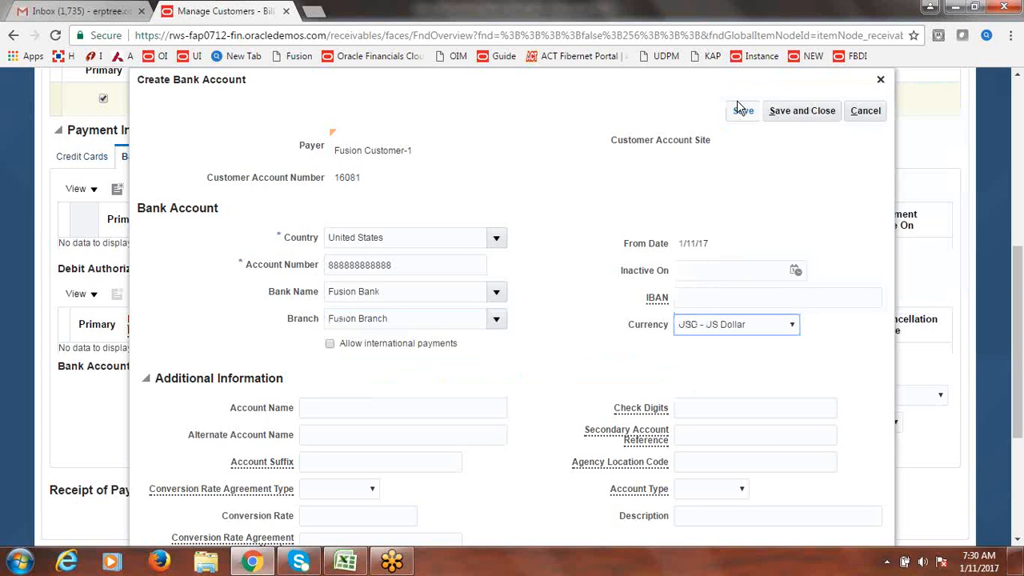
- Name the account Fusion Customer Bank Account
{"action": "left_click", "coordinate": [366, 408]}
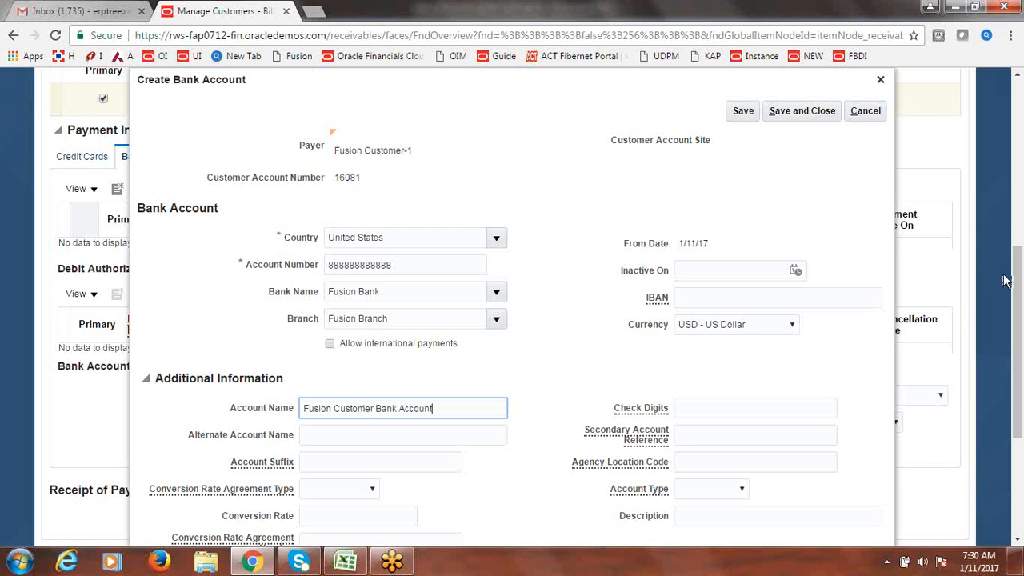
{"action": "left_click_drag", "start_coordinate": [1018, 285], "coordinate": [1019, 336]}
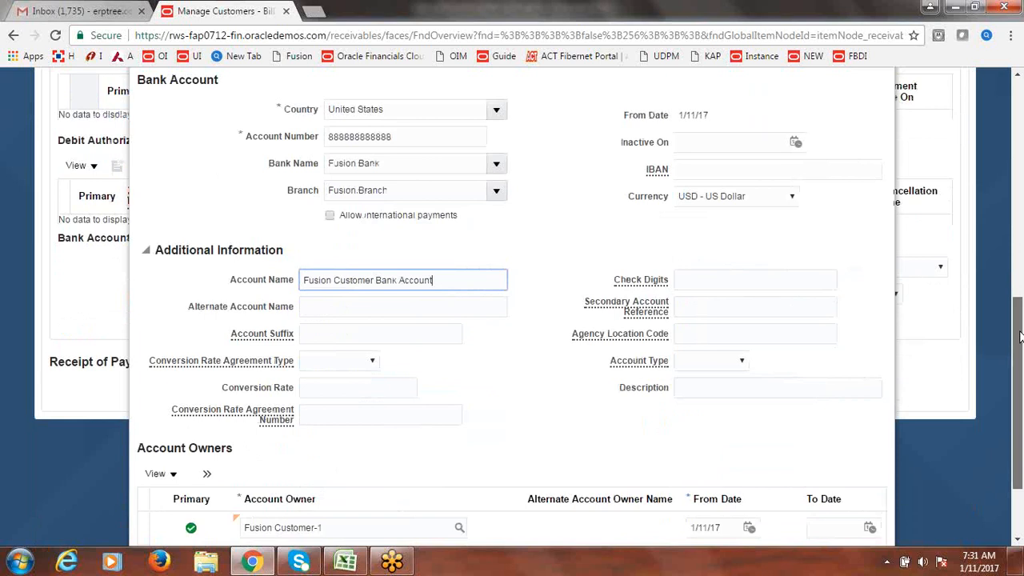
{"action": "left_click_drag", "start_coordinate": [1021, 332], "coordinate": [1021, 230]}
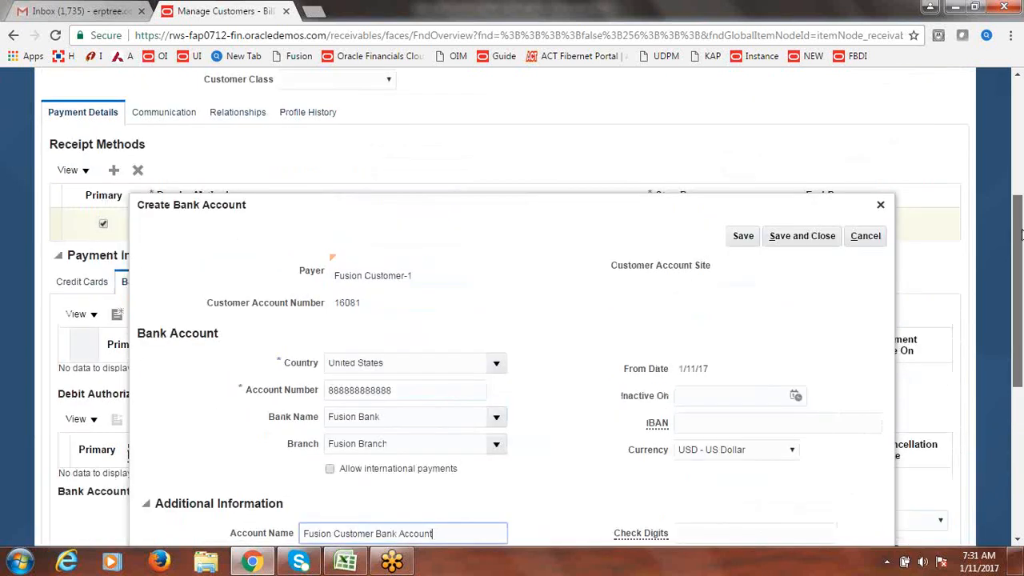
- Save the Fusion Customer Bank Account, dismiss the confirmation, and check it under Bank Accounts
{"action": "left_click", "coordinate": [813, 244]}
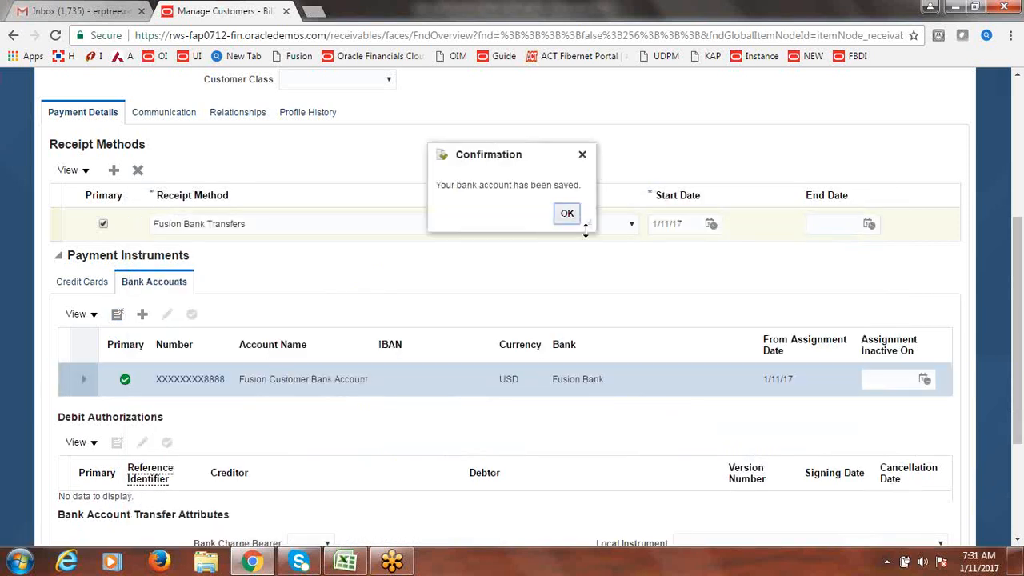
{"action": "left_click", "coordinate": [567, 214]}
{"action": "left_click_drag", "start_coordinate": [1019, 314], "coordinate": [1019, 478]}
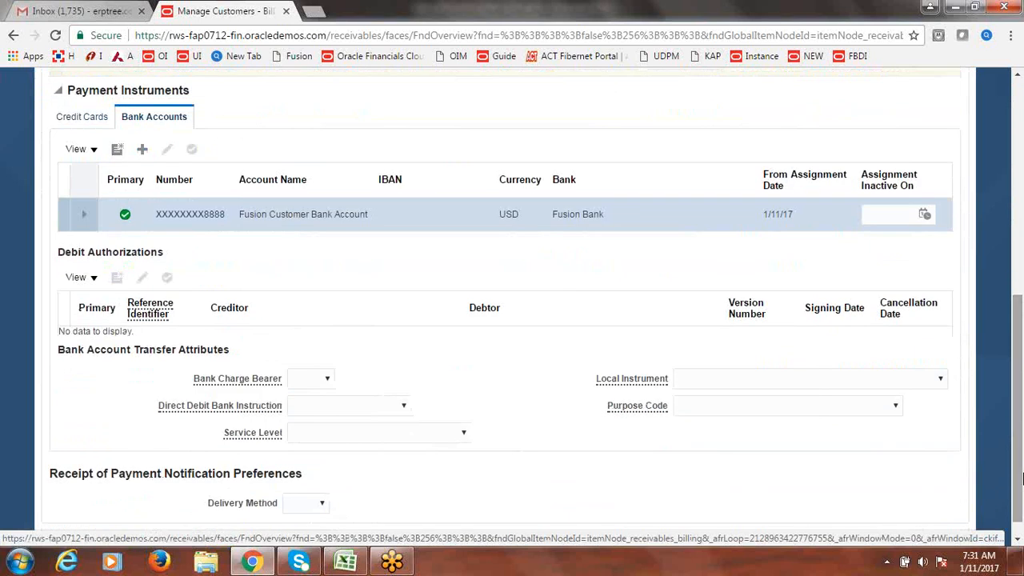
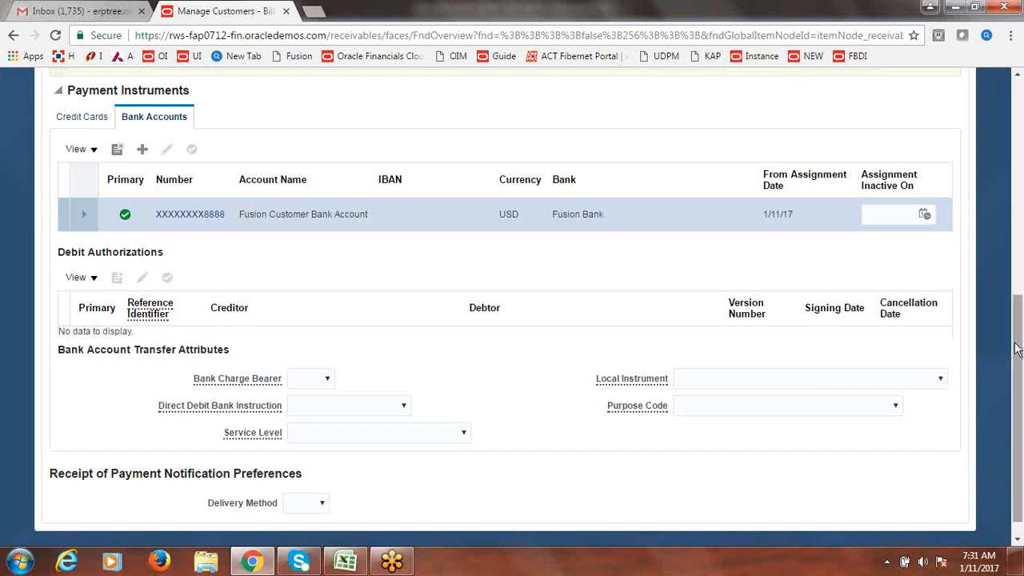
- Scroll to Debit Authorizations and start a new debit authorization for the Fusion Bank account
{"action": "left_click_drag", "start_coordinate": [1019, 350], "coordinate": [1021, 139]}
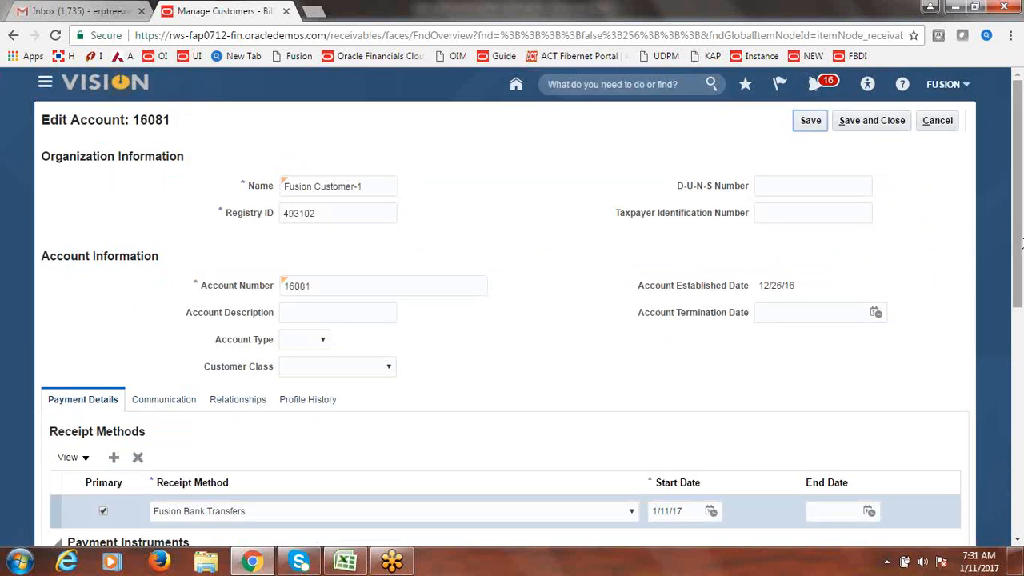
{"action": "left_click_drag", "start_coordinate": [1020, 206], "coordinate": [1023, 454]}
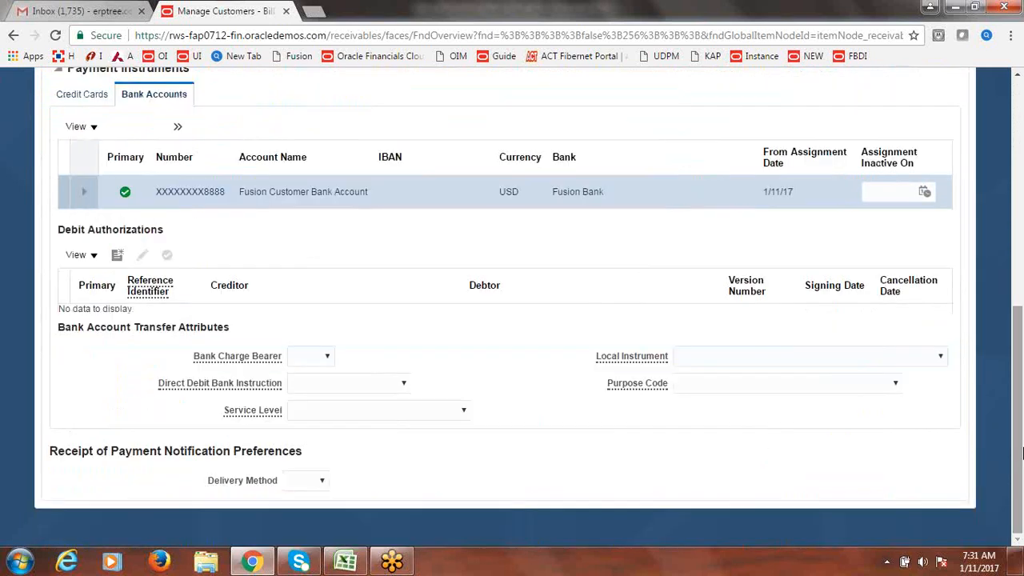
{"action": "left_click", "coordinate": [117, 256]}
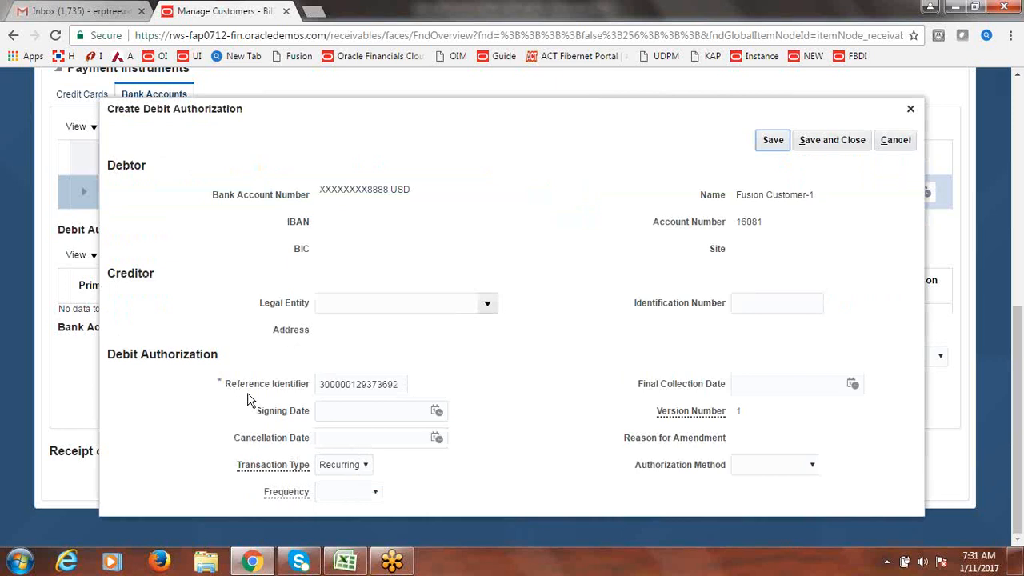
- Save a debit authorization with Fusion USA Legal Entity as creditor and acknowledge the confirmation
{"action": "left_click", "coordinate": [489, 302]}
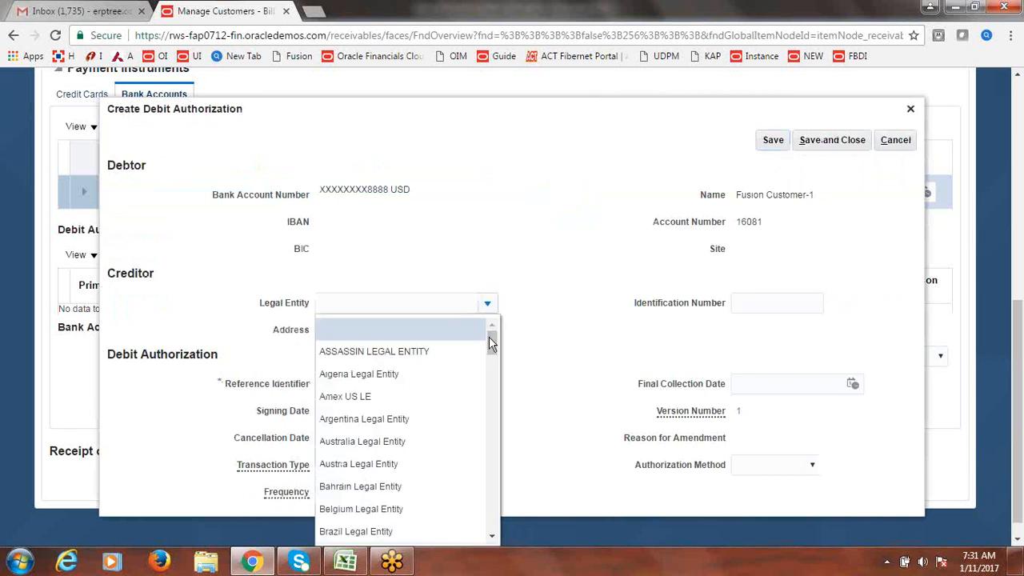
{"action": "left_click_drag", "start_coordinate": [496, 343], "coordinate": [501, 373]}
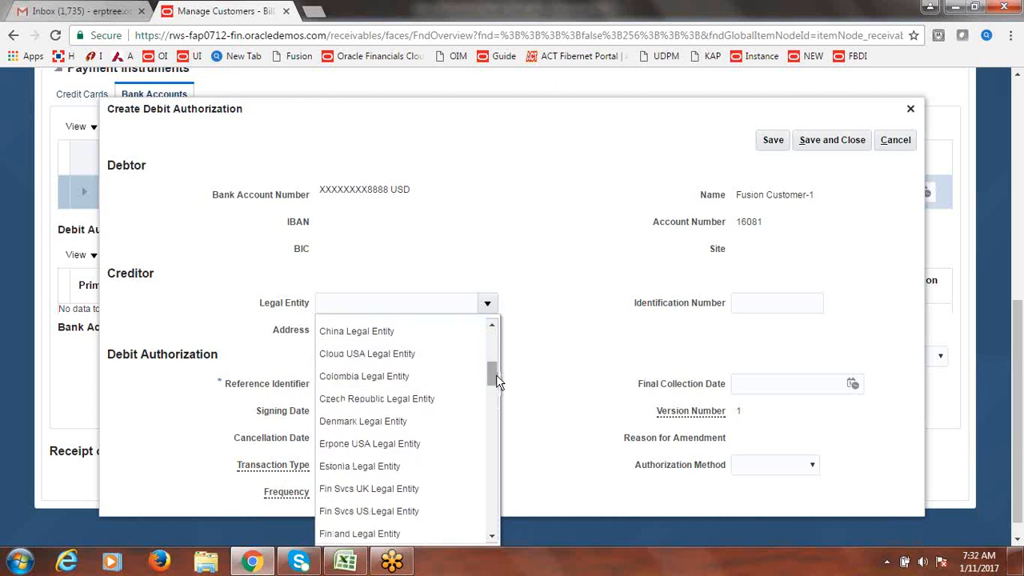
{"action": "left_click_drag", "start_coordinate": [496, 375], "coordinate": [491, 404]}
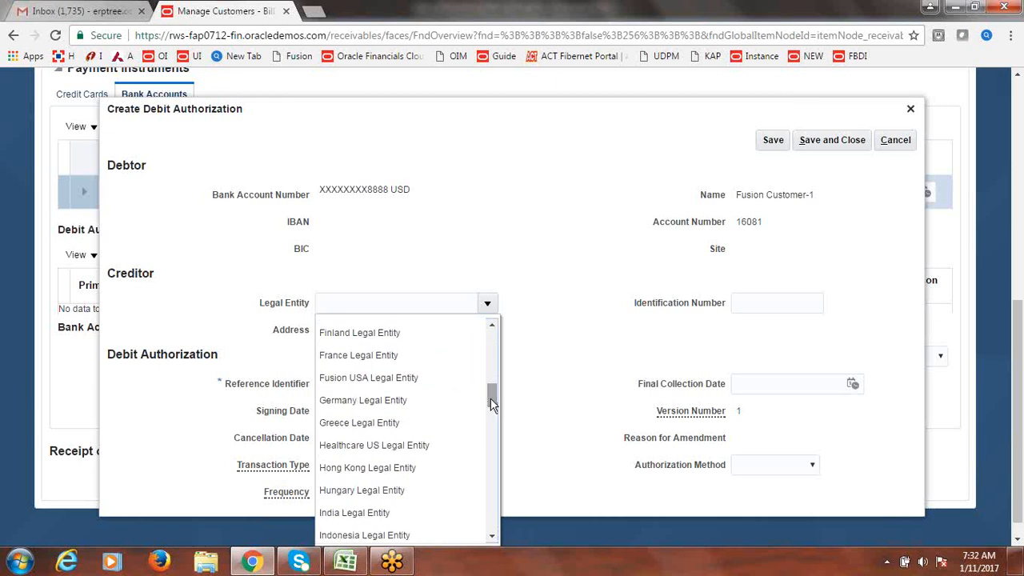
{"action": "left_click", "coordinate": [403, 378]}
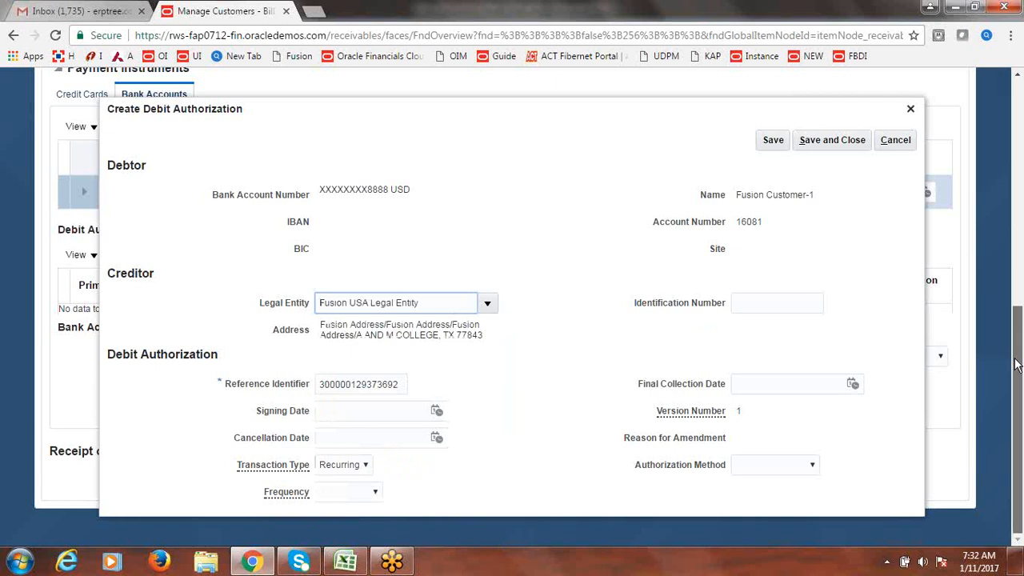
{"action": "scroll", "coordinate": [1018, 350], "scroll_direction": "up", "scroll_amount": 1}
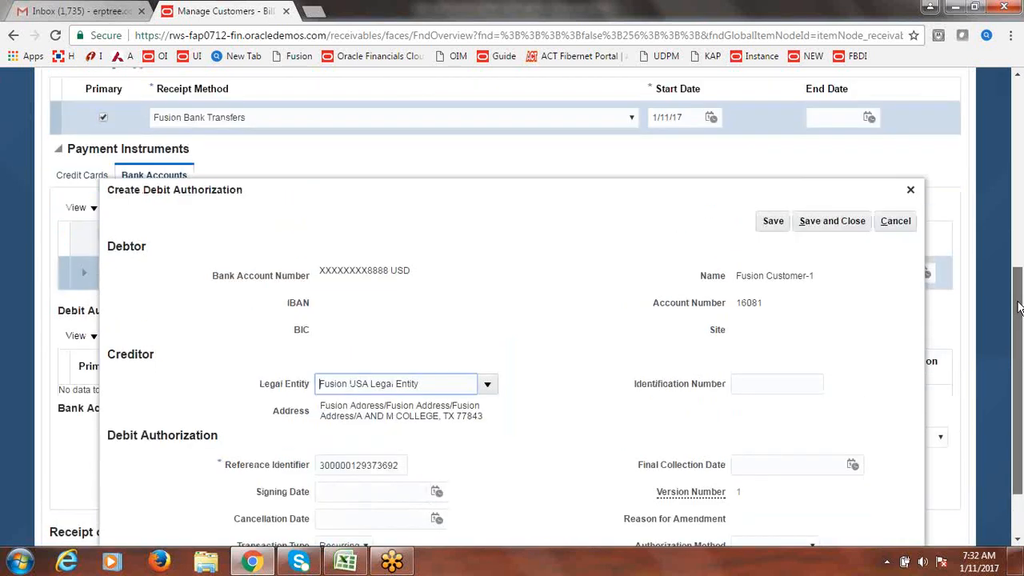
{"action": "left_click", "coordinate": [841, 146]}
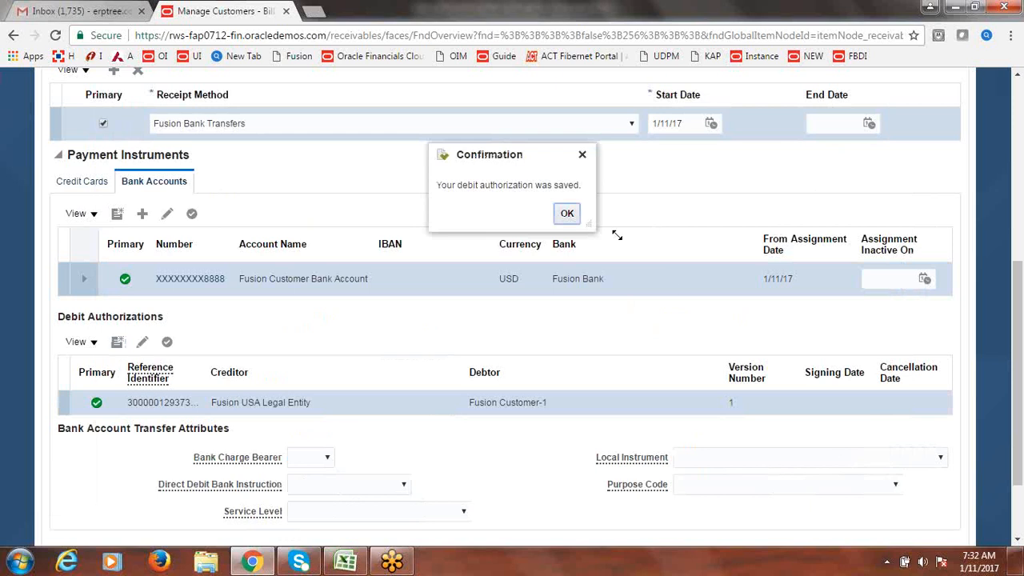
{"action": "left_click", "coordinate": [567, 214]}
- Set local instrument to Accounts receivable check and purpose code to Other, then save the account
{"action": "scroll", "coordinate": [1021, 331], "scroll_direction": "down", "scroll_amount": 3}
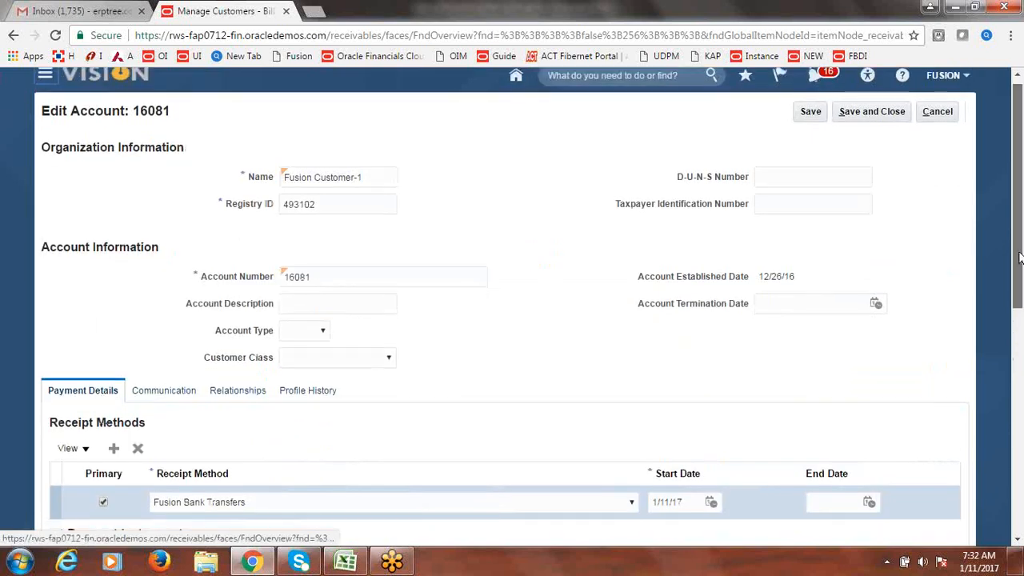
{"action": "scroll", "coordinate": [1021, 331], "scroll_direction": "down", "scroll_amount": 3}
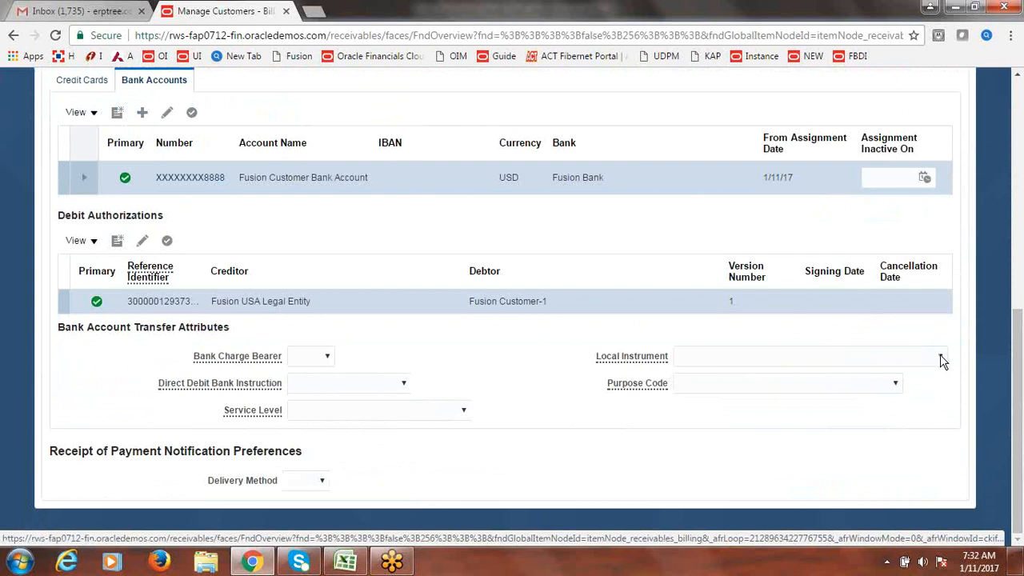
{"action": "left_click", "coordinate": [940, 356]}
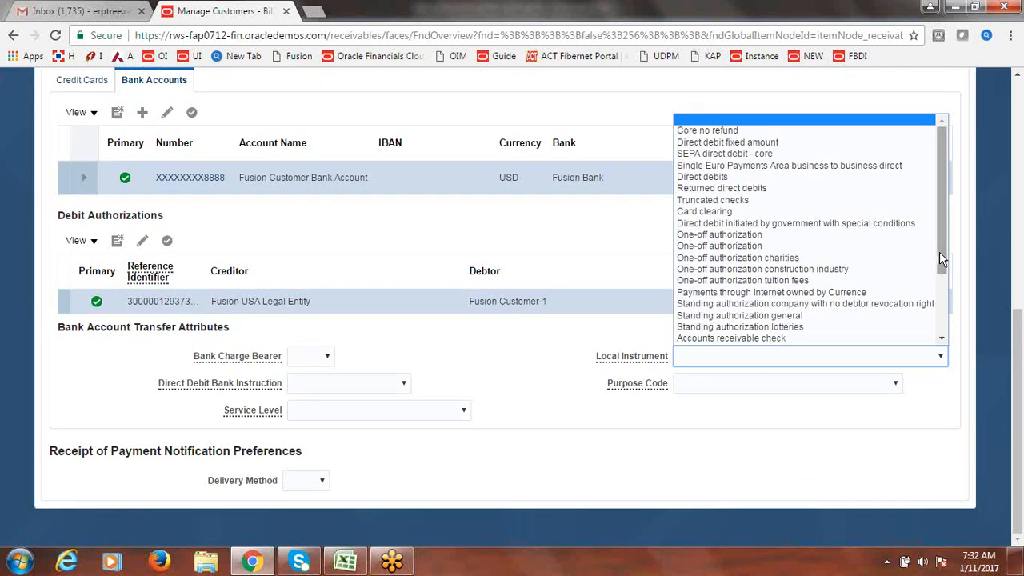
{"action": "left_click_drag", "start_coordinate": [944, 242], "coordinate": [947, 311]}
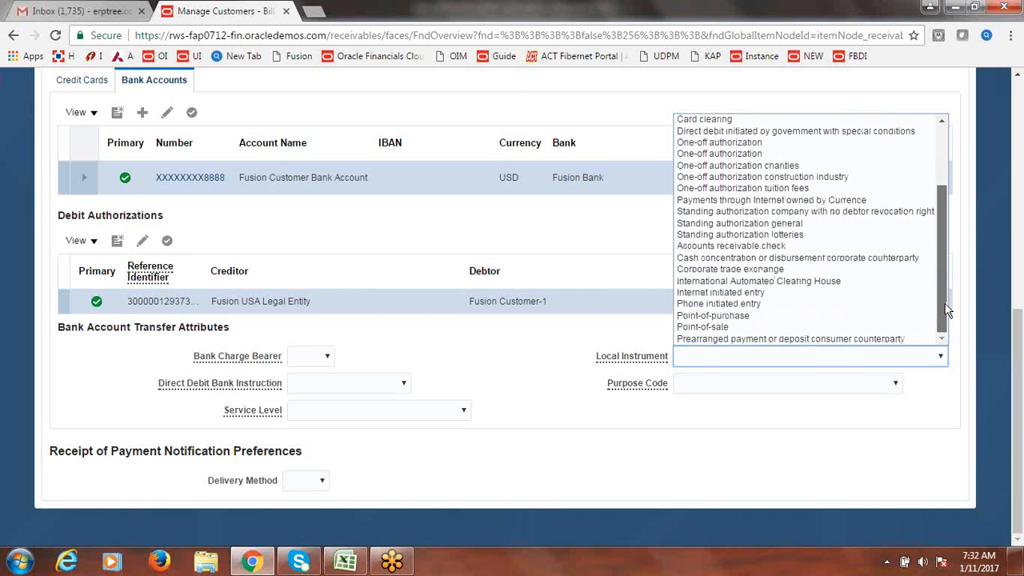
{"action": "left_click_drag", "start_coordinate": [946, 301], "coordinate": [948, 305]}
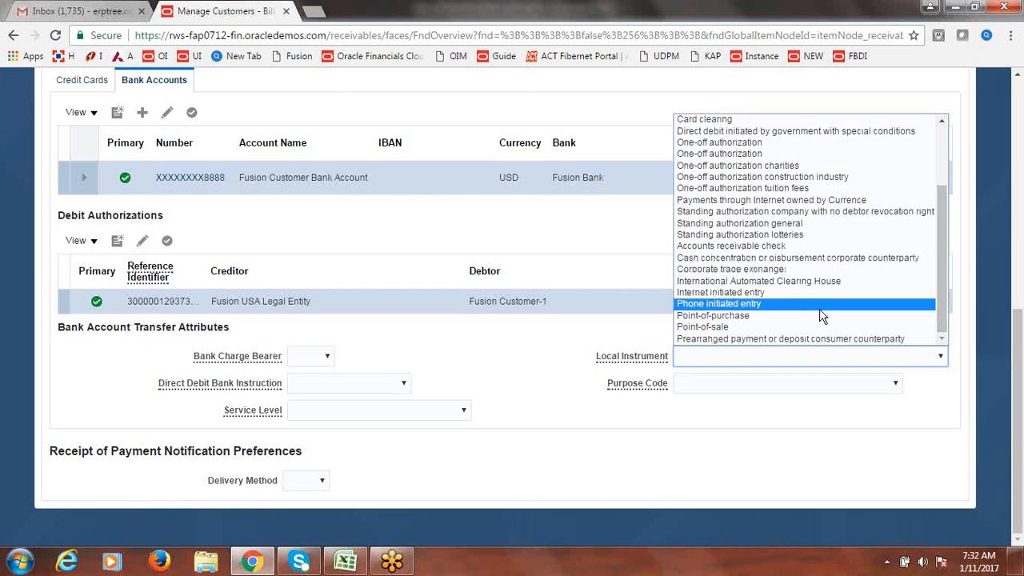
{"action": "left_click", "coordinate": [810, 247]}
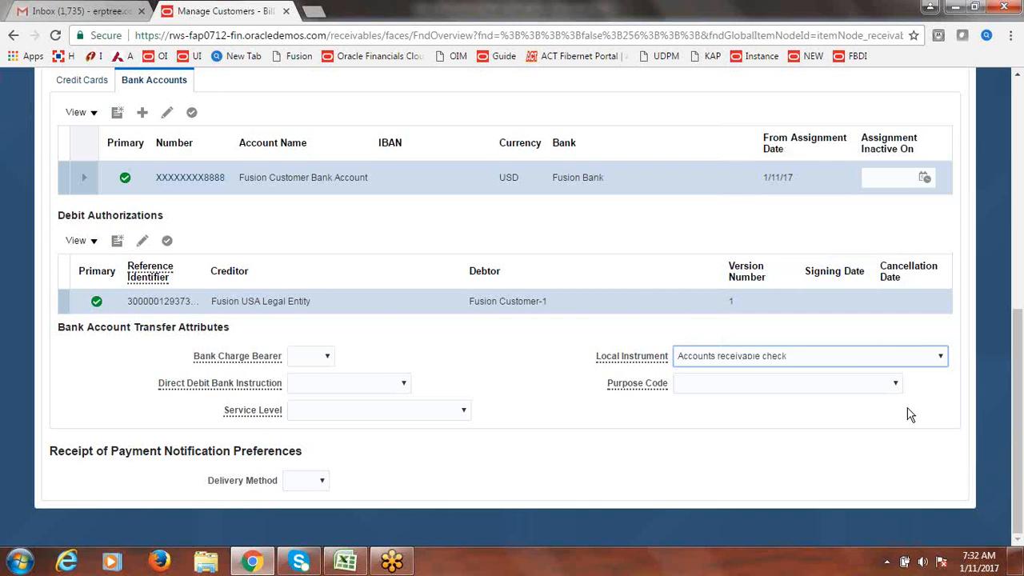
{"action": "left_click", "coordinate": [896, 385]}
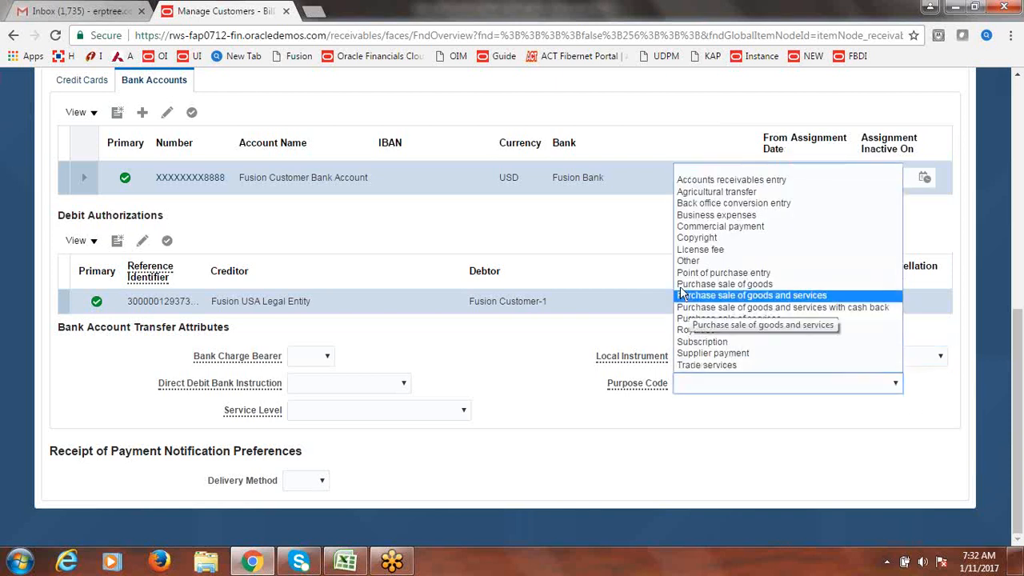
{"action": "left_click", "coordinate": [714, 267]}
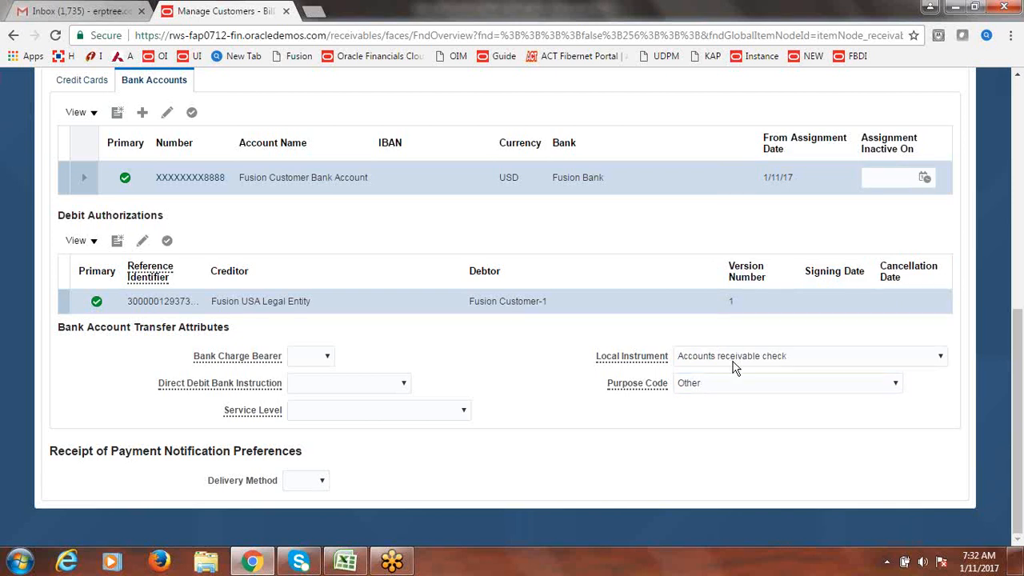
{"action": "left_click_drag", "start_coordinate": [1021, 445], "coordinate": [1021, 216]}
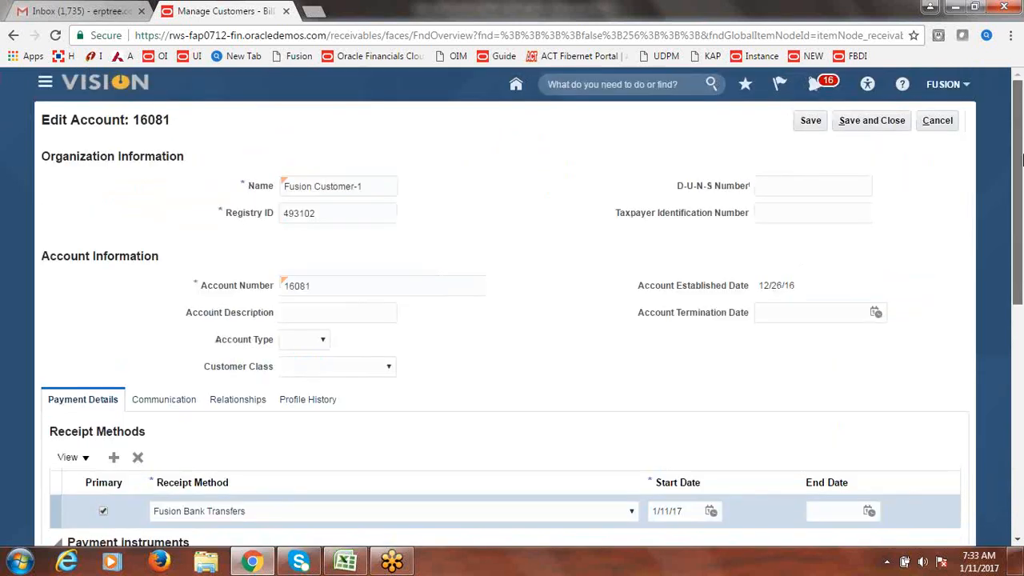
{"action": "left_click", "coordinate": [880, 122]}
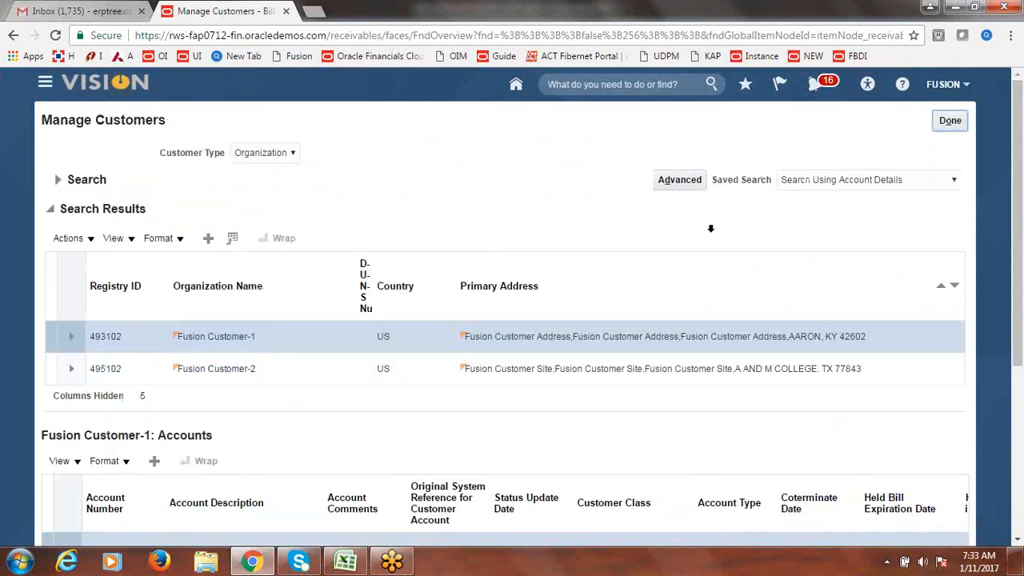
- Add Fusion Bank Transfers as the primary receipt method for site 688438
{"action": "left_click_drag", "start_coordinate": [1022, 239], "coordinate": [1021, 400]}
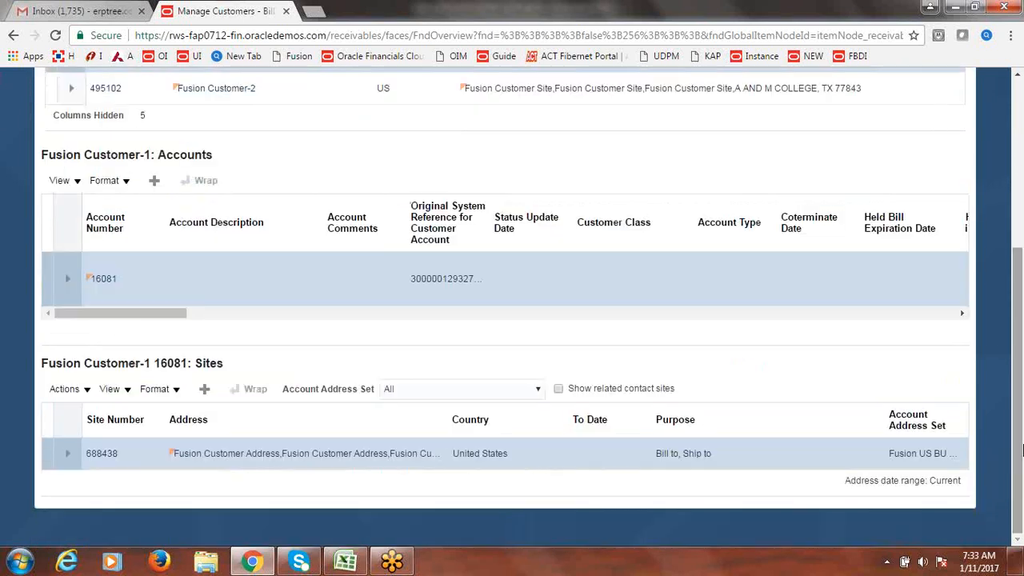
{"action": "left_click", "coordinate": [102, 453]}
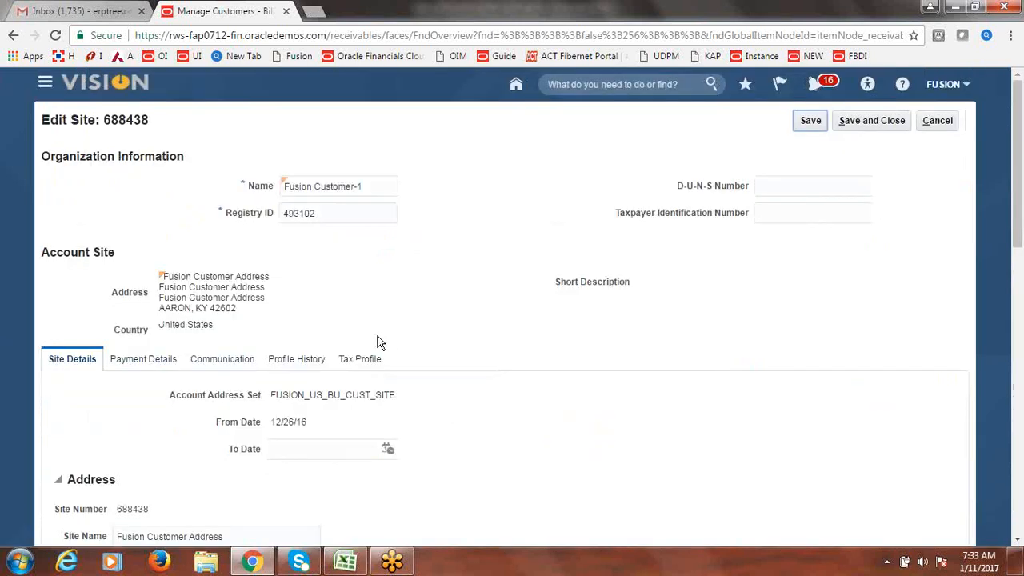
{"action": "left_click", "coordinate": [165, 365]}
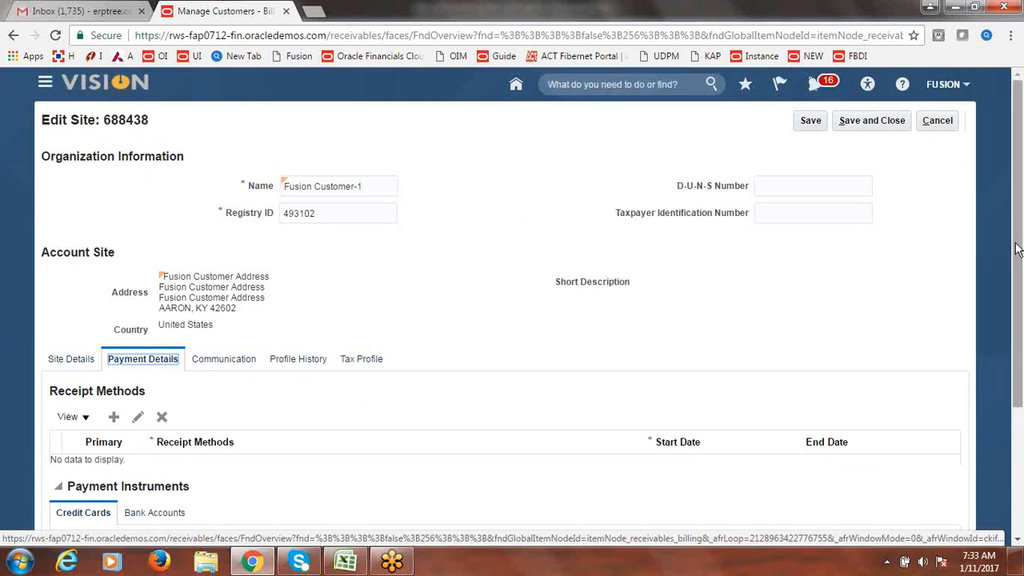
{"action": "scroll", "coordinate": [1022, 263], "scroll_direction": "down", "scroll_amount": 2}
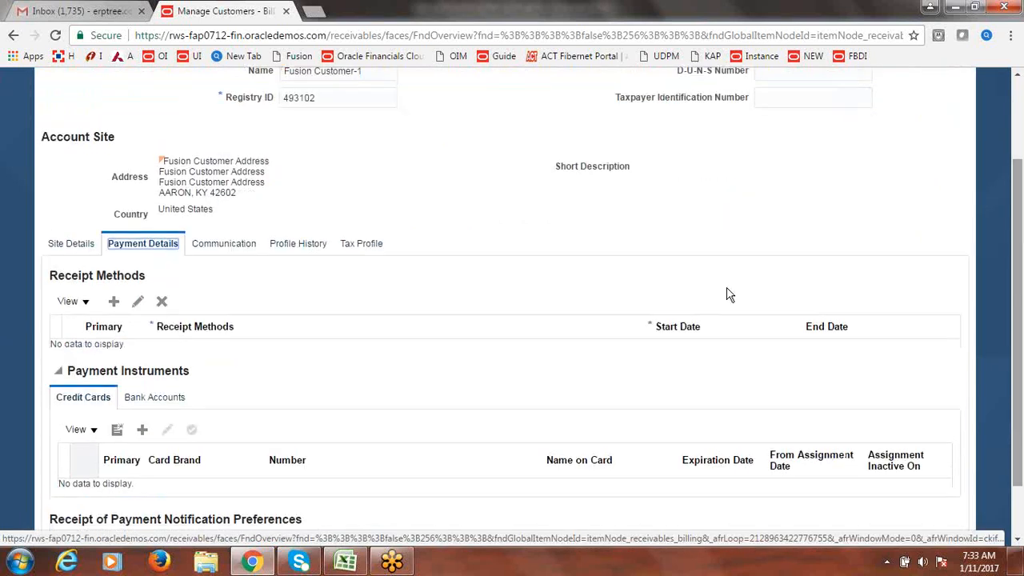
{"action": "left_click", "coordinate": [115, 307]}
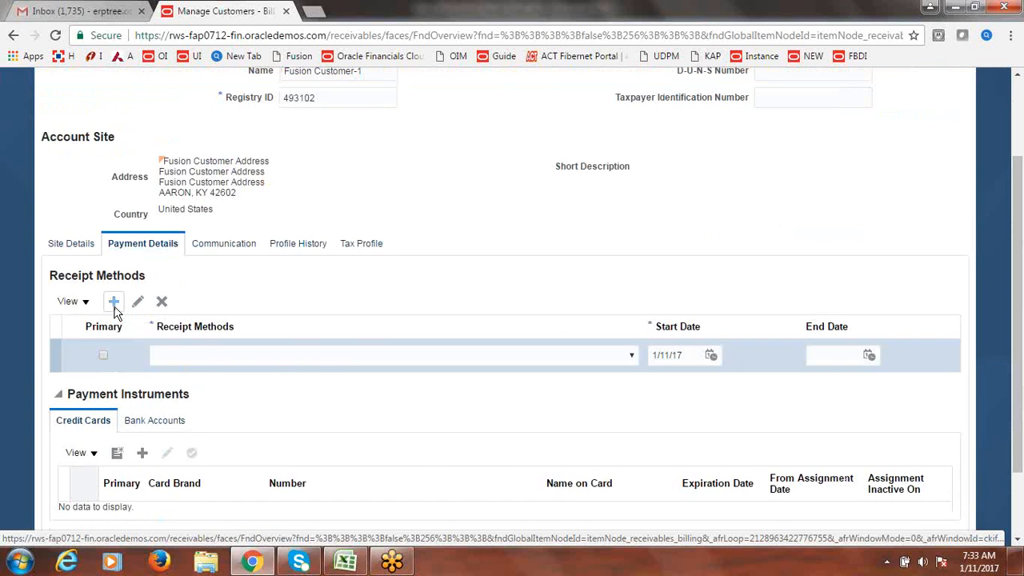
{"action": "left_click", "coordinate": [632, 357]}
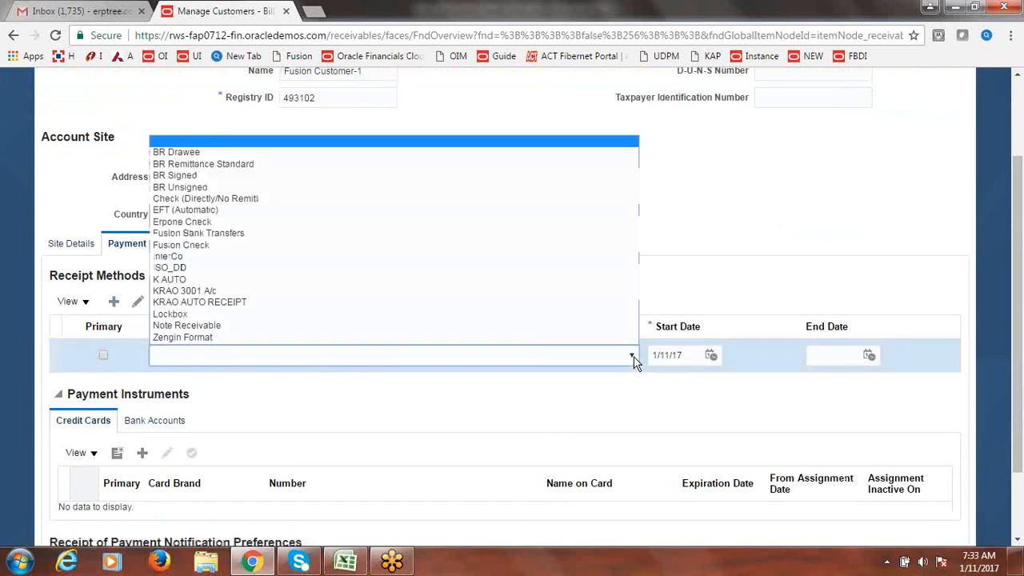
{"action": "left_click", "coordinate": [273, 234]}
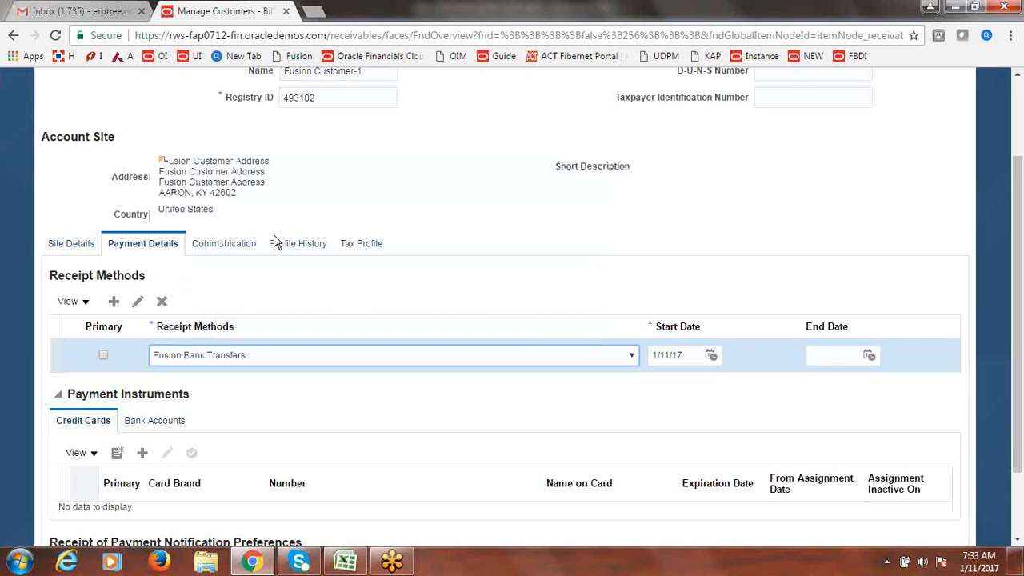
{"action": "left_click", "coordinate": [103, 356]}
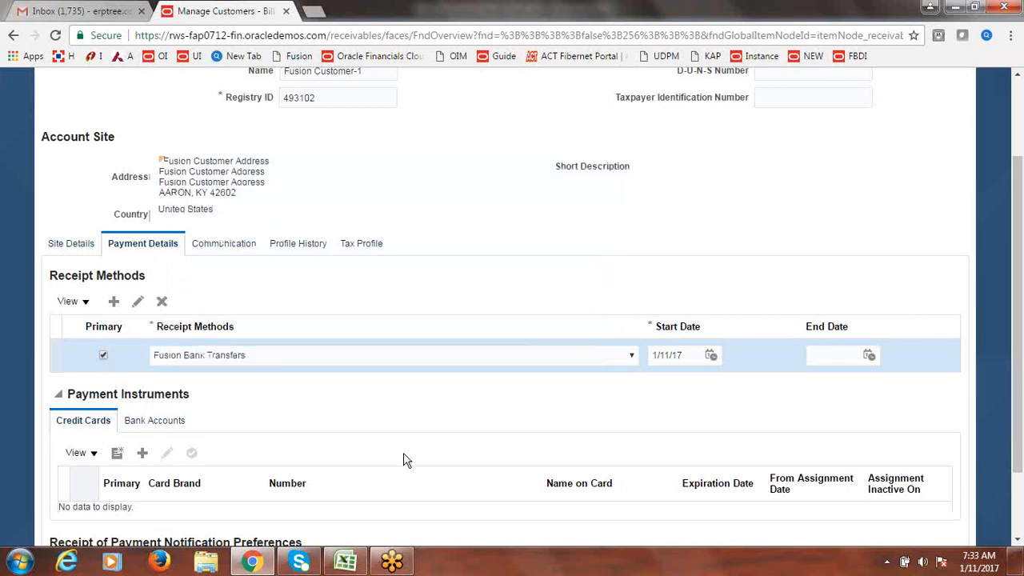
{"action": "left_click_drag", "start_coordinate": [1017, 305], "coordinate": [1018, 367]}
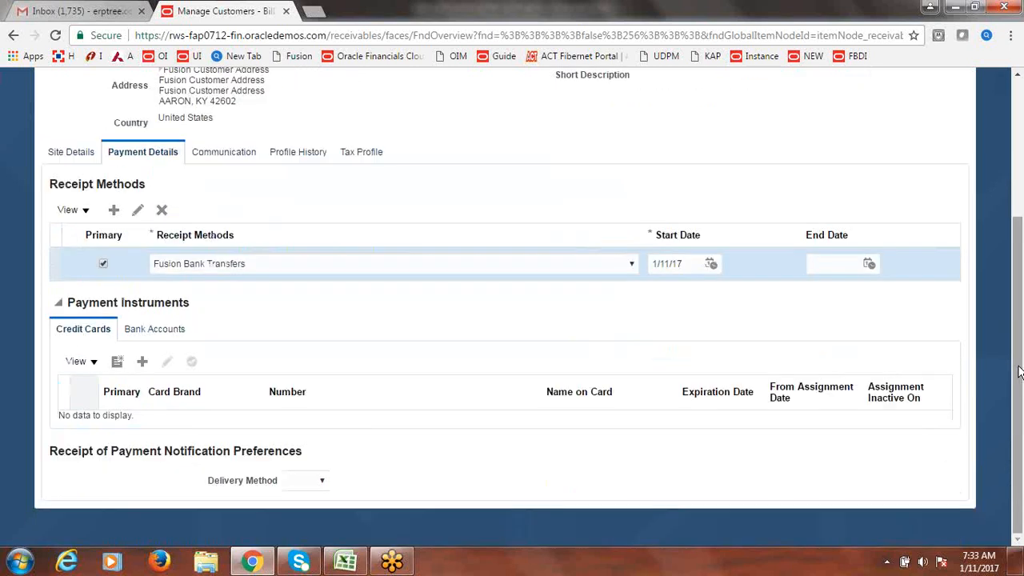
{"action": "left_click", "coordinate": [160, 335]}
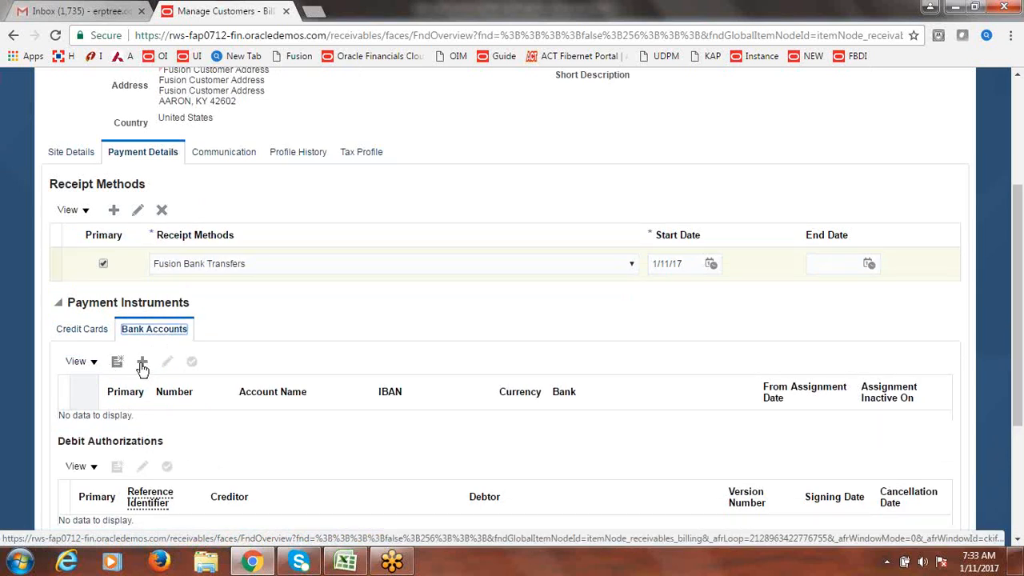
- Add the customer bank account to the site with local instrument Accounts receivable check and purpose Other
{"action": "left_click", "coordinate": [143, 367]}
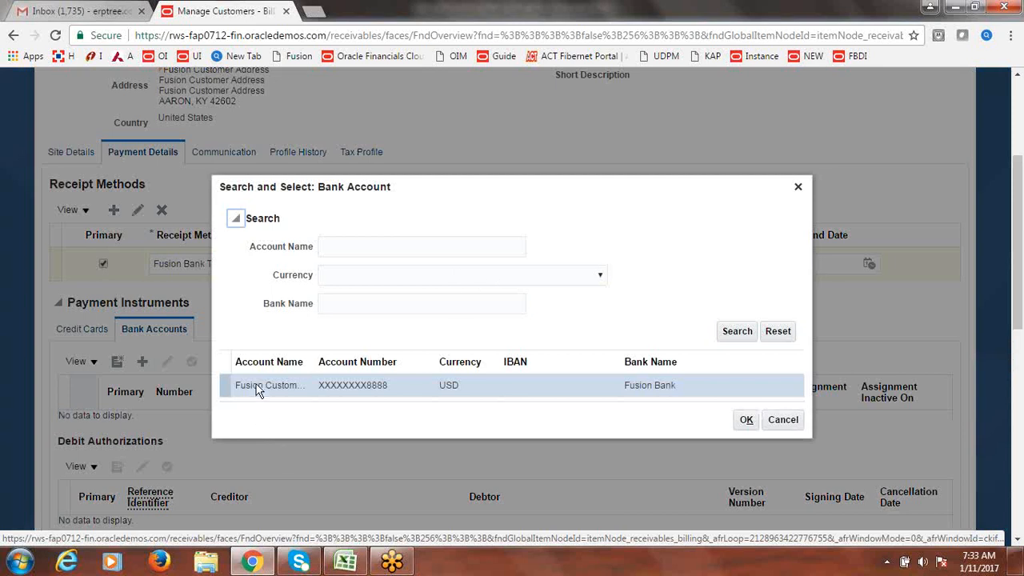
{"action": "left_click", "coordinate": [744, 422]}
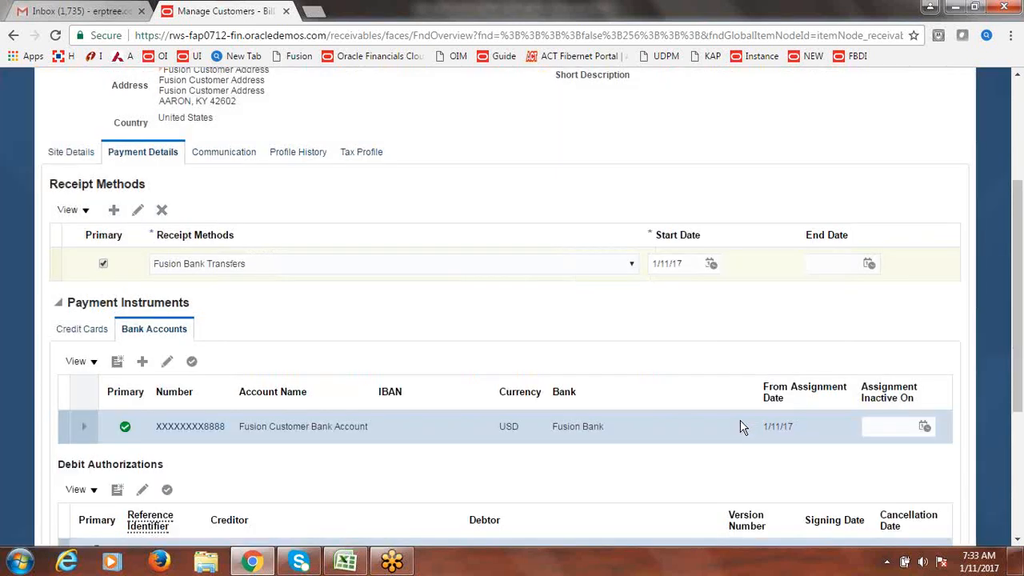
{"action": "left_click_drag", "start_coordinate": [1021, 264], "coordinate": [1021, 382]}
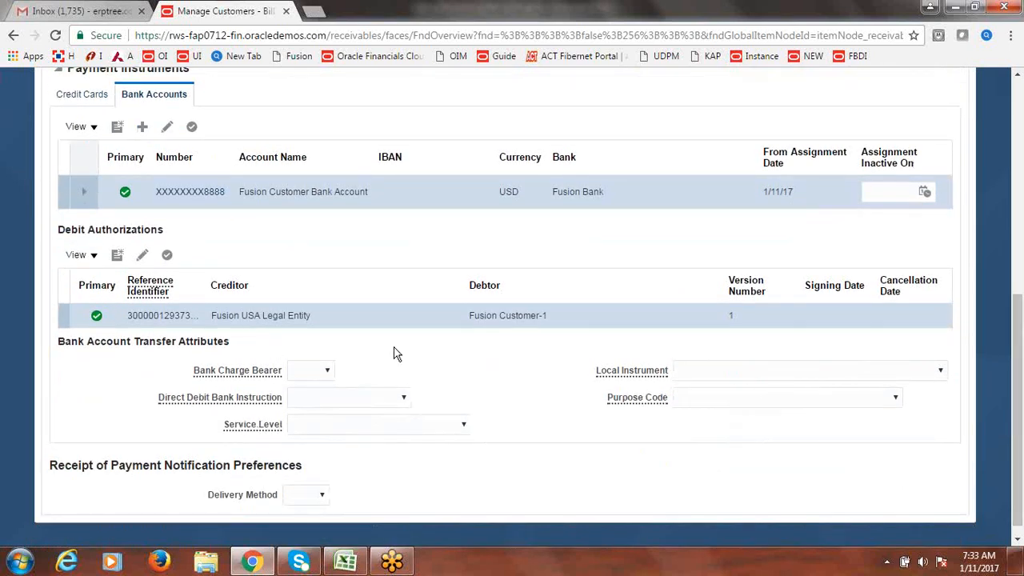
{"action": "left_click", "coordinate": [940, 371]}
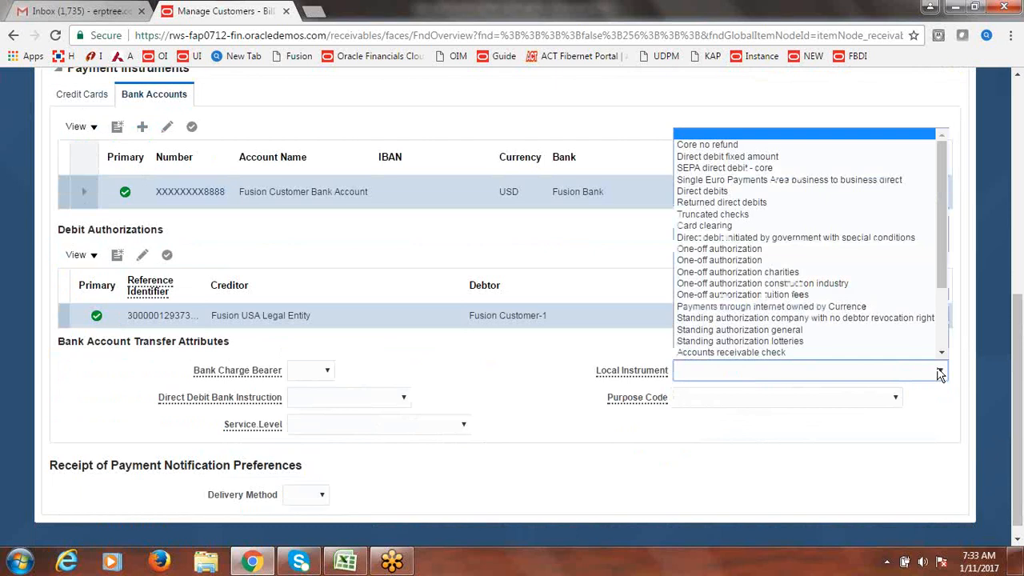
{"action": "scroll", "coordinate": [942, 249], "scroll_direction": "down", "scroll_amount": 2}
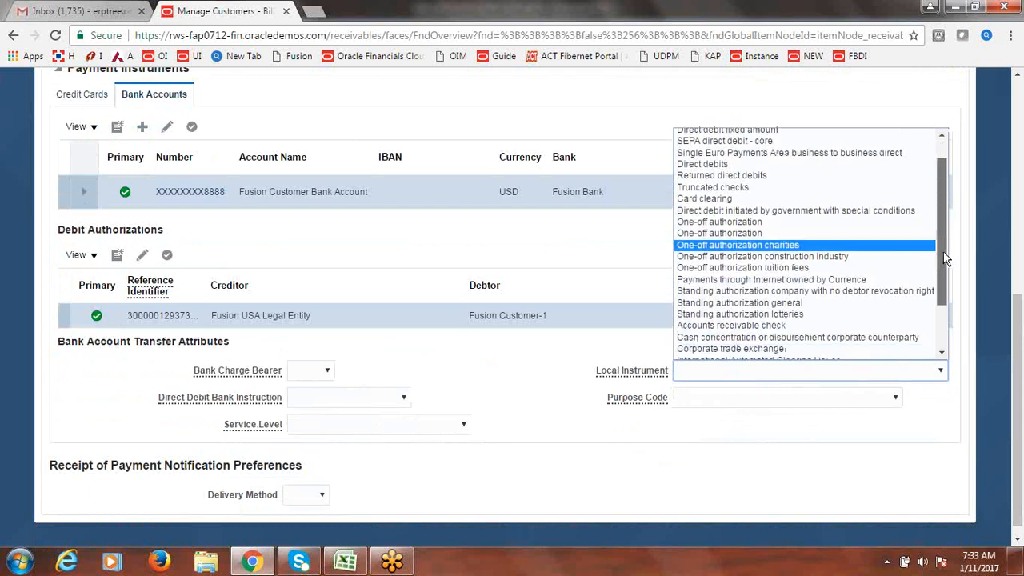
{"action": "left_click", "coordinate": [833, 300]}
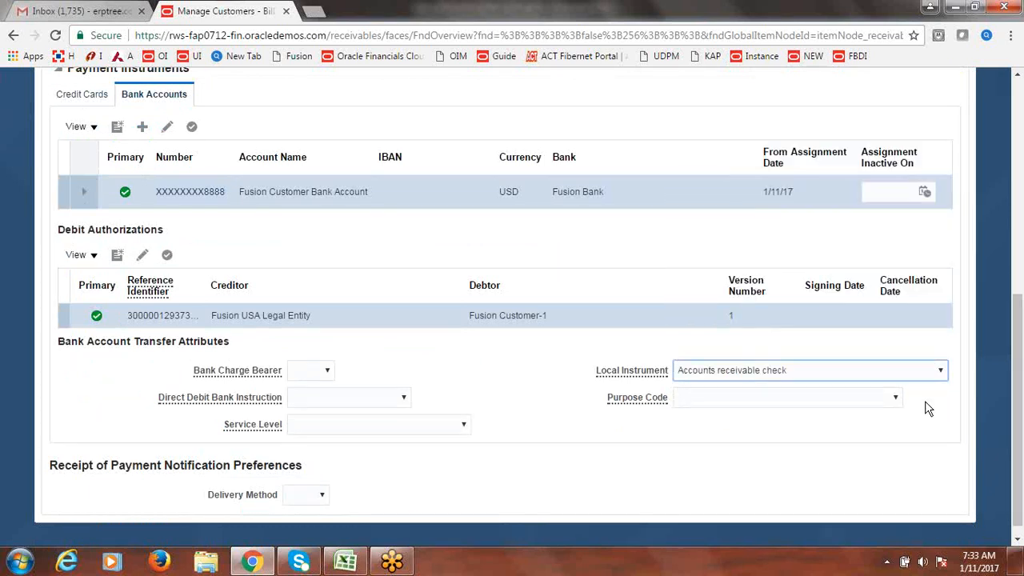
{"action": "left_click", "coordinate": [903, 403]}
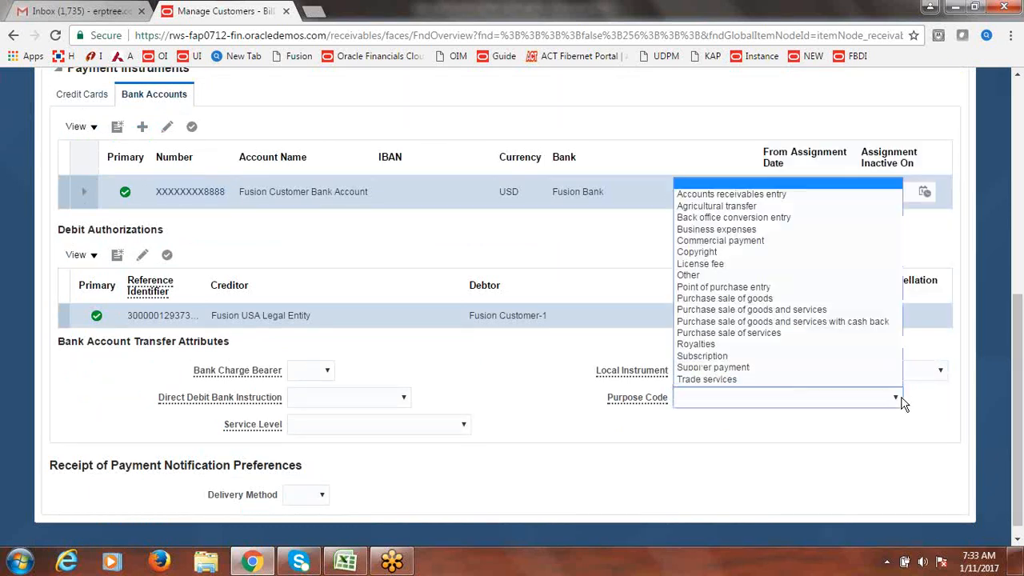
{"action": "left_click", "coordinate": [749, 276]}
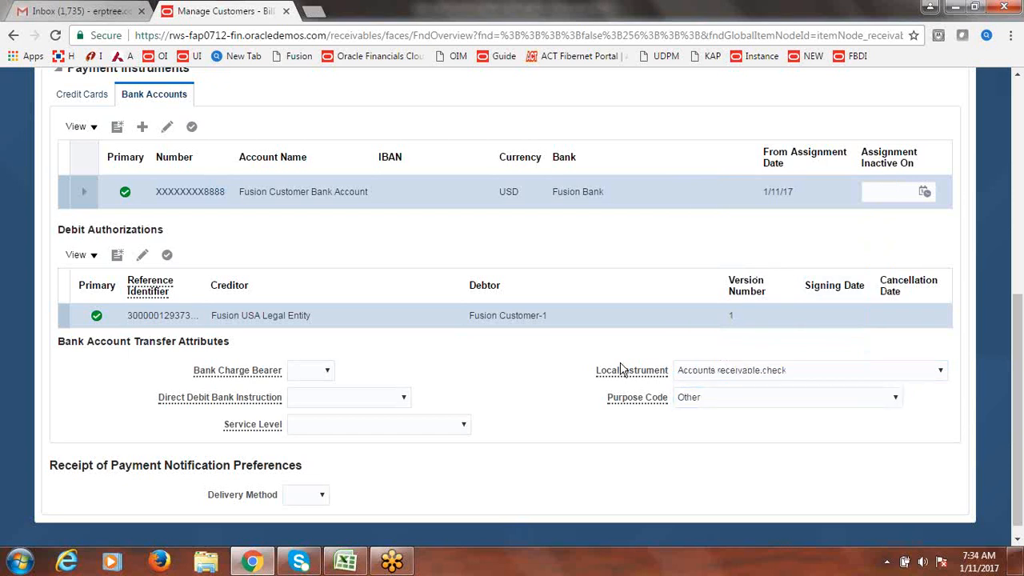
- Save the site's payment details, finish with the customer, and switch to the Excel notes
{"action": "left_click_drag", "start_coordinate": [1018, 370], "coordinate": [907, 112]}
{"action": "left_click", "coordinate": [894, 121]}
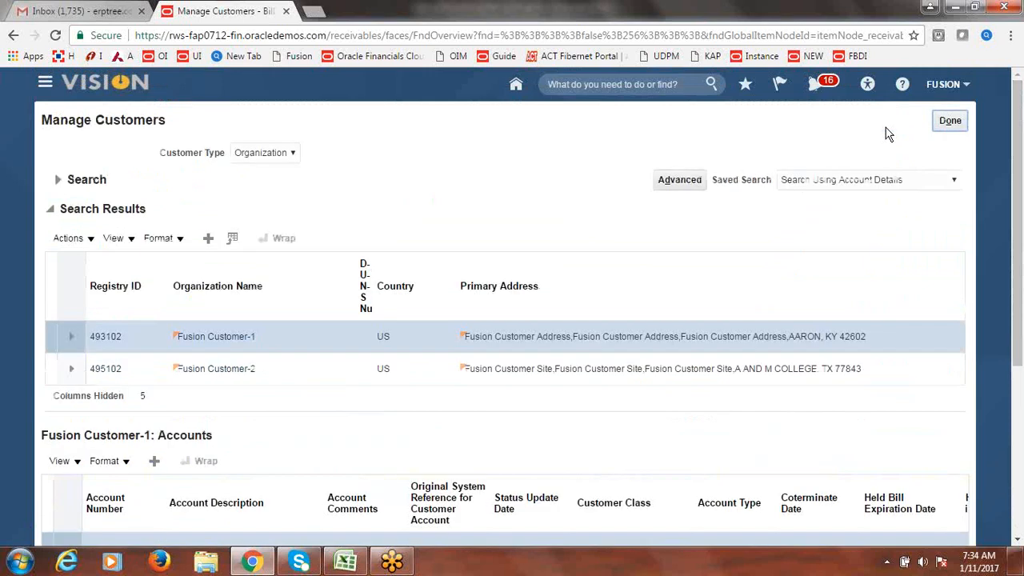
{"action": "left_click", "coordinate": [950, 121]}
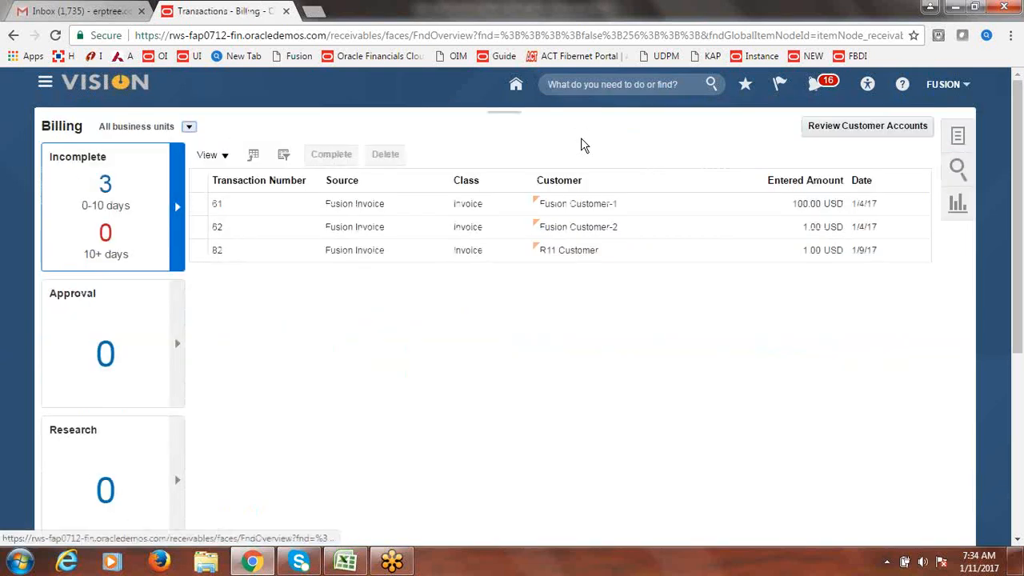
{"action": "left_click", "coordinate": [345, 562]}
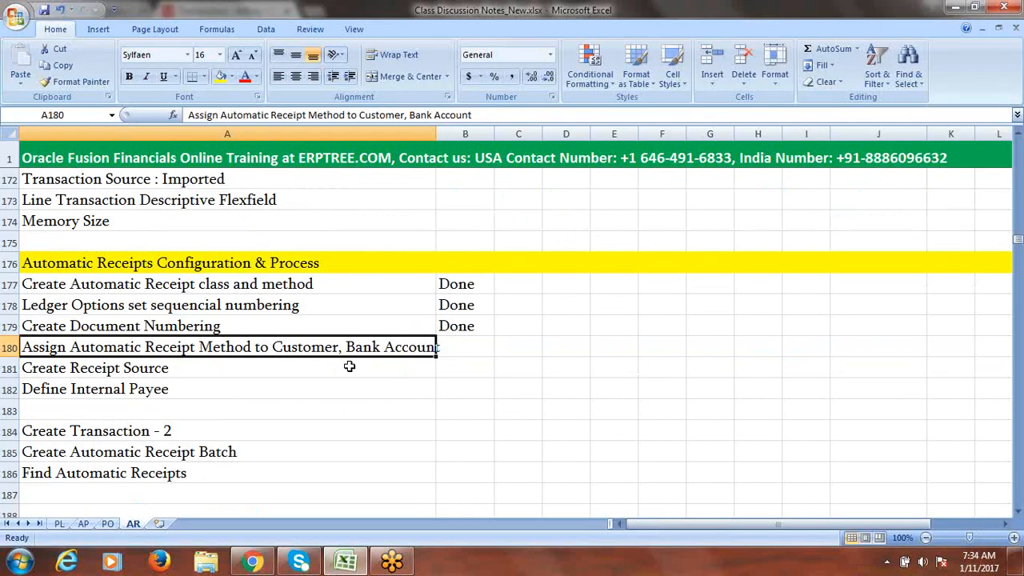
- Mark the receipt-method assignment topic as Done in B180
{"action": "key", "text": "Tab"}
{"action": "type", "text": "Done"}
{"action": "key", "text": "Tab"}
{"action": "left_click", "coordinate": [223, 362]}
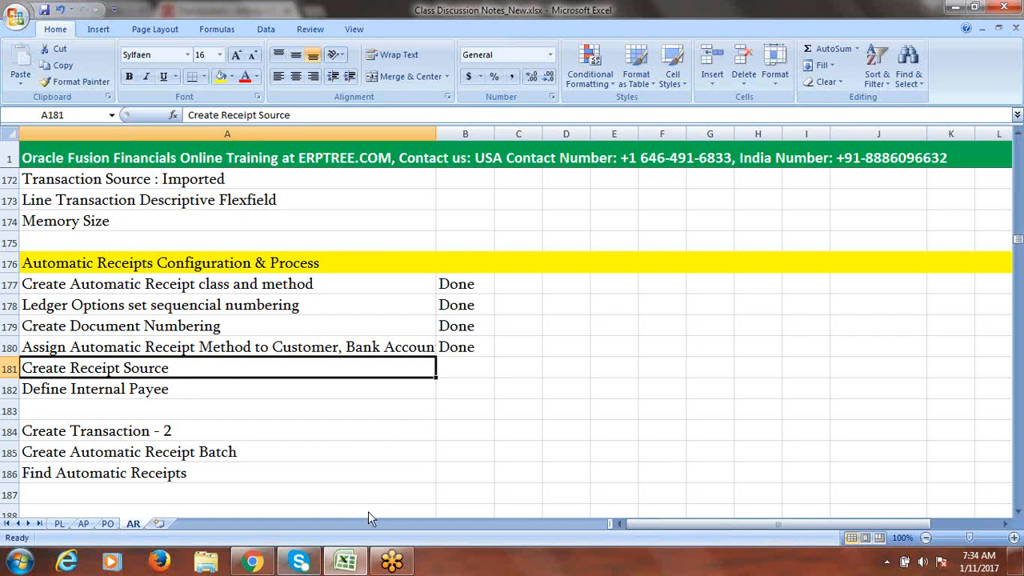
- Return to Oracle Billing and go to Setup and Maintenance
{"action": "mouse_move", "coordinate": [258, 568]}
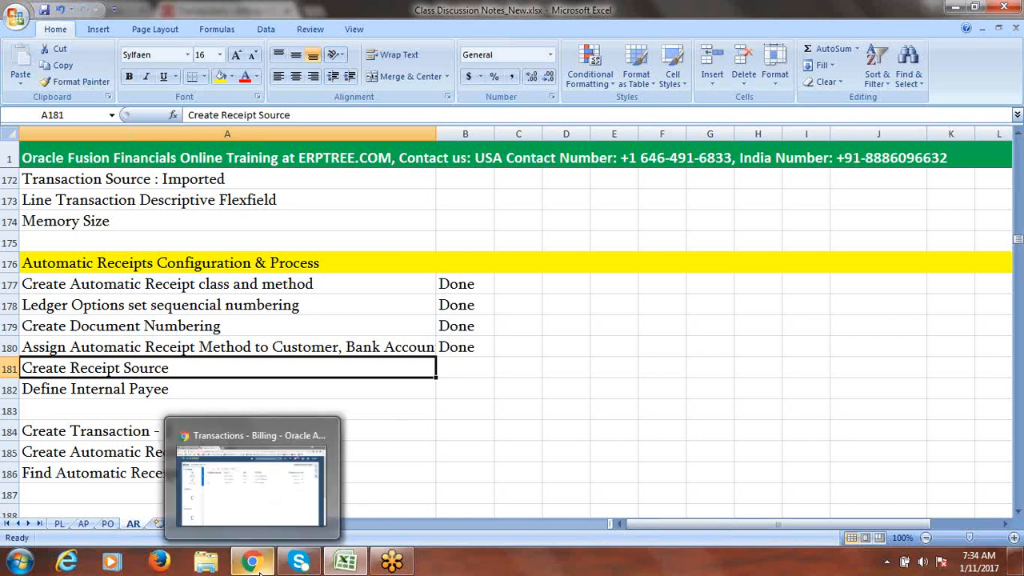
{"action": "left_click", "coordinate": [267, 516]}
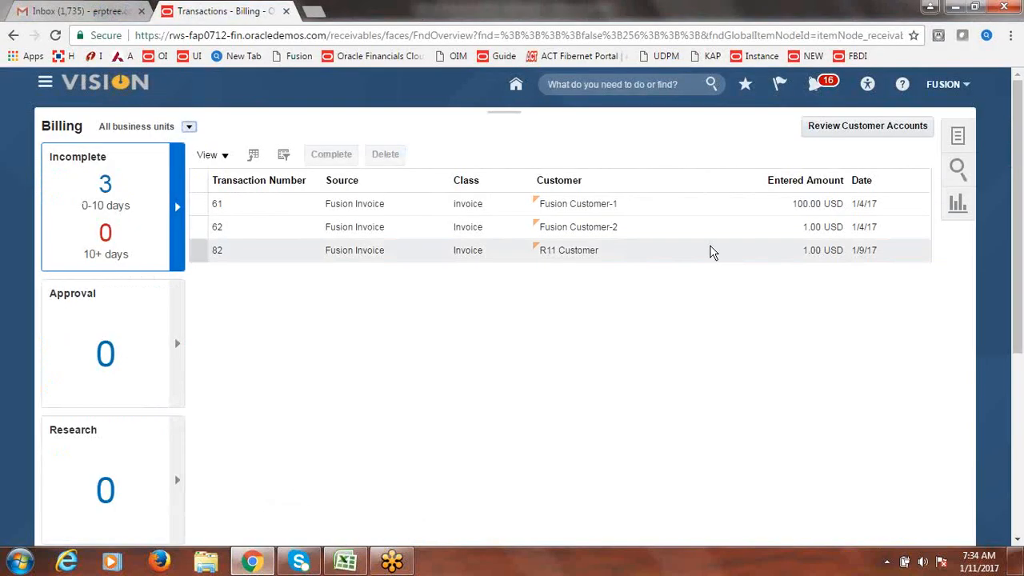
{"action": "left_click", "coordinate": [946, 85]}
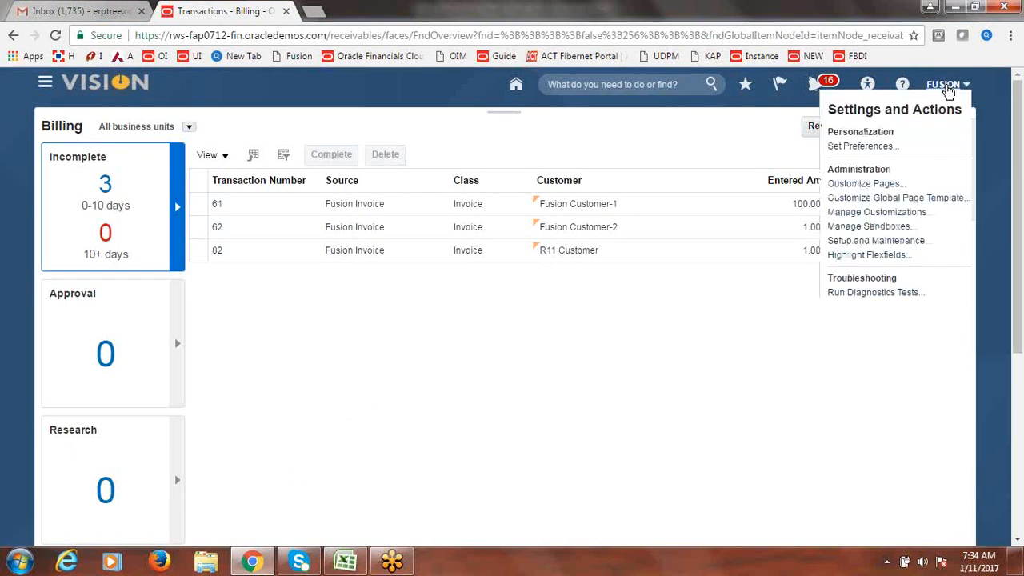
{"action": "left_click", "coordinate": [850, 241]}
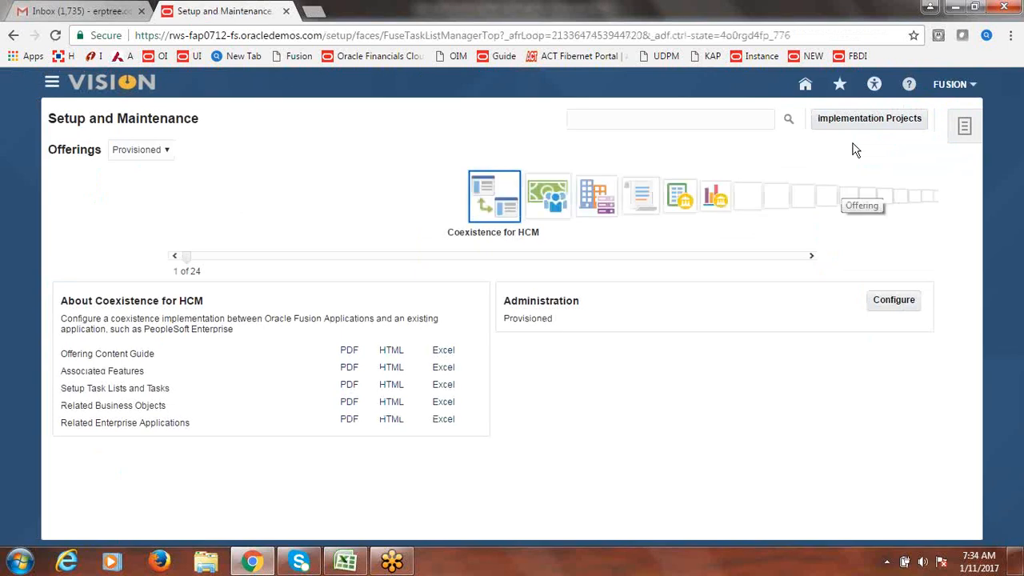
- In Fusion Implementation Project, search tasks for 'Receipt Source' and launch Manage Receipt Sources
{"action": "left_click", "coordinate": [865, 124]}
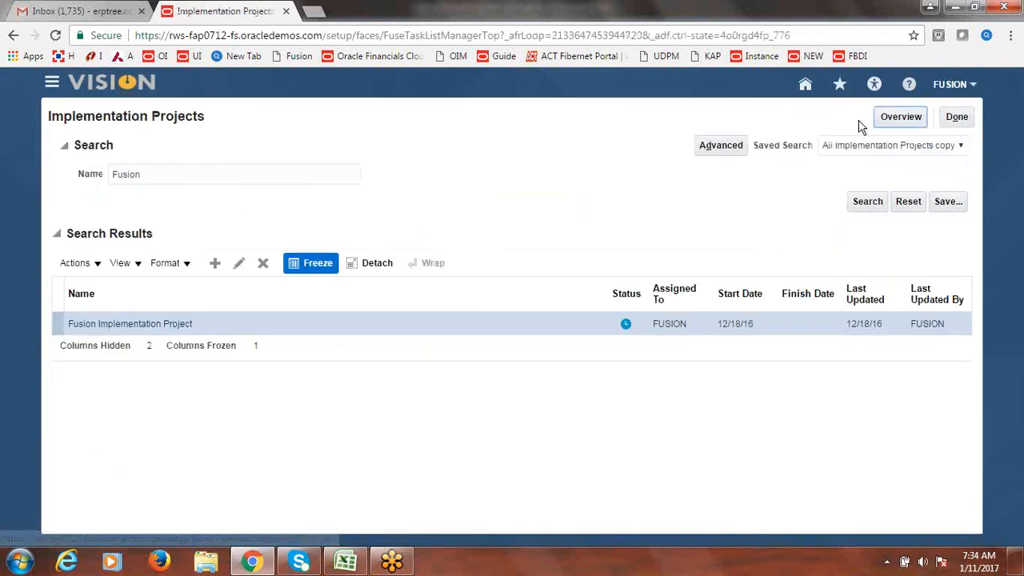
{"action": "left_click", "coordinate": [132, 326]}
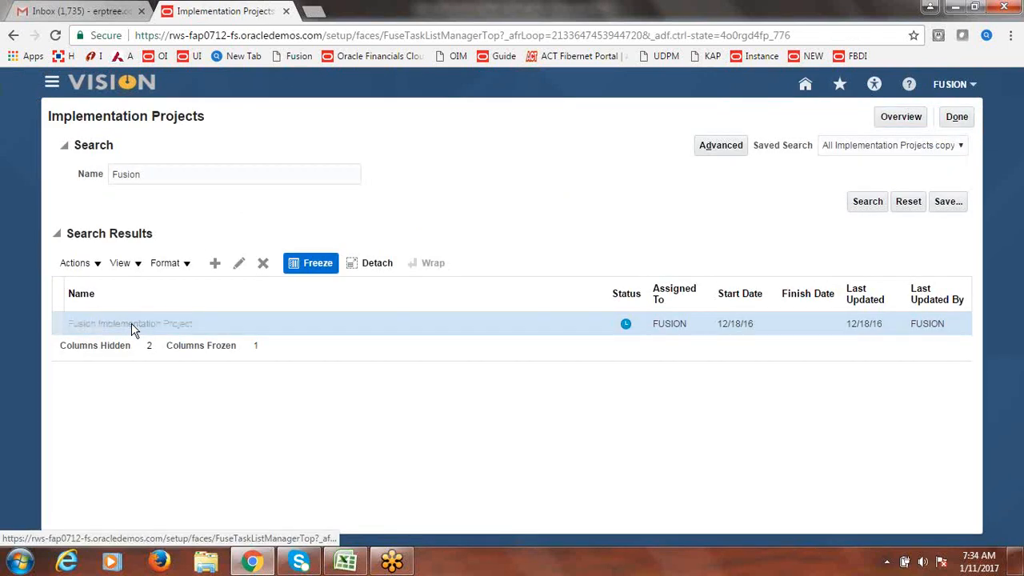
{"action": "left_click", "coordinate": [167, 292]}
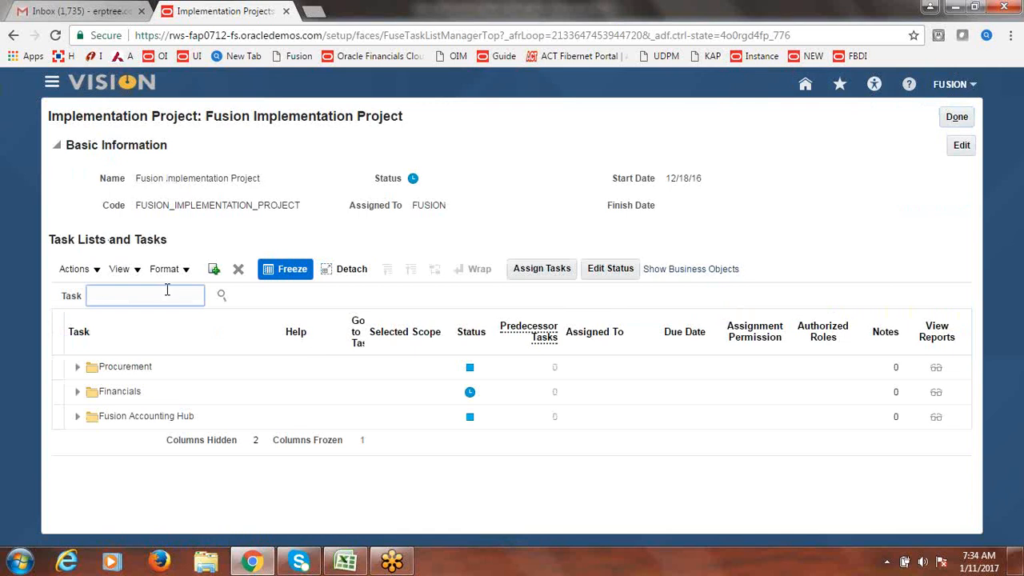
{"action": "type", "text": "Receipt Source"}
{"action": "key", "text": "Return"}
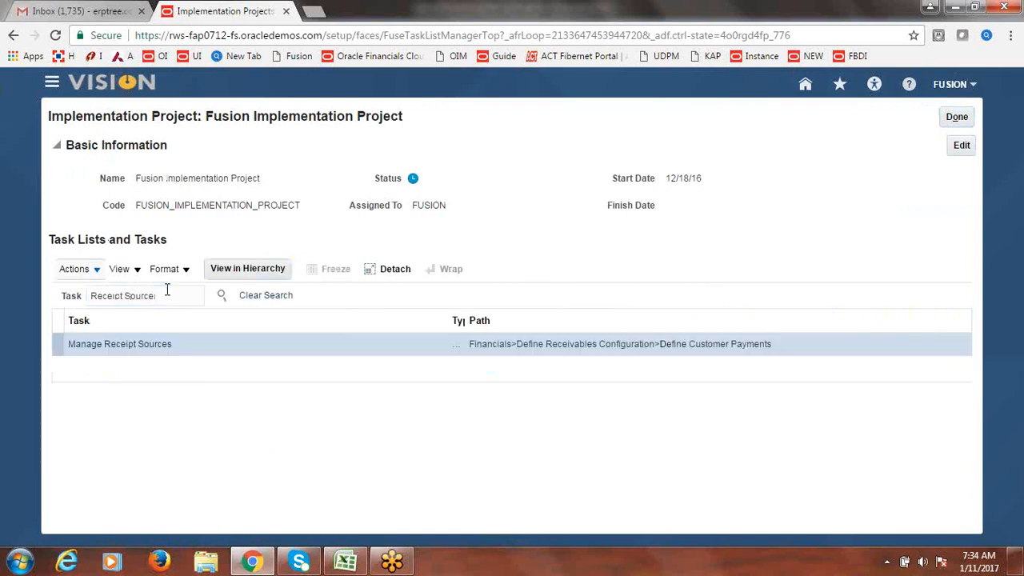
{"action": "left_click", "coordinate": [140, 344]}
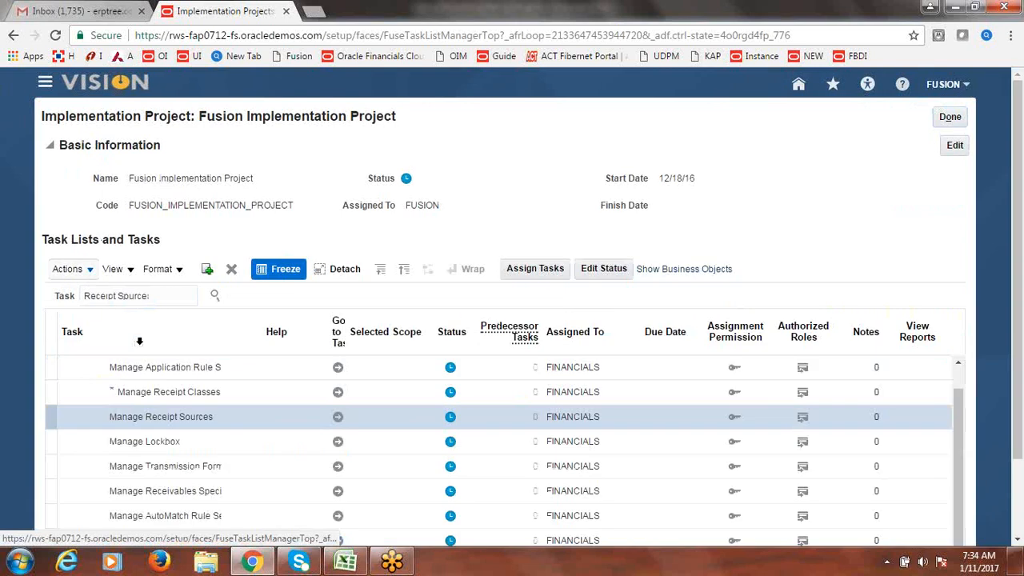
{"action": "left_click", "coordinate": [337, 421]}
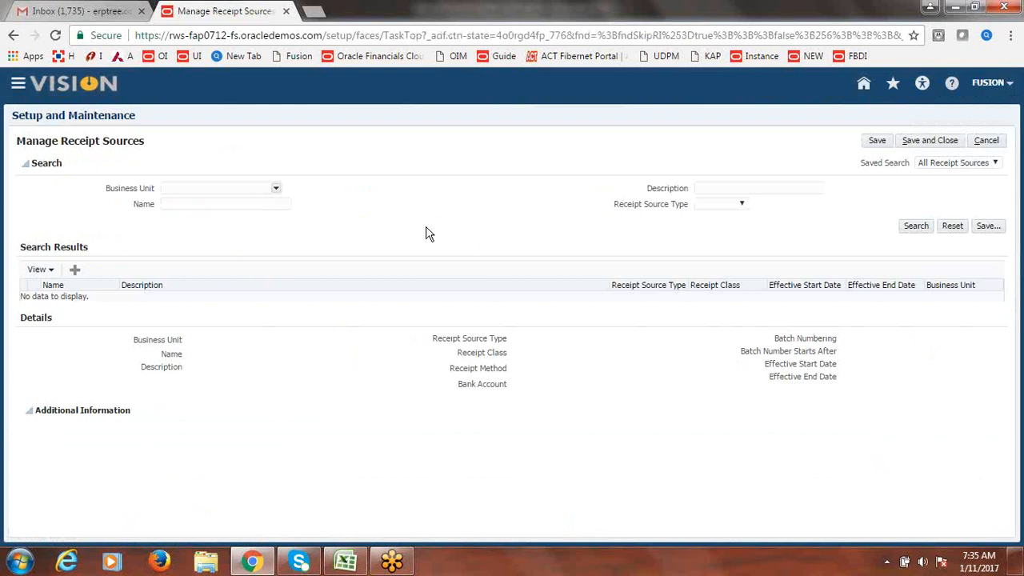
- Start a new receipt source for Fusion US Business Unit
{"action": "left_click", "coordinate": [75, 271]}
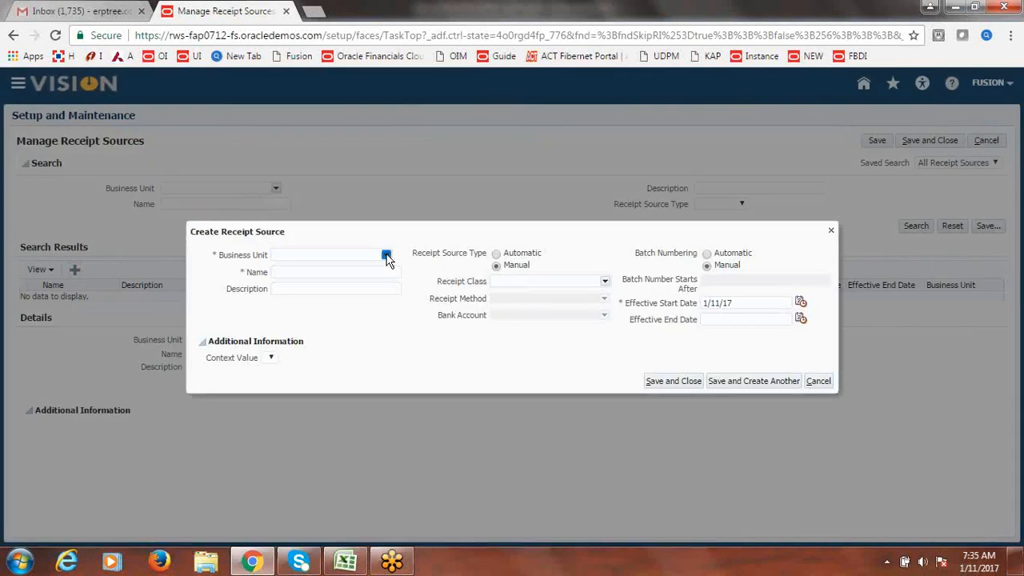
{"action": "left_click", "coordinate": [387, 256]}
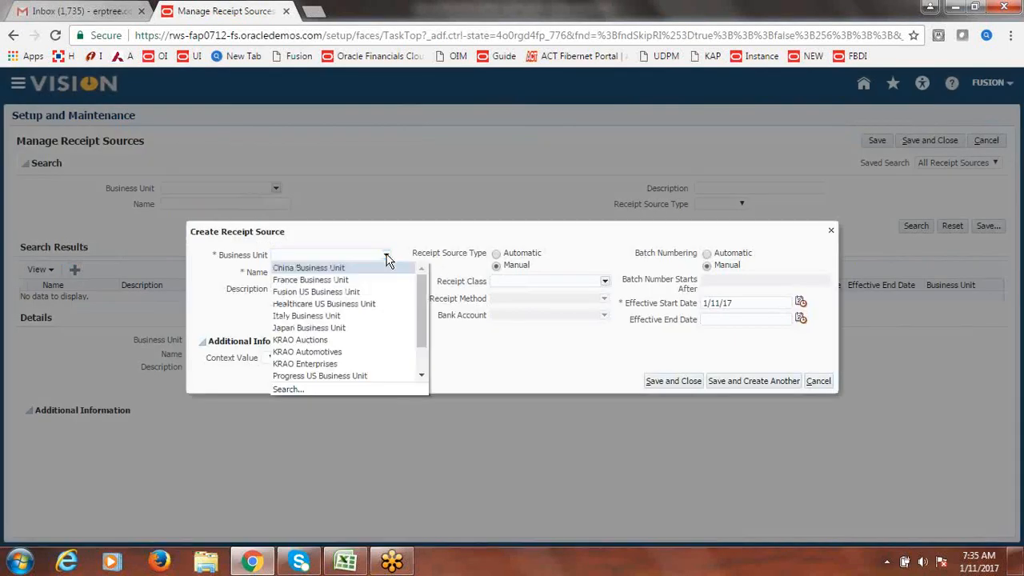
{"action": "left_click", "coordinate": [368, 291]}
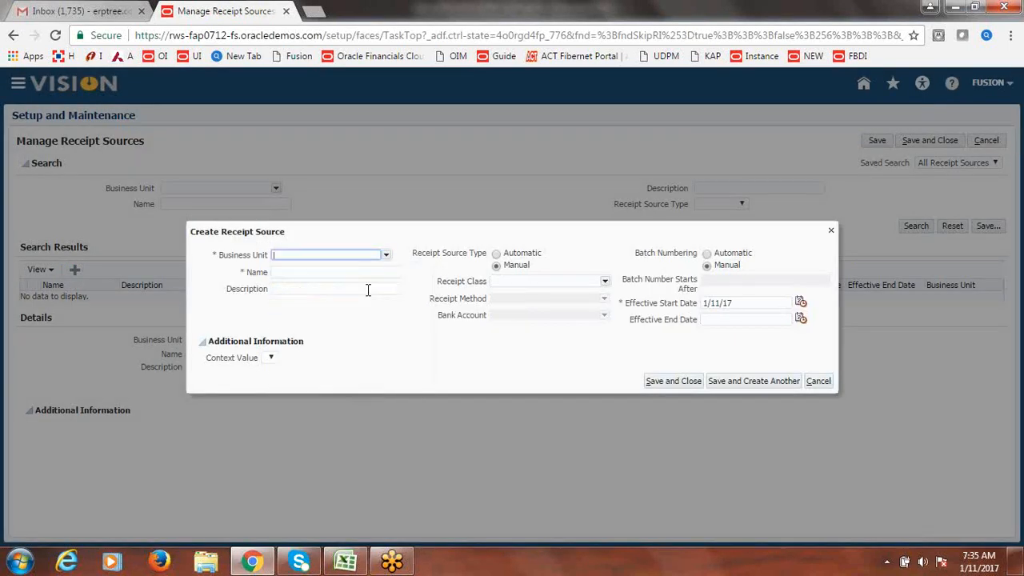
- Name and describe the receipt source Fusion Automatic and set its type to Automatic
{"action": "left_click", "coordinate": [335, 273]}
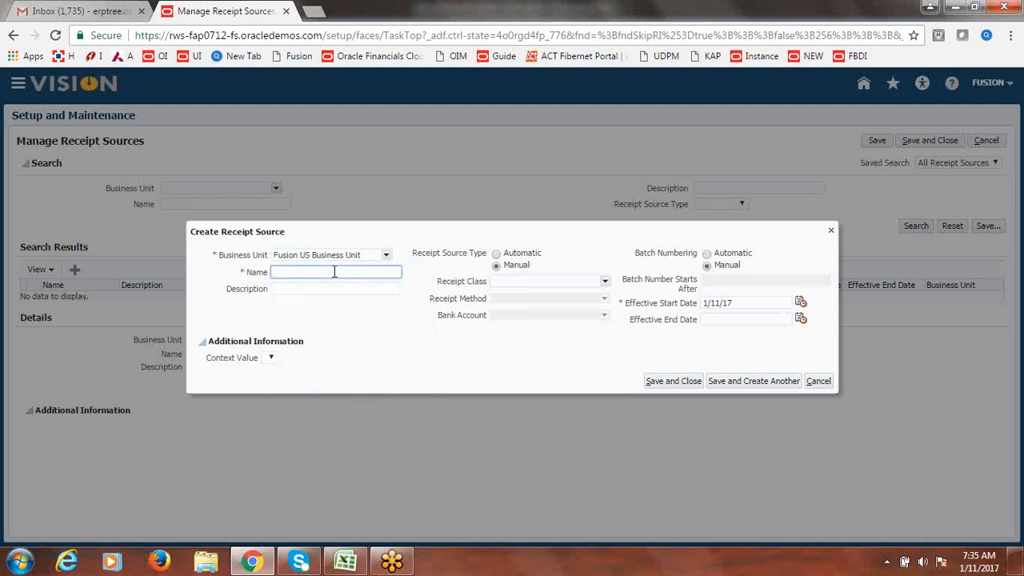
{"action": "type", "text": "Fusion Automatic Source"}
{"action": "left_click_drag", "start_coordinate": [378, 274], "coordinate": [207, 295]}
{"action": "key", "text": "ctrl+c"}
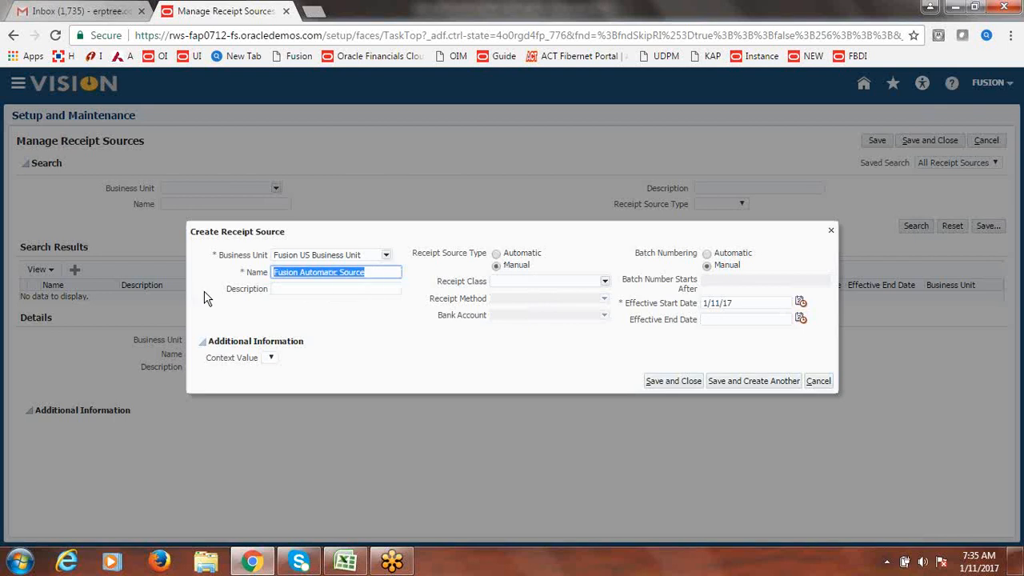
{"action": "left_click", "coordinate": [285, 300]}
{"action": "key", "text": "ctrl+v"}
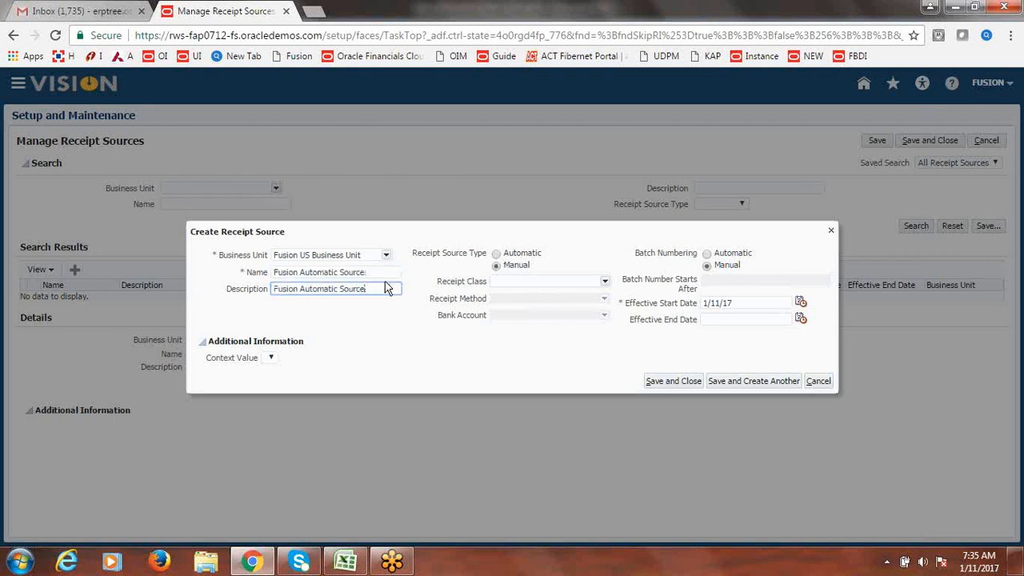
{"action": "key", "text": "BackSpace"}
{"action": "key", "text": "BackSpace"}
{"action": "key", "text": "BackSpace"}
{"action": "left_click", "coordinate": [383, 273]}
{"action": "key", "text": "BackSpace"}
{"action": "key", "text": "BackSpace"}
{"action": "key", "text": "BackSpace"}
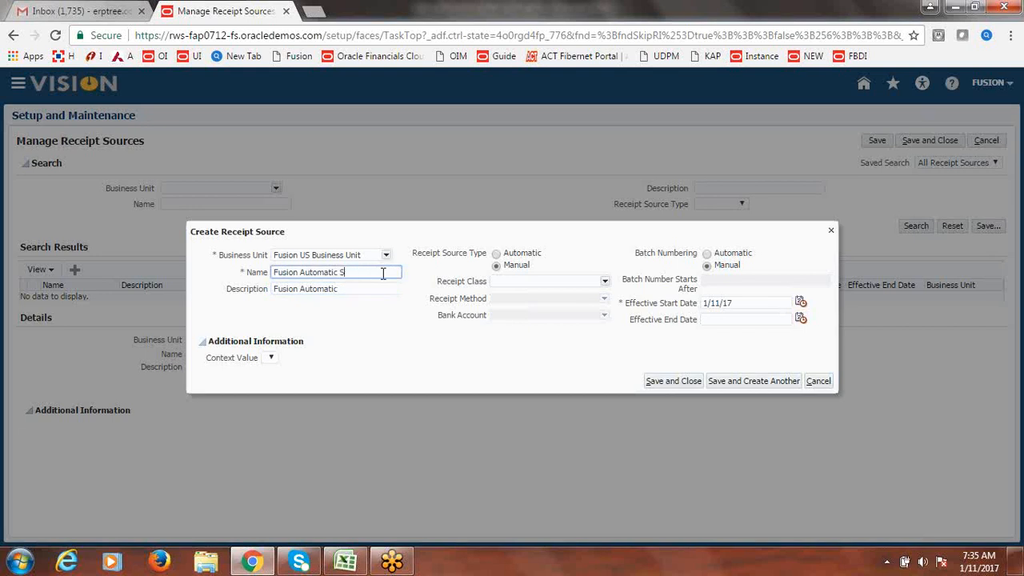
{"action": "left_click", "coordinate": [392, 334]}
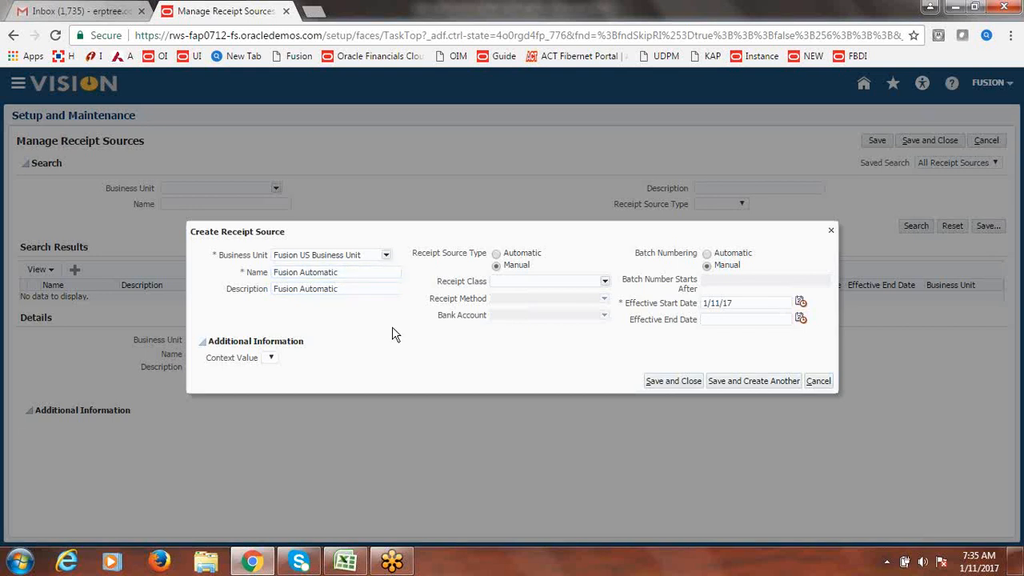
{"action": "left_click", "coordinate": [496, 253]}
{"action": "left_click", "coordinate": [604, 281]}
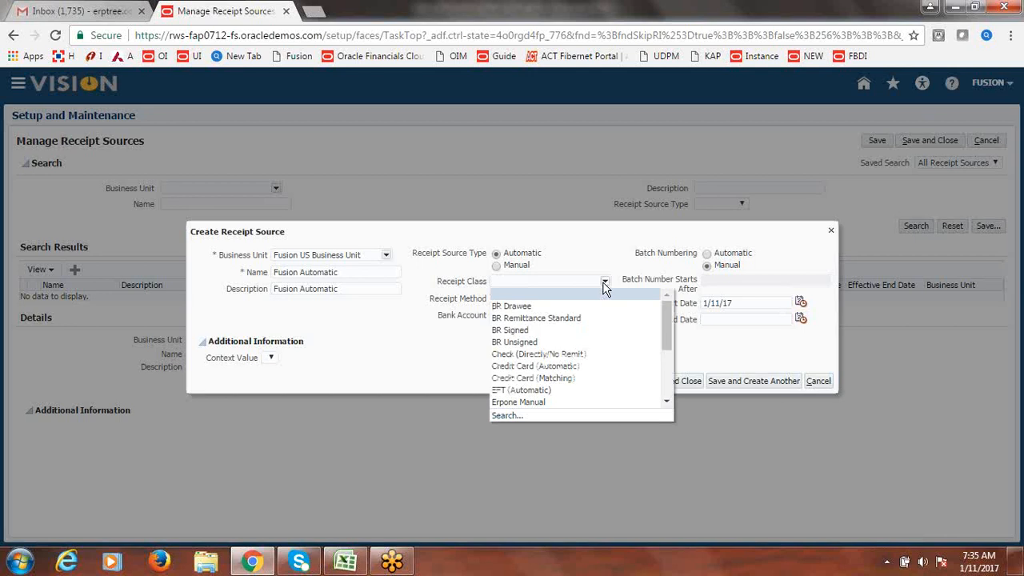
- Set receipt class Fusion Automatic, method Fusion Bank Transfers and bank account Fusion Corporate Account
{"action": "left_click", "coordinate": [514, 414]}
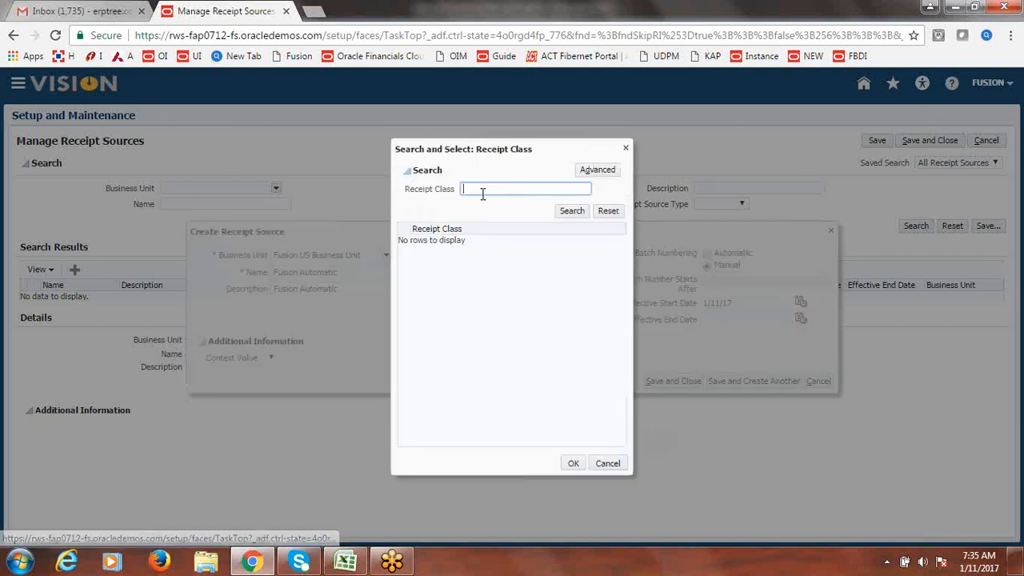
{"action": "type", "text": "Fusion Auto"}
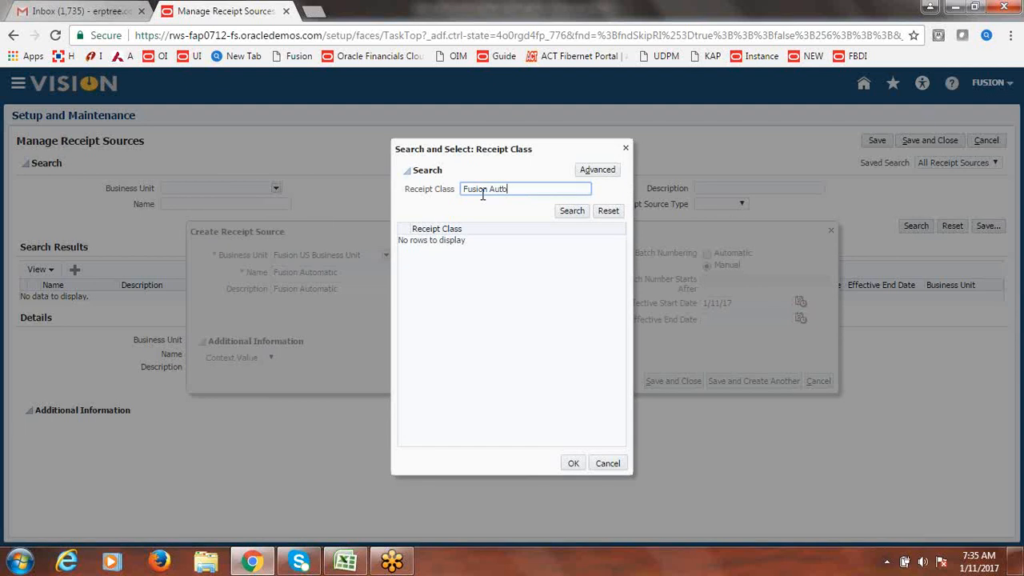
{"action": "left_click", "coordinate": [570, 210]}
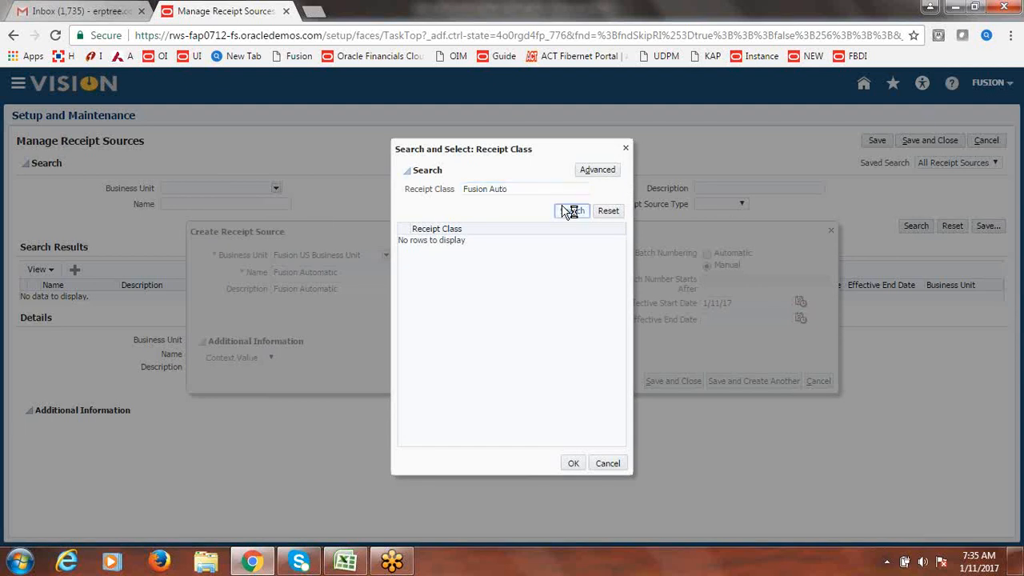
{"action": "left_click", "coordinate": [485, 242]}
{"action": "left_click", "coordinate": [572, 464]}
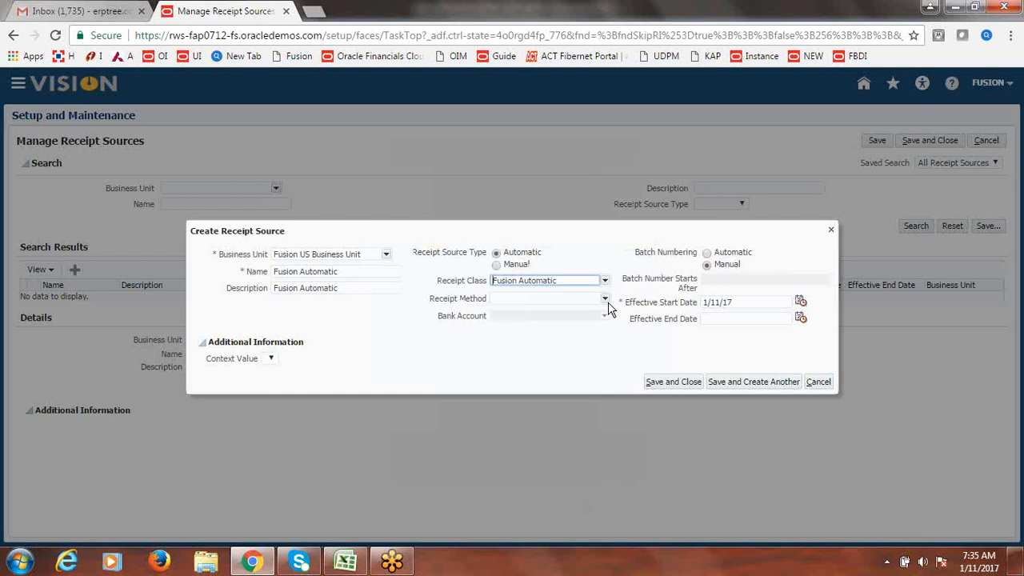
{"action": "left_click", "coordinate": [605, 299]}
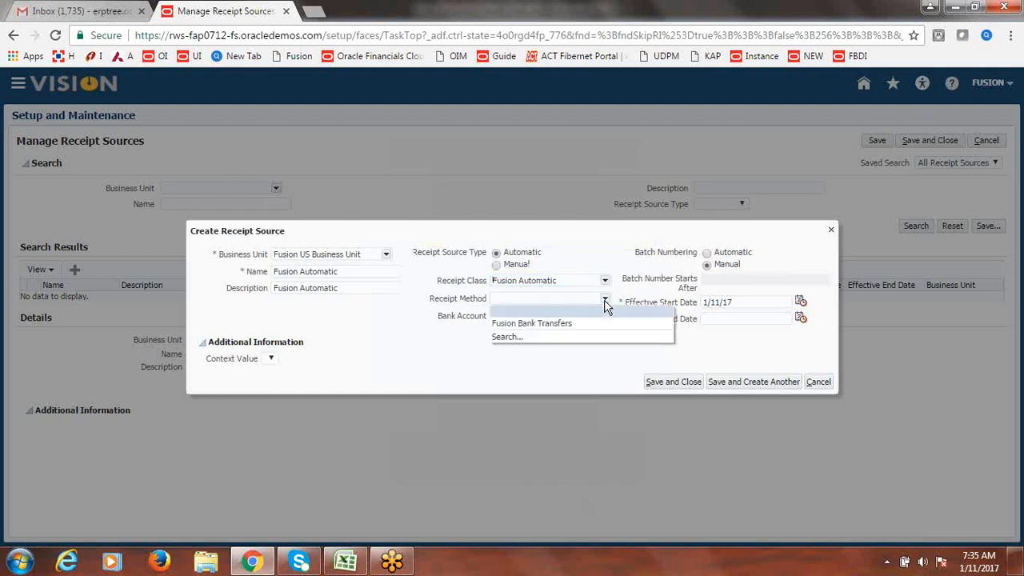
{"action": "left_click", "coordinate": [582, 320]}
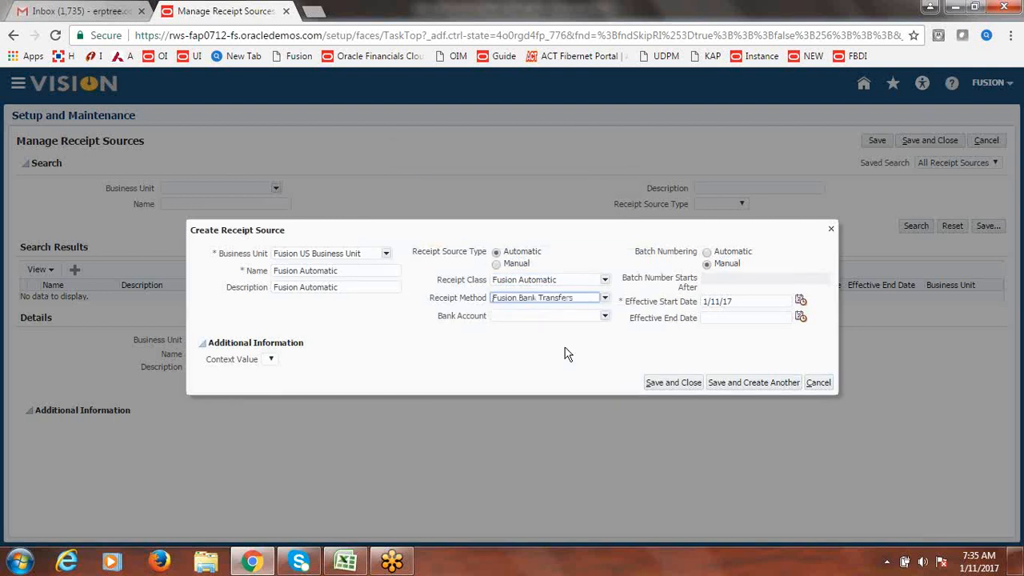
{"action": "left_click", "coordinate": [604, 316]}
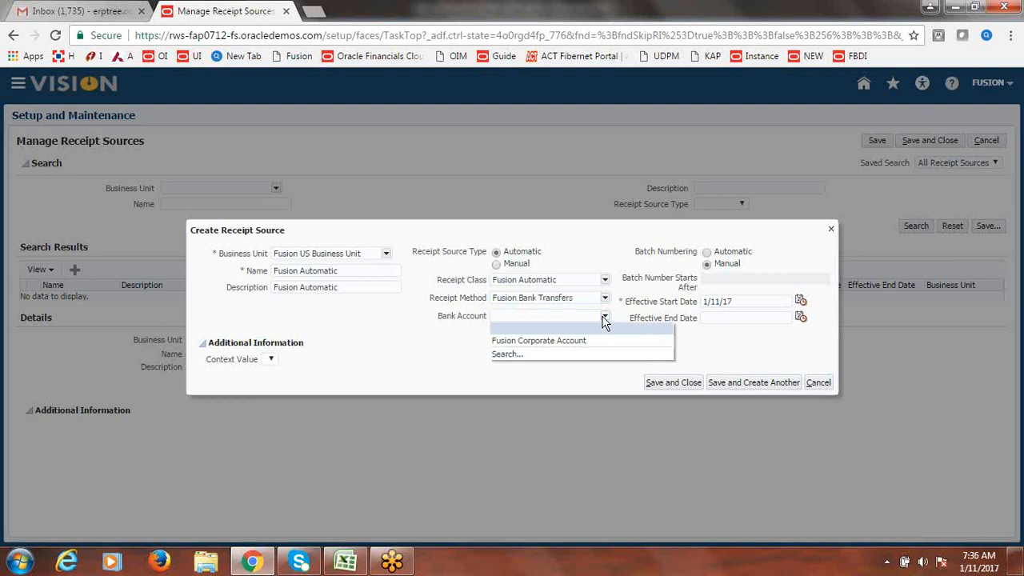
{"action": "left_click", "coordinate": [554, 343]}
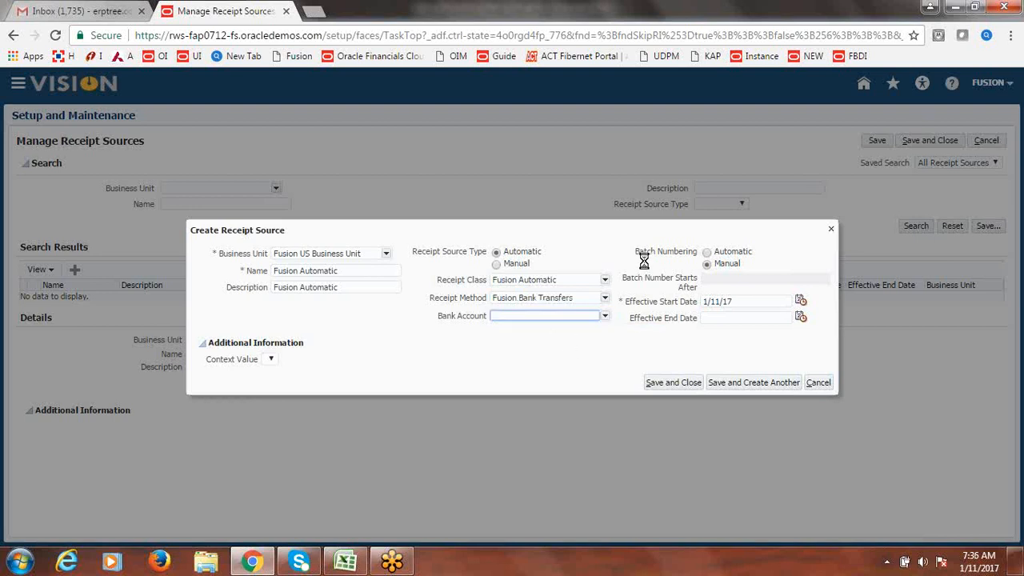
- Use automatic batch numbering starting at 100 and save the receipt source
{"action": "left_click", "coordinate": [706, 253]}
{"action": "left_click", "coordinate": [729, 279]}
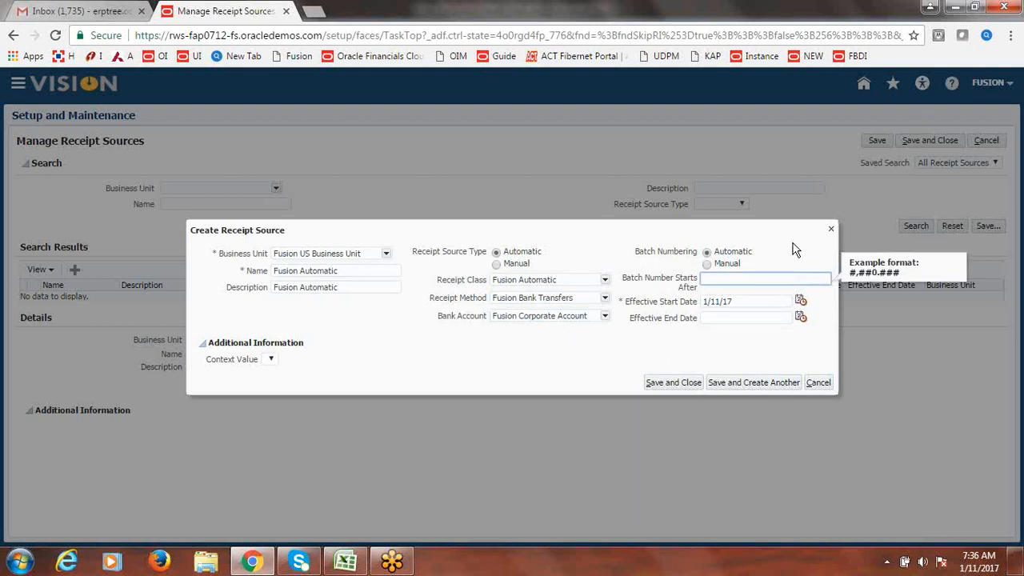
{"action": "type", "text": "100"}
{"action": "left_click", "coordinate": [784, 250]}
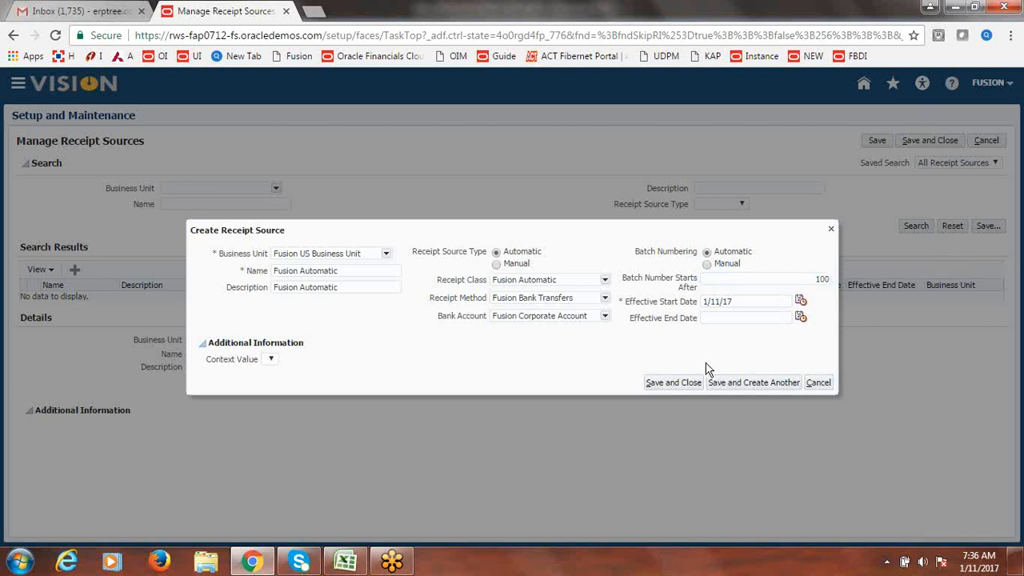
{"action": "left_click", "coordinate": [674, 384]}
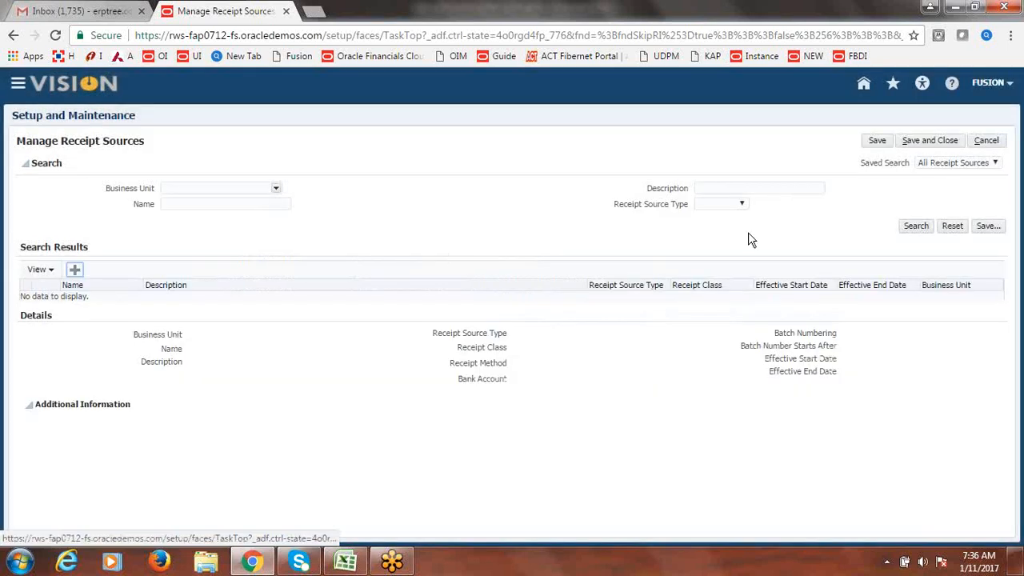
{"action": "left_click", "coordinate": [933, 141]}
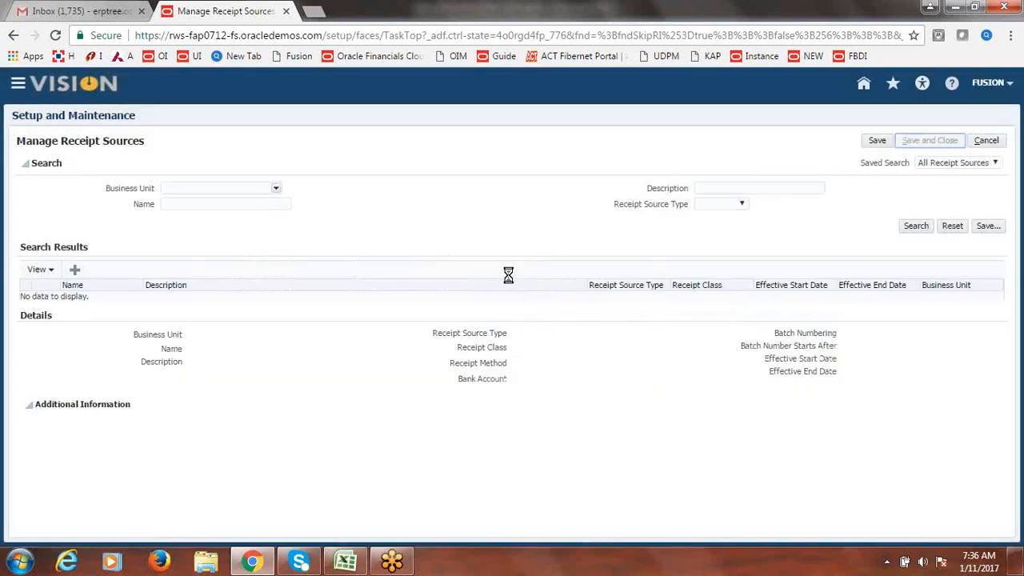
{"action": "left_click", "coordinate": [345, 562]}
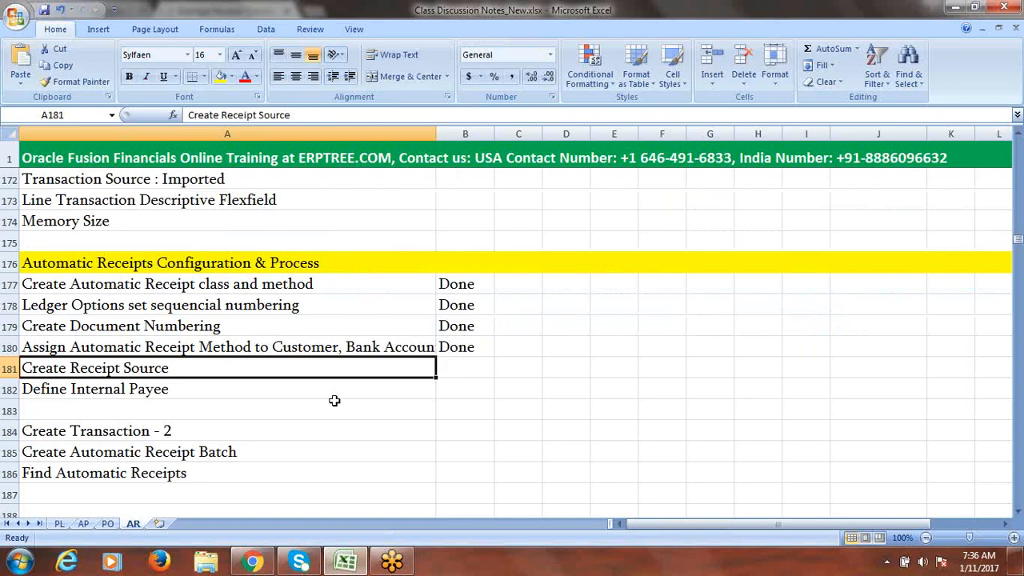
- Mark Create Receipt Source as Done in B181 and return to the Oracle browser window
{"action": "key", "text": "Tab"}
{"action": "type", "text": "Done"}
{"action": "key", "text": "Tab"}
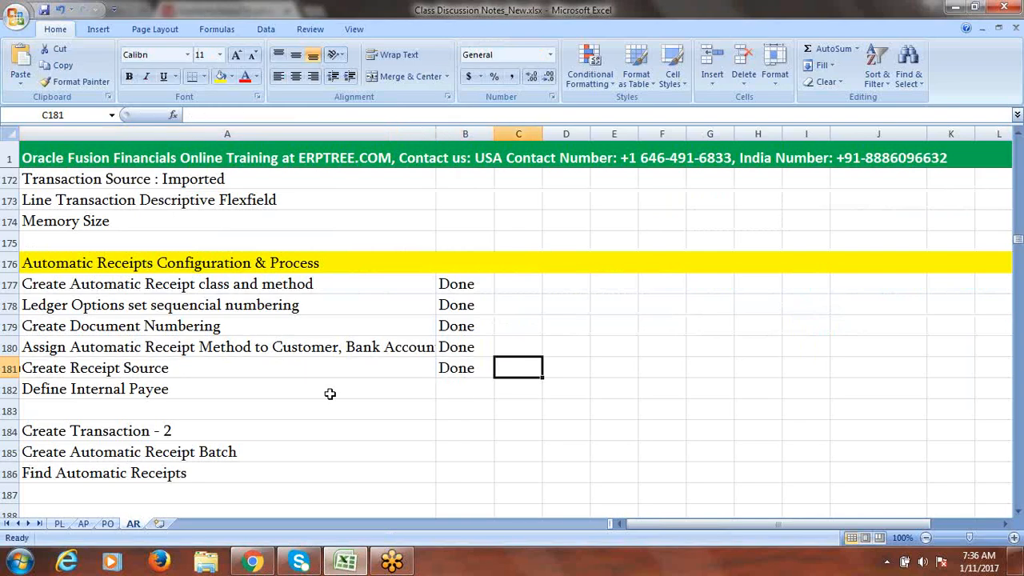
{"action": "left_click", "coordinate": [243, 385]}
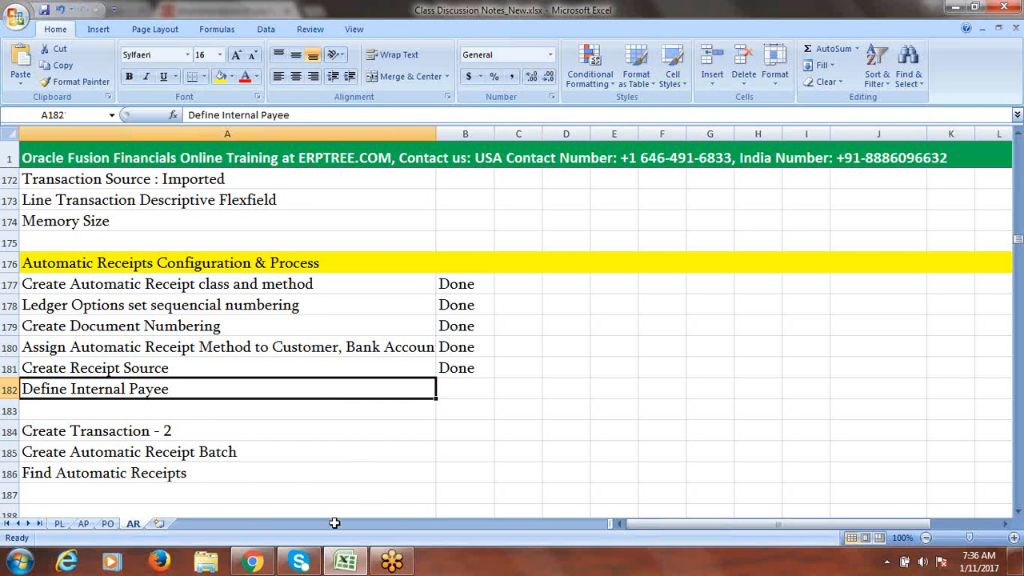
{"action": "left_click", "coordinate": [260, 564]}
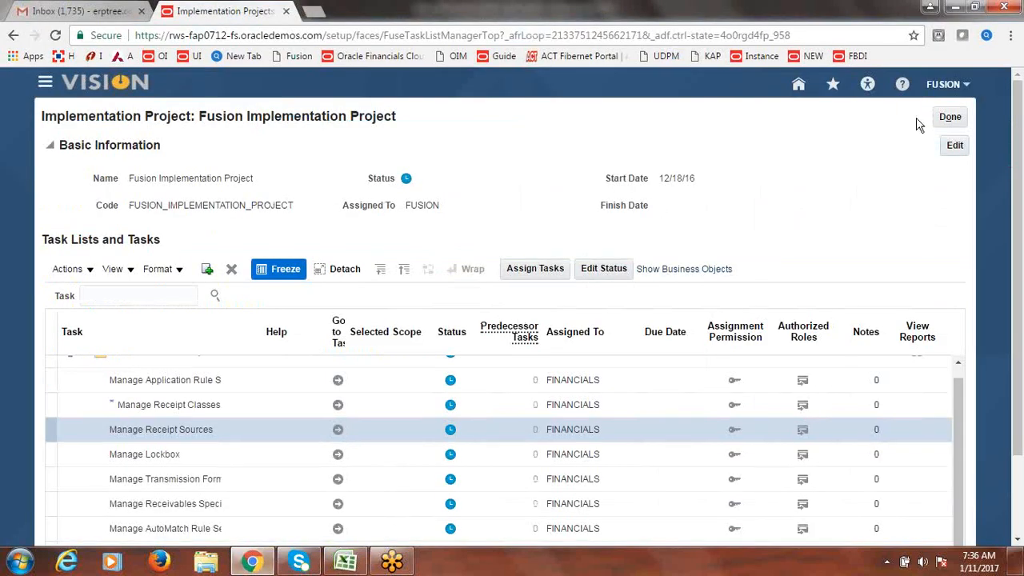
- Search setup tasks for 'Funds' and open Define Funds Capture at the Manage Internal Payees task
{"action": "left_click", "coordinate": [950, 119]}
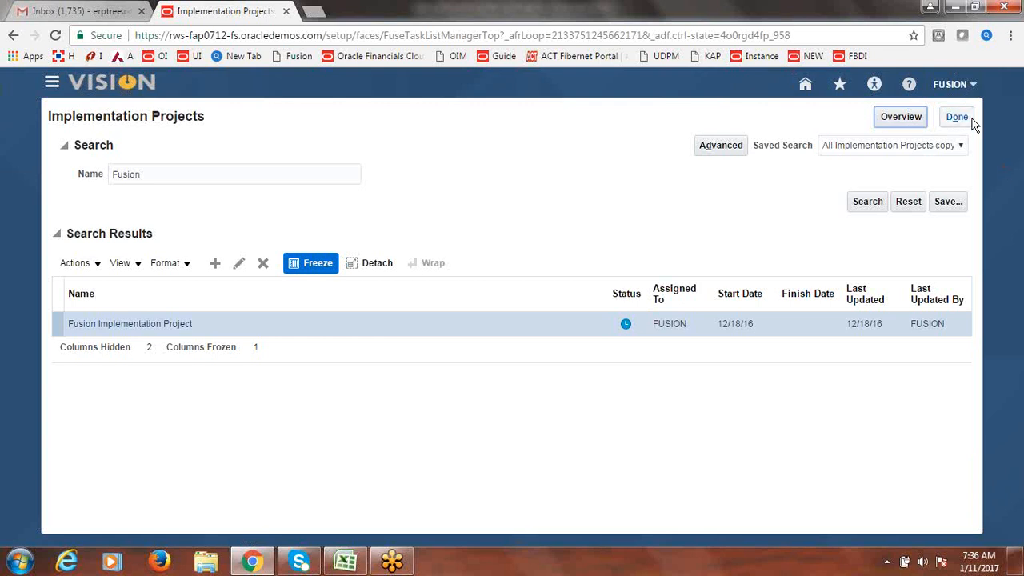
{"action": "left_click", "coordinate": [964, 119]}
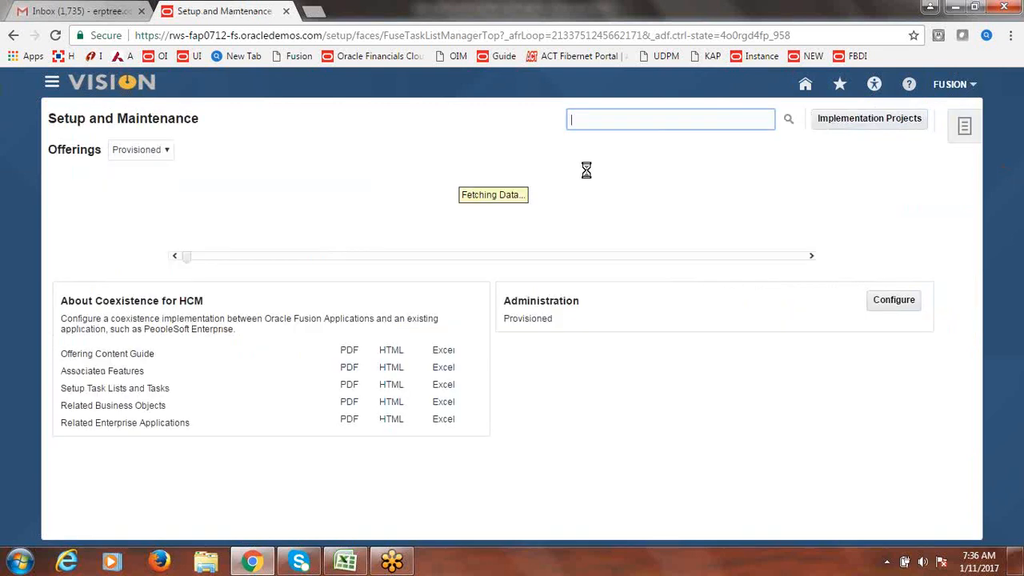
{"action": "left_click", "coordinate": [617, 119]}
{"action": "type", "text": "Fun"}
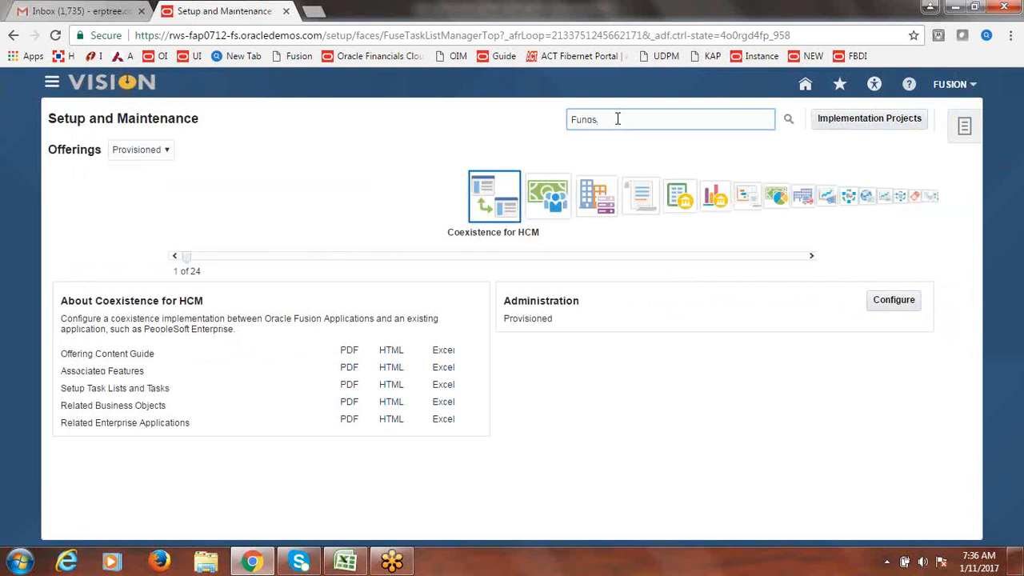
{"action": "type", "text": "ds"}
{"action": "key", "text": "Return"}
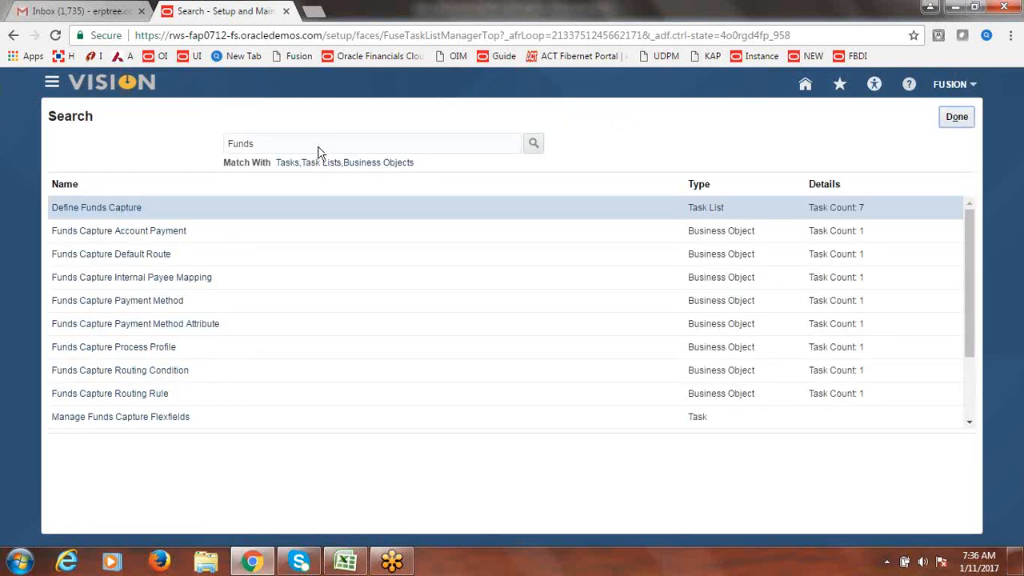
{"action": "left_click", "coordinate": [101, 209]}
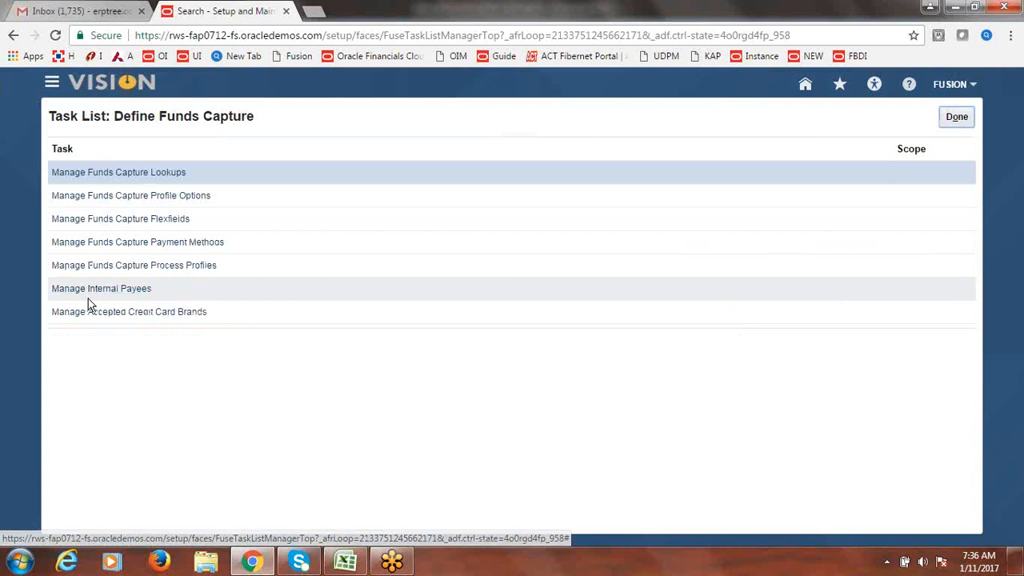
{"action": "left_click", "coordinate": [161, 296]}
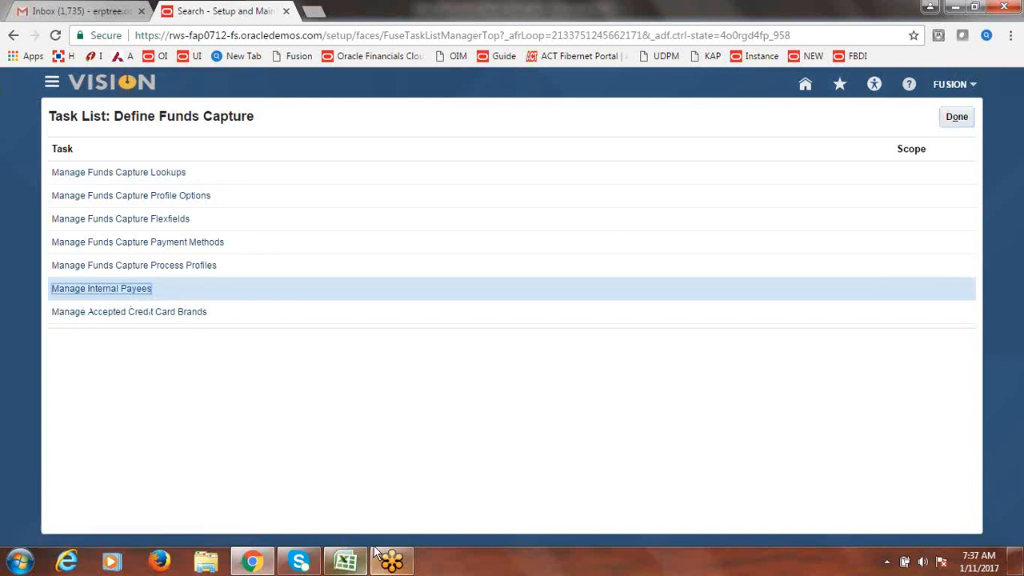
- Rename row 182 of the Excel checklist from 'Define Internal Payee' to 'Internal Payees'
{"action": "left_click", "coordinate": [346, 562]}
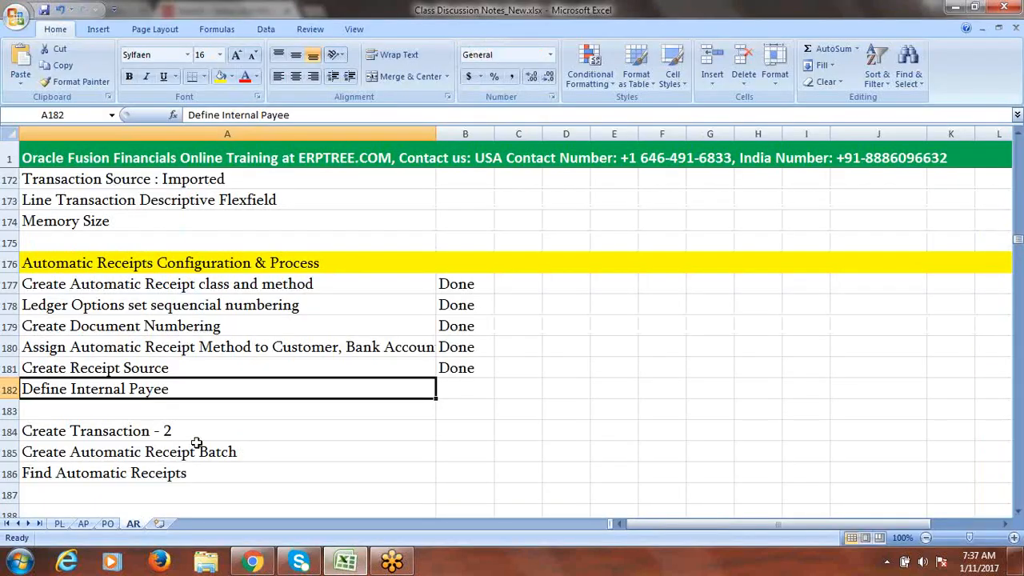
{"action": "double_click", "coordinate": [174, 389]}
{"action": "type", "text": "s"}
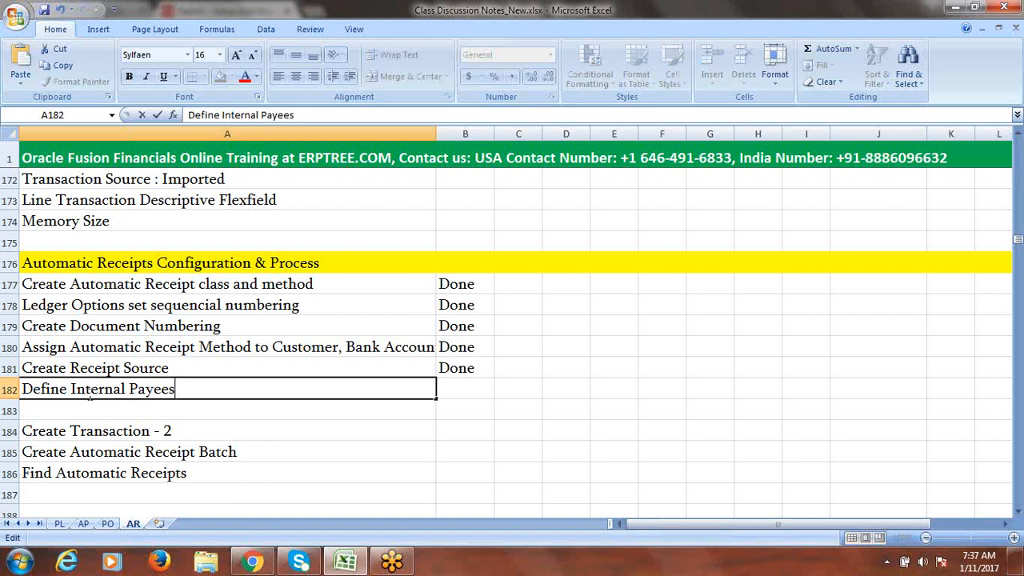
{"action": "left_click_drag", "start_coordinate": [72, 388], "coordinate": [4, 390]}
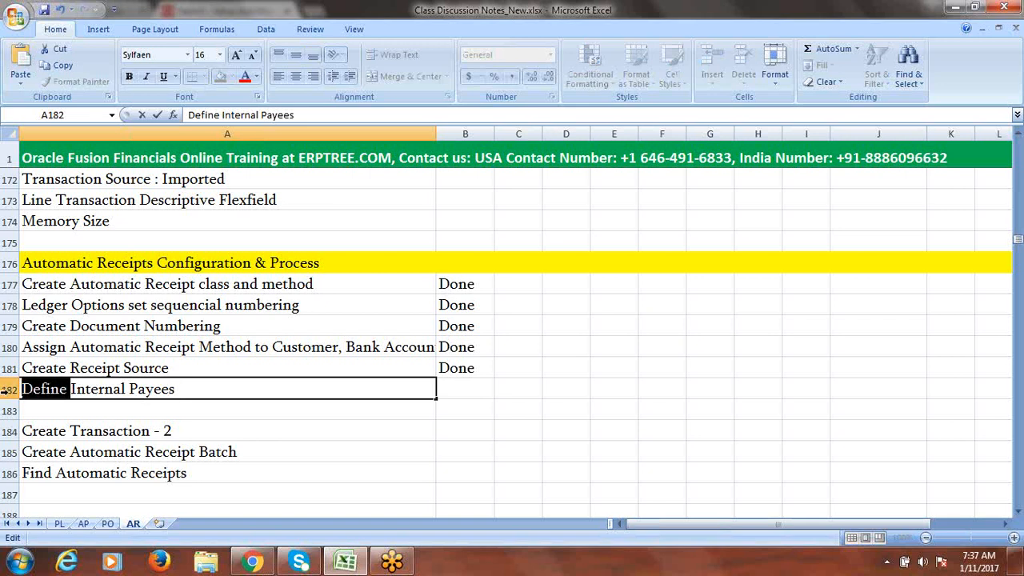
{"action": "key", "text": "BackSpace"}
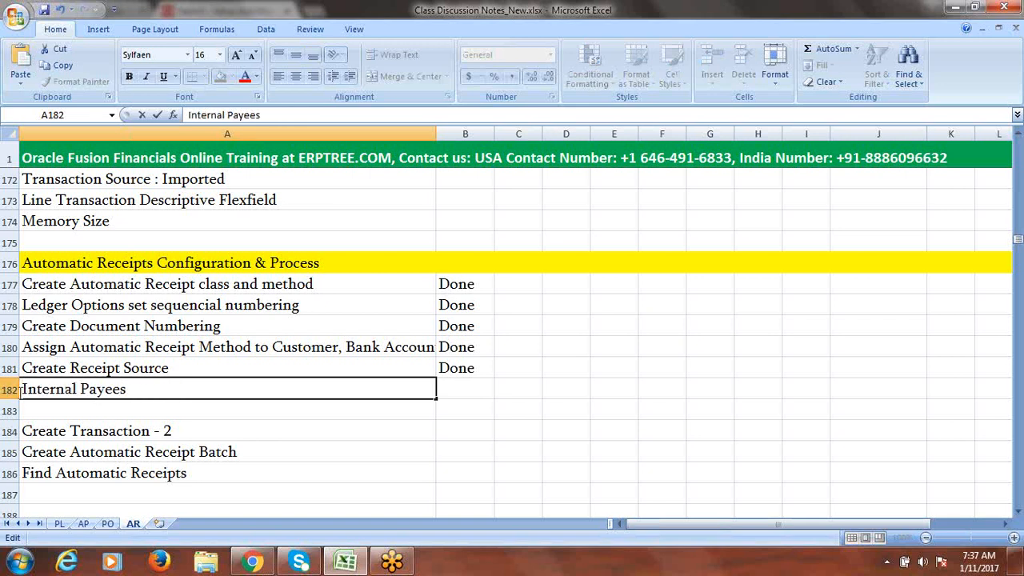
{"action": "key", "text": "ctrl+Return"}
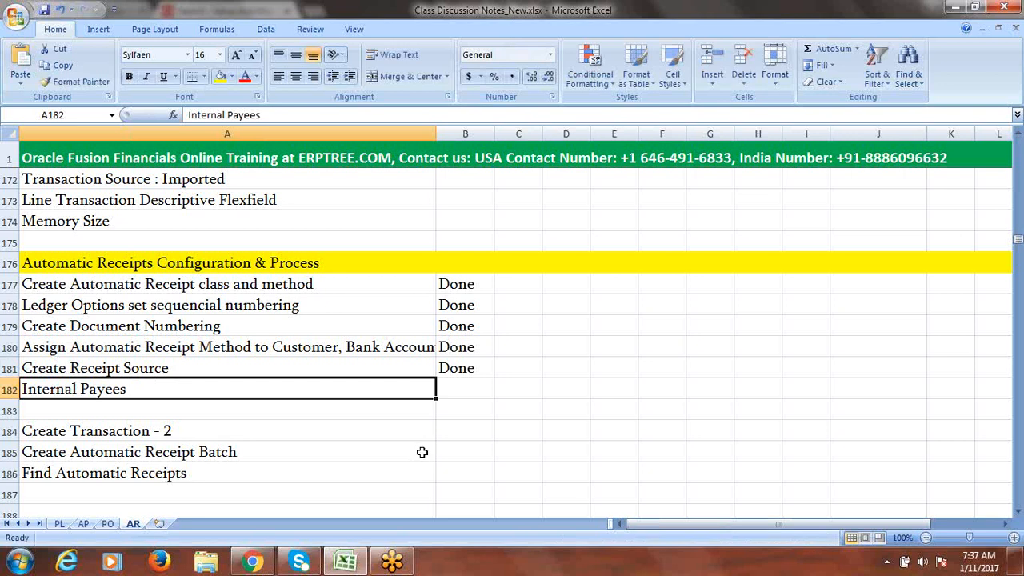
{"action": "key", "text": "alt+Tab"}
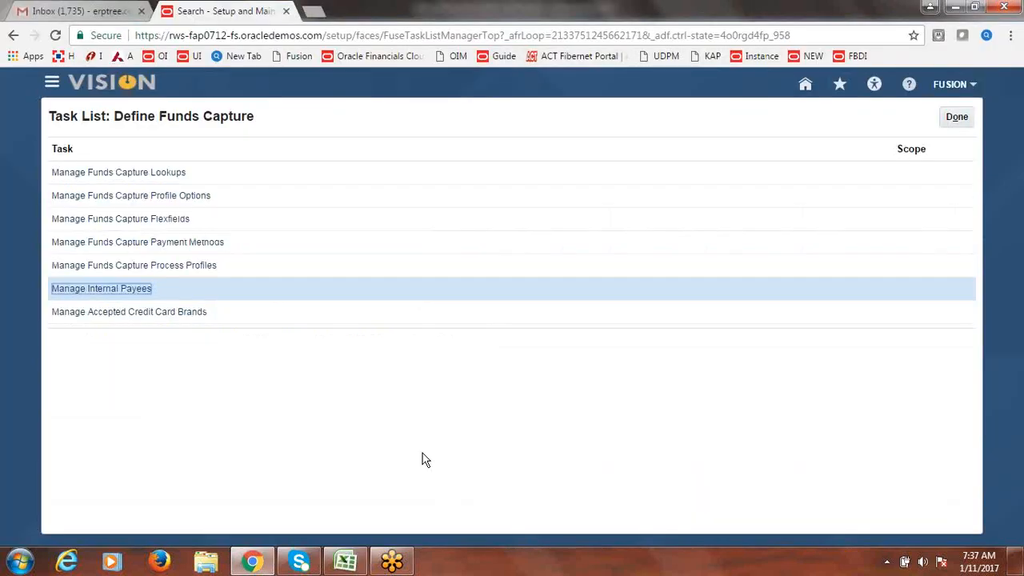
- Search the internal payees and open Vision Online (code 1234) for editing
{"action": "left_click", "coordinate": [102, 293]}
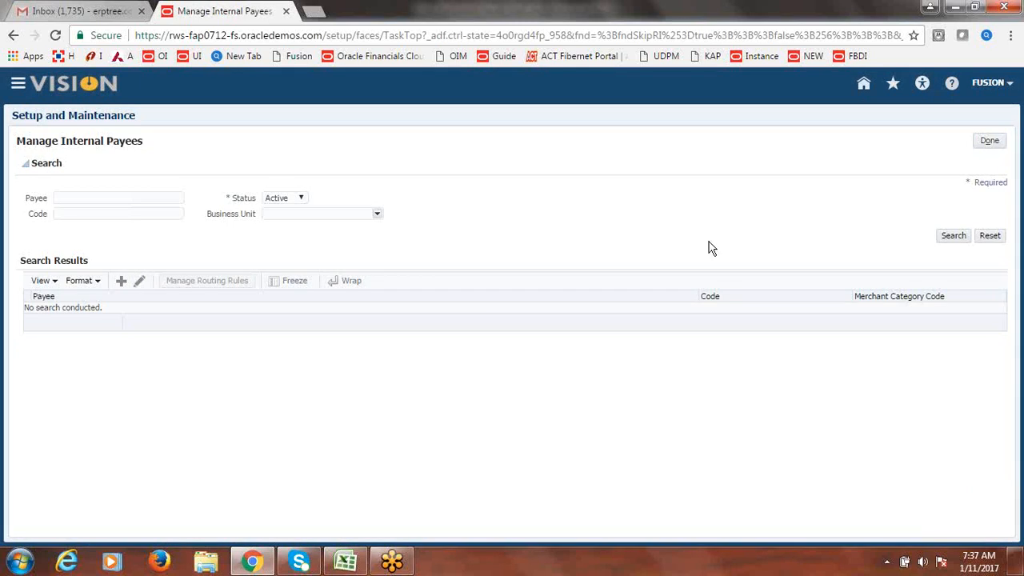
{"action": "left_click", "coordinate": [957, 237]}
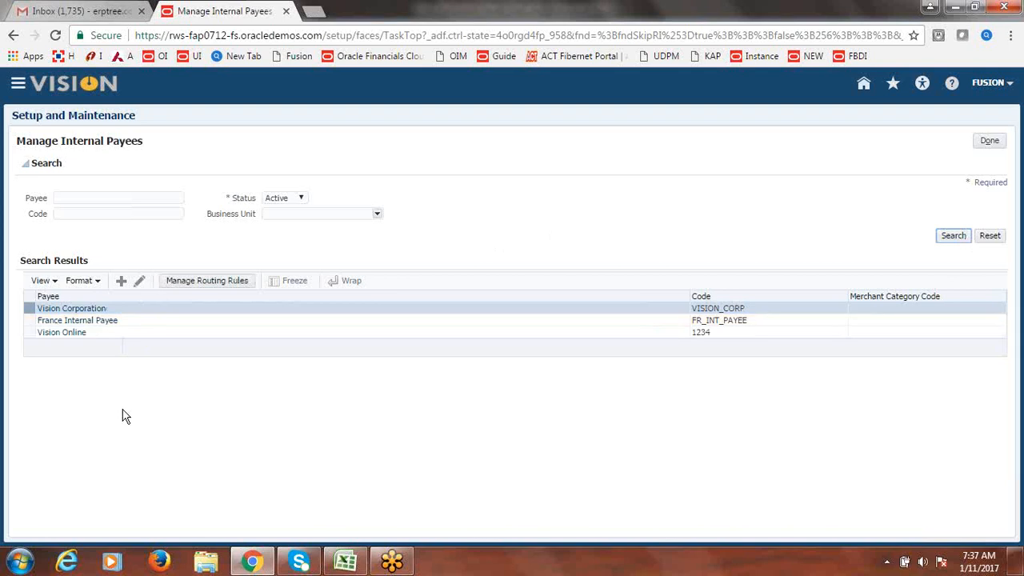
{"action": "left_click", "coordinate": [104, 339]}
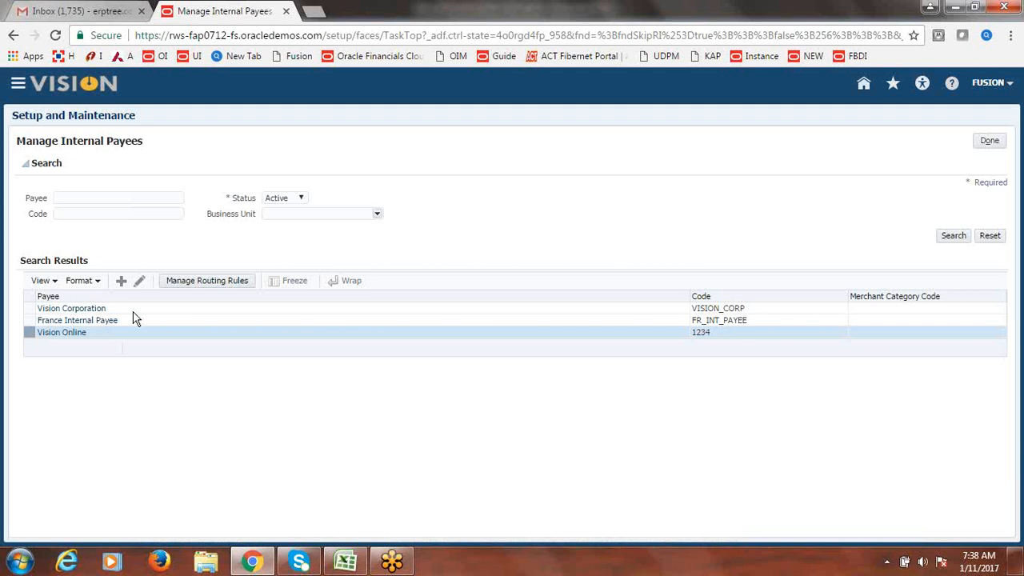
{"action": "left_click", "coordinate": [141, 281]}
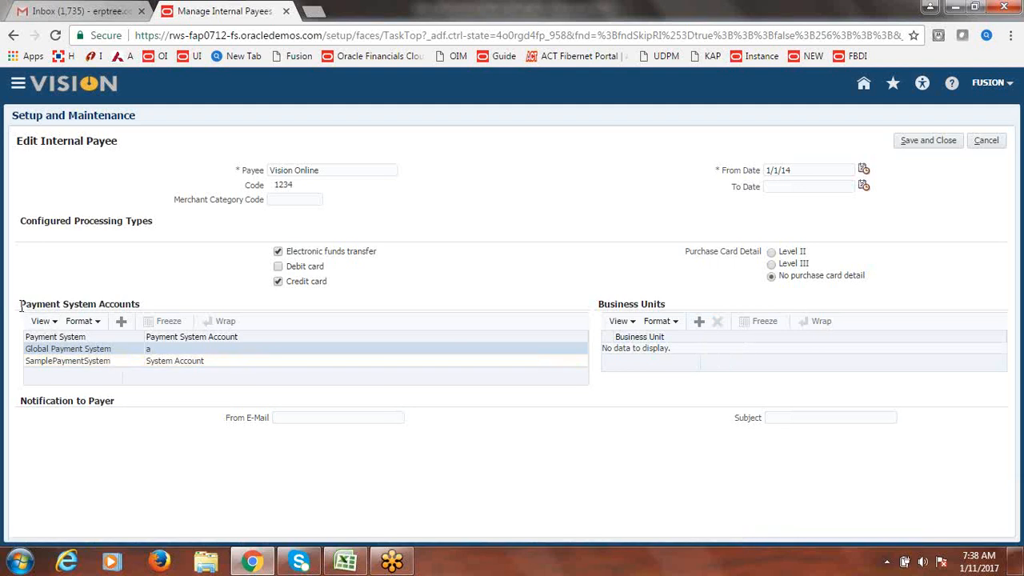
{"action": "left_click_drag", "start_coordinate": [21, 305], "coordinate": [145, 304]}
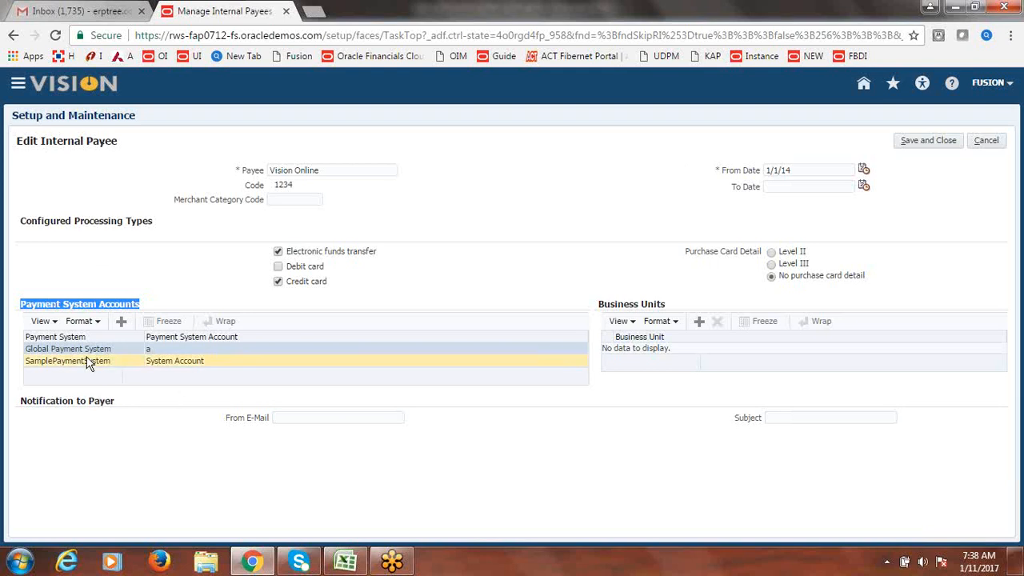
{"action": "left_click", "coordinate": [701, 325]}
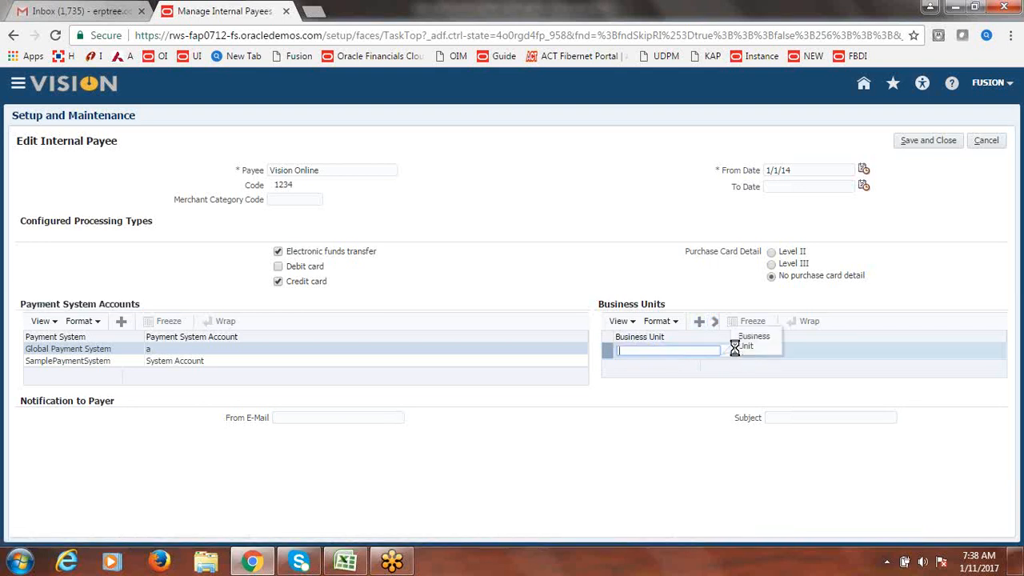
{"action": "left_click", "coordinate": [736, 352]}
{"action": "left_click", "coordinate": [718, 364]}
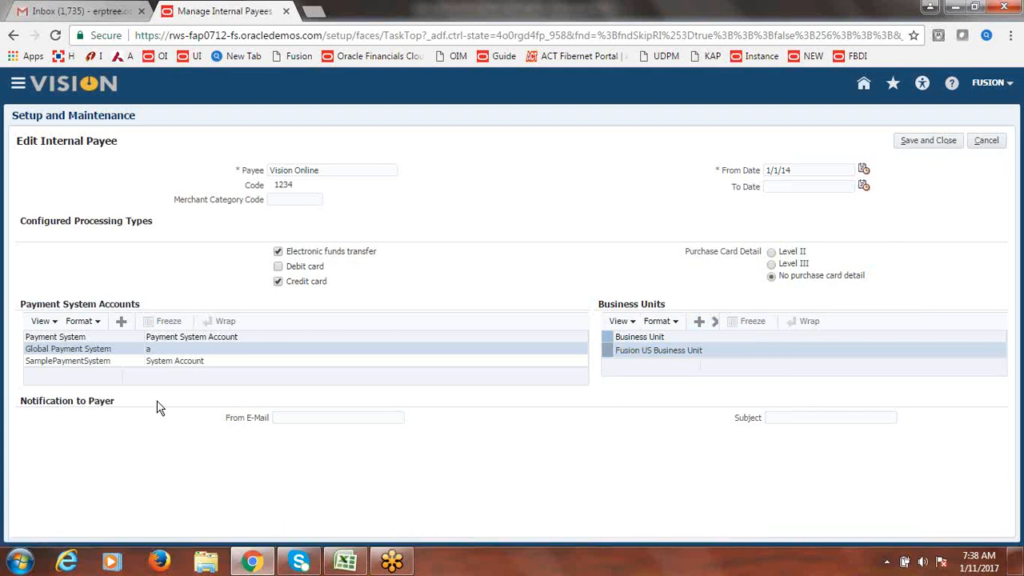
{"action": "left_click", "coordinate": [90, 365]}
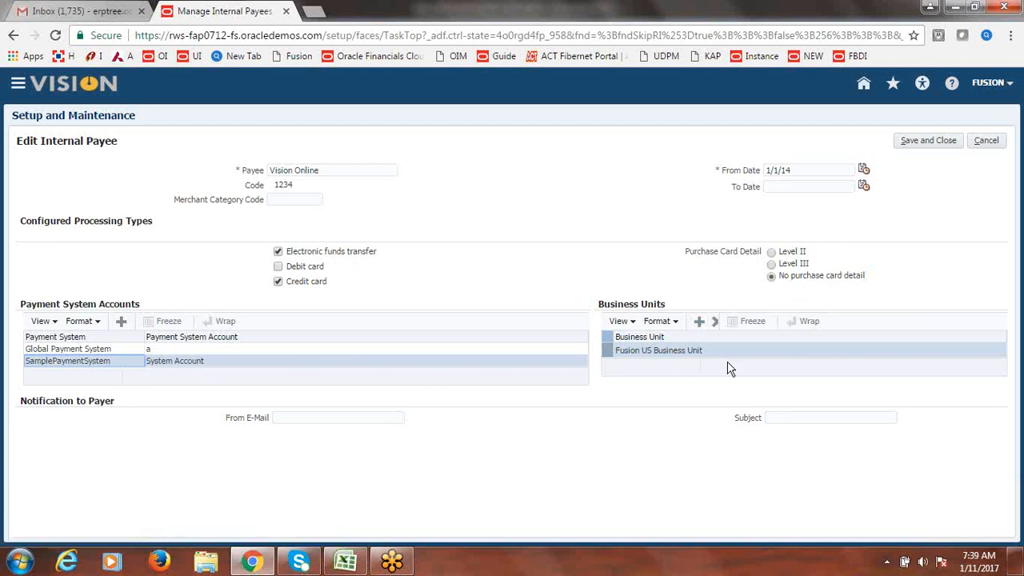
{"action": "left_click", "coordinate": [699, 322]}
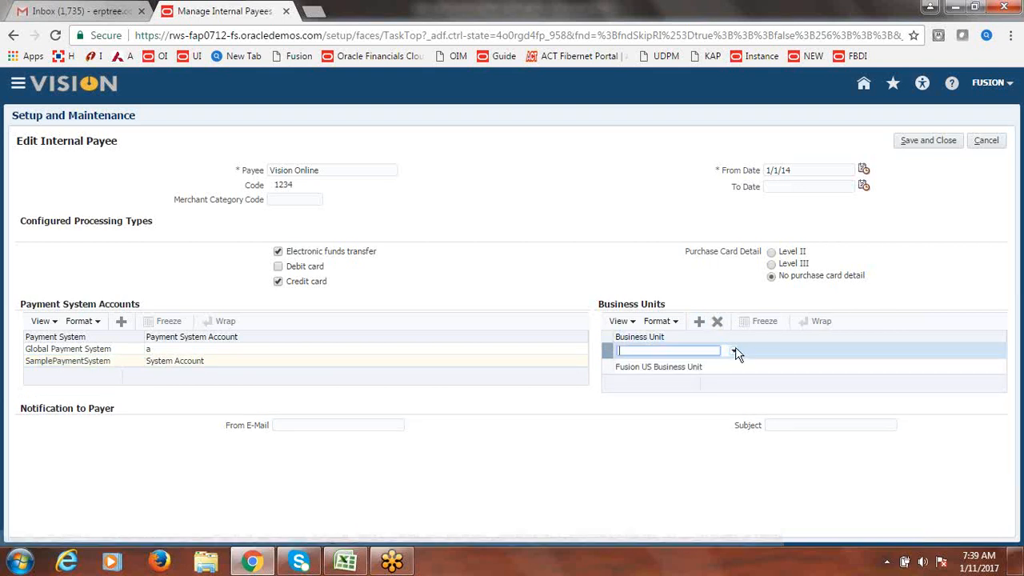
{"action": "left_click", "coordinate": [736, 349]}
{"action": "left_click", "coordinate": [650, 216]}
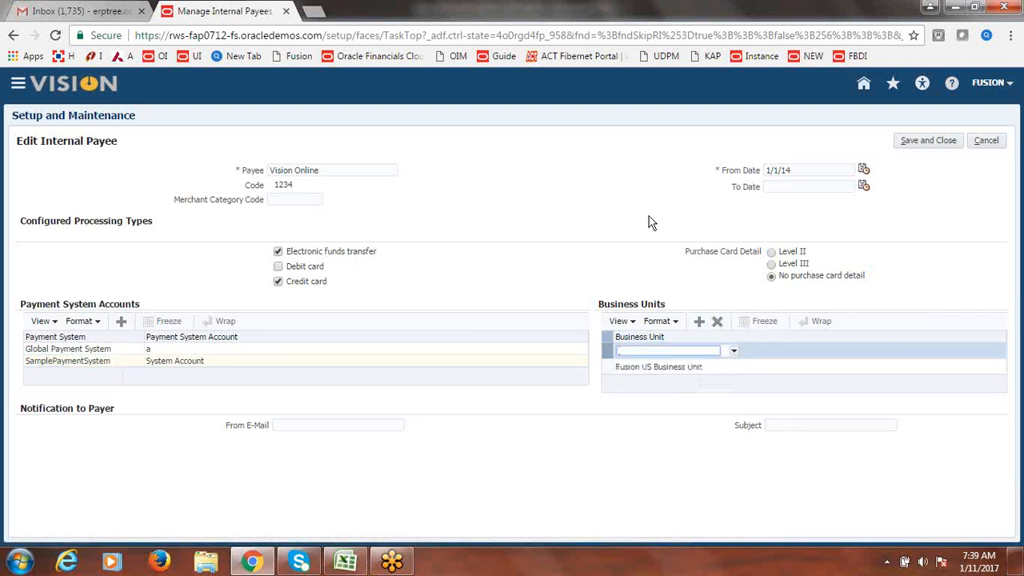
{"action": "left_click", "coordinate": [992, 148]}
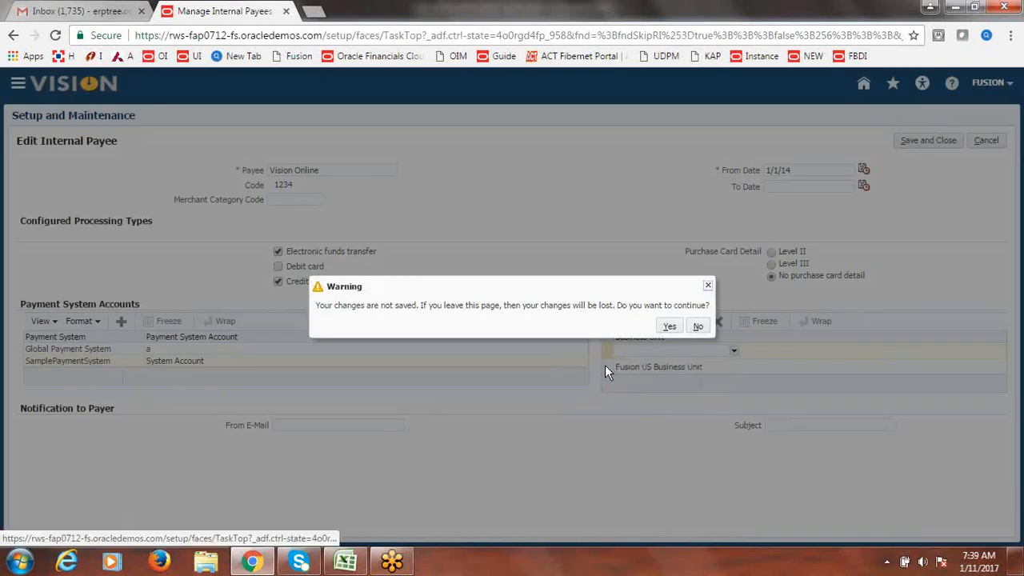
{"action": "left_click", "coordinate": [669, 327]}
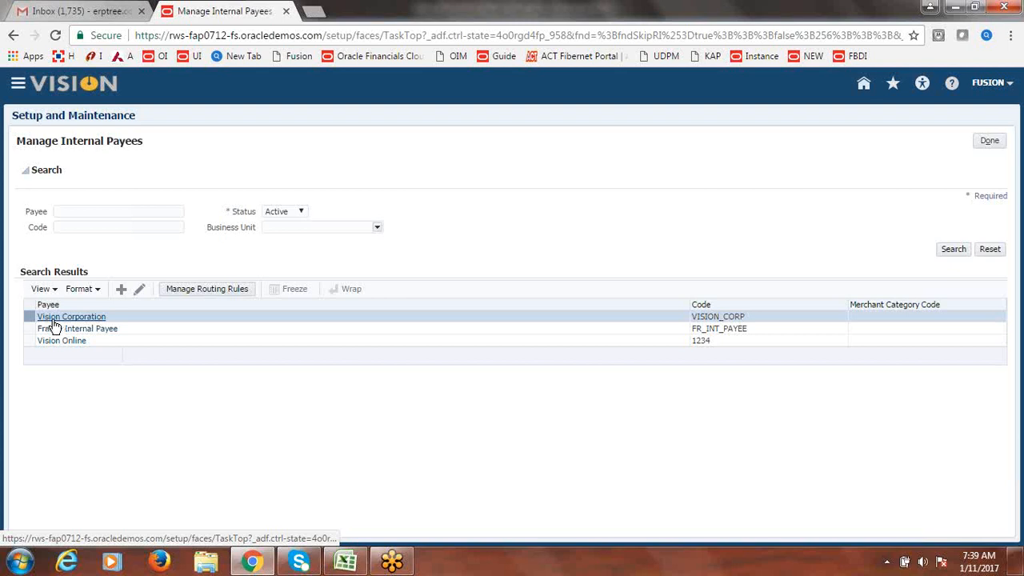
- Open the Vision Online internal payee for editing and review its payment system accounts
{"action": "left_click", "coordinate": [113, 343]}
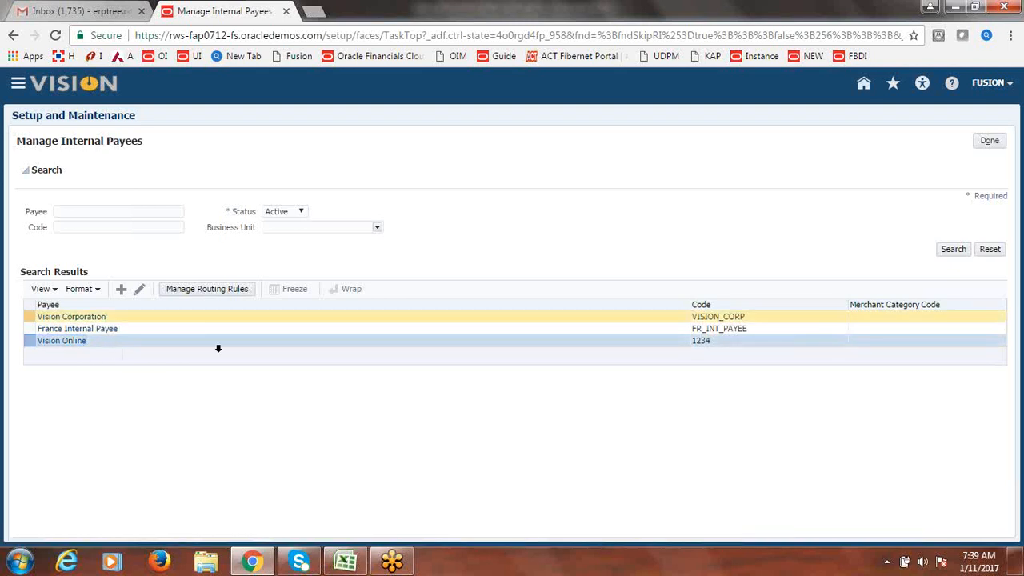
{"action": "left_click", "coordinate": [141, 293]}
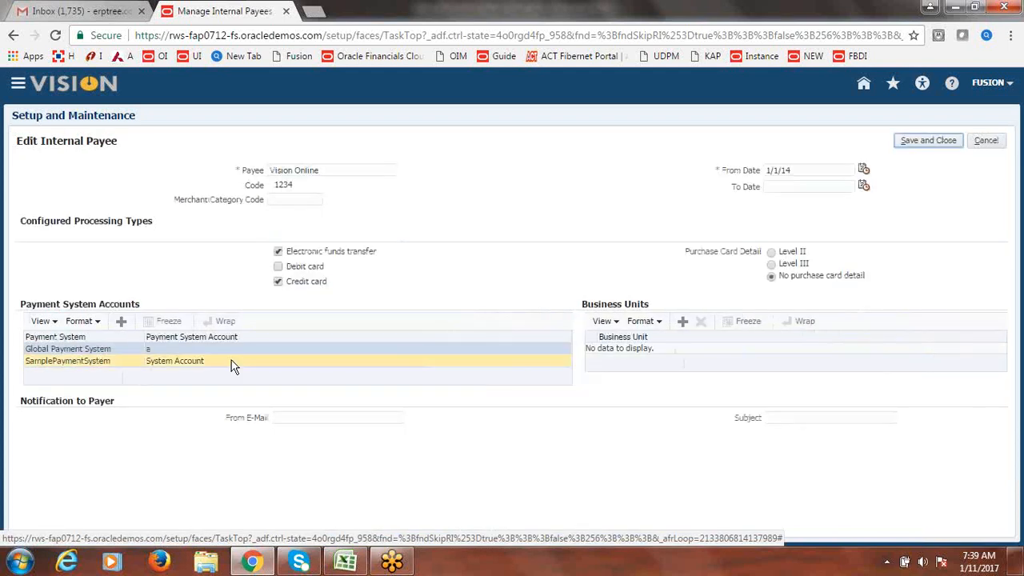
{"action": "left_click", "coordinate": [233, 366]}
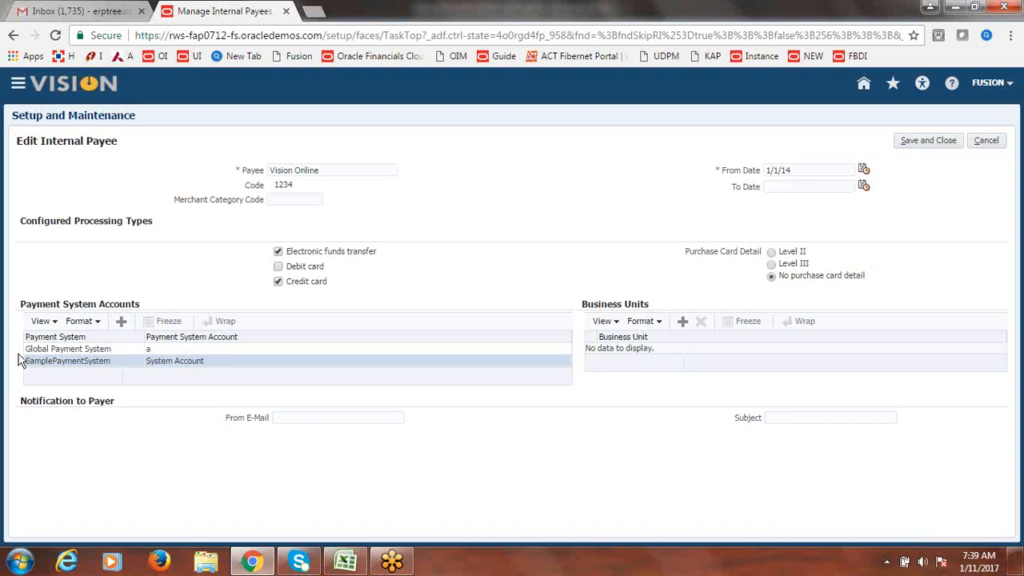
{"action": "left_click", "coordinate": [124, 350]}
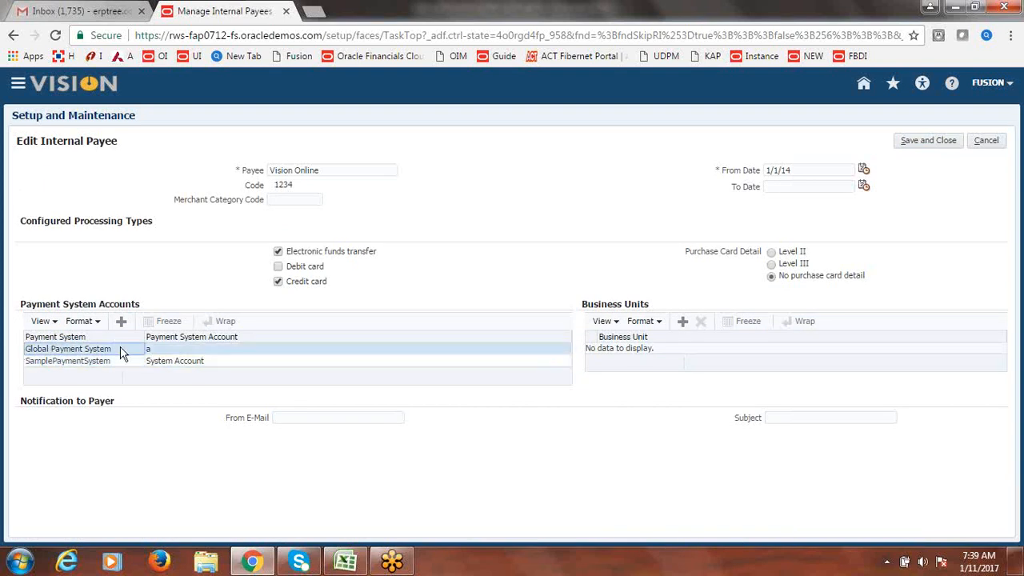
- Add Fusion US Business Unit to Vision Online's business units and save the payee
{"action": "left_click", "coordinate": [685, 322]}
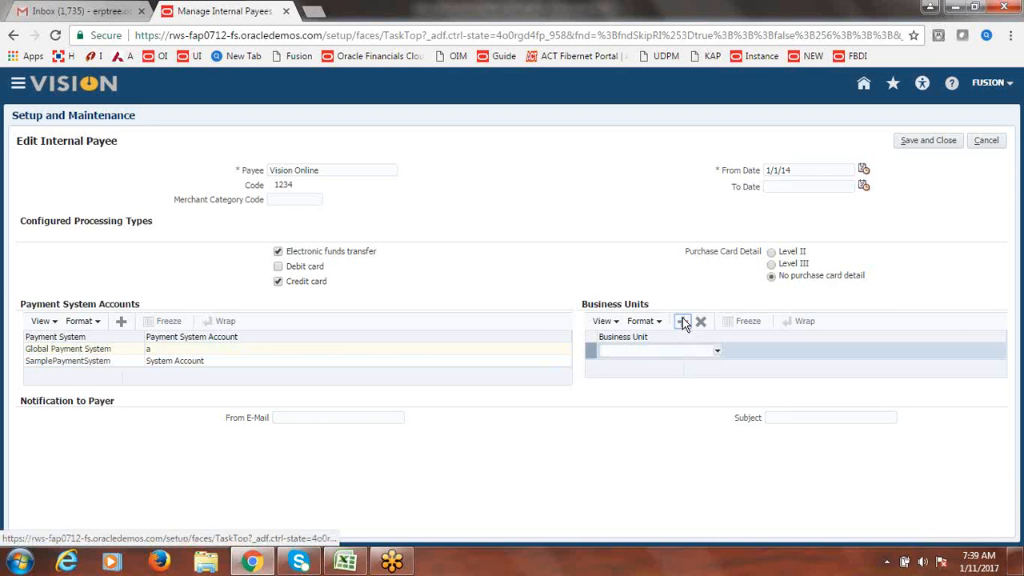
{"action": "left_click", "coordinate": [717, 353]}
{"action": "left_click", "coordinate": [698, 364]}
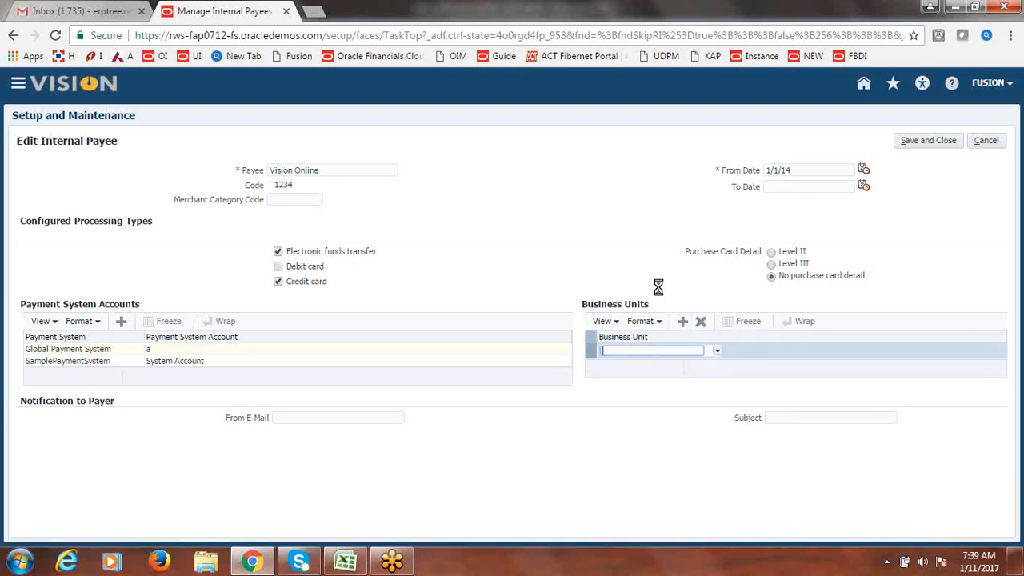
{"action": "left_click", "coordinate": [941, 143]}
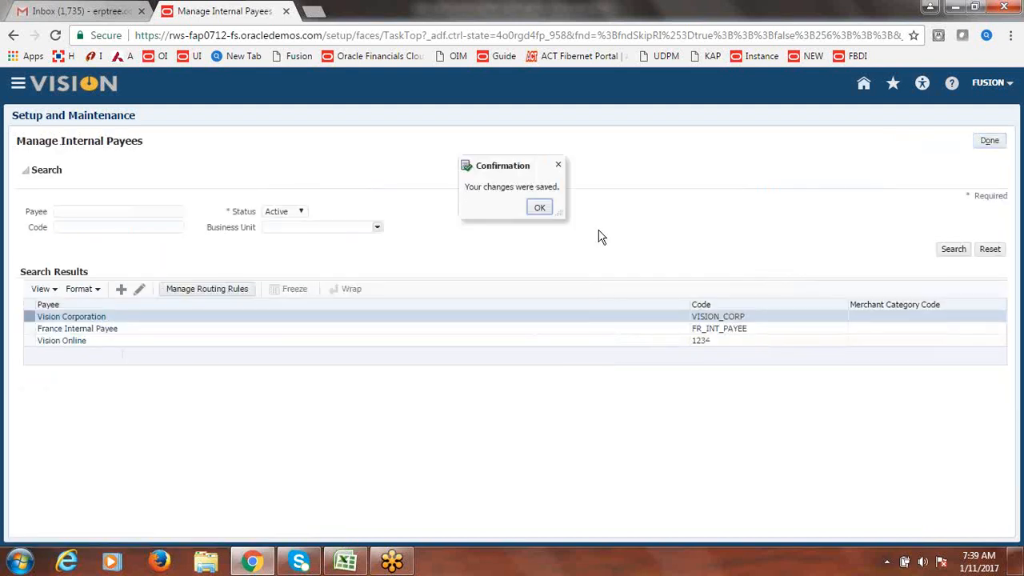
{"action": "left_click", "coordinate": [540, 208]}
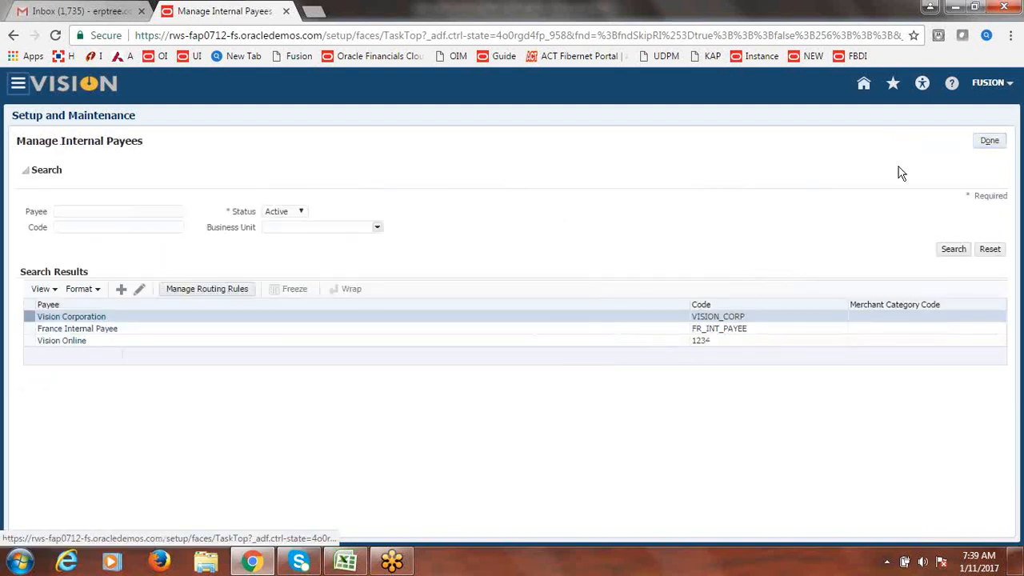
- Enter Done in cell B182 beside Internal Payees in the Excel checklist
{"action": "left_click", "coordinate": [990, 141]}
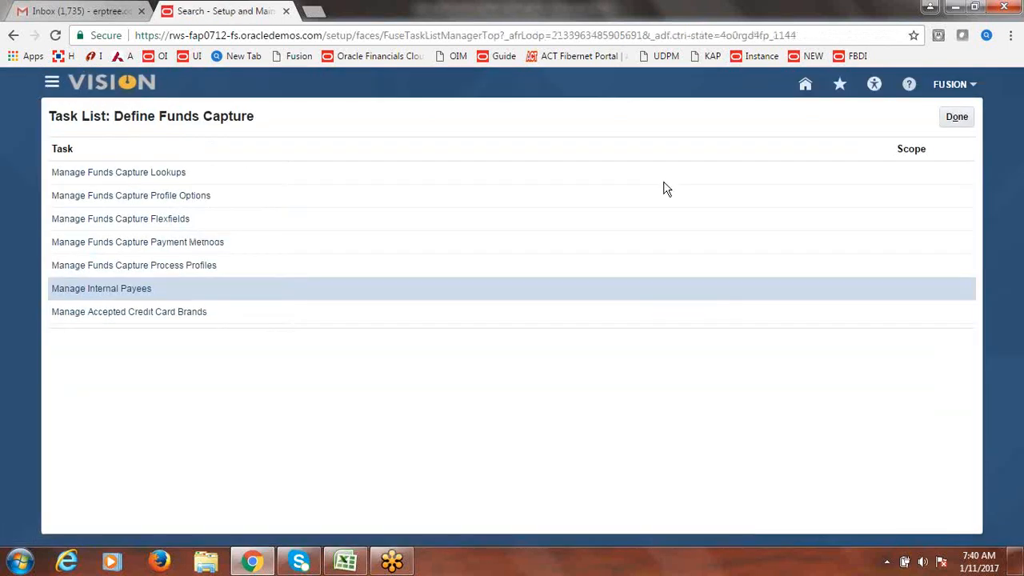
{"action": "left_click", "coordinate": [957, 117]}
{"action": "left_click", "coordinate": [346, 562]}
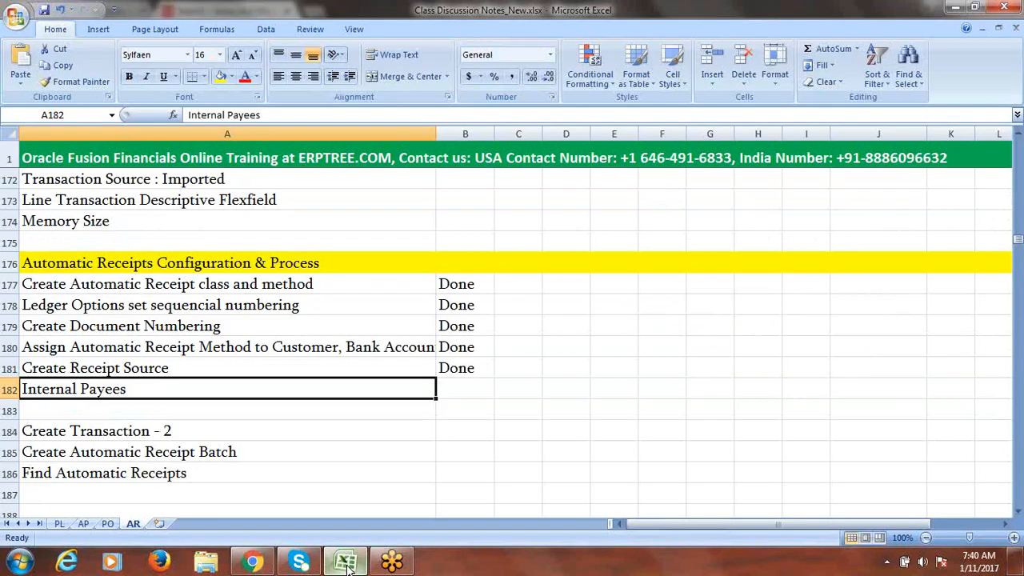
{"action": "left_click", "coordinate": [463, 392]}
{"action": "type", "text": "Done"}
{"action": "key", "text": "Tab"}
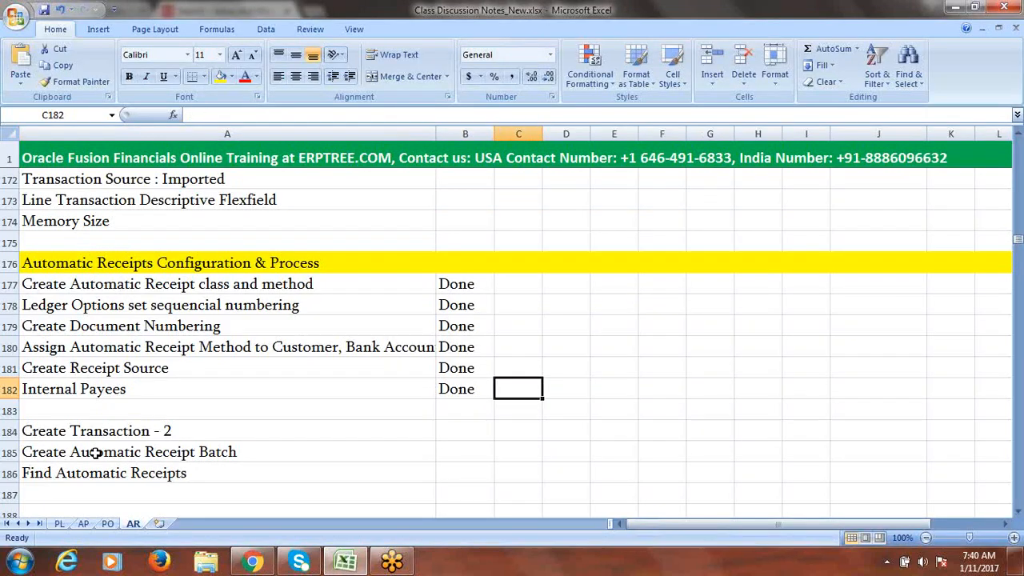
{"action": "left_click", "coordinate": [250, 563]}
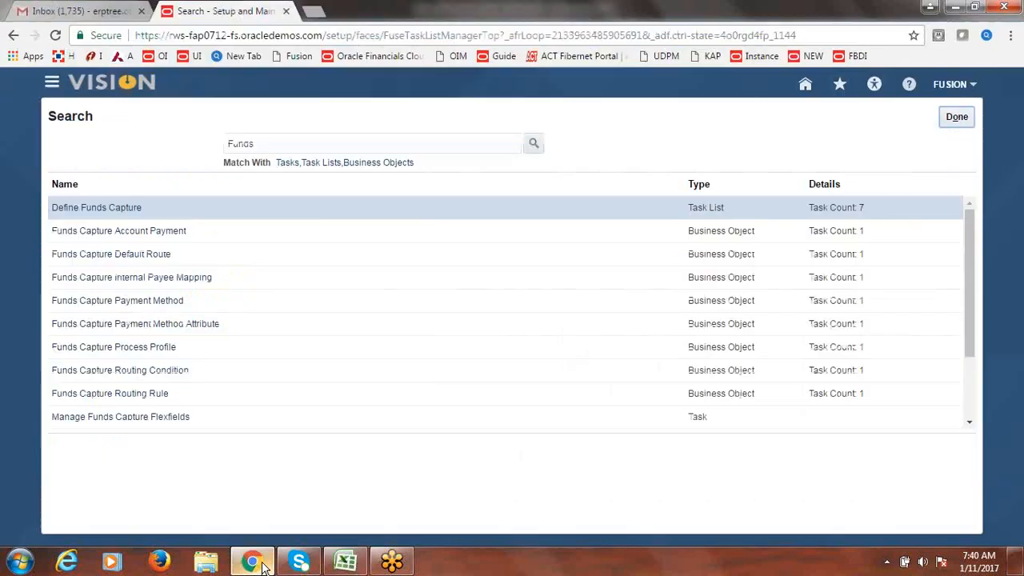
- Go to Receivables > Billing and start a new invoice with Create Transaction
{"action": "left_click", "coordinate": [963, 125]}
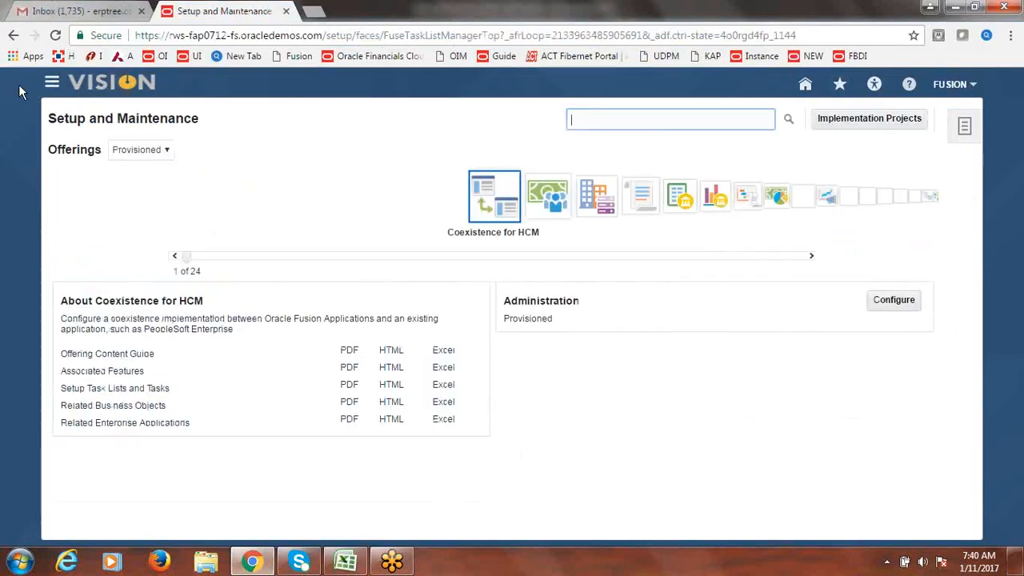
{"action": "left_click", "coordinate": [50, 85]}
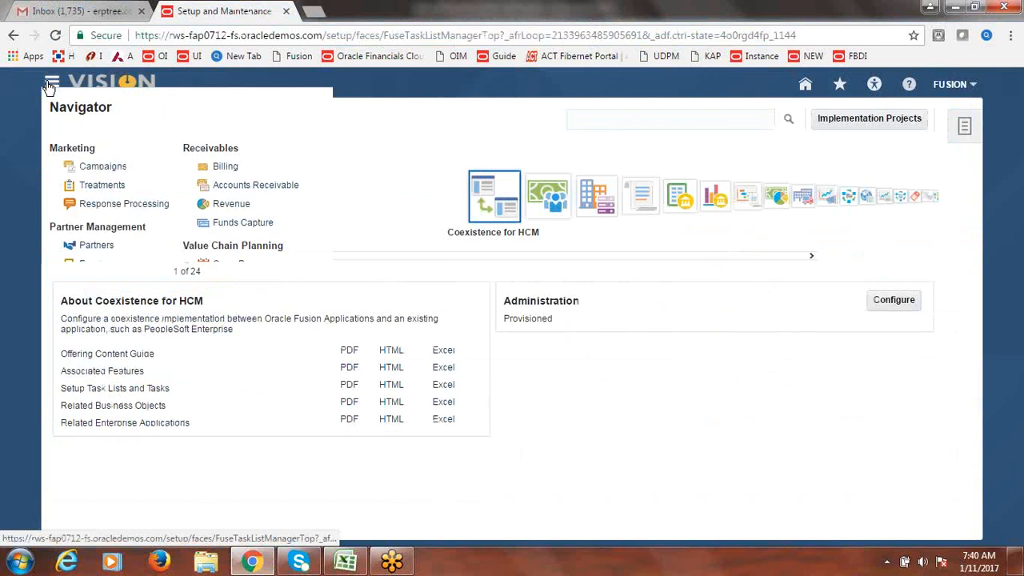
{"action": "left_click", "coordinate": [226, 168]}
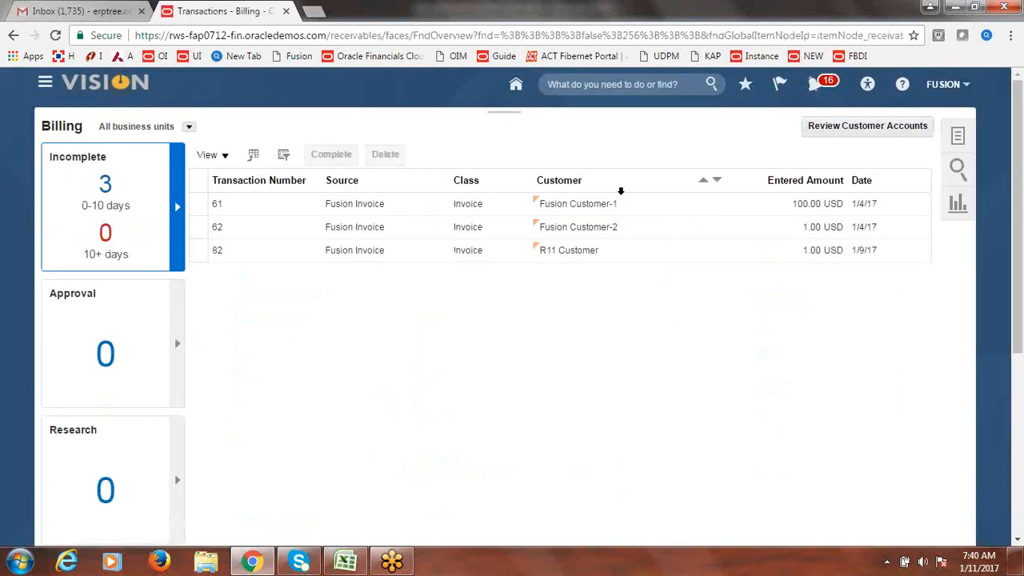
{"action": "left_click", "coordinate": [964, 142]}
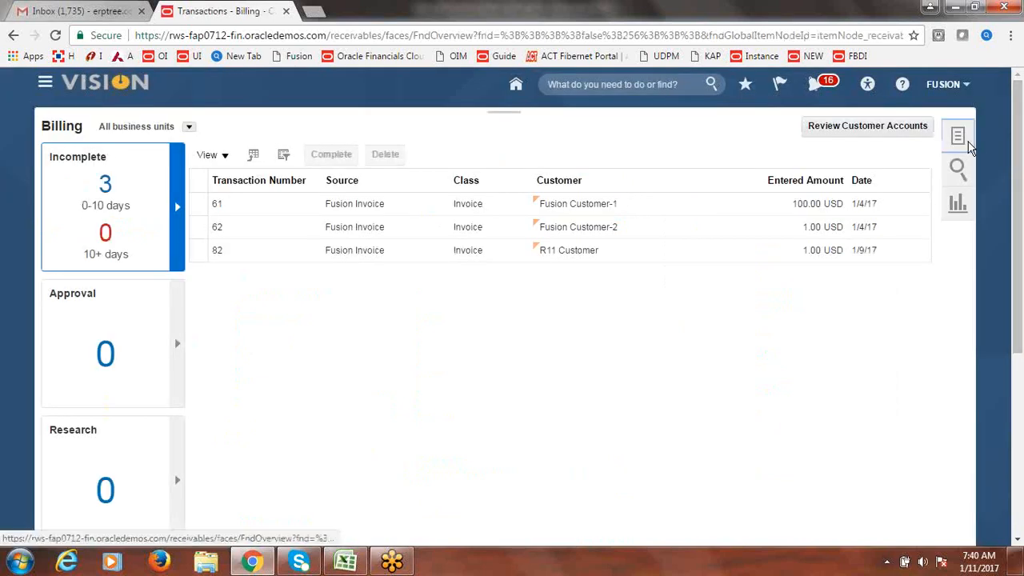
{"action": "left_click", "coordinate": [901, 150]}
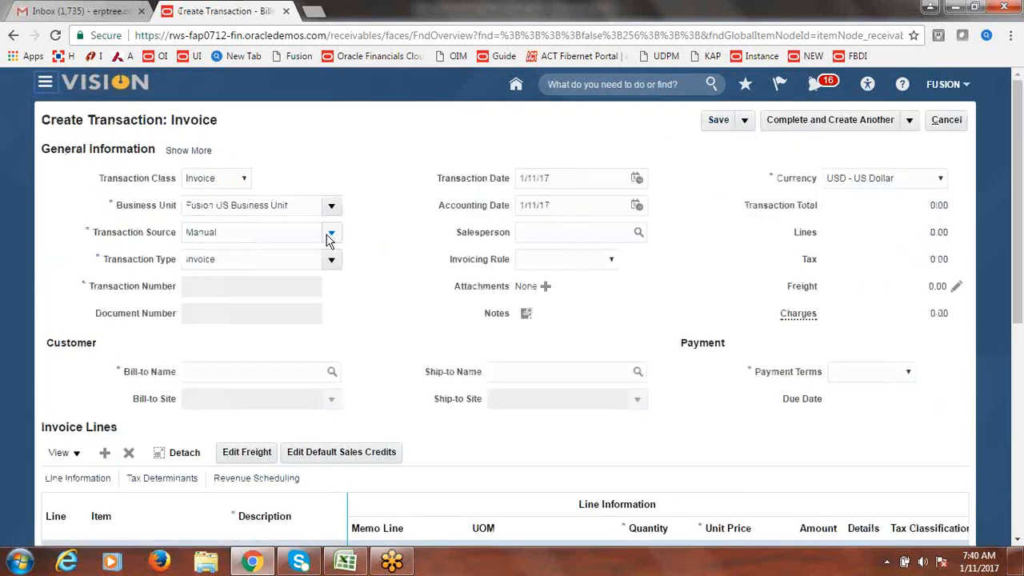
- Set the transaction source to Fusion Invoice, bill Fusion Customer-1, and dismiss the ORA-01722 error
{"action": "left_click", "coordinate": [331, 233]}
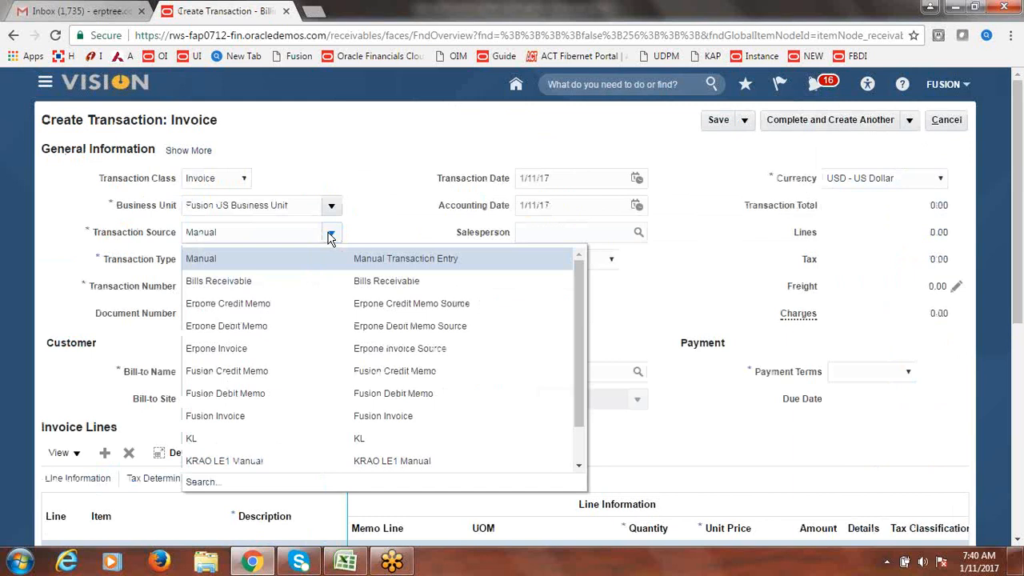
{"action": "left_click", "coordinate": [263, 416]}
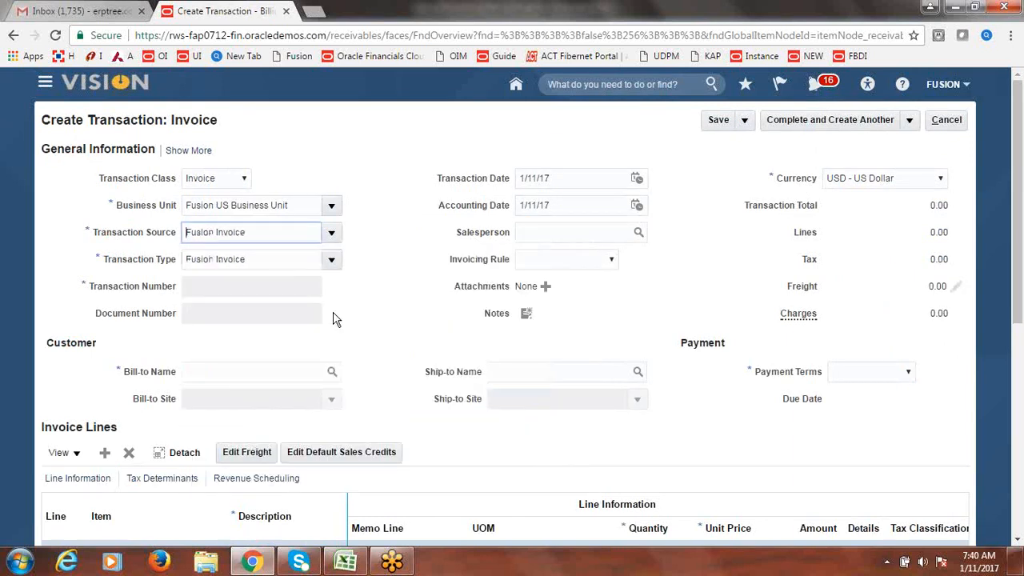
{"action": "left_click", "coordinate": [280, 371]}
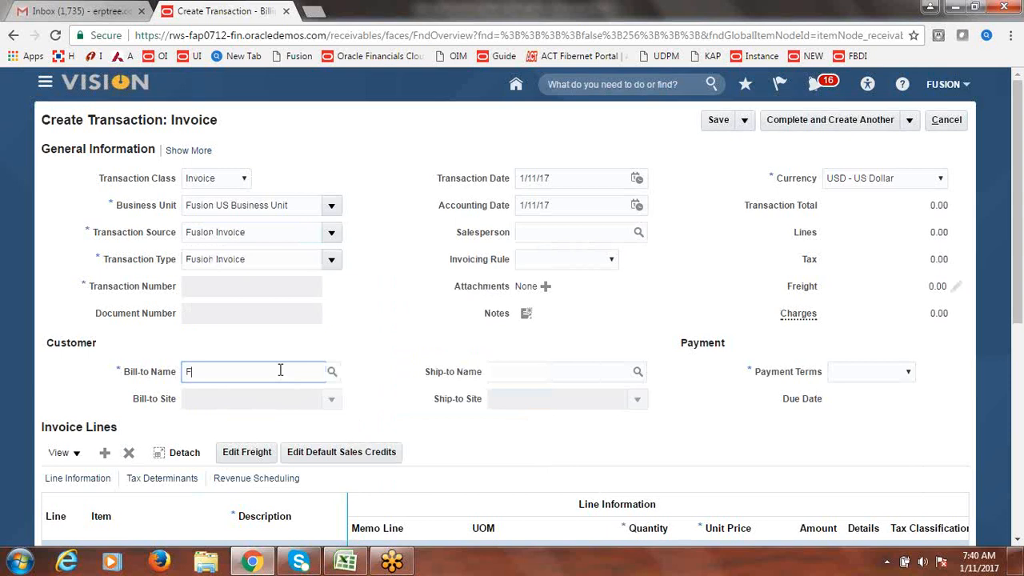
{"action": "key", "text": "Tab"}
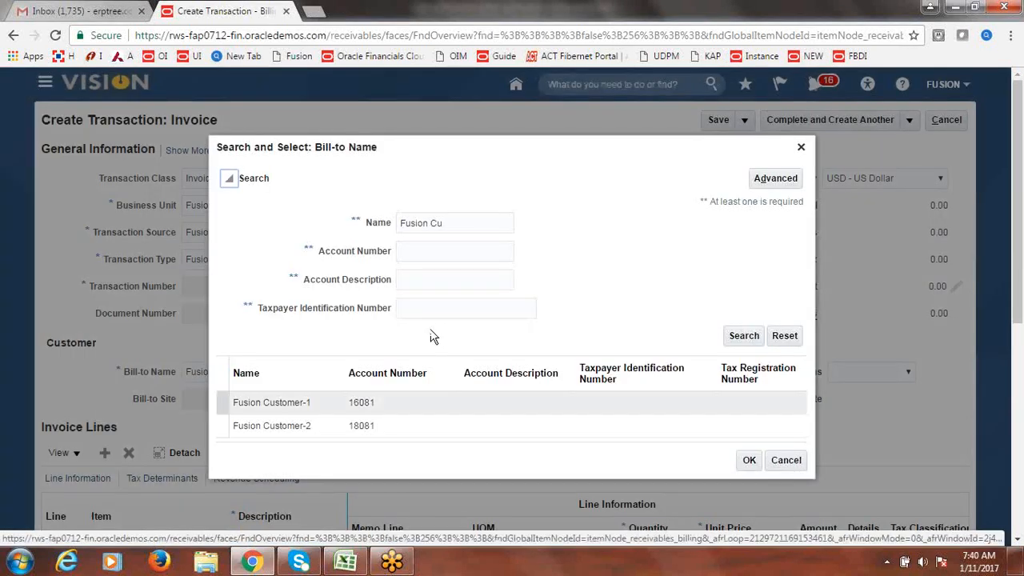
{"action": "left_click", "coordinate": [318, 403]}
{"action": "left_click", "coordinate": [750, 462]}
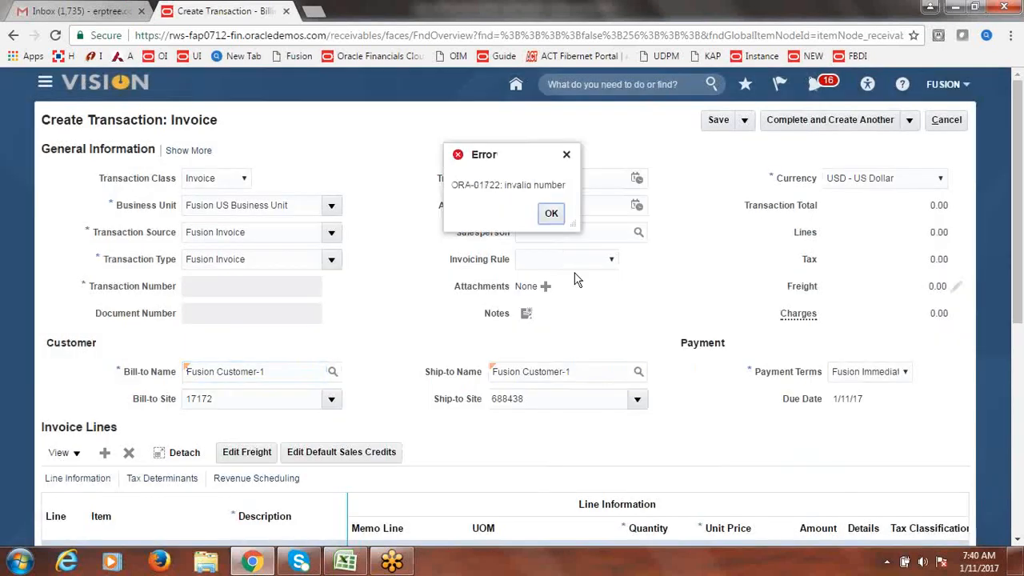
{"action": "left_click", "coordinate": [551, 213]}
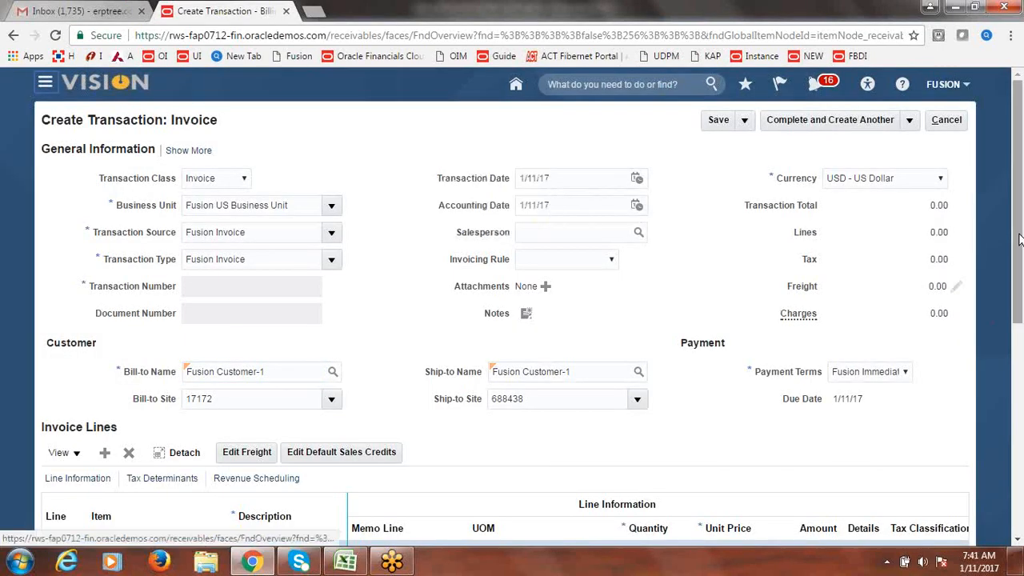
{"action": "scroll", "coordinate": [1020, 240], "scroll_direction": "down", "scroll_amount": 2}
- Enter invoice line 1 as Goods, quantity 1, unit price 25000, totalling 25,000.00
{"action": "left_click", "coordinate": [302, 384]}
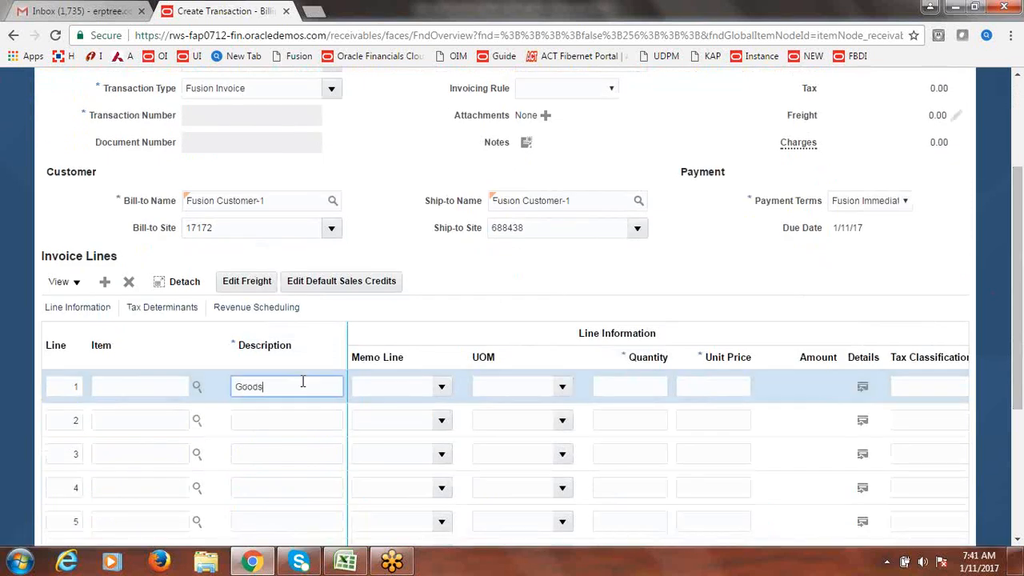
{"action": "key", "text": "Tab"}
{"action": "left_click", "coordinate": [640, 386]}
{"action": "type", "text": "1"}
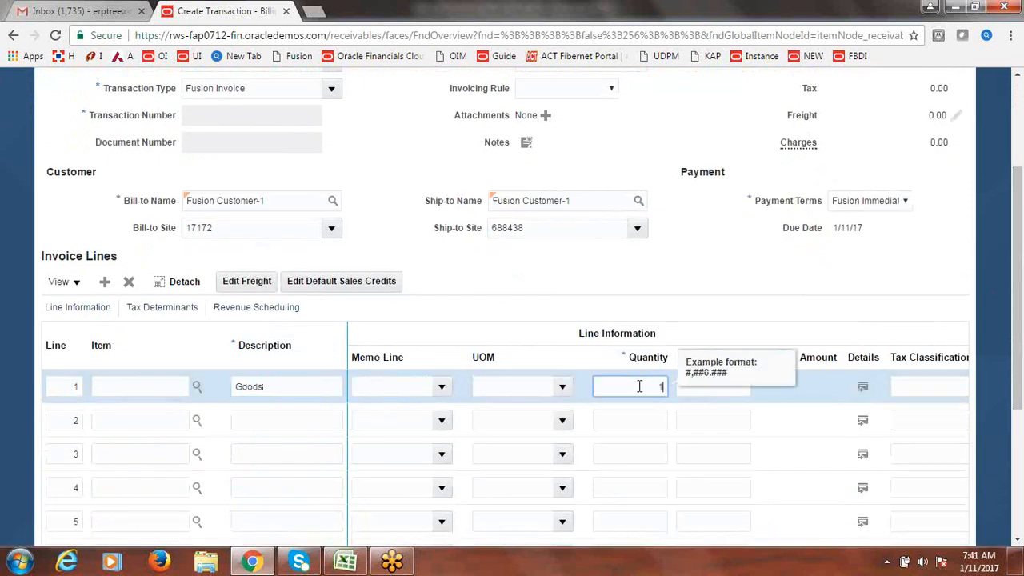
{"action": "key", "text": "Tab"}
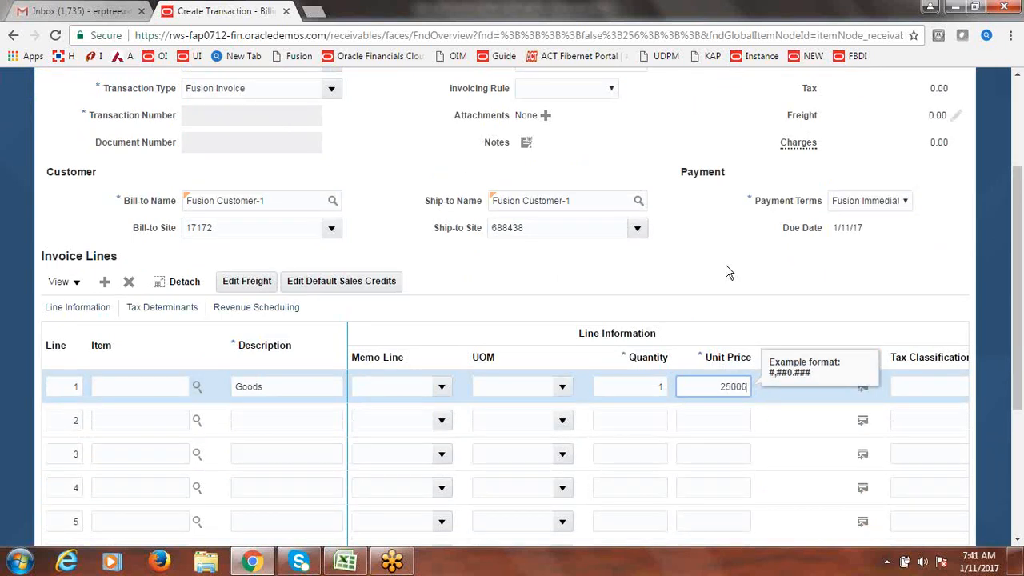
{"action": "left_click", "coordinate": [772, 266]}
- Review the invoice's Payment details, showing Fusion Bank Transfers as the receipt method
{"action": "left_click_drag", "start_coordinate": [1020, 313], "coordinate": [1022, 157]}
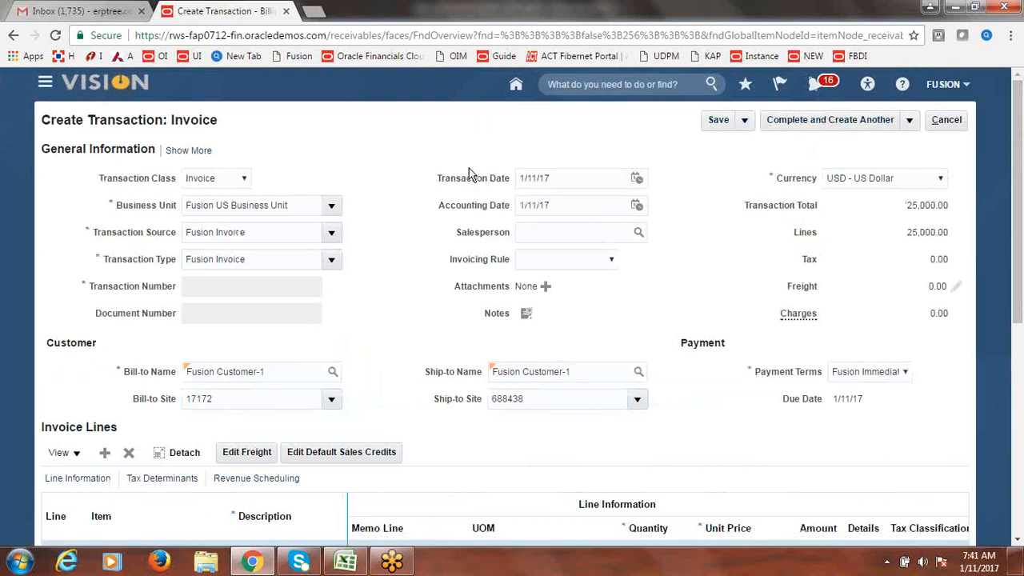
{"action": "left_click", "coordinate": [188, 151]}
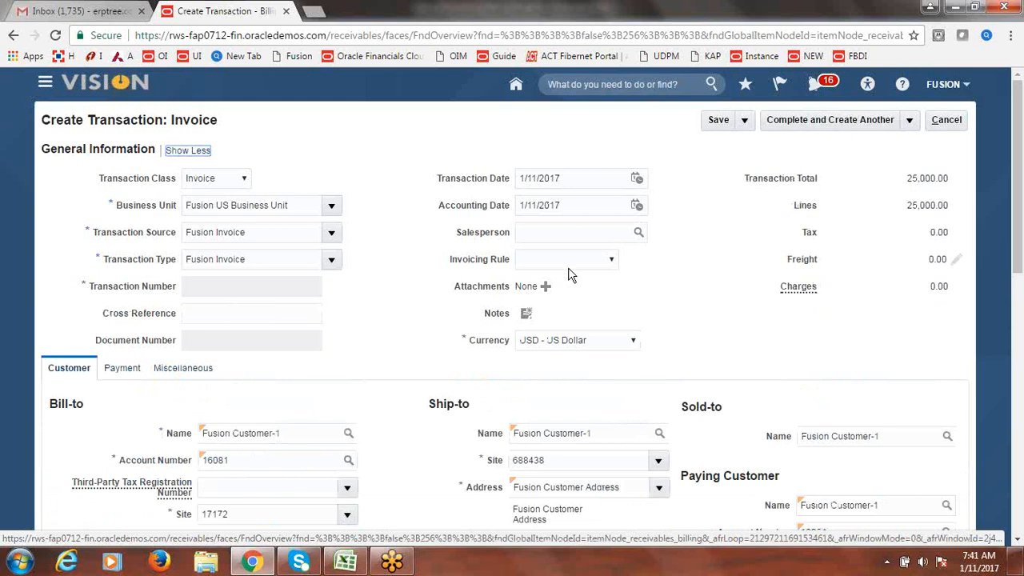
{"action": "scroll", "coordinate": [1020, 264], "scroll_direction": "down", "scroll_amount": 2}
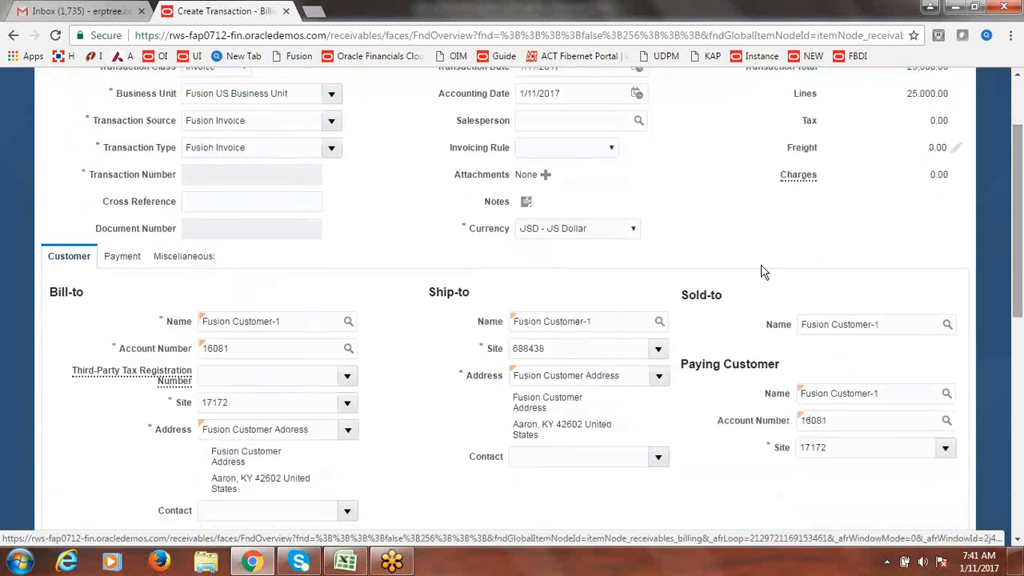
{"action": "left_click", "coordinate": [124, 258]}
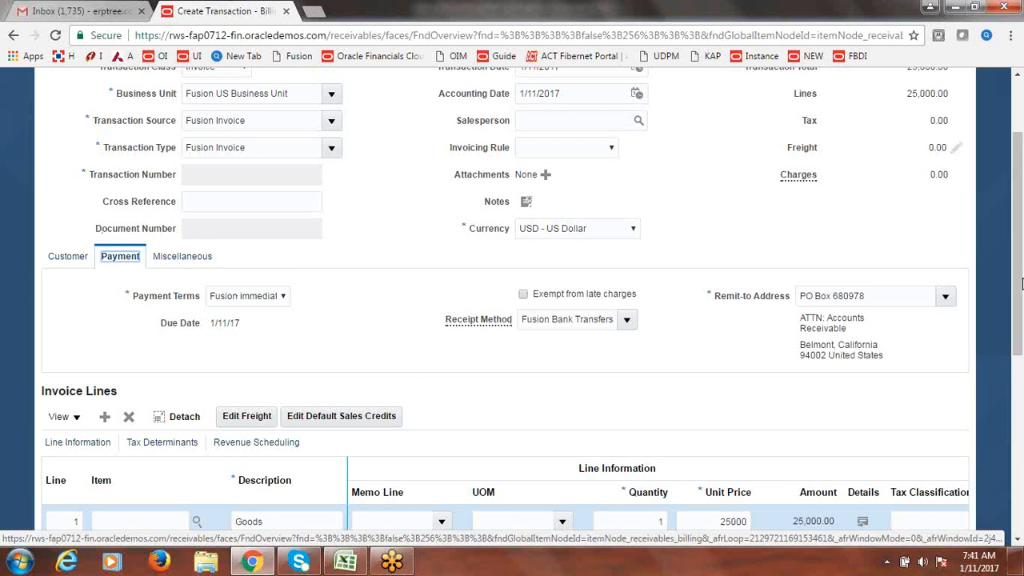
{"action": "scroll", "coordinate": [389, 400], "scroll_direction": "up", "scroll_amount": 3}
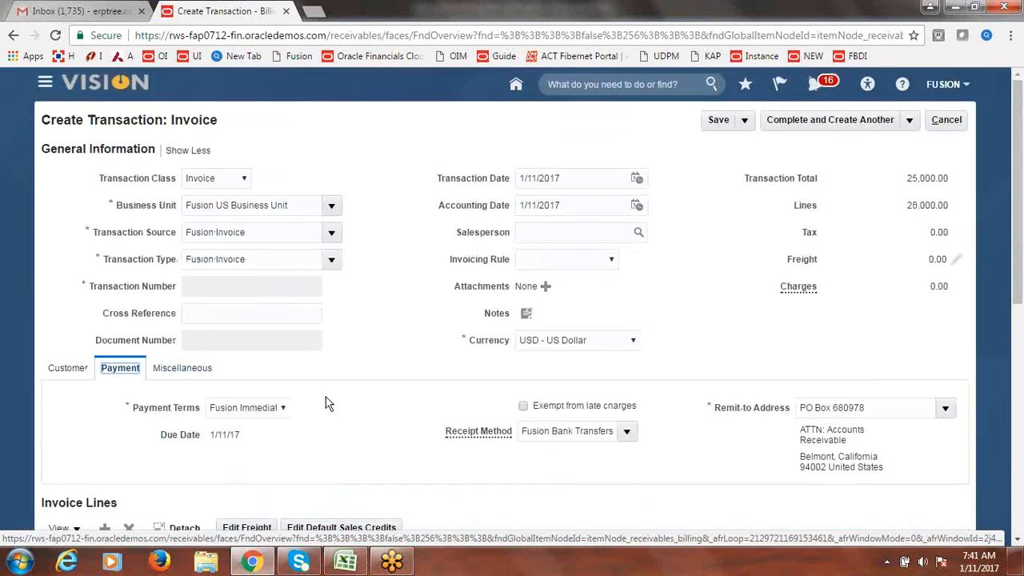
- Save the invoice as Invoice 101 (Incomplete) and review its bank account and debit authorization
{"action": "left_click", "coordinate": [709, 123]}
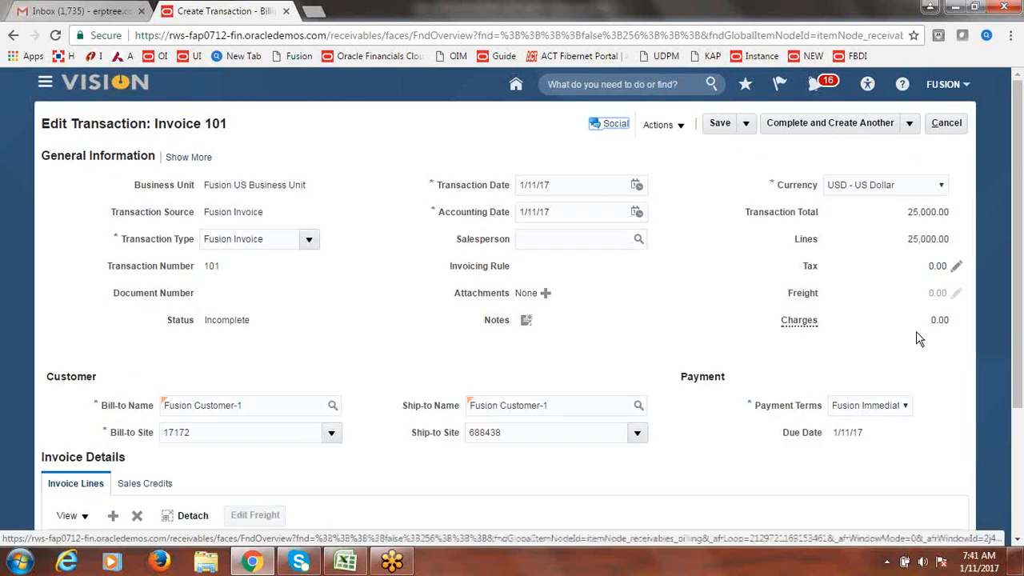
{"action": "scroll", "coordinate": [1019, 284], "scroll_direction": "down", "scroll_amount": 1}
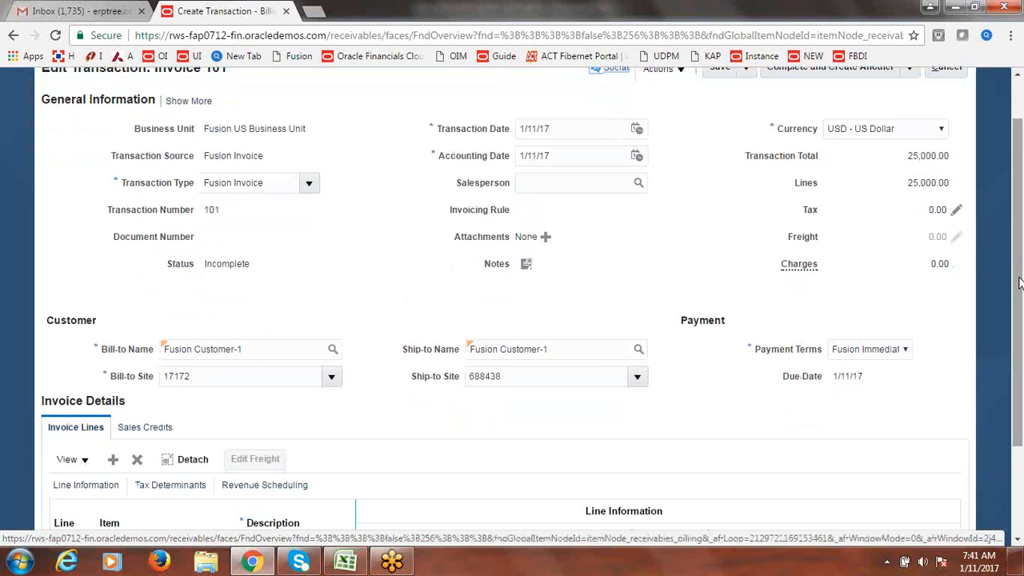
{"action": "left_click", "coordinate": [201, 112]}
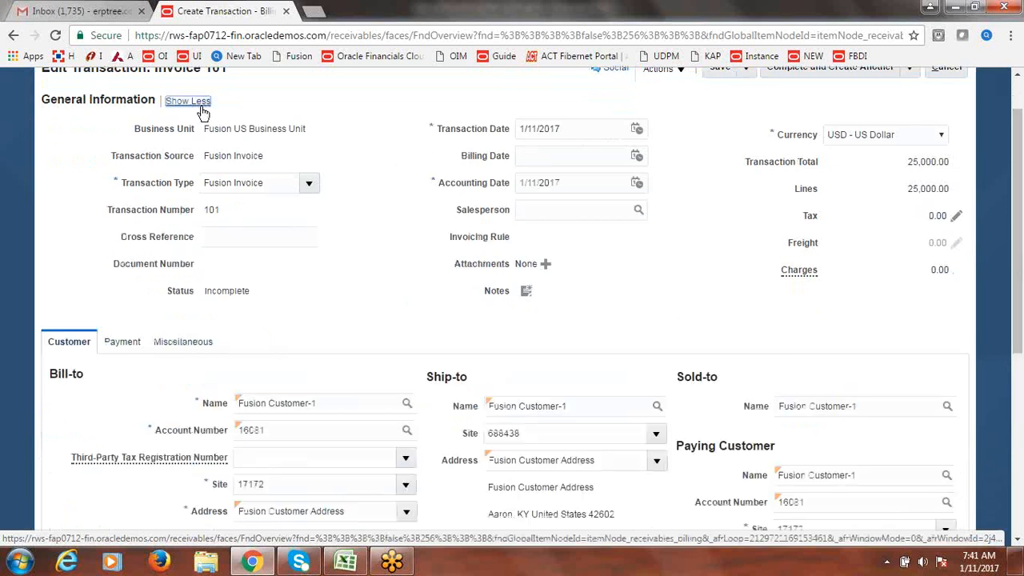
{"action": "left_click", "coordinate": [142, 341]}
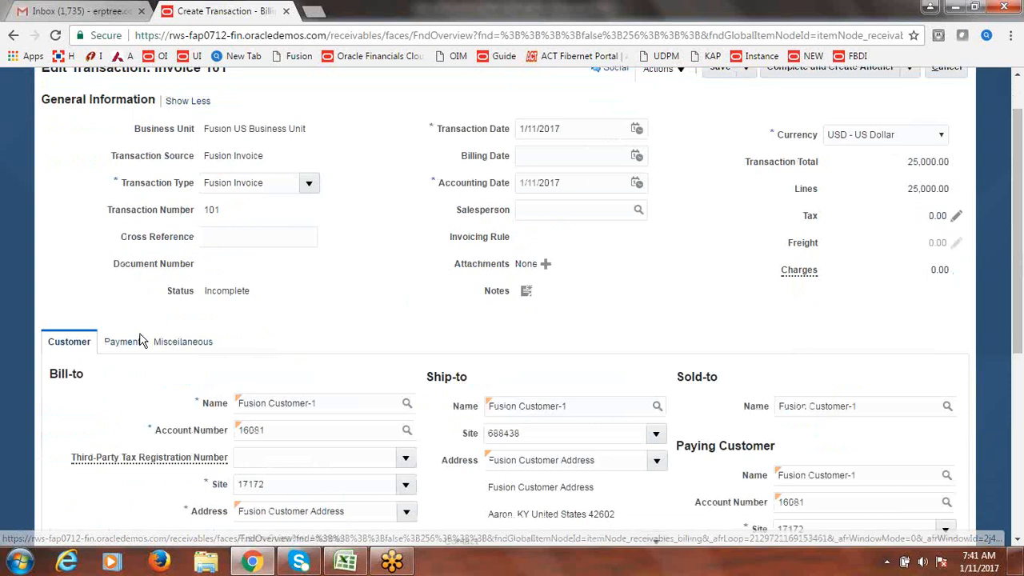
{"action": "left_click_drag", "start_coordinate": [1018, 243], "coordinate": [1017, 323]}
{"action": "left_click_drag", "start_coordinate": [75, 301], "coordinate": [750, 411]}
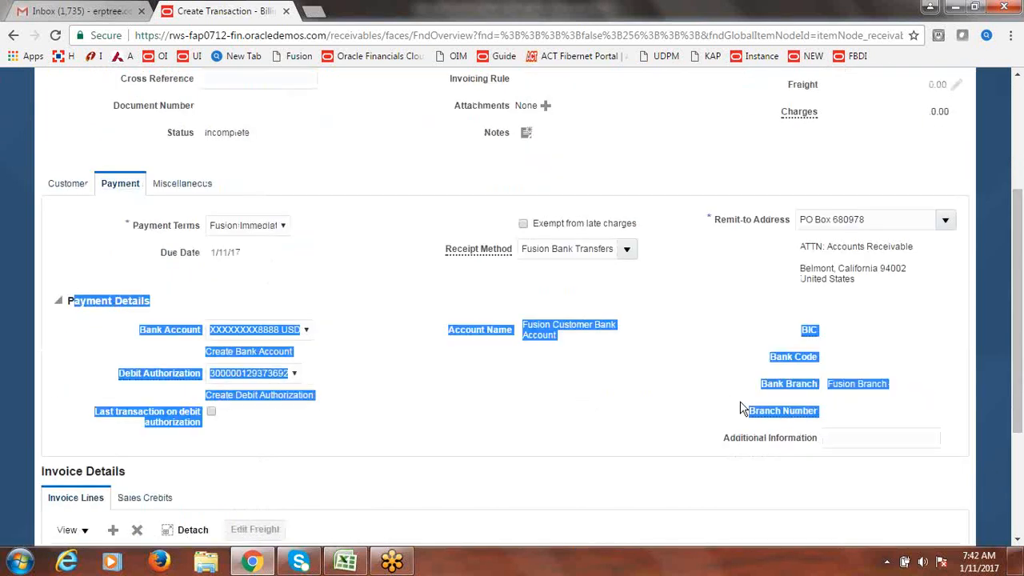
{"action": "left_click", "coordinate": [552, 414]}
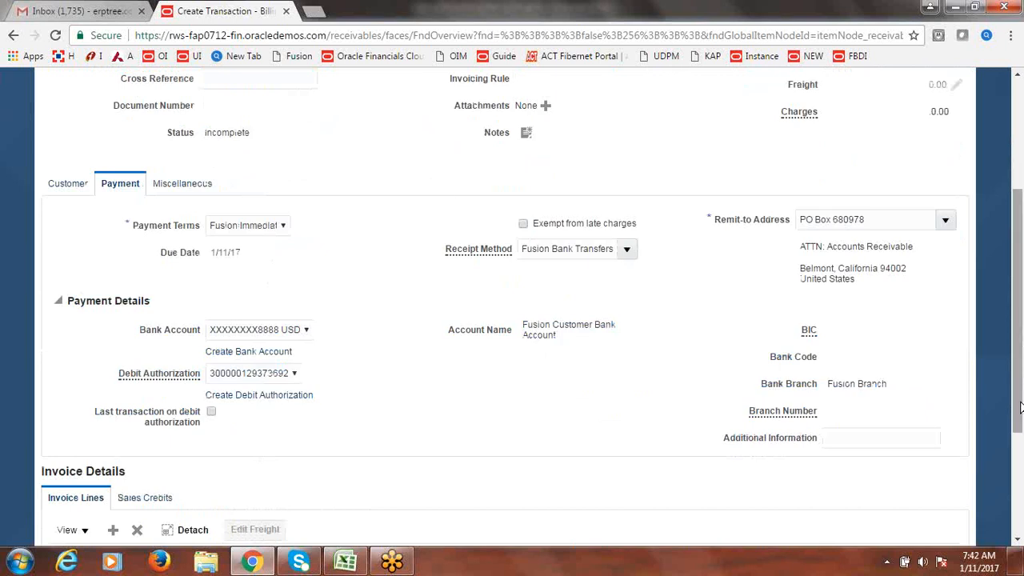
{"action": "left_click_drag", "start_coordinate": [1022, 408], "coordinate": [1023, 407]}
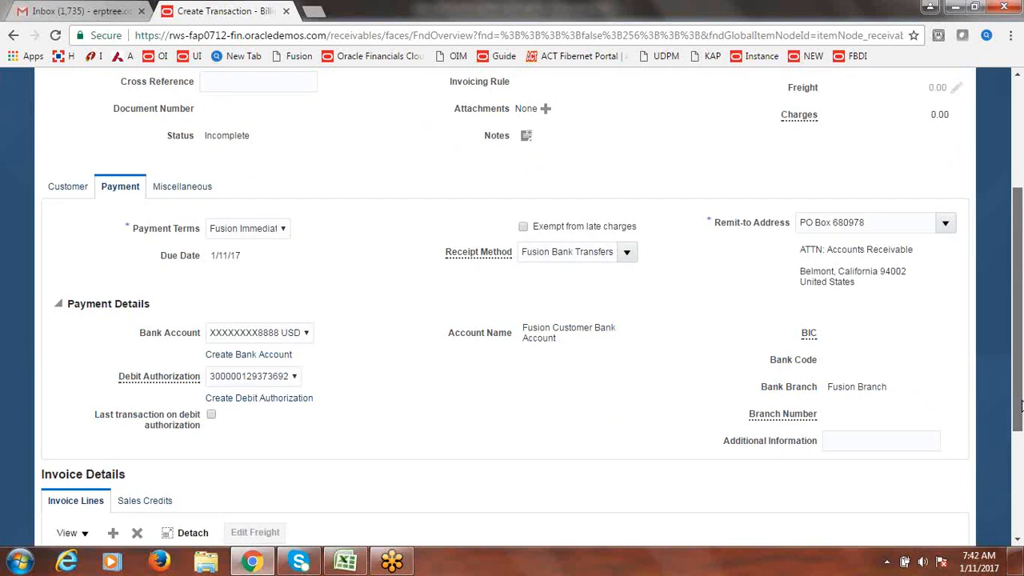
{"action": "left_click_drag", "start_coordinate": [1022, 407], "coordinate": [1021, 284]}
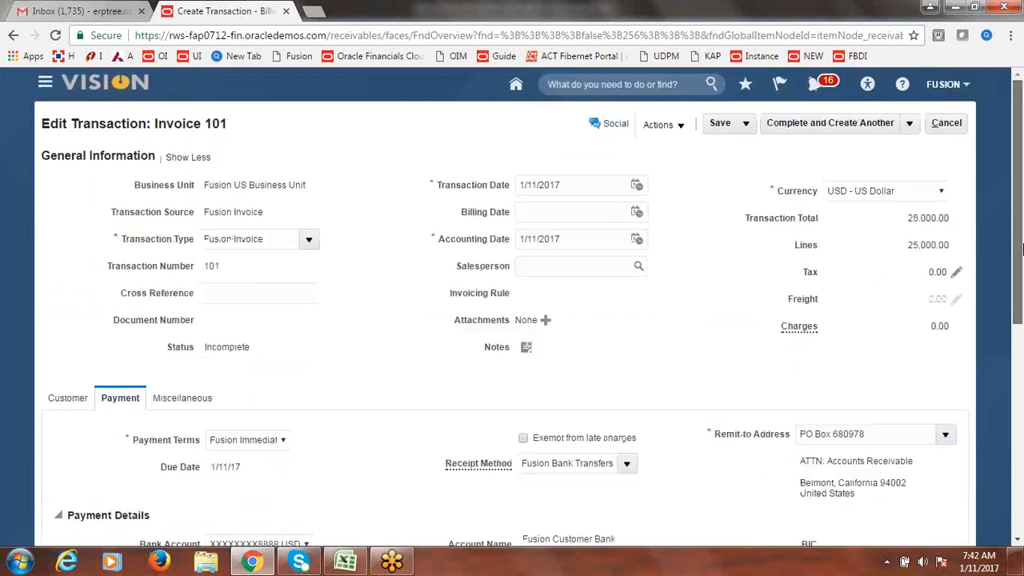
- Complete Invoice 101 via Complete and Review, check its number and source, then return to Billing
{"action": "left_click", "coordinate": [909, 125]}
{"action": "left_click", "coordinate": [857, 150]}
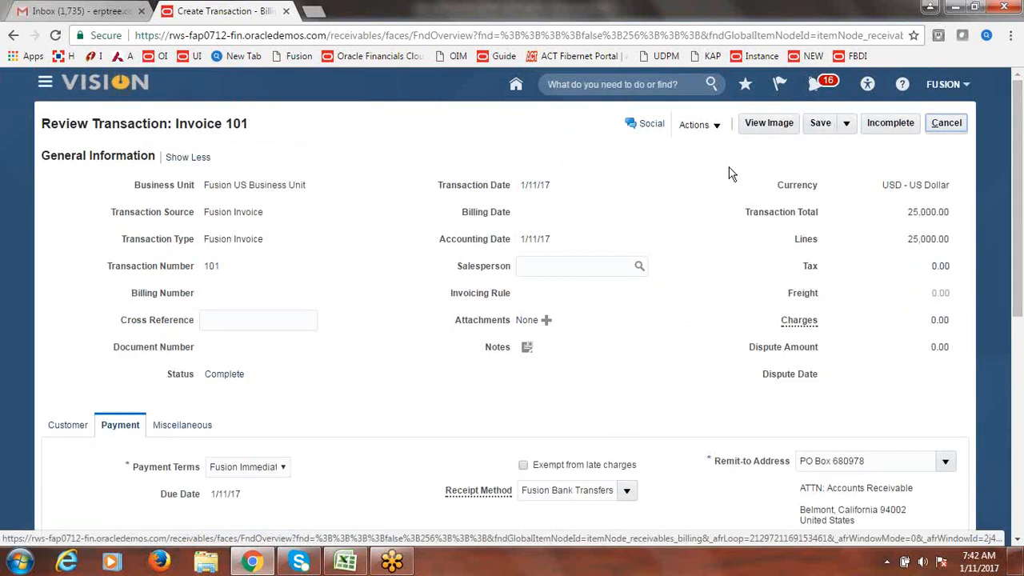
{"action": "double_click", "coordinate": [210, 266]}
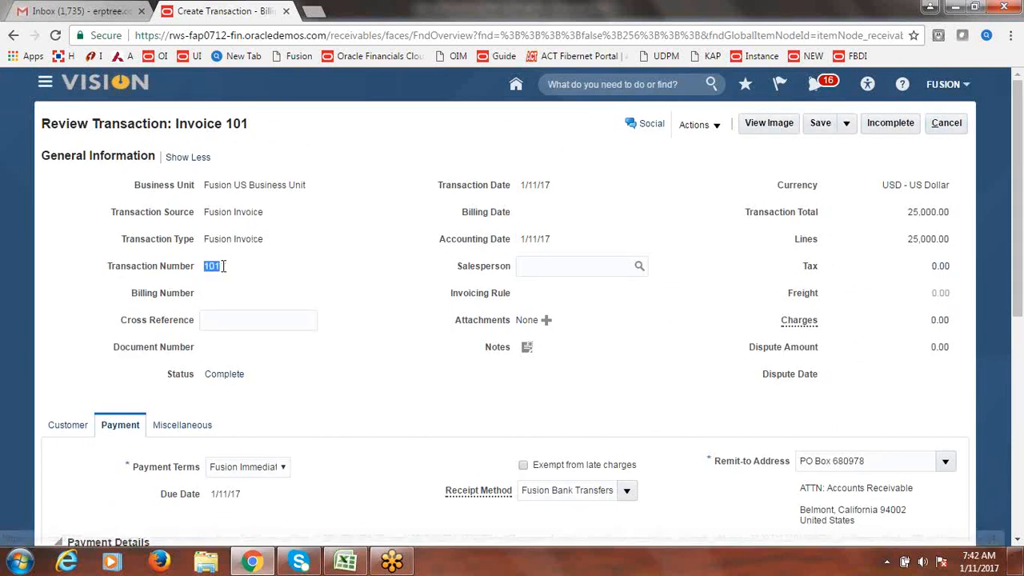
{"action": "left_click", "coordinate": [337, 281]}
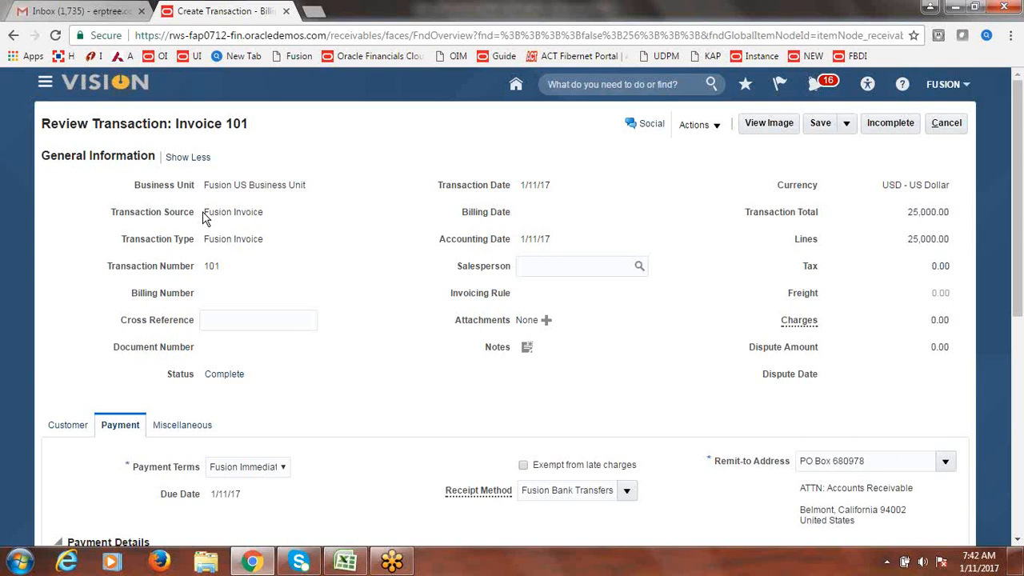
{"action": "left_click_drag", "start_coordinate": [202, 213], "coordinate": [276, 215]}
{"action": "left_click", "coordinate": [230, 273]}
{"action": "left_click", "coordinate": [958, 127]}
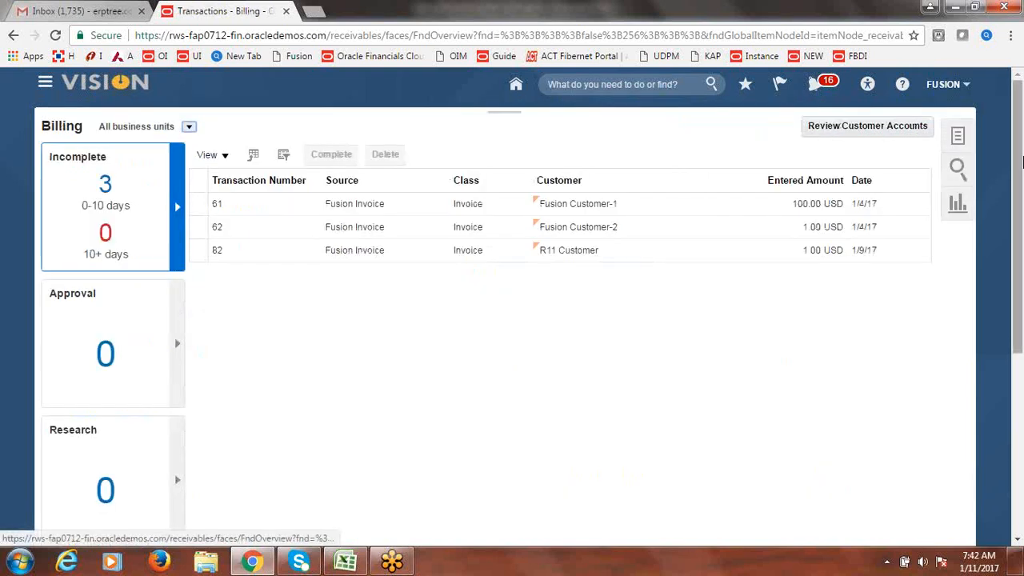
- Start a new billing transaction with transaction source Fusion Invoice
{"action": "left_click", "coordinate": [963, 140]}
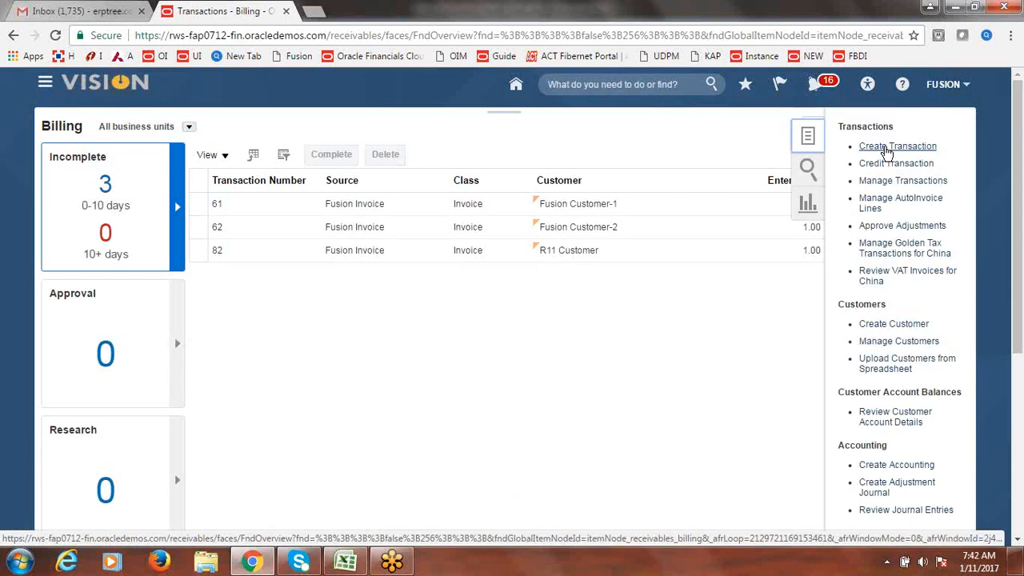
{"action": "left_click", "coordinate": [883, 147]}
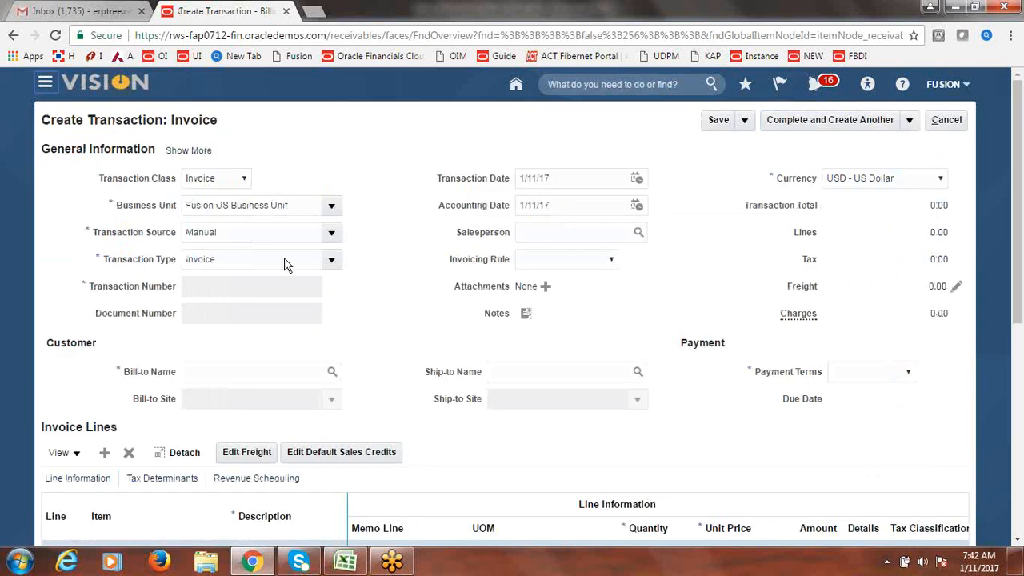
{"action": "left_click", "coordinate": [332, 232]}
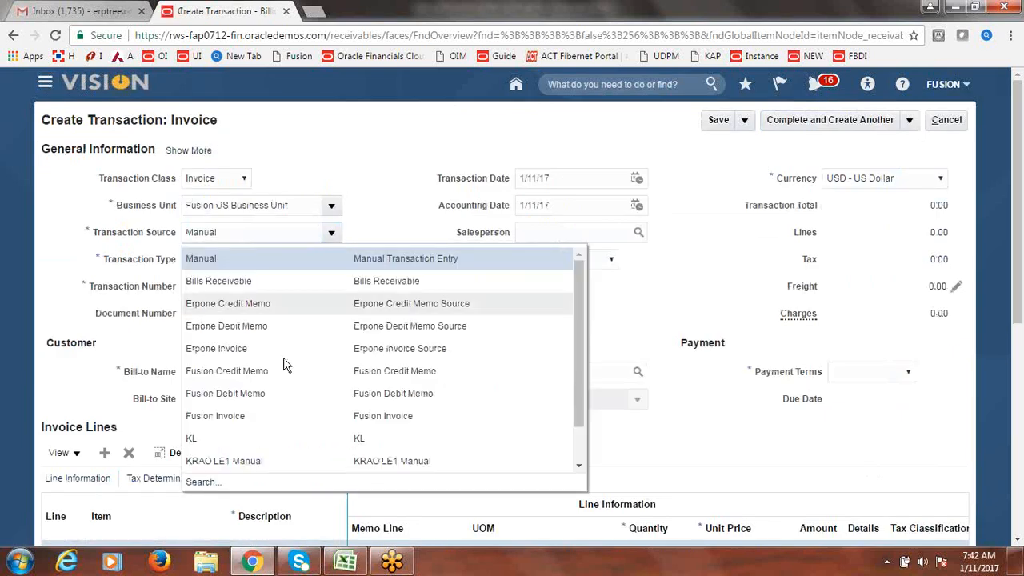
{"action": "left_click", "coordinate": [269, 415]}
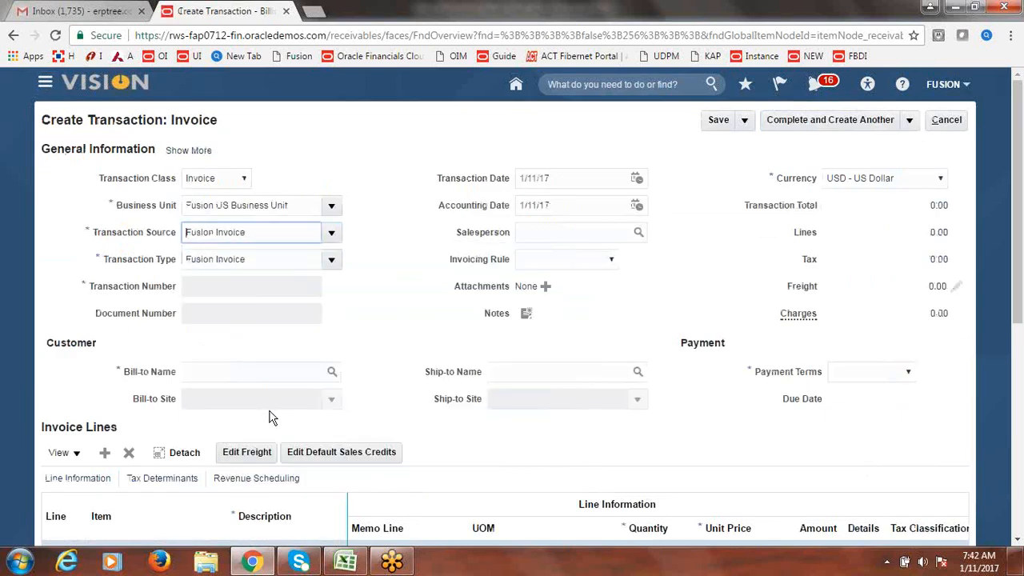
- Set Fusion Customer-1 as the bill-to customer and dismiss the ORA-01722 invalid number error
{"action": "left_click", "coordinate": [250, 374]}
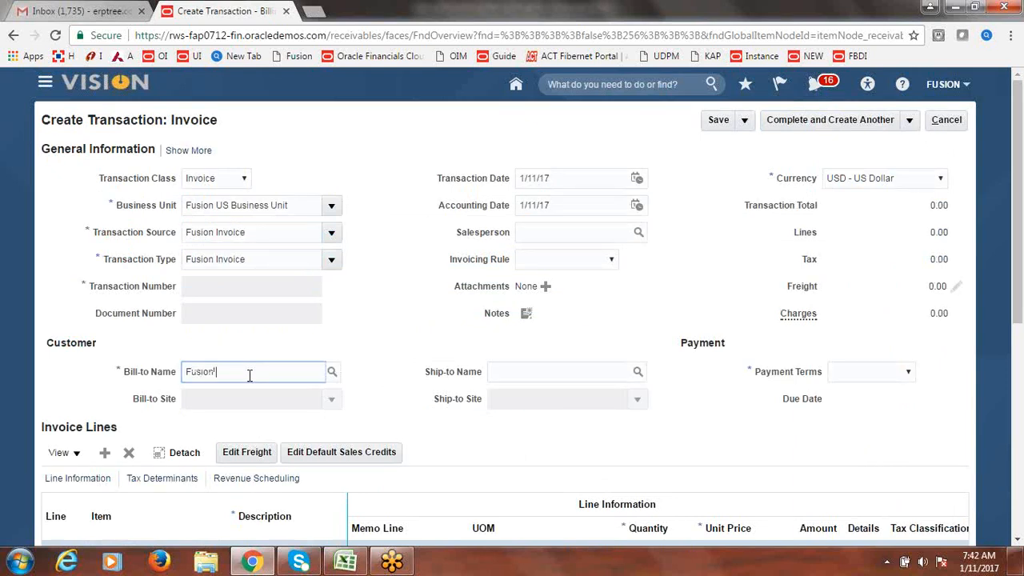
{"action": "key", "text": "Tab"}
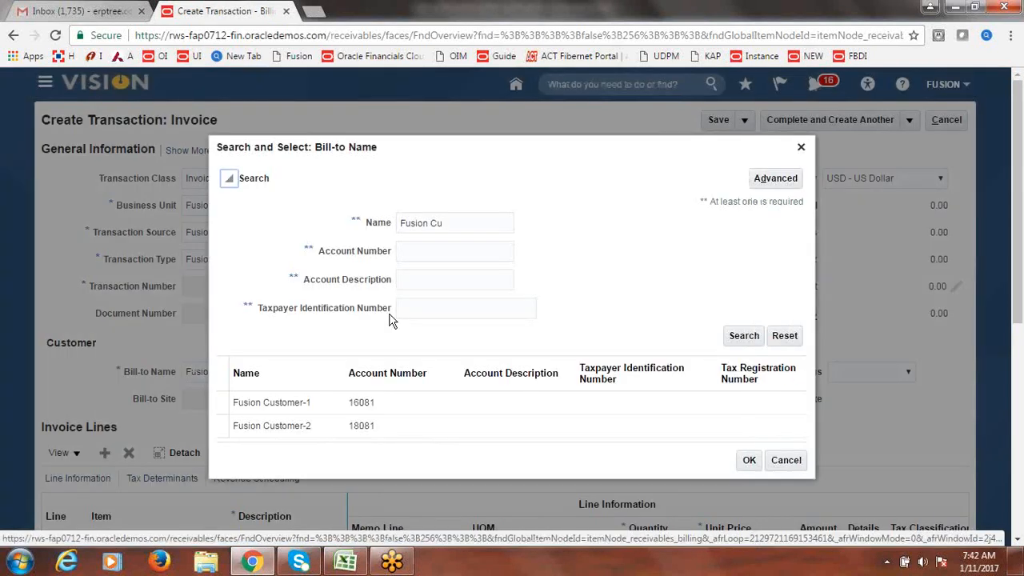
{"action": "left_click", "coordinate": [308, 404]}
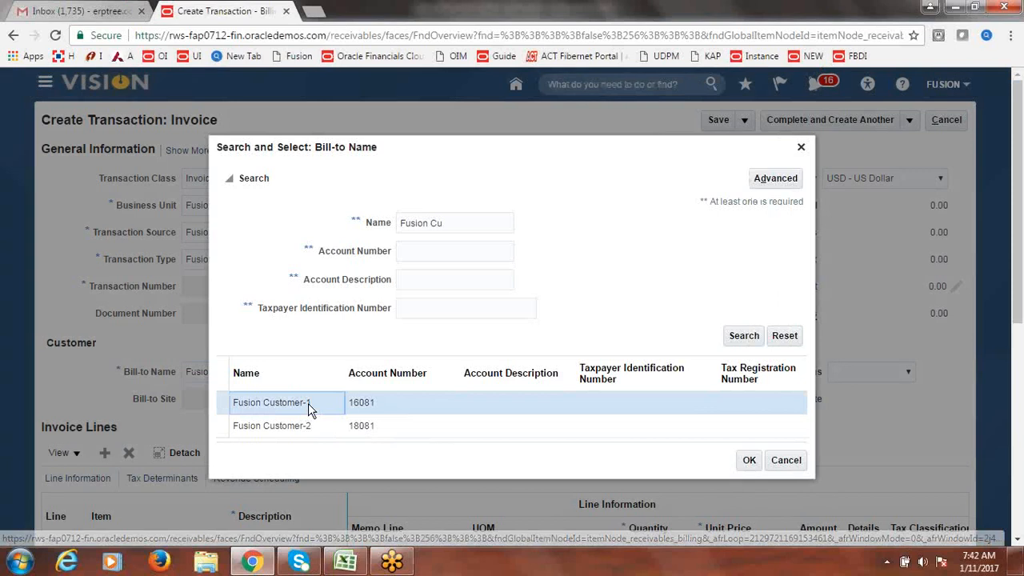
{"action": "left_click", "coordinate": [744, 461]}
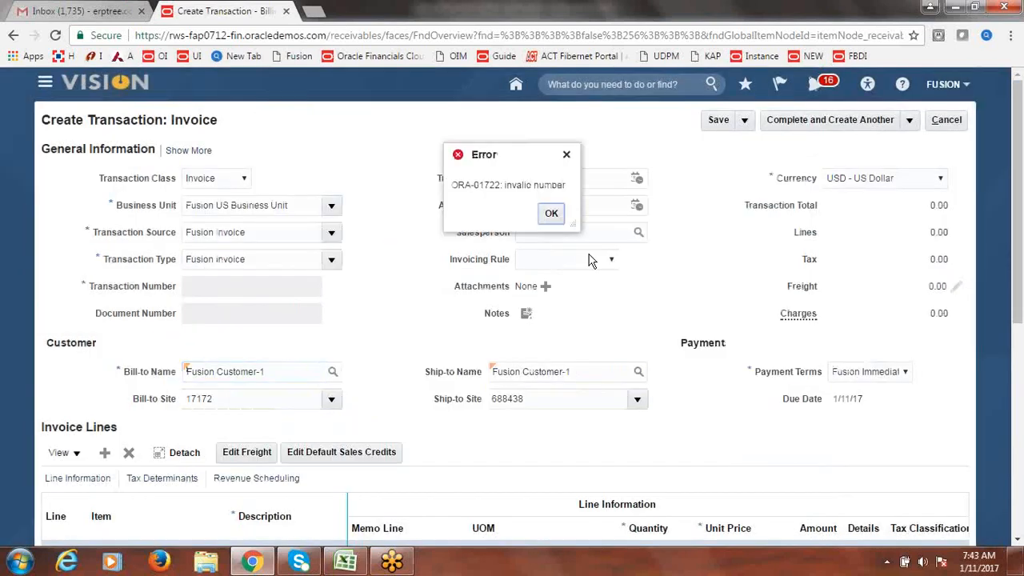
{"action": "left_click", "coordinate": [551, 213]}
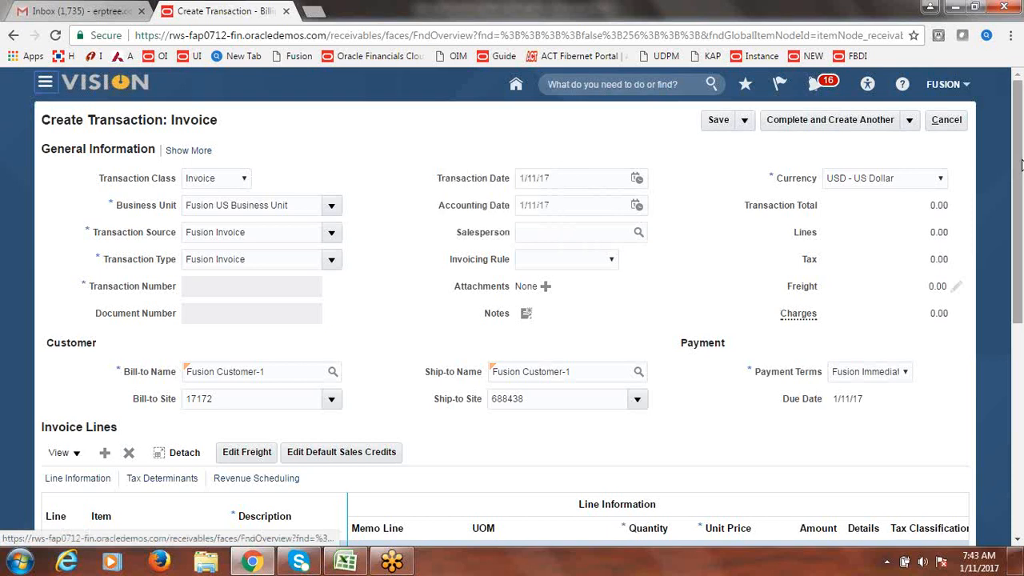
{"action": "scroll", "coordinate": [507, 267], "scroll_direction": "down", "scroll_amount": 4}
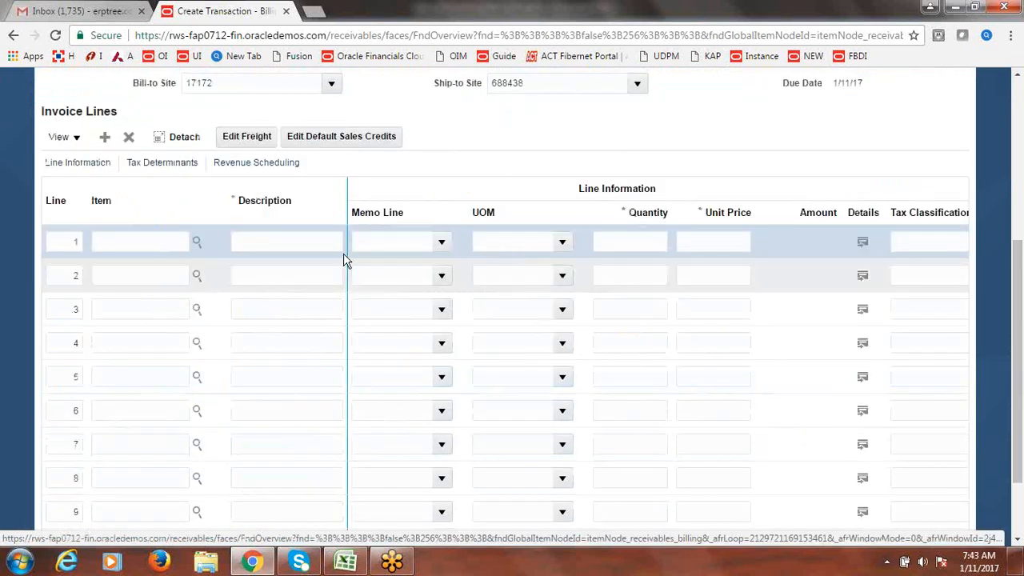
- Add invoice line 1: description Services, quantity 1, unit price 25000
{"action": "left_click", "coordinate": [313, 241]}
{"action": "type", "text": "Servic"}
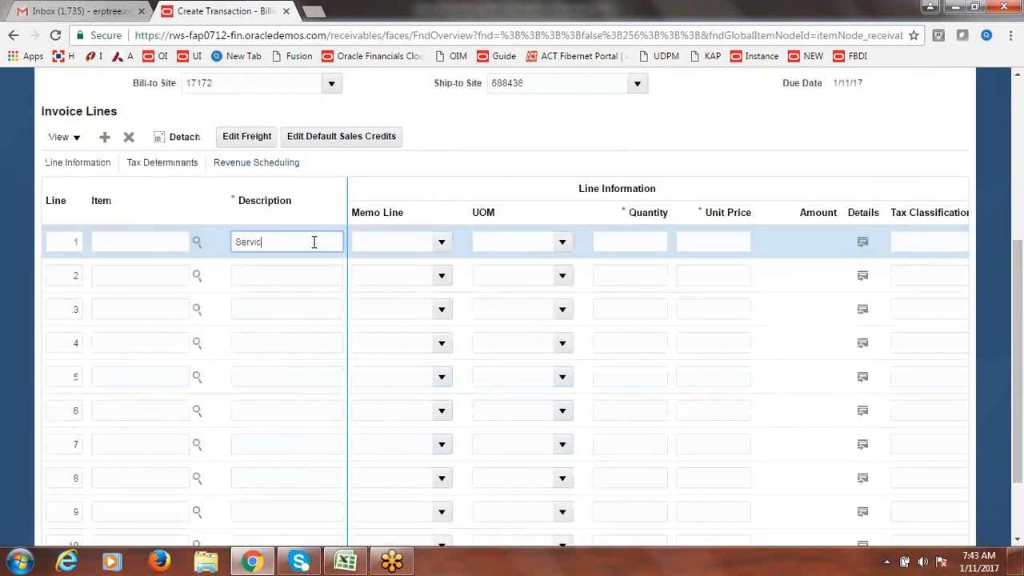
{"action": "type", "text": "es"}
{"action": "left_click", "coordinate": [353, 240]}
{"action": "left_click", "coordinate": [614, 242]}
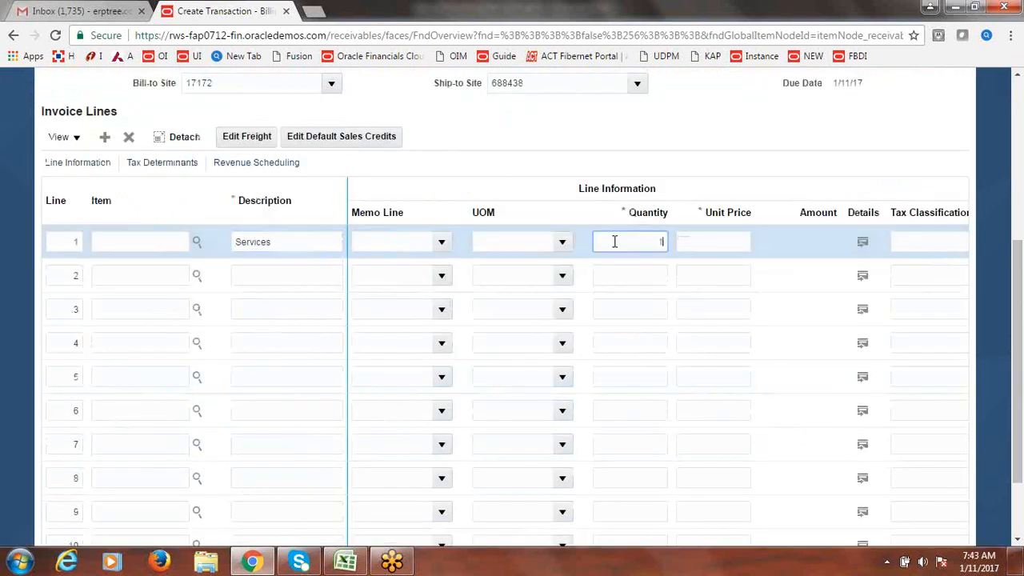
{"action": "type", "text": "1"}
{"action": "left_click", "coordinate": [727, 250]}
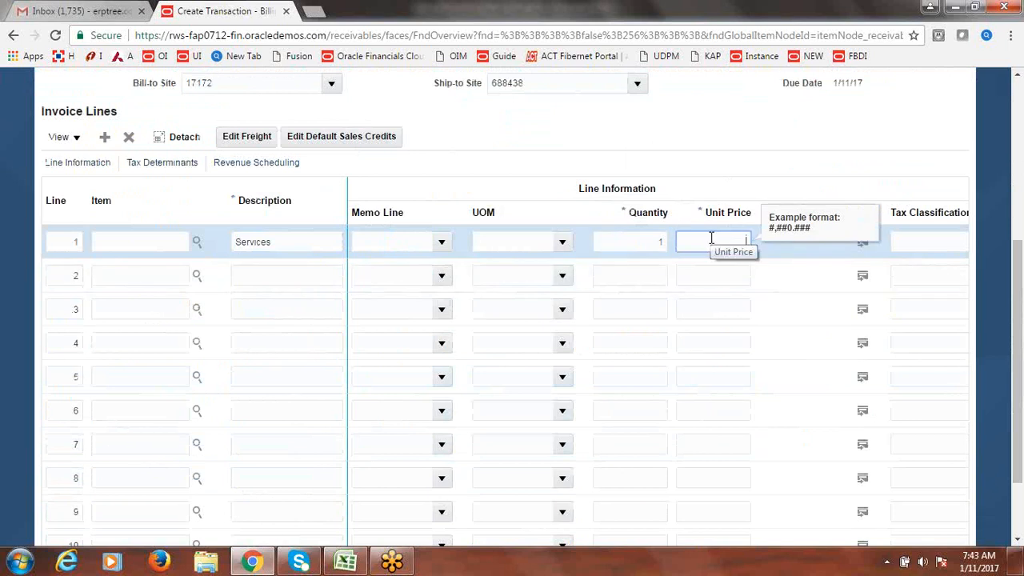
{"action": "type", "text": "25000"}
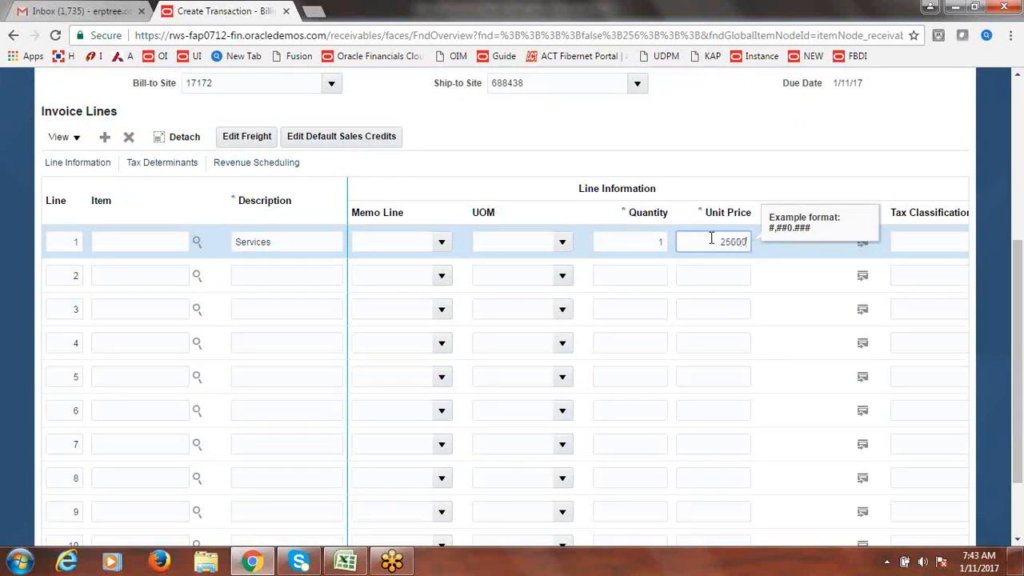
{"action": "left_click", "coordinate": [813, 131]}
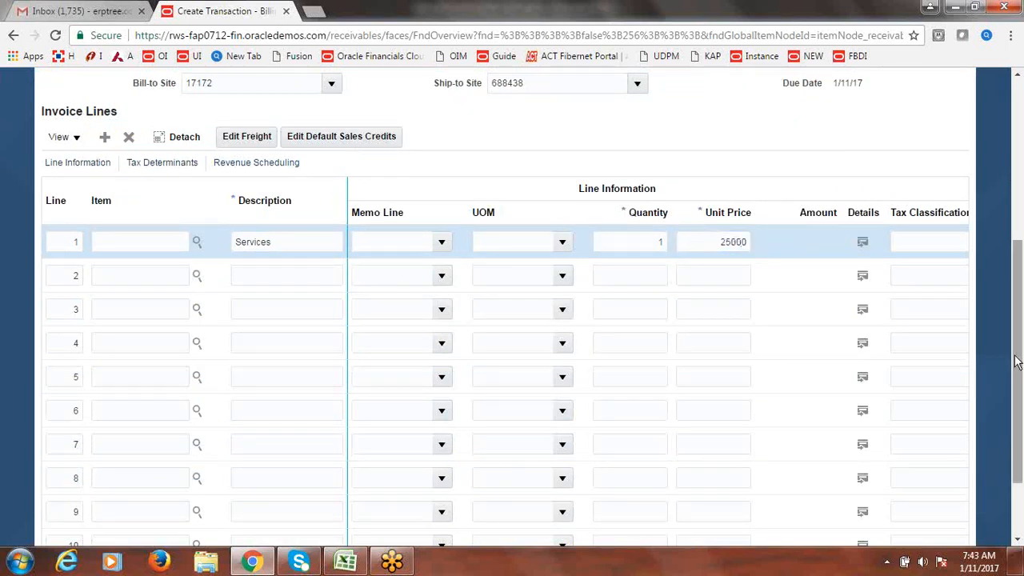
- Reveal more header fields and save the invoice as Invoice 102
{"action": "scroll", "coordinate": [1022, 227], "scroll_direction": "up", "scroll_amount": 1}
{"action": "scroll", "coordinate": [1021, 226], "scroll_direction": "up", "scroll_amount": 3}
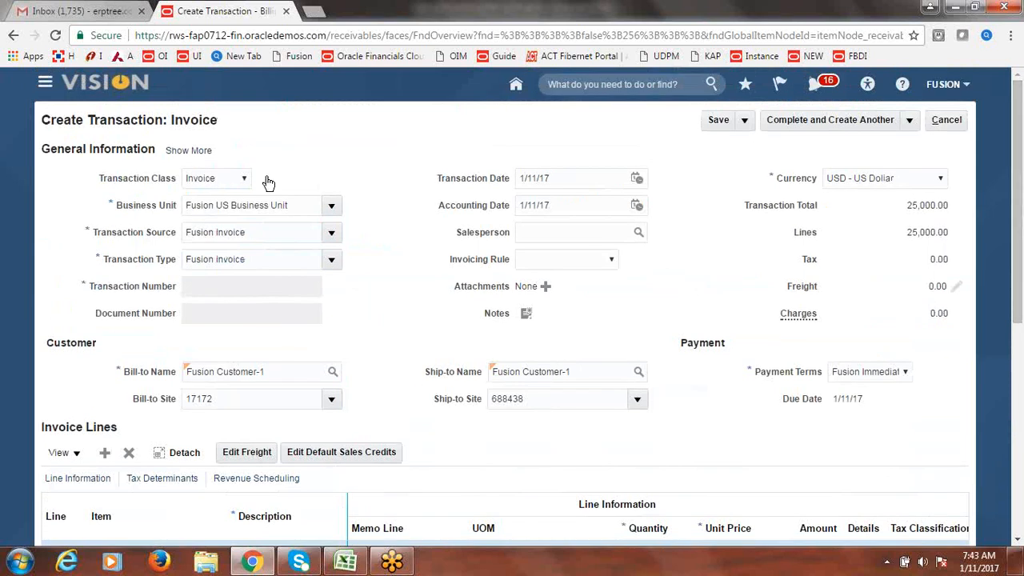
{"action": "left_click", "coordinate": [195, 153]}
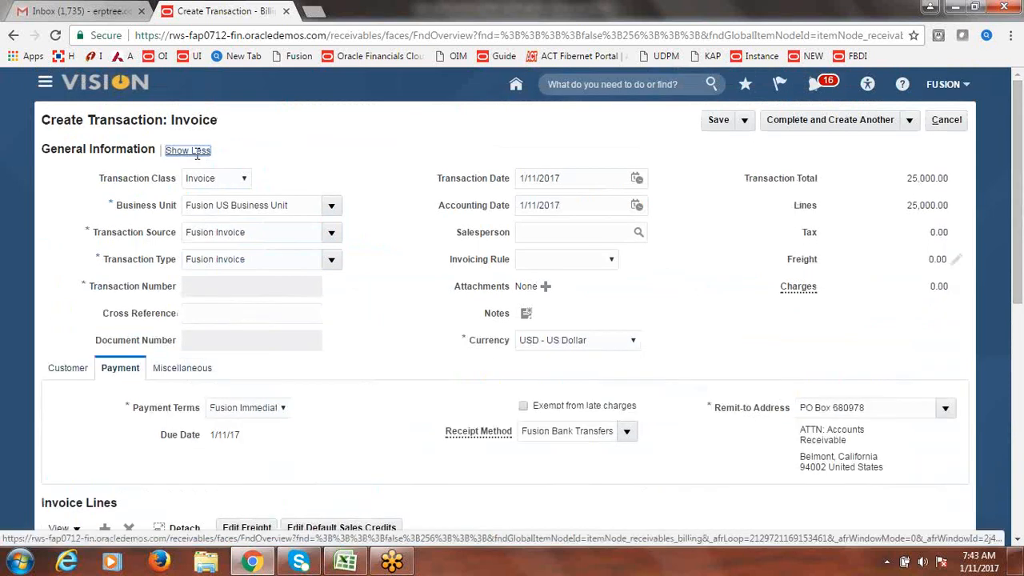
{"action": "left_click", "coordinate": [729, 123]}
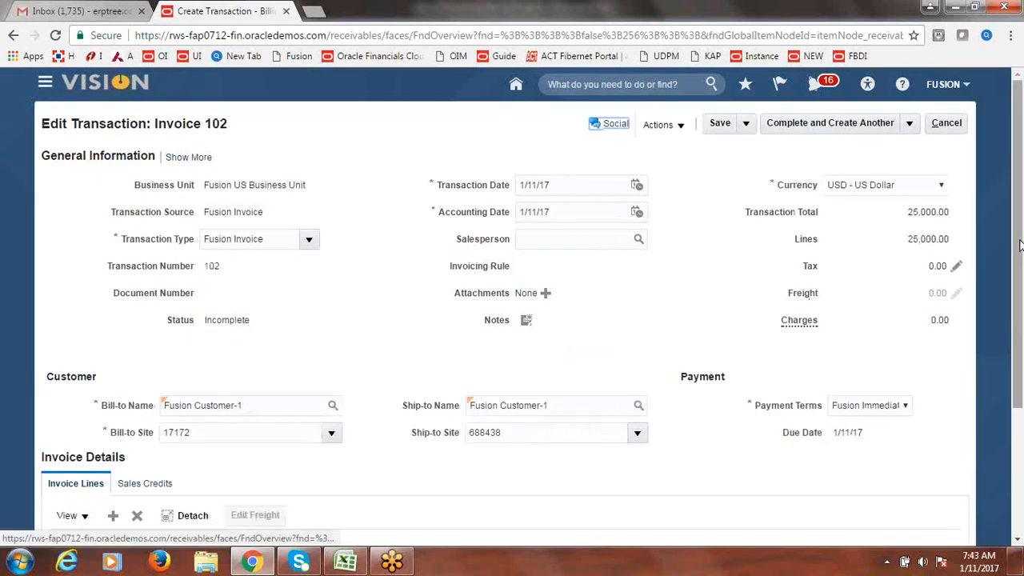
- Review Invoice 102's payment details, mark it Complete via Complete and Review, then cancel to Billing
{"action": "mouse_move", "coordinate": [1020, 244]}
{"action": "left_mouse_down"}
{"action": "mouse_move", "coordinate": [1020, 352]}
{"action": "mouse_move", "coordinate": [1022, 258]}
{"action": "left_mouse_up"}
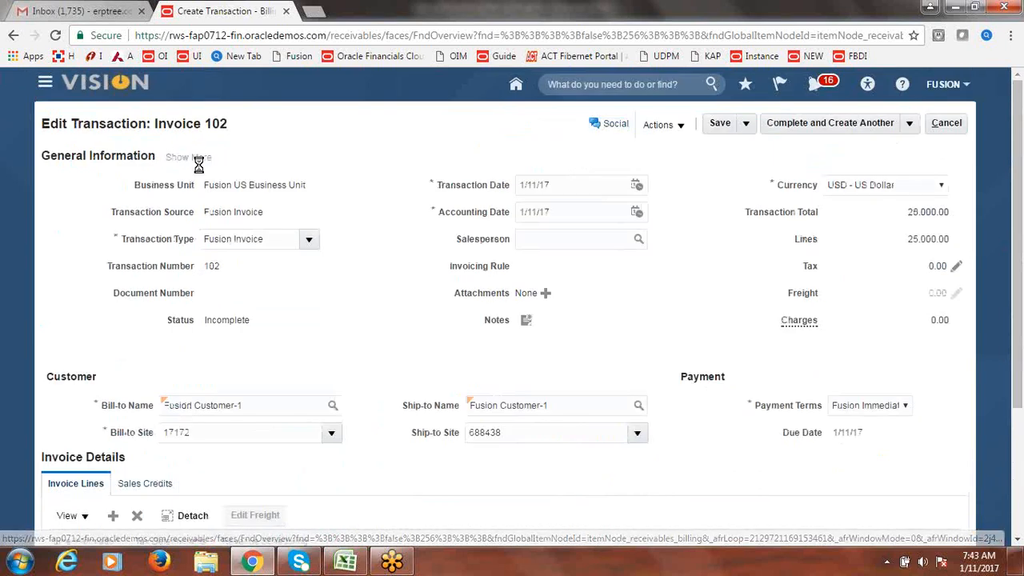
{"action": "left_click", "coordinate": [199, 160]}
{"action": "left_click_drag", "start_coordinate": [1018, 246], "coordinate": [1021, 333]}
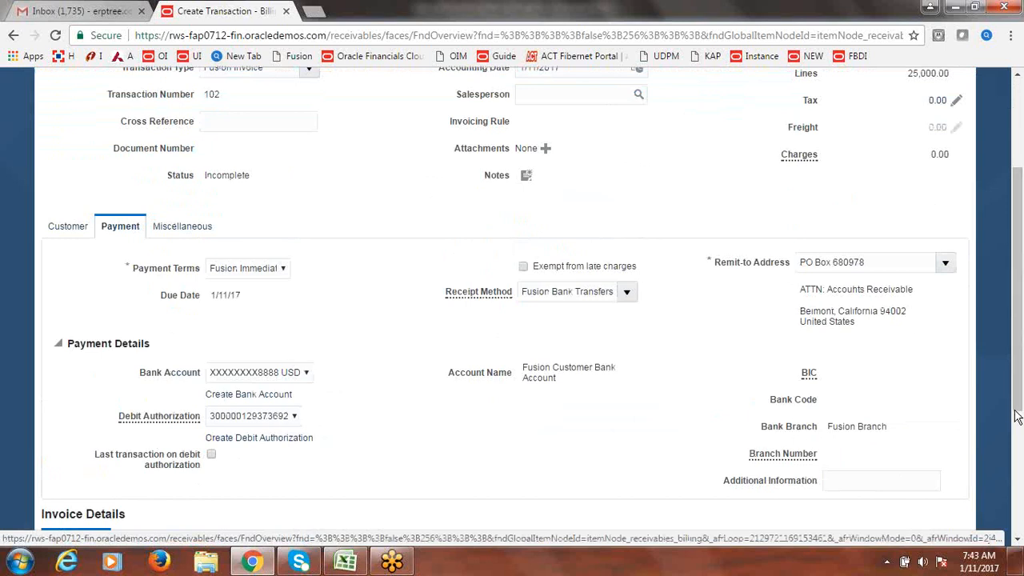
{"action": "left_click_drag", "start_coordinate": [1016, 416], "coordinate": [1018, 320]}
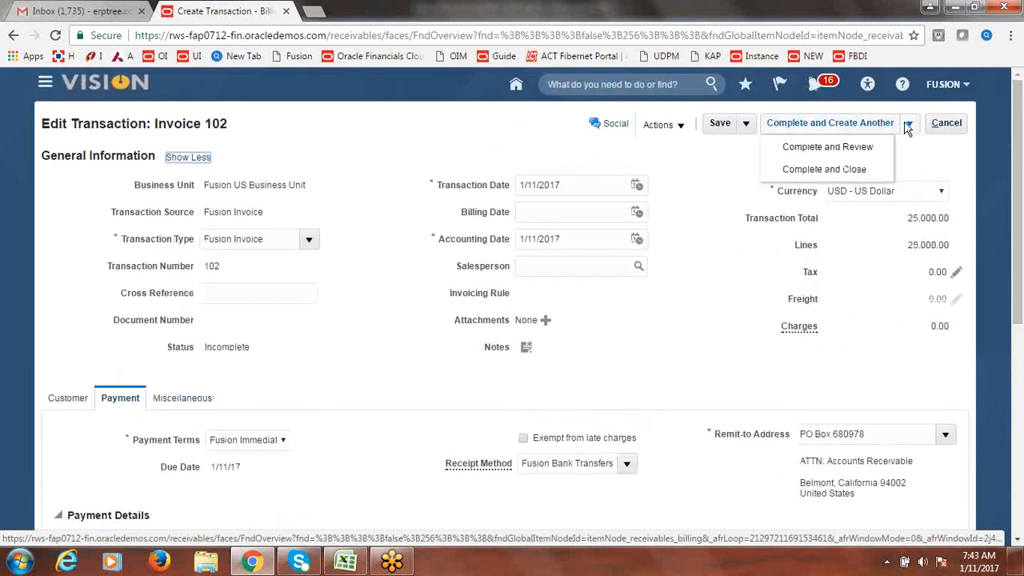
{"action": "left_click", "coordinate": [850, 146]}
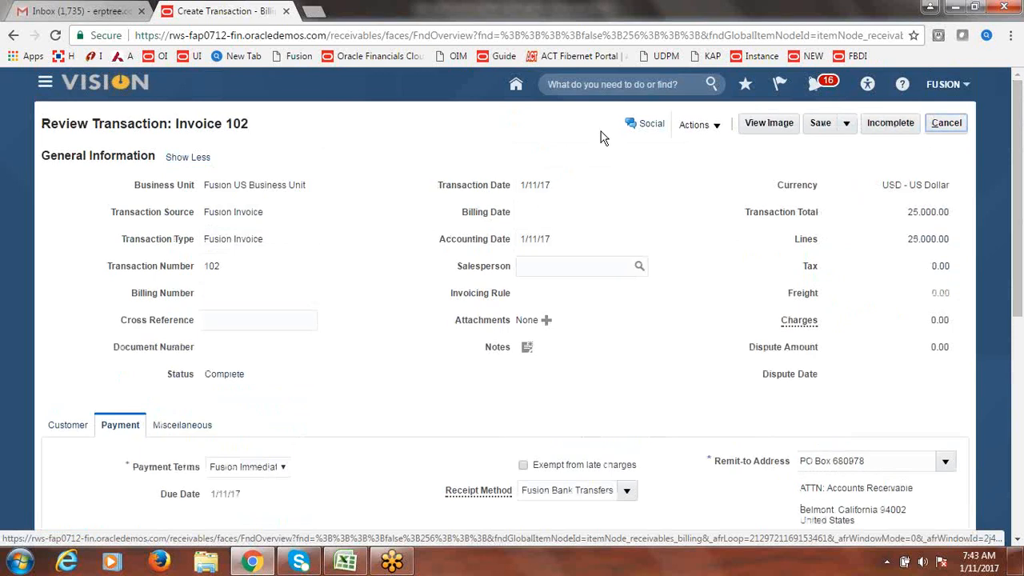
{"action": "left_click", "coordinate": [949, 125]}
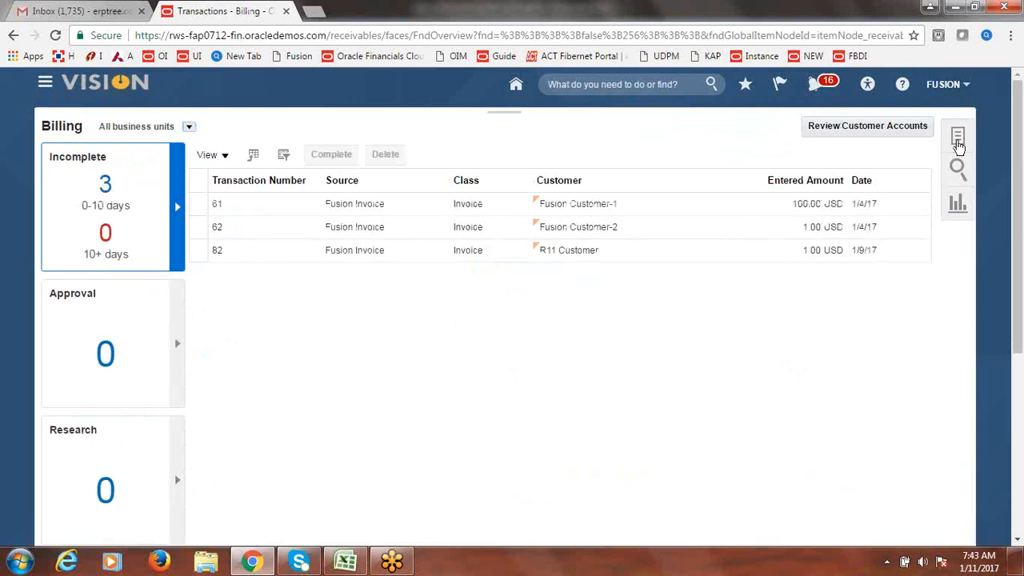
- Go to Receivables > Accounts Receivable and start Create Automatic Receipts from the Tasks panel
{"action": "left_click", "coordinate": [46, 85]}
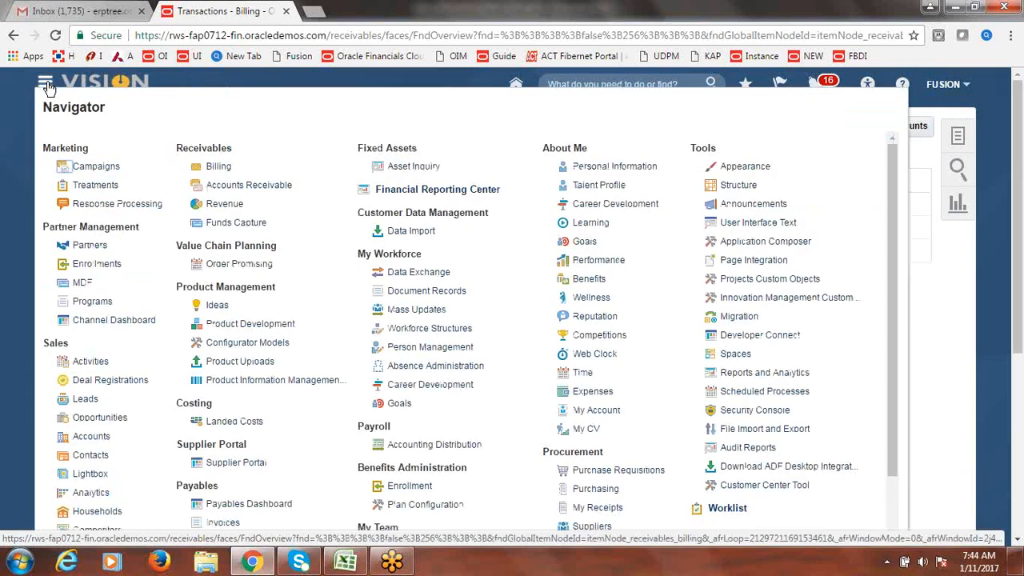
{"action": "left_click", "coordinate": [244, 190]}
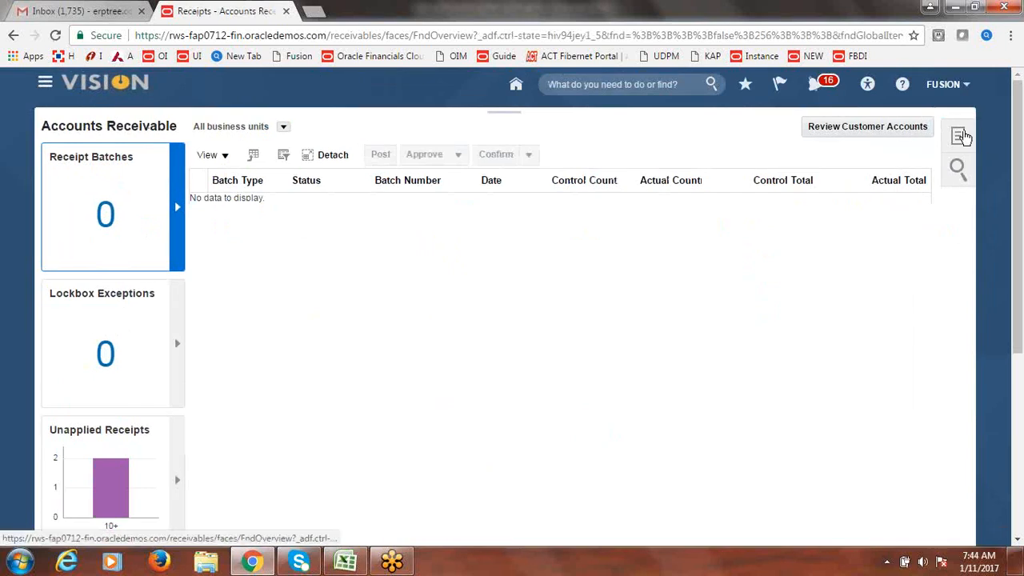
{"action": "left_click", "coordinate": [961, 136]}
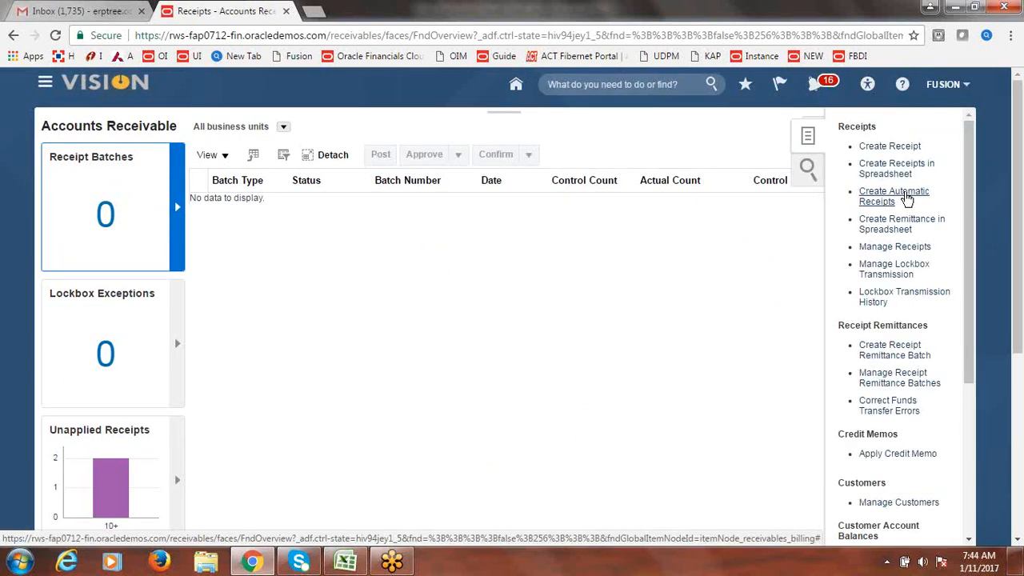
{"action": "left_click", "coordinate": [905, 197]}
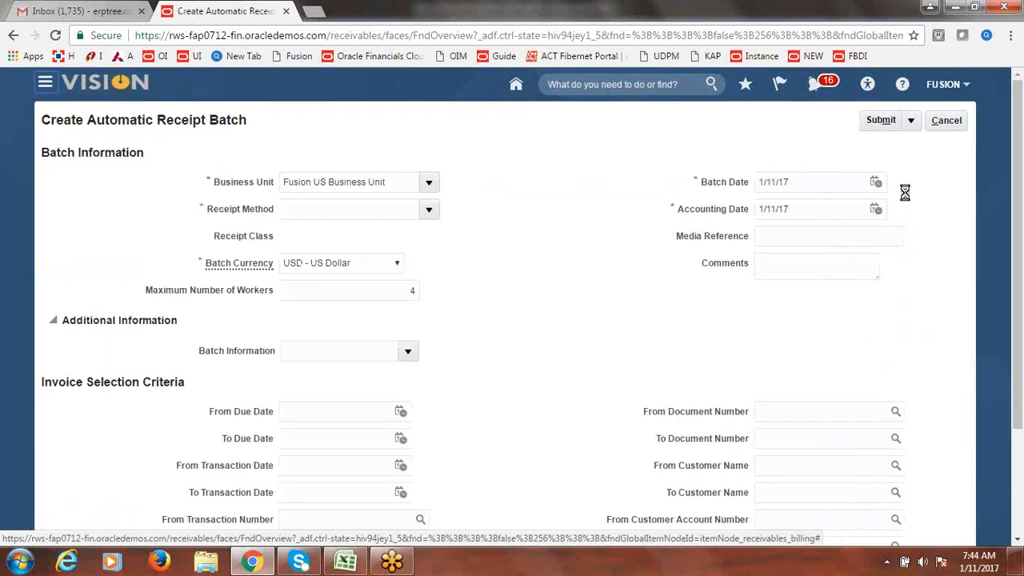
- Submit the automatic receipt batch with receipt method Fusion Bank Transfers as request 1060973
{"action": "left_click", "coordinate": [430, 212]}
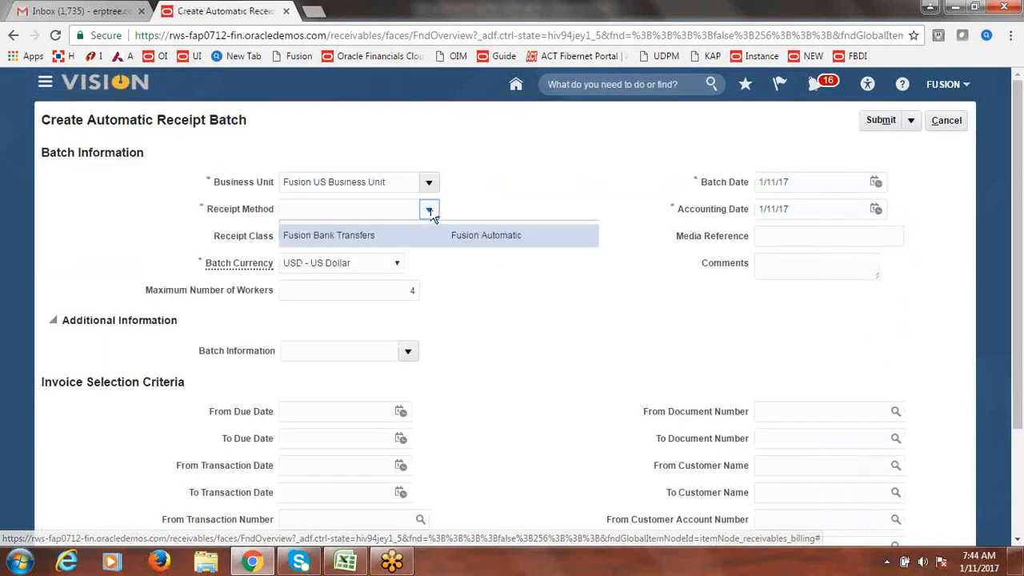
{"action": "left_click", "coordinate": [390, 235]}
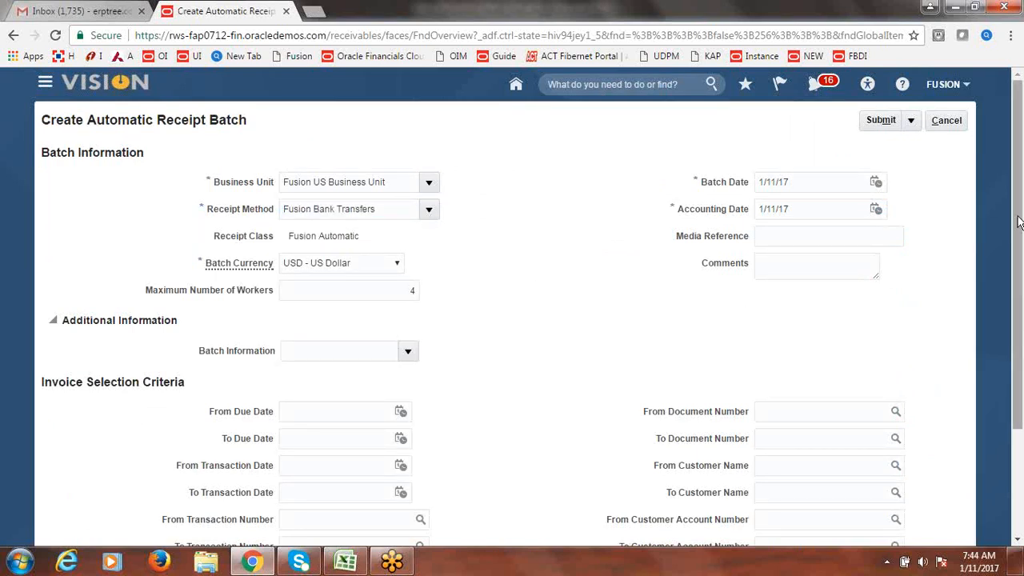
{"action": "left_click", "coordinate": [885, 120]}
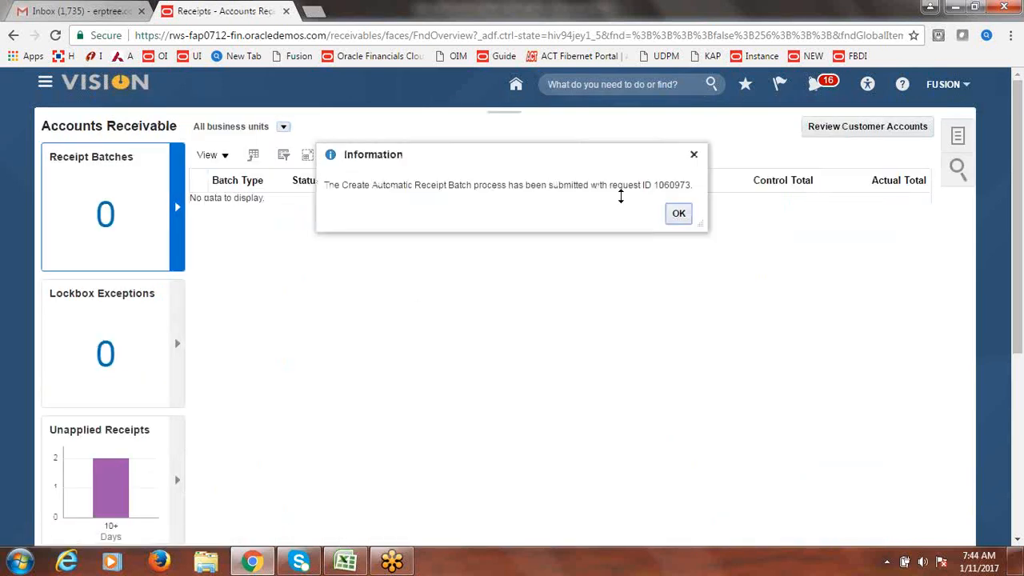
{"action": "left_click", "coordinate": [679, 218]}
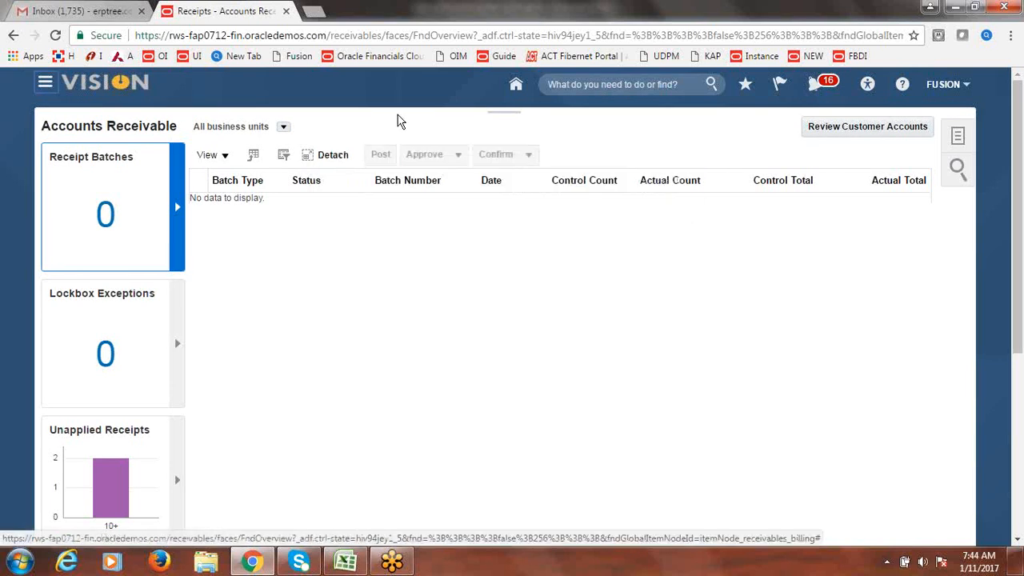
{"action": "left_click", "coordinate": [317, 11]}
- Refresh Scheduled Processes until requests 1060973 and 1060974 show Succeeded, then return to Accounts Receivable
{"action": "left_click", "coordinate": [808, 58]}
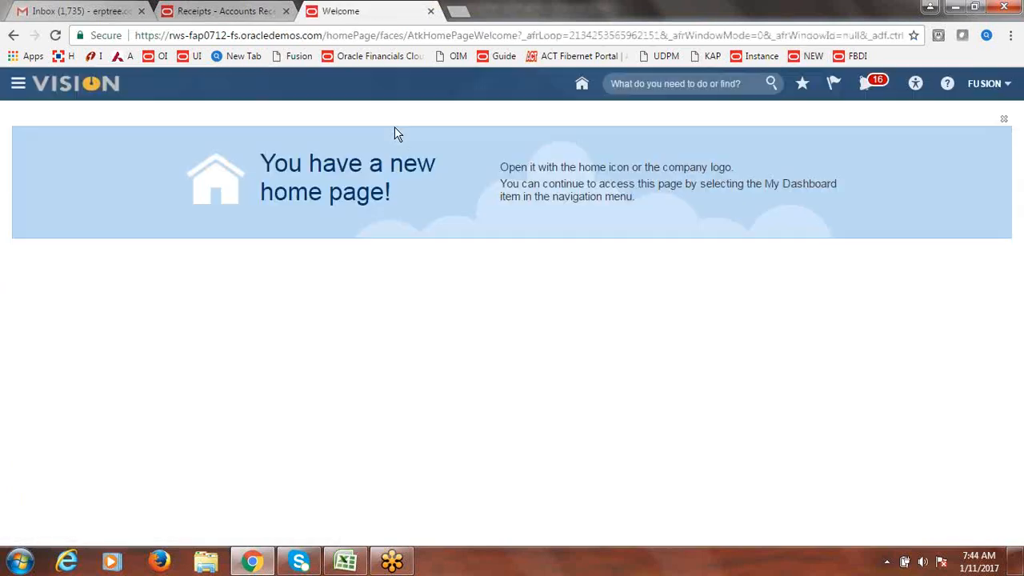
{"action": "left_click", "coordinate": [17, 85]}
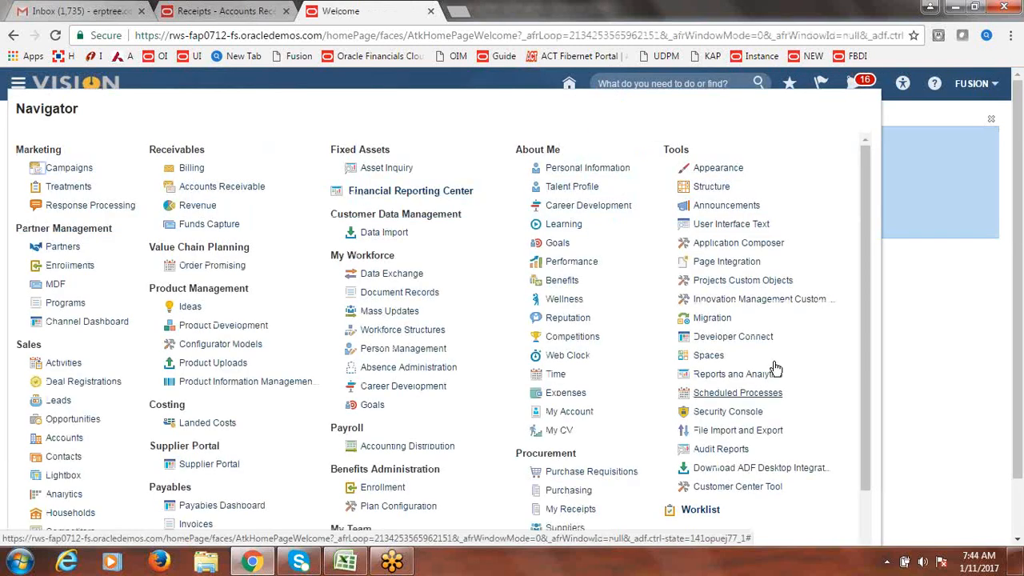
{"action": "left_click", "coordinate": [752, 393]}
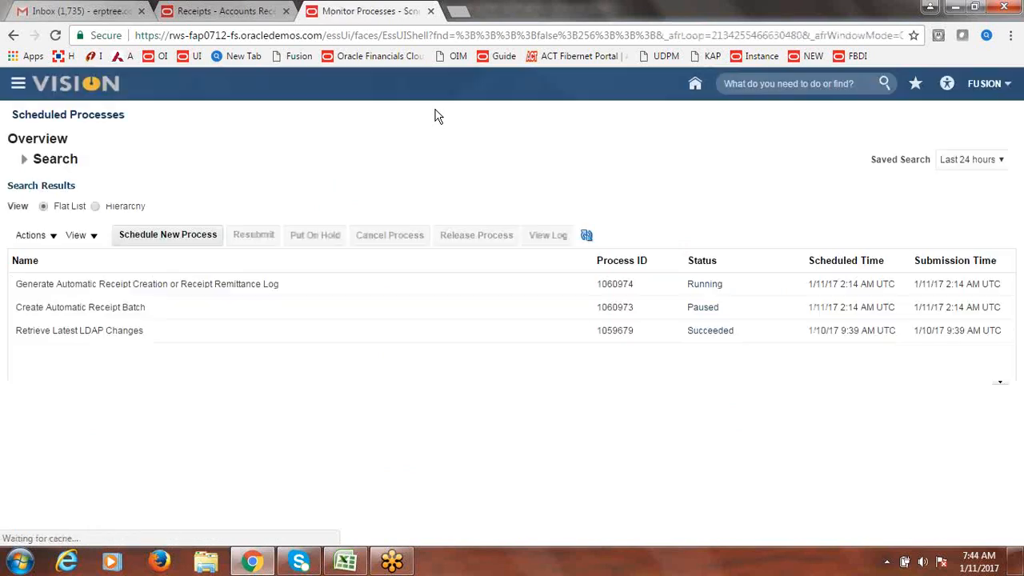
{"action": "left_click", "coordinate": [588, 236]}
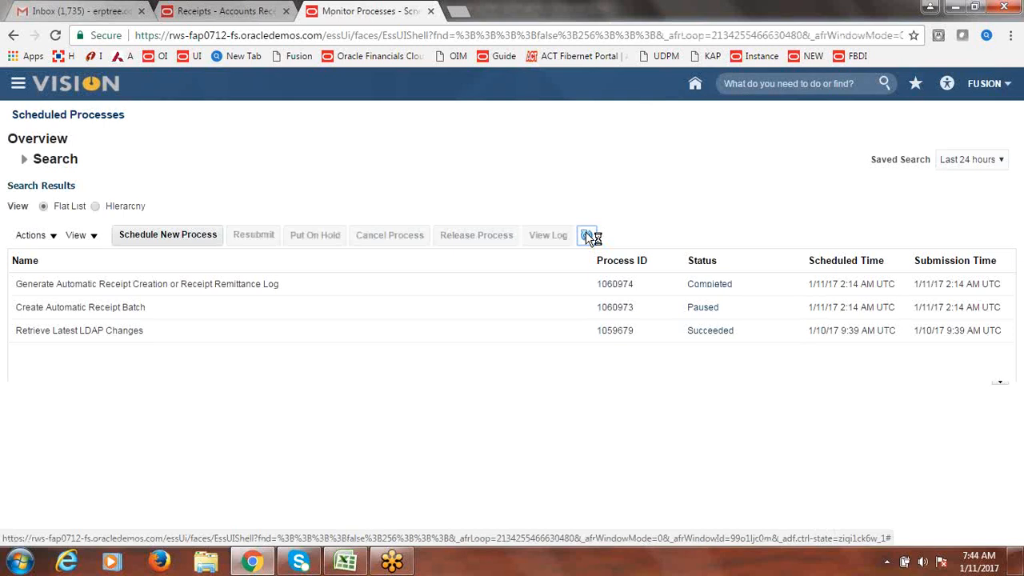
{"action": "left_click", "coordinate": [588, 238]}
{"action": "left_click", "coordinate": [589, 237]}
{"action": "left_click", "coordinate": [588, 237]}
{"action": "left_click", "coordinate": [239, 9]}
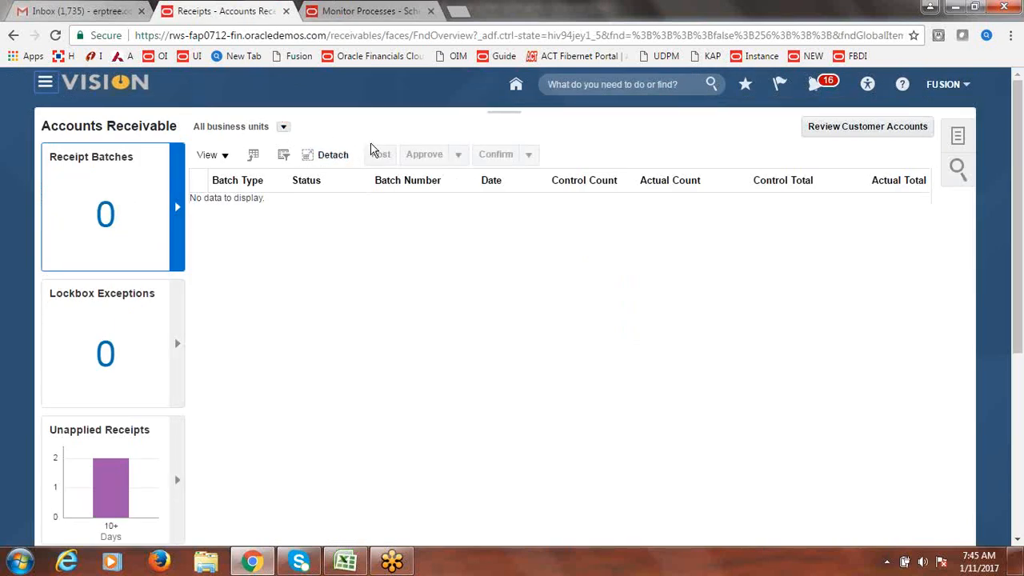
{"action": "left_click", "coordinate": [179, 345]}
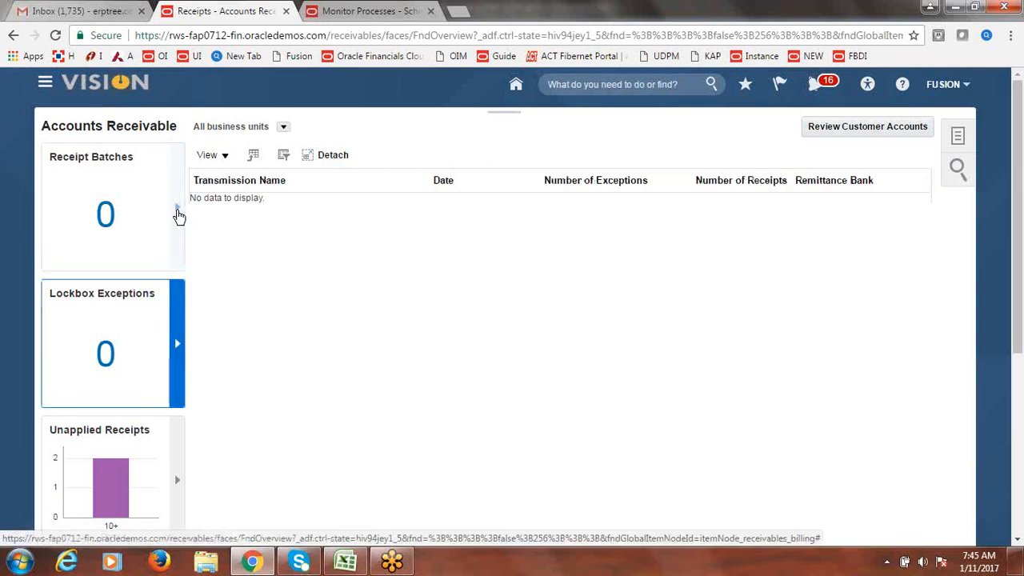
- List receipt batches for Fusion US Business Unit, showing batch 1002 pending approval
{"action": "left_click", "coordinate": [178, 213]}
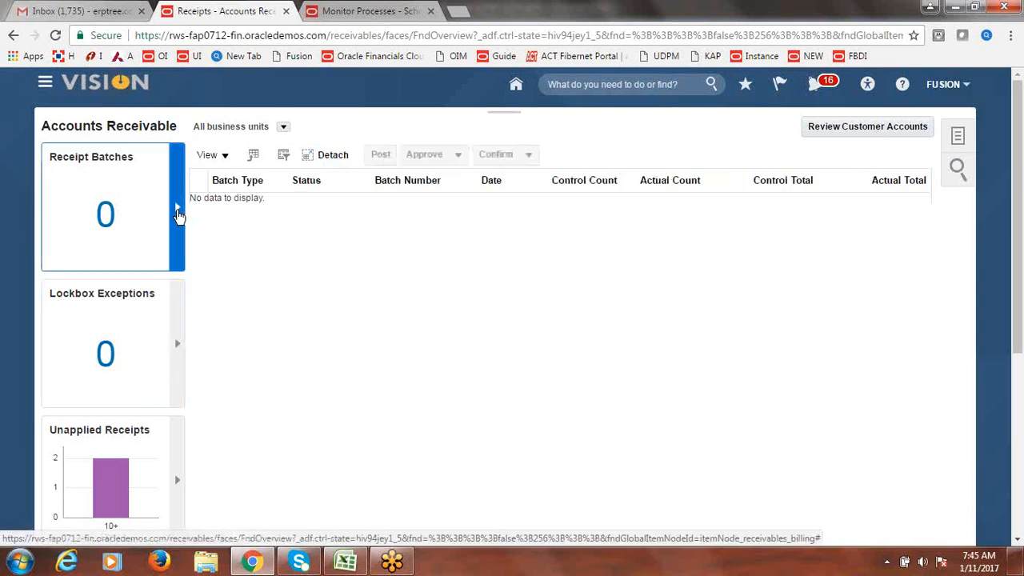
{"action": "left_click", "coordinate": [282, 127]}
{"action": "left_click", "coordinate": [312, 165]}
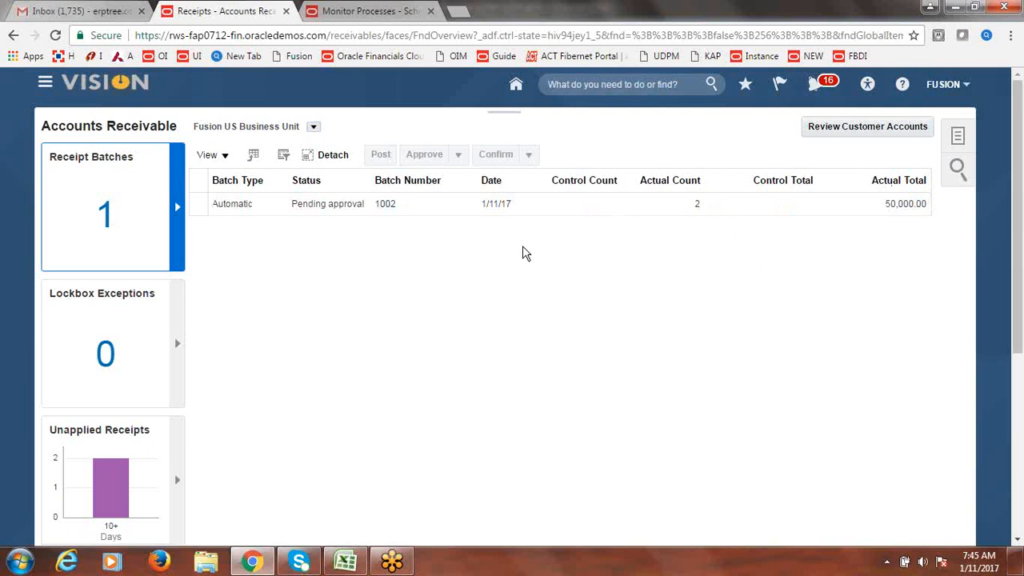
- Open receipt batch 1002, choose Approve and Format, and acknowledge request 1060975
{"action": "left_click", "coordinate": [385, 206]}
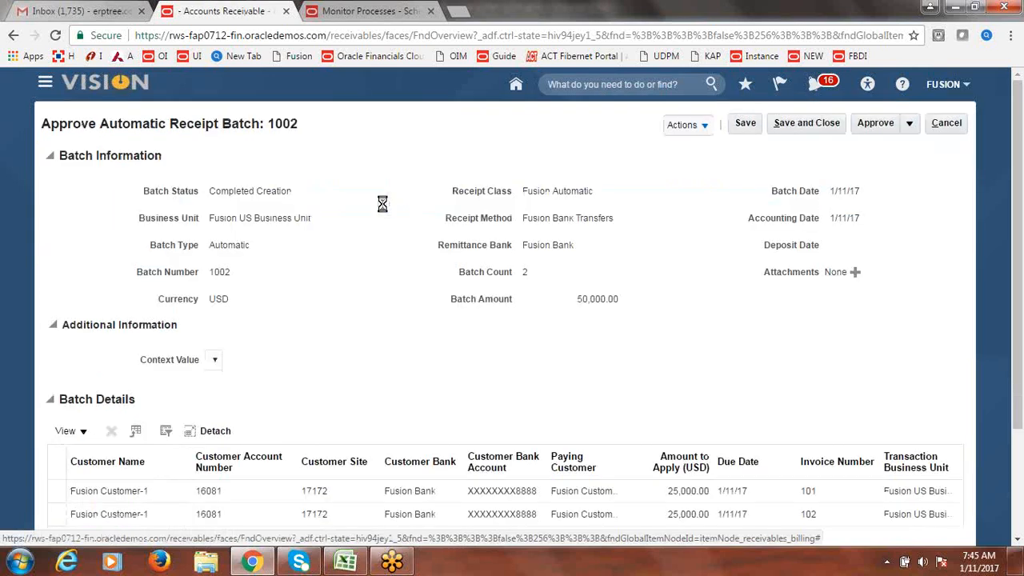
{"action": "scroll", "coordinate": [1019, 249], "scroll_direction": "down", "scroll_amount": 3}
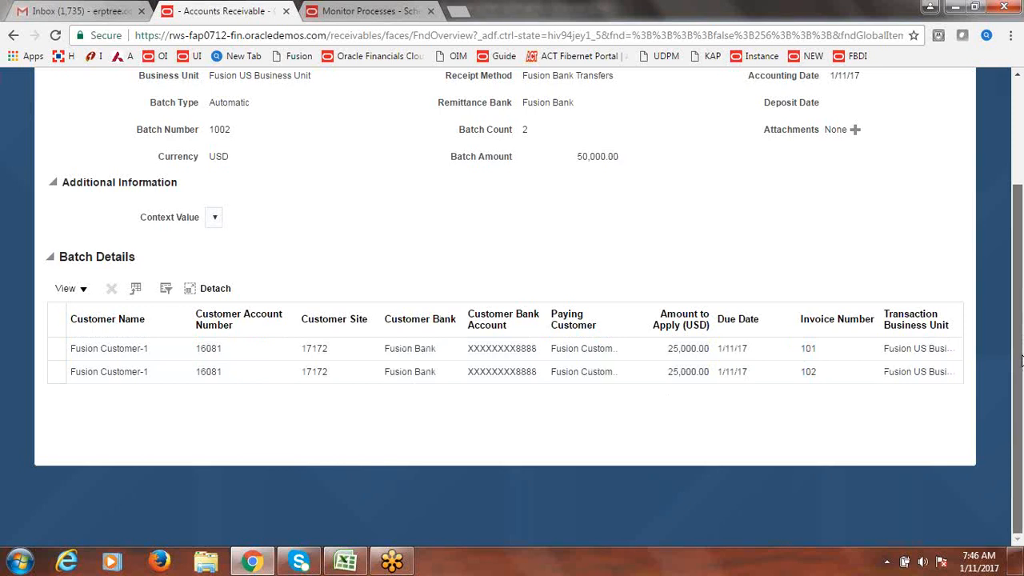
{"action": "left_click_drag", "start_coordinate": [1022, 361], "coordinate": [1021, 266]}
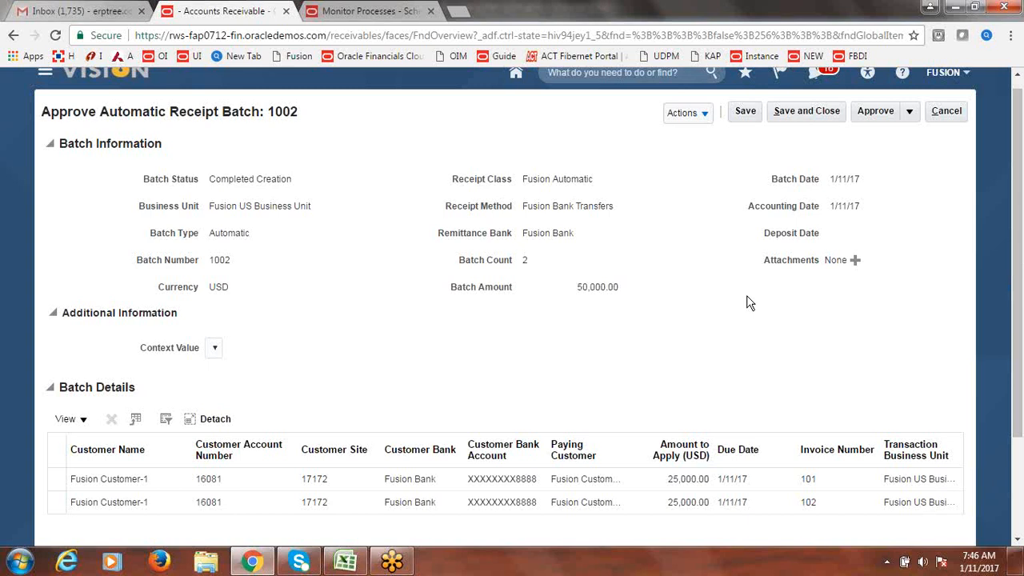
{"action": "left_click_drag", "start_coordinate": [1021, 308], "coordinate": [1021, 303]}
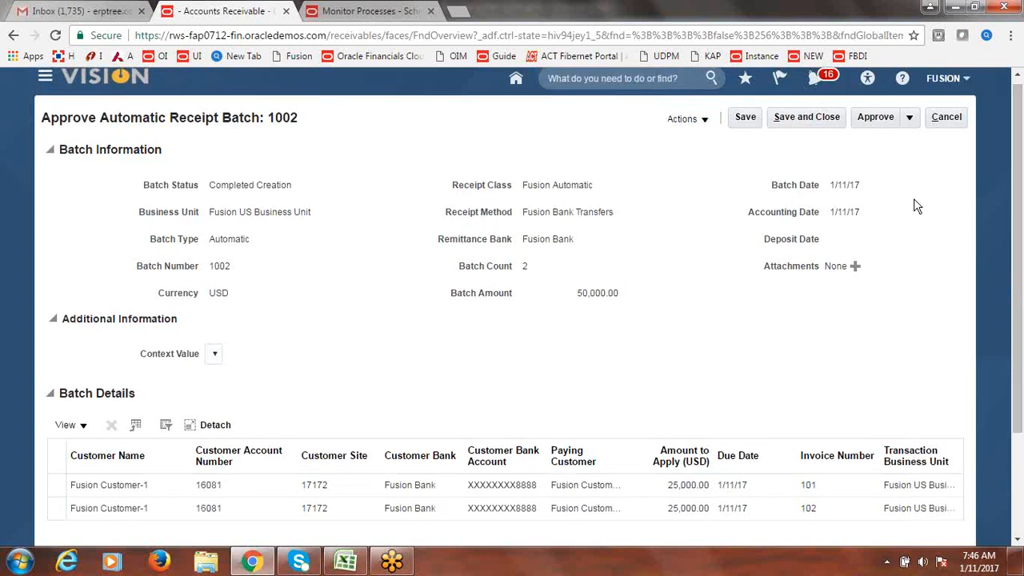
{"action": "left_click", "coordinate": [911, 119]}
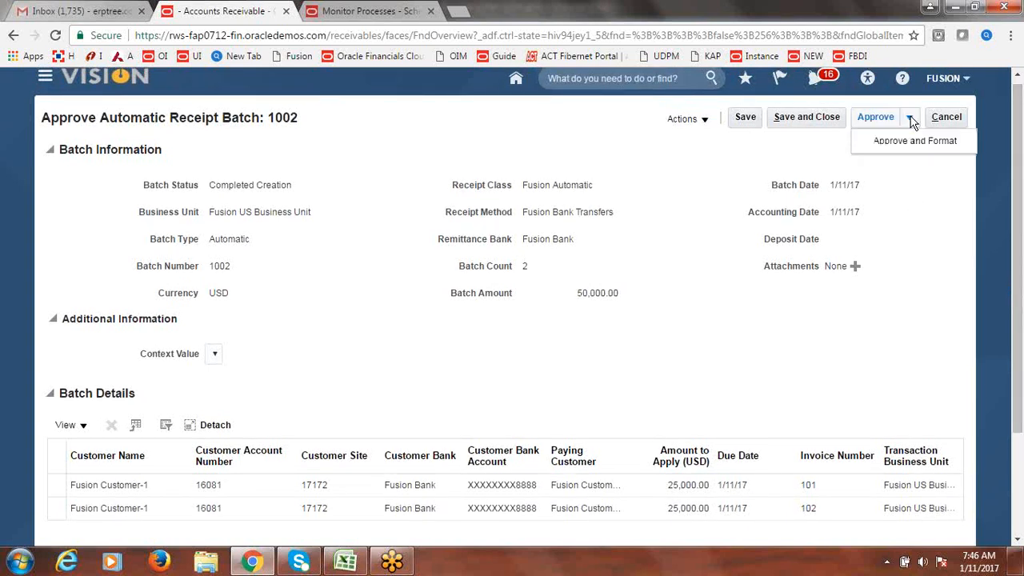
{"action": "left_click", "coordinate": [902, 144]}
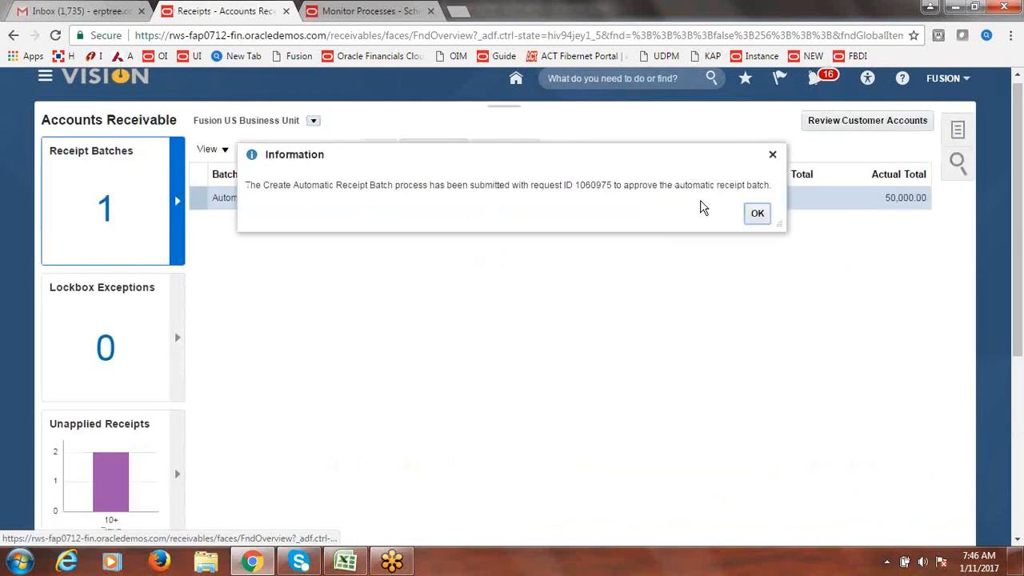
{"action": "left_click", "coordinate": [756, 213]}
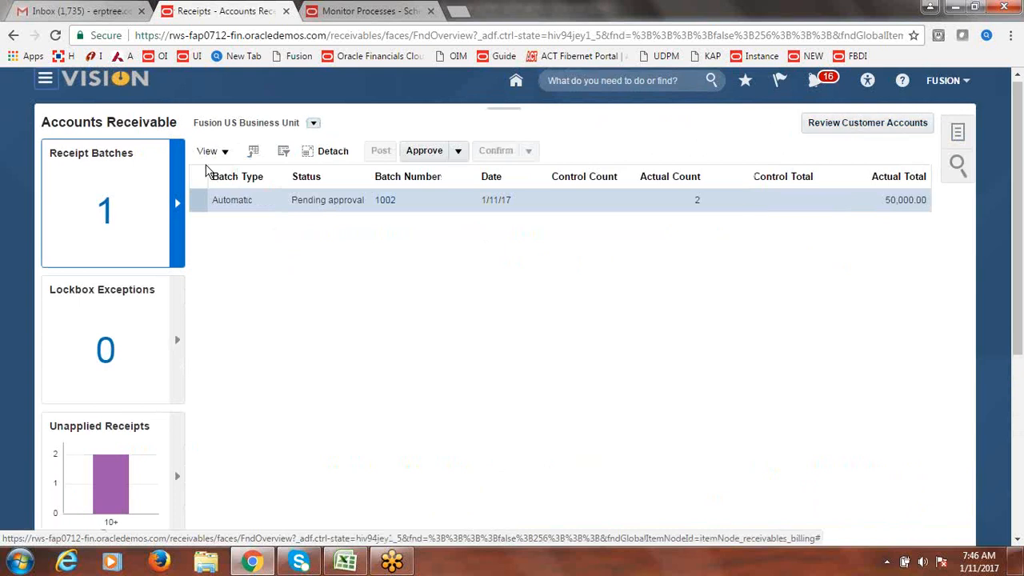
- Refresh Monitor Processes until Format Automatic Receipts 1060978 and related processes succeed, then return to Receipts
{"action": "left_click", "coordinate": [352, 12]}
{"action": "left_click", "coordinate": [587, 239]}
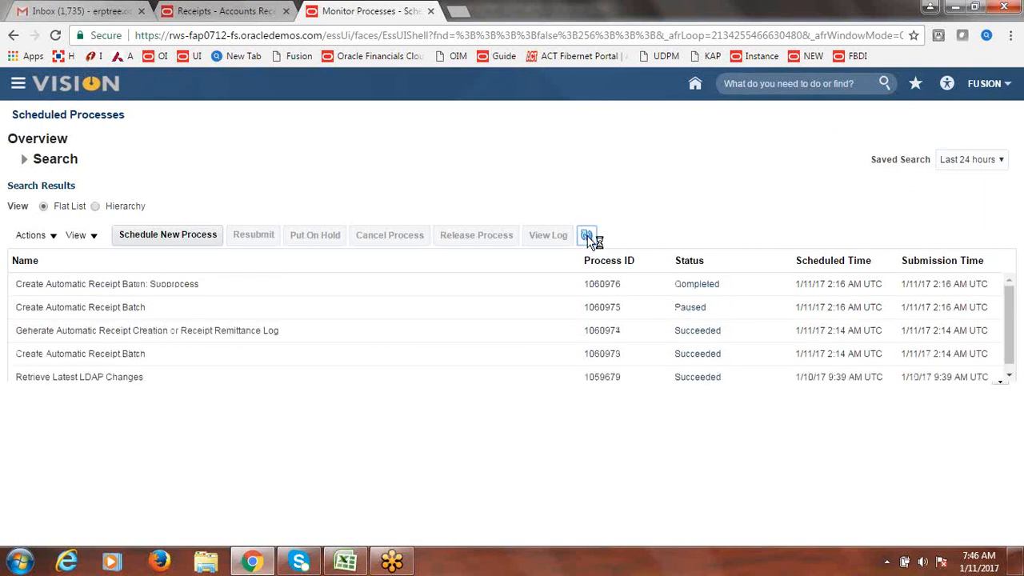
{"action": "left_click", "coordinate": [588, 239]}
{"action": "left_click", "coordinate": [589, 238]}
{"action": "left_click", "coordinate": [589, 239]}
{"action": "left_click", "coordinate": [588, 239]}
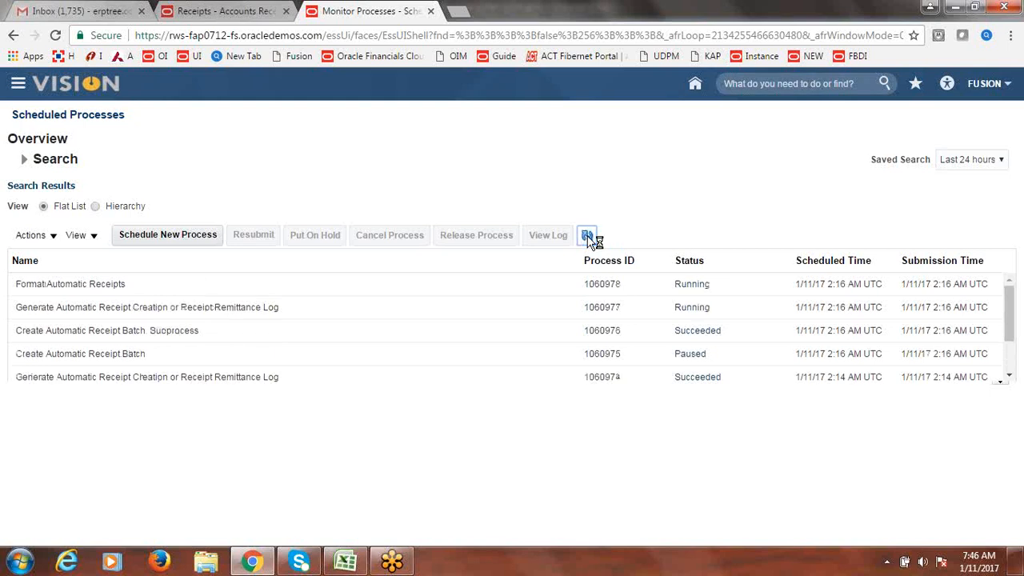
{"action": "left_click", "coordinate": [589, 238]}
{"action": "left_click", "coordinate": [588, 238]}
{"action": "left_click", "coordinate": [588, 237]}
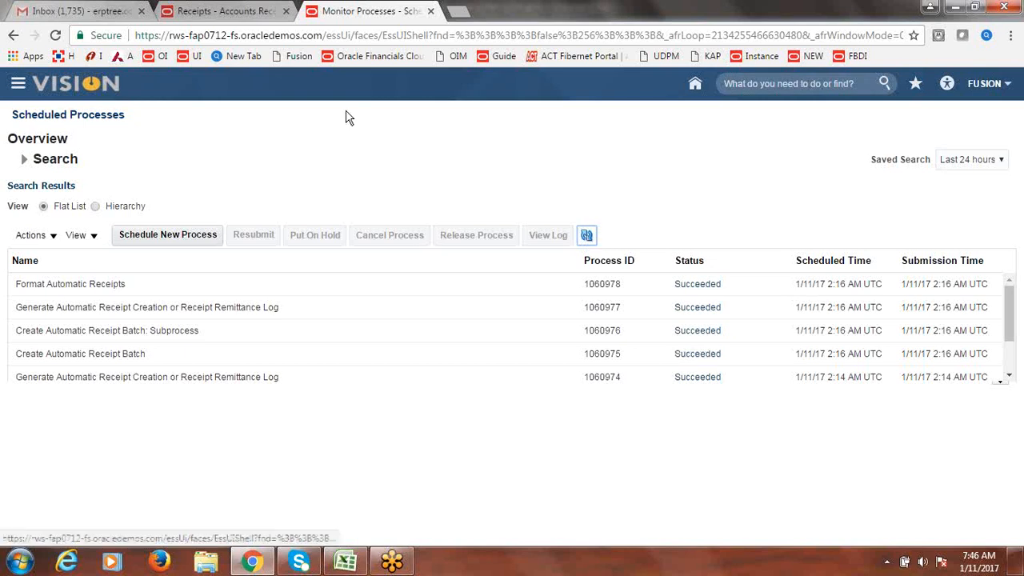
{"action": "left_click", "coordinate": [257, 8]}
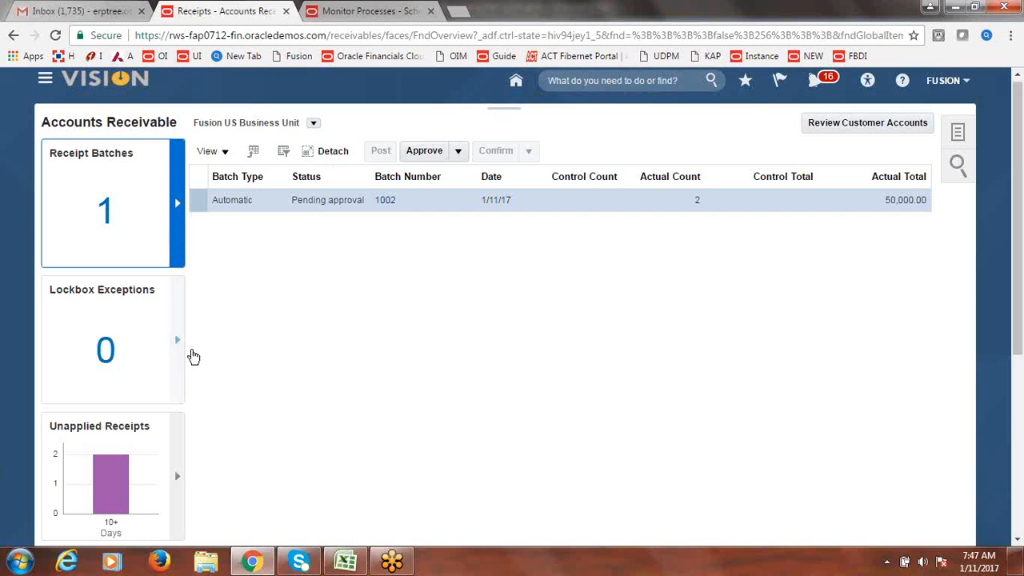
- Reload the page and reopen Receivables > Accounts Receivable, which now shows zero receipt batches
{"action": "left_click", "coordinate": [176, 347]}
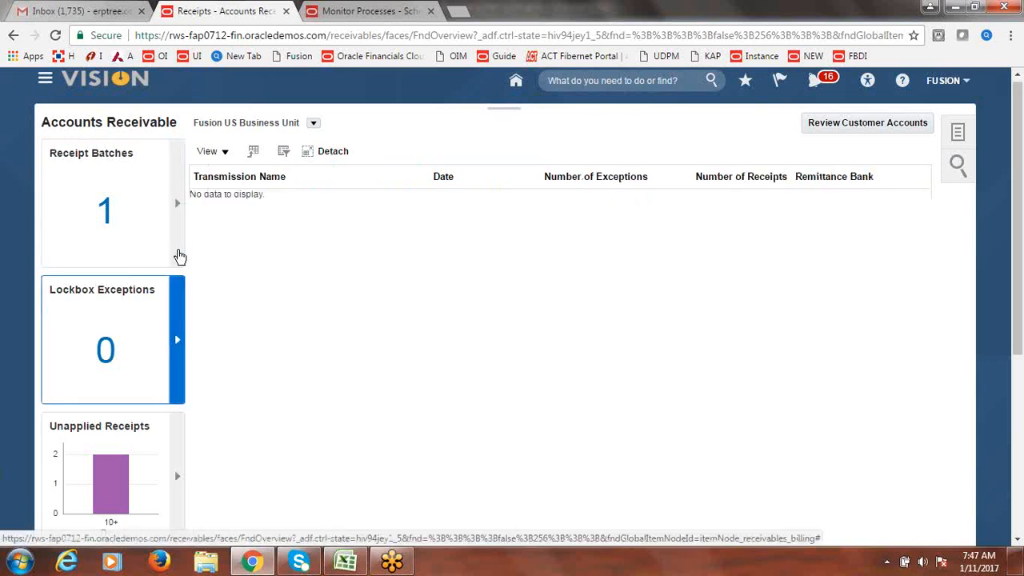
{"action": "left_click", "coordinate": [178, 210]}
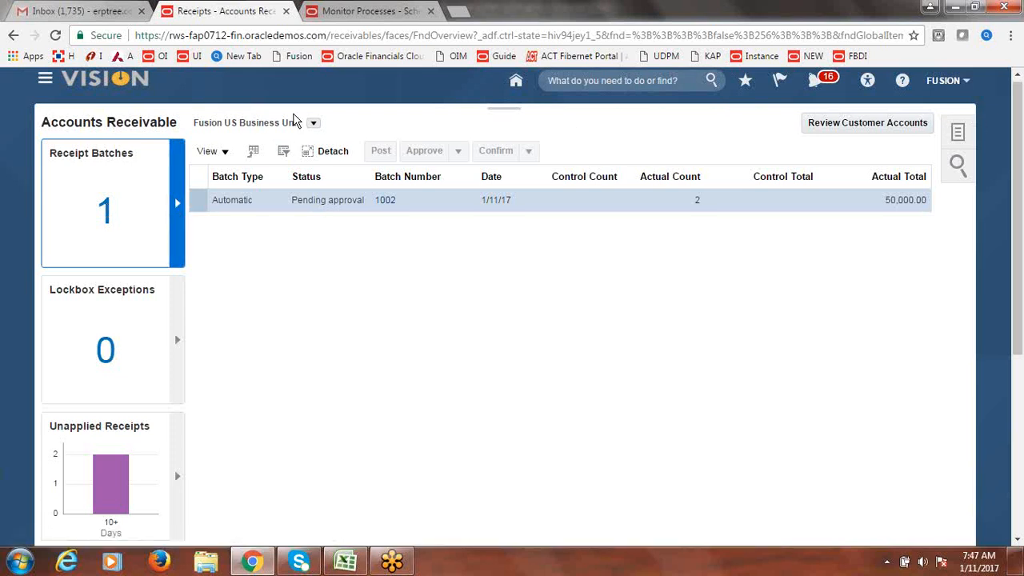
{"action": "left_click", "coordinate": [354, 11]}
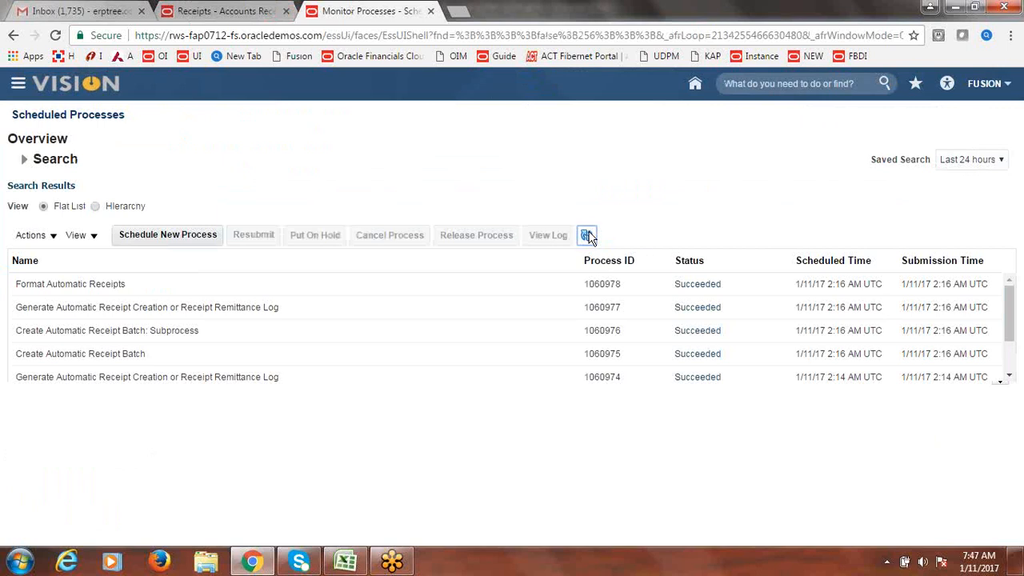
{"action": "left_click", "coordinate": [209, 11]}
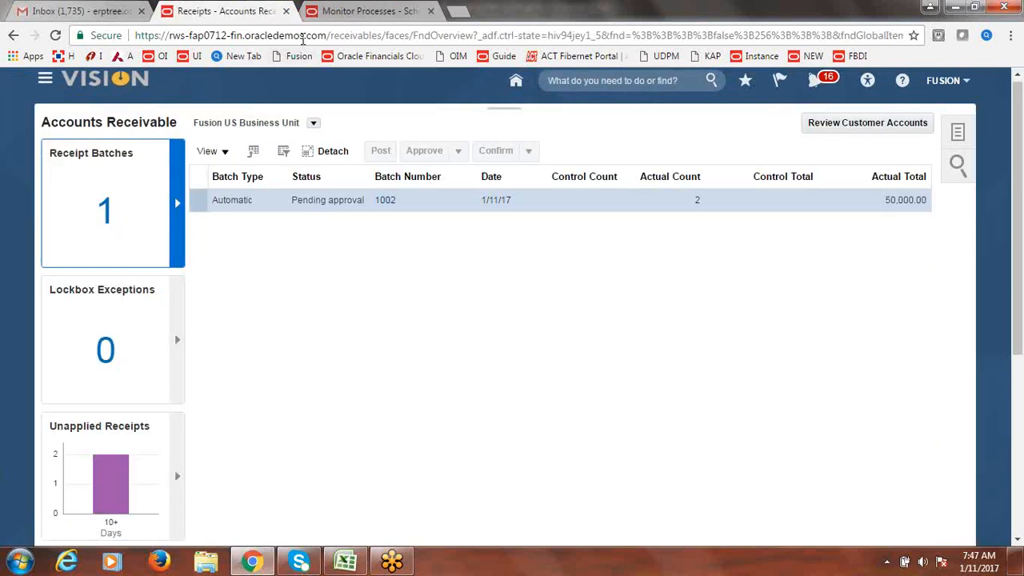
{"action": "key", "text": "F5"}
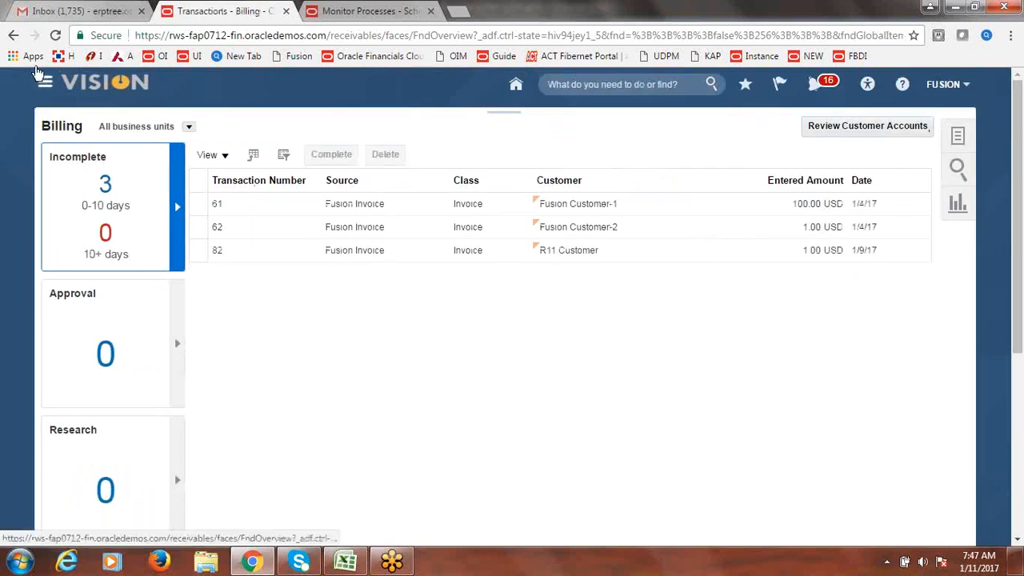
{"action": "left_click", "coordinate": [36, 70]}
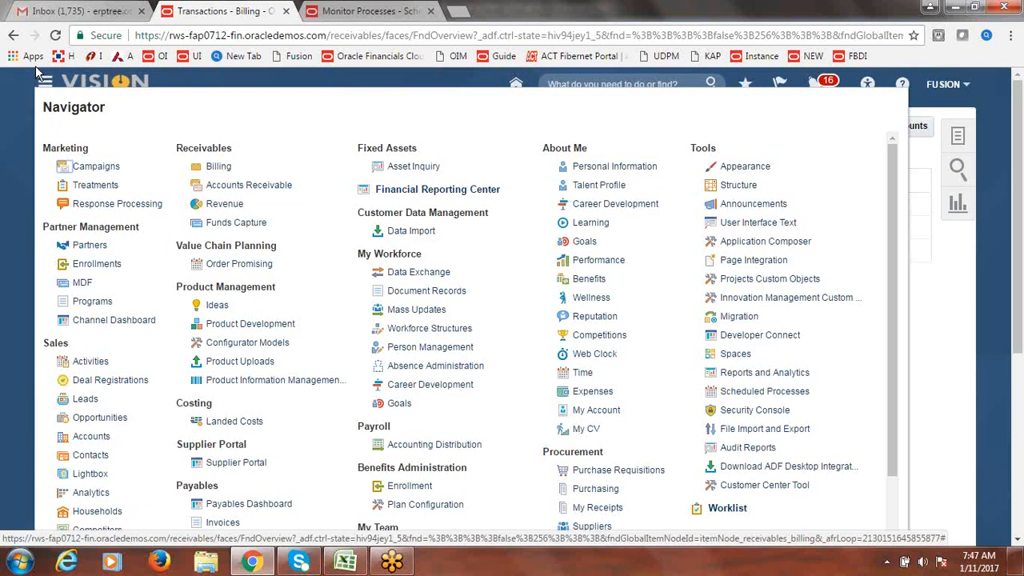
{"action": "left_click", "coordinate": [225, 185]}
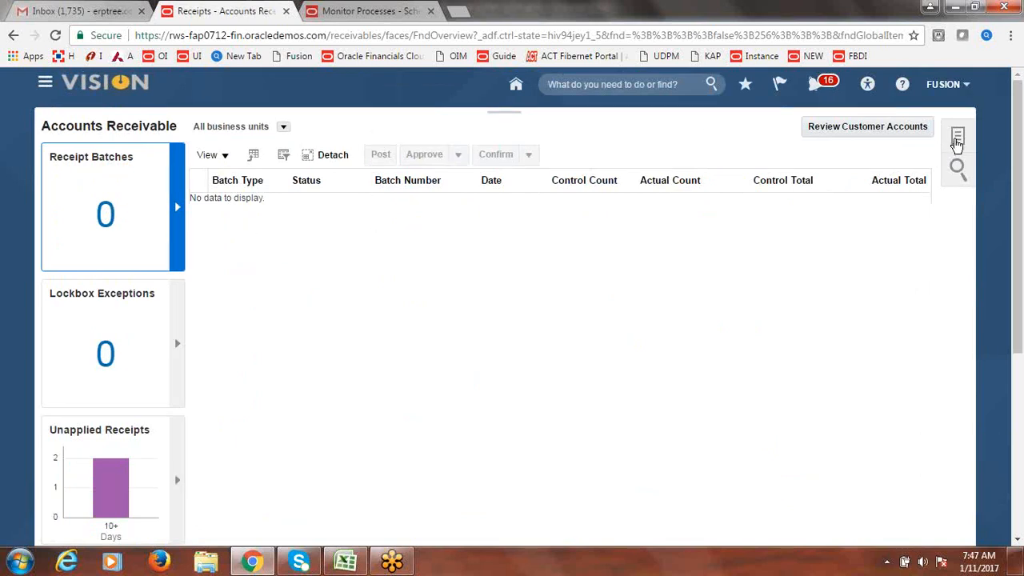
- Search Manage Receipts for Fusion US Business Unit with receipt method Fusion Bank Transfers
{"action": "left_click", "coordinate": [958, 139]}
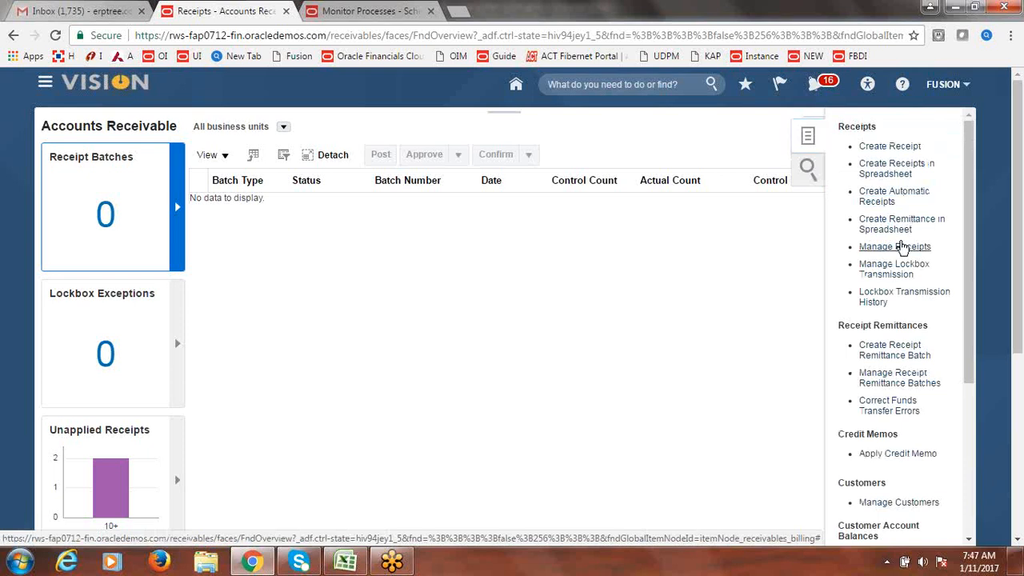
{"action": "left_click", "coordinate": [901, 247]}
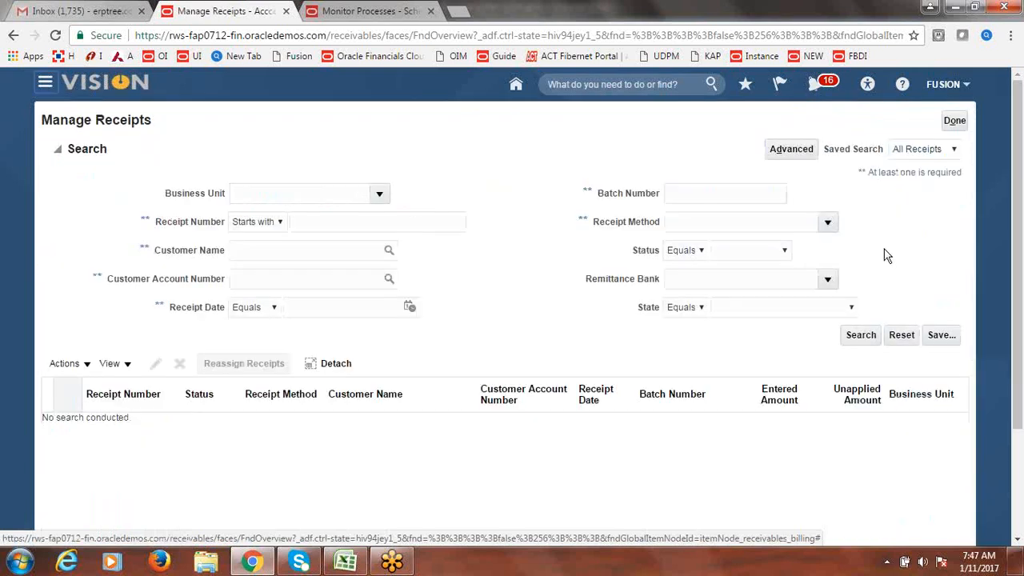
{"action": "left_click", "coordinate": [380, 193]}
{"action": "left_click", "coordinate": [376, 219]}
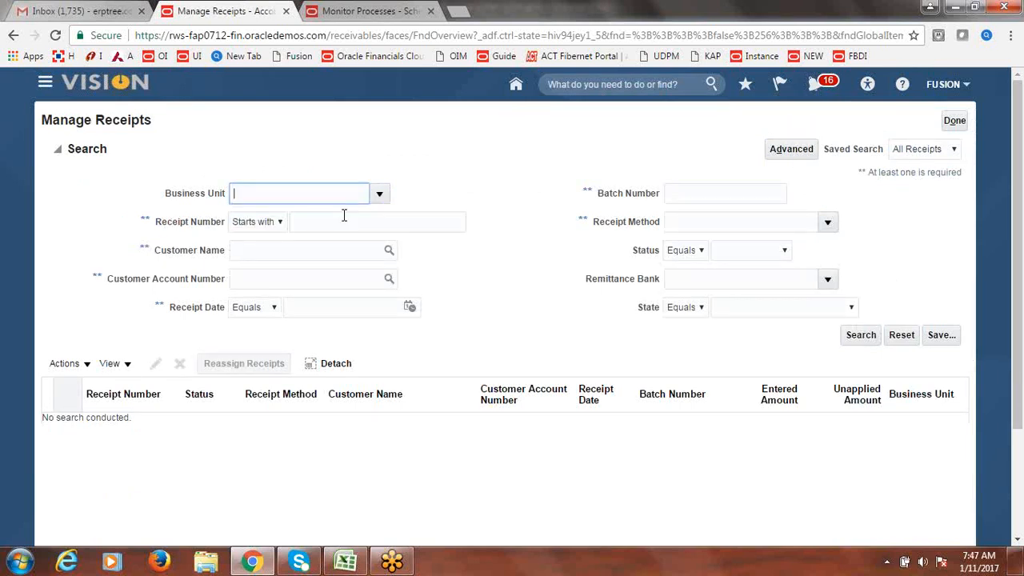
{"action": "left_click", "coordinate": [826, 222]}
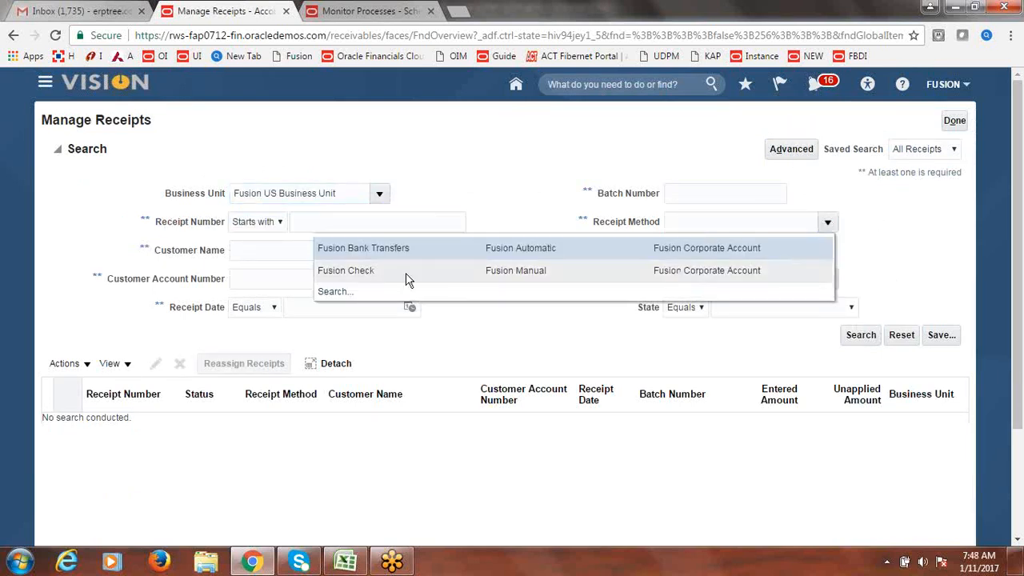
{"action": "left_click", "coordinate": [404, 249]}
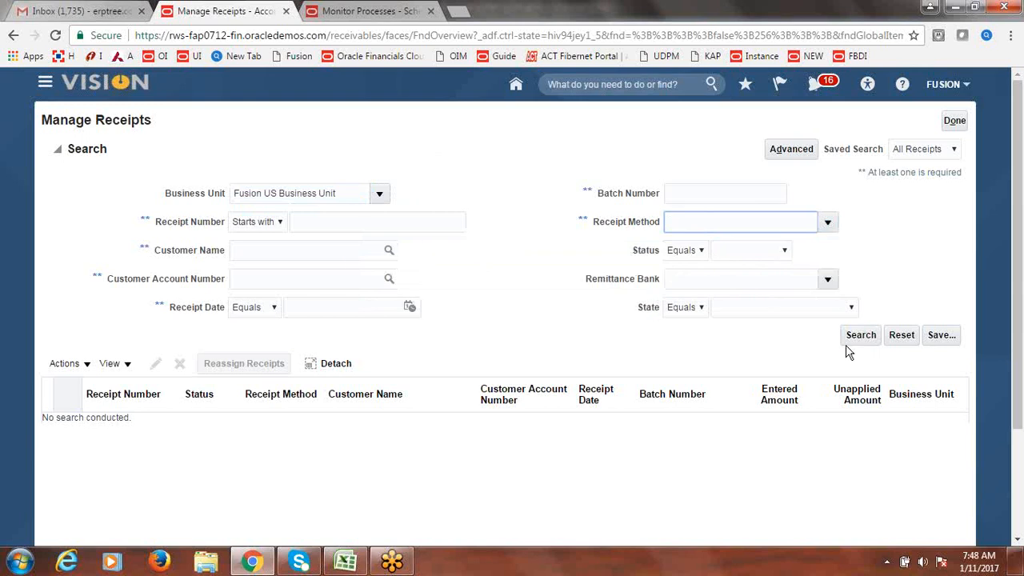
{"action": "left_click", "coordinate": [868, 337]}
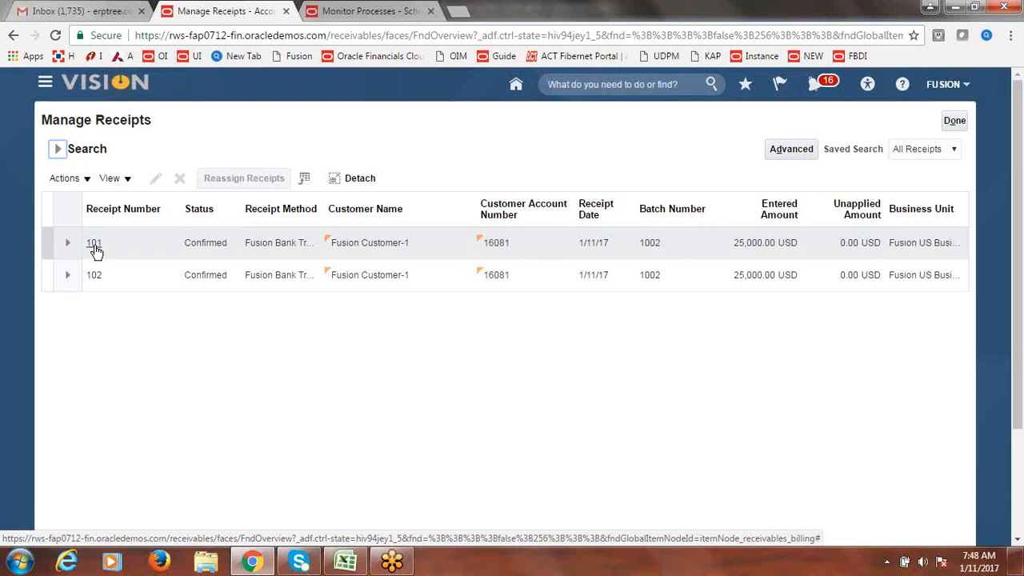
- Open receipt 101 and review its application to invoice 101
{"action": "left_click", "coordinate": [94, 250]}
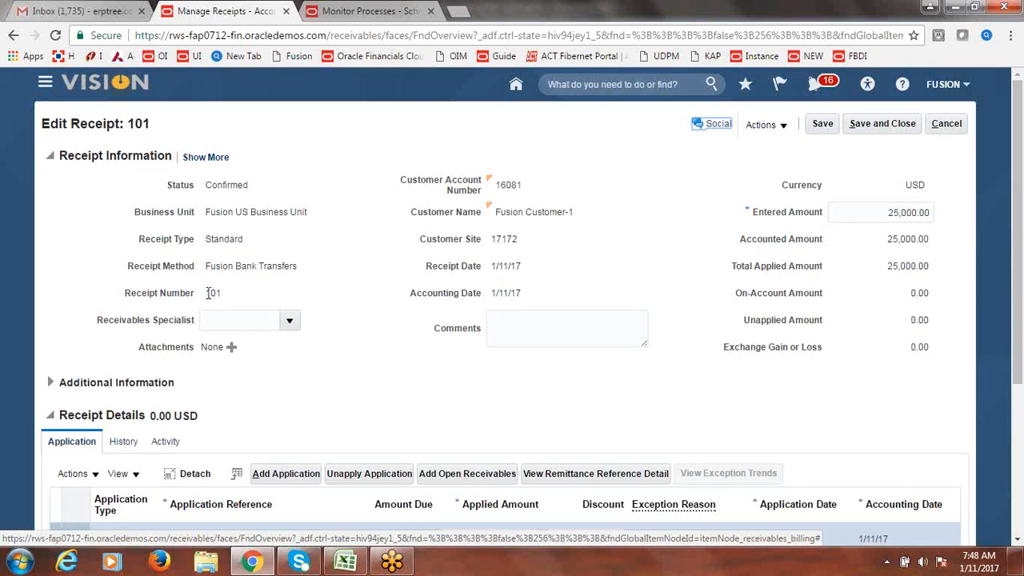
{"action": "left_click_drag", "start_coordinate": [207, 293], "coordinate": [223, 294]}
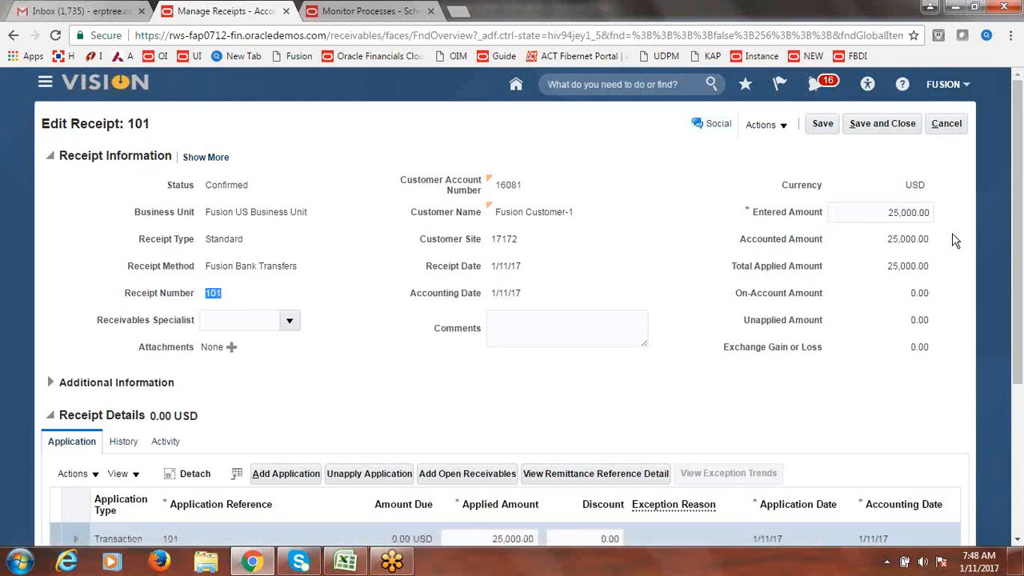
{"action": "scroll", "coordinate": [752, 381], "scroll_direction": "down", "scroll_amount": 3}
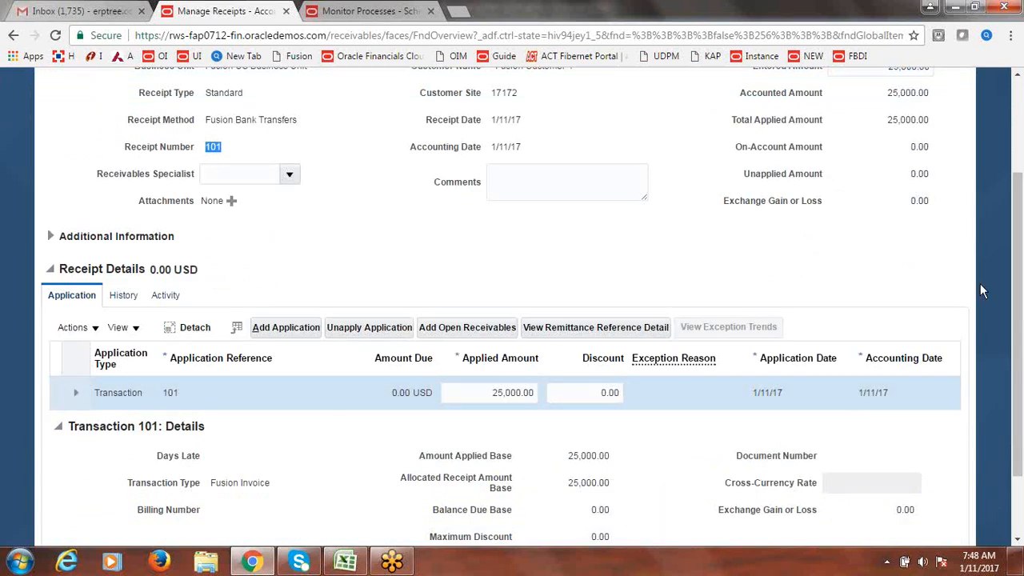
{"action": "left_click_drag", "start_coordinate": [1019, 372], "coordinate": [1016, 250]}
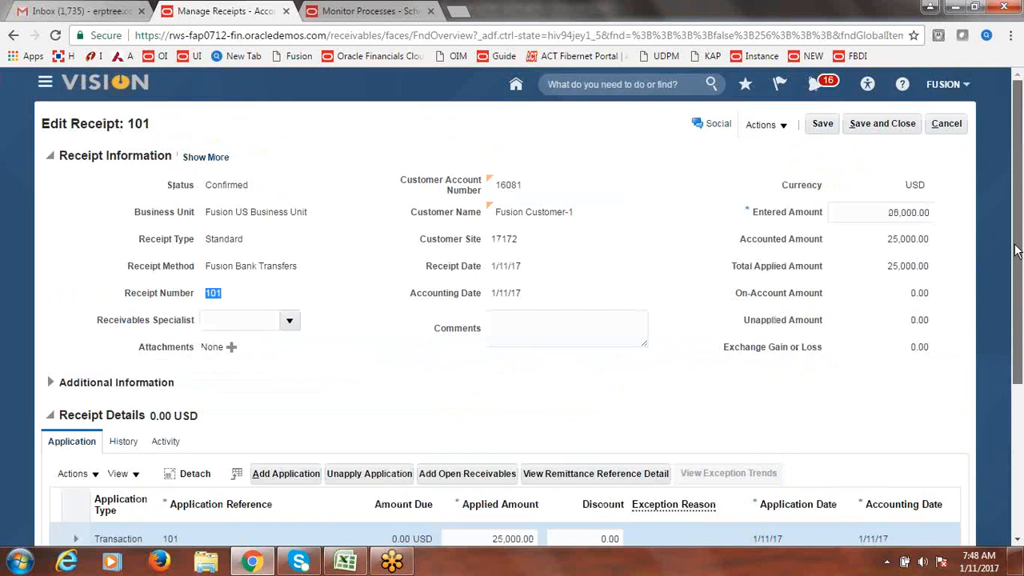
- Save and close receipt 101, then dismiss the Monitor Processes tab
{"action": "left_click", "coordinate": [882, 123]}
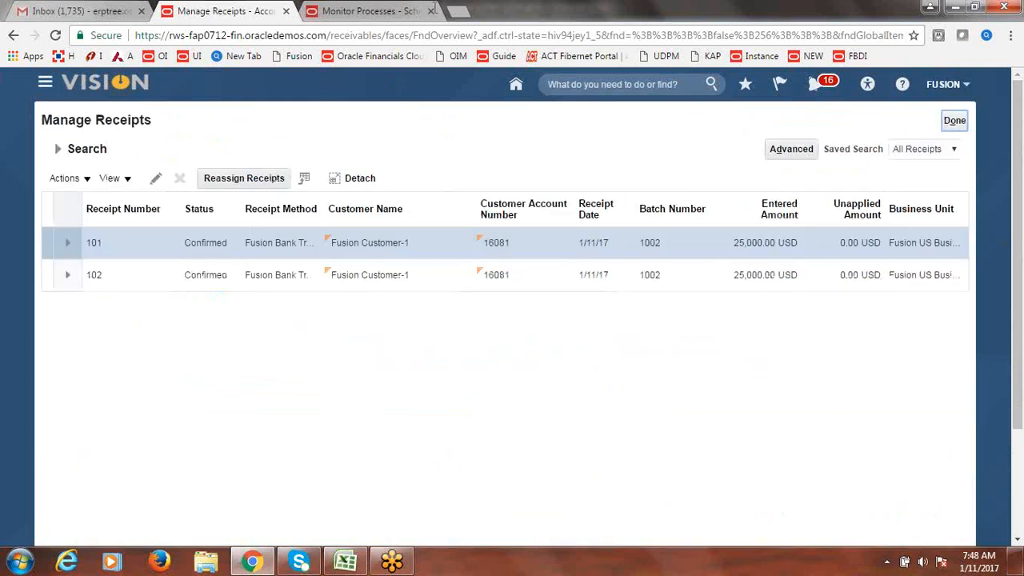
{"action": "left_click", "coordinate": [374, 8]}
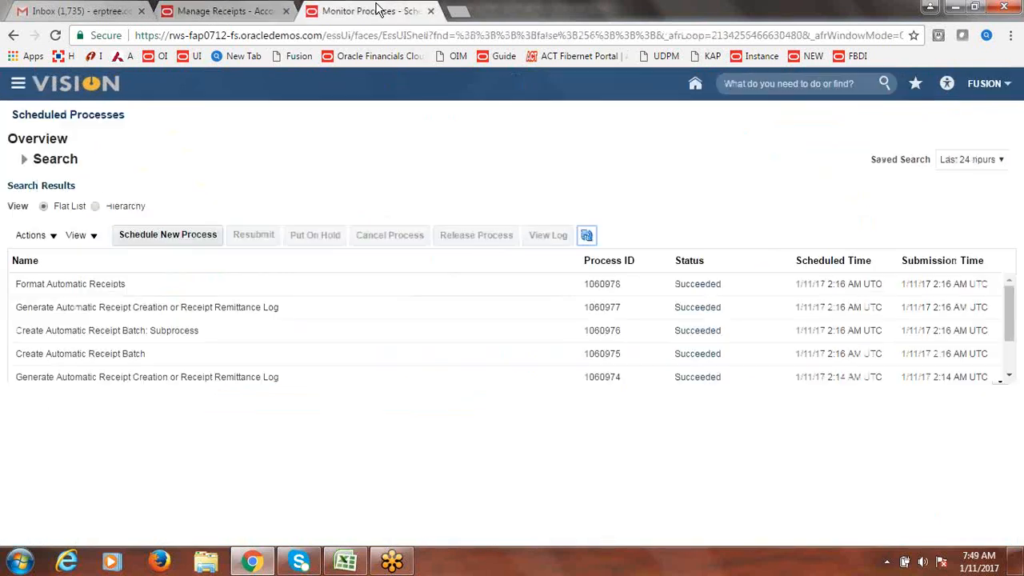
{"action": "left_click", "coordinate": [431, 11]}
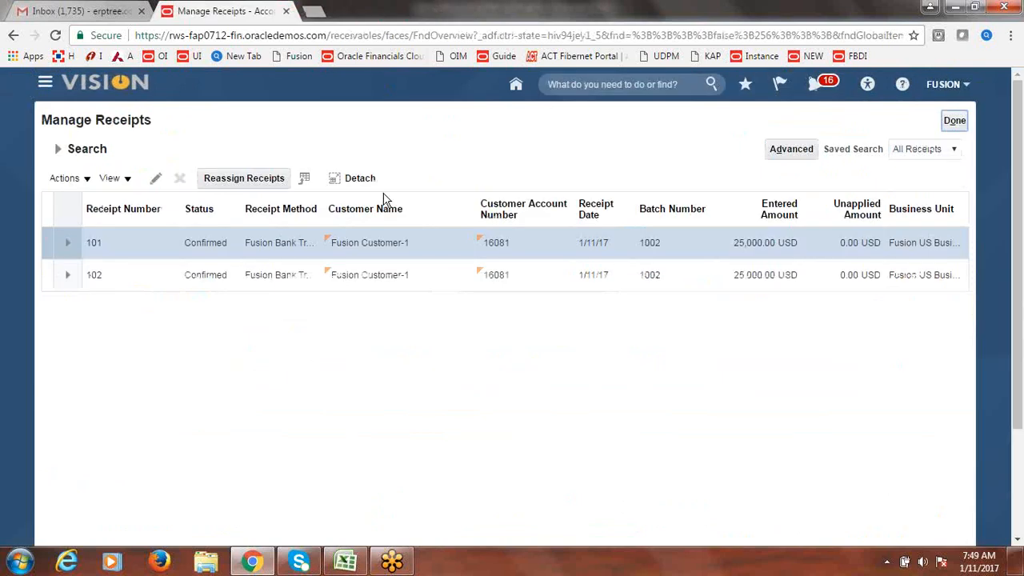
- In the class notes workbook, mark Automatic Receipts Configuration & Process as Done
{"action": "left_click", "coordinate": [346, 561]}
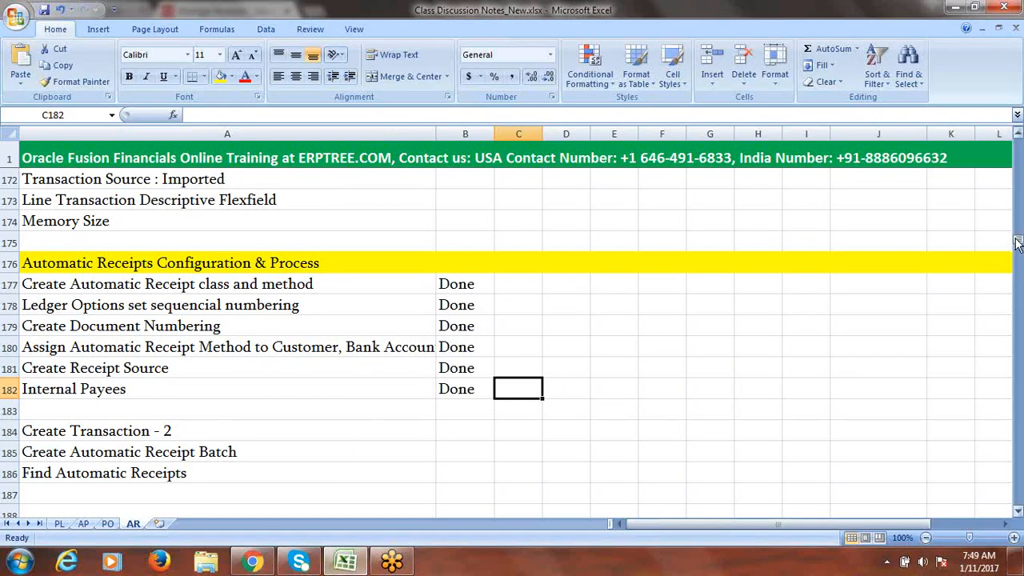
{"action": "left_click_drag", "start_coordinate": [1018, 237], "coordinate": [1016, 171]}
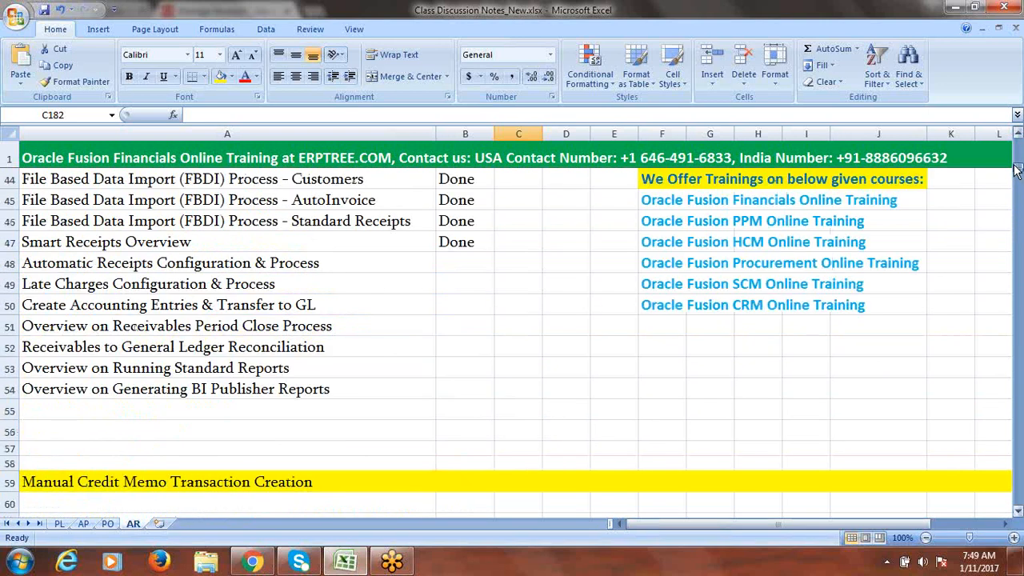
{"action": "left_click", "coordinate": [320, 263]}
{"action": "key", "text": "Tab"}
{"action": "type", "text": "d"}
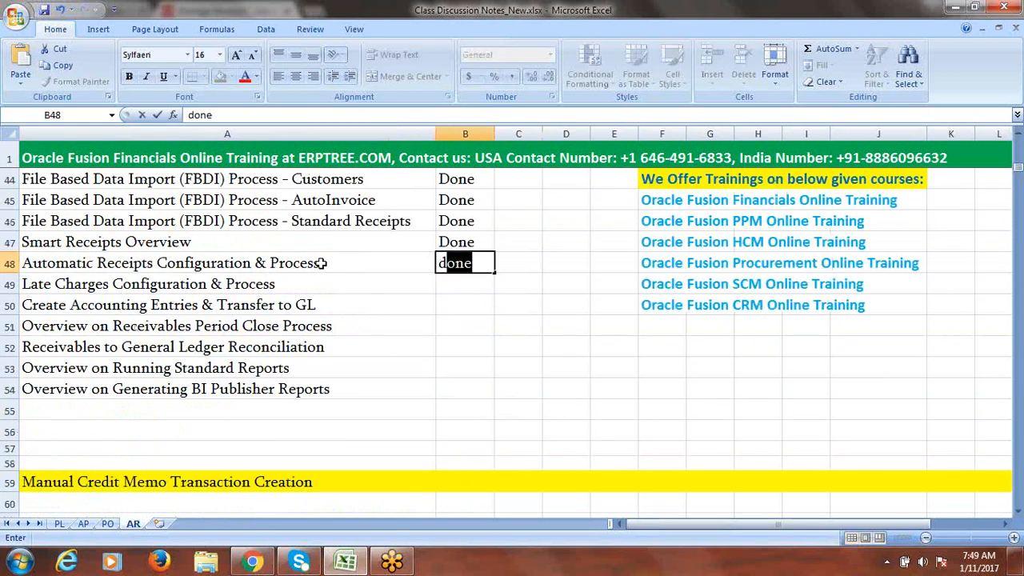
{"action": "left_click", "coordinate": [314, 283]}
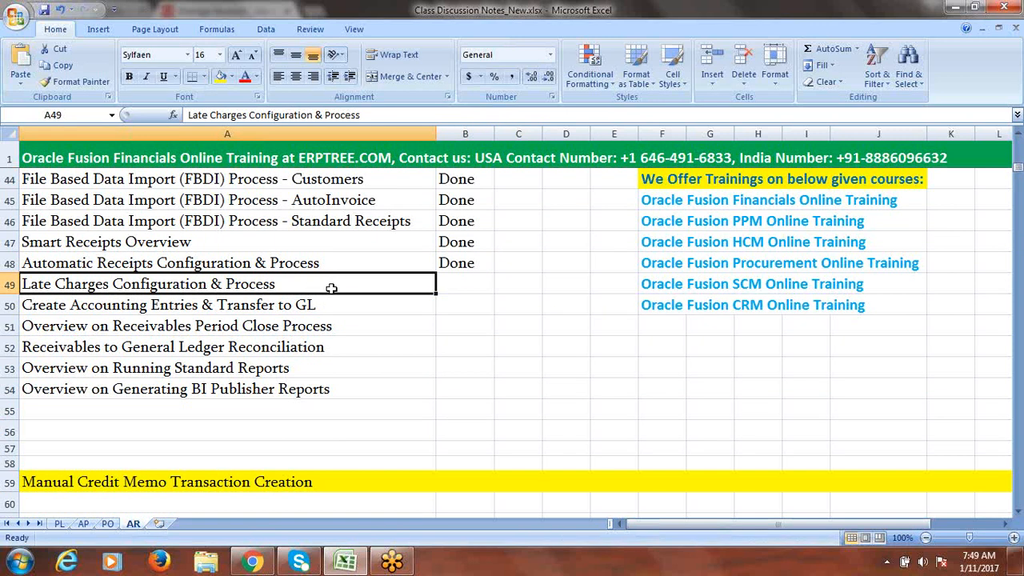
- Set Late Charges Configuration & Process to Pending in B49, then return to Oracle
{"action": "key", "text": "Tab"}
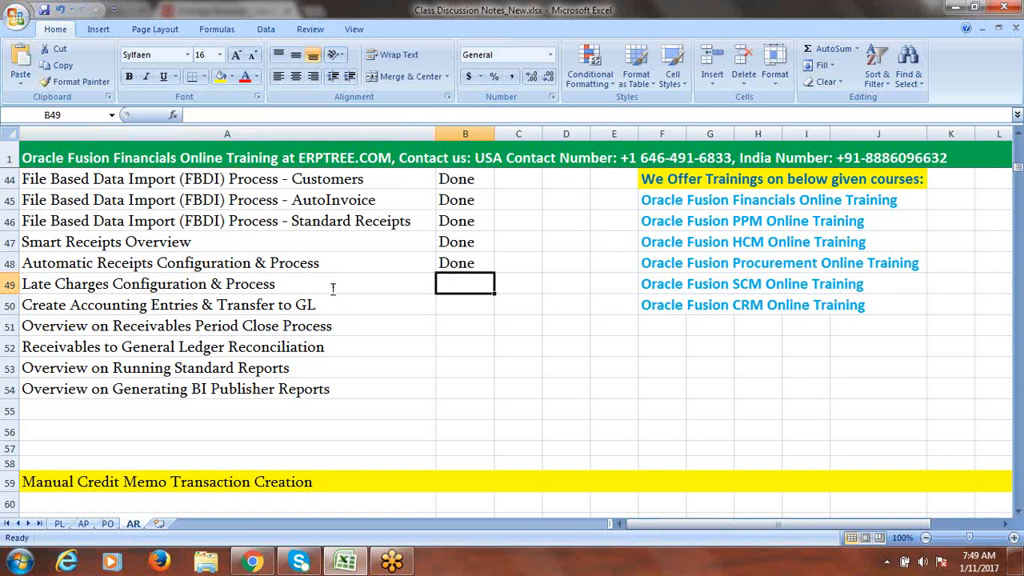
{"action": "type", "text": "Pending"}
{"action": "key", "text": "Tab"}
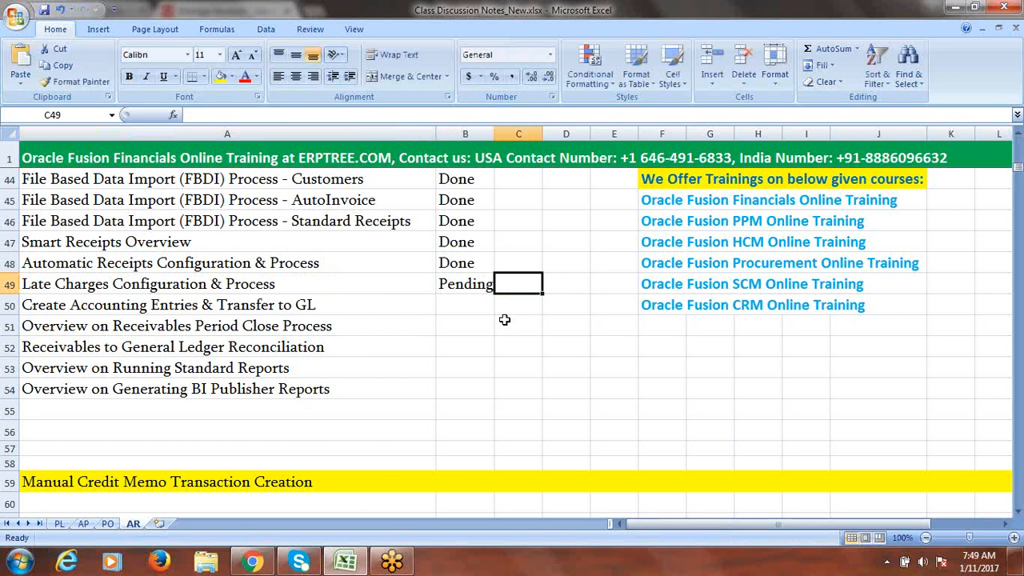
{"action": "left_click", "coordinate": [304, 311]}
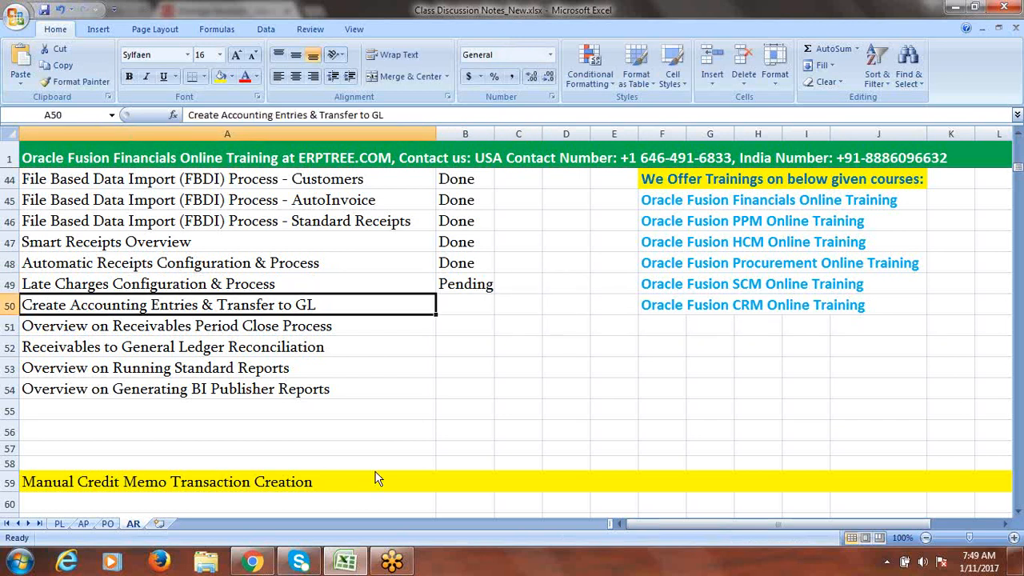
{"action": "left_click", "coordinate": [252, 562]}
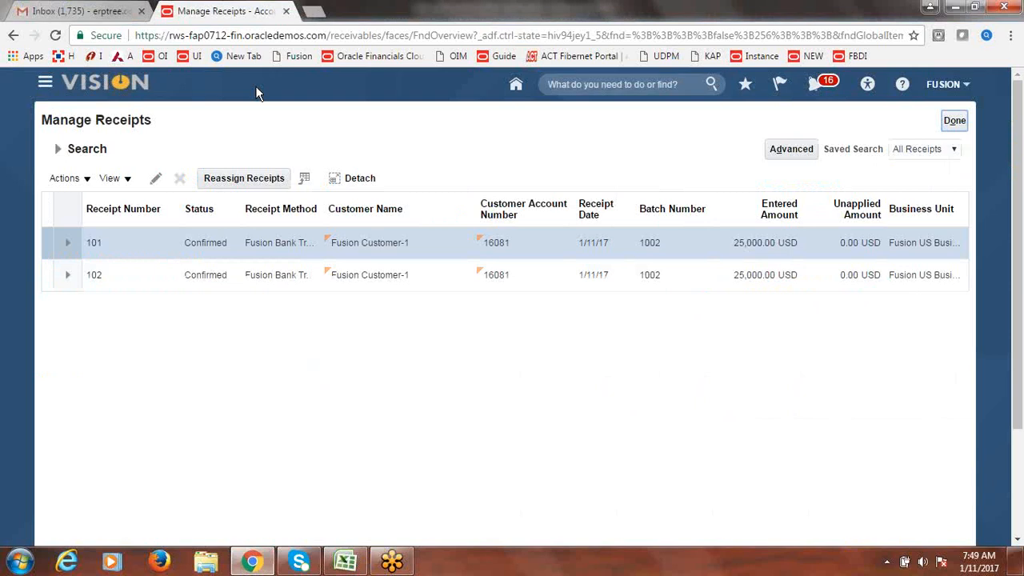
- Go to Scheduled Processes and start scheduling a new process
{"action": "left_click", "coordinate": [46, 87]}
{"action": "left_click", "coordinate": [764, 391]}
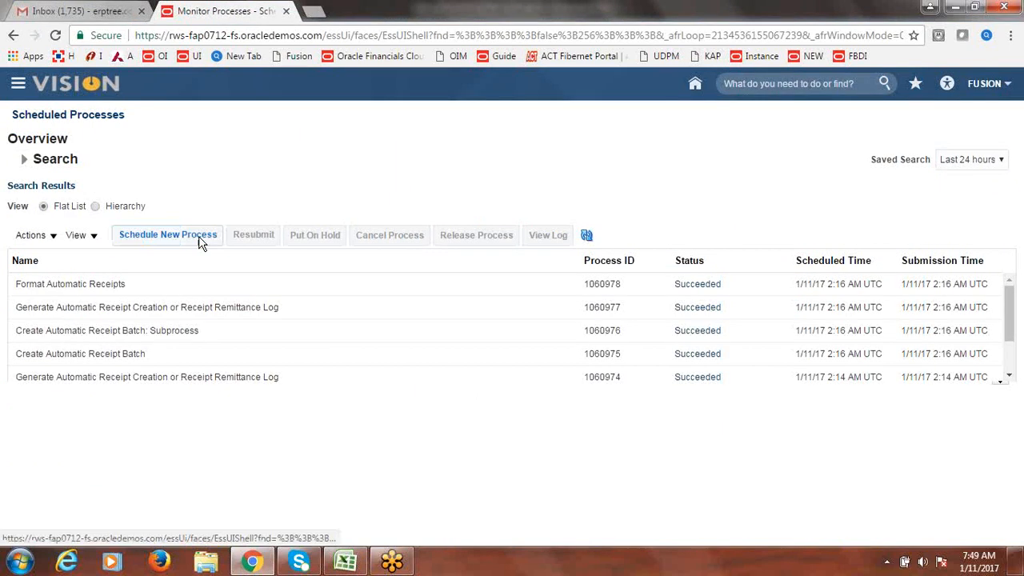
{"action": "left_click", "coordinate": [200, 242]}
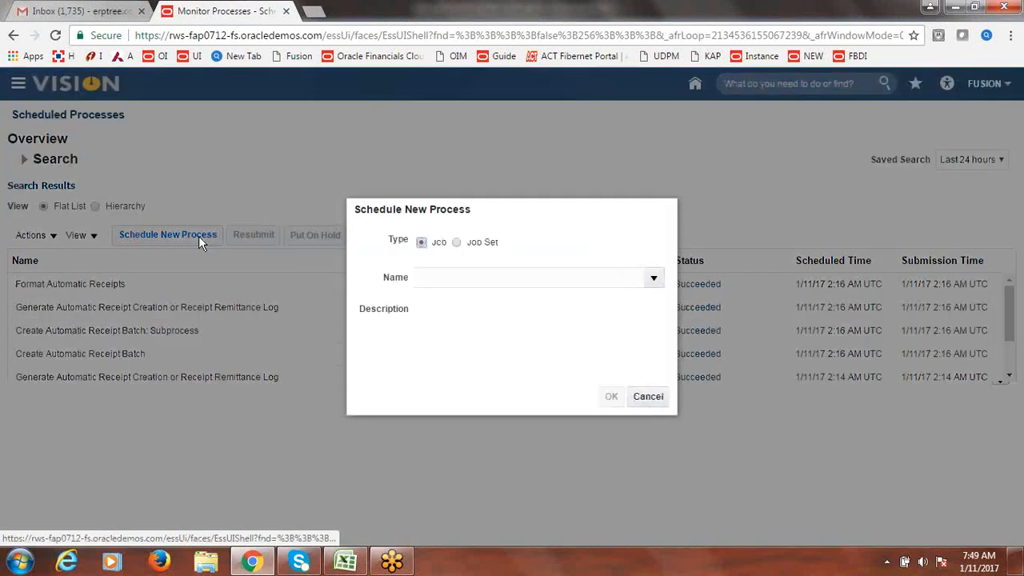
- Search the job names for Create Accounting, select it and confirm
{"action": "left_click", "coordinate": [514, 276]}
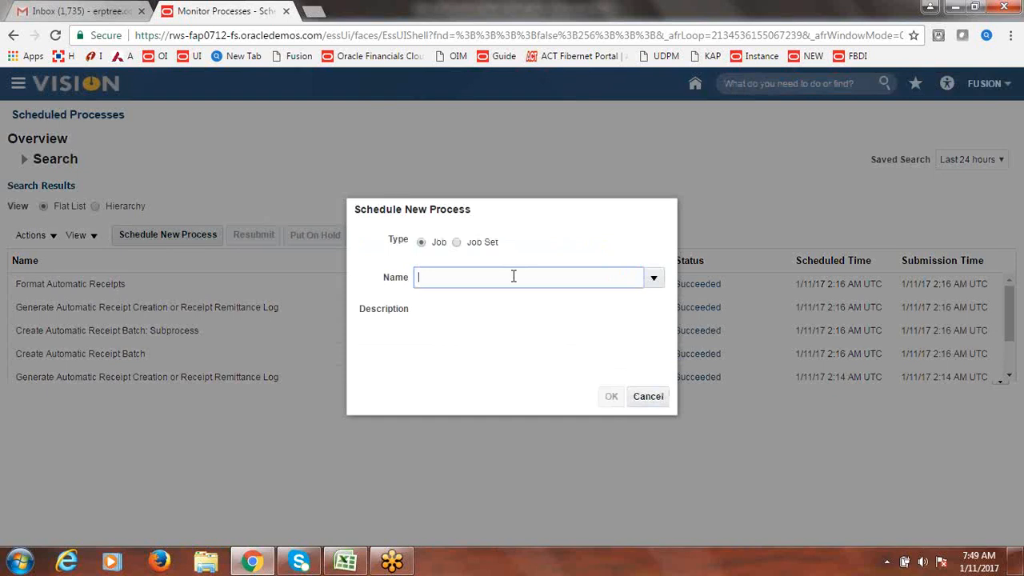
{"action": "type", "text": "JLDKF"}
{"action": "key", "text": "Tab"}
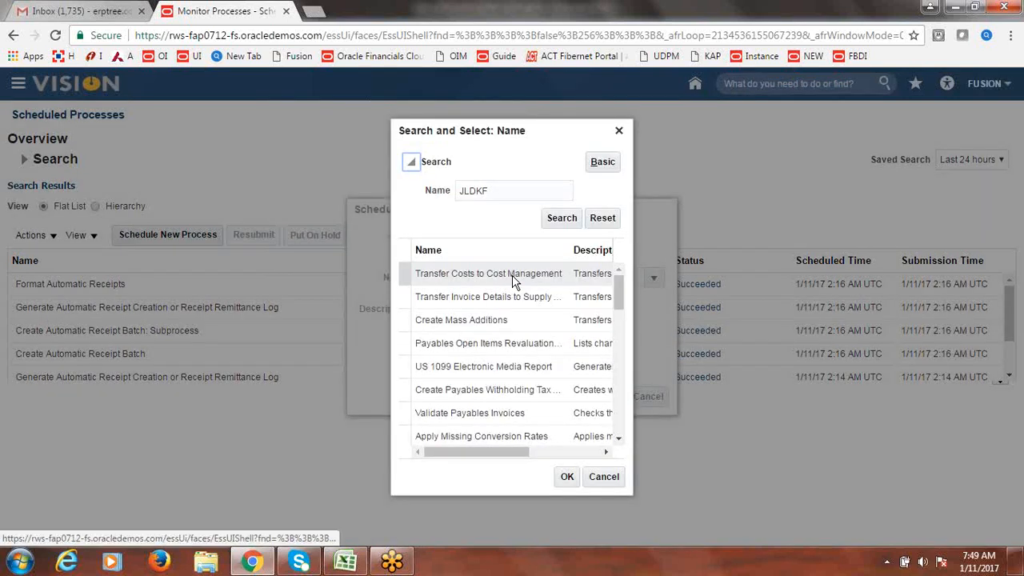
{"action": "type", "text": "cRE%"}
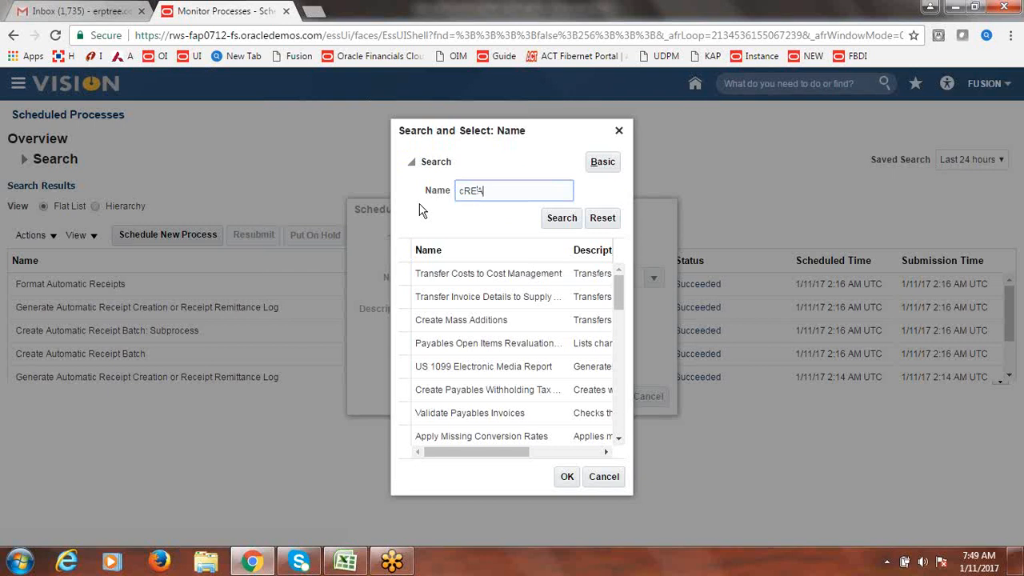
{"action": "key", "text": "BackSpace"}
{"action": "key", "text": "BackSpace"}
{"action": "key", "text": "BackSpace"}
{"action": "type", "text": "Create Accounting"}
{"action": "left_click", "coordinate": [490, 274]}
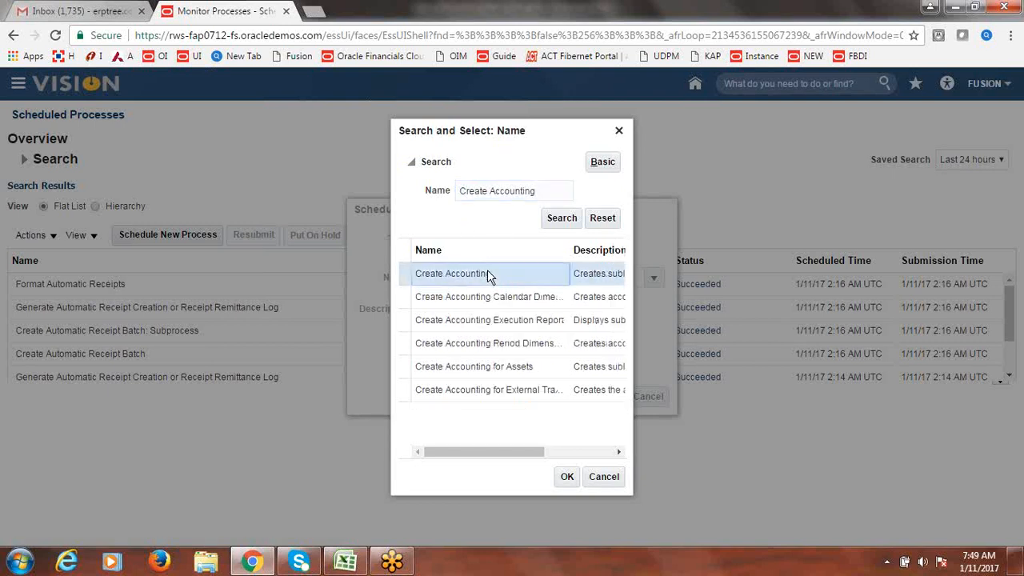
{"action": "left_click", "coordinate": [564, 477]}
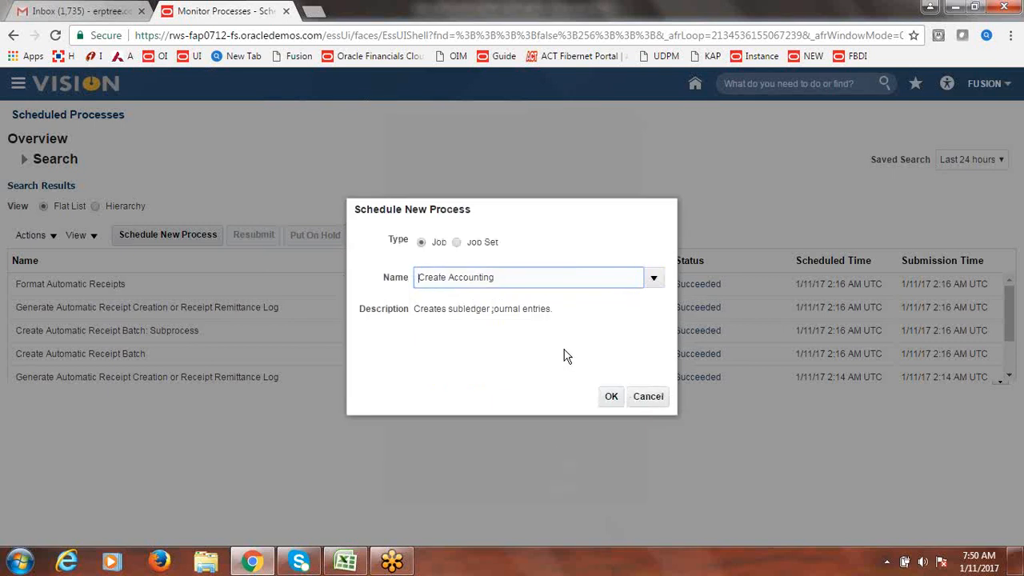
{"action": "left_click", "coordinate": [612, 397]}
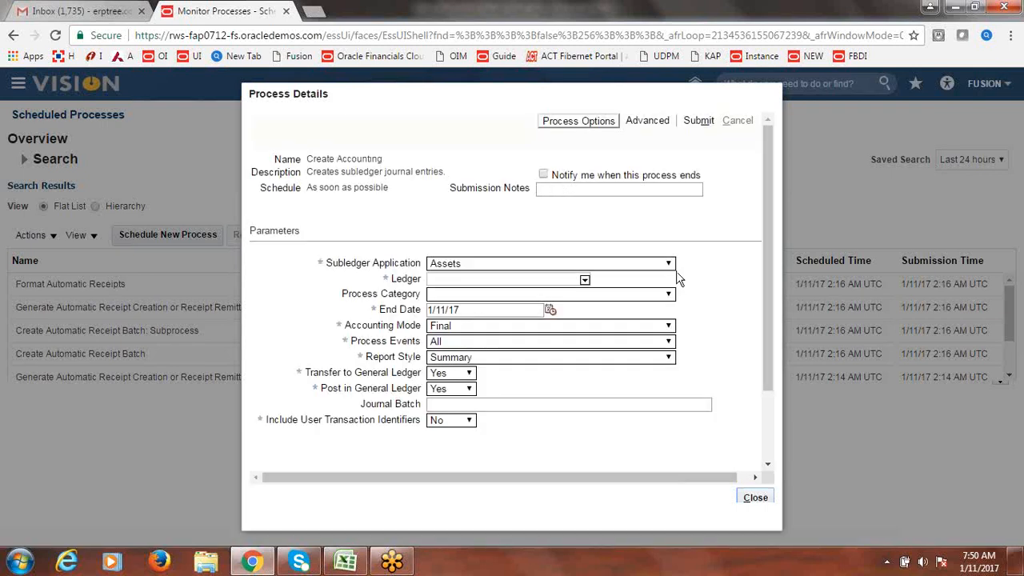
- Submit Create Accounting with Subledger Application Receivables and Ledger Fusion USA Primary Ledger
{"action": "left_click", "coordinate": [669, 264]}
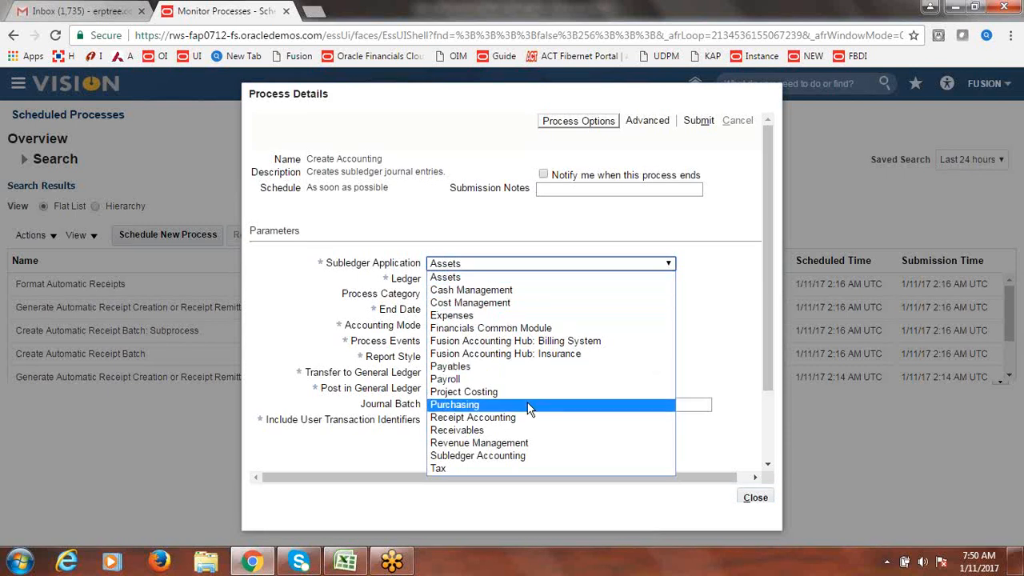
{"action": "left_click", "coordinate": [515, 432]}
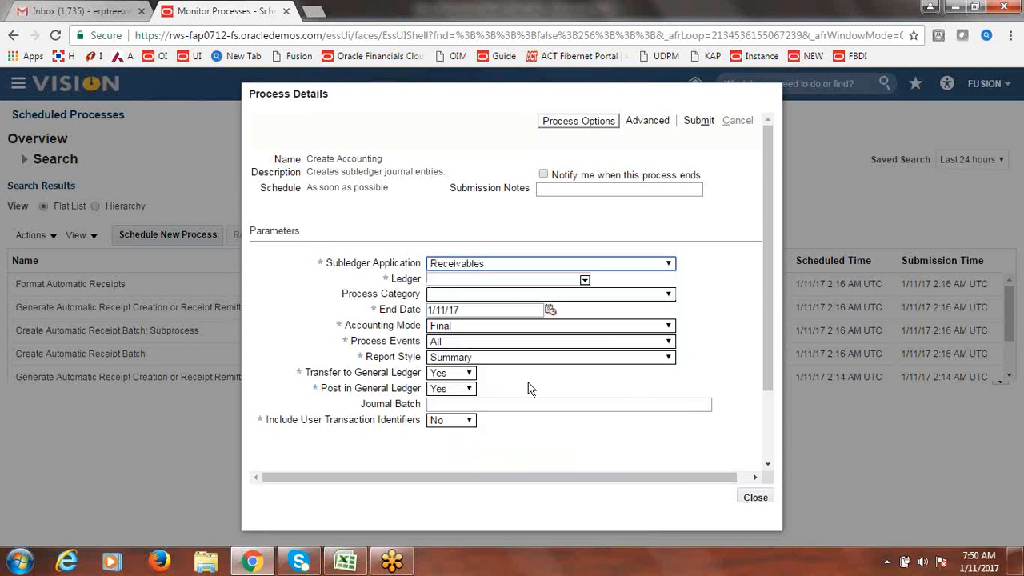
{"action": "left_click", "coordinate": [588, 280]}
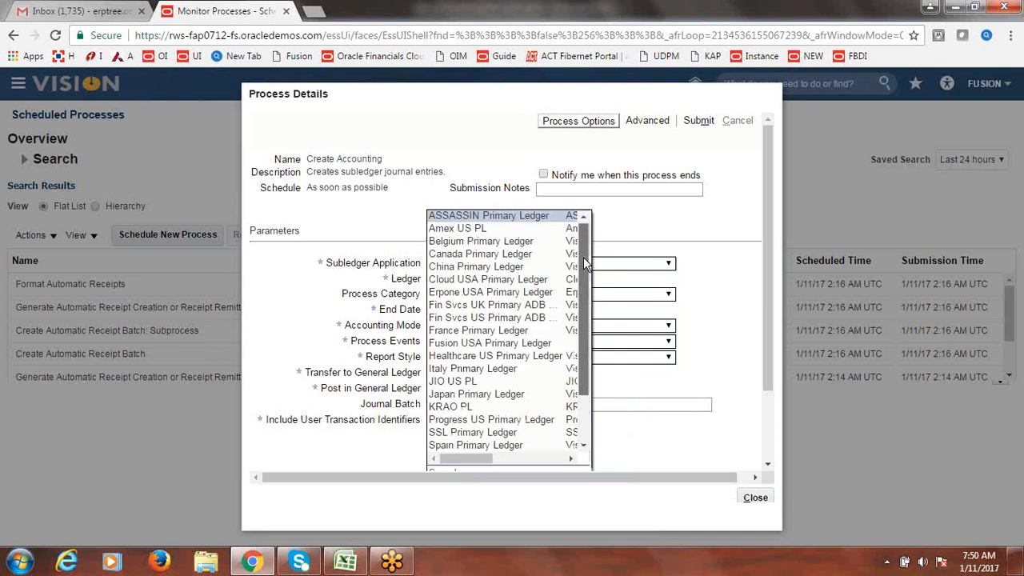
{"action": "left_click_drag", "start_coordinate": [584, 258], "coordinate": [584, 264]}
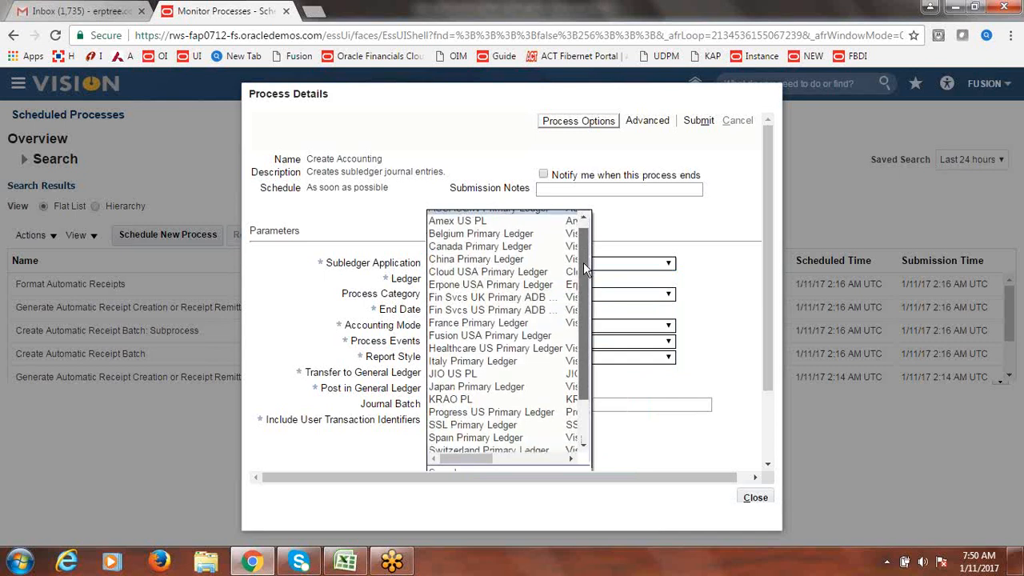
{"action": "left_click", "coordinate": [492, 337]}
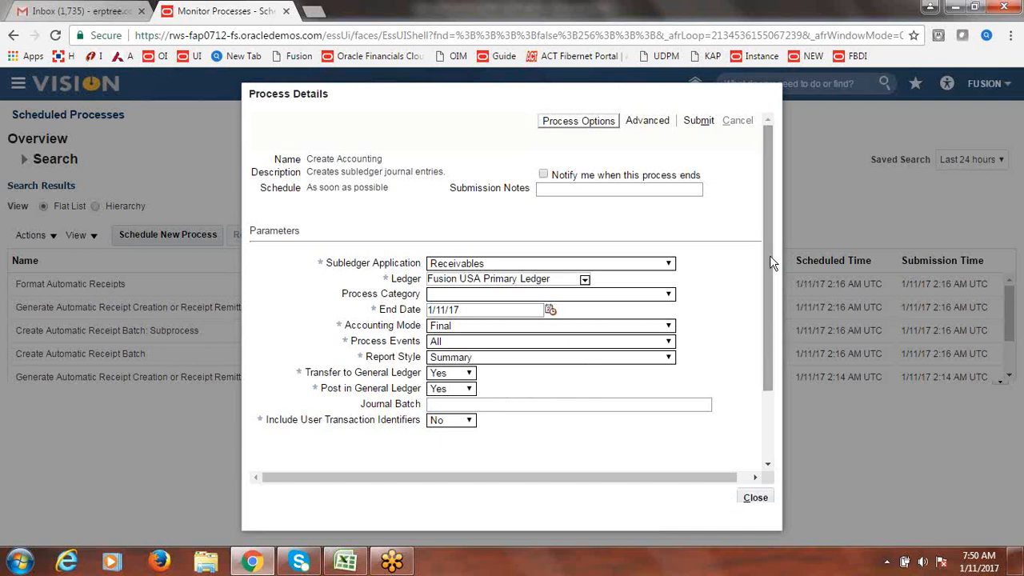
{"action": "left_click", "coordinate": [702, 121]}
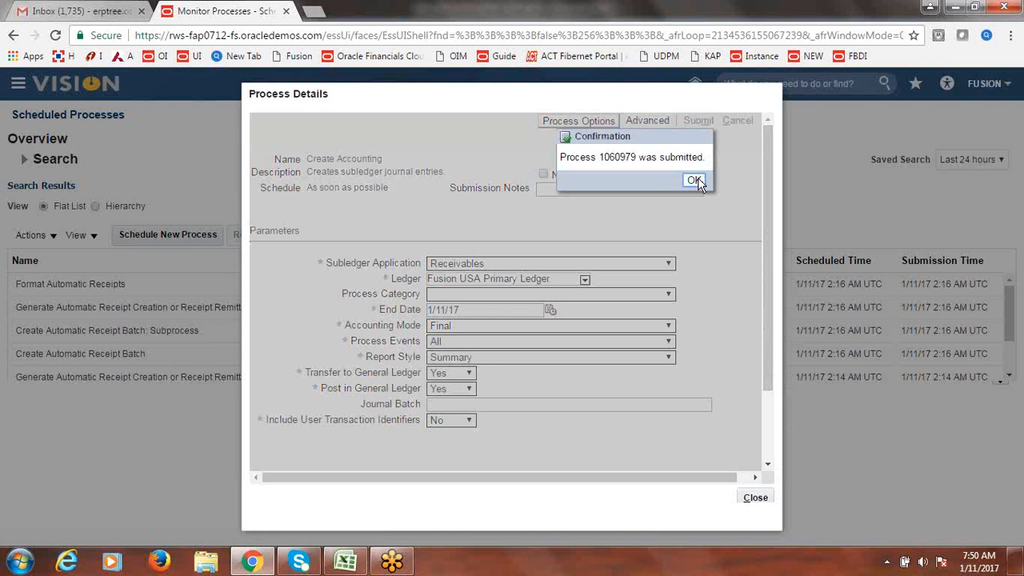
{"action": "left_click", "coordinate": [698, 183]}
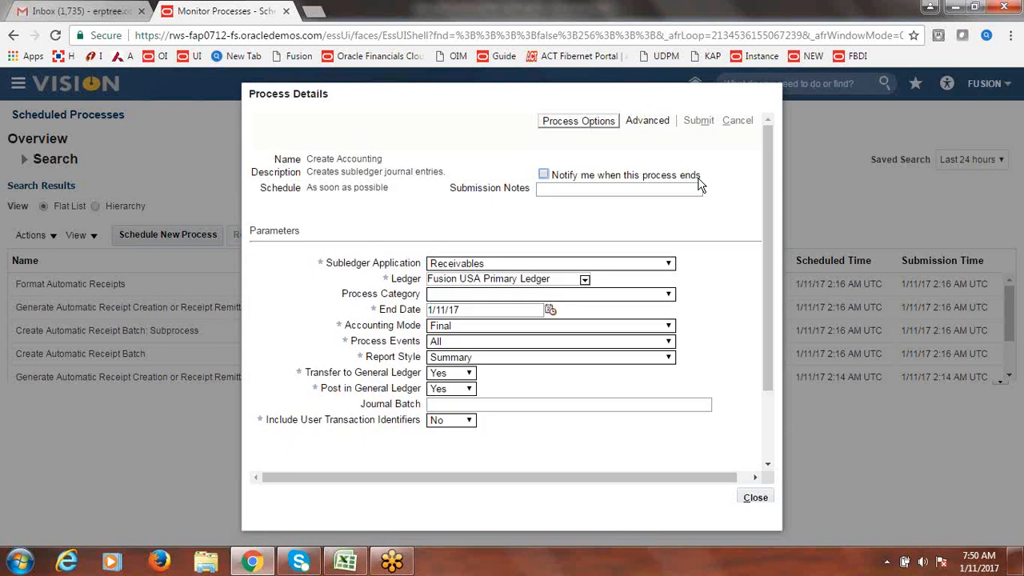
{"action": "left_click", "coordinate": [754, 498]}
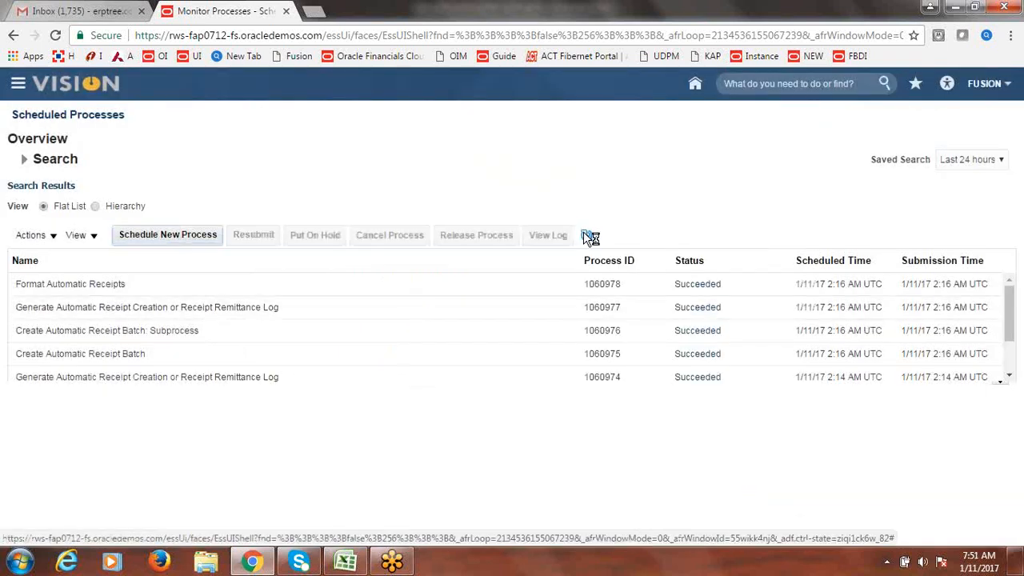
- Refresh Scheduled Processes until Create Accounting, journal import and Post Journals all show Succeeded
{"action": "left_click", "coordinate": [589, 237]}
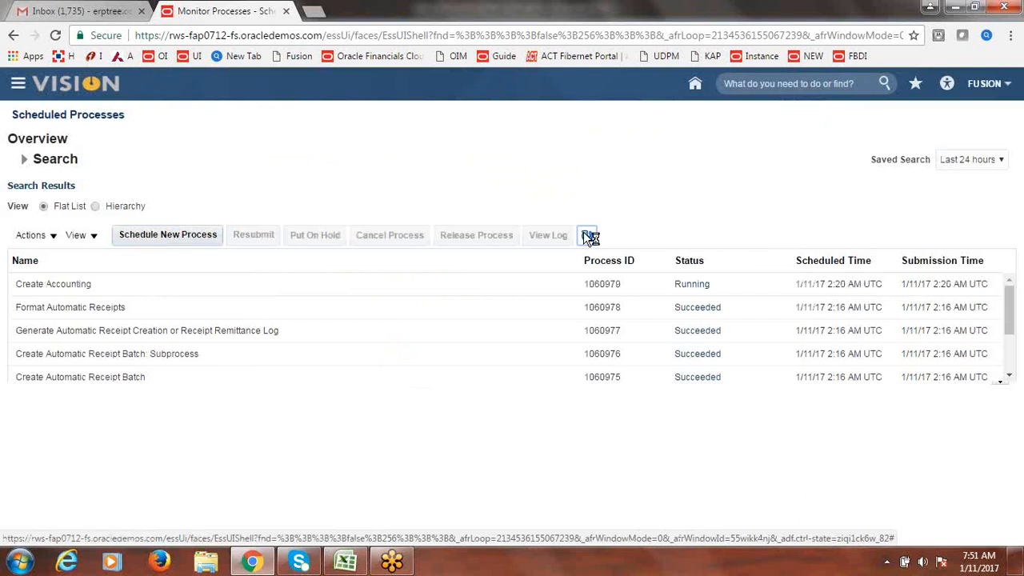
{"action": "left_click", "coordinate": [590, 236]}
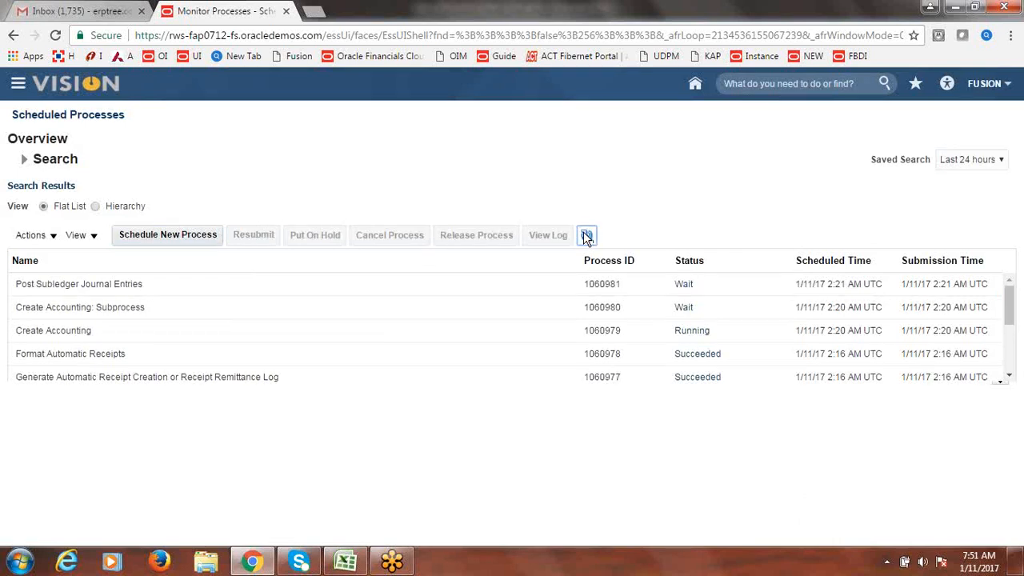
{"action": "left_click", "coordinate": [590, 236]}
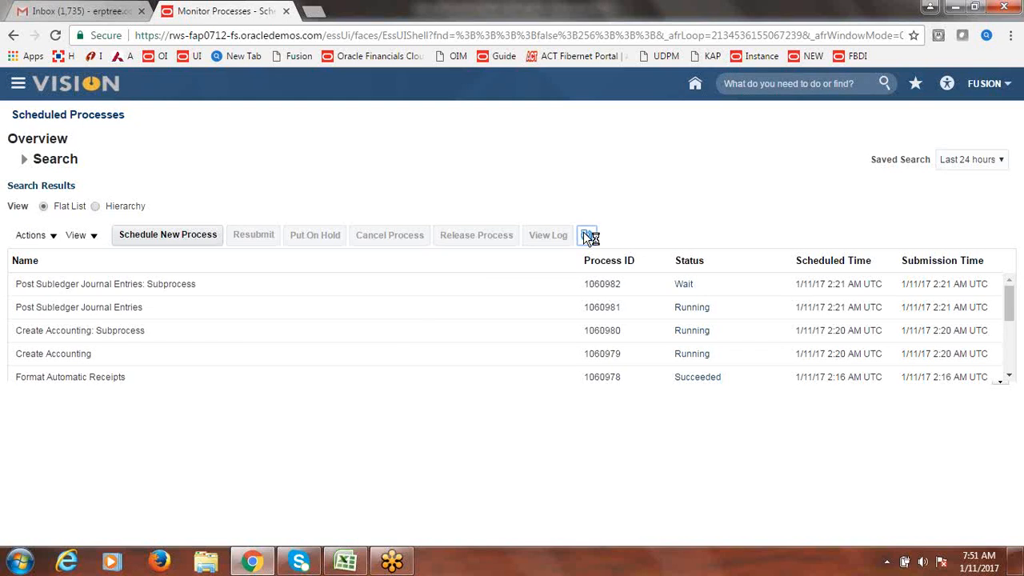
{"action": "left_click", "coordinate": [588, 237]}
{"action": "left_click", "coordinate": [586, 236]}
{"action": "left_click", "coordinate": [587, 235]}
{"action": "left_click", "coordinate": [587, 235]}
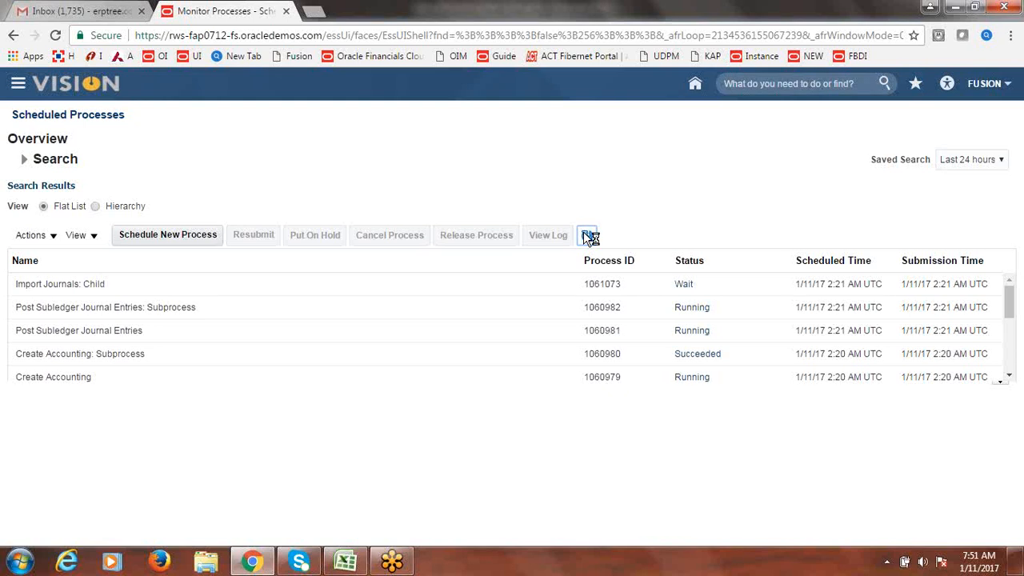
{"action": "left_click", "coordinate": [588, 235]}
{"action": "left_click", "coordinate": [588, 235]}
{"action": "left_click", "coordinate": [588, 235]}
{"action": "left_click", "coordinate": [587, 234]}
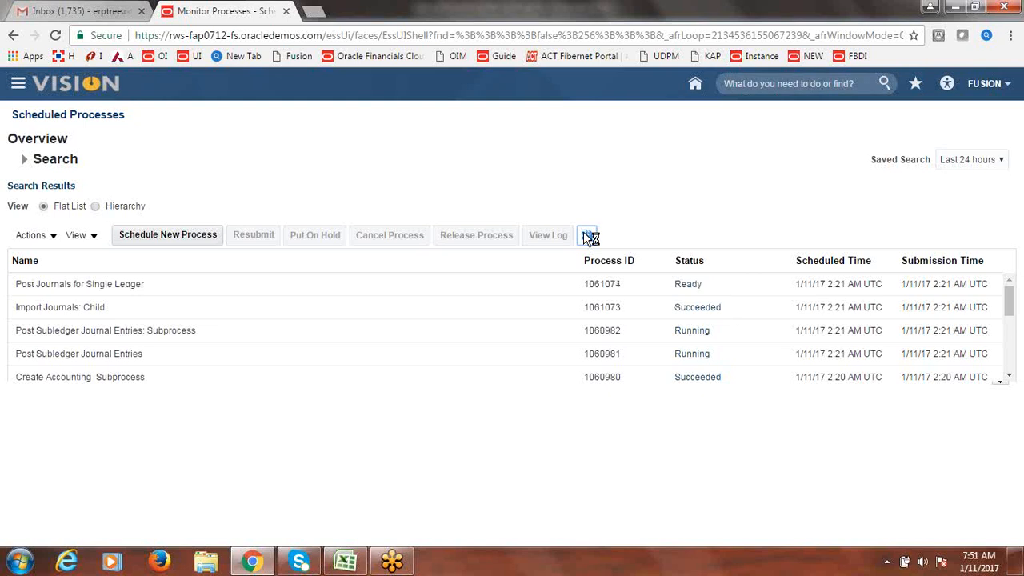
{"action": "left_click", "coordinate": [585, 233]}
{"action": "left_click", "coordinate": [585, 233]}
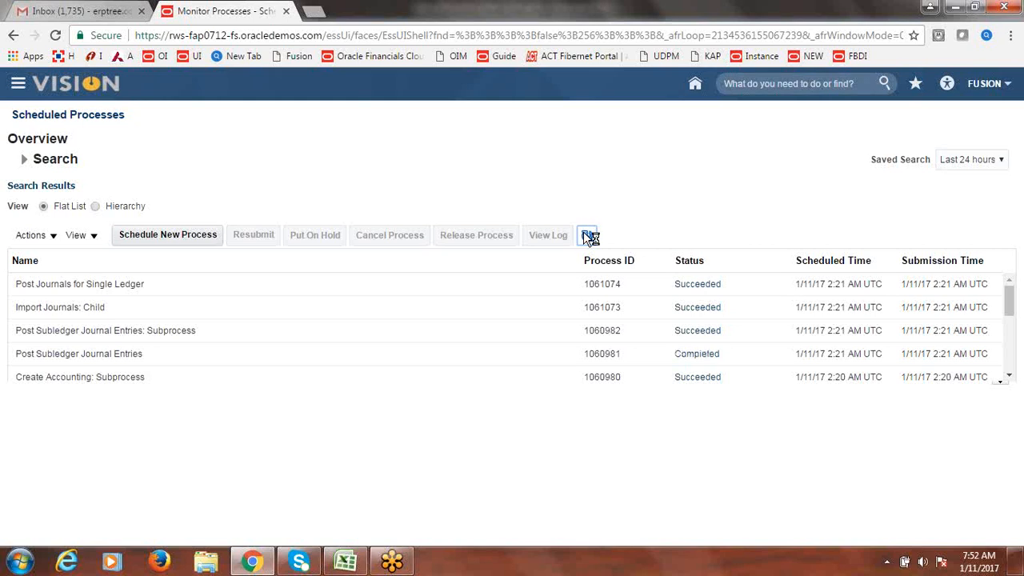
{"action": "left_click", "coordinate": [585, 234]}
{"action": "left_click", "coordinate": [18, 87]}
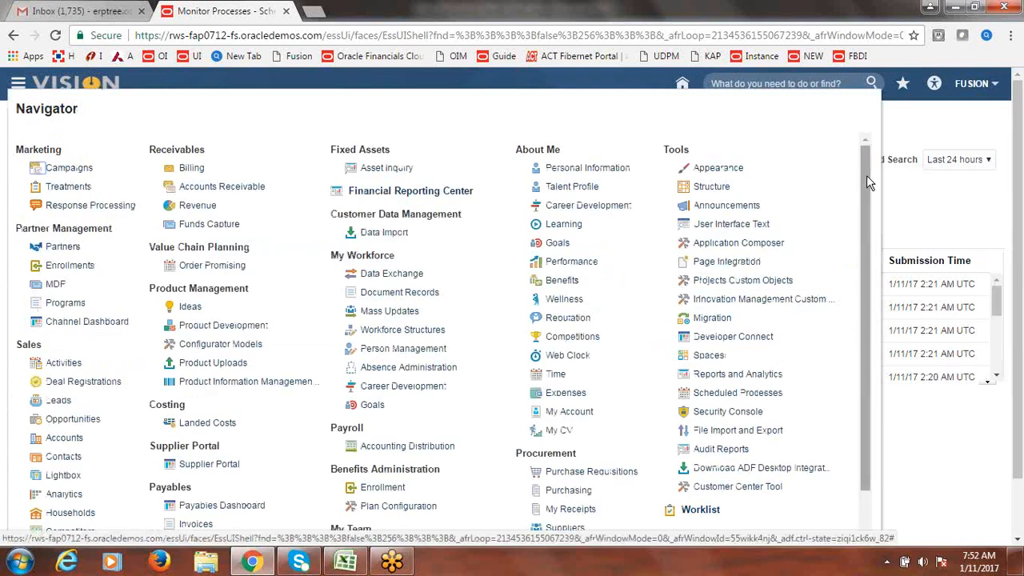
- Go to General Accounting > Journals and open the Manage Journals task
{"action": "left_click_drag", "start_coordinate": [865, 176], "coordinate": [868, 256]}
{"action": "left_click", "coordinate": [198, 468]}
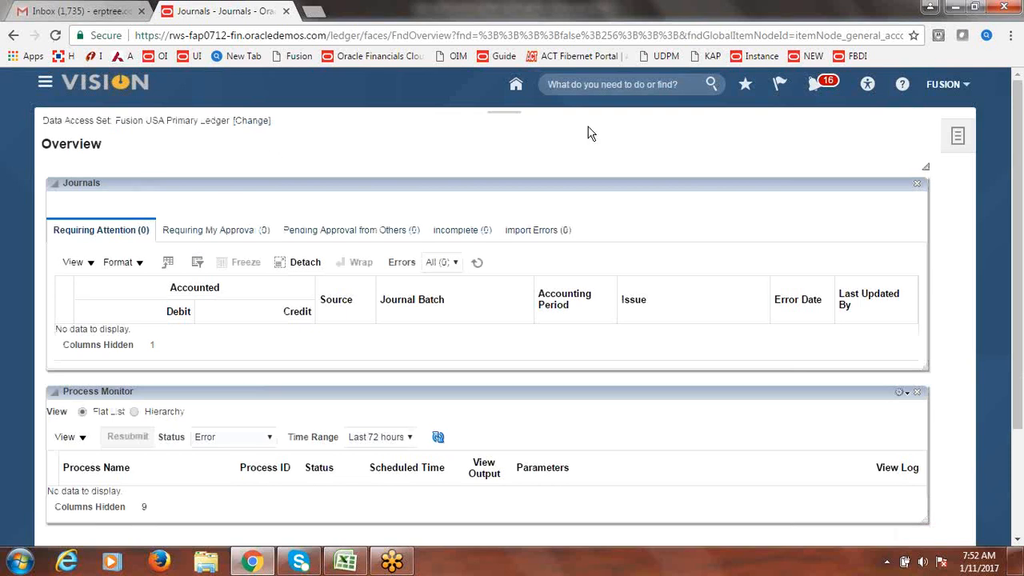
{"action": "left_click", "coordinate": [958, 138]}
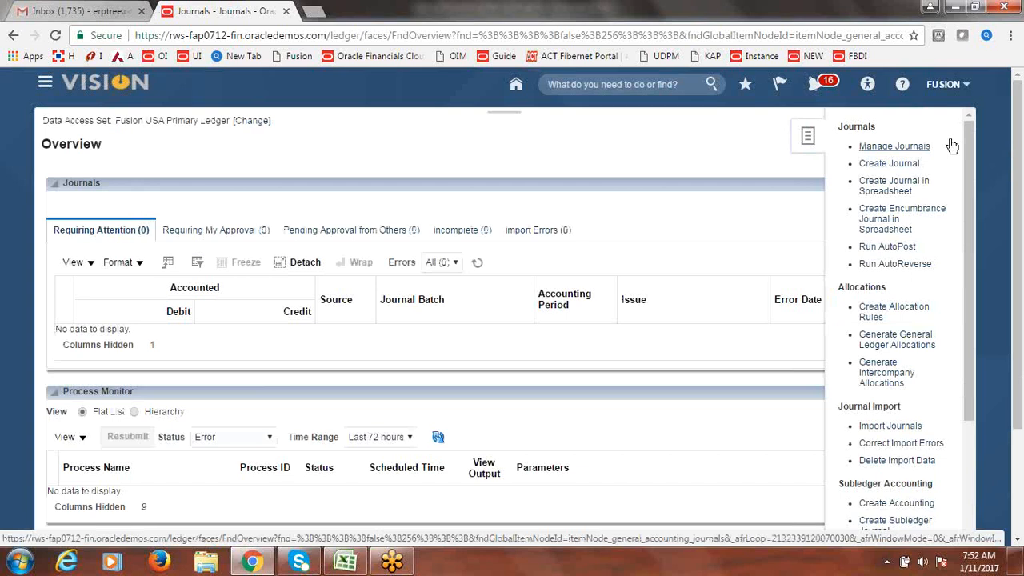
{"action": "left_click", "coordinate": [953, 146]}
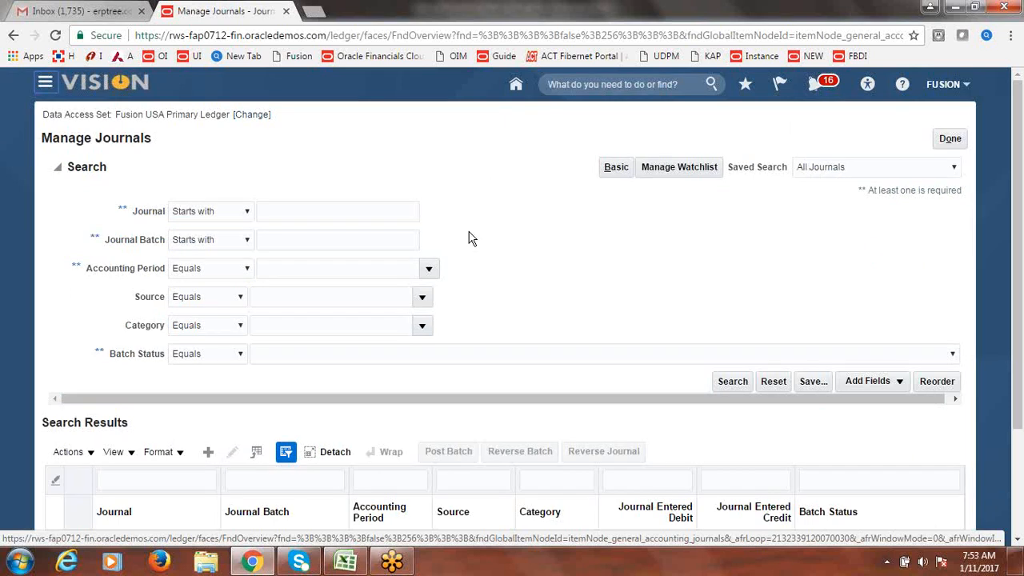
- Set the journal search Accounting Period to Jan-17
{"action": "left_click", "coordinate": [429, 270]}
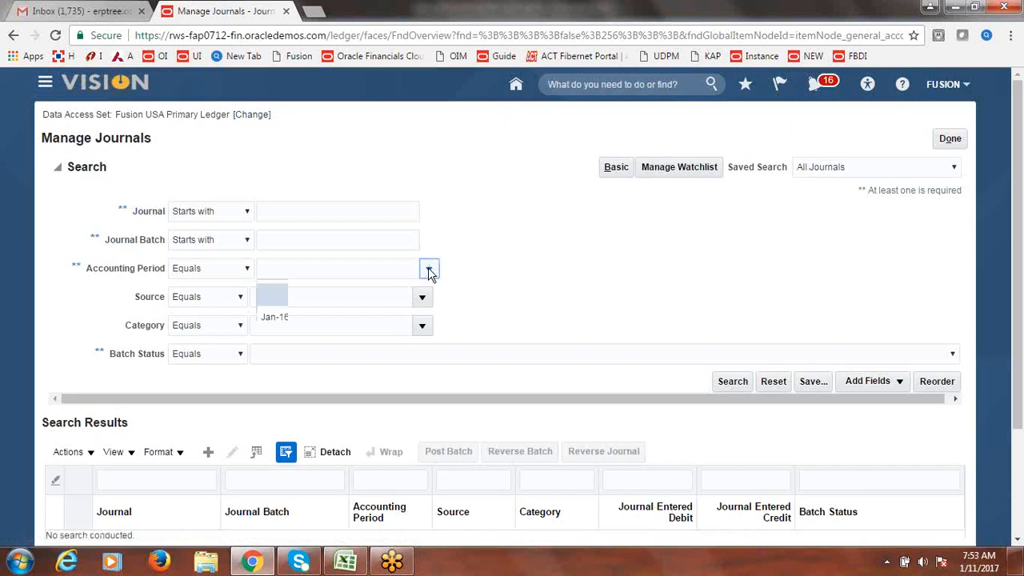
{"action": "left_click_drag", "start_coordinate": [434, 316], "coordinate": [434, 365]}
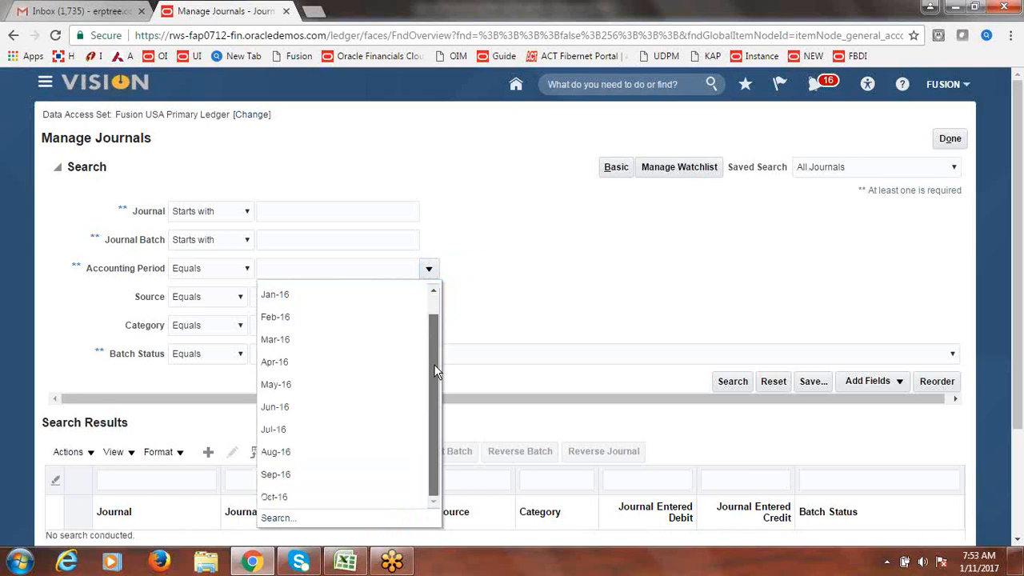
{"action": "left_click", "coordinate": [270, 518]}
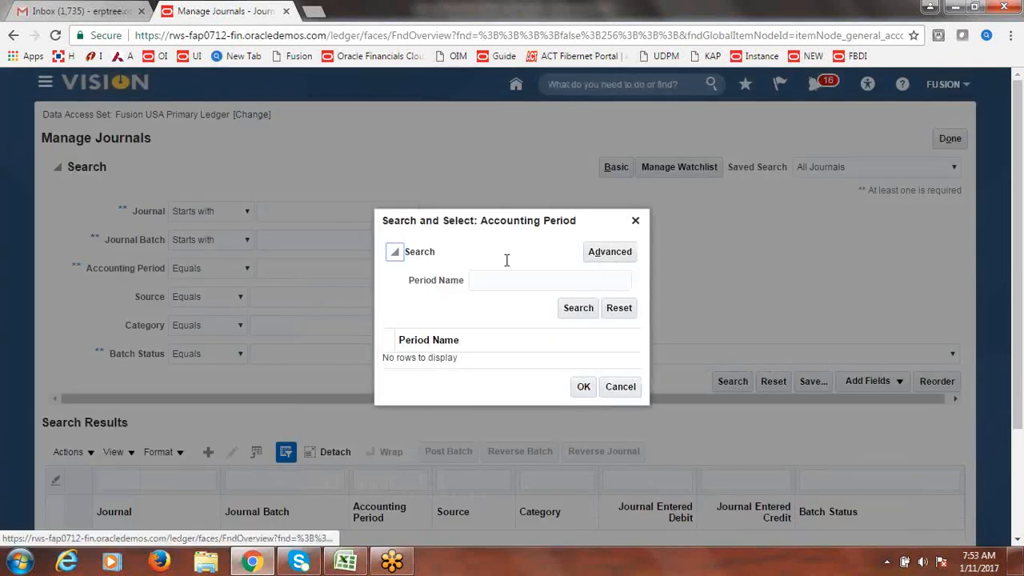
{"action": "left_click", "coordinate": [495, 280]}
{"action": "type", "text": "J"}
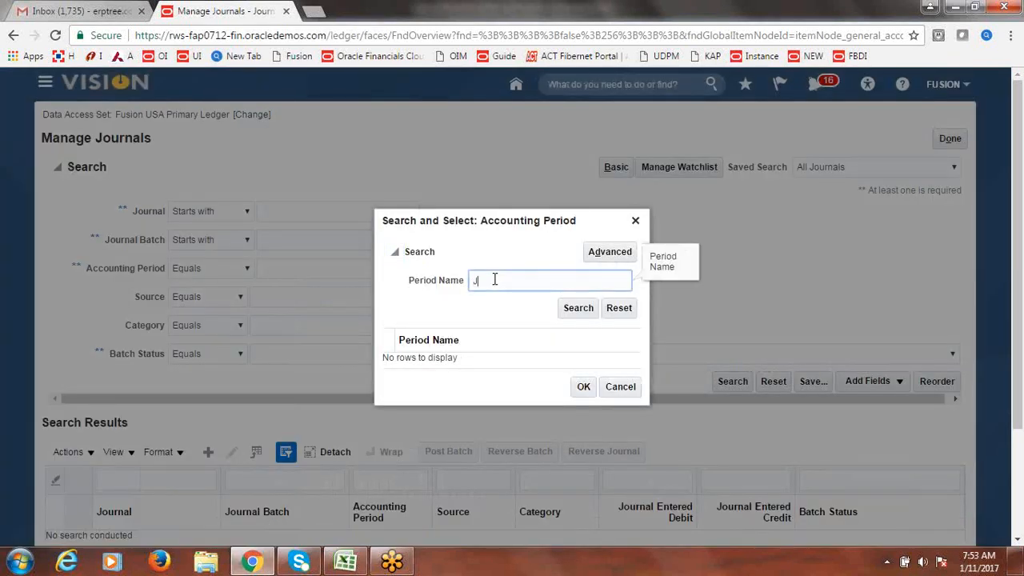
{"action": "type", "text": "an-17"}
{"action": "left_click", "coordinate": [570, 306]}
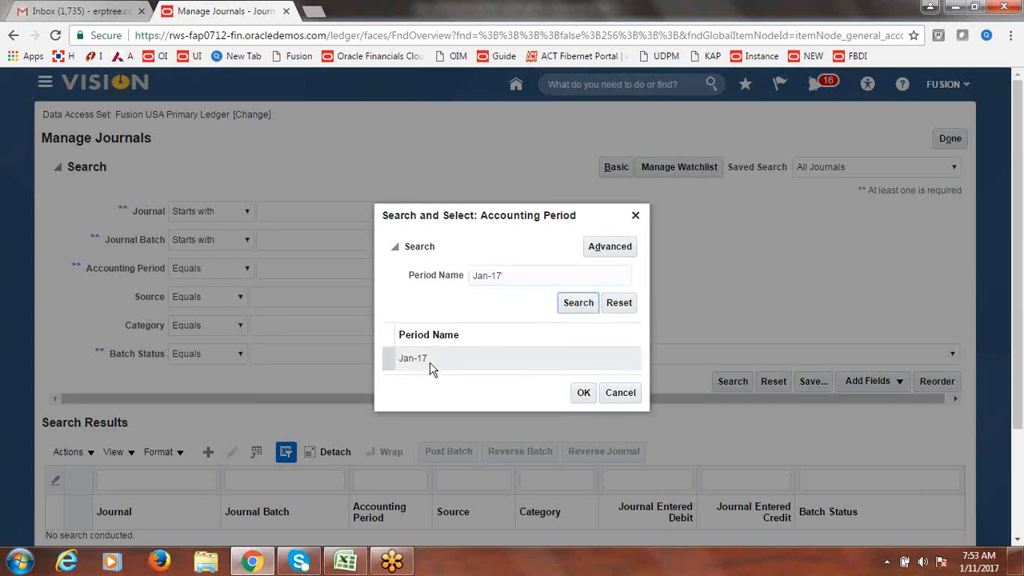
{"action": "left_click", "coordinate": [432, 366]}
{"action": "left_click", "coordinate": [584, 394]}
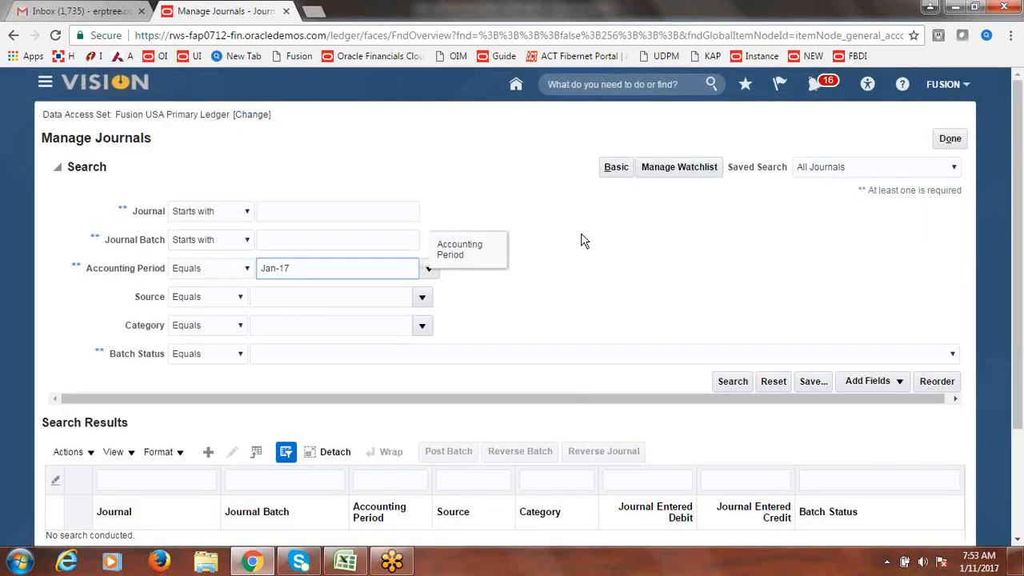
{"action": "left_click", "coordinate": [611, 249]}
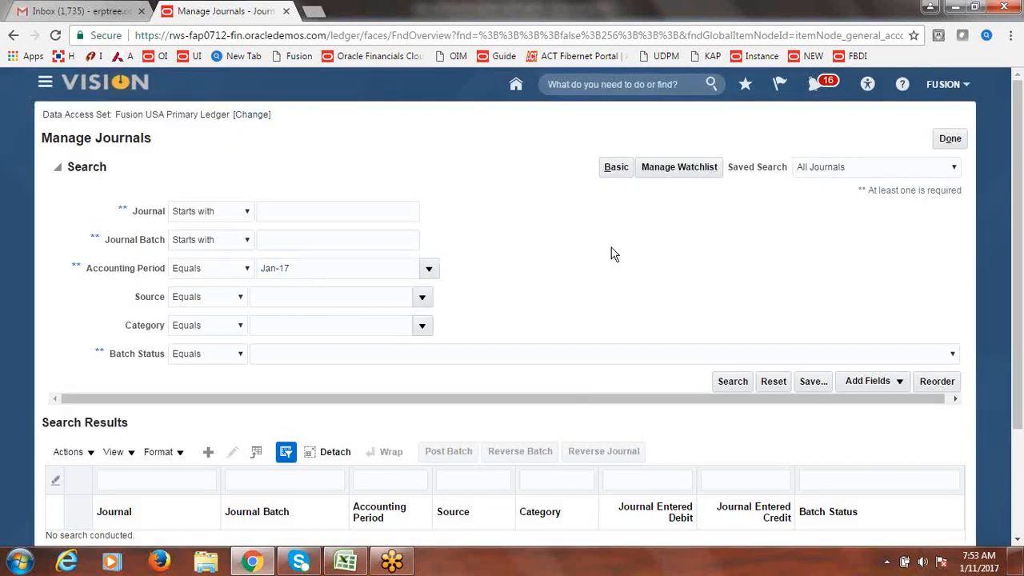
- Set Source to Receivables and run the journal search
{"action": "left_click", "coordinate": [422, 297]}
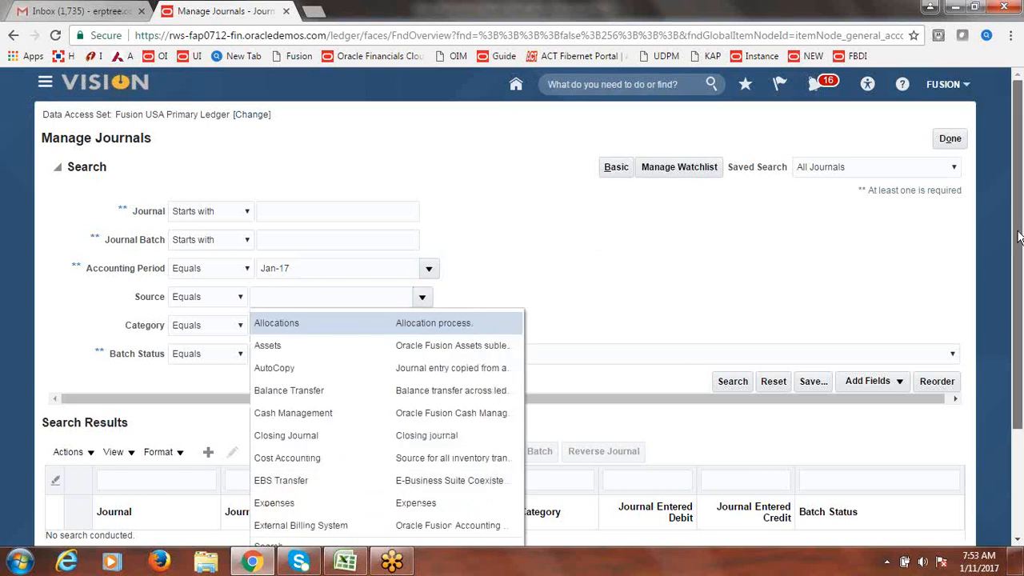
{"action": "scroll", "coordinate": [1021, 231], "scroll_direction": "down", "scroll_amount": 1}
{"action": "left_click", "coordinate": [268, 471]}
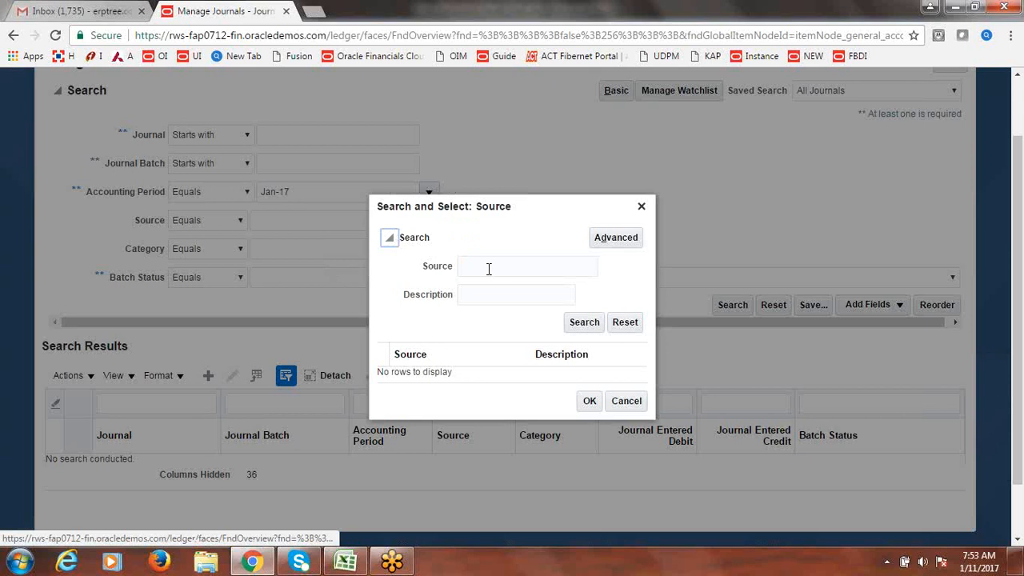
{"action": "left_click", "coordinate": [488, 269]}
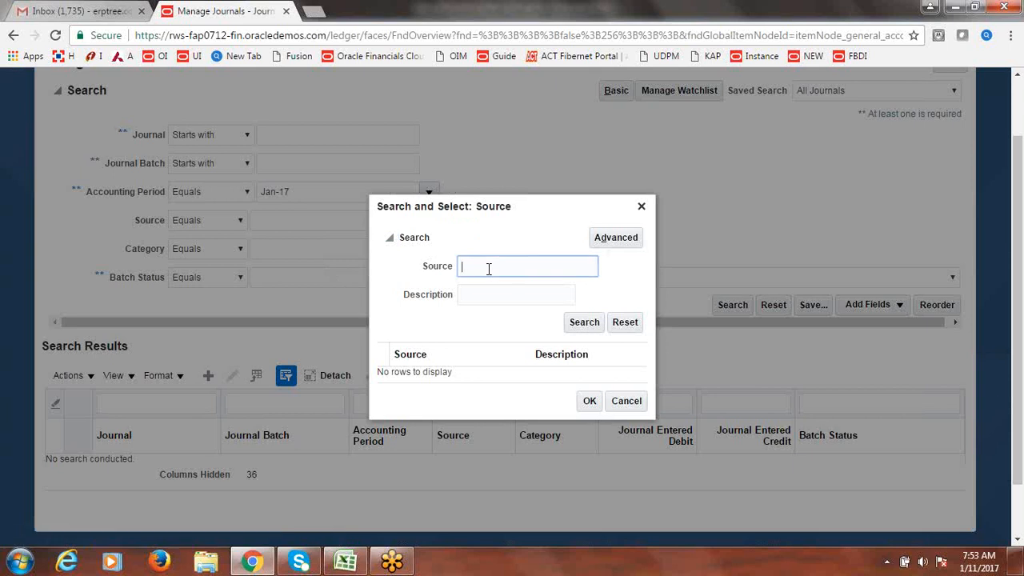
{"action": "type", "text": "Rece"}
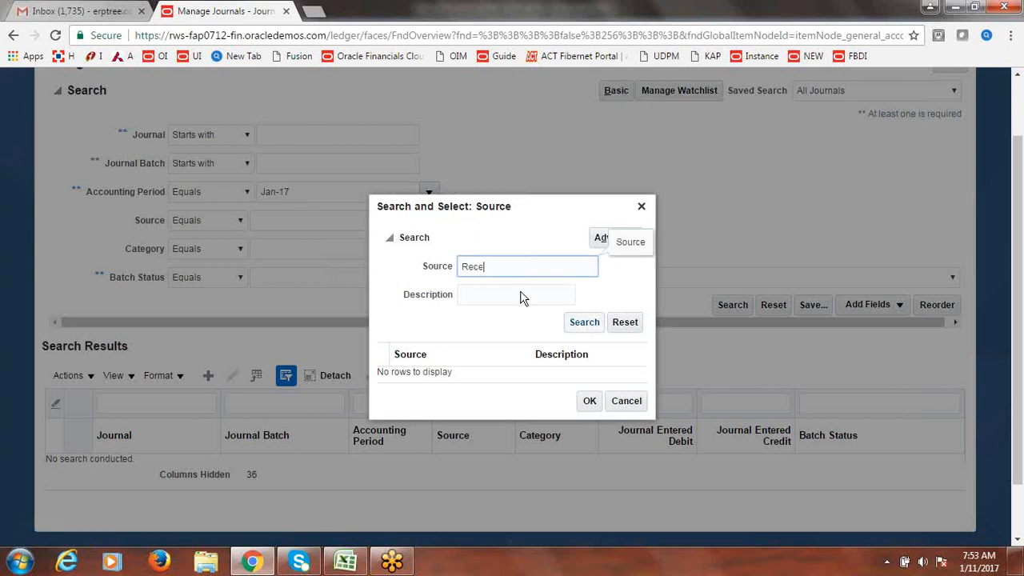
{"action": "left_click", "coordinate": [583, 323]}
{"action": "left_click", "coordinate": [452, 386]}
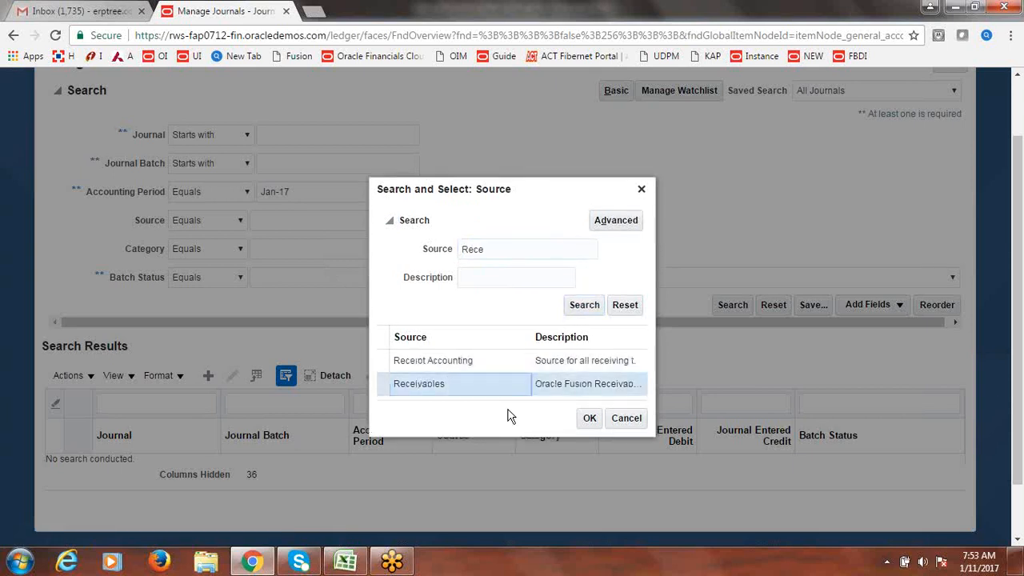
{"action": "left_click", "coordinate": [590, 418]}
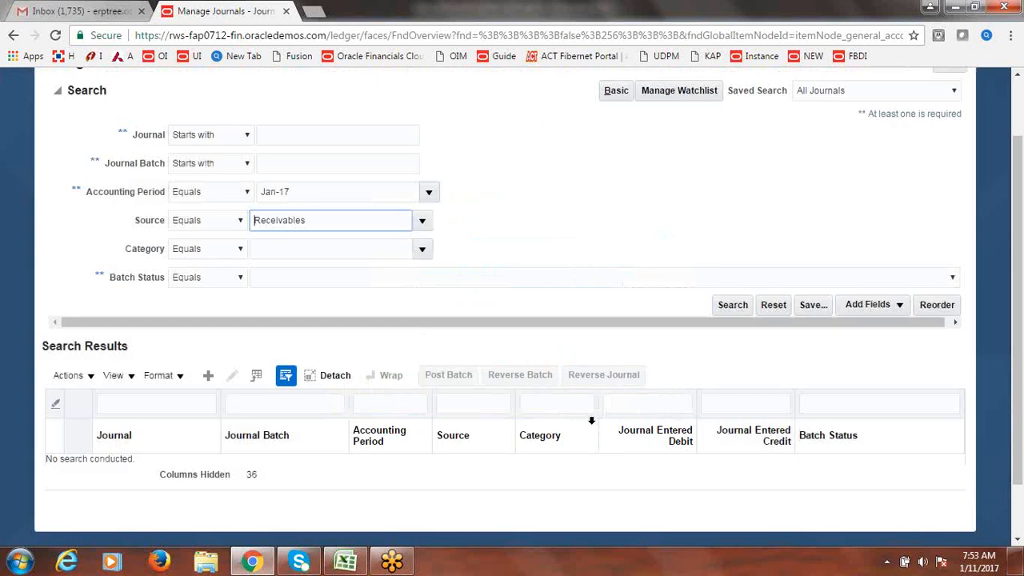
{"action": "left_click", "coordinate": [733, 304]}
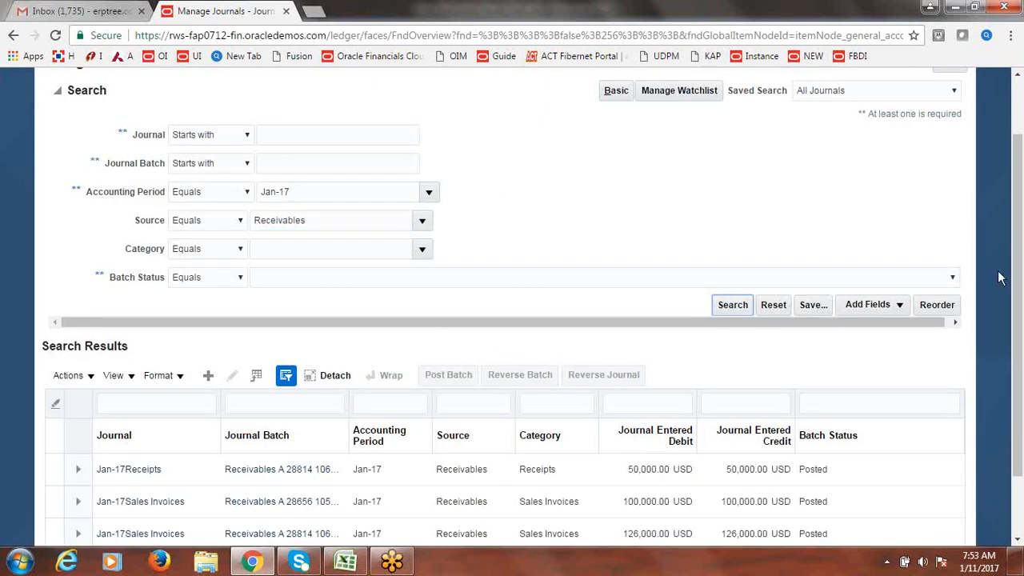
- Review the 126,000.00 USD Jan-17 Sales Invoices journal, cancel, and close Manage Journals
{"action": "scroll", "coordinate": [1001, 312], "scroll_direction": "down", "scroll_amount": 2}
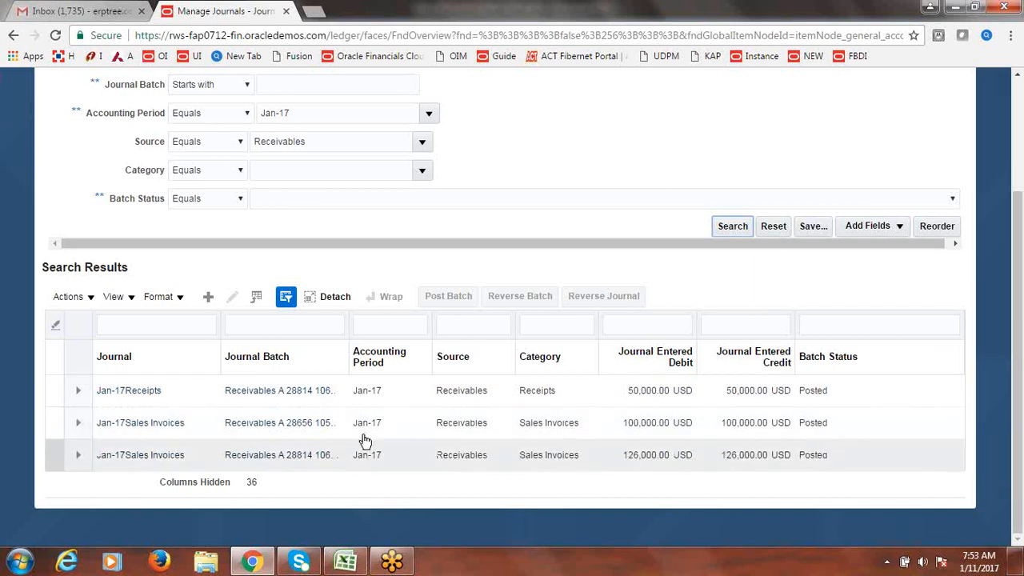
{"action": "left_click", "coordinate": [151, 462]}
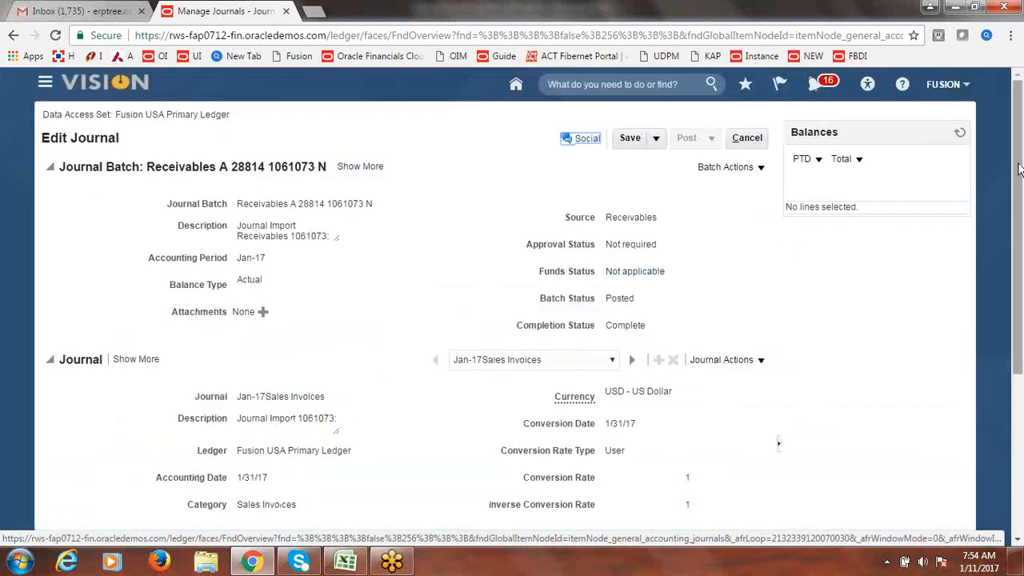
{"action": "left_click_drag", "start_coordinate": [1019, 168], "coordinate": [1018, 232]}
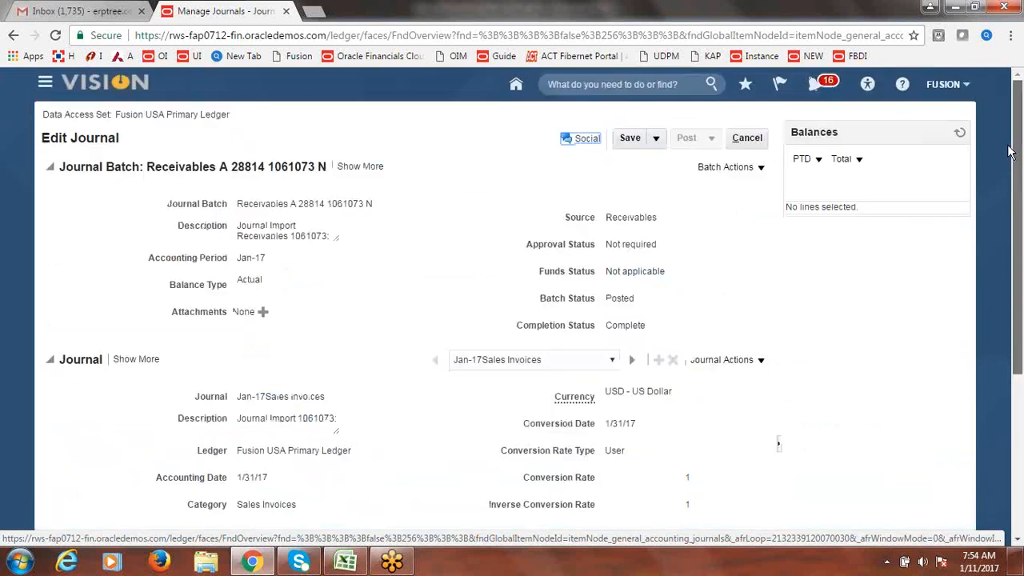
{"action": "left_click", "coordinate": [747, 141]}
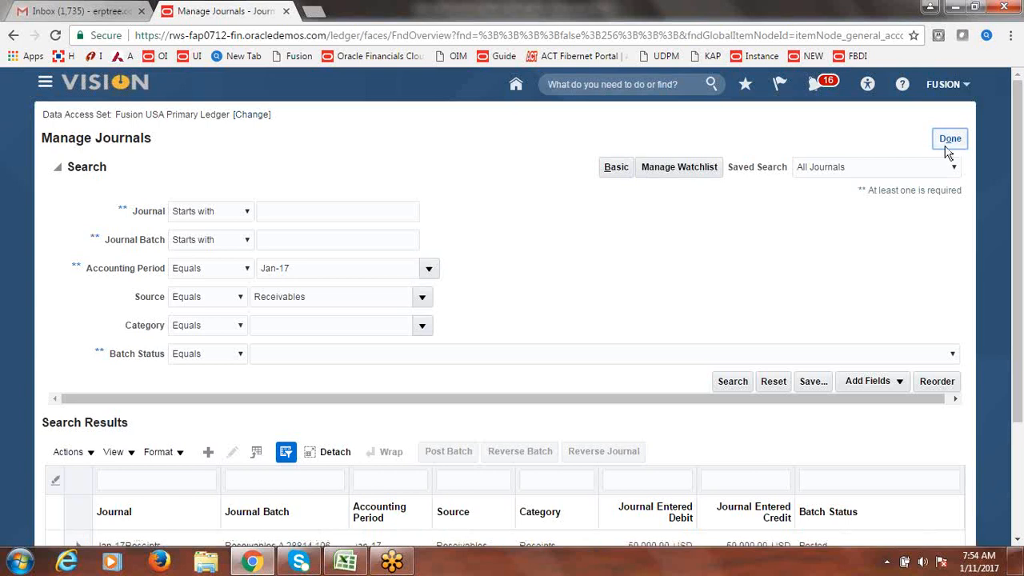
{"action": "left_click", "coordinate": [948, 143]}
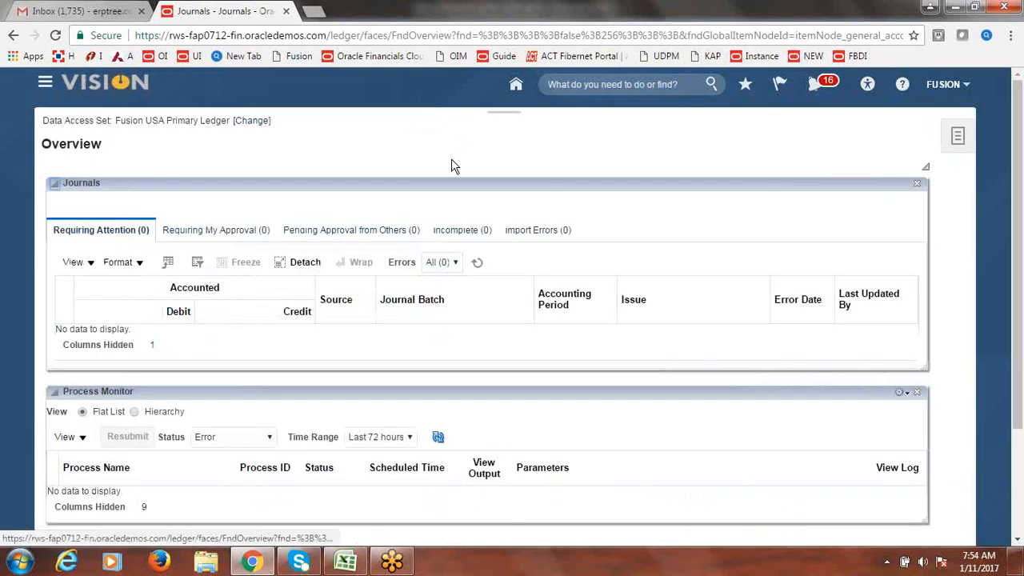
- Enter done in B50 beside Create Accounting Entries & Transfer to GL
{"action": "left_click", "coordinate": [348, 564]}
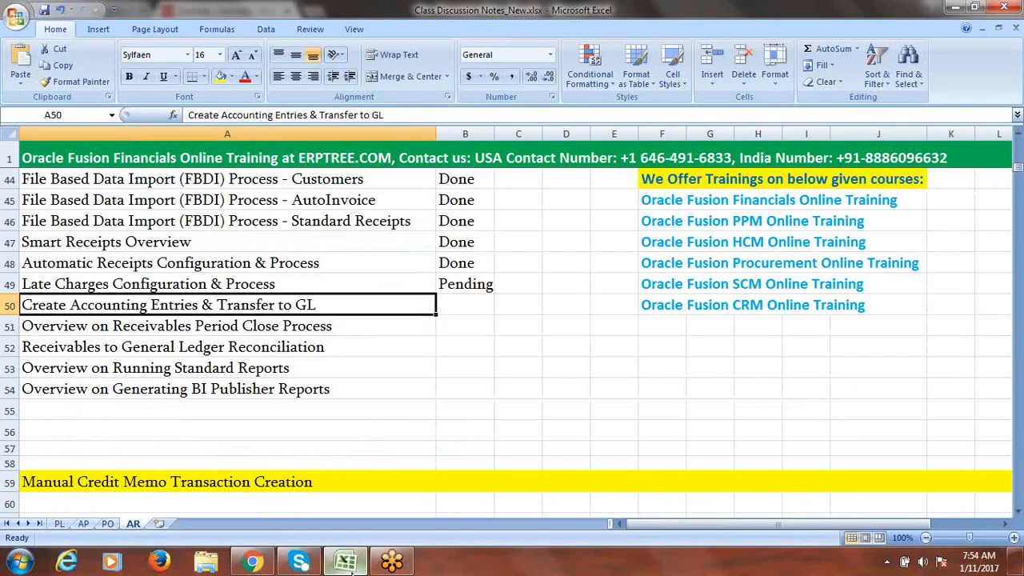
{"action": "key", "text": "Tab"}
{"action": "type", "text": "done"}
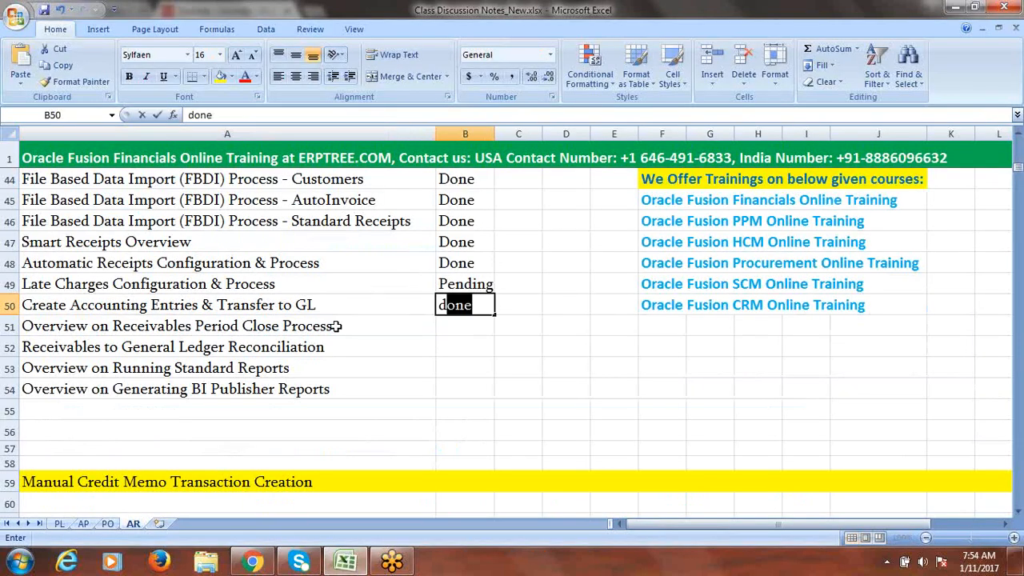
{"action": "key", "text": "Tab"}
{"action": "left_click", "coordinate": [214, 323]}
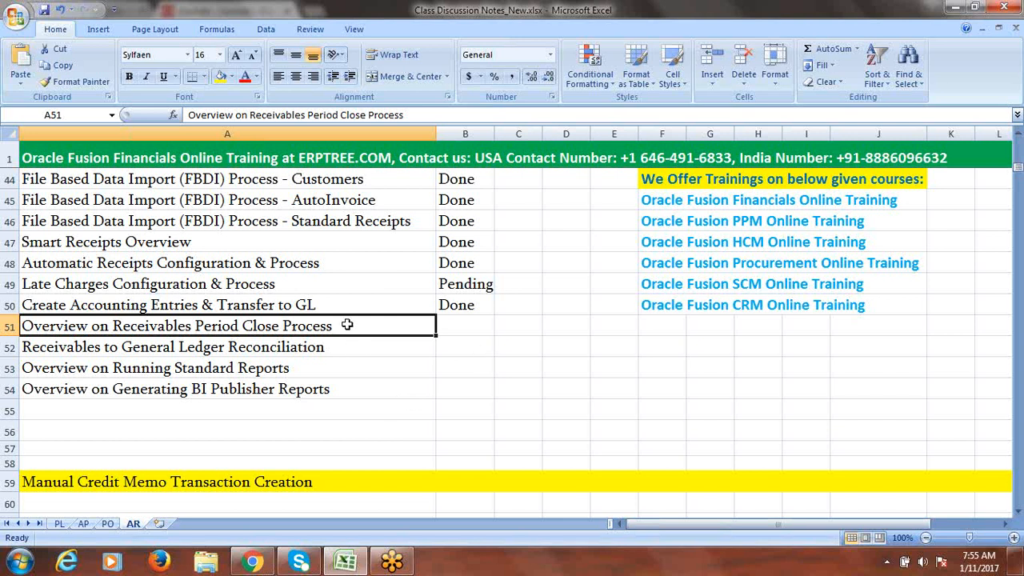
- Enter Done in B51 as the status of the Receivables Period Close Process task
{"action": "left_click", "coordinate": [452, 329]}
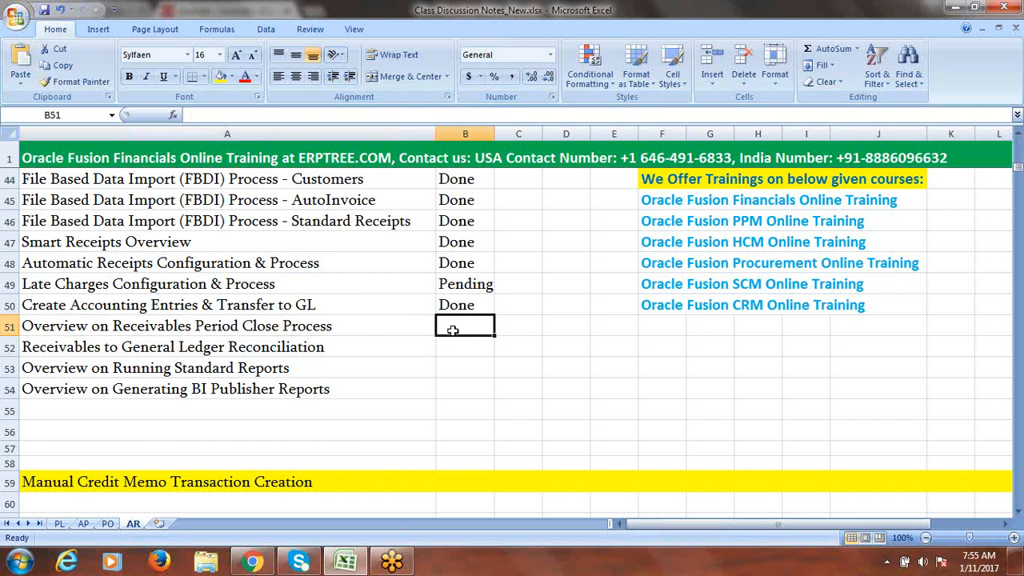
{"action": "type", "text": "done"}
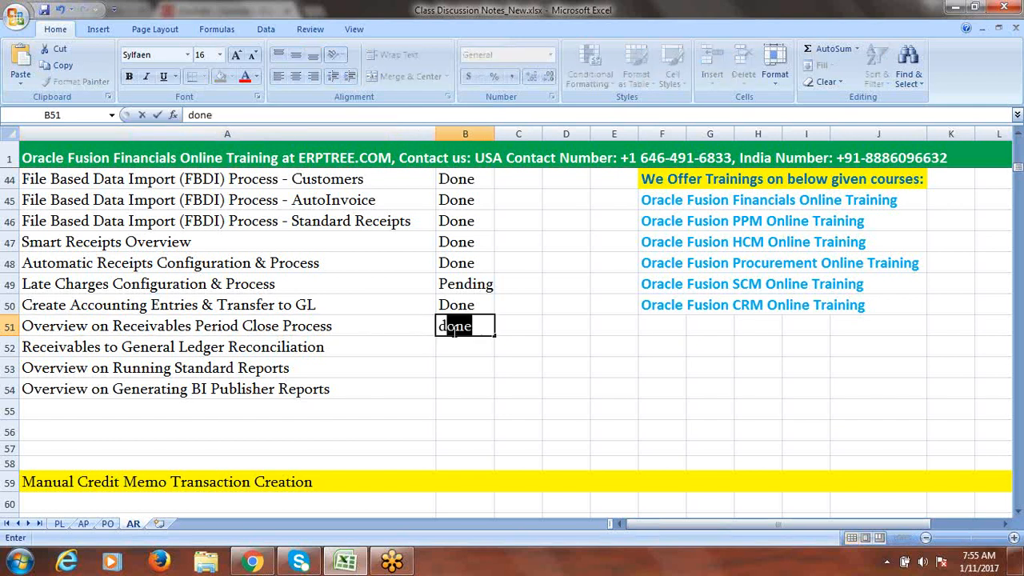
{"action": "left_click", "coordinate": [281, 328]}
- Move to the row 52 reconciliation task, then return to the Oracle Fusion browser
{"action": "left_click", "coordinate": [337, 354]}
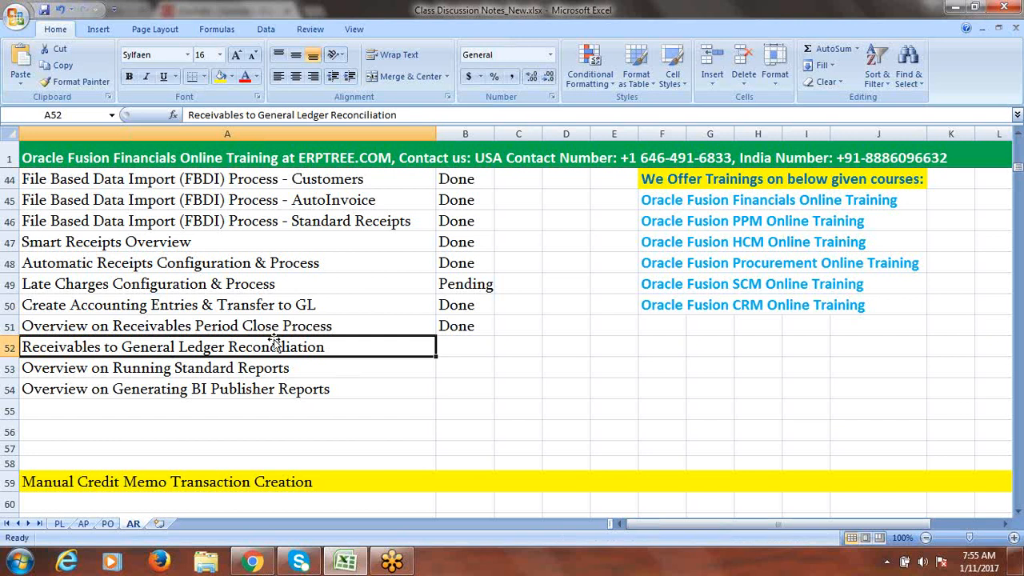
{"action": "left_click", "coordinate": [454, 352]}
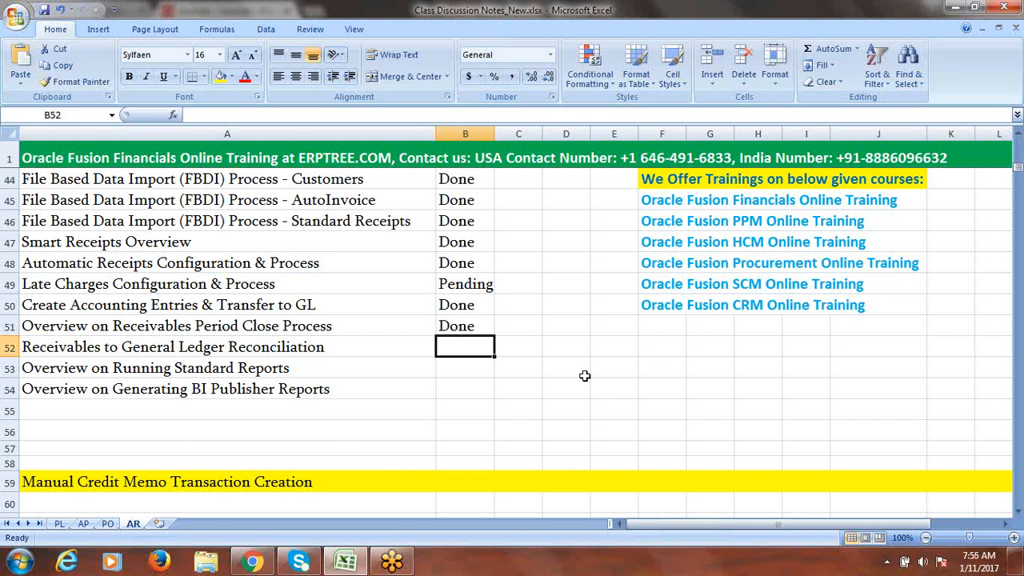
{"action": "left_click", "coordinate": [262, 348]}
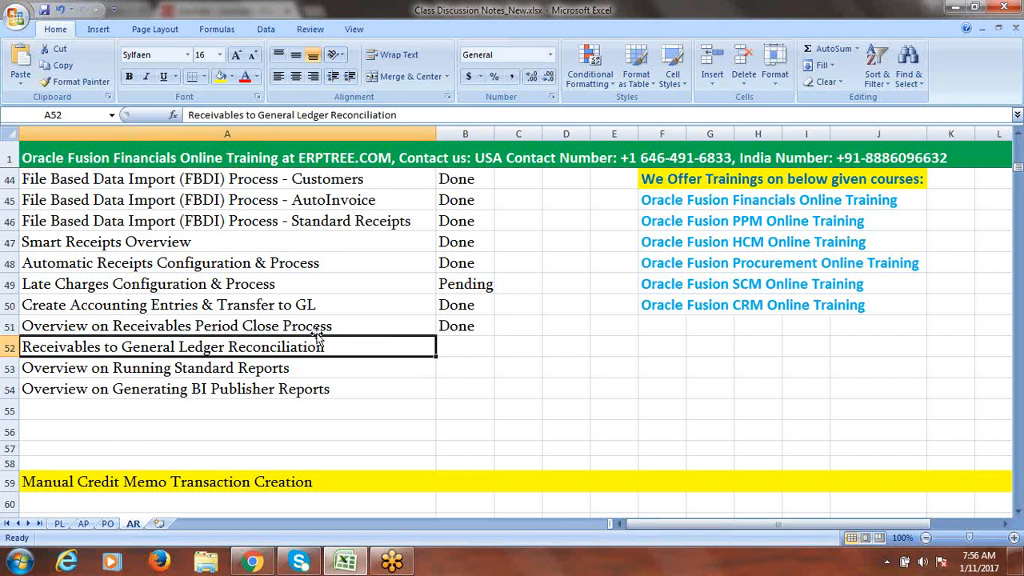
{"action": "left_click", "coordinate": [253, 563]}
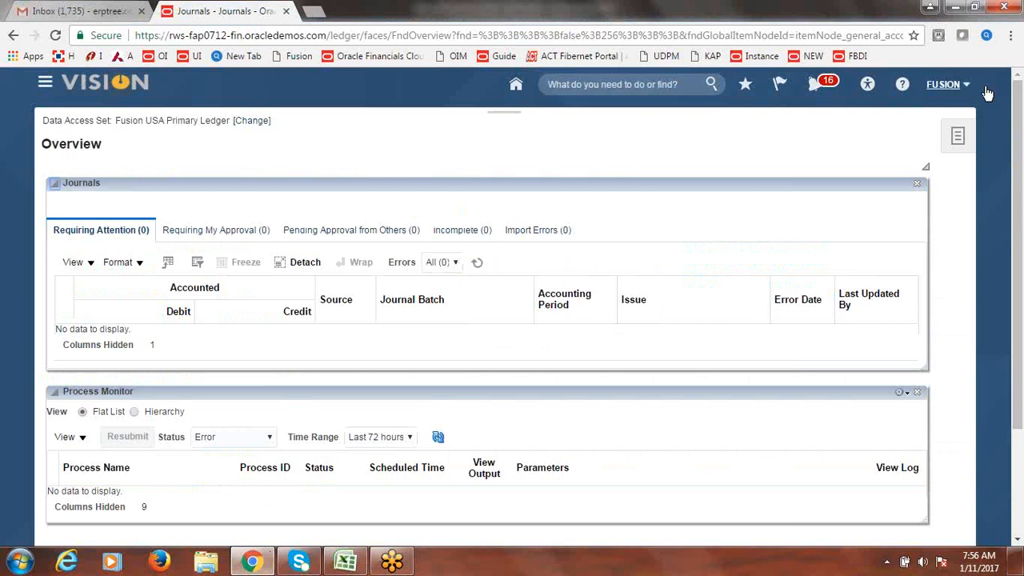
- Open the Fusion Implementation Project from Setup and Maintenance
{"action": "left_click", "coordinate": [944, 85]}
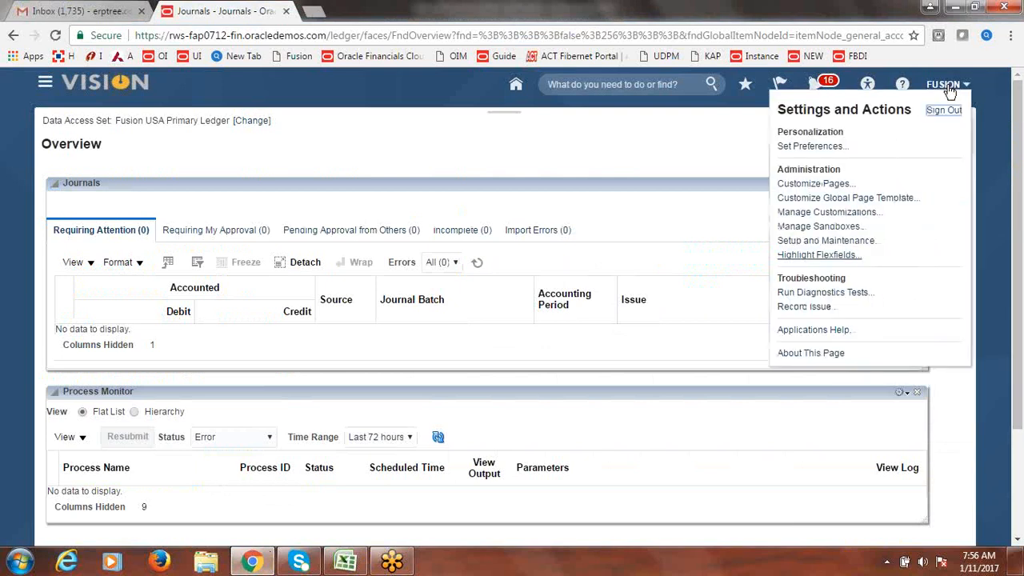
{"action": "left_click", "coordinate": [844, 242]}
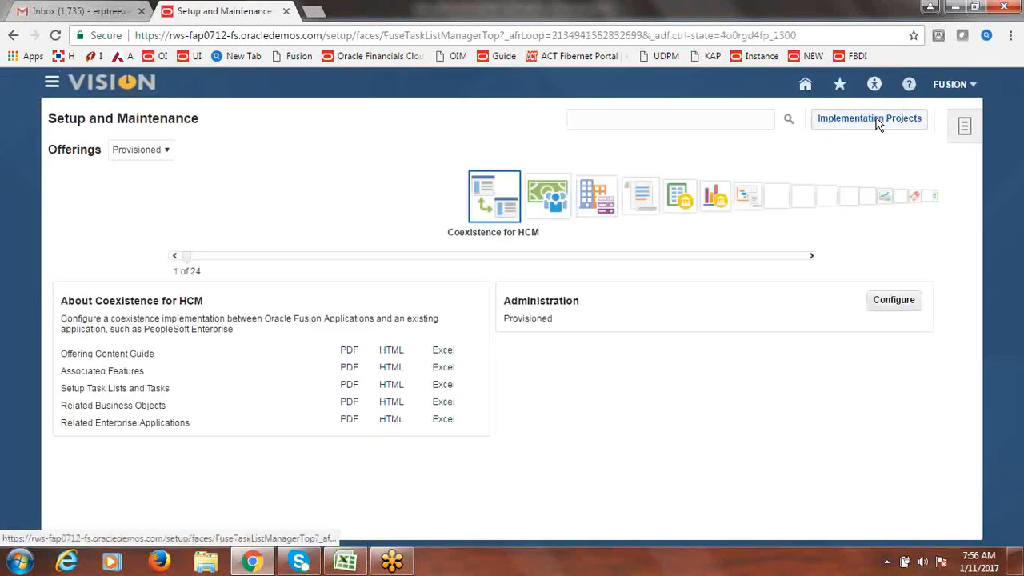
{"action": "left_click", "coordinate": [879, 120]}
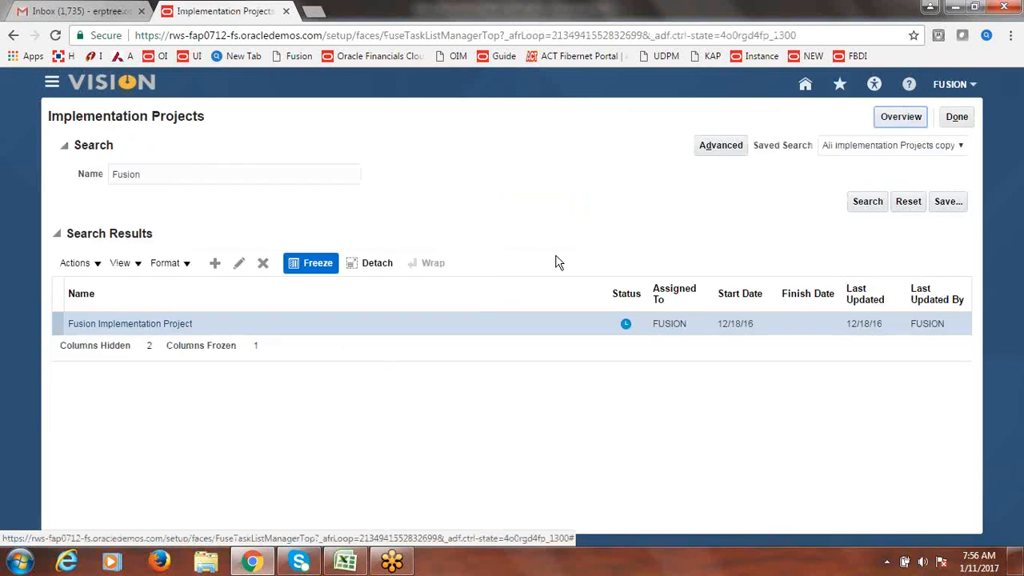
{"action": "left_click", "coordinate": [140, 326]}
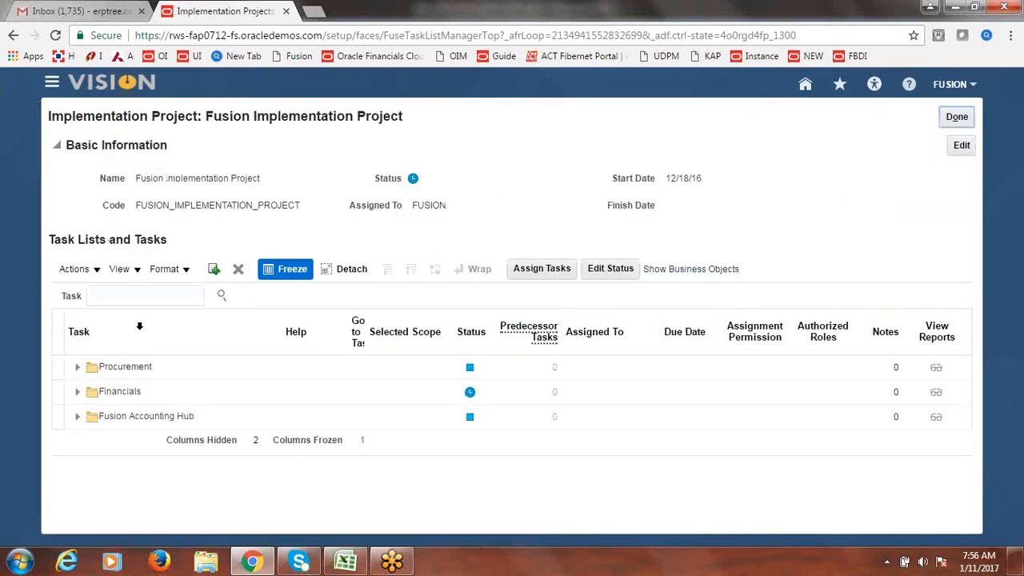
- Search the project's tasks for System Options and open Manage Receivables System Options
{"action": "left_click", "coordinate": [129, 296]}
{"action": "type", "text": "Sy"}
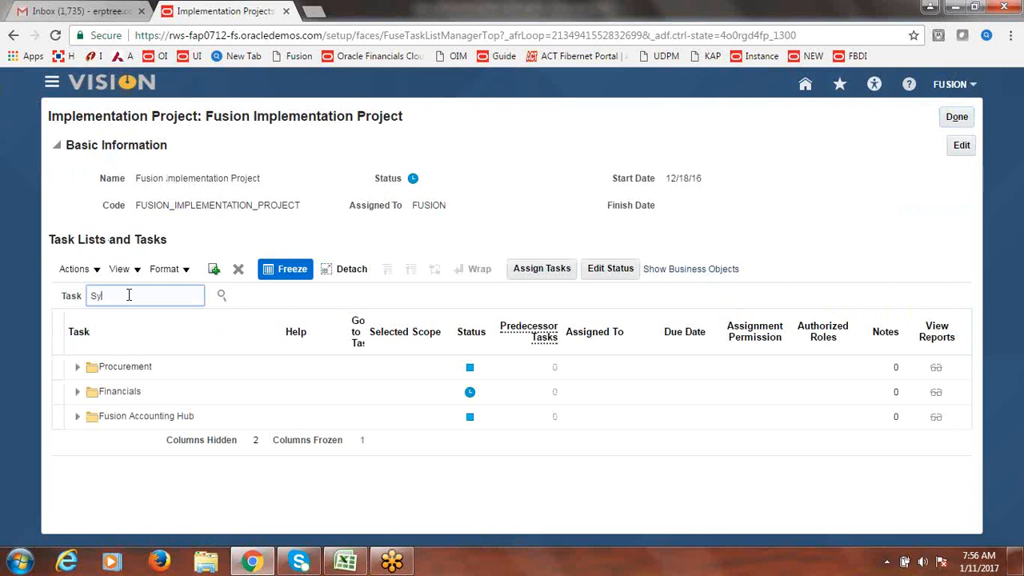
{"action": "type", "text": "stem Cotions"}
{"action": "key", "text": "Return"}
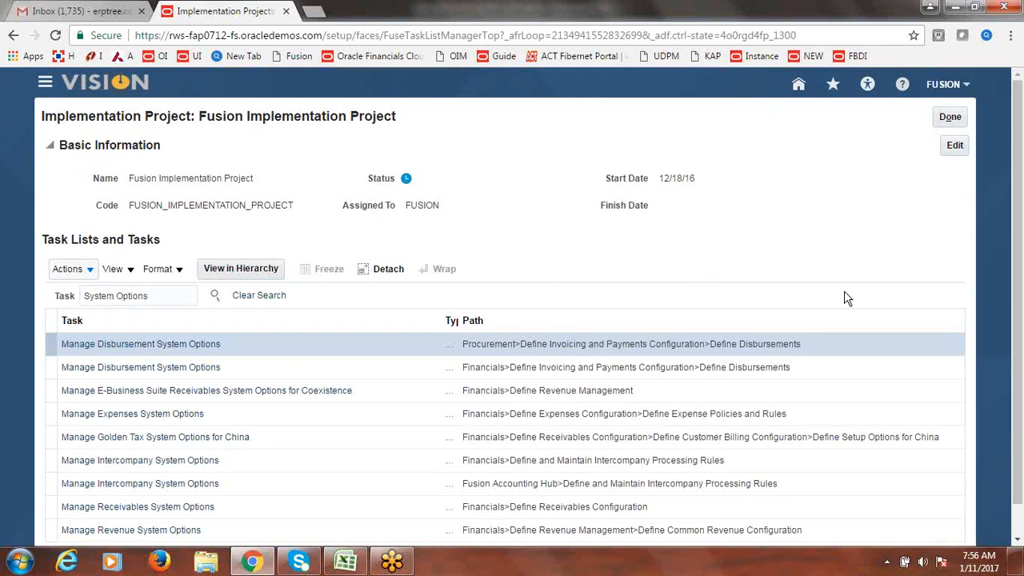
{"action": "left_click", "coordinate": [107, 511]}
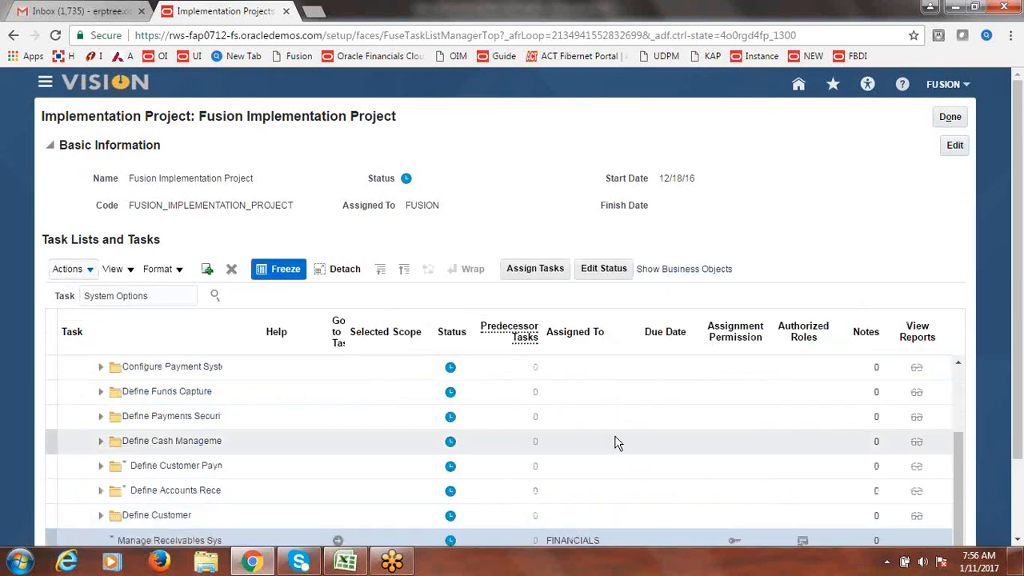
{"action": "left_click_drag", "start_coordinate": [1017, 316], "coordinate": [1016, 408]}
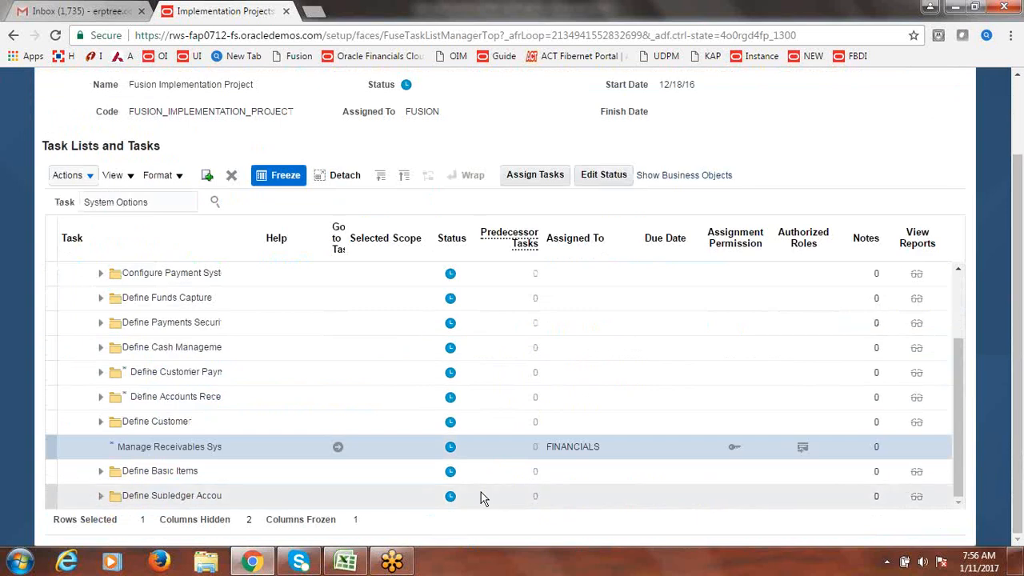
{"action": "left_click", "coordinate": [339, 448]}
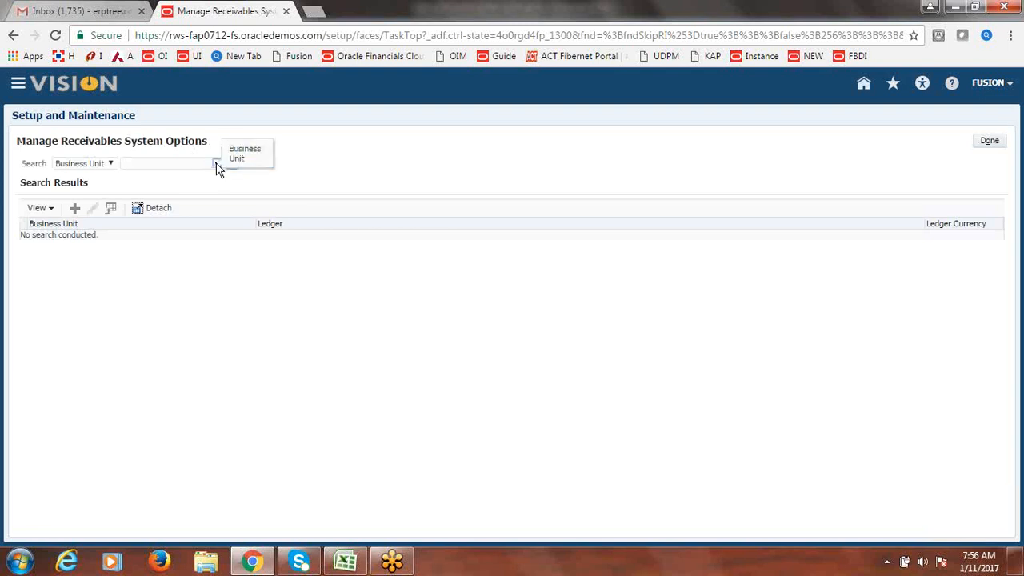
- Find the Fusion US Business Unit's system options, edit, save and close, then finish the task
{"action": "left_click", "coordinate": [216, 164]}
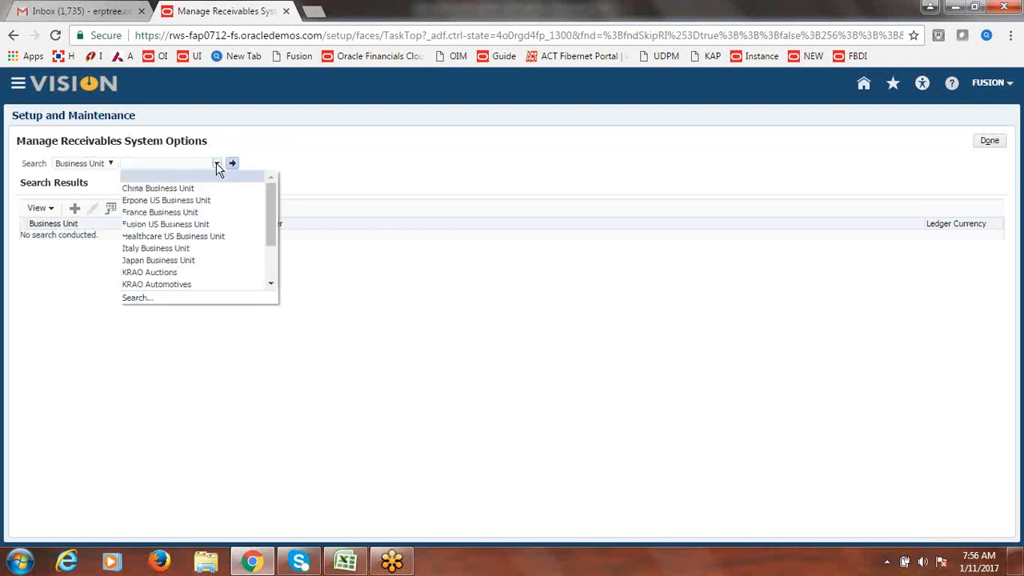
{"action": "left_click", "coordinate": [195, 225]}
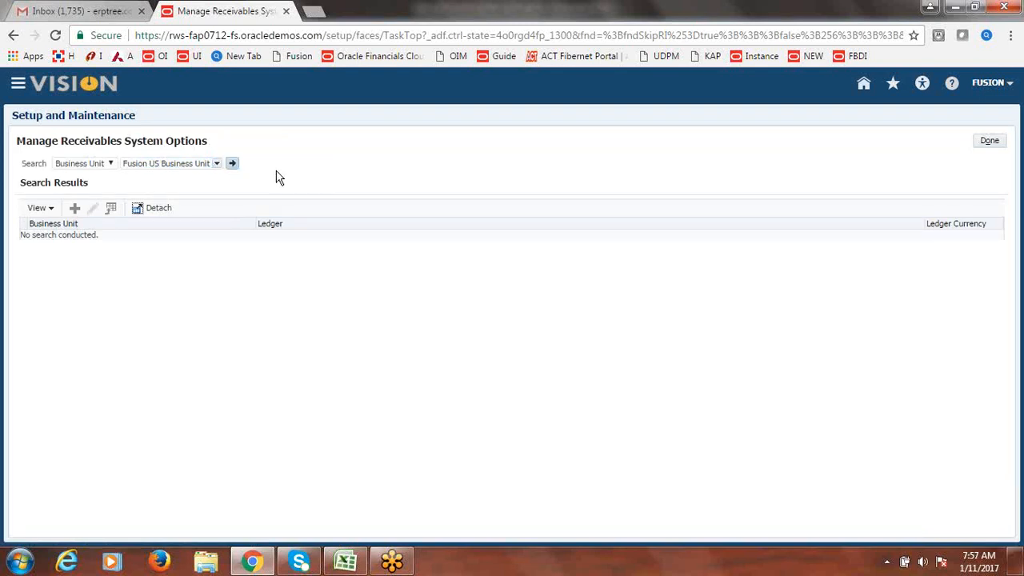
{"action": "left_click", "coordinate": [232, 164]}
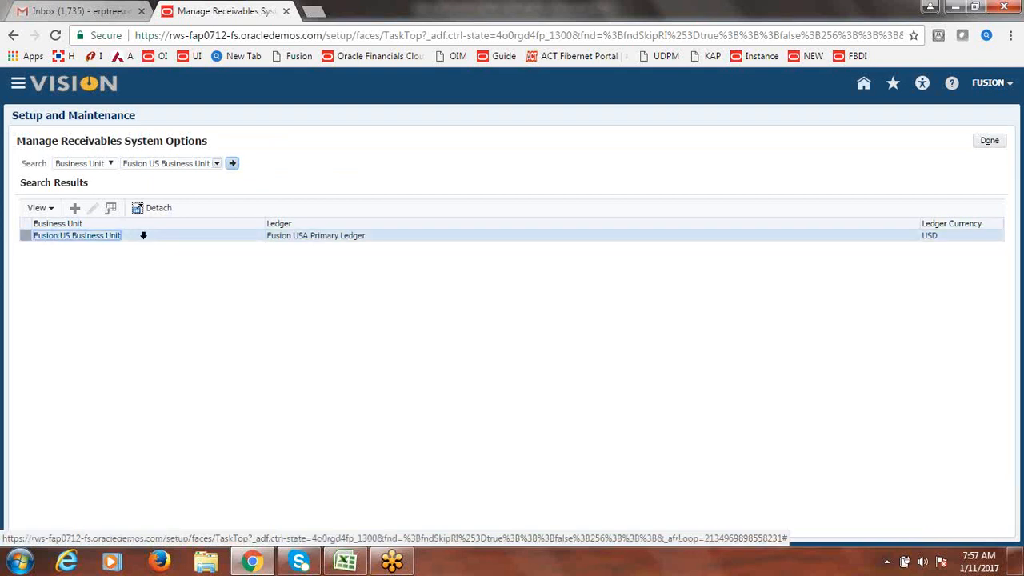
{"action": "left_click", "coordinate": [93, 214]}
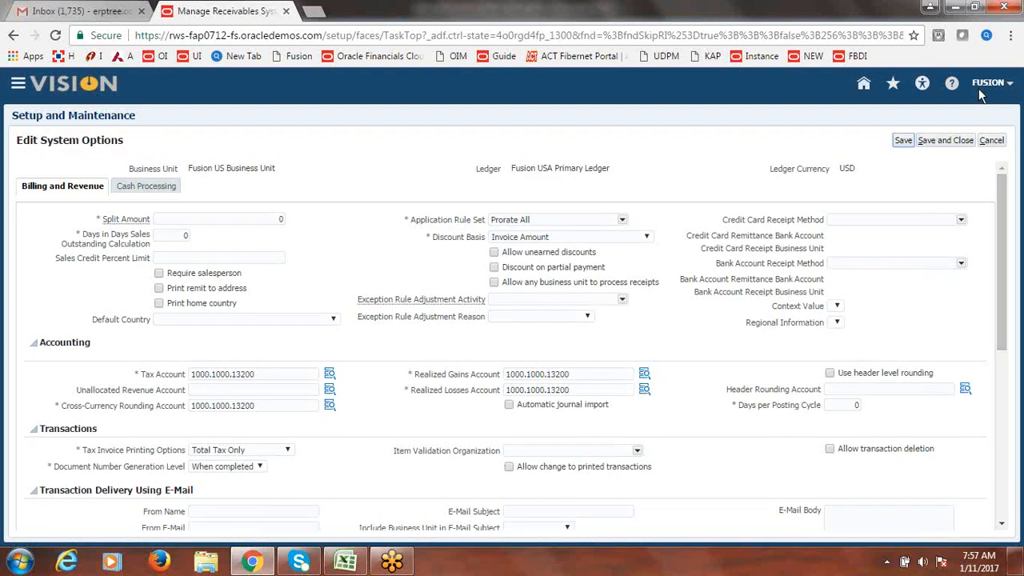
{"action": "left_click", "coordinate": [966, 141]}
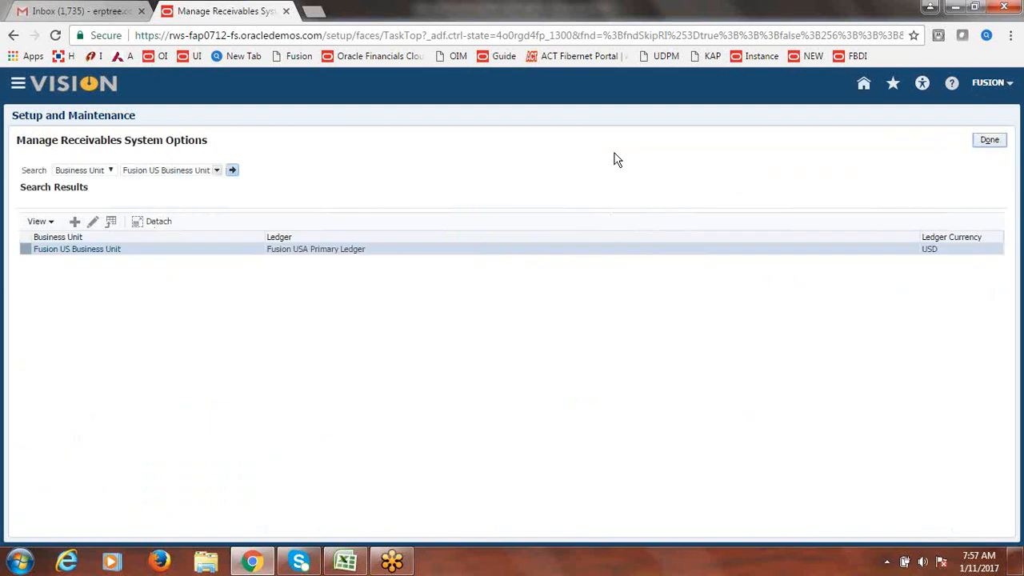
{"action": "left_click", "coordinate": [991, 142]}
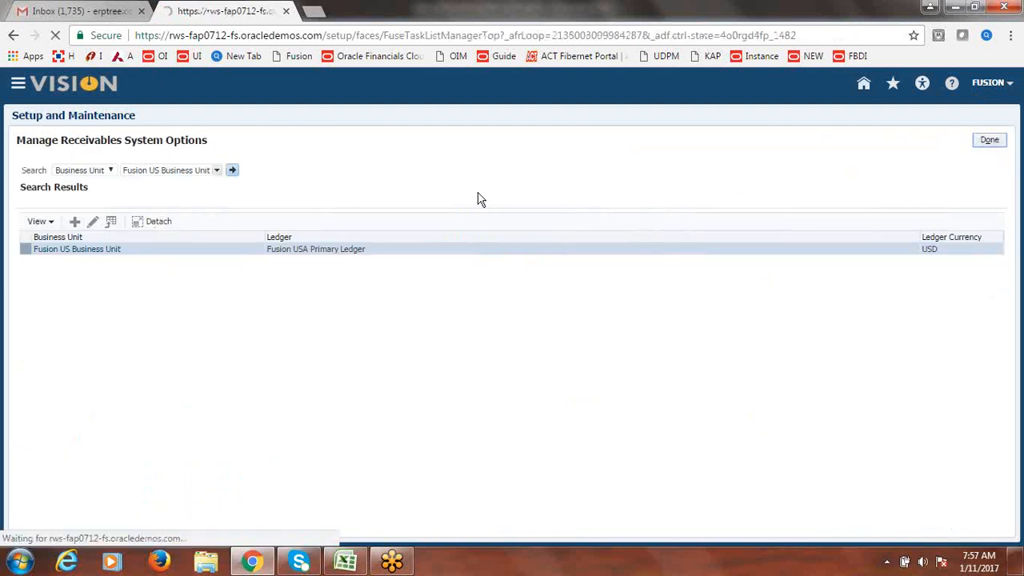
- Search the project tasks for 'AutoAccounting Rules' and open Manage AutoAccounting Rules
{"action": "left_click", "coordinate": [134, 294]}
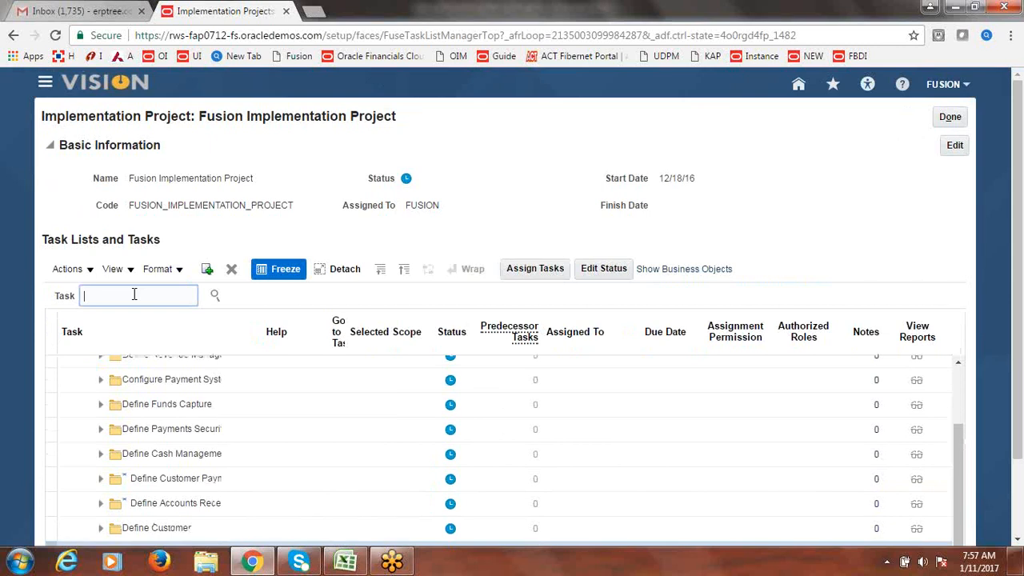
{"action": "type", "text": "AutoAccounting Rules"}
{"action": "key", "text": "Return"}
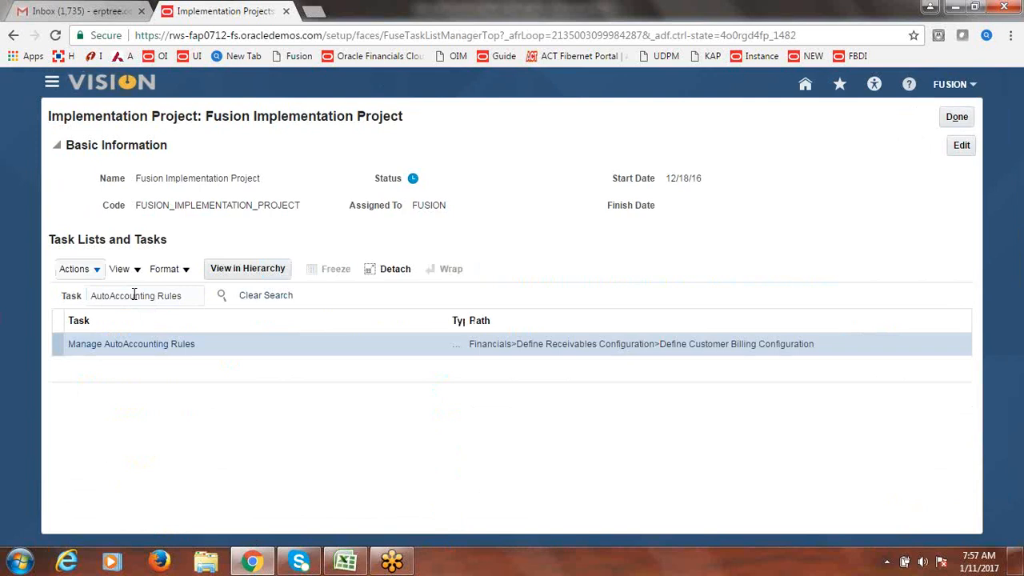
{"action": "left_click", "coordinate": [173, 345]}
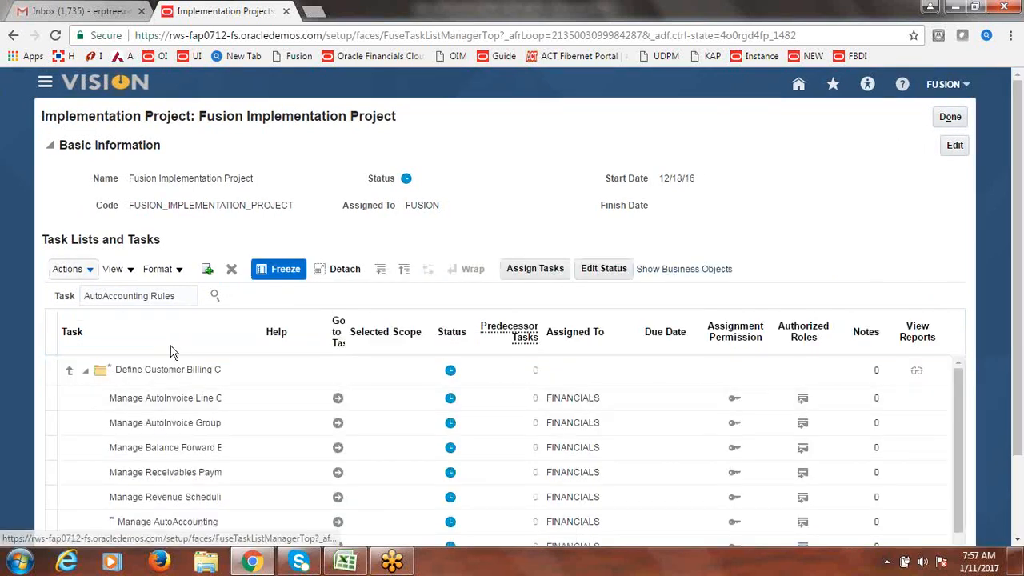
{"action": "scroll", "coordinate": [170, 352], "scroll_direction": "down", "scroll_amount": 2}
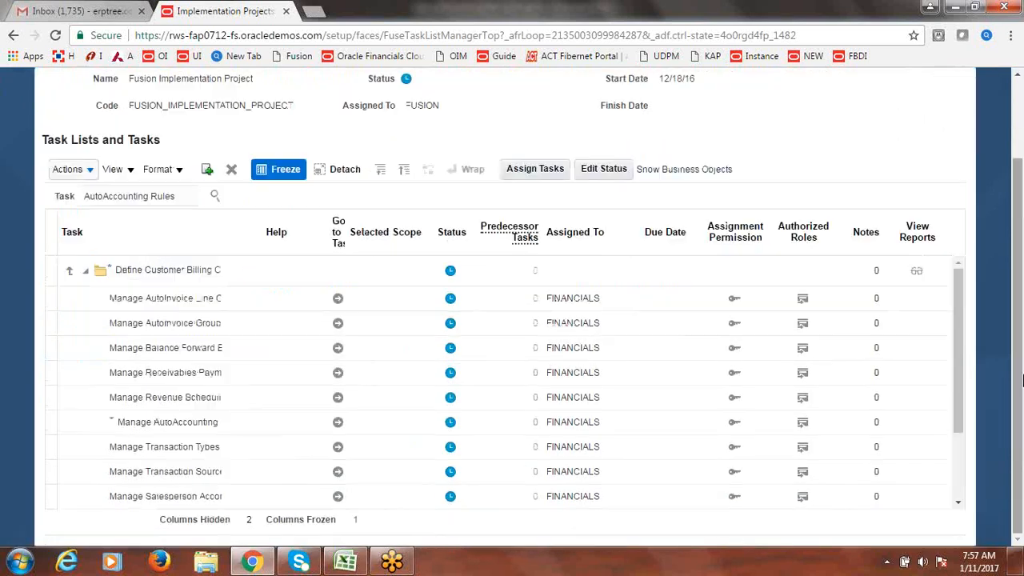
{"action": "left_click", "coordinate": [339, 427]}
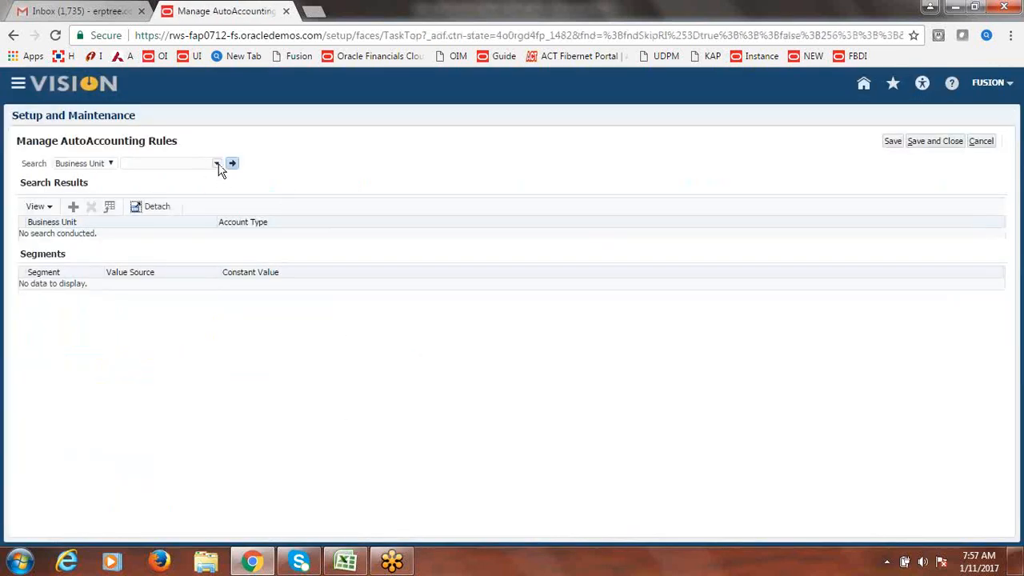
- Review Fusion US Business Unit's Receivable AutoAccounting segments (1000, 1000, 12101) and save
{"action": "left_click", "coordinate": [217, 163]}
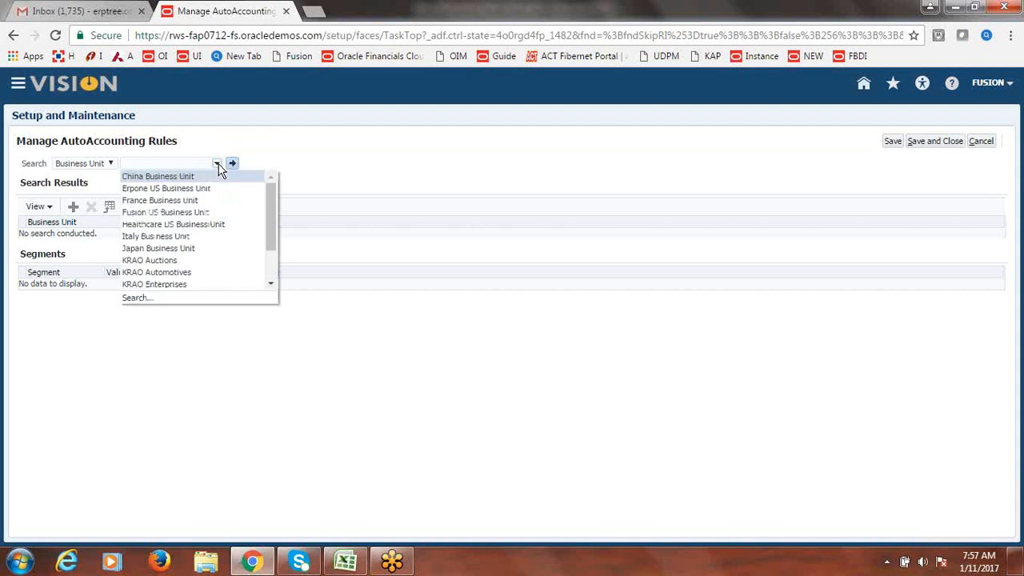
{"action": "left_click", "coordinate": [199, 212]}
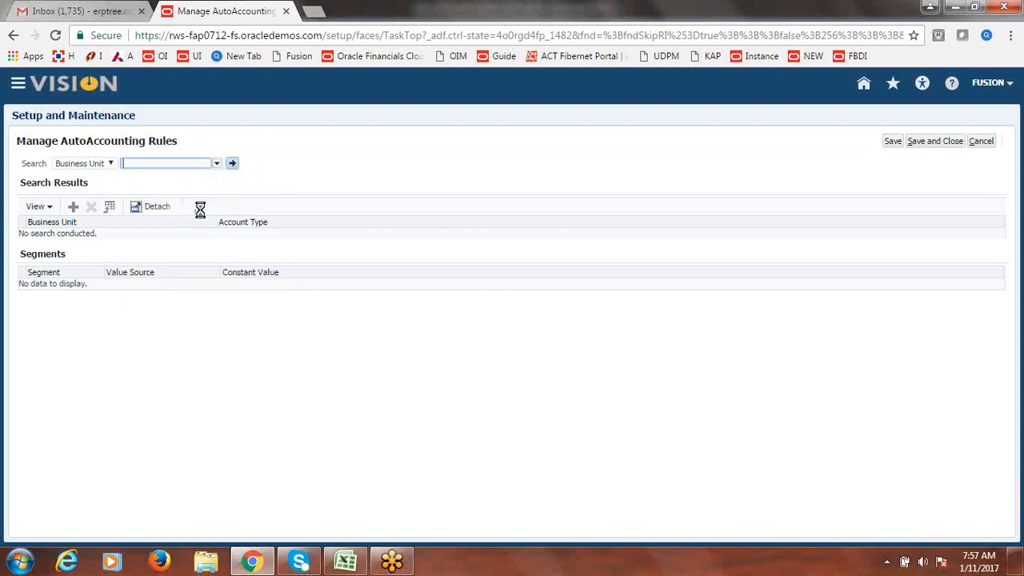
{"action": "left_click", "coordinate": [232, 165]}
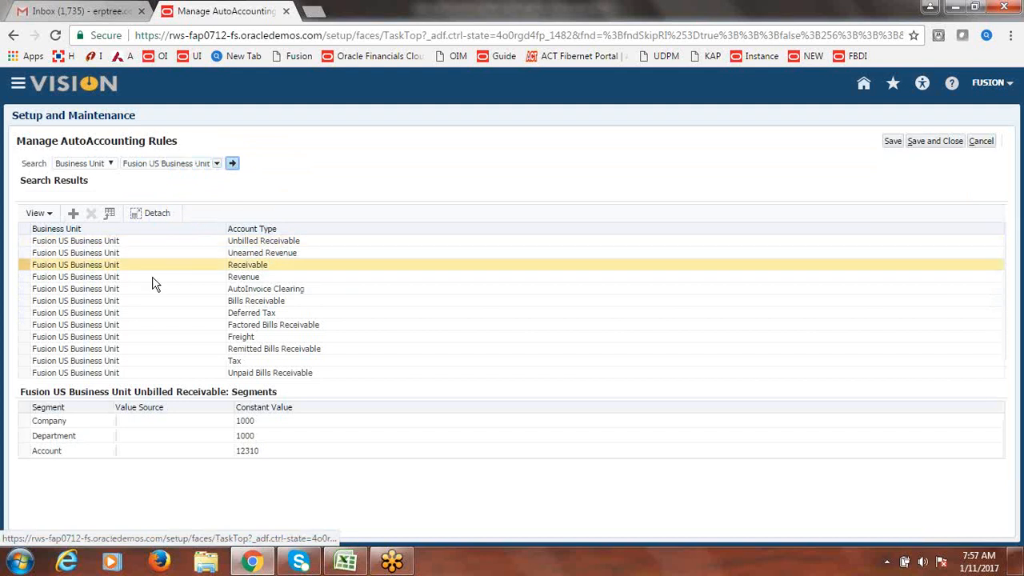
{"action": "left_click", "coordinate": [273, 270]}
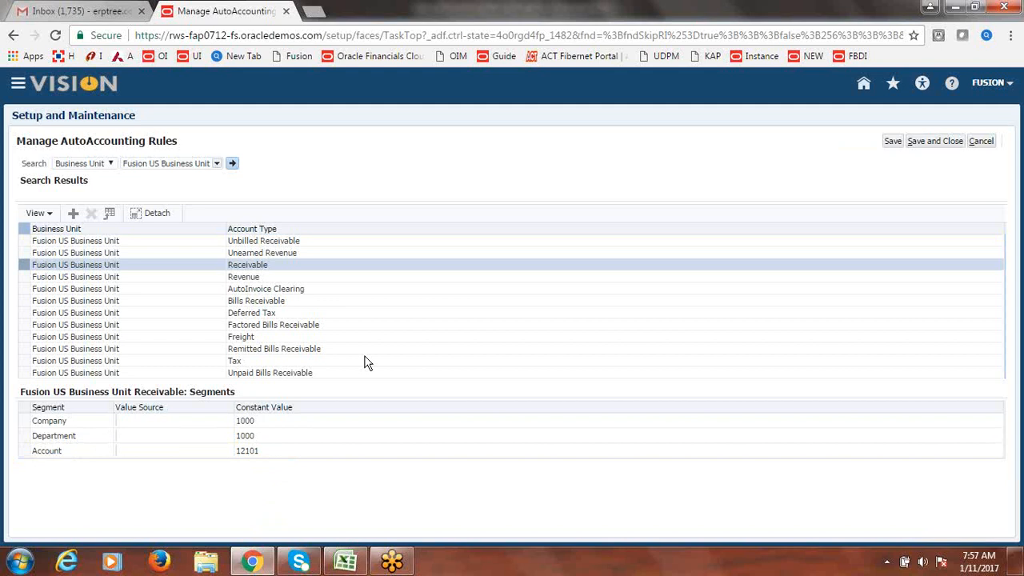
{"action": "left_click", "coordinate": [958, 143]}
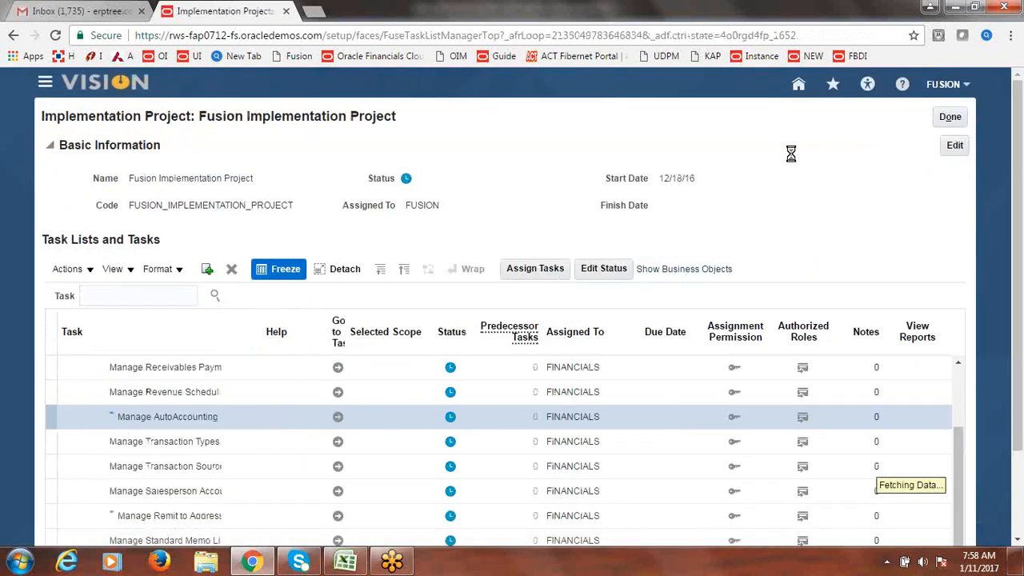
- Close and reopen the Fusion Implementation Project
{"action": "left_click", "coordinate": [346, 563]}
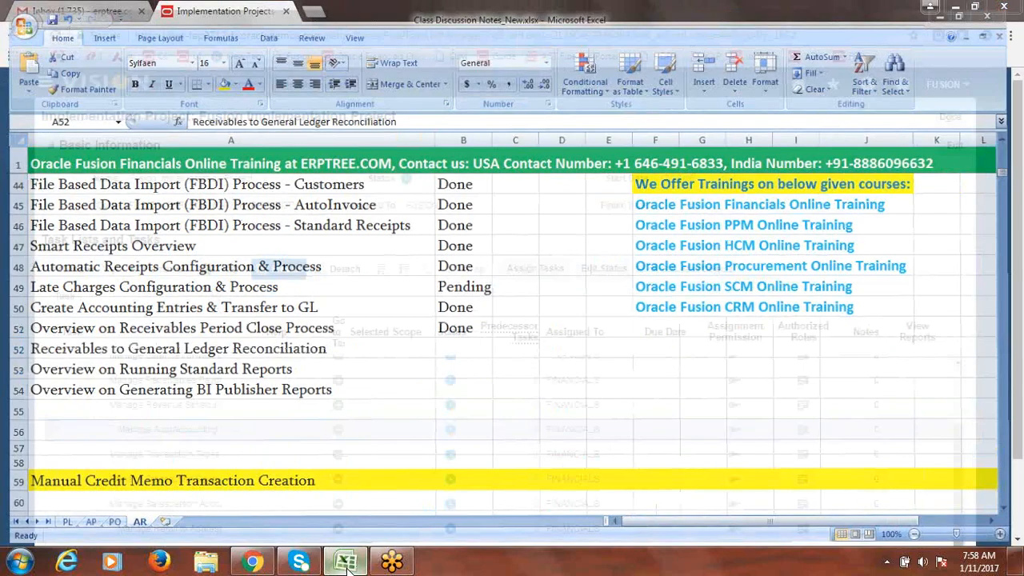
{"action": "left_click", "coordinate": [345, 562]}
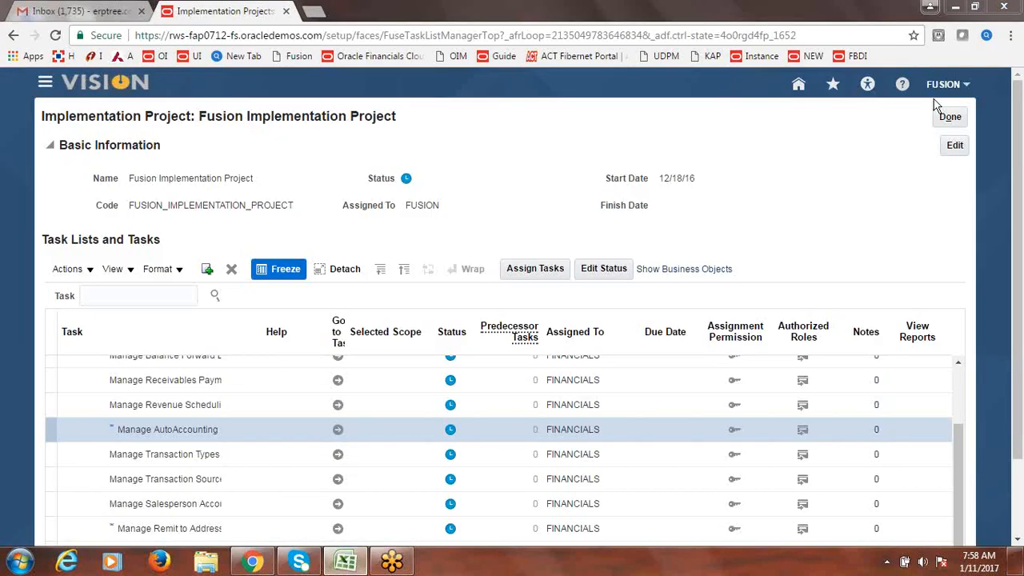
{"action": "left_click", "coordinate": [951, 118]}
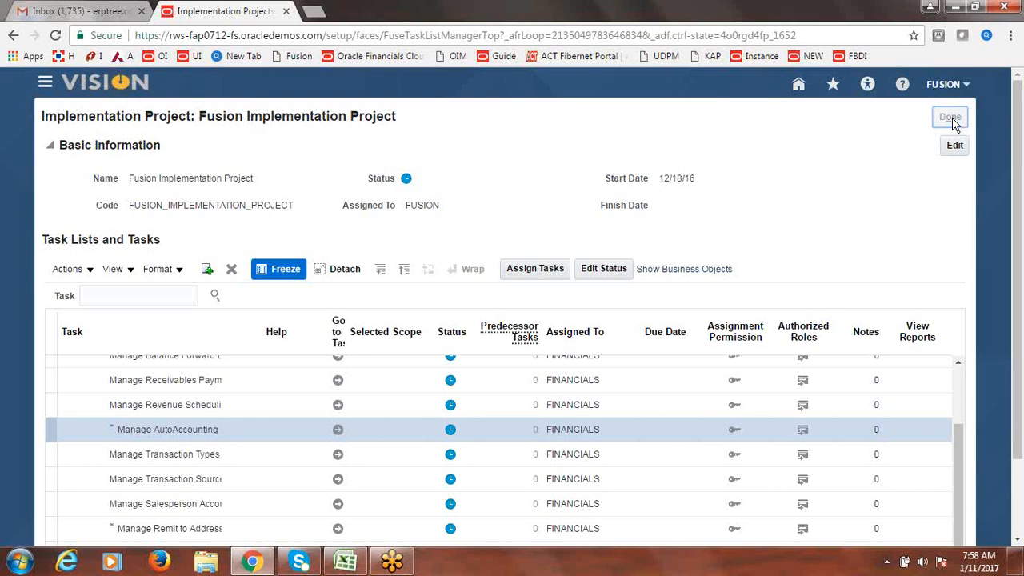
{"action": "left_click", "coordinate": [153, 323]}
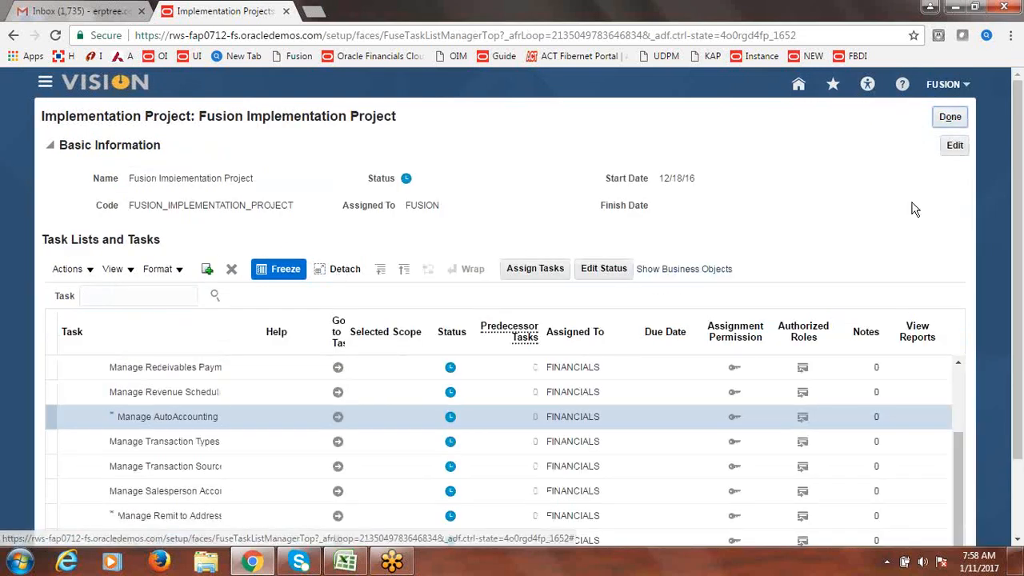
{"action": "scroll", "coordinate": [657, 256], "scroll_direction": "down", "scroll_amount": 2}
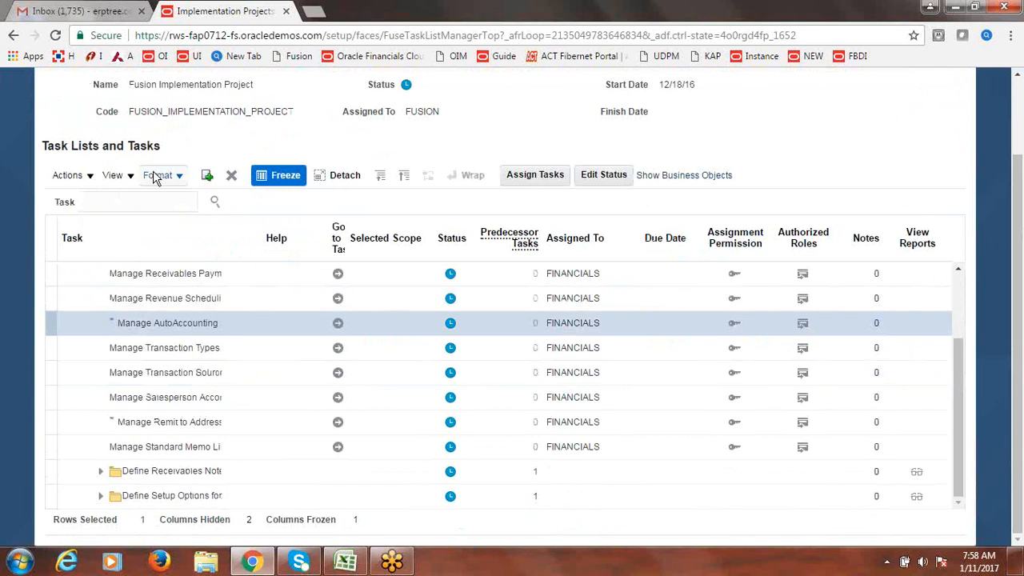
- Search tasks for 'Chart of account value set values' and open the Financials result
{"action": "left_click", "coordinate": [155, 202]}
{"action": "type", "text": "Chart of account value set"}
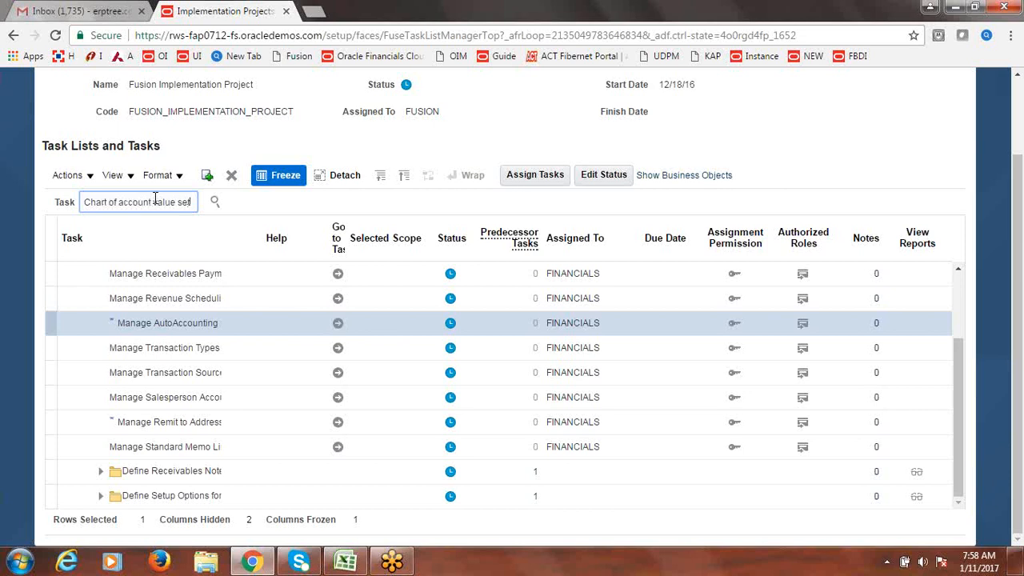
{"action": "type", "text": "values"}
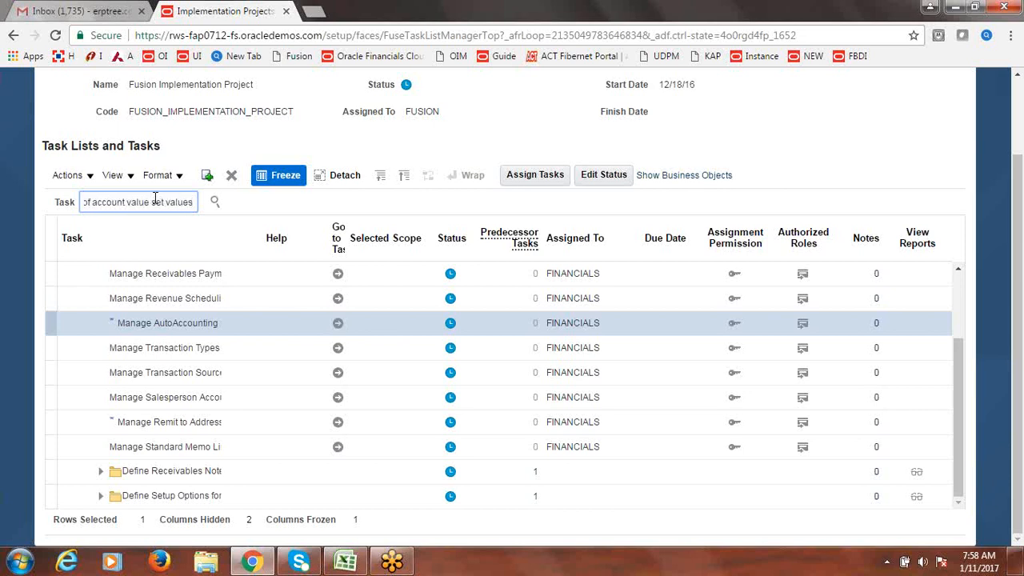
{"action": "key", "text": "Return"}
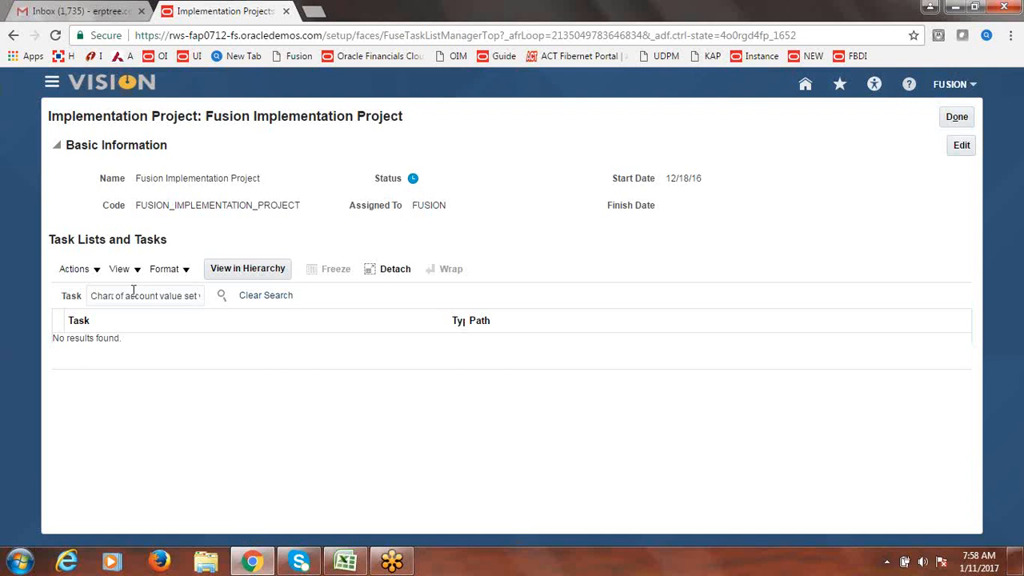
{"action": "left_click", "coordinate": [160, 295]}
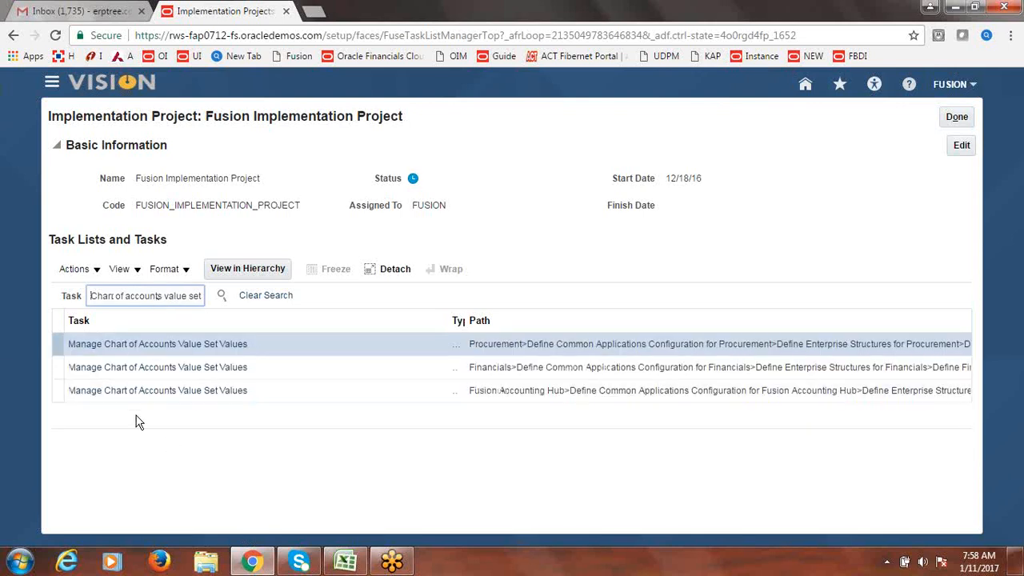
{"action": "left_click", "coordinate": [145, 373]}
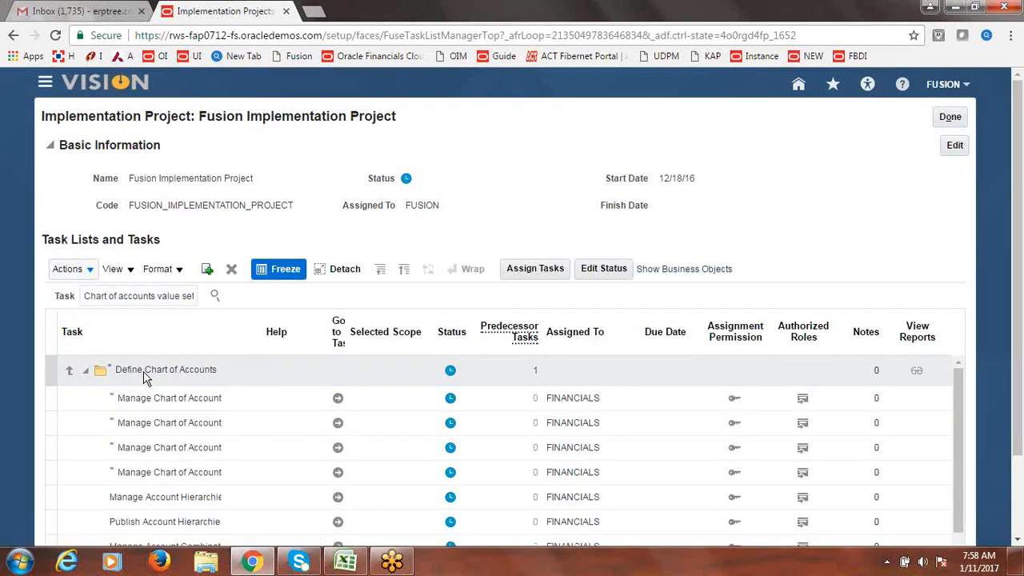
{"action": "key", "text": "ctrl+a"}
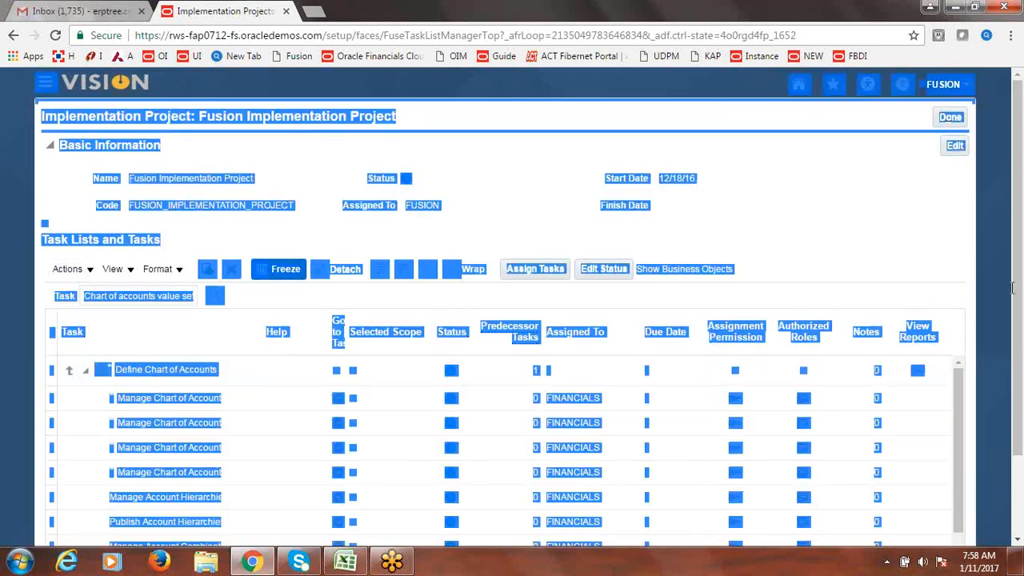
{"action": "left_click", "coordinate": [897, 201]}
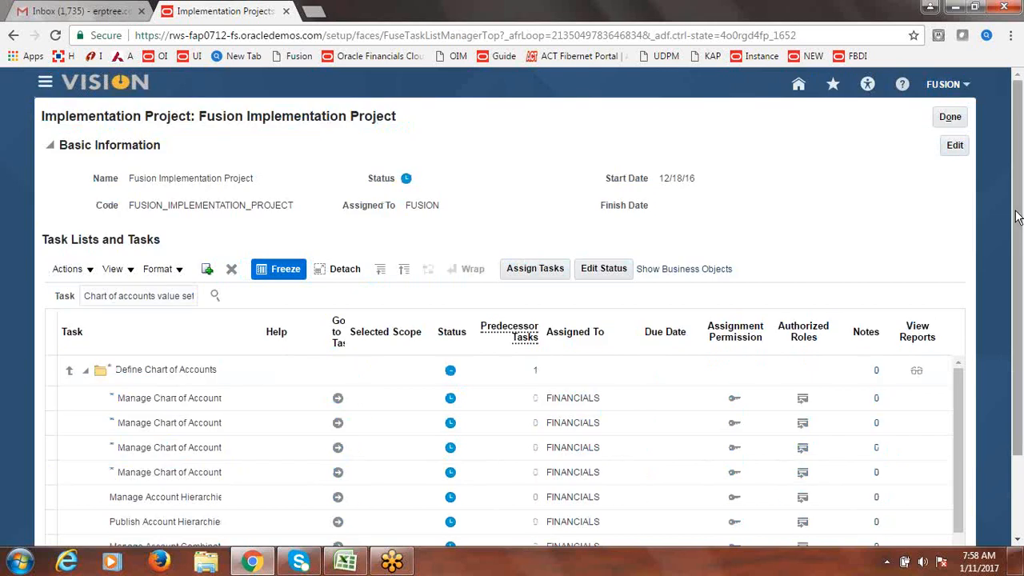
{"action": "left_click_drag", "start_coordinate": [1020, 217], "coordinate": [1022, 300]}
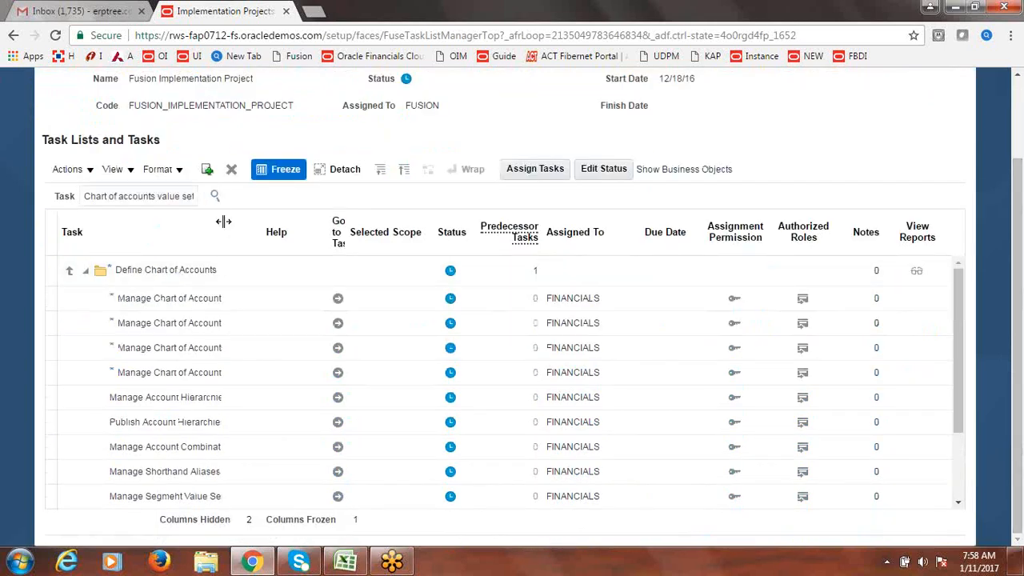
{"action": "left_click_drag", "start_coordinate": [223, 222], "coordinate": [334, 240]}
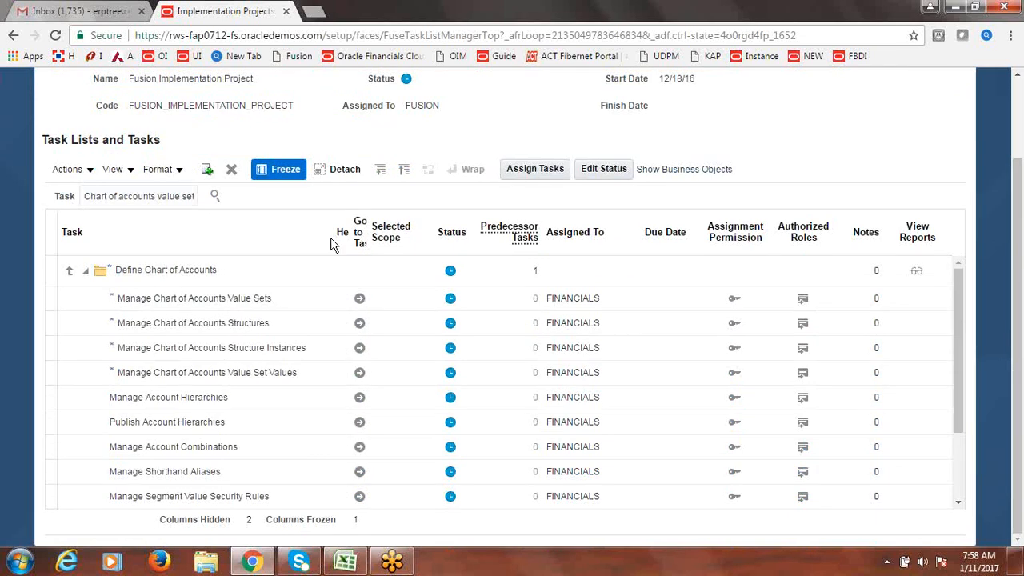
{"action": "left_click", "coordinate": [359, 377]}
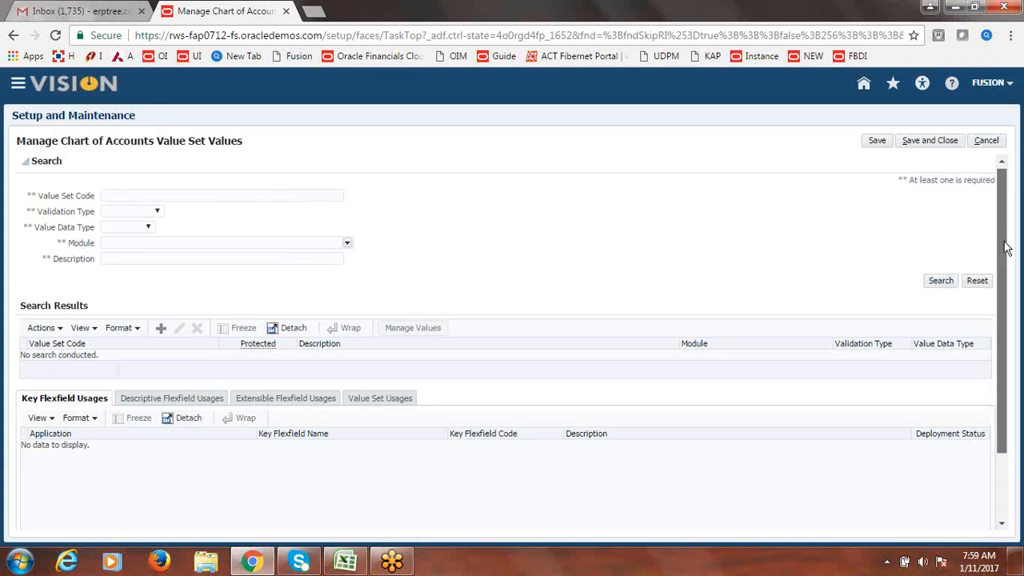
- Search value set code Corporate Account and open its values
{"action": "left_click_drag", "start_coordinate": [1001, 247], "coordinate": [1008, 201]}
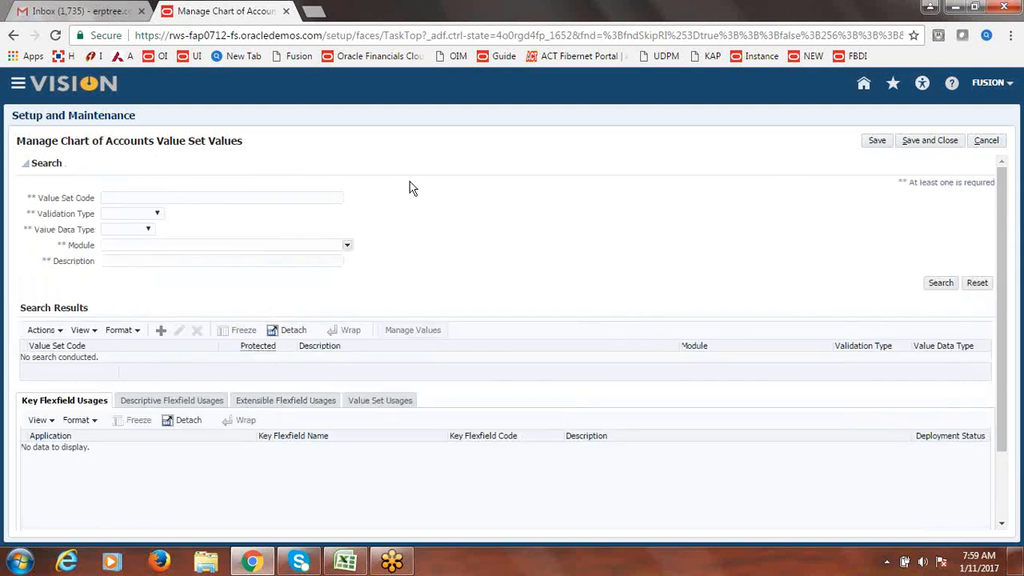
{"action": "left_click", "coordinate": [206, 199]}
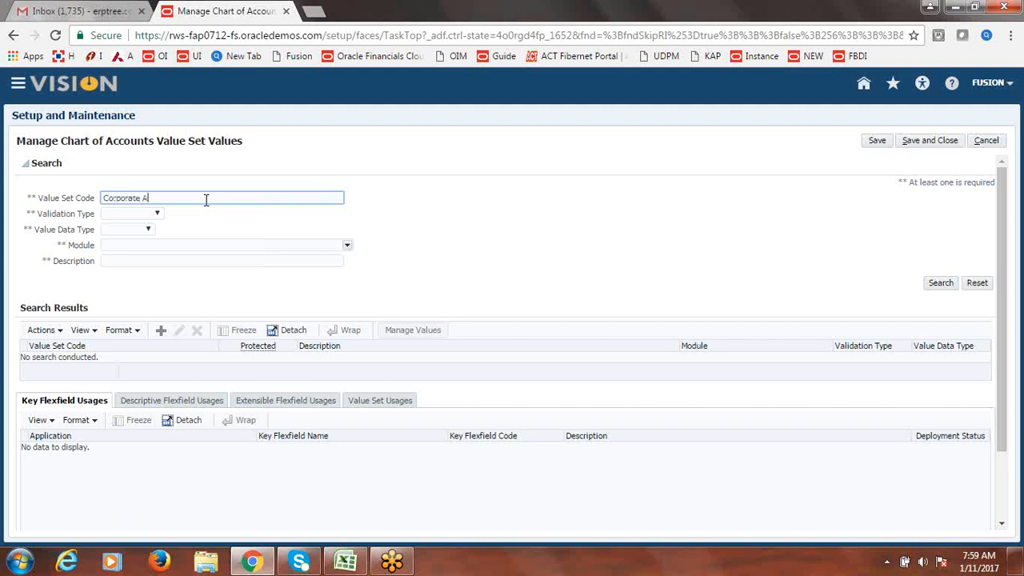
{"action": "left_click", "coordinate": [942, 282]}
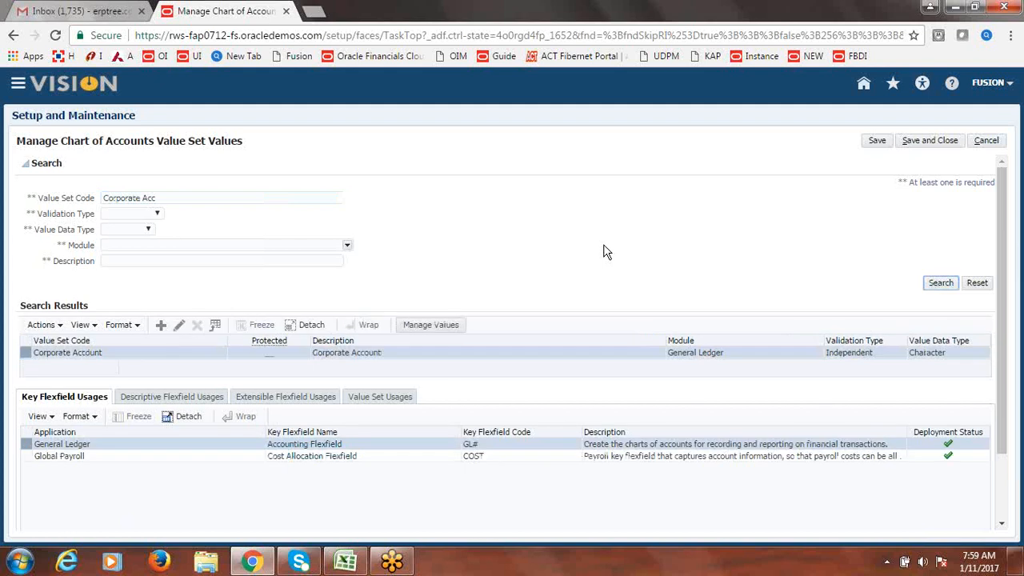
{"action": "left_click", "coordinate": [430, 326]}
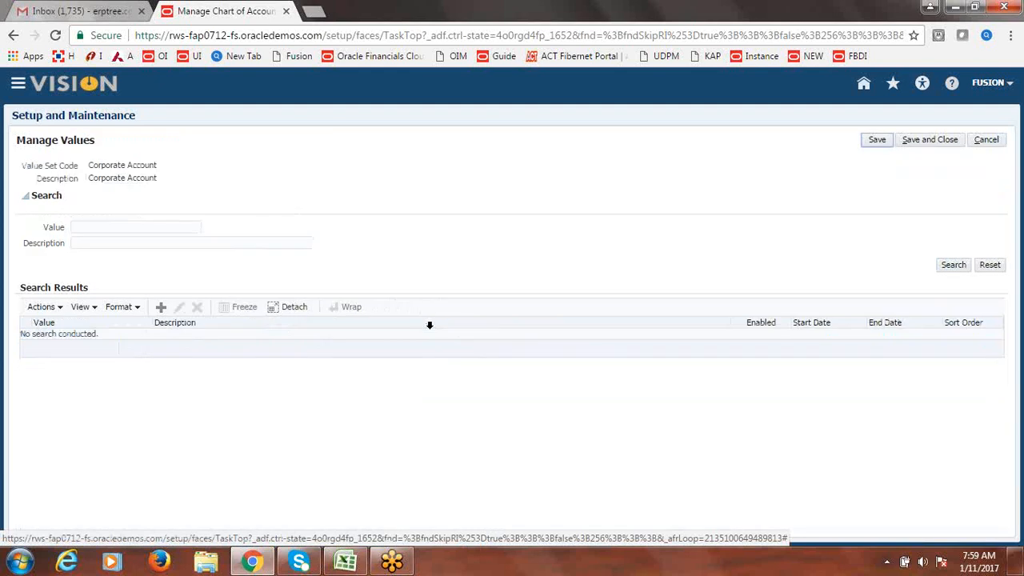
- Search descriptions for 'Accounts Rec' and open value 12101 for editing
{"action": "left_click", "coordinate": [168, 245]}
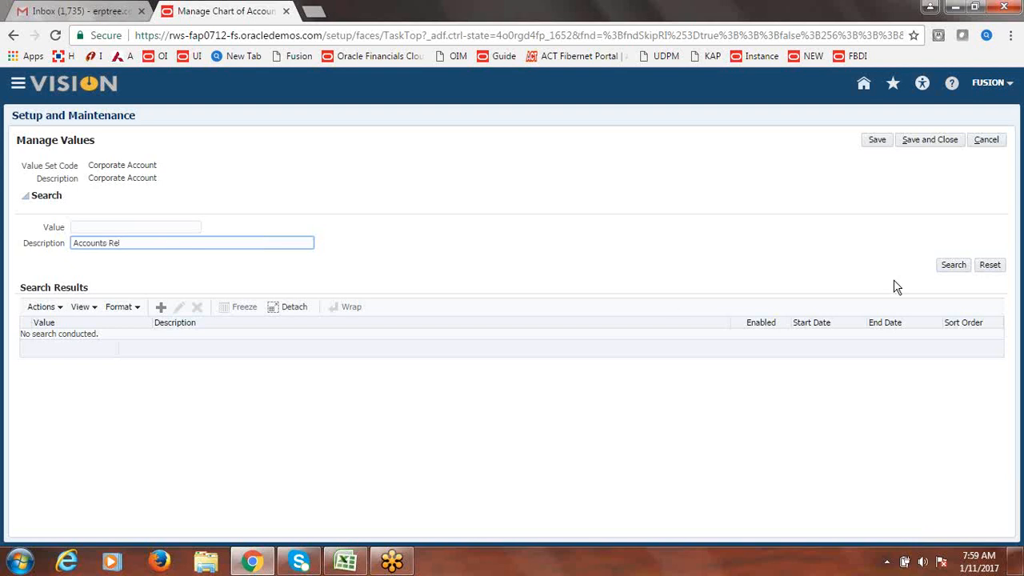
{"action": "left_click", "coordinate": [957, 268]}
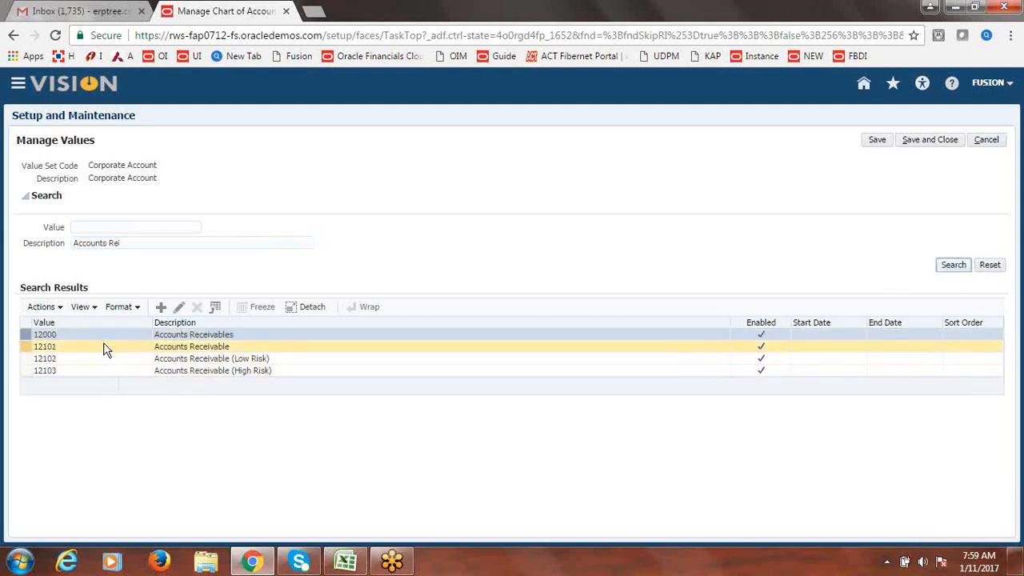
{"action": "left_click", "coordinate": [64, 351]}
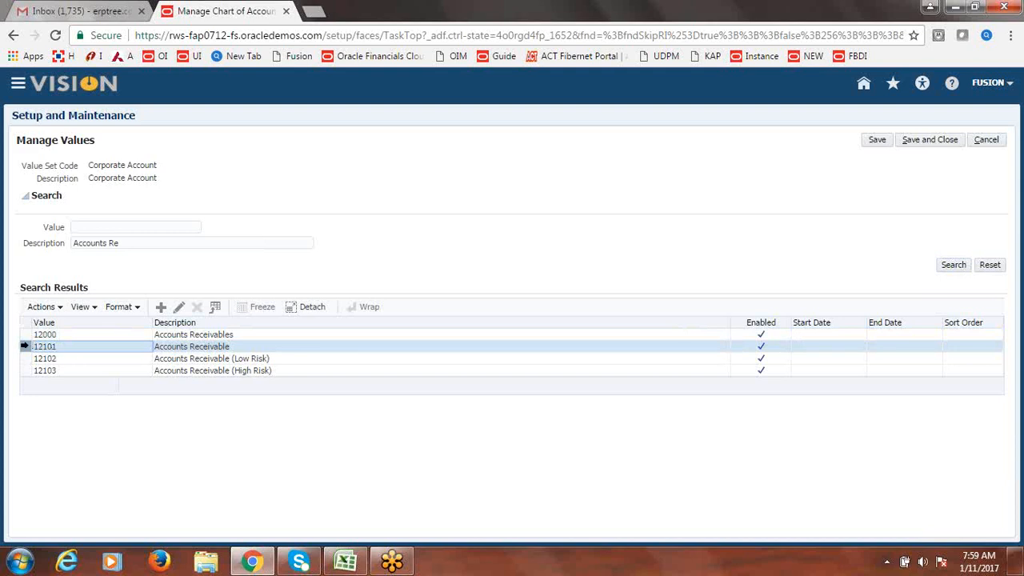
{"action": "left_click", "coordinate": [25, 348]}
{"action": "left_click", "coordinate": [181, 307]}
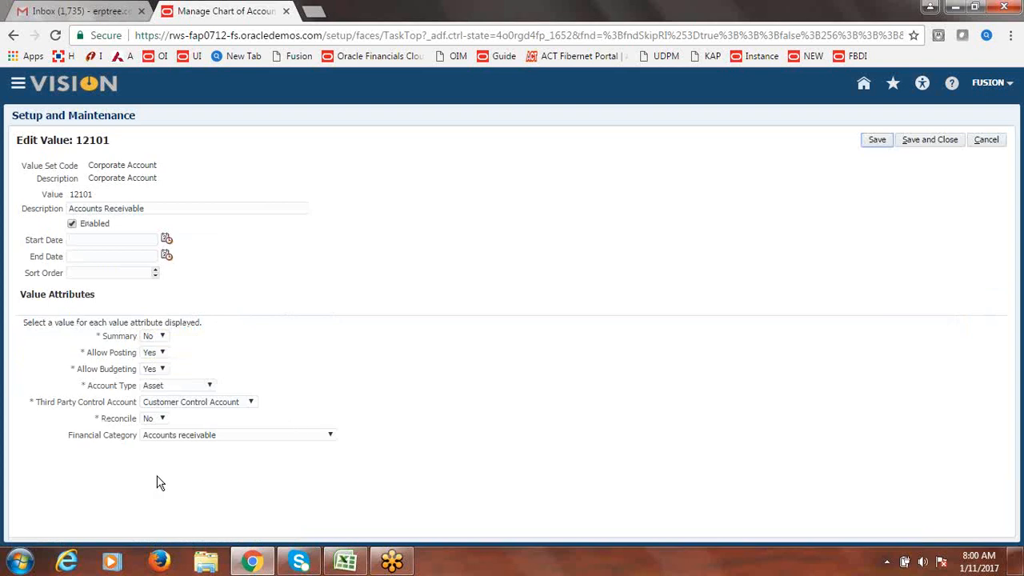
- Set value 12101's Financial Category to Accounts receivable
{"action": "left_click_drag", "start_coordinate": [69, 439], "coordinate": [143, 446]}
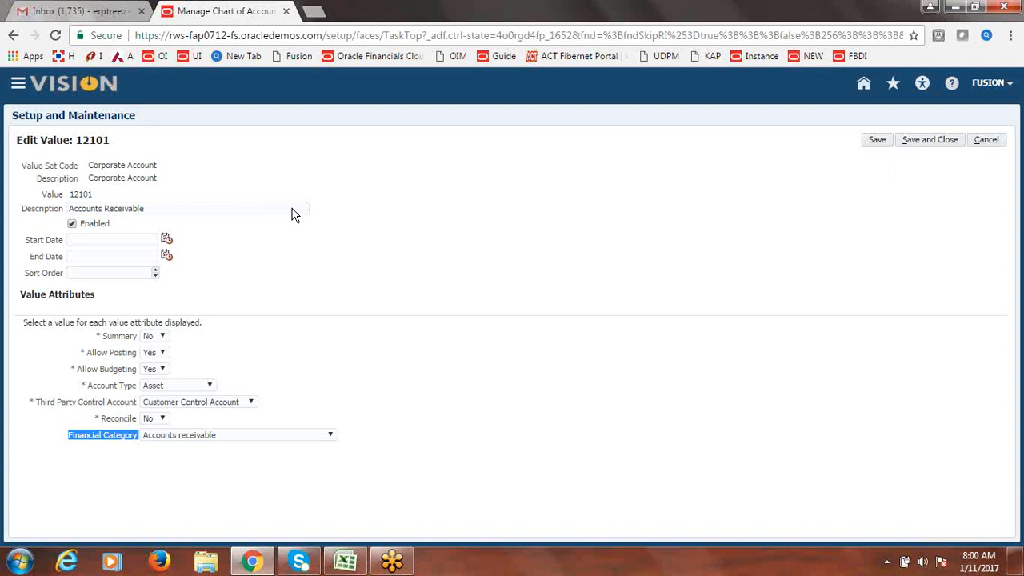
{"action": "left_click", "coordinate": [332, 439]}
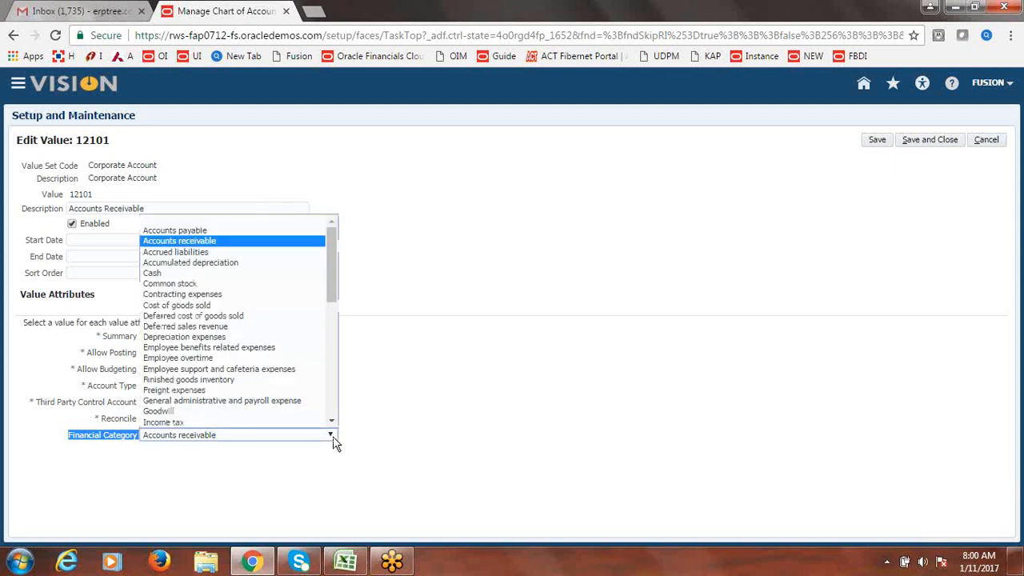
{"action": "left_click", "coordinate": [260, 221]}
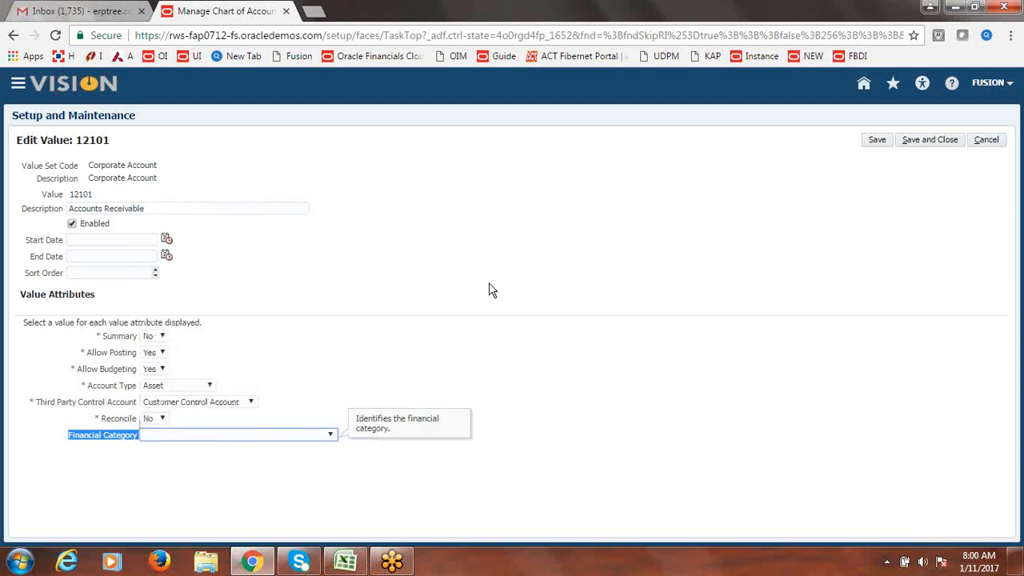
{"action": "left_click", "coordinate": [346, 381]}
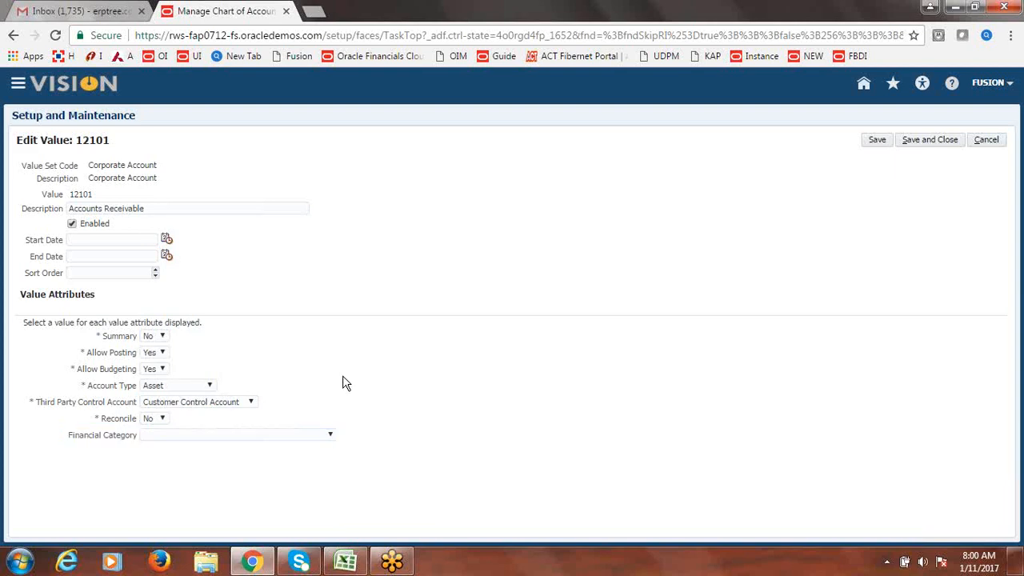
{"action": "left_click", "coordinate": [331, 436]}
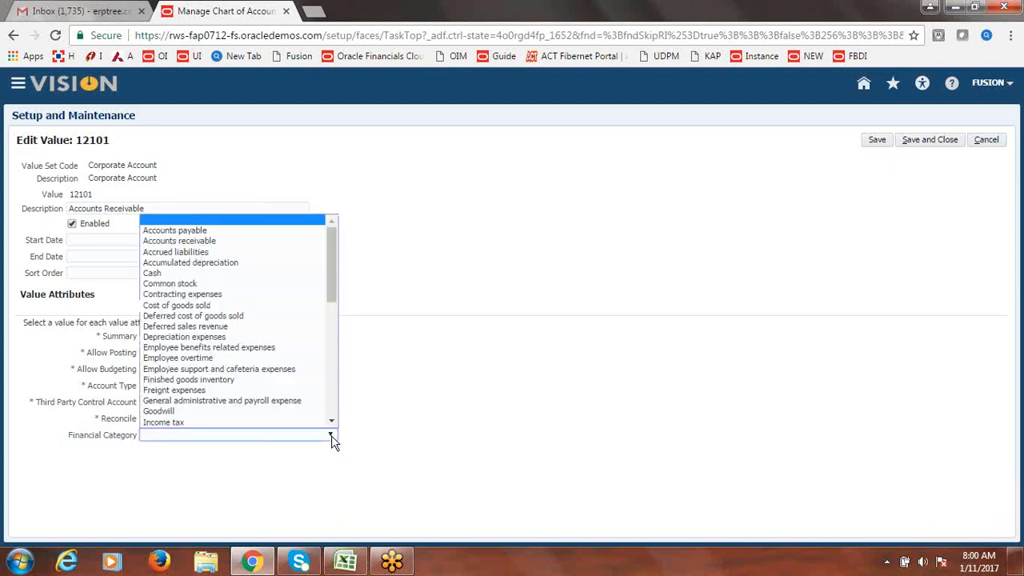
{"action": "left_click", "coordinate": [192, 244]}
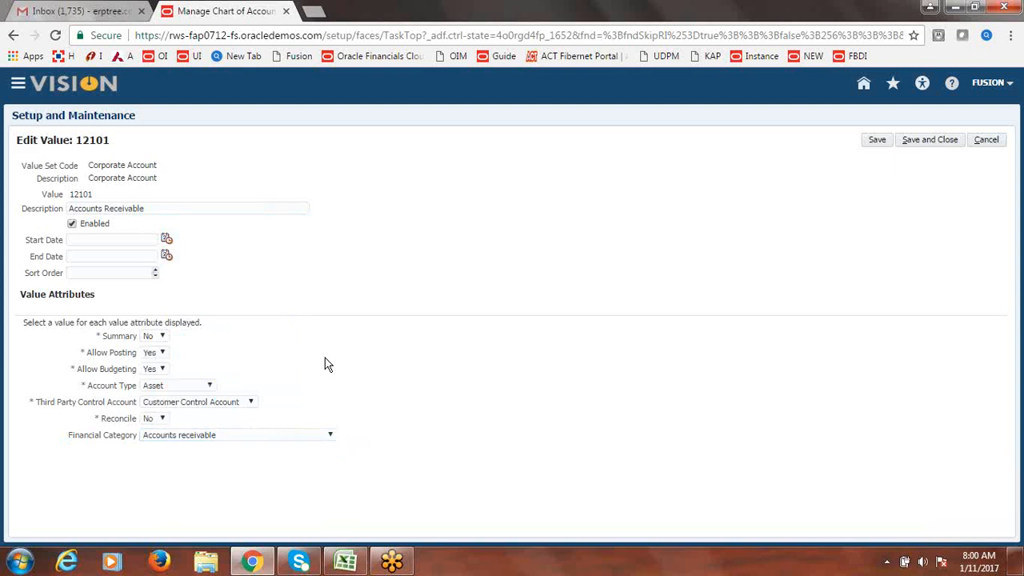
- Set Reconcile to Yes and save the 12101 value
{"action": "left_click", "coordinate": [162, 420]}
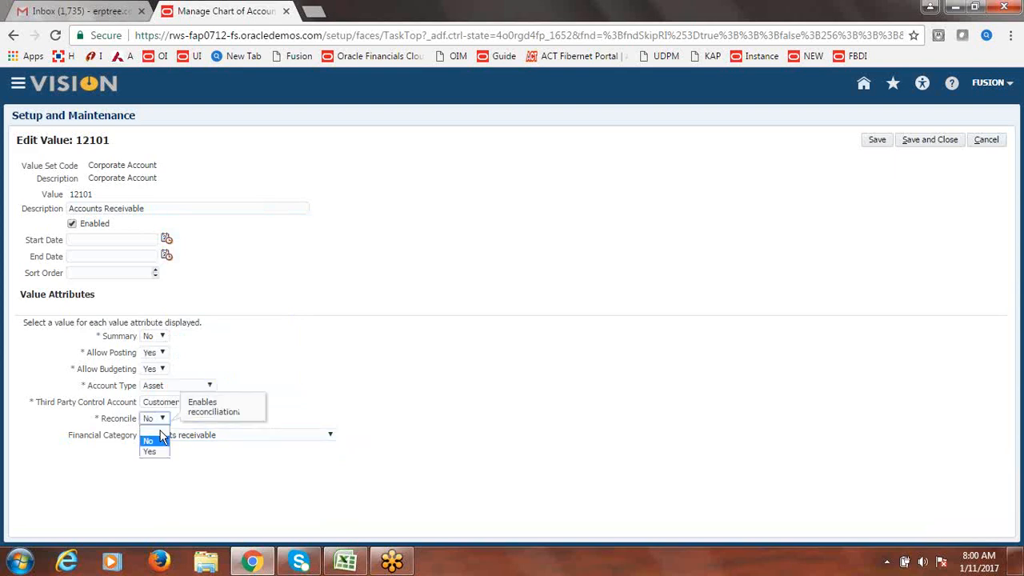
{"action": "left_click", "coordinate": [151, 451]}
{"action": "left_click", "coordinate": [343, 350]}
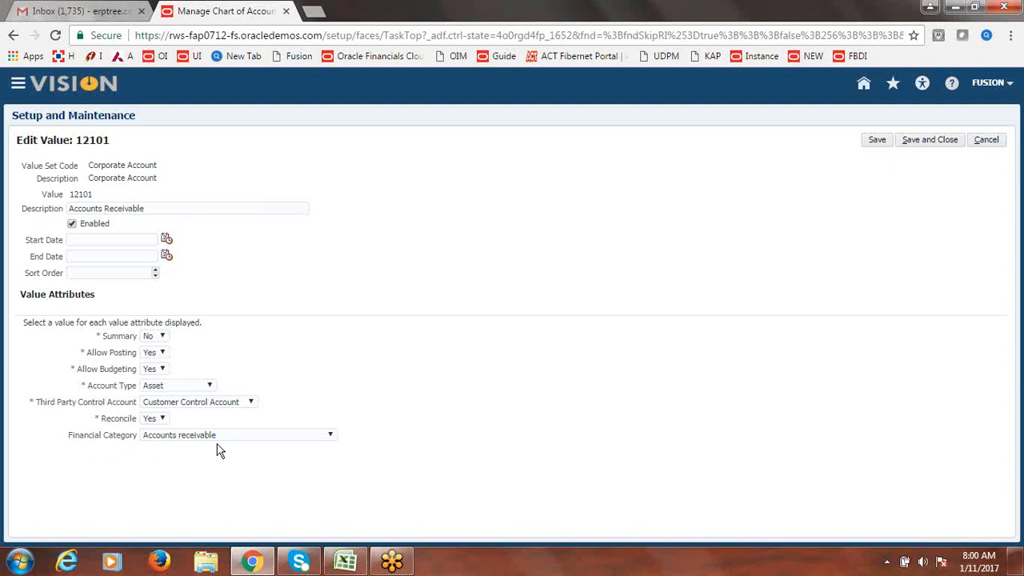
{"action": "left_click", "coordinate": [930, 140]}
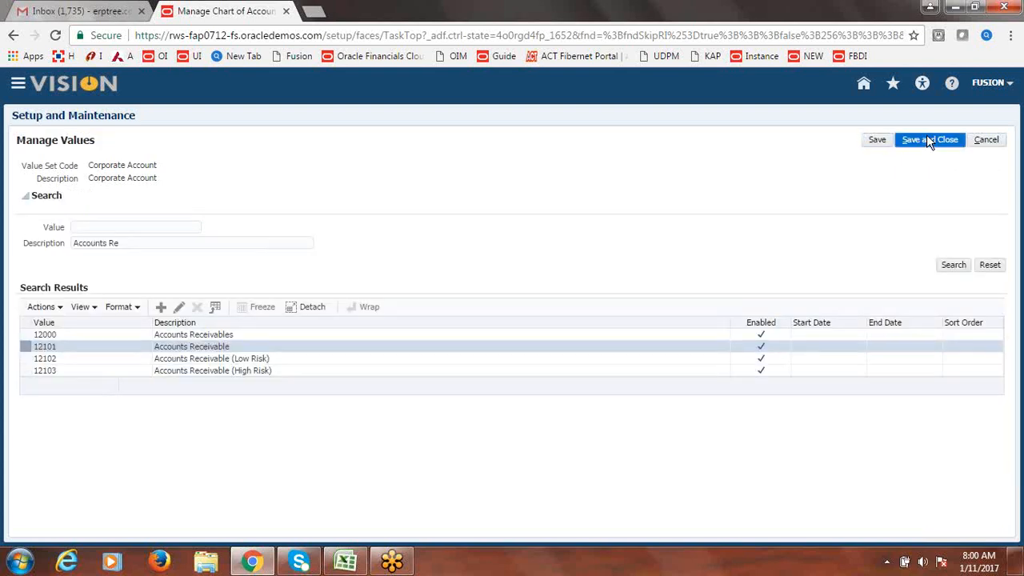
- Close the value set pages and start a new process from Scheduled Processes
{"action": "left_click", "coordinate": [928, 140]}
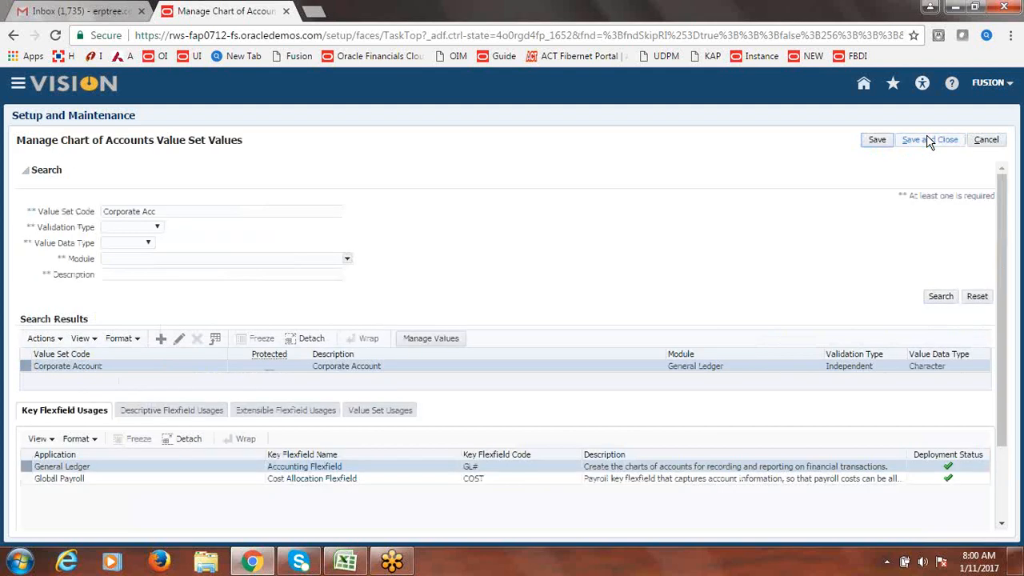
{"action": "left_click", "coordinate": [928, 140]}
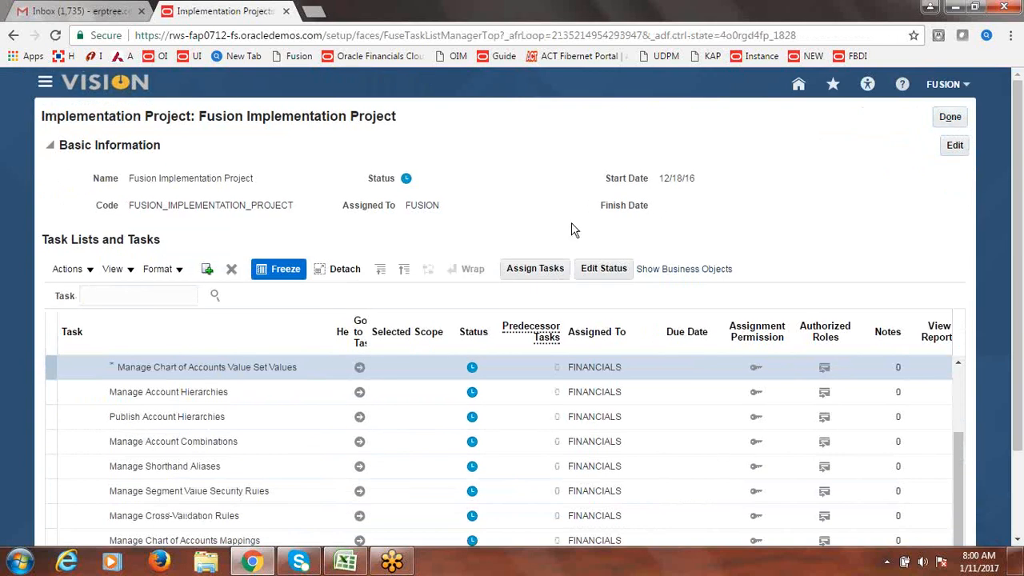
{"action": "left_click", "coordinate": [45, 84]}
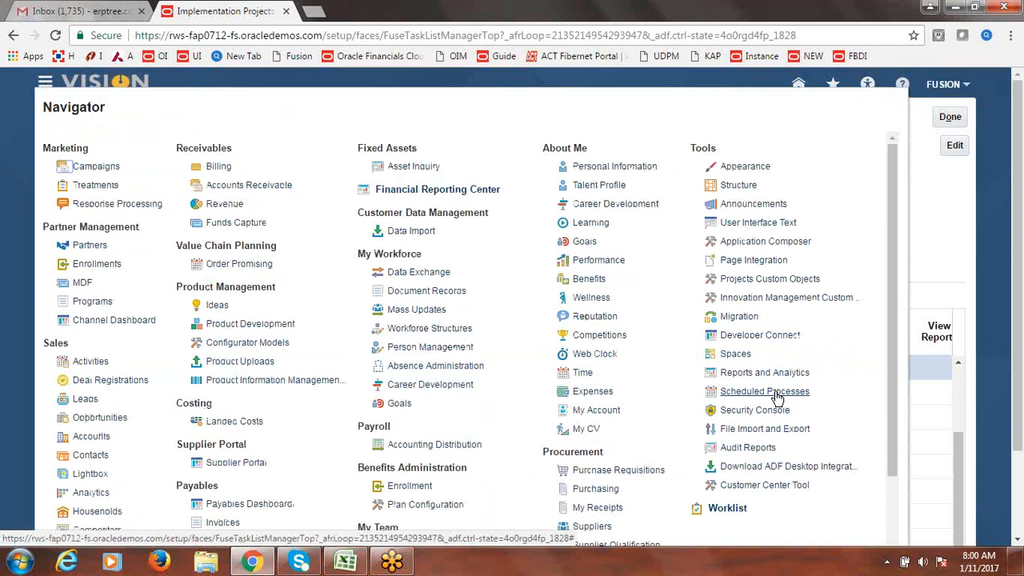
{"action": "left_click", "coordinate": [773, 392]}
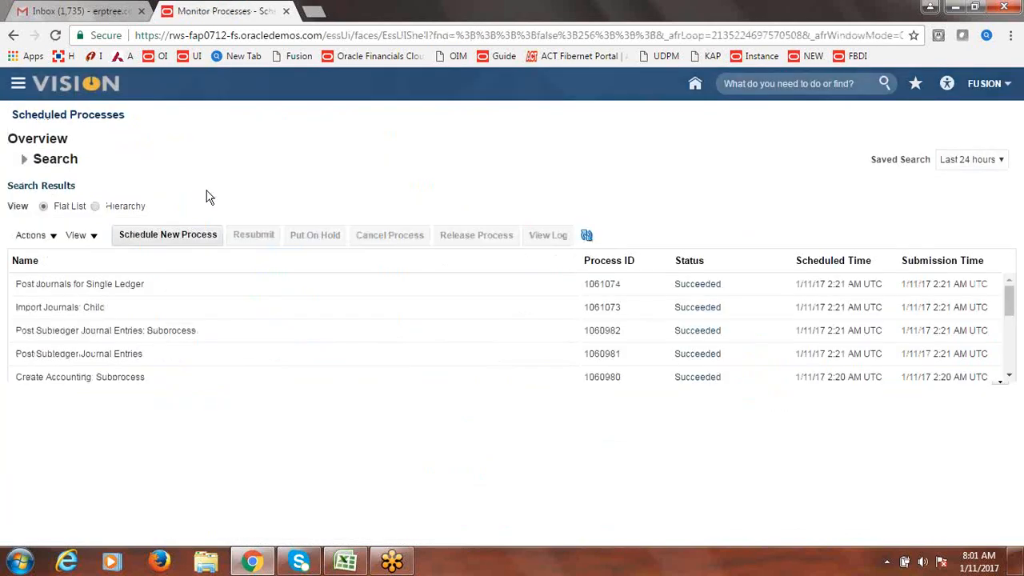
{"action": "left_click", "coordinate": [186, 237]}
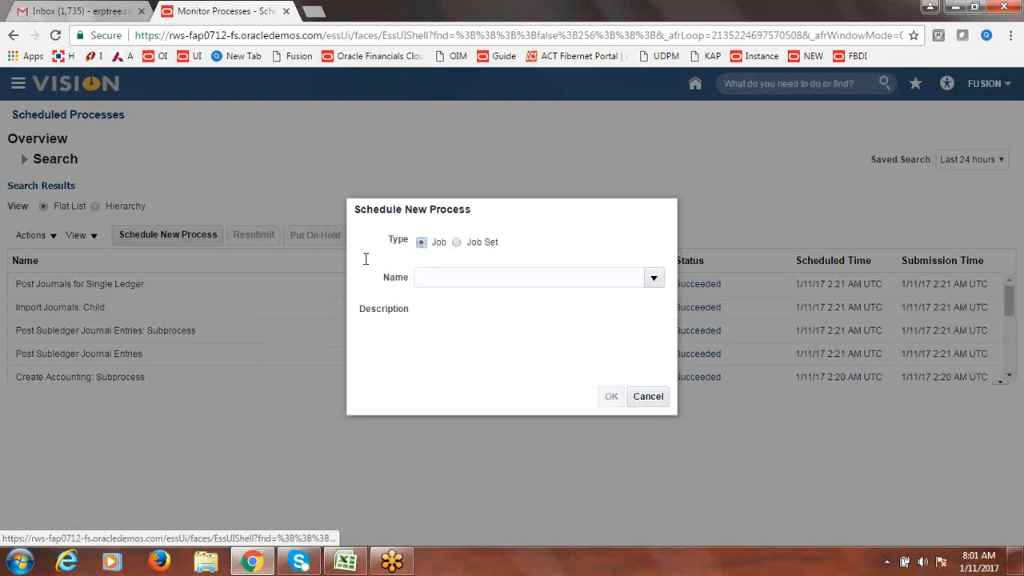
- Search the job names for Receivables
{"action": "type", "text": "ljfk"}
{"action": "key", "text": "Tab"}
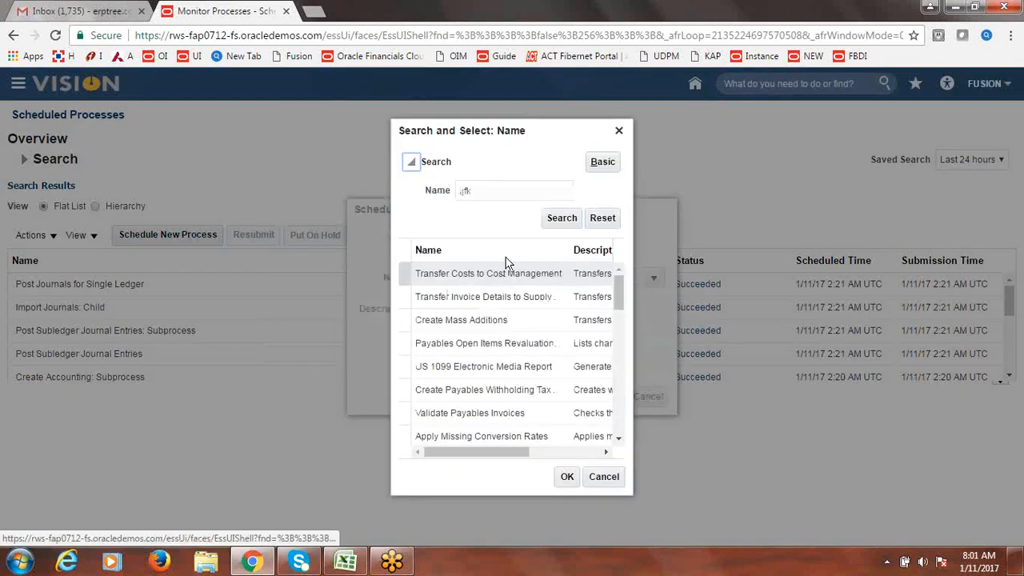
{"action": "left_click", "coordinate": [501, 192]}
{"action": "left_click_drag", "start_coordinate": [501, 192], "coordinate": [411, 197]}
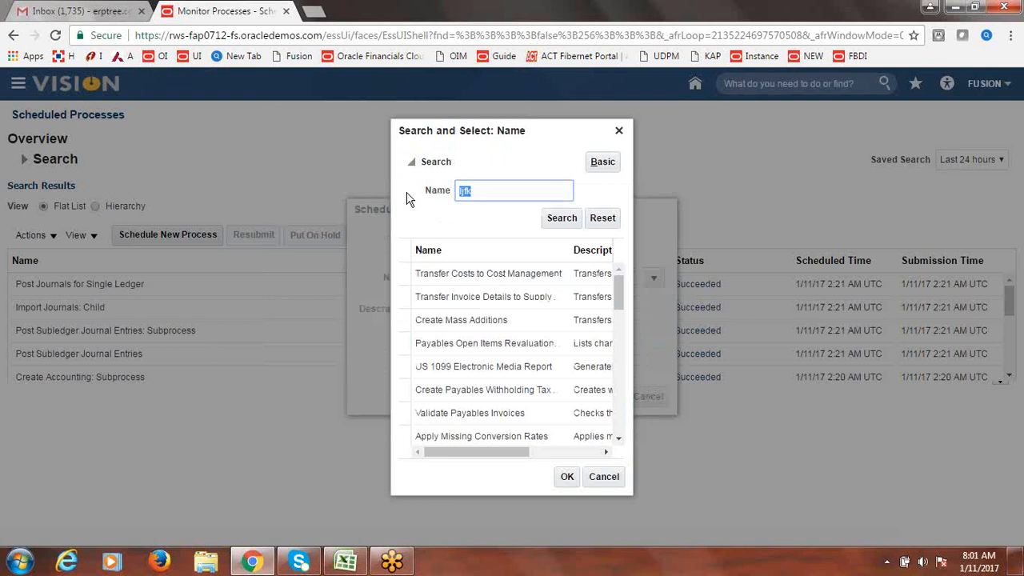
{"action": "type", "text": "Receicable"}
{"action": "key", "text": "Return"}
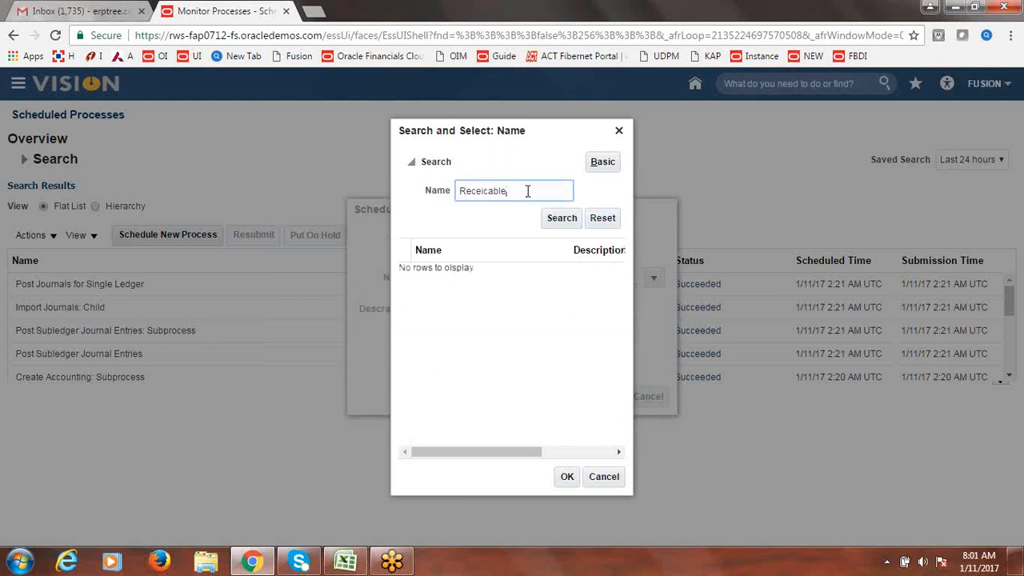
{"action": "left_click", "coordinate": [552, 221]}
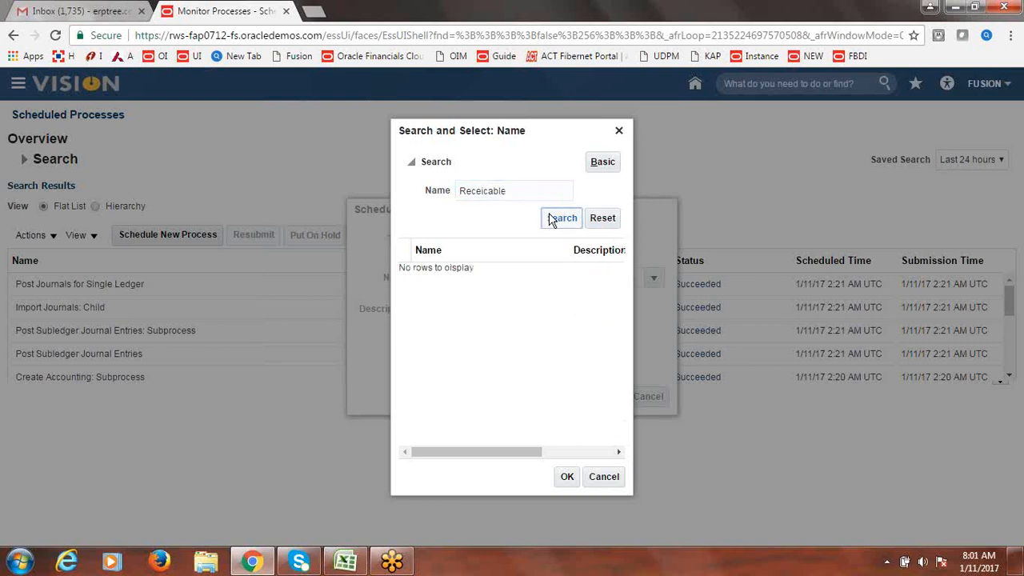
{"action": "left_click", "coordinate": [514, 191]}
{"action": "left_click_drag", "start_coordinate": [514, 190], "coordinate": [449, 200]}
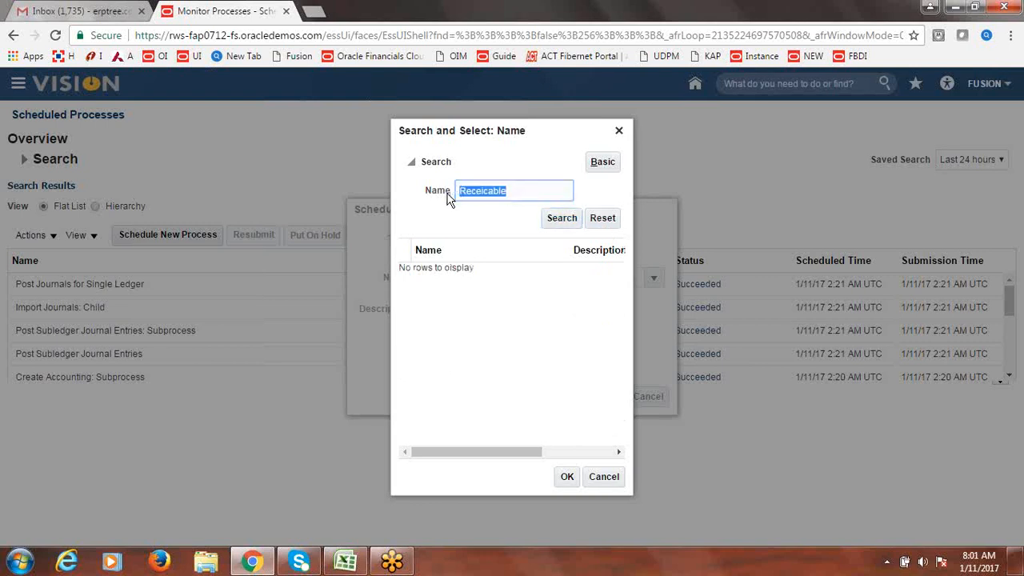
{"action": "type", "text": "r"}
{"action": "type", "text": "eceivac"}
{"action": "left_click", "coordinate": [563, 219]}
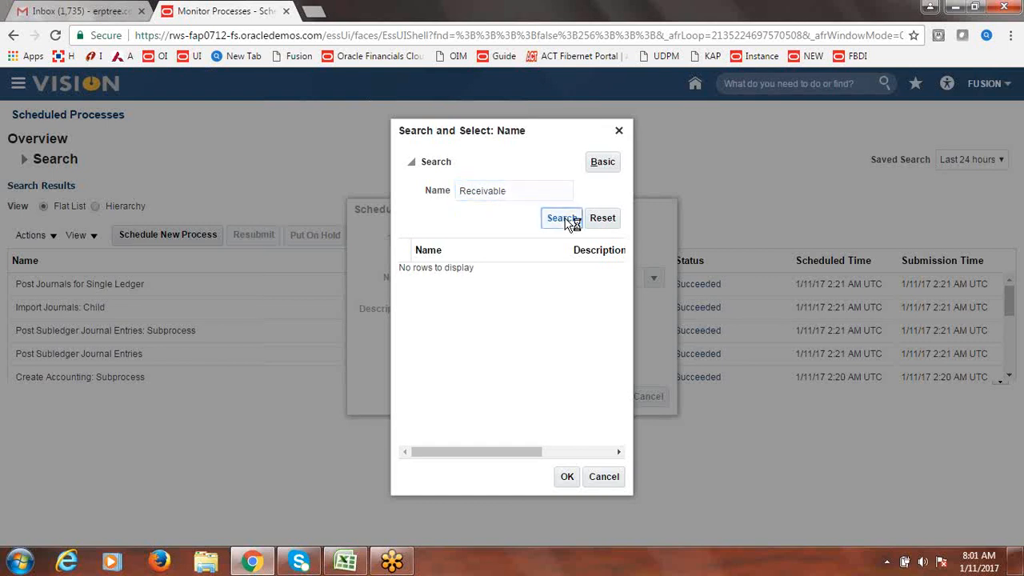
{"action": "left_click", "coordinate": [519, 189]}
{"action": "type", "text": "s"}
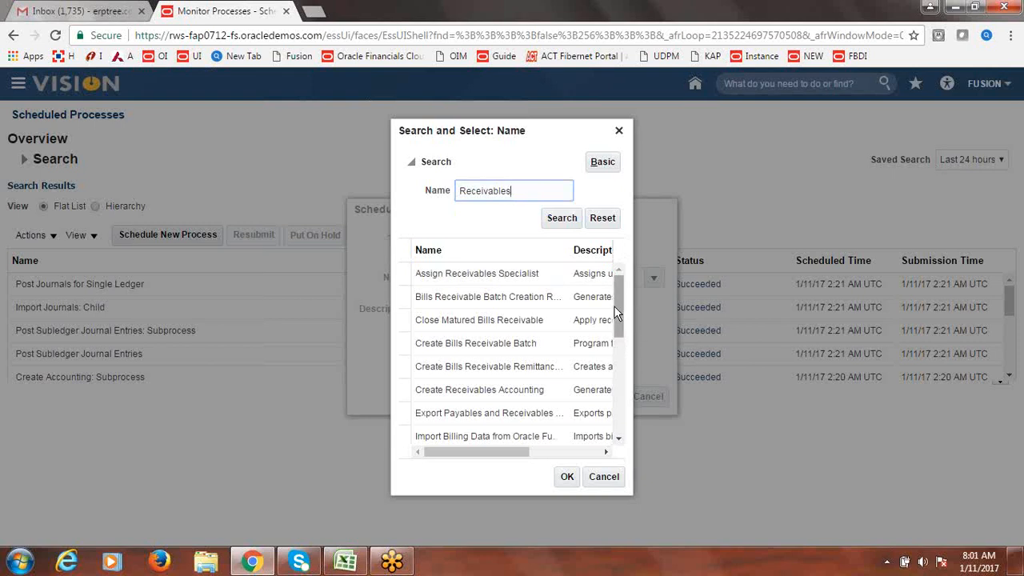
- Select the Prepare Receivables to General Ledger Reconciliation job and confirm it
{"action": "left_click_drag", "start_coordinate": [615, 305], "coordinate": [621, 362]}
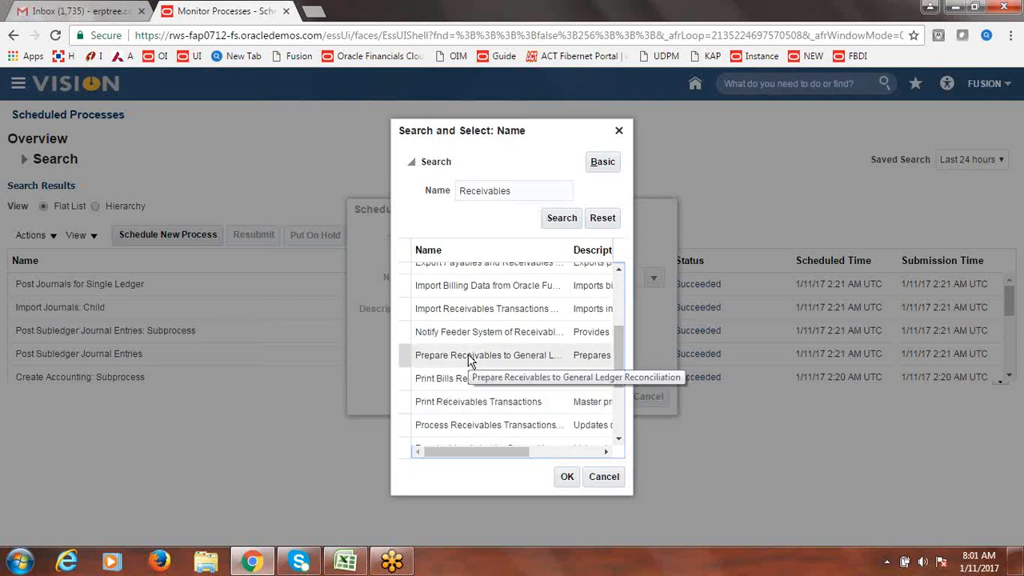
{"action": "left_click", "coordinate": [401, 352]}
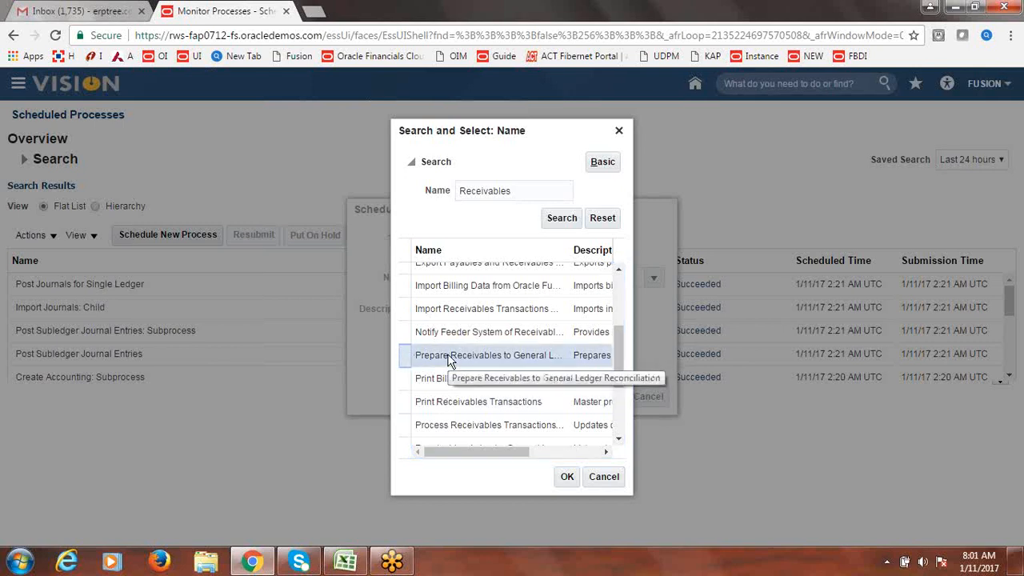
{"action": "left_click", "coordinate": [569, 480]}
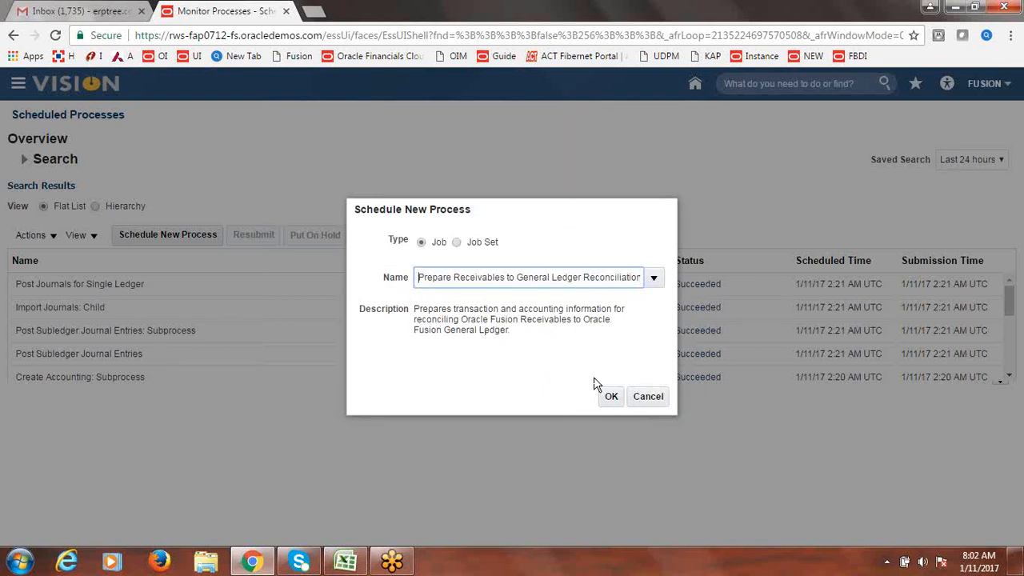
- Name the reconciliation request JAN-17 AR-GL, with Fusion US Business Unit and period Jan-17
{"action": "left_click", "coordinate": [610, 398]}
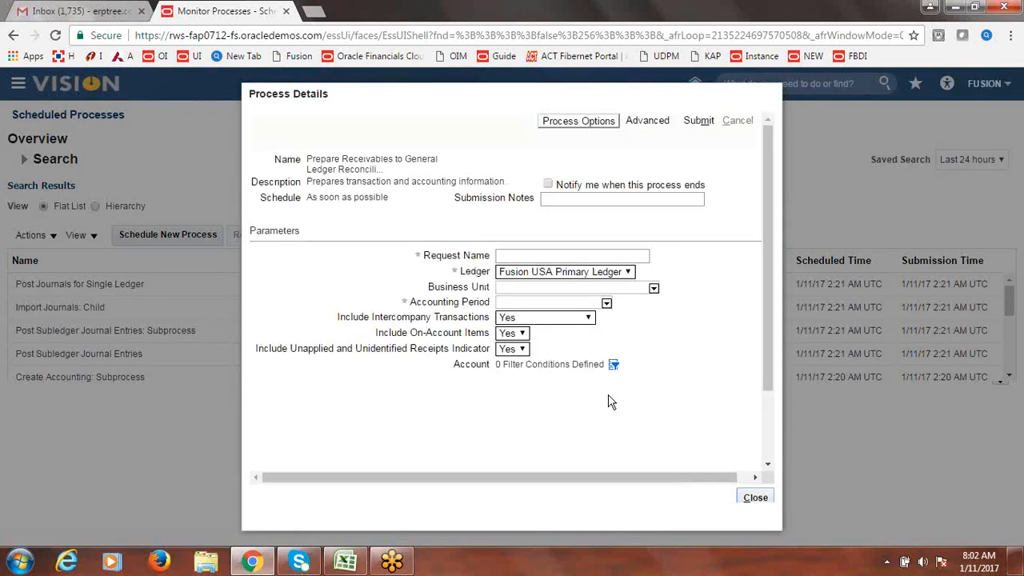
{"action": "left_click", "coordinate": [524, 255]}
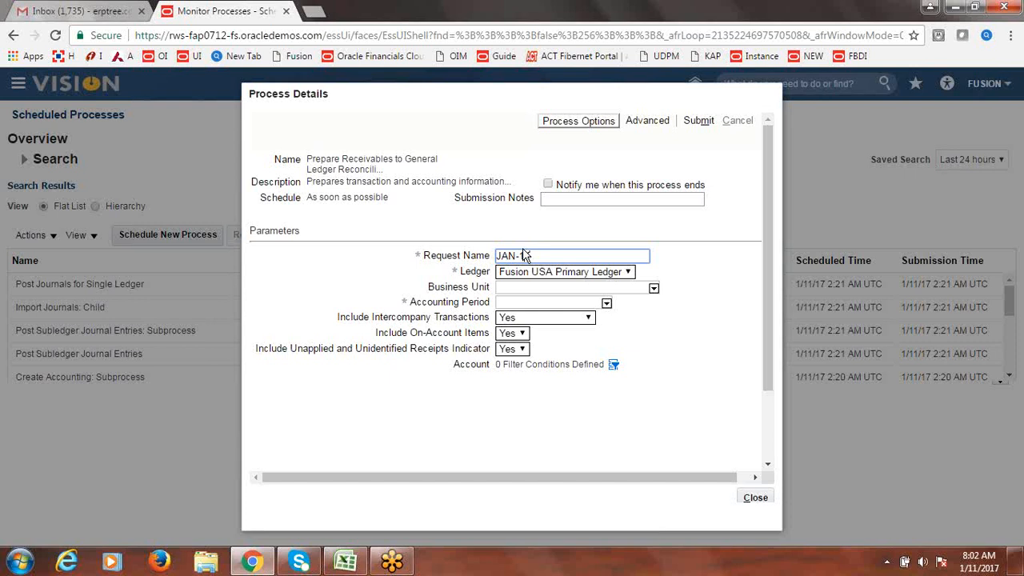
{"action": "type", "text": "AR-GL"}
{"action": "left_click", "coordinate": [654, 288]}
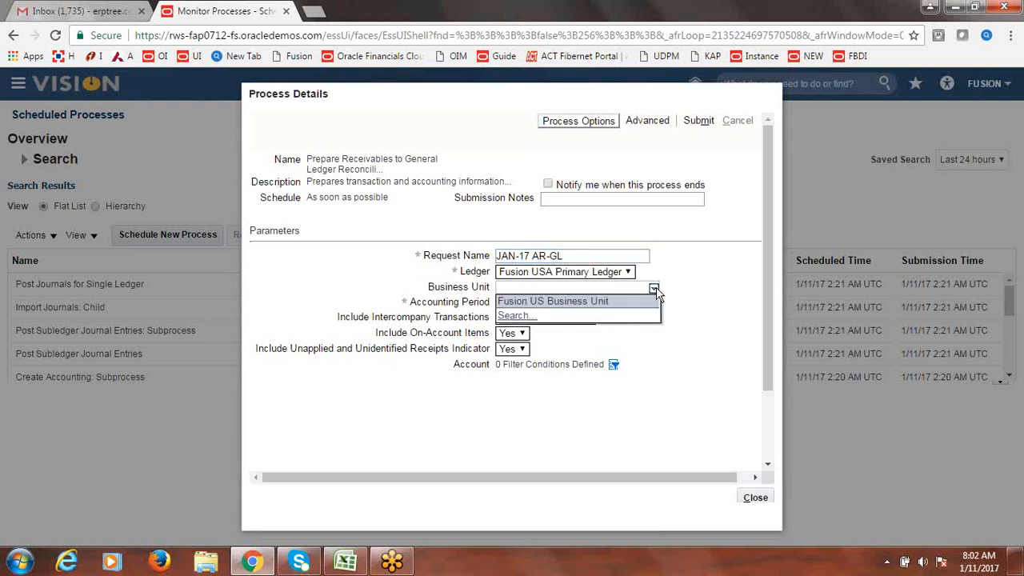
{"action": "left_click", "coordinate": [631, 301]}
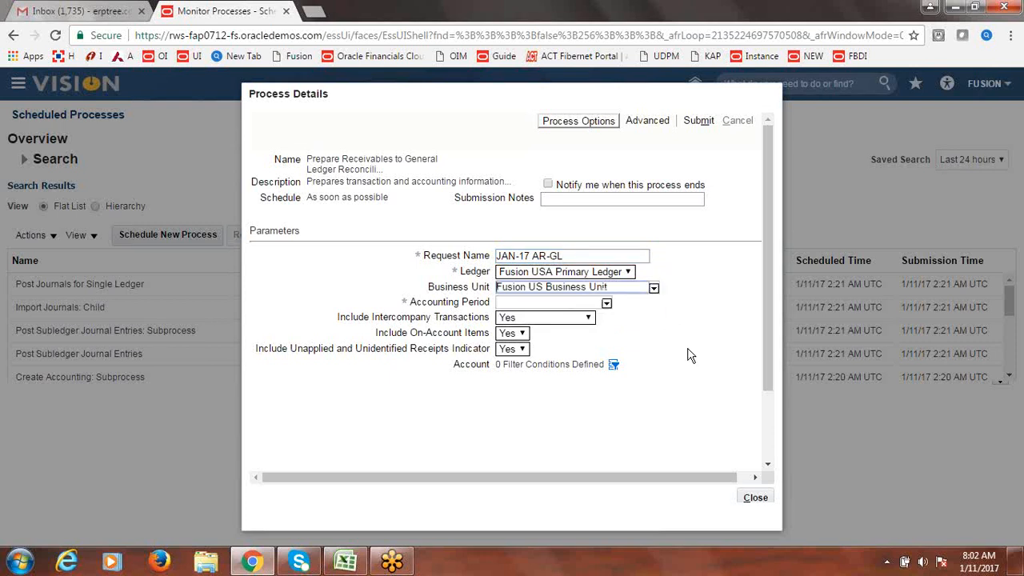
{"action": "left_click", "coordinate": [605, 303]}
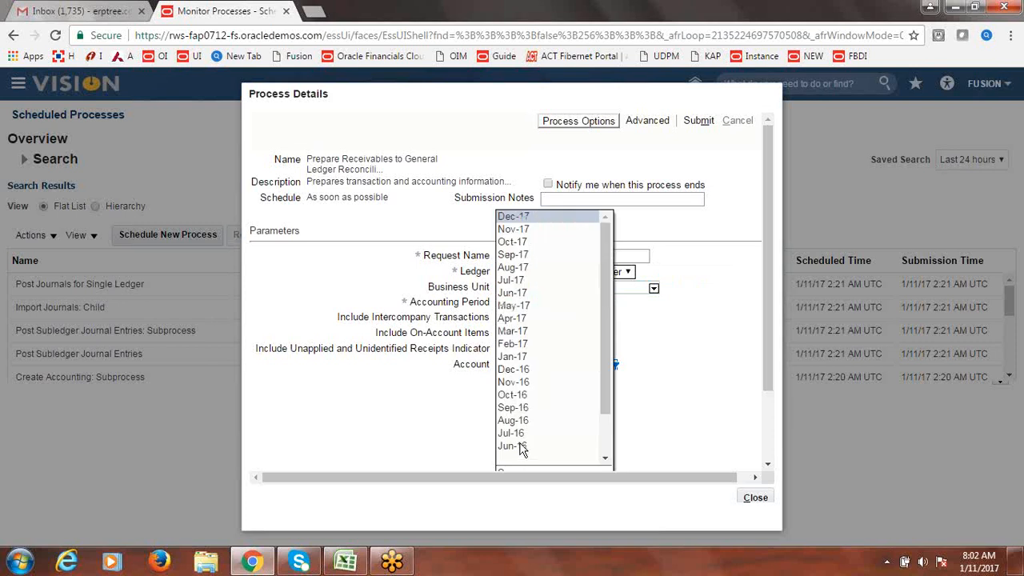
{"action": "left_click", "coordinate": [527, 356]}
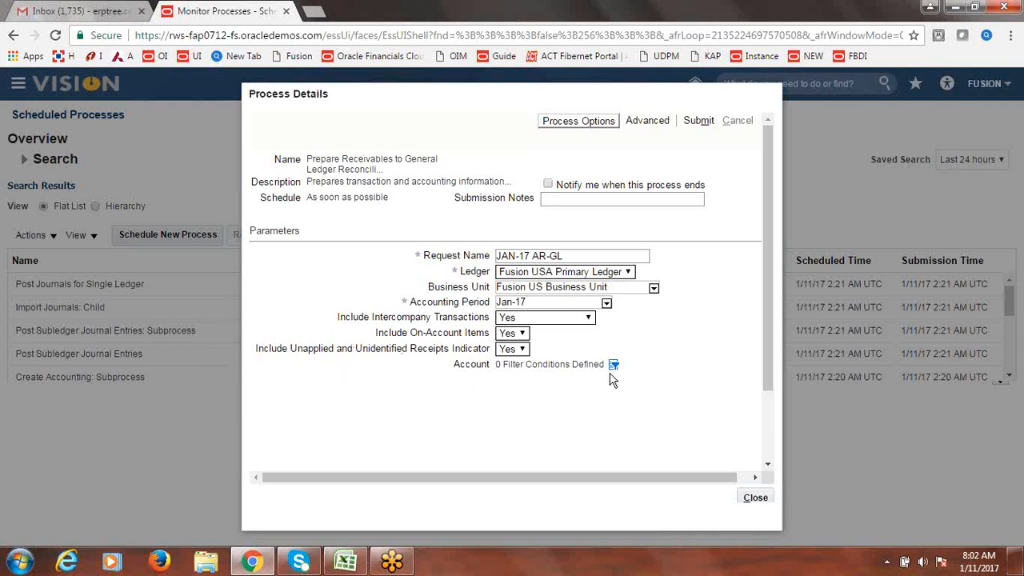
- Add an Account filter equal to 12101 Accounts Receivable
{"action": "left_click", "coordinate": [615, 365]}
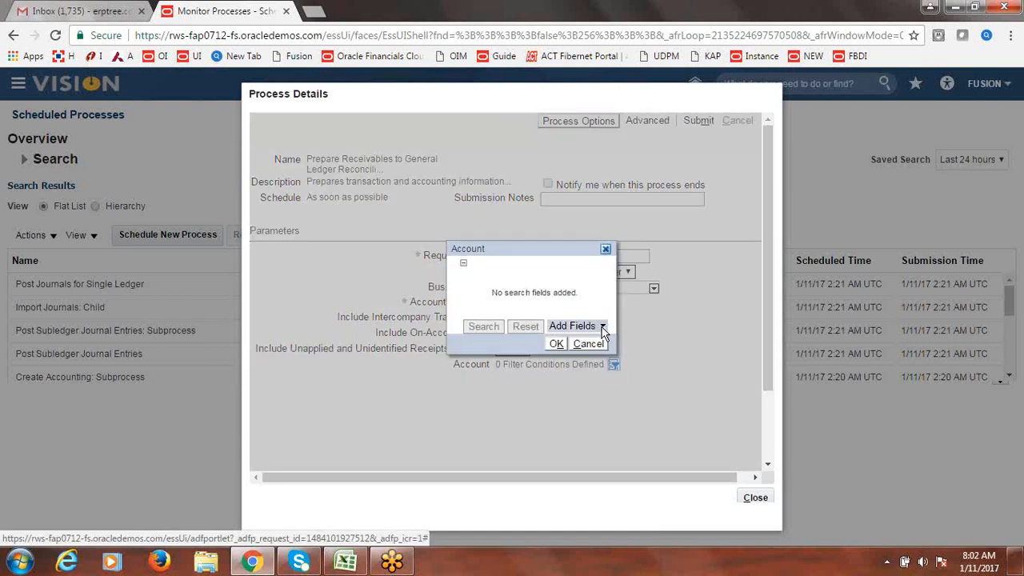
{"action": "left_click", "coordinate": [604, 327]}
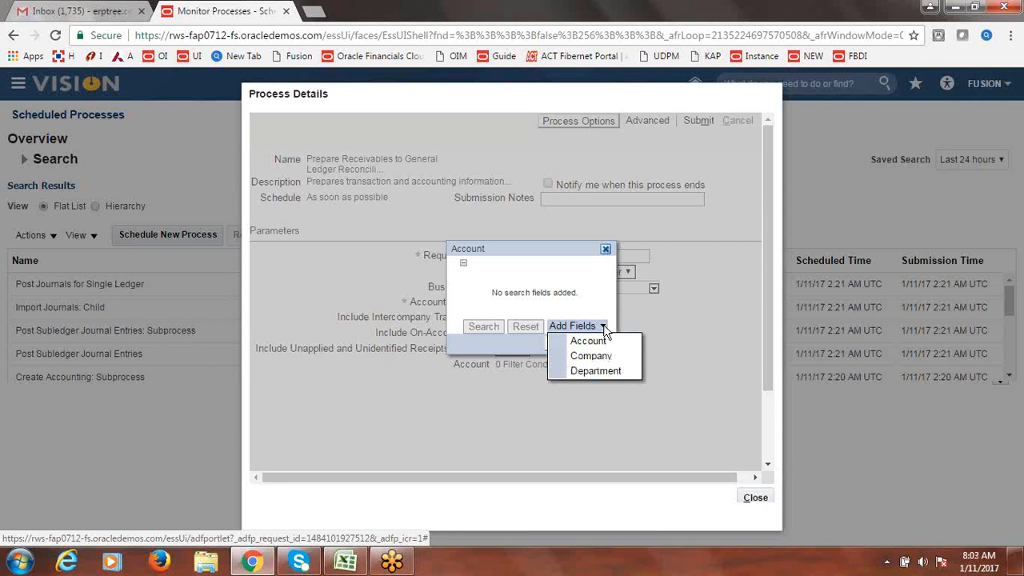
{"action": "left_click", "coordinate": [604, 344]}
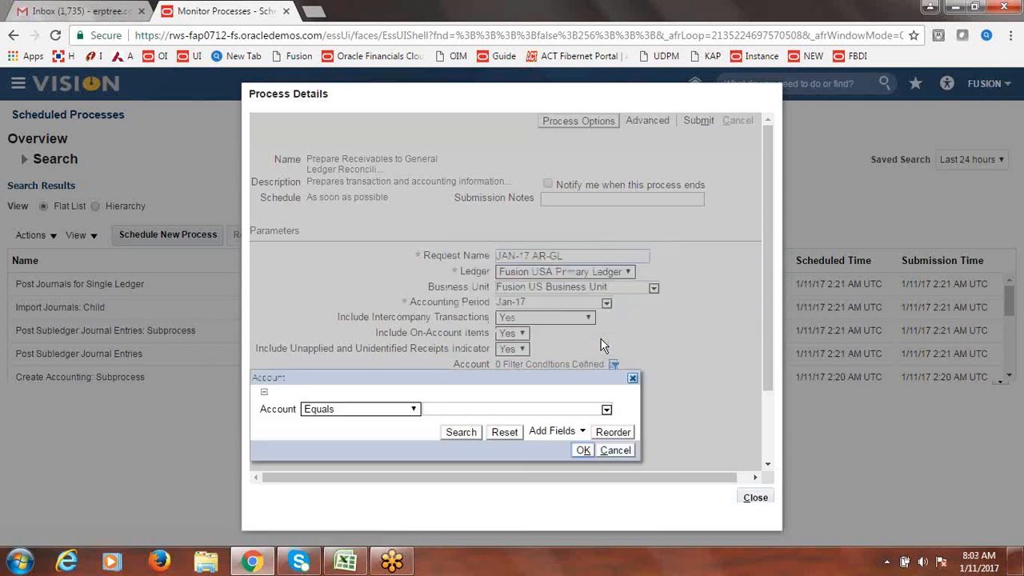
{"action": "left_click", "coordinate": [607, 411]}
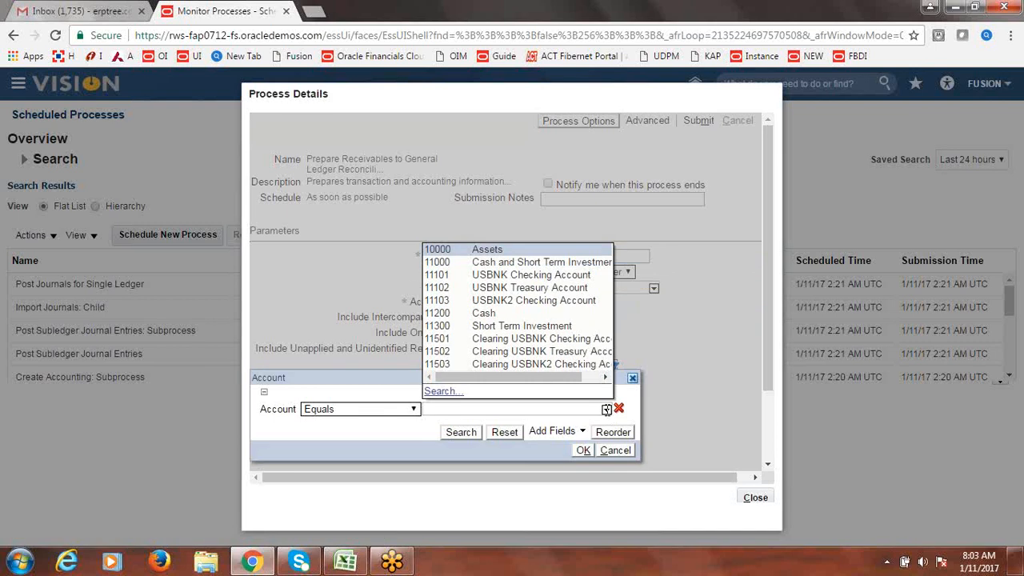
{"action": "left_click", "coordinate": [436, 392]}
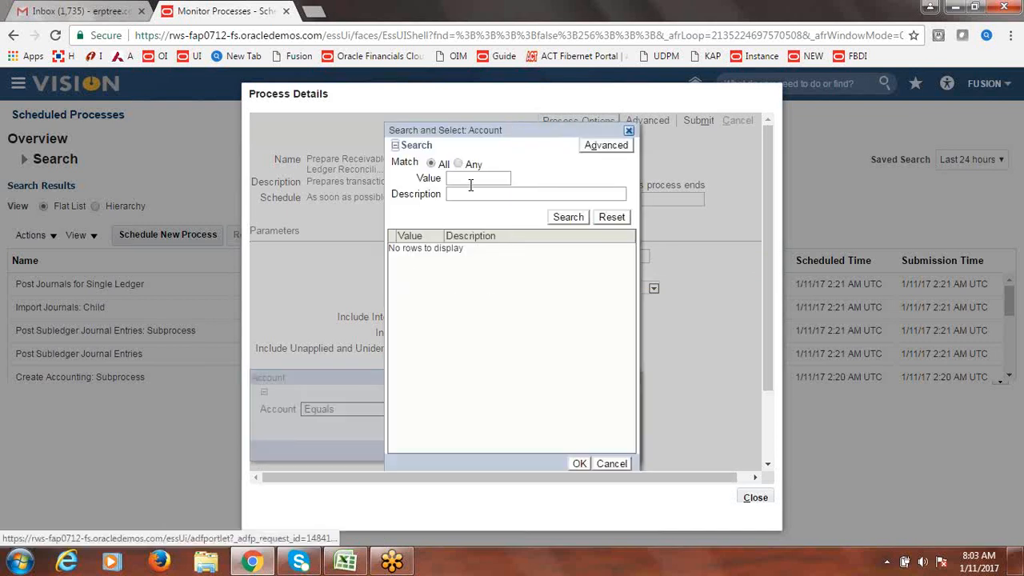
{"action": "left_click", "coordinate": [468, 178]}
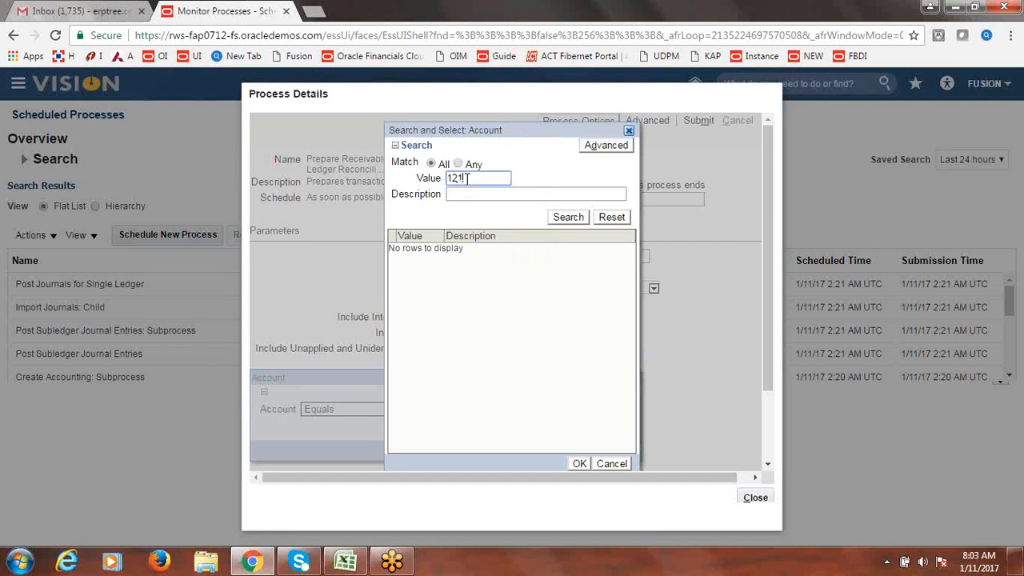
{"action": "left_click", "coordinate": [568, 219]}
{"action": "left_click", "coordinate": [463, 253]}
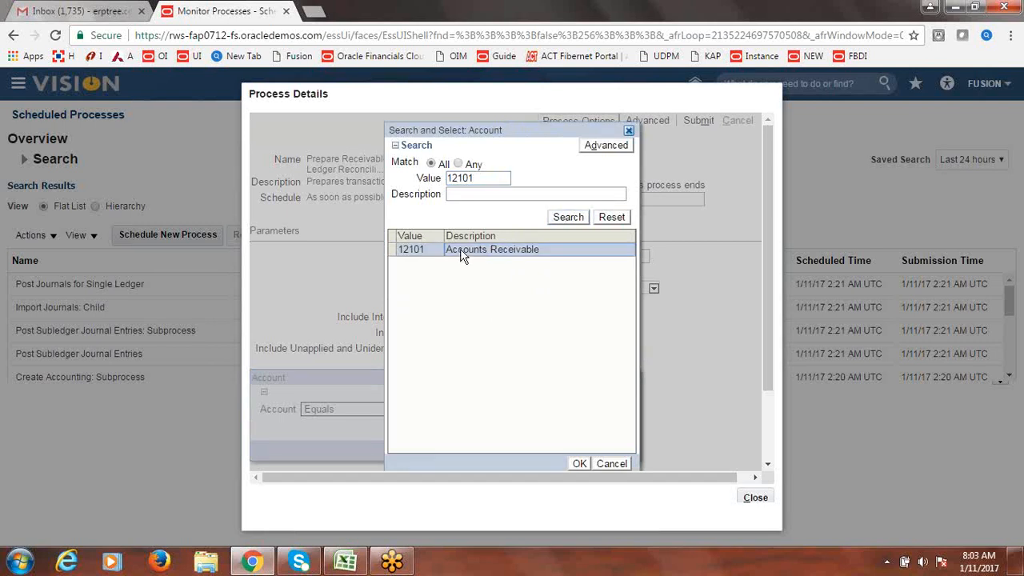
{"action": "left_click", "coordinate": [580, 465]}
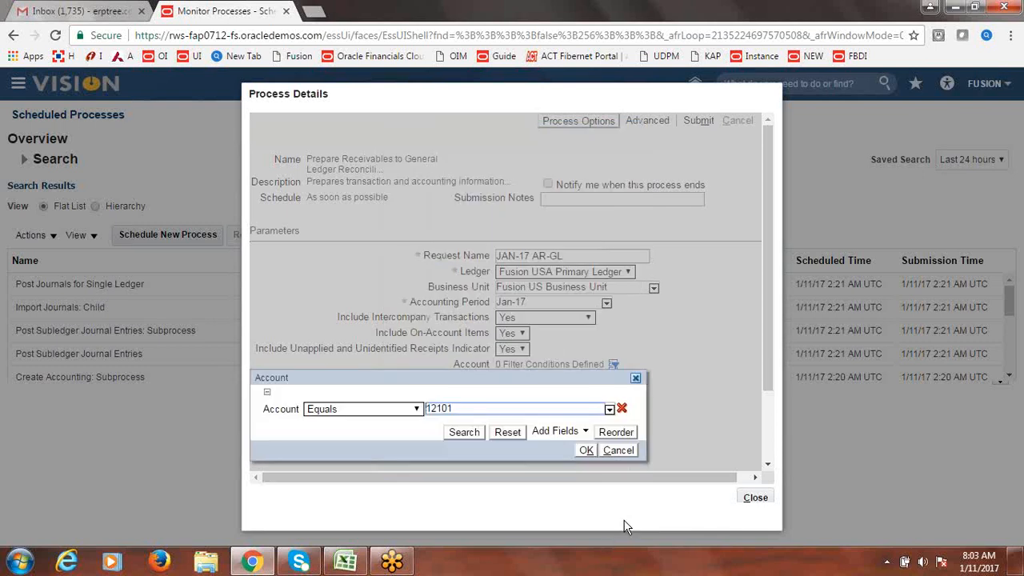
{"action": "left_click", "coordinate": [584, 451]}
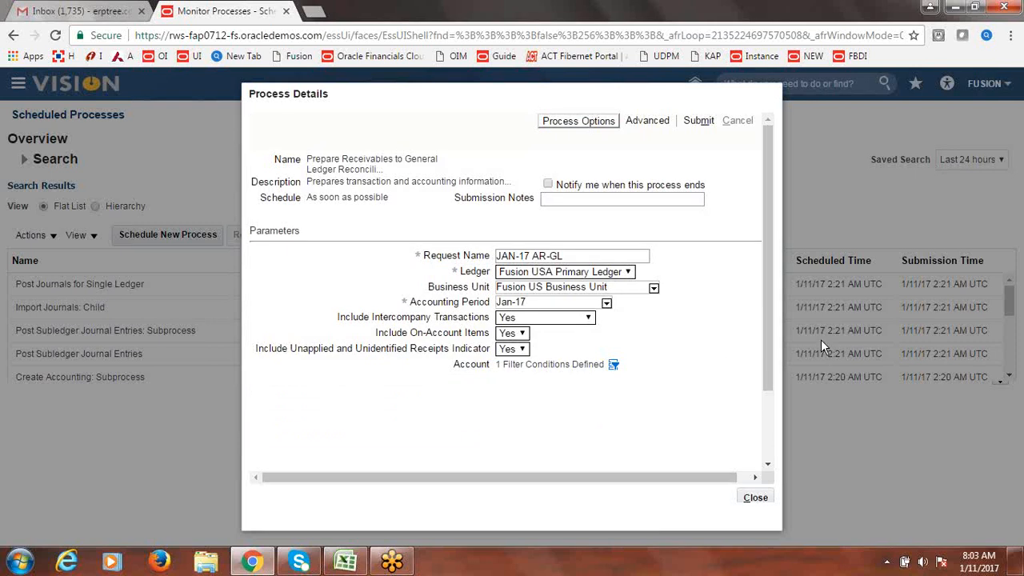
- Submit the reconciliation extraction as process 1061077 and close the process details
{"action": "left_click", "coordinate": [698, 122]}
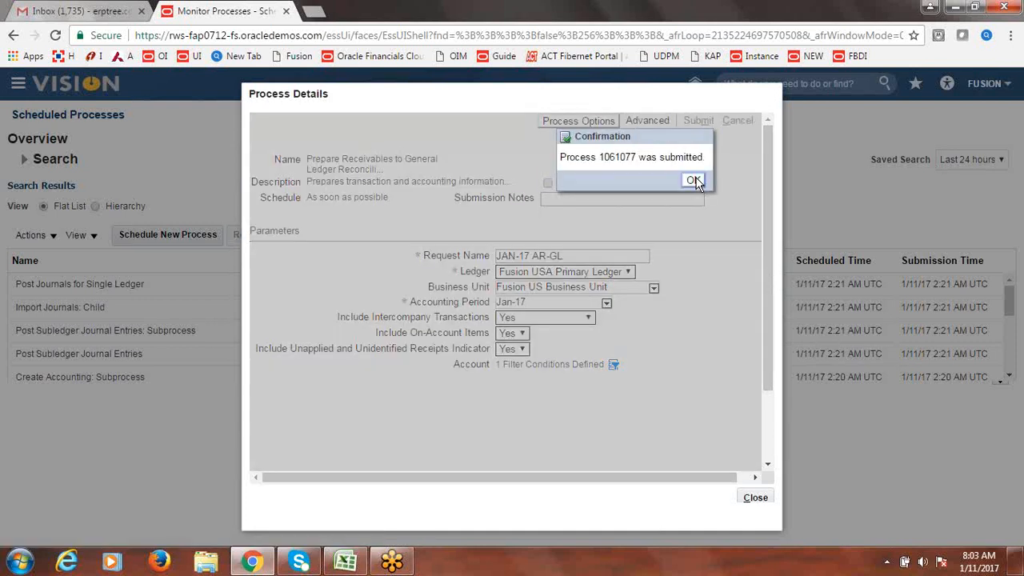
{"action": "left_click", "coordinate": [694, 181]}
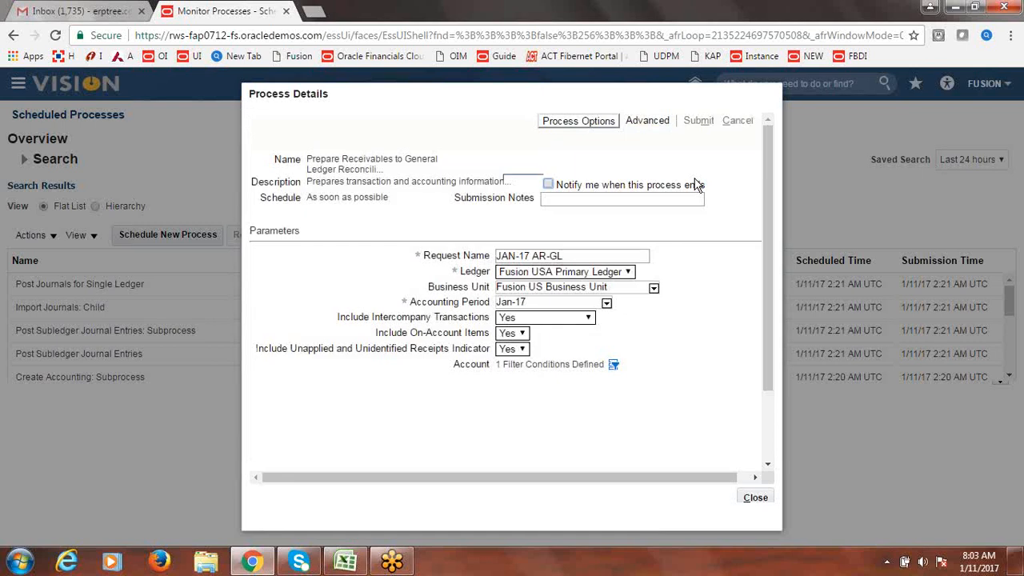
{"action": "left_click", "coordinate": [757, 505]}
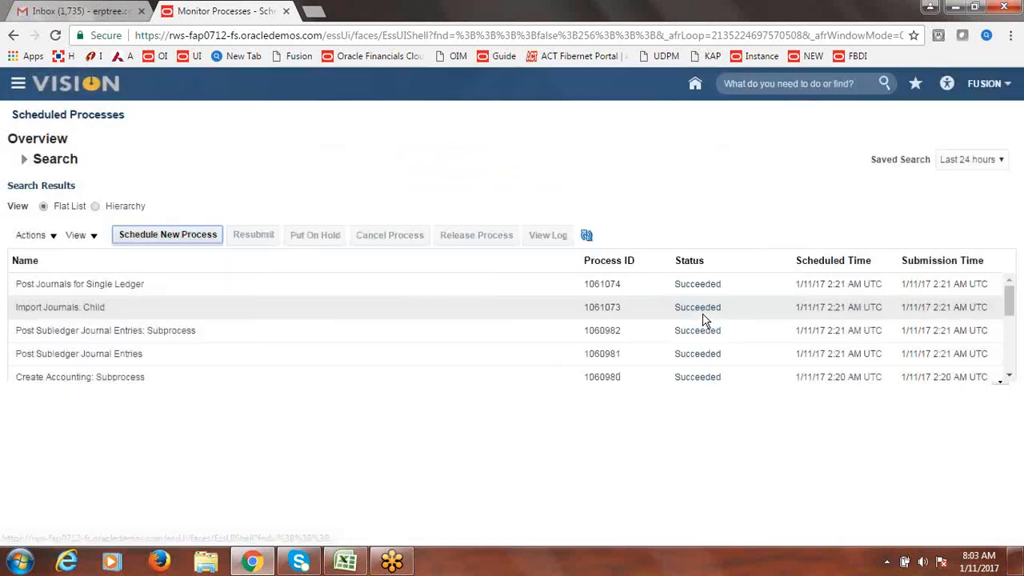
- Refresh the scheduled processes until all subprocesses show Succeeded, then bring up the navigator
{"action": "left_click", "coordinate": [587, 237]}
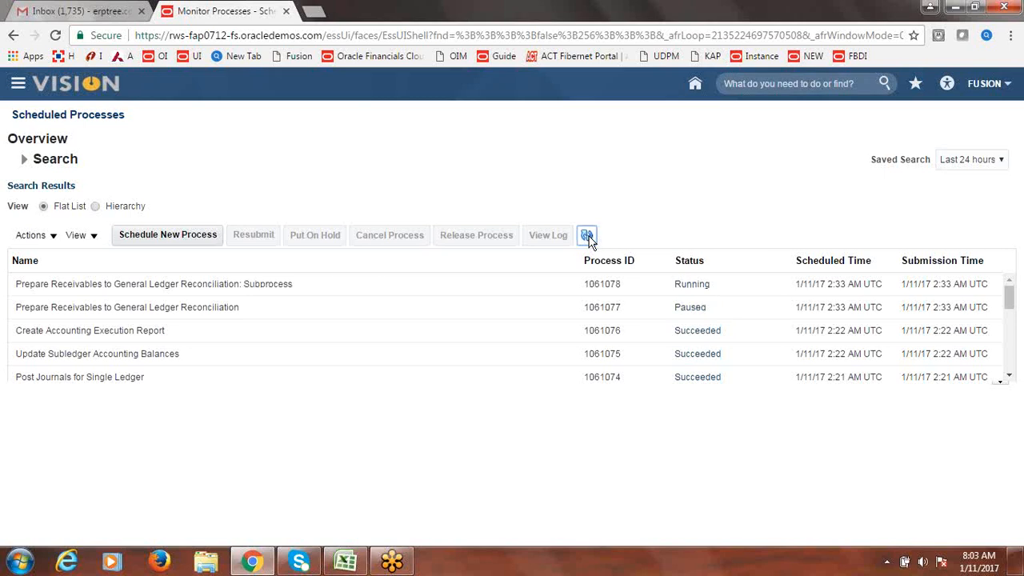
{"action": "left_click", "coordinate": [588, 236]}
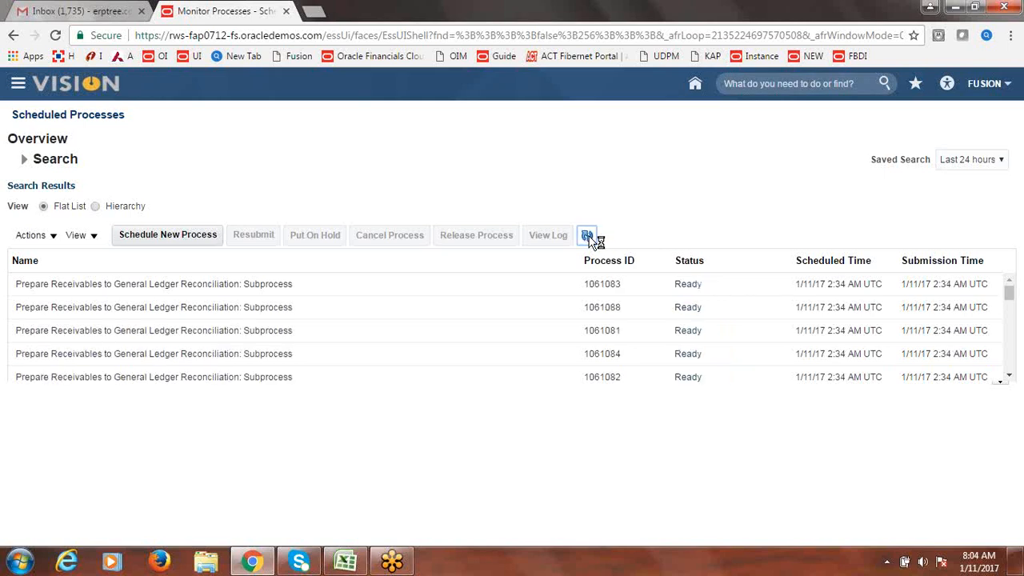
{"action": "left_click", "coordinate": [588, 237]}
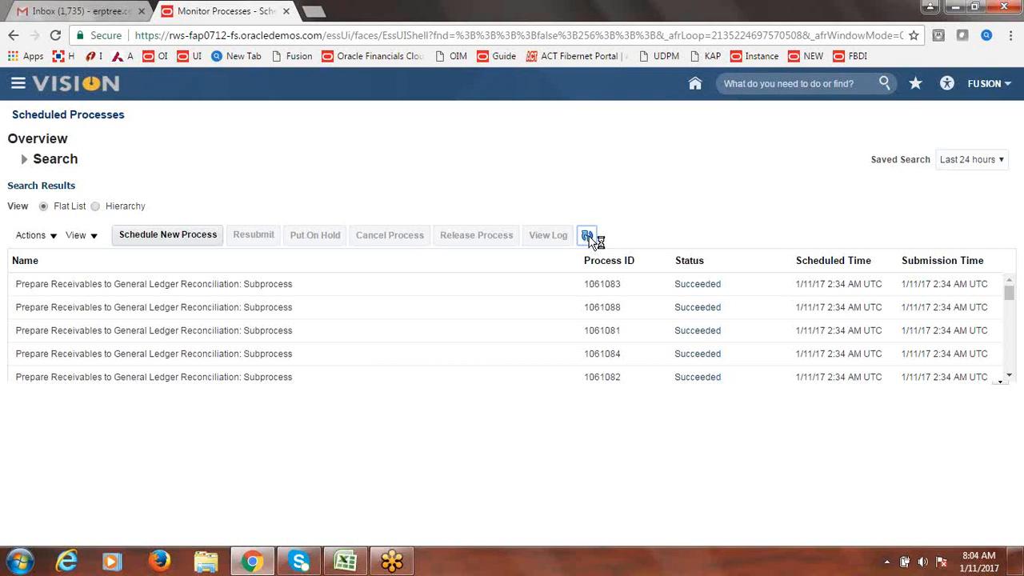
{"action": "left_click", "coordinate": [587, 237]}
{"action": "left_click", "coordinate": [589, 238]}
{"action": "left_click", "coordinate": [588, 238]}
{"action": "left_click", "coordinate": [589, 237]}
{"action": "left_click", "coordinate": [19, 83]}
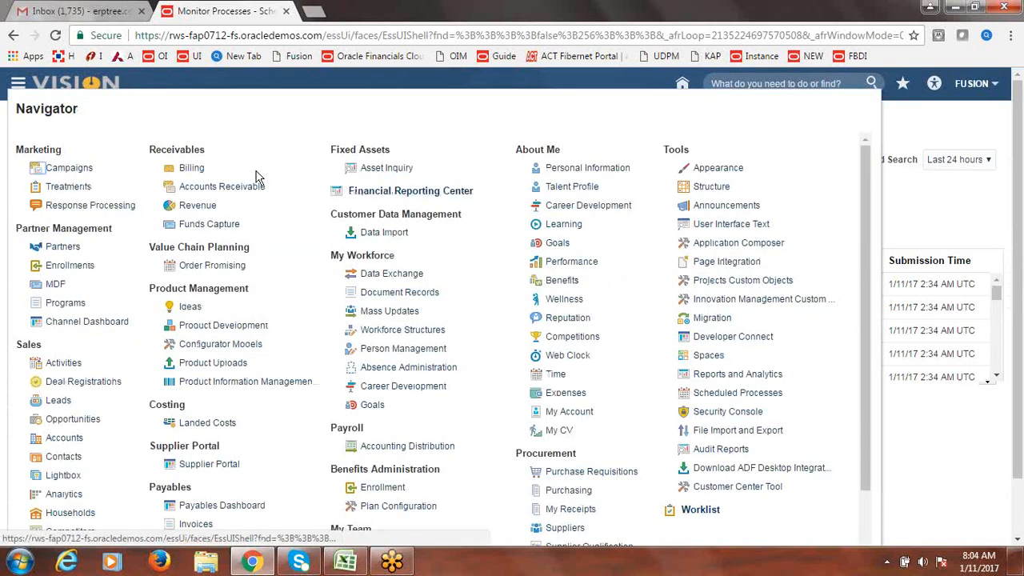
- Open the Billing work area and scroll through its task list
{"action": "left_click", "coordinate": [196, 168]}
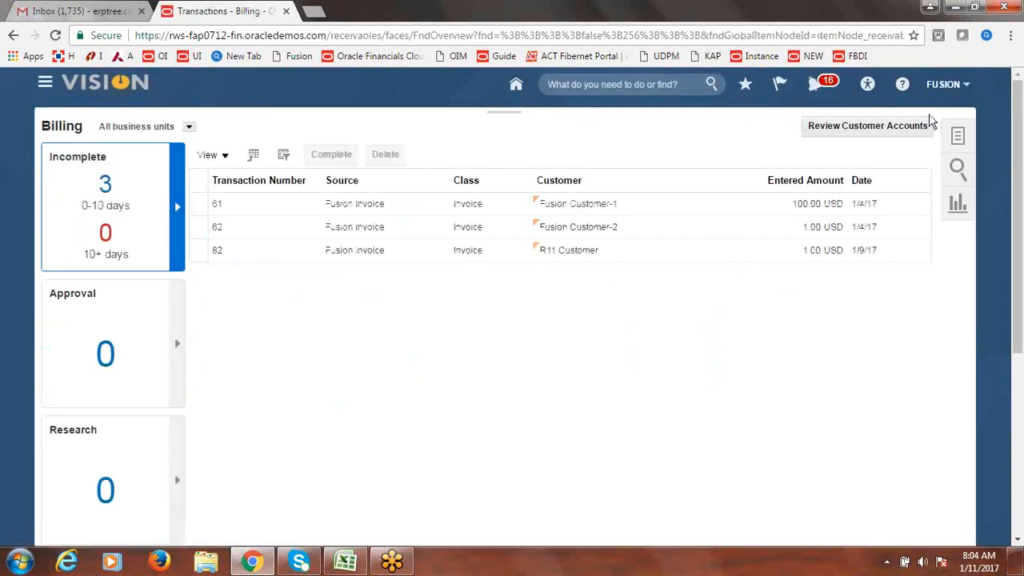
{"action": "left_click", "coordinate": [958, 137]}
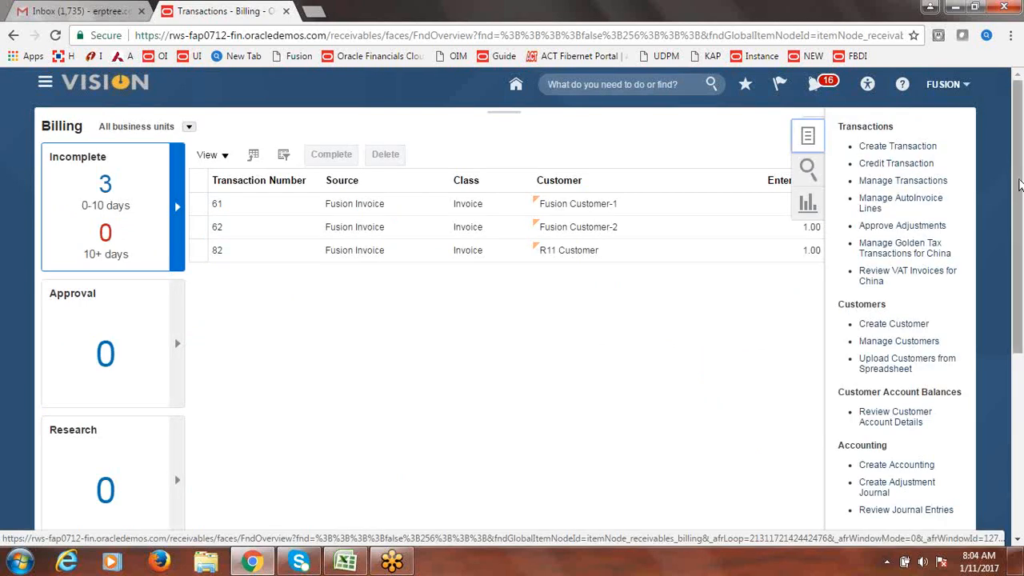
{"action": "mouse_move", "coordinate": [1016, 184]}
{"action": "left_mouse_down"}
{"action": "mouse_move", "coordinate": [1020, 260]}
{"action": "mouse_move", "coordinate": [1018, 192]}
{"action": "left_mouse_up"}
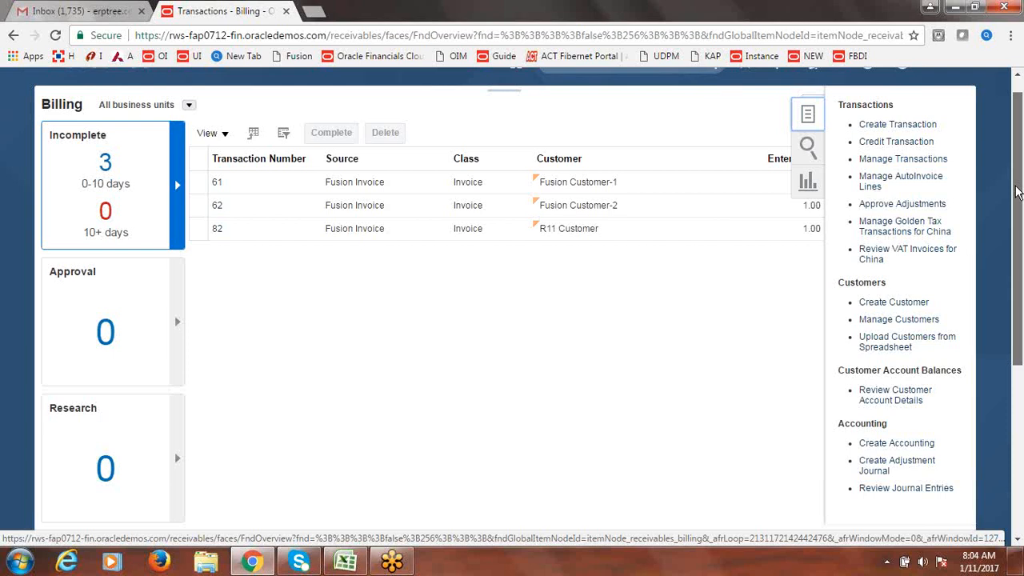
{"action": "left_click_drag", "start_coordinate": [1018, 192], "coordinate": [1019, 76]}
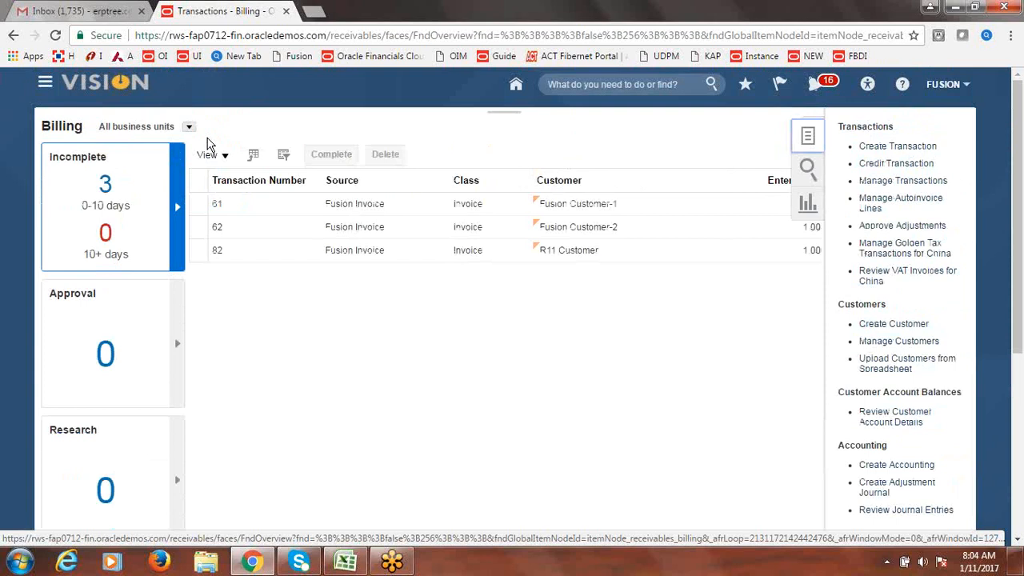
{"action": "left_click", "coordinate": [49, 85]}
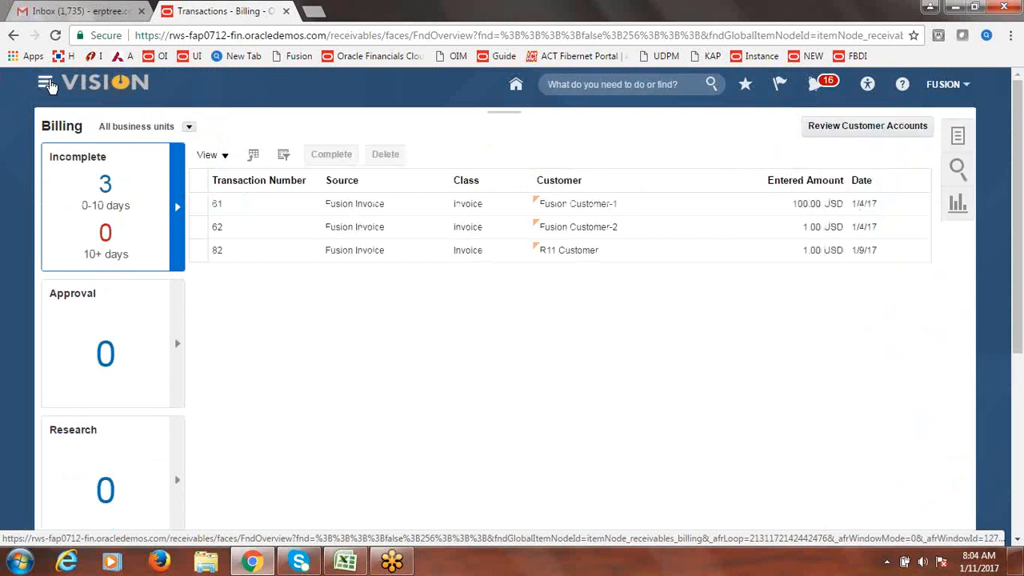
- Switch to the Accounts Receivable work area and scroll its tasks down to Accounting
{"action": "left_click", "coordinate": [49, 84]}
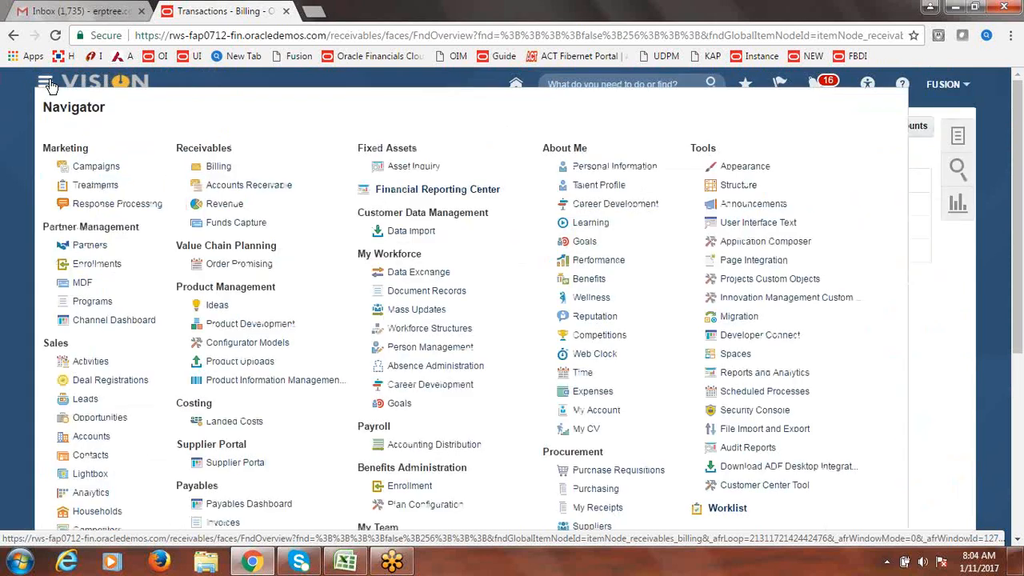
{"action": "left_click", "coordinate": [233, 186]}
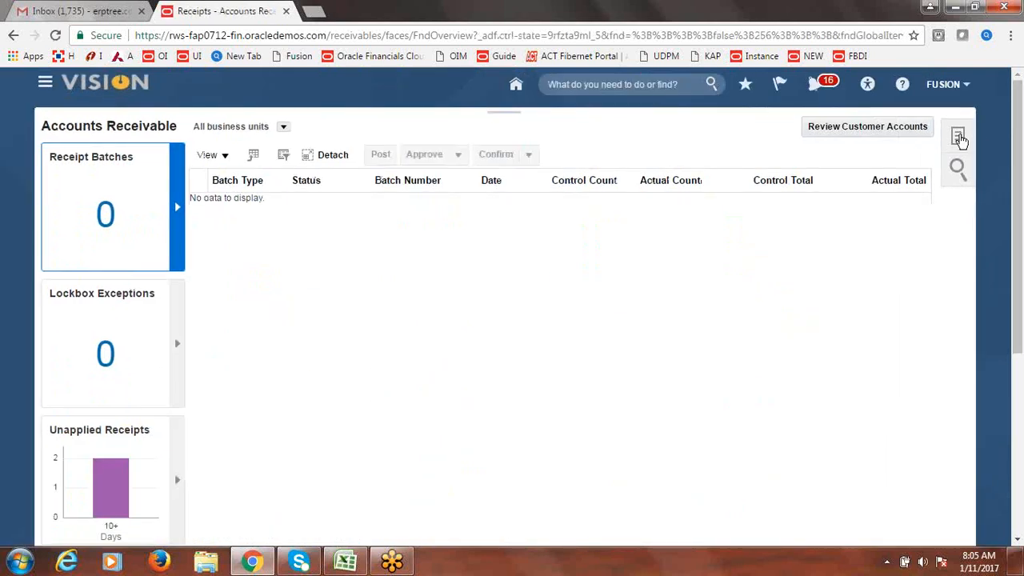
{"action": "left_click", "coordinate": [960, 137]}
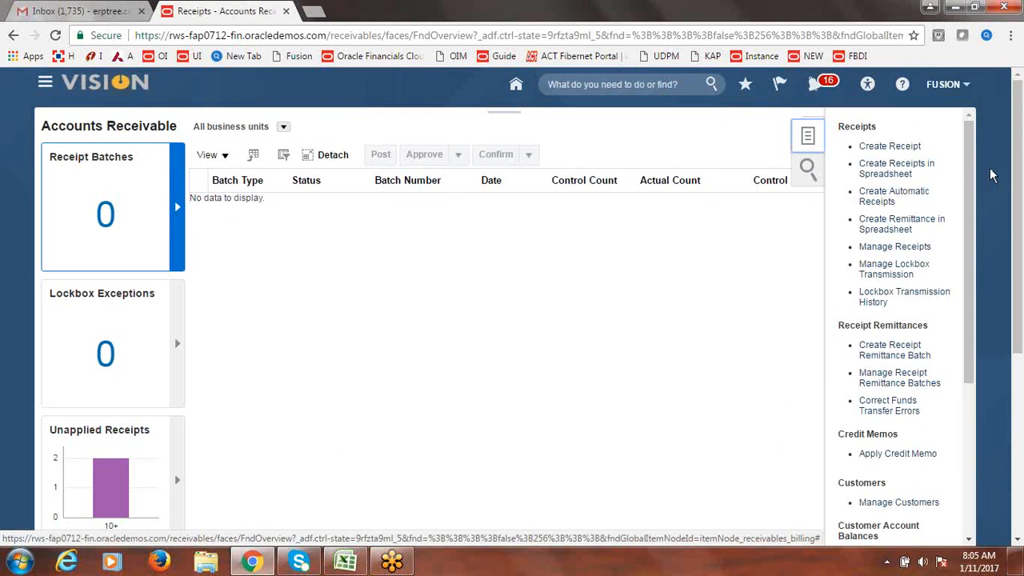
{"action": "scroll", "coordinate": [976, 194], "scroll_direction": "down", "scroll_amount": 2}
{"action": "left_click_drag", "start_coordinate": [976, 199], "coordinate": [978, 348]}
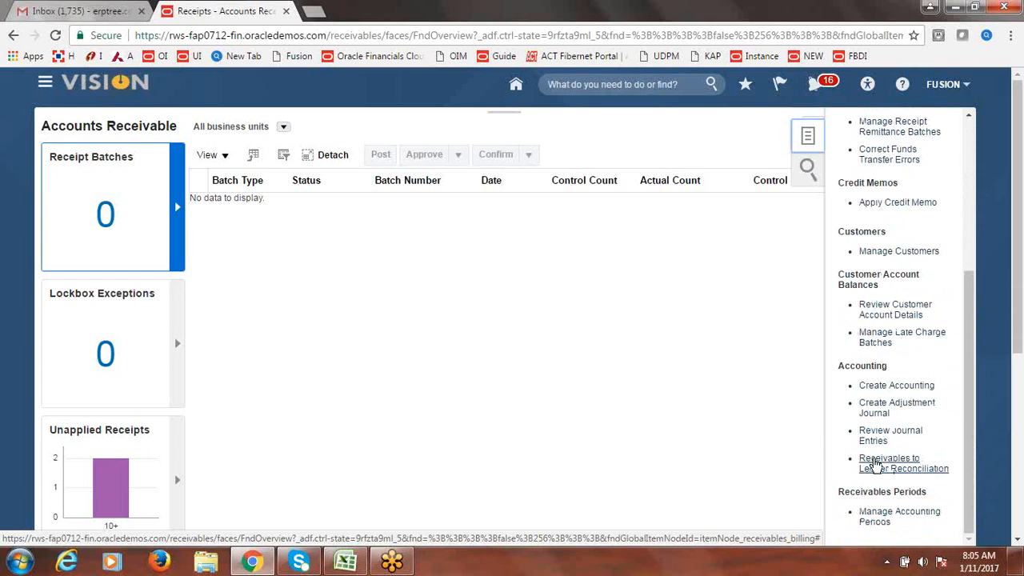
- Run Receivables to Ledger Reconciliation for request JAN-17 AR-GL and Fusion US Business Unit
{"action": "left_click", "coordinate": [877, 464]}
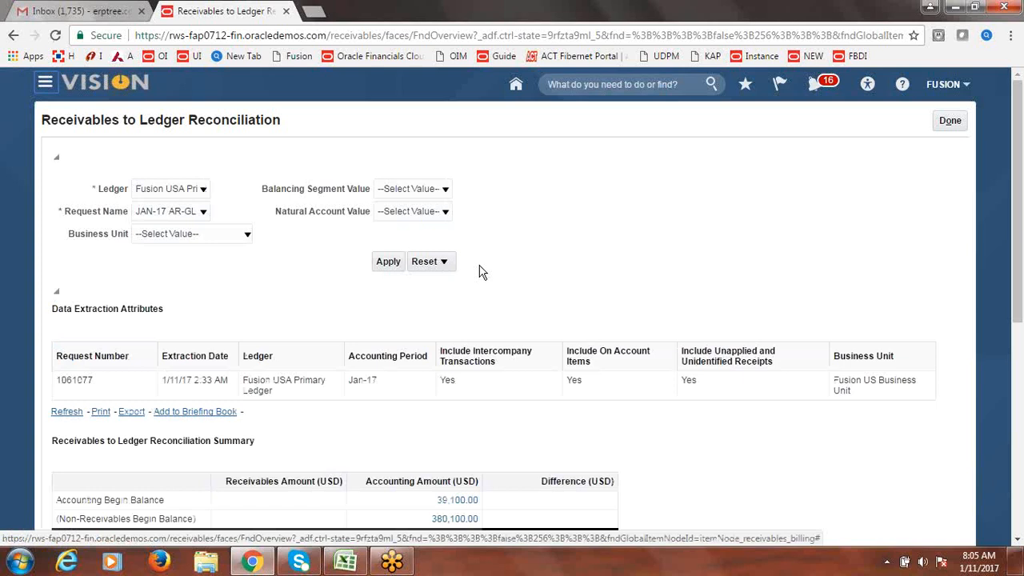
{"action": "left_click", "coordinate": [203, 213]}
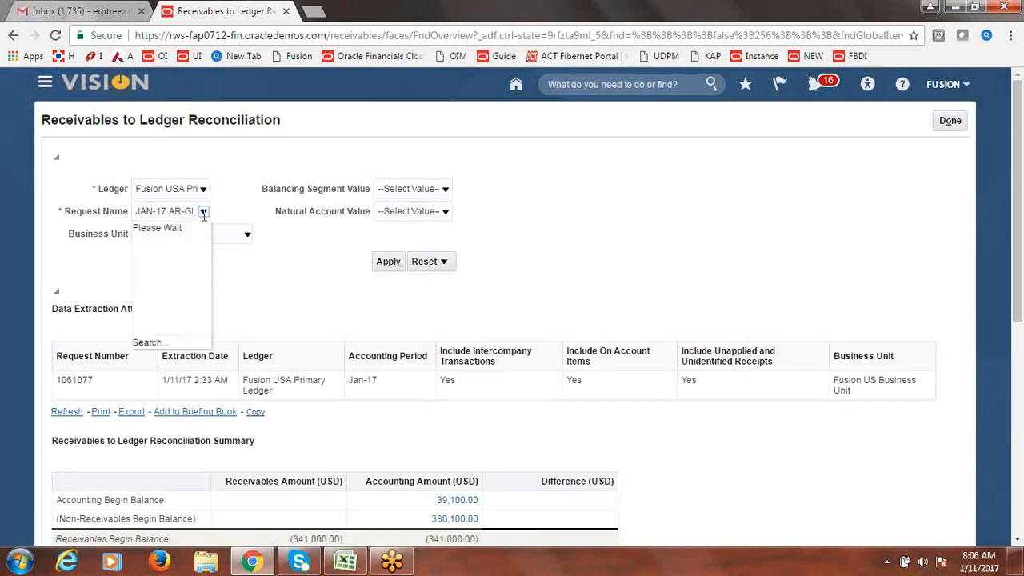
{"action": "left_click", "coordinate": [238, 210]}
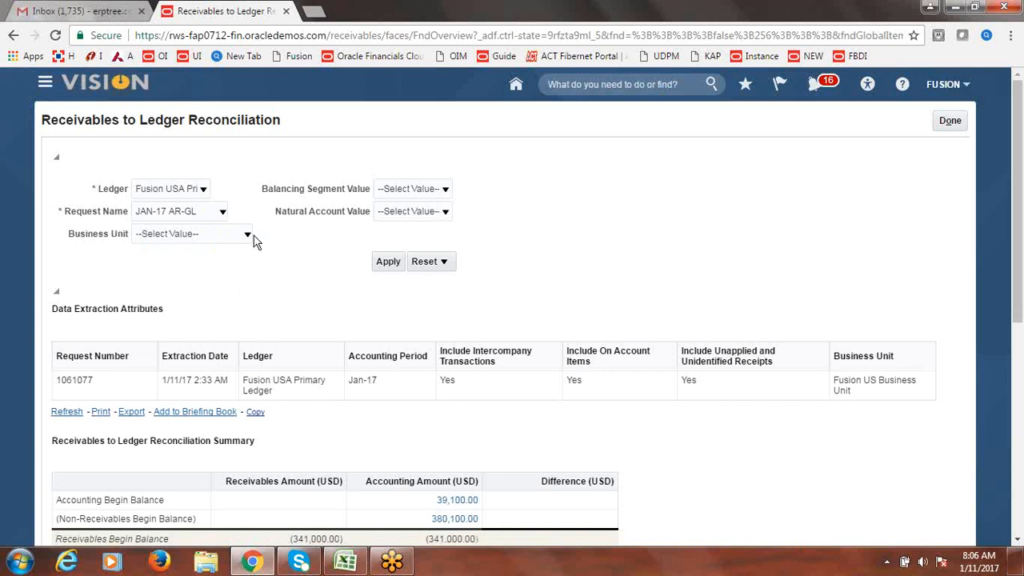
{"action": "left_click", "coordinate": [249, 237]}
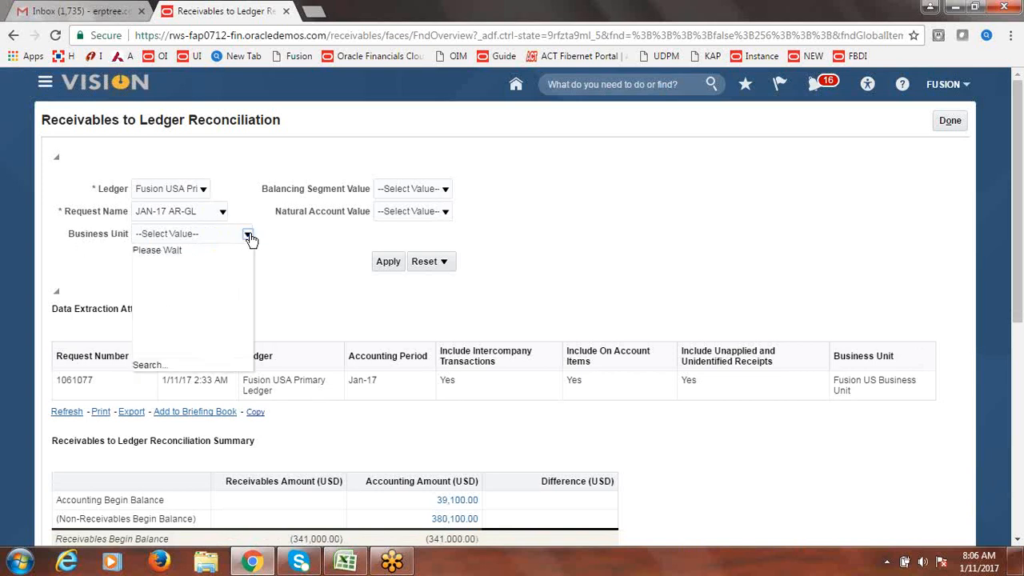
{"action": "left_click", "coordinate": [228, 254]}
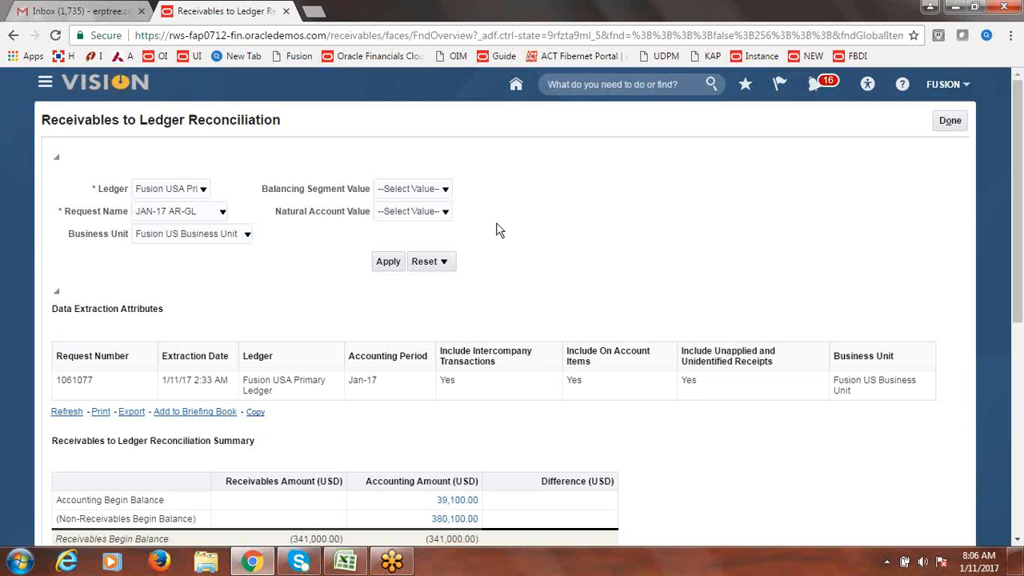
{"action": "left_click", "coordinate": [388, 261]}
- Review the 0.00 differences and Invoices drill-down options, then close the reconciliation report
{"action": "left_click_drag", "start_coordinate": [1018, 206], "coordinate": [1020, 320]}
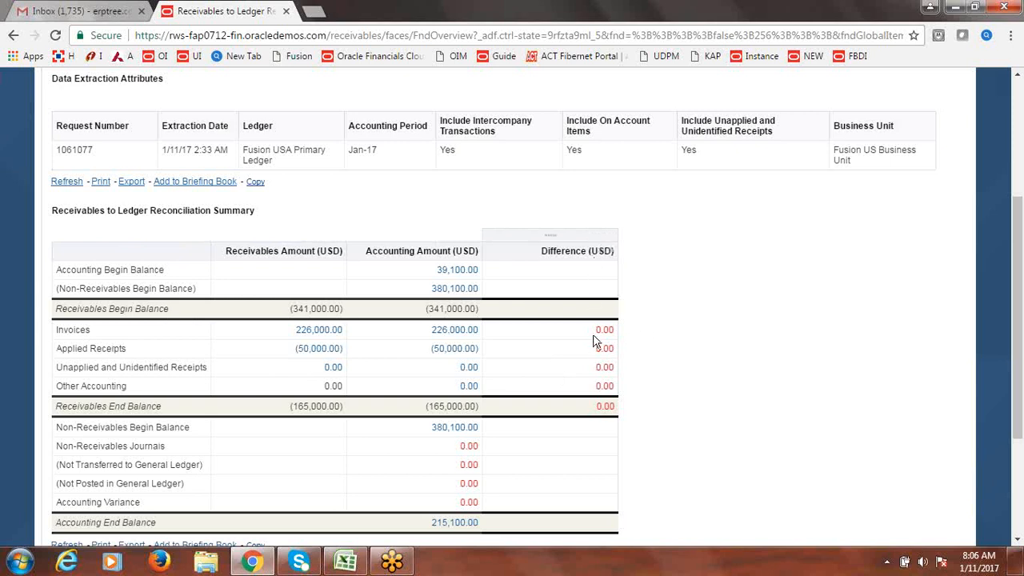
{"action": "left_click_drag", "start_coordinate": [1018, 281], "coordinate": [1018, 360]}
{"action": "scroll", "coordinate": [1016, 360], "scroll_direction": "up", "scroll_amount": 2}
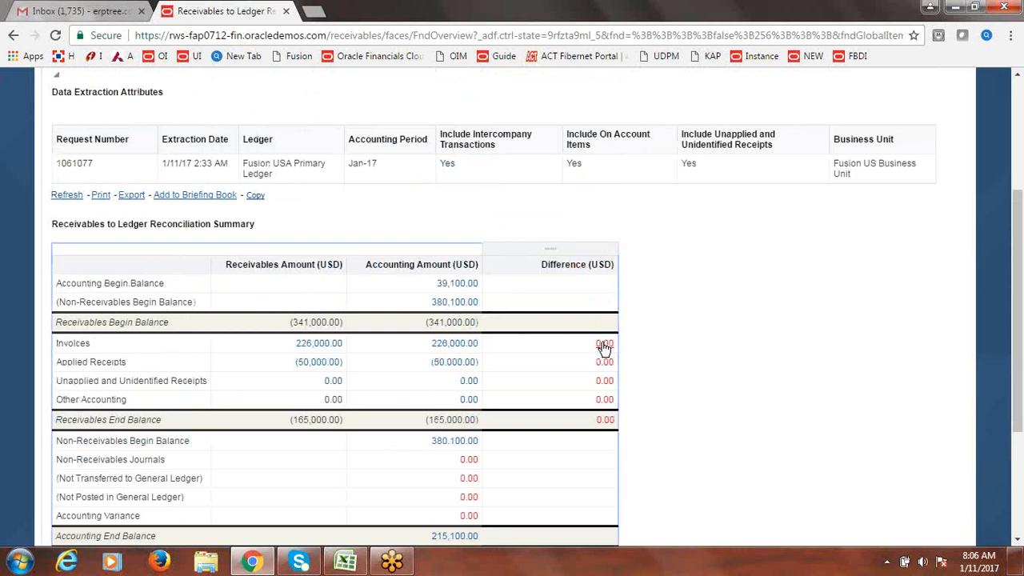
{"action": "left_click", "coordinate": [605, 346]}
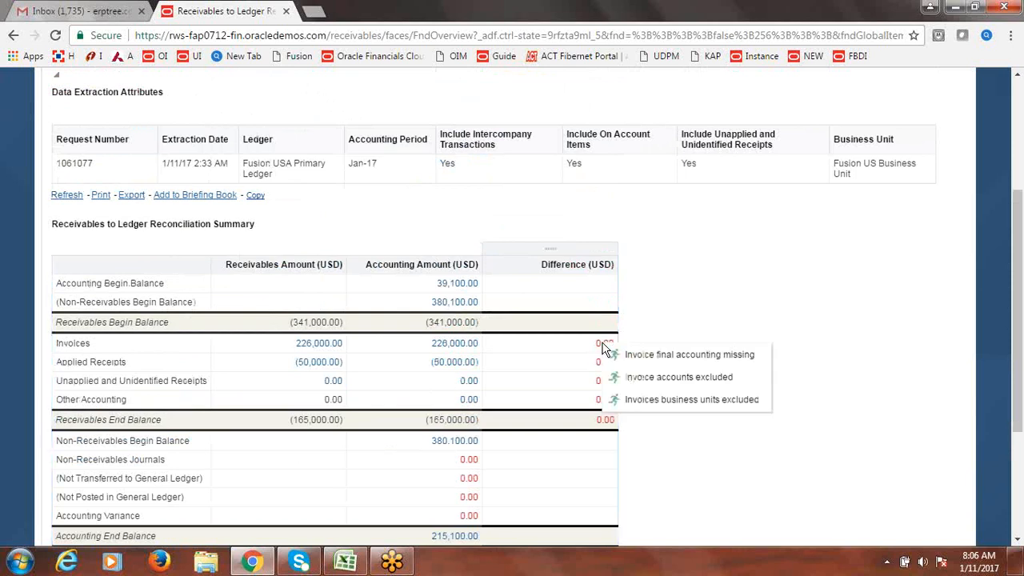
{"action": "left_click", "coordinate": [672, 277]}
{"action": "left_click_drag", "start_coordinate": [1021, 331], "coordinate": [1022, 160]}
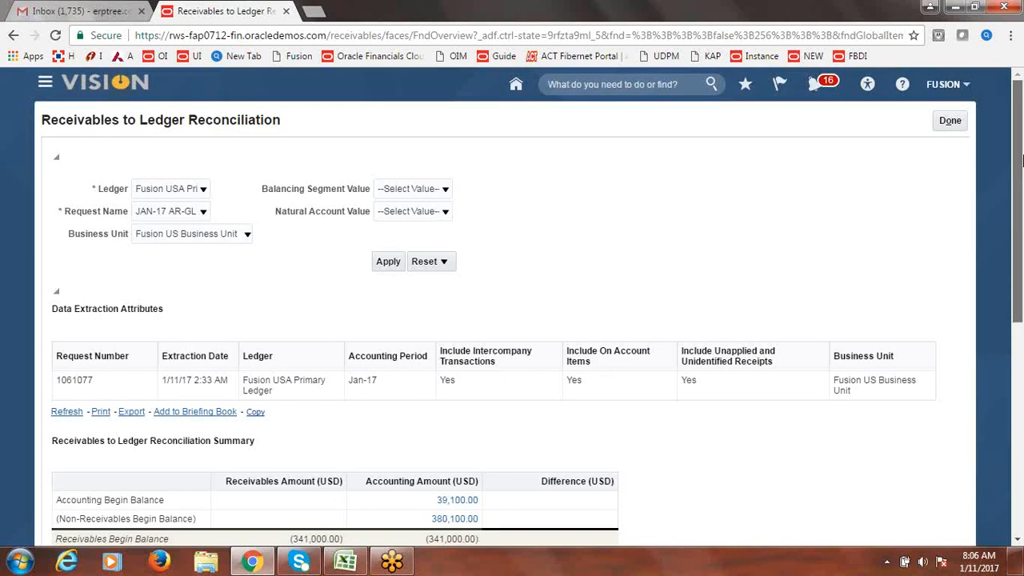
{"action": "left_click", "coordinate": [951, 120]}
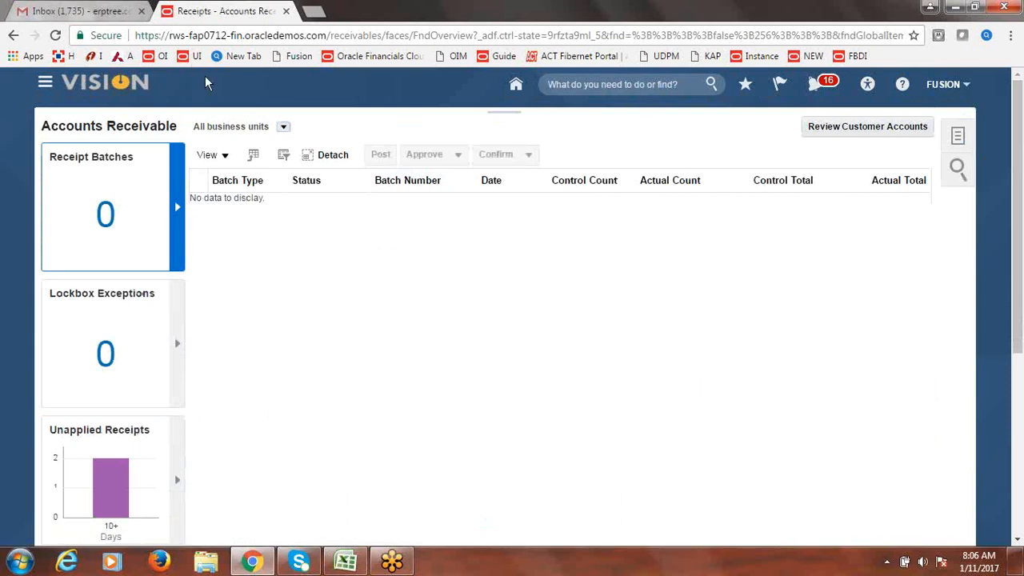
- Mark Receivables to General Ledger Reconciliation (B52) as Done in Excel, then return to the browser
{"action": "left_click", "coordinate": [345, 565]}
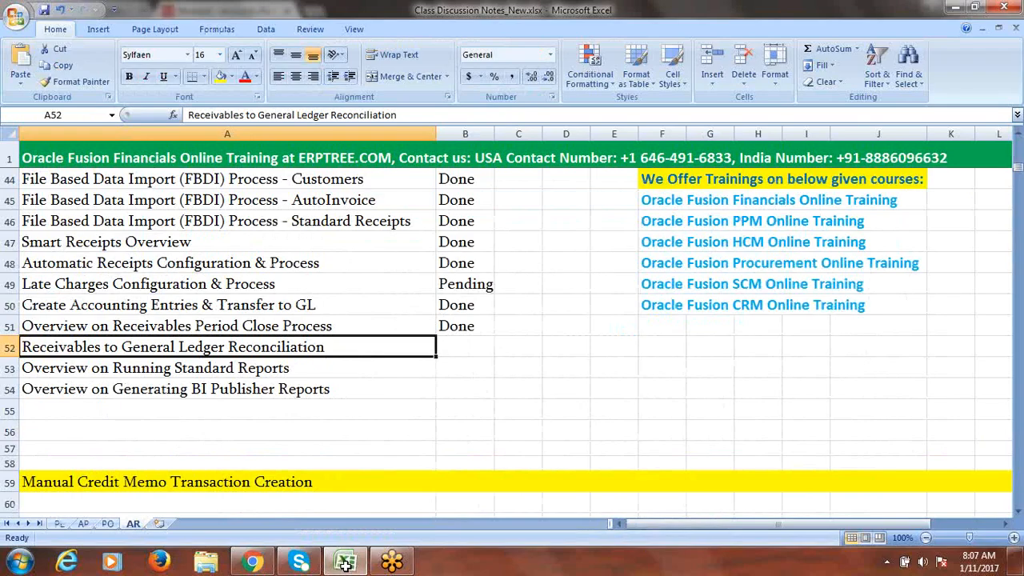
{"action": "left_click", "coordinate": [448, 354]}
{"action": "type", "text": "D"}
{"action": "key", "text": "Tab"}
{"action": "left_click", "coordinate": [300, 369]}
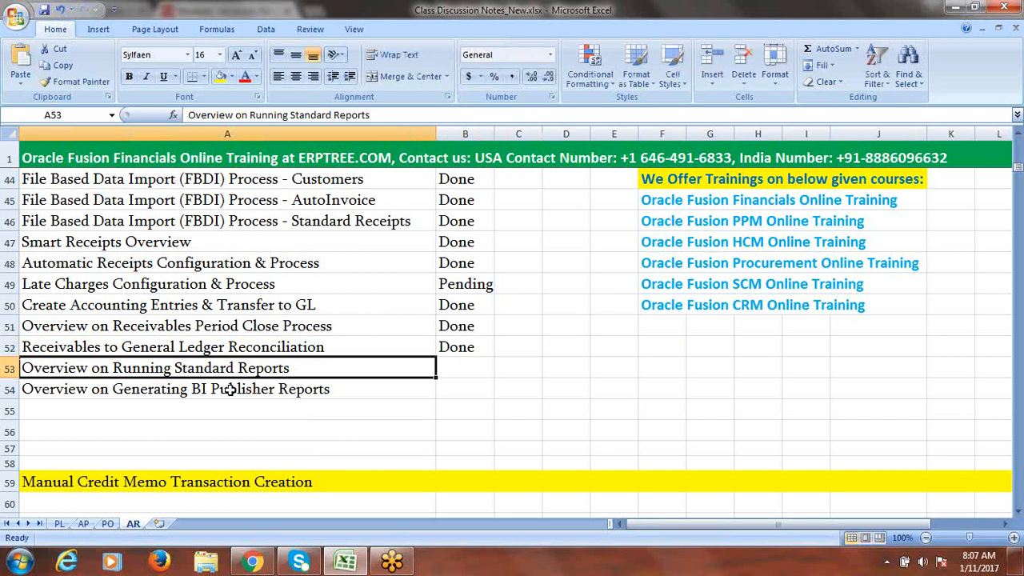
{"action": "left_click", "coordinate": [269, 565]}
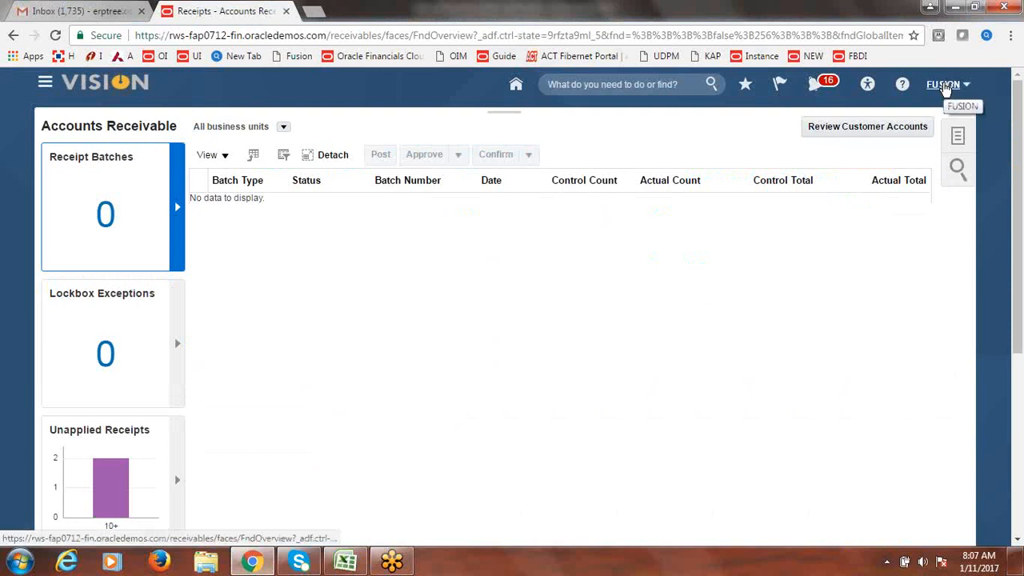
- Go to the Scheduled Processes page from the Navigator
{"action": "left_click", "coordinate": [45, 84]}
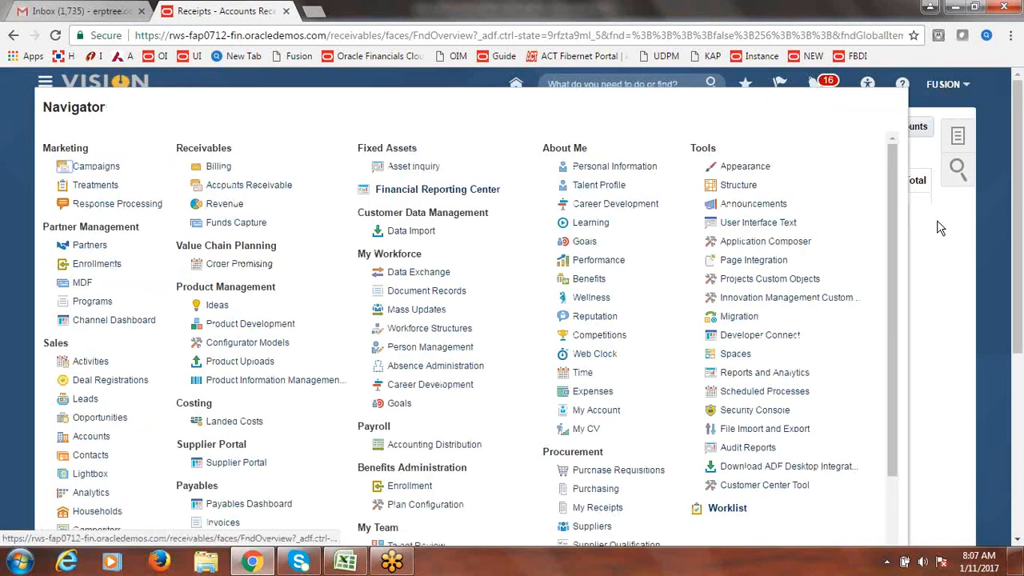
{"action": "scroll", "coordinate": [896, 216], "scroll_direction": "down", "scroll_amount": 1}
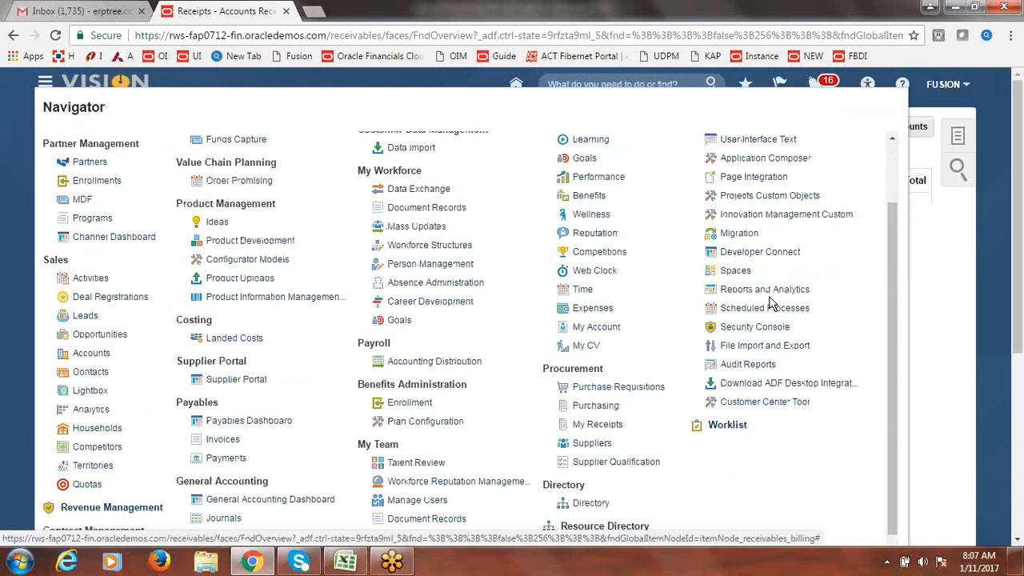
{"action": "left_click", "coordinate": [772, 310]}
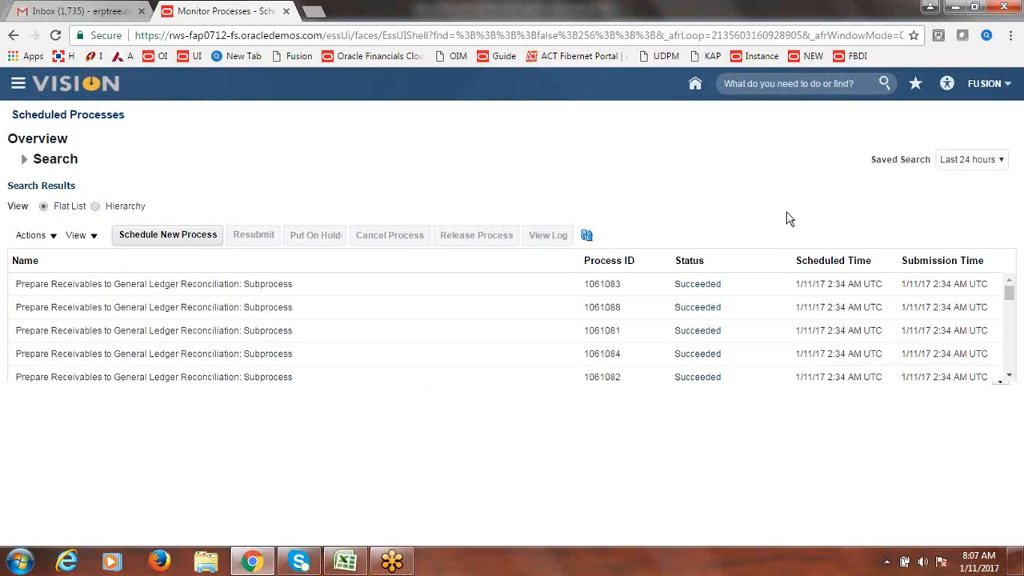
- Browse the schedulable job names for a new process, then reload Fusion from the NEW bookmark
{"action": "left_click", "coordinate": [137, 232]}
{"action": "left_click", "coordinate": [510, 280]}
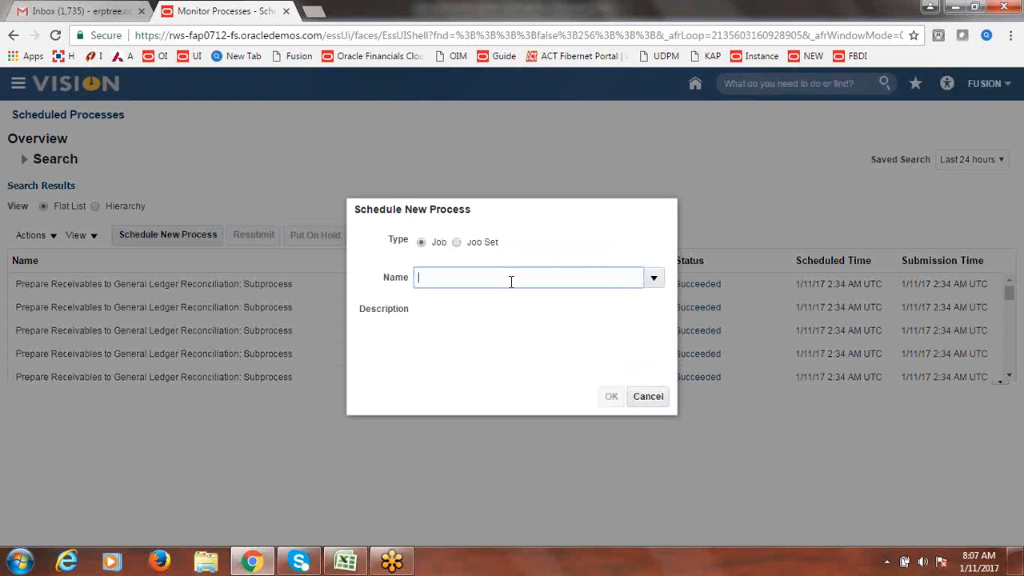
{"action": "left_click", "coordinate": [655, 277]}
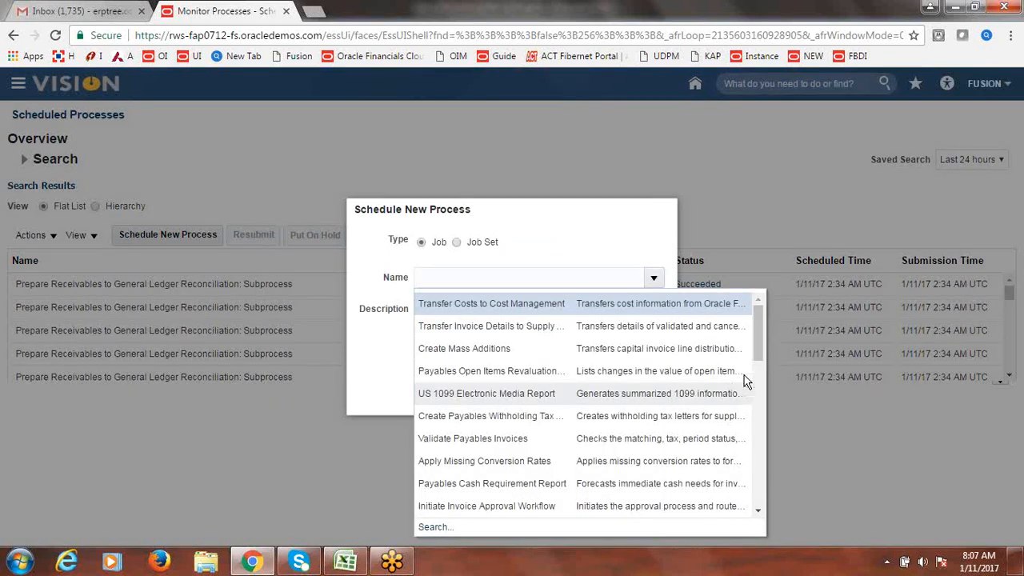
{"action": "key", "text": "ctrl+a"}
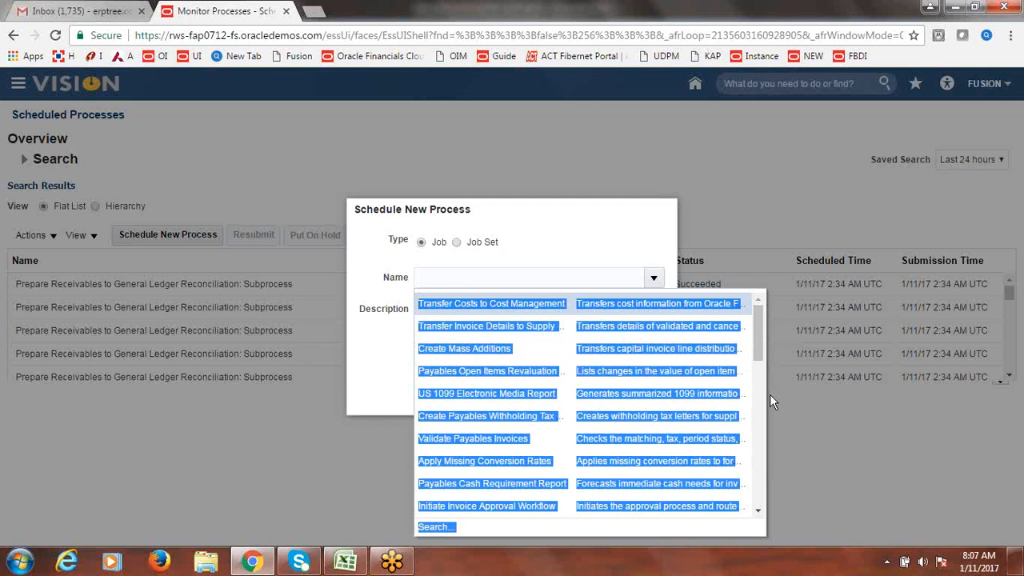
{"action": "left_click", "coordinate": [561, 207]}
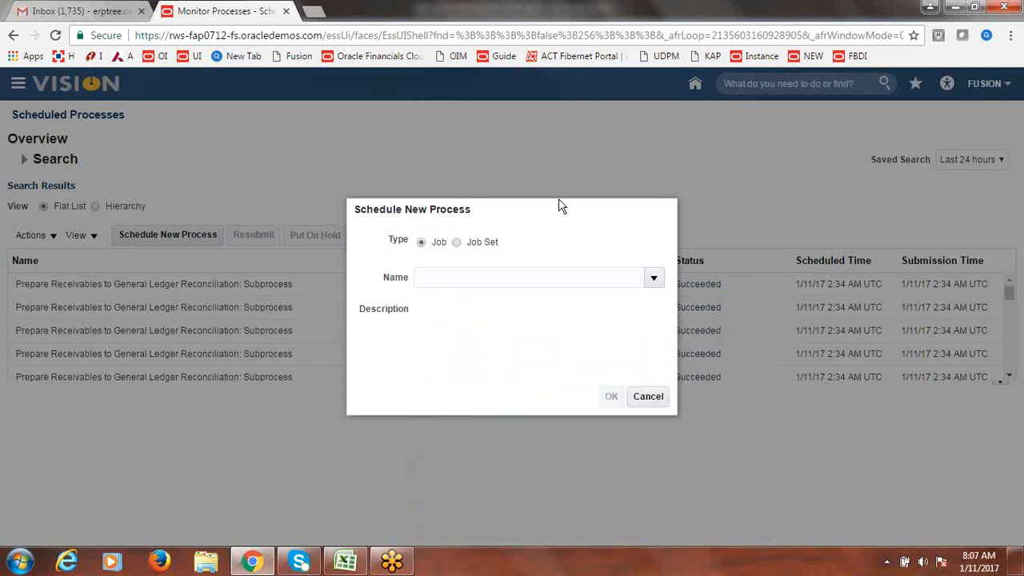
{"action": "left_click", "coordinate": [648, 274]}
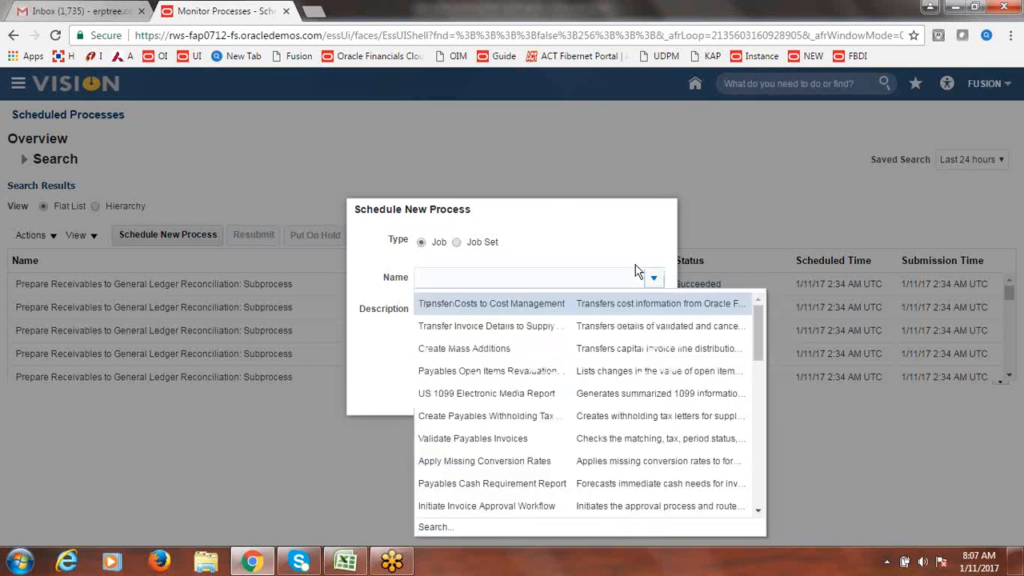
{"action": "left_click_drag", "start_coordinate": [756, 335], "coordinate": [770, 485]}
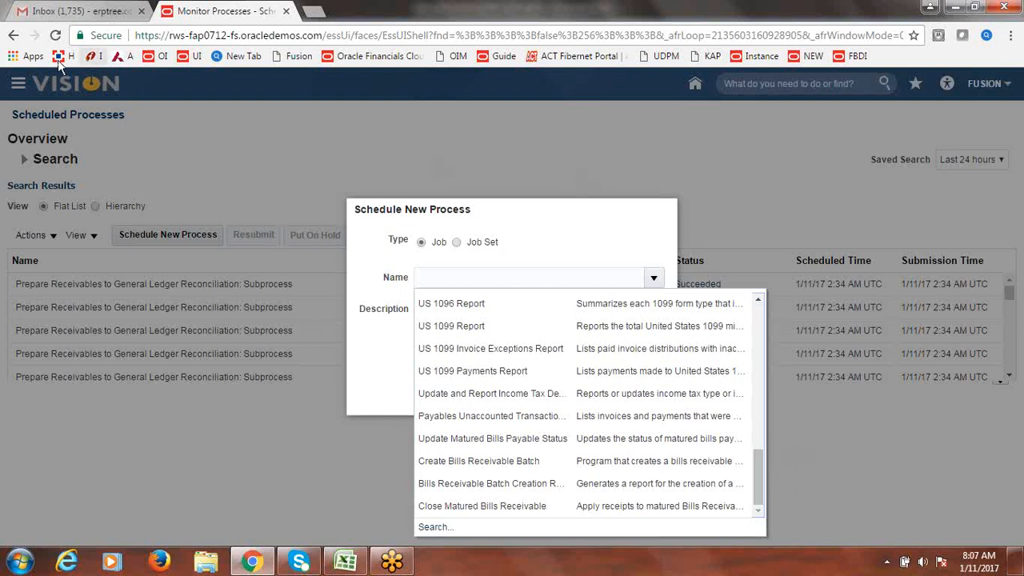
{"action": "left_click", "coordinate": [808, 60]}
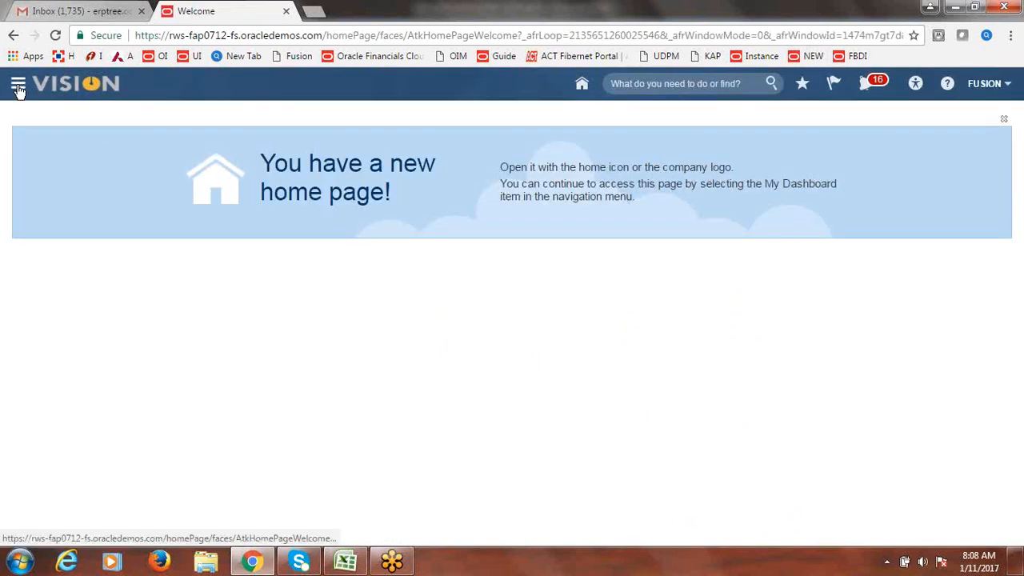
- Open Reports and Analytics and expand Shared Folders down to Financials
{"action": "left_click", "coordinate": [18, 87]}
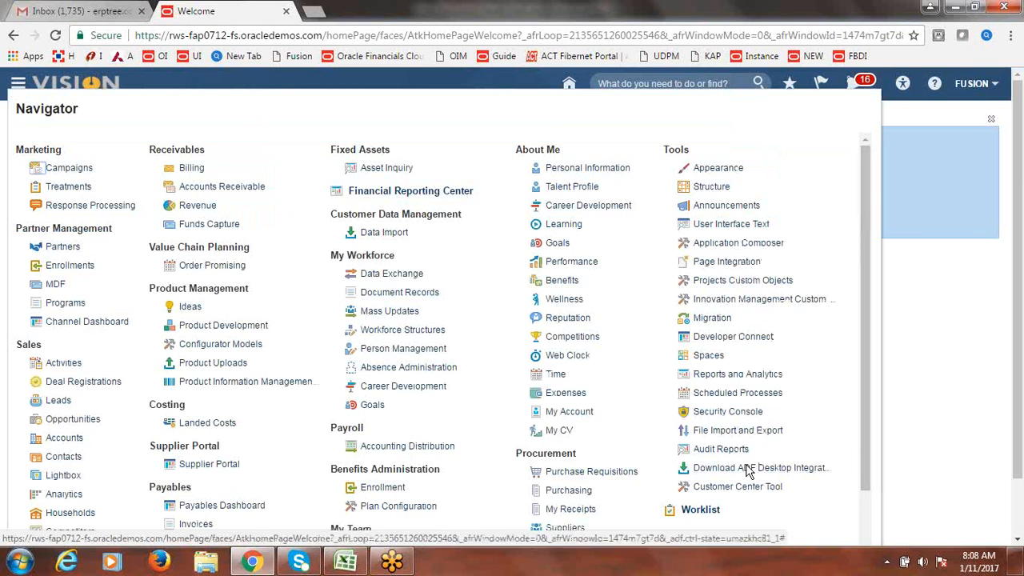
{"action": "left_click", "coordinate": [735, 376]}
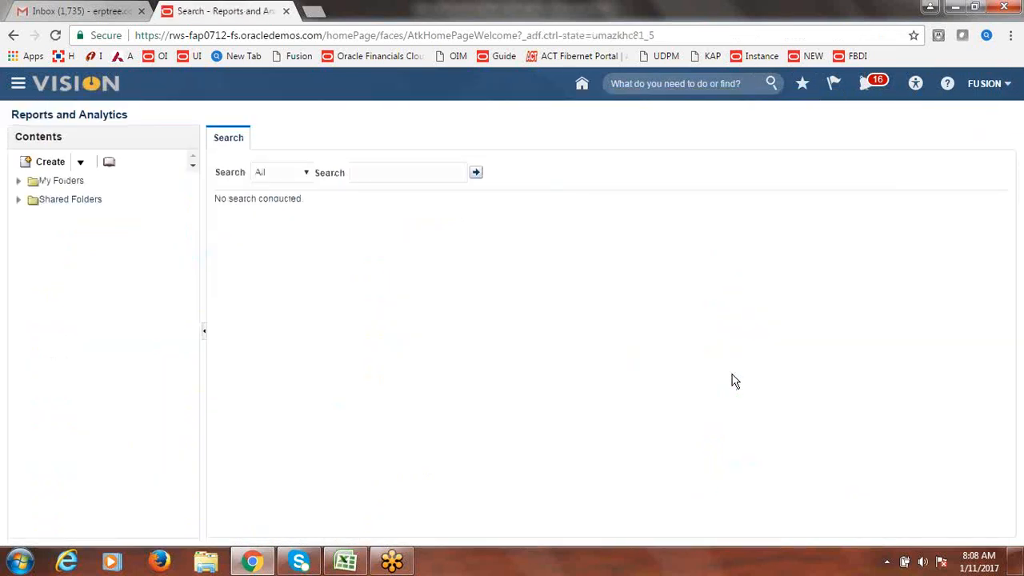
{"action": "left_click", "coordinate": [15, 202]}
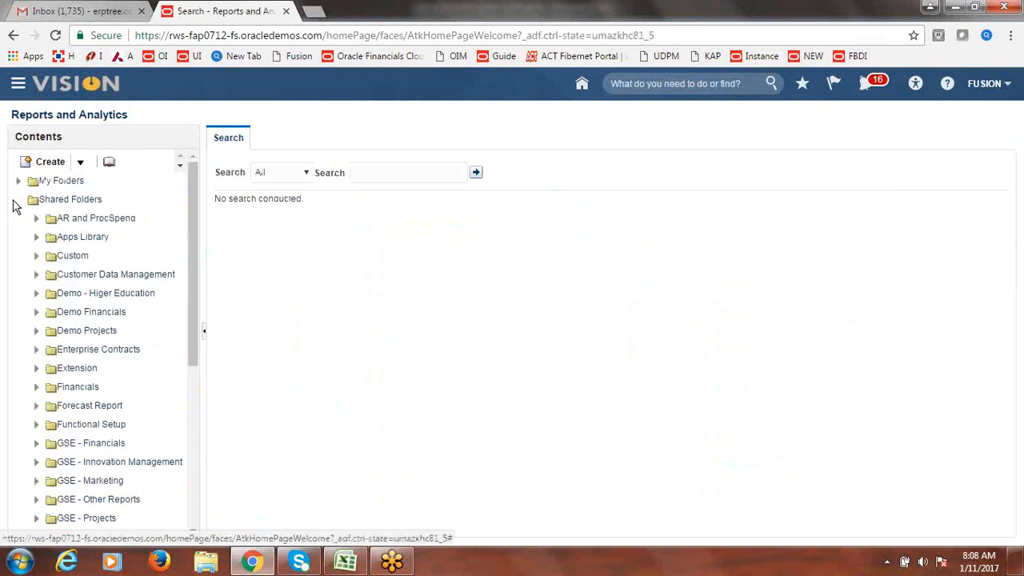
{"action": "scroll", "coordinate": [200, 245], "scroll_direction": "down", "scroll_amount": 1}
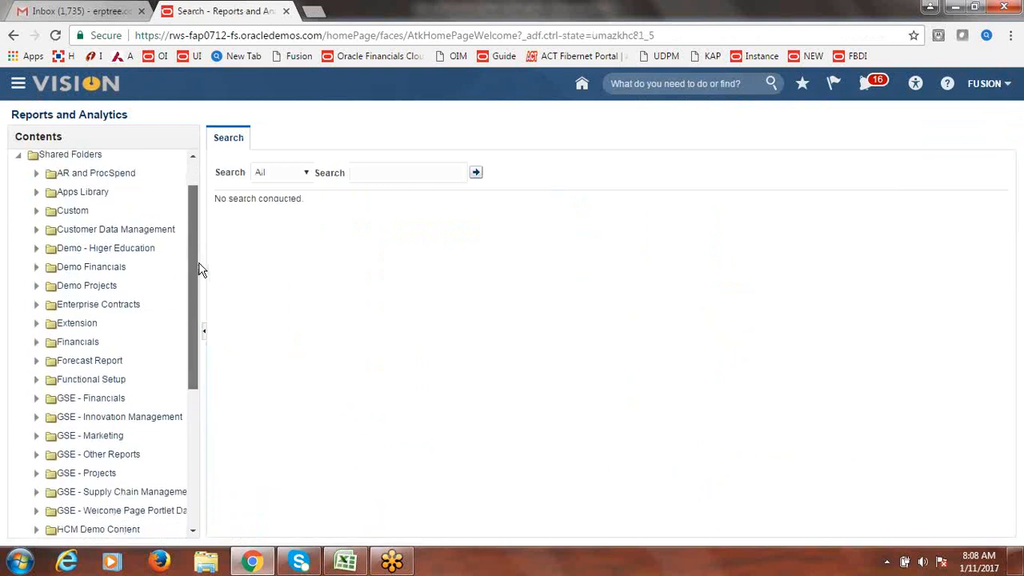
{"action": "left_click", "coordinate": [76, 344]}
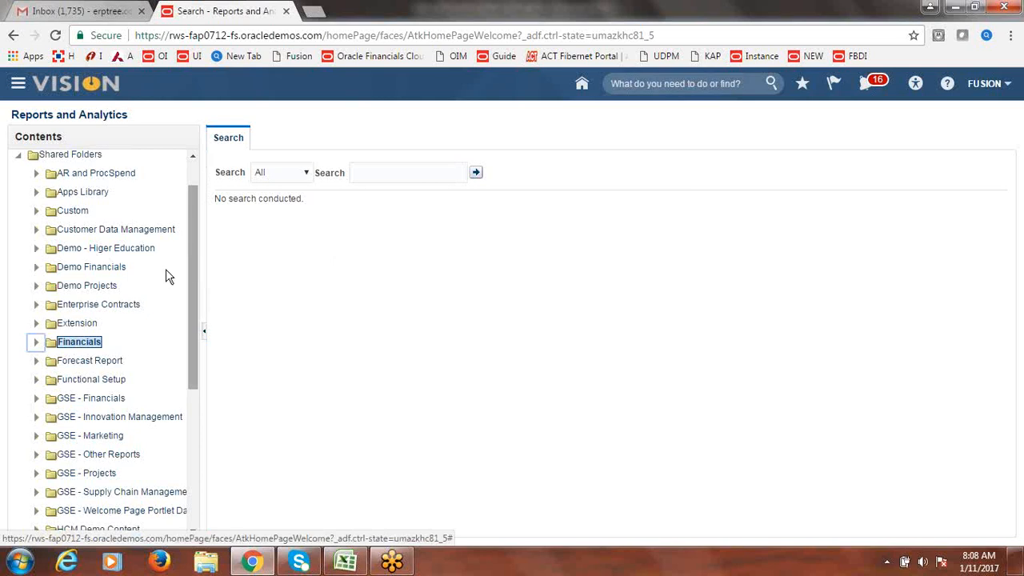
{"action": "left_click", "coordinate": [36, 346]}
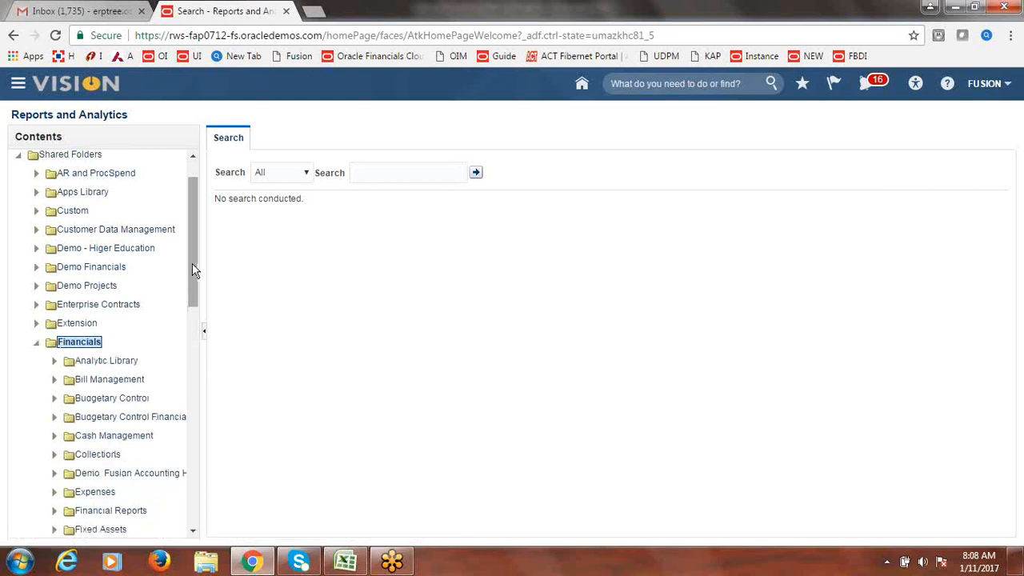
- Expand Receivables > Billing, select Transaction Detail Report and open the Billing folder in the catalog
{"action": "left_click_drag", "start_coordinate": [195, 270], "coordinate": [202, 374]}
{"action": "left_click", "coordinate": [100, 355]}
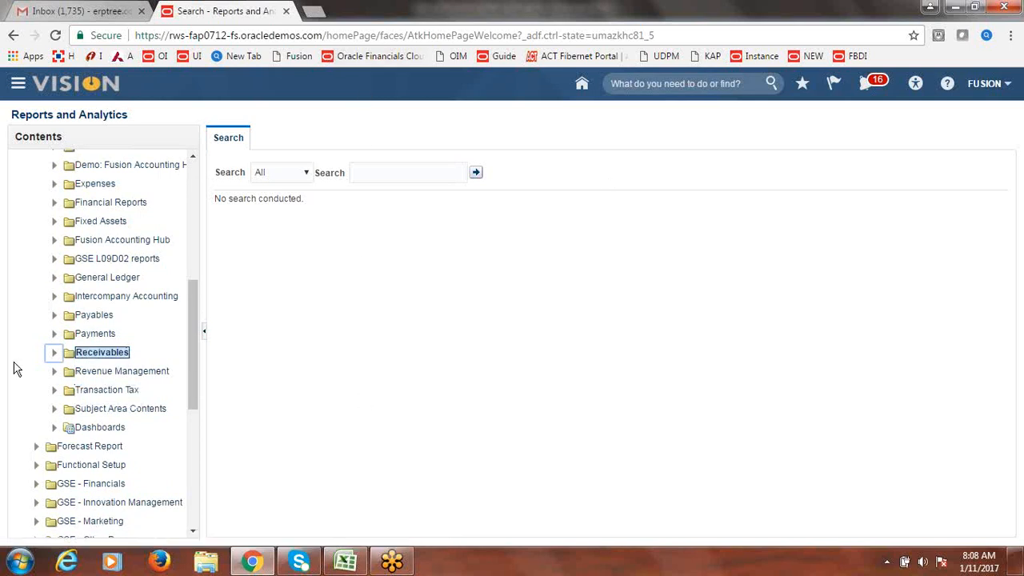
{"action": "left_click", "coordinate": [53, 354]}
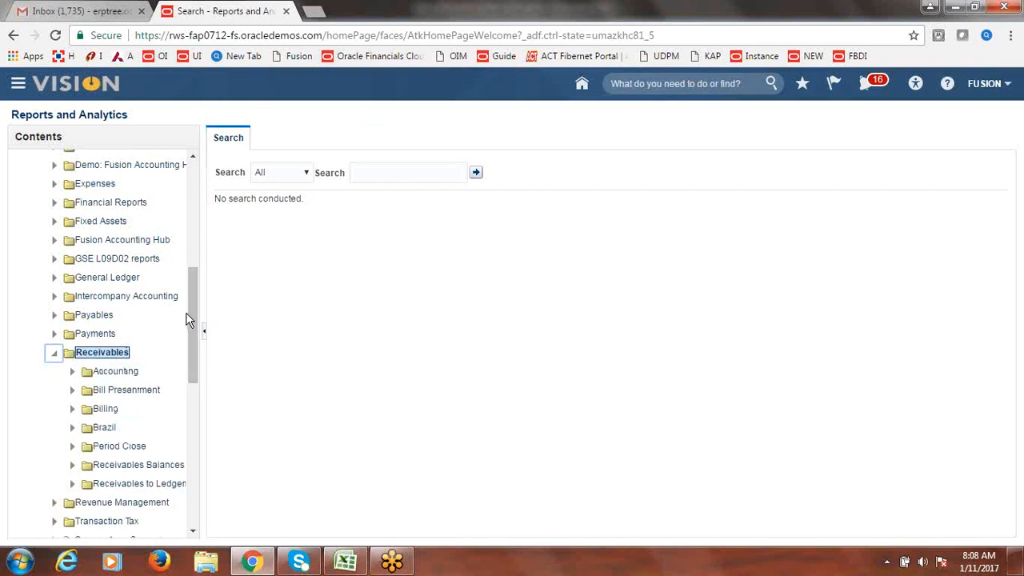
{"action": "scroll", "coordinate": [196, 320], "scroll_direction": "down", "scroll_amount": 2}
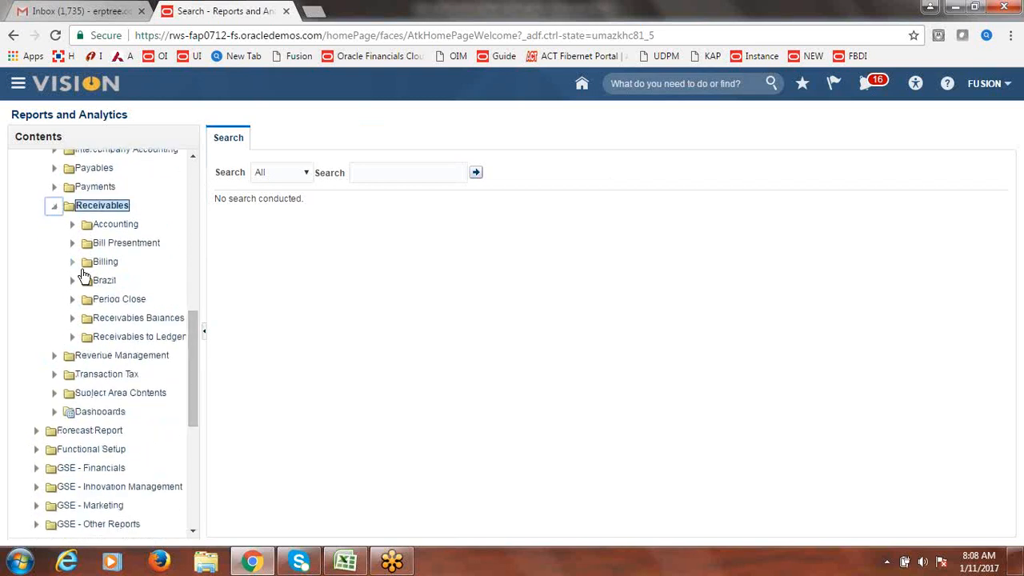
{"action": "left_click", "coordinate": [73, 266]}
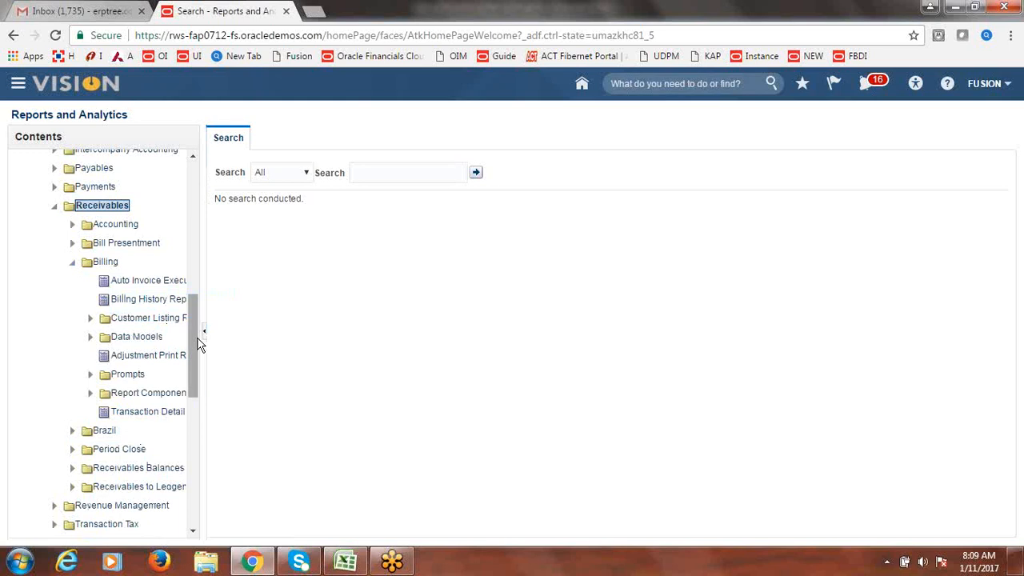
{"action": "left_click_drag", "start_coordinate": [196, 339], "coordinate": [197, 341]}
{"action": "left_click", "coordinate": [136, 410]}
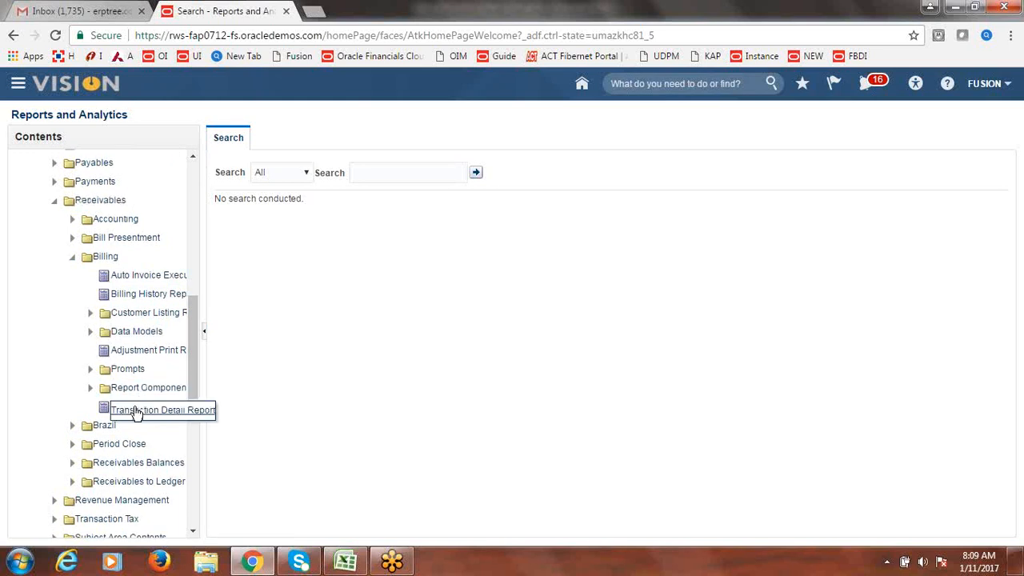
{"action": "mouse_move", "coordinate": [136, 412]}
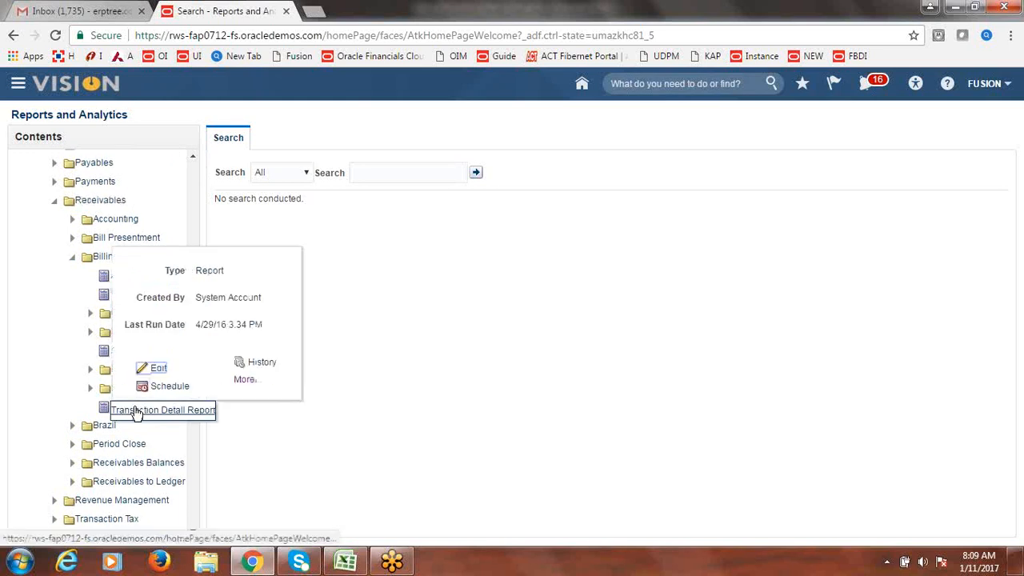
{"action": "left_click", "coordinate": [248, 382]}
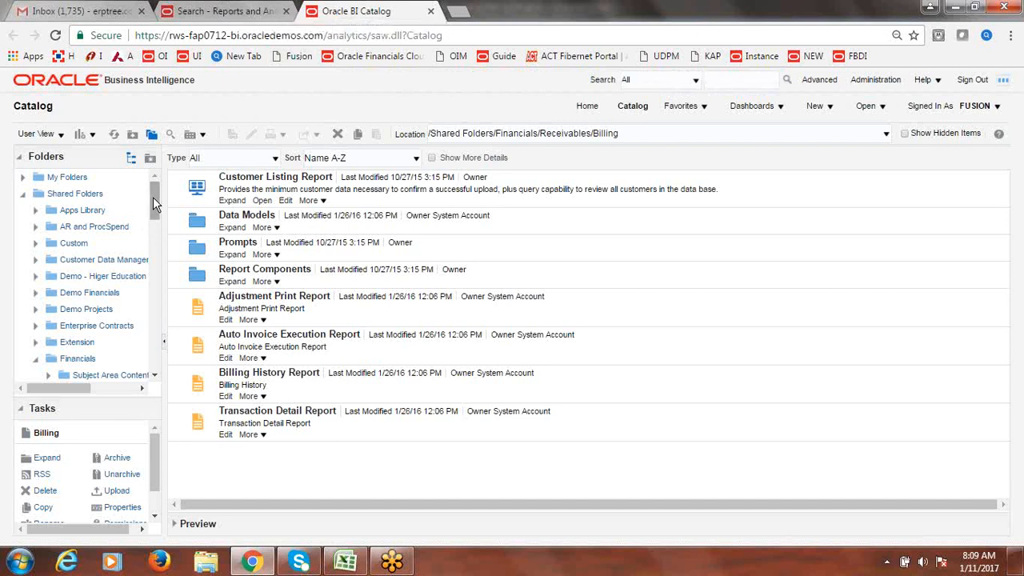
- Show the More actions menu for the Billing folder's Data Models folder
{"action": "left_click_drag", "start_coordinate": [154, 202], "coordinate": [164, 236]}
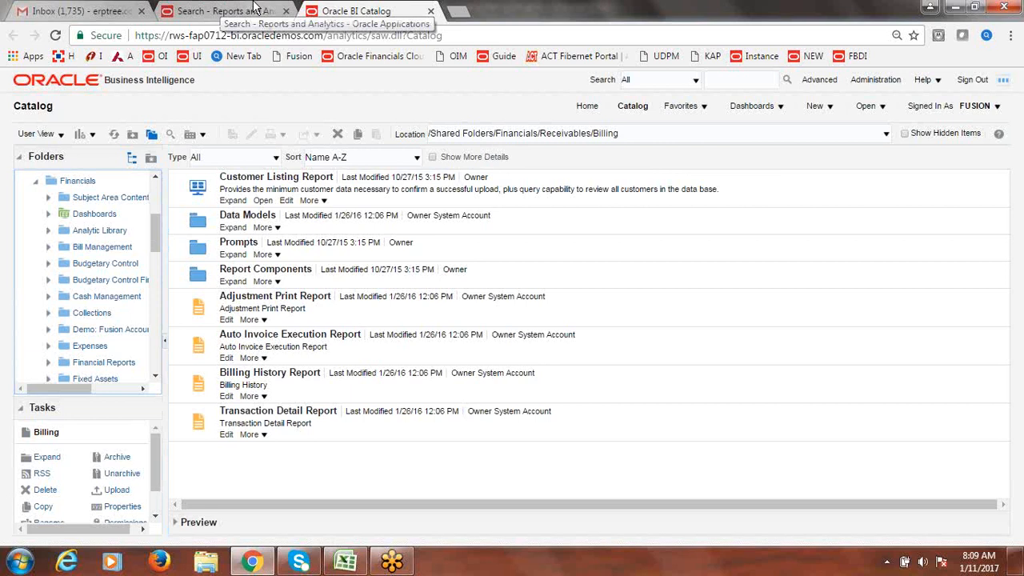
{"action": "left_click", "coordinate": [277, 228]}
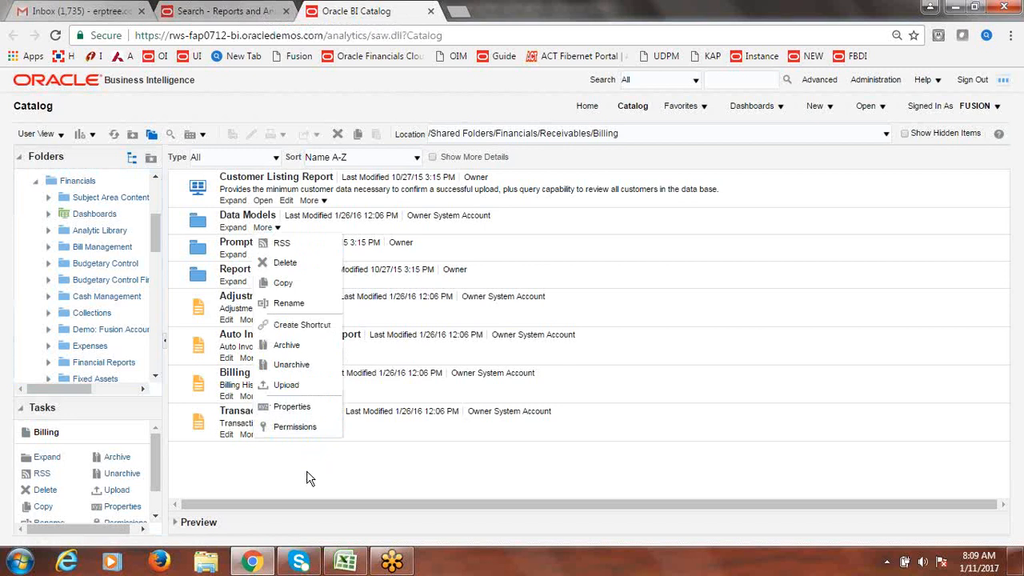
- Open the Data Models folder's Permissions, listing BI Administrator and BI Consumer roles
{"action": "left_click", "coordinate": [296, 428]}
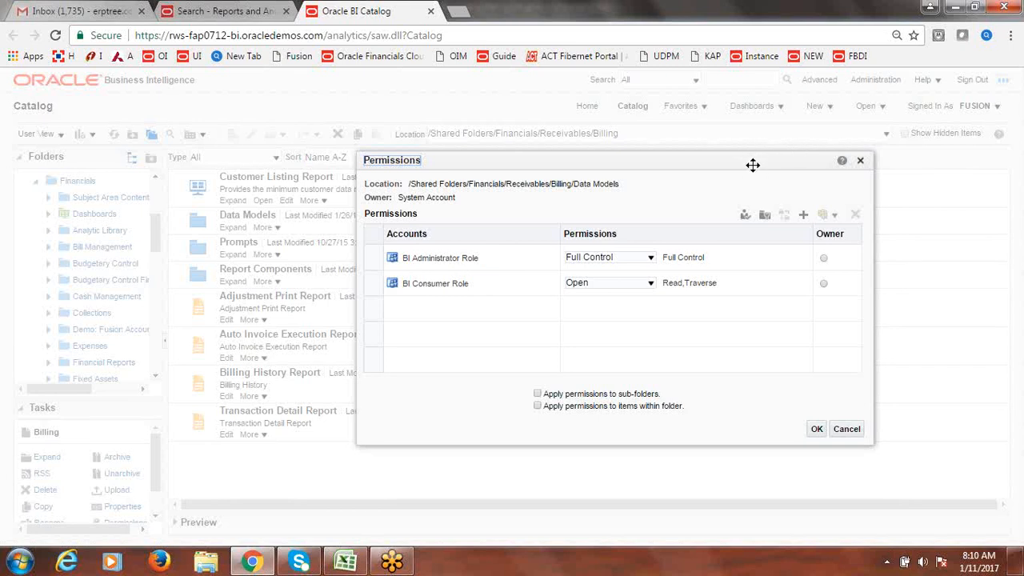
- Close the Data Models Permissions dialog and scroll through the Folders tree
{"action": "left_click", "coordinate": [861, 164]}
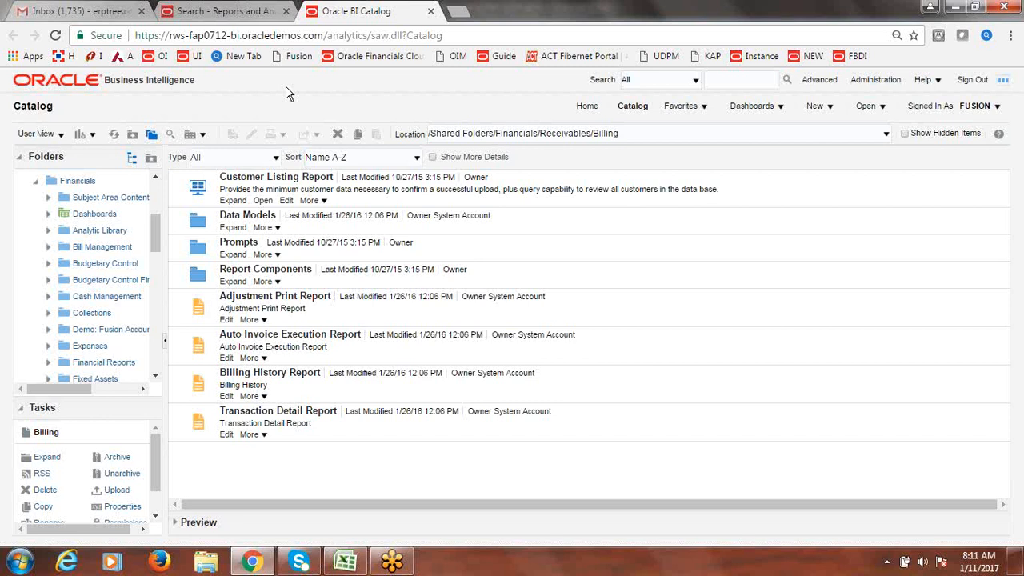
{"action": "left_click_drag", "start_coordinate": [154, 232], "coordinate": [155, 230]}
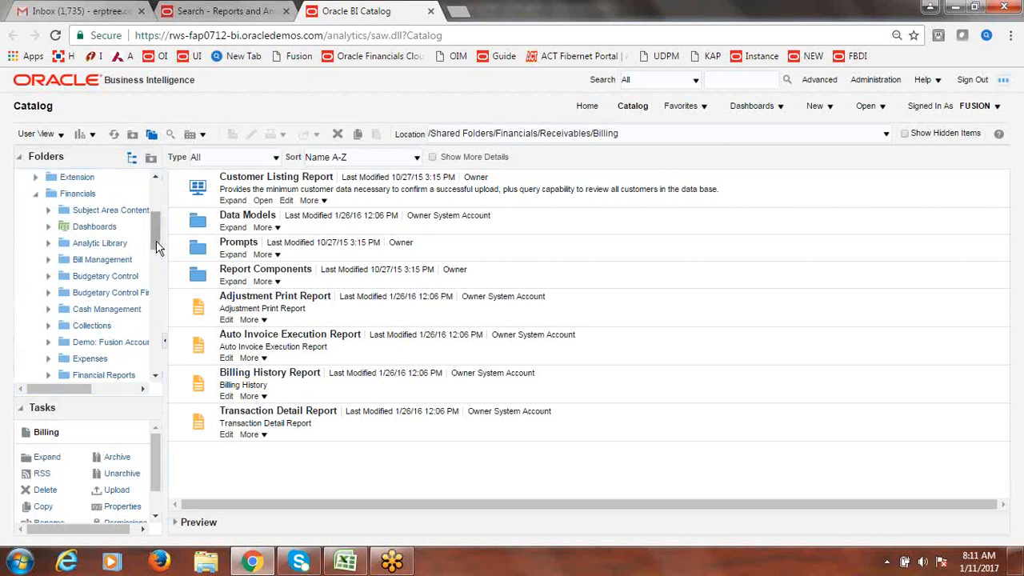
{"action": "left_click_drag", "start_coordinate": [156, 244], "coordinate": [156, 198]}
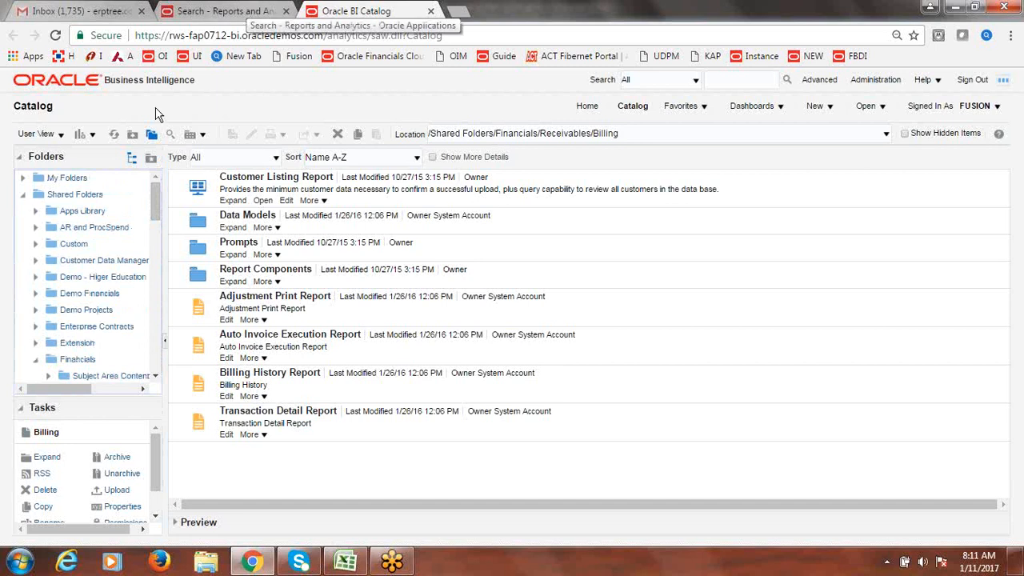
- Return to the Excel class checklist and select the BI Publisher reports entry in A54
{"action": "left_click", "coordinate": [244, 11]}
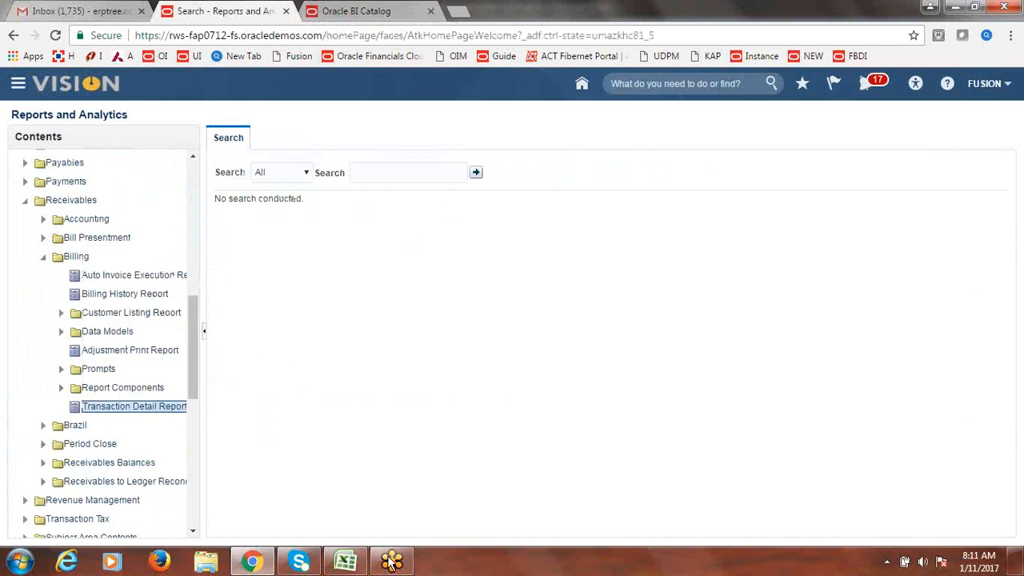
{"action": "left_click", "coordinate": [345, 563]}
{"action": "left_click", "coordinate": [264, 395]}
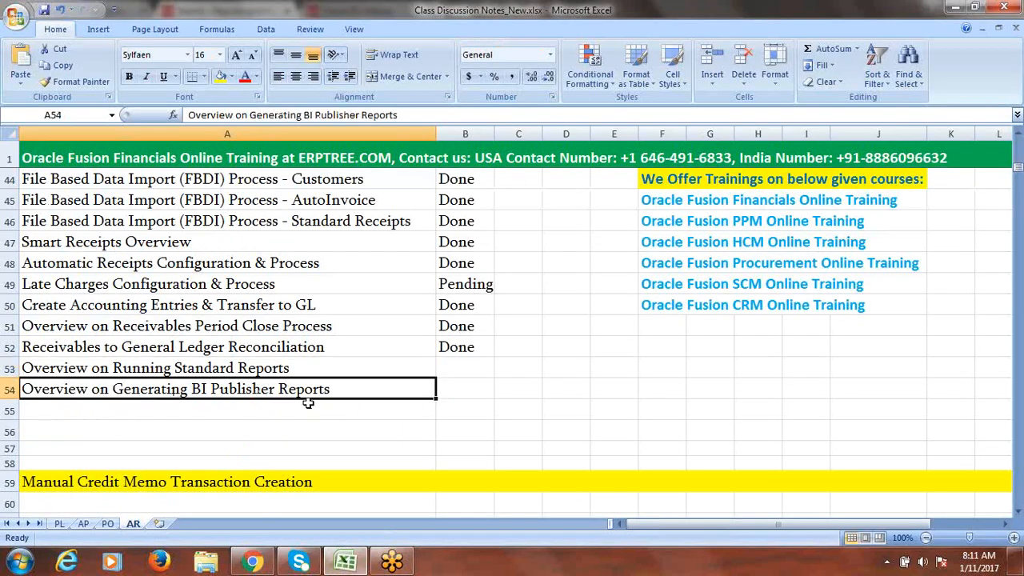
- Clear cell A54, then review the pending Creating BI Reports and Creating OTBI Report topics on AP
{"action": "key", "text": "Delete"}
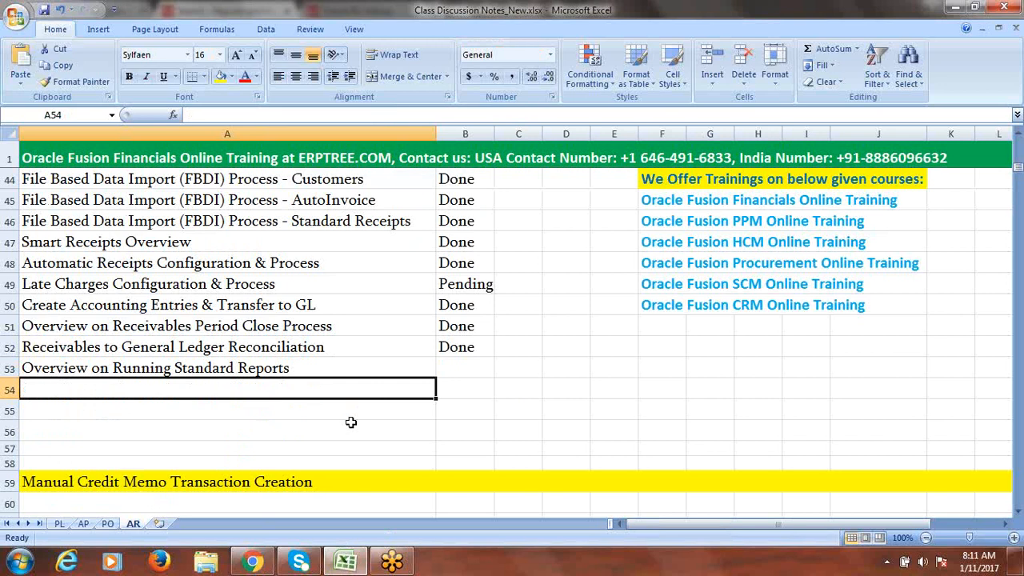
{"action": "left_click", "coordinate": [83, 524]}
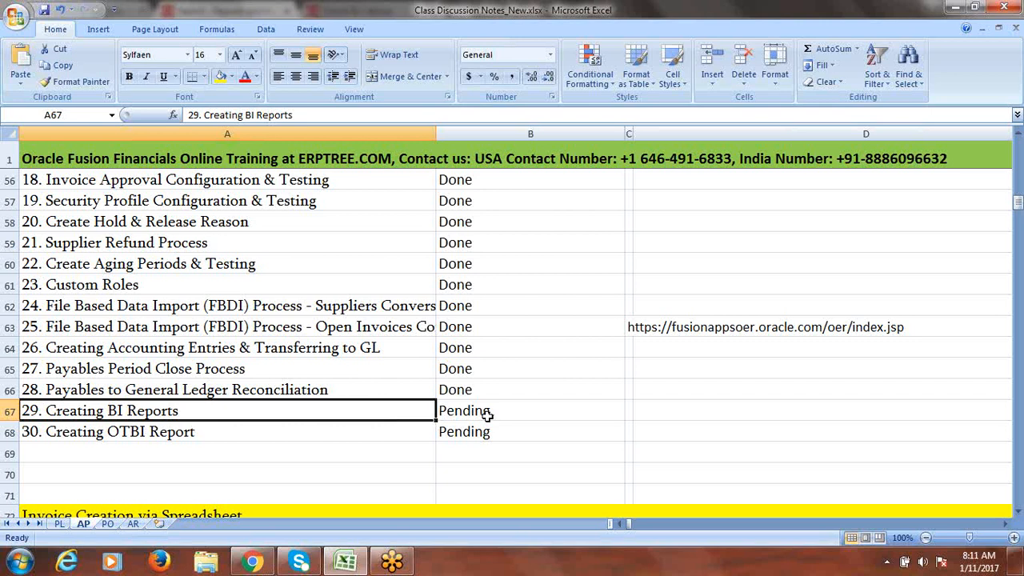
{"action": "left_click_drag", "start_coordinate": [484, 415], "coordinate": [476, 427]}
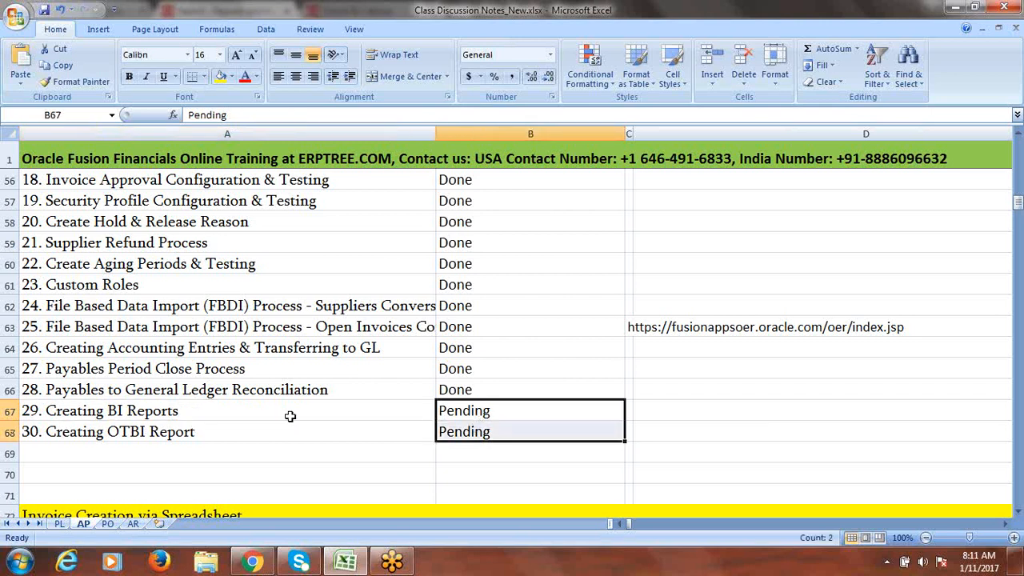
{"action": "left_click", "coordinate": [183, 413]}
{"action": "left_click", "coordinate": [192, 433]}
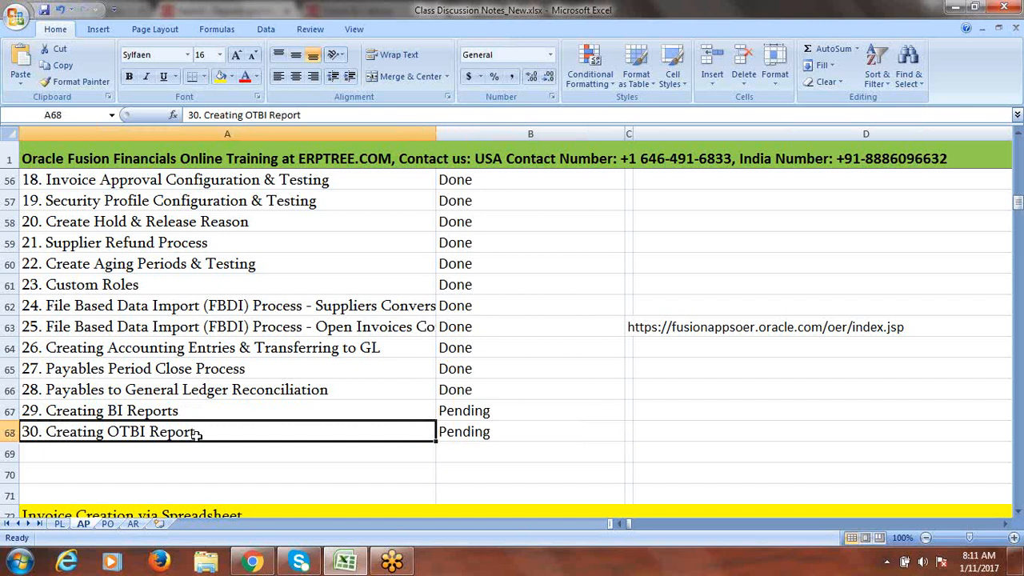
{"action": "left_click", "coordinate": [181, 412]}
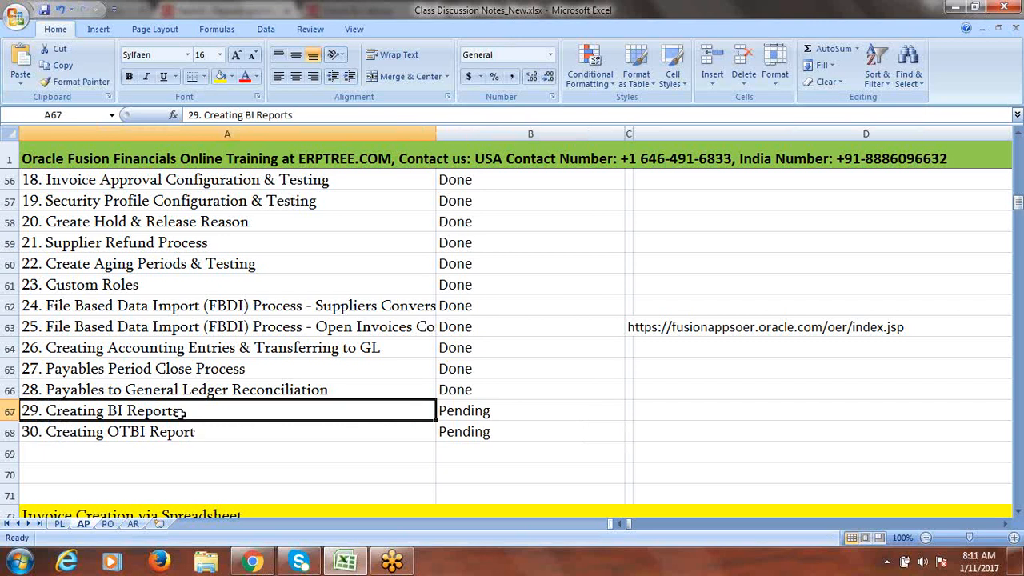
- Glance at the browser, then go back to the workbook's AR sheet
{"action": "left_click", "coordinate": [252, 562]}
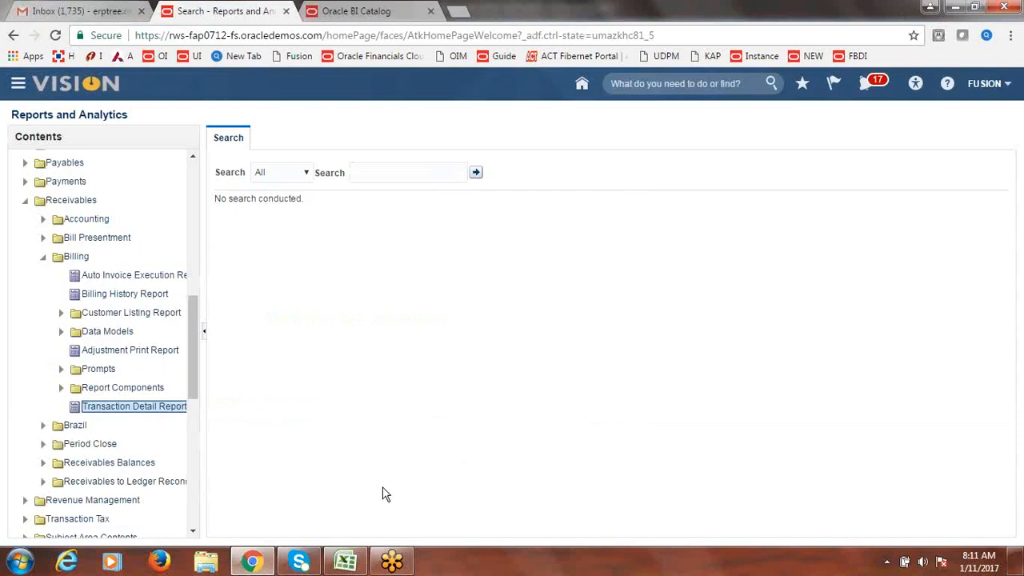
{"action": "left_click", "coordinate": [348, 564]}
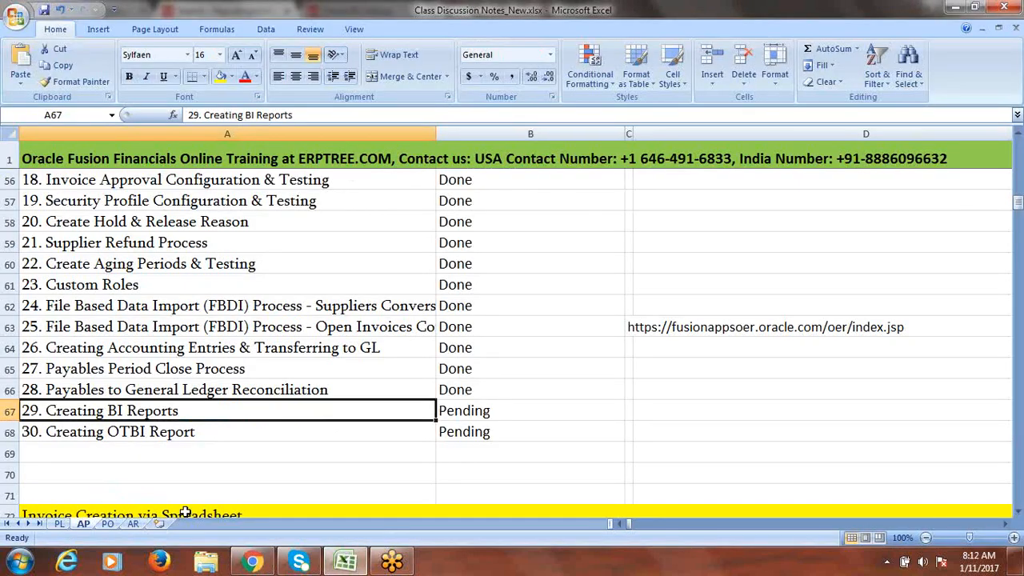
{"action": "left_click", "coordinate": [132, 525]}
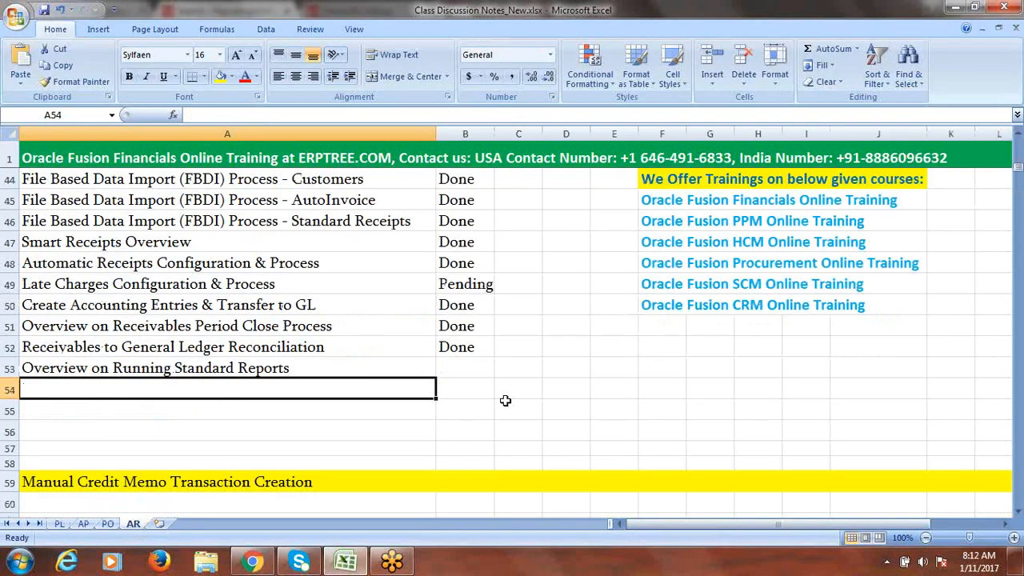
- Clear 'Overview on Running Standard Reports' from A53 and save the workbook
{"action": "left_click", "coordinate": [468, 367]}
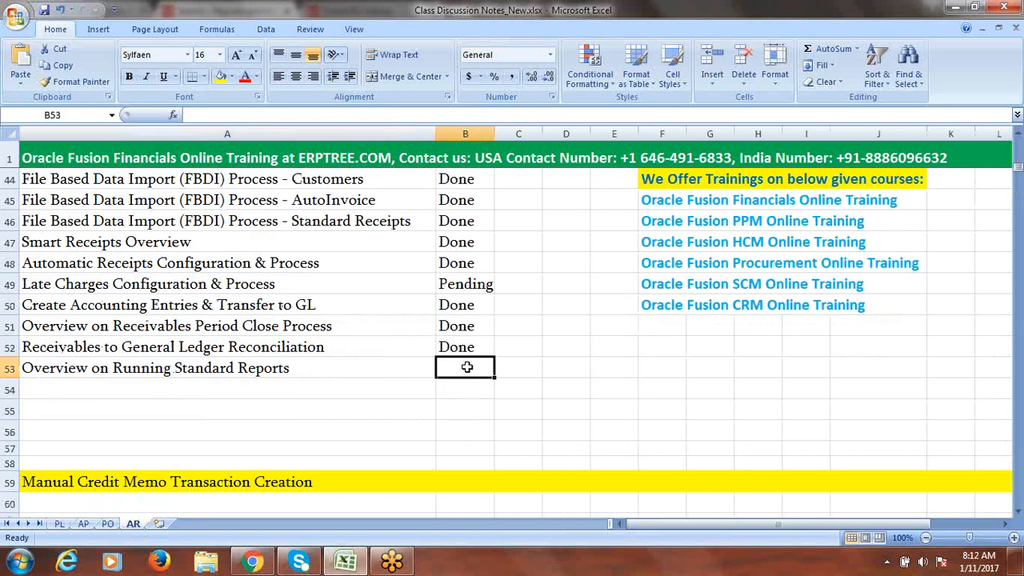
{"action": "left_click", "coordinate": [219, 366]}
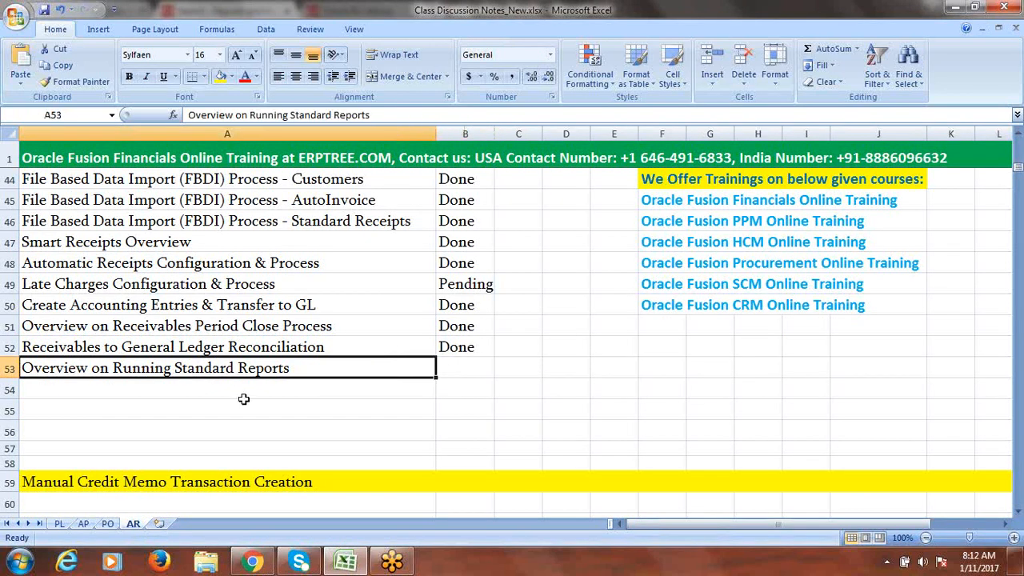
{"action": "key", "text": "Delete"}
{"action": "left_click", "coordinate": [505, 373]}
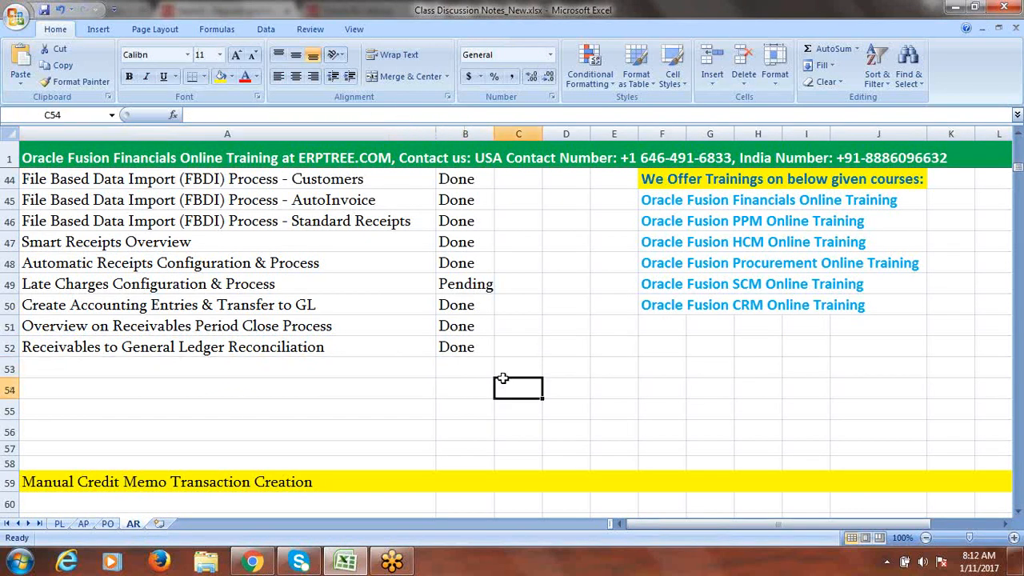
{"action": "key", "text": "ctrl+s"}
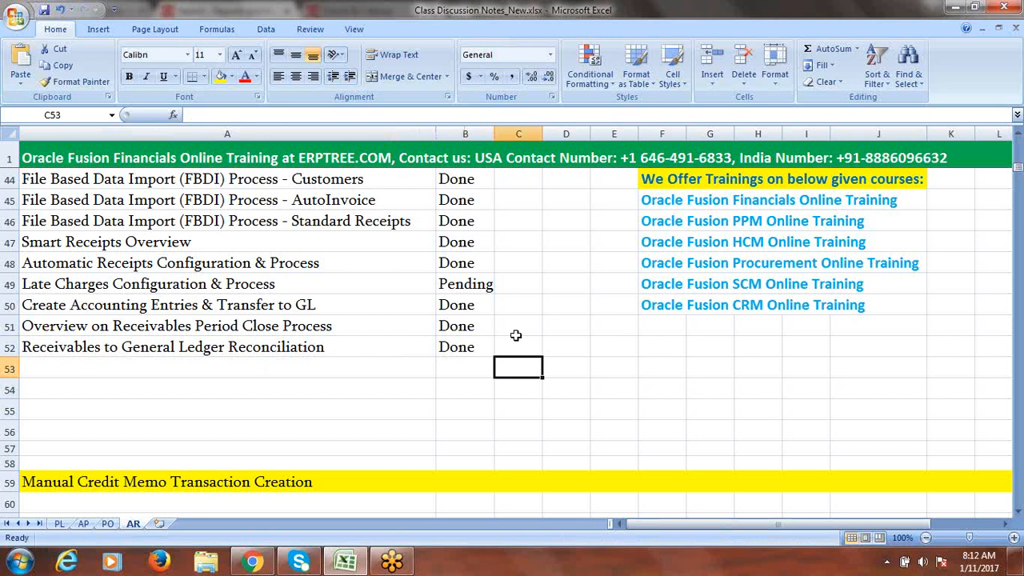
- Review the Receivables to GL Reconciliation and Late Charges topics and their statuses on AR
{"action": "left_click", "coordinate": [518, 349]}
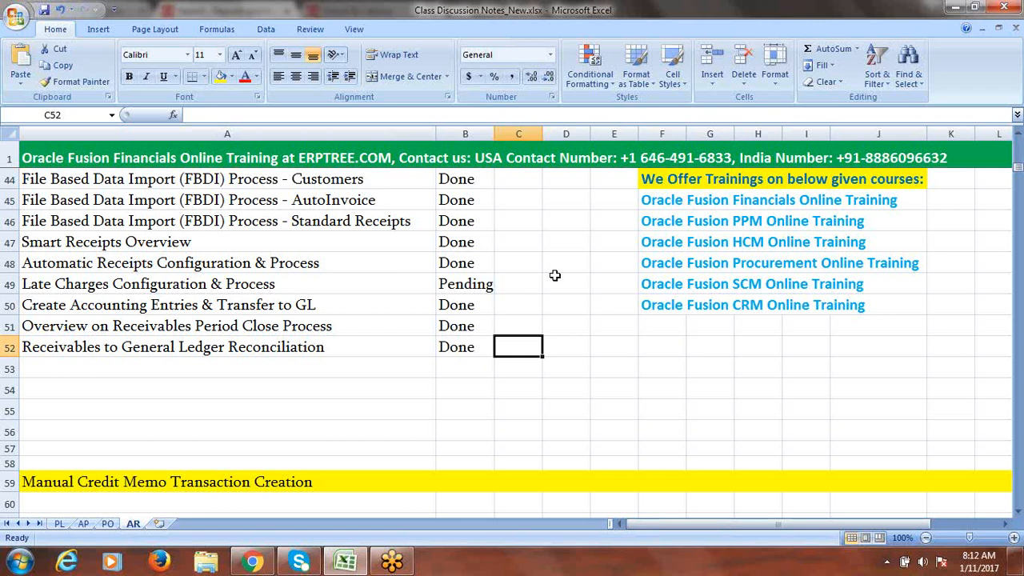
{"action": "left_click", "coordinate": [363, 347]}
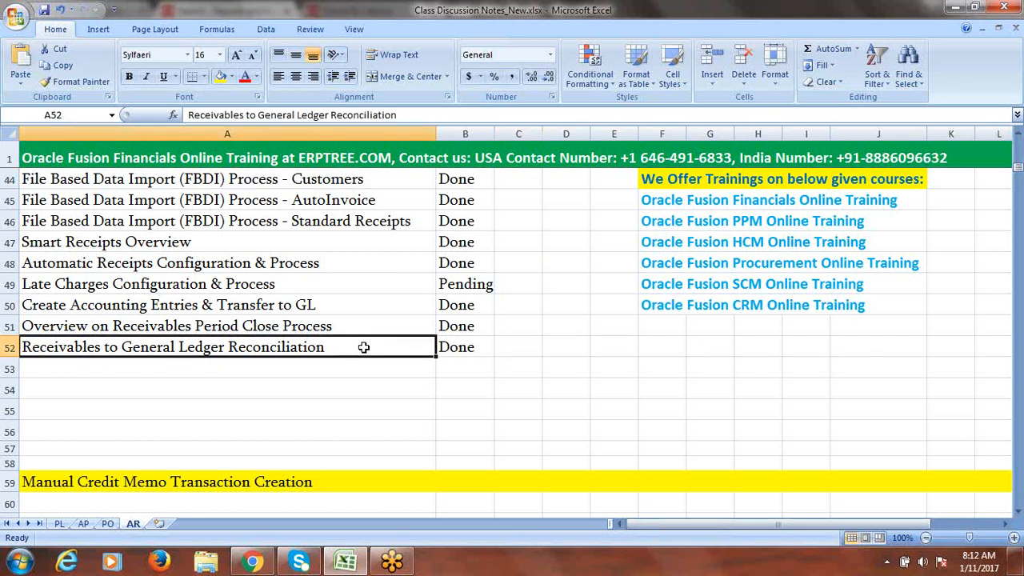
{"action": "left_click", "coordinate": [466, 350]}
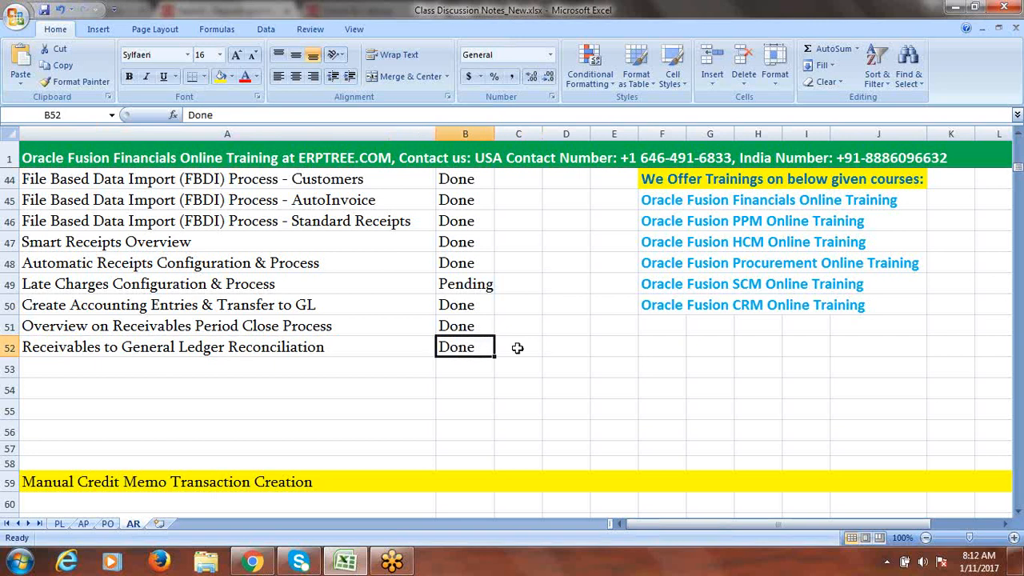
{"action": "left_click", "coordinate": [394, 348]}
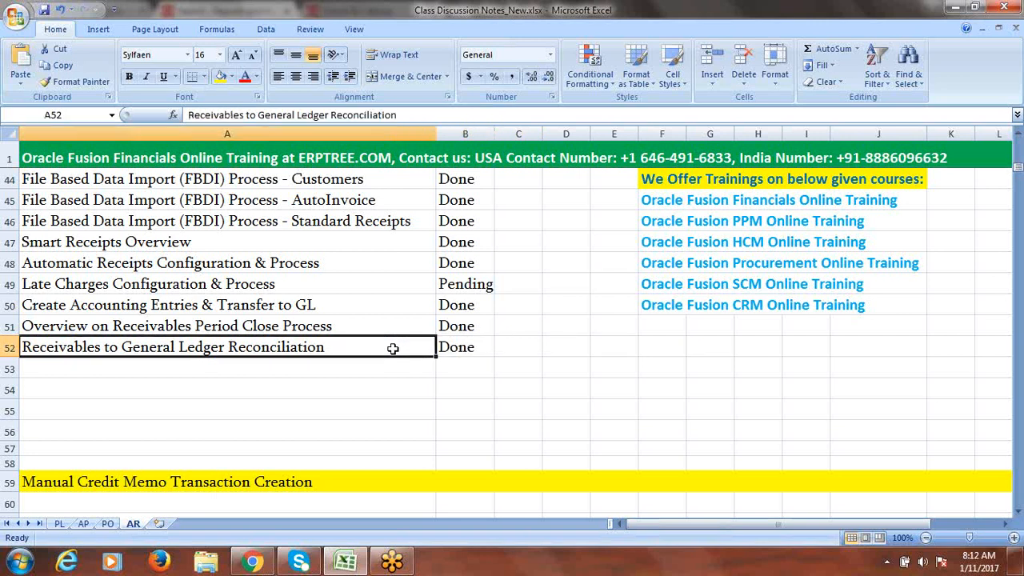
{"action": "left_click", "coordinate": [476, 348]}
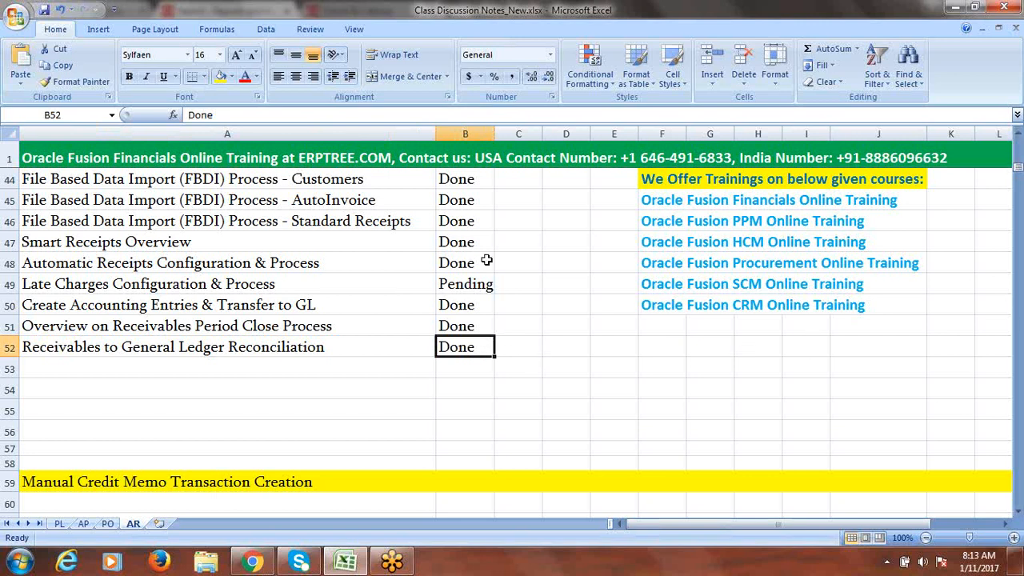
{"action": "left_click", "coordinate": [247, 285]}
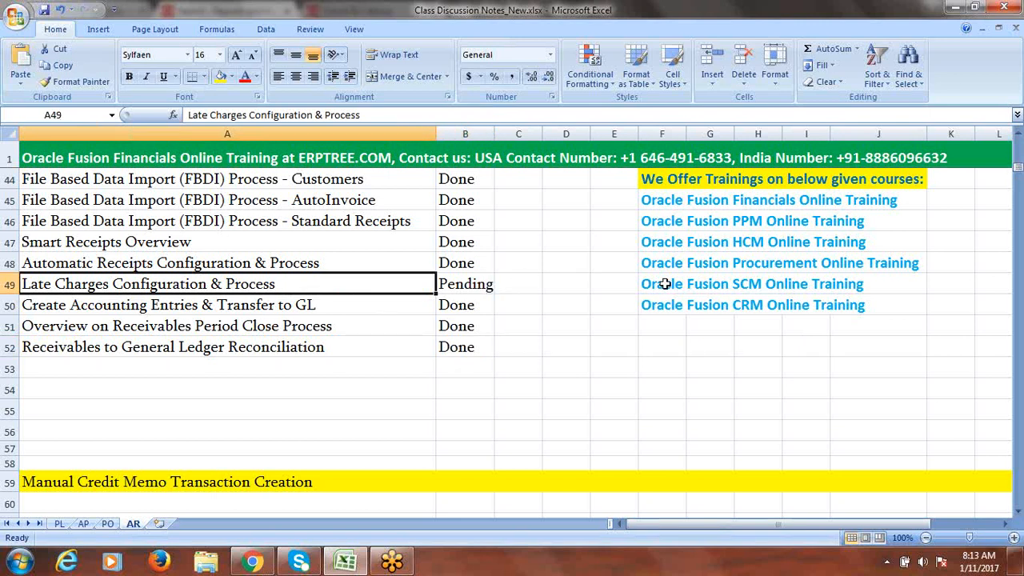
{"action": "left_click", "coordinate": [465, 284]}
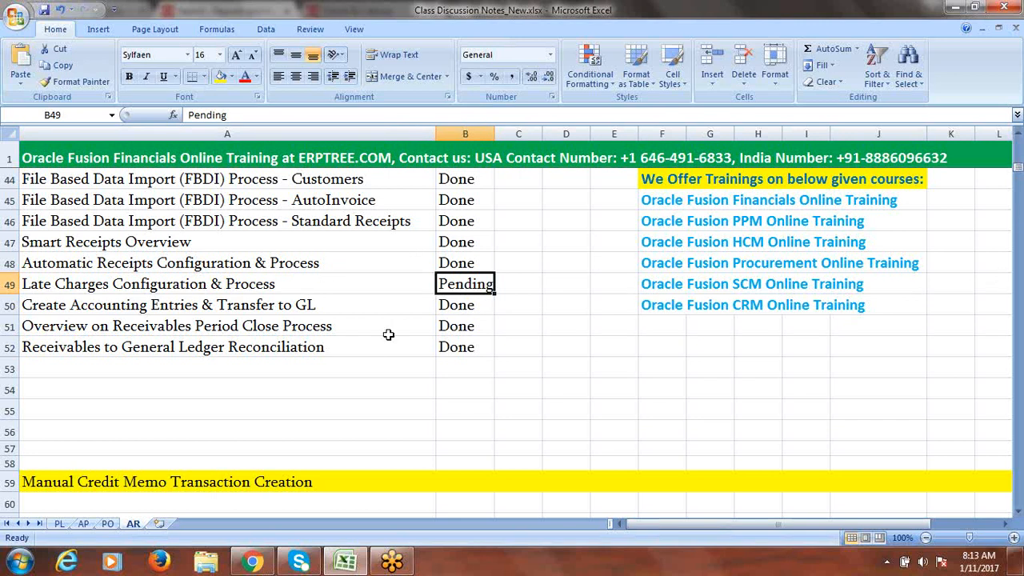
- Check the AP sheet's pending B67:B68 entries, then insert a new worksheet after AR
{"action": "left_click", "coordinate": [83, 524]}
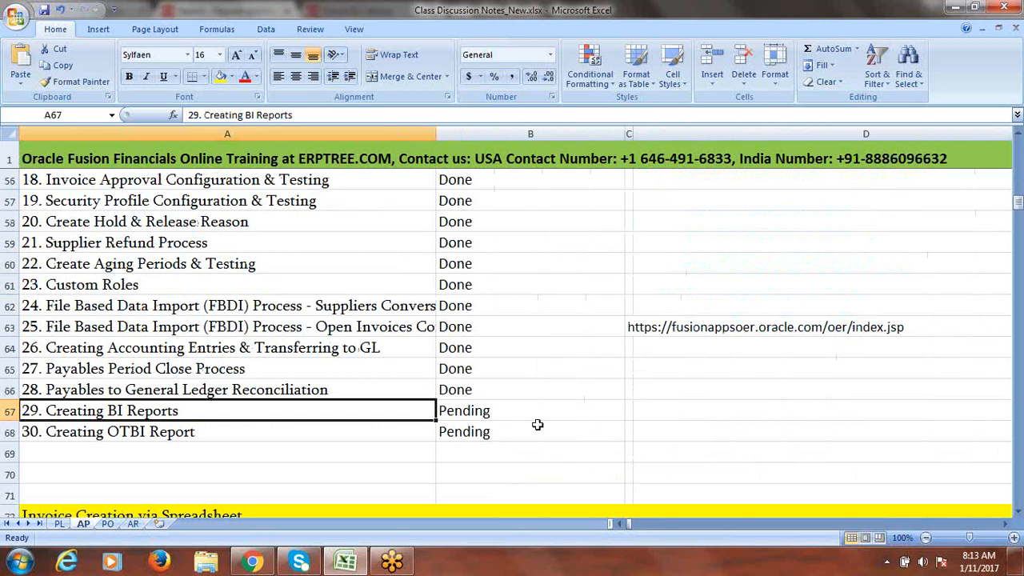
{"action": "left_click_drag", "start_coordinate": [471, 412], "coordinate": [473, 427]}
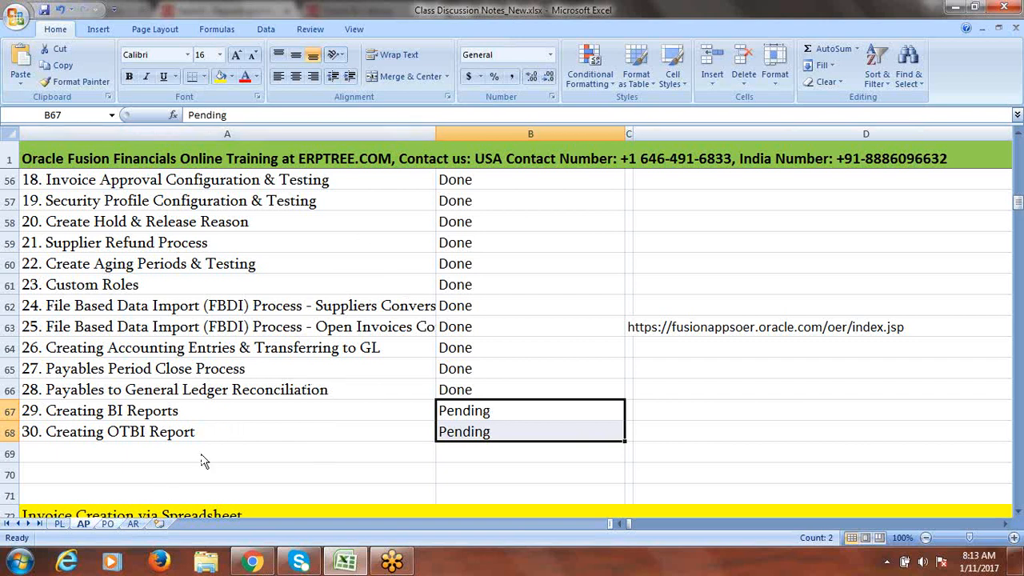
{"action": "left_click", "coordinate": [110, 523]}
{"action": "left_click", "coordinate": [132, 523]}
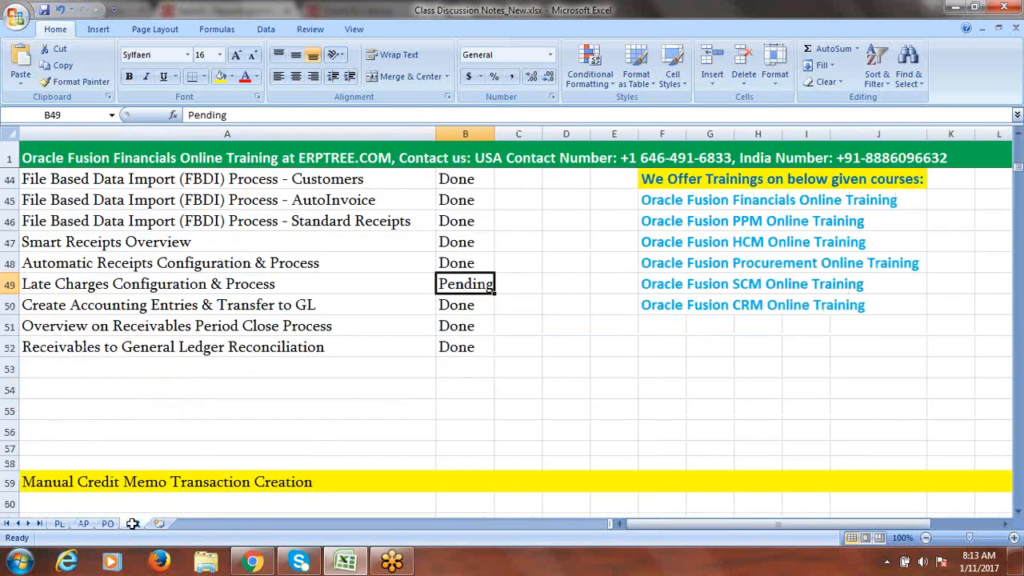
{"action": "left_click", "coordinate": [159, 524]}
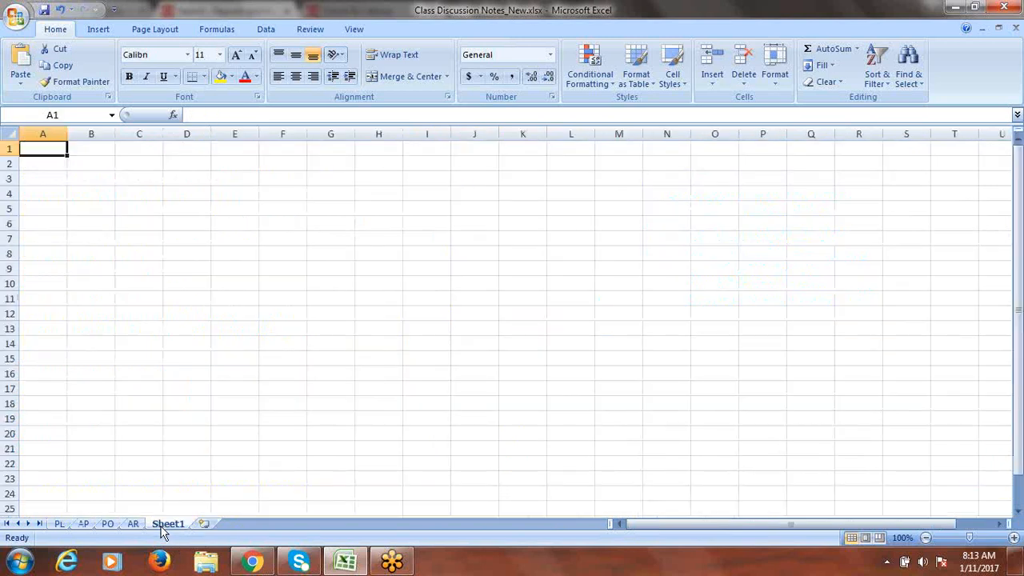
- Rename the new sheet to 'Fusion Tax'
{"action": "double_click", "coordinate": [164, 526]}
{"action": "type", "text": "F"}
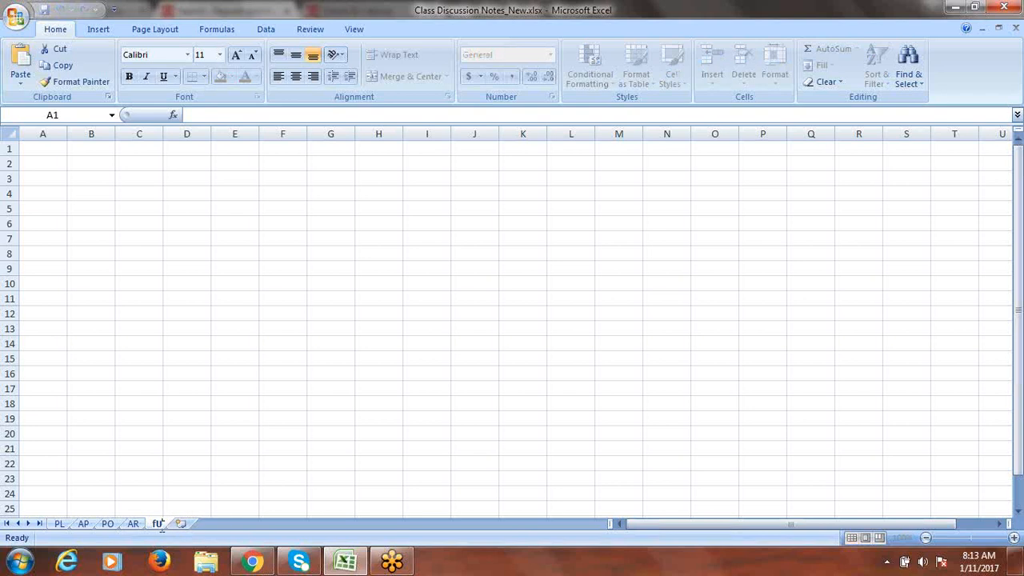
{"action": "type", "text": "usion Tax"}
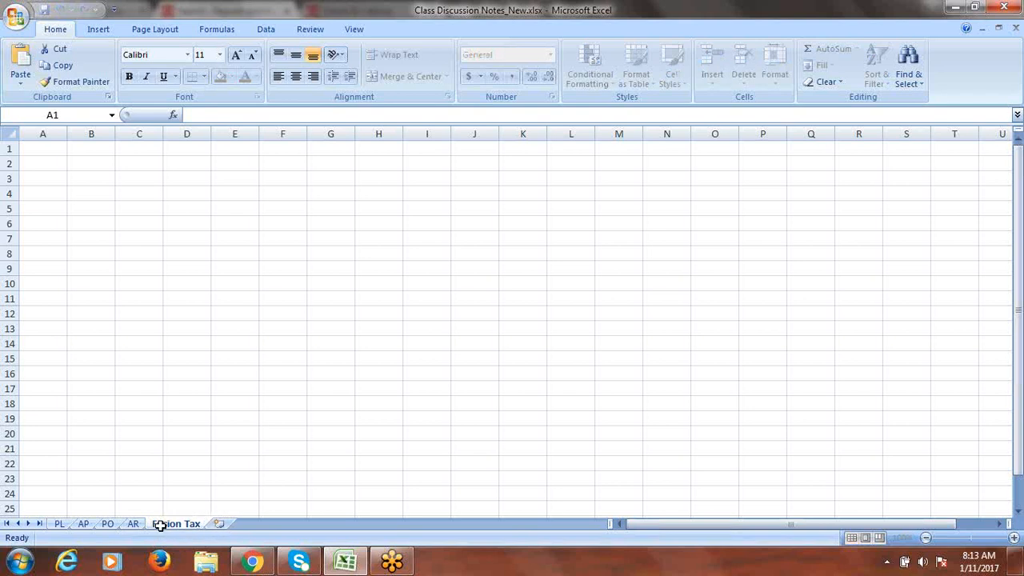
{"action": "key", "text": "Return"}
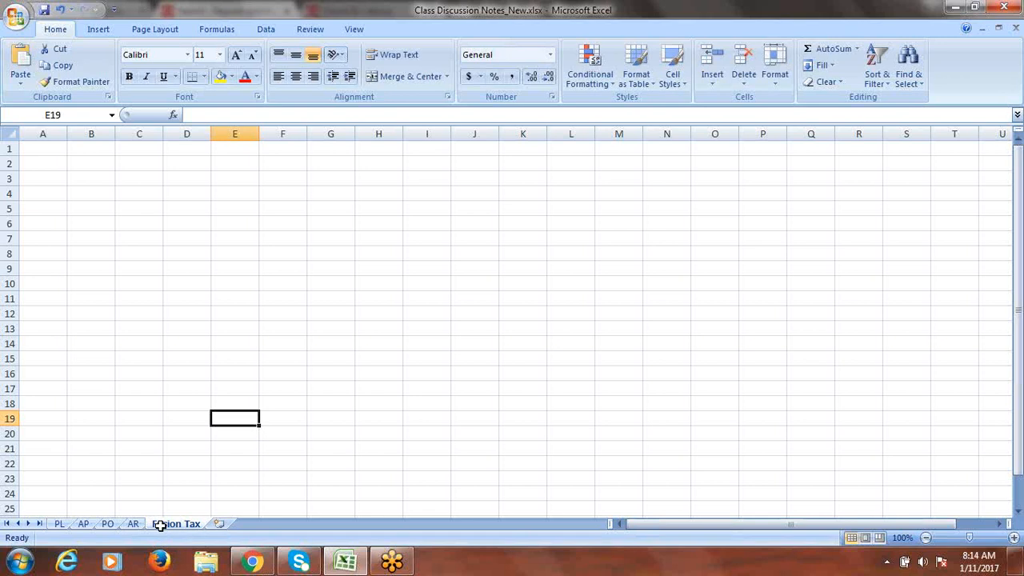
- Widen column A of the Fusion Tax sheet to 12.29
{"action": "left_click", "coordinate": [47, 149]}
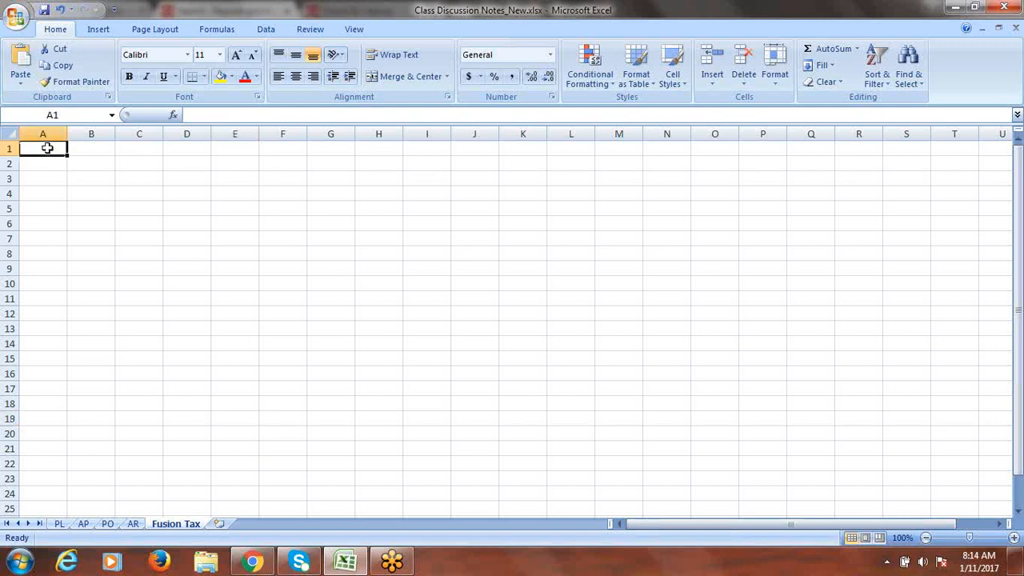
{"action": "left_click_drag", "start_coordinate": [67, 133], "coordinate": [87, 140]}
{"action": "left_click", "coordinate": [9, 149]}
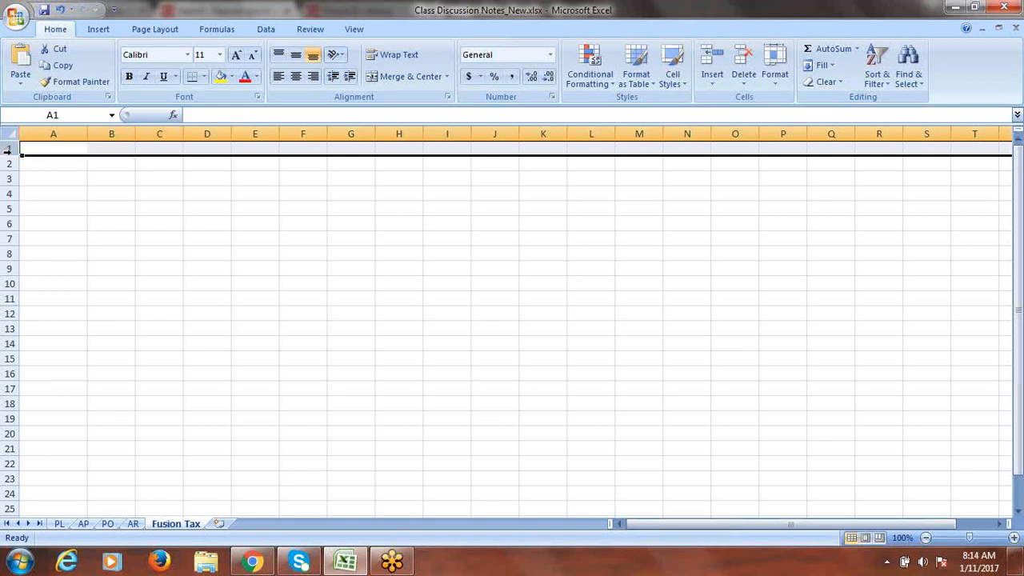
- Enter the heading 'Oracle Fusion Tax Configuration' in A1
{"action": "left_click", "coordinate": [14, 151]}
{"action": "type", "text": "O"}
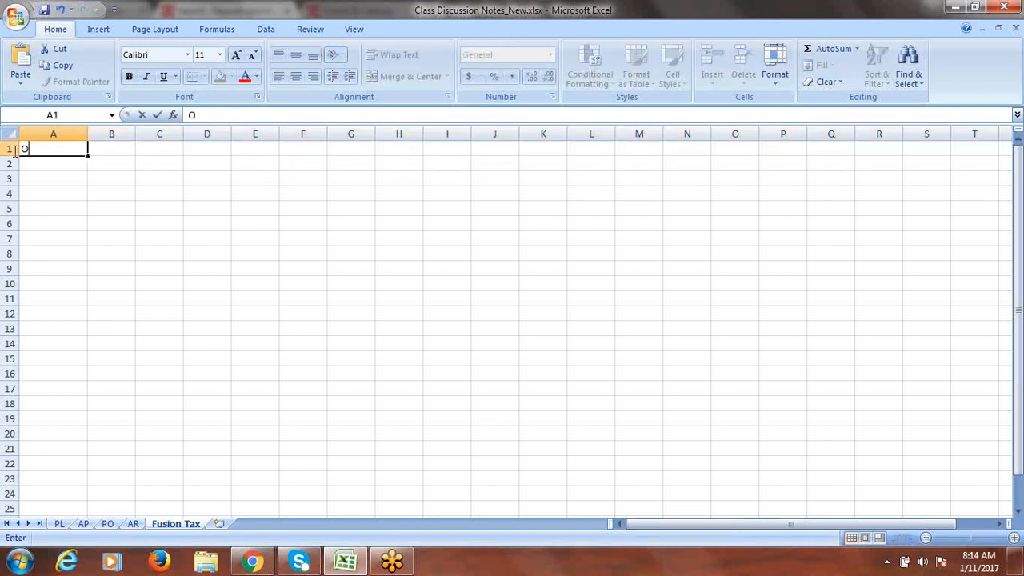
{"action": "type", "text": "racle Fusion "}
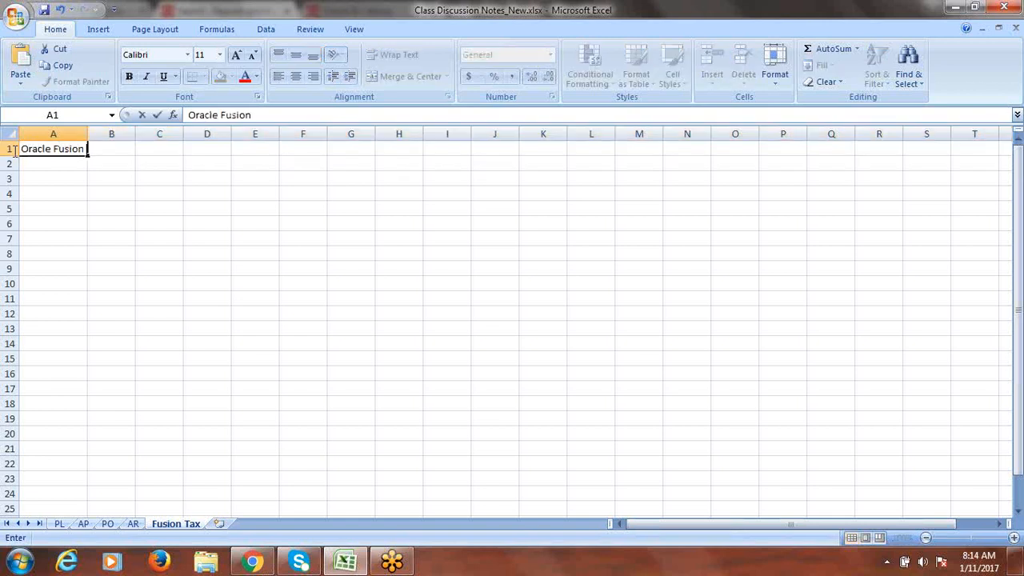
{"action": "type", "text": "Tax Configuration"}
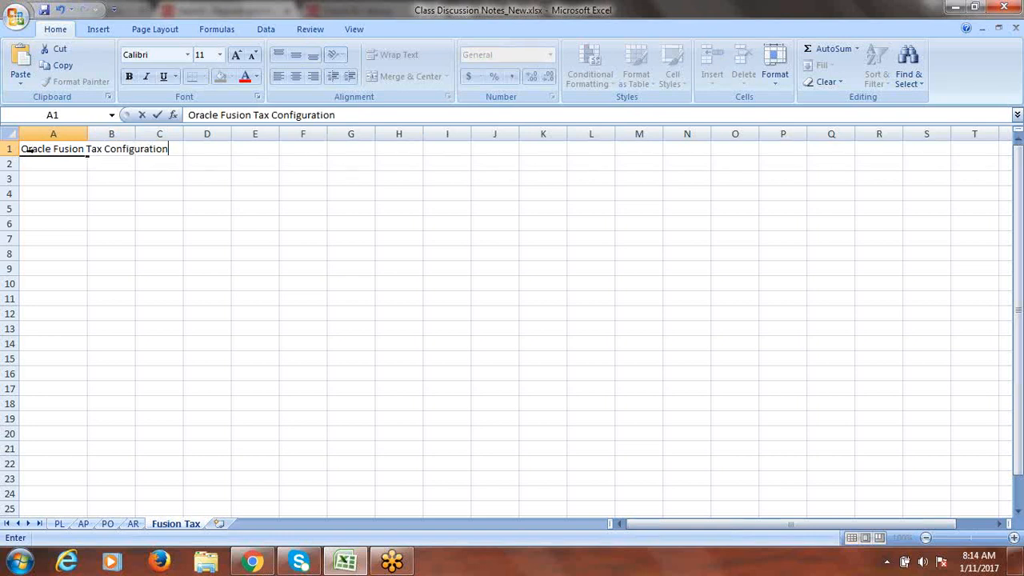
{"action": "left_click", "coordinate": [7, 149]}
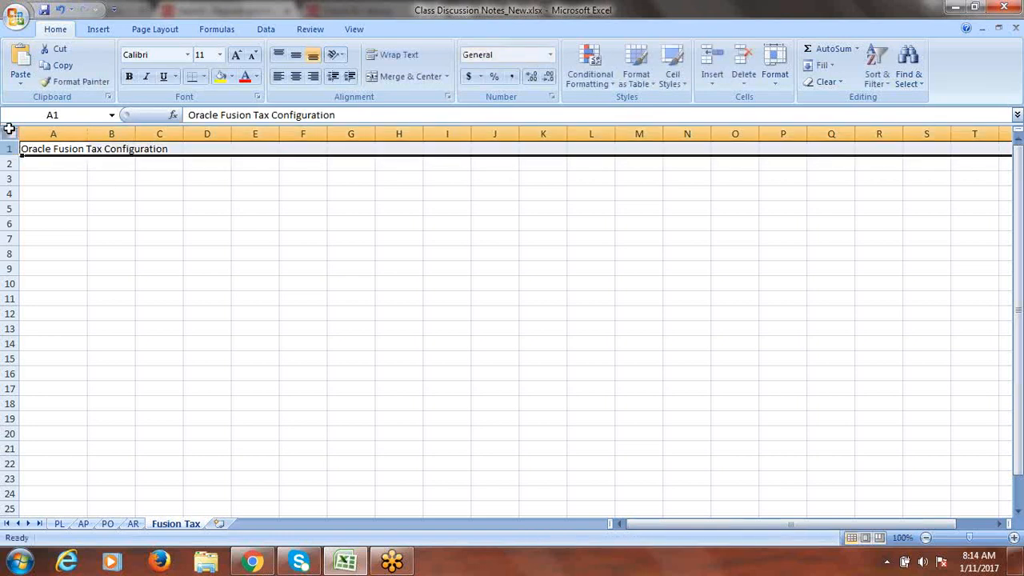
- Set the sheet's font size to 16 and auto-fit column A to the title
{"action": "left_click", "coordinate": [8, 133]}
{"action": "left_click", "coordinate": [219, 54]}
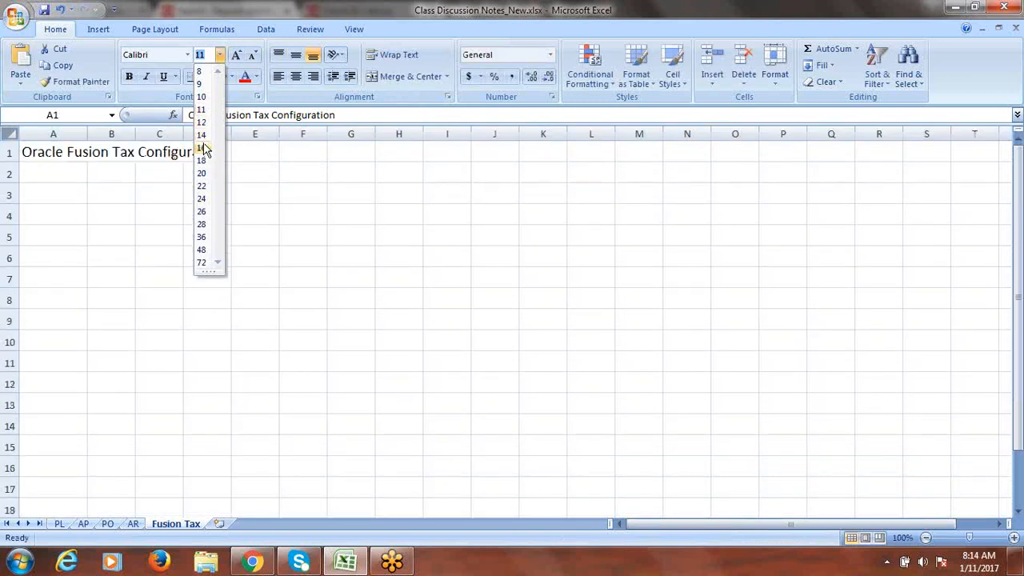
{"action": "left_click", "coordinate": [205, 149]}
{"action": "double_click", "coordinate": [87, 133]}
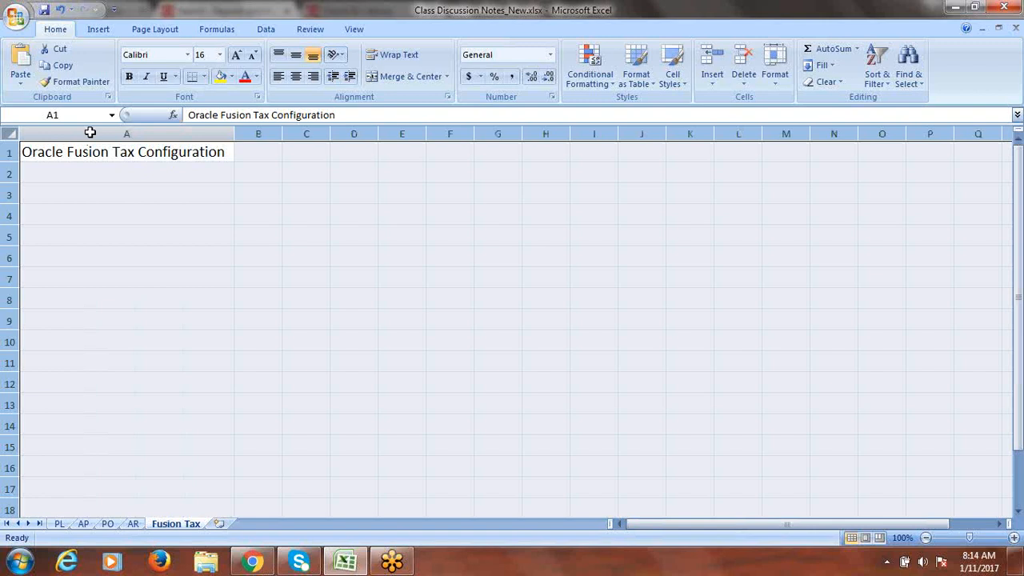
{"action": "left_click", "coordinate": [96, 174]}
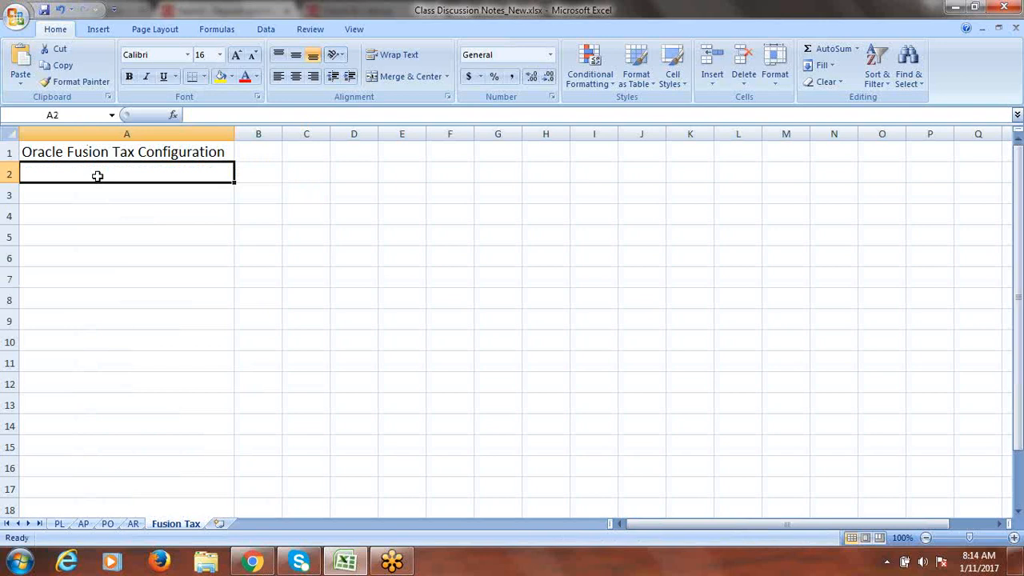
- Fill row 1 with yellow
{"action": "left_click", "coordinate": [10, 152]}
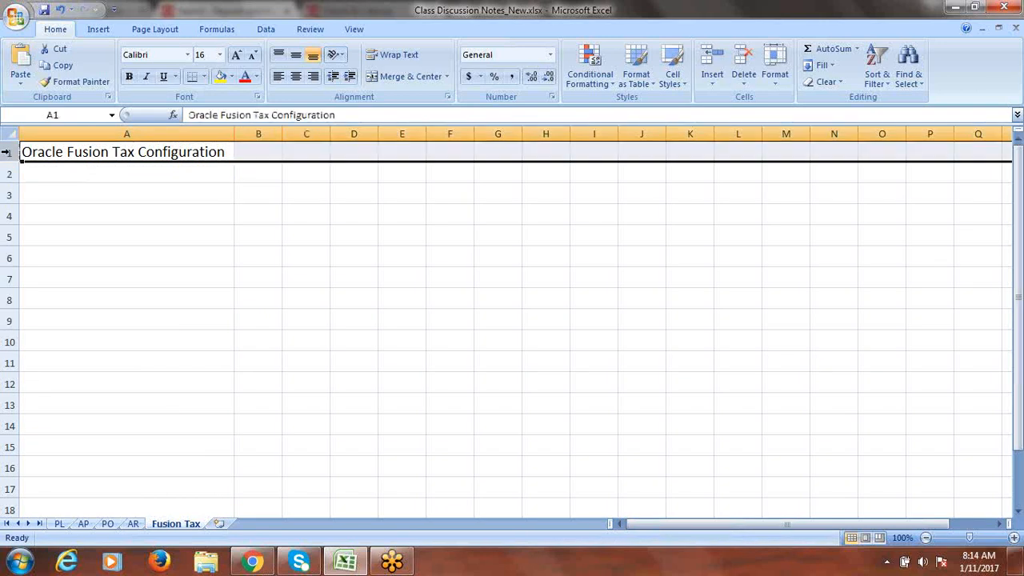
{"action": "left_click", "coordinate": [221, 79]}
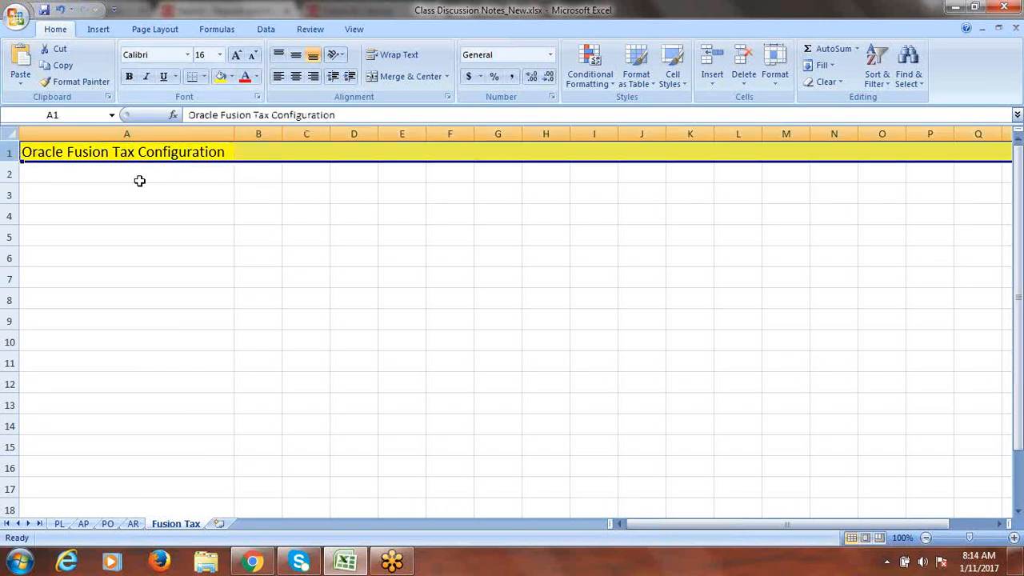
{"action": "left_click", "coordinate": [140, 180]}
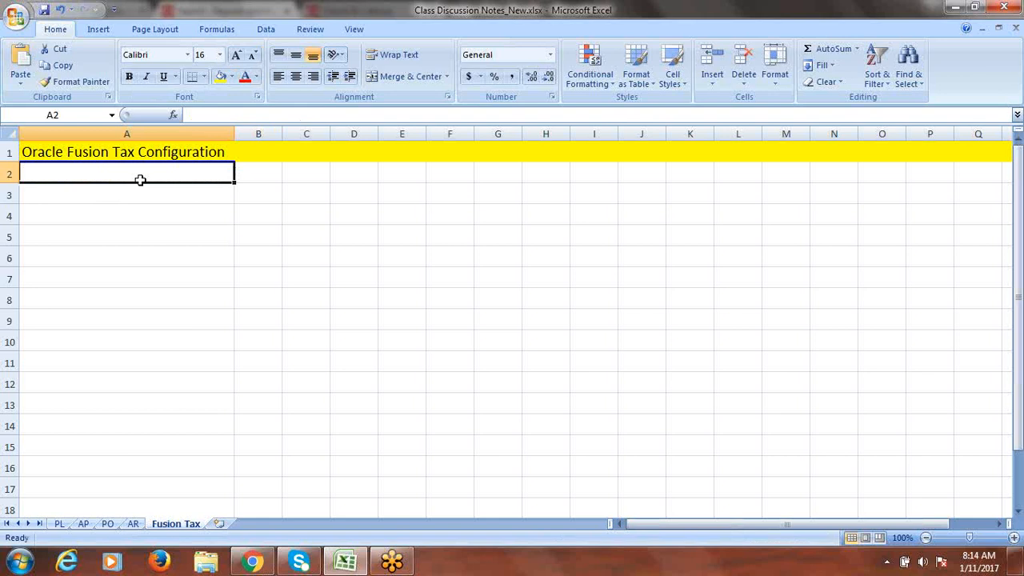
- Enter Create Tax Regime, Create Taxes, Create Tax Jurisdictions, Create Tax Status and Create Tax Rates in A2:A6
{"action": "type", "text": "Create"}
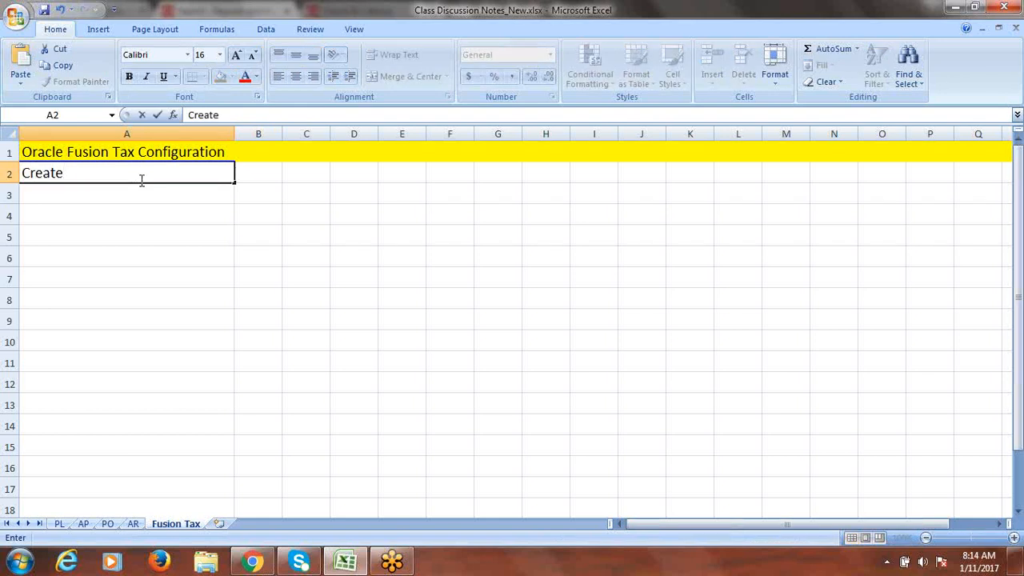
{"action": "type", "text": " Tax Remime"}
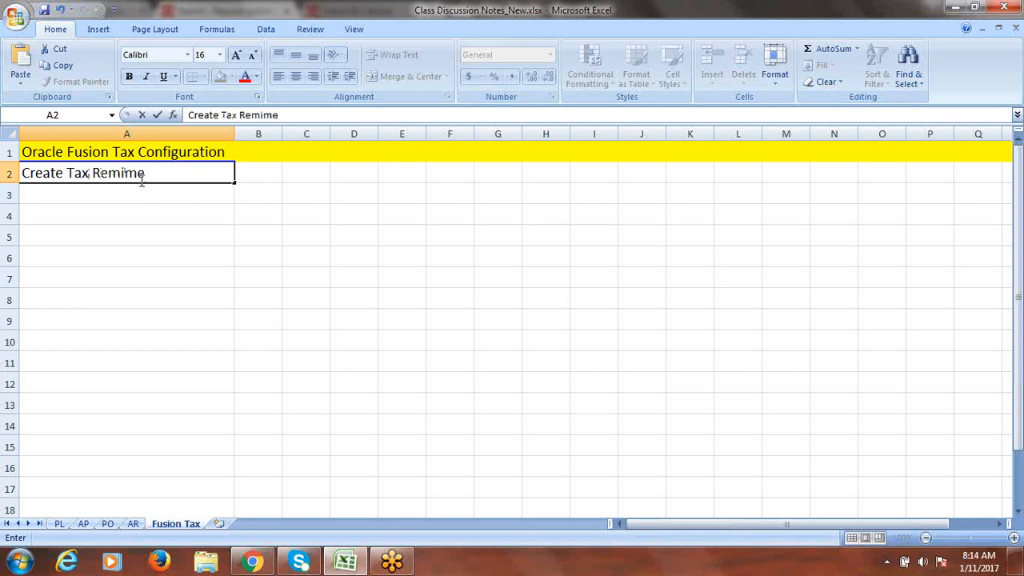
{"action": "key", "text": "BackSpace"}
{"action": "key", "text": "BackSpace"}
{"action": "key", "text": "BackSpace"}
{"action": "key", "text": "BackSpace"}
{"action": "type", "text": "gime"}
{"action": "left_click", "coordinate": [120, 194]}
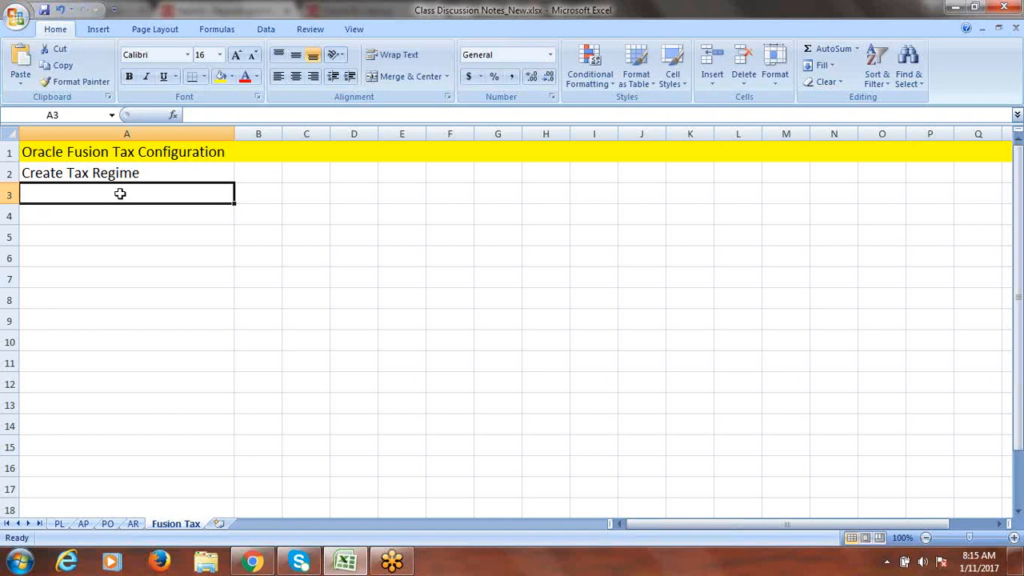
{"action": "type", "text": "Create"}
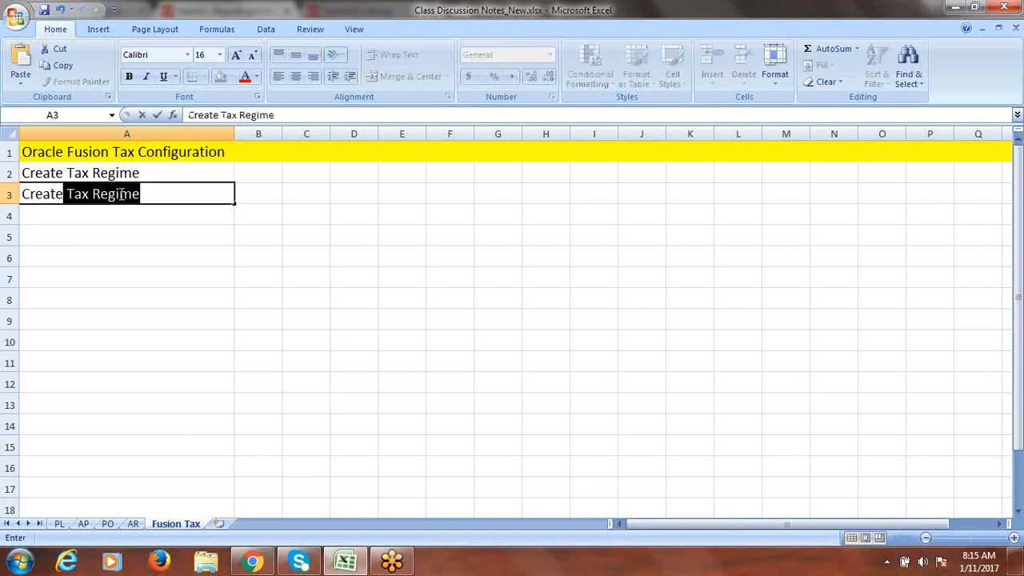
{"action": "type", "text": " Tax"}
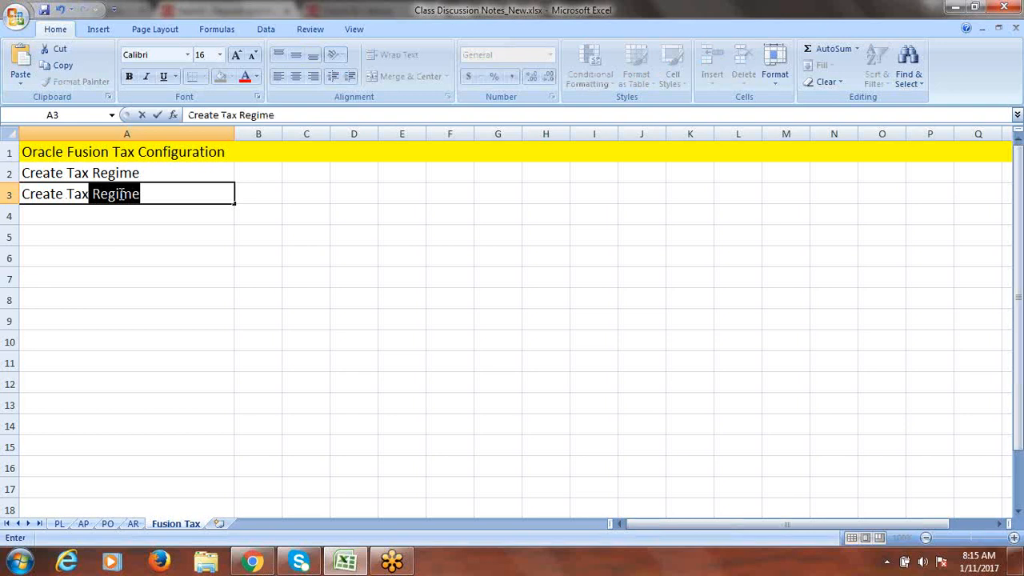
{"action": "type", "text": "es"}
{"action": "key", "text": "Return"}
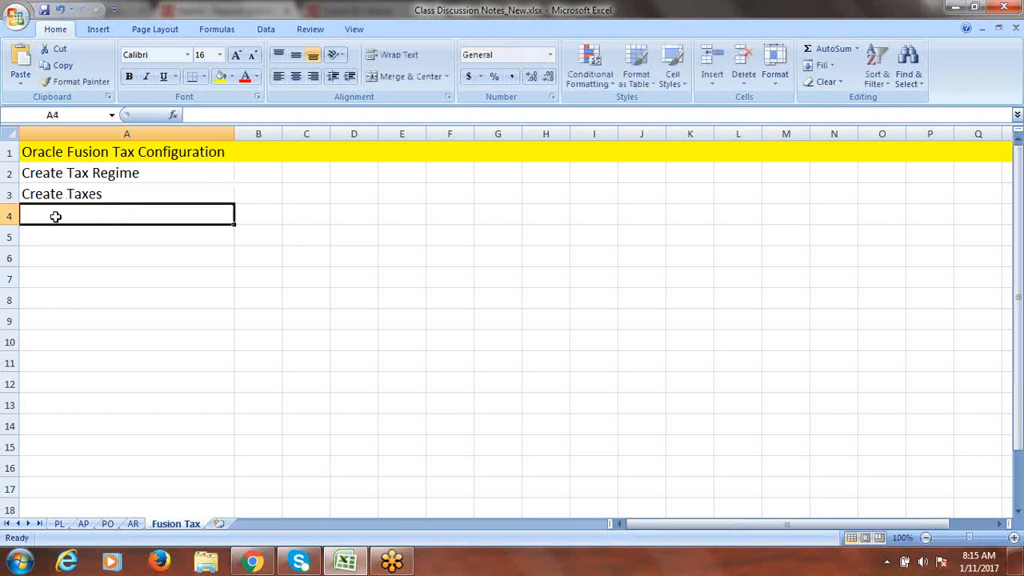
{"action": "type", "text": "Cre"}
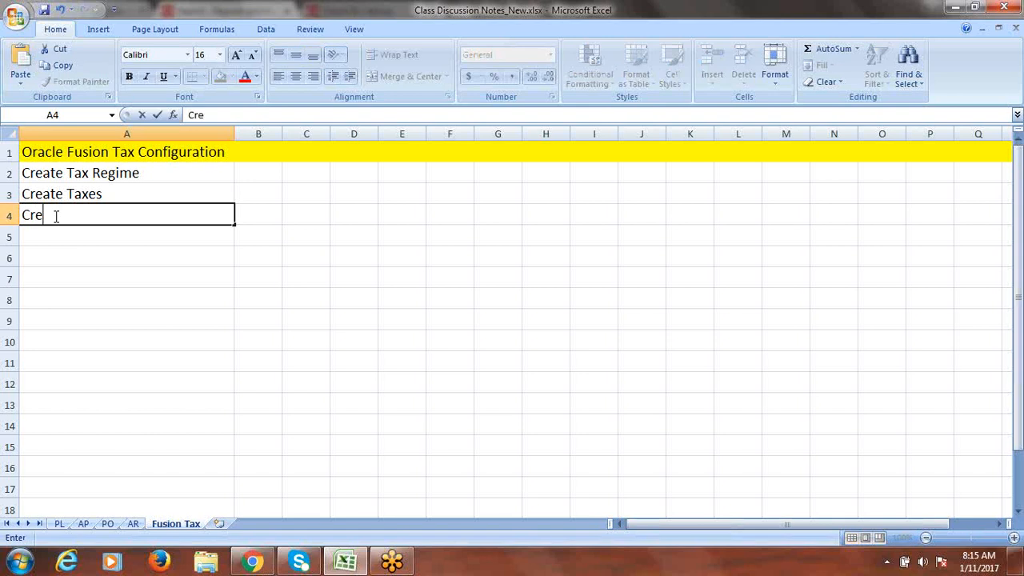
{"action": "type", "text": "ate Tax "}
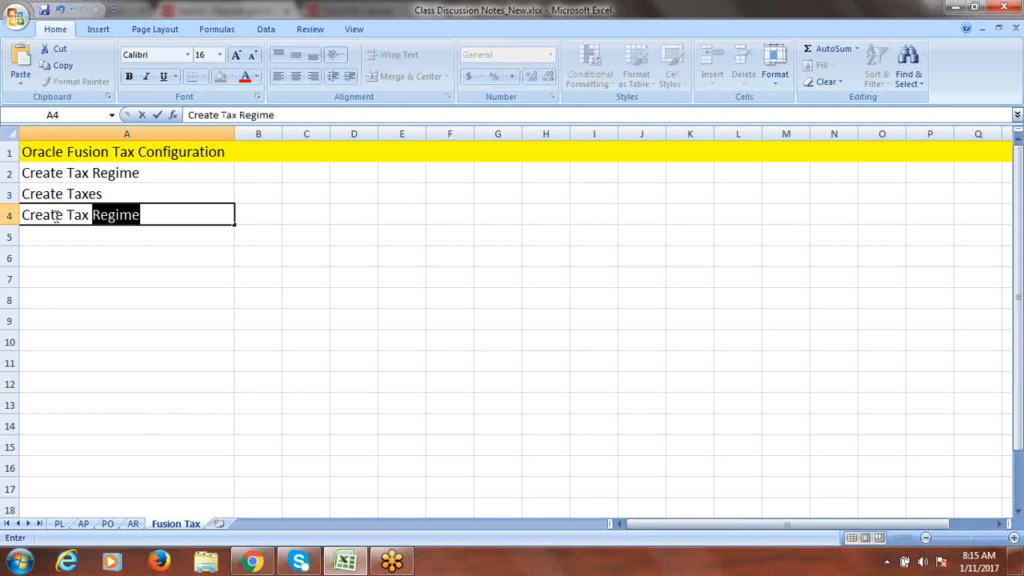
{"action": "type", "text": "Jurisdictions"}
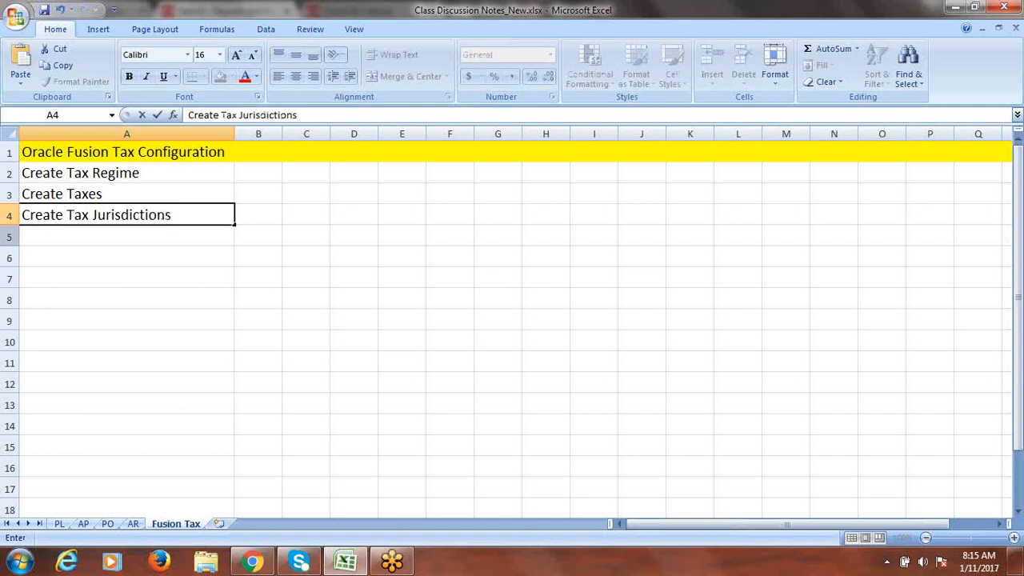
{"action": "left_click", "coordinate": [51, 236]}
{"action": "type", "text": "Create"}
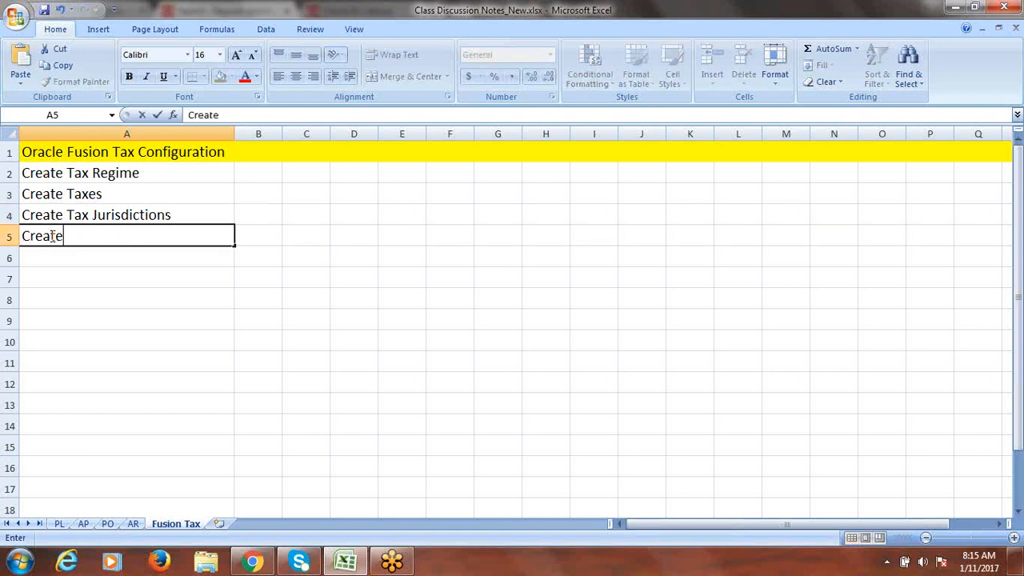
{"action": "type", "text": " Tax Statu"}
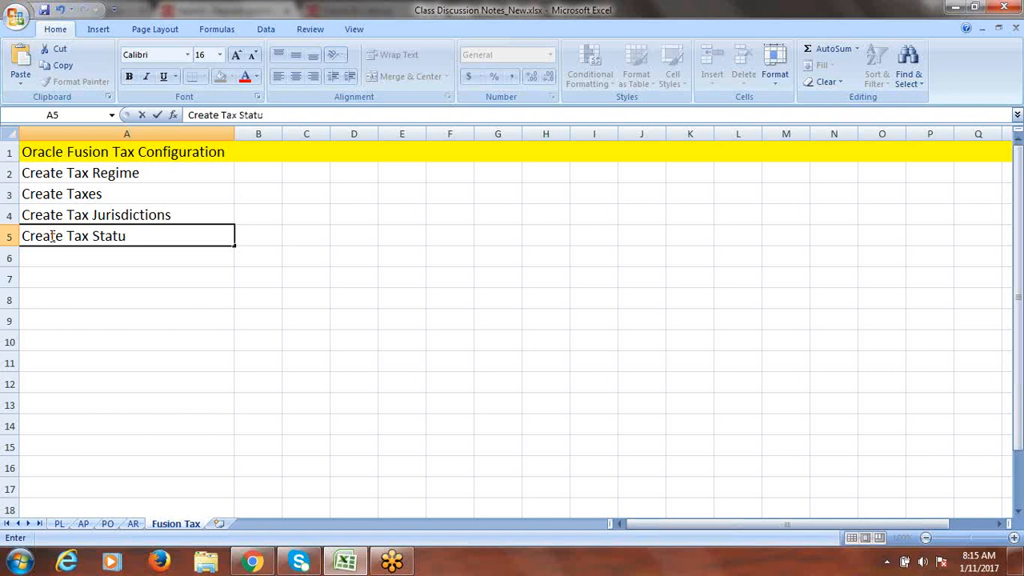
{"action": "type", "text": "s"}
{"action": "key", "text": "Return"}
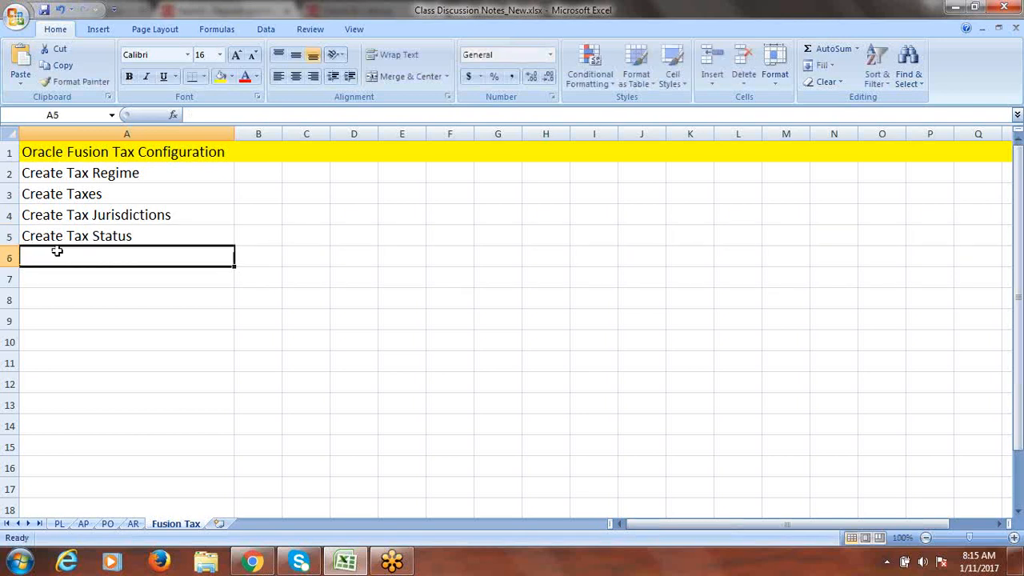
{"action": "type", "text": "Create Tax Rates"}
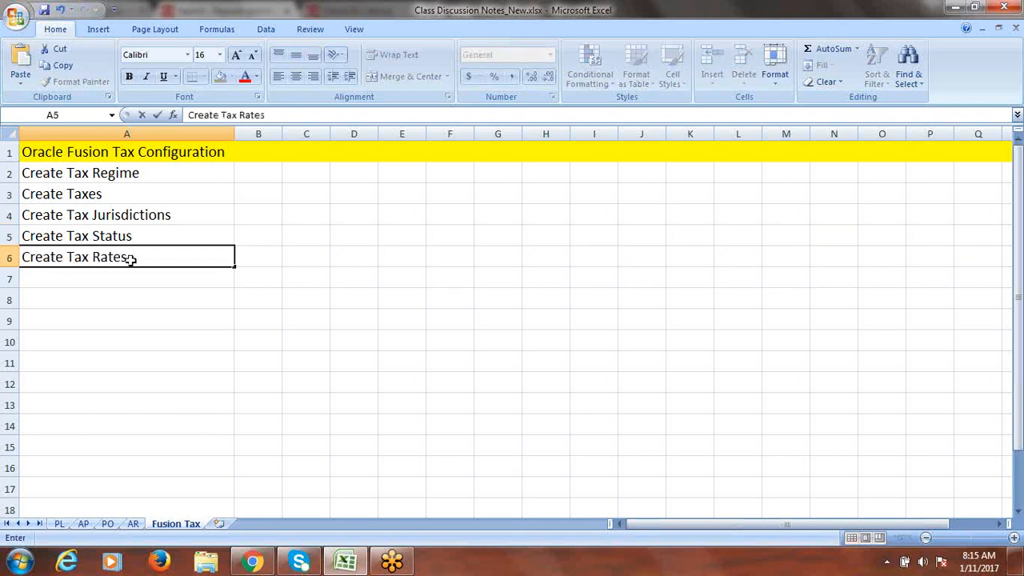
{"action": "key", "text": "Return"}
- Save, add 'Create Configuration Owner Tax Options' in A7, and auto-fit column A
{"action": "key", "text": "ctrl+s"}
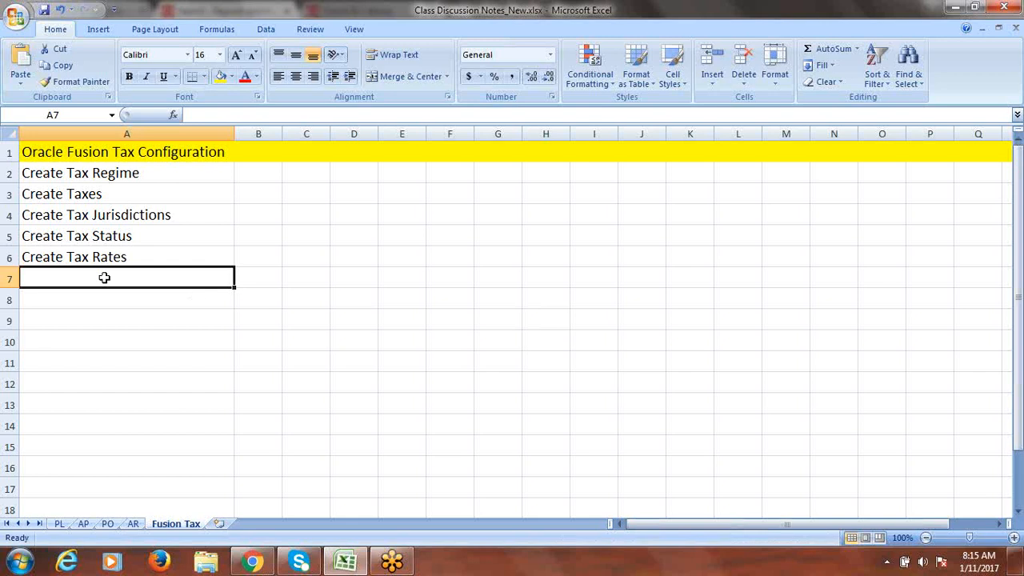
{"action": "type", "text": "S"}
{"action": "key", "text": "BackSpace"}
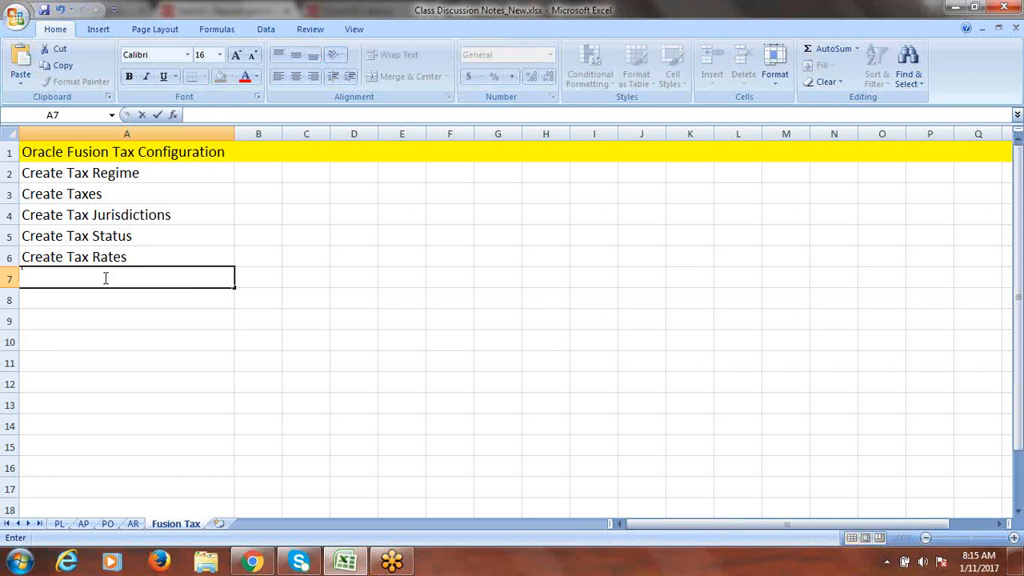
{"action": "type", "text": "D"}
{"action": "key", "text": "BackSpace"}
{"action": "type", "text": "Create Configura"}
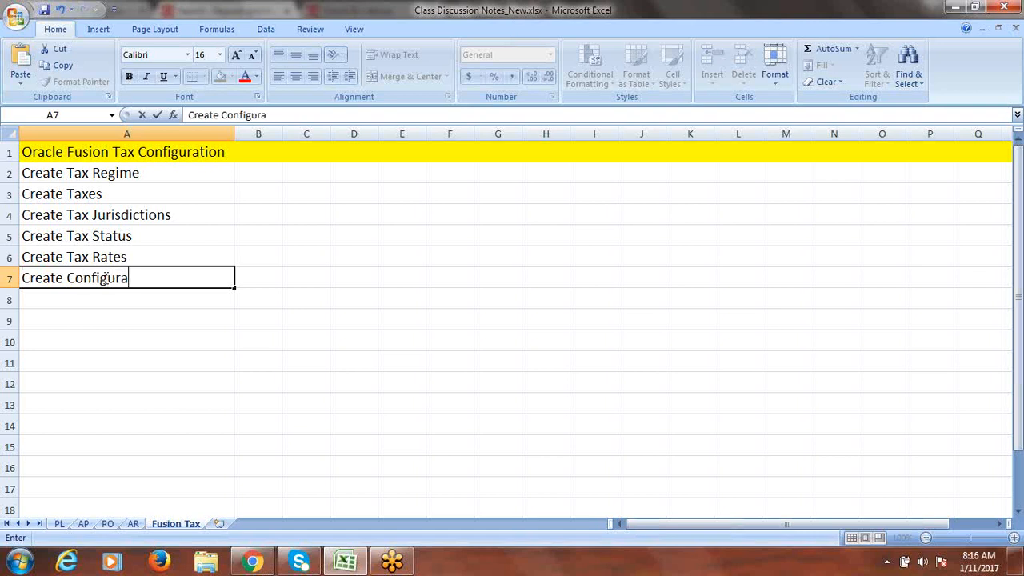
{"action": "type", "text": "tion Tax"}
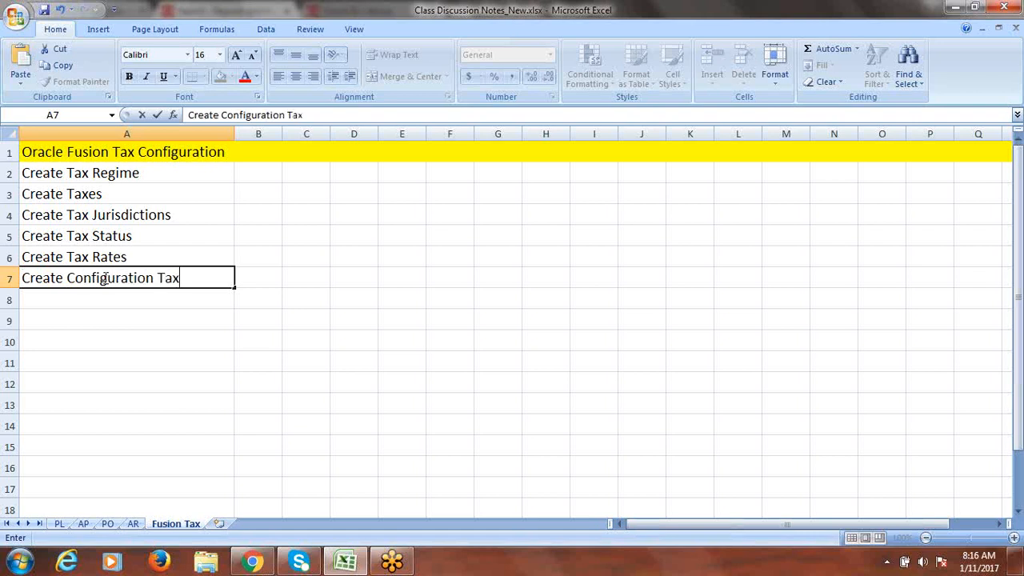
{"action": "key", "text": "BackSpace"}
{"action": "key", "text": "BackSpace"}
{"action": "key", "text": "BackSpace"}
{"action": "type", "text": "Owner T"}
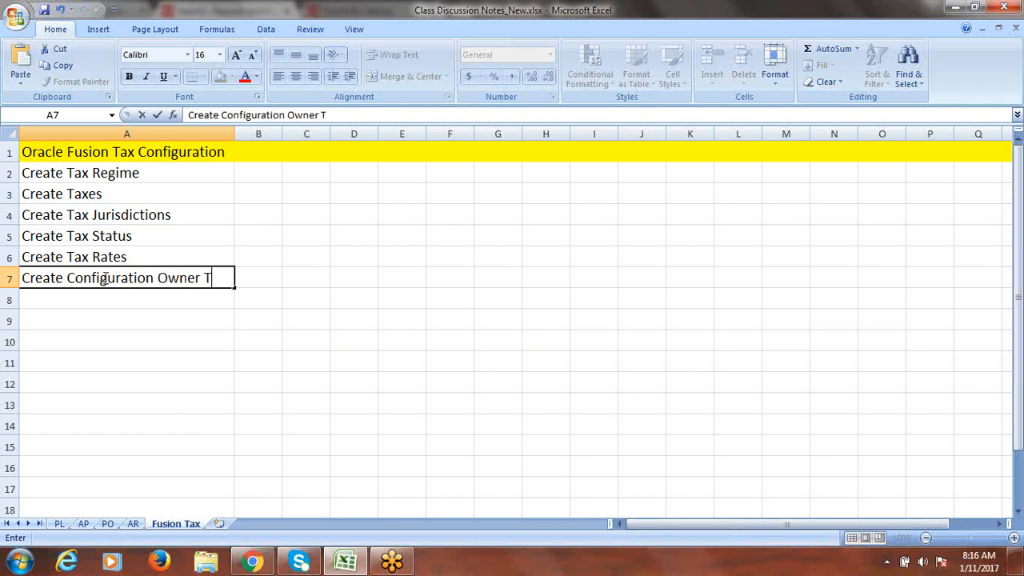
{"action": "type", "text": "ax Options"}
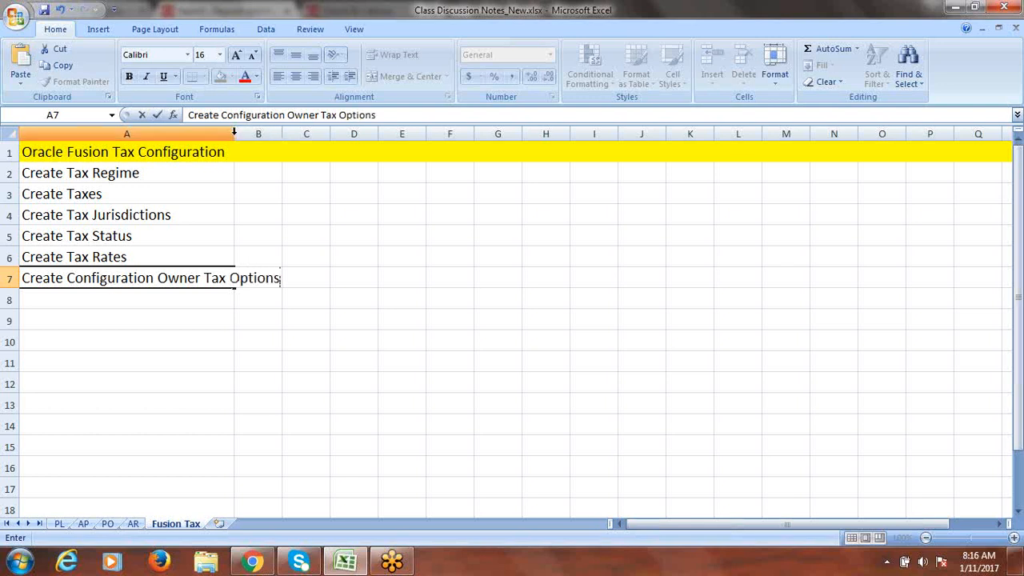
{"action": "left_click", "coordinate": [229, 133]}
{"action": "double_click", "coordinate": [235, 133]}
{"action": "left_click", "coordinate": [112, 282]}
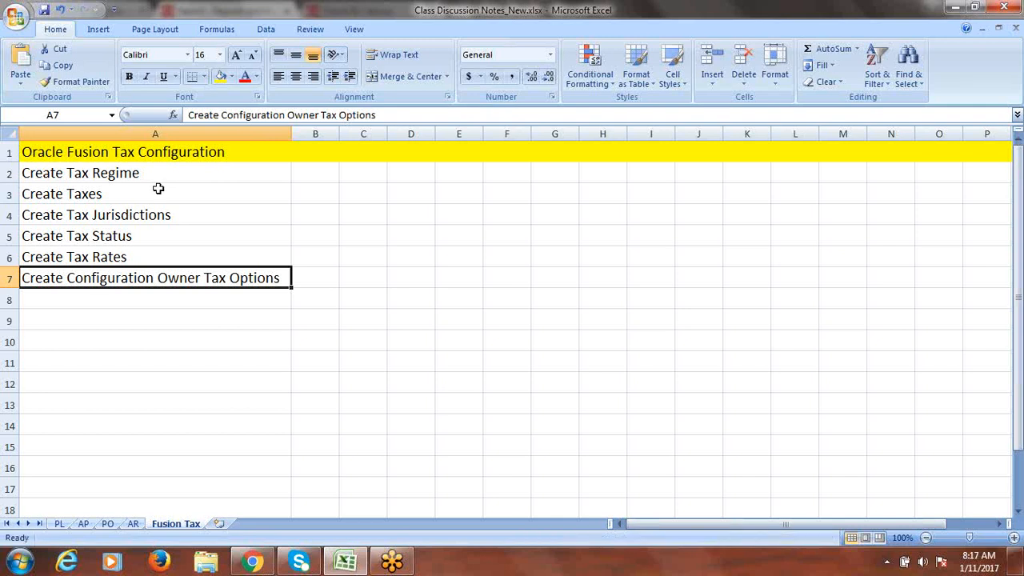
- Switch from the Excel tax-setup notes to the browser showing Oracle Reports and Analytics
{"action": "left_click", "coordinate": [252, 562]}
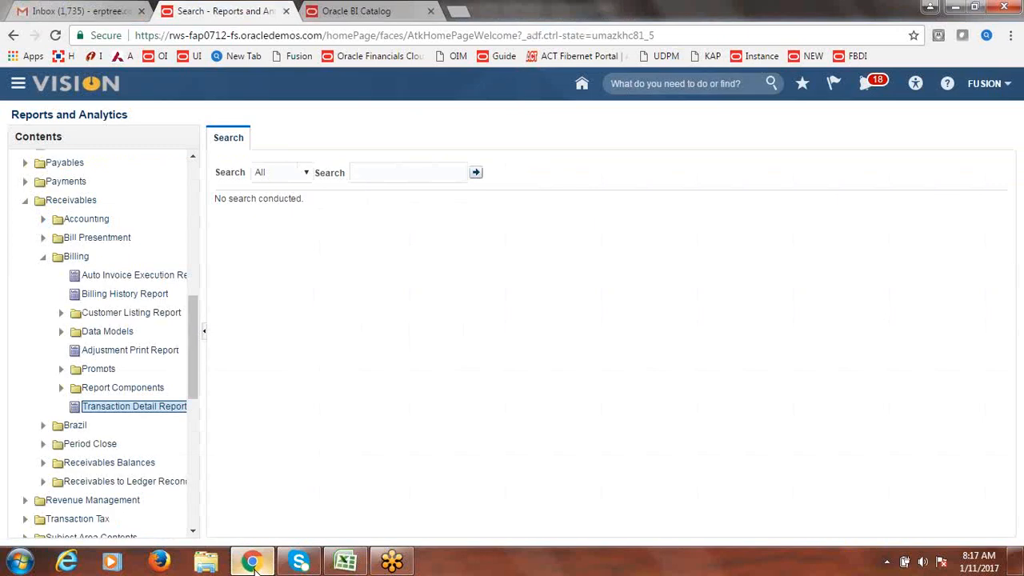
- Close the Oracle BI Catalog tab and go to Setup and Maintenance from the Fusion home page
{"action": "left_click", "coordinate": [431, 11]}
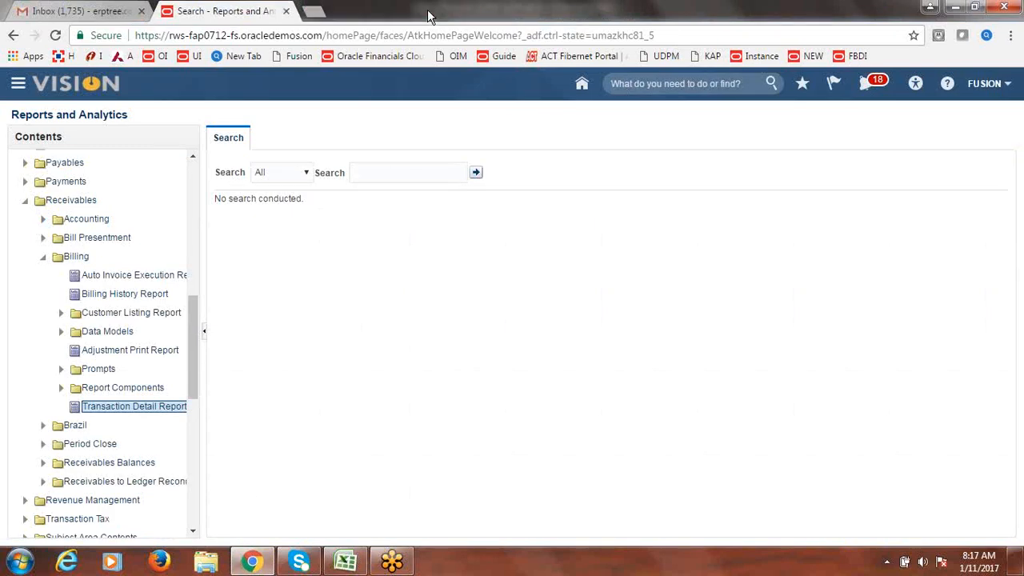
{"action": "left_click", "coordinate": [813, 58]}
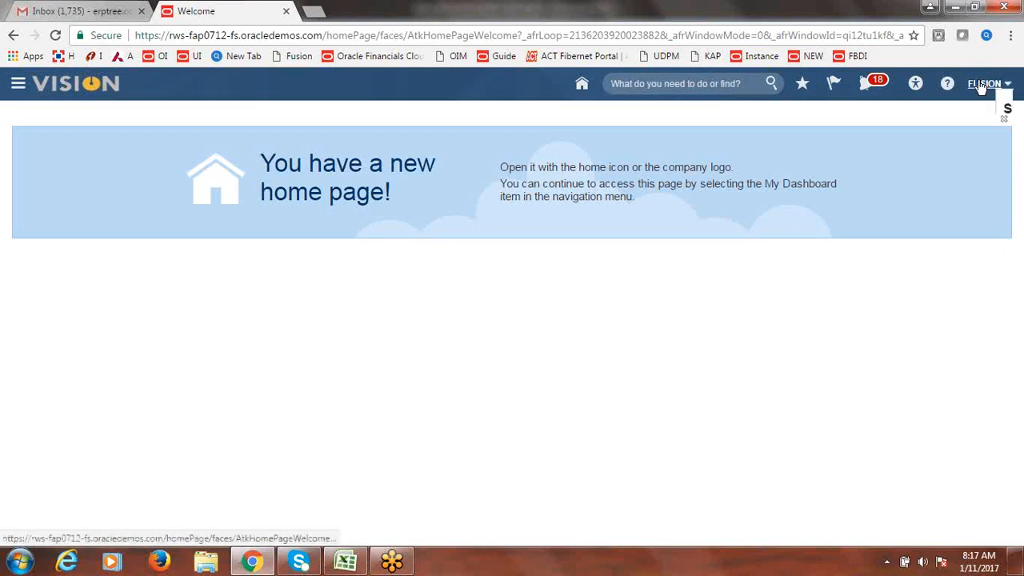
{"action": "left_click", "coordinate": [1004, 90]}
{"action": "left_click", "coordinate": [877, 271]}
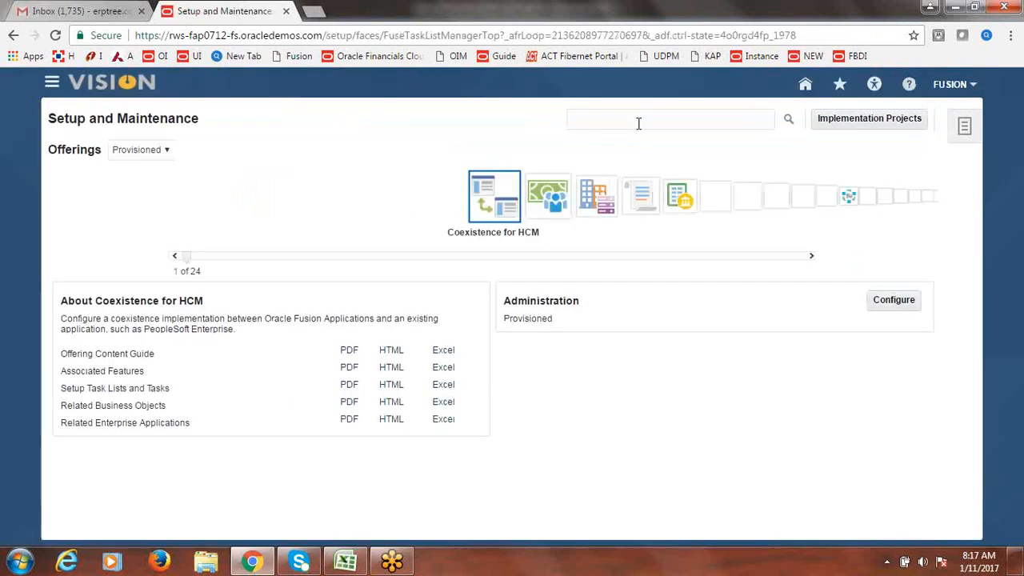
- Search setup tasks for 'Tax Regime' and open the Manage Tax Regimes task
{"action": "left_click", "coordinate": [636, 123]}
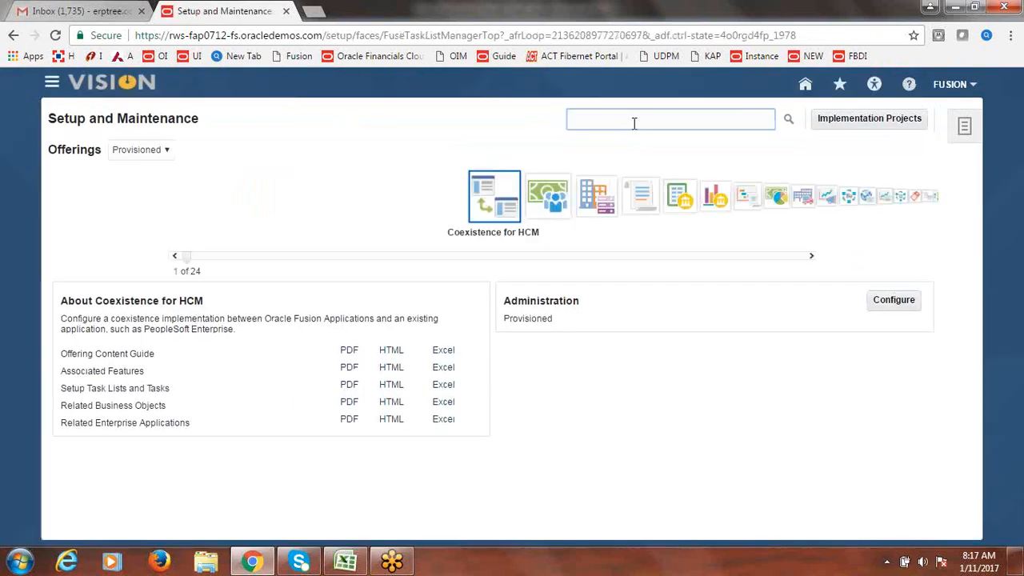
{"action": "type", "text": "Tax"}
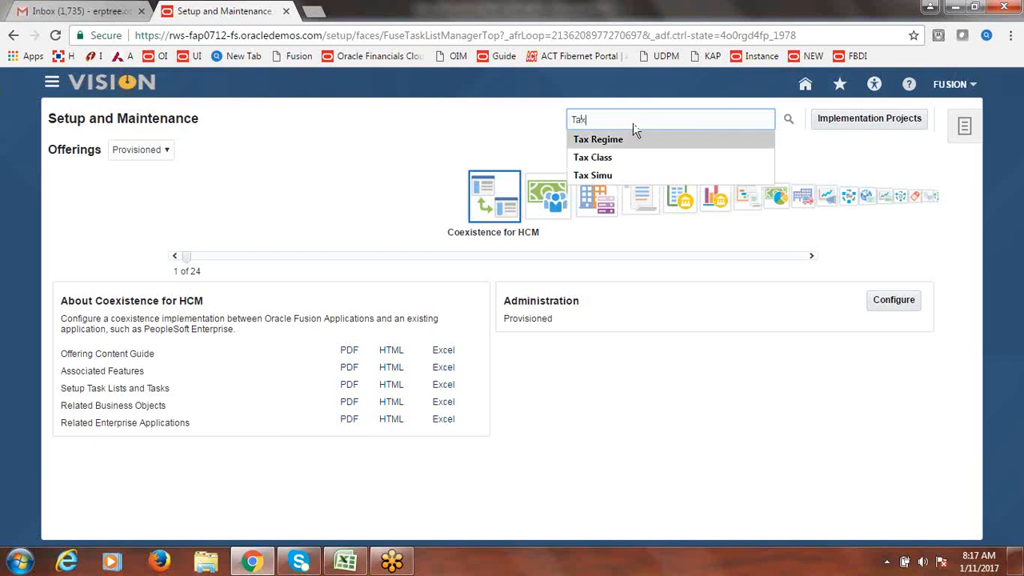
{"action": "left_click", "coordinate": [620, 135]}
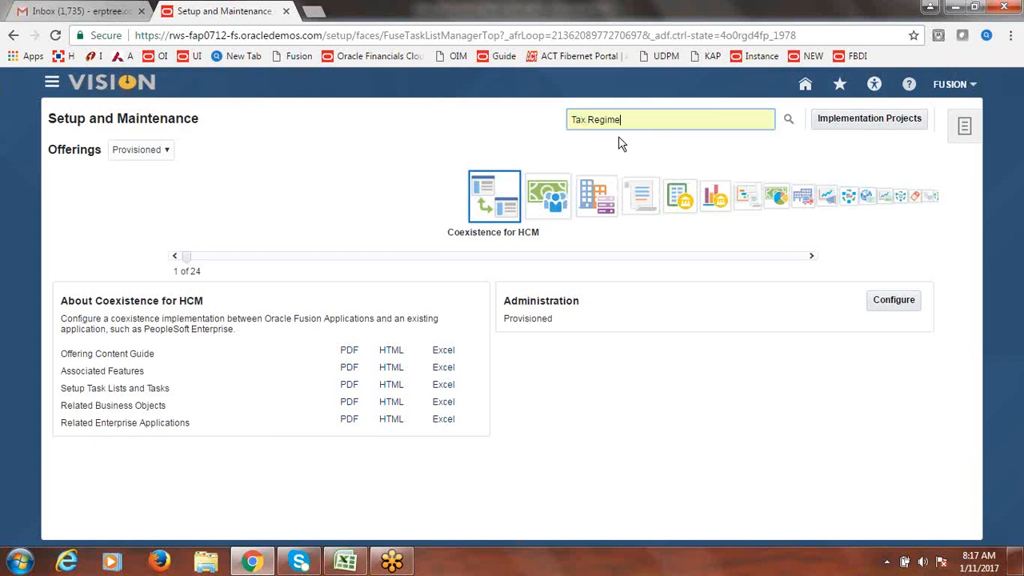
{"action": "left_click", "coordinate": [788, 121]}
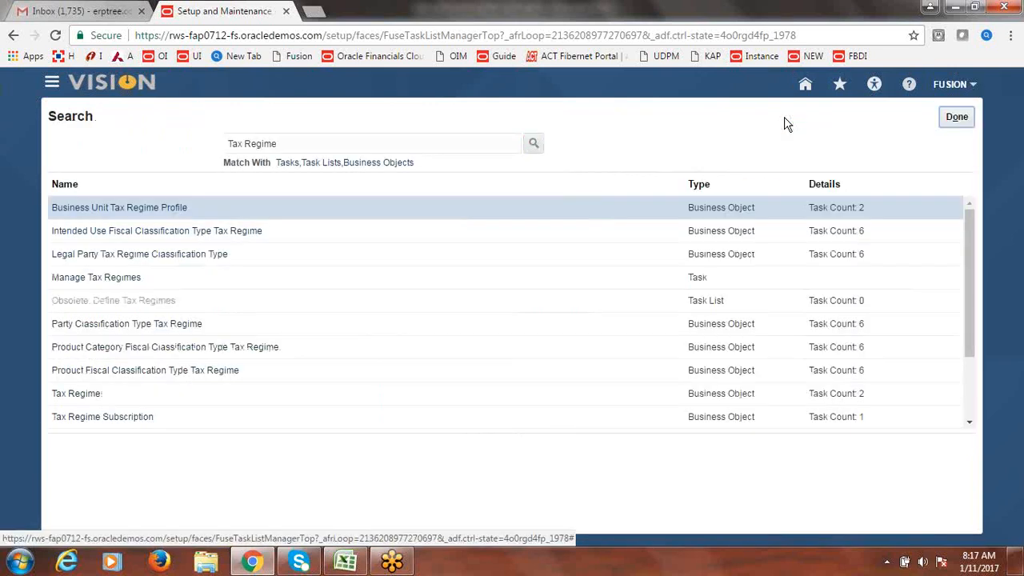
{"action": "left_click", "coordinate": [124, 280]}
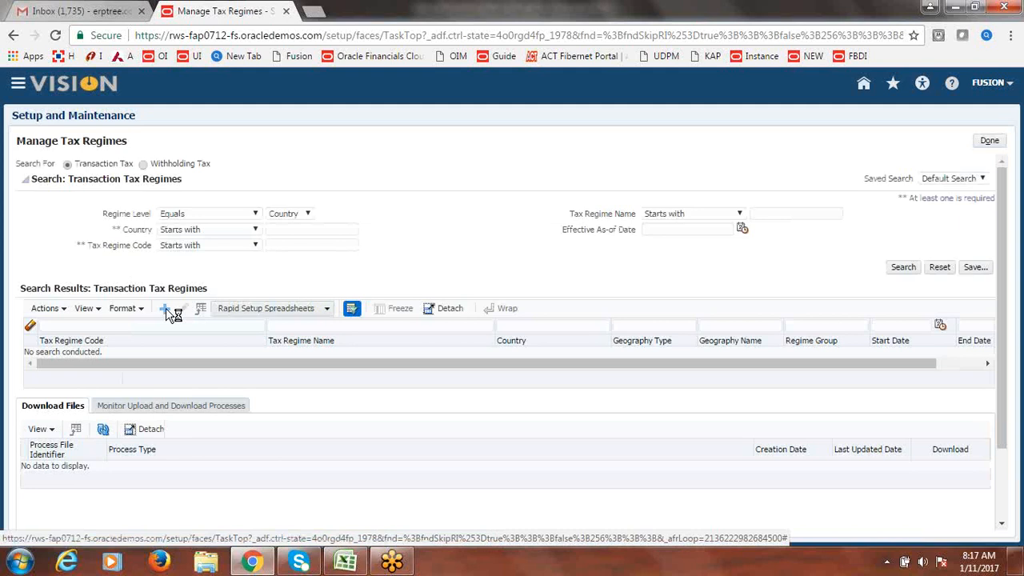
- Create a new tax regime with code and name 'Fusion US Tax Regime'
{"action": "left_click", "coordinate": [166, 308]}
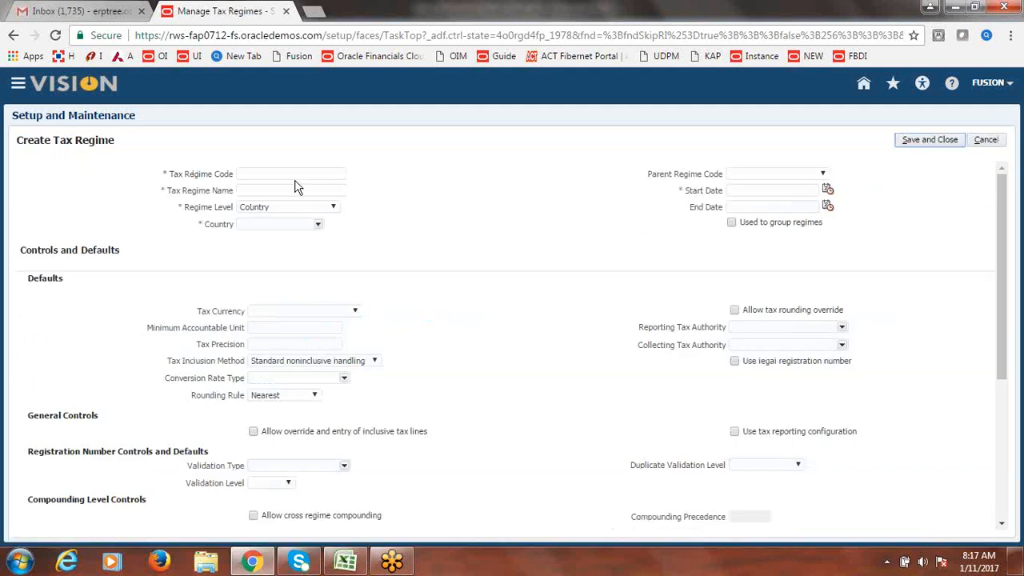
{"action": "left_click", "coordinate": [295, 178]}
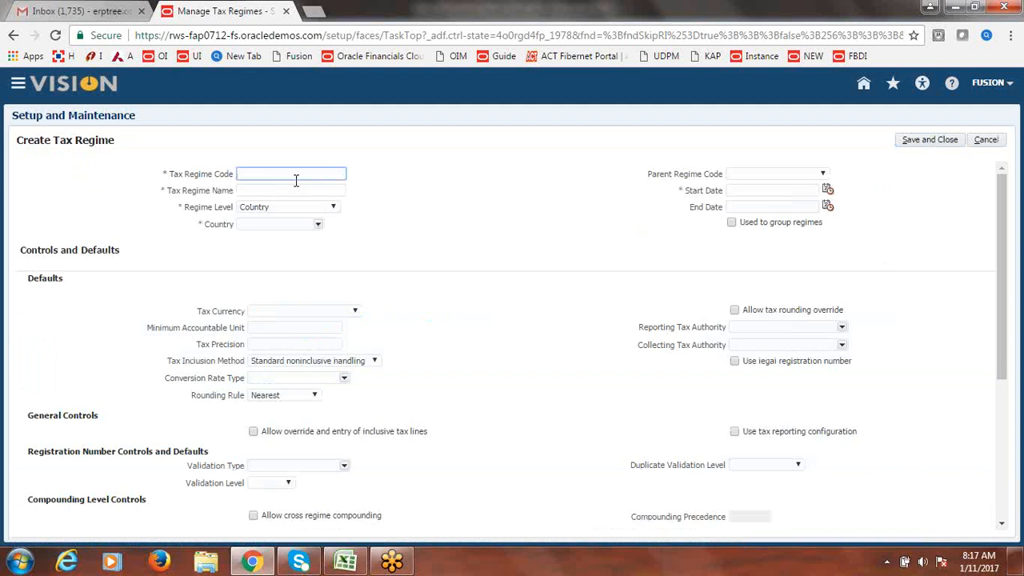
{"action": "type", "text": "Fusion US Tax Regime"}
{"action": "triple_click", "coordinate": [309, 178]}
{"action": "key", "text": "ctrl+c"}
{"action": "left_click", "coordinate": [245, 191]}
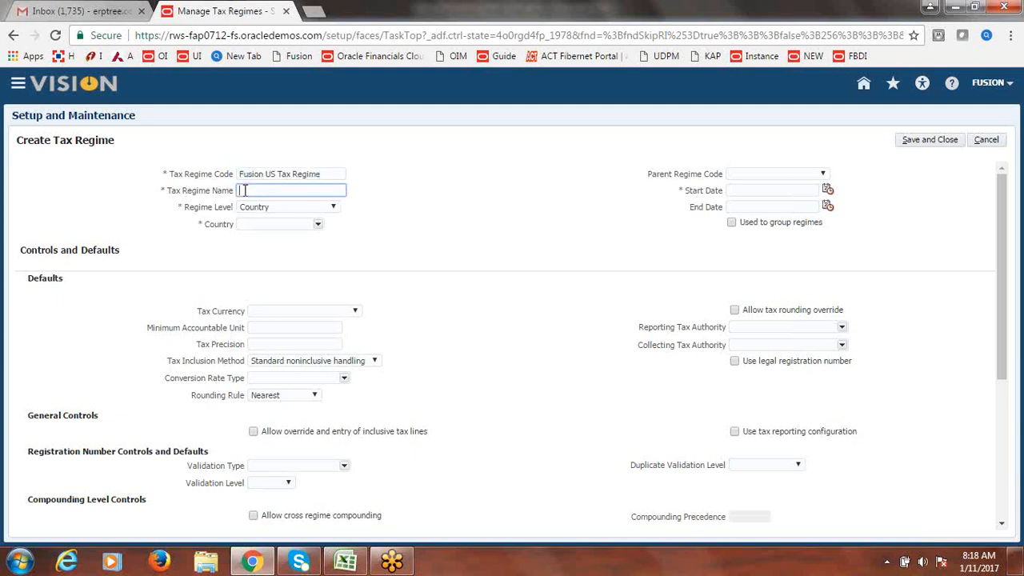
{"action": "key", "text": "ctrl+v"}
{"action": "left_click", "coordinate": [504, 227]}
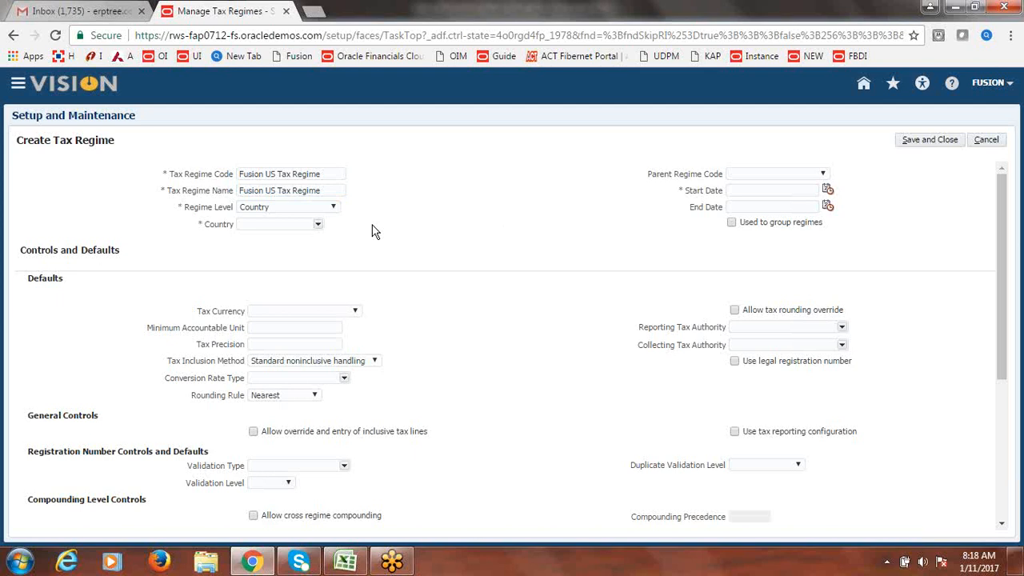
- Set the regime country to United States by searching for code US
{"action": "left_click", "coordinate": [318, 224]}
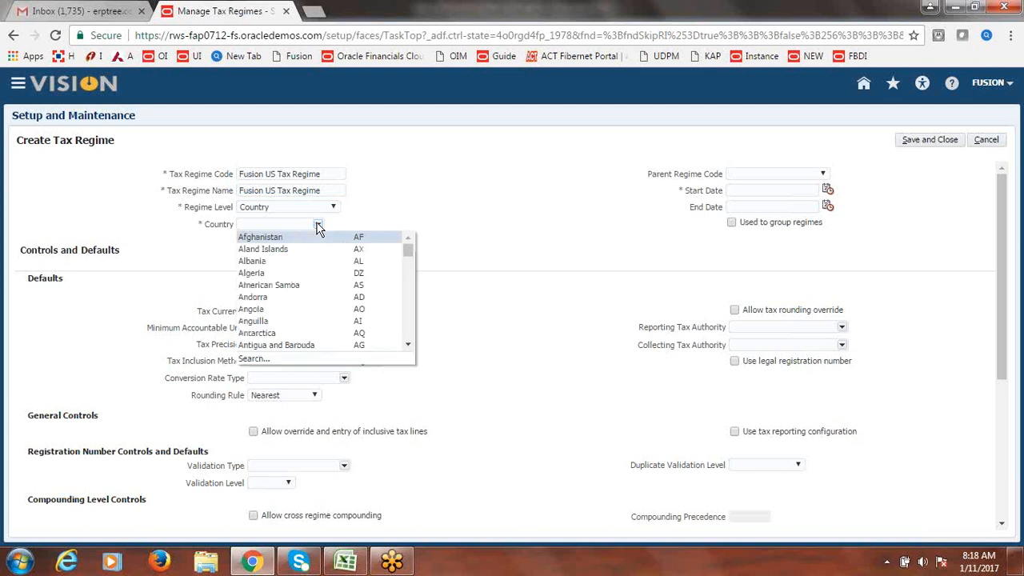
{"action": "left_click", "coordinate": [258, 362]}
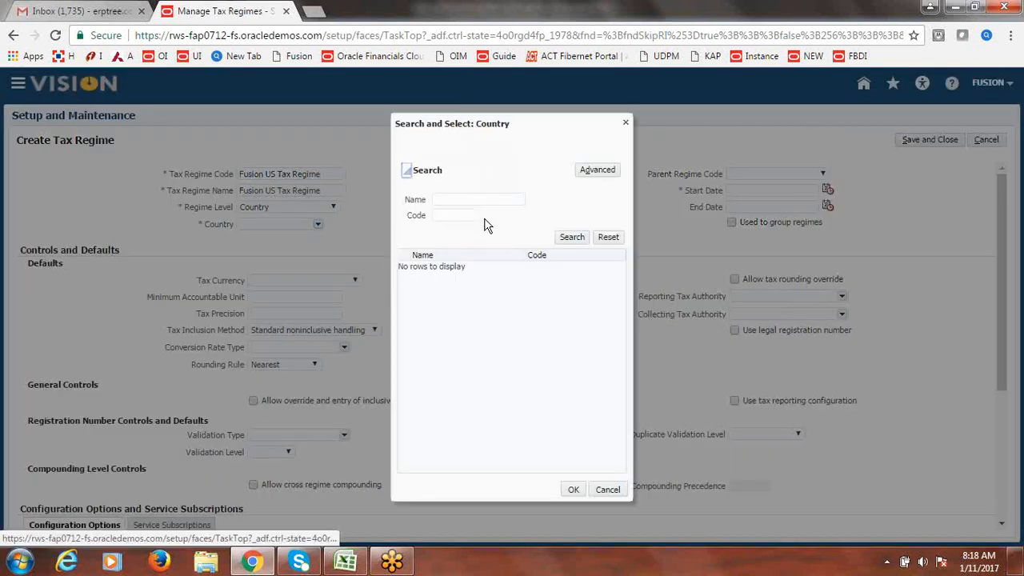
{"action": "left_click", "coordinate": [470, 217]}
{"action": "type", "text": "U"}
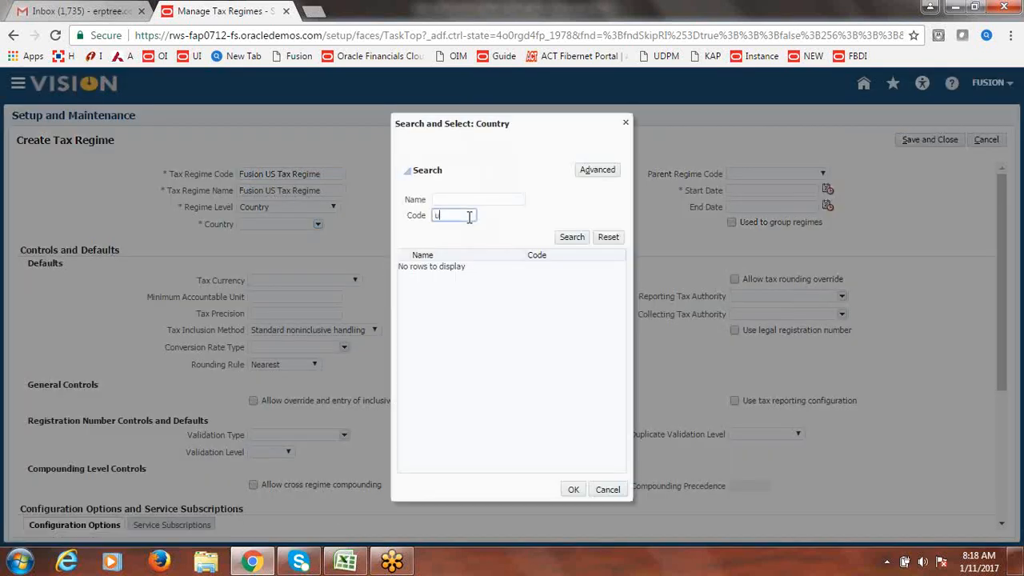
{"action": "type", "text": "S"}
{"action": "left_click", "coordinate": [569, 237]}
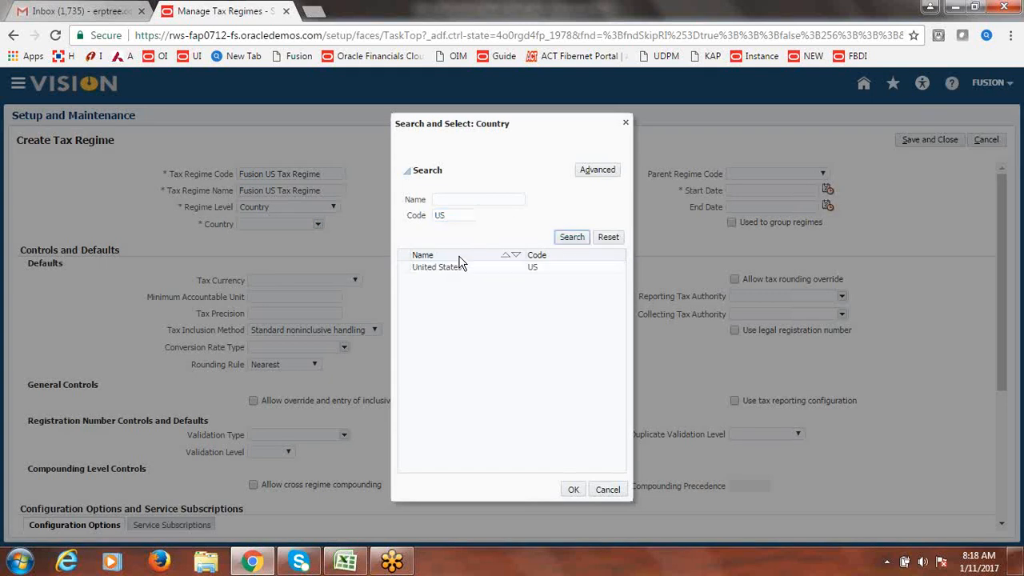
{"action": "left_click", "coordinate": [453, 267]}
{"action": "left_click", "coordinate": [574, 490]}
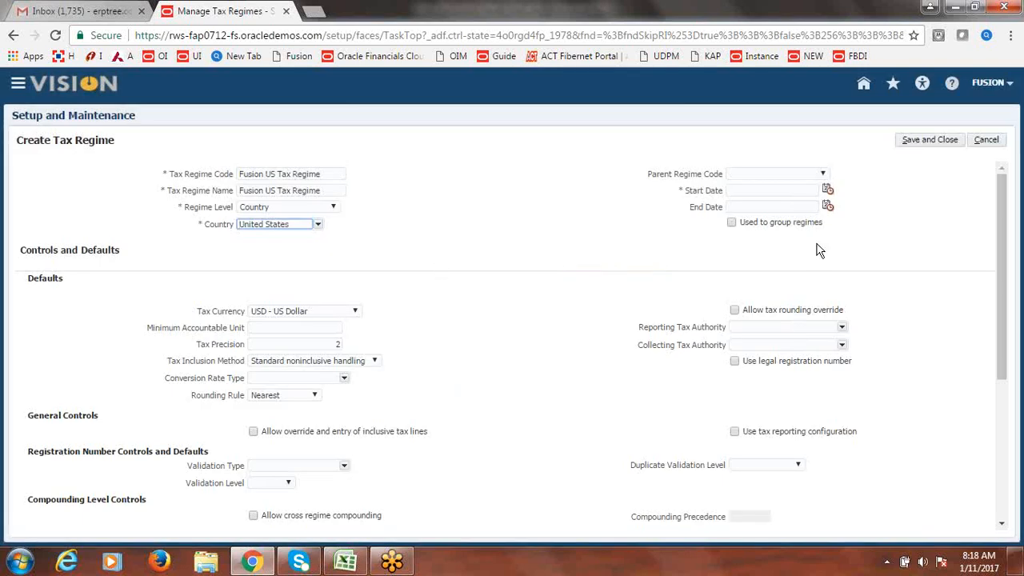
- Set the tax regime start date to 1/1/51
{"action": "left_click", "coordinate": [826, 192]}
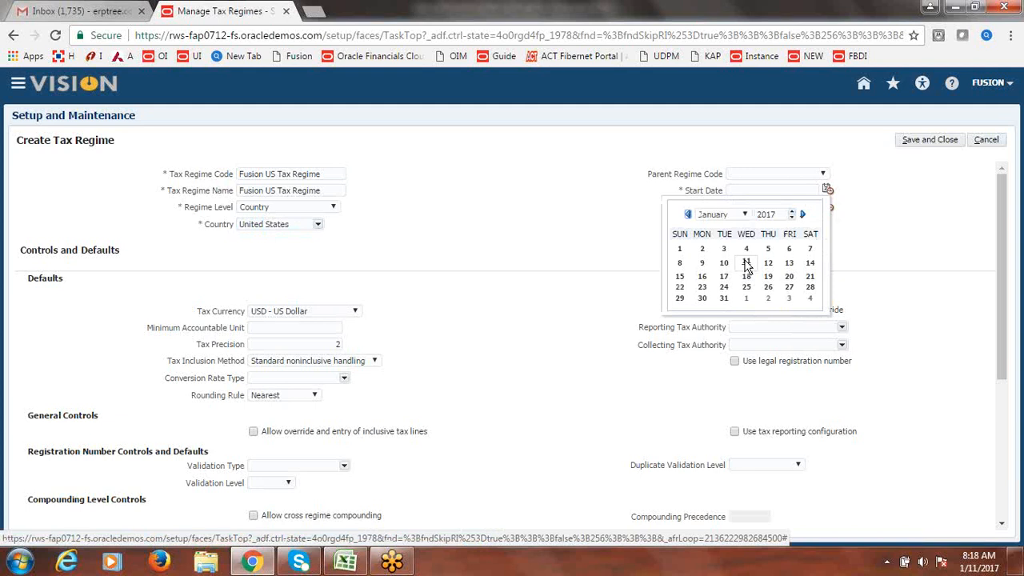
{"action": "left_click", "coordinate": [680, 249]}
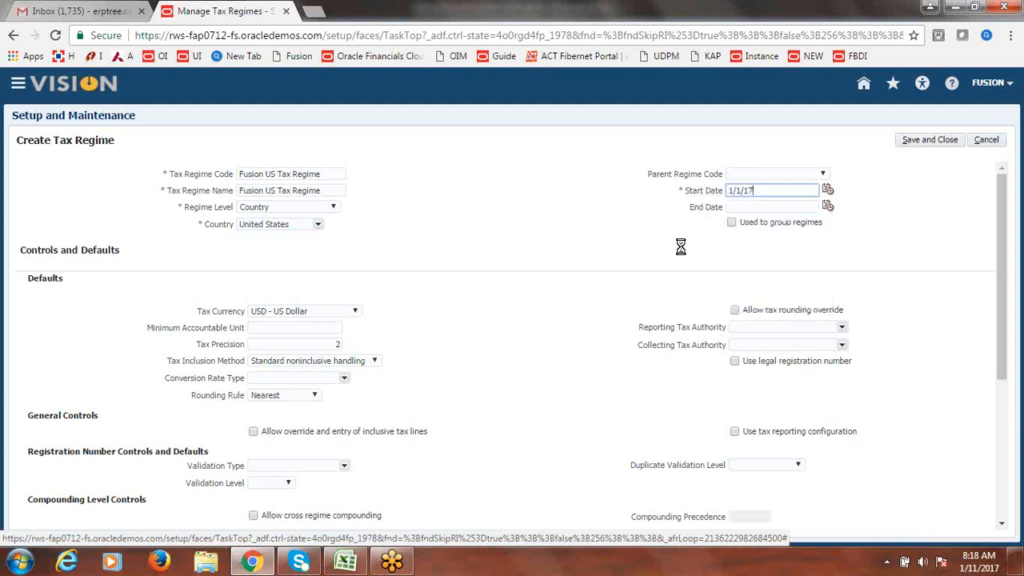
{"action": "key", "text": "BackSpace"}
{"action": "key", "text": "BackSpace"}
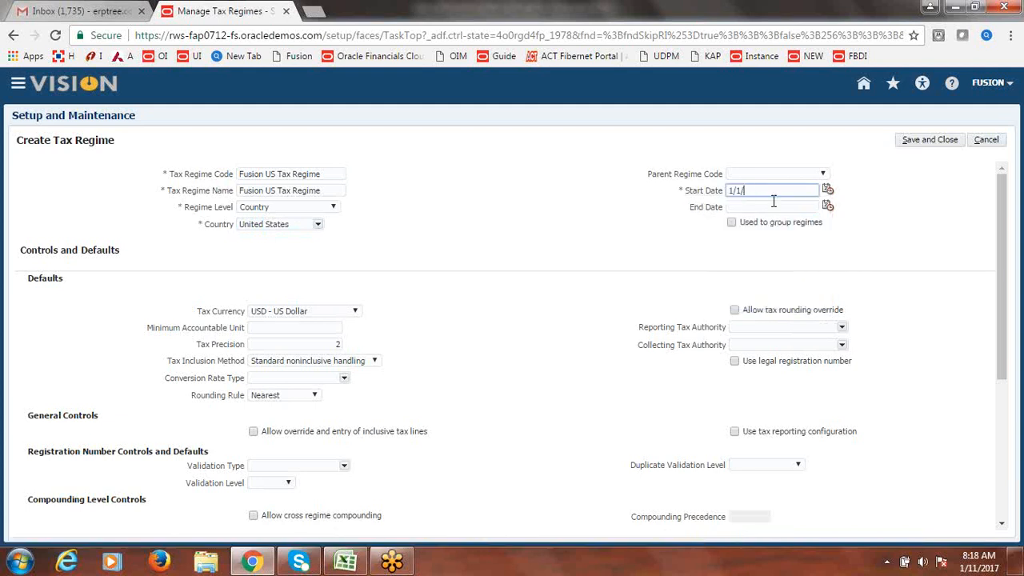
{"action": "type", "text": "51"}
{"action": "left_click", "coordinate": [654, 255]}
- Enter 0.01 as minimum accountable unit and allow override and entry of inclusive tax lines
{"action": "left_click", "coordinate": [328, 327]}
{"action": "type", "text": "0"}
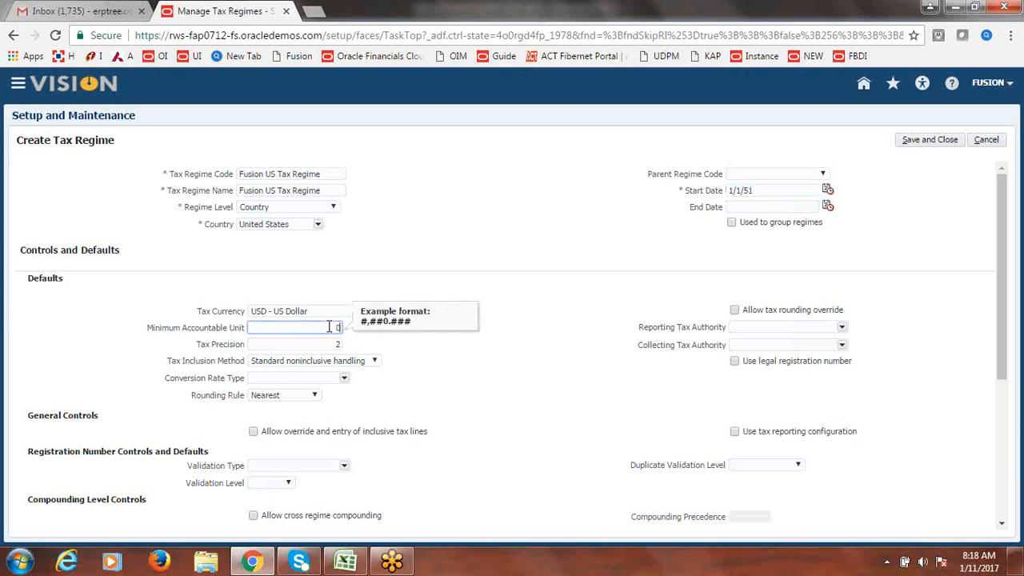
{"action": "type", "text": ".01"}
{"action": "key", "text": "Tab"}
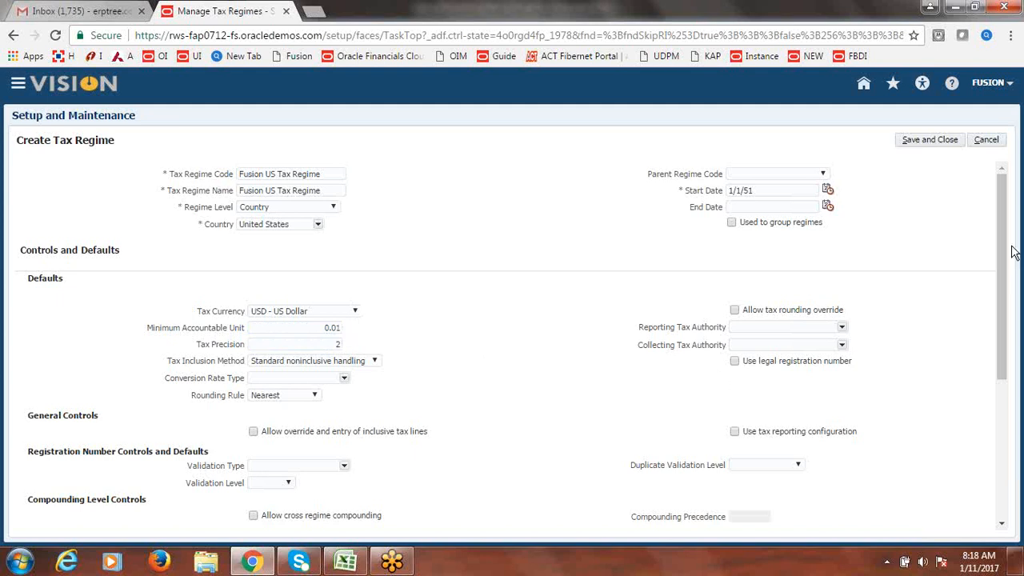
{"action": "left_click_drag", "start_coordinate": [1007, 252], "coordinate": [1004, 303]}
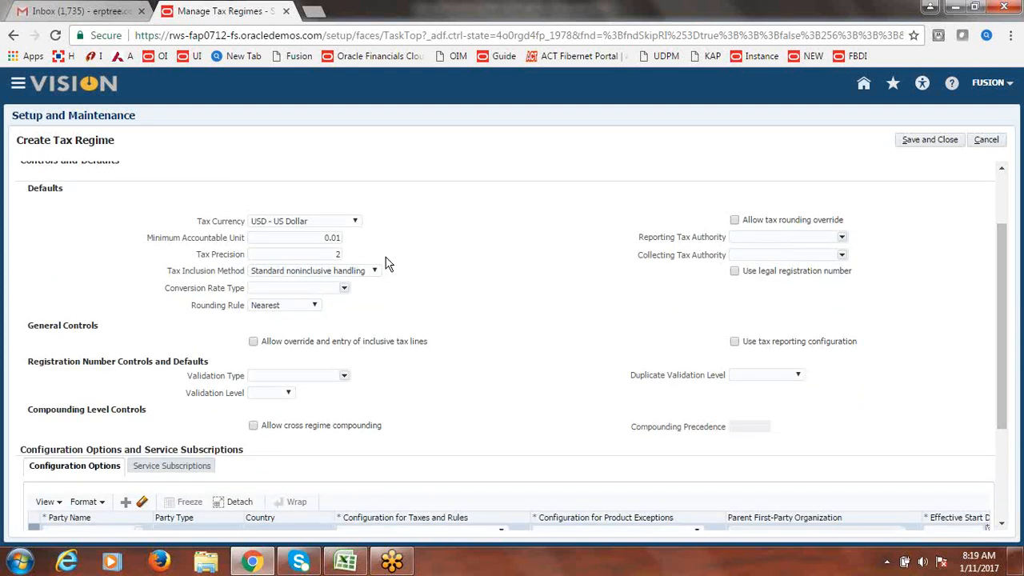
{"action": "left_click", "coordinate": [252, 343]}
{"action": "left_click_drag", "start_coordinate": [1004, 305], "coordinate": [1012, 342]}
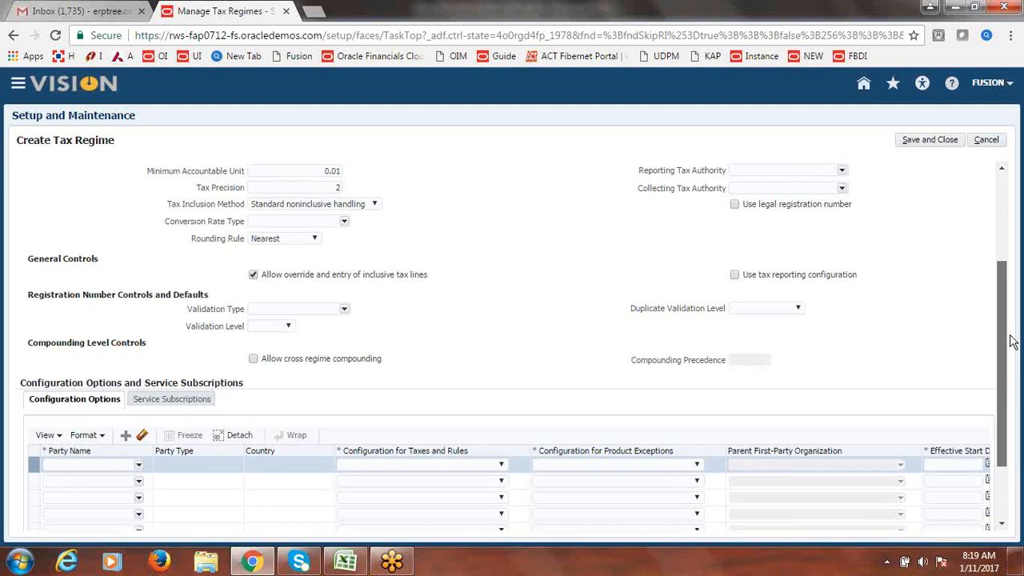
{"action": "scroll", "coordinate": [560, 376], "scroll_direction": "down", "scroll_amount": 2}
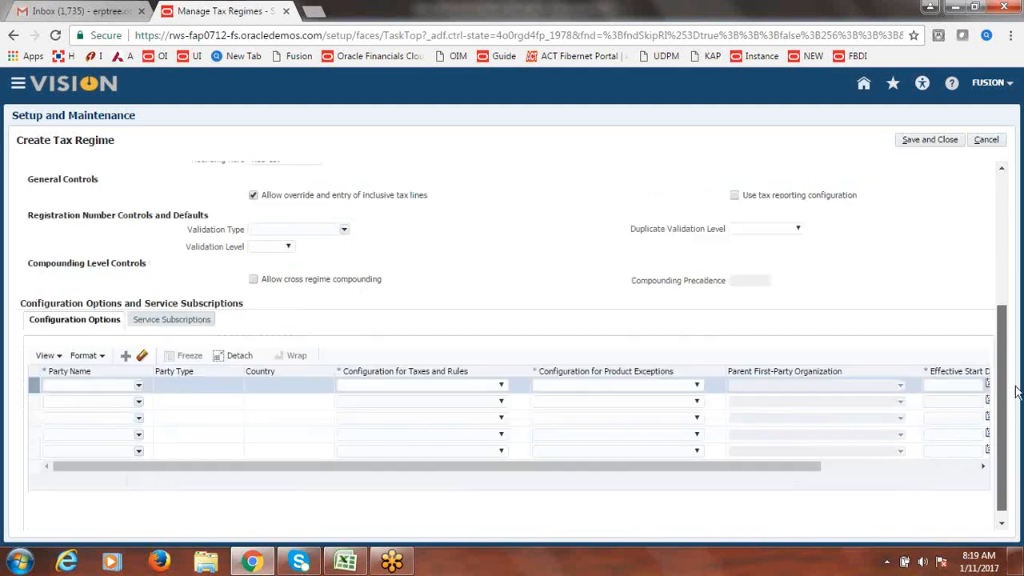
- Search party names for 'Fusion' and pick Fusion US Business Unit for the first configuration option
{"action": "left_click", "coordinate": [139, 383]}
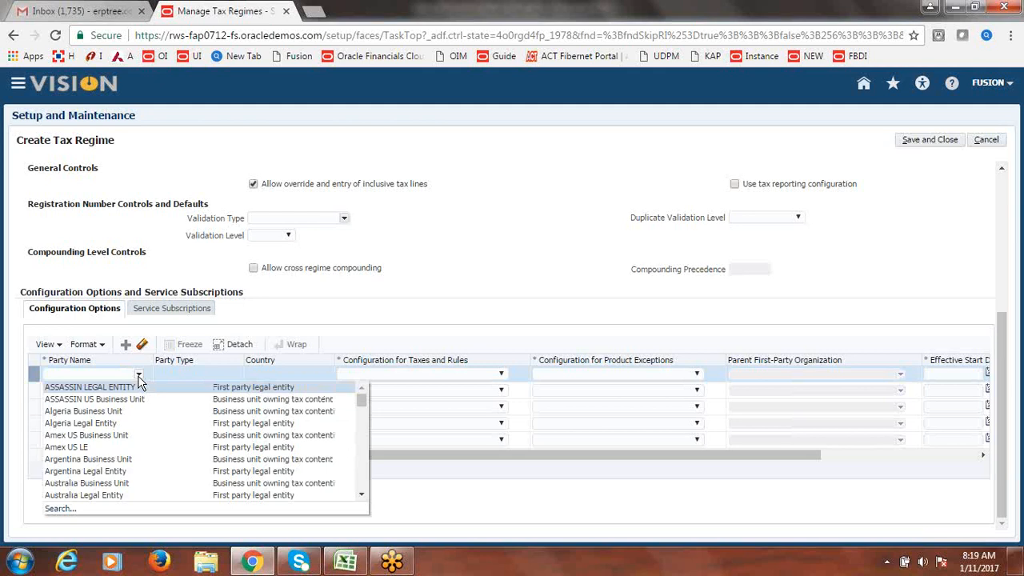
{"action": "left_click", "coordinate": [70, 509]}
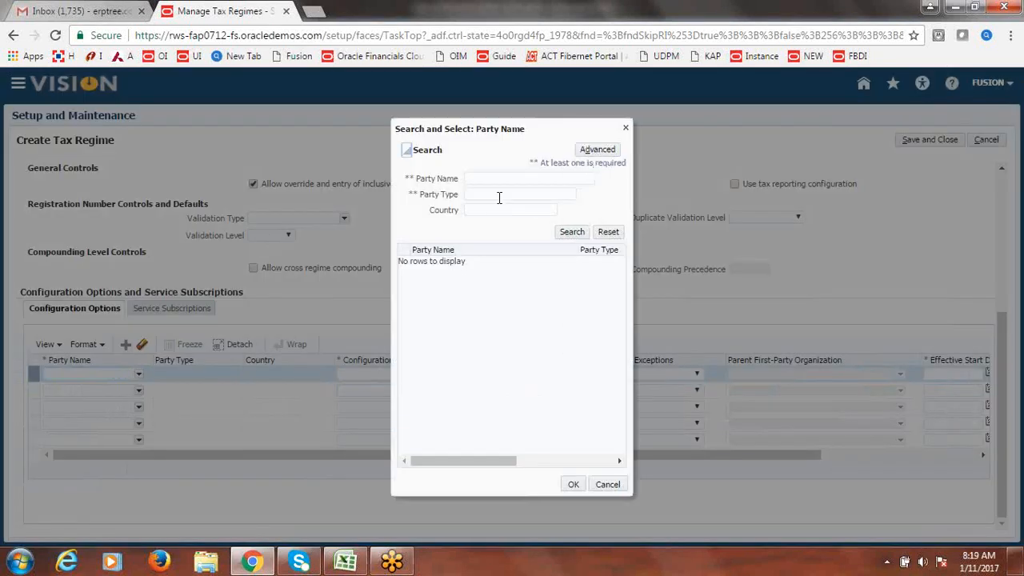
{"action": "left_click", "coordinate": [486, 178]}
{"action": "type", "text": "fu"}
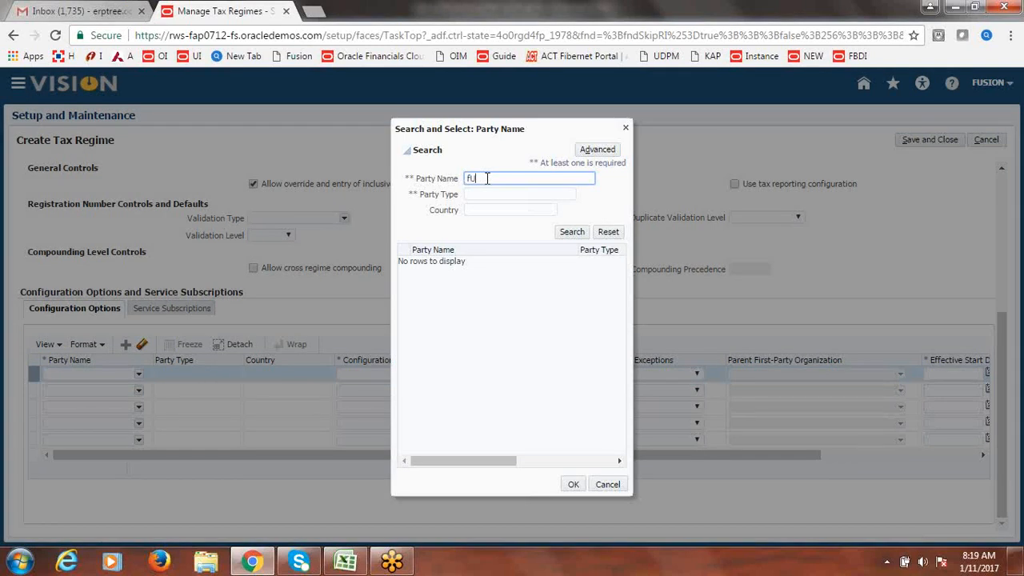
{"action": "key", "text": "BackSpace"}
{"action": "key", "text": "BackSpace"}
{"action": "type", "text": "Fusion"}
{"action": "left_click", "coordinate": [577, 232]}
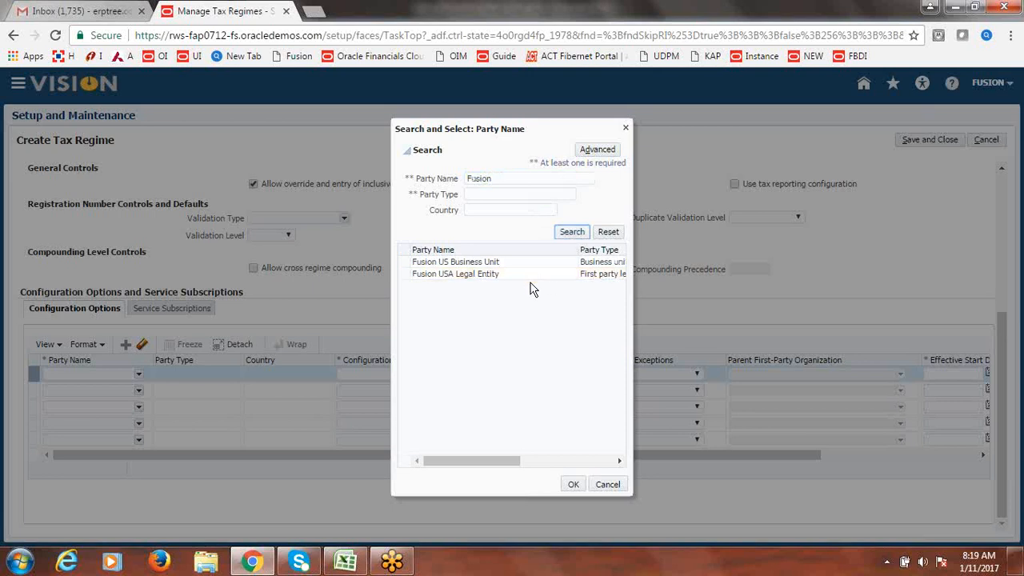
{"action": "left_click", "coordinate": [445, 264]}
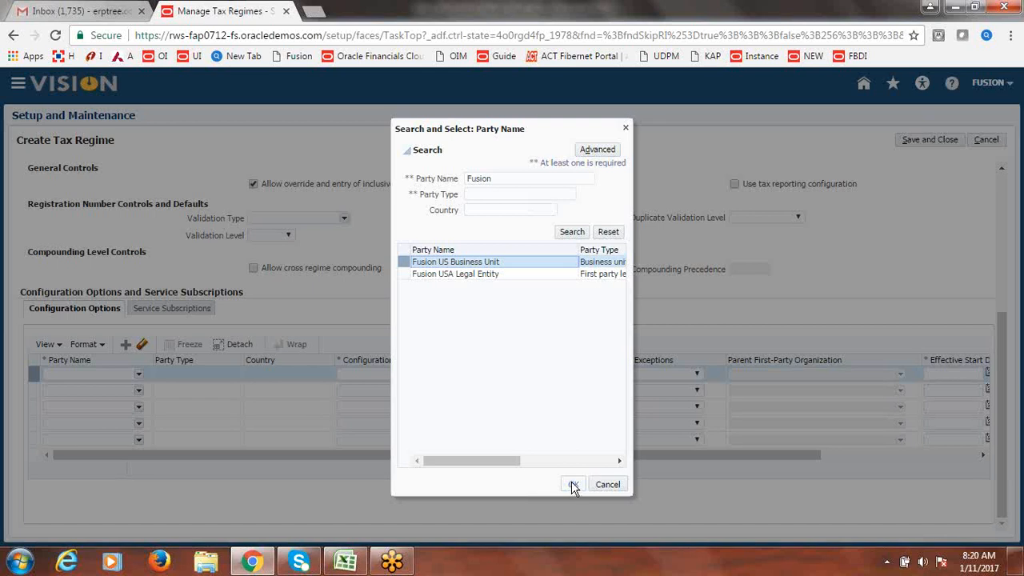
{"action": "left_click", "coordinate": [573, 488]}
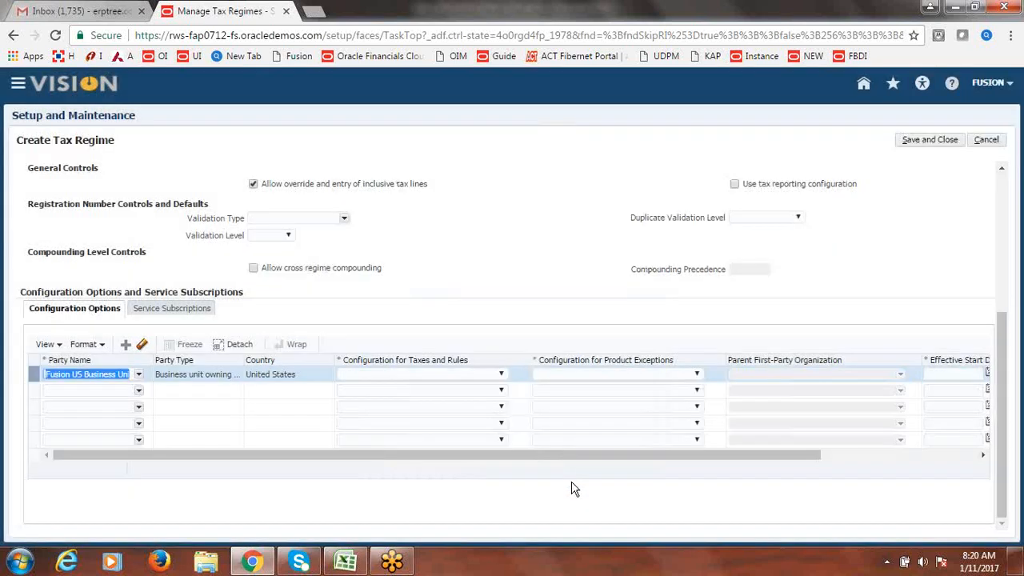
- Set the business unit's configuration to Common configuration with party override
{"action": "left_click", "coordinate": [450, 258]}
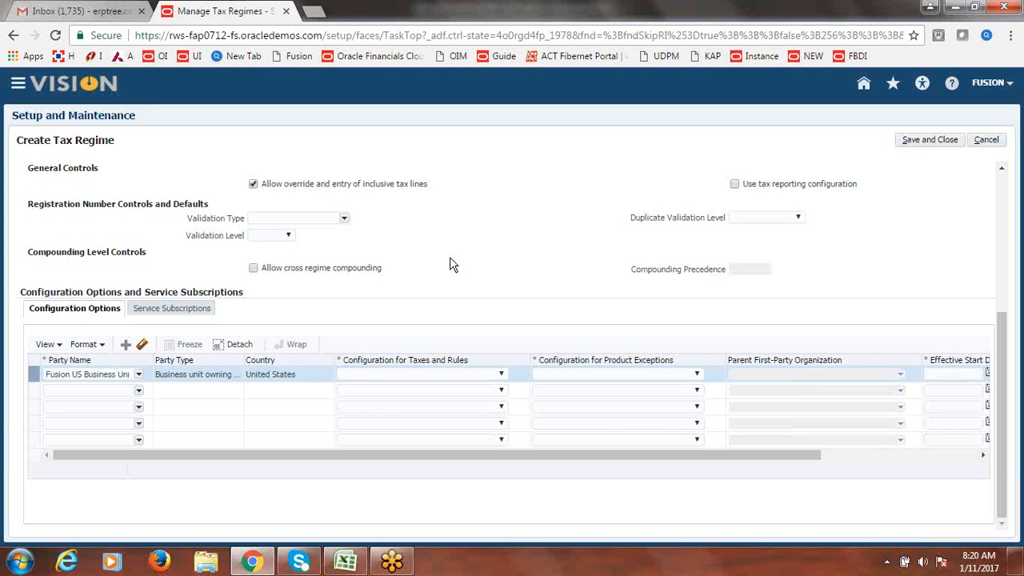
{"action": "left_click", "coordinate": [502, 376]}
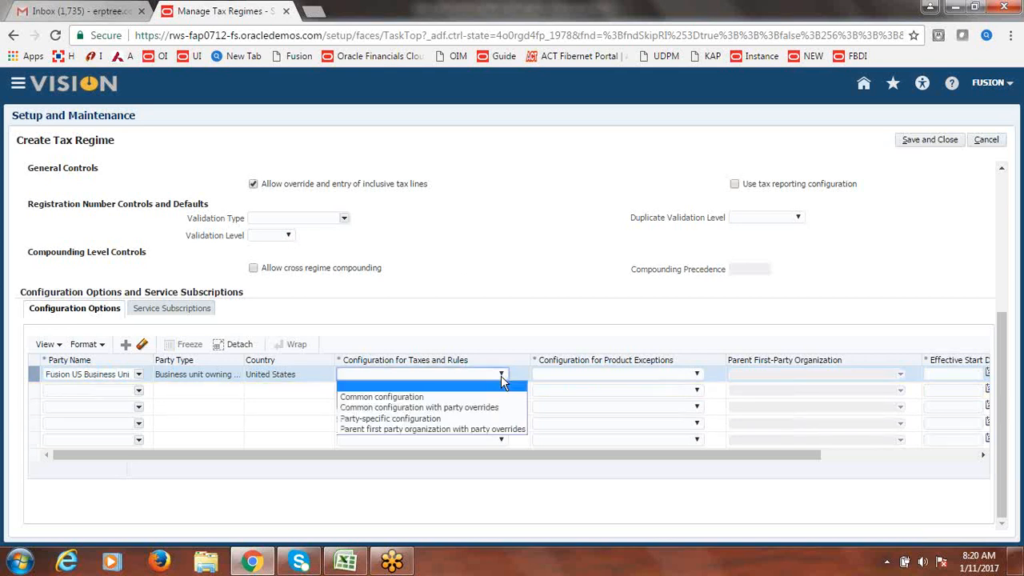
{"action": "left_click", "coordinate": [466, 408]}
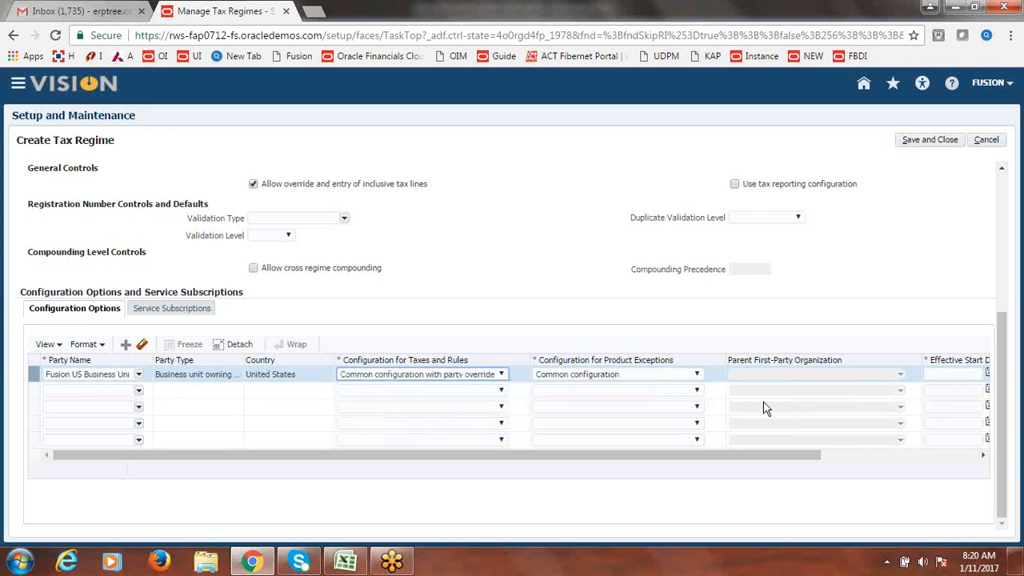
{"action": "left_click_drag", "start_coordinate": [608, 461], "coordinate": [707, 464]}
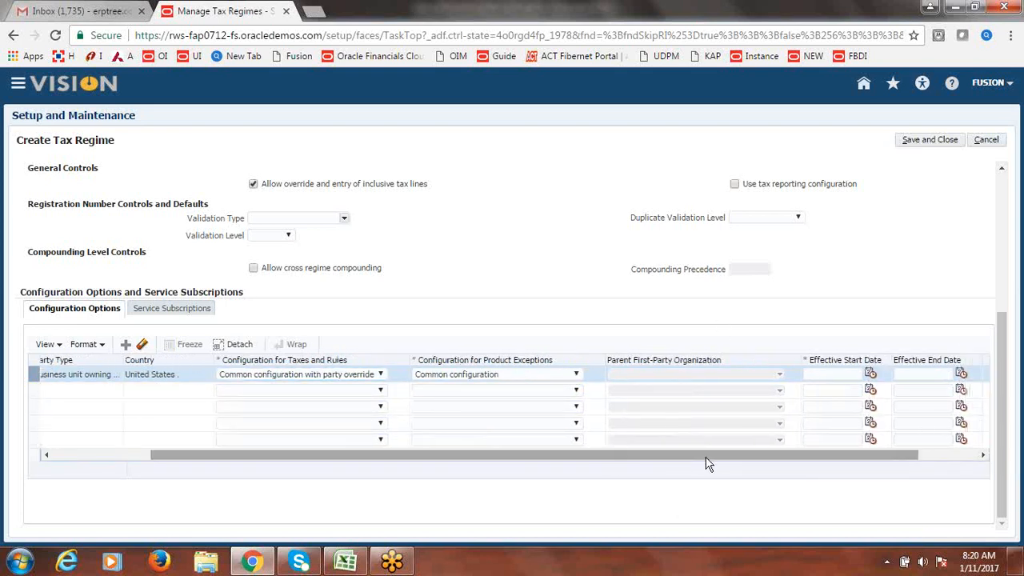
- Set the effective start date to 1/11/17 and save and close the tax regime
{"action": "left_click", "coordinate": [871, 374]}
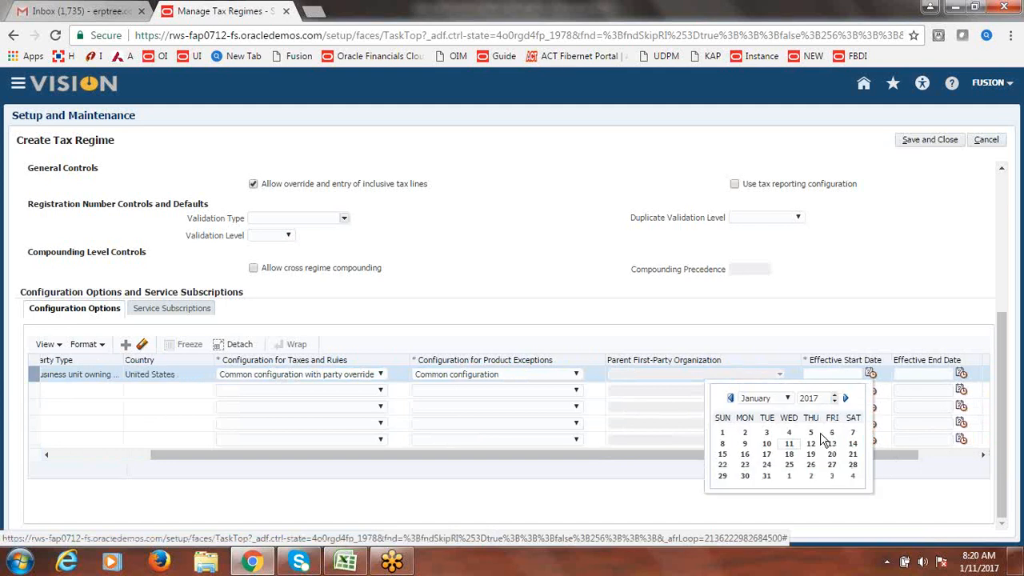
{"action": "left_click", "coordinate": [790, 446]}
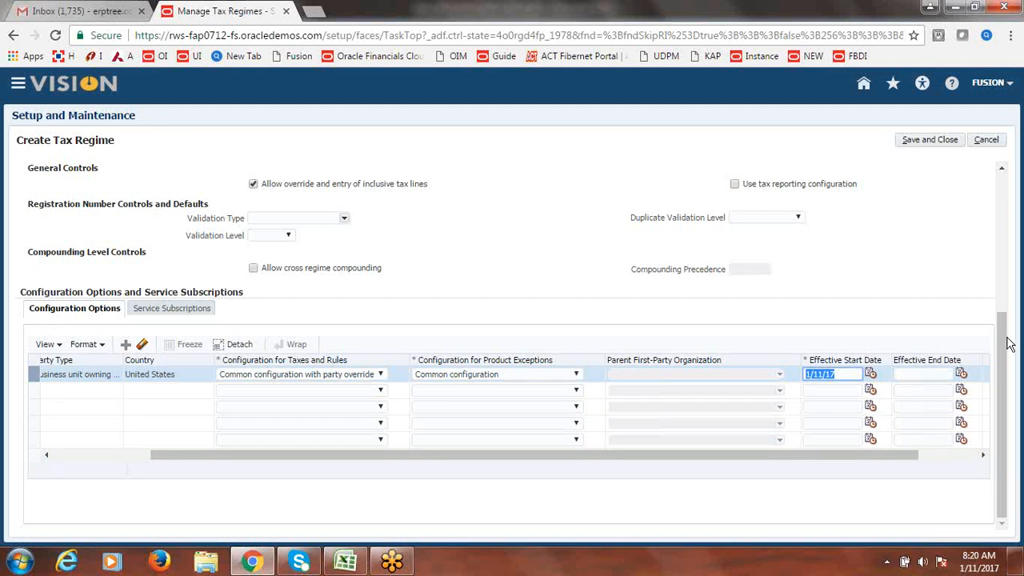
{"action": "mouse_move", "coordinate": [1003, 343]}
{"action": "left_mouse_down"}
{"action": "mouse_move", "coordinate": [1007, 322]}
{"action": "mouse_move", "coordinate": [1008, 351]}
{"action": "left_mouse_up"}
{"action": "left_click", "coordinate": [845, 374]}
{"action": "left_click", "coordinate": [824, 375]}
{"action": "key", "text": "BackSpace"}
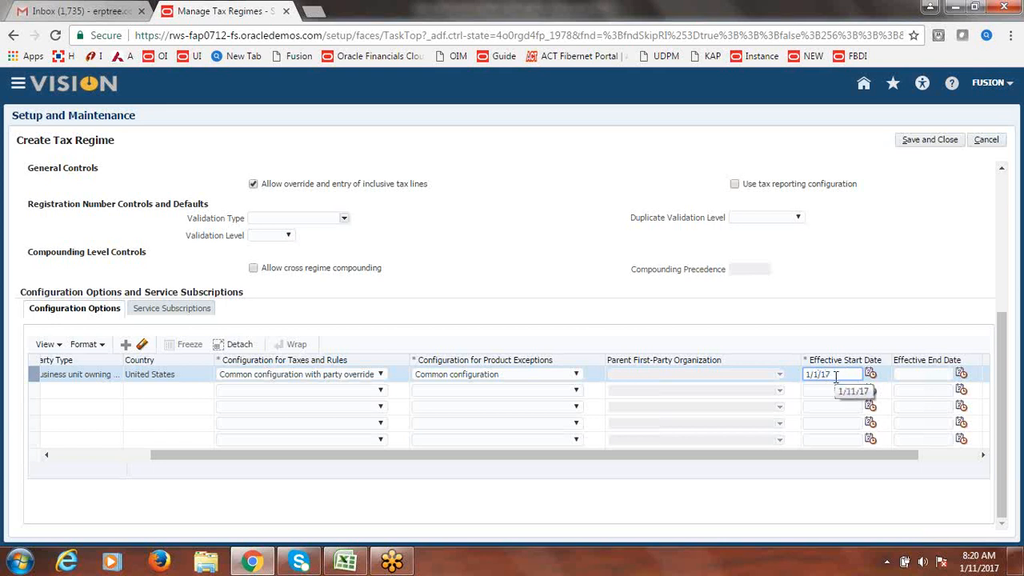
{"action": "type", "text": "1"}
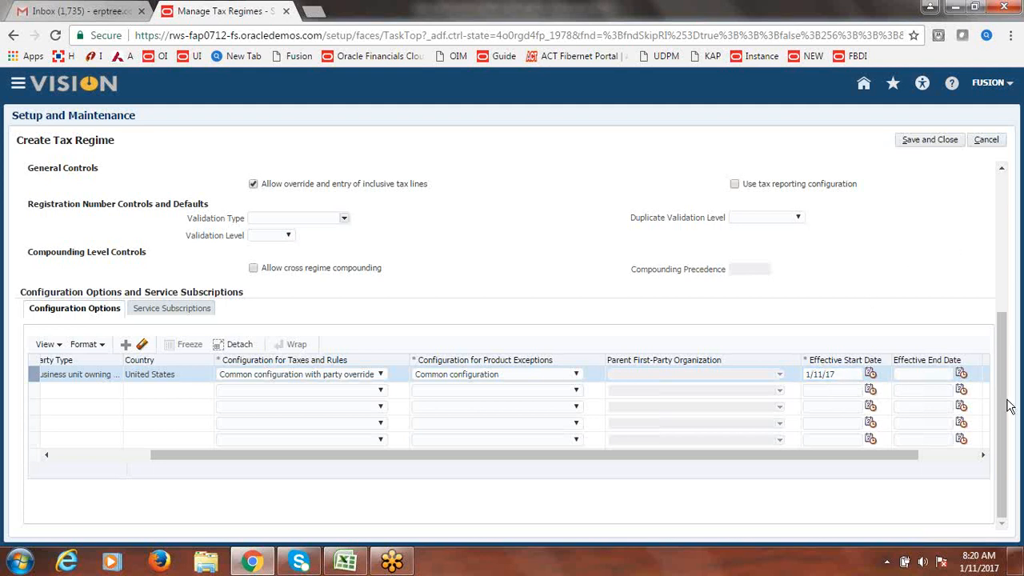
{"action": "left_click_drag", "start_coordinate": [1007, 405], "coordinate": [1020, 250]}
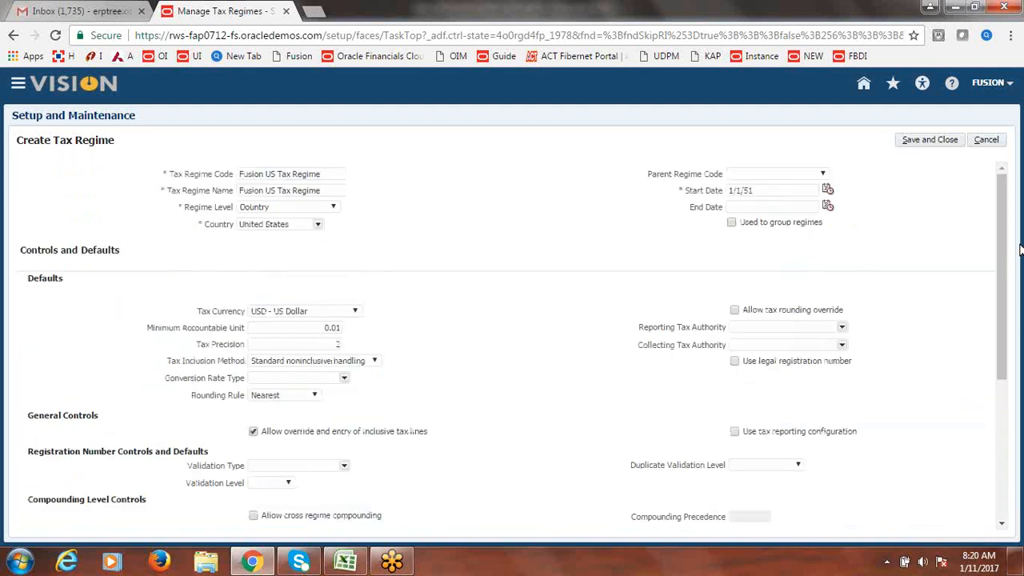
{"action": "left_click", "coordinate": [930, 141]}
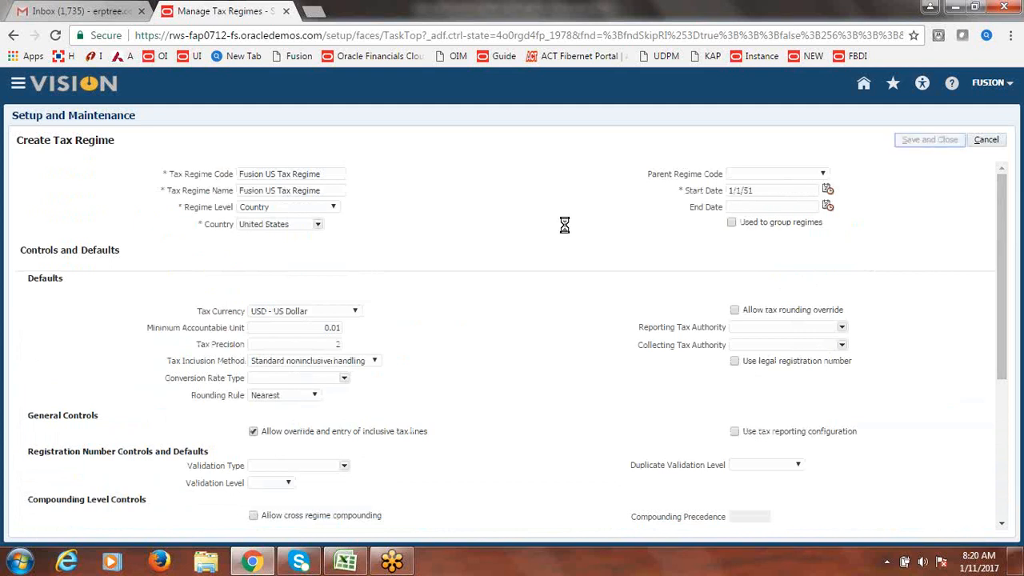
- Mark Create Tax Regime as 'Done' in the Excel checklist and return to the browser
{"action": "left_click", "coordinate": [346, 562]}
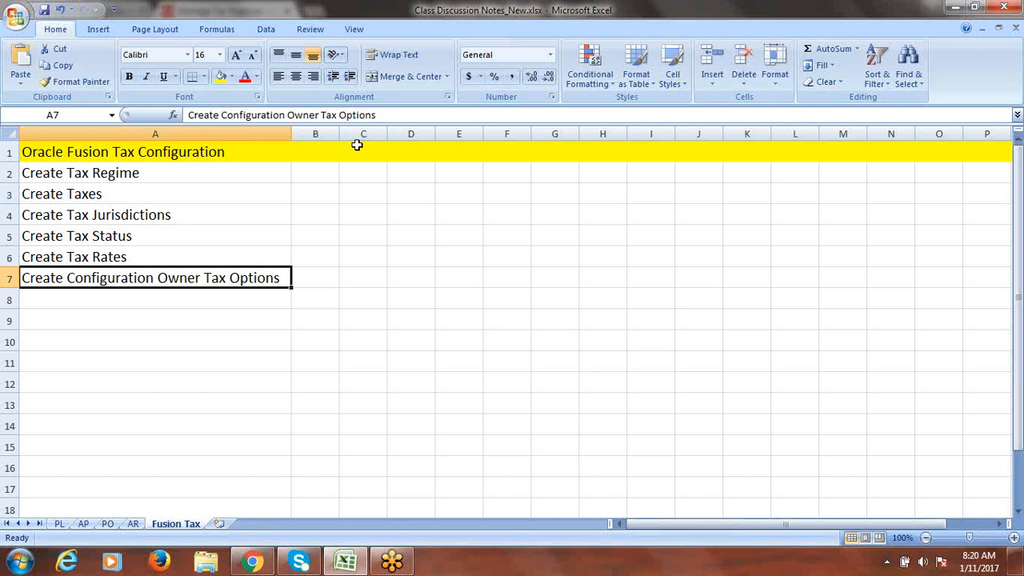
{"action": "left_click", "coordinate": [327, 173]}
{"action": "type", "text": "Done"}
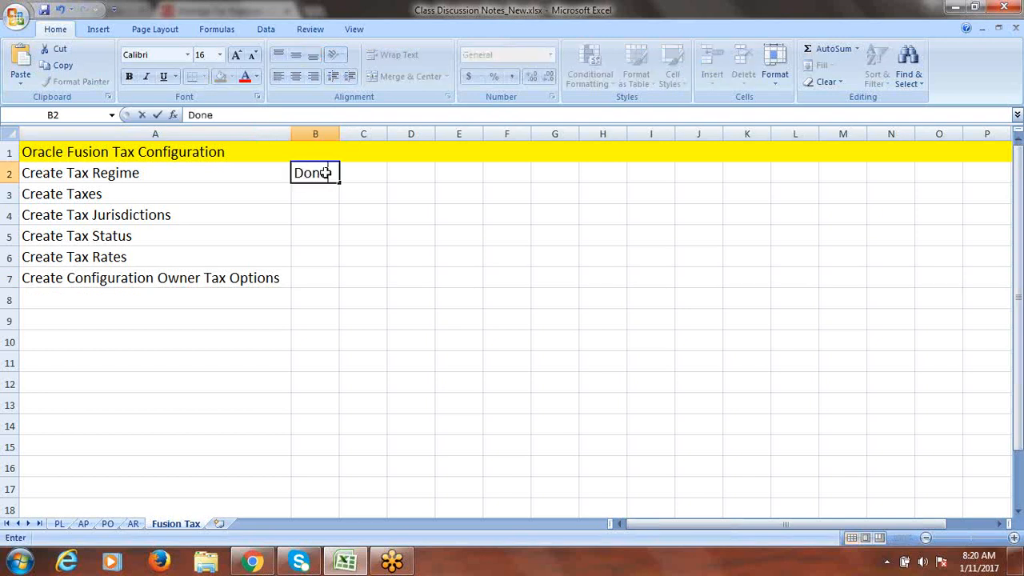
{"action": "left_click", "coordinate": [180, 186]}
{"action": "key", "text": "alt+Tab"}
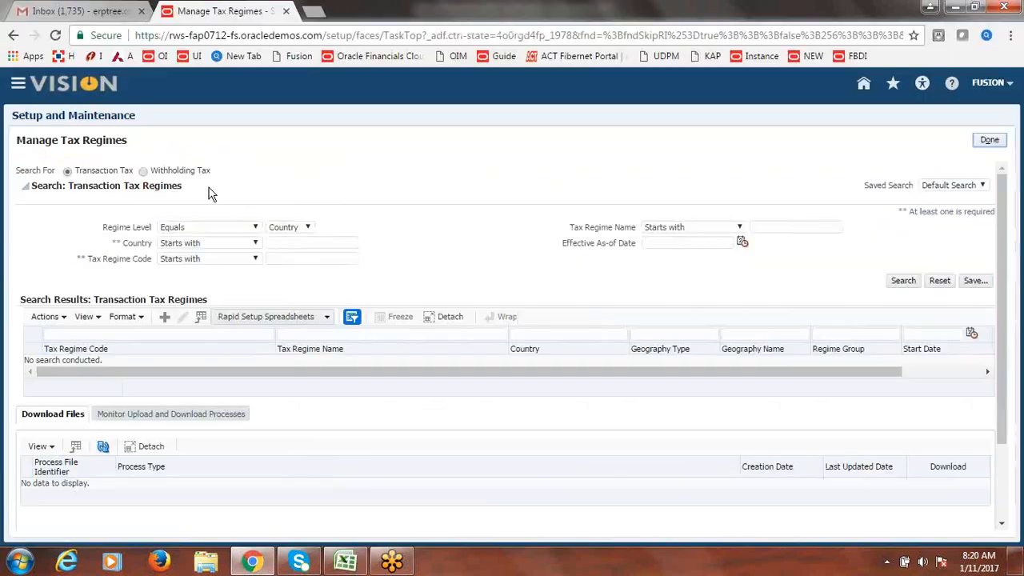
- Leave Manage Tax Regimes, search tasks for 'Manage Taxes' and open that task
{"action": "left_click", "coordinate": [988, 142]}
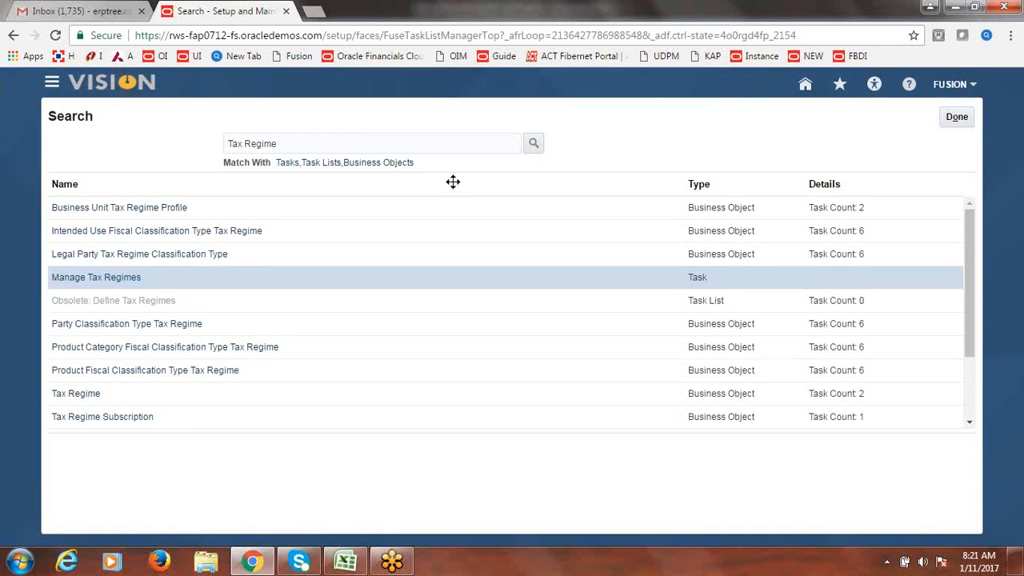
{"action": "triple_click", "coordinate": [316, 142]}
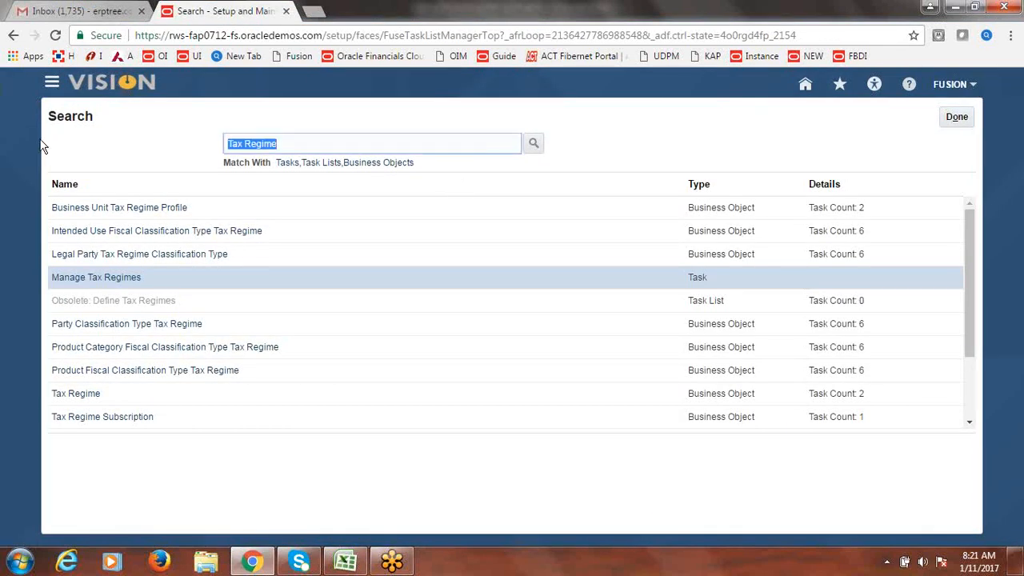
{"action": "type", "text": "Manage T"}
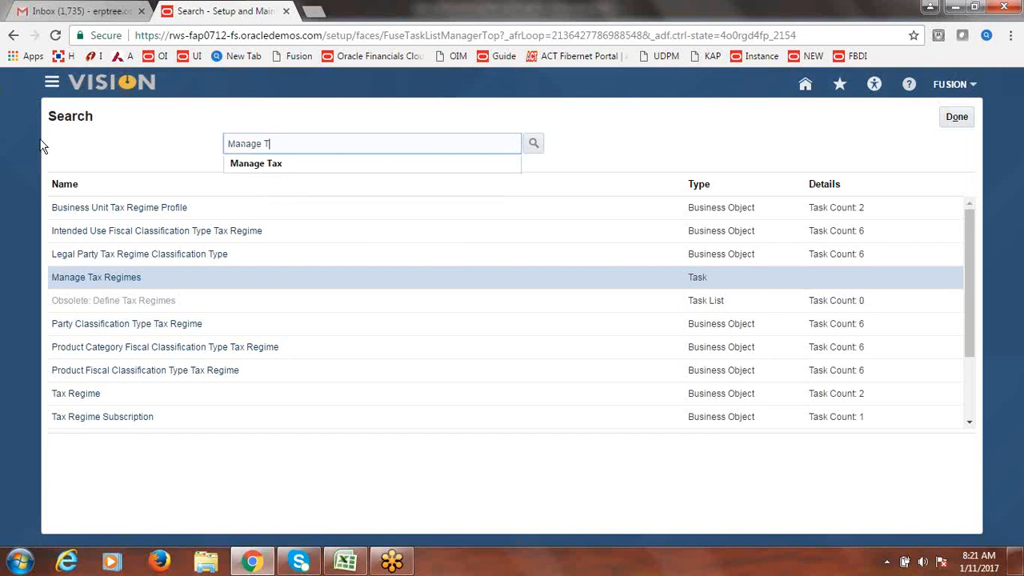
{"action": "type", "text": "axes"}
{"action": "key", "text": "Return"}
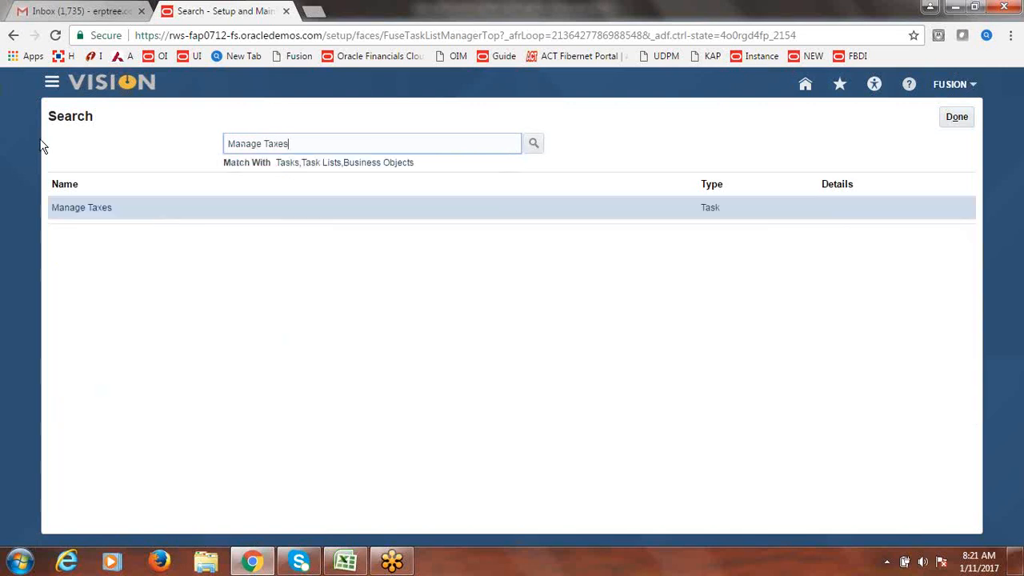
{"action": "left_click", "coordinate": [82, 208]}
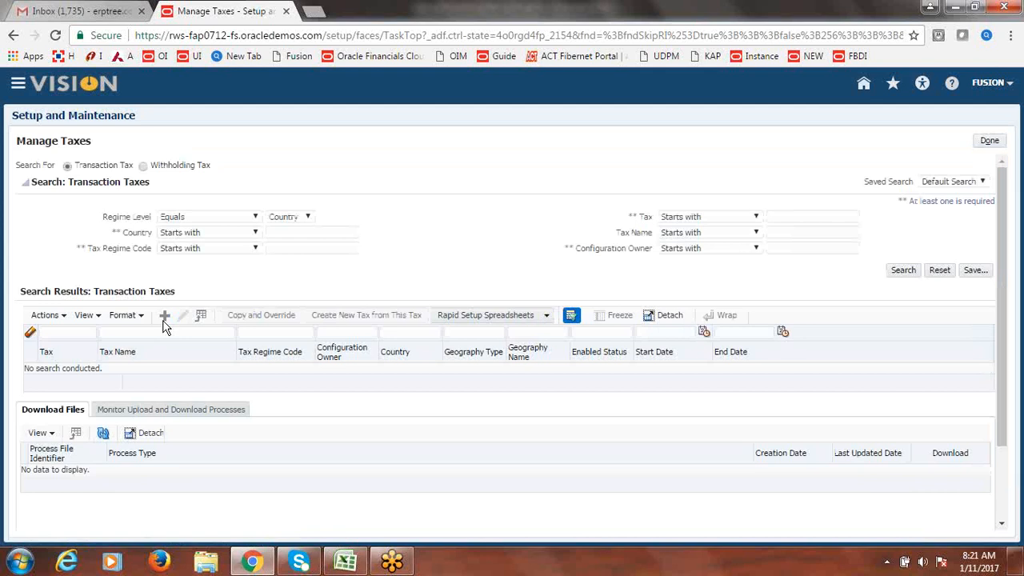
- Create a new tax under FUSION US TAX REGIME with Global configuration owner
{"action": "left_click", "coordinate": [164, 317]}
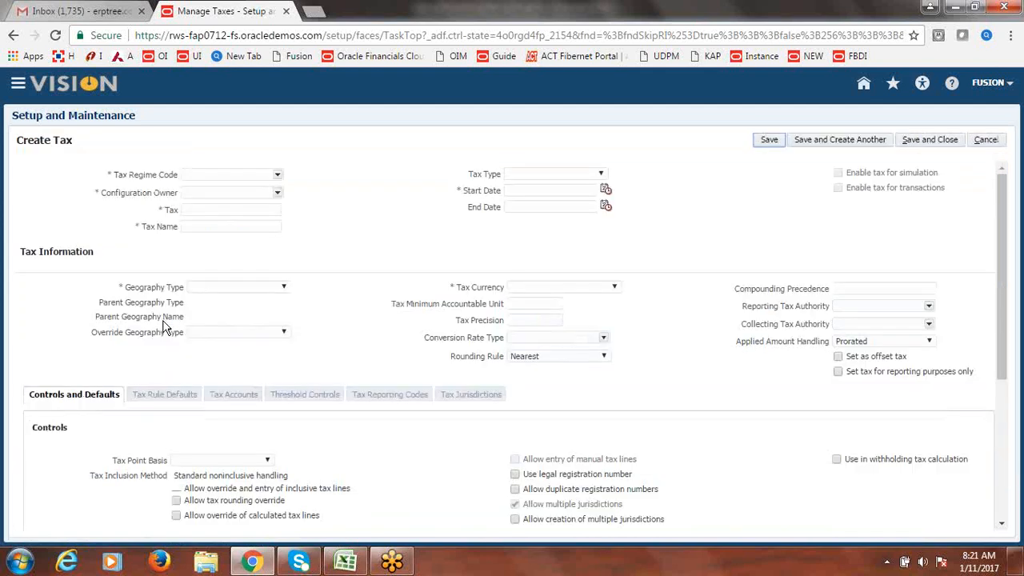
{"action": "left_click", "coordinate": [278, 176]}
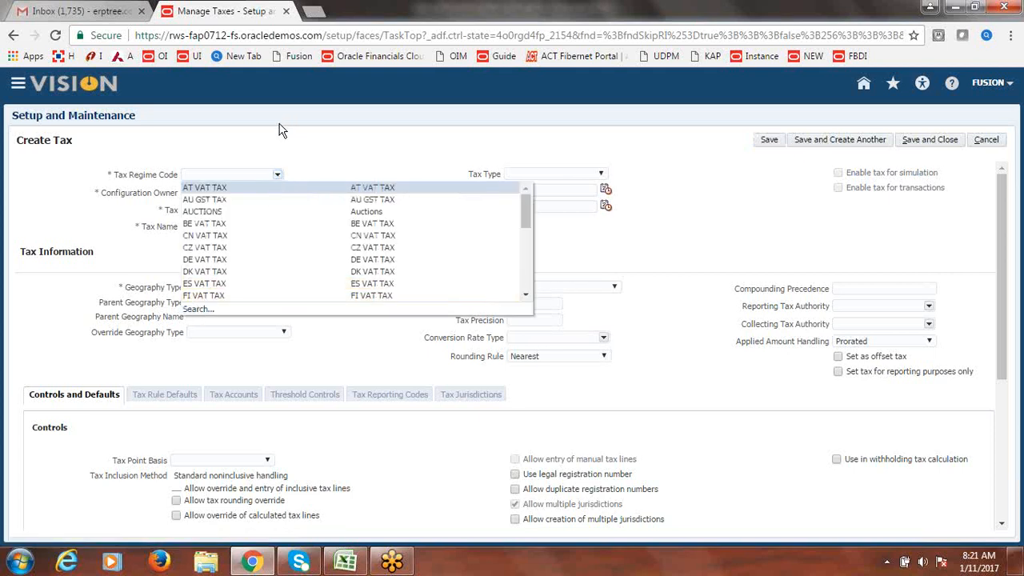
{"action": "left_click", "coordinate": [241, 176]}
{"action": "left_click", "coordinate": [234, 174]}
{"action": "type", "text": "Fusion"}
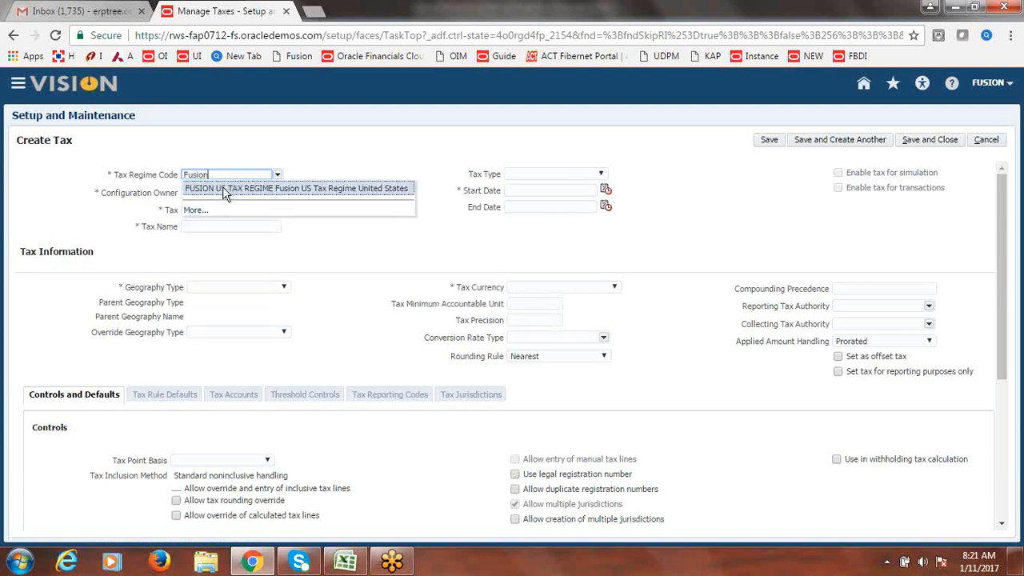
{"action": "left_click", "coordinate": [223, 187]}
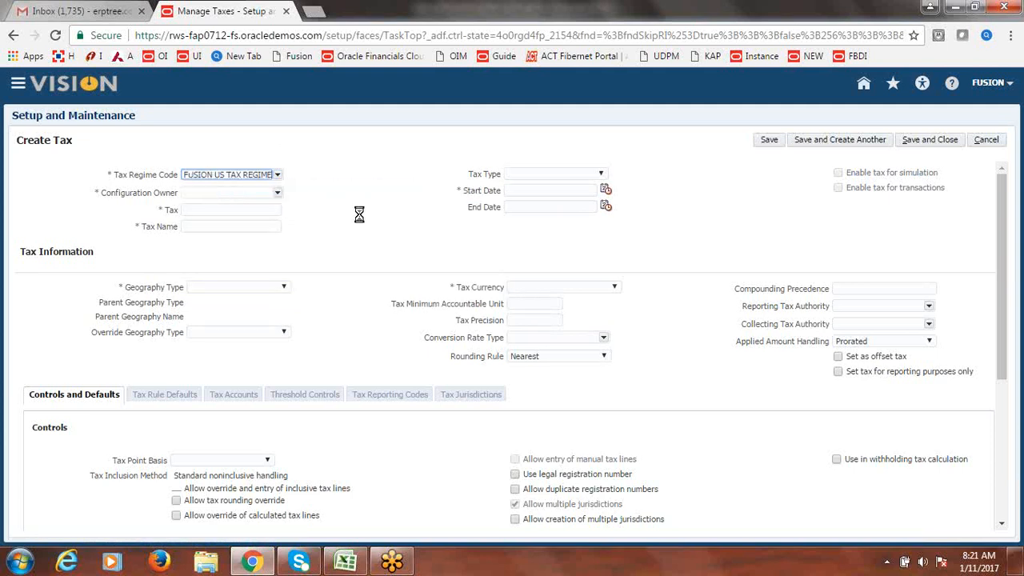
{"action": "left_click", "coordinate": [277, 195]}
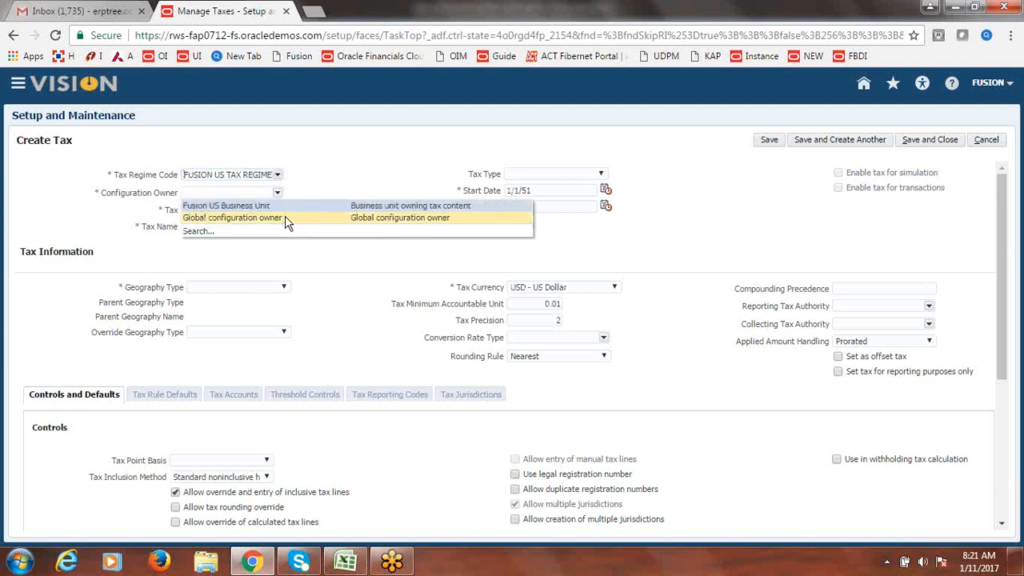
{"action": "left_click", "coordinate": [288, 219]}
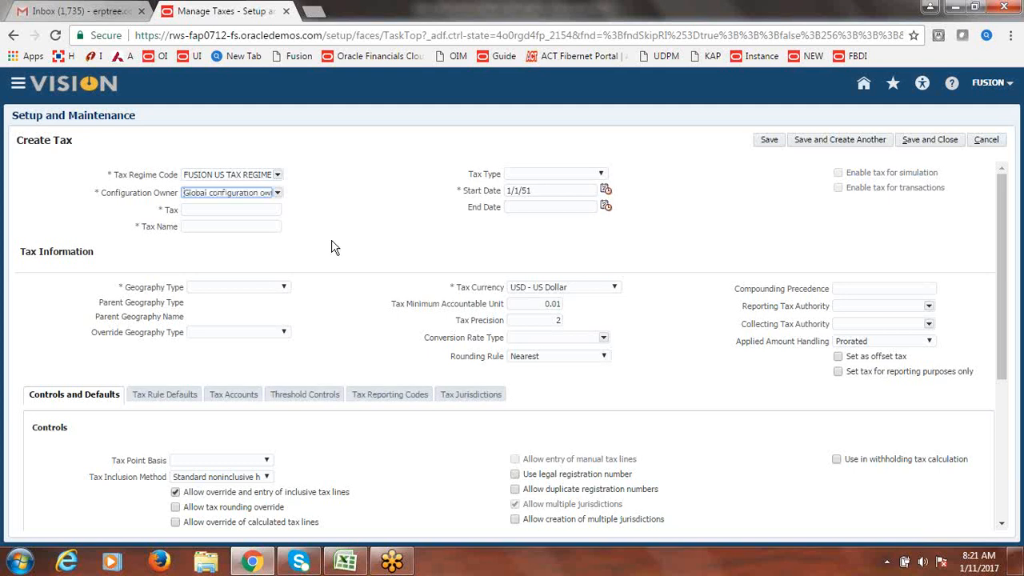
- Enter 'Fusion VAT' as both tax code and tax name, and set tax type to VAT
{"action": "left_click", "coordinate": [237, 211]}
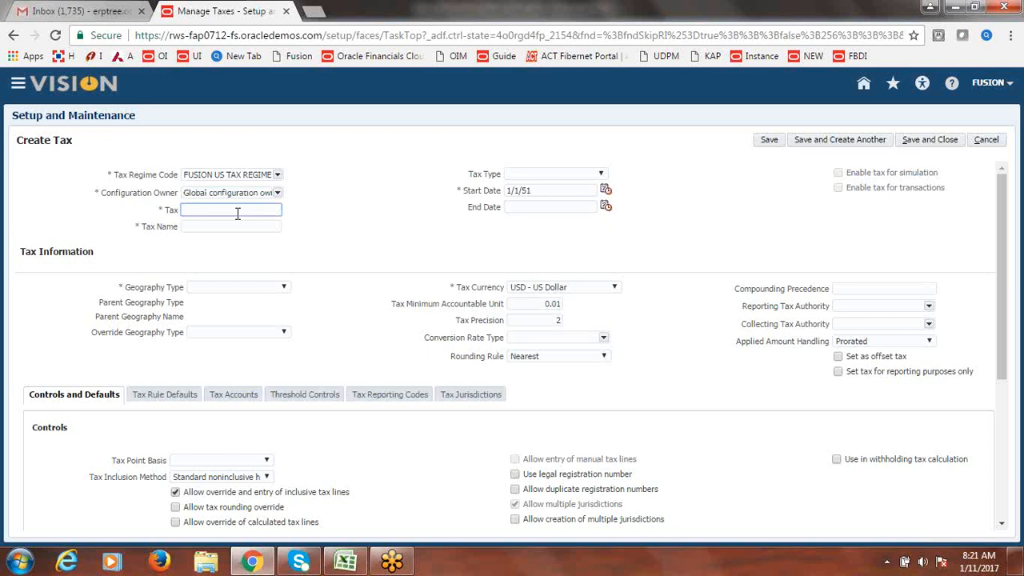
{"action": "type", "text": "f"}
{"action": "key", "text": "BackSpace"}
{"action": "type", "text": "Fusion VAT"}
{"action": "left_click_drag", "start_coordinate": [234, 212], "coordinate": [170, 224]}
{"action": "key", "text": "ctrl+c"}
{"action": "left_click", "coordinate": [226, 227]}
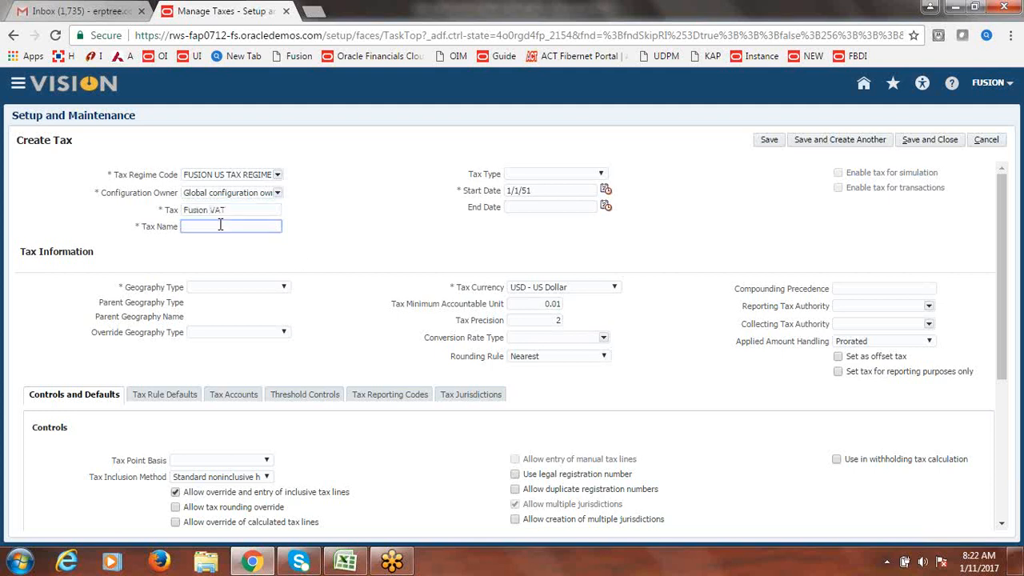
{"action": "key", "text": "ctrl+v"}
{"action": "left_click", "coordinate": [601, 176]}
{"action": "scroll", "coordinate": [616, 218], "scroll_direction": "down", "scroll_amount": 2}
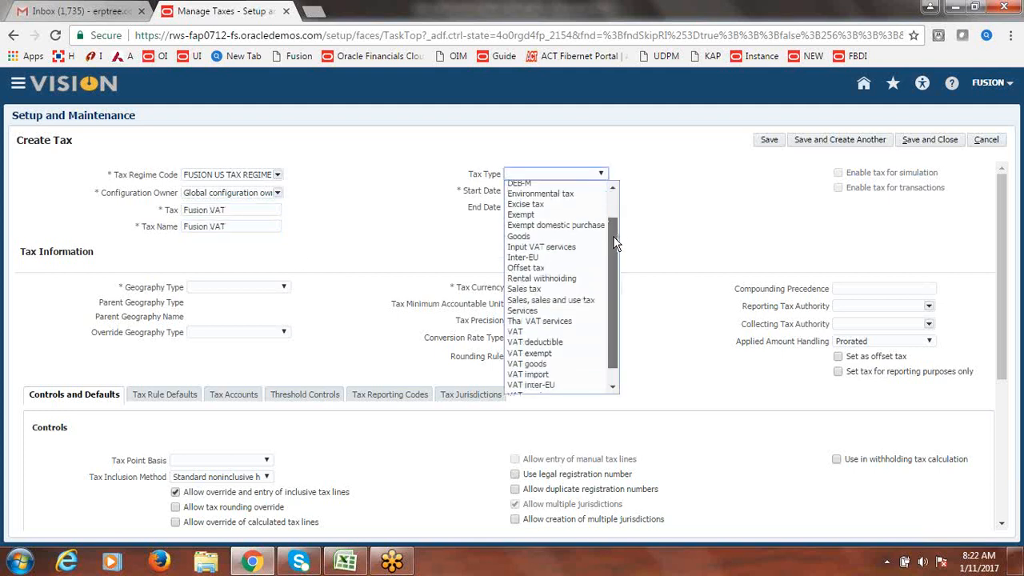
{"action": "left_click", "coordinate": [531, 314]}
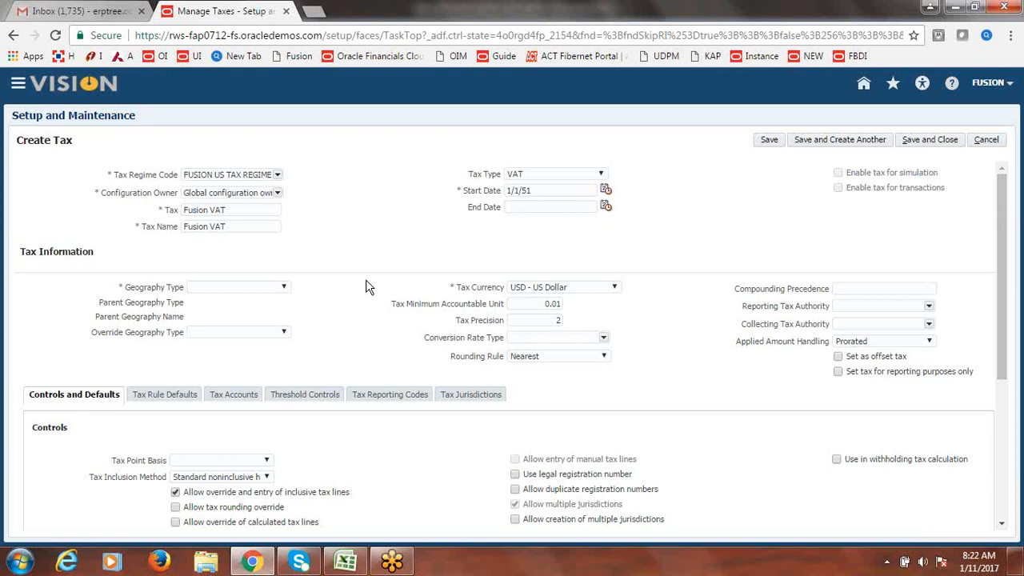
- Set the tax's geography type to STATE and parent geography type to COUNTRY
{"action": "left_click", "coordinate": [283, 288]}
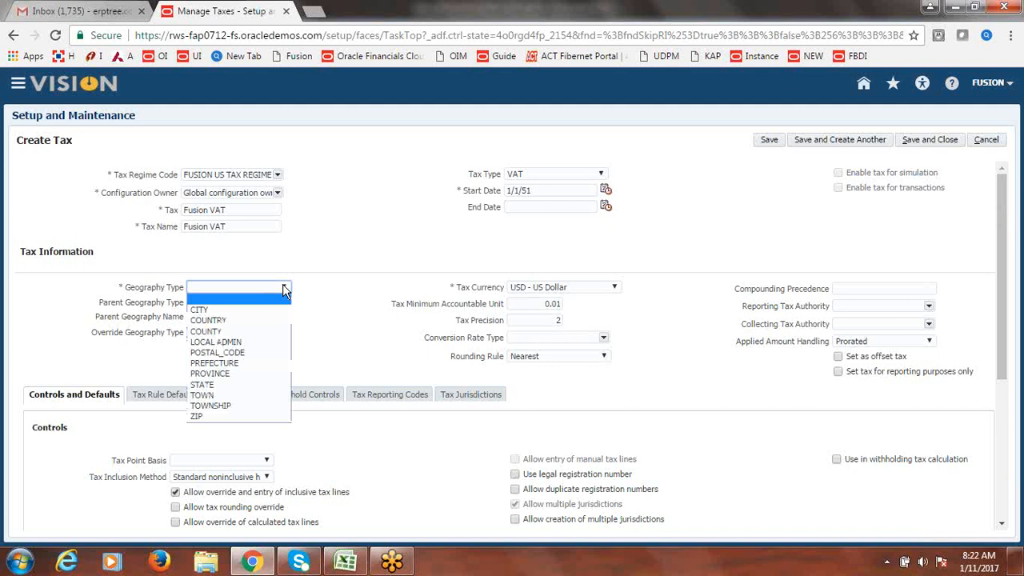
{"action": "left_click", "coordinate": [226, 385]}
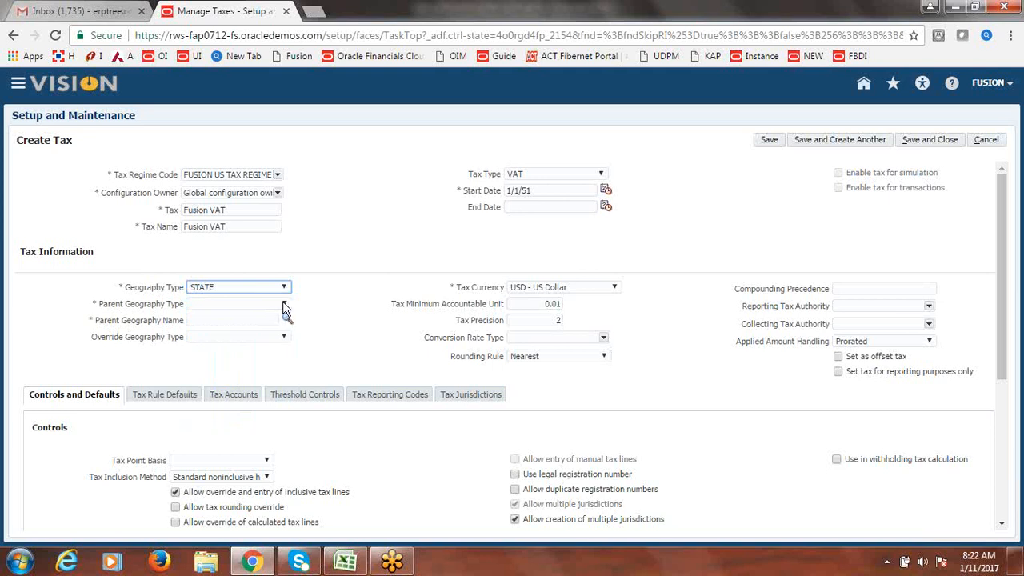
{"action": "left_click", "coordinate": [284, 305]}
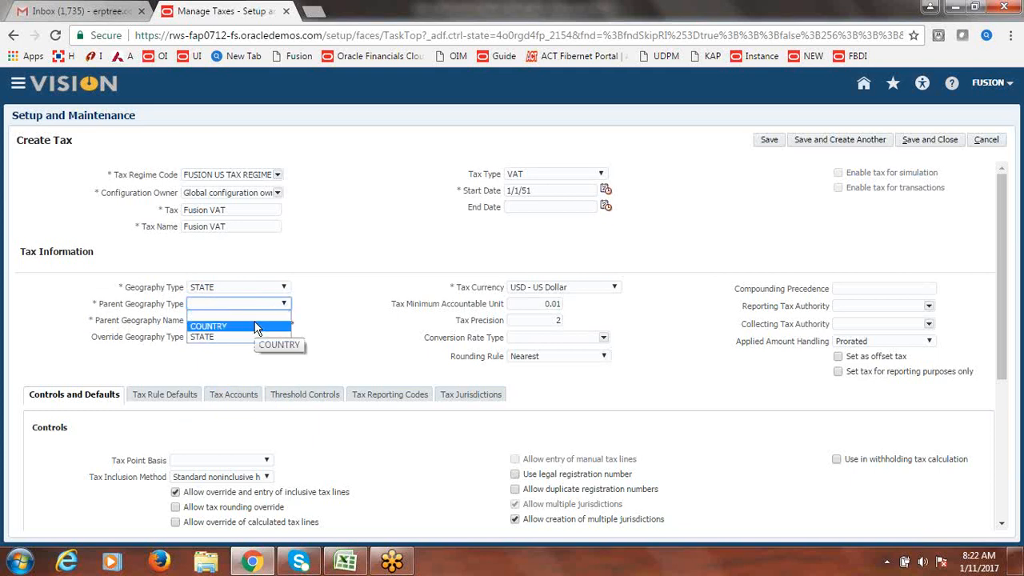
{"action": "left_click", "coordinate": [256, 327]}
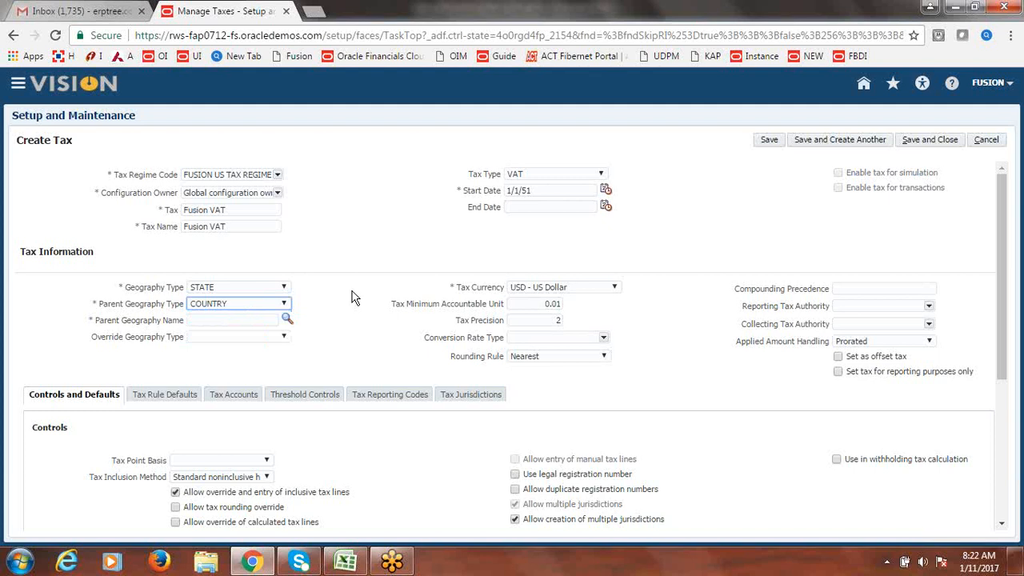
- Choose United States as parent geography name by searching for code US
{"action": "left_click", "coordinate": [287, 320]}
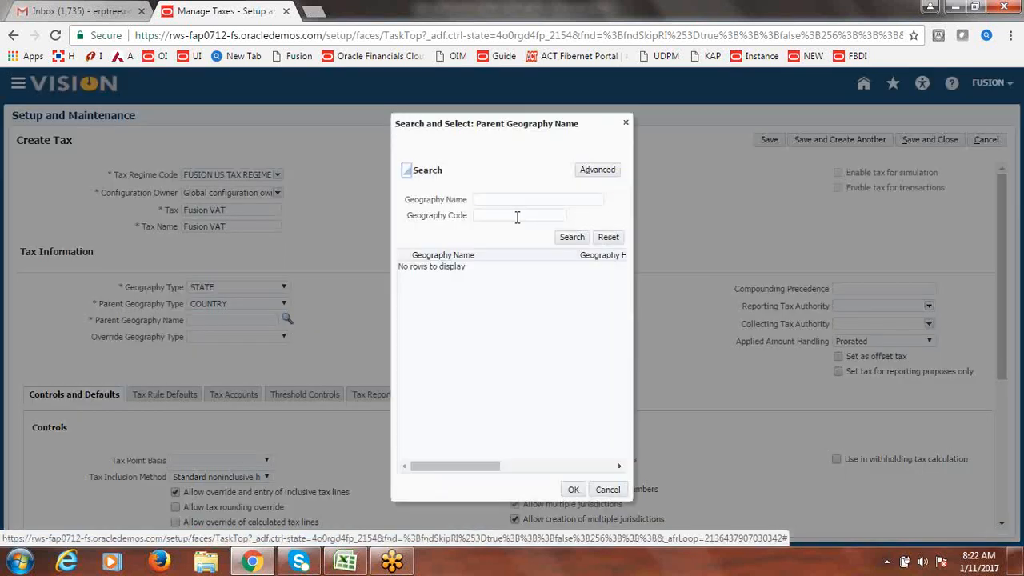
{"action": "left_click", "coordinate": [516, 216]}
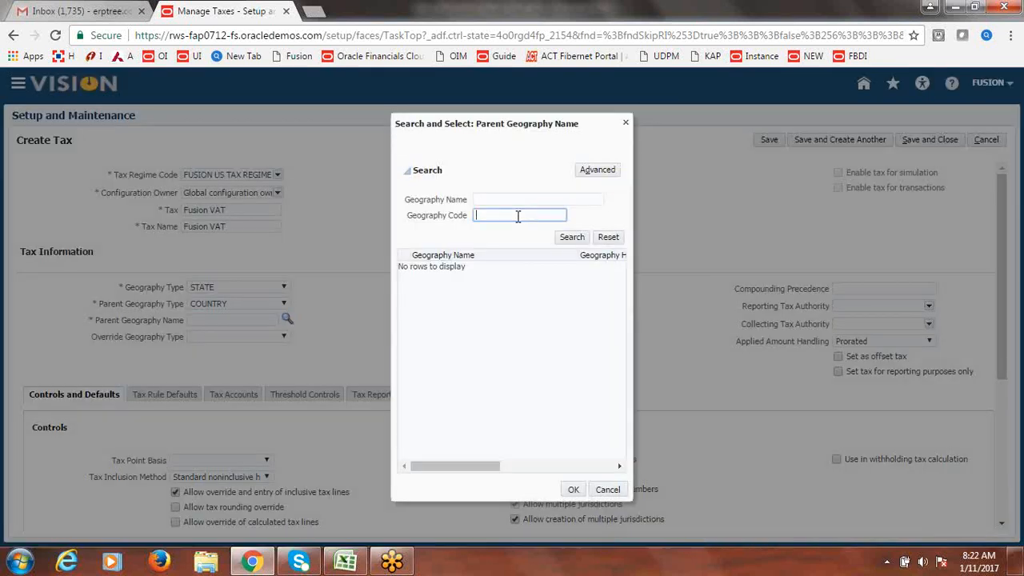
{"action": "type", "text": "US"}
{"action": "left_click", "coordinate": [573, 237]}
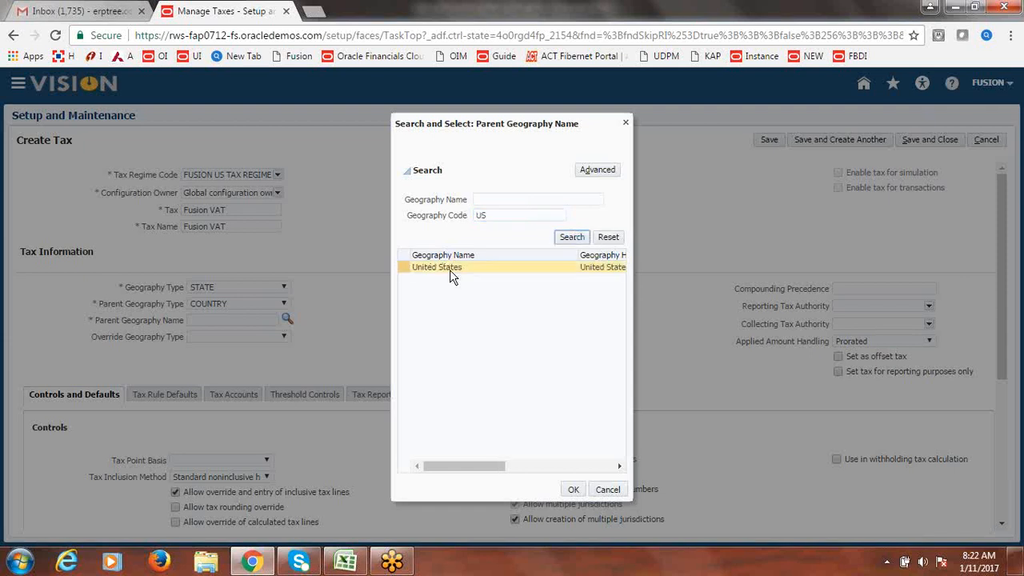
{"action": "left_click", "coordinate": [450, 269]}
{"action": "left_click", "coordinate": [583, 490]}
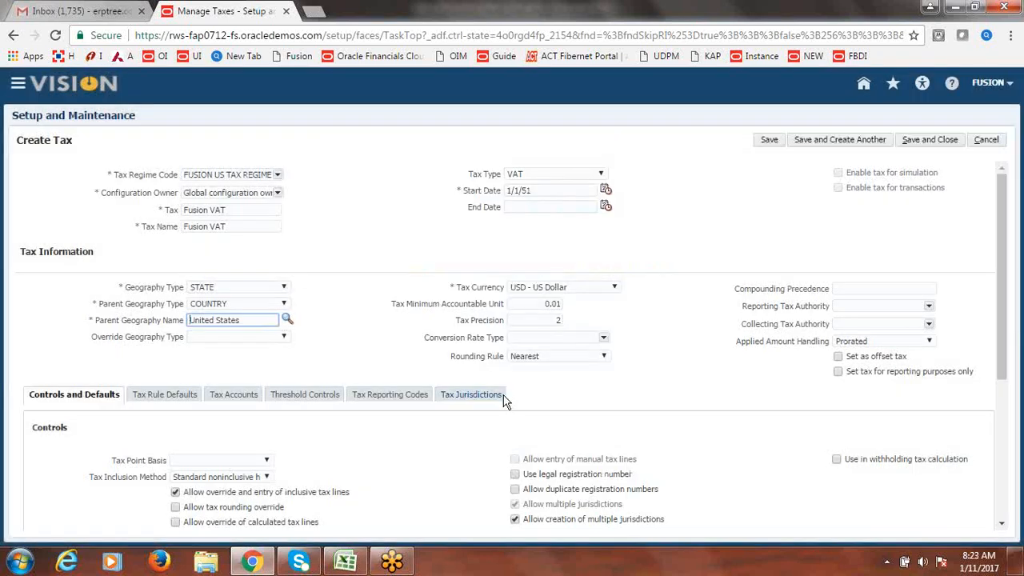
{"action": "left_click", "coordinate": [335, 355]}
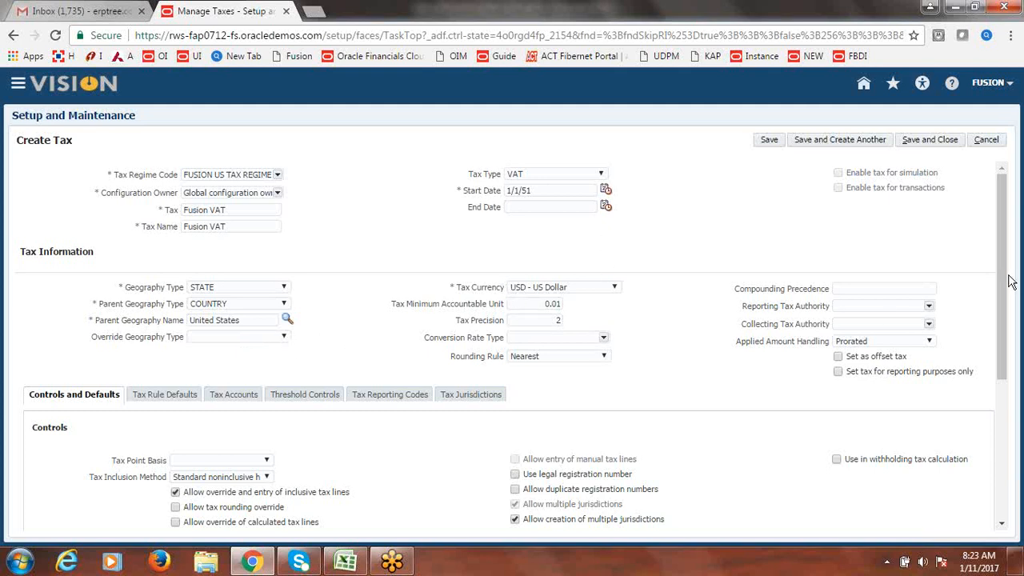
- Turn on override of calculated tax lines, manual tax line entry and legal registration number for Fusion VAT
{"action": "scroll", "coordinate": [1006, 287], "scroll_direction": "down", "scroll_amount": 1}
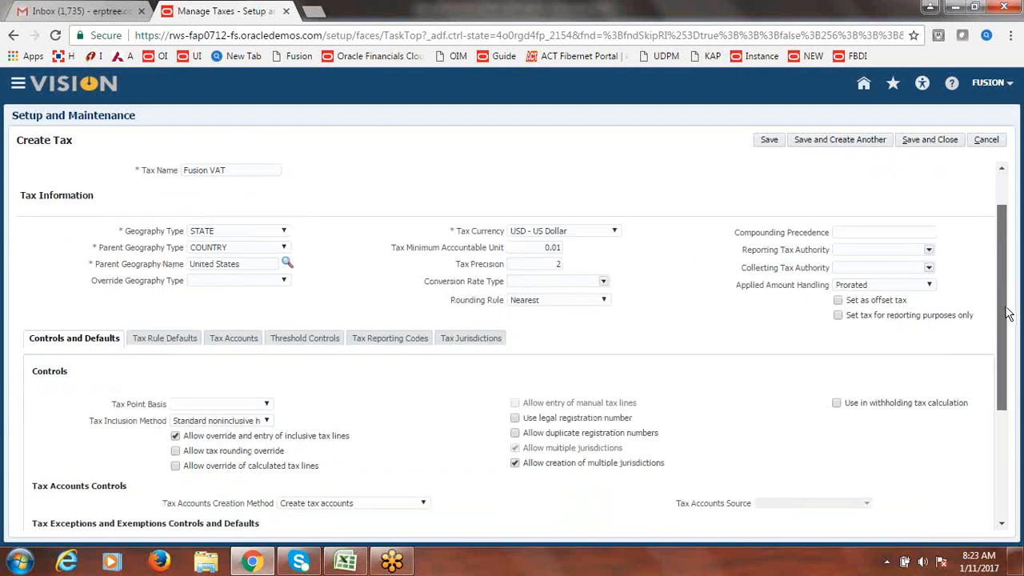
{"action": "scroll", "coordinate": [1008, 322], "scroll_direction": "down", "scroll_amount": 1}
{"action": "scroll", "coordinate": [1009, 354], "scroll_direction": "down", "scroll_amount": 1}
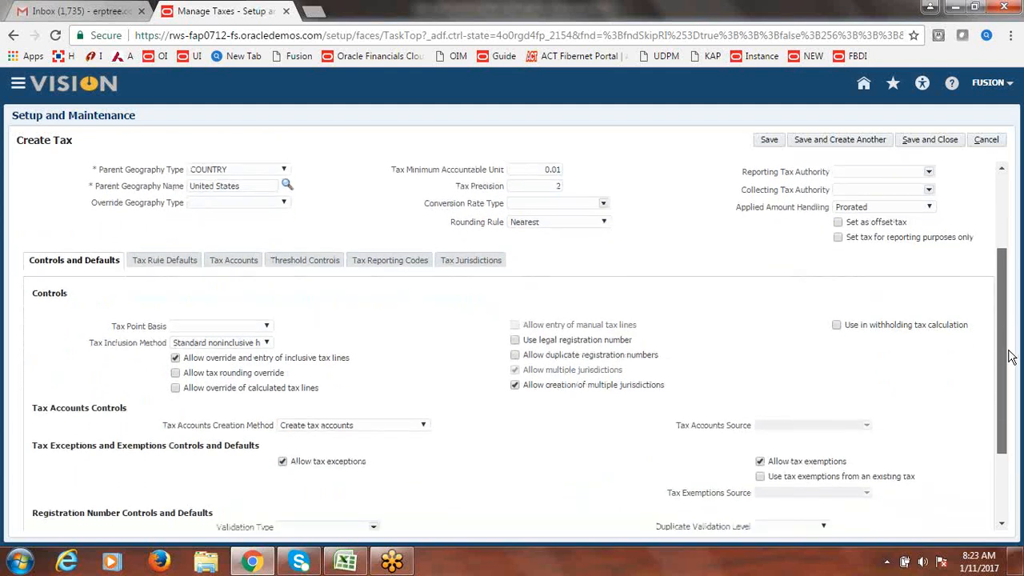
{"action": "scroll", "coordinate": [1009, 360], "scroll_direction": "down", "scroll_amount": 1}
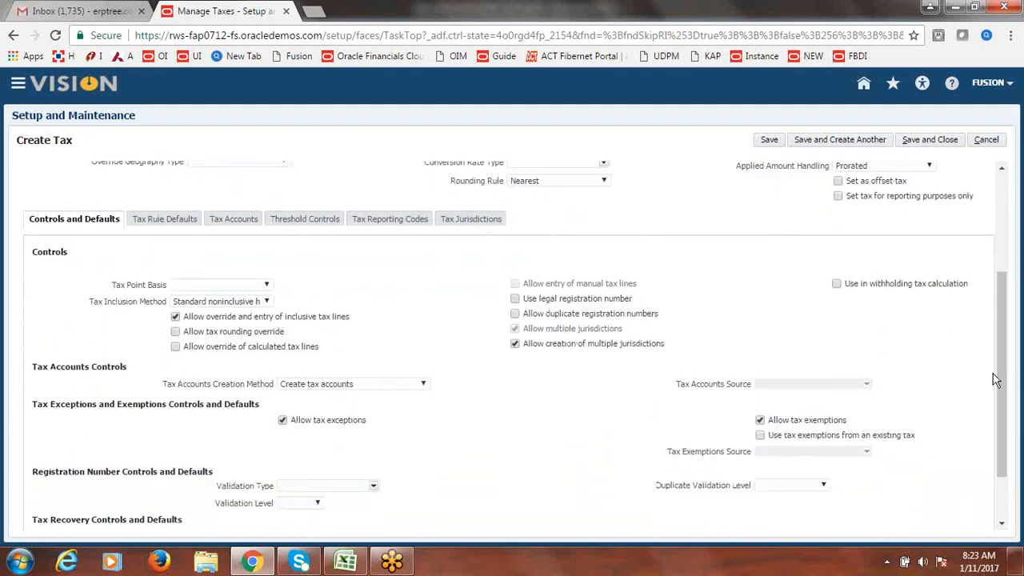
{"action": "left_click", "coordinate": [175, 347]}
{"action": "left_click", "coordinate": [515, 283]}
{"action": "left_click", "coordinate": [515, 300]}
{"action": "left_click_drag", "start_coordinate": [1007, 306], "coordinate": [1022, 234]}
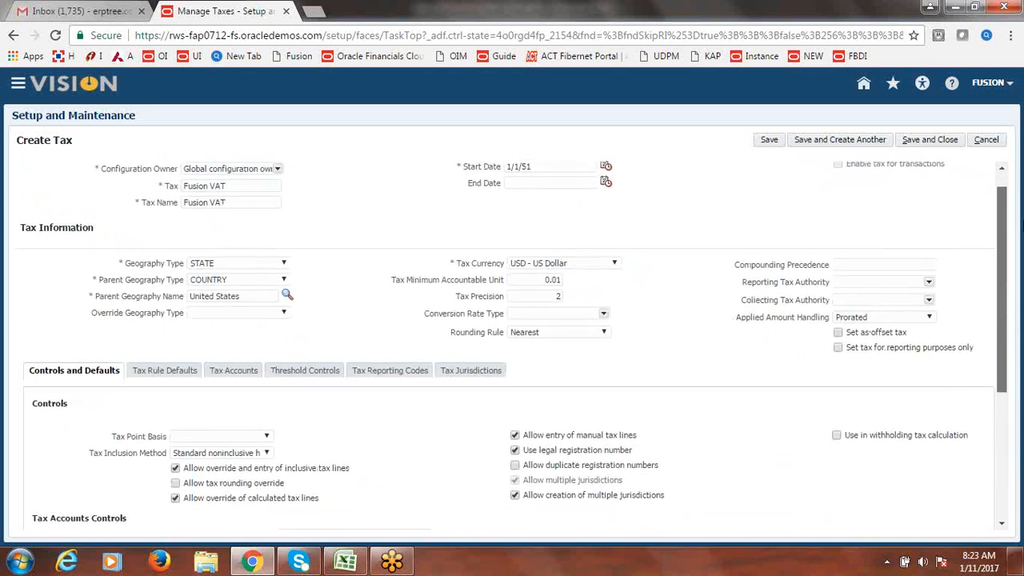
{"action": "scroll", "coordinate": [1016, 200], "scroll_direction": "up", "scroll_amount": 2}
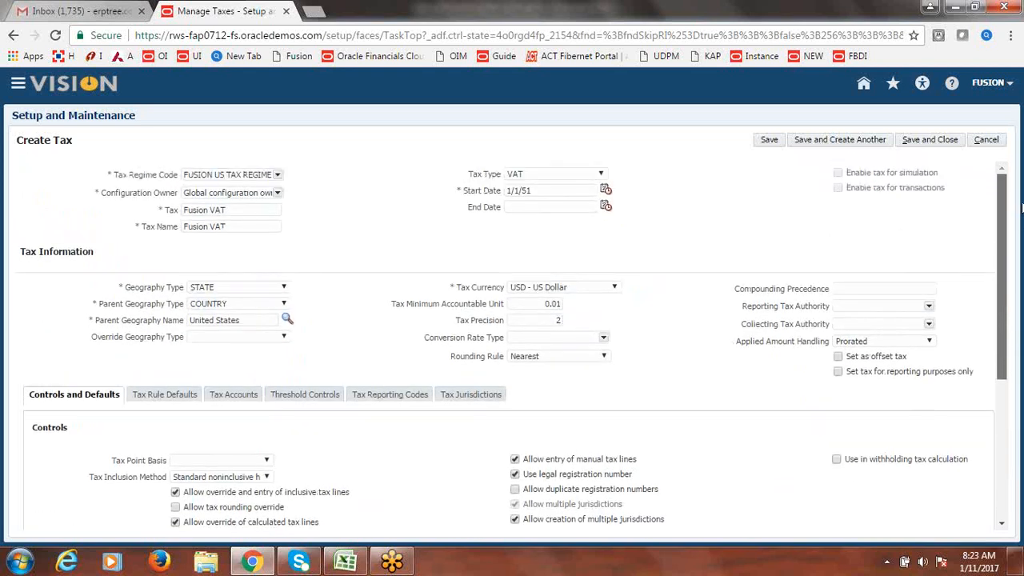
- Save the new Fusion VAT tax and bring up its tax rule defaults
{"action": "left_click", "coordinate": [769, 142]}
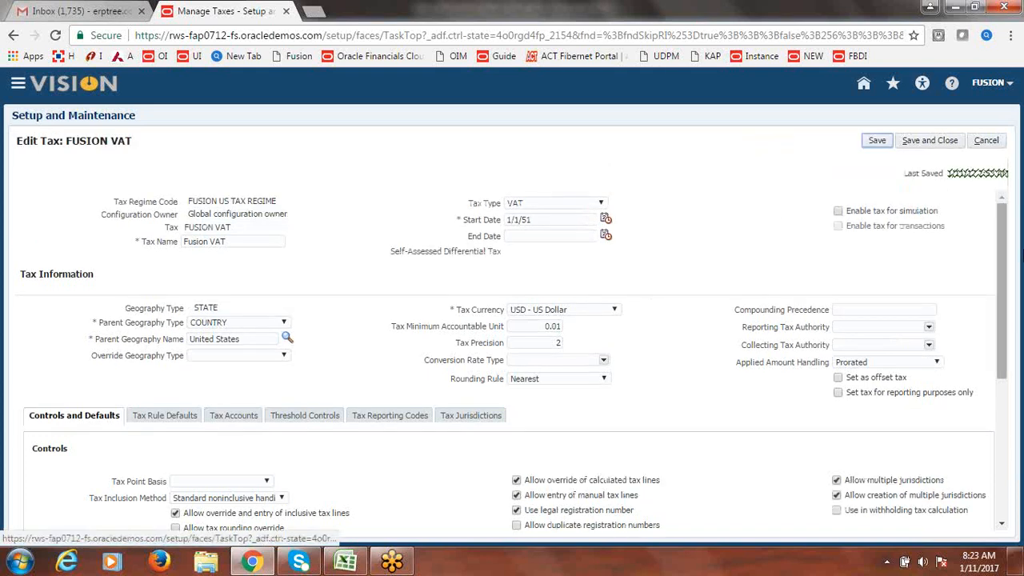
{"action": "left_click_drag", "start_coordinate": [1004, 253], "coordinate": [1007, 282]}
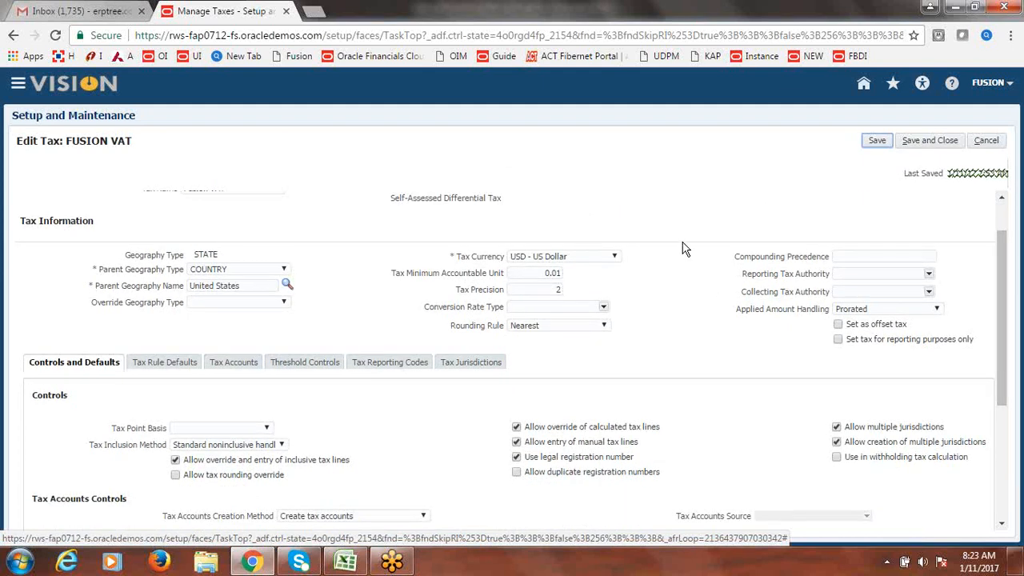
{"action": "scroll", "coordinate": [998, 293], "scroll_direction": "up", "scroll_amount": 1}
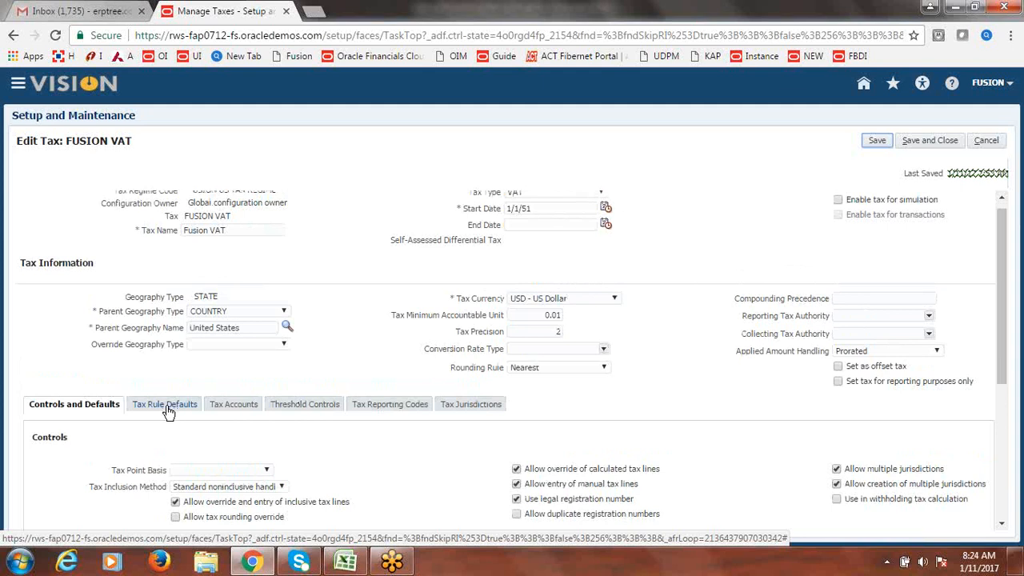
{"action": "left_click", "coordinate": [170, 409]}
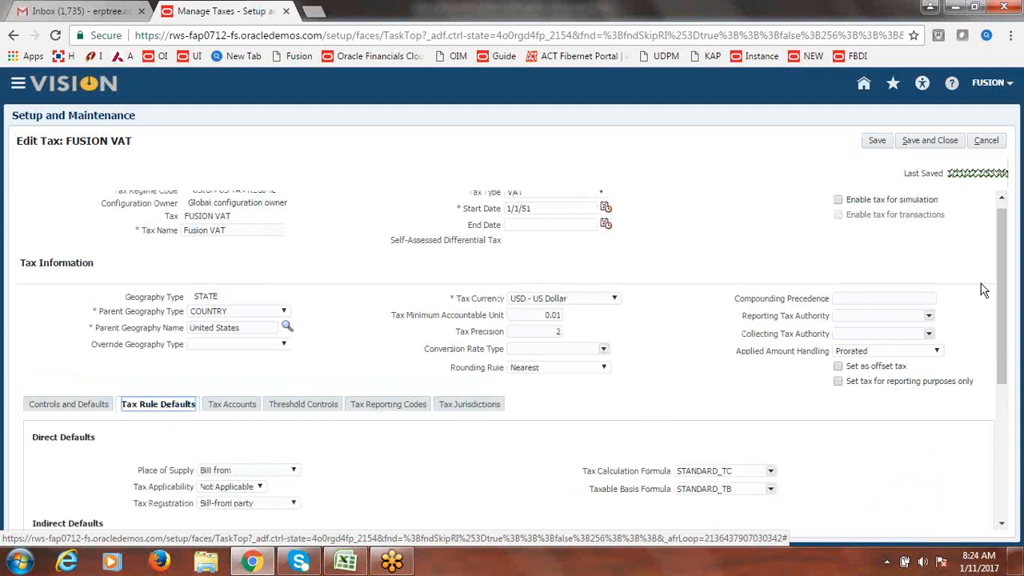
{"action": "left_click_drag", "start_coordinate": [1001, 290], "coordinate": [1011, 339]}
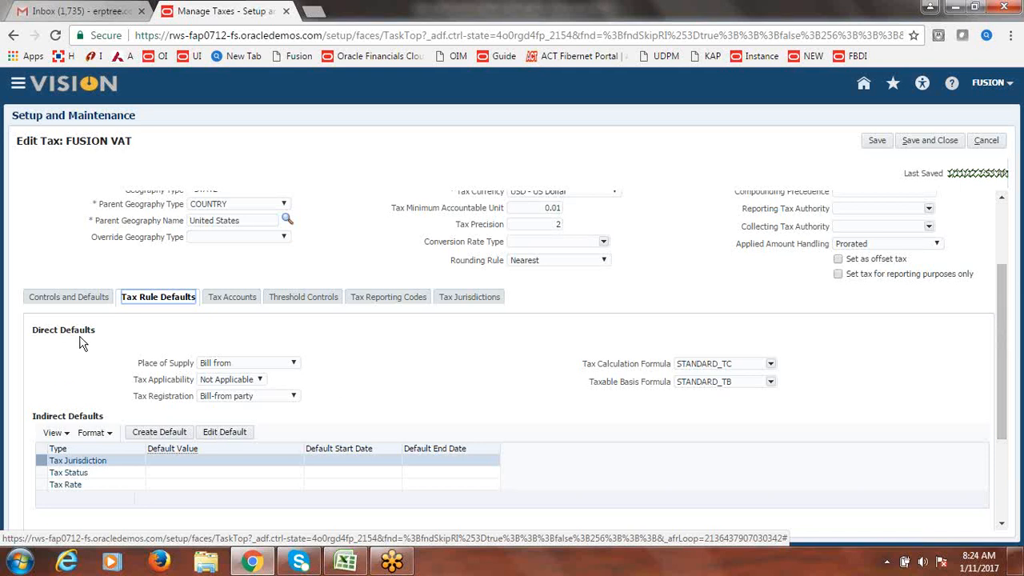
- Set place of supply to Ship to, applicability to Applicable, and registration to ship-to, else bill-to
{"action": "left_click", "coordinate": [295, 365]}
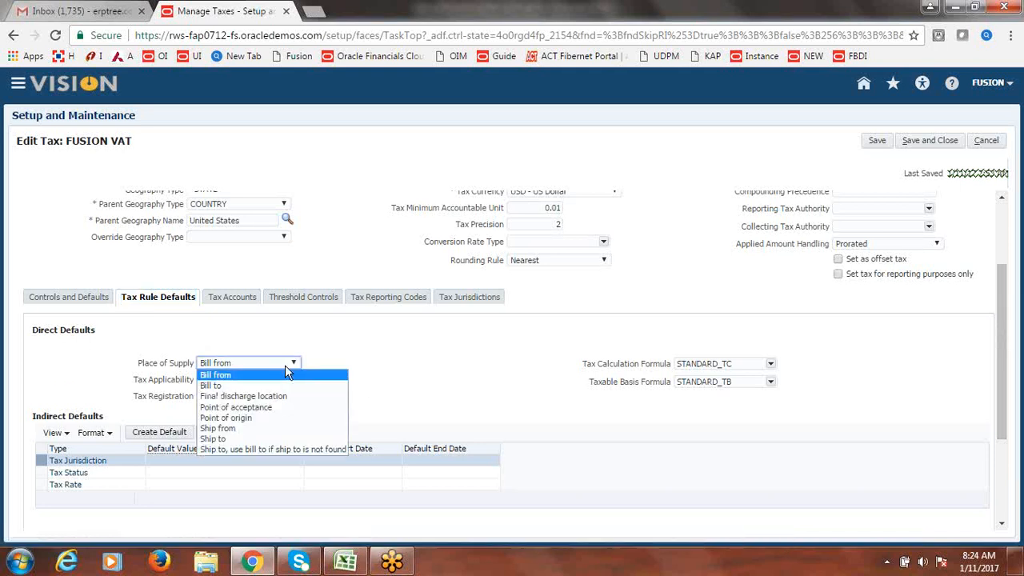
{"action": "left_click", "coordinate": [238, 438]}
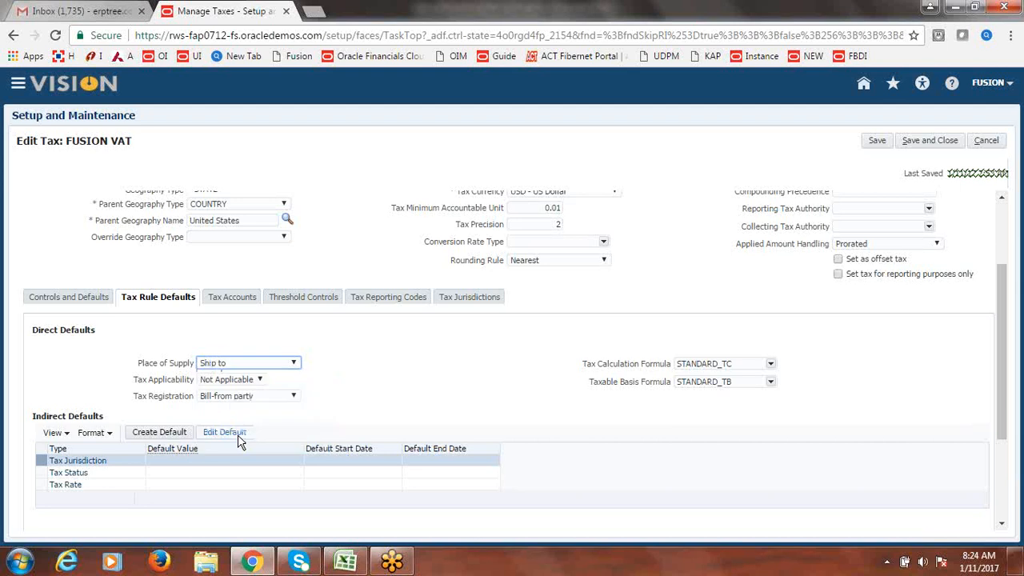
{"action": "left_click", "coordinate": [259, 379]}
{"action": "left_click", "coordinate": [249, 391]}
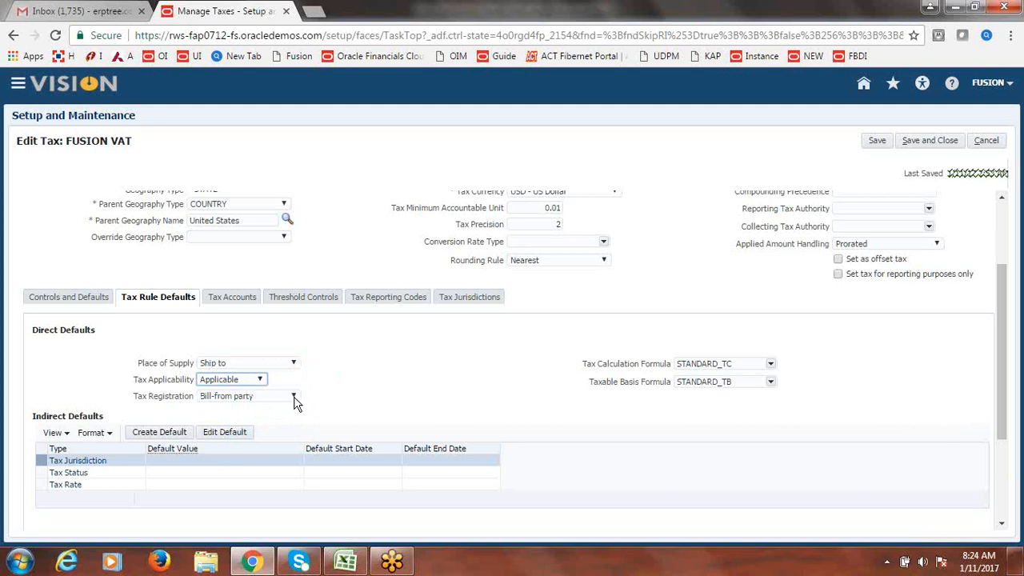
{"action": "left_click", "coordinate": [293, 398]}
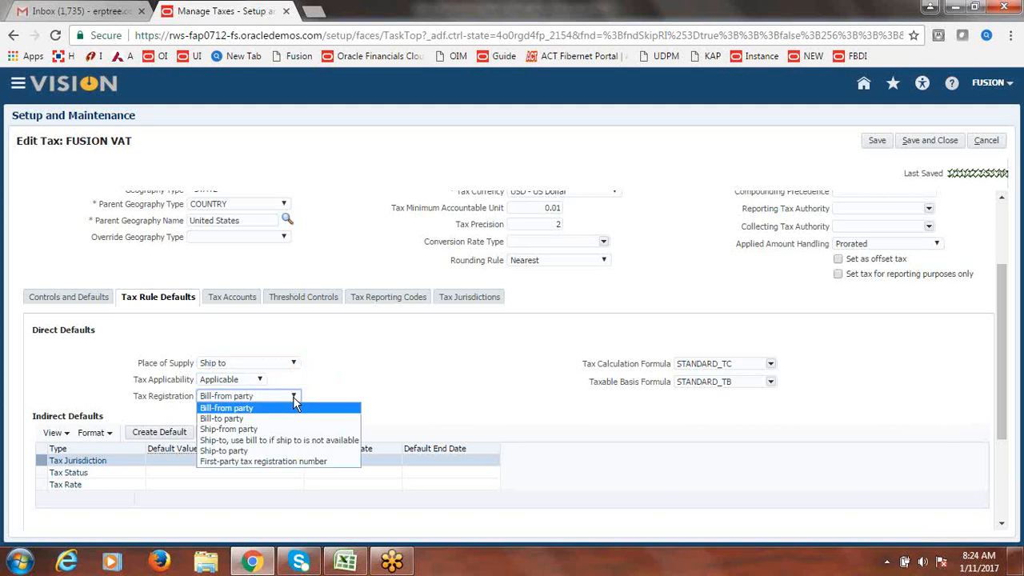
{"action": "left_click", "coordinate": [272, 441]}
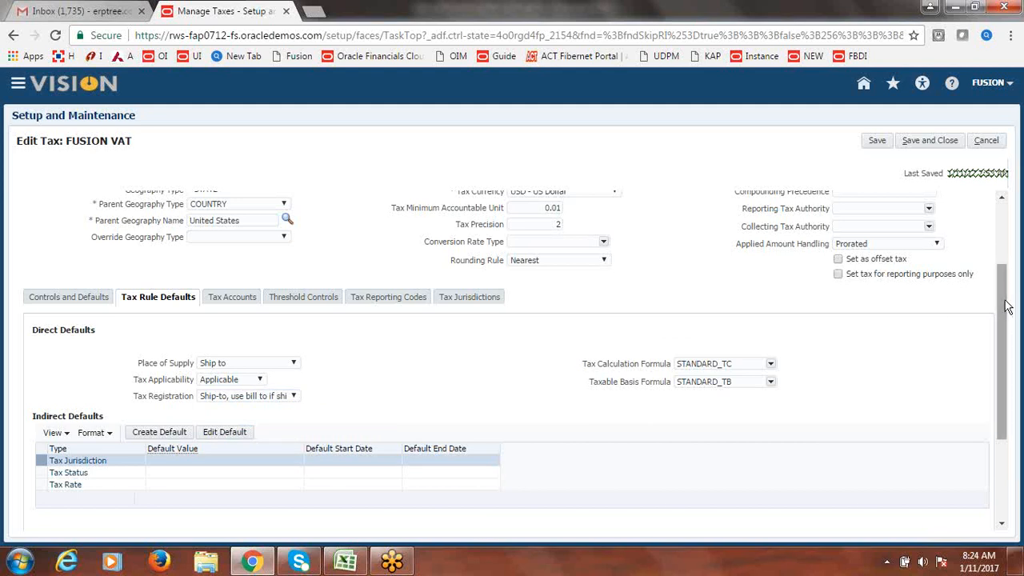
{"action": "left_click_drag", "start_coordinate": [1009, 307], "coordinate": [1009, 362]}
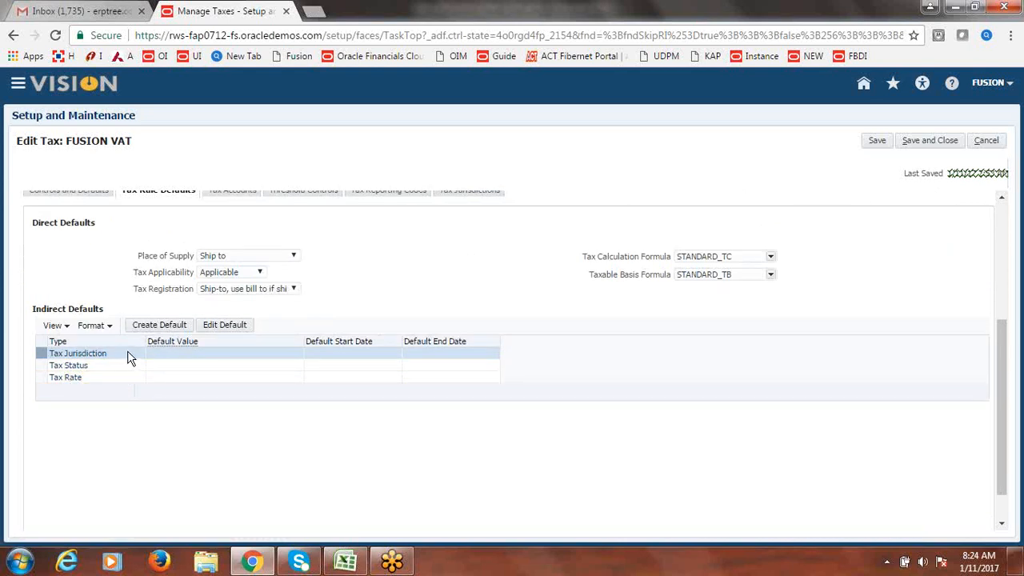
- Save the tax rule defaults and start a new default tax jurisdiction
{"action": "left_click", "coordinate": [877, 142]}
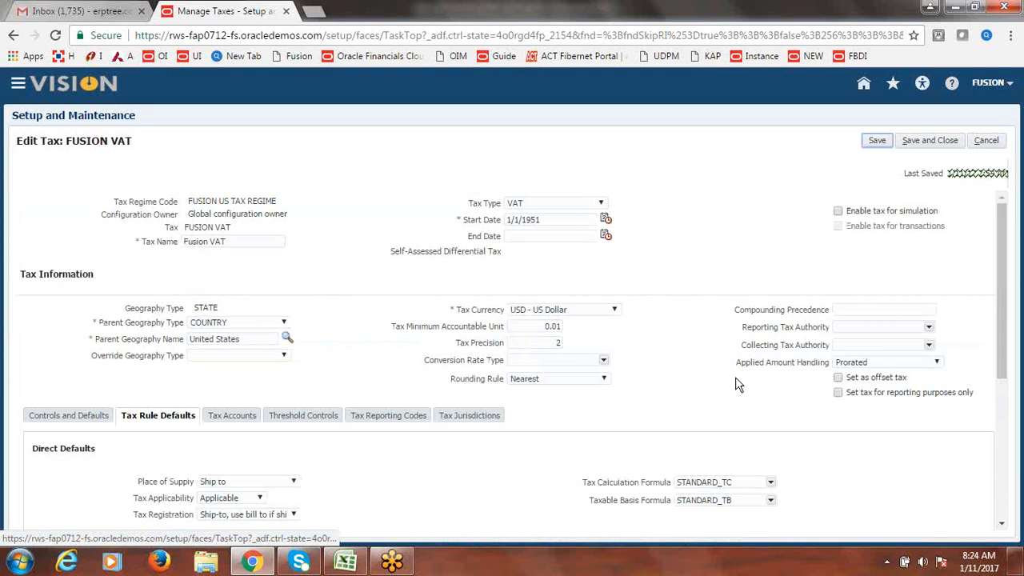
{"action": "left_click_drag", "start_coordinate": [1002, 237], "coordinate": [1002, 344]}
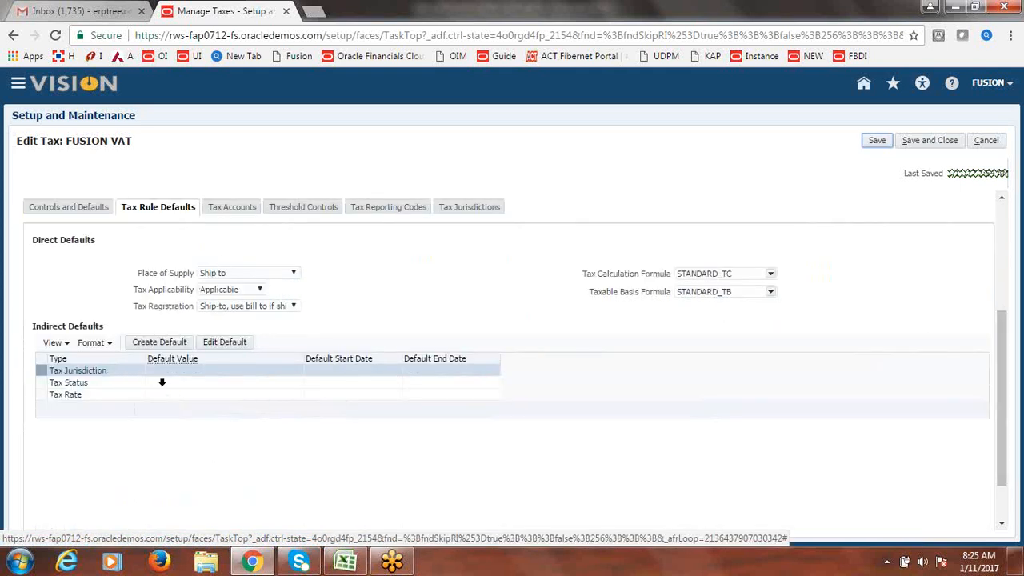
{"action": "left_click", "coordinate": [156, 343]}
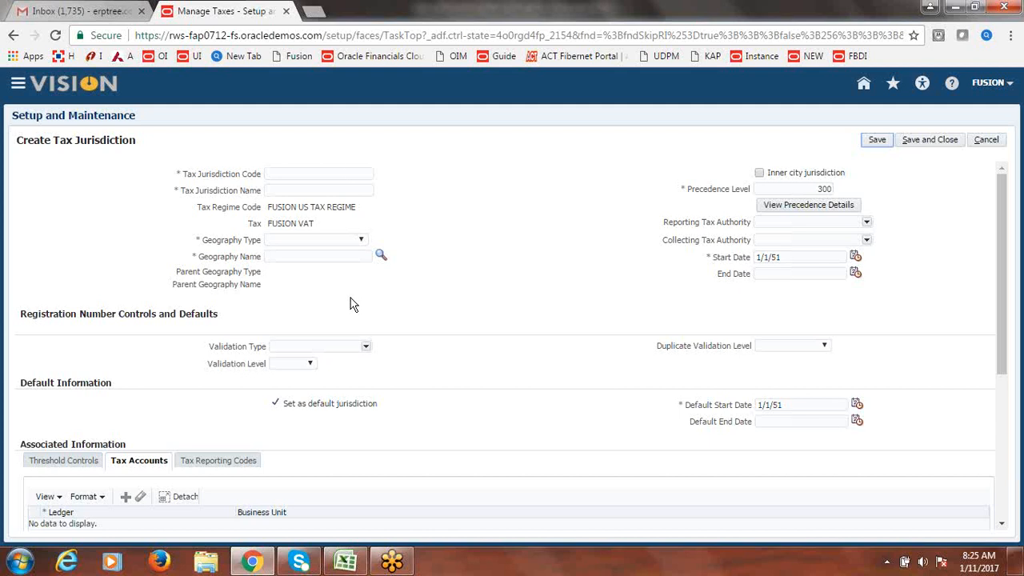
- Enter 'Fusion Jurisdiction' as both the tax jurisdiction code and name
{"action": "left_click", "coordinate": [349, 173]}
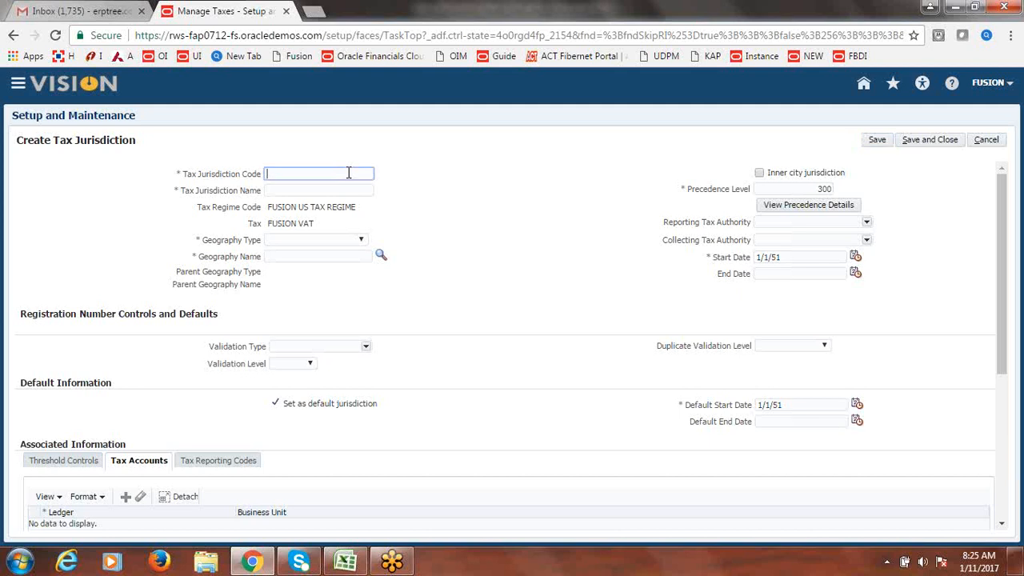
{"action": "type", "text": "Fusion Jurisdiction"}
{"action": "left_click_drag", "start_coordinate": [348, 173], "coordinate": [264, 176]}
{"action": "key", "text": "ctrl+c"}
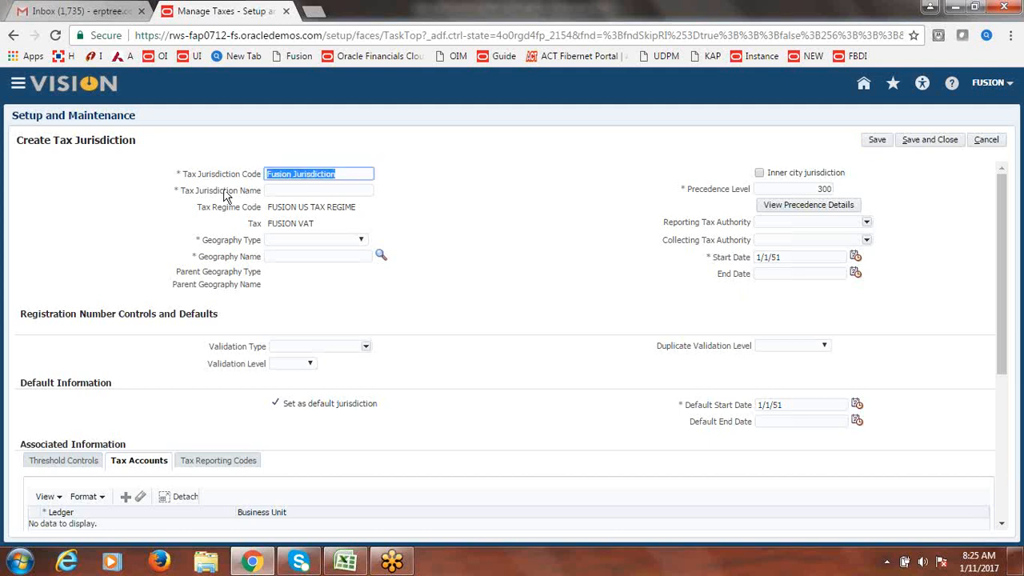
{"action": "left_click", "coordinate": [296, 190]}
{"action": "key", "text": "ctrl+v"}
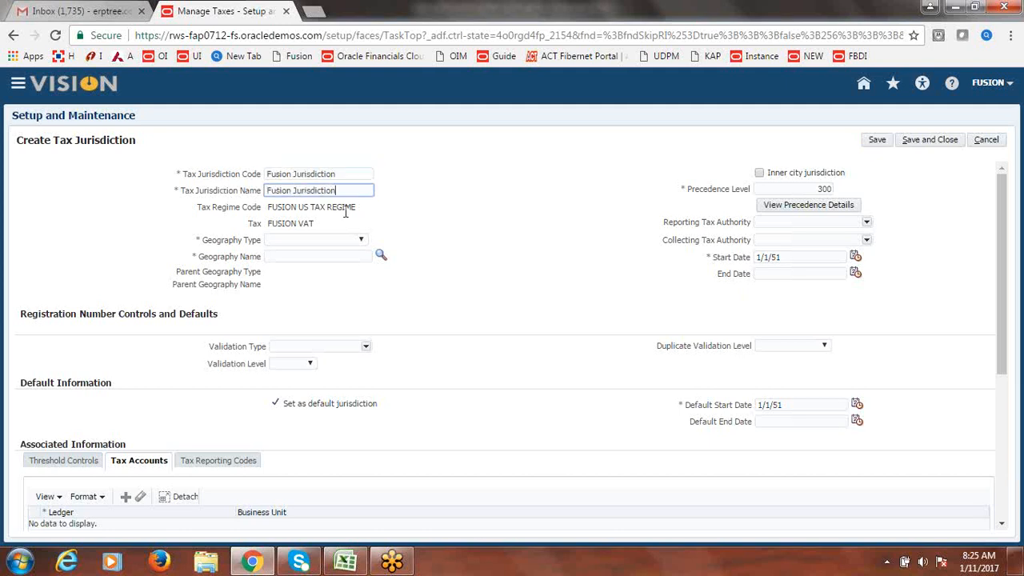
- Set geography type STATE and geography name CA, then save the jurisdiction
{"action": "left_click", "coordinate": [362, 242]}
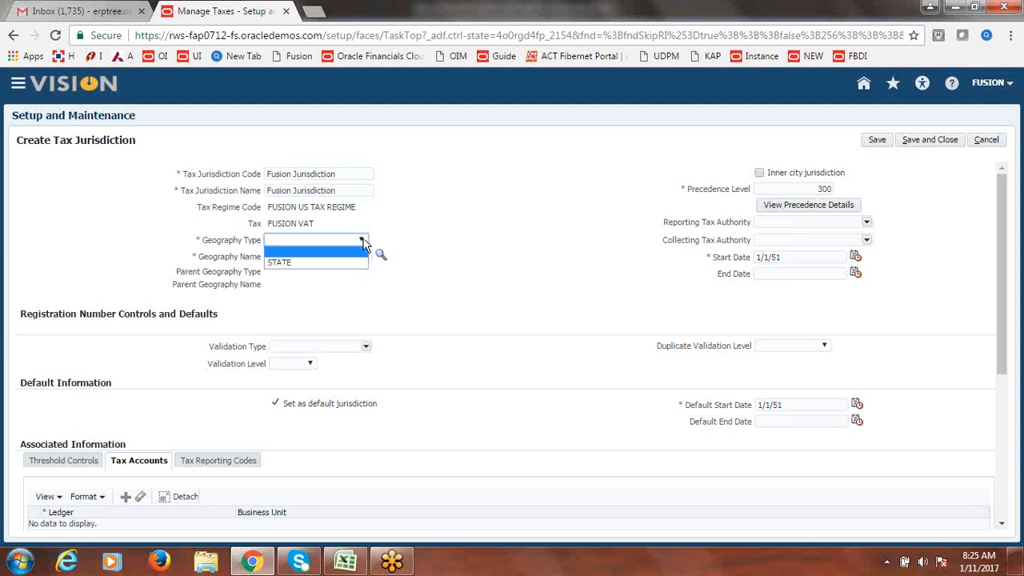
{"action": "left_click", "coordinate": [318, 259]}
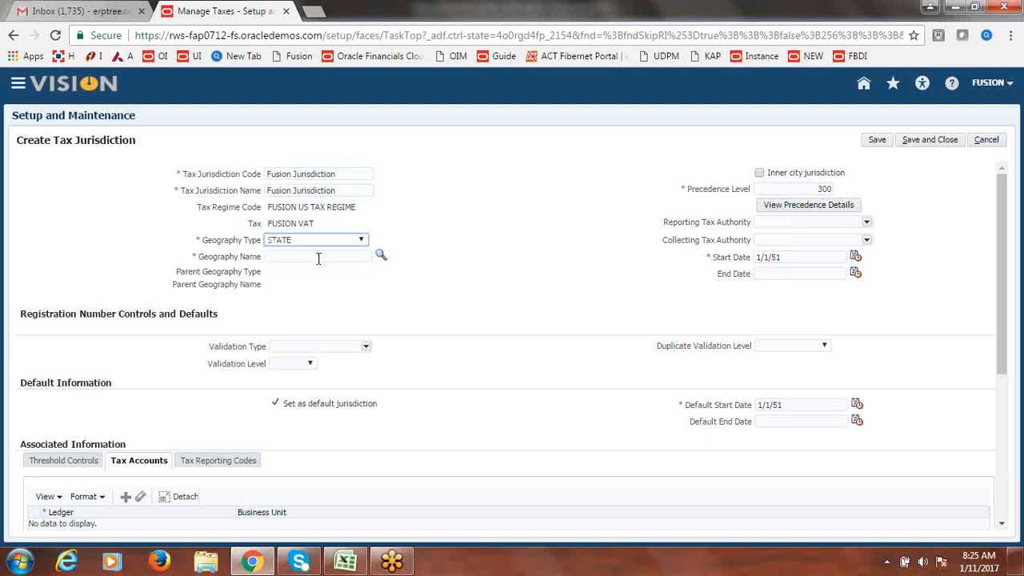
{"action": "left_click", "coordinate": [385, 258]}
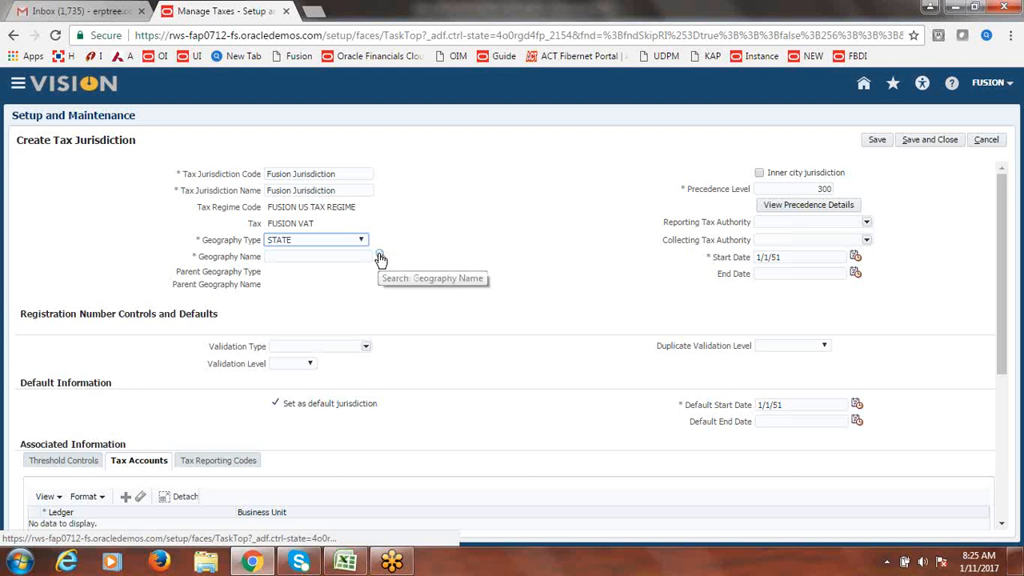
{"action": "left_click", "coordinate": [381, 259]}
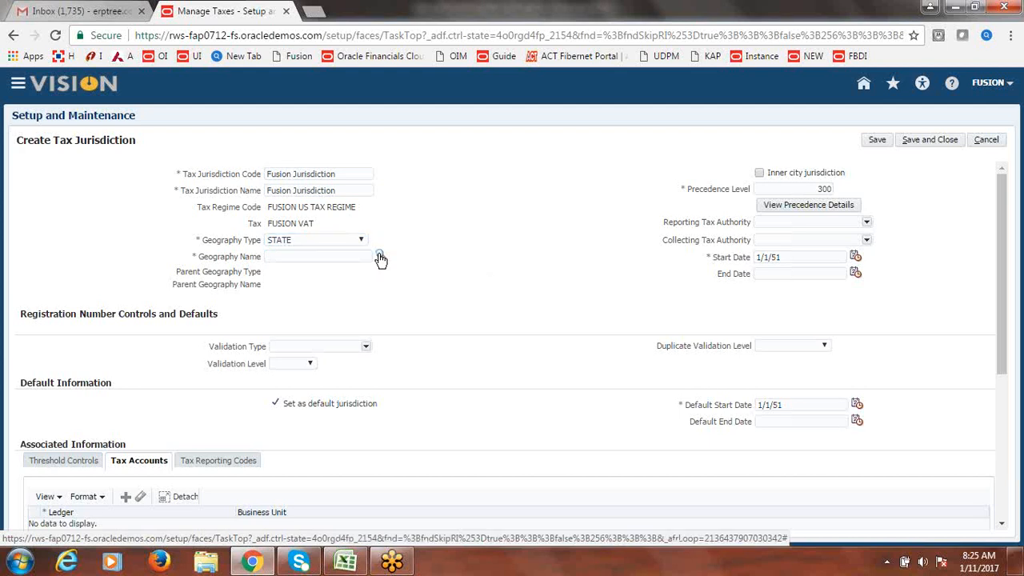
{"action": "left_click", "coordinate": [381, 260]}
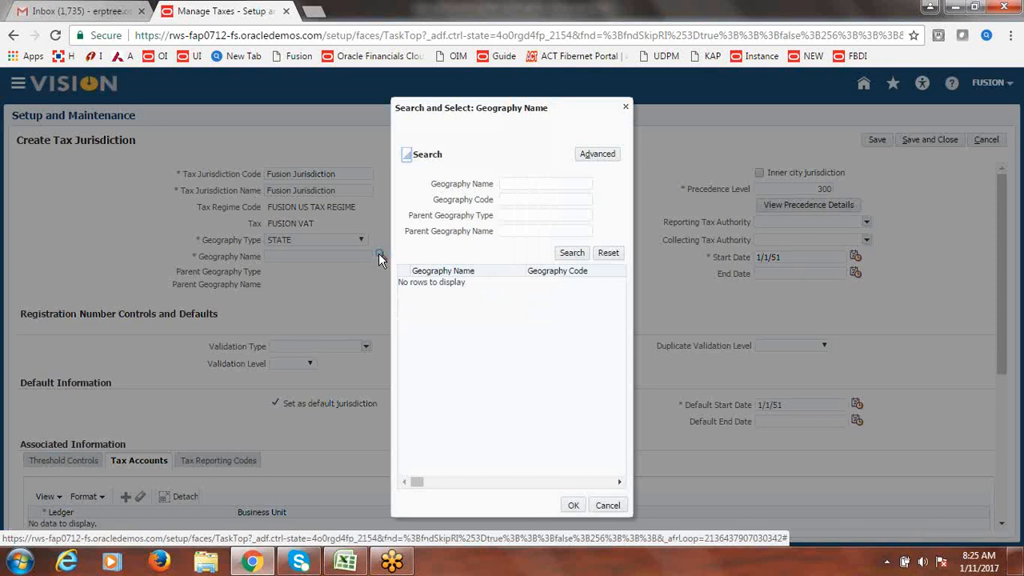
{"action": "left_click", "coordinate": [538, 187]}
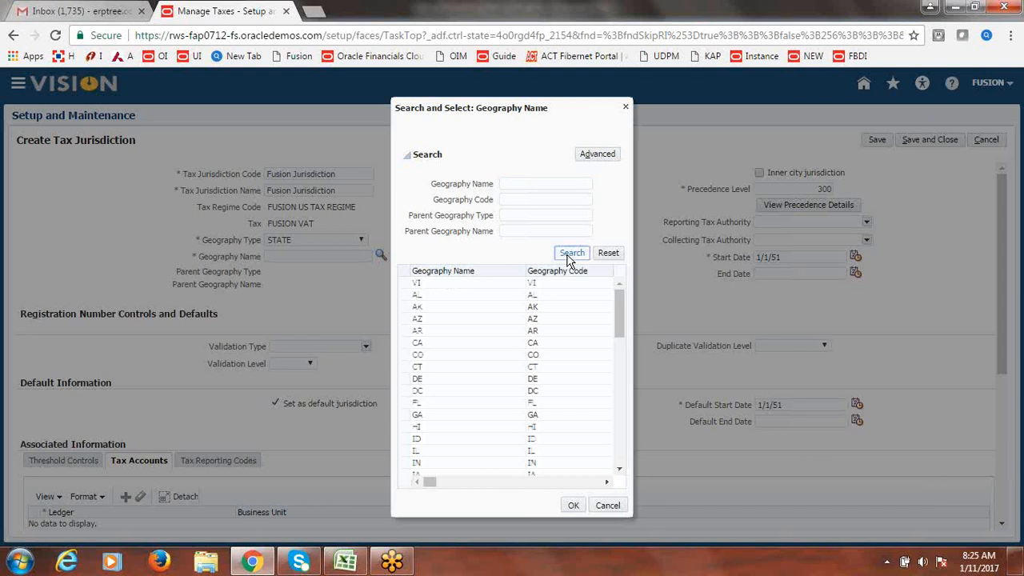
{"action": "left_click", "coordinate": [464, 346]}
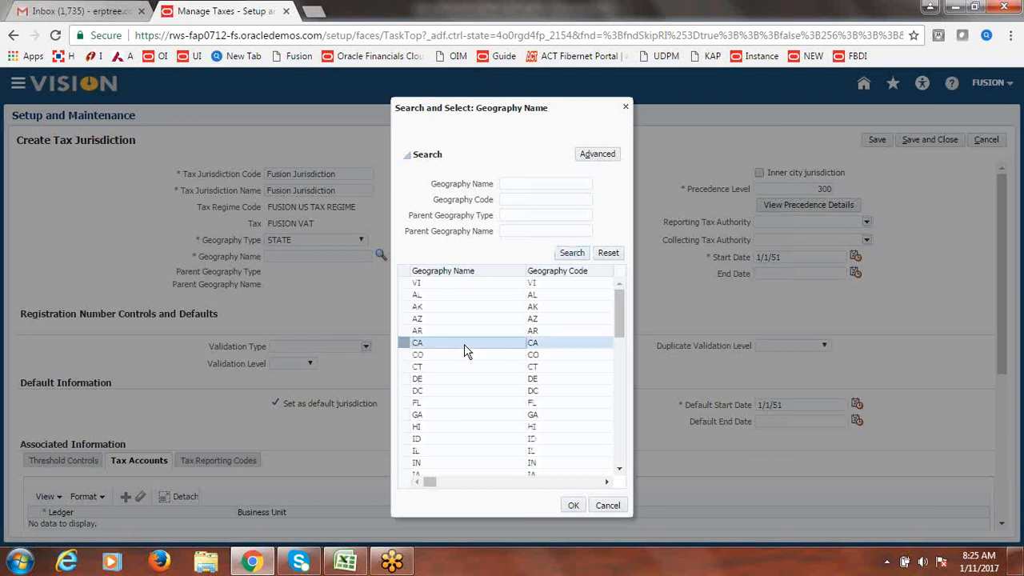
{"action": "left_click", "coordinate": [575, 508]}
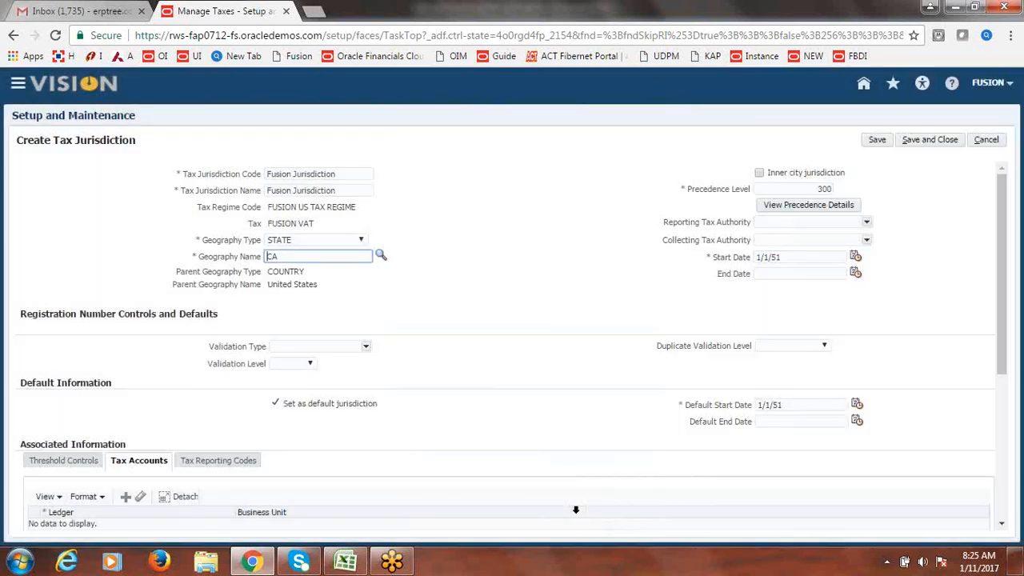
{"action": "left_click", "coordinate": [474, 257]}
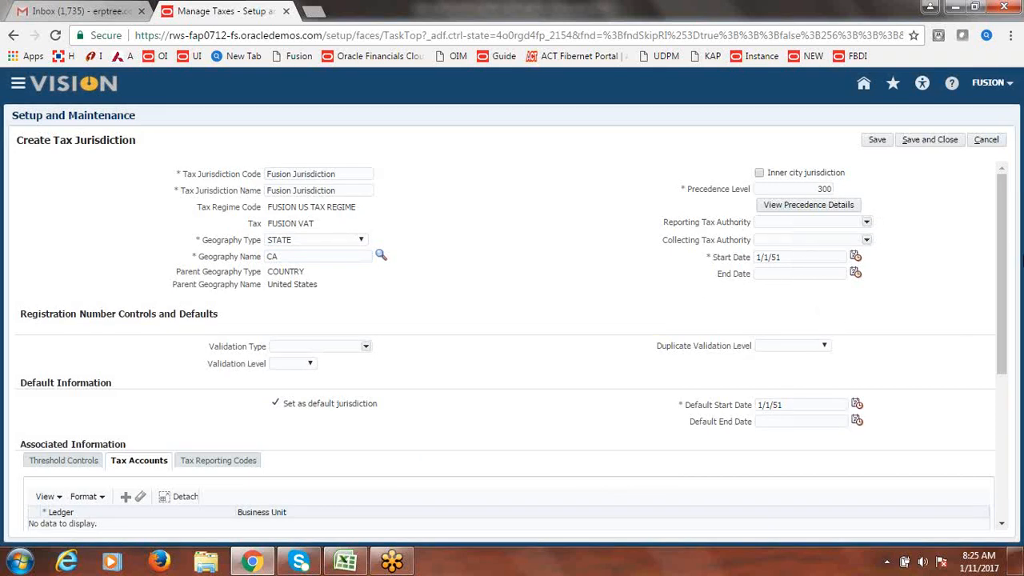
{"action": "left_click_drag", "start_coordinate": [1006, 264], "coordinate": [1010, 312]}
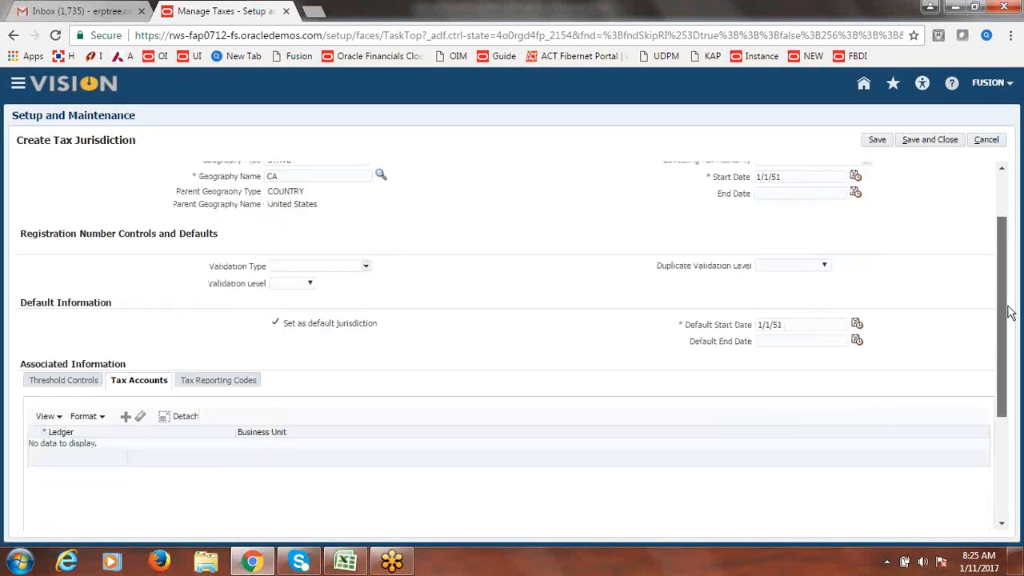
{"action": "scroll", "coordinate": [1010, 312], "scroll_direction": "up", "scroll_amount": 1}
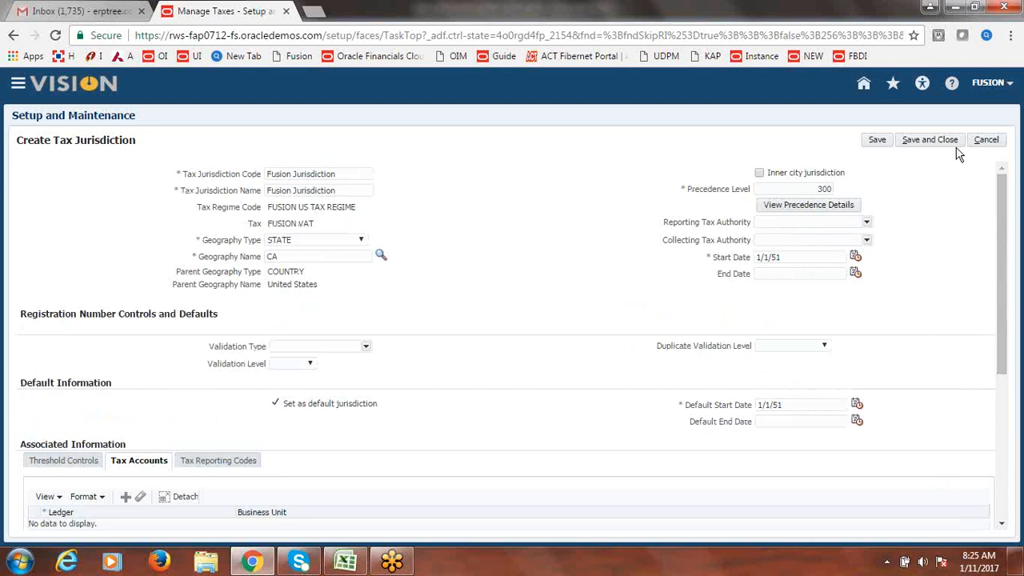
{"action": "left_click", "coordinate": [940, 142]}
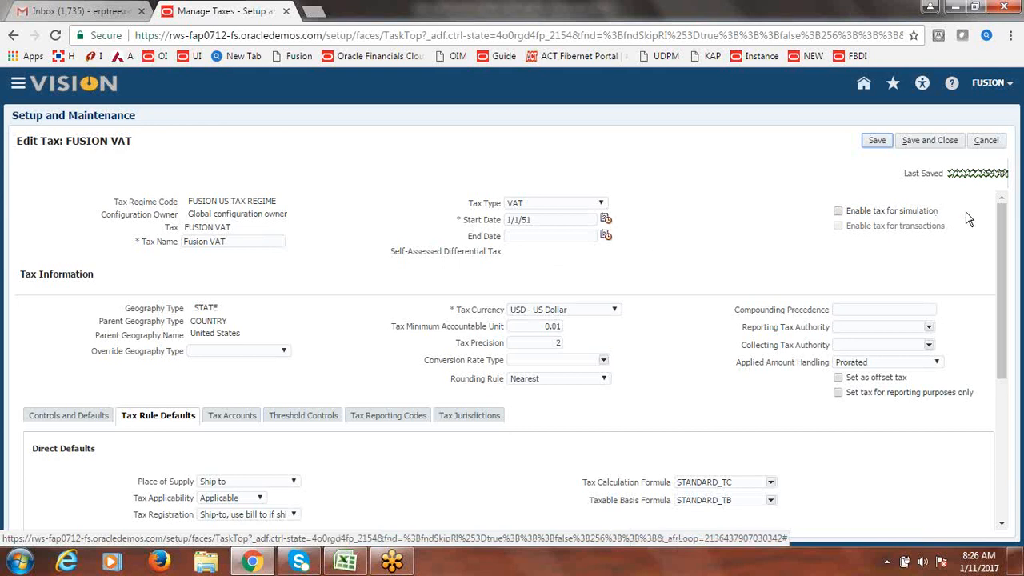
- Select the Tax Status default row and start a new default tax status
{"action": "scroll", "coordinate": [355, 441], "scroll_direction": "down", "scroll_amount": 3}
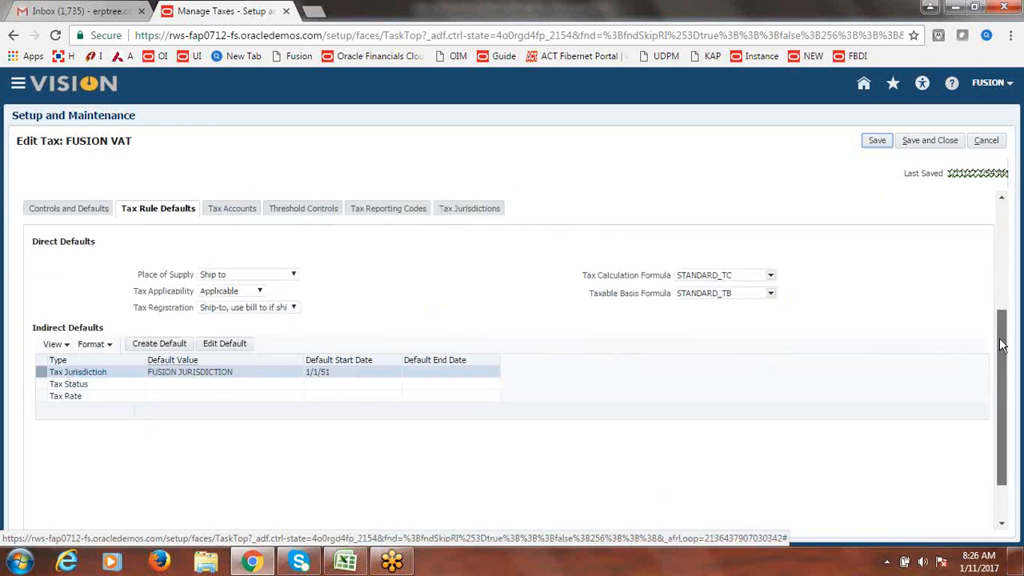
{"action": "left_click", "coordinate": [123, 386]}
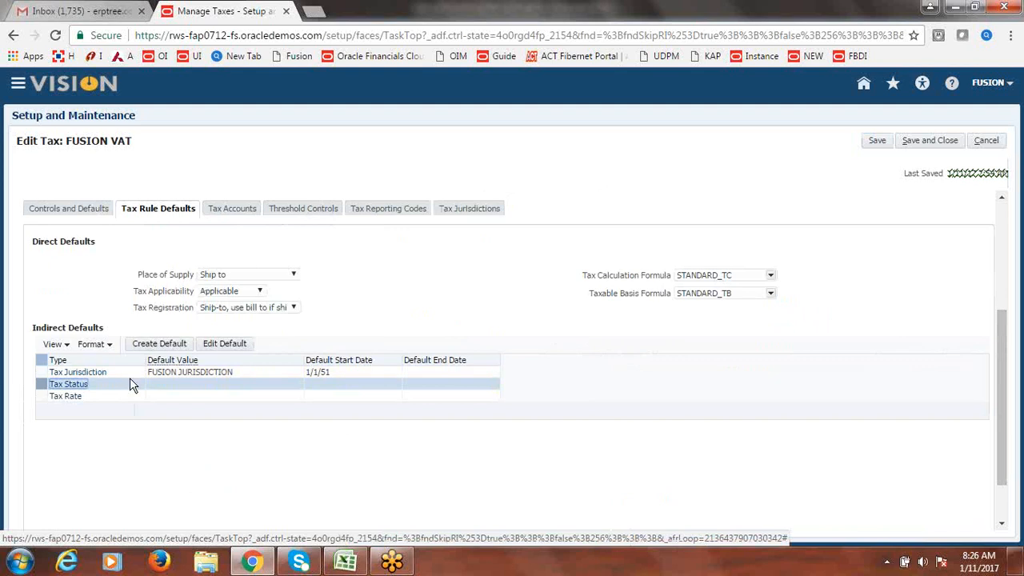
{"action": "left_click", "coordinate": [152, 348]}
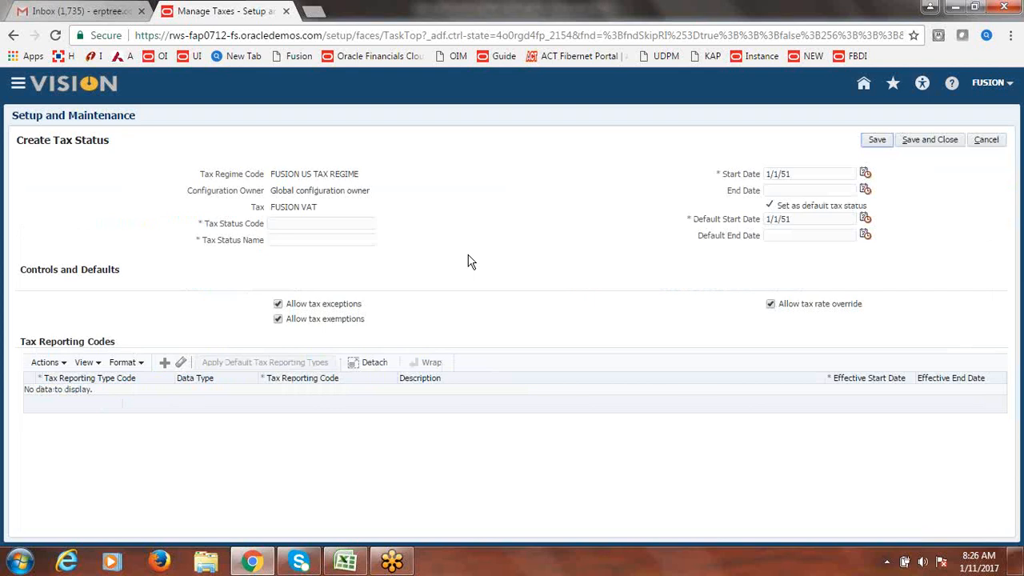
- Enter 'Fusion Standard' as the tax status code and name, then save and close
{"action": "left_click", "coordinate": [324, 224]}
{"action": "type", "text": "Fusion Standard"}
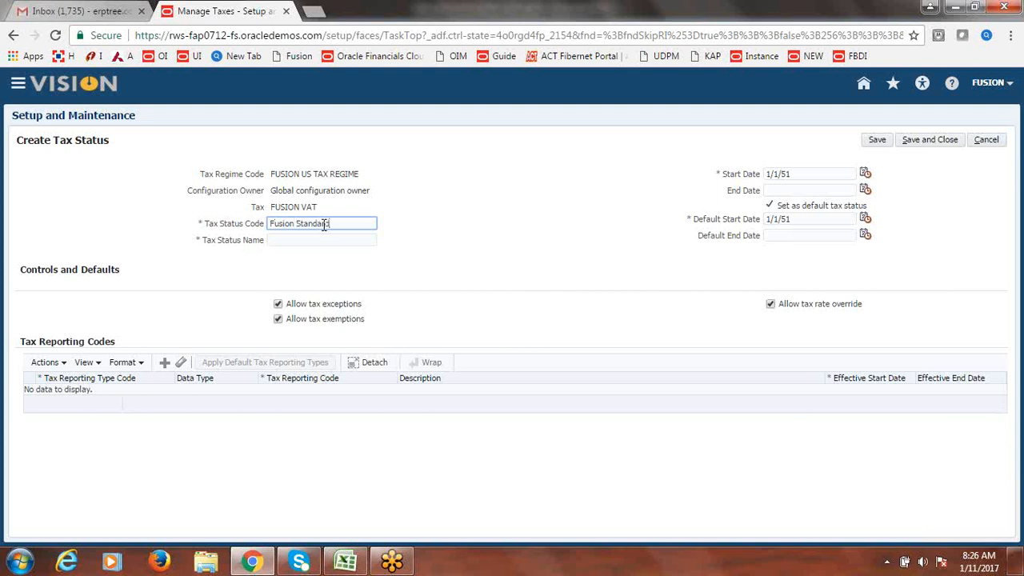
{"action": "key", "text": "Tab"}
{"action": "left_click_drag", "start_coordinate": [323, 224], "coordinate": [230, 240]}
{"action": "key", "text": "ctrl+c"}
{"action": "left_click", "coordinate": [323, 240]}
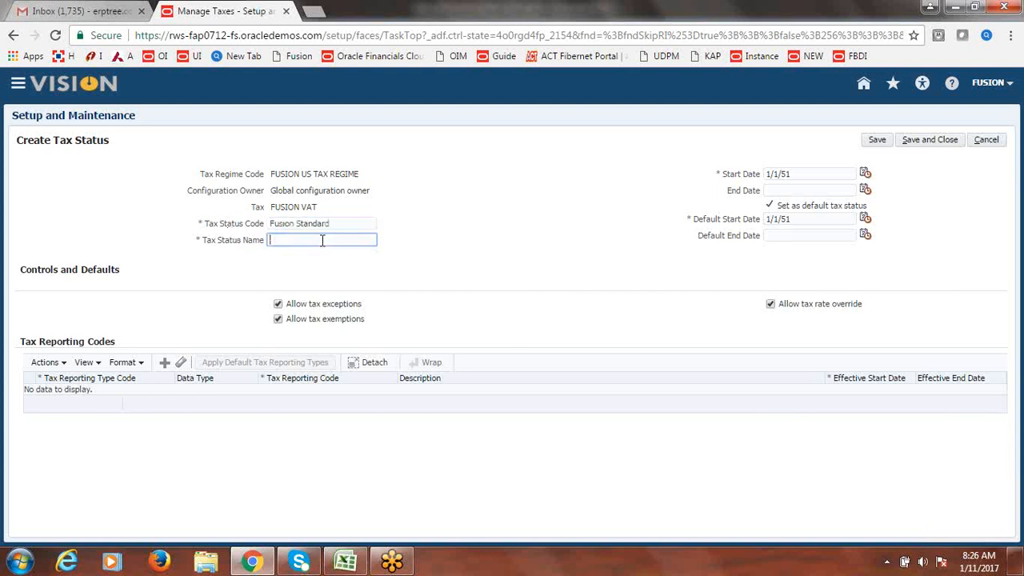
{"action": "key", "text": "ctrl+v"}
{"action": "left_click", "coordinate": [524, 230]}
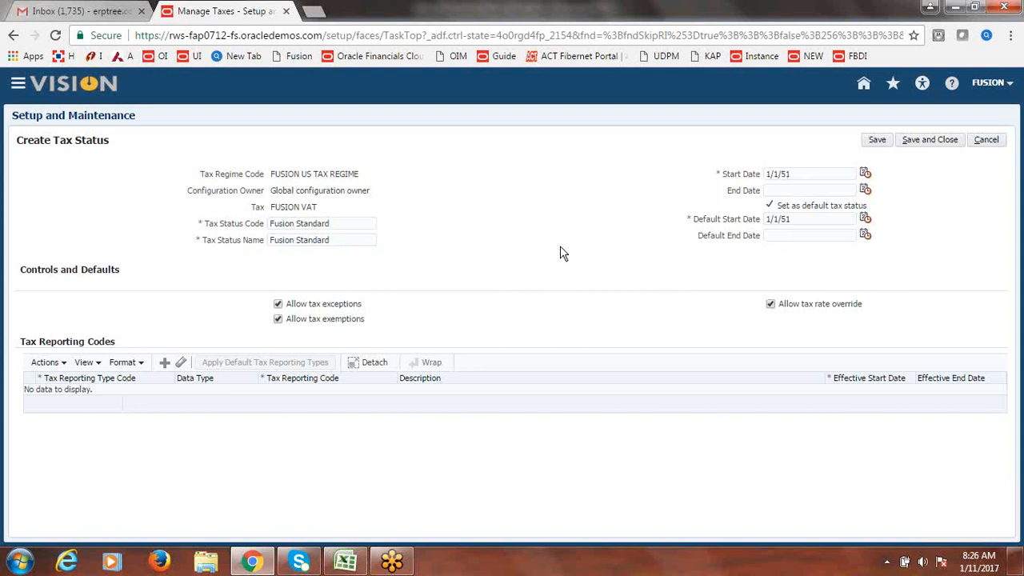
{"action": "left_click", "coordinate": [930, 140]}
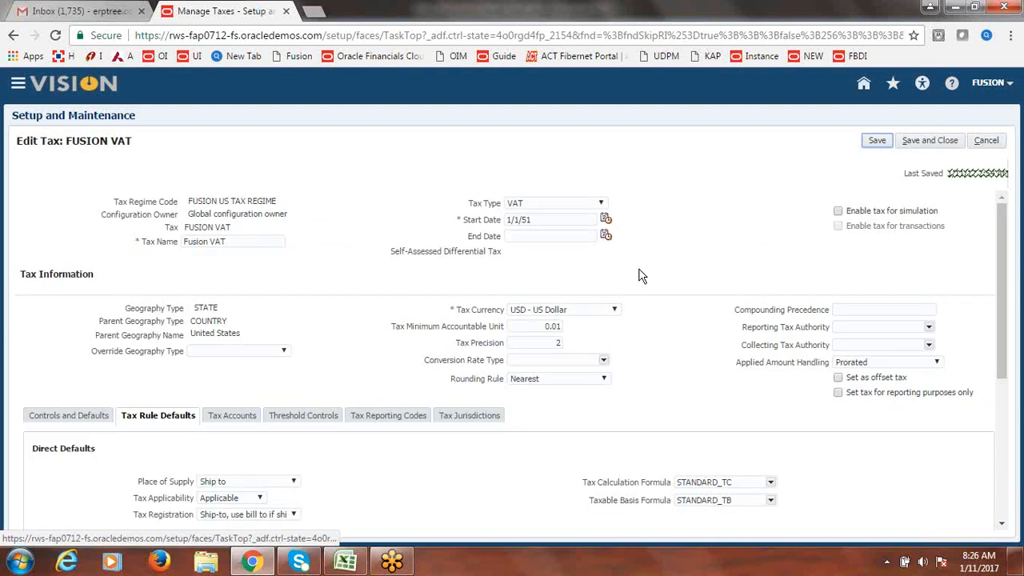
- Start a default tax rate for FUSION VAT with tax status FUSION STANDARD
{"action": "scroll", "coordinate": [1002, 256], "scroll_direction": "down", "scroll_amount": 2}
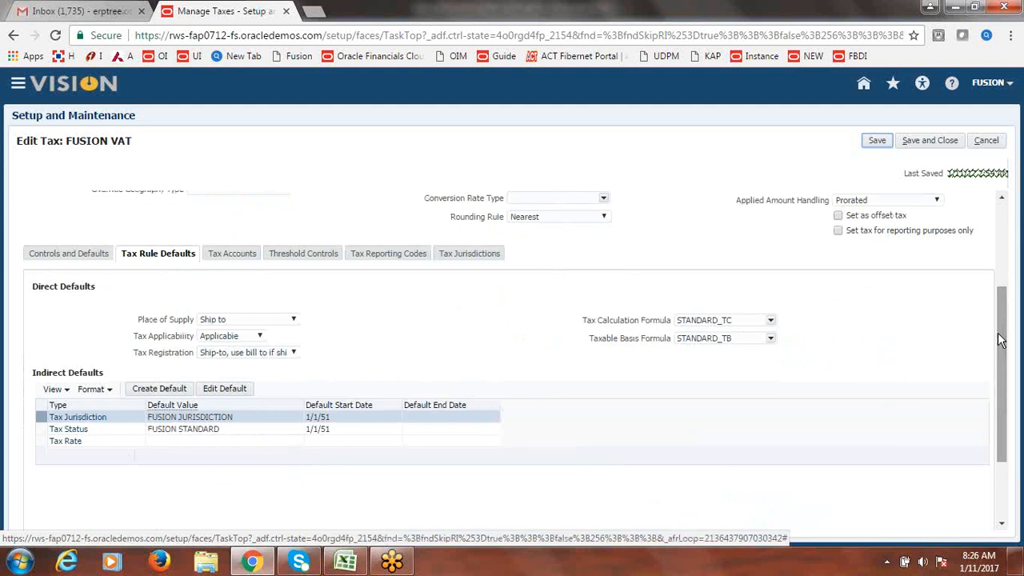
{"action": "left_click", "coordinate": [93, 447]}
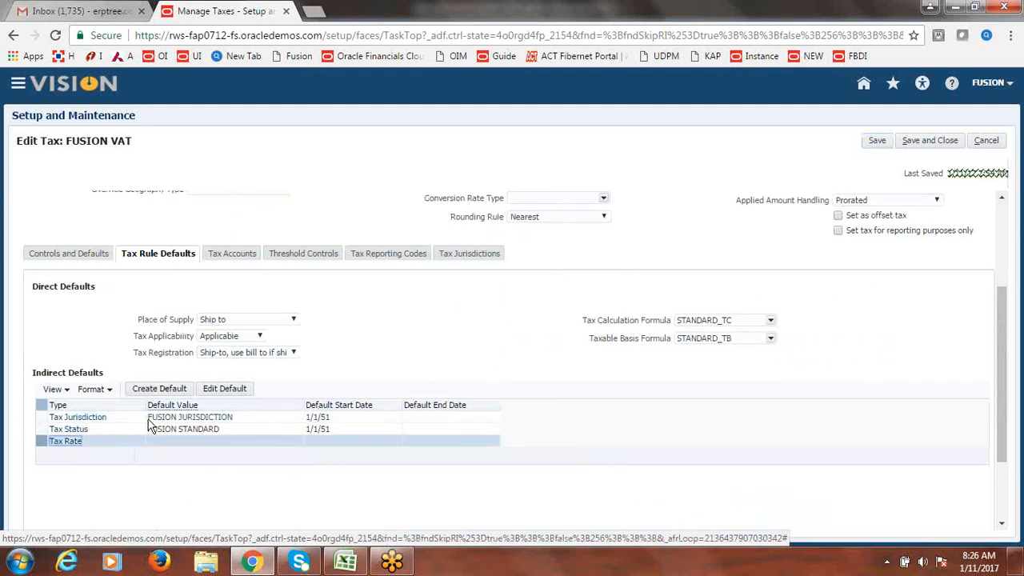
{"action": "left_click", "coordinate": [164, 391]}
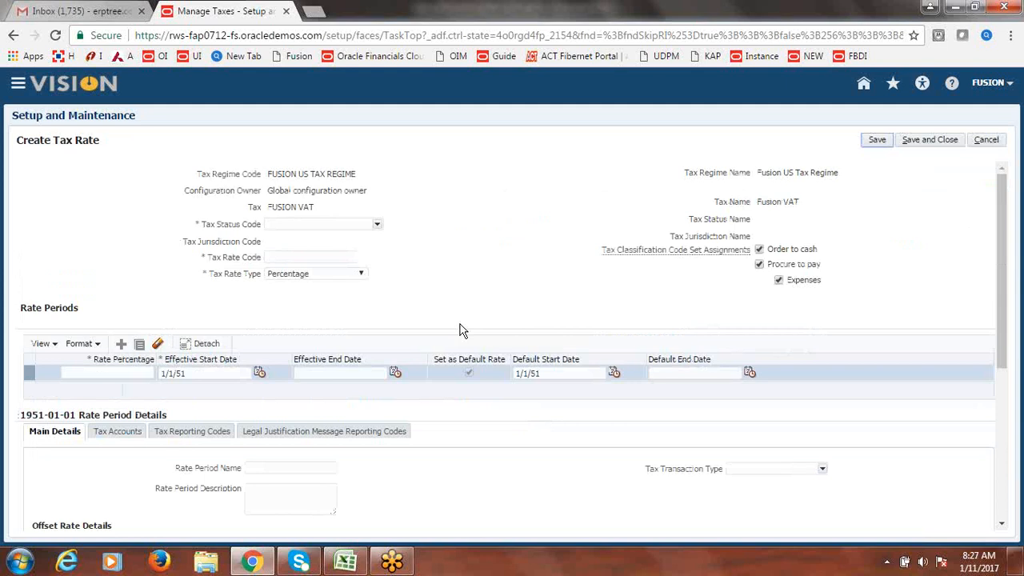
{"action": "left_click", "coordinate": [377, 224]}
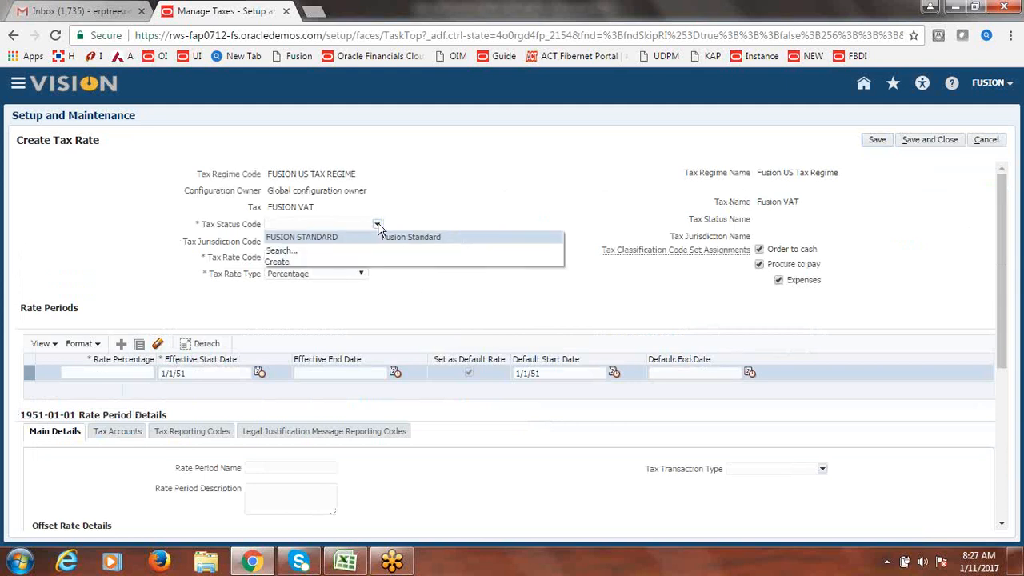
{"action": "left_click", "coordinate": [355, 236]}
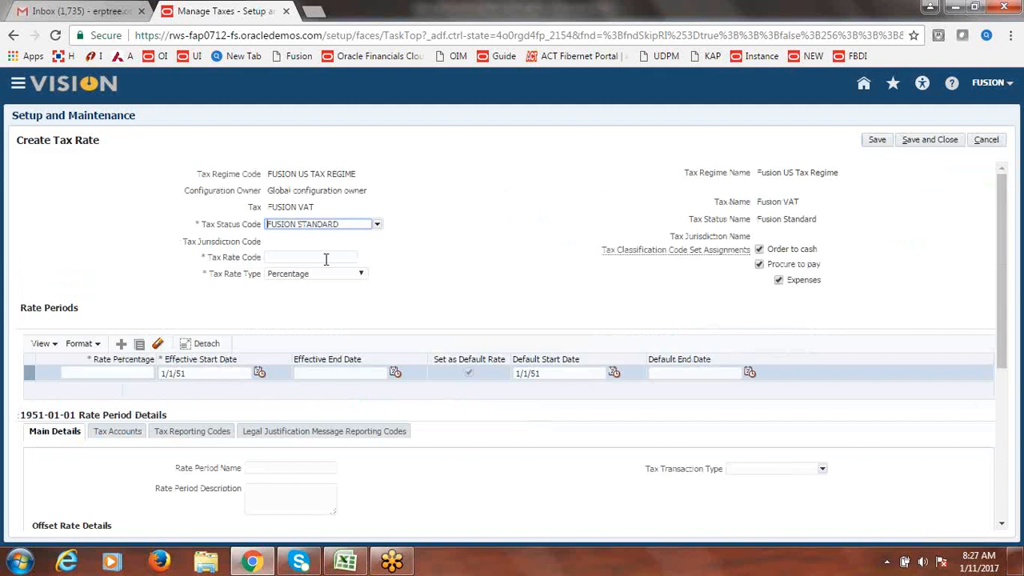
- Give the rate the code FUSION VAT@10% and a rate percentage of 10
{"action": "left_click", "coordinate": [327, 258]}
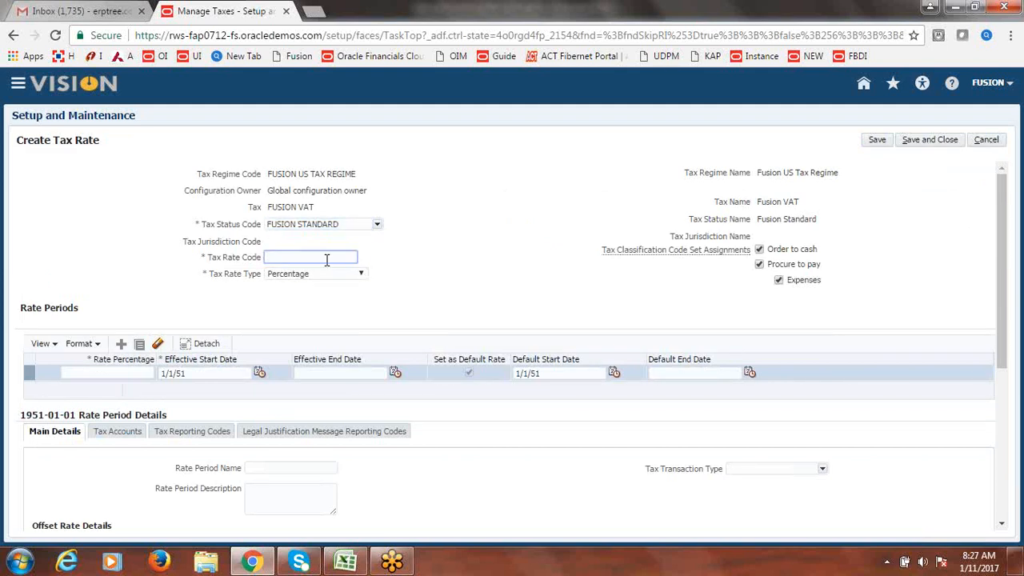
{"action": "type", "text": "FUSION VAT@10%"}
{"action": "left_click", "coordinate": [428, 274]}
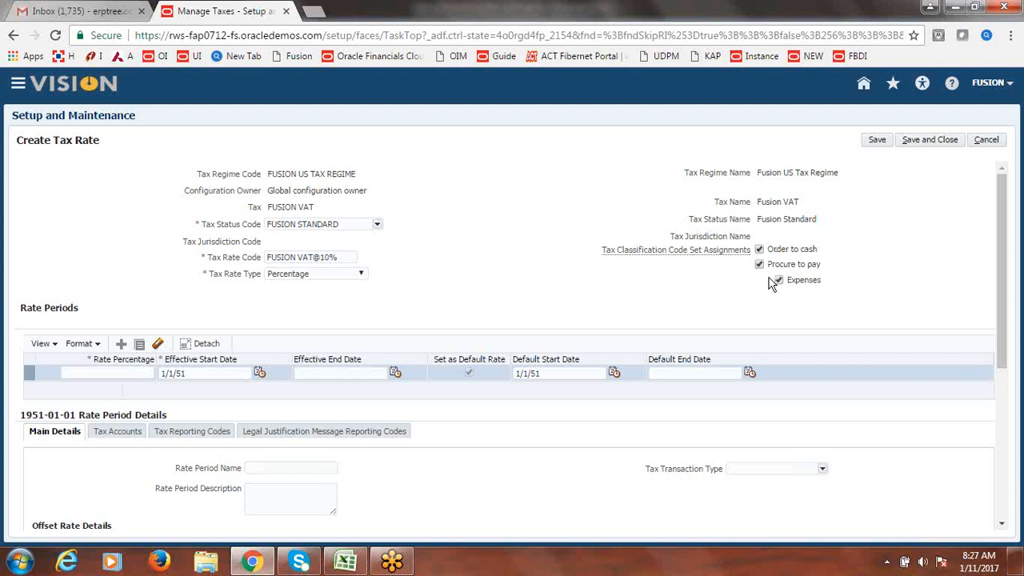
{"action": "left_click_drag", "start_coordinate": [1001, 280], "coordinate": [998, 301]}
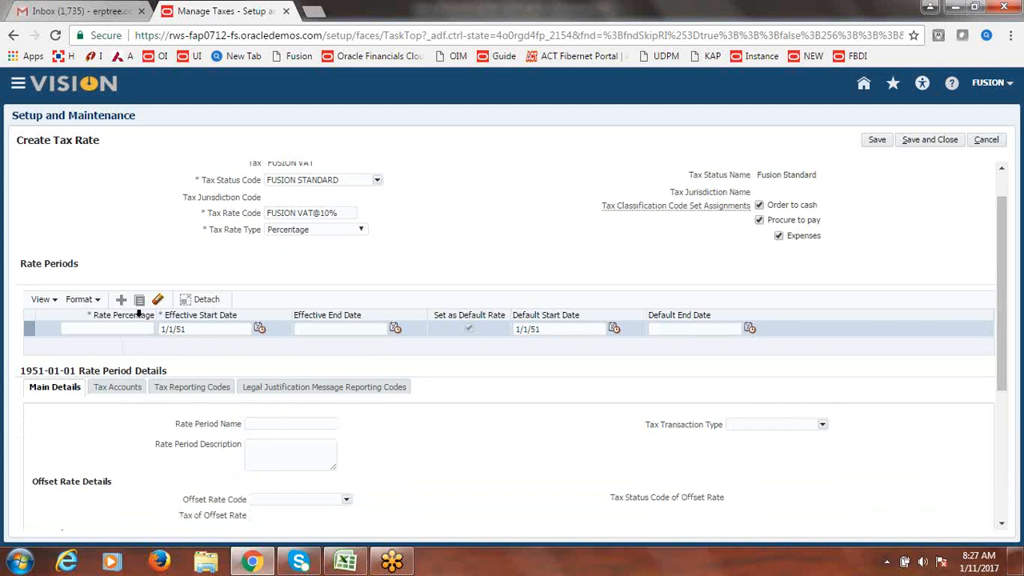
{"action": "left_click", "coordinate": [124, 327]}
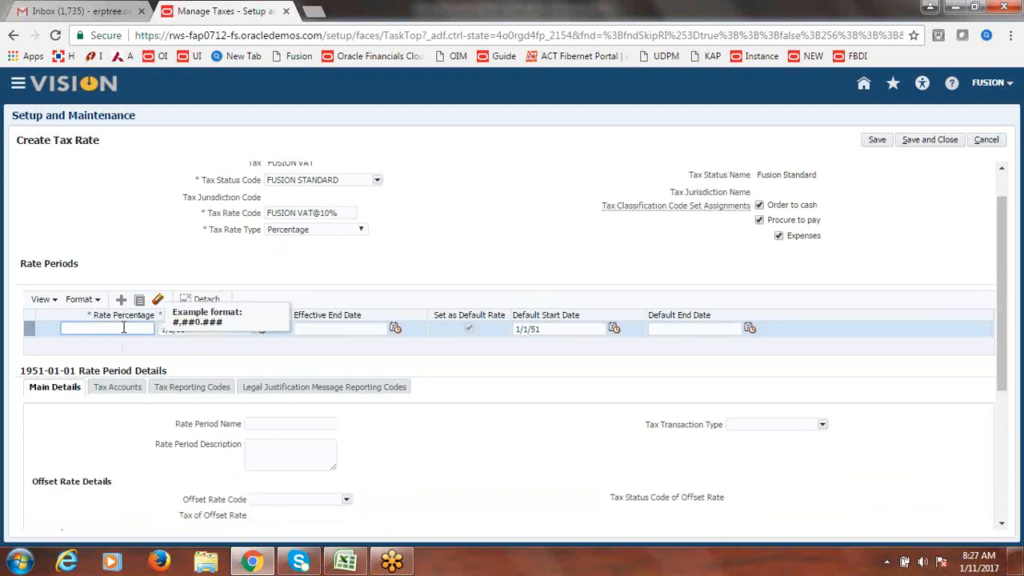
{"action": "key", "text": "Tab"}
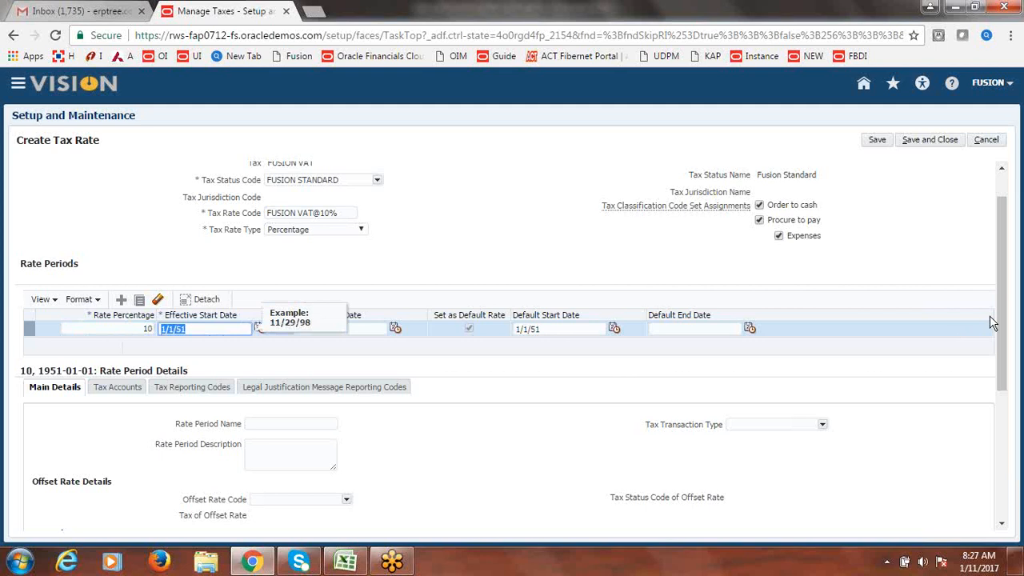
- Scroll through the rest of the Create Tax Rate form
{"action": "left_click", "coordinate": [885, 23]}
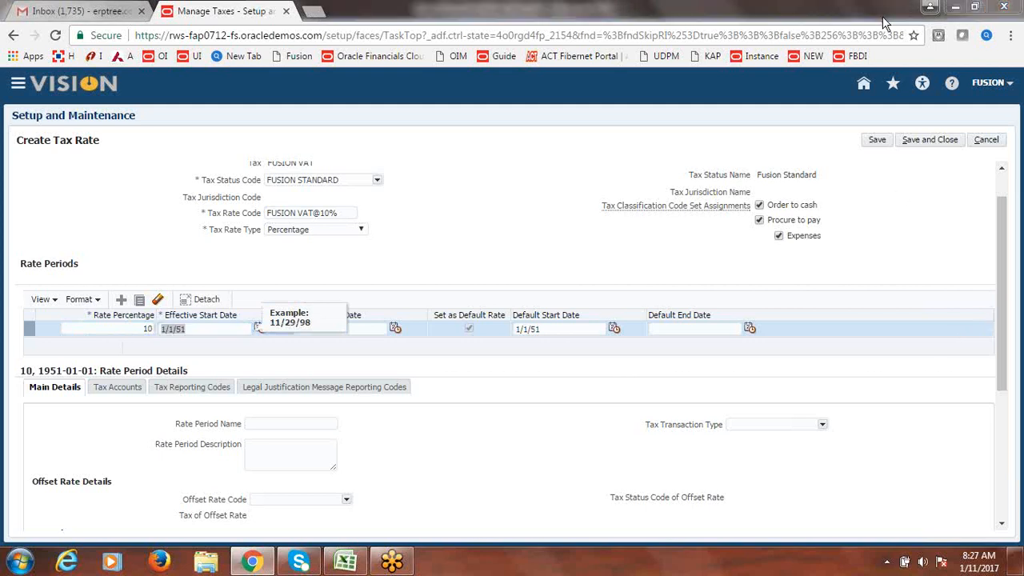
{"action": "left_click", "coordinate": [885, 23]}
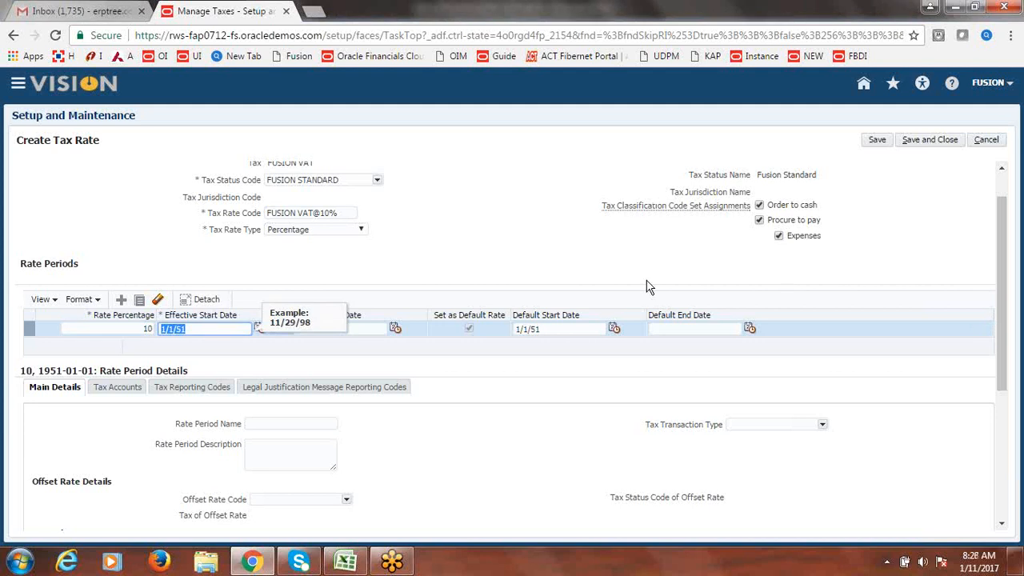
{"action": "left_click", "coordinate": [542, 168]}
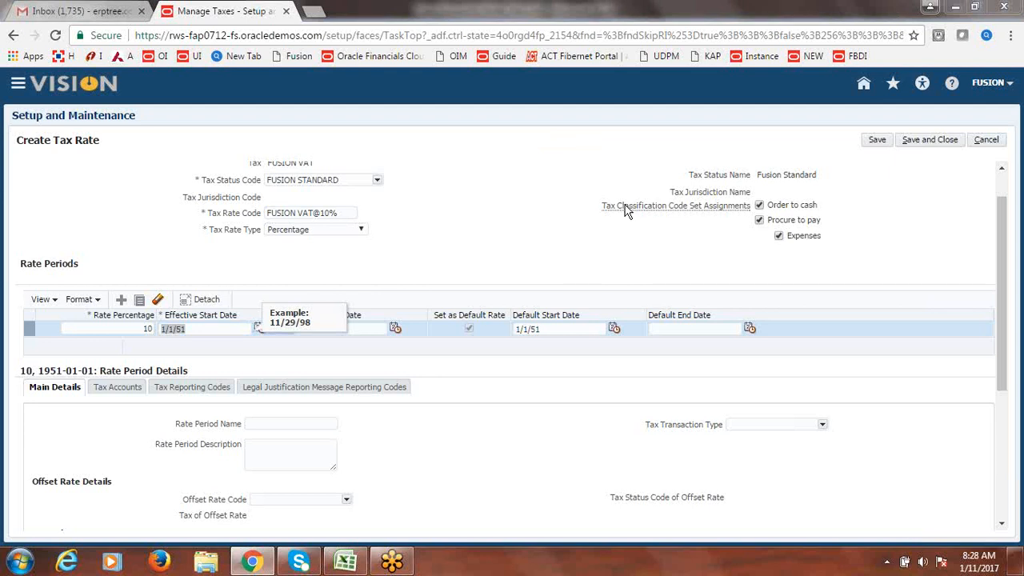
{"action": "left_click", "coordinate": [404, 229]}
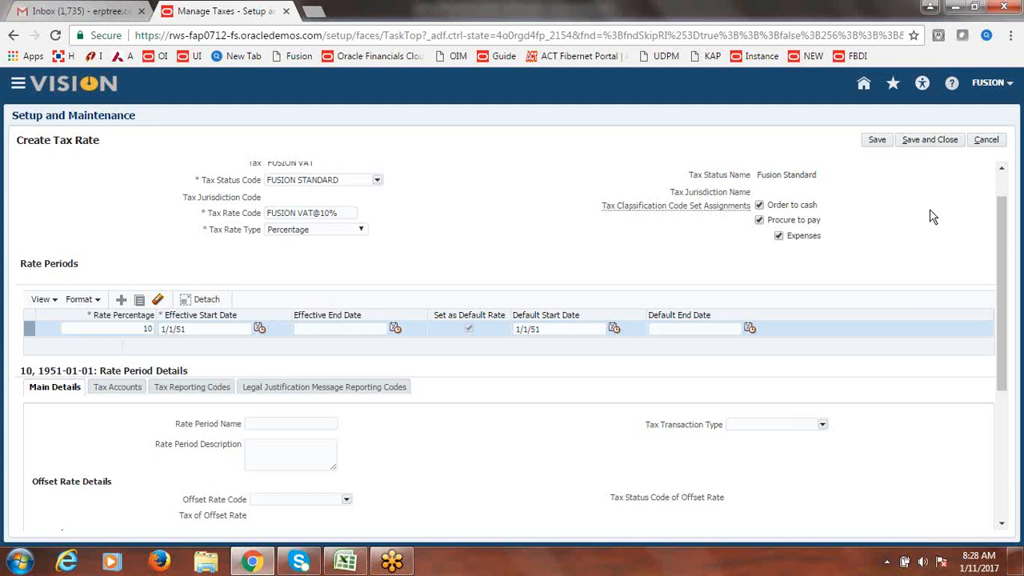
{"action": "left_click_drag", "start_coordinate": [1003, 284], "coordinate": [1005, 248]}
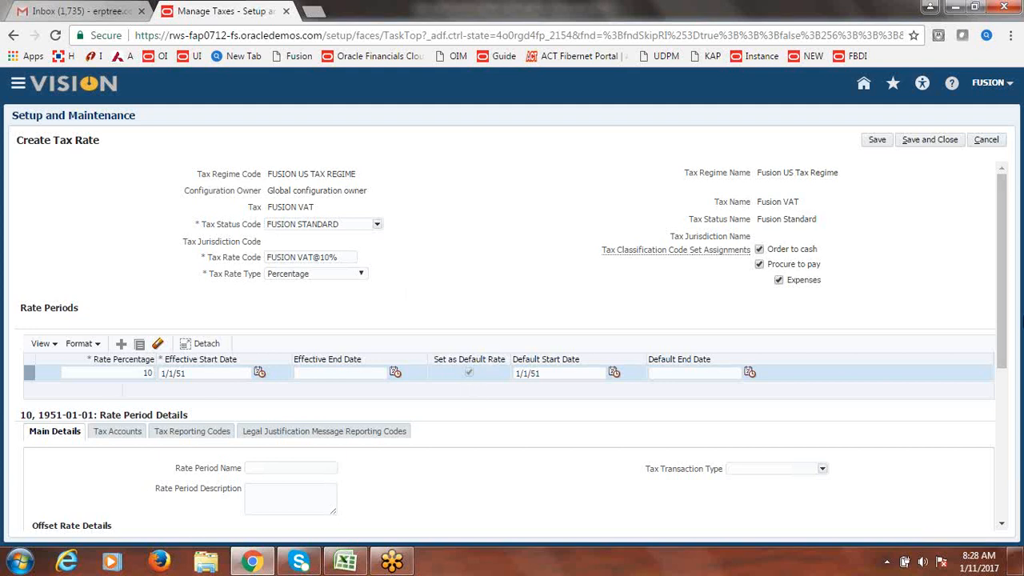
{"action": "scroll", "coordinate": [1010, 260], "scroll_direction": "down", "scroll_amount": 2}
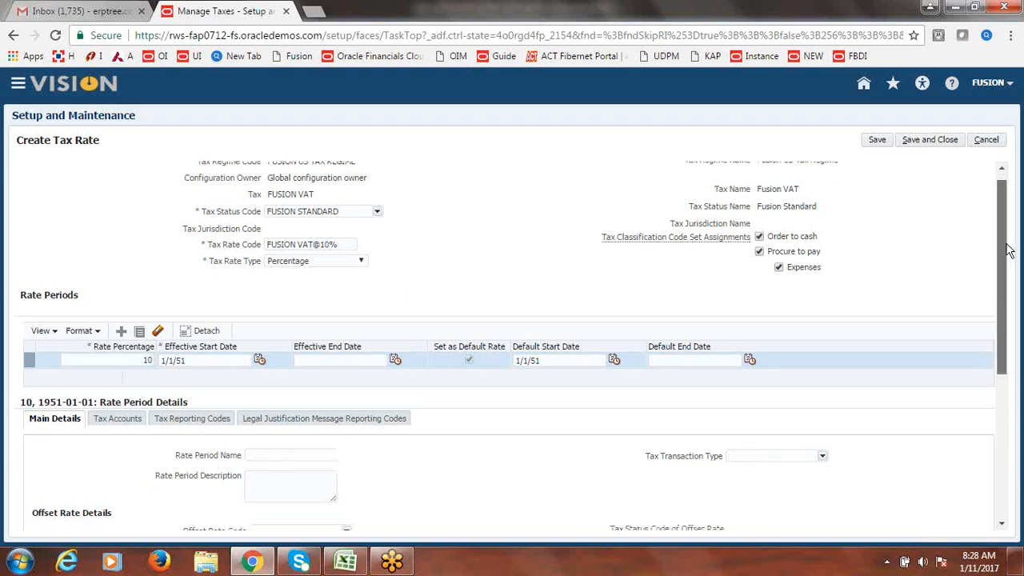
{"action": "left_click_drag", "start_coordinate": [1008, 255], "coordinate": [1008, 256]}
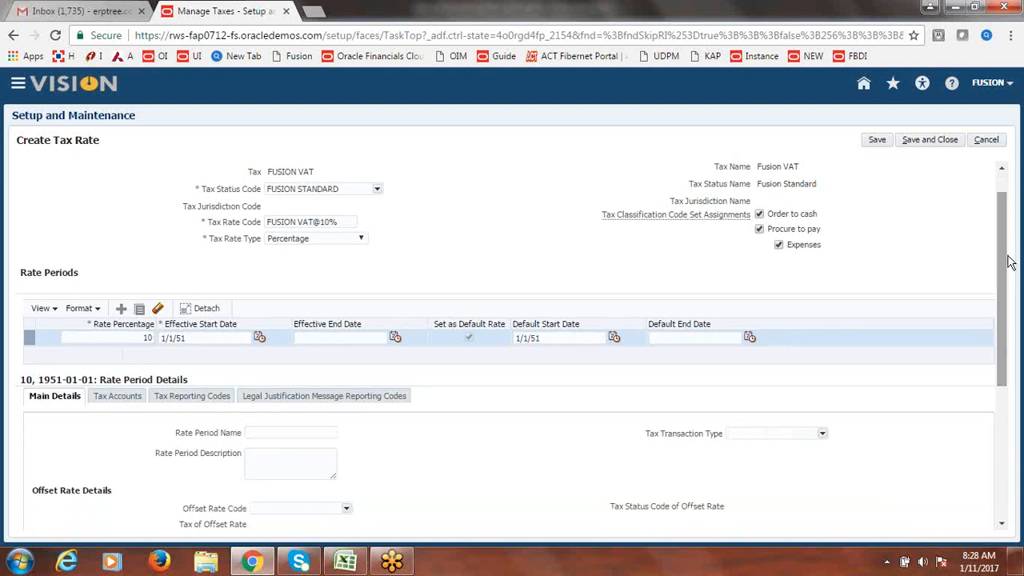
{"action": "left_click_drag", "start_coordinate": [1010, 262], "coordinate": [1010, 266]}
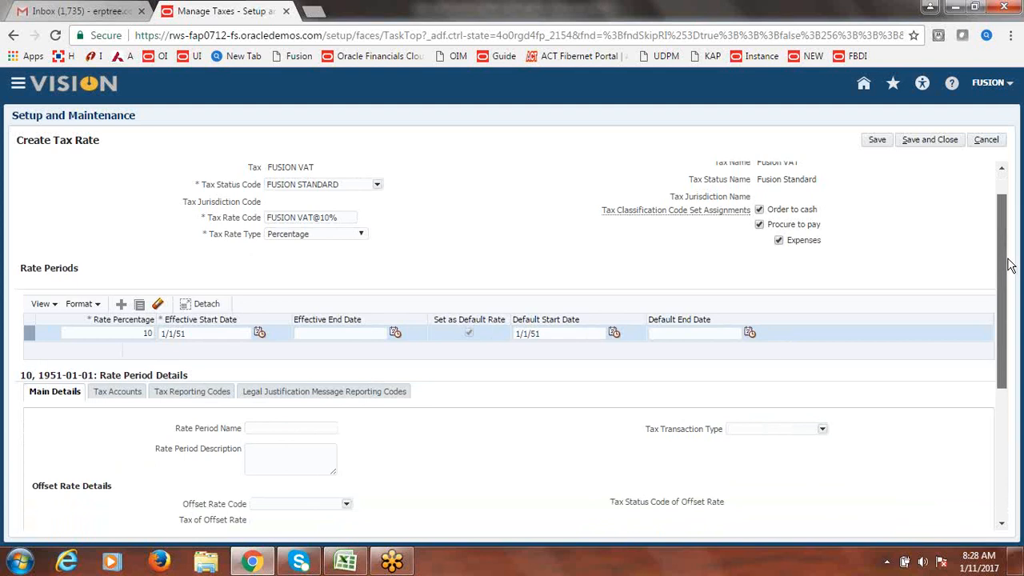
{"action": "left_click_drag", "start_coordinate": [1010, 265], "coordinate": [1010, 255]}
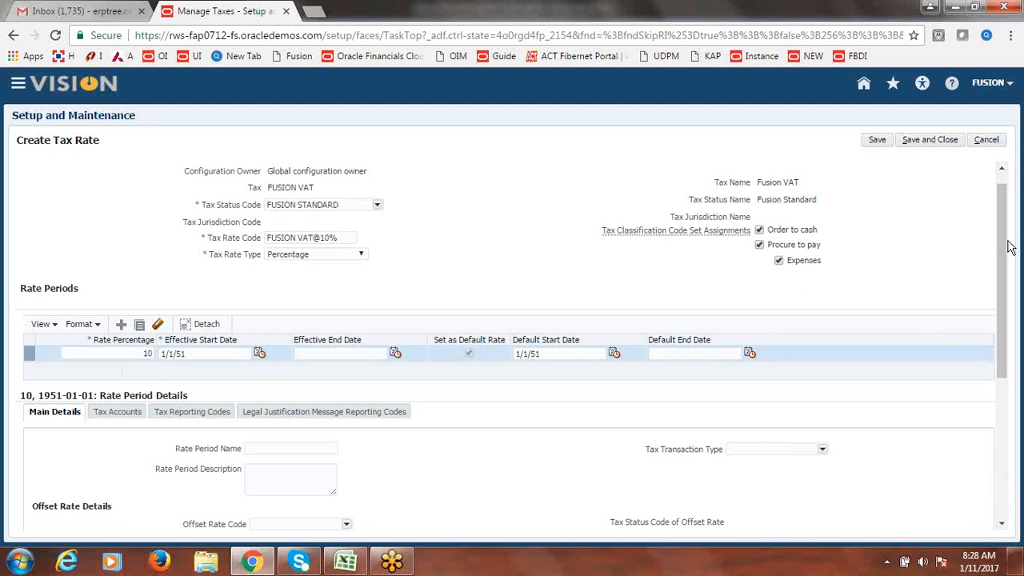
{"action": "left_click_drag", "start_coordinate": [1010, 248], "coordinate": [1006, 283]}
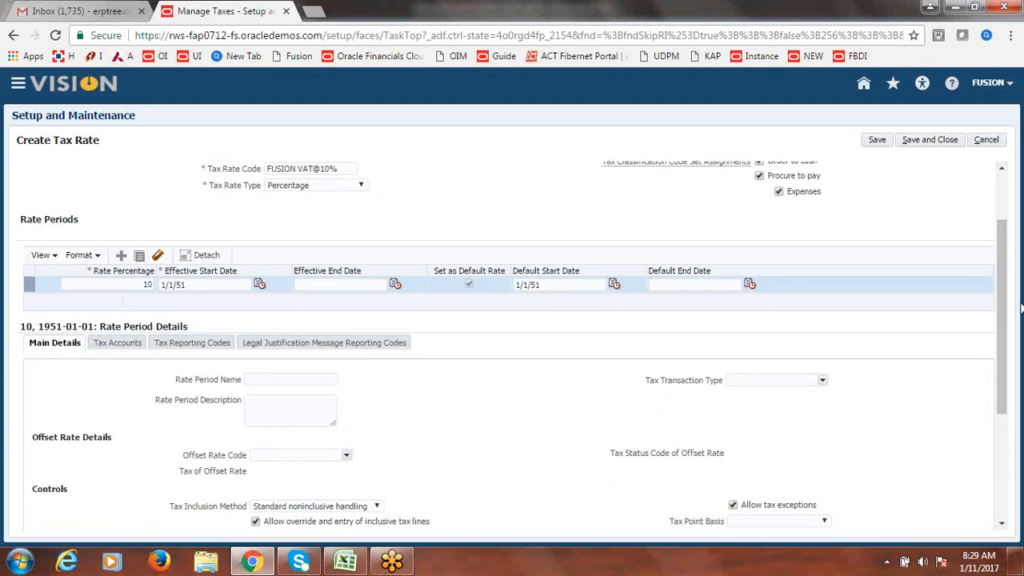
{"action": "scroll", "coordinate": [1005, 312], "scroll_direction": "down", "scroll_amount": 2}
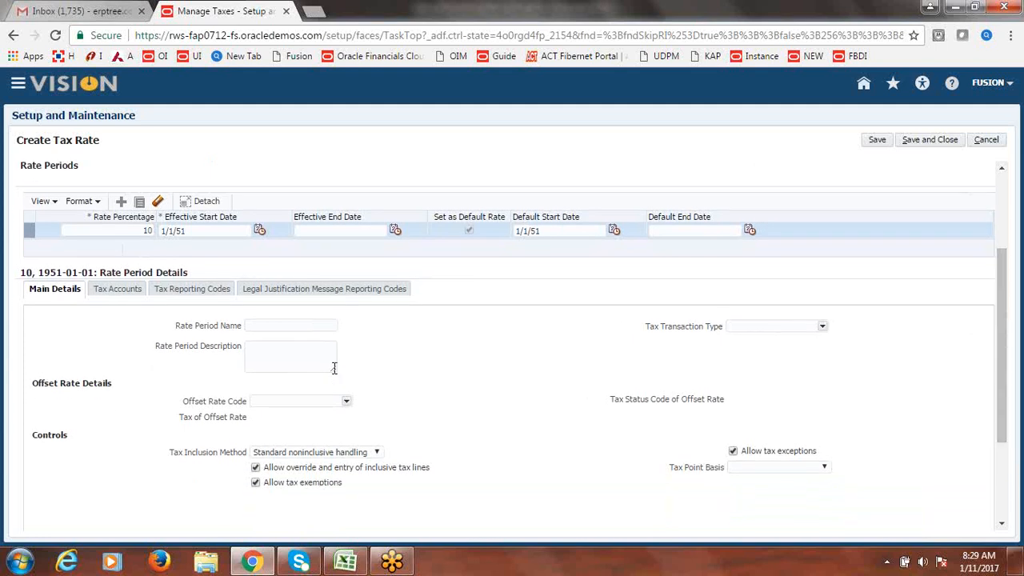
- Add a tax account row with ledger Fusion USA Primary Ledger and business unit Fusion US Business Unit
{"action": "left_click", "coordinate": [120, 295]}
{"action": "left_click", "coordinate": [87, 326]}
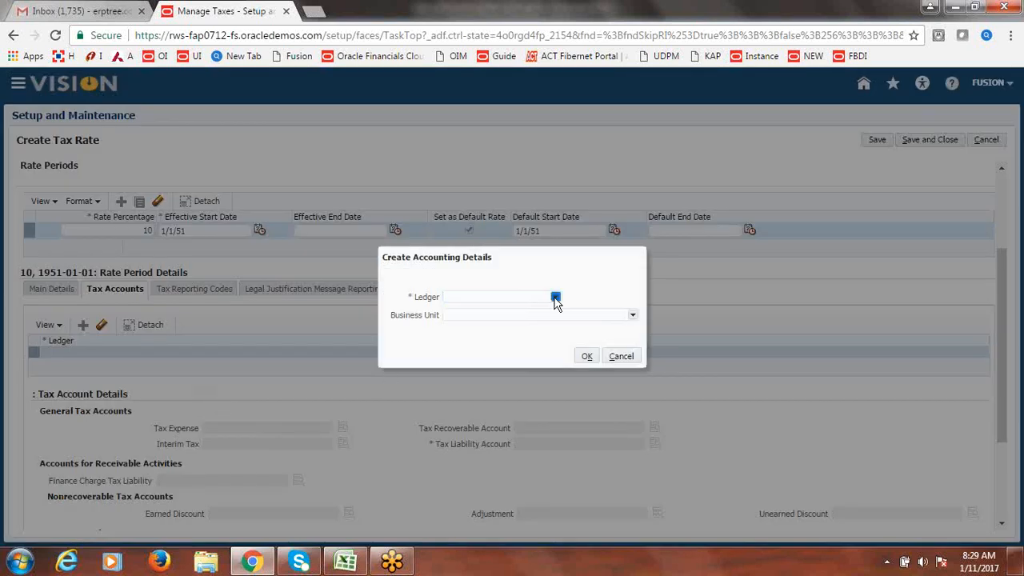
{"action": "left_click", "coordinate": [555, 297]}
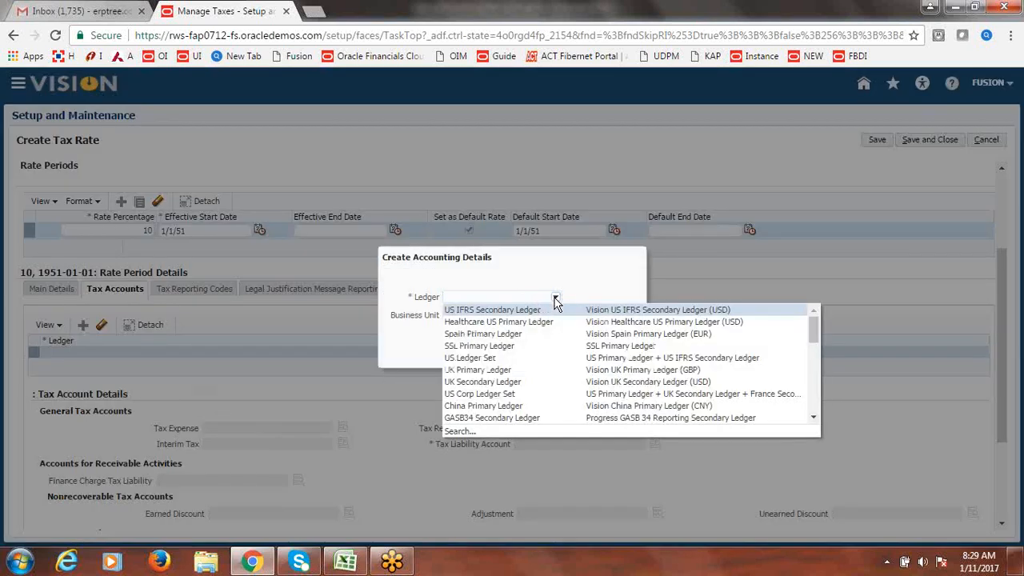
{"action": "left_click", "coordinate": [460, 431]}
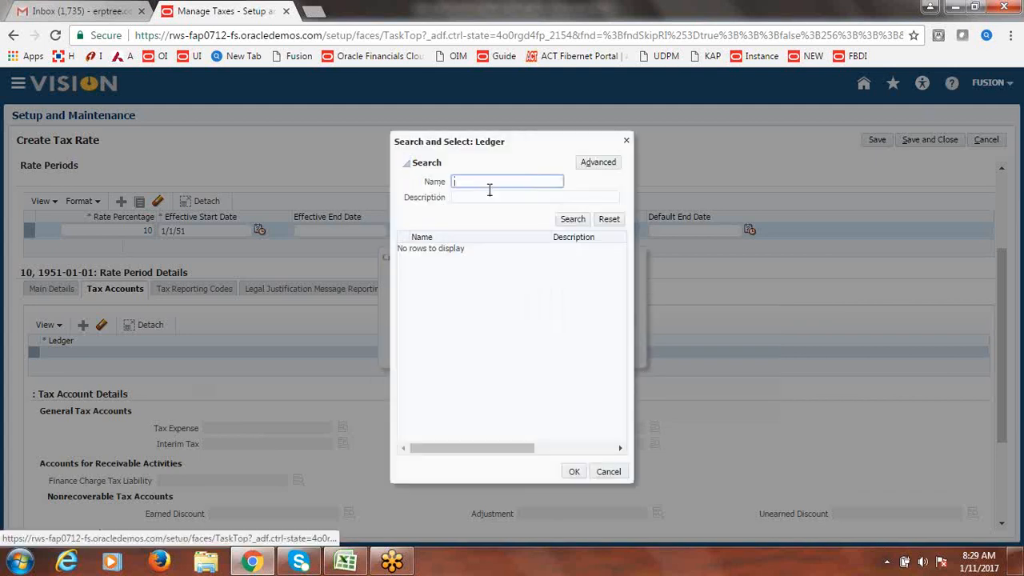
{"action": "type", "text": "fusion"}
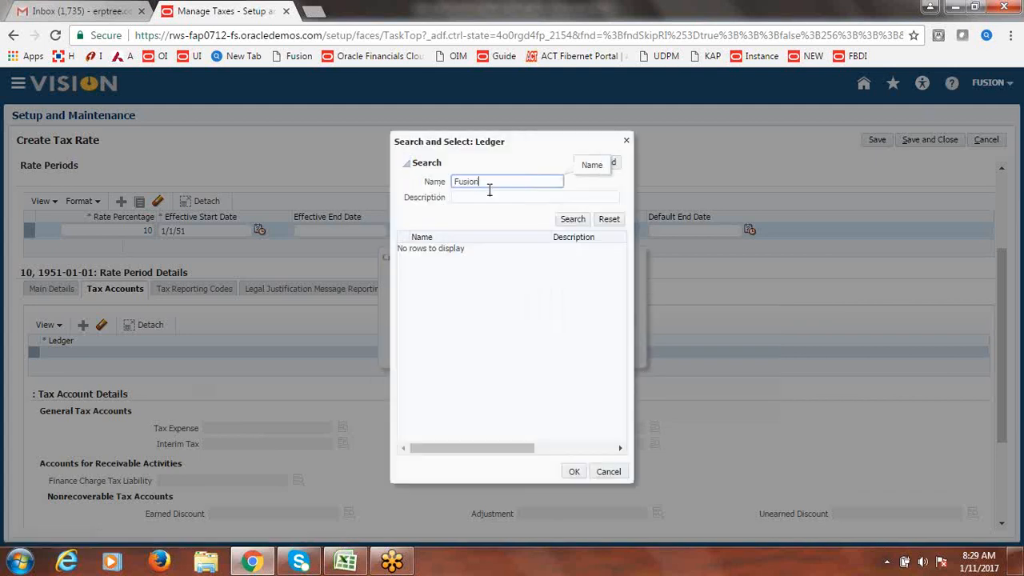
{"action": "key", "text": "Return"}
{"action": "left_click", "coordinate": [469, 249]}
{"action": "left_click", "coordinate": [575, 472]}
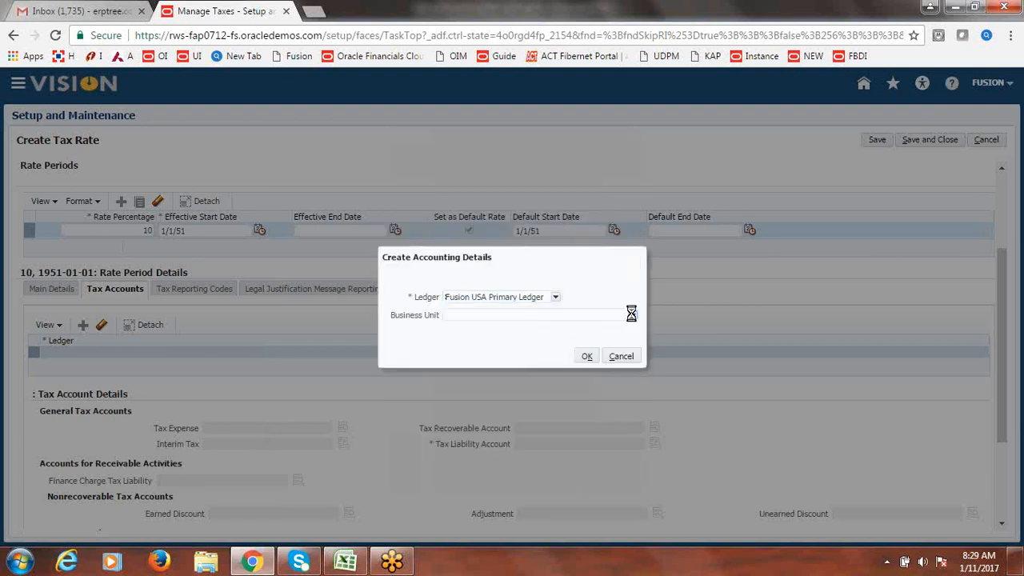
{"action": "left_click", "coordinate": [632, 314]}
{"action": "left_click", "coordinate": [536, 341]}
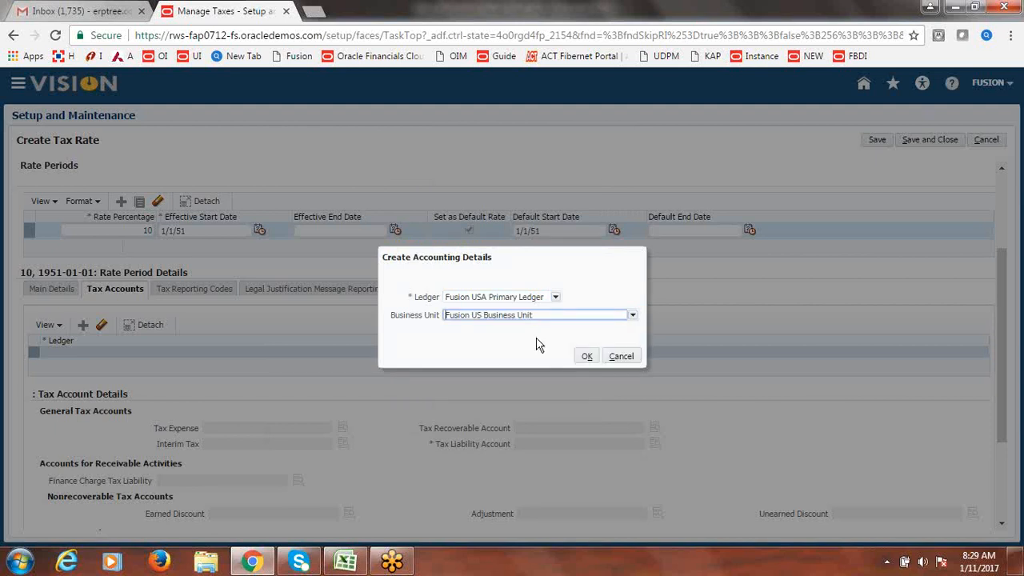
{"action": "left_click", "coordinate": [588, 358]}
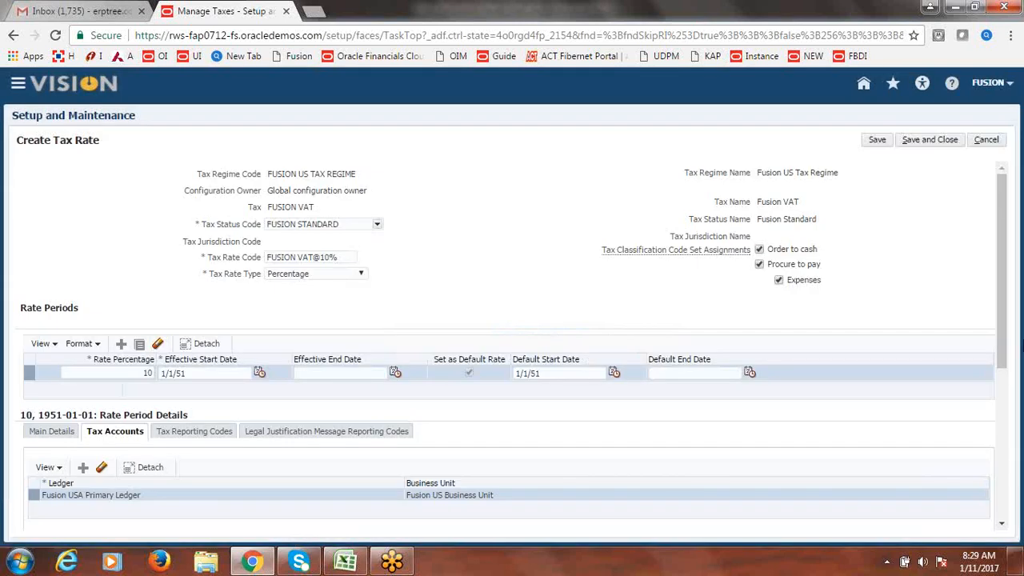
{"action": "left_click_drag", "start_coordinate": [1007, 251], "coordinate": [1007, 357]}
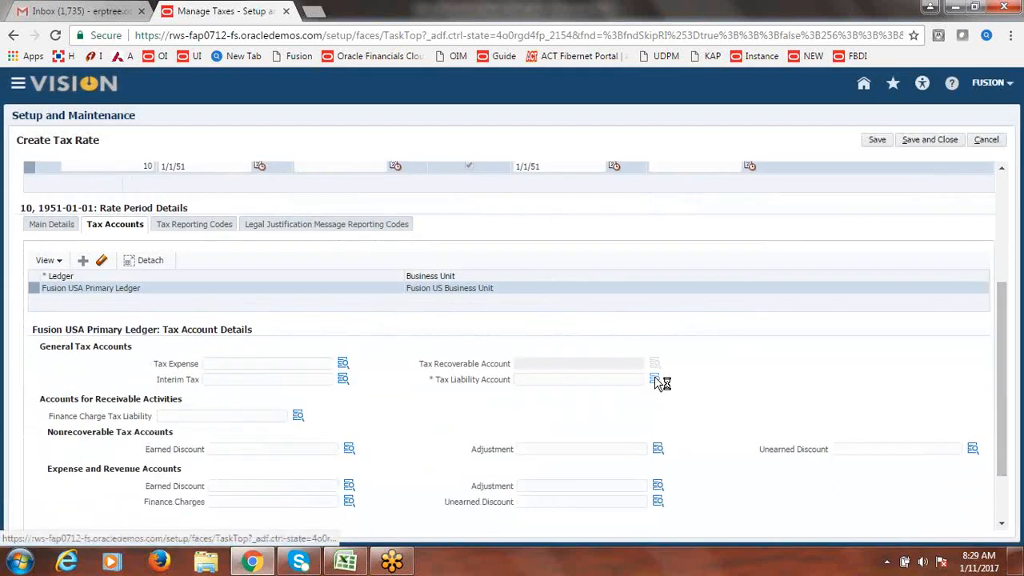
- Begin the tax liability account with company 1000 and department 1000 Finance
{"action": "left_click", "coordinate": [655, 378]}
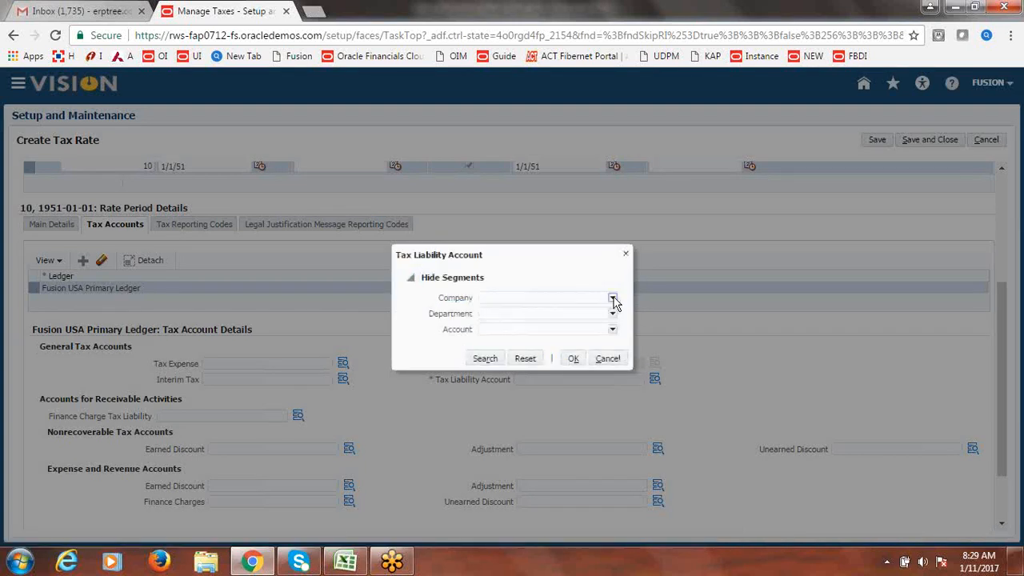
{"action": "left_click", "coordinate": [613, 298]}
{"action": "left_click", "coordinate": [602, 312]}
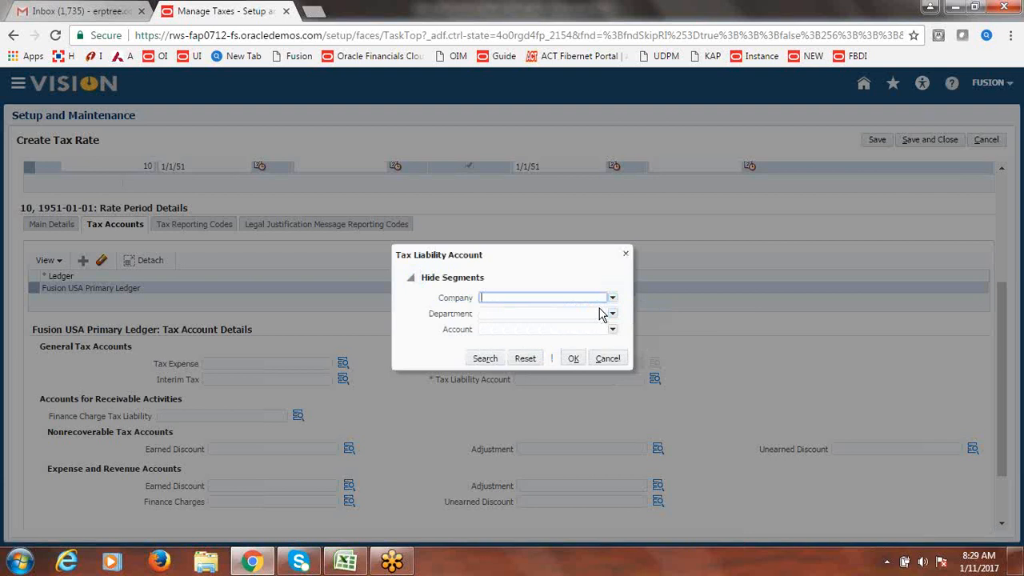
{"action": "type", "text": "1000"}
{"action": "left_click", "coordinate": [613, 315]}
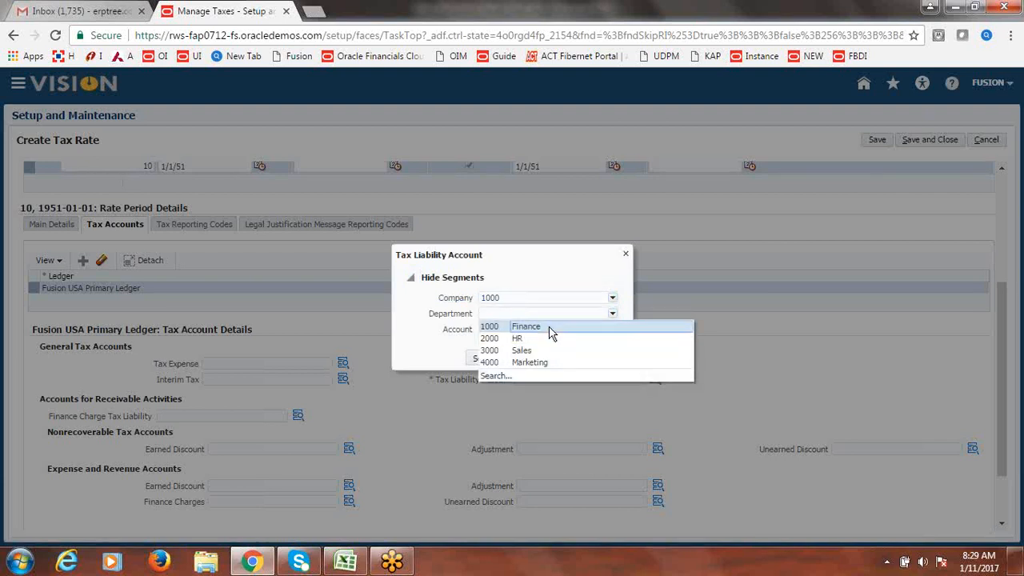
{"action": "left_click", "coordinate": [551, 328]}
- Find account 22100 Accounts Payables by description 'Accounts', completing 1000.1000.22100
{"action": "left_click", "coordinate": [613, 332]}
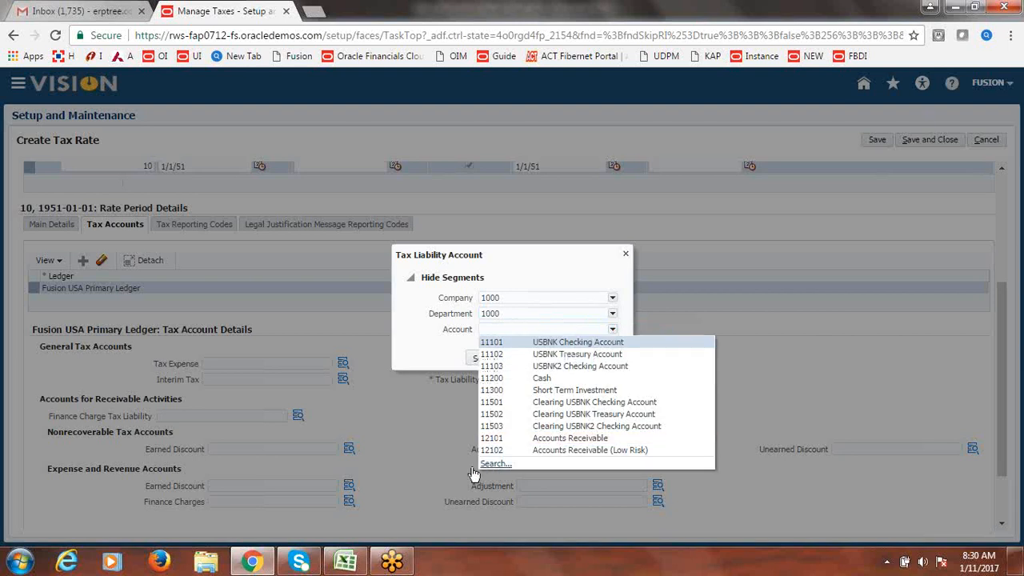
{"action": "left_click", "coordinate": [493, 464]}
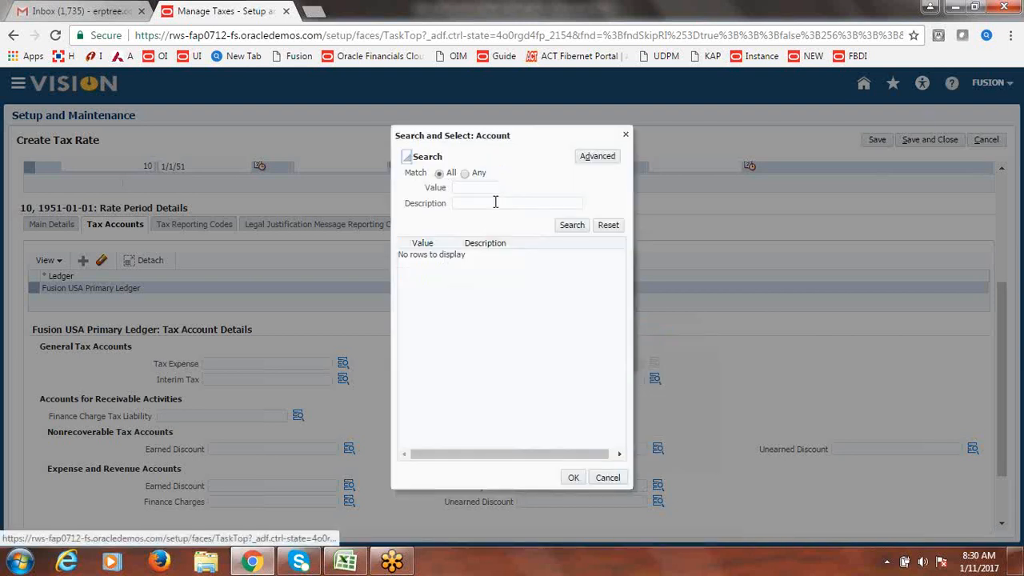
{"action": "left_click", "coordinate": [496, 202]}
{"action": "type", "text": "Account"}
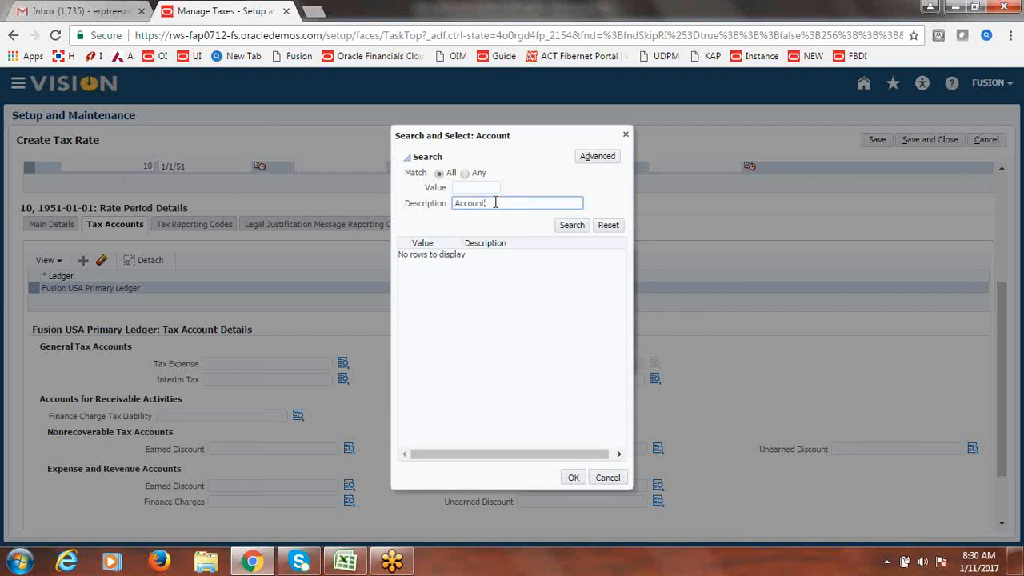
{"action": "key", "text": "BackSpace"}
{"action": "key", "text": "BackSpace"}
{"action": "type", "text": "s"}
{"action": "left_click", "coordinate": [569, 227]}
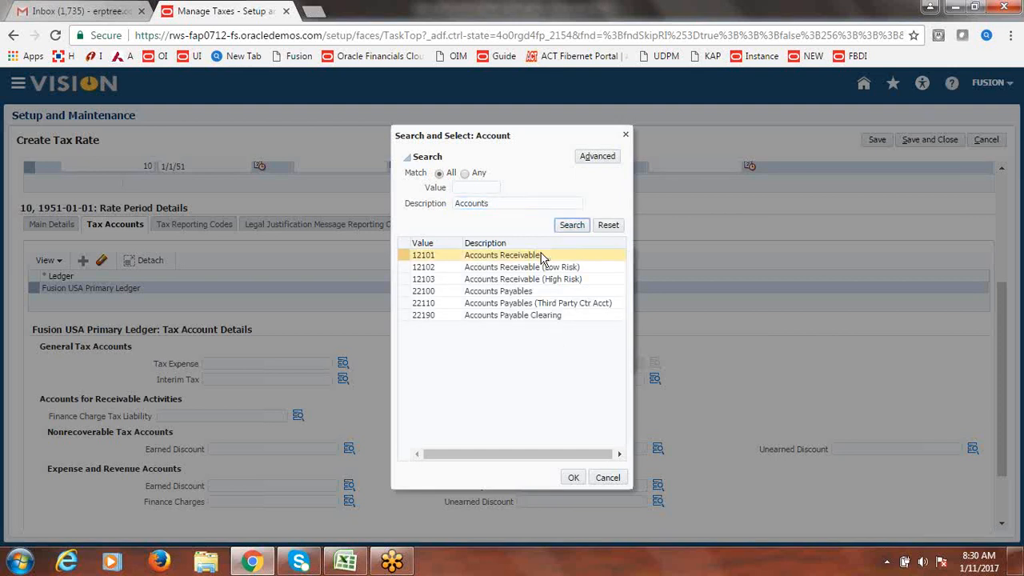
{"action": "left_click", "coordinate": [520, 293]}
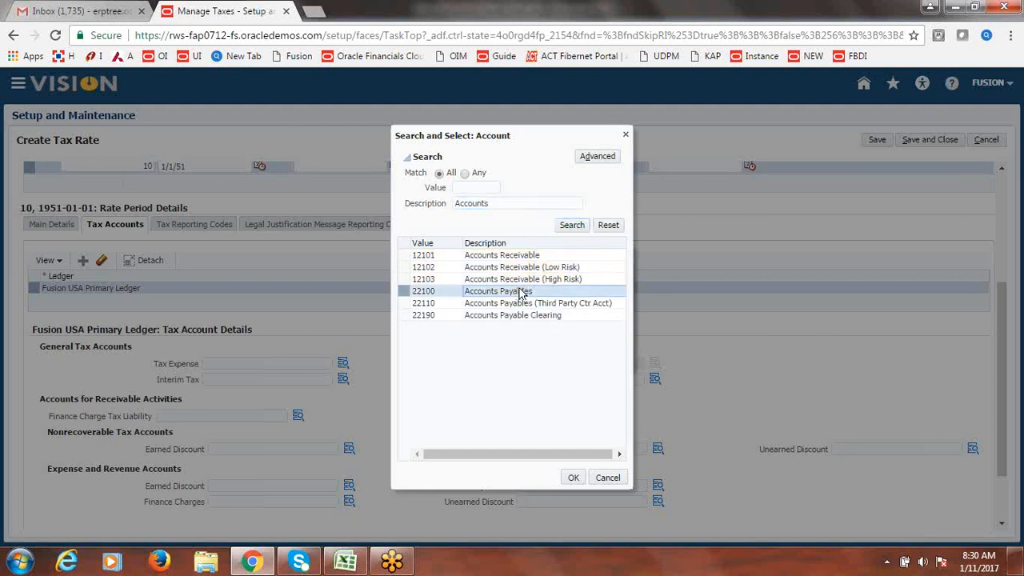
{"action": "left_click", "coordinate": [406, 292]}
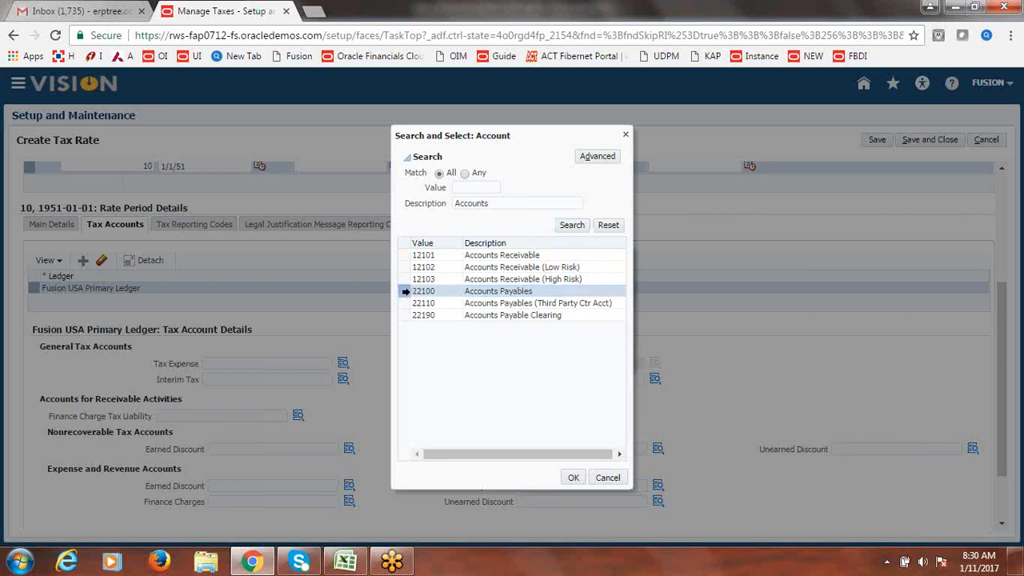
{"action": "left_click", "coordinate": [570, 477]}
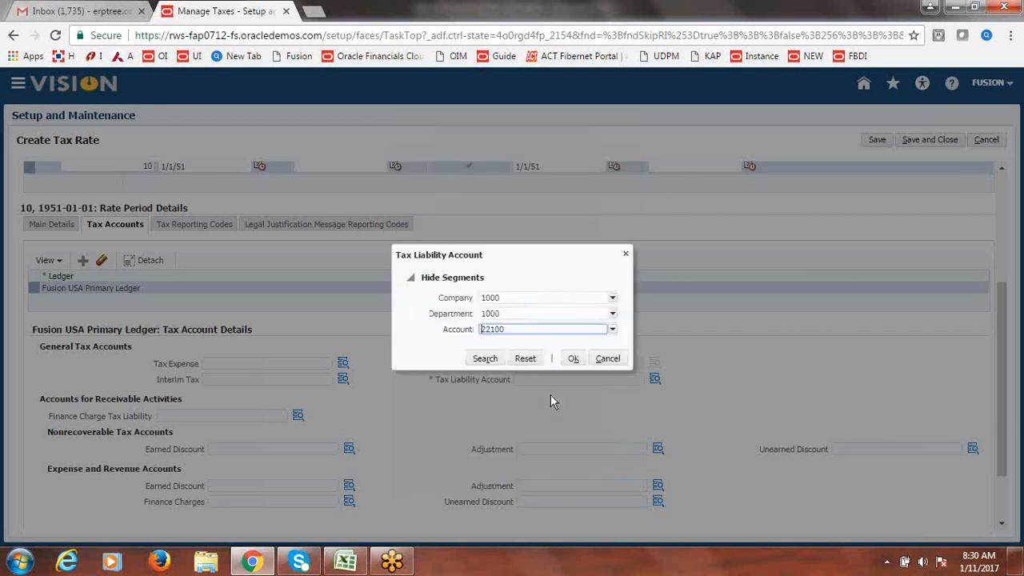
{"action": "left_click", "coordinate": [579, 362]}
{"action": "left_click", "coordinate": [576, 360]}
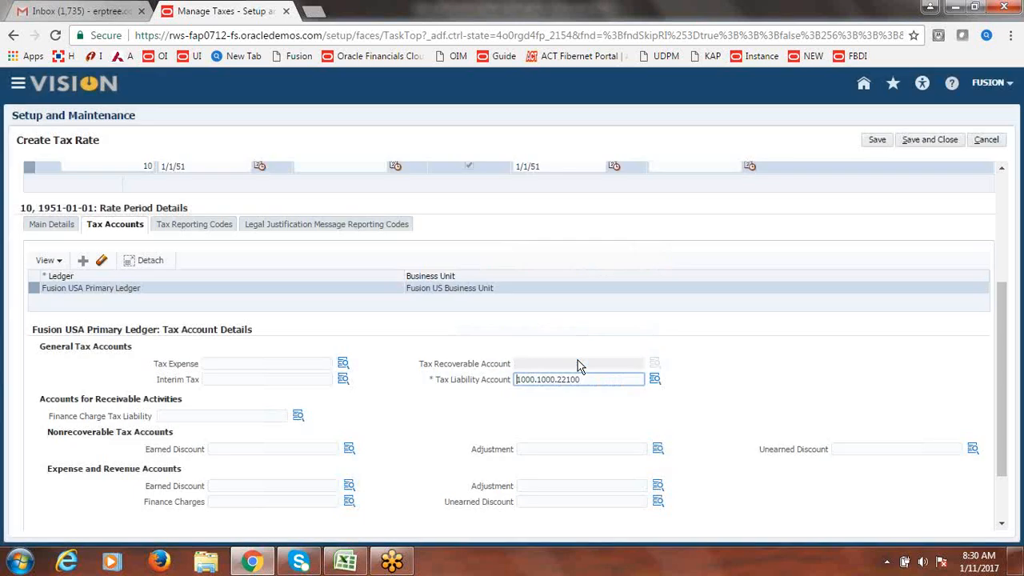
{"action": "left_click", "coordinate": [800, 351]}
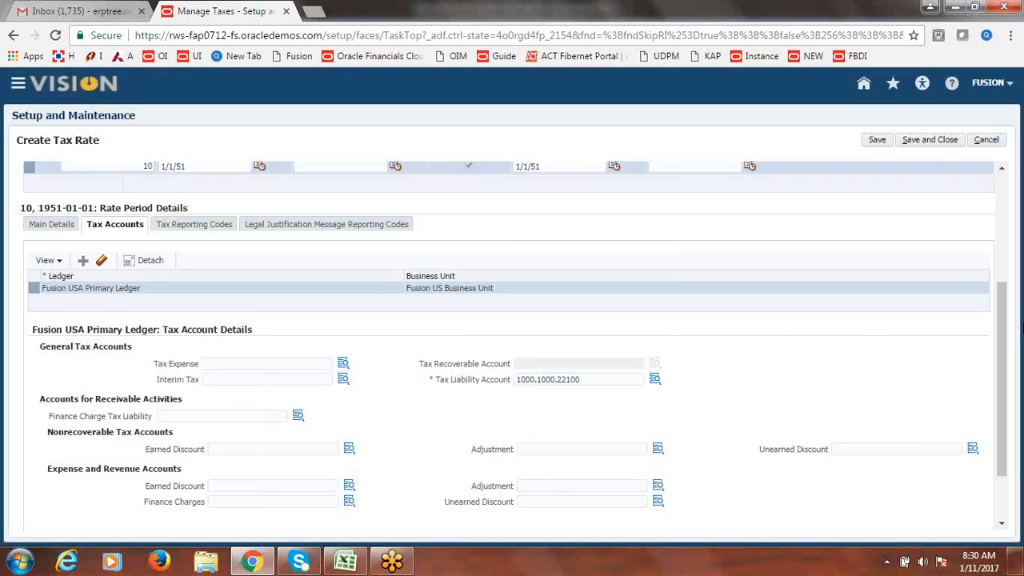
{"action": "left_click_drag", "start_coordinate": [1004, 372], "coordinate": [1004, 256]}
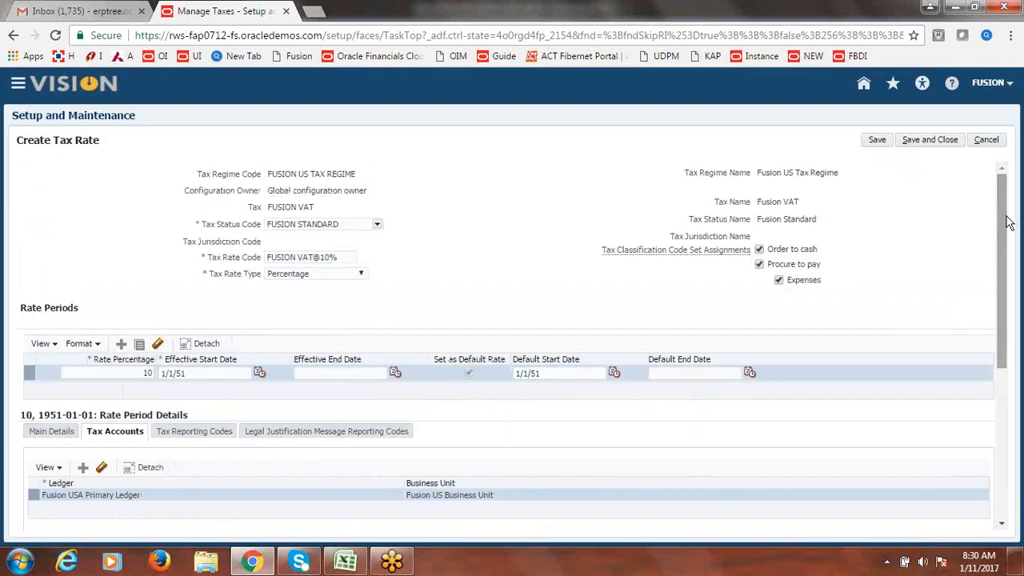
- Save and close the FUSION VAT@10% tax rate
{"action": "left_click", "coordinate": [928, 141]}
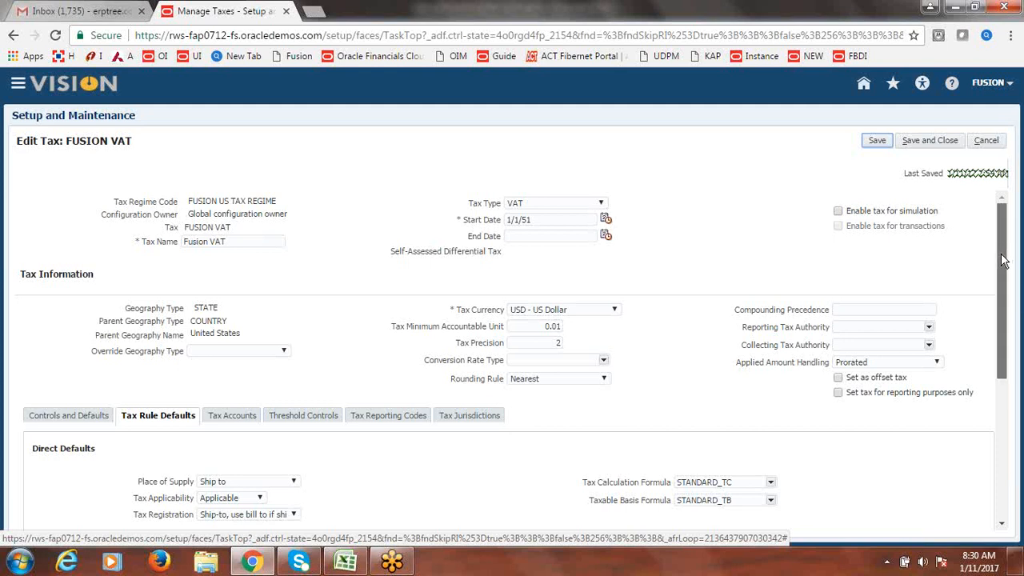
{"action": "left_click_drag", "start_coordinate": [1004, 260], "coordinate": [1018, 397]}
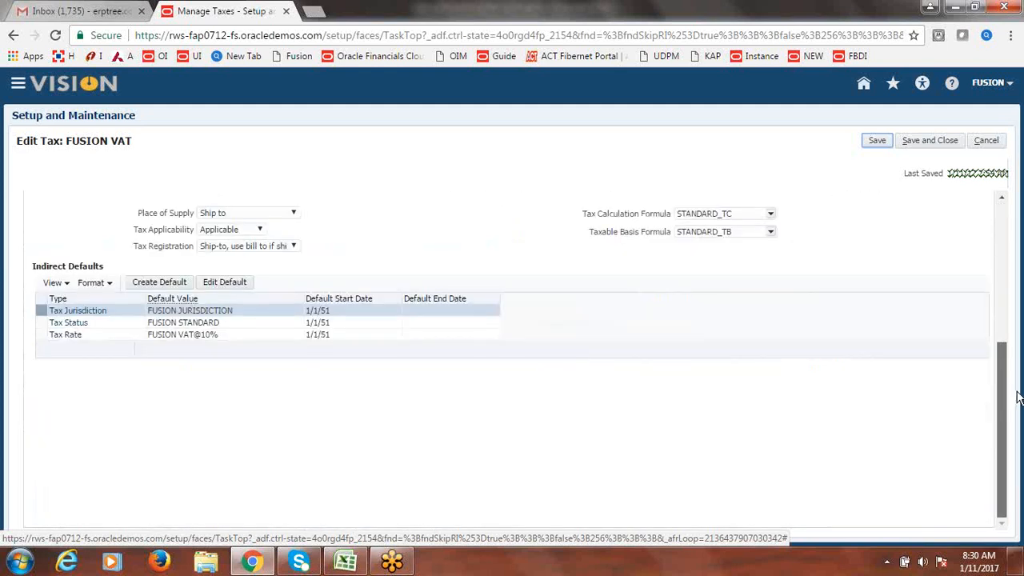
{"action": "left_click_drag", "start_coordinate": [1018, 397], "coordinate": [1017, 339]}
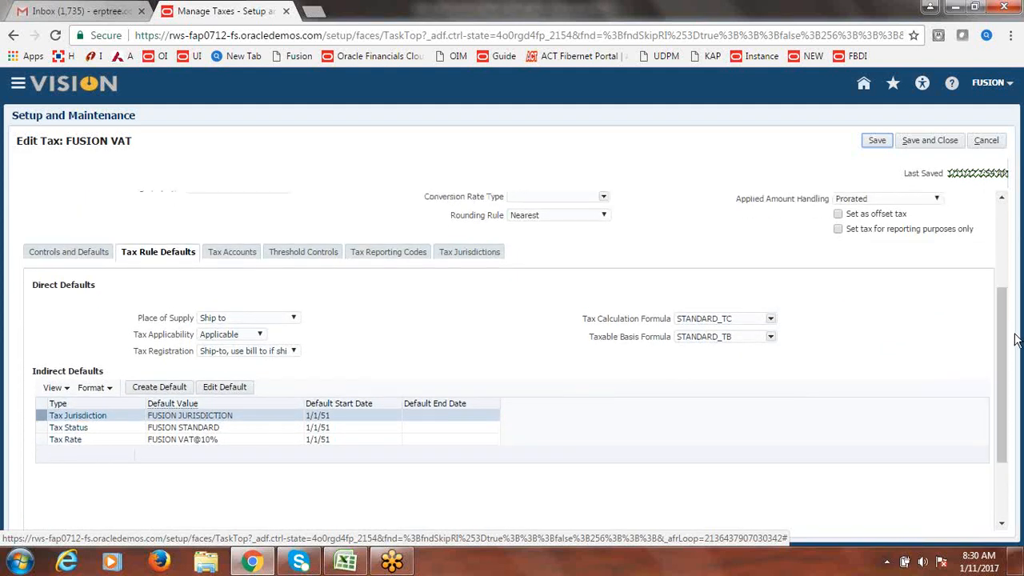
- Review the default tax status details, then cancel without changes
{"action": "left_click", "coordinate": [97, 445]}
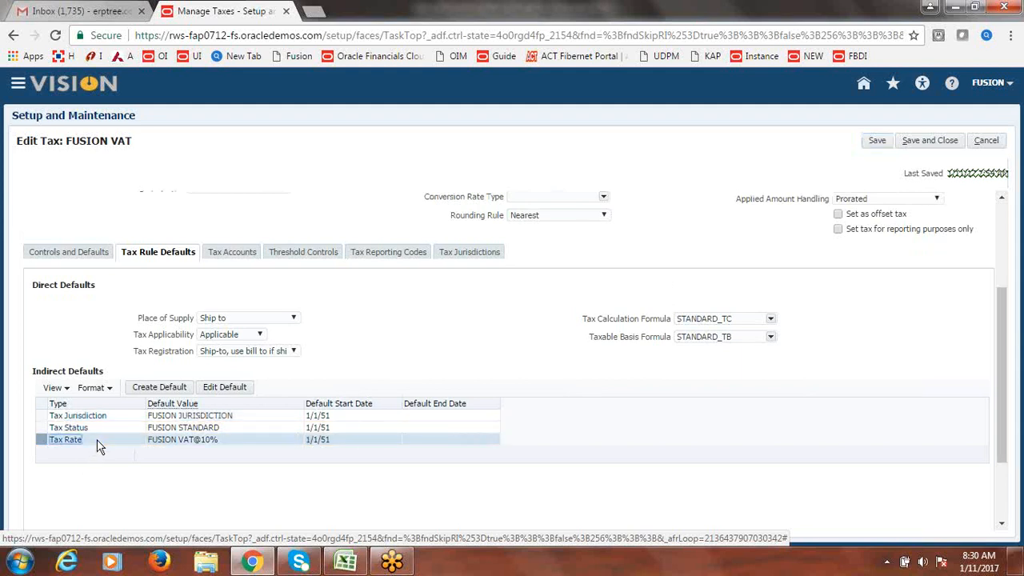
{"action": "left_click", "coordinate": [101, 431]}
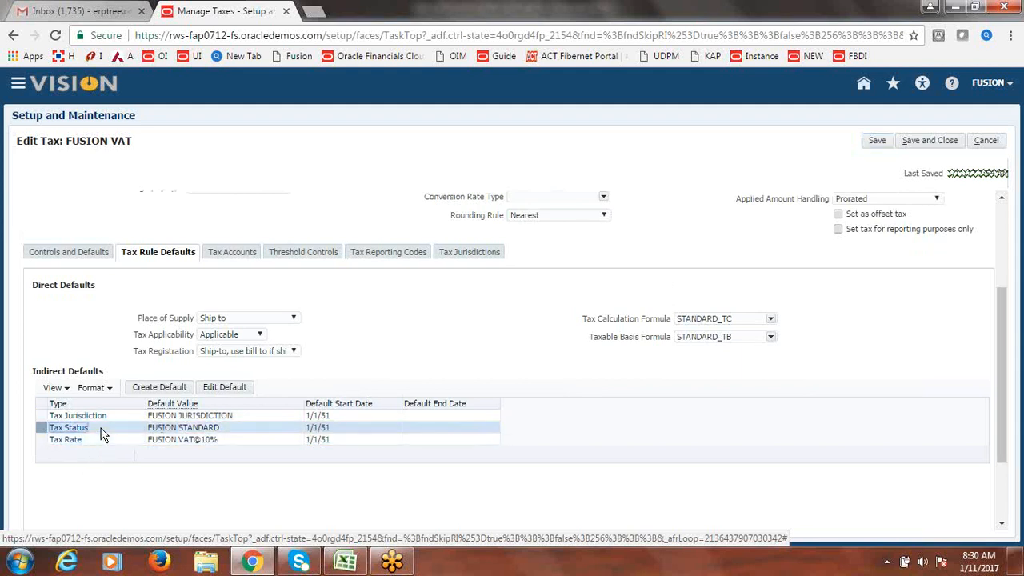
{"action": "left_click", "coordinate": [236, 388]}
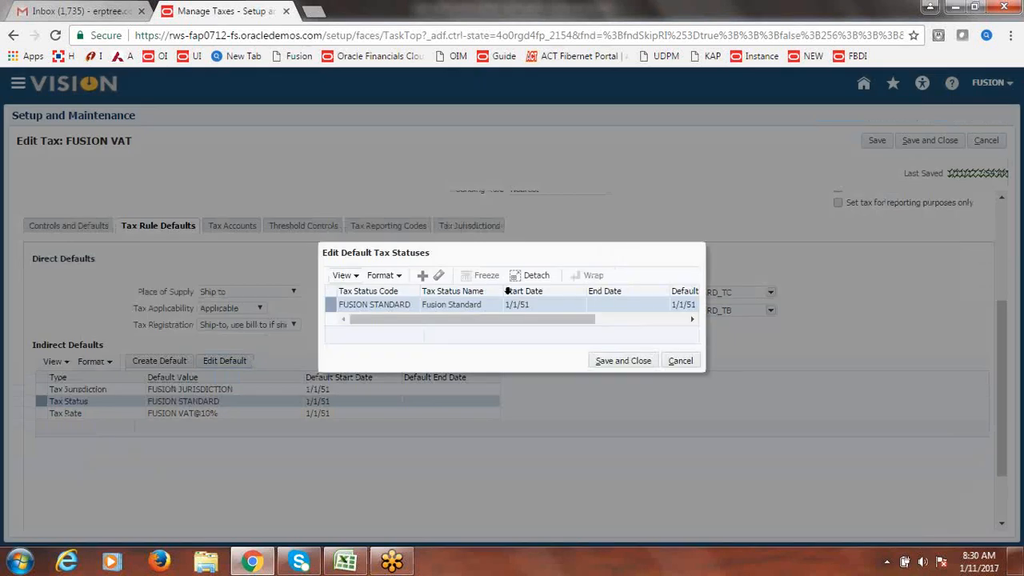
{"action": "left_click_drag", "start_coordinate": [505, 324], "coordinate": [391, 339]}
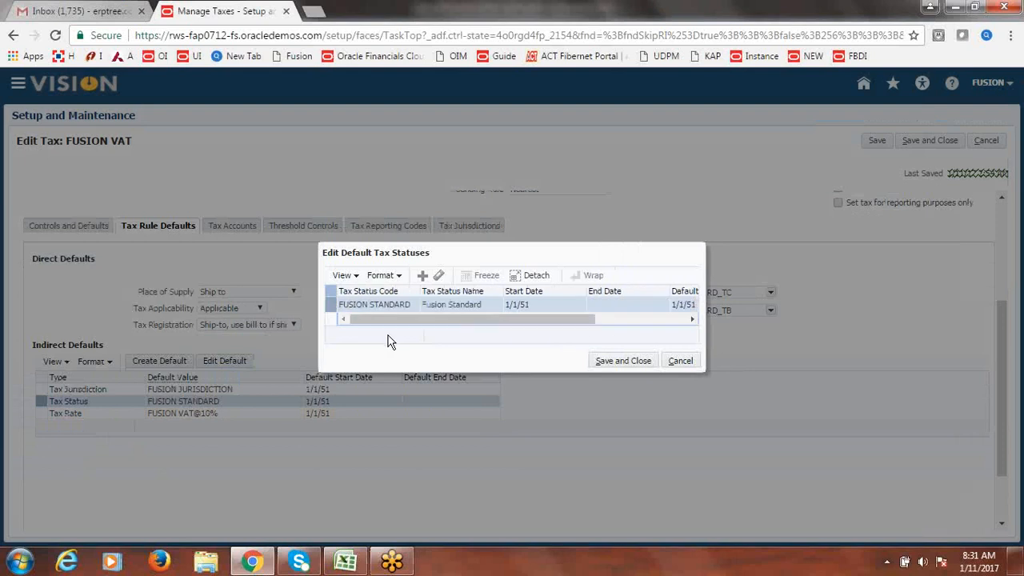
{"action": "left_click", "coordinate": [680, 362]}
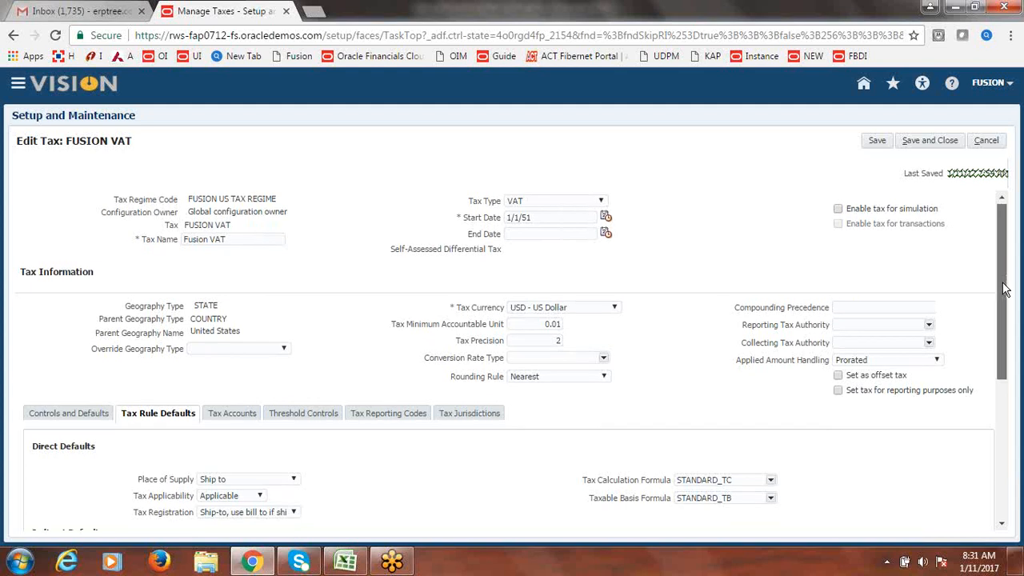
{"action": "left_click_drag", "start_coordinate": [1006, 274], "coordinate": [1007, 366]}
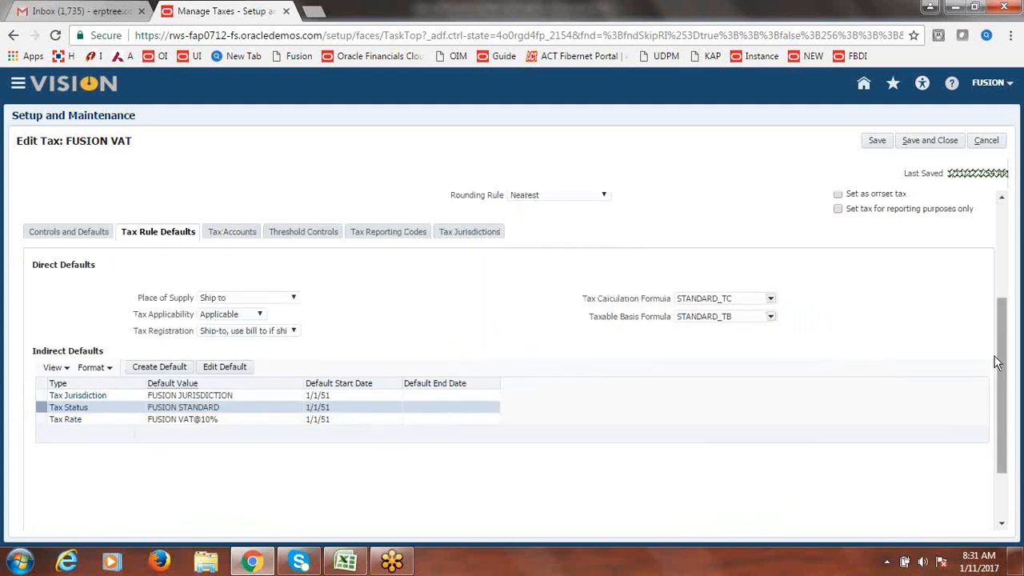
{"action": "scroll", "coordinate": [1009, 406], "scroll_direction": "up", "scroll_amount": 3}
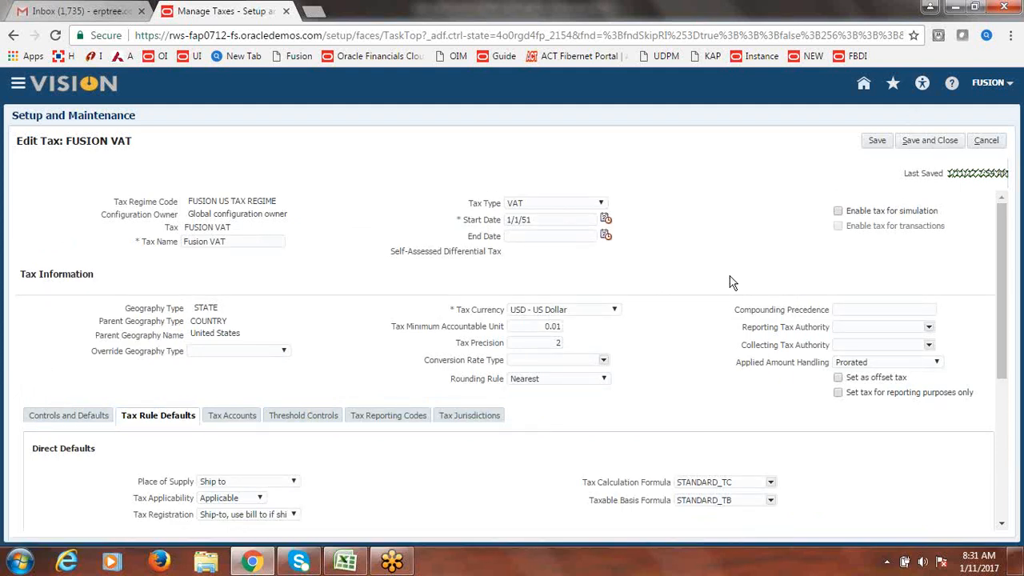
- Save and close FUSION VAT, then search 'Owner Tax Options' and open Manage Configuration Owner Tax Options
{"action": "left_click", "coordinate": [922, 145]}
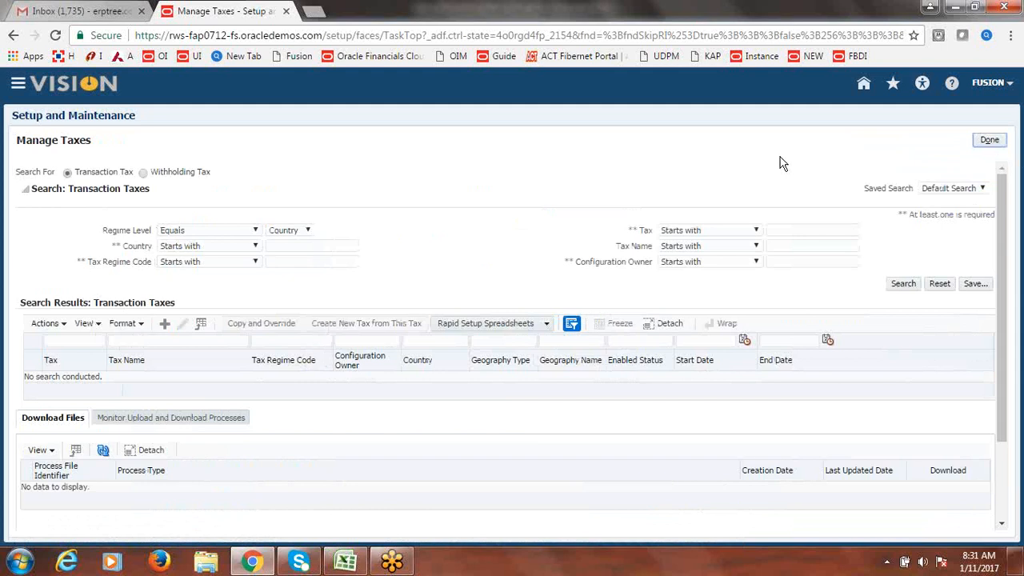
{"action": "left_click", "coordinate": [991, 142]}
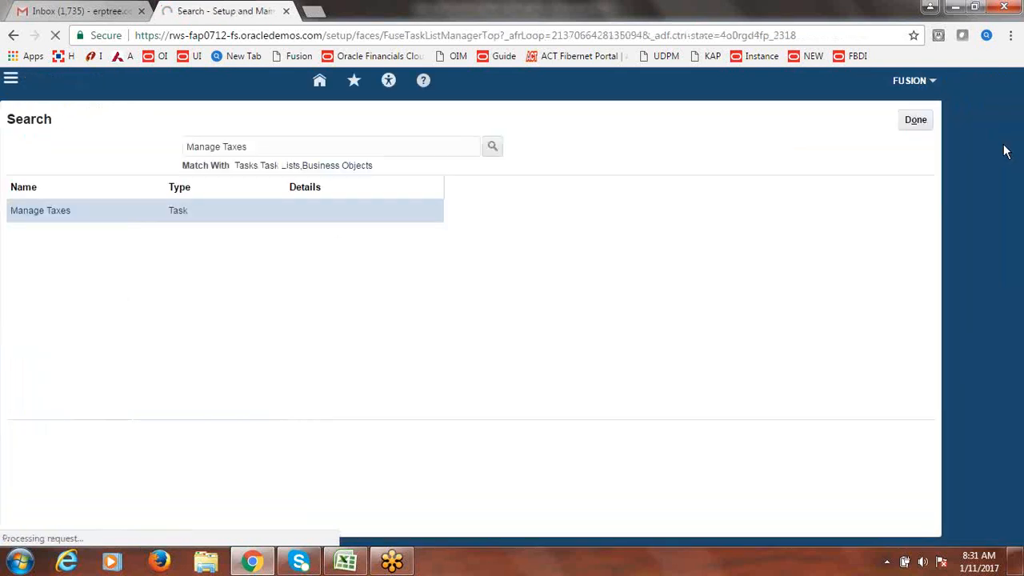
{"action": "left_click_drag", "start_coordinate": [387, 144], "coordinate": [91, 160]}
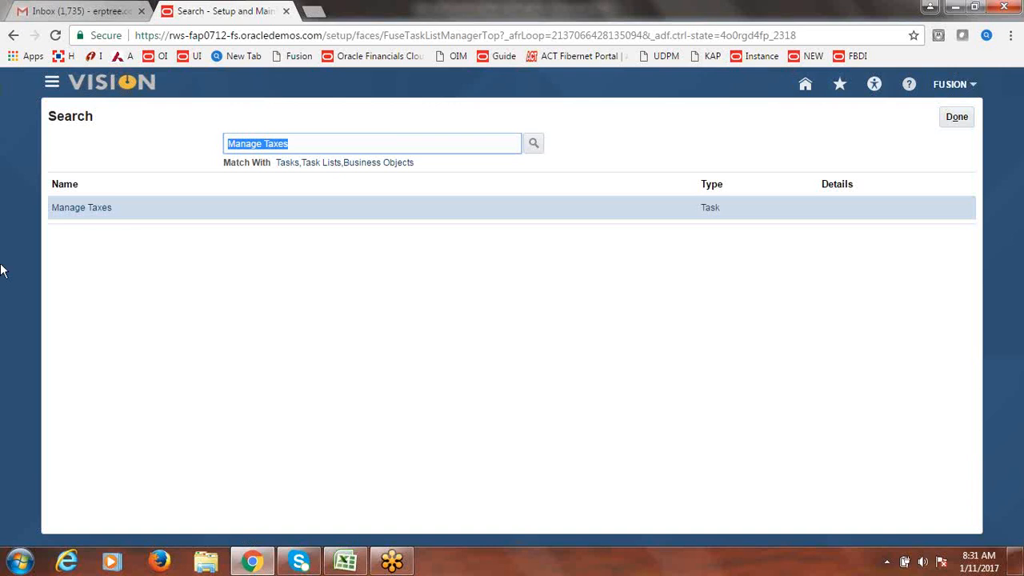
{"action": "type", "text": "o"}
{"action": "key", "text": "BackSpace"}
{"action": "type", "text": "Own"}
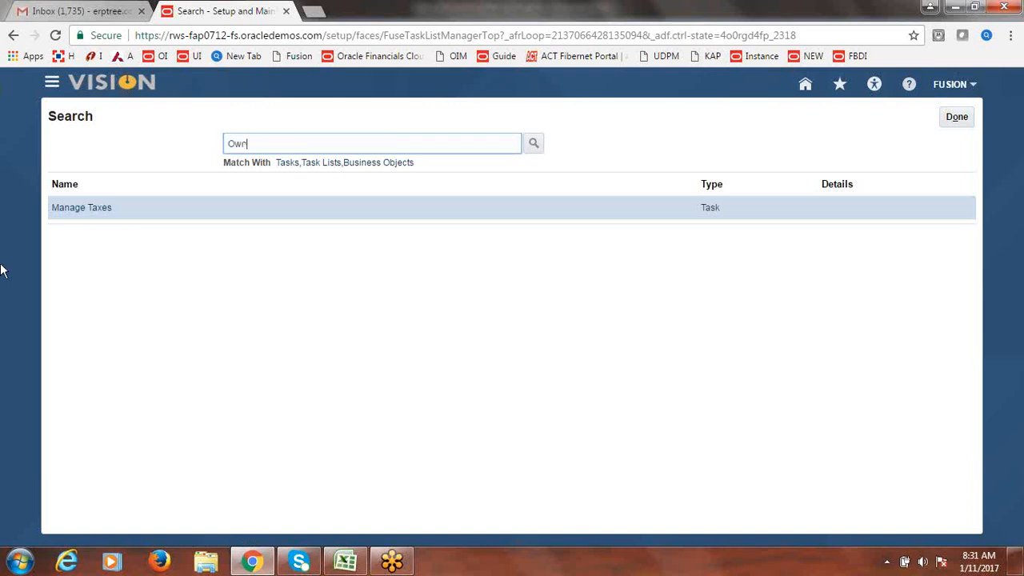
{"action": "type", "text": "er Tax Options"}
{"action": "key", "text": "Return"}
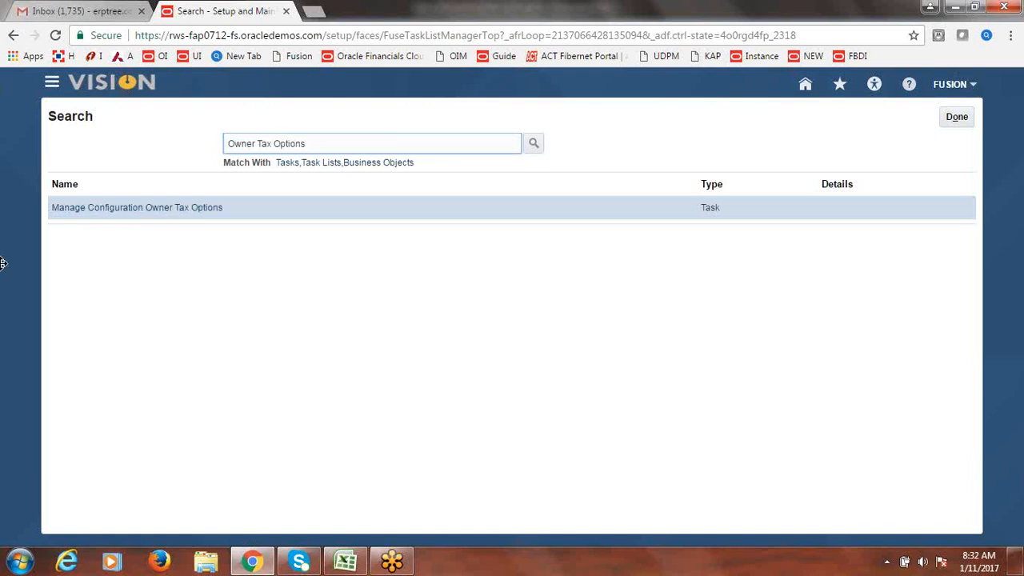
{"action": "left_click", "coordinate": [162, 208]}
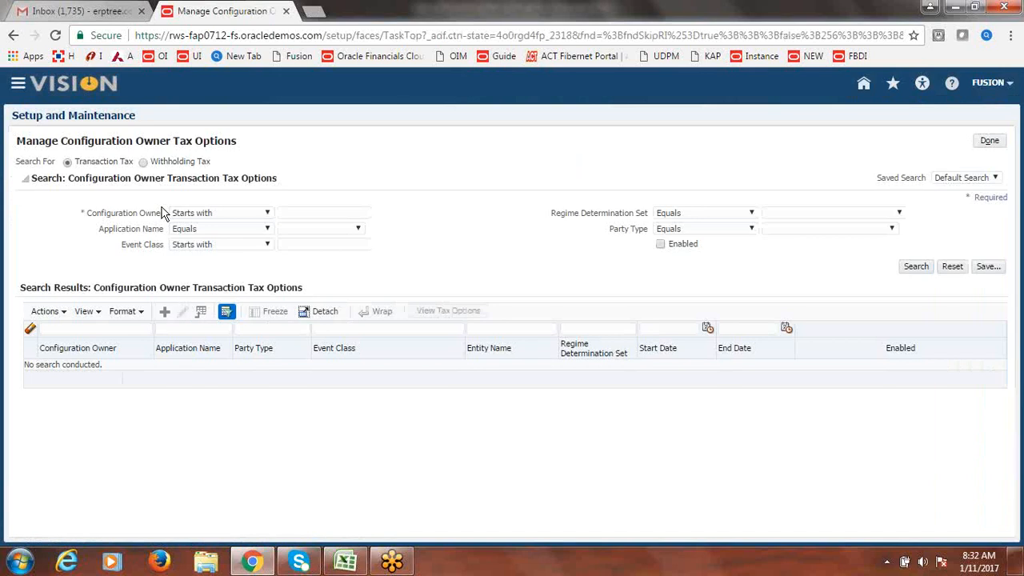
- Create new configuration owner tax options owned by Fusion US Business Unit, found by searching 'Fusion'
{"action": "left_click", "coordinate": [164, 312]}
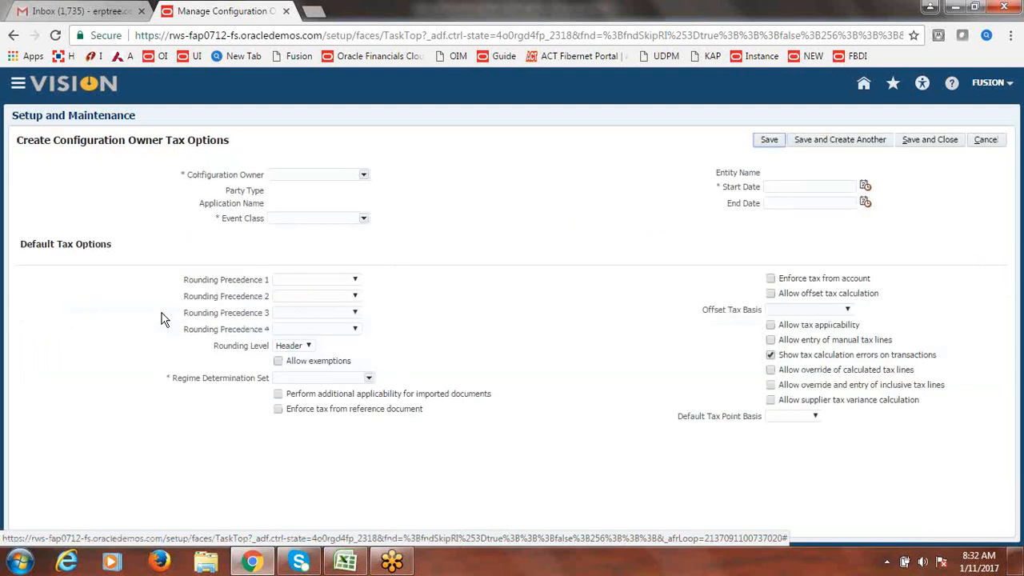
{"action": "left_click", "coordinate": [364, 177]}
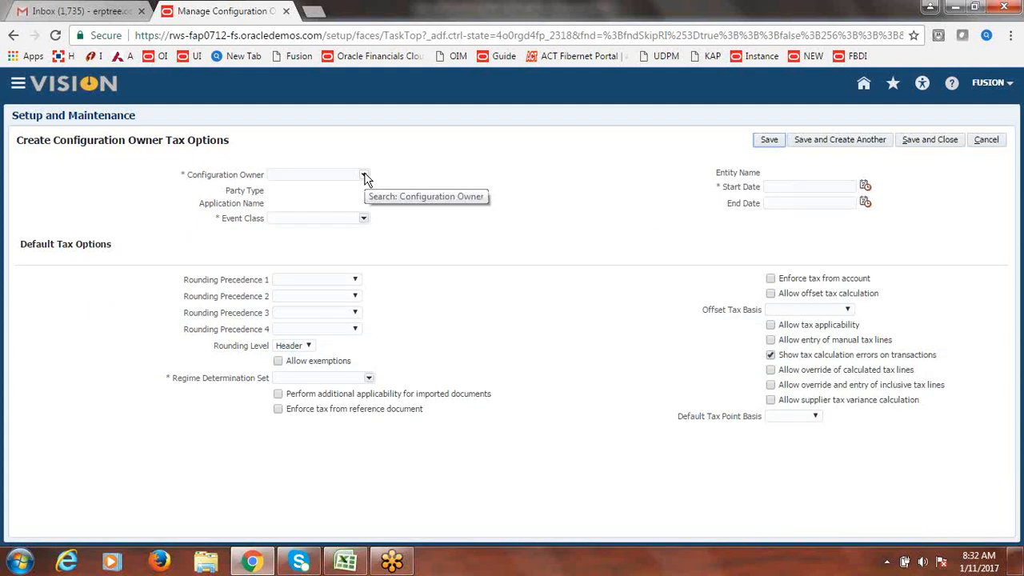
{"action": "left_click", "coordinate": [365, 176]}
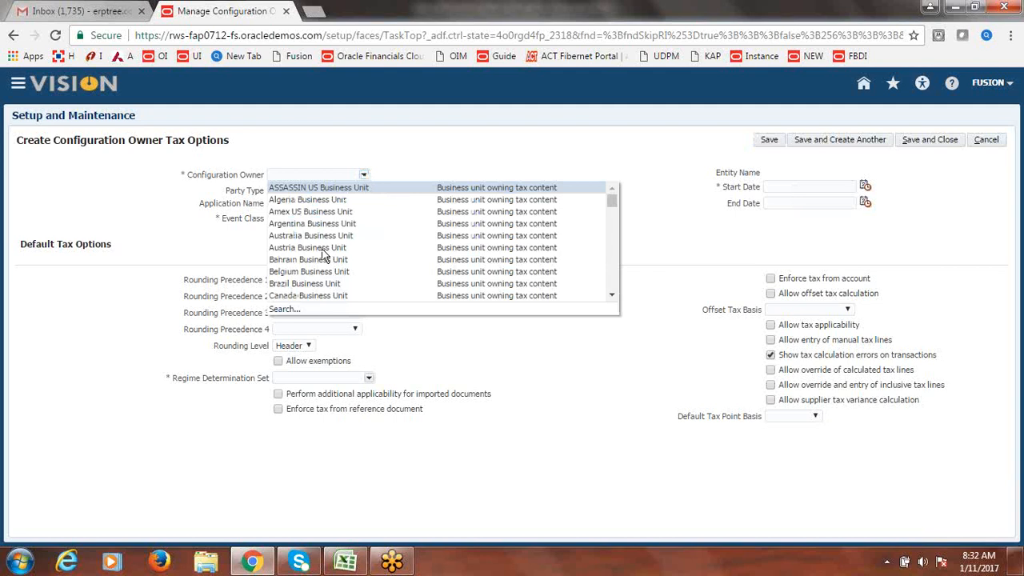
{"action": "left_click", "coordinate": [290, 314]}
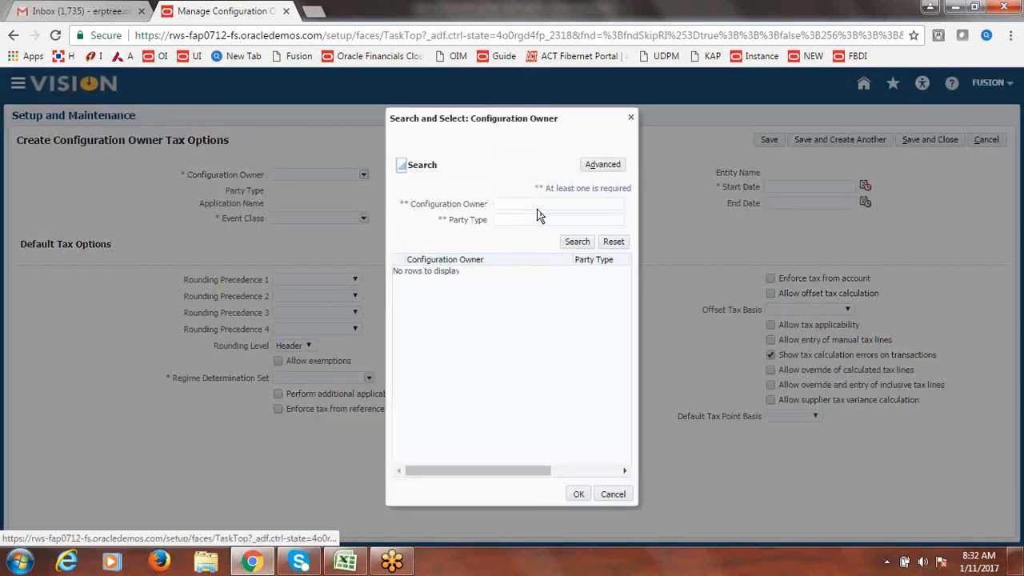
{"action": "left_click", "coordinate": [530, 204]}
{"action": "type", "text": "Fusion"}
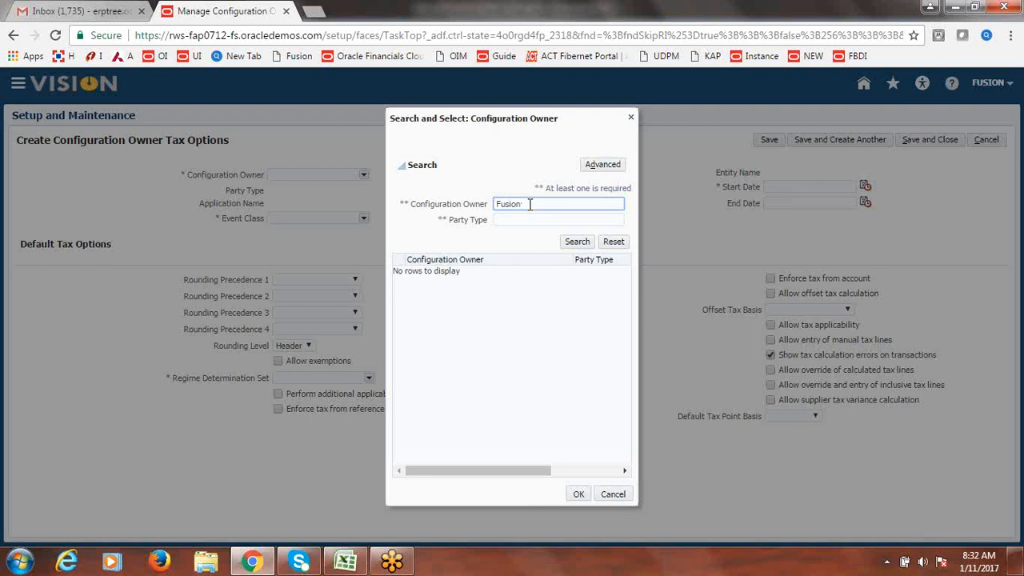
{"action": "key", "text": "Return"}
{"action": "left_click", "coordinate": [439, 272]}
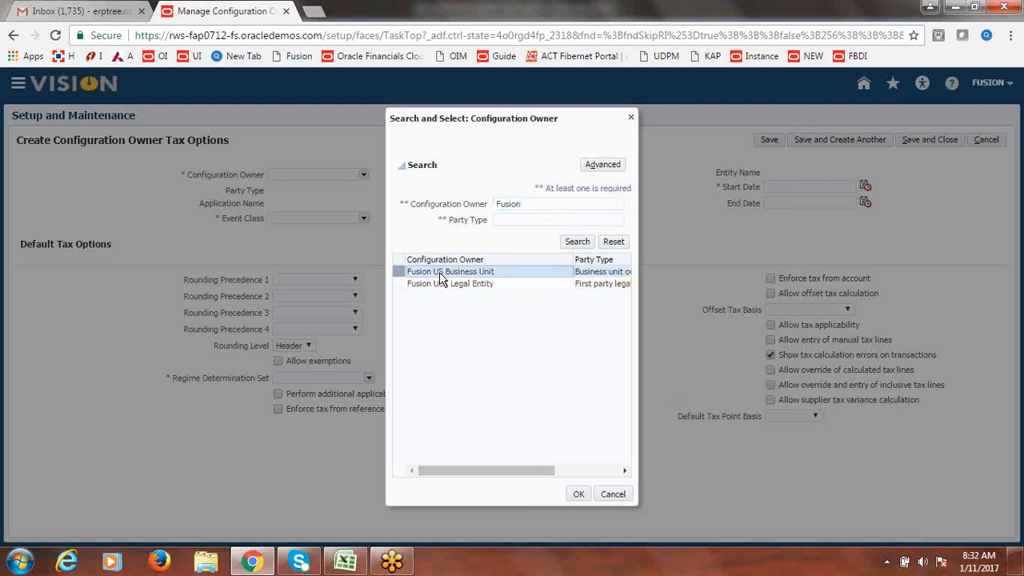
{"action": "left_click", "coordinate": [576, 494]}
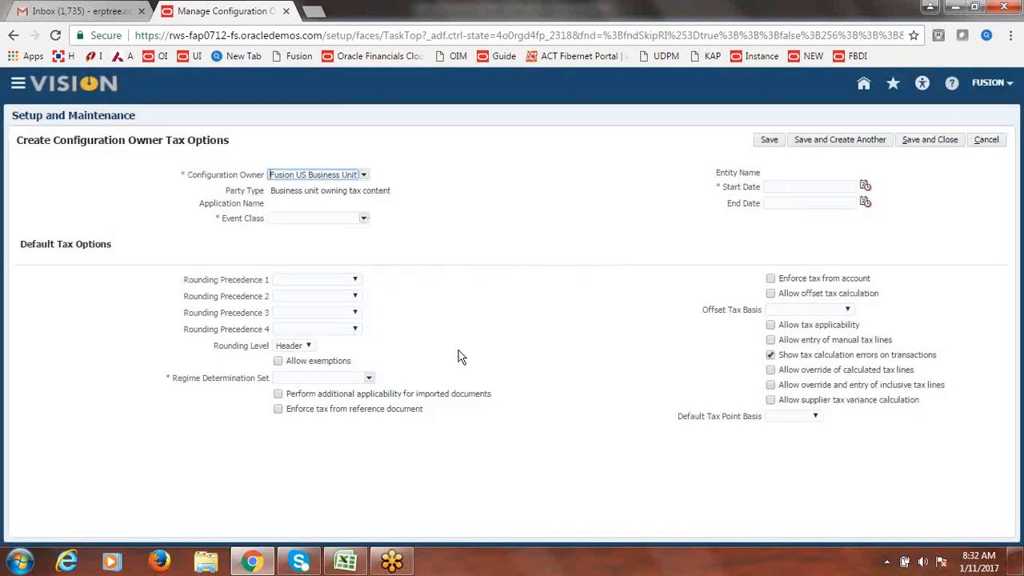
- Set the event class to Standard Invoices
{"action": "left_click", "coordinate": [364, 219]}
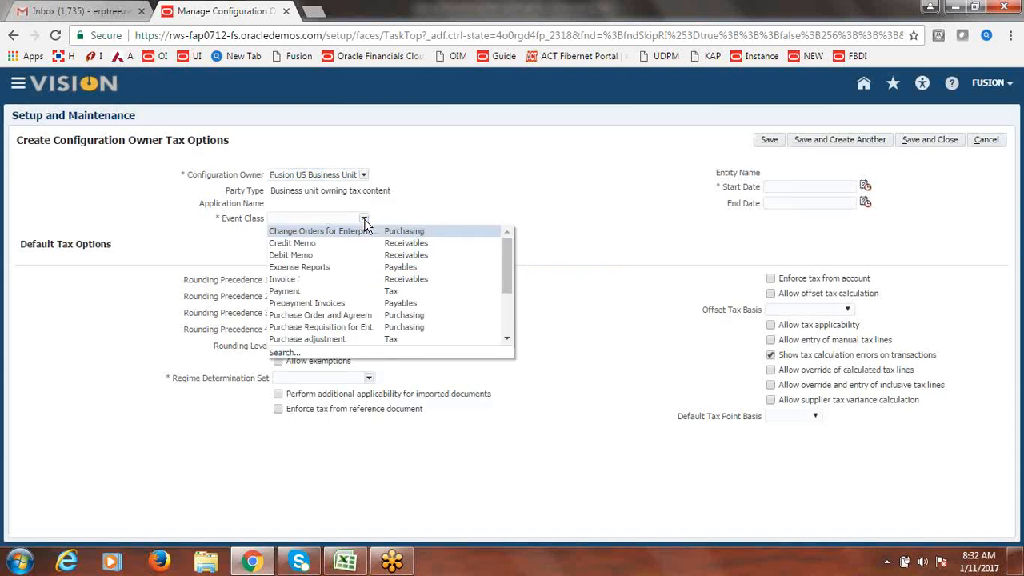
{"action": "left_click_drag", "start_coordinate": [509, 276], "coordinate": [511, 329]}
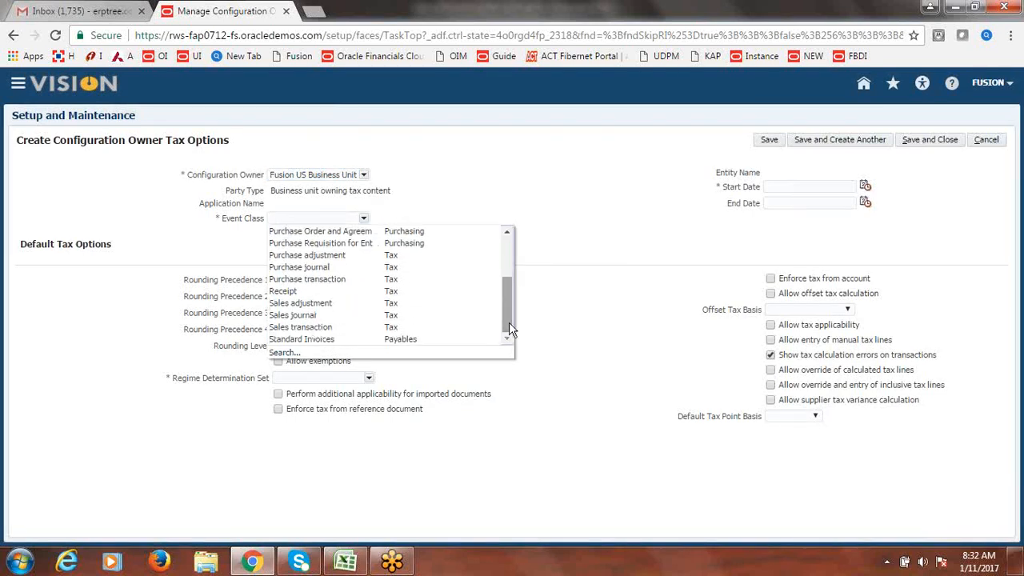
{"action": "left_click", "coordinate": [350, 340]}
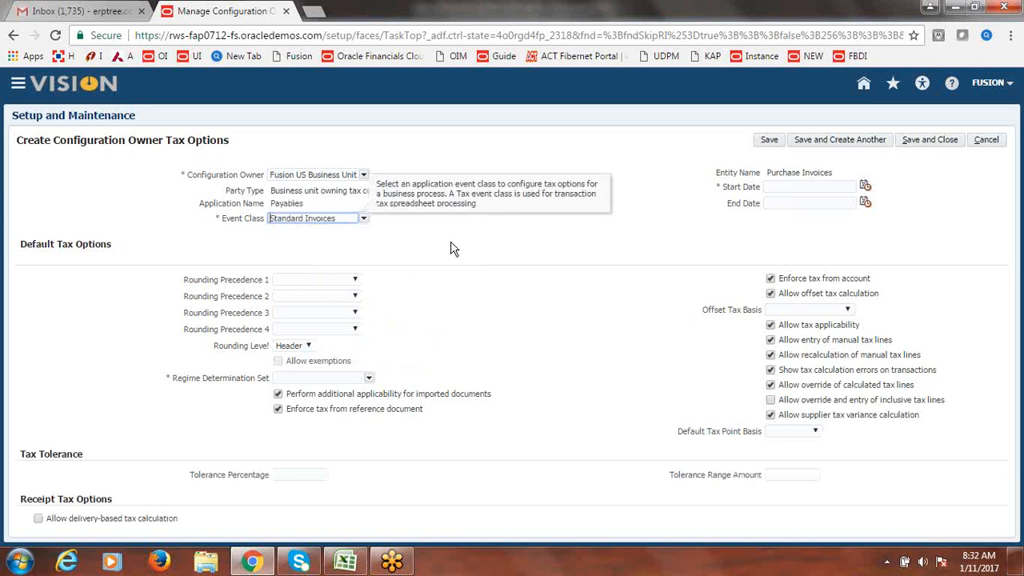
- Set the start date to 1/1/51 and allow override and entry of inclusive tax lines
{"action": "left_click", "coordinate": [865, 187]}
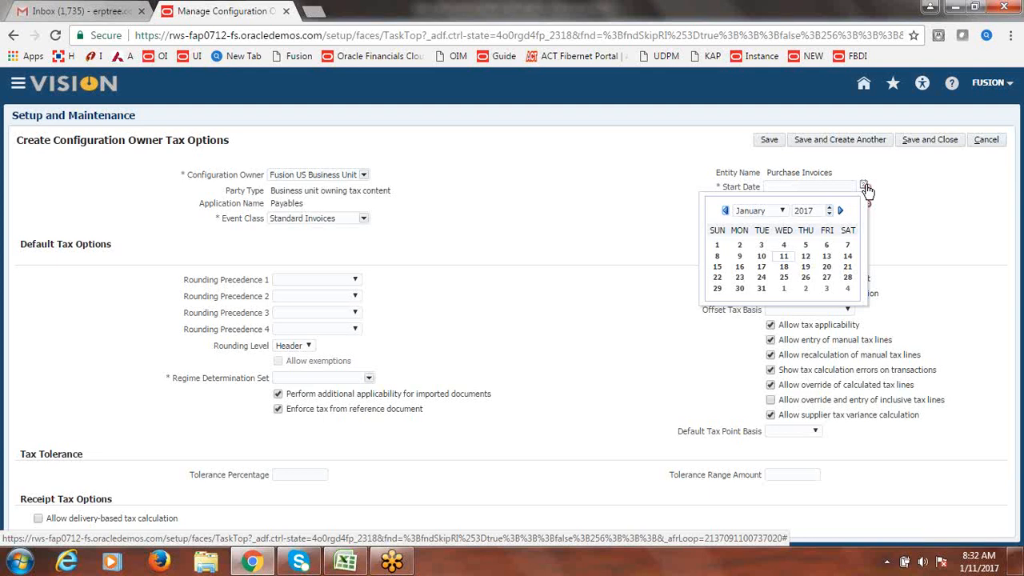
{"action": "left_click", "coordinate": [717, 244]}
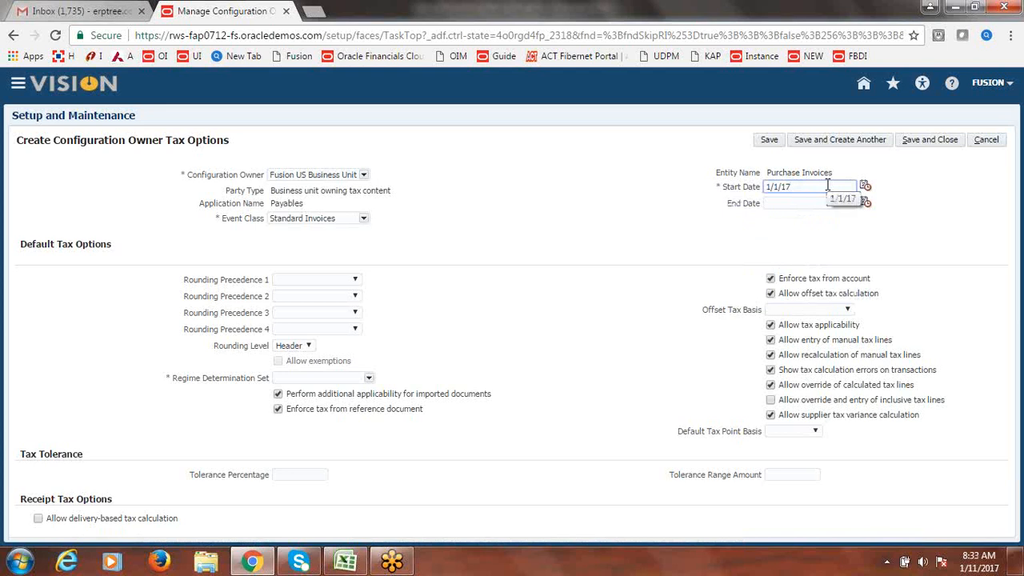
{"action": "key", "text": "BackSpace"}
{"action": "key", "text": "BackSpace"}
{"action": "type", "text": "51"}
{"action": "key", "text": "Tab"}
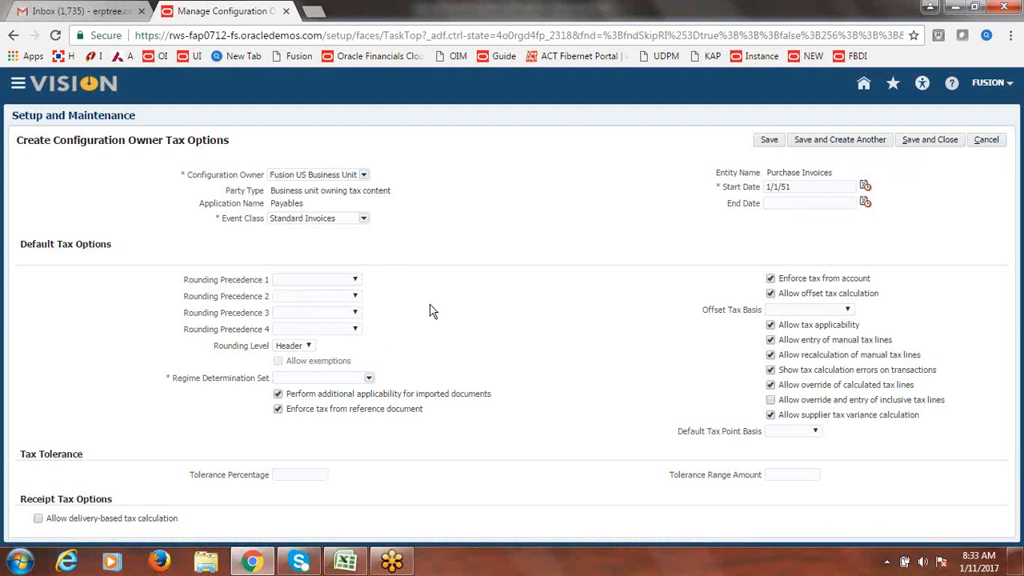
{"action": "left_click", "coordinate": [772, 401]}
- Choose TAXREGIME as the regime determination set and save the configuration owner tax options
{"action": "left_click", "coordinate": [368, 381]}
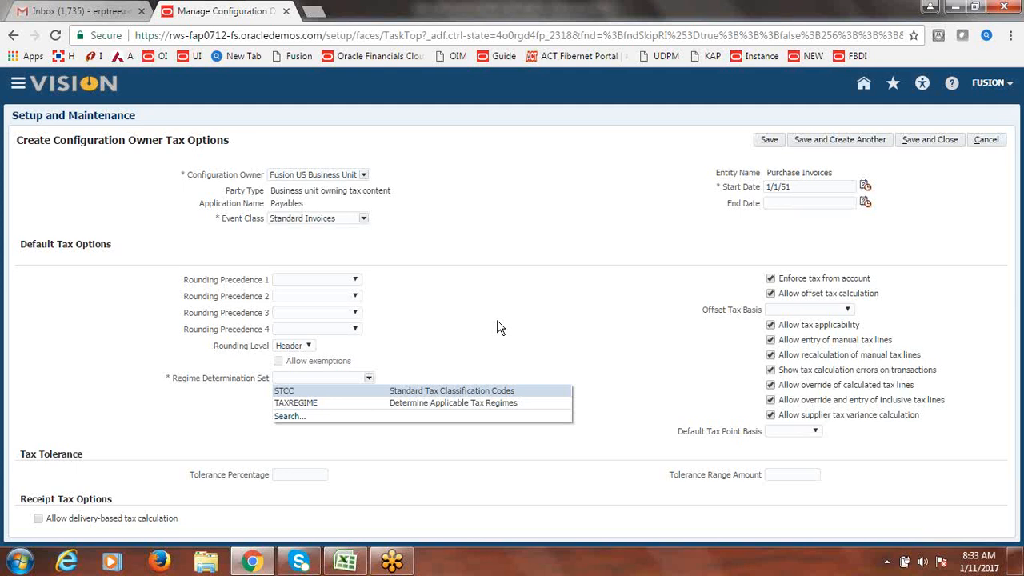
{"action": "left_click", "coordinate": [348, 406]}
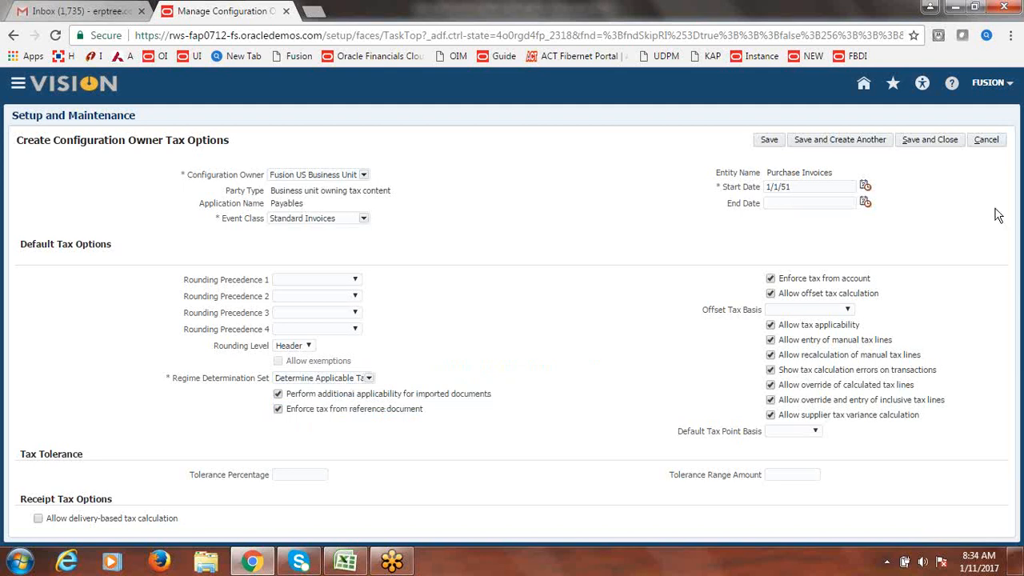
{"action": "left_click", "coordinate": [922, 142]}
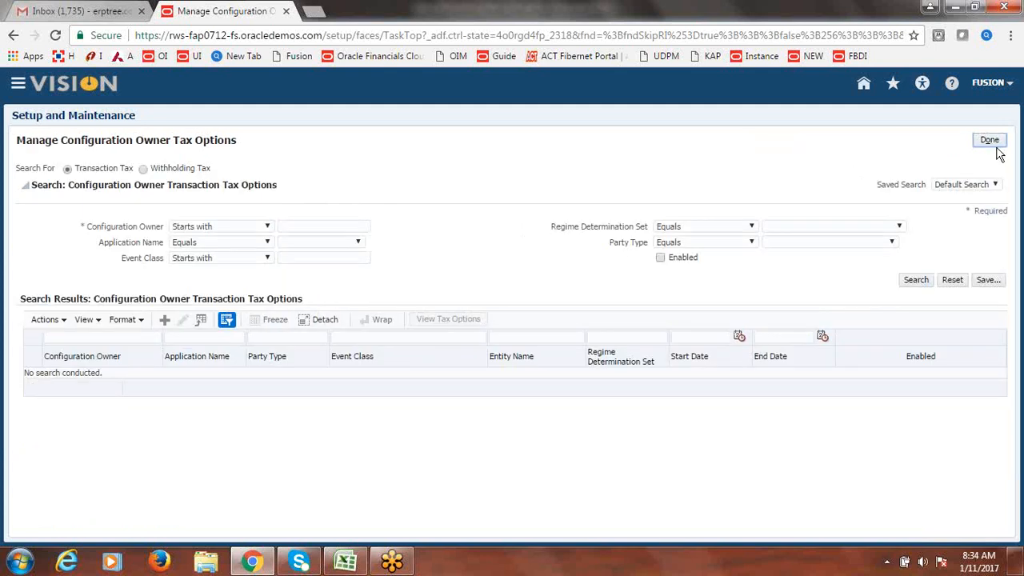
- Leave the tax options page and search the setup tasks for 'Manage Geographies'
{"action": "left_click", "coordinate": [990, 142]}
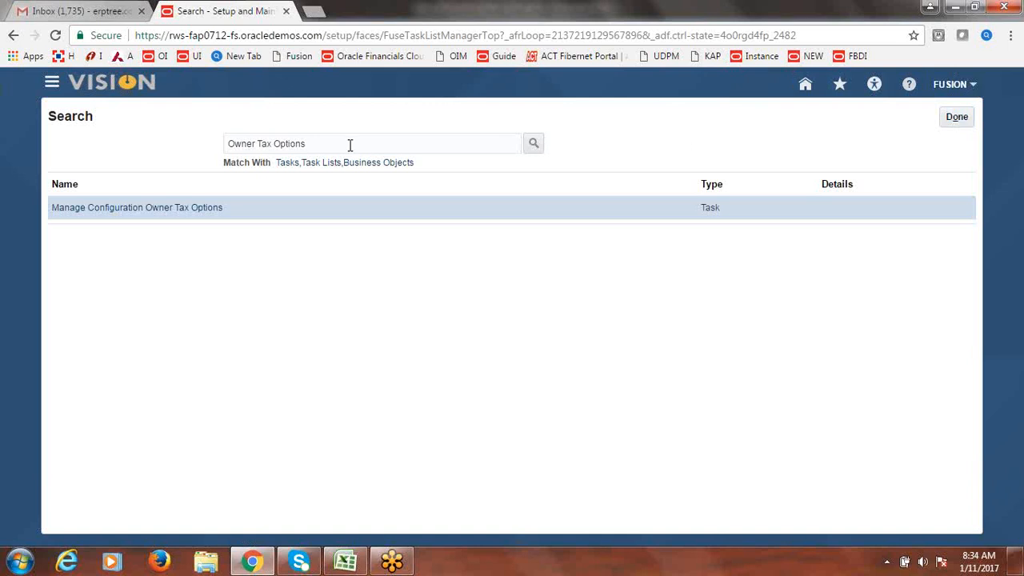
{"action": "left_click_drag", "start_coordinate": [350, 144], "coordinate": [197, 155]}
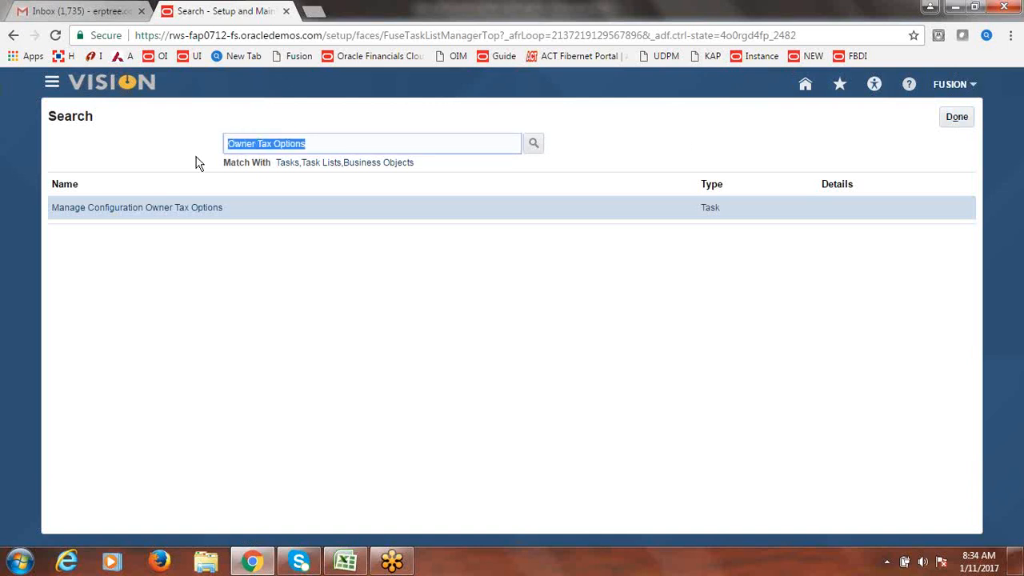
{"action": "type", "text": "Manag"}
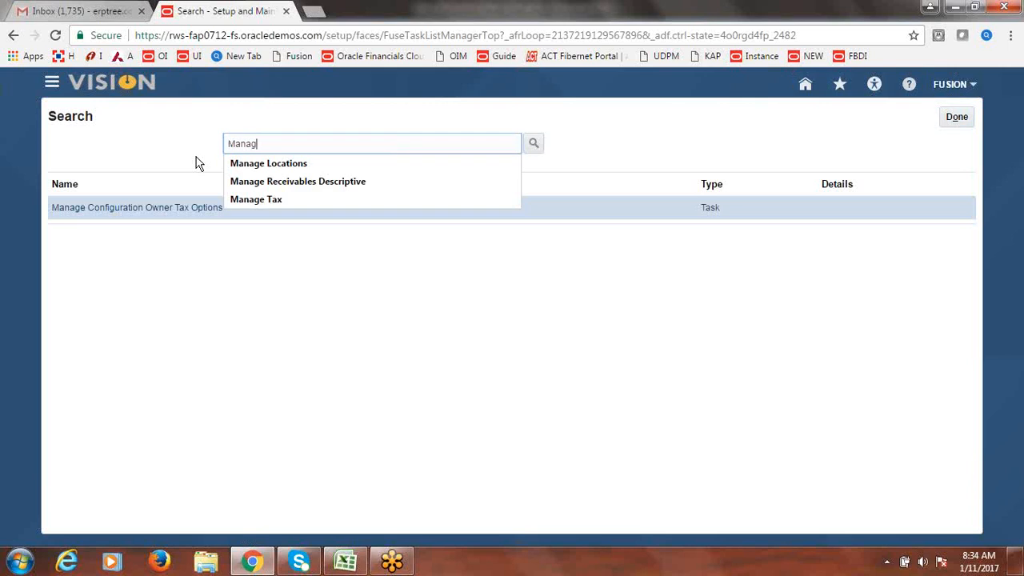
{"action": "type", "text": "e Ge"}
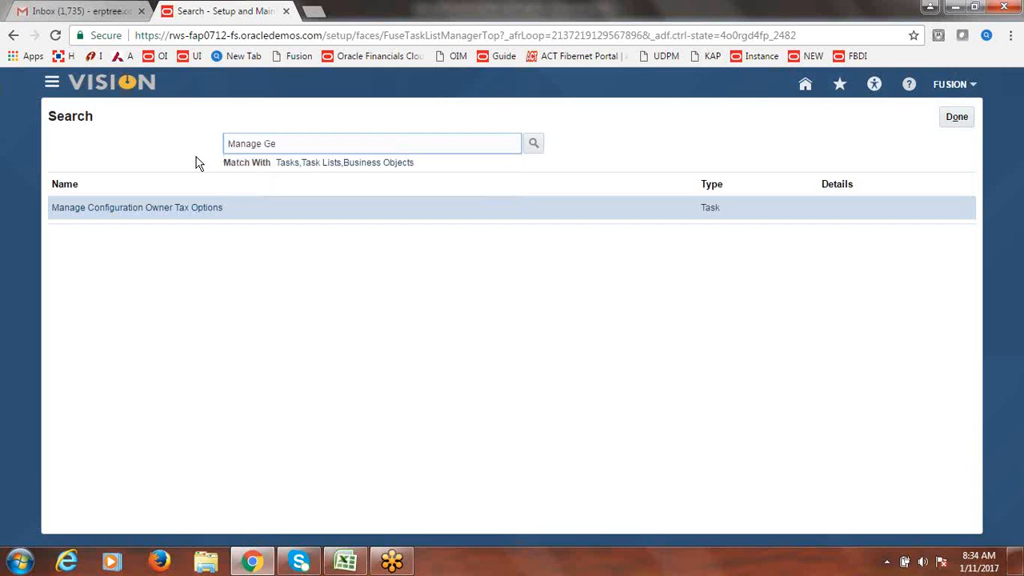
{"action": "type", "text": "ographies"}
{"action": "key", "text": "Return"}
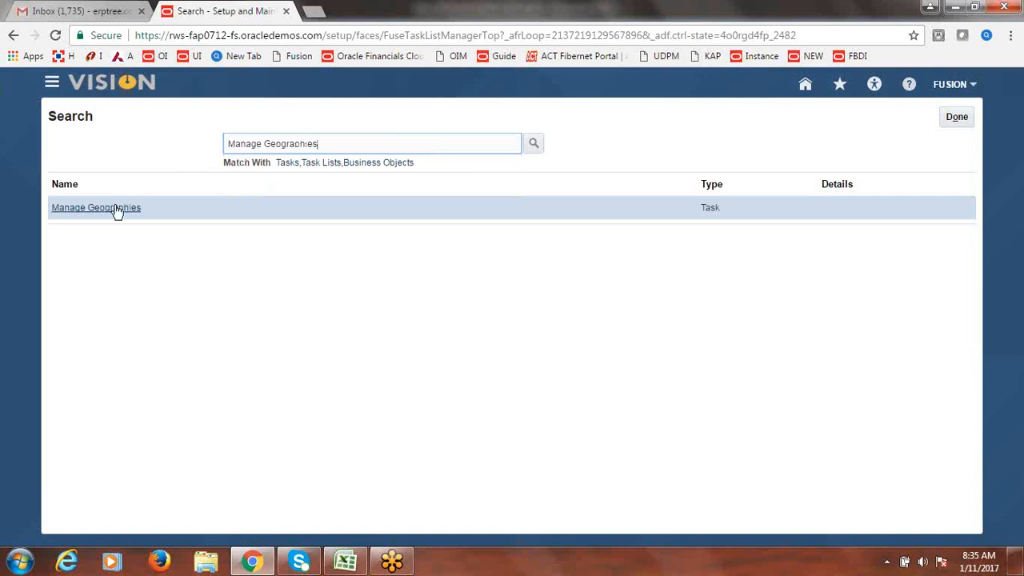
- Open Manage Geographies, filter on country code US, and open the United States validation setup
{"action": "left_click", "coordinate": [116, 209]}
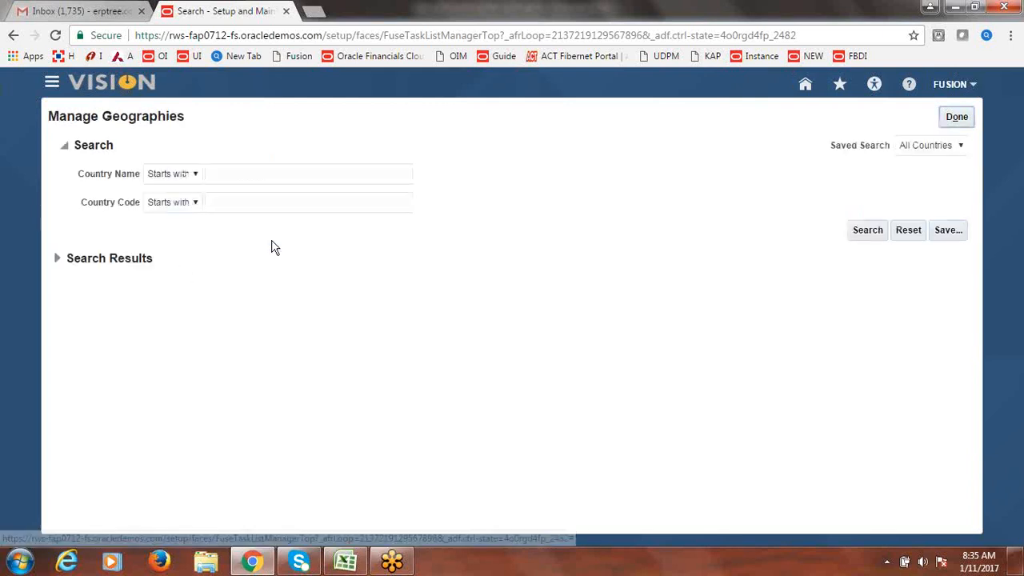
{"action": "left_click", "coordinate": [239, 197]}
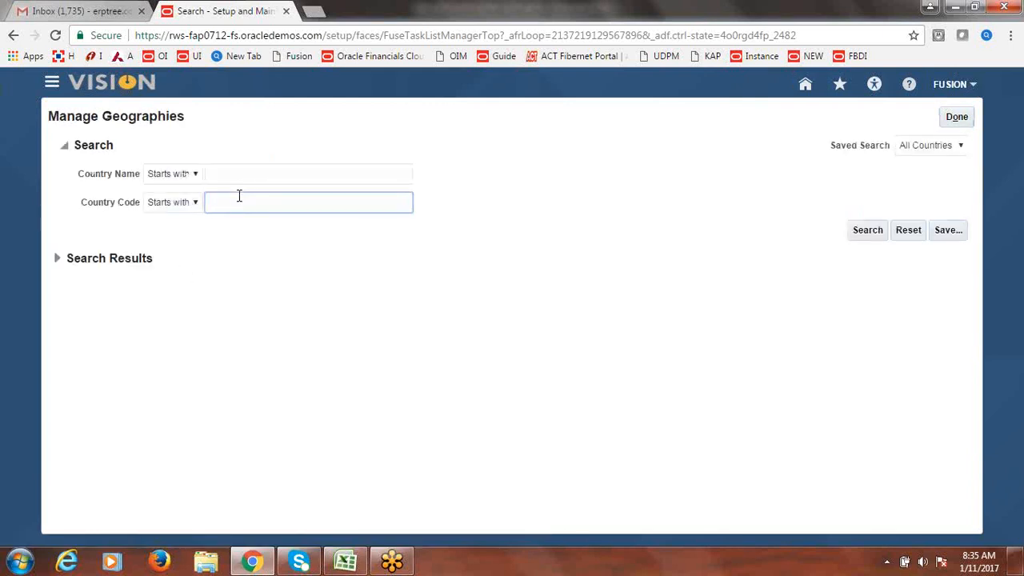
{"action": "type", "text": "US"}
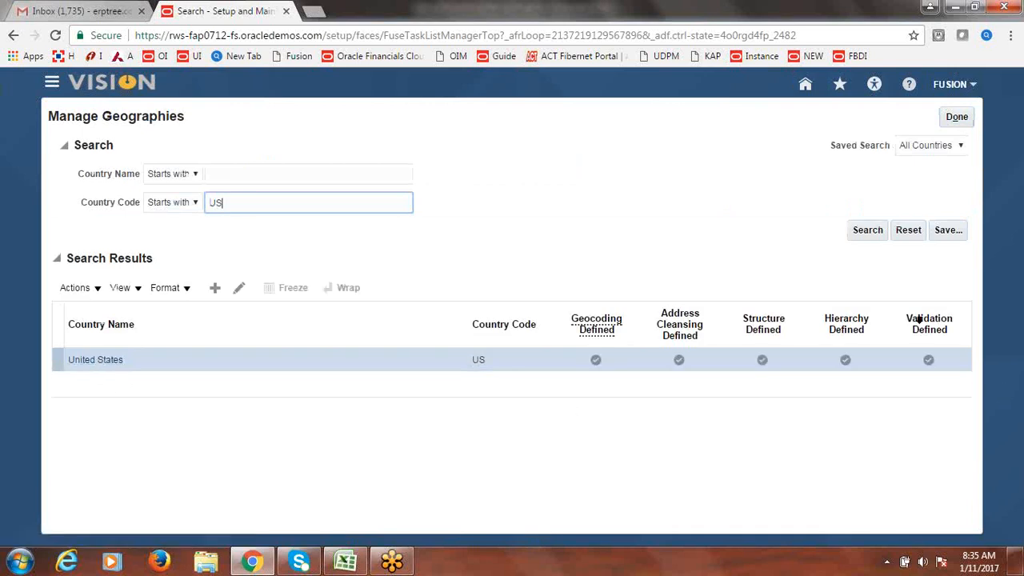
{"action": "left_click", "coordinate": [927, 362]}
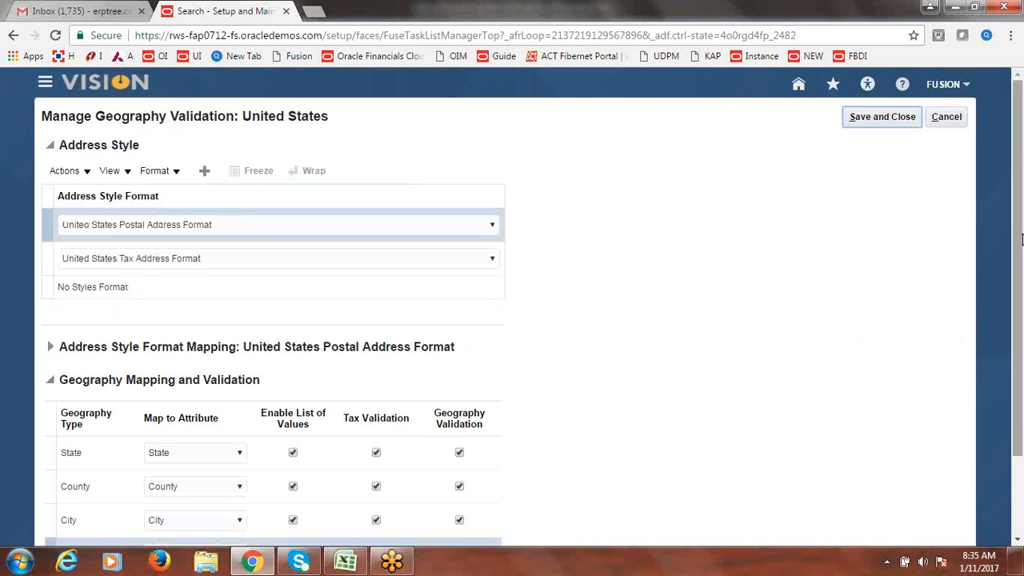
- Inspect the Postal Address, Tax Address and No Styles format mappings for United States
{"action": "left_click_drag", "start_coordinate": [1022, 241], "coordinate": [1022, 292]}
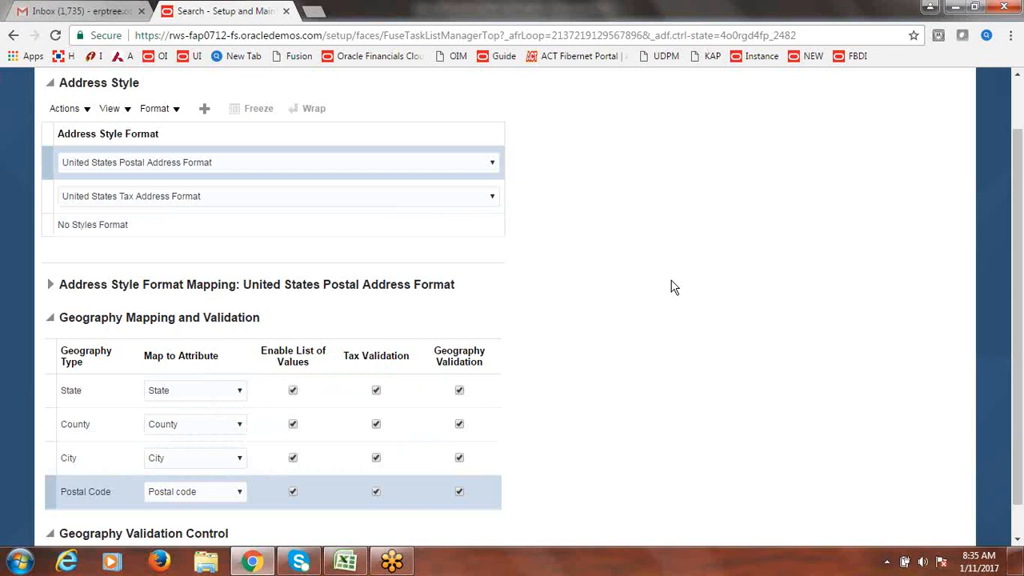
{"action": "left_click", "coordinate": [46, 157]}
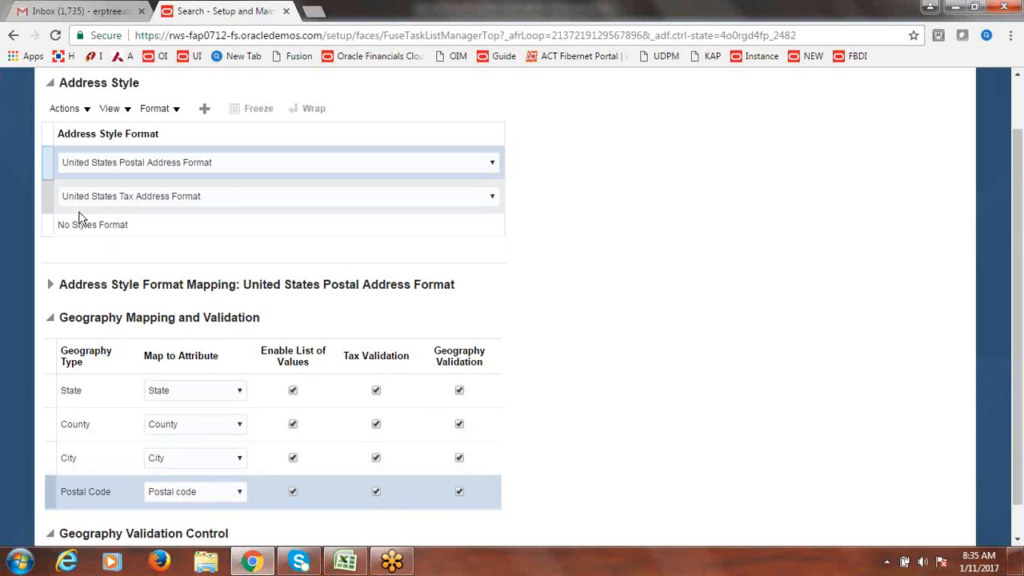
{"action": "left_click", "coordinate": [49, 196]}
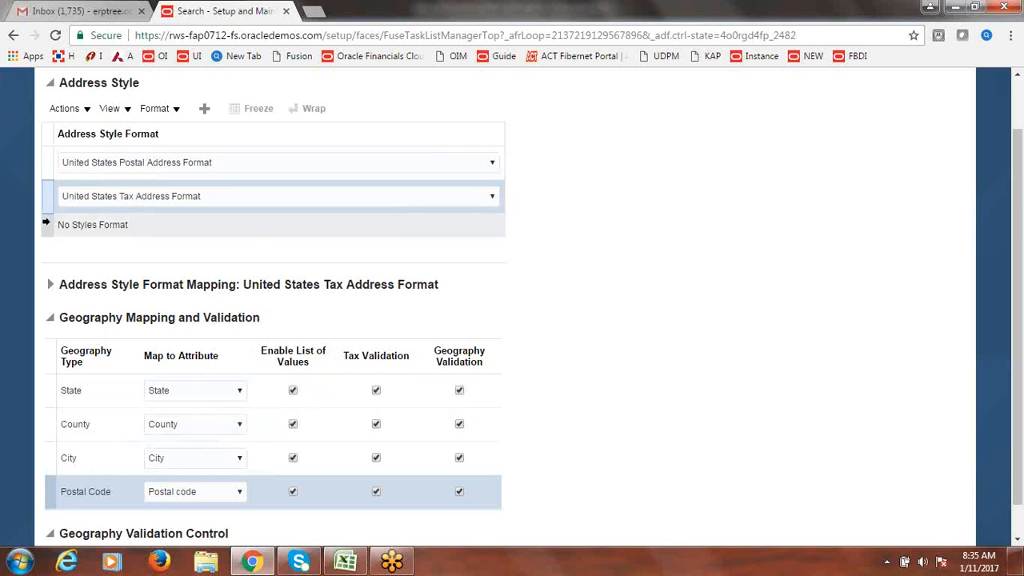
{"action": "left_click", "coordinate": [47, 223]}
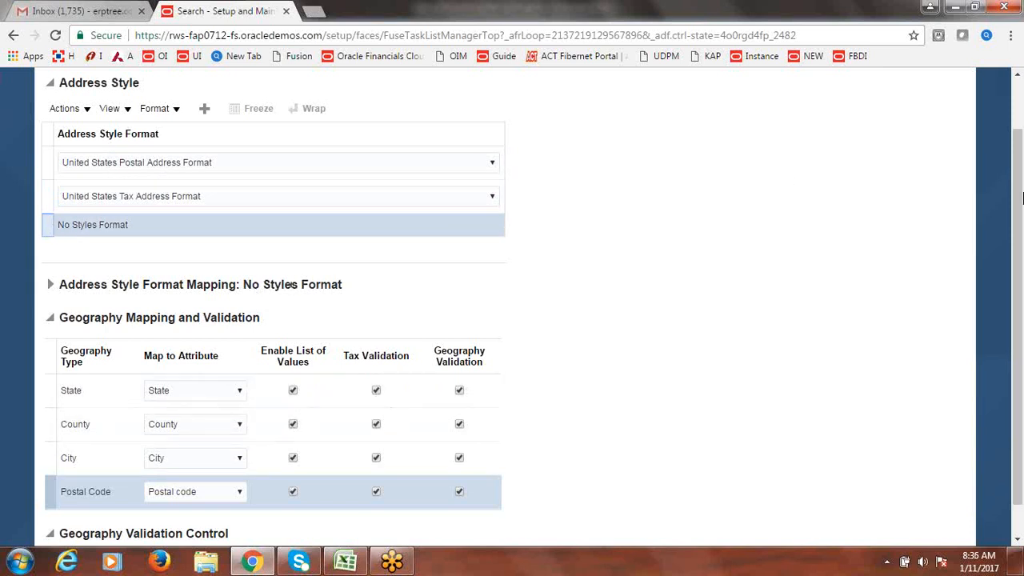
- Save the United States geography validation and return to Manage Geographies
{"action": "scroll", "coordinate": [1020, 309], "scroll_direction": "up", "scroll_amount": 2}
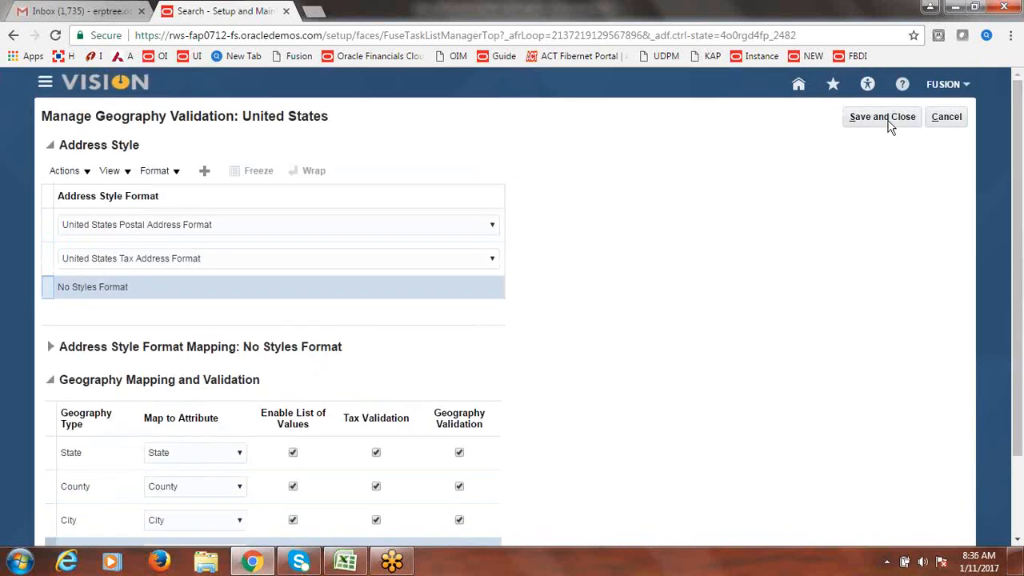
{"action": "left_click", "coordinate": [890, 121]}
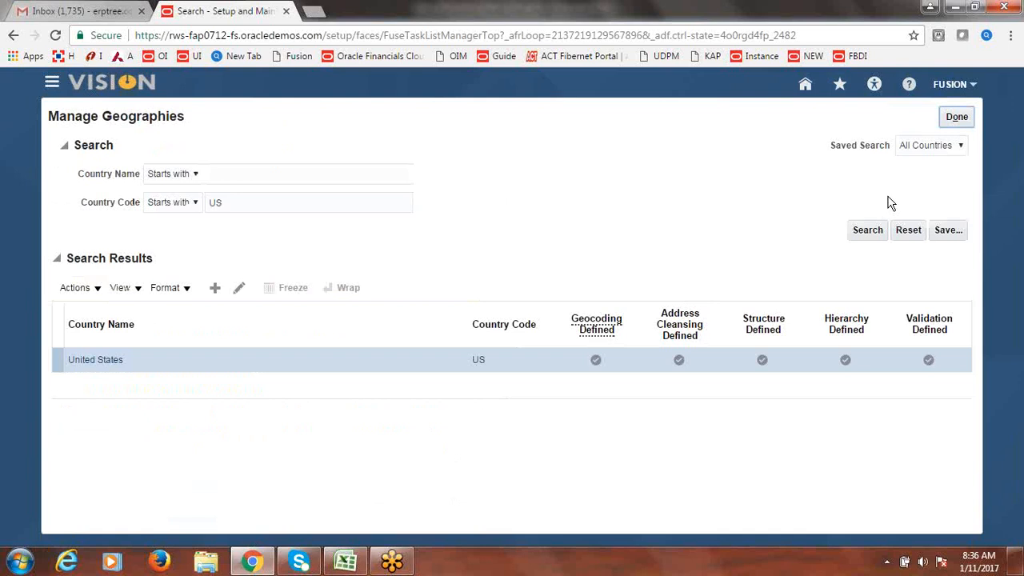
{"action": "left_click", "coordinate": [959, 118]}
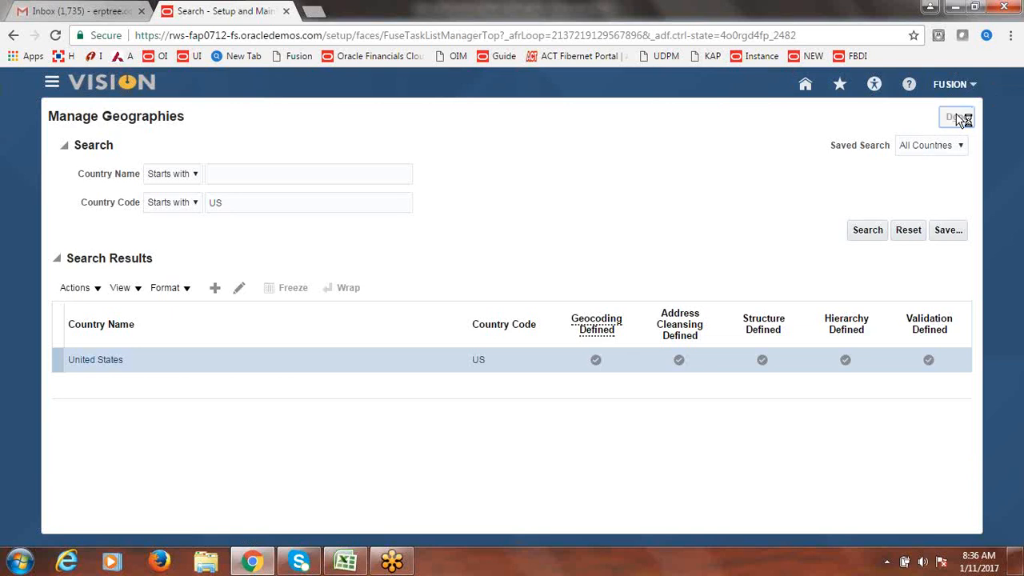
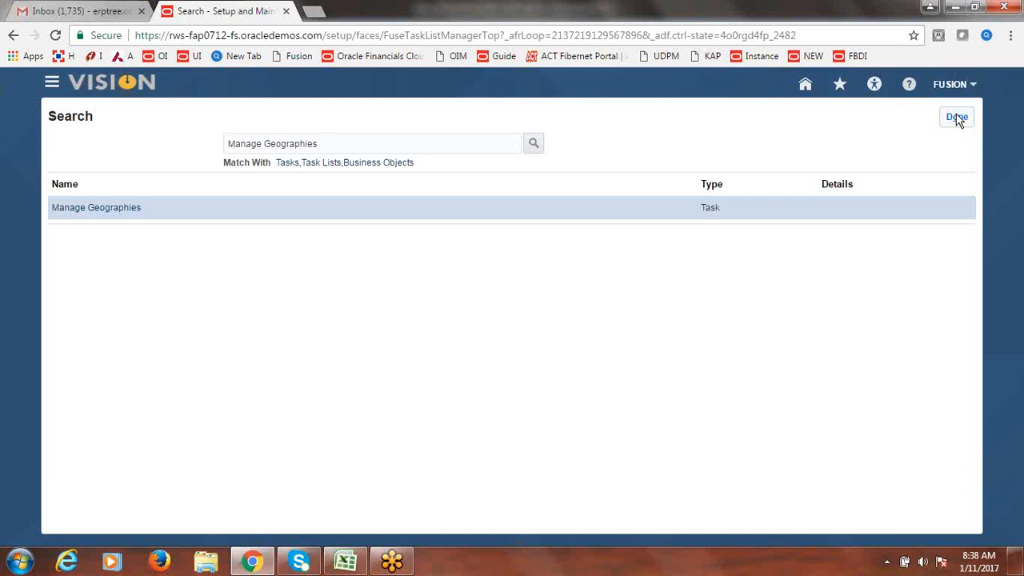
- Go to the Scheduled Processes page from the Navigator menu
{"action": "left_click", "coordinate": [51, 84]}
{"action": "left_click", "coordinate": [773, 392]}
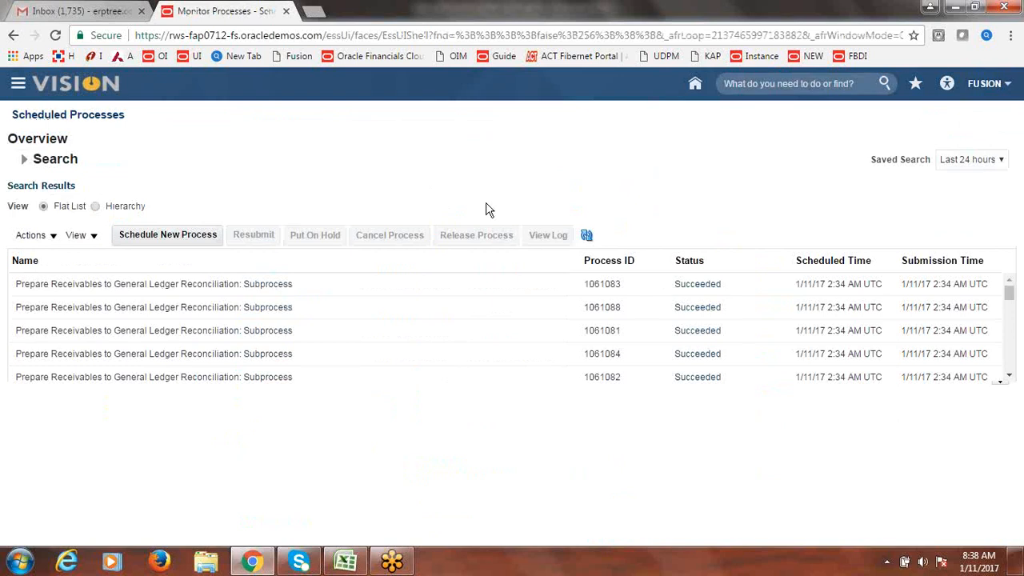
- Enter 'Geographies - Check Tax Validation' in cell A8 of the Fusion Tax checklist
{"action": "left_click", "coordinate": [352, 564]}
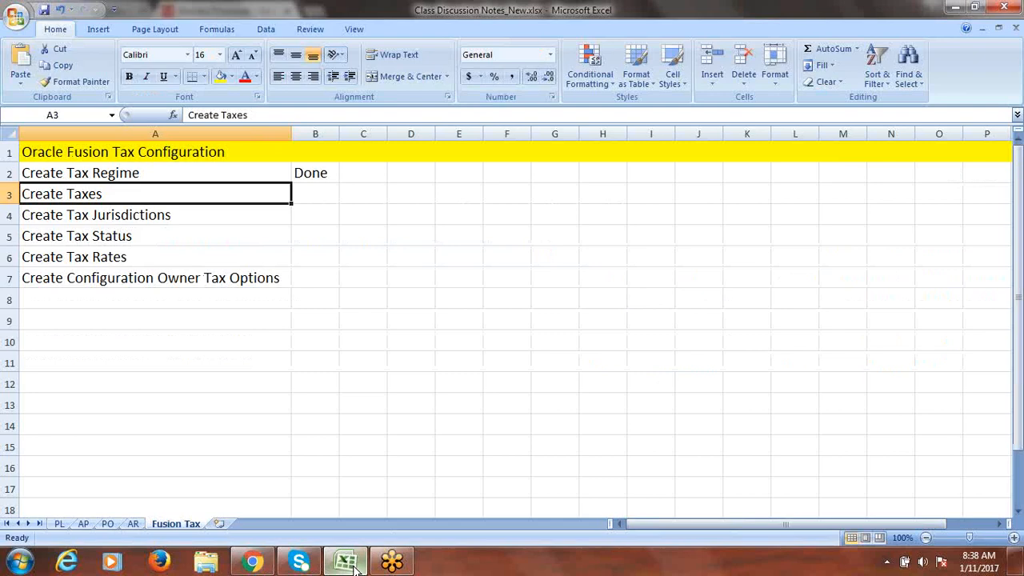
{"action": "left_click", "coordinate": [112, 298]}
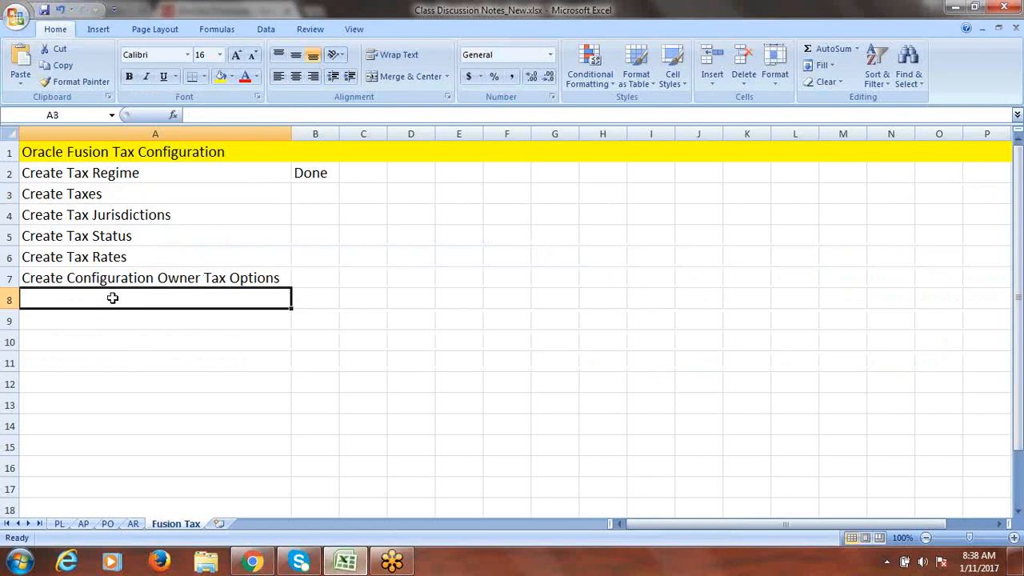
{"action": "type", "text": "Ge"}
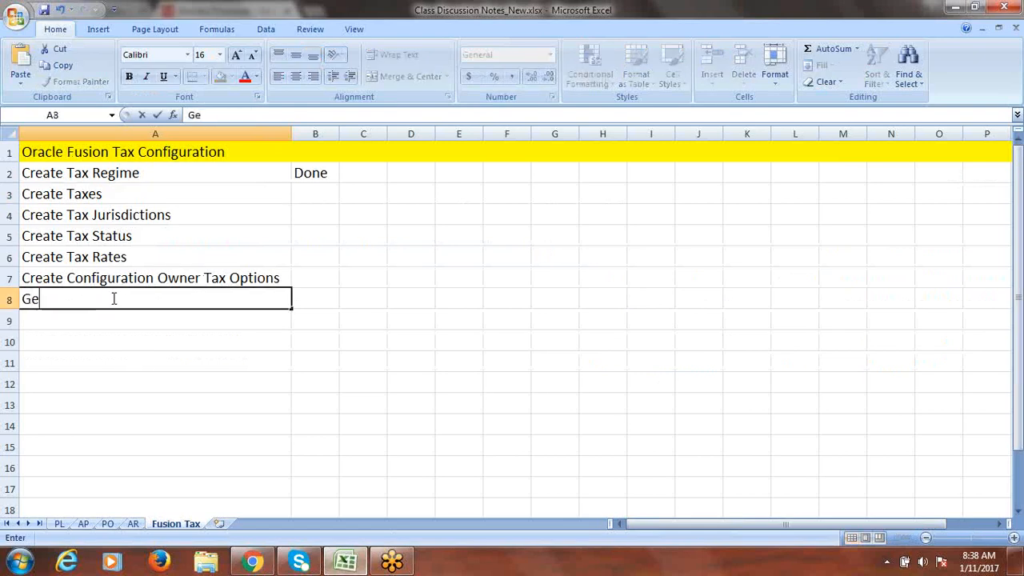
{"action": "type", "text": "ographies"}
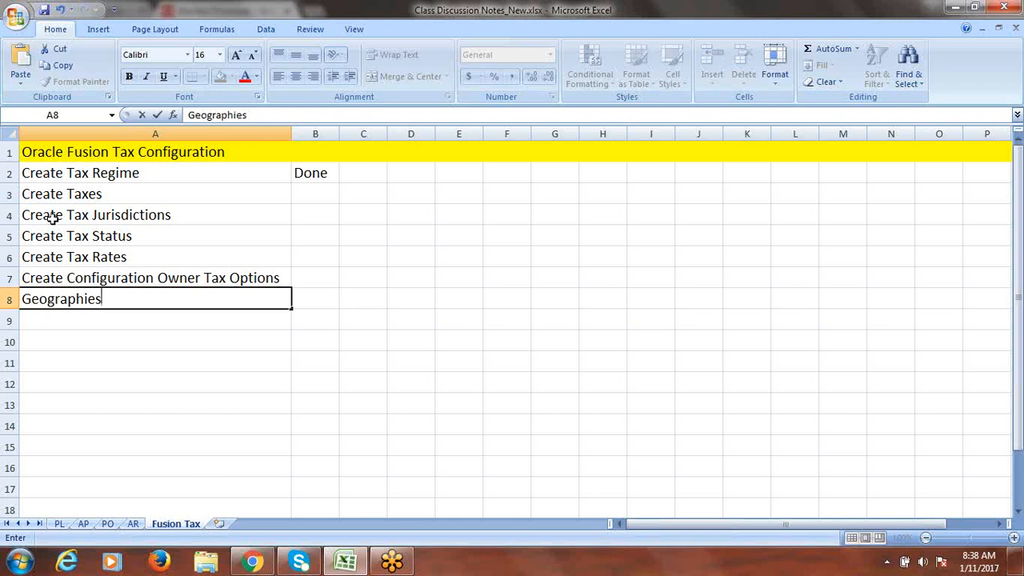
{"action": "type", "text": "- cH"}
{"action": "key", "text": "BackSpace"}
{"action": "key", "text": "BackSpace"}
{"action": "type", "text": "Check Ta"}
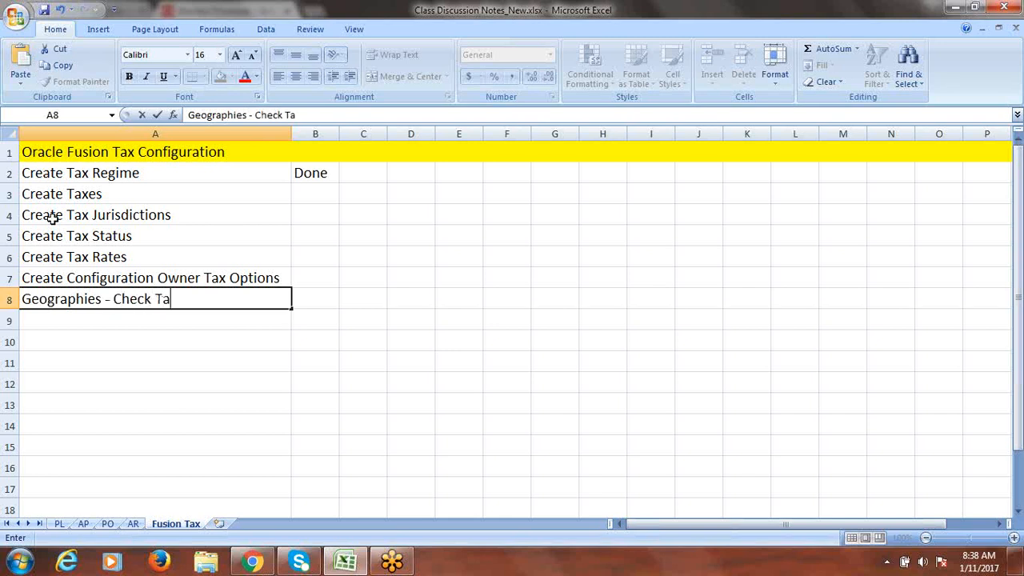
{"action": "type", "text": "x Validatio"}
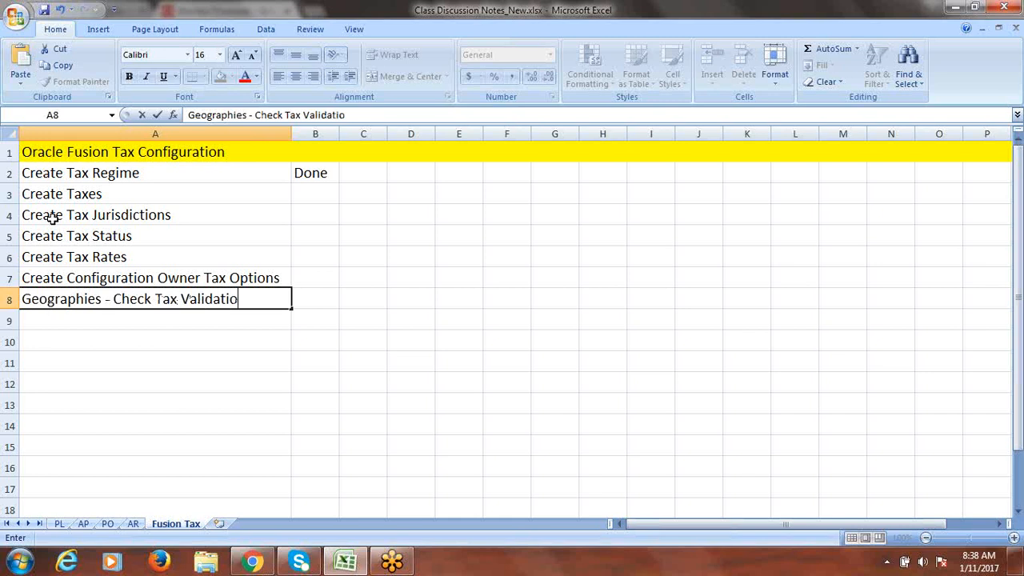
{"action": "type", "text": "n"}
{"action": "left_click", "coordinate": [49, 319]}
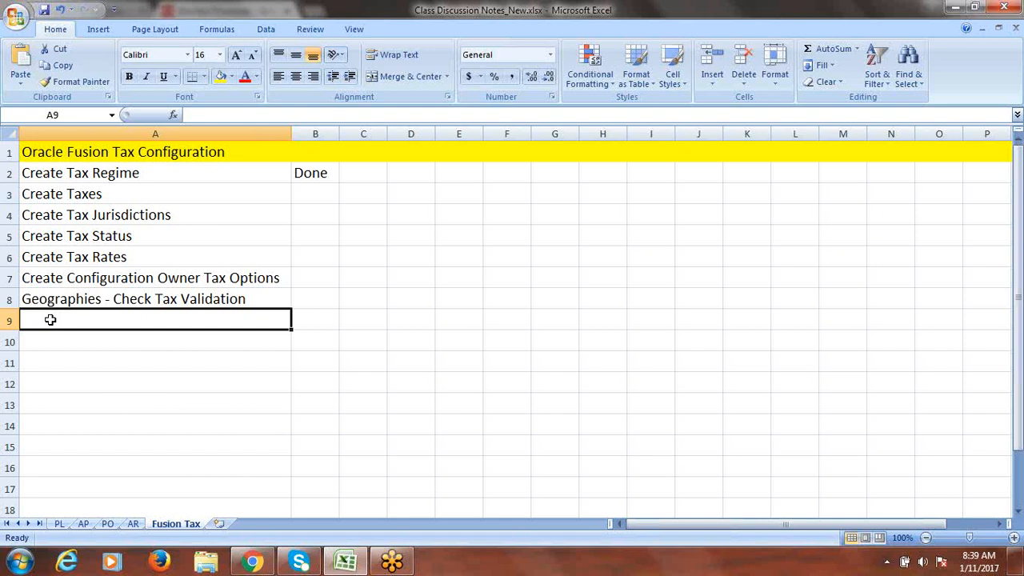
- Enter 'Run Validate Geographies Address' in cell A9 of the Fusion Tax sheet
{"action": "type", "text": "Run"}
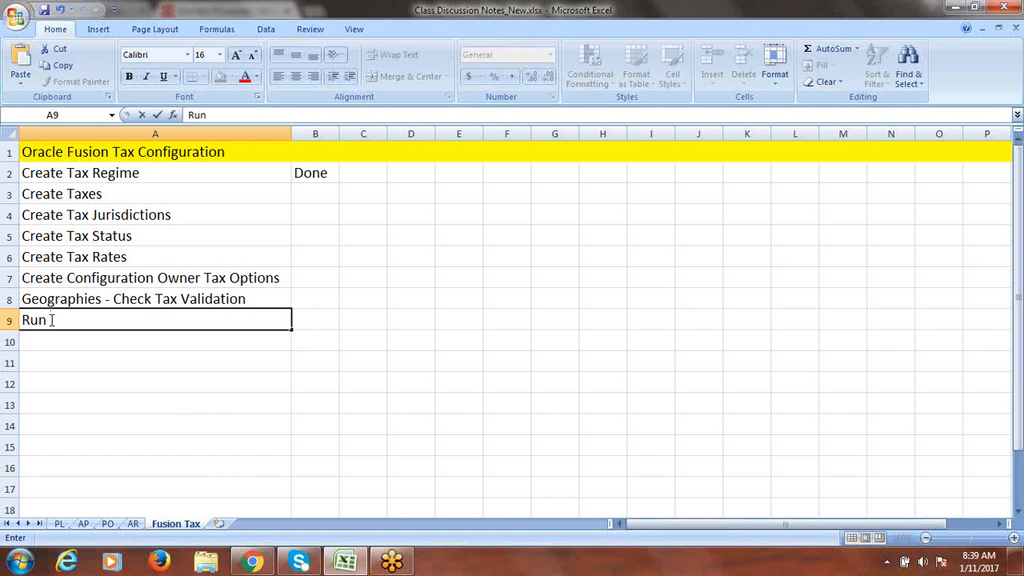
{"action": "type", "text": " Validat"}
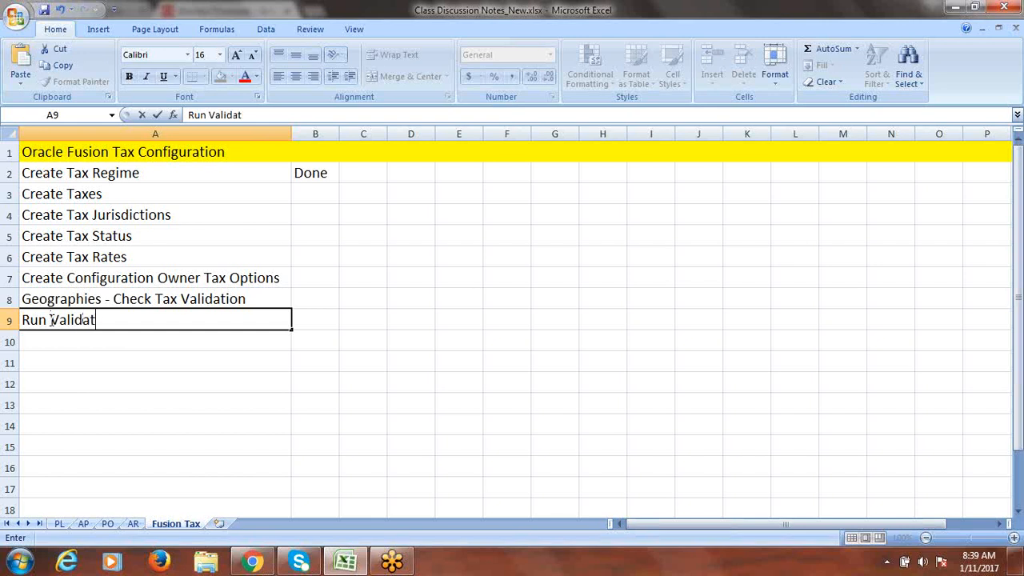
{"action": "type", "text": "e Geographie"}
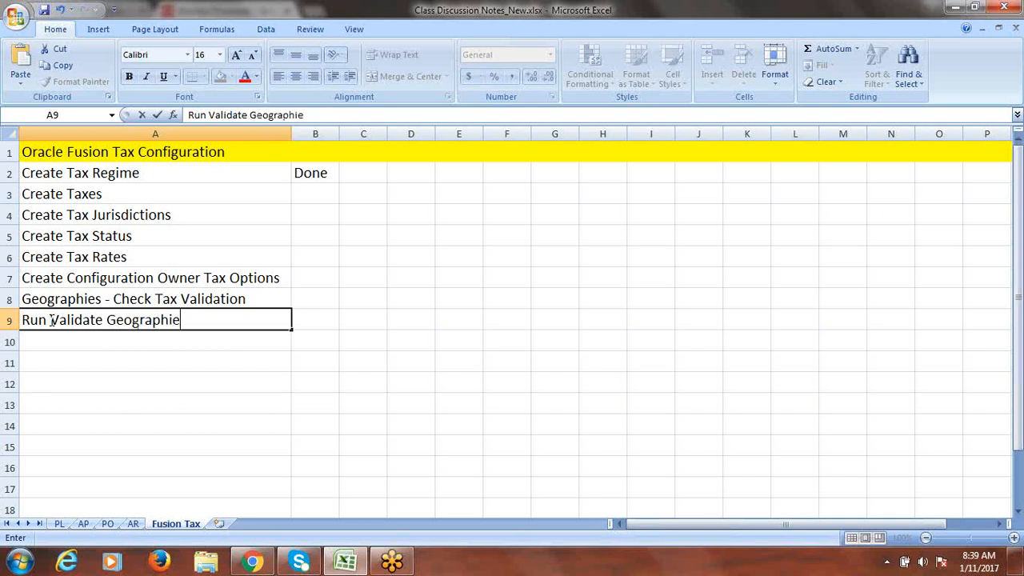
{"action": "type", "text": "s Add"}
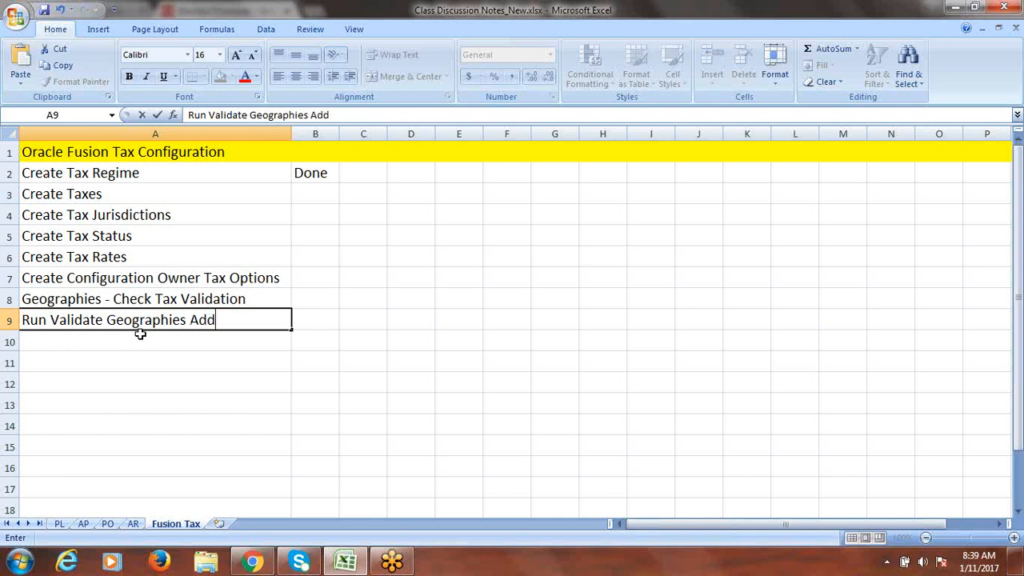
{"action": "type", "text": "ress"}
{"action": "left_click", "coordinate": [309, 320]}
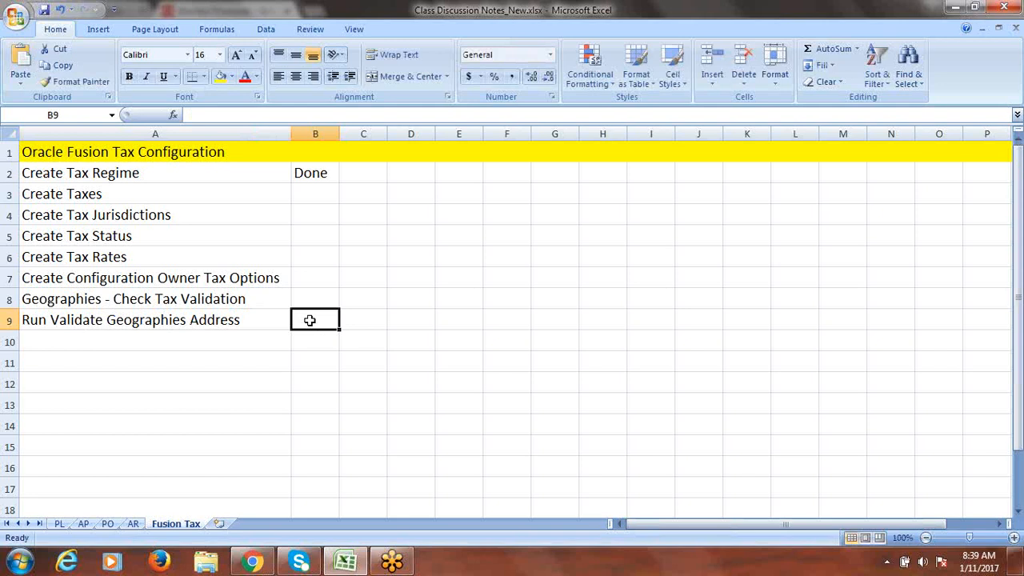
{"action": "left_click", "coordinate": [233, 319]}
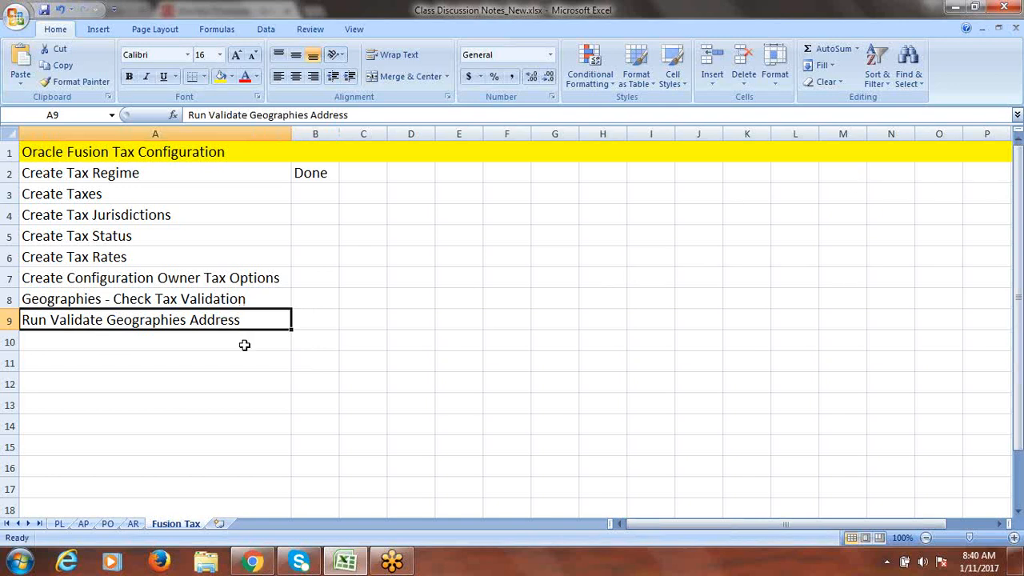
- Back in Fusion, start a new scheduled process and bring up the process Name search
{"action": "left_click", "coordinate": [253, 564]}
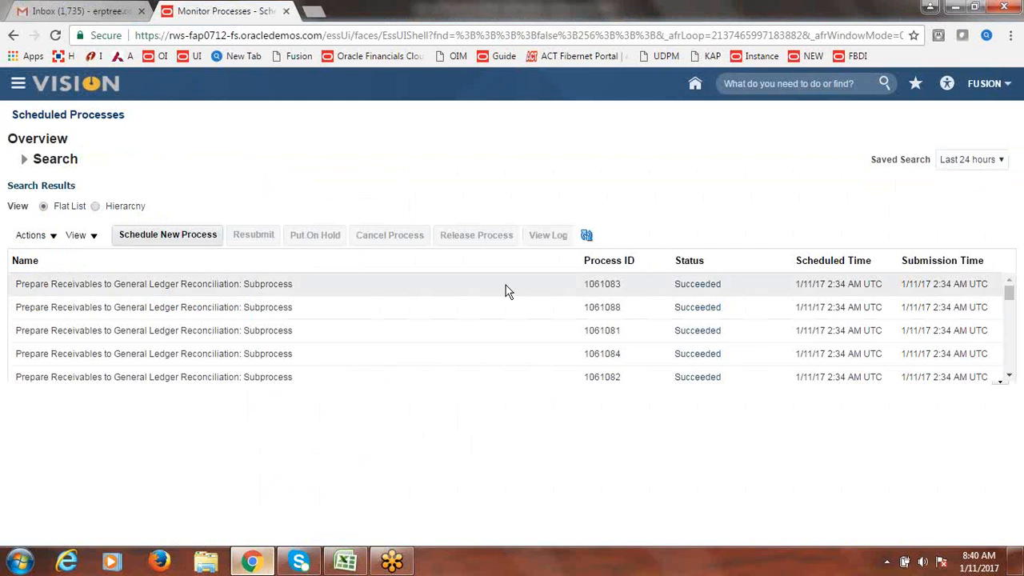
{"action": "left_click", "coordinate": [162, 236]}
{"action": "left_click", "coordinate": [462, 283]}
{"action": "type", "text": "dfsd"}
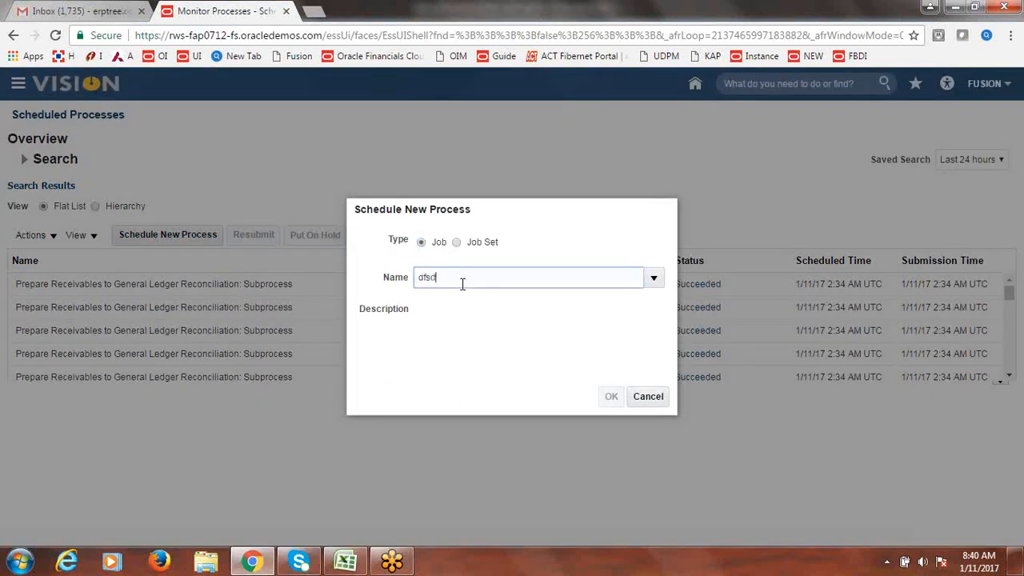
{"action": "key", "text": "Tab"}
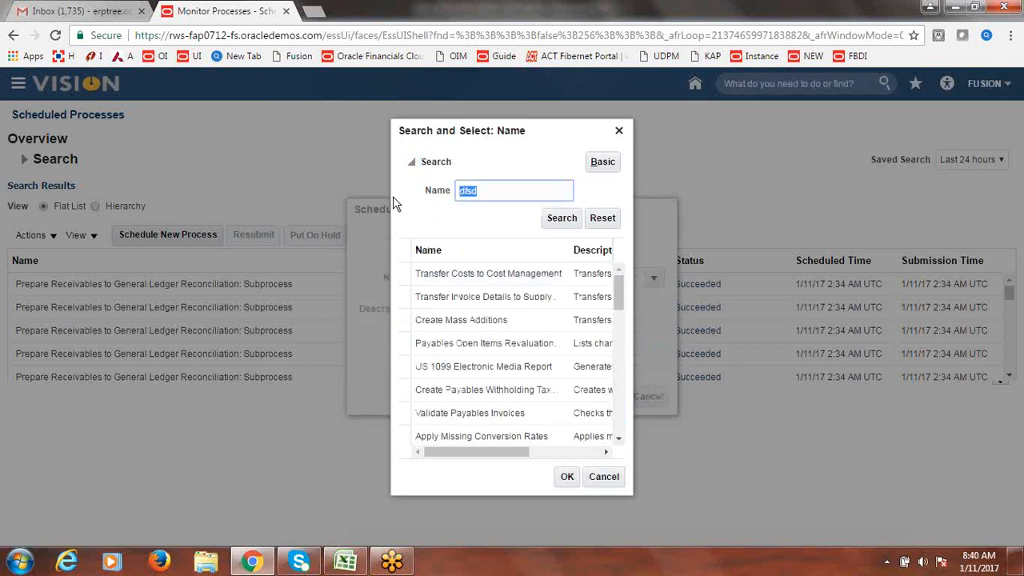
- Search 'Validate Geo' and choose Validate Geographies of Addresses Against Master Geographies
{"action": "type", "text": "Validate Gene"}
{"action": "key", "text": "BackSpace"}
{"action": "key", "text": "BackSpace"}
{"action": "type", "text": "o"}
{"action": "left_click", "coordinate": [563, 221]}
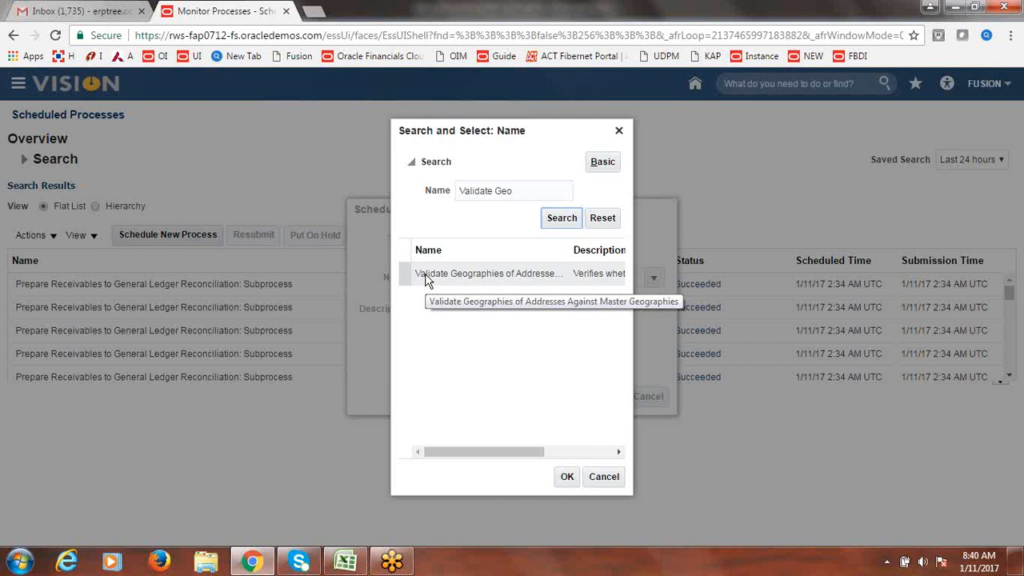
{"action": "left_click", "coordinate": [413, 274]}
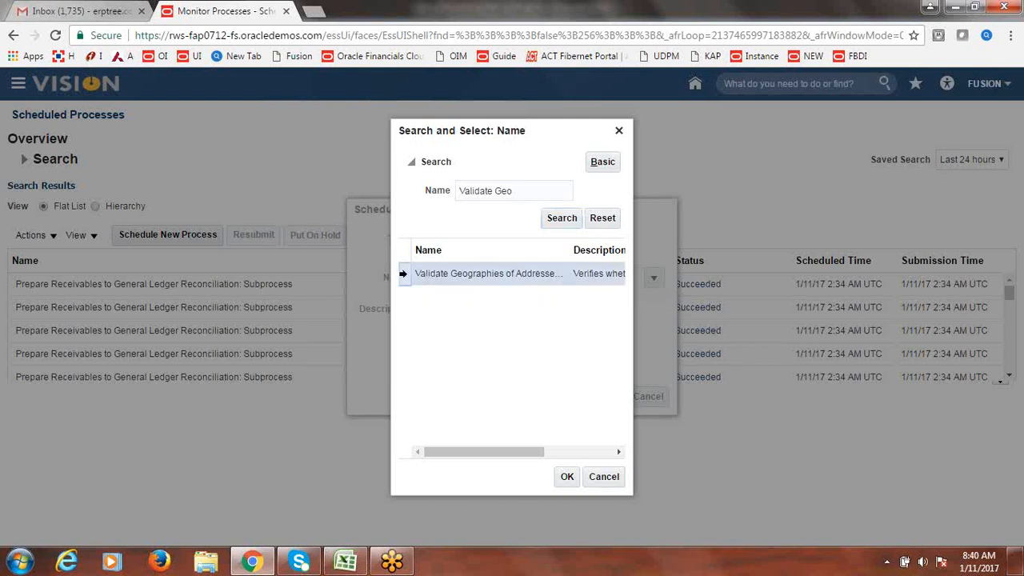
{"action": "left_click", "coordinate": [566, 476]}
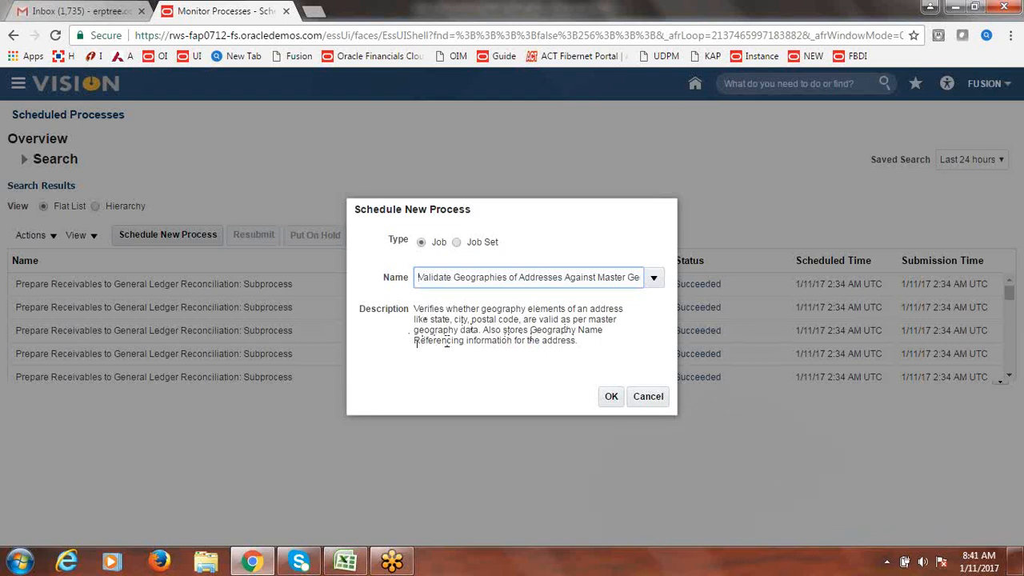
{"action": "left_click", "coordinate": [611, 398]}
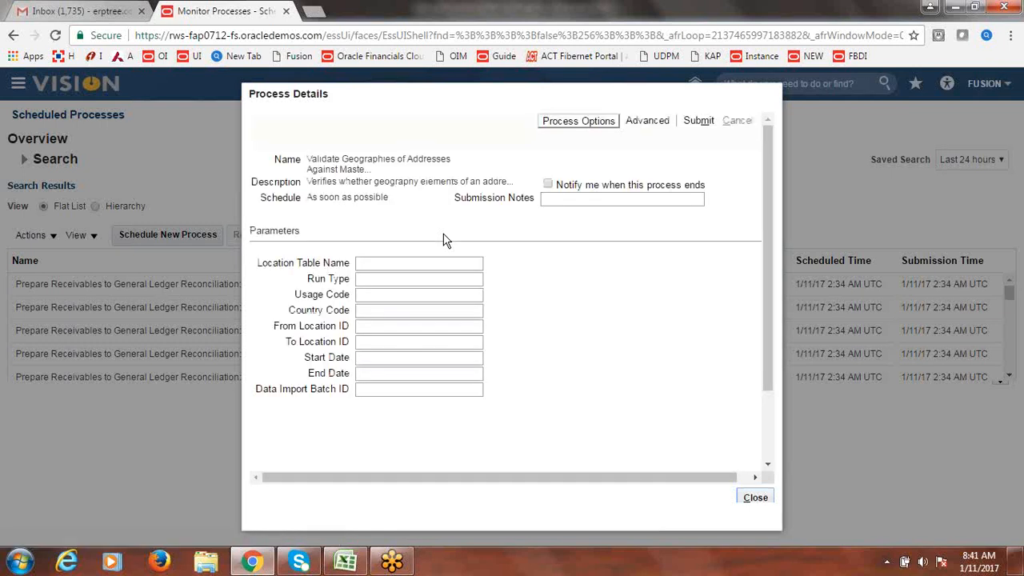
- Set Location Table Name PER_ADDRESSESS_F, Run Type ALL and Usage Code TAX
{"action": "left_click", "coordinate": [411, 263]}
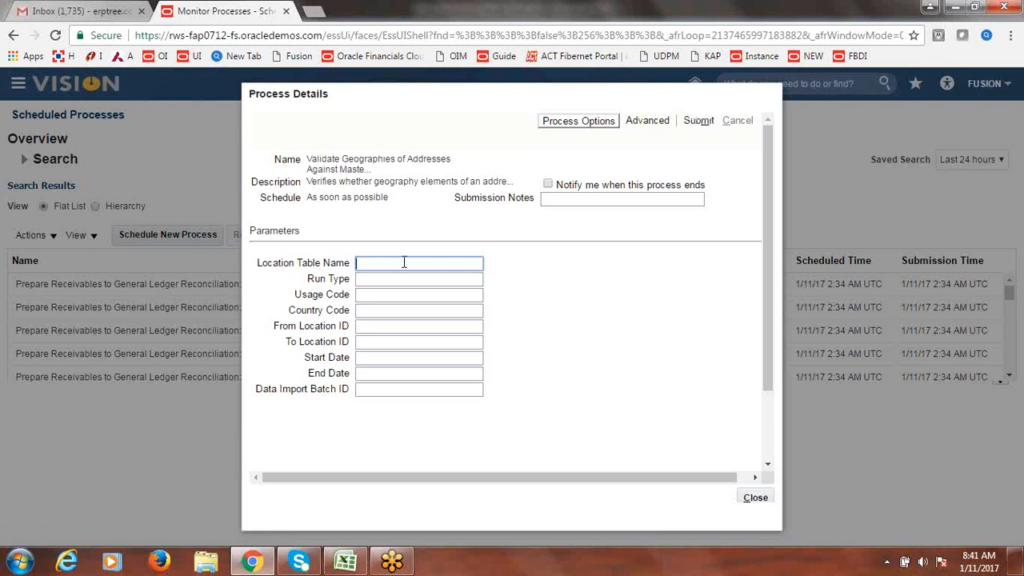
{"action": "type", "text": "PER_ADDRESSESS_F"}
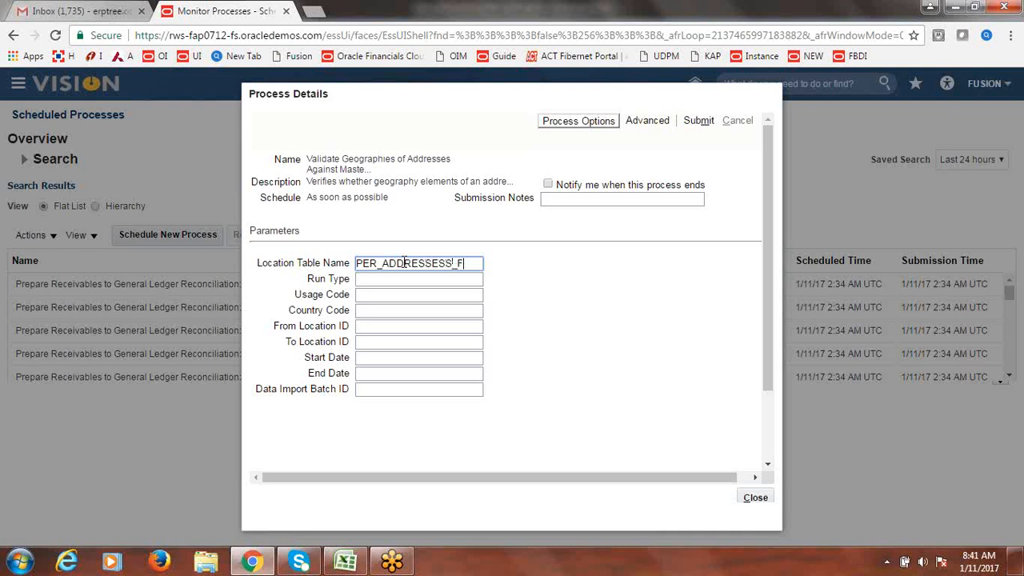
{"action": "left_click", "coordinate": [413, 285]}
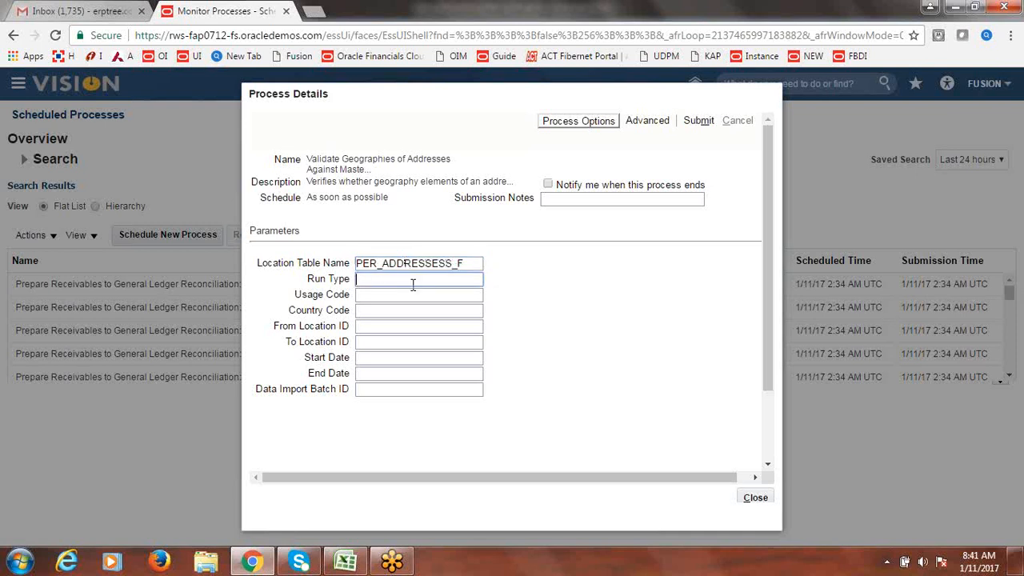
{"action": "type", "text": "ALL"}
{"action": "key", "text": "Tab"}
{"action": "type", "text": "TAX"}
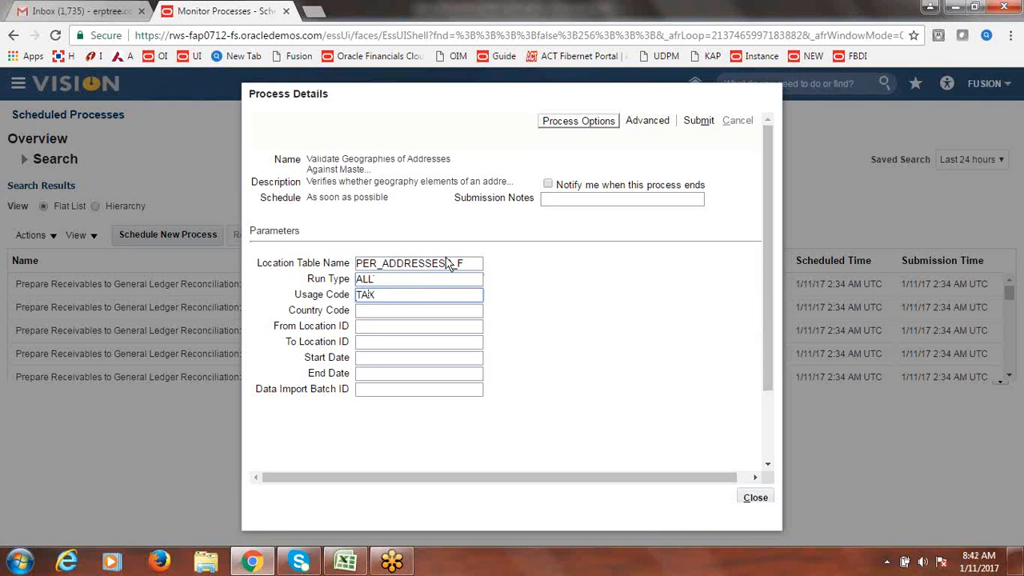
- Review the parameter values, then submit the process and close Process Details
{"action": "left_click", "coordinate": [474, 268]}
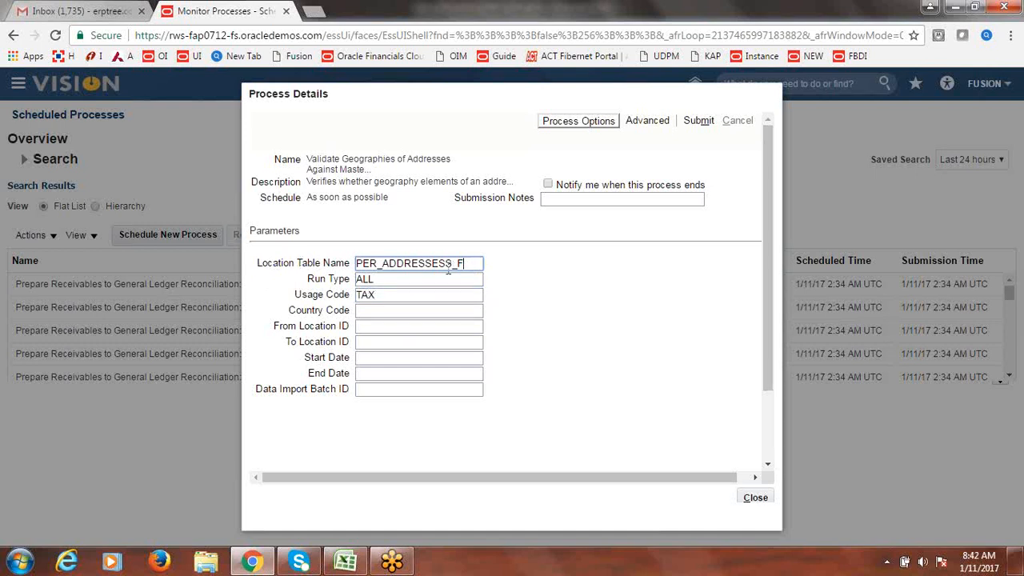
{"action": "key", "text": "Home"}
{"action": "left_click", "coordinate": [399, 279]}
{"action": "left_click", "coordinate": [389, 296]}
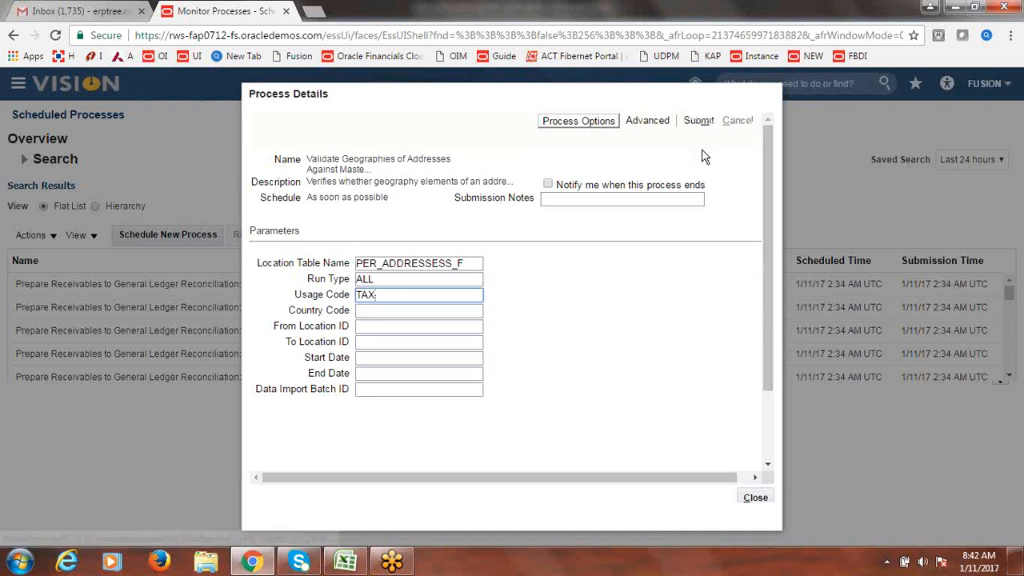
{"action": "left_click", "coordinate": [480, 264]}
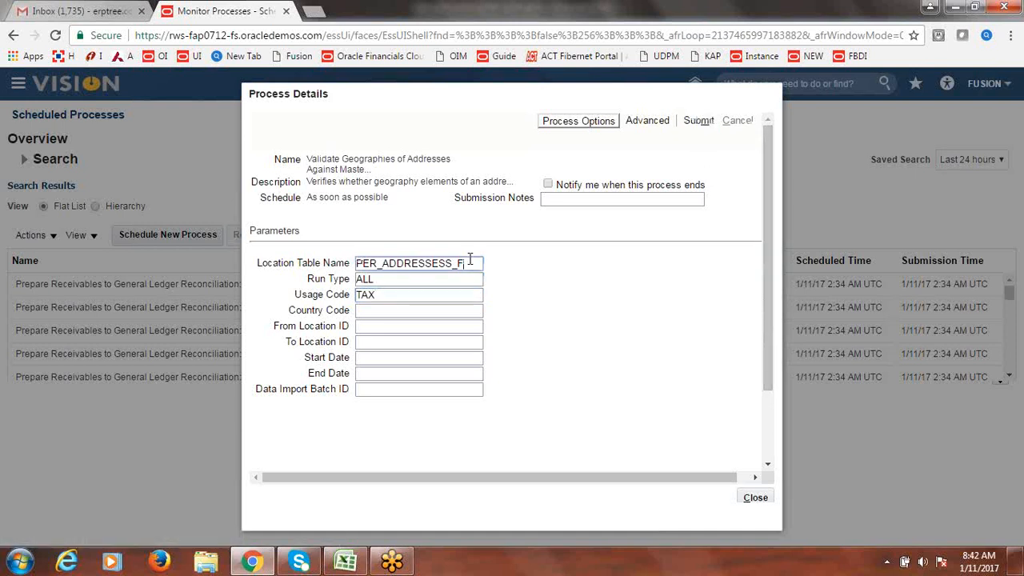
{"action": "left_click", "coordinate": [700, 121]}
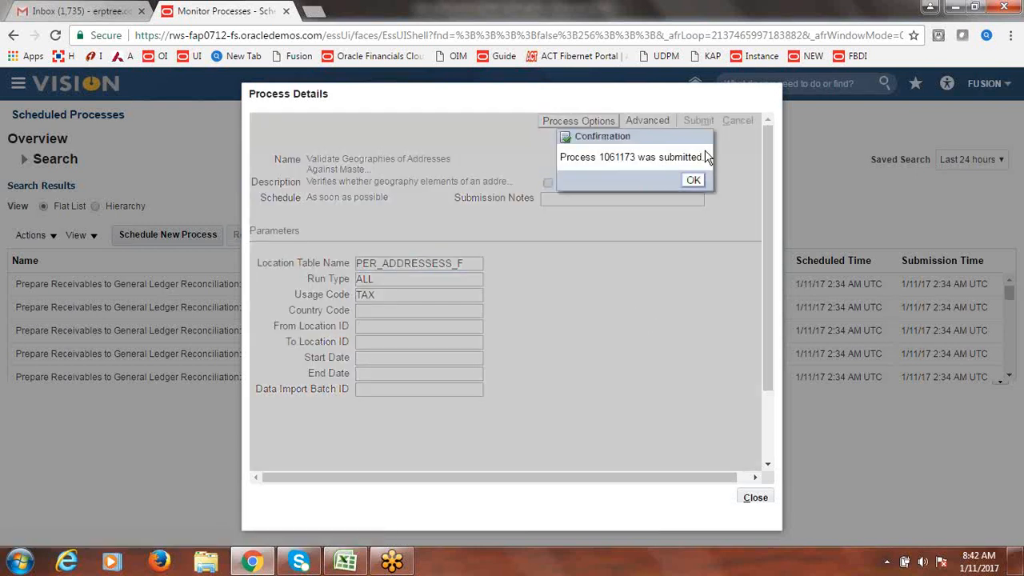
{"action": "left_click", "coordinate": [694, 181]}
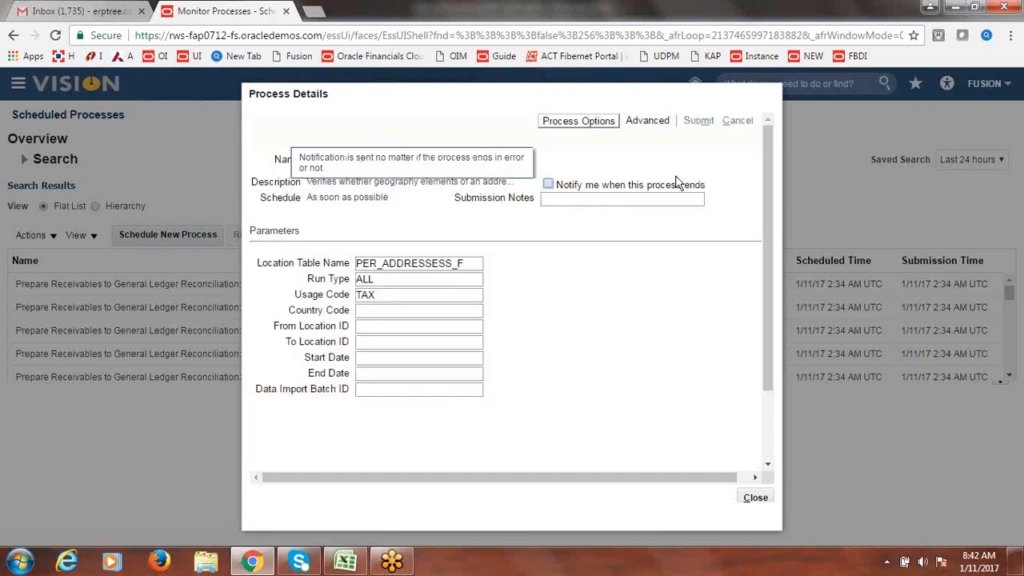
{"action": "left_click", "coordinate": [766, 498]}
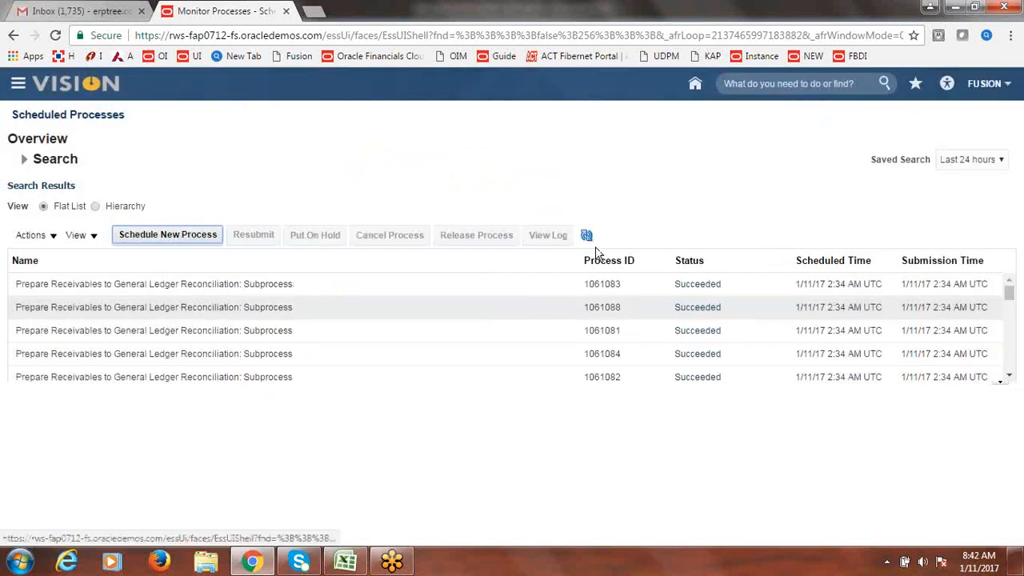
- Refresh the process list until process 1061173 goes from Wait through Running to Error
{"action": "left_click", "coordinate": [586, 236]}
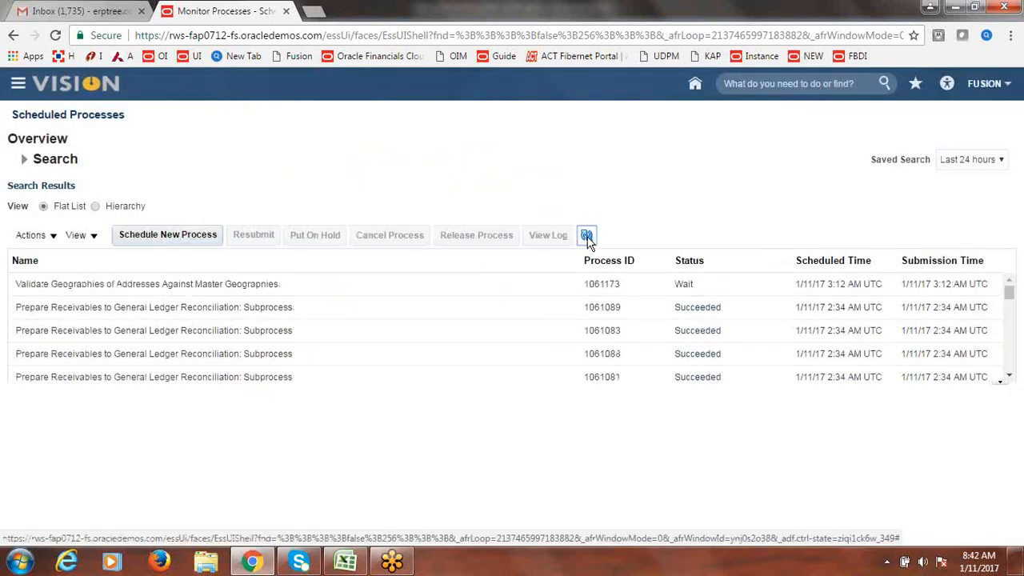
{"action": "left_click", "coordinate": [587, 236]}
{"action": "left_click", "coordinate": [587, 237]}
{"action": "left_click", "coordinate": [588, 239]}
{"action": "left_click", "coordinate": [588, 239]}
{"action": "left_click", "coordinate": [588, 239]}
{"action": "left_click", "coordinate": [588, 238]}
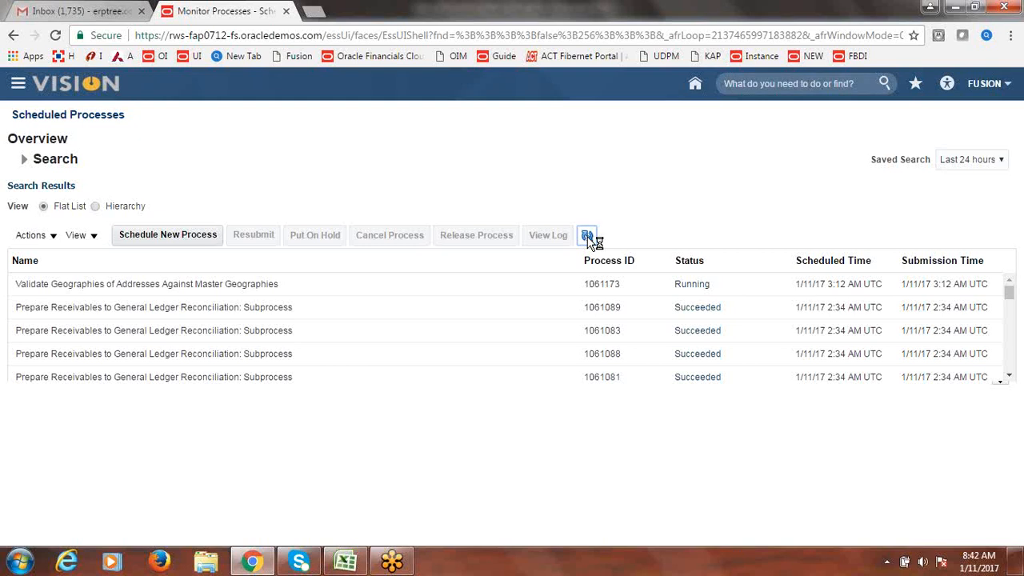
{"action": "left_click", "coordinate": [588, 238]}
{"action": "left_click", "coordinate": [588, 239]}
{"action": "left_click", "coordinate": [589, 238]}
{"action": "left_click", "coordinate": [588, 239]}
{"action": "left_click", "coordinate": [588, 238]}
{"action": "left_click", "coordinate": [588, 239]}
{"action": "left_click", "coordinate": [589, 239]}
{"action": "left_click", "coordinate": [588, 238]}
{"action": "left_click", "coordinate": [588, 239]}
{"action": "left_click", "coordinate": [588, 239]}
{"action": "left_click", "coordinate": [588, 239]}
{"action": "left_click", "coordinate": [588, 238]}
{"action": "left_click", "coordinate": [588, 238]}
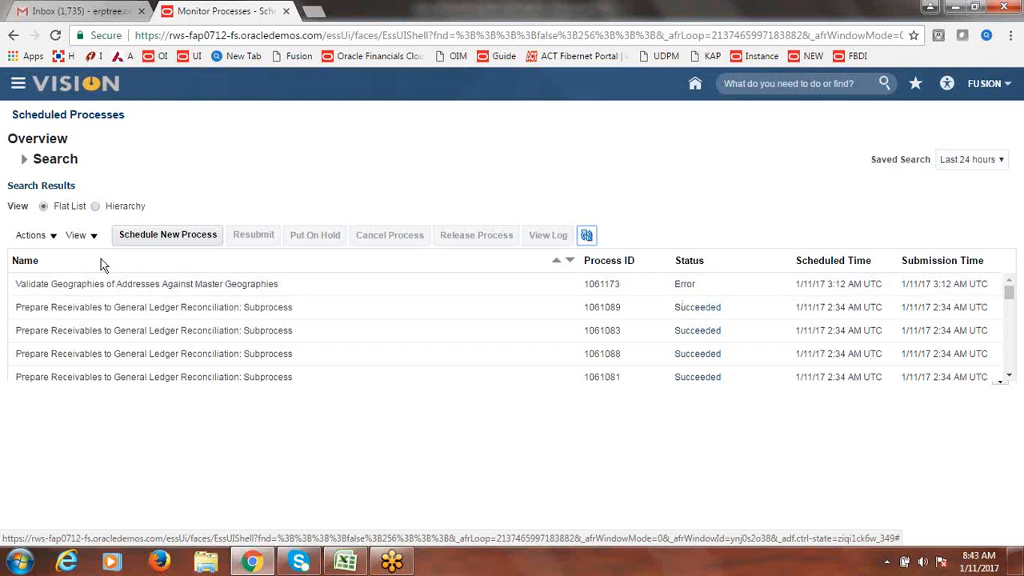
{"action": "left_click", "coordinate": [130, 231]}
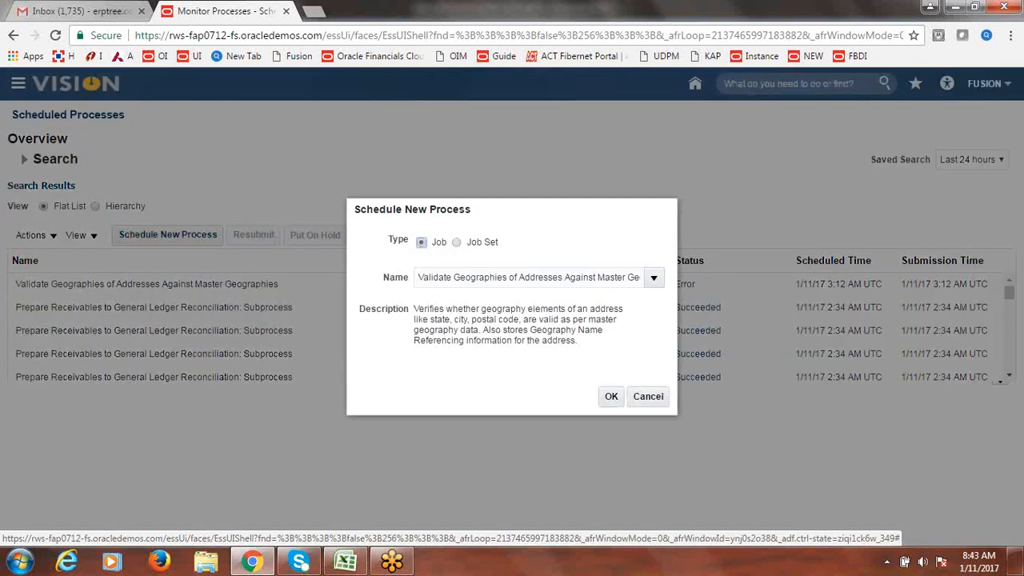
- Replace the preselected job name and search the Name list for 'Validate Geog'
{"action": "left_click", "coordinate": [577, 276]}
{"action": "key", "text": "ctrl+a"}
{"action": "type", "text": "DSFJ"}
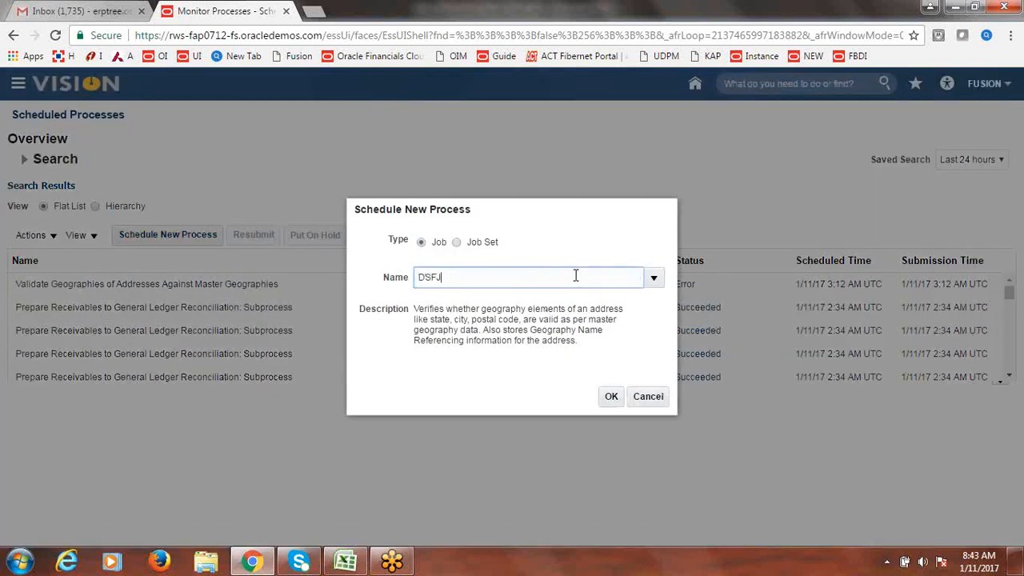
{"action": "type", "text": "SLKJ"}
{"action": "key", "text": "Tab"}
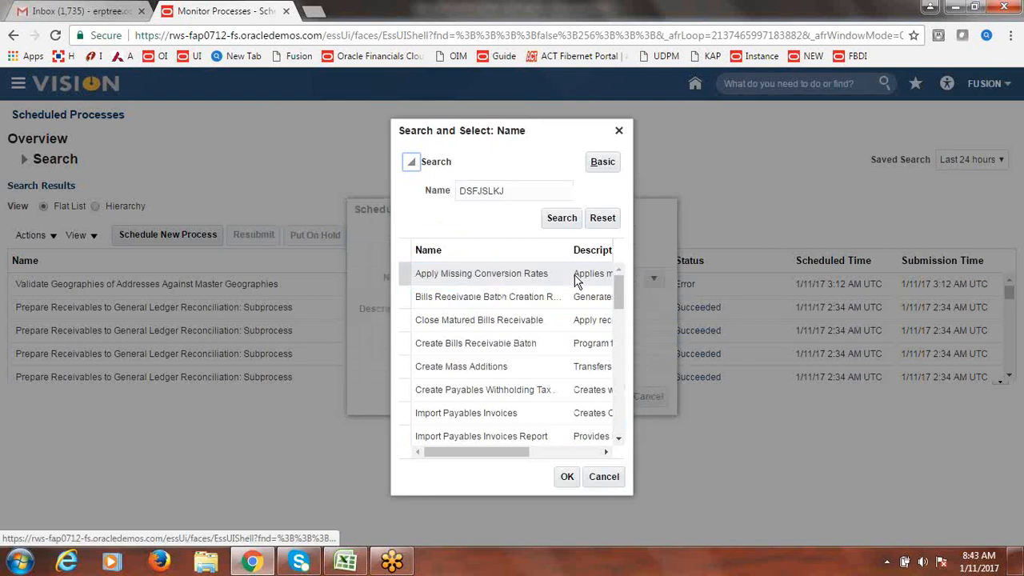
{"action": "double_click", "coordinate": [520, 187]}
{"action": "type", "text": "vA"}
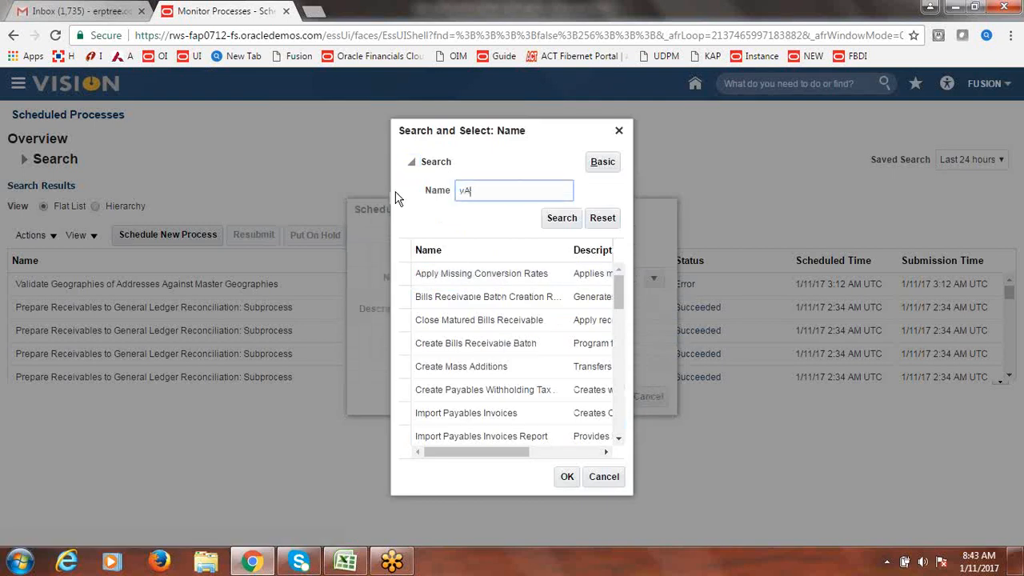
{"action": "key", "text": "BackSpace"}
{"action": "key", "text": "BackSpace"}
{"action": "type", "text": "Vlidate"}
{"action": "key", "text": "BackSpace"}
{"action": "key", "text": "BackSpace"}
{"action": "key", "text": "BackSpace"}
{"action": "key", "text": "BackSpace"}
{"action": "key", "text": "BackSpace"}
{"action": "key", "text": "BackSpace"}
{"action": "type", "text": "alidate Geog"}
{"action": "left_click", "coordinate": [562, 218]}
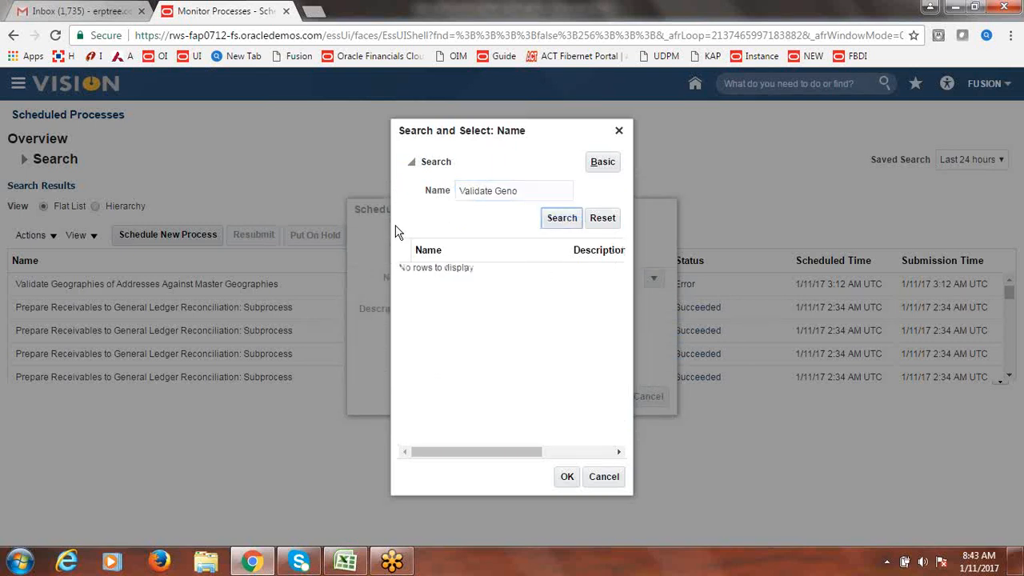
- Search 'Validate Geo' and select Validate Geographies of Addresses Against Master Geographies
{"action": "left_click", "coordinate": [540, 193]}
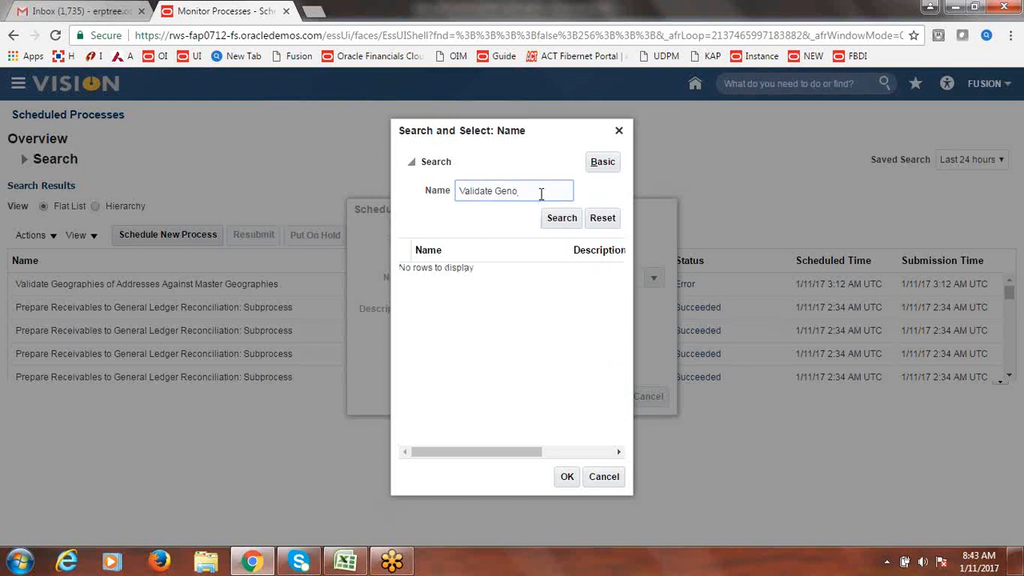
{"action": "key", "text": "BackSpace"}
{"action": "type", "text": "o"}
{"action": "left_click", "coordinate": [563, 218]}
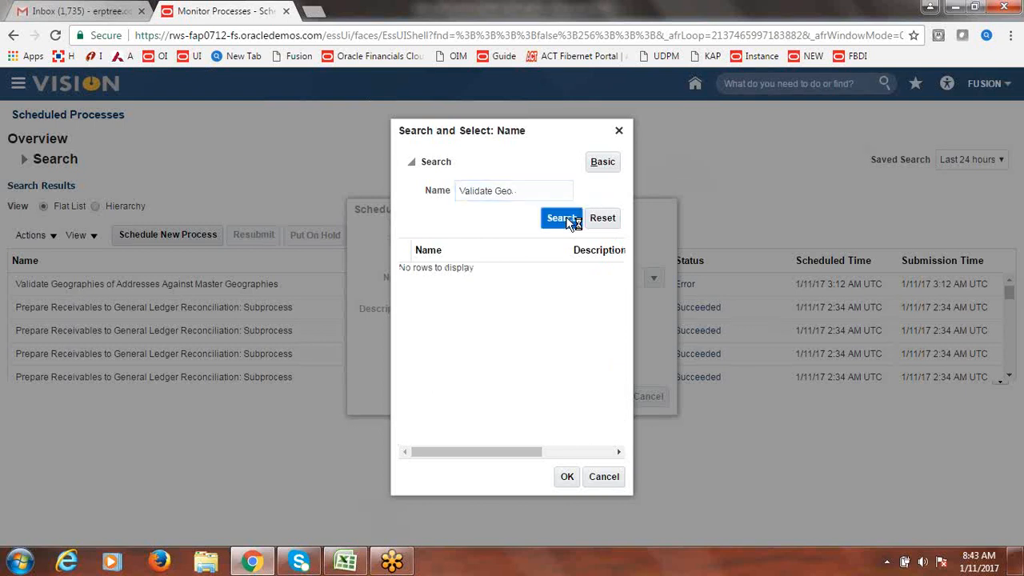
{"action": "left_click", "coordinate": [460, 277]}
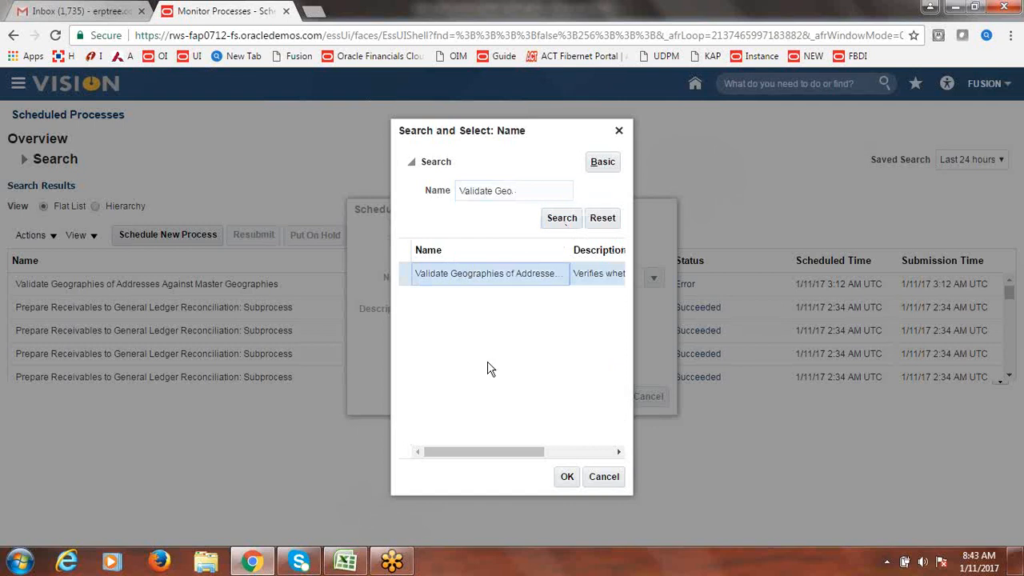
{"action": "left_click", "coordinate": [566, 476]}
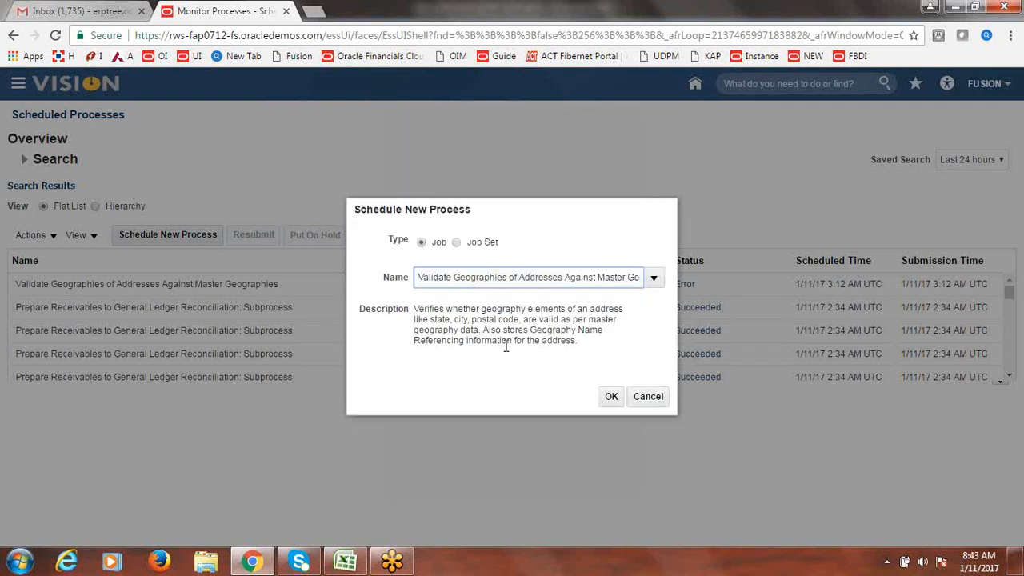
{"action": "left_click", "coordinate": [612, 398]}
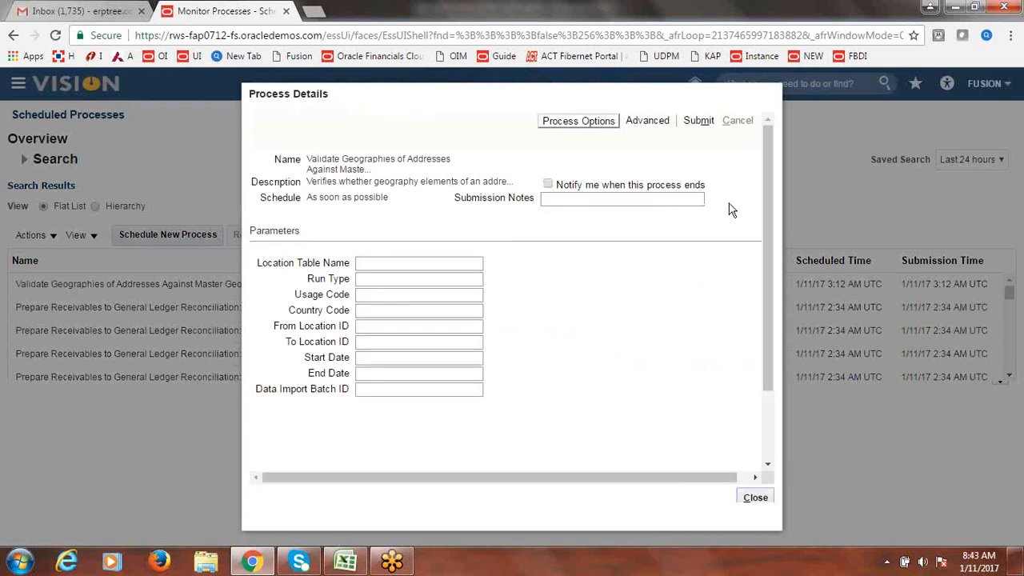
- Submit the Validate Geographies process with all parameters left blank
{"action": "left_click", "coordinate": [699, 121]}
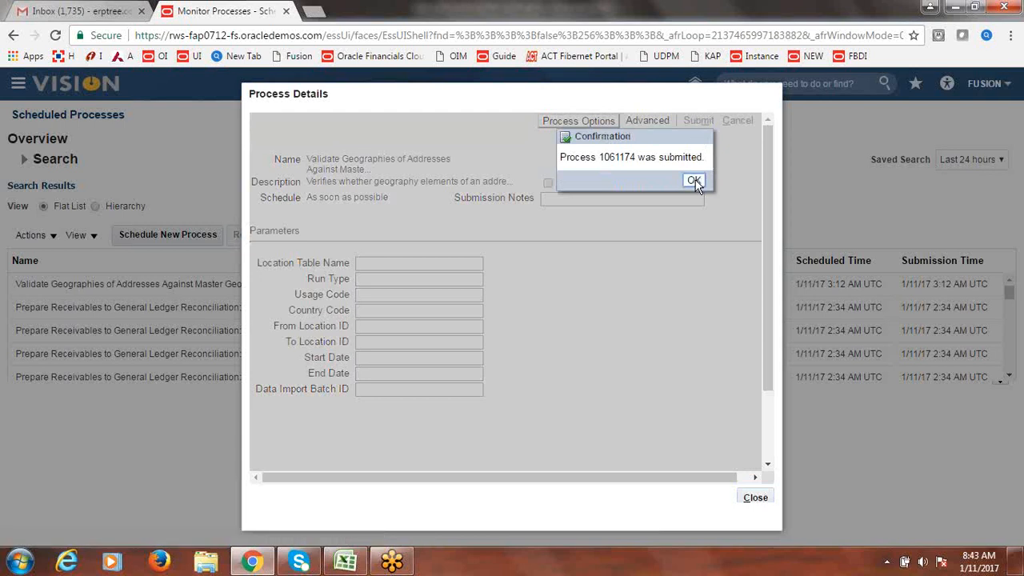
{"action": "left_click", "coordinate": [693, 179]}
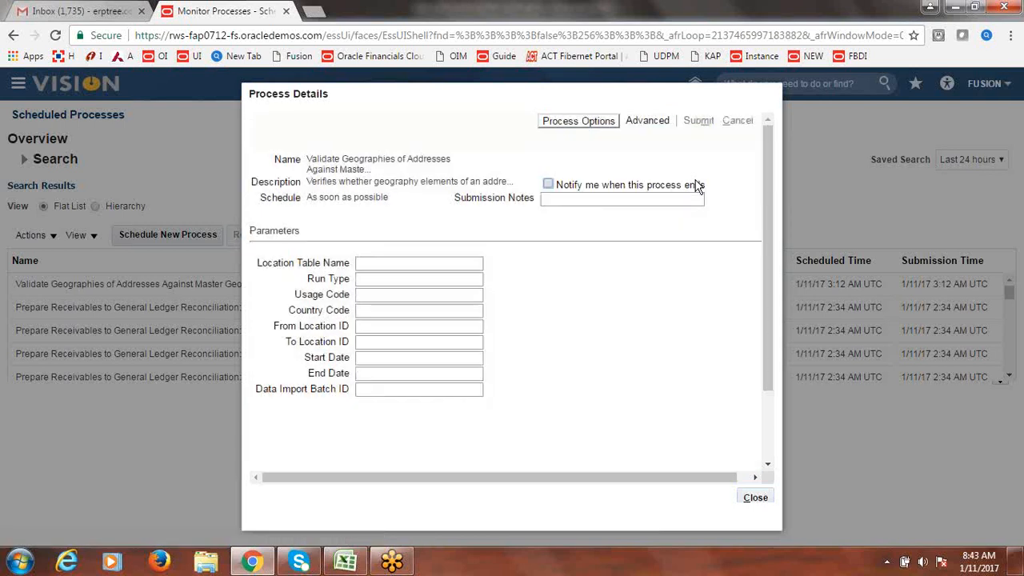
{"action": "left_click", "coordinate": [757, 497]}
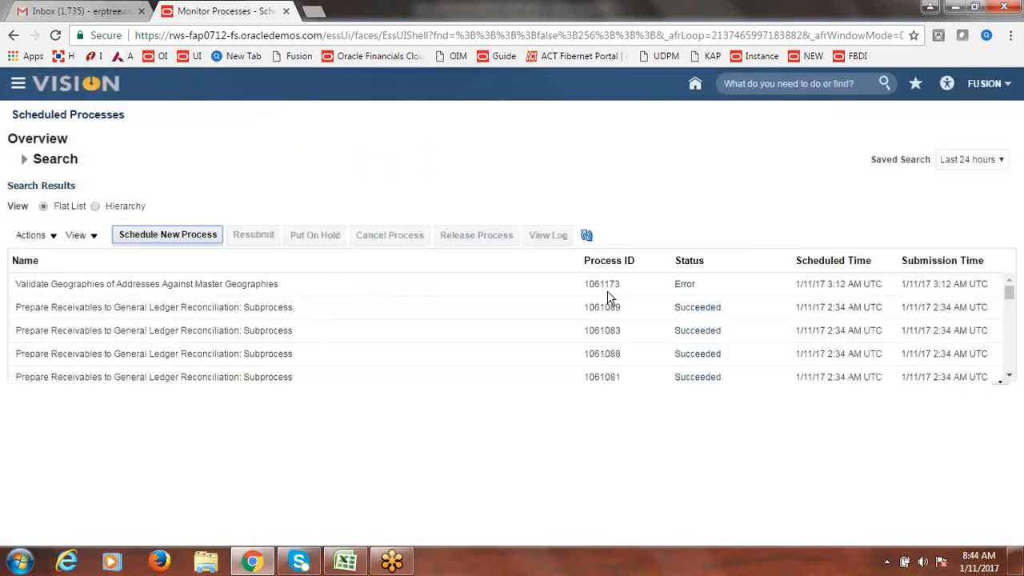
- Refresh until process 1061174 shows Error, then select its row
{"action": "left_click", "coordinate": [587, 235]}
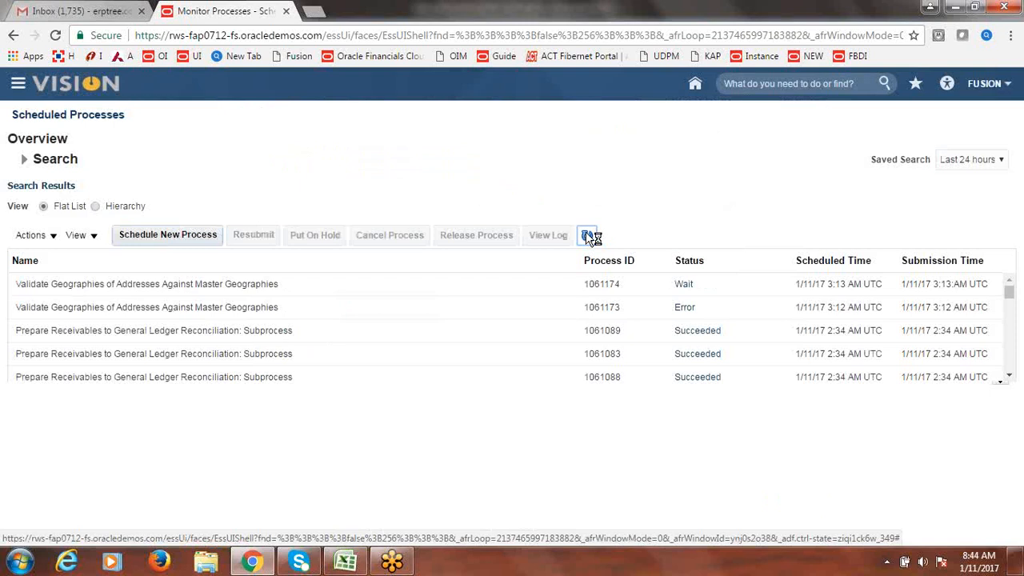
{"action": "left_click", "coordinate": [588, 235]}
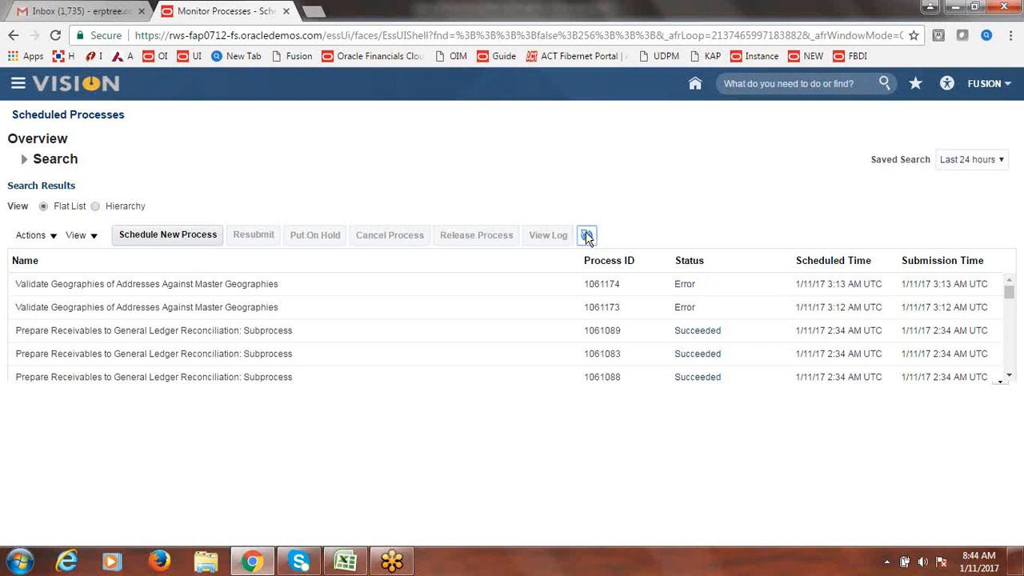
{"action": "left_click", "coordinate": [587, 236]}
{"action": "left_click", "coordinate": [588, 236]}
{"action": "left_click", "coordinate": [588, 236]}
{"action": "left_click", "coordinate": [326, 288]}
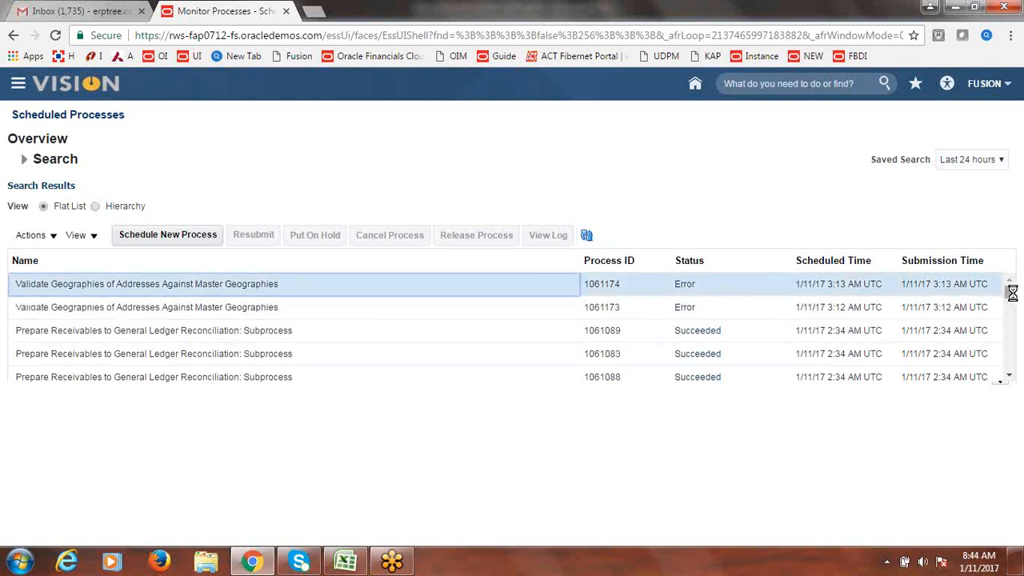
- Download the ESS_L_1061174 log attachment and open 1061174.log in Notepad
{"action": "scroll", "coordinate": [1010, 296], "scroll_direction": "down", "scroll_amount": 5}
{"action": "scroll", "coordinate": [1011, 416], "scroll_direction": "down", "scroll_amount": 3}
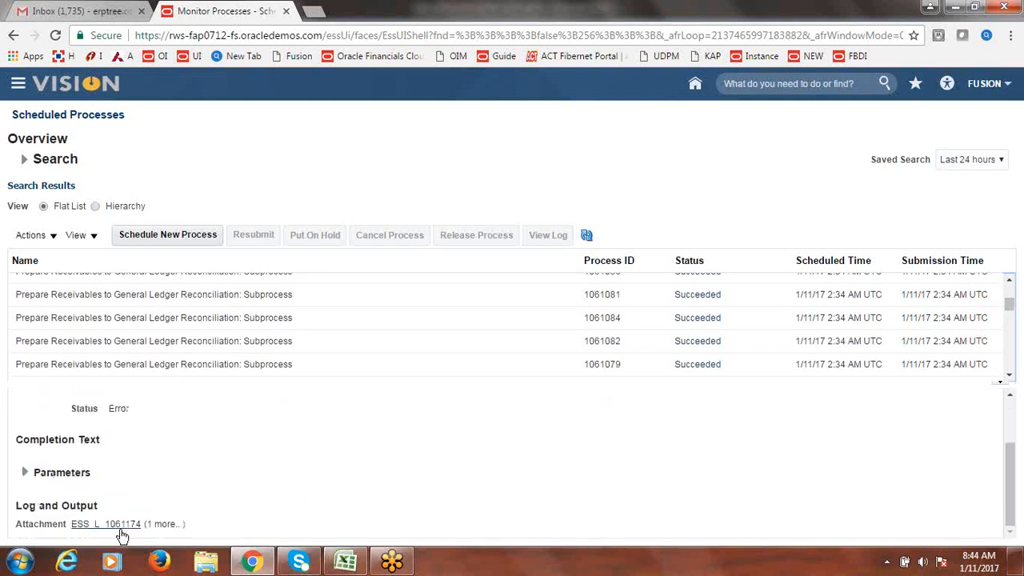
{"action": "left_click", "coordinate": [118, 526]}
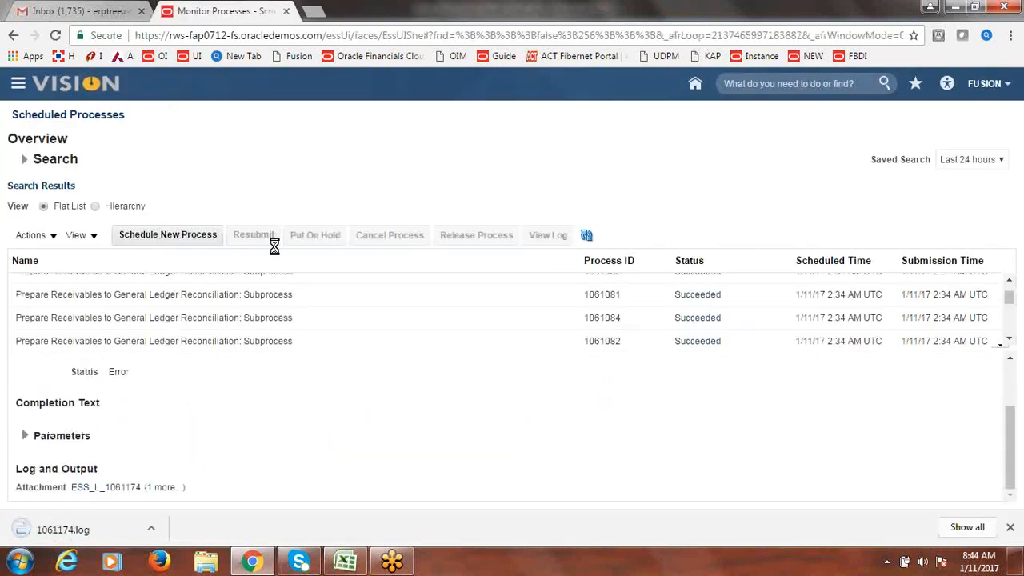
{"action": "left_click", "coordinate": [112, 529]}
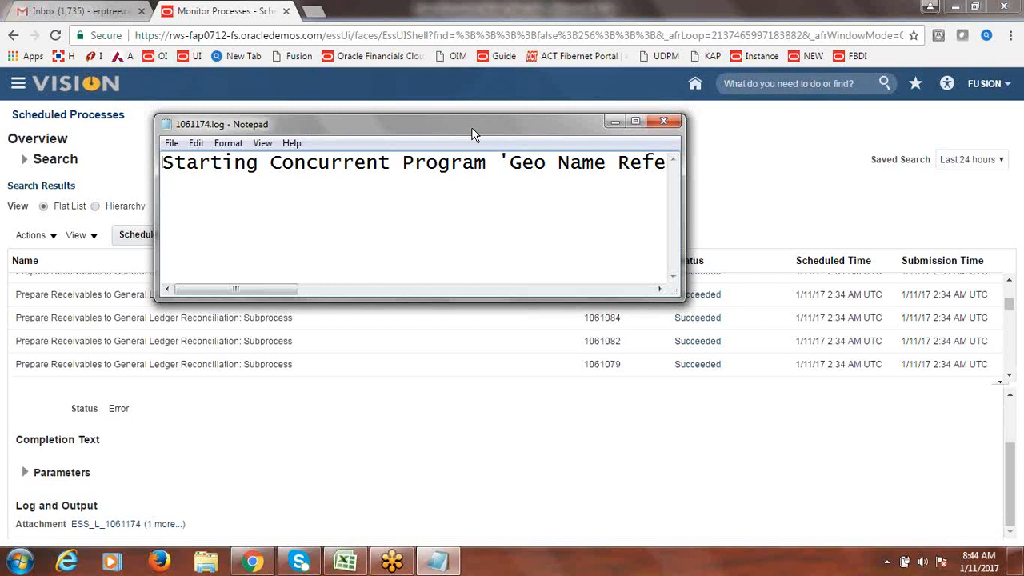
- Maximize the log, read the 'You must enter a location table name' error, and close Notepad
{"action": "double_click", "coordinate": [472, 129]}
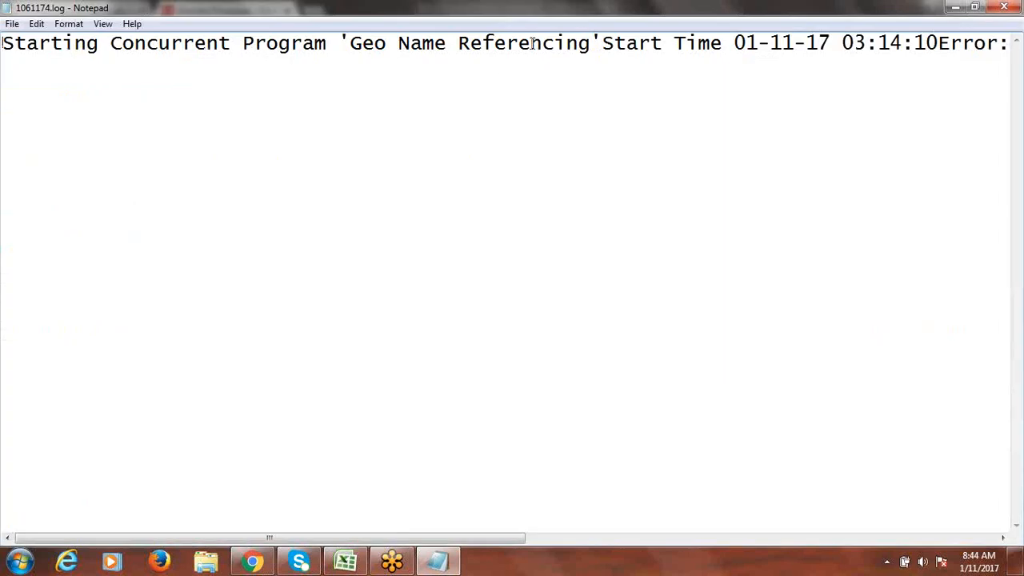
{"action": "key", "text": "Right"}
{"action": "key", "text": "Right"}
{"action": "key", "text": "Right"}
{"action": "key", "text": "Right"}
{"action": "key", "text": "Right"}
{"action": "key", "text": "Right"}
{"action": "key", "text": "Right"}
{"action": "key", "text": "Right"}
{"action": "key", "text": "Right"}
{"action": "key", "text": "Right"}
{"action": "key", "text": "Right"}
{"action": "key", "text": "Right"}
{"action": "key", "text": "Right"}
{"action": "key", "text": "Right"}
{"action": "key", "text": "Right"}
{"action": "key", "text": "Right"}
{"action": "key", "text": "Right"}
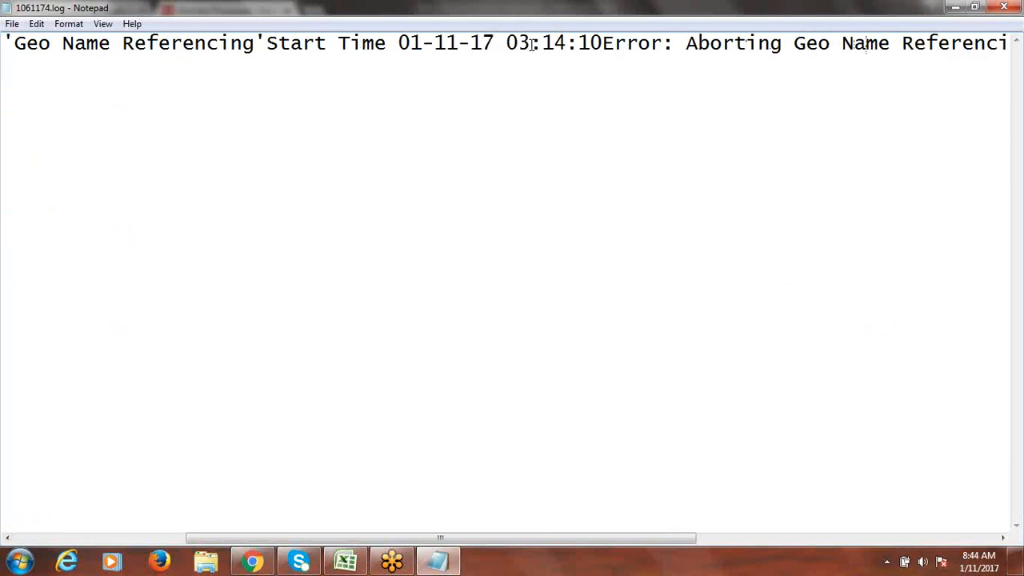
{"action": "key", "text": "Right"}
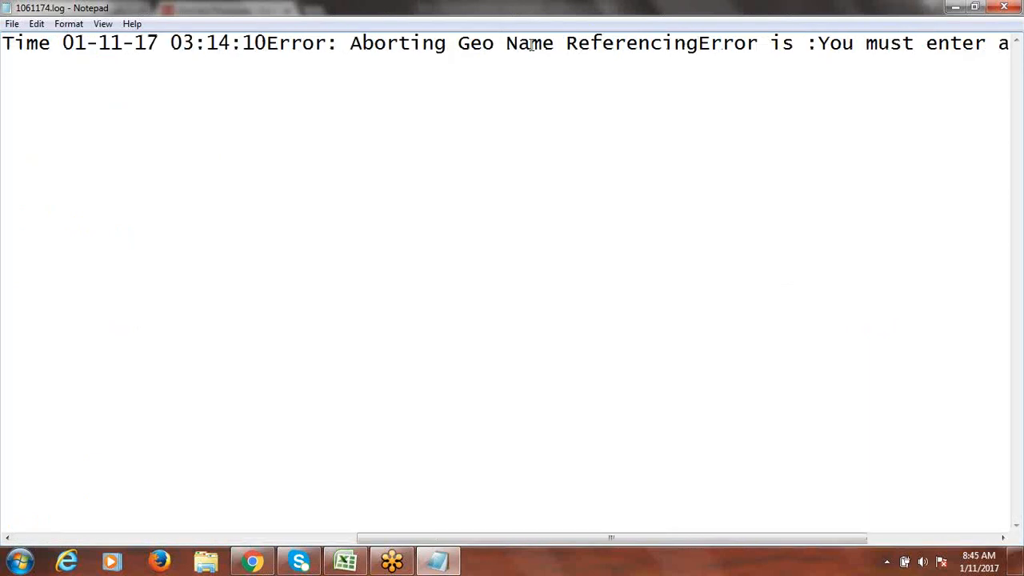
{"action": "left_click_drag", "start_coordinate": [501, 542], "coordinate": [686, 537]}
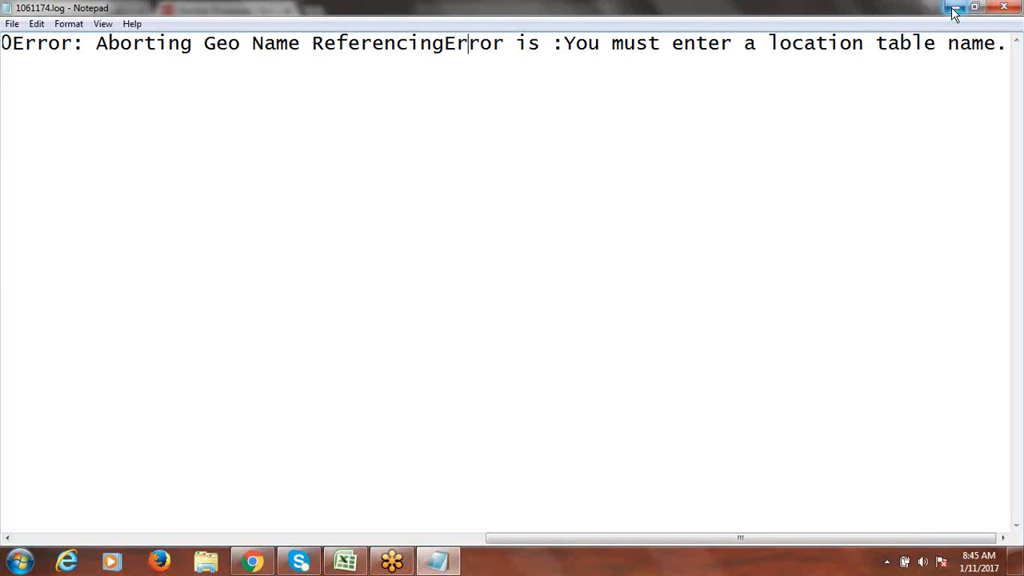
{"action": "left_click", "coordinate": [1006, 8]}
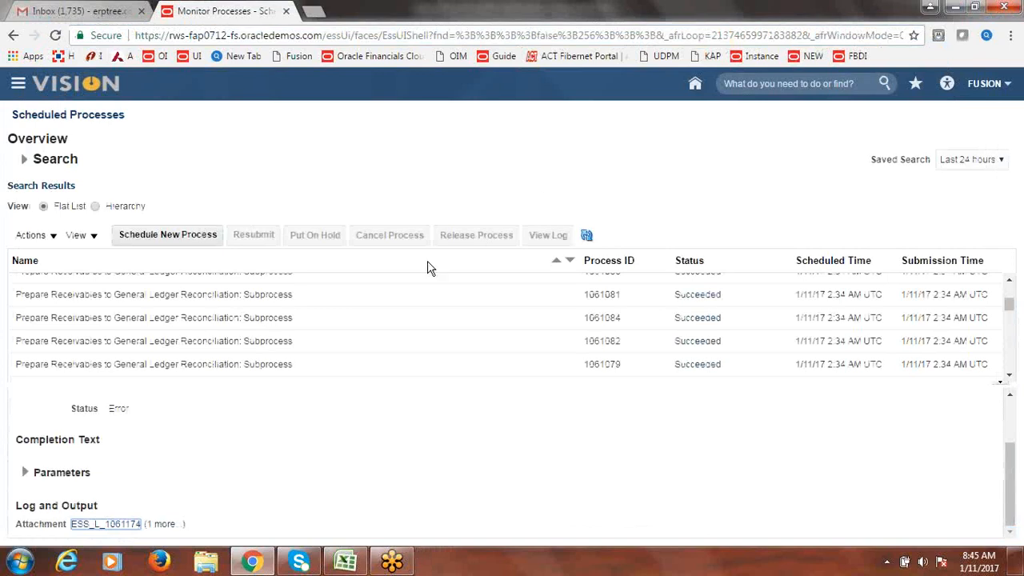
- In a new process, search 'Validate Geo' and pick the Validate Geographies of Addresses job
{"action": "left_click", "coordinate": [191, 240]}
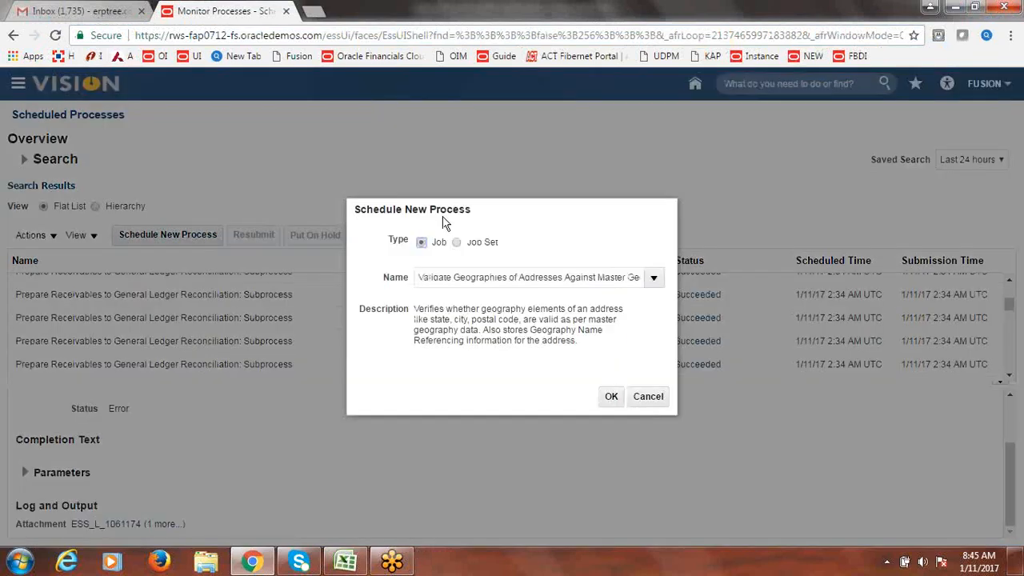
{"action": "left_click", "coordinate": [481, 278]}
{"action": "type", "text": "DJLKFJ"}
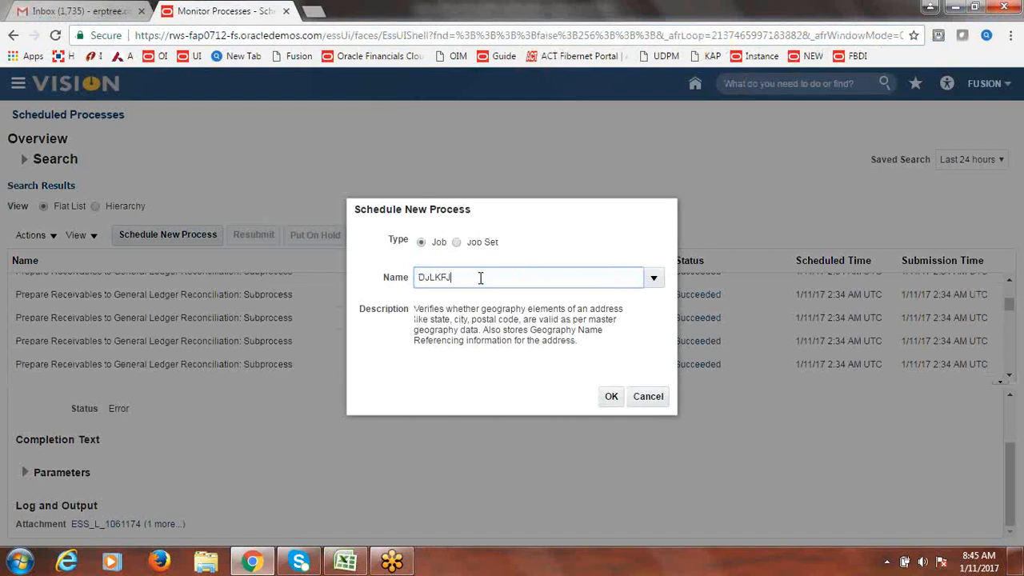
{"action": "key", "text": "Tab"}
{"action": "left_click", "coordinate": [464, 196]}
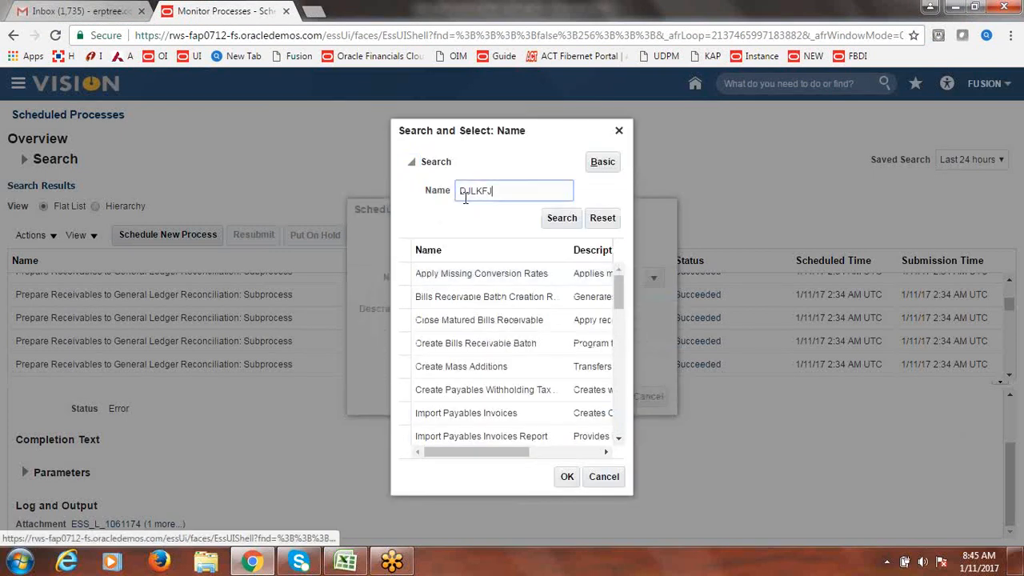
{"action": "type", "text": "v"}
{"action": "key", "text": "BackSpace"}
{"action": "key", "text": "BackSpace"}
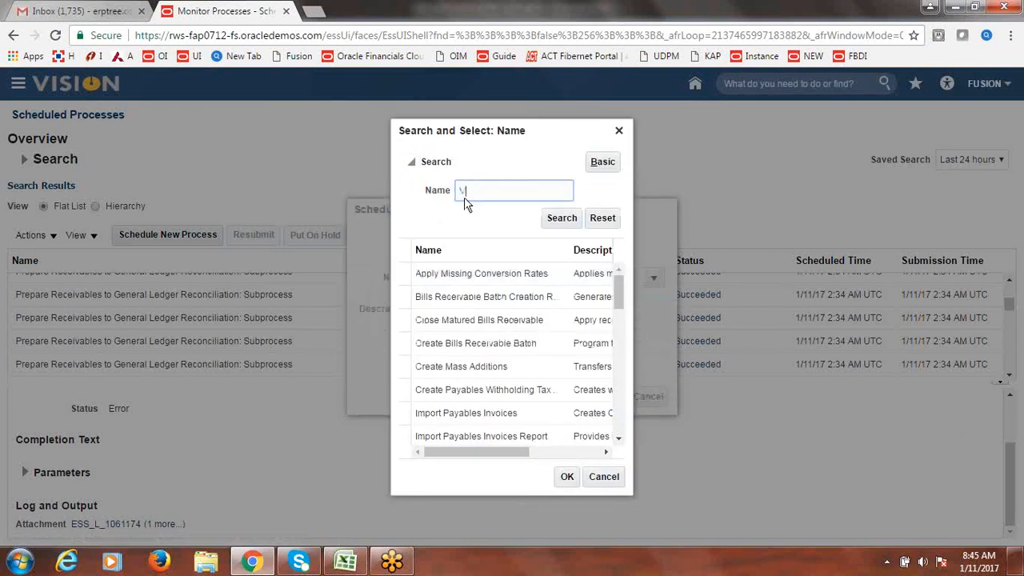
{"action": "type", "text": "Validate Geo"}
{"action": "left_click", "coordinate": [544, 221]}
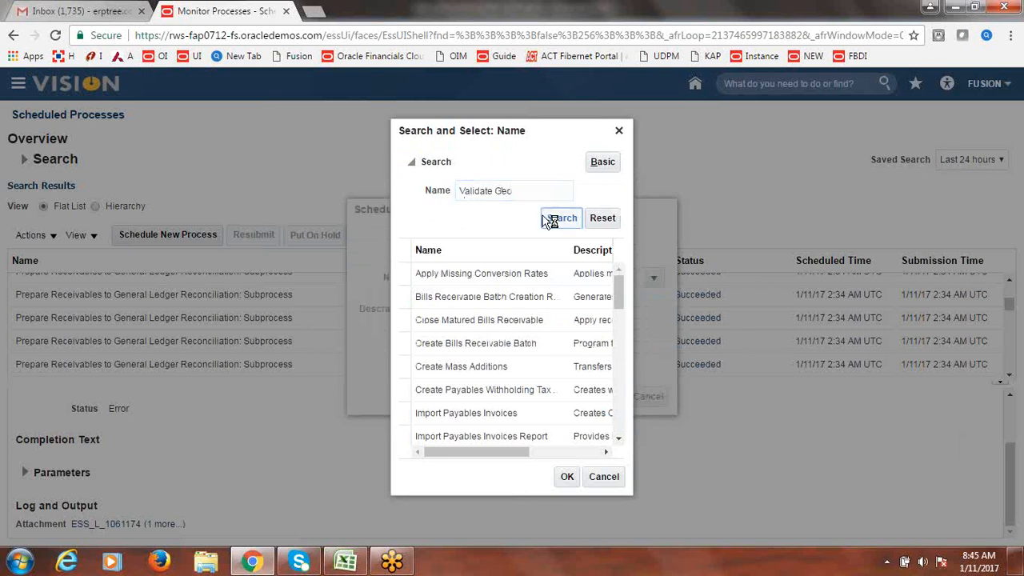
{"action": "left_click", "coordinate": [509, 282]}
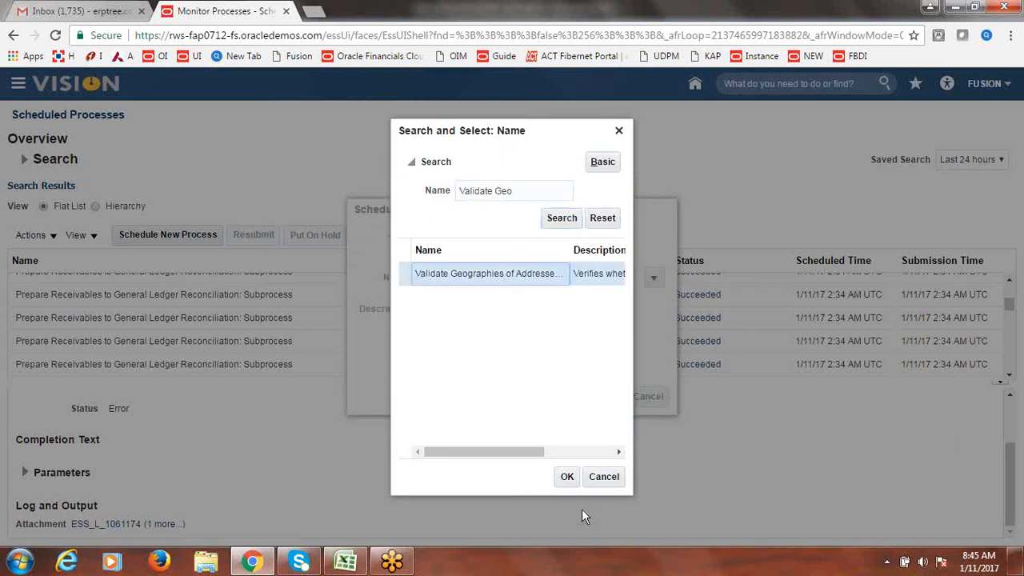
{"action": "left_click", "coordinate": [567, 478]}
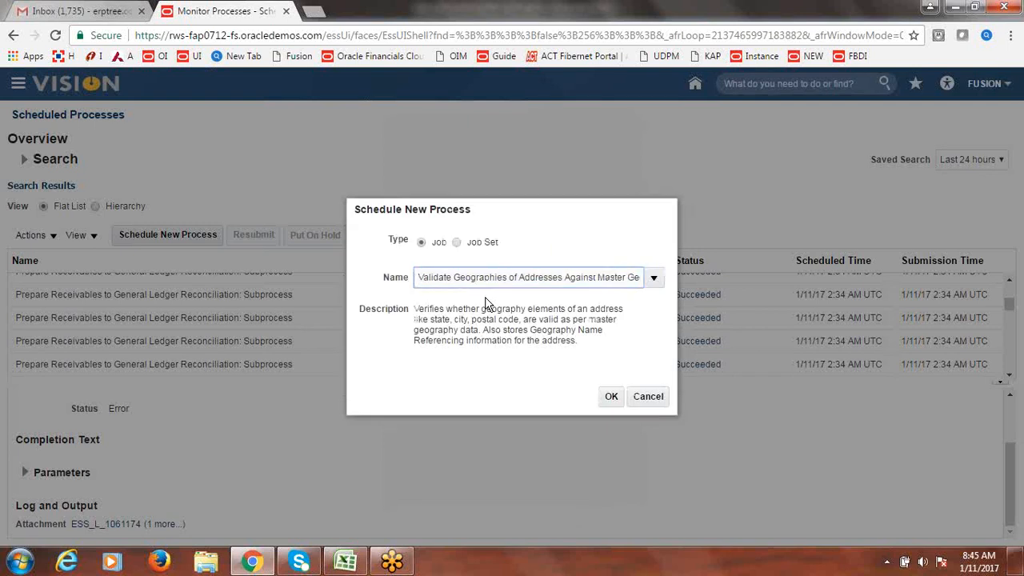
- After the 503 server error, cancel the process and close the Scheduled Processes tab
{"action": "left_click", "coordinate": [611, 396]}
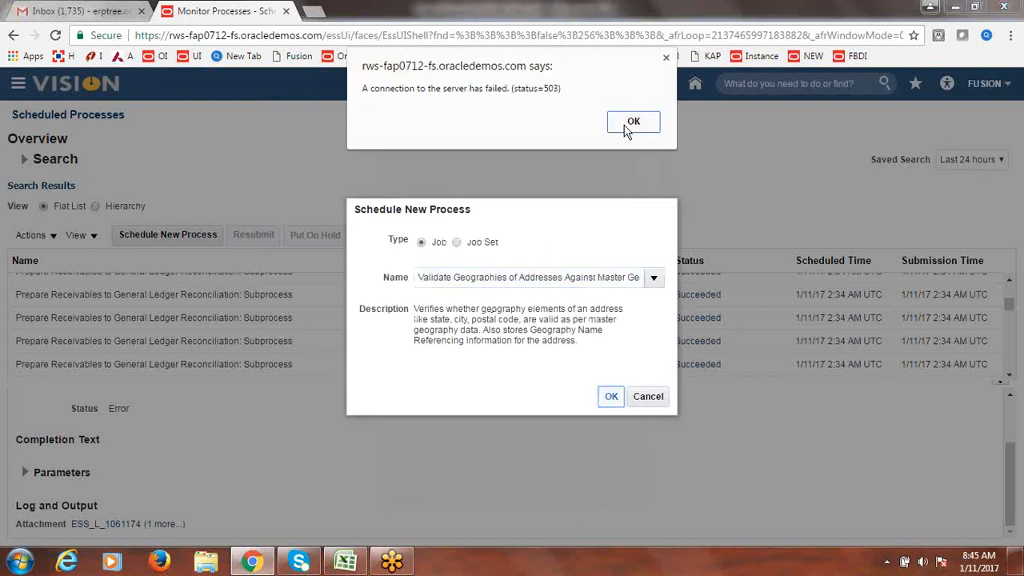
{"action": "left_click", "coordinate": [626, 128]}
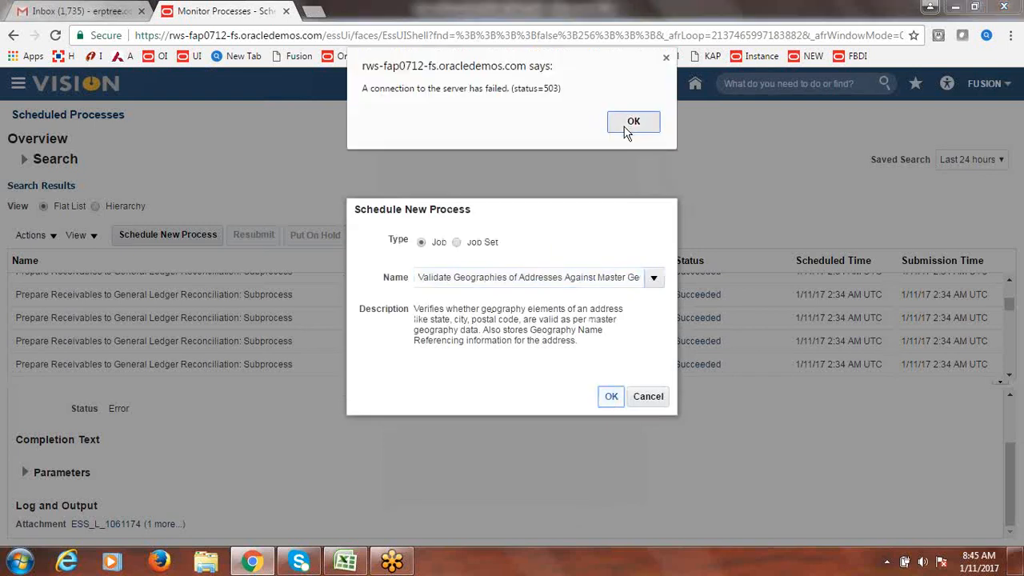
{"action": "left_click", "coordinate": [653, 400]}
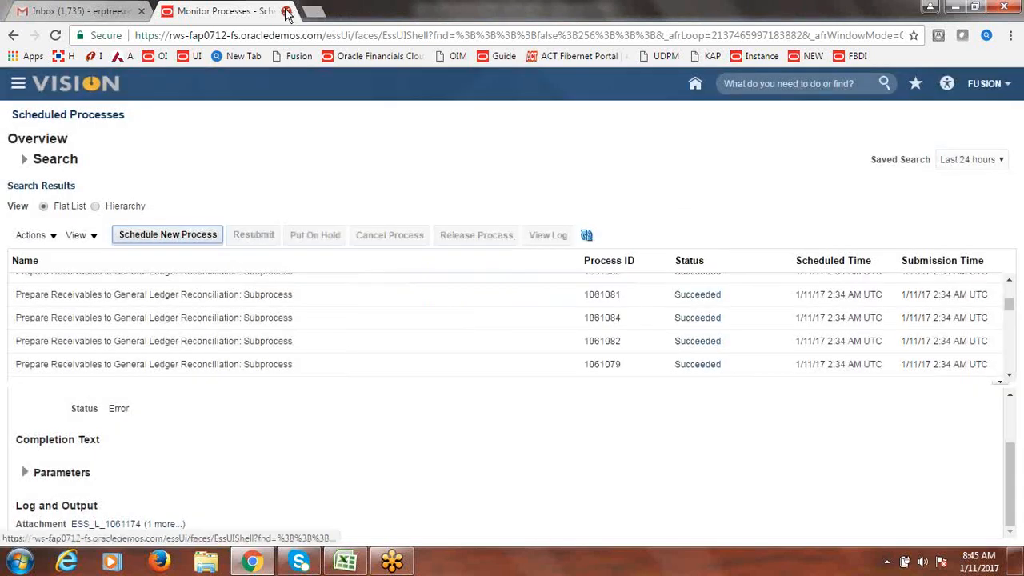
{"action": "left_click", "coordinate": [286, 11]}
- Reopen Fusion from the NEW bookmark in a new tab and go to Tools > Scheduled Processes
{"action": "left_click", "coordinate": [170, 13]}
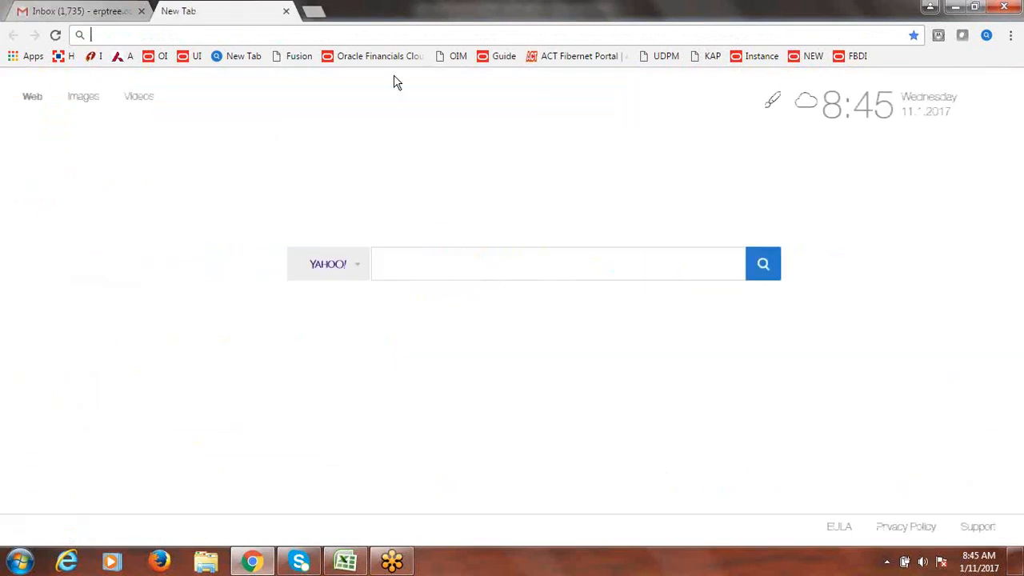
{"action": "left_click", "coordinate": [813, 57]}
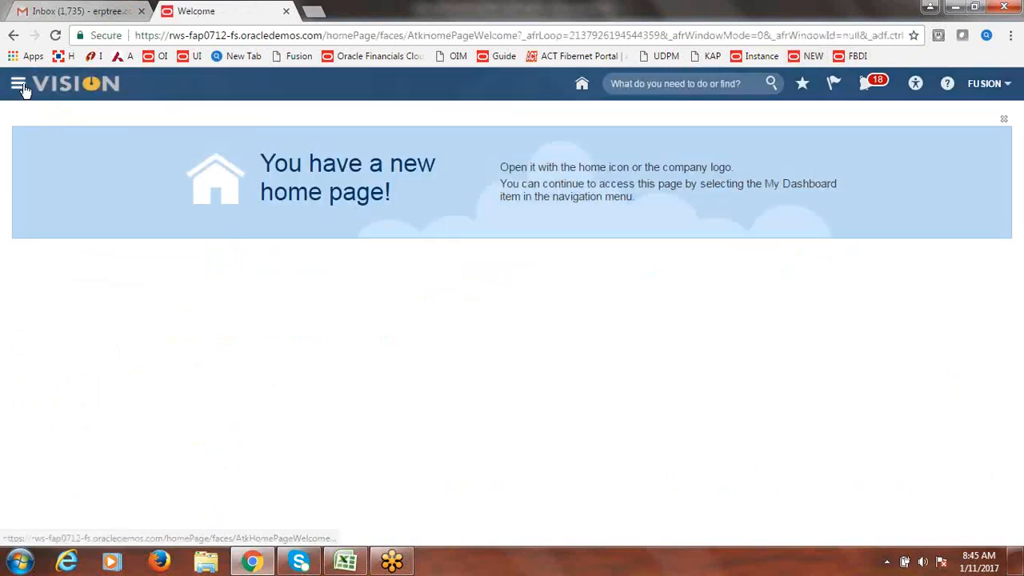
{"action": "left_click", "coordinate": [19, 84]}
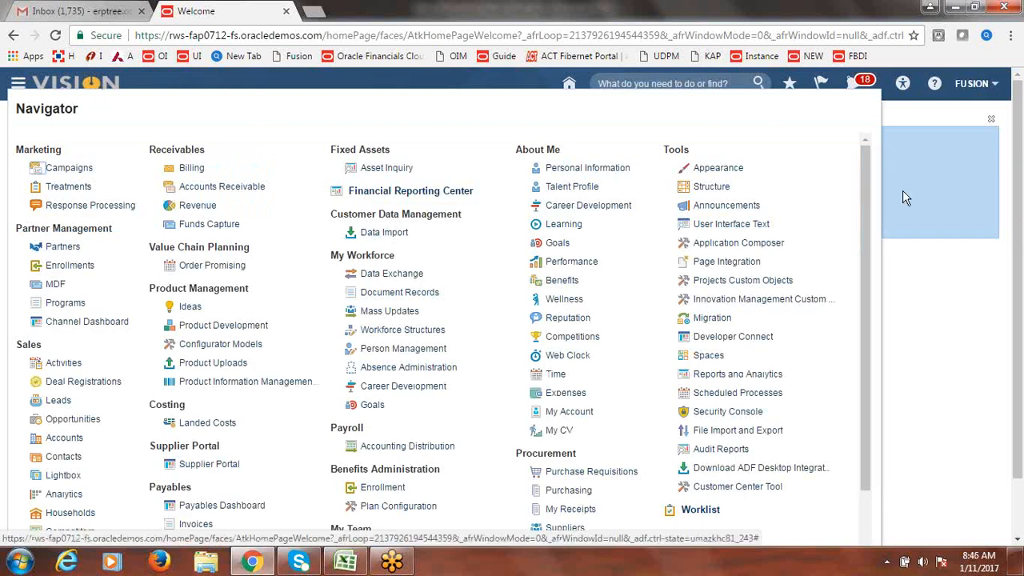
{"action": "left_click_drag", "start_coordinate": [870, 188], "coordinate": [871, 189]}
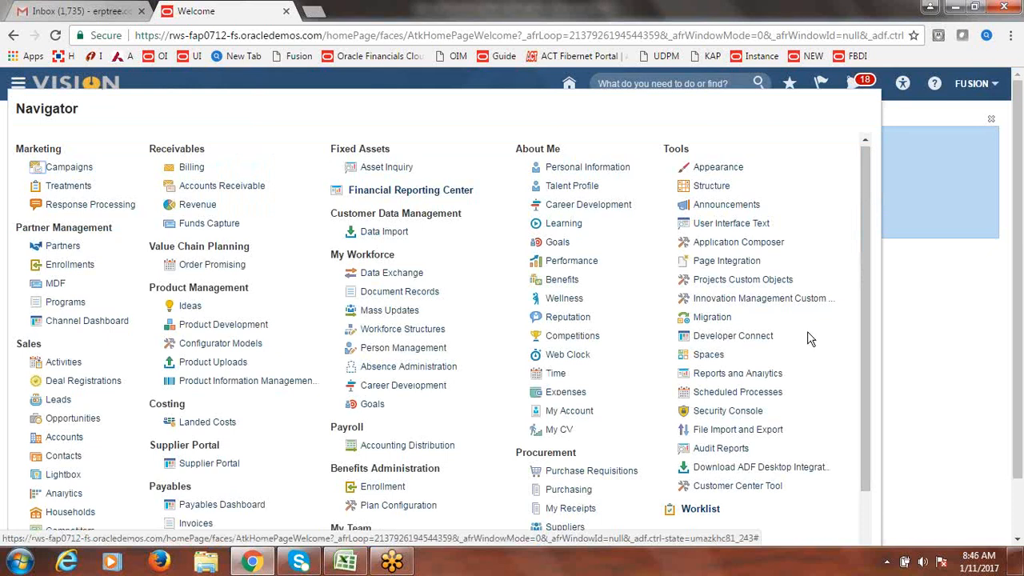
{"action": "left_click", "coordinate": [738, 392]}
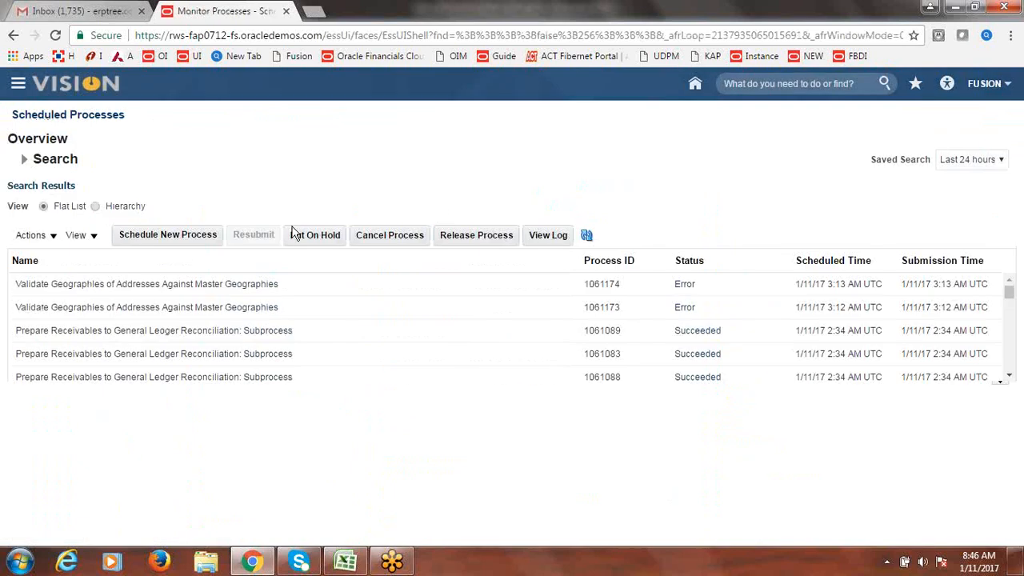
- Find the Validate Geographies of Addresses Against Master Geographies job with a 'Validate Geo' name search and confirm it
{"action": "left_click", "coordinate": [201, 232]}
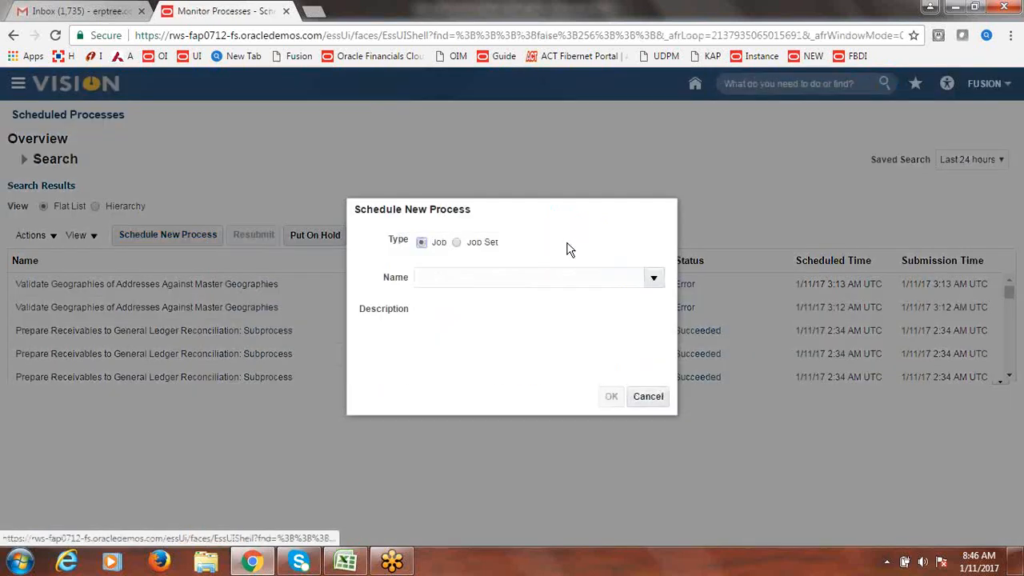
{"action": "left_click", "coordinate": [482, 275]}
{"action": "type", "text": "diskjf"}
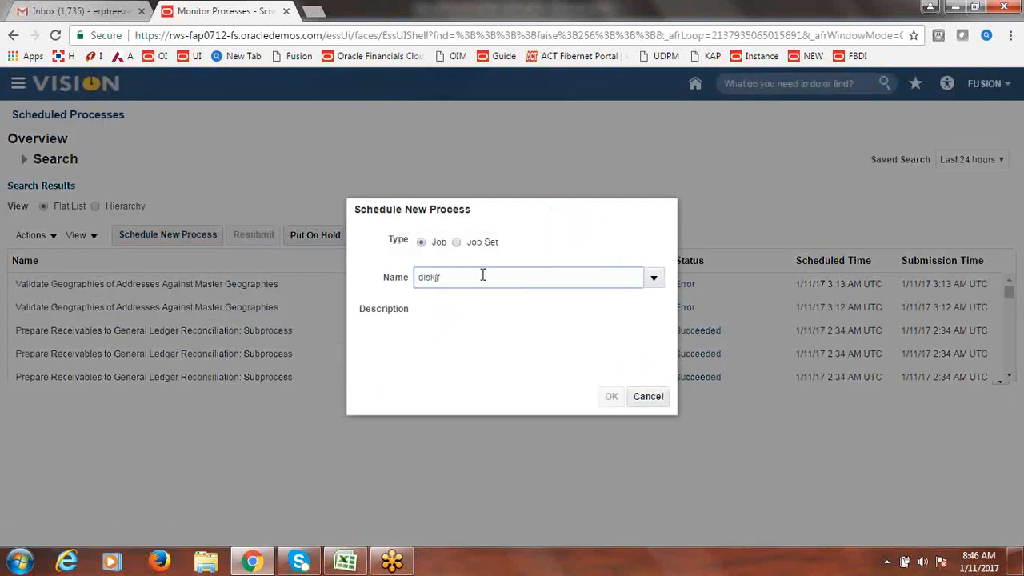
{"action": "key", "text": "Tab"}
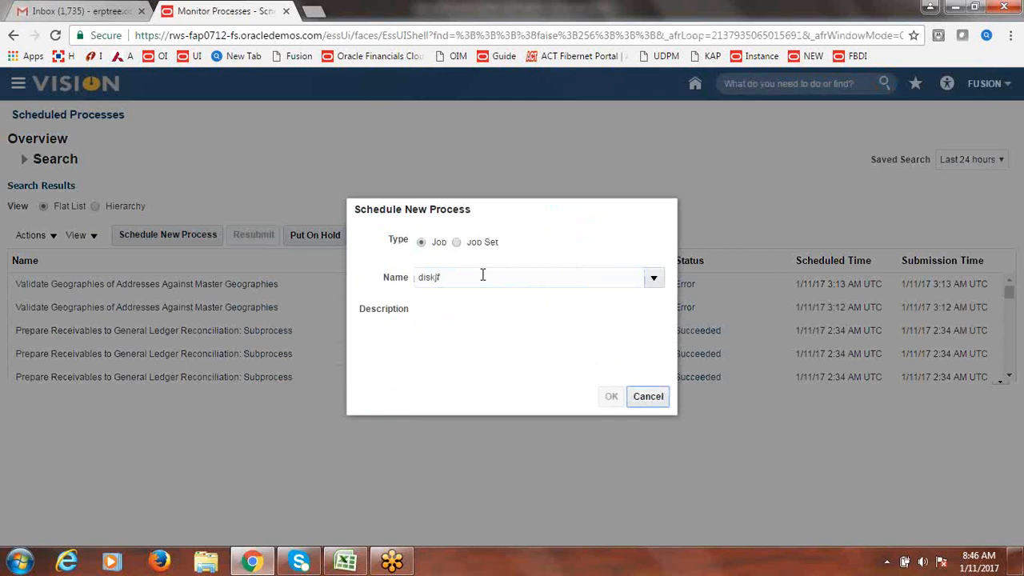
{"action": "left_click", "coordinate": [493, 192]}
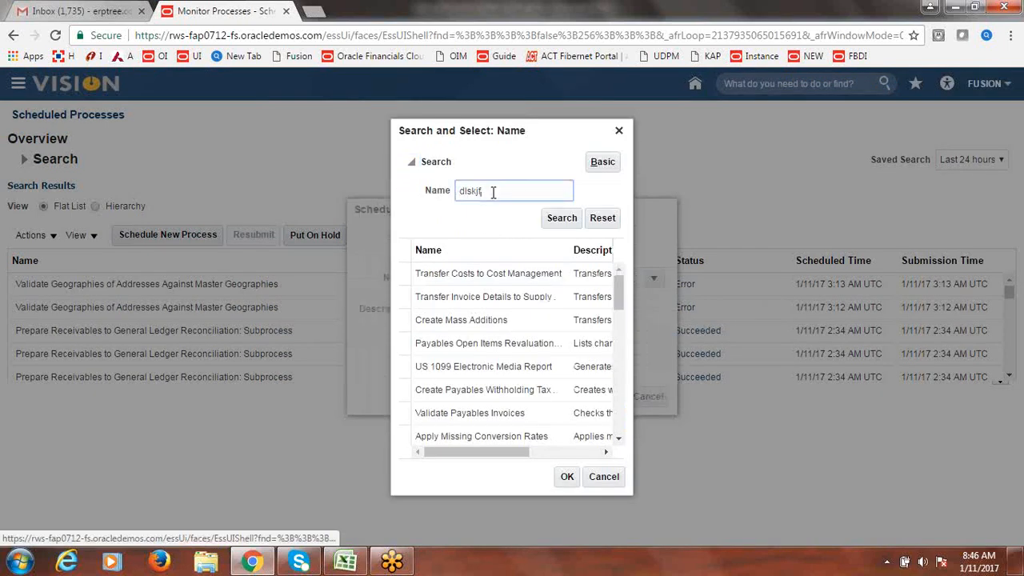
{"action": "left_click_drag", "start_coordinate": [494, 192], "coordinate": [345, 215]}
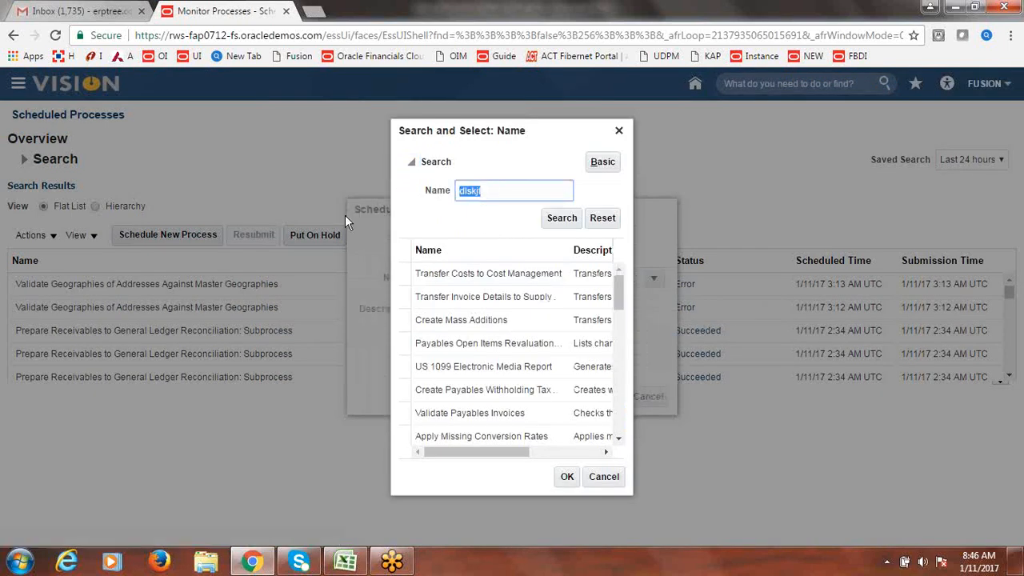
{"action": "type", "text": "Validate Geo"}
{"action": "left_click", "coordinate": [561, 219]}
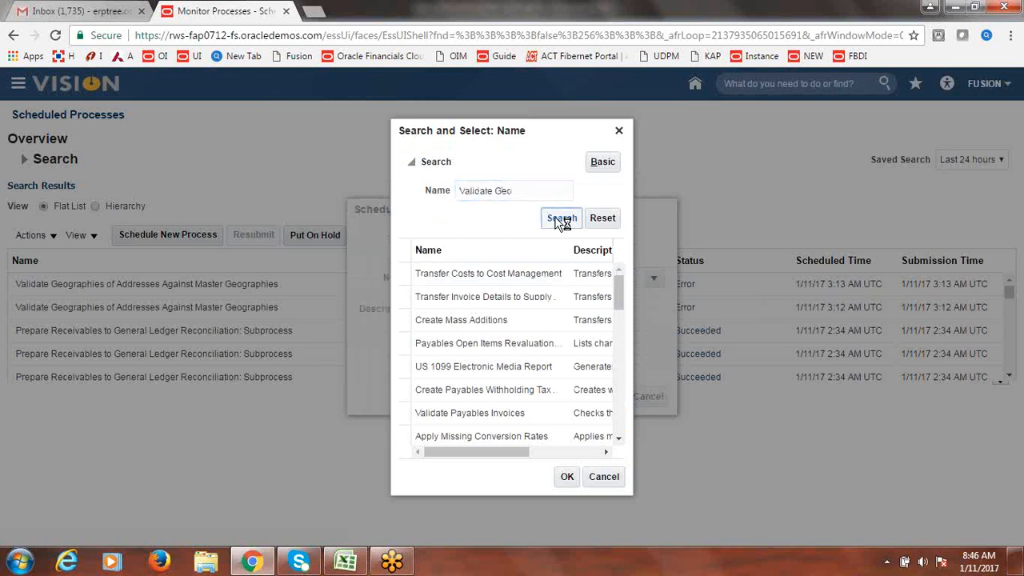
{"action": "left_click", "coordinate": [446, 274]}
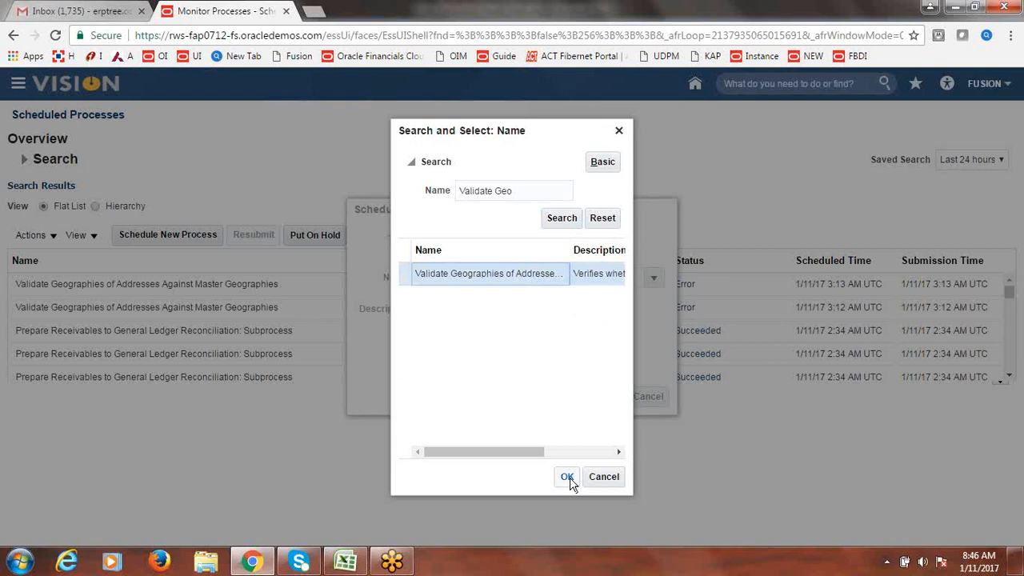
{"action": "left_click", "coordinate": [567, 477]}
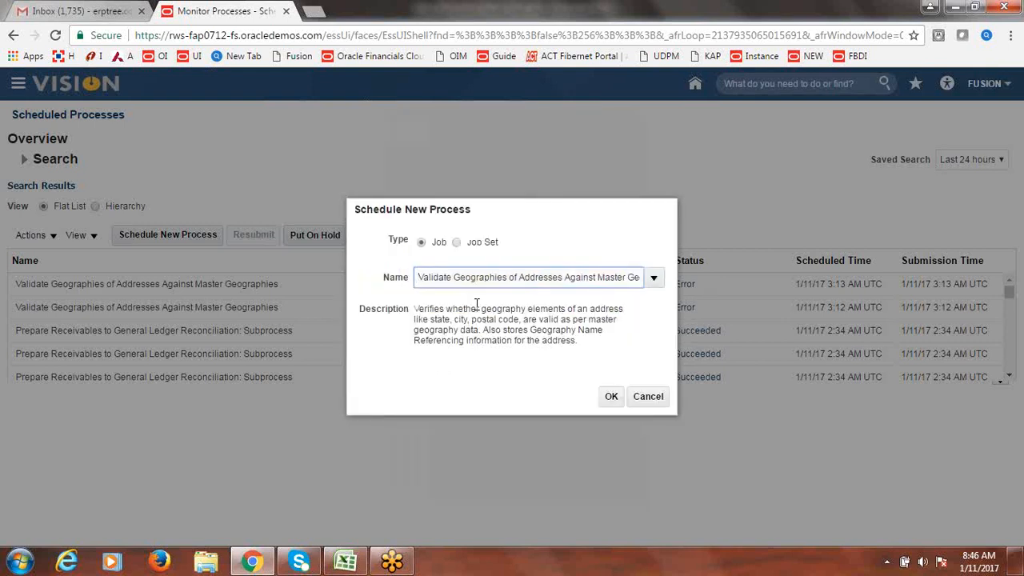
{"action": "left_click", "coordinate": [611, 396]}
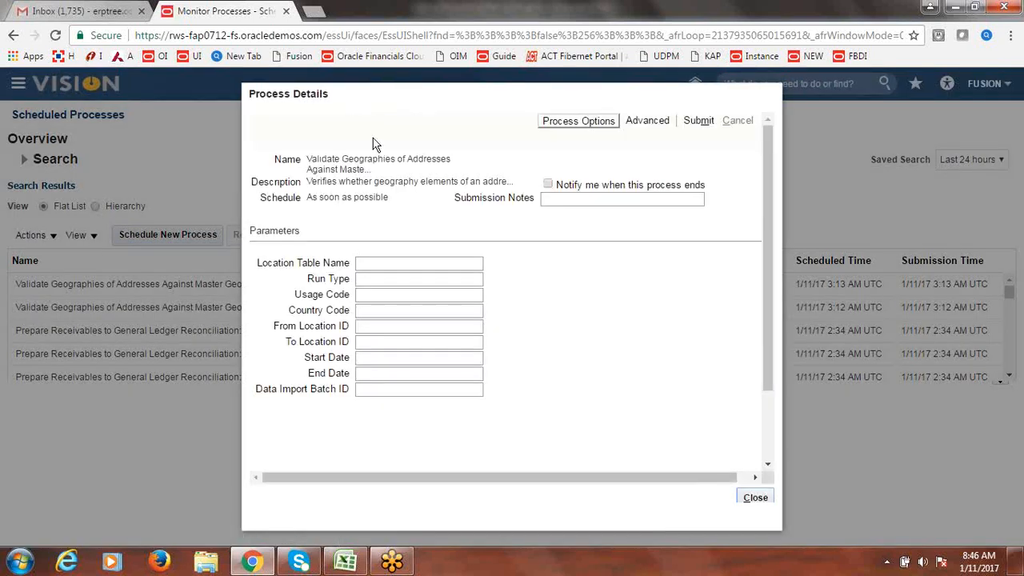
- Enter PER_ADDRESSES_F as Location Table Name, submit as process 1061175, and close the details
{"action": "left_click", "coordinate": [409, 266]}
{"action": "type", "text": "PER_A"}
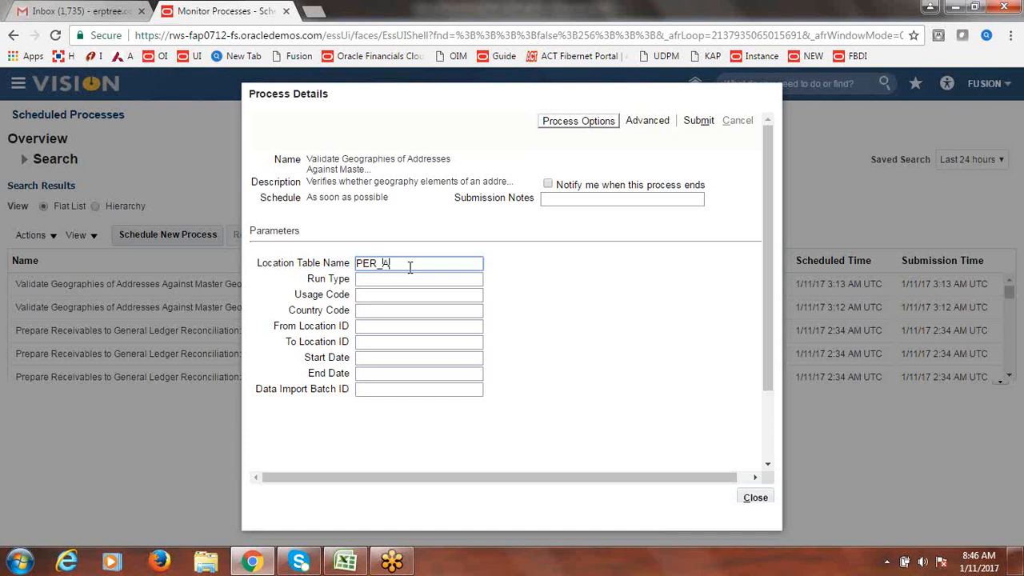
{"action": "type", "text": "DDRESSES_F"}
{"action": "left_click", "coordinate": [698, 121]}
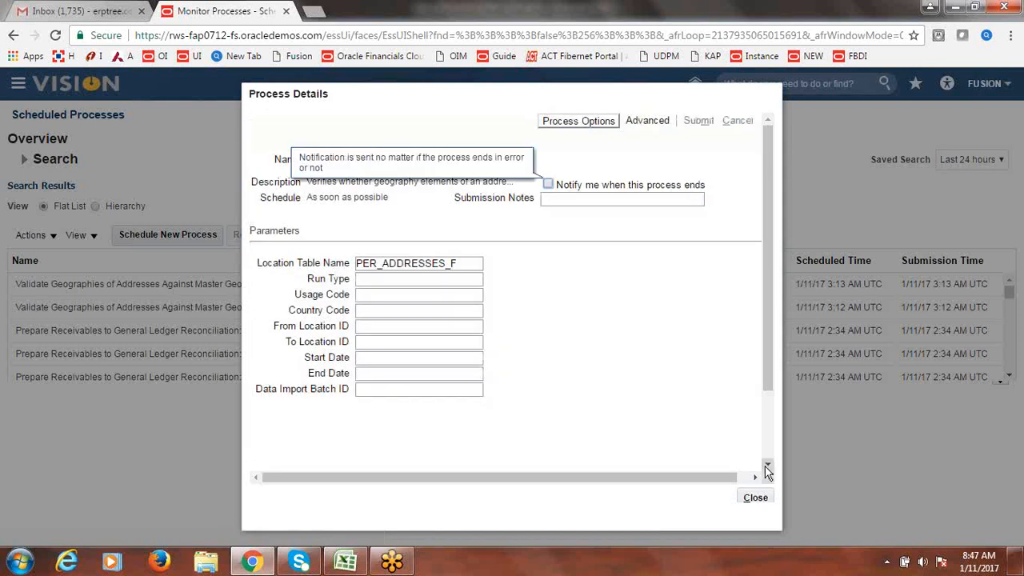
{"action": "left_click", "coordinate": [757, 498]}
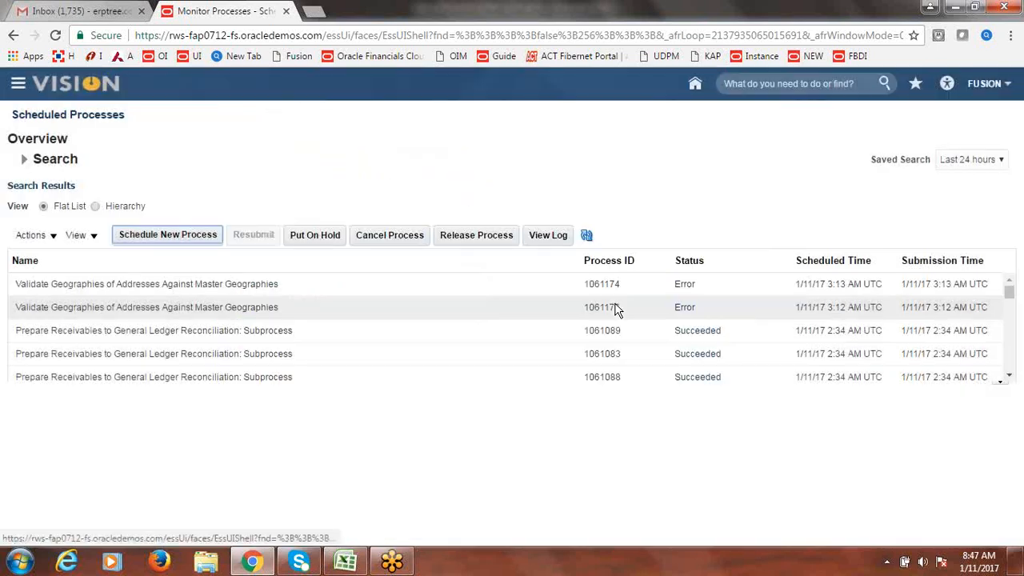
- Refresh the process list and check the Error status message of run 1061175
{"action": "left_click", "coordinate": [589, 237]}
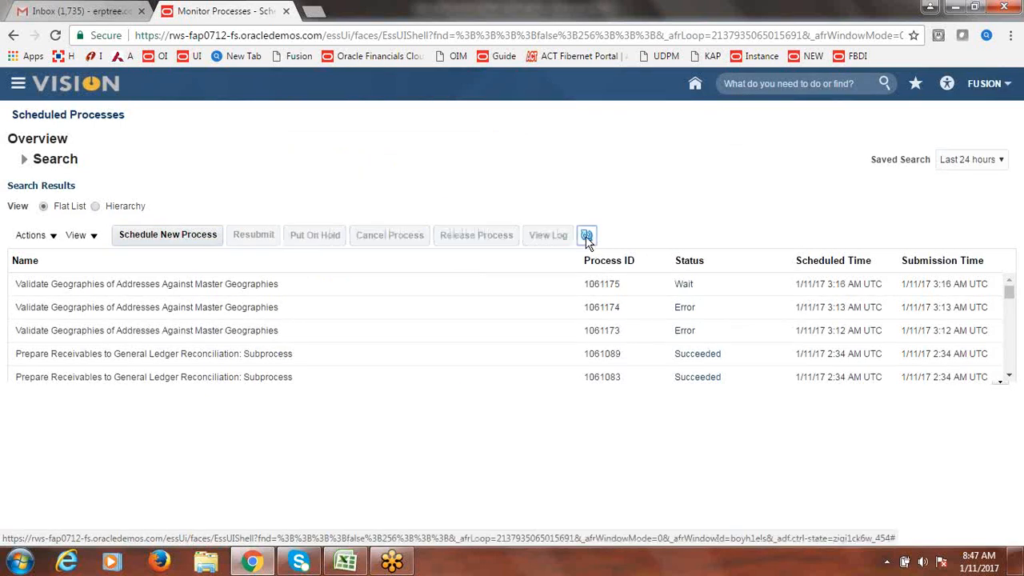
{"action": "left_click", "coordinate": [587, 238]}
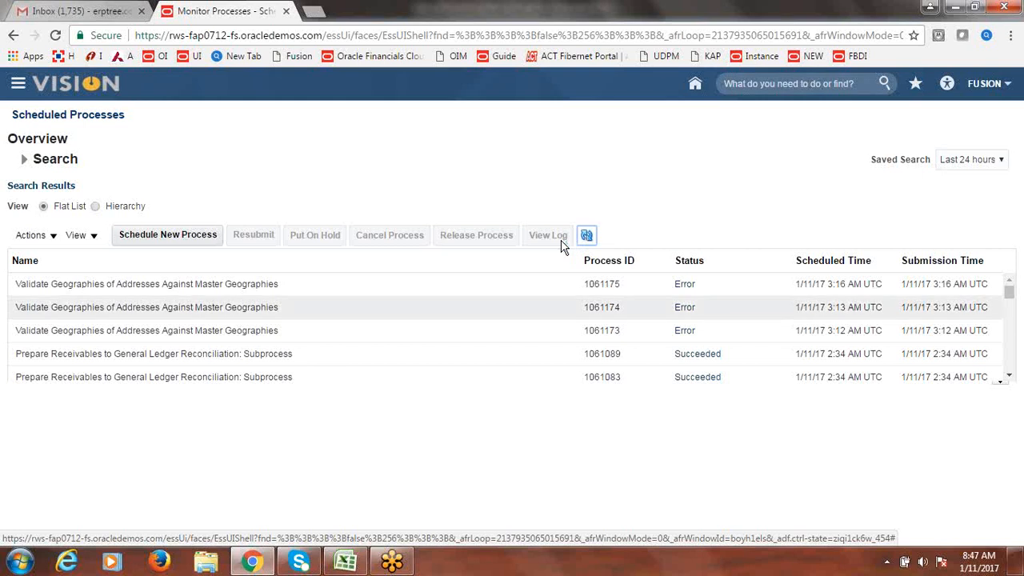
{"action": "left_click", "coordinate": [321, 289]}
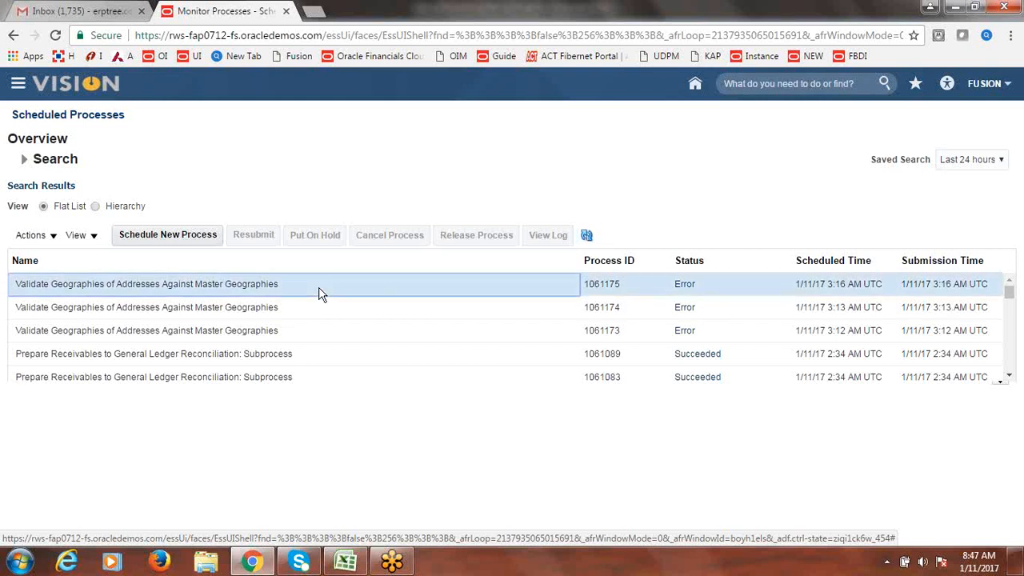
{"action": "left_click", "coordinate": [684, 287]}
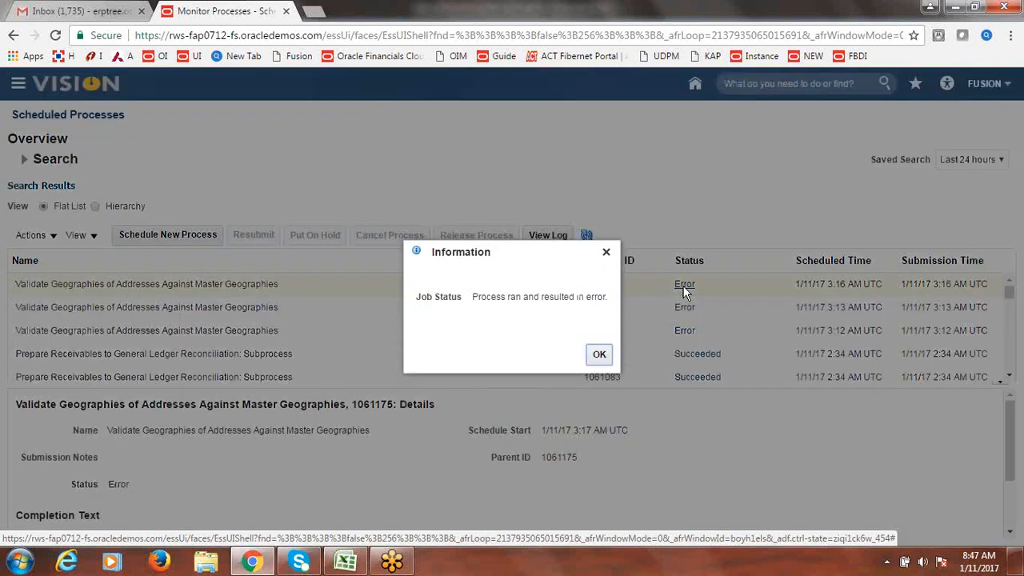
{"action": "left_click", "coordinate": [600, 355]}
- Open the empty 1061175.txt output file, close it, and redisplay run 1061175's details
{"action": "left_click_drag", "start_coordinate": [1012, 425], "coordinate": [1012, 472]}
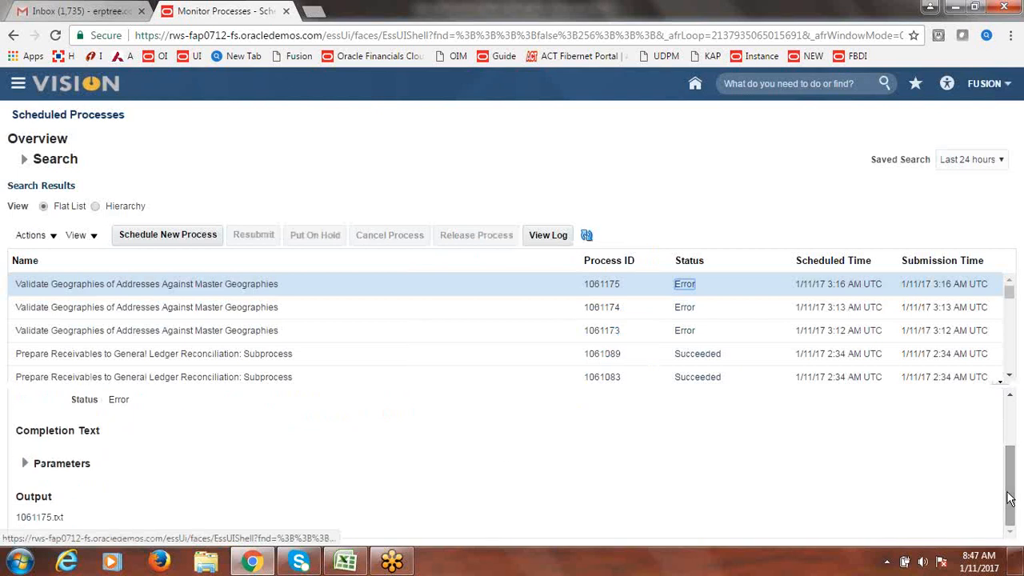
{"action": "left_click", "coordinate": [26, 518]}
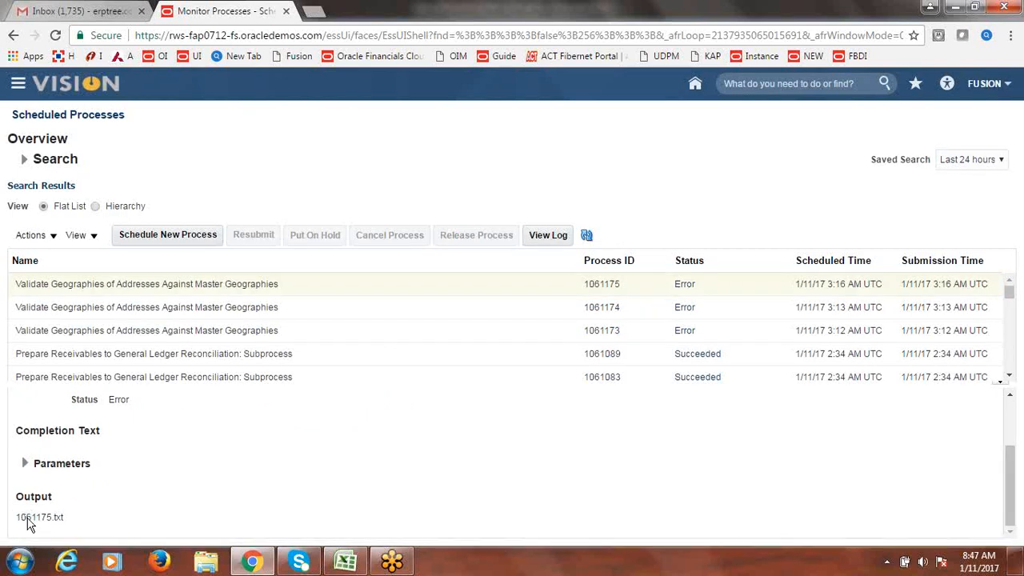
{"action": "left_click", "coordinate": [80, 534]}
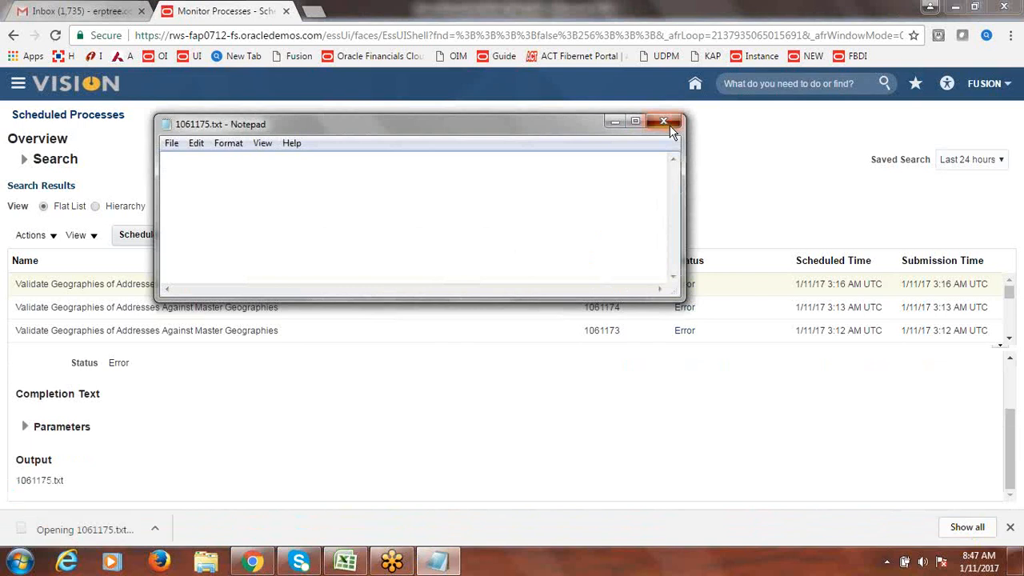
{"action": "left_click", "coordinate": [669, 123]}
{"action": "left_click", "coordinate": [309, 308]}
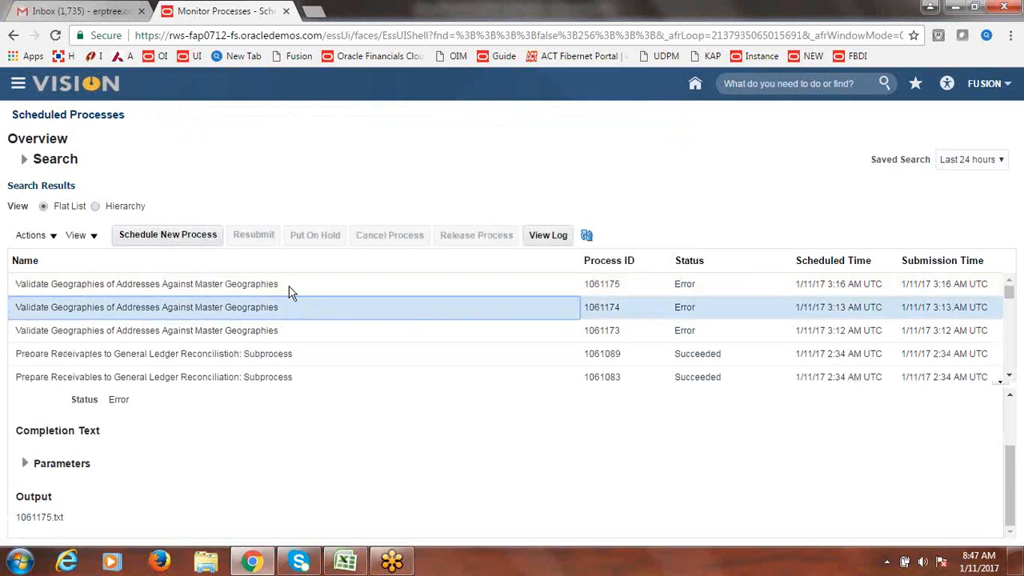
{"action": "left_click", "coordinate": [286, 287]}
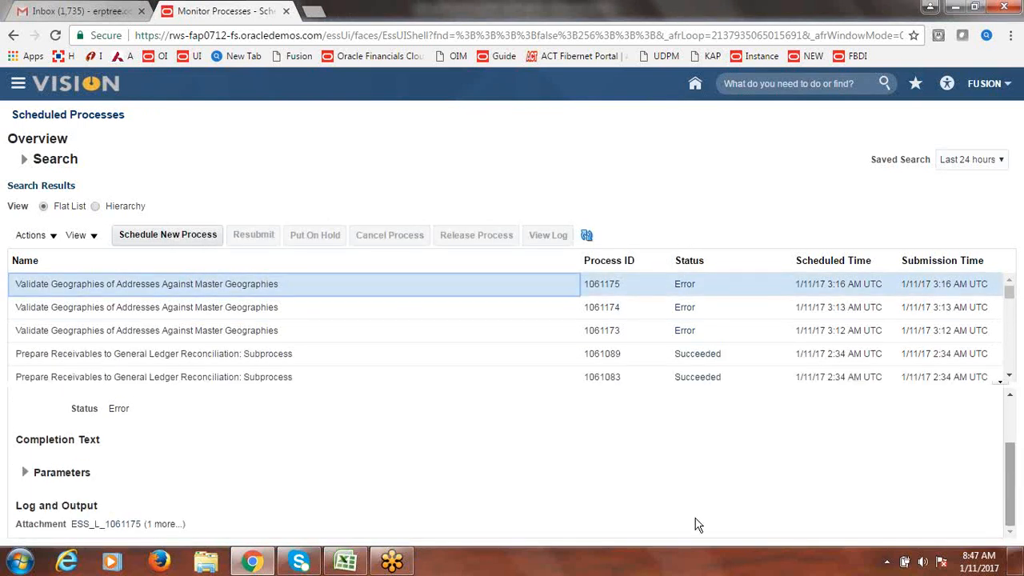
{"action": "left_click", "coordinate": [161, 525]}
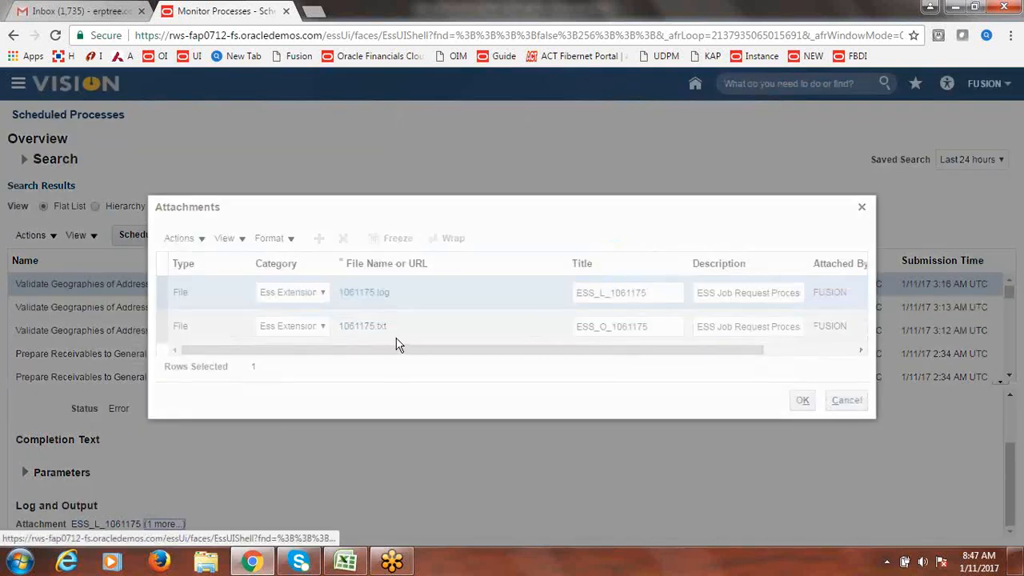
{"action": "left_click", "coordinate": [382, 296]}
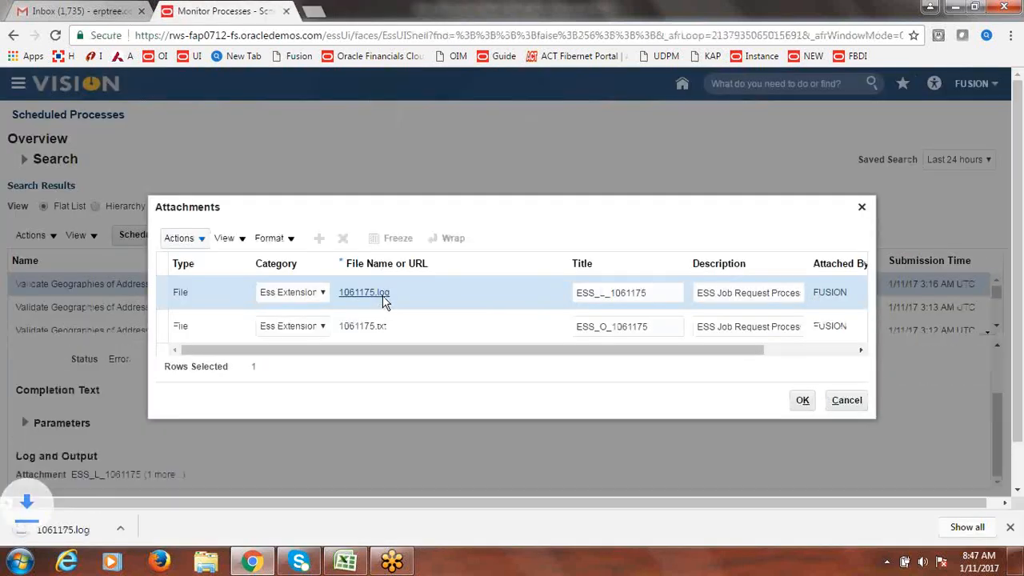
{"action": "left_click", "coordinate": [69, 532]}
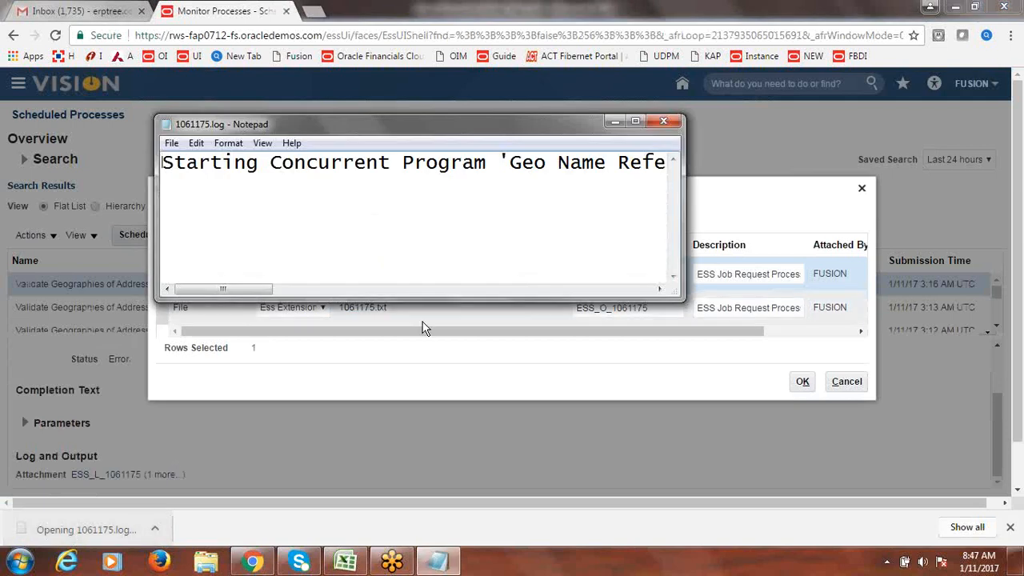
{"action": "left_click_drag", "start_coordinate": [237, 289], "coordinate": [625, 298]}
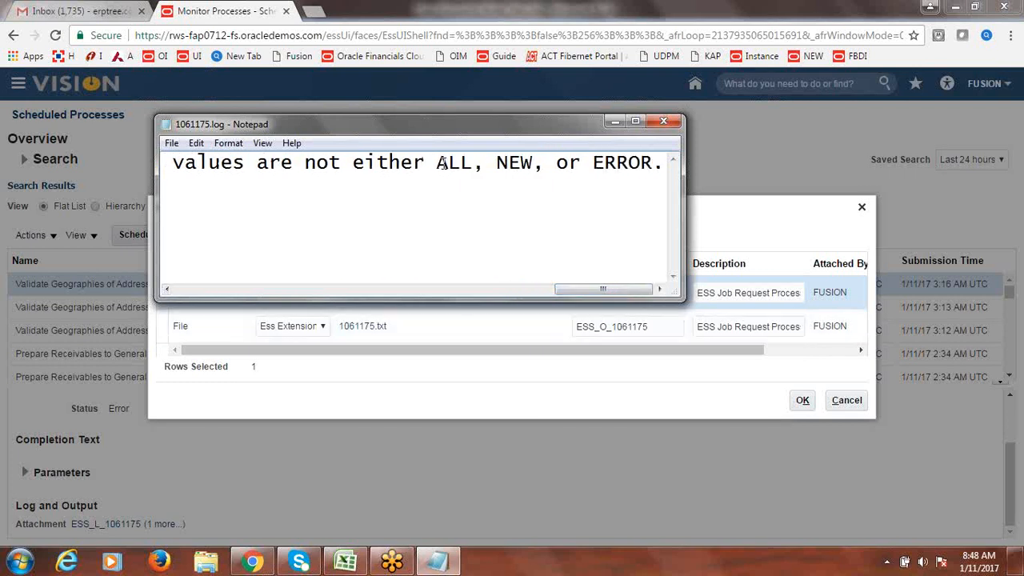
{"action": "left_click_drag", "start_coordinate": [437, 163], "coordinate": [474, 163]}
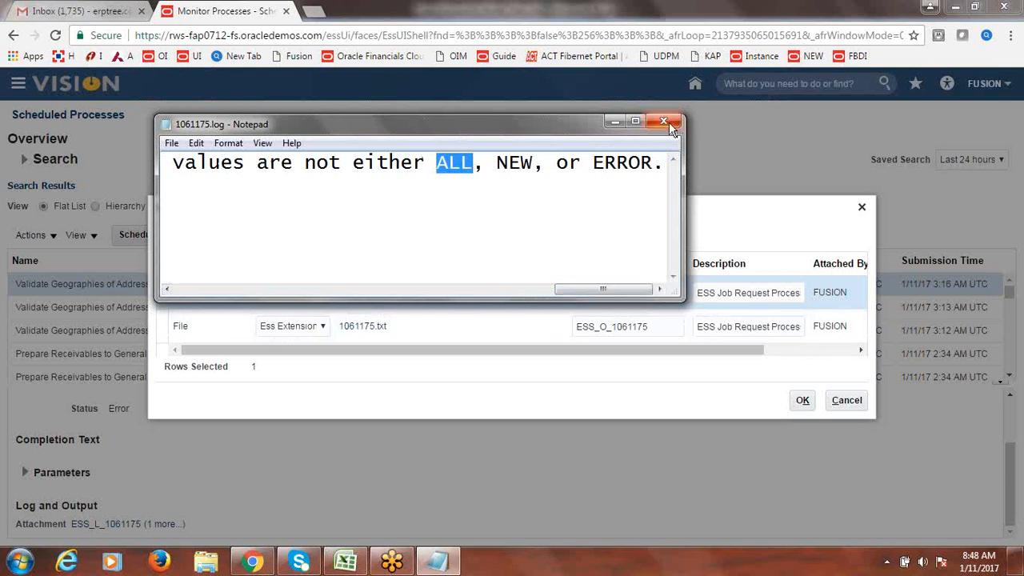
{"action": "left_click", "coordinate": [671, 125]}
{"action": "left_click", "coordinate": [862, 207]}
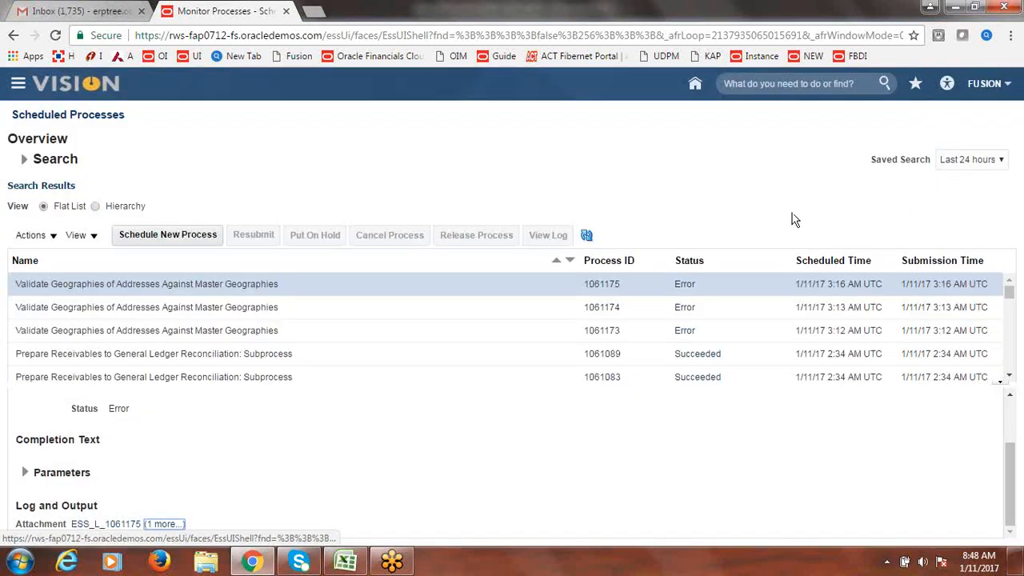
- Search 'validate Geo' in the Name list, select the Validate Geographies of Addresses job, and confirm it
{"action": "left_click", "coordinate": [189, 240]}
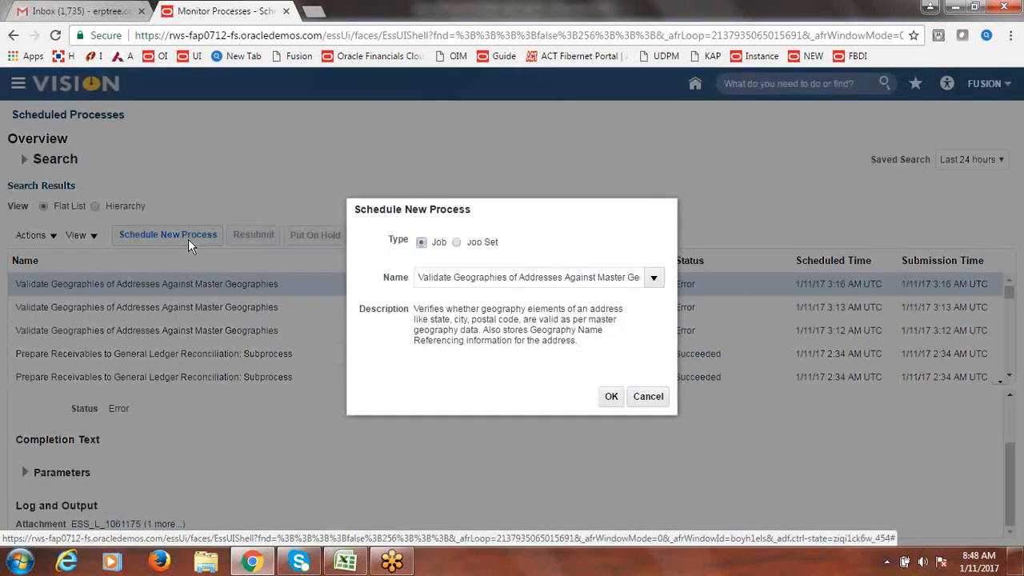
{"action": "triple_click", "coordinate": [543, 281]}
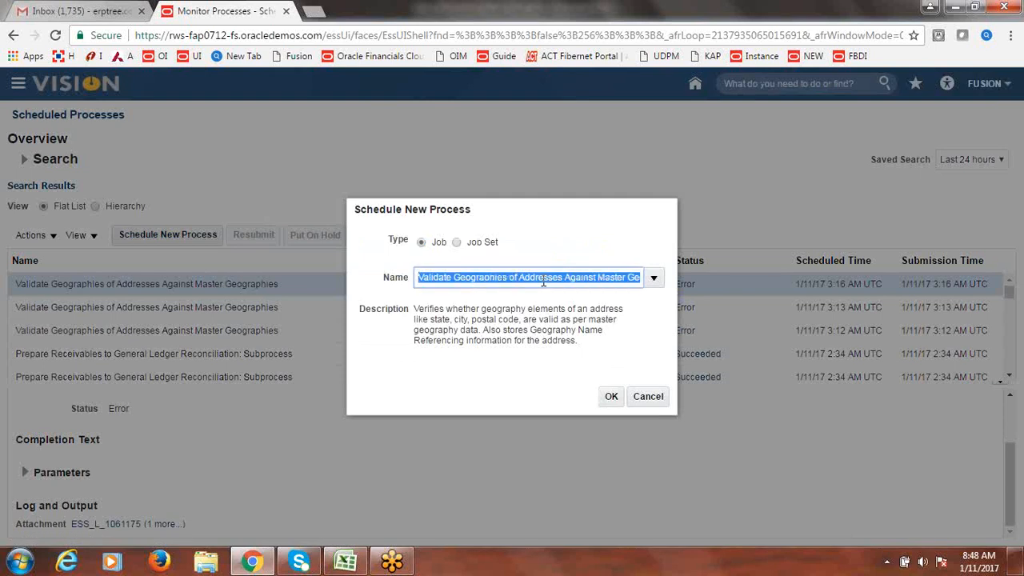
{"action": "type", "text": "LKDSJFJ"}
{"action": "key", "text": "Tab"}
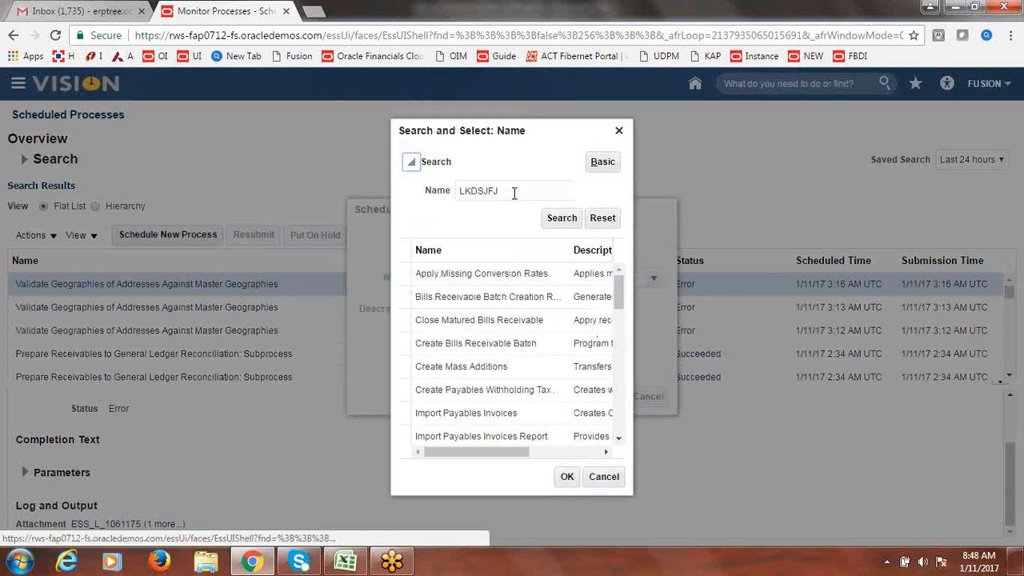
{"action": "triple_click", "coordinate": [513, 193]}
{"action": "type", "text": "v"}
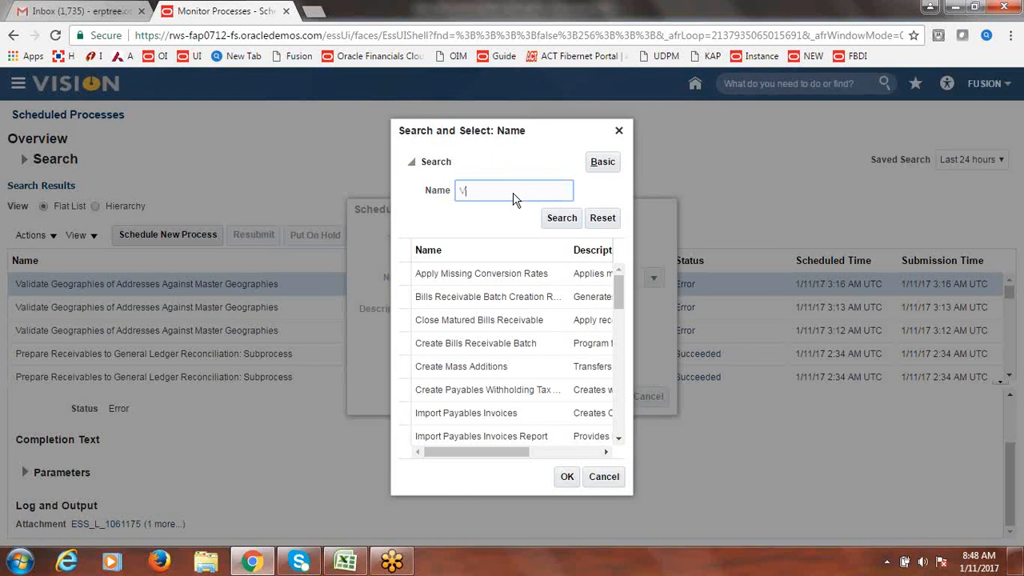
{"action": "type", "text": "alidate Geo"}
{"action": "left_click", "coordinate": [551, 217]}
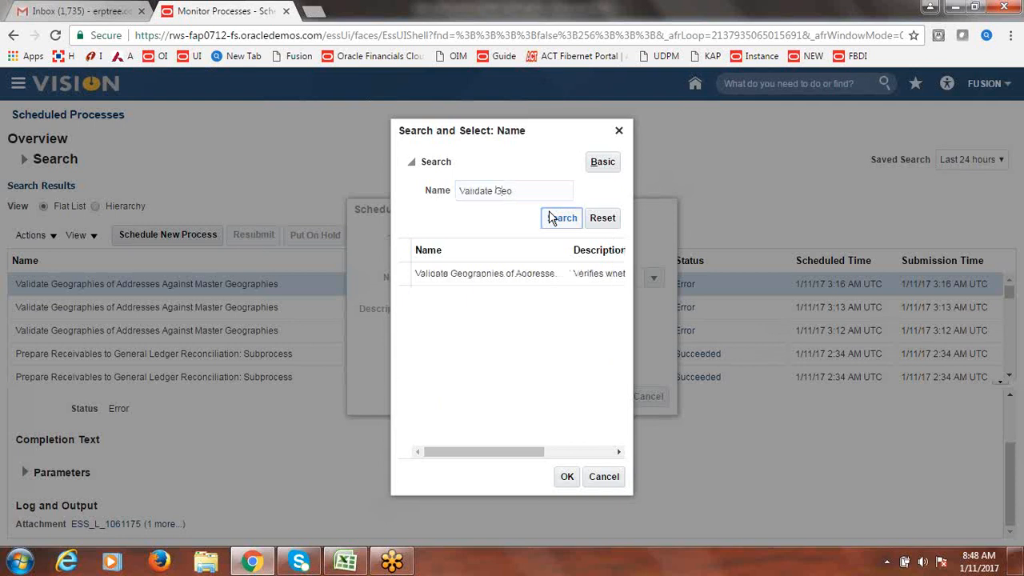
{"action": "left_click", "coordinate": [483, 276]}
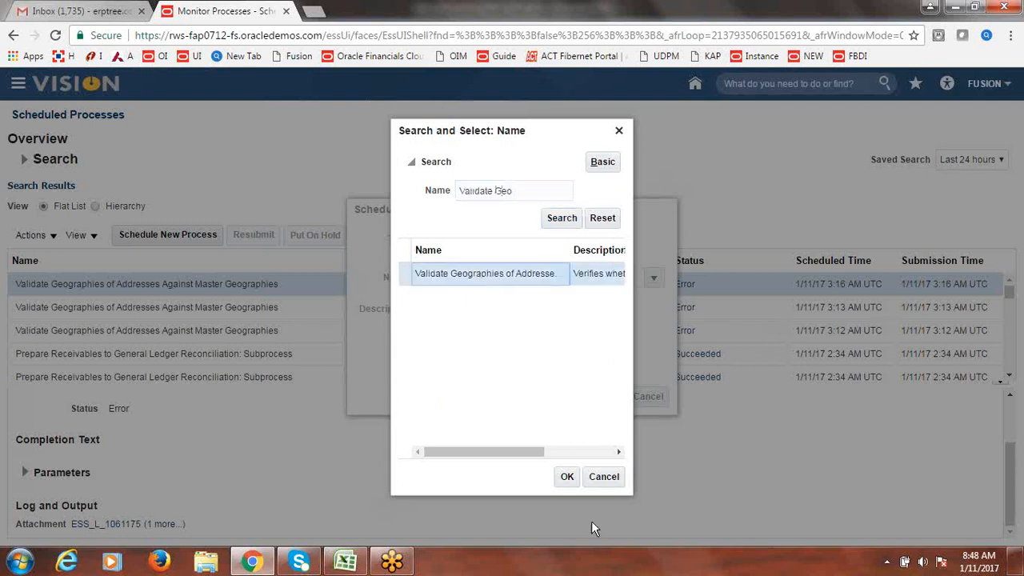
{"action": "left_click", "coordinate": [567, 477]}
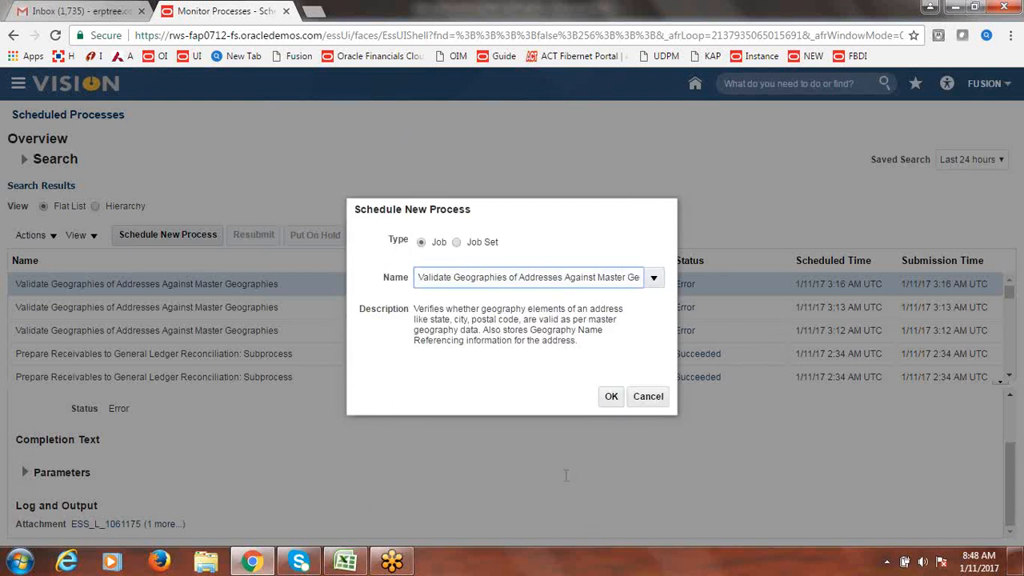
{"action": "left_click", "coordinate": [608, 400]}
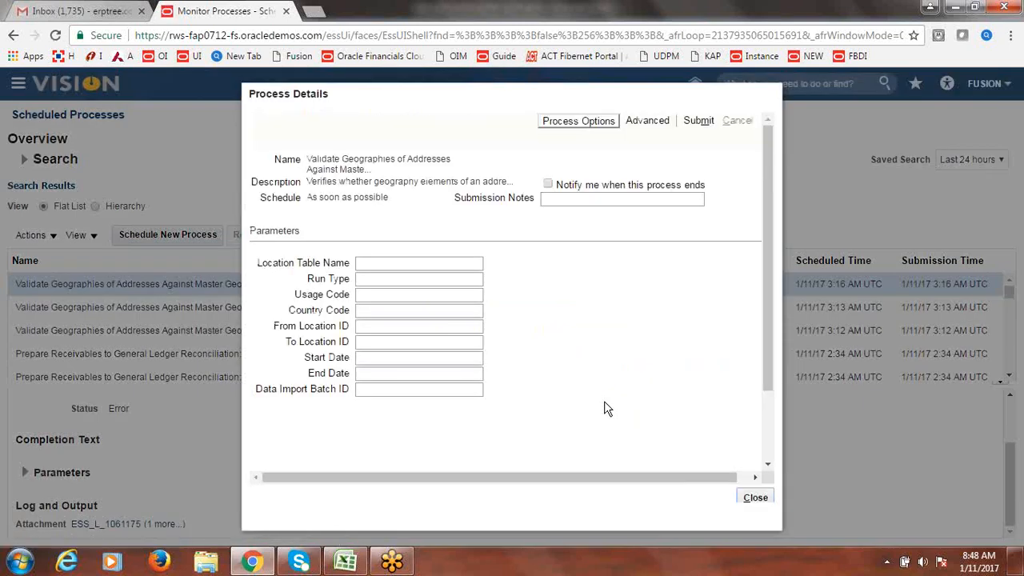
- Set Location Table Name PER_ADDRESSES_F and Run Type ALL, submit as process 1061176, and close the details
{"action": "left_click", "coordinate": [413, 265]}
{"action": "type", "text": "PER"}
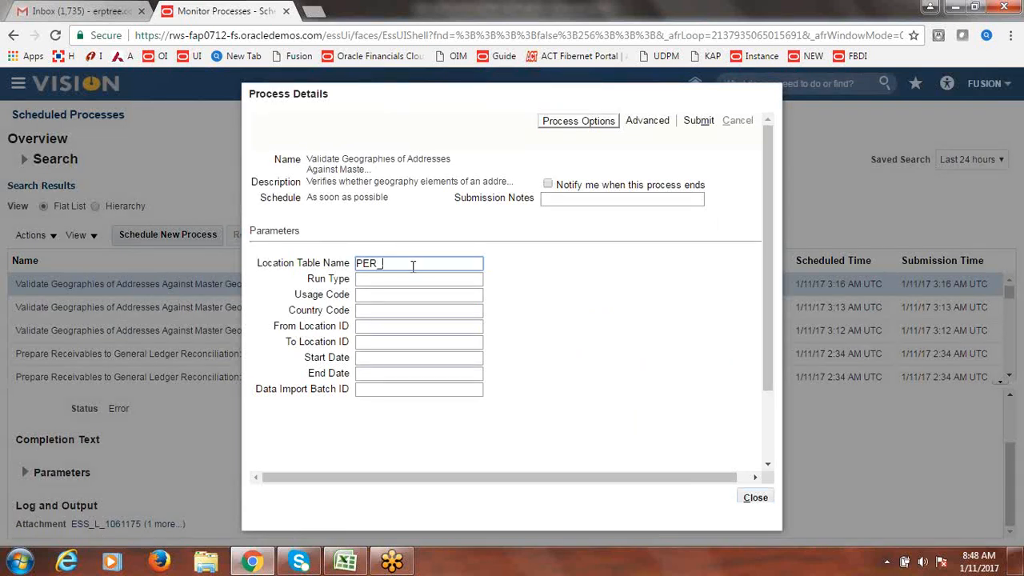
{"action": "type", "text": "_ADDRESSES_F"}
{"action": "key", "text": "Tab"}
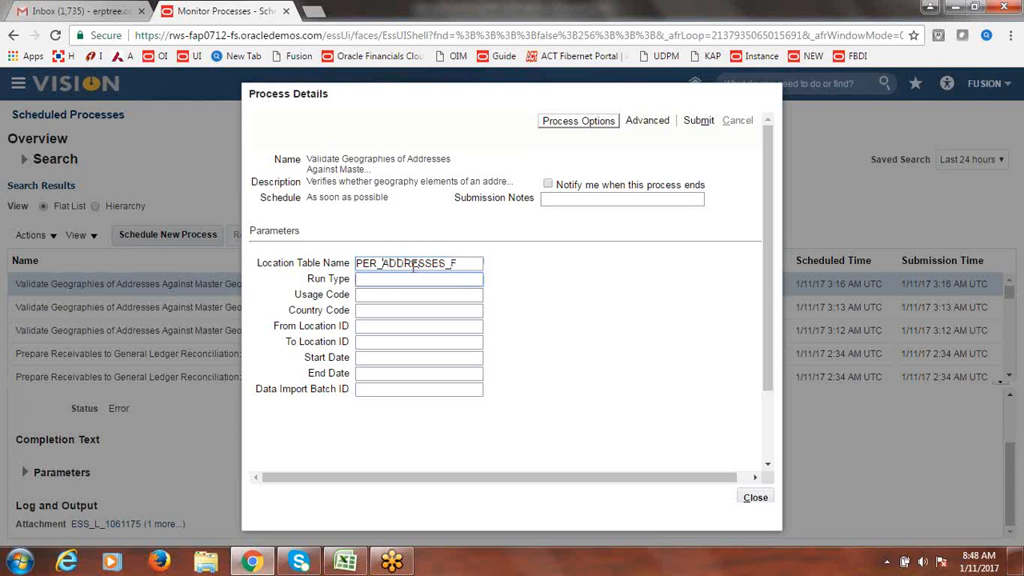
{"action": "type", "text": "ALL"}
{"action": "left_click", "coordinate": [403, 296]}
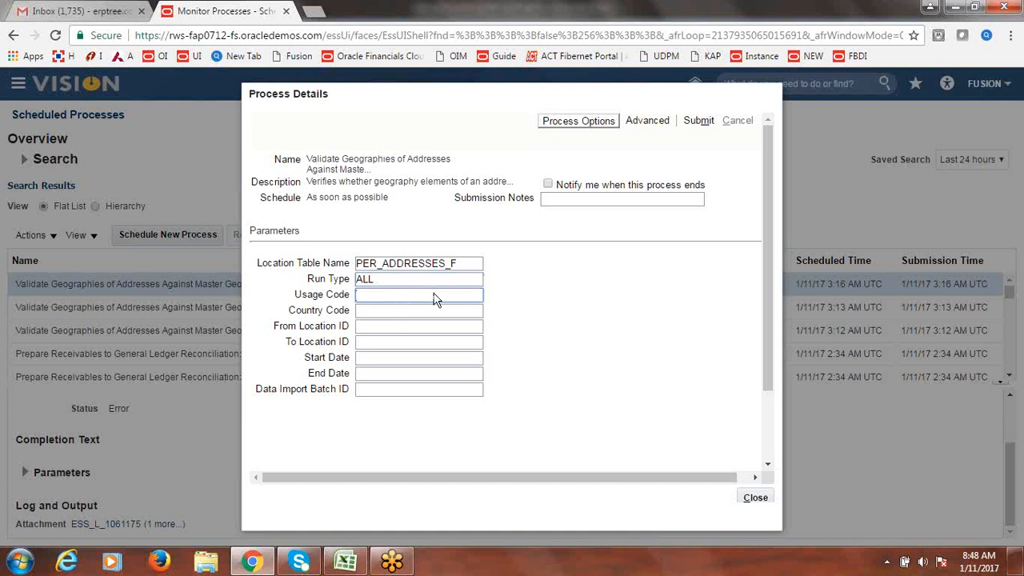
{"action": "left_click", "coordinate": [699, 120]}
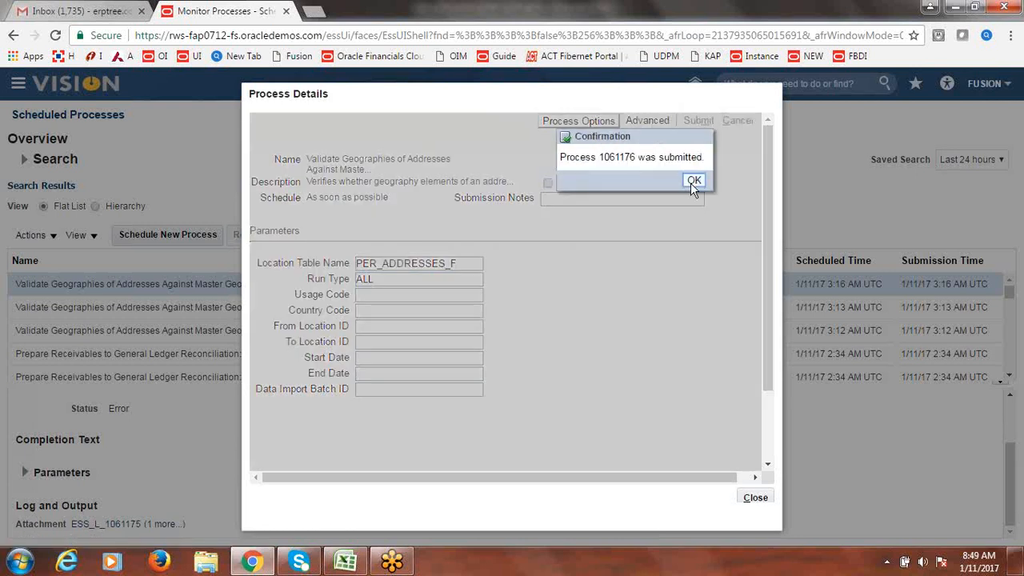
{"action": "left_click", "coordinate": [693, 181]}
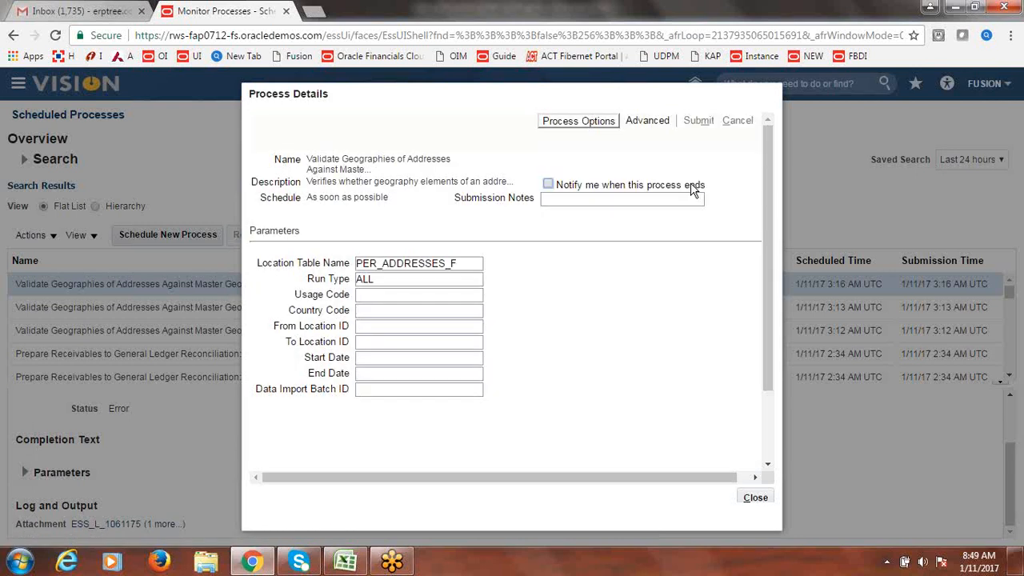
{"action": "left_click", "coordinate": [755, 499]}
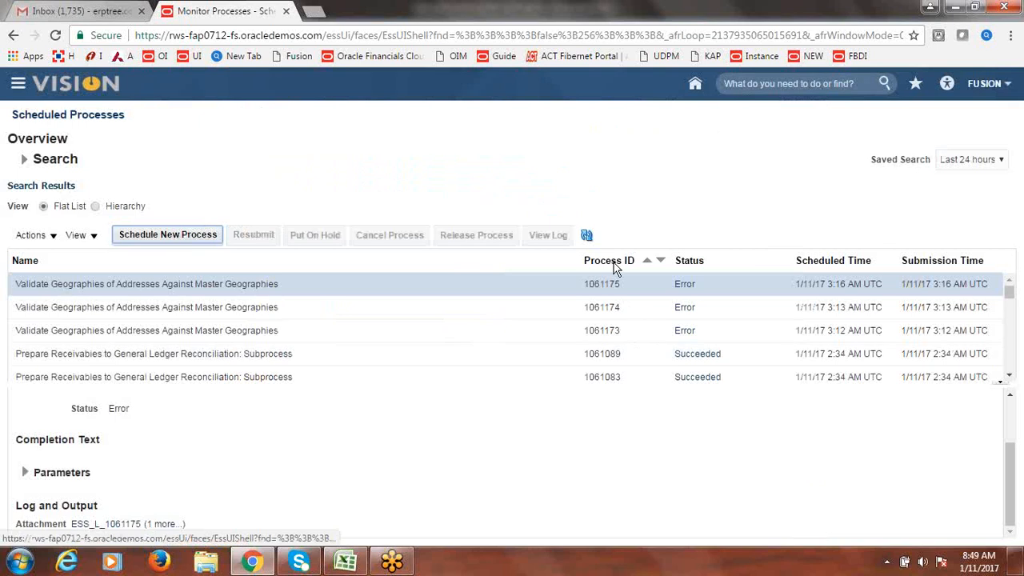
- Keep refreshing the Scheduled Processes list until runs 1061176 and 1061177 show Succeeded
{"action": "left_click", "coordinate": [587, 236]}
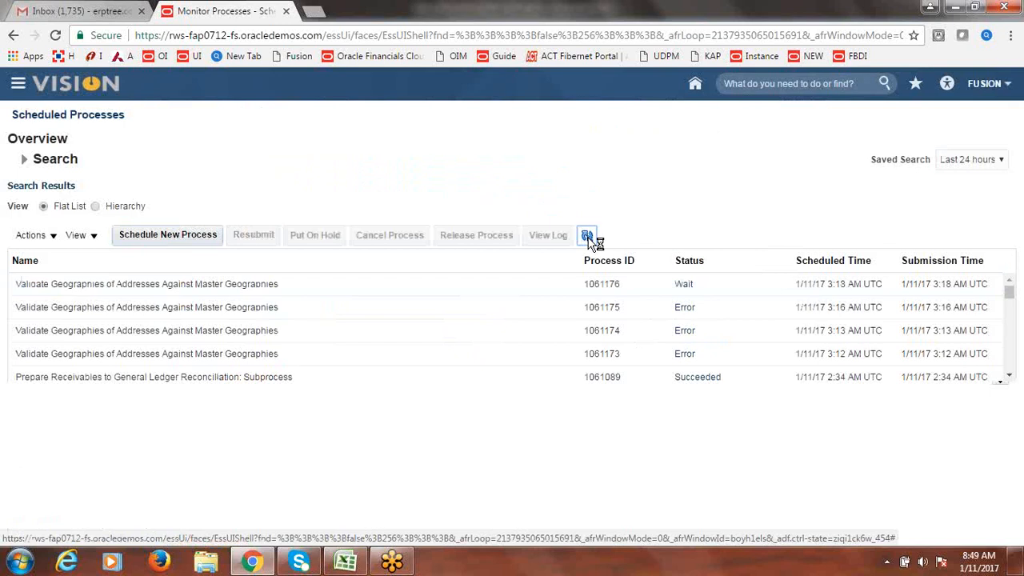
{"action": "left_click", "coordinate": [587, 237]}
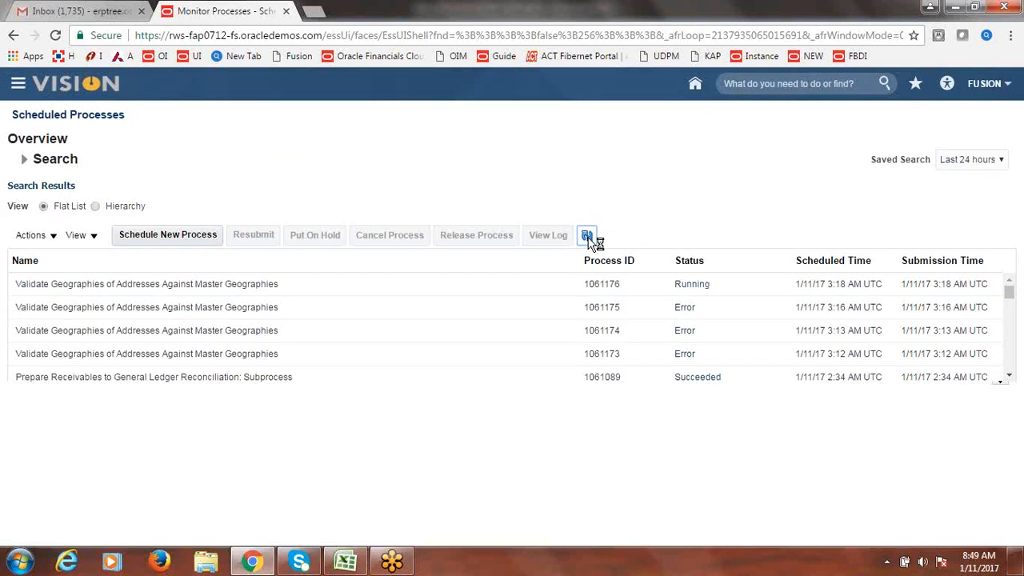
{"action": "left_click", "coordinate": [589, 236]}
{"action": "left_click", "coordinate": [588, 240]}
{"action": "left_click", "coordinate": [589, 240]}
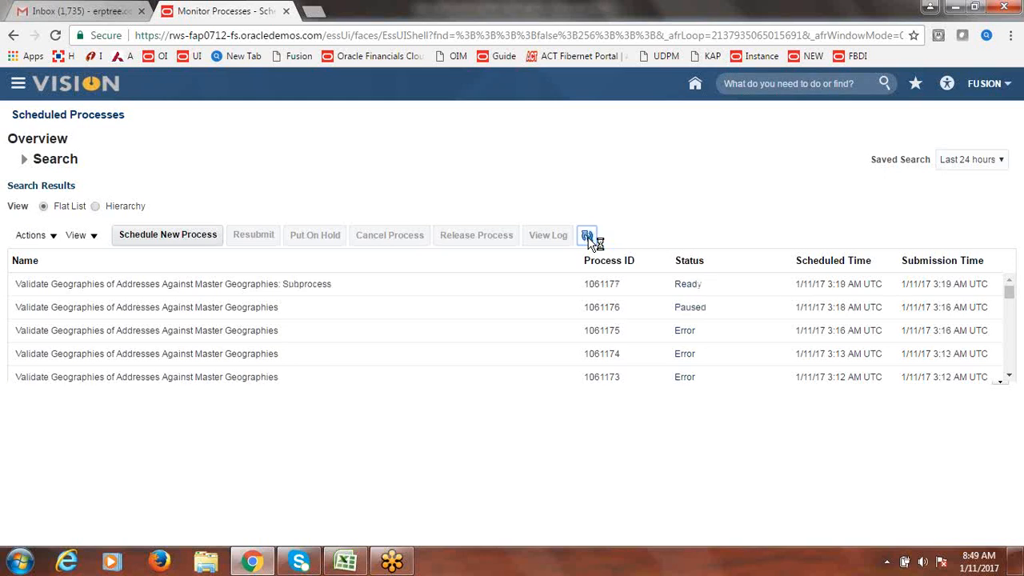
{"action": "left_click", "coordinate": [589, 240]}
{"action": "left_click", "coordinate": [589, 240]}
{"action": "left_click", "coordinate": [587, 235]}
{"action": "left_click", "coordinate": [588, 236]}
{"action": "left_click", "coordinate": [588, 238]}
{"action": "left_click", "coordinate": [589, 237]}
{"action": "left_click", "coordinate": [588, 237]}
{"action": "left_click", "coordinate": [588, 237]}
{"action": "left_click", "coordinate": [588, 237]}
{"action": "left_click", "coordinate": [252, 157]}
{"action": "left_click", "coordinate": [588, 235]}
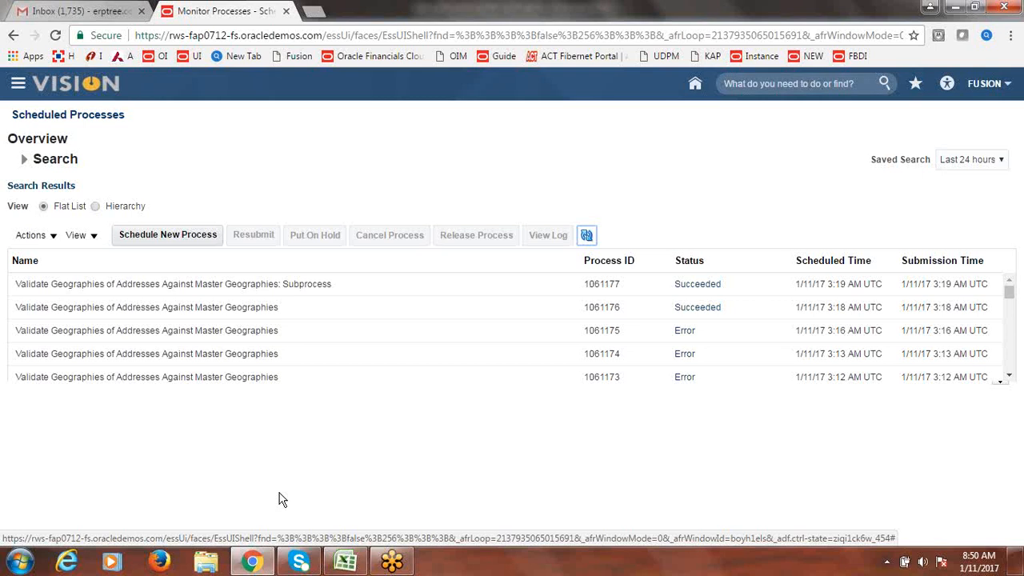
- In Setup and Maintenance, search 'Manage Location' and open the Manage Locations task
{"action": "left_click", "coordinate": [587, 234]}
{"action": "left_click", "coordinate": [980, 85]}
{"action": "left_click", "coordinate": [884, 254]}
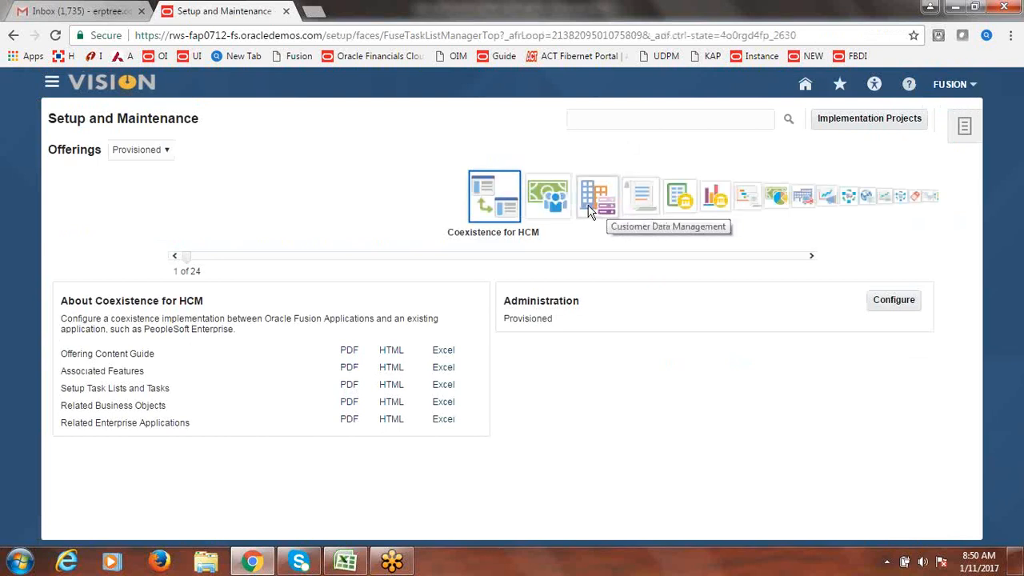
{"action": "left_click", "coordinate": [647, 120]}
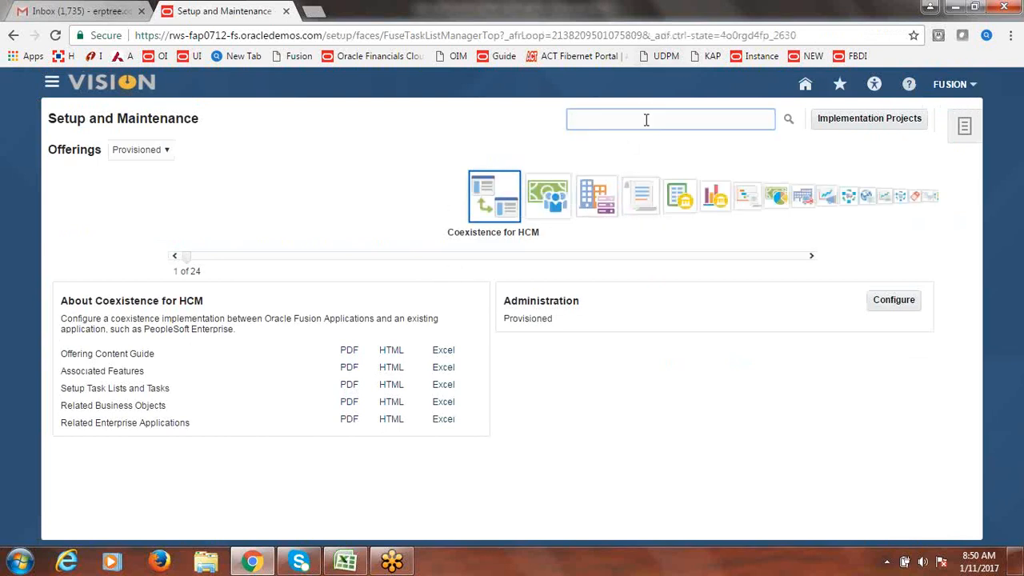
{"action": "type", "text": "M"}
{"action": "key", "text": "BackSpace"}
{"action": "type", "text": "Ma"}
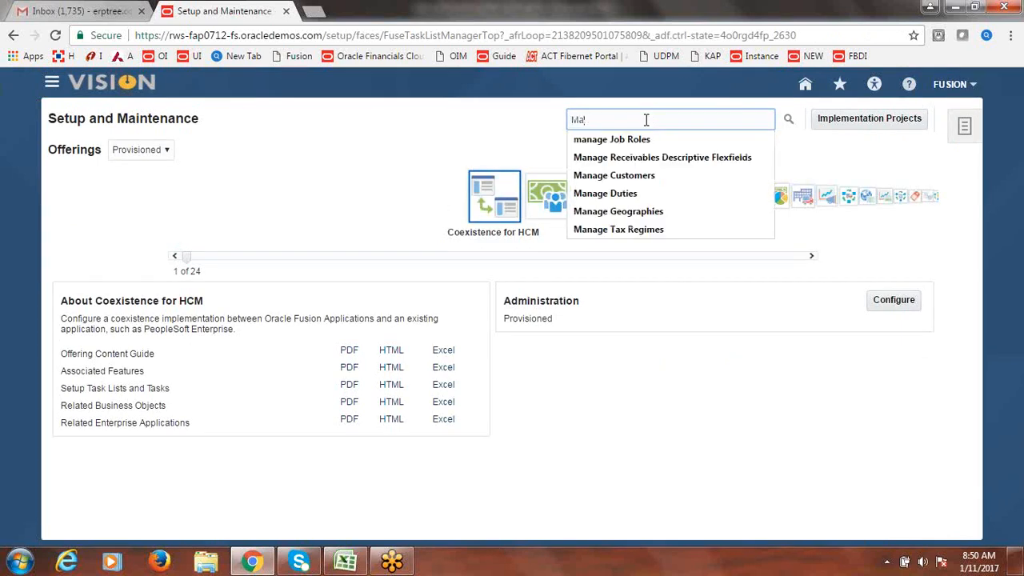
{"action": "type", "text": "nage Locations"}
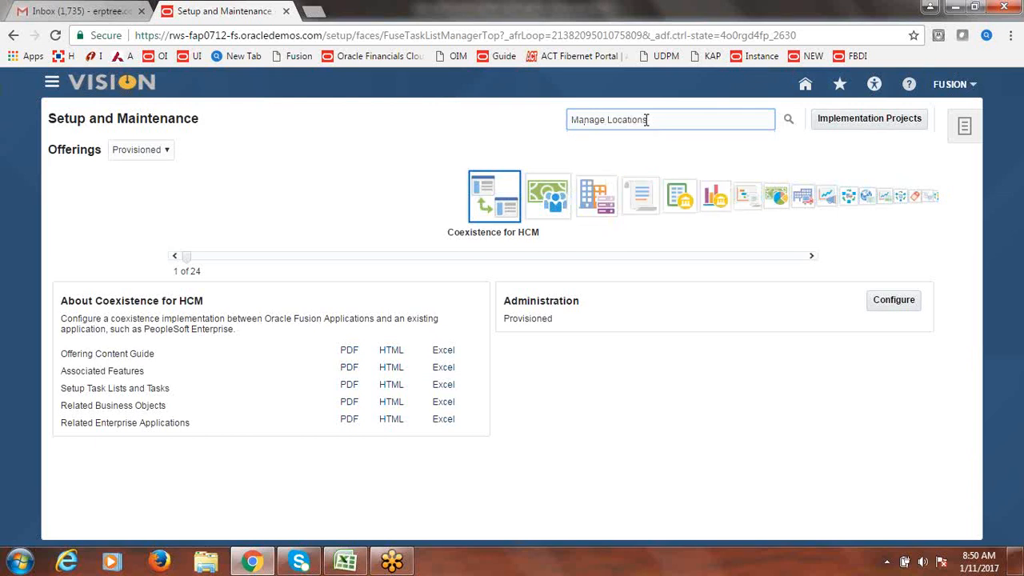
{"action": "key", "text": "Return"}
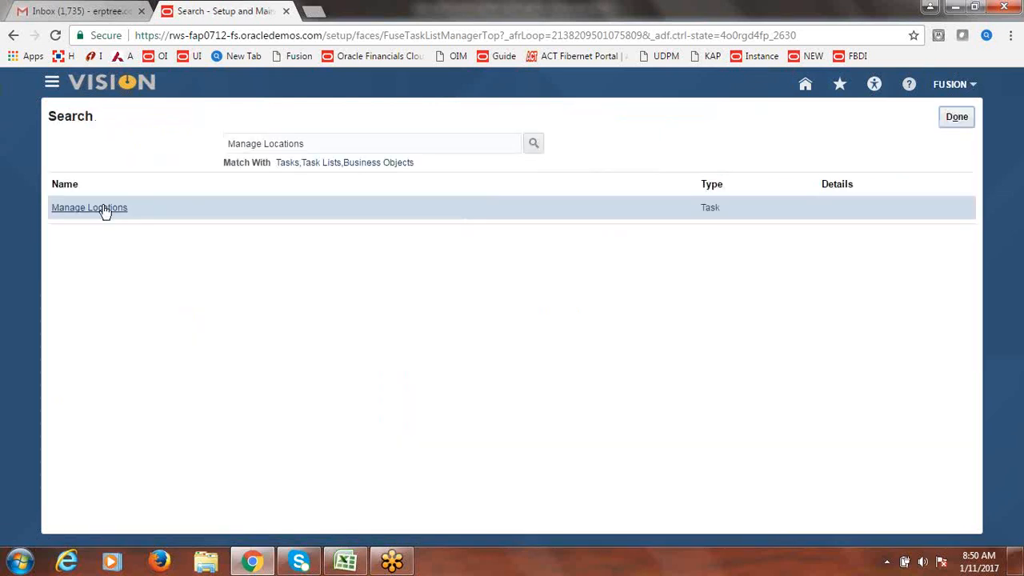
{"action": "left_click", "coordinate": [105, 208]}
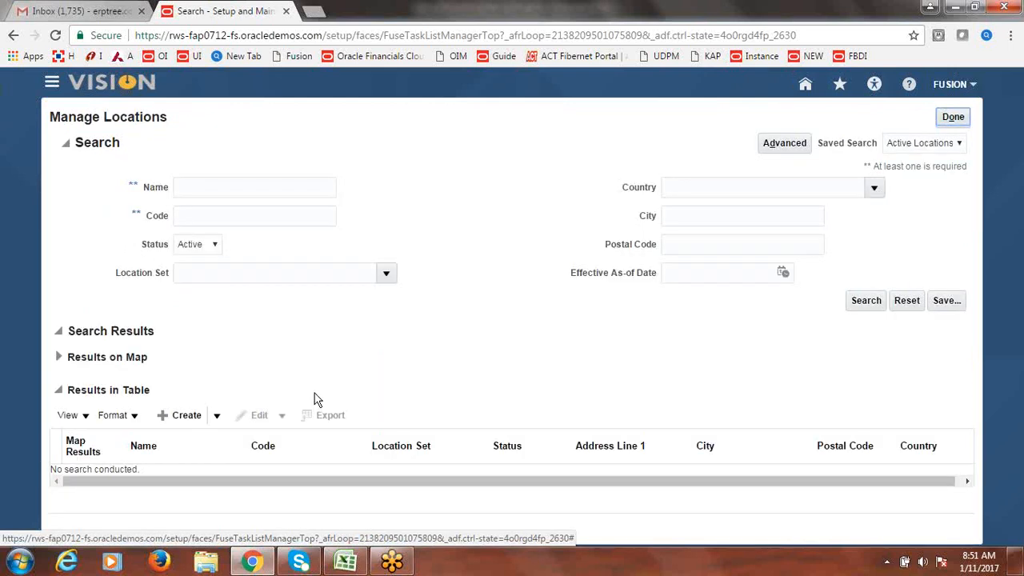
- Create a location named 'Fusion Tax Location CA' with code FUSION_TAX_CA
{"action": "left_click", "coordinate": [180, 417]}
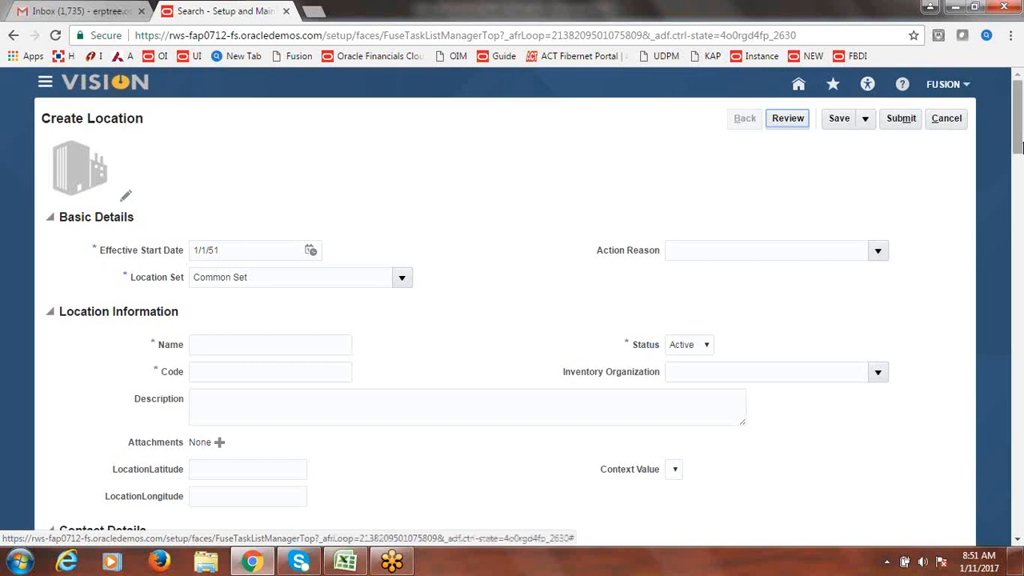
{"action": "mouse_move", "coordinate": [1020, 144]}
{"action": "left_mouse_down"}
{"action": "mouse_move", "coordinate": [1019, 168]}
{"action": "mouse_move", "coordinate": [1019, 158]}
{"action": "left_mouse_up"}
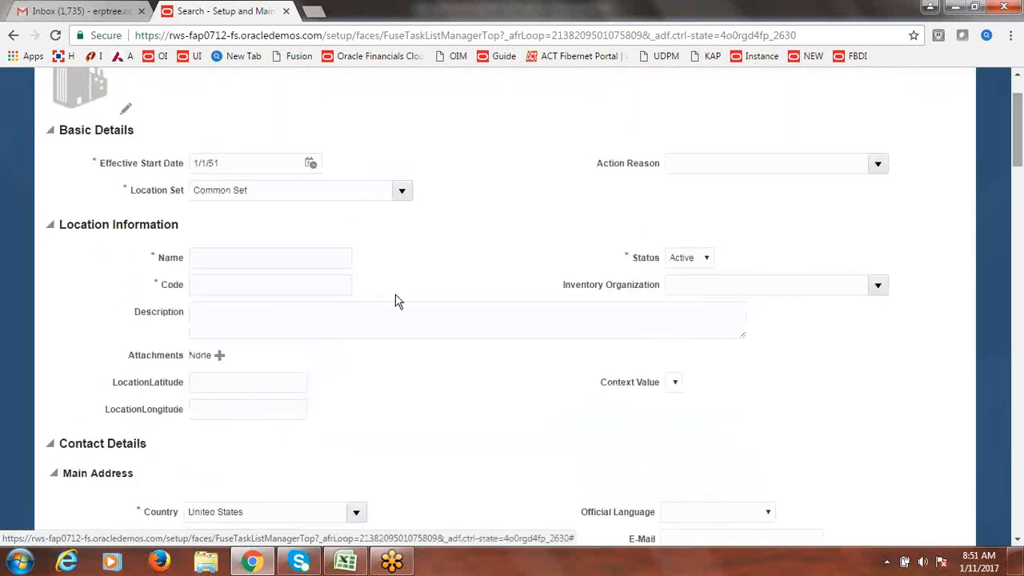
{"action": "left_click", "coordinate": [265, 256]}
{"action": "type", "text": "Fus"}
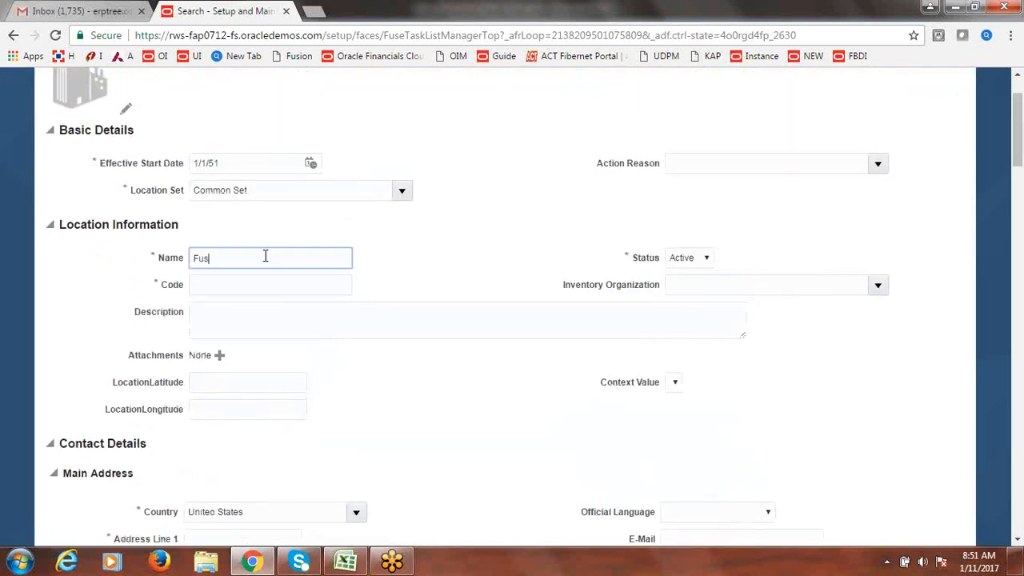
{"action": "type", "text": "ion Tax Location"}
{"action": "key", "text": "Tab"}
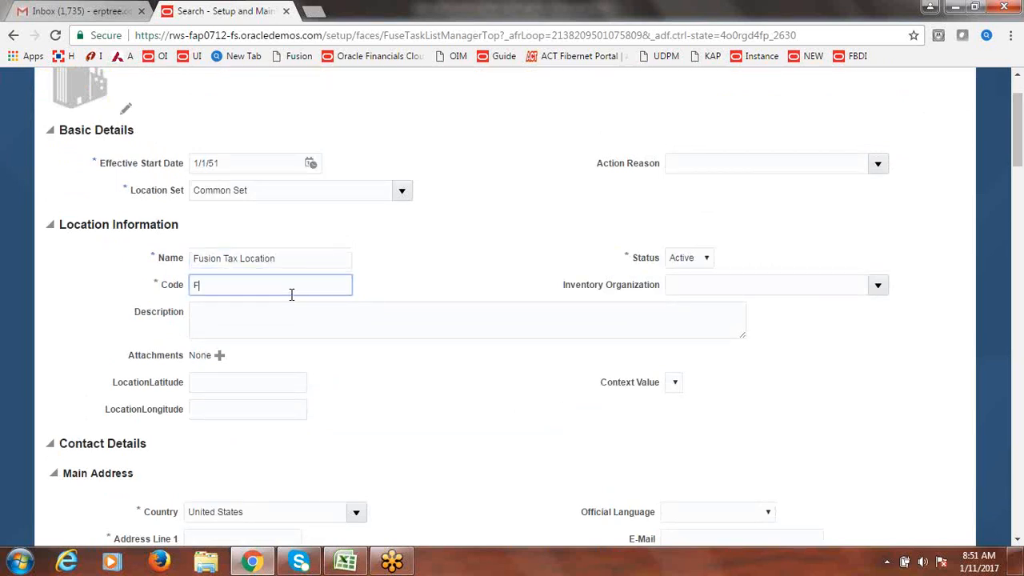
{"action": "type", "text": "FUSION_TAX"}
{"action": "left_click", "coordinate": [302, 262]}
{"action": "key", "text": "Tab"}
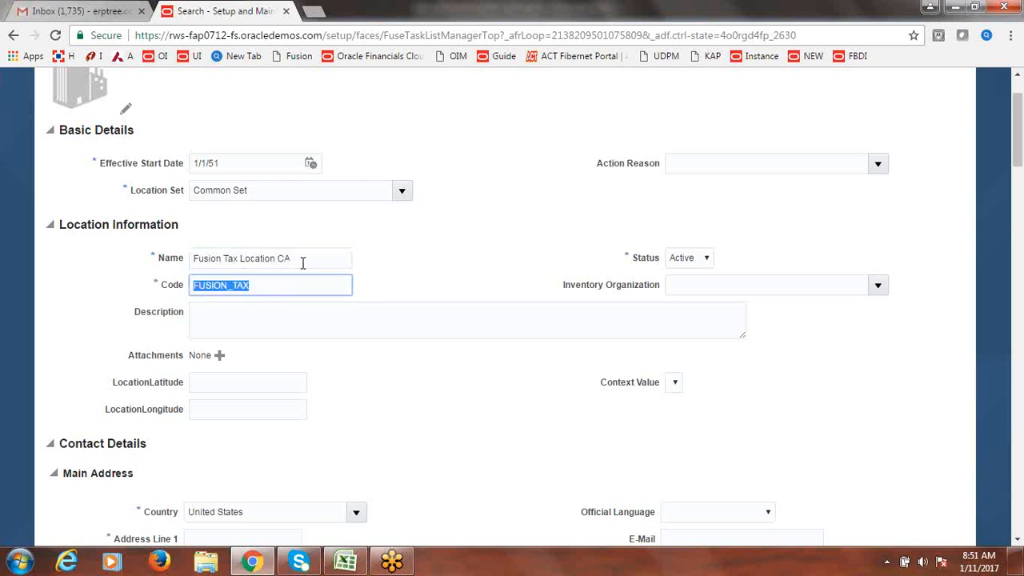
{"action": "key", "text": "Tab"}
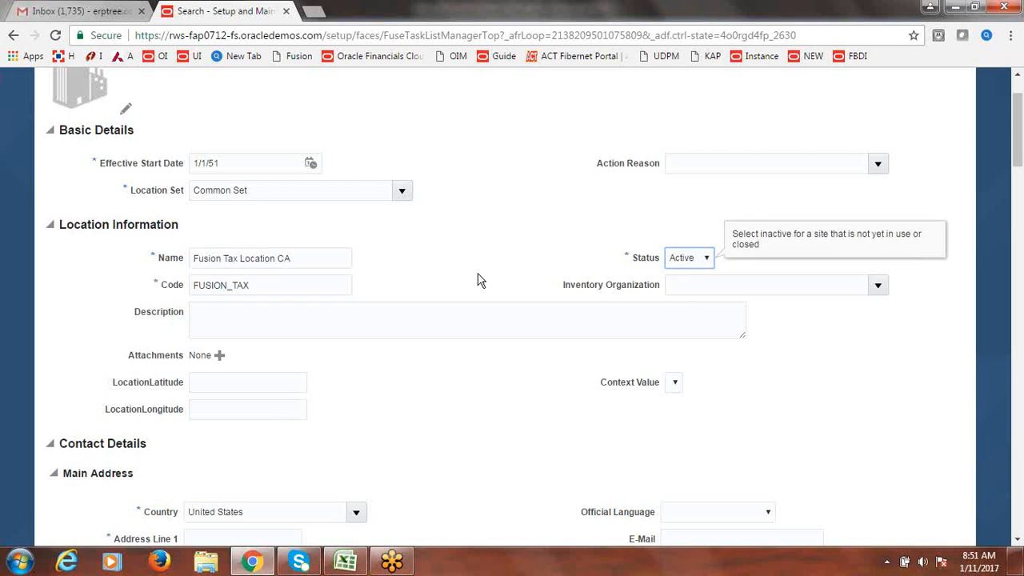
{"action": "left_click", "coordinate": [341, 286]}
{"action": "type", "text": "_CA"}
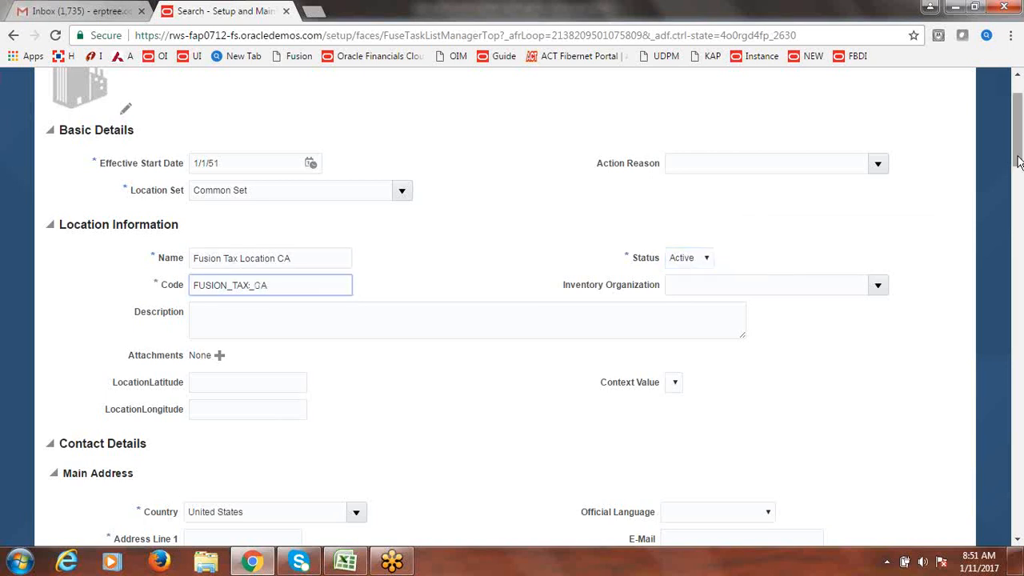
- Enter 'Fusion Tax Locations' as the first address line
{"action": "scroll", "coordinate": [1021, 176], "scroll_direction": "down", "scroll_amount": 1}
{"action": "left_click_drag", "start_coordinate": [1021, 176], "coordinate": [1019, 199]}
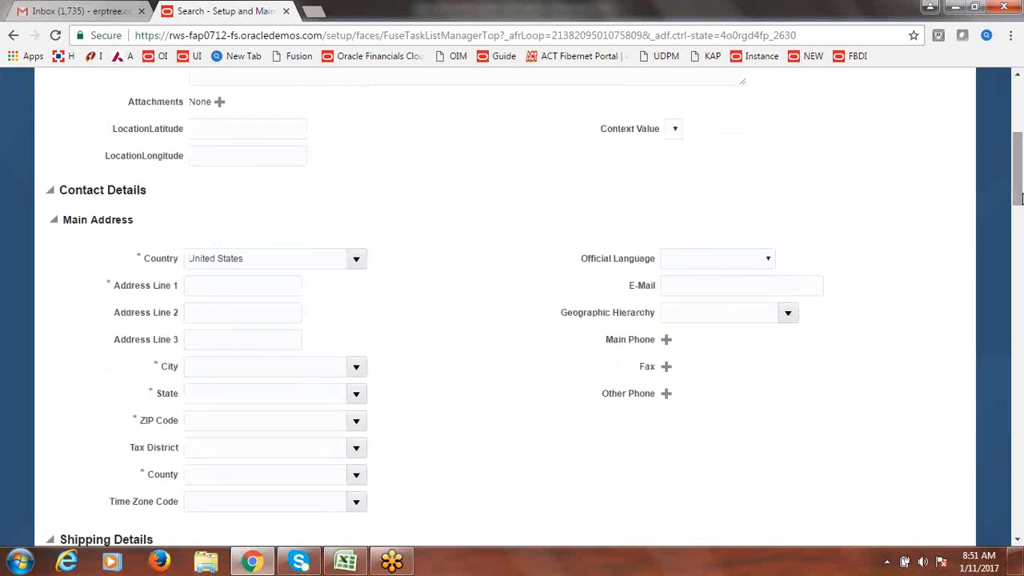
{"action": "left_click", "coordinate": [208, 288]}
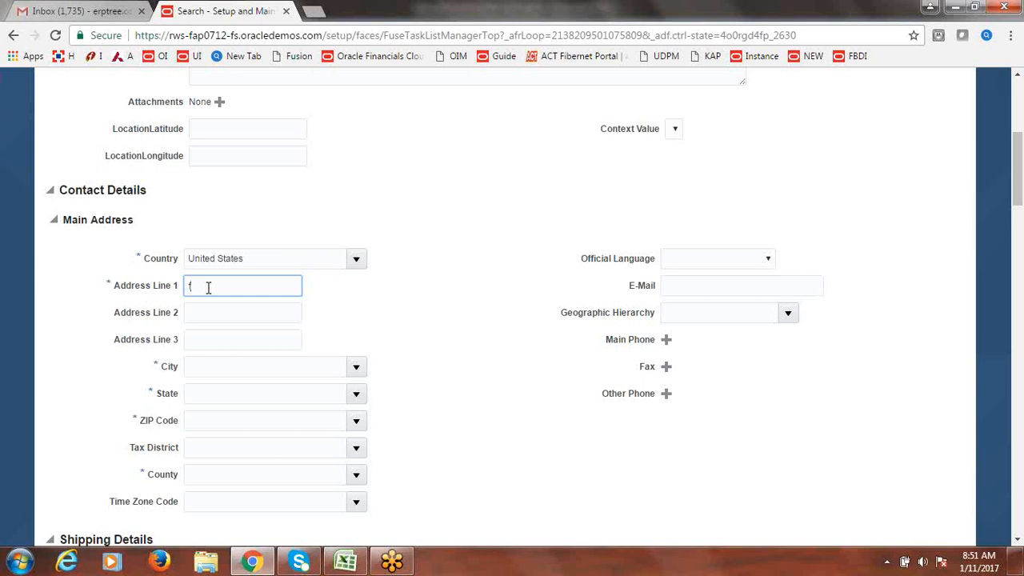
{"action": "type", "text": "Fusion Tax Locations"}
{"action": "key", "text": "Tab"}
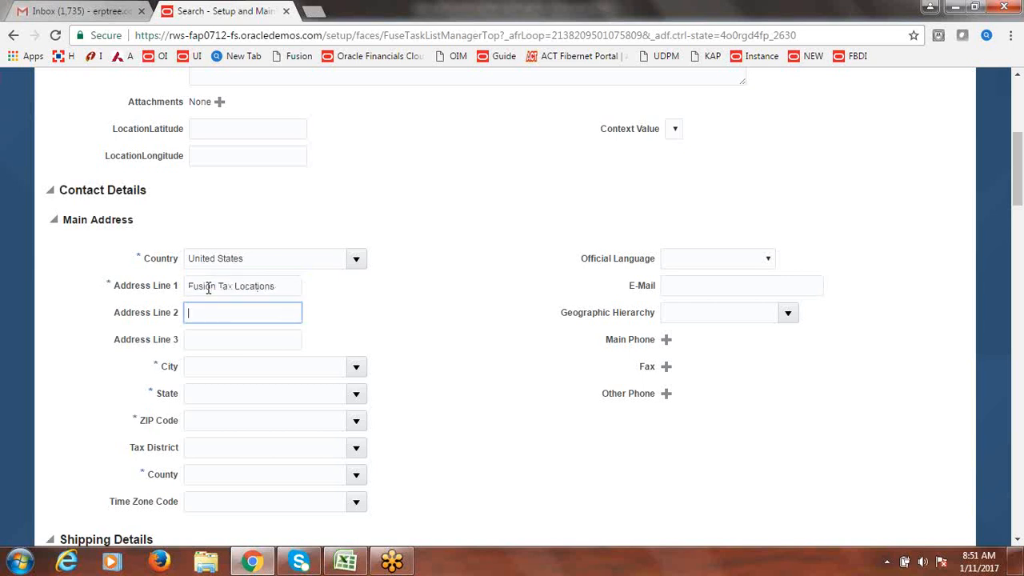
- Search the state list for 'CA' and set the state to CA
{"action": "left_click", "coordinate": [357, 395]}
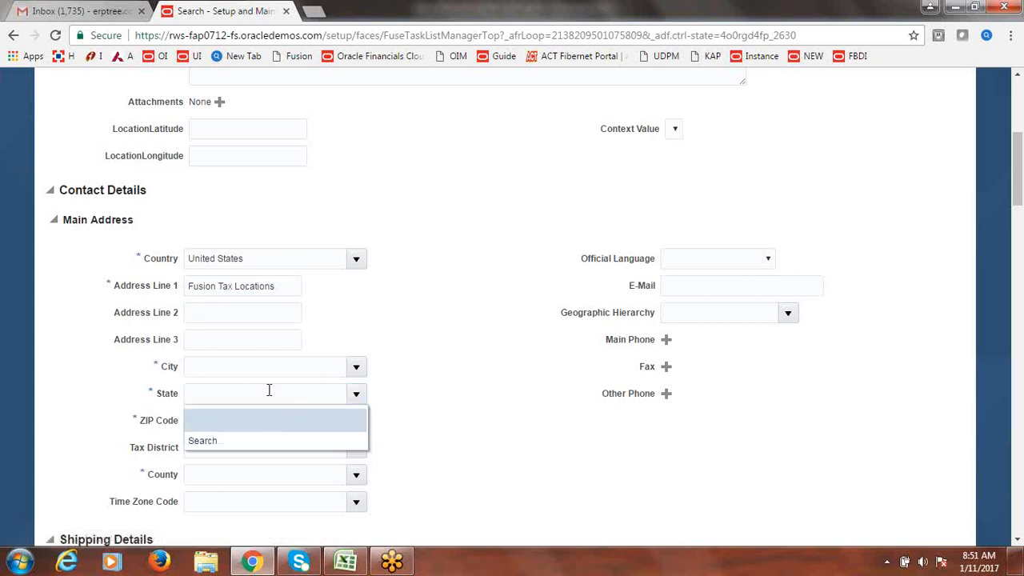
{"action": "left_click", "coordinate": [213, 443]}
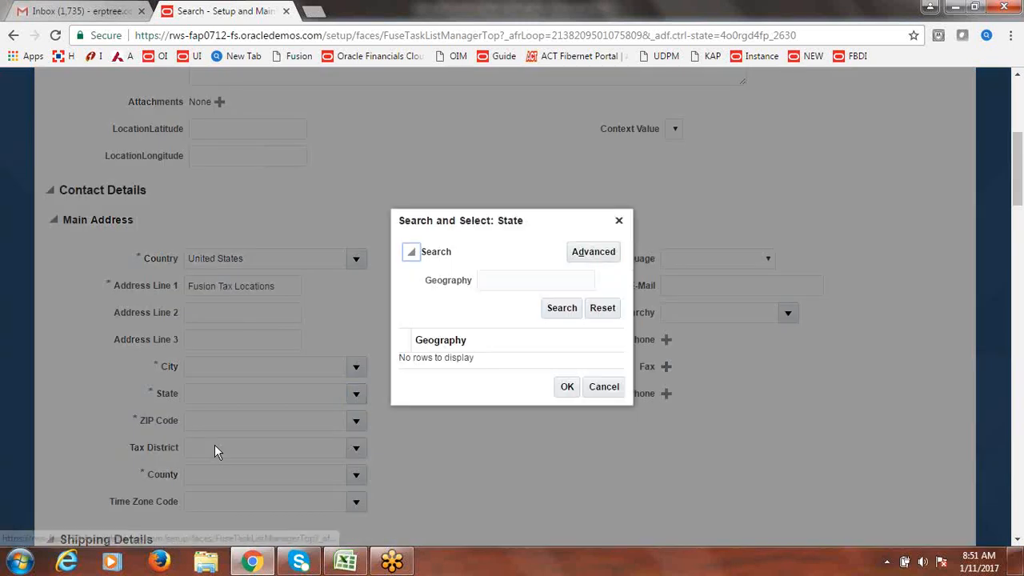
{"action": "left_click", "coordinate": [515, 280]}
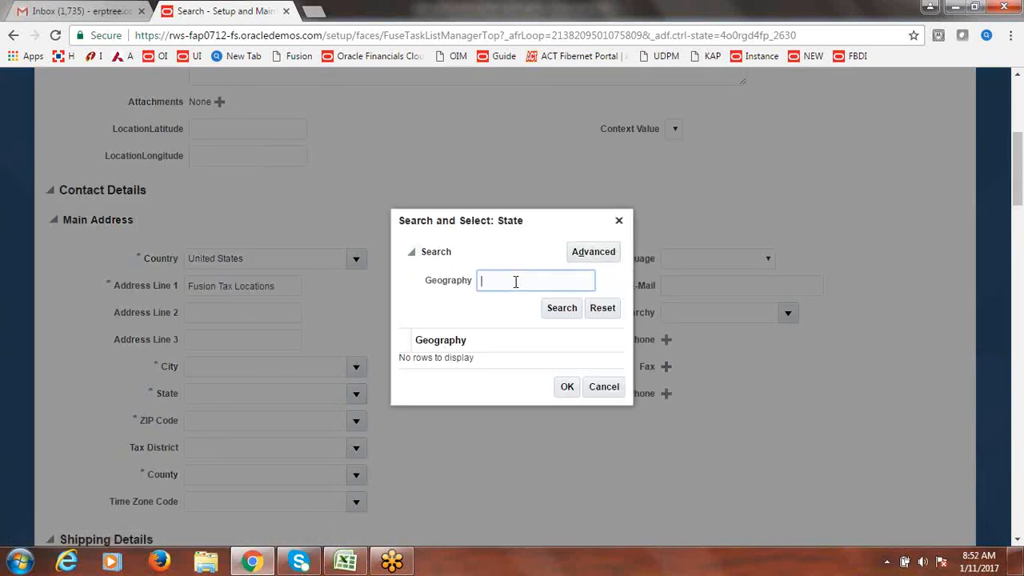
{"action": "left_click", "coordinate": [571, 309]}
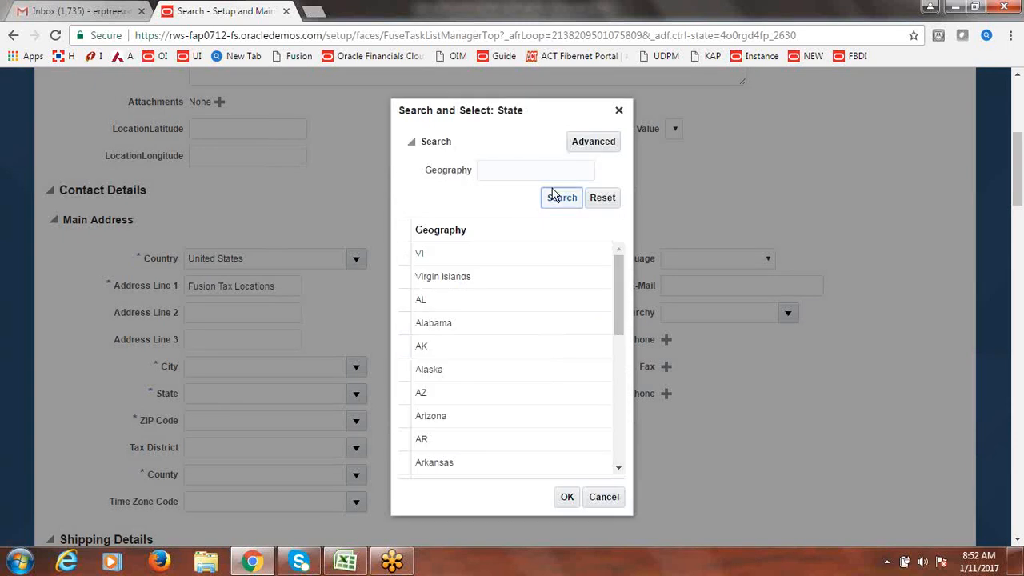
{"action": "mouse_move", "coordinate": [618, 302]}
{"action": "left_mouse_down"}
{"action": "mouse_move", "coordinate": [618, 388]}
{"action": "mouse_move", "coordinate": [618, 308]}
{"action": "left_mouse_up"}
{"action": "left_click", "coordinate": [509, 171]}
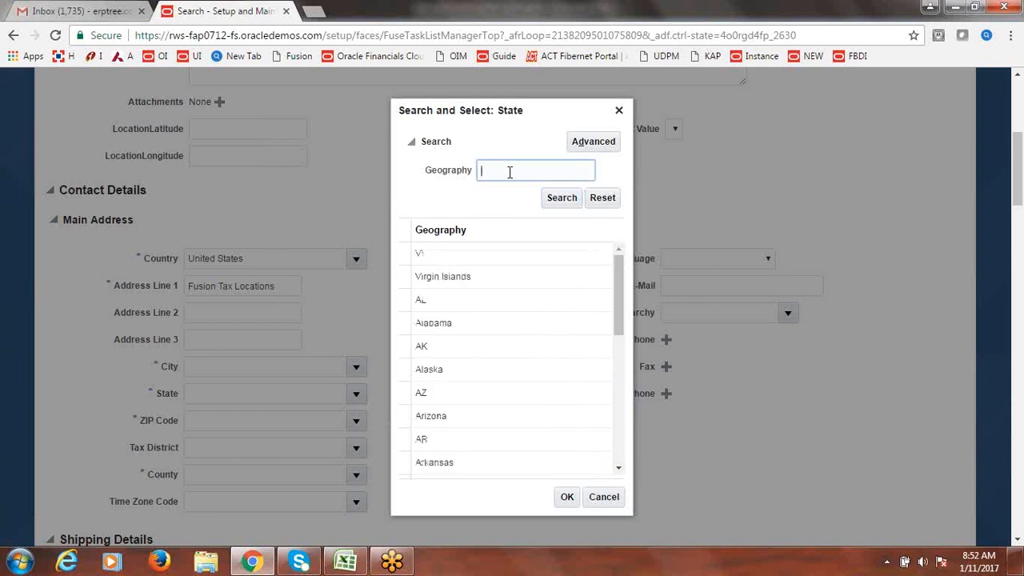
{"action": "type", "text": "CA"}
{"action": "left_click", "coordinate": [549, 197]}
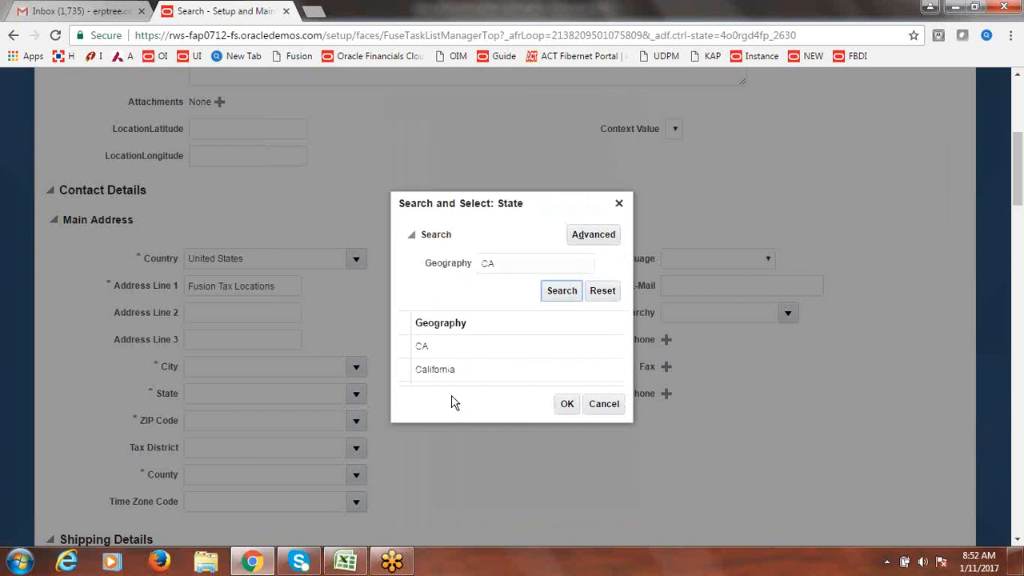
{"action": "left_click", "coordinate": [422, 349]}
{"action": "left_click", "coordinate": [567, 404]}
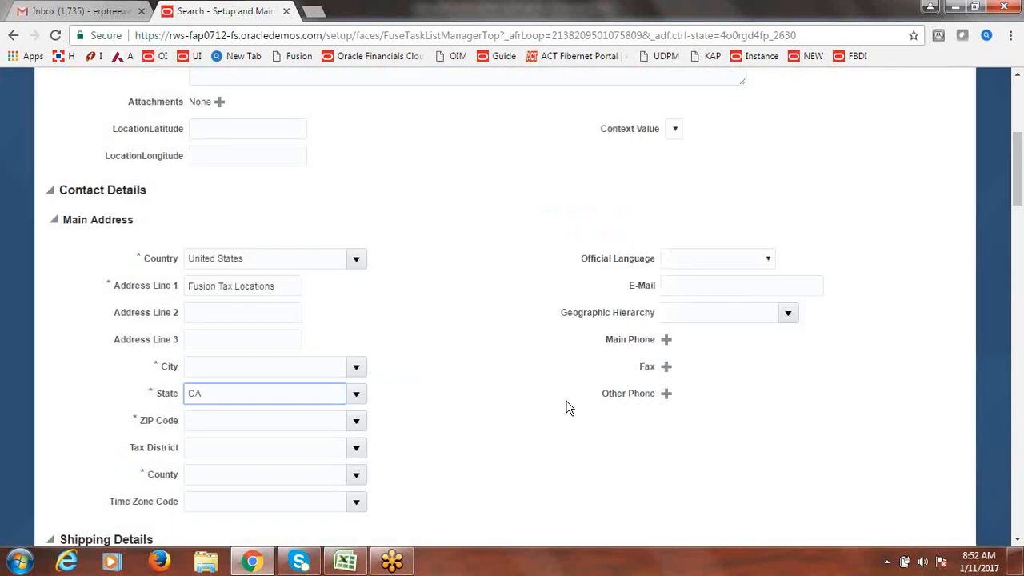
{"action": "left_click", "coordinate": [356, 366]}
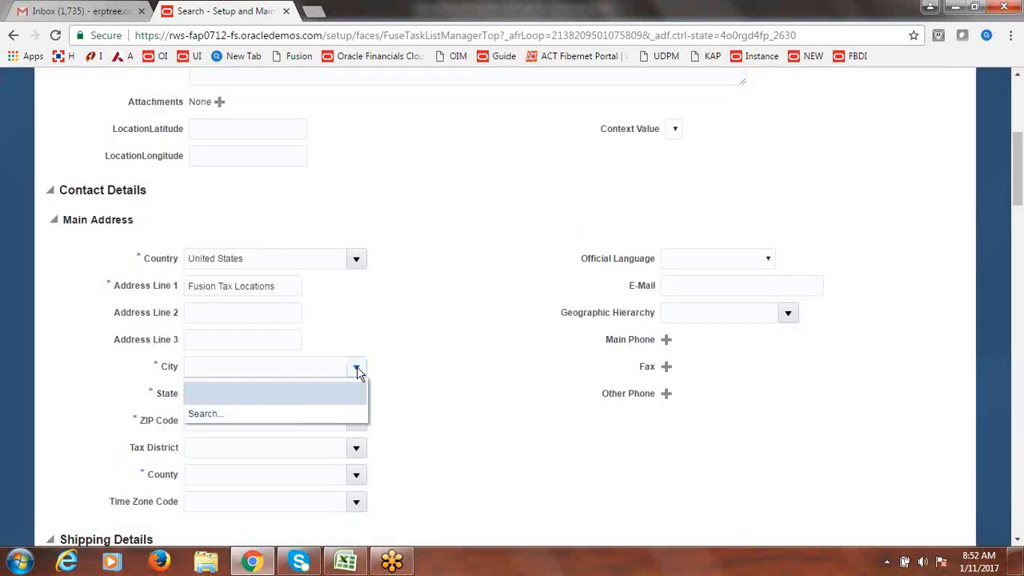
- Search cities for 'Los' and set the city to Los Angeles, CA
{"action": "left_click", "coordinate": [208, 414]}
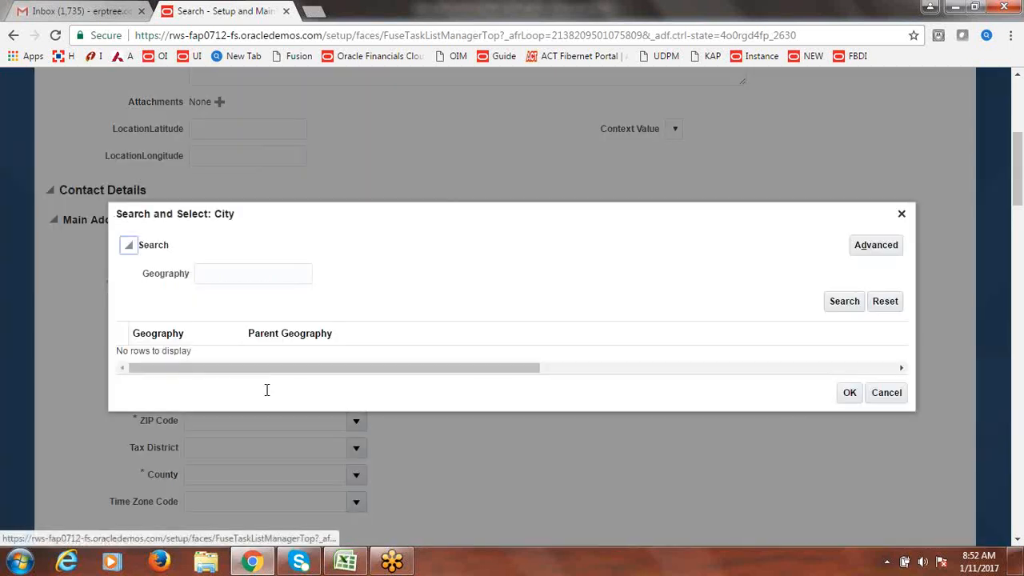
{"action": "left_click", "coordinate": [251, 277]}
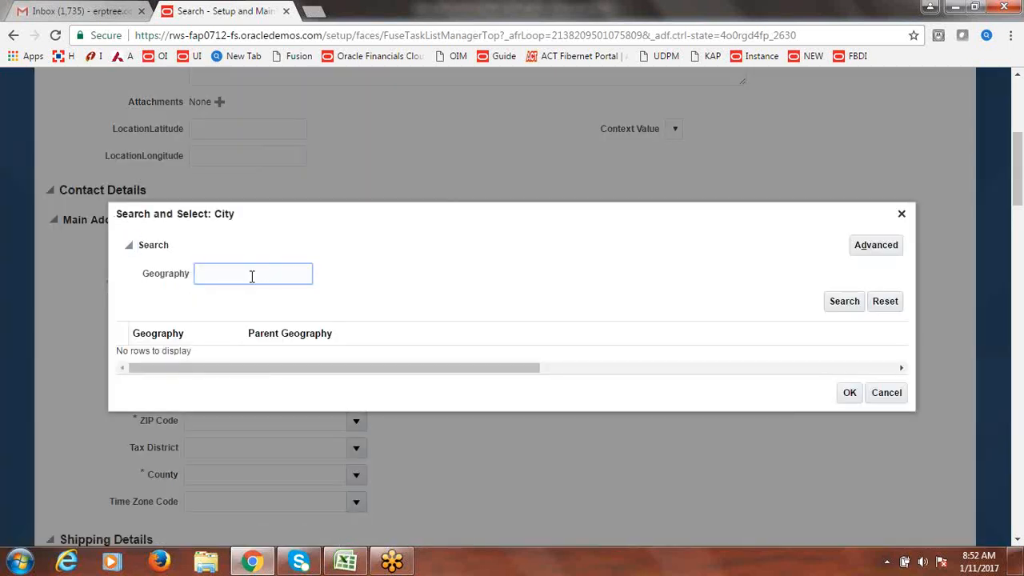
{"action": "type", "text": "Los"}
{"action": "left_click", "coordinate": [830, 307]}
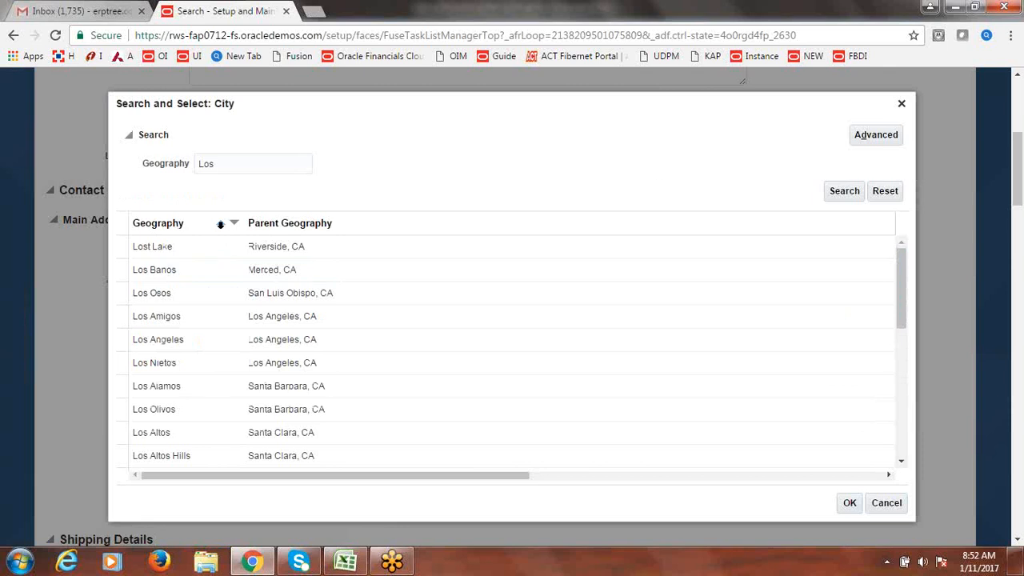
{"action": "left_click", "coordinate": [162, 346]}
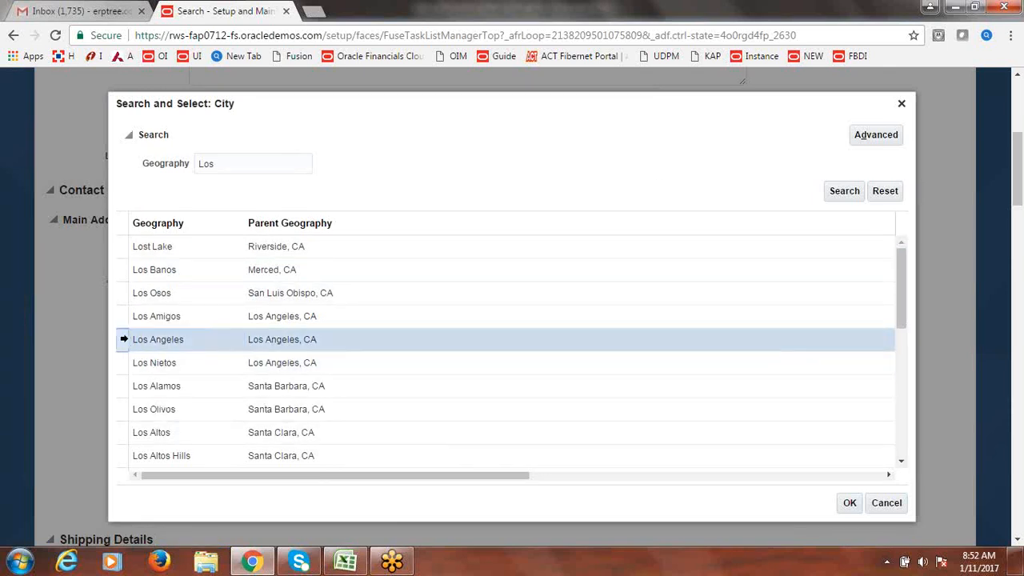
{"action": "left_click", "coordinate": [851, 502]}
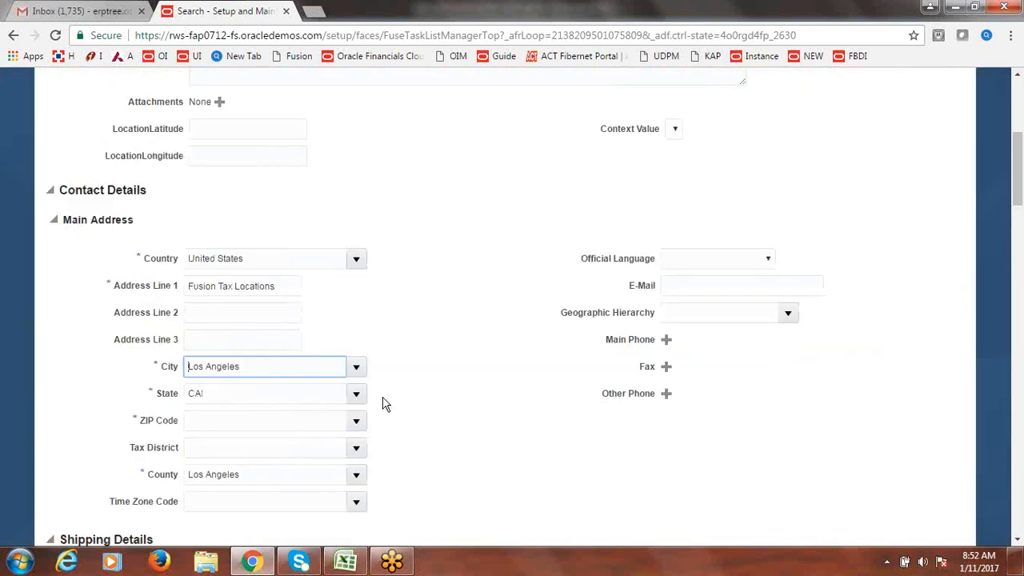
{"action": "left_click", "coordinate": [357, 421]}
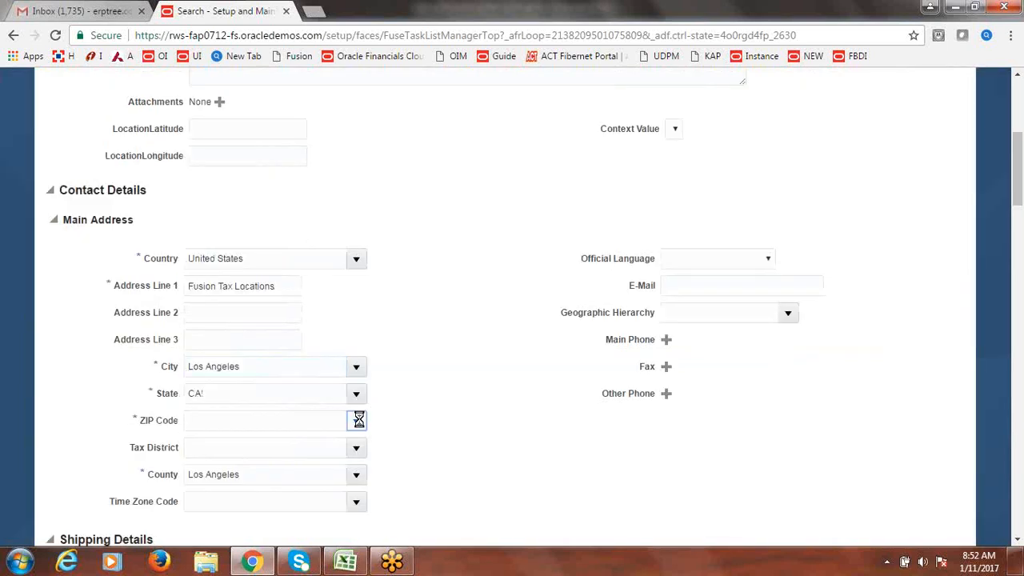
- List all available ZIP codes and scroll through the results
{"action": "left_click", "coordinate": [200, 467]}
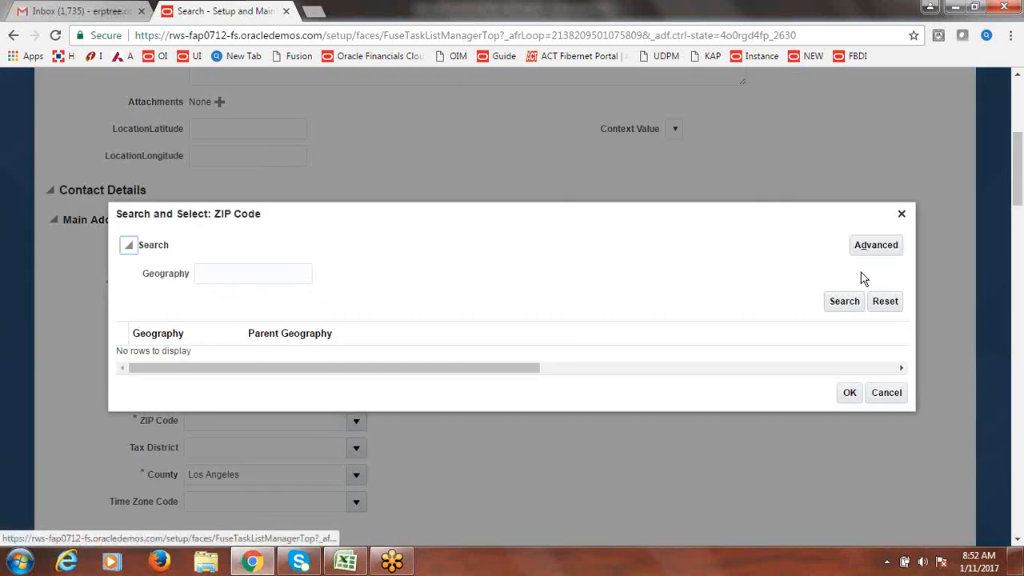
{"action": "left_click", "coordinate": [846, 301]}
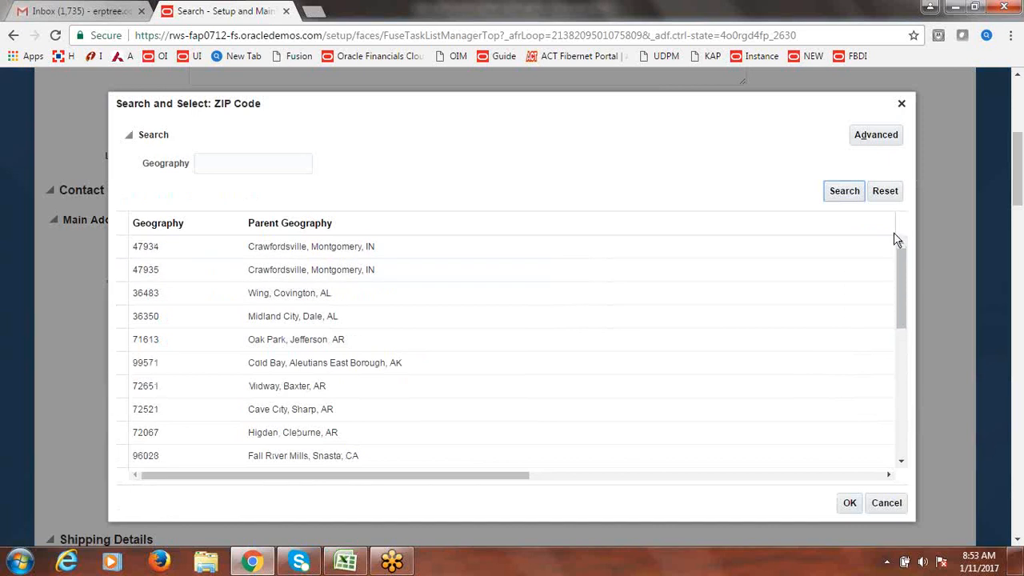
{"action": "left_click", "coordinate": [906, 273]}
{"action": "left_click_drag", "start_coordinate": [905, 273], "coordinate": [899, 390]}
{"action": "left_click", "coordinate": [902, 463]}
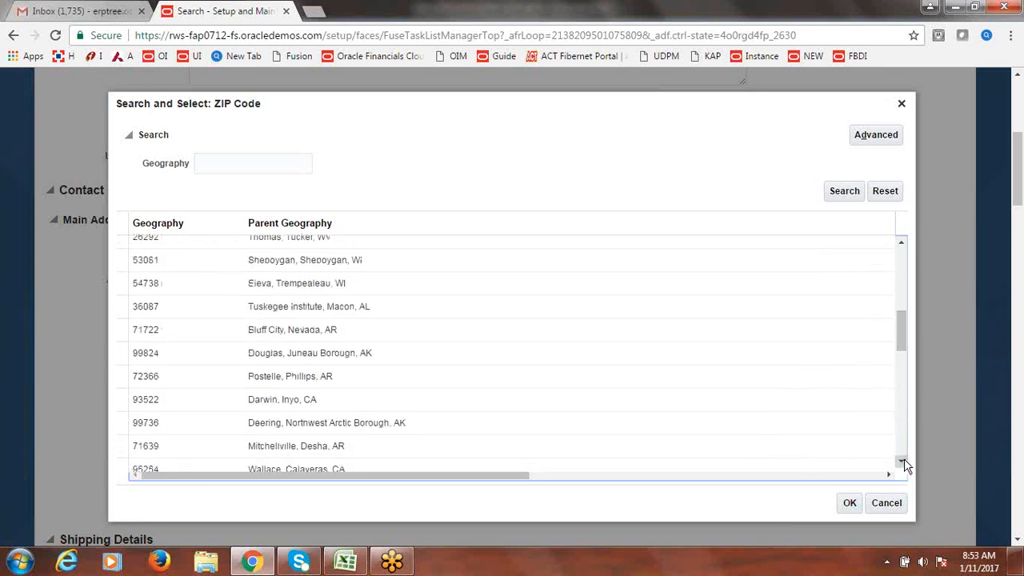
{"action": "left_click", "coordinate": [902, 462]}
{"action": "left_click", "coordinate": [902, 462]}
{"action": "left_click", "coordinate": [903, 462]}
{"action": "left_click", "coordinate": [903, 463]}
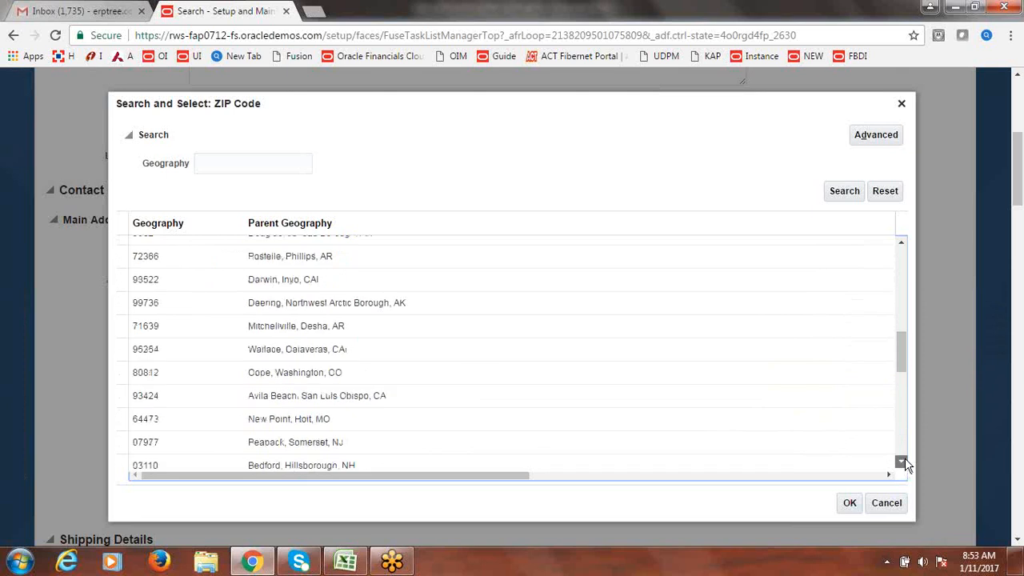
{"action": "left_click", "coordinate": [903, 463]}
{"action": "left_click", "coordinate": [902, 463]}
{"action": "left_click", "coordinate": [903, 463]}
{"action": "left_click", "coordinate": [902, 462]}
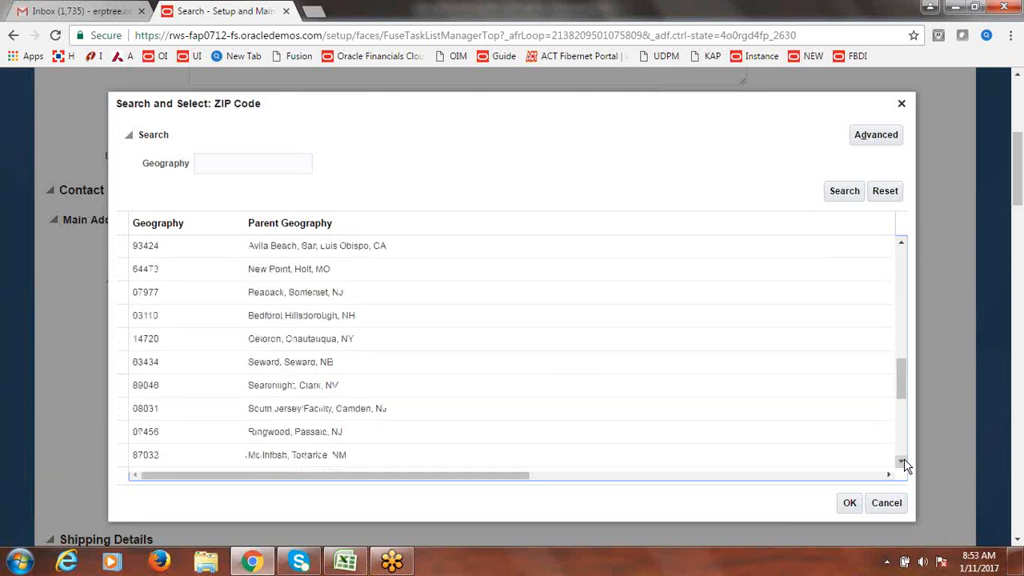
{"action": "left_click", "coordinate": [903, 463]}
{"action": "left_click", "coordinate": [903, 463]}
{"action": "left_click", "coordinate": [903, 462]}
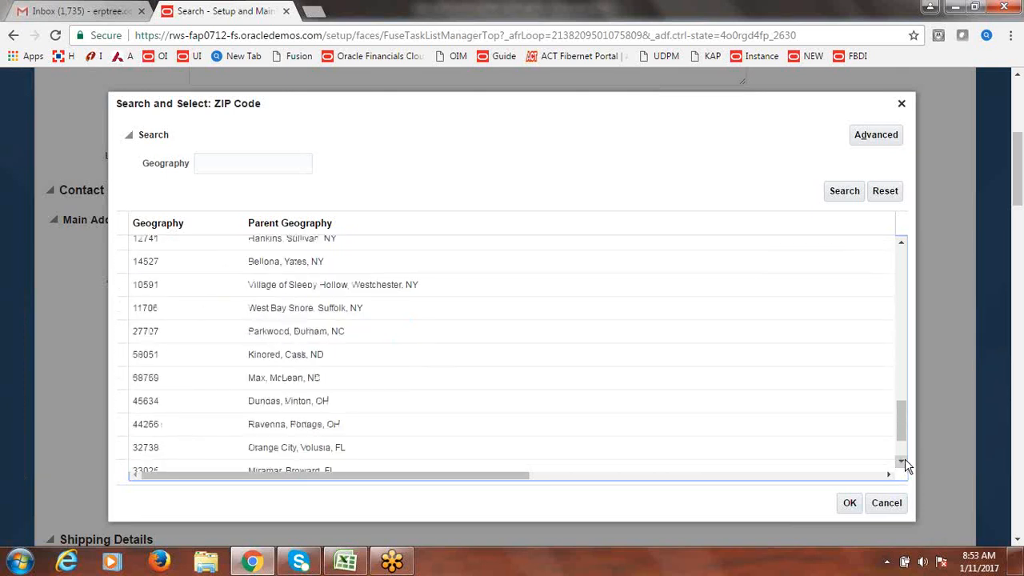
{"action": "left_click", "coordinate": [902, 463]}
{"action": "left_click", "coordinate": [902, 463]}
{"action": "left_click", "coordinate": [902, 462]}
{"action": "left_click", "coordinate": [903, 462]}
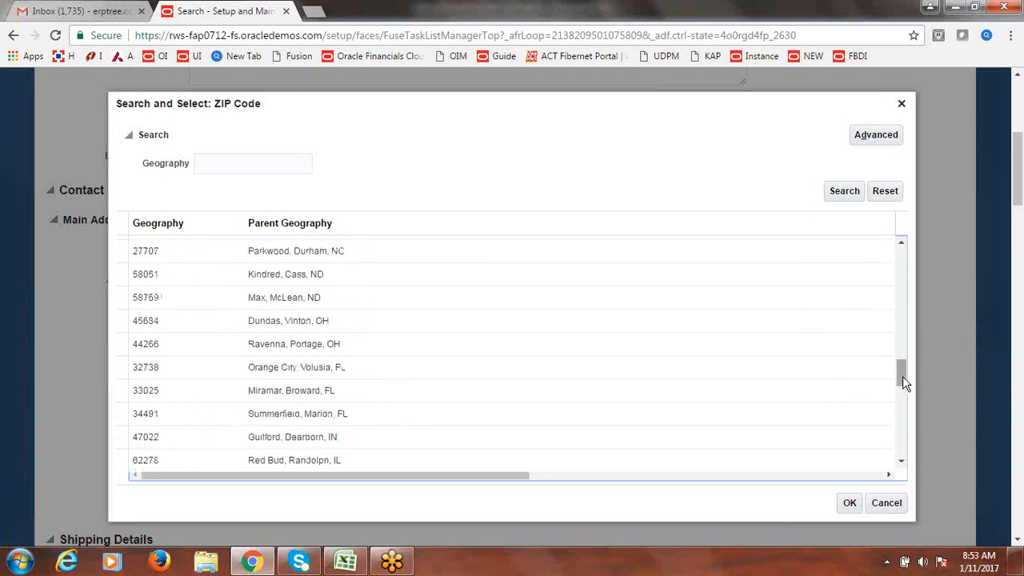
{"action": "left_click_drag", "start_coordinate": [900, 376], "coordinate": [908, 499]}
{"action": "left_click", "coordinate": [901, 464]}
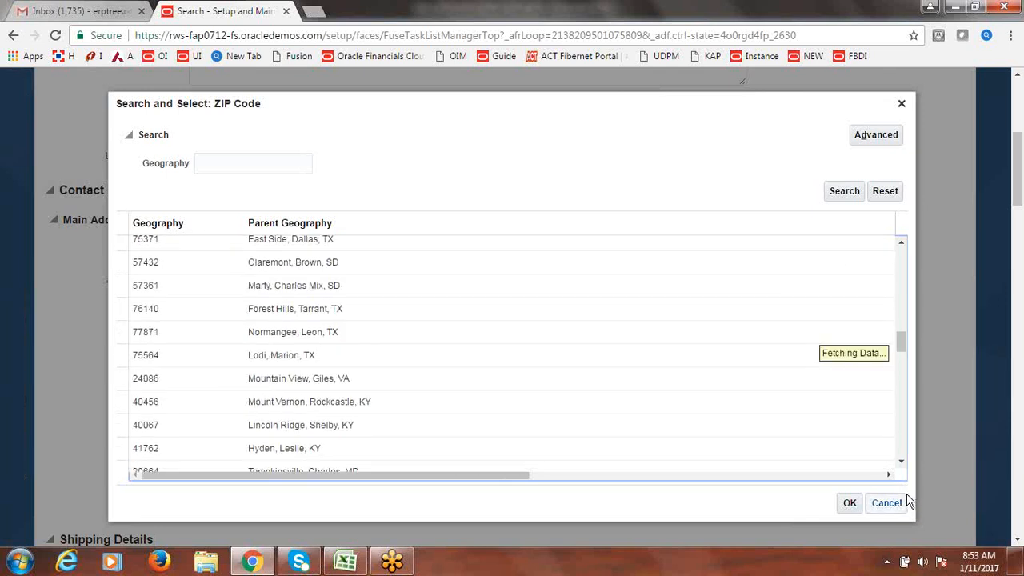
- Select ZIP code 90280 for Hollydale, Los Angeles, CA
{"action": "left_click", "coordinate": [242, 170]}
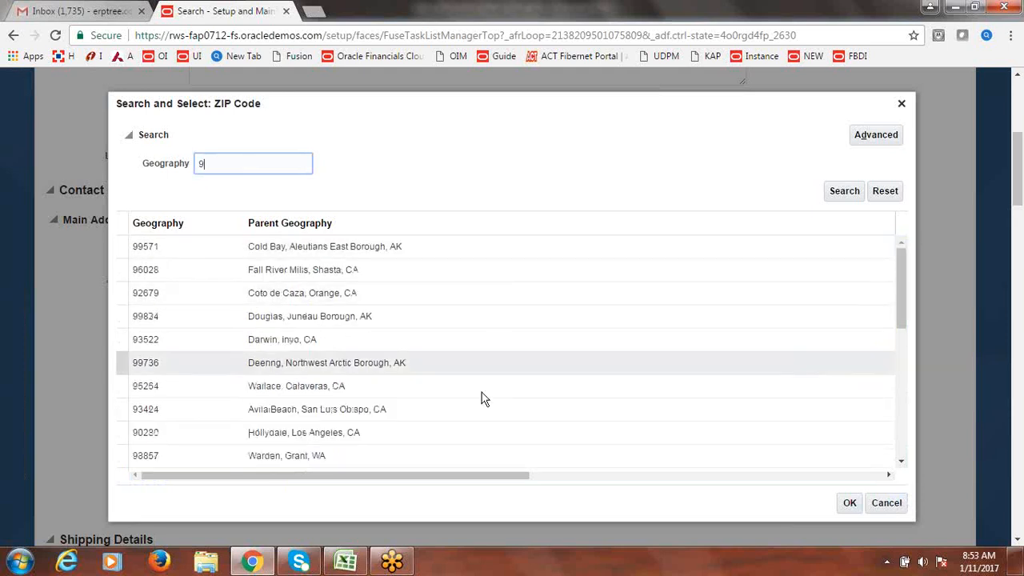
{"action": "left_click", "coordinate": [388, 438]}
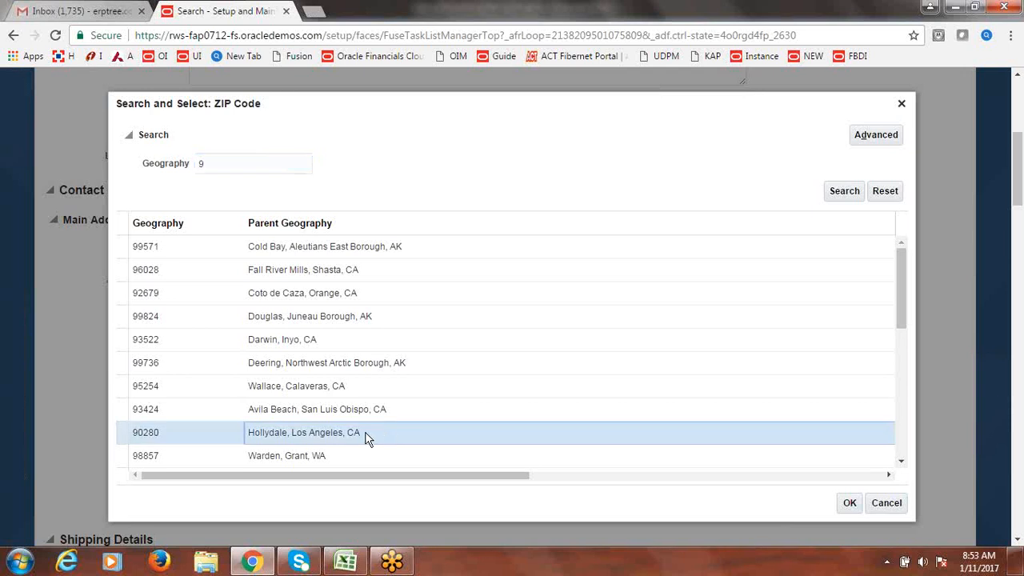
{"action": "left_click", "coordinate": [121, 435]}
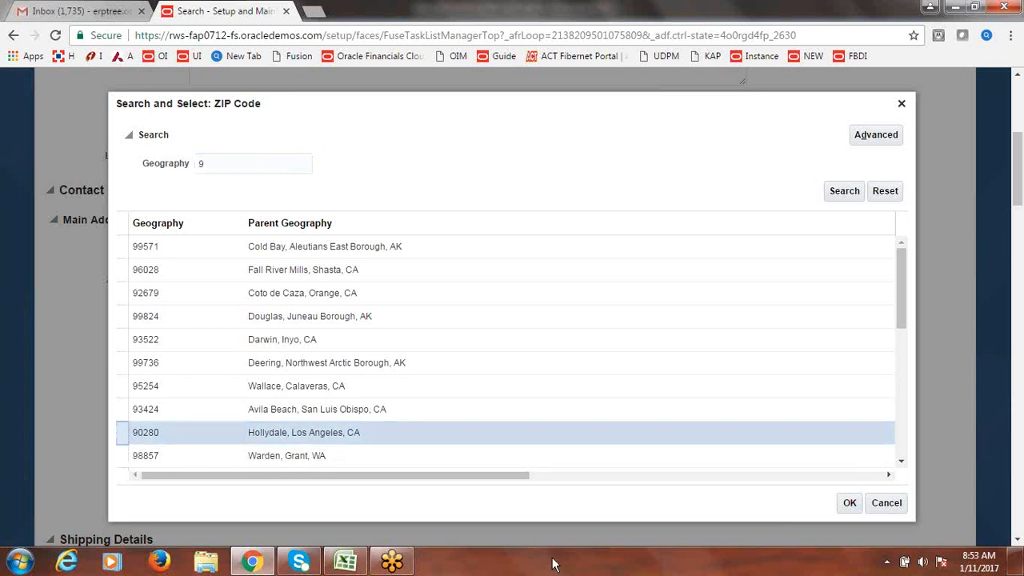
{"action": "left_click", "coordinate": [851, 504]}
- Apply ZIP 90280, save the new location, and go to its review page
{"action": "left_click", "coordinate": [850, 504]}
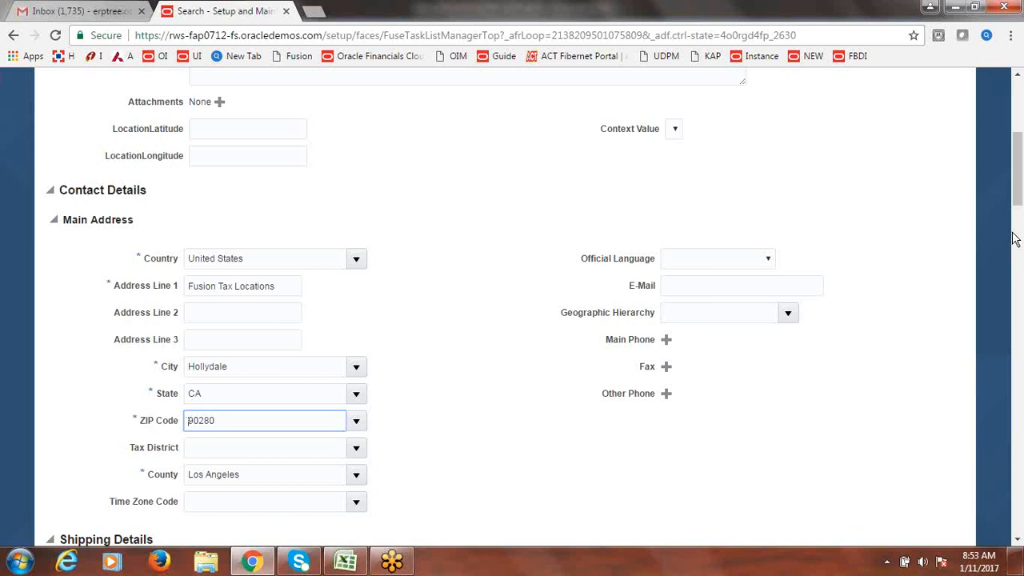
{"action": "left_click_drag", "start_coordinate": [1019, 195], "coordinate": [1020, 140]}
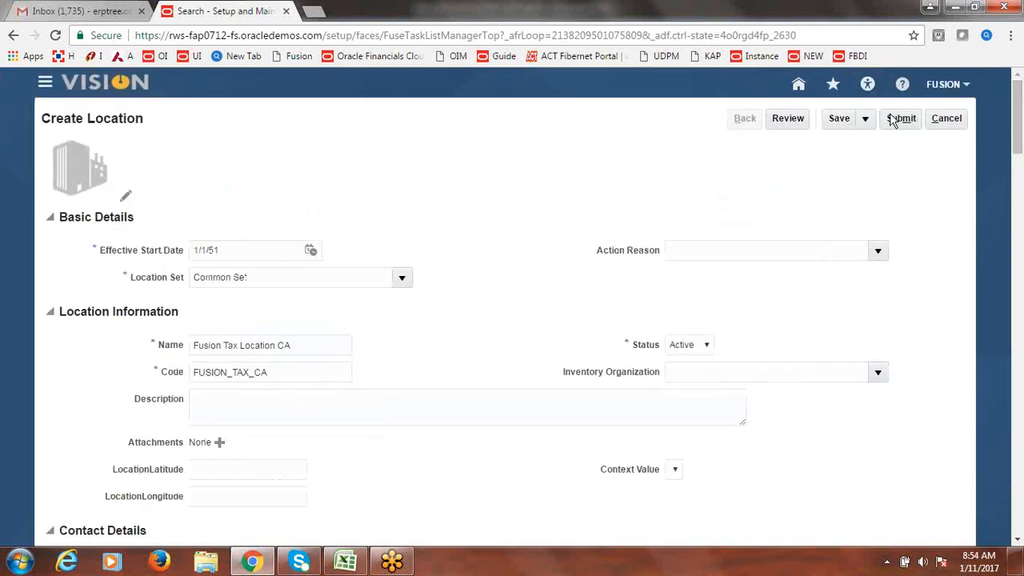
{"action": "left_click", "coordinate": [839, 119]}
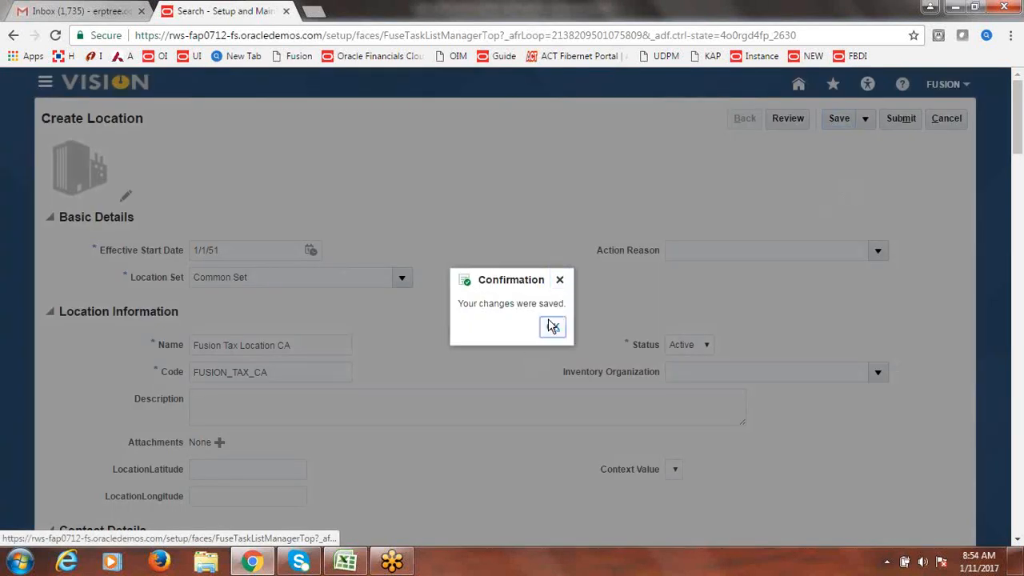
{"action": "left_click", "coordinate": [552, 327]}
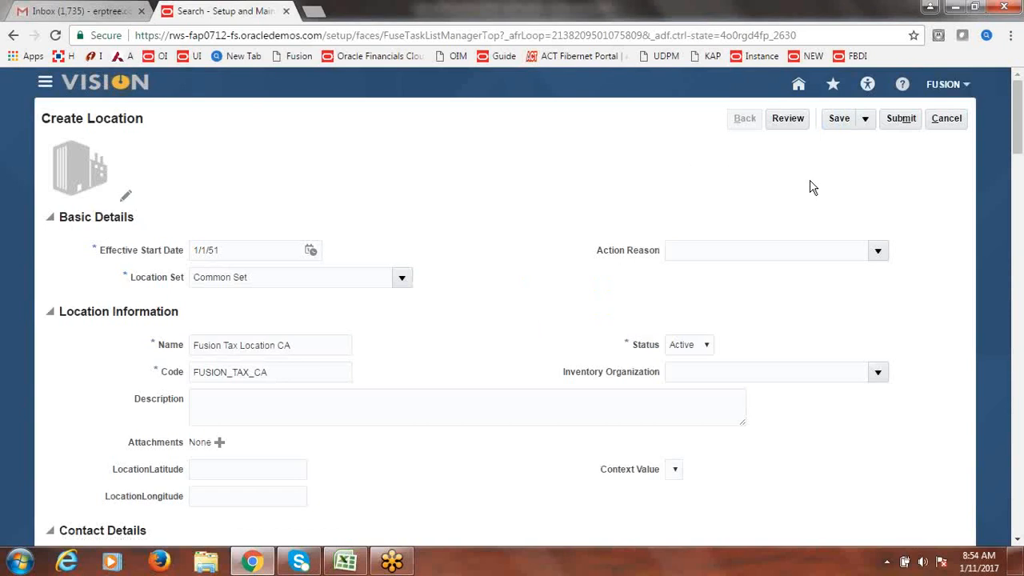
{"action": "left_click", "coordinate": [788, 120]}
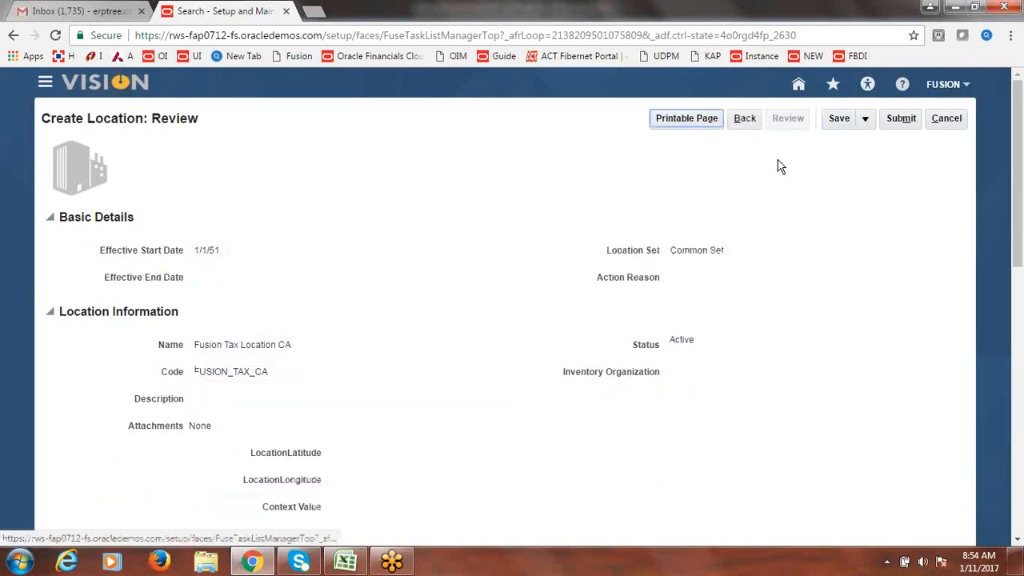
- Submit Fusion Tax Location CA, accept the warning and confirmation, and close Manage Locations
{"action": "left_click", "coordinate": [904, 124]}
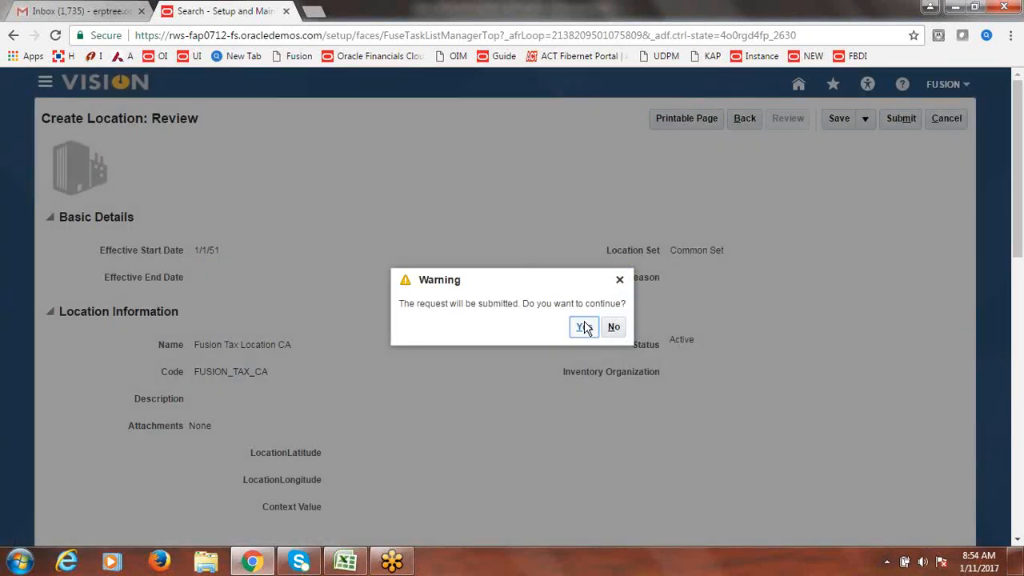
{"action": "left_click", "coordinate": [583, 327]}
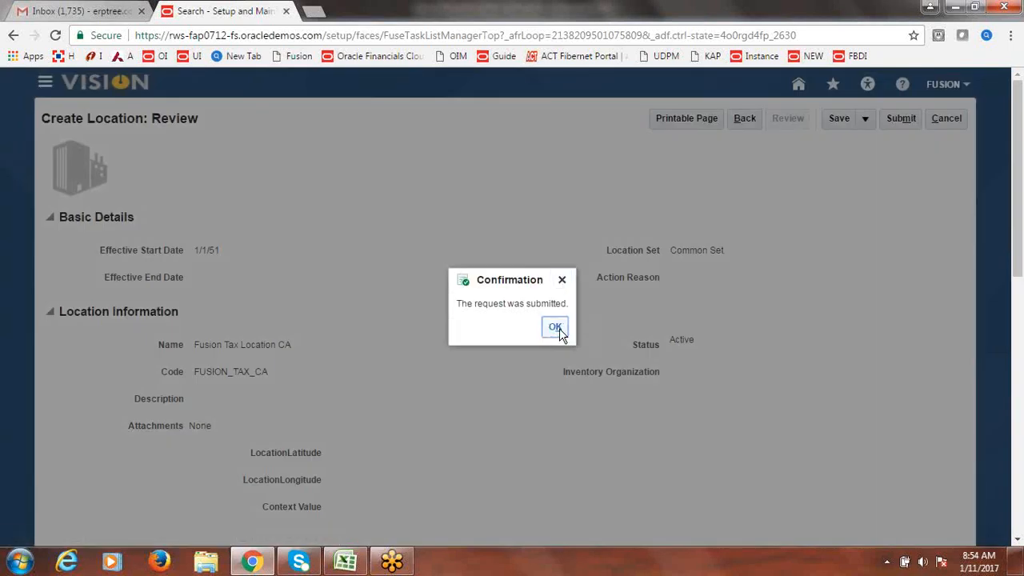
{"action": "left_click", "coordinate": [555, 328]}
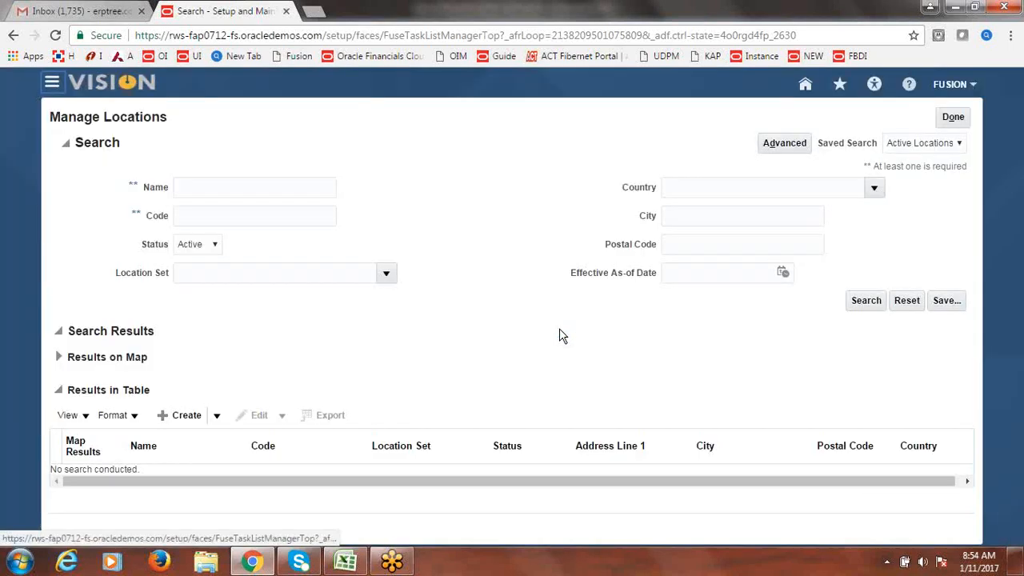
{"action": "left_click", "coordinate": [952, 119]}
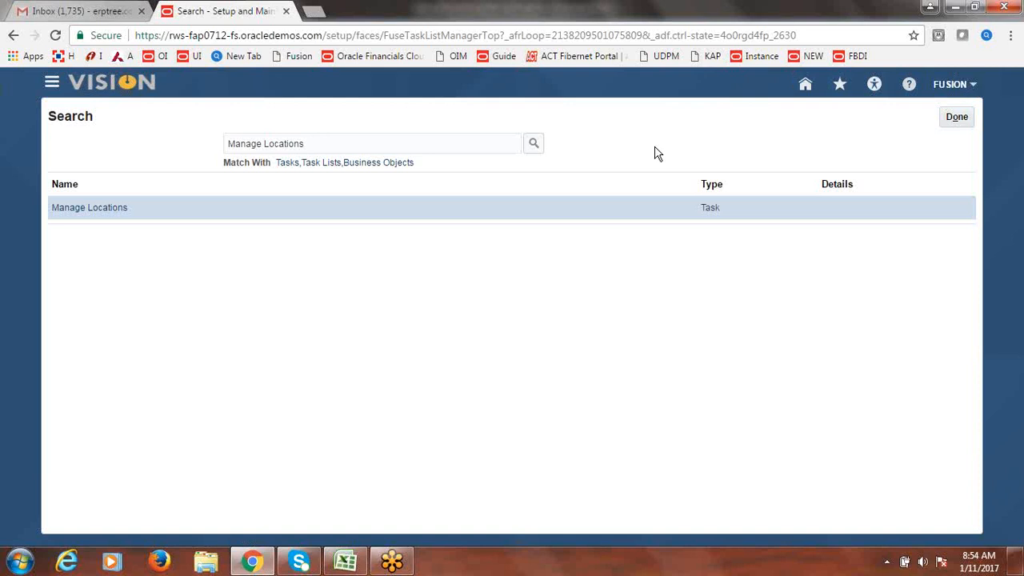
- Go to Procurement > Suppliers from the Navigator
{"action": "left_click", "coordinate": [956, 124]}
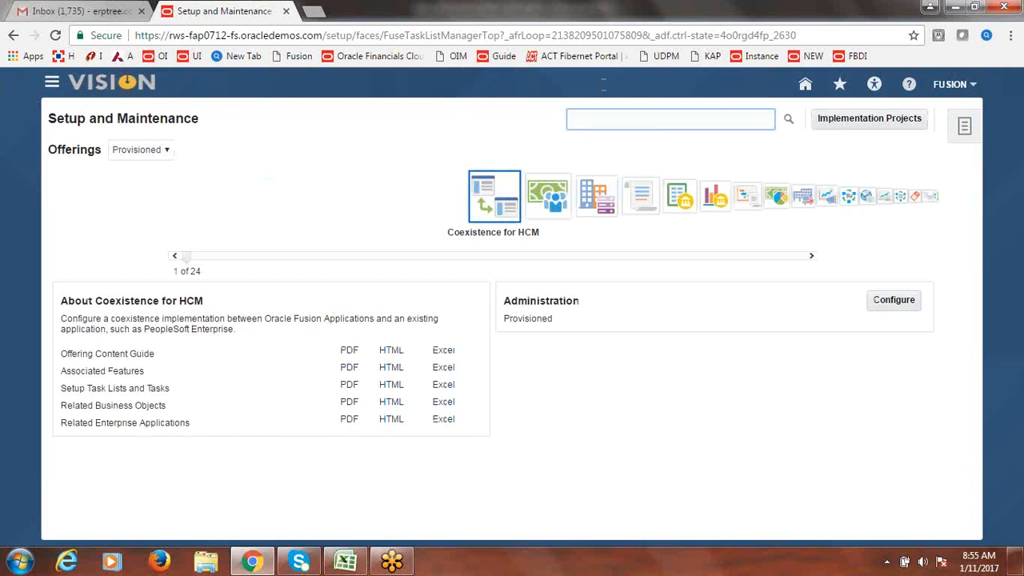
{"action": "left_click", "coordinate": [50, 84]}
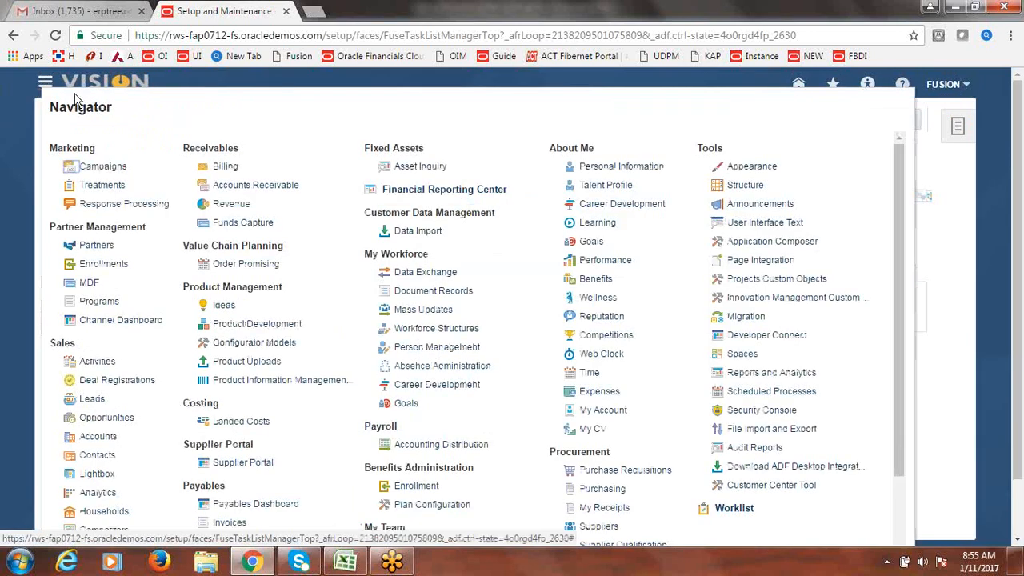
{"action": "scroll", "coordinate": [901, 288], "scroll_direction": "down", "scroll_amount": 1}
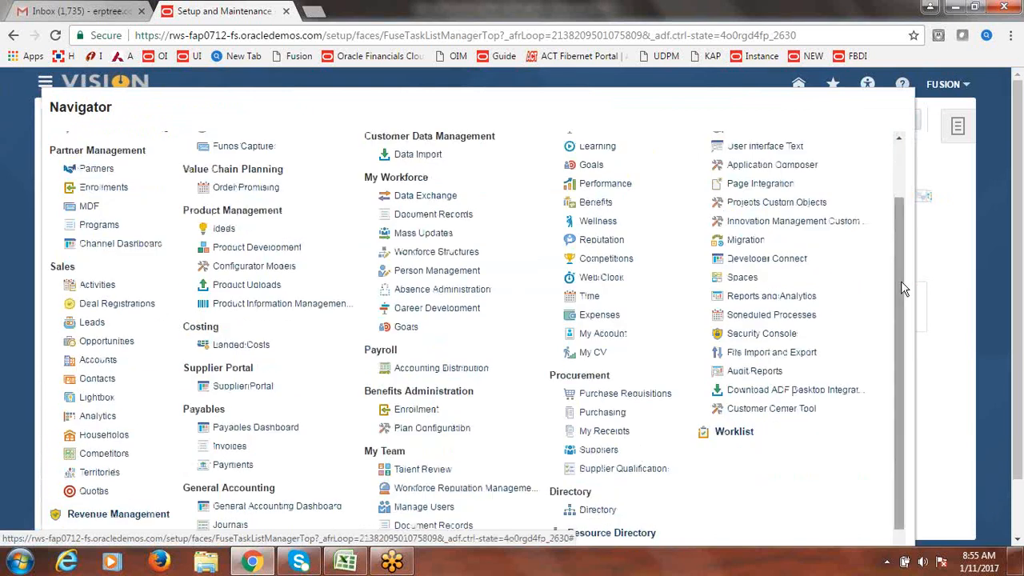
{"action": "left_click", "coordinate": [607, 454]}
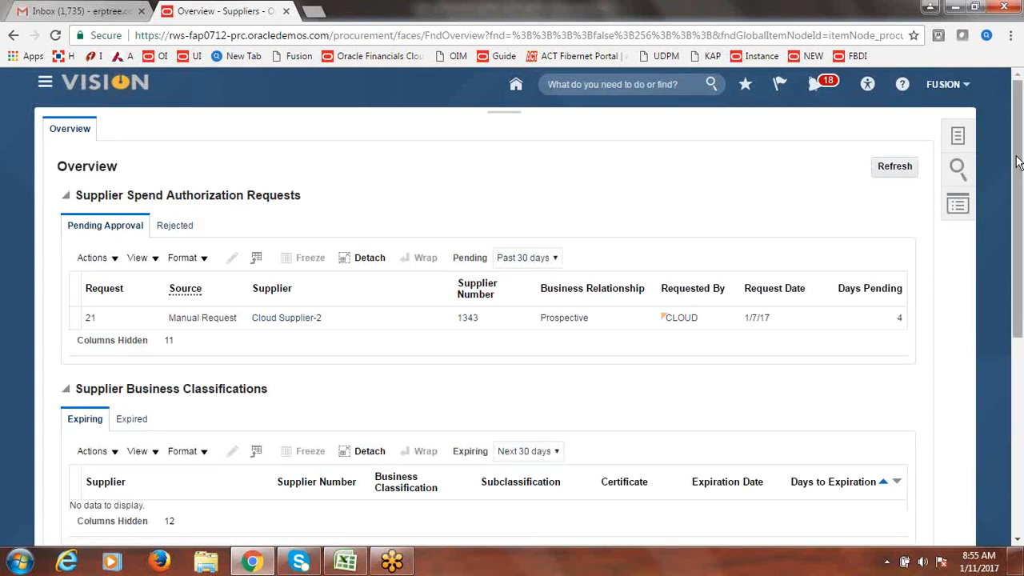
- Search Manage Suppliers for 'Fusion S' and open Fusion Supplier-2 for editing
{"action": "left_click", "coordinate": [966, 144]}
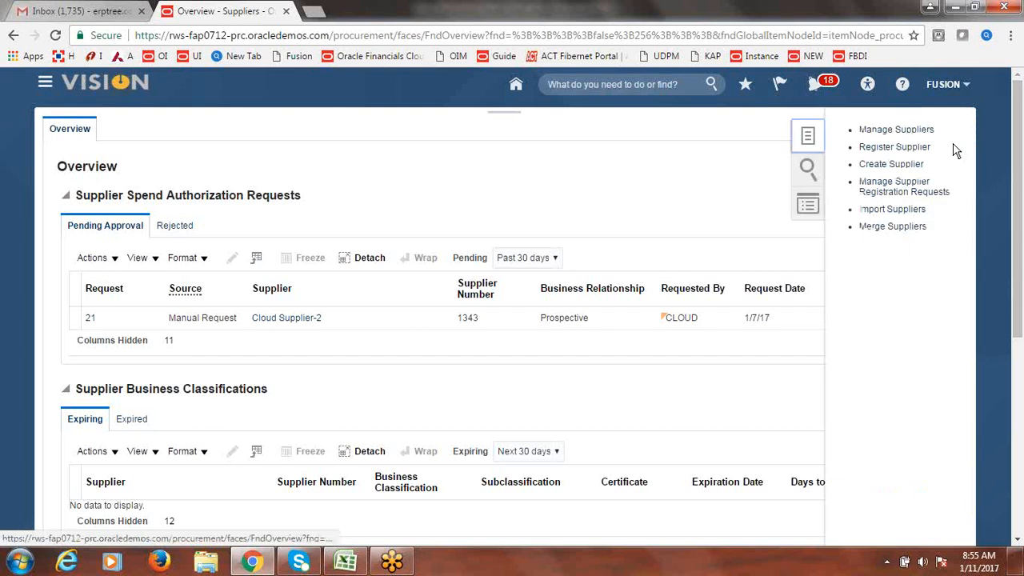
{"action": "left_click", "coordinate": [890, 131]}
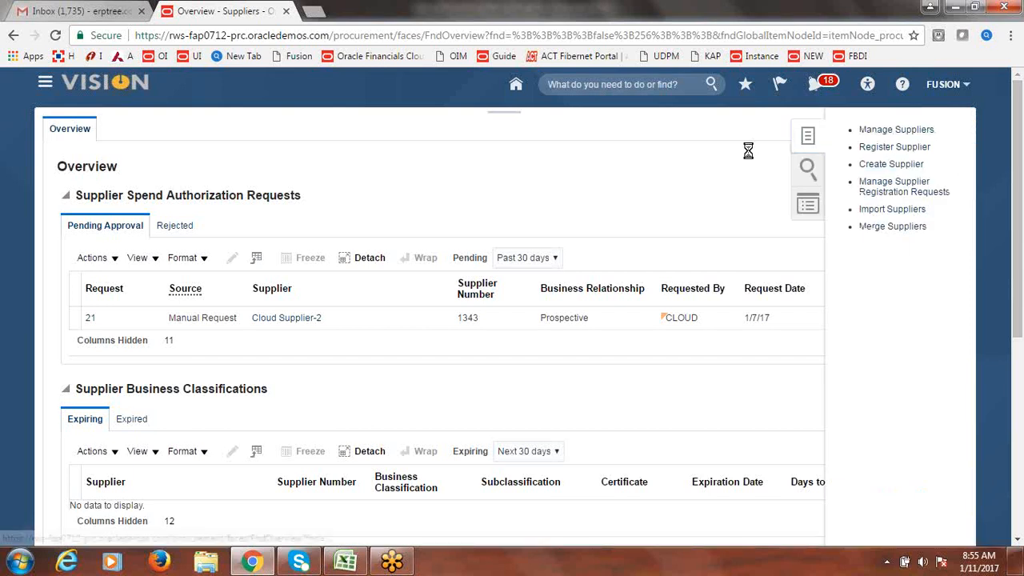
{"action": "left_click", "coordinate": [331, 243]}
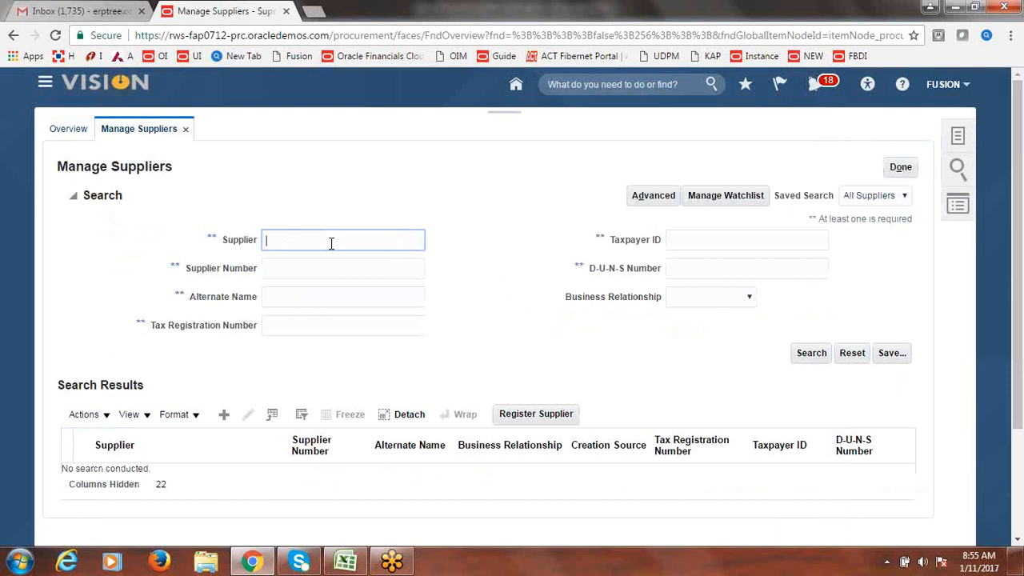
{"action": "type", "text": "Cloud"}
{"action": "key", "text": "BackSpace"}
{"action": "key", "text": "BackSpace"}
{"action": "key", "text": "BackSpace"}
{"action": "key", "text": "BackSpace"}
{"action": "key", "text": "BackSpace"}
{"action": "type", "text": "fu"}
{"action": "key", "text": "BackSpace"}
{"action": "key", "text": "BackSpace"}
{"action": "type", "text": "Fusion S"}
{"action": "key", "text": "Return"}
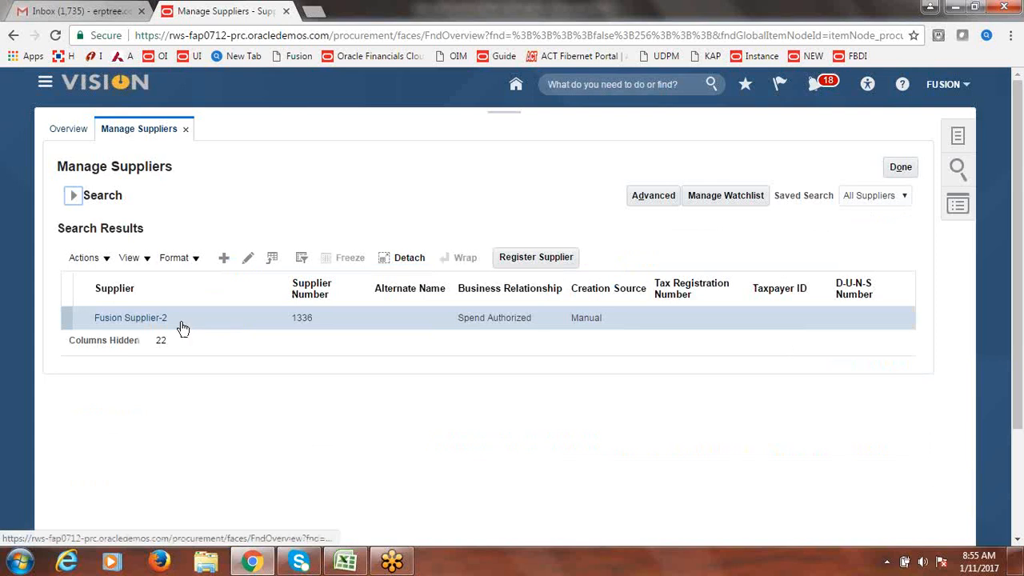
{"action": "left_click", "coordinate": [249, 259]}
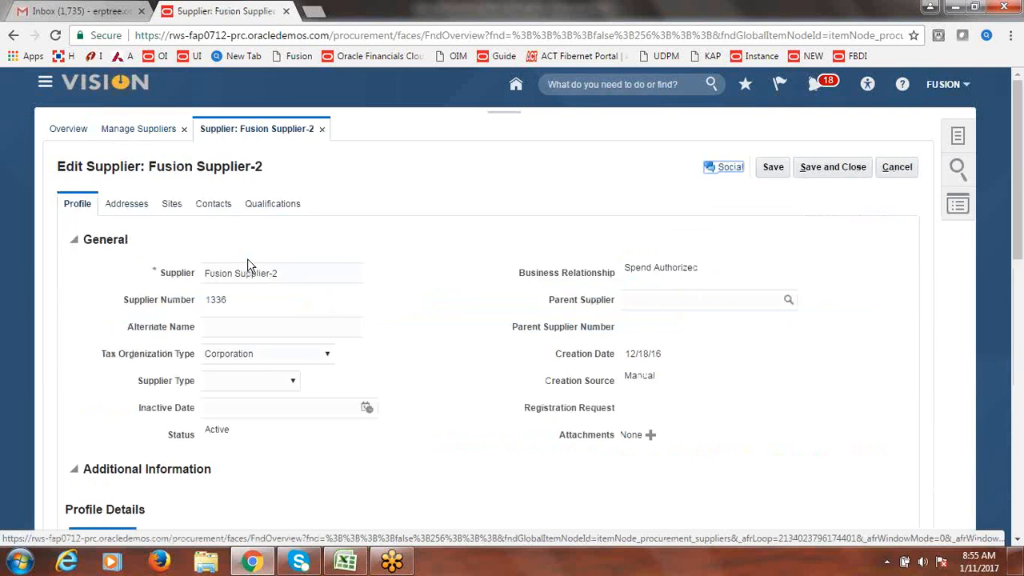
- Edit Site1 from the supplier's Sites and show its Site Assignments
{"action": "left_click", "coordinate": [181, 211]}
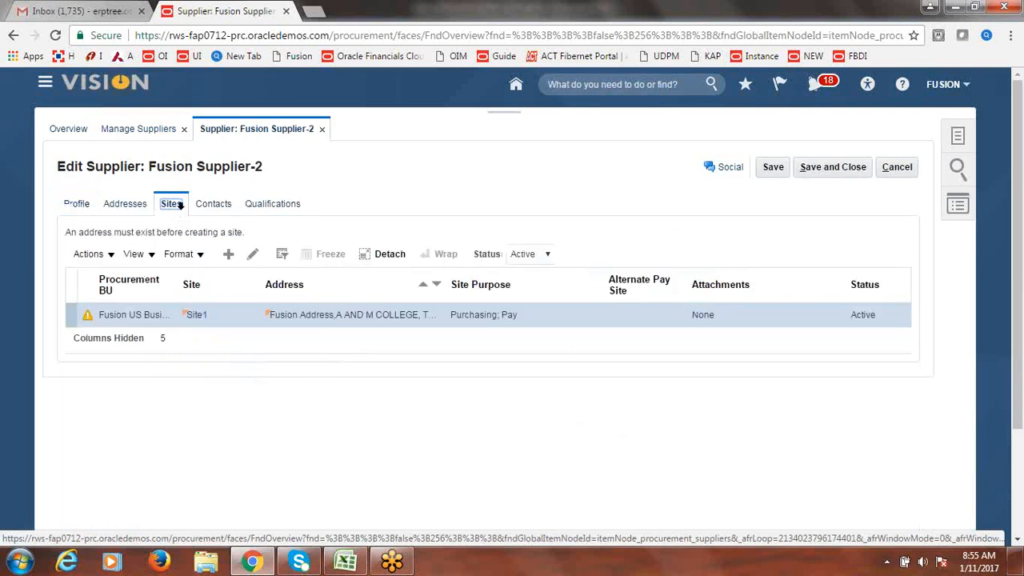
{"action": "left_click", "coordinate": [253, 256]}
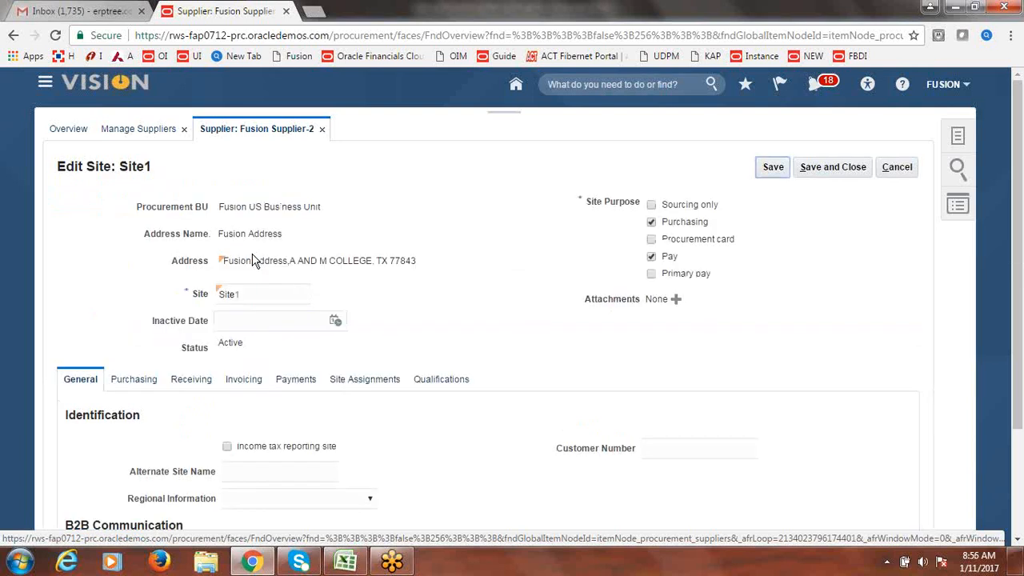
{"action": "left_click", "coordinate": [360, 383]}
{"action": "left_click", "coordinate": [362, 383]}
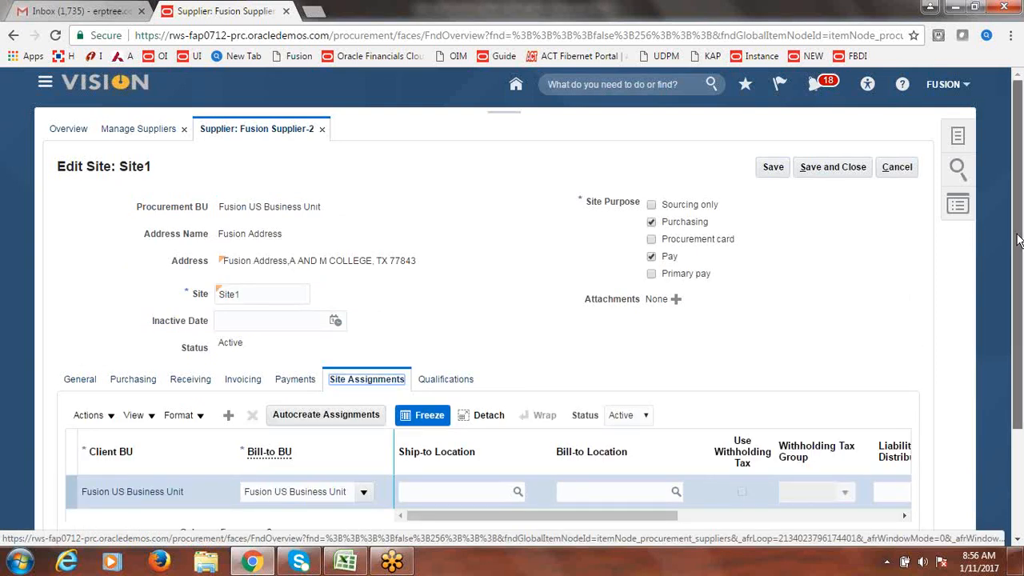
{"action": "scroll", "coordinate": [1018, 240], "scroll_direction": "down", "scroll_amount": 2}
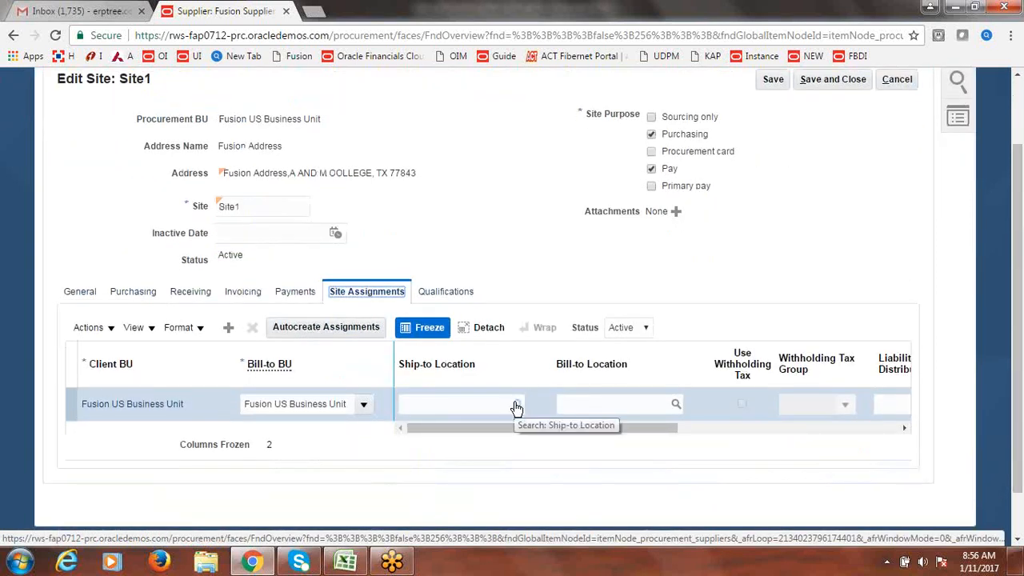
{"action": "left_click", "coordinate": [516, 406]}
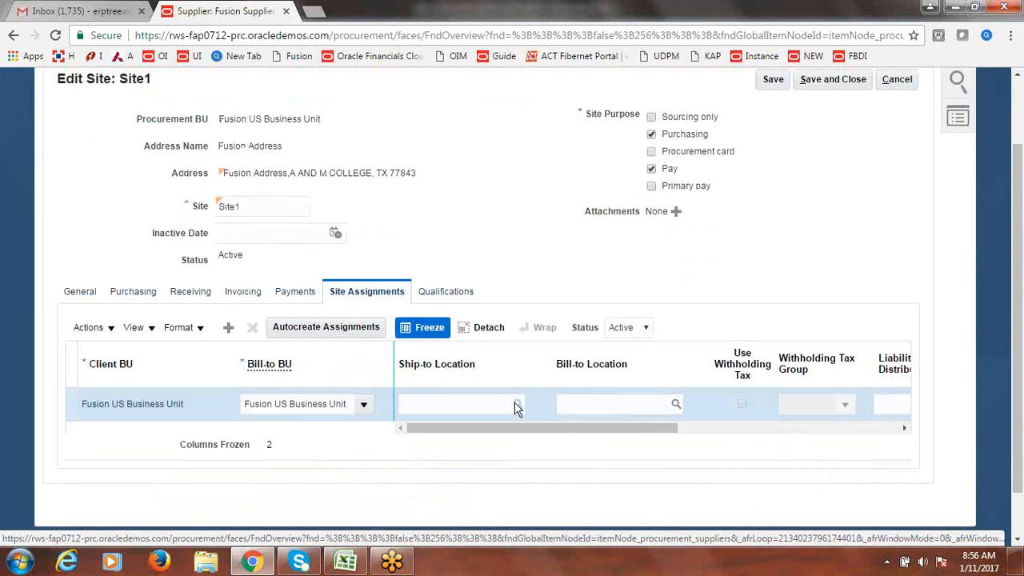
- Search locations for 'Fusion' and choose Fusion Tax Location CA as the Ship-to Location
{"action": "left_click", "coordinate": [439, 277]}
{"action": "type", "text": "F"}
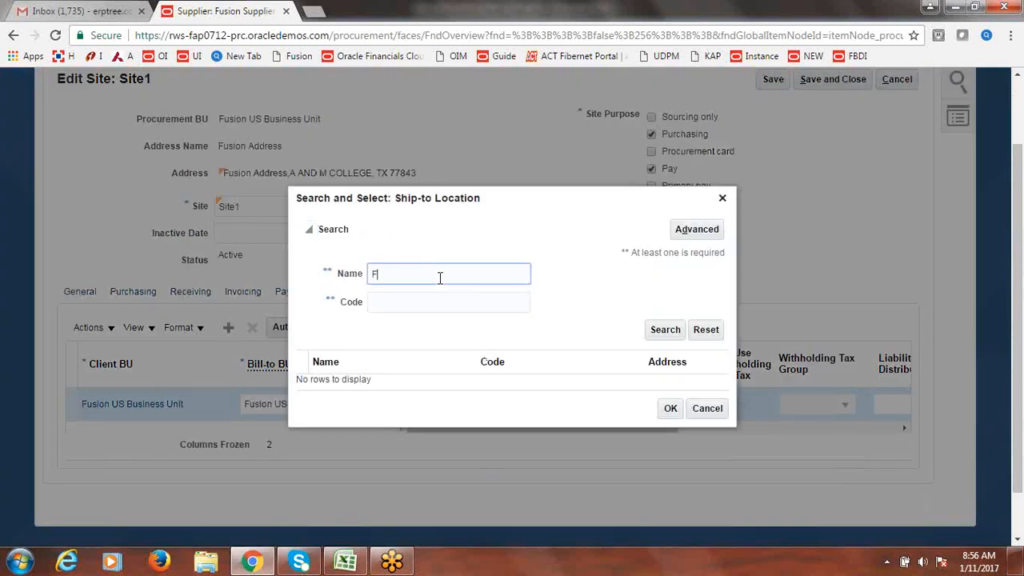
{"action": "type", "text": "usion"}
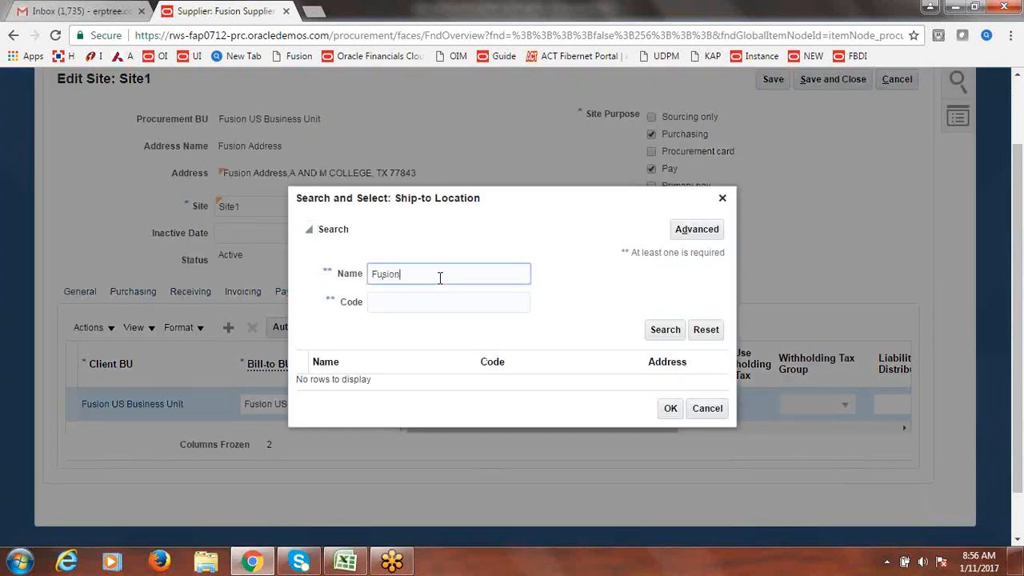
{"action": "left_click", "coordinate": [669, 333]}
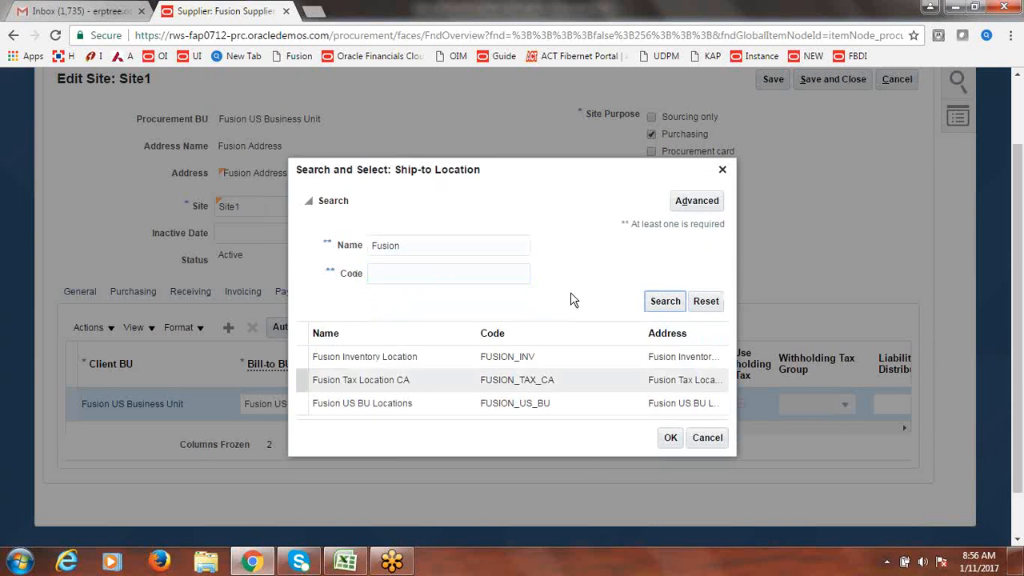
{"action": "left_click", "coordinate": [415, 390]}
{"action": "left_click", "coordinate": [301, 381]}
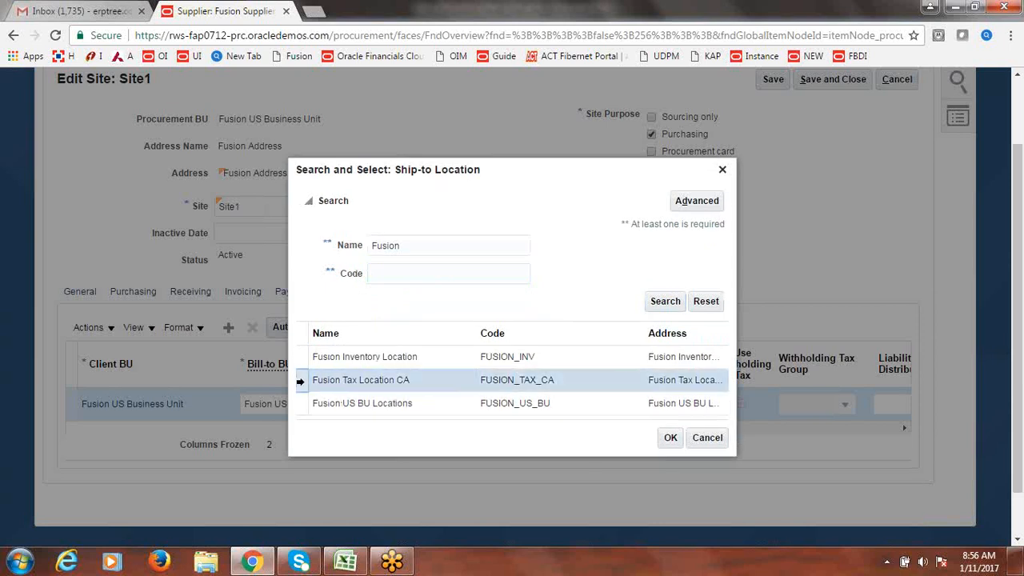
{"action": "left_click", "coordinate": [671, 441]}
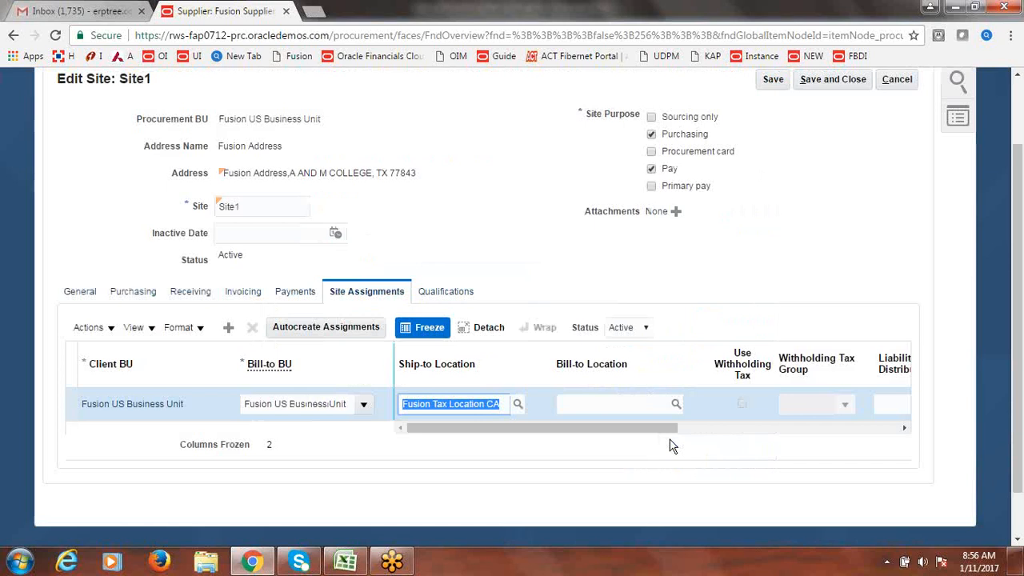
{"action": "left_click", "coordinate": [601, 264]}
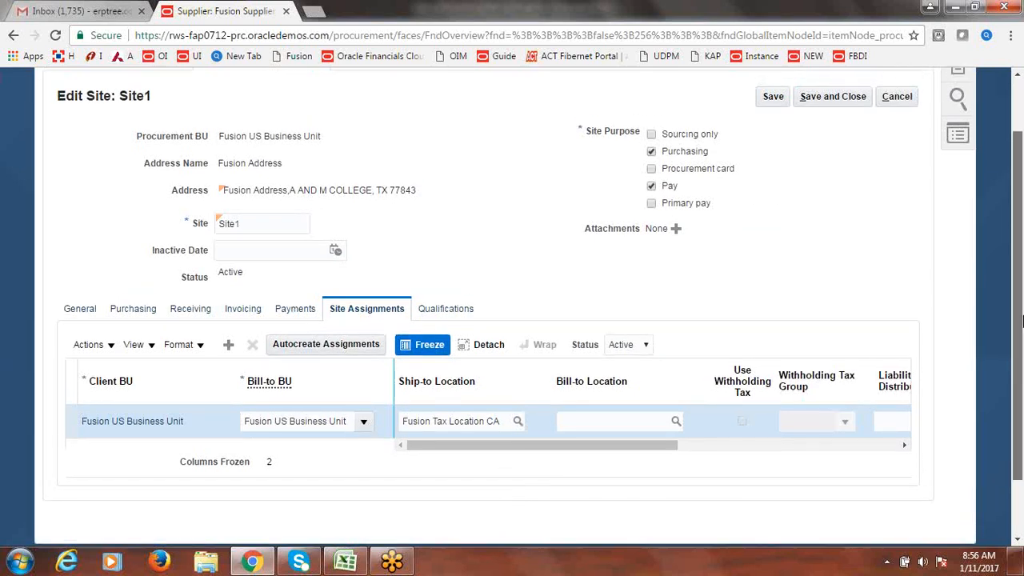
{"action": "scroll", "coordinate": [1016, 324], "scroll_direction": "up", "scroll_amount": 2}
- Save and close Site1 and Fusion Supplier-2, acknowledging each confirmation, then click Done
{"action": "left_click", "coordinate": [851, 171]}
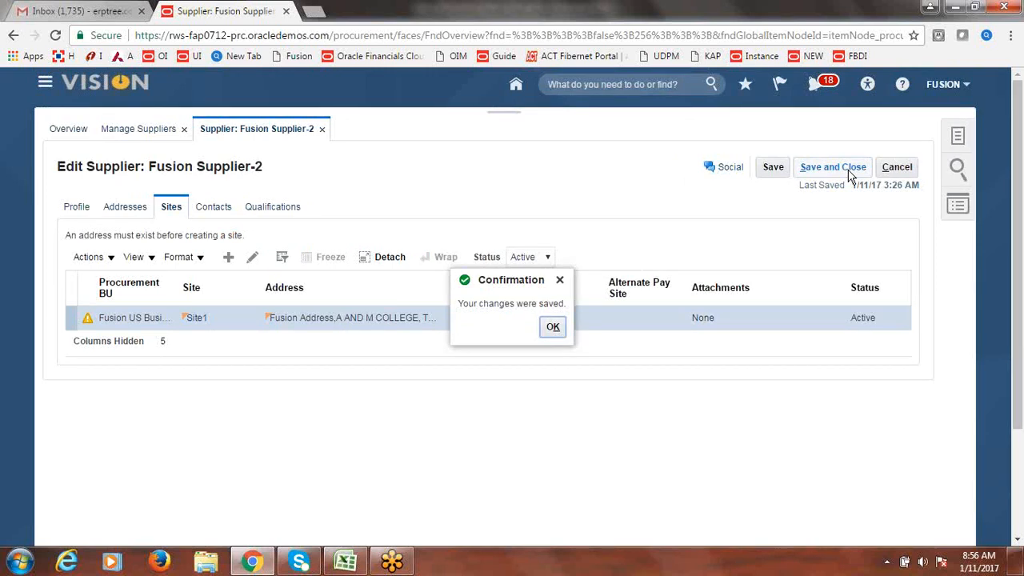
{"action": "left_click", "coordinate": [555, 328]}
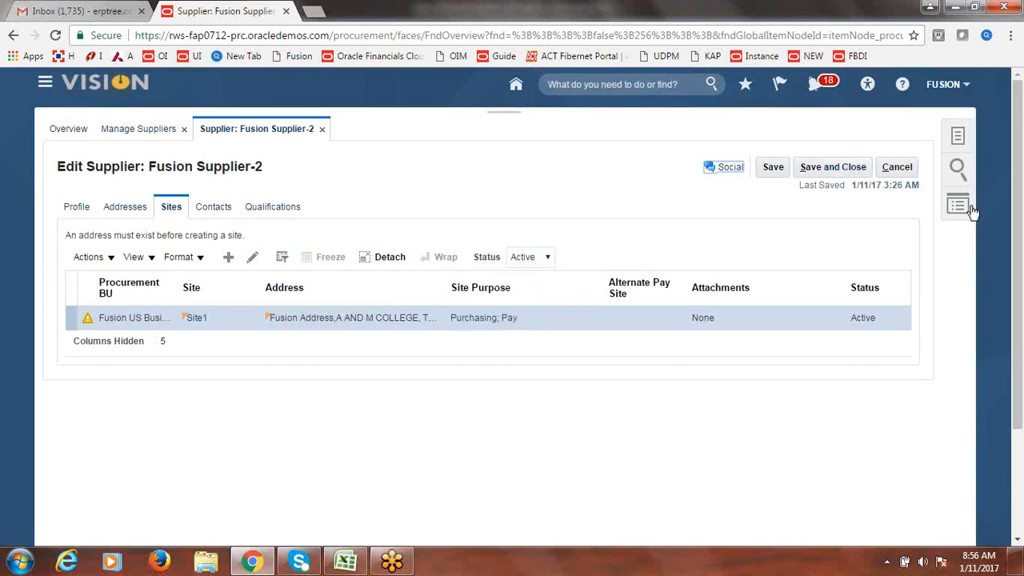
{"action": "left_click", "coordinate": [859, 172]}
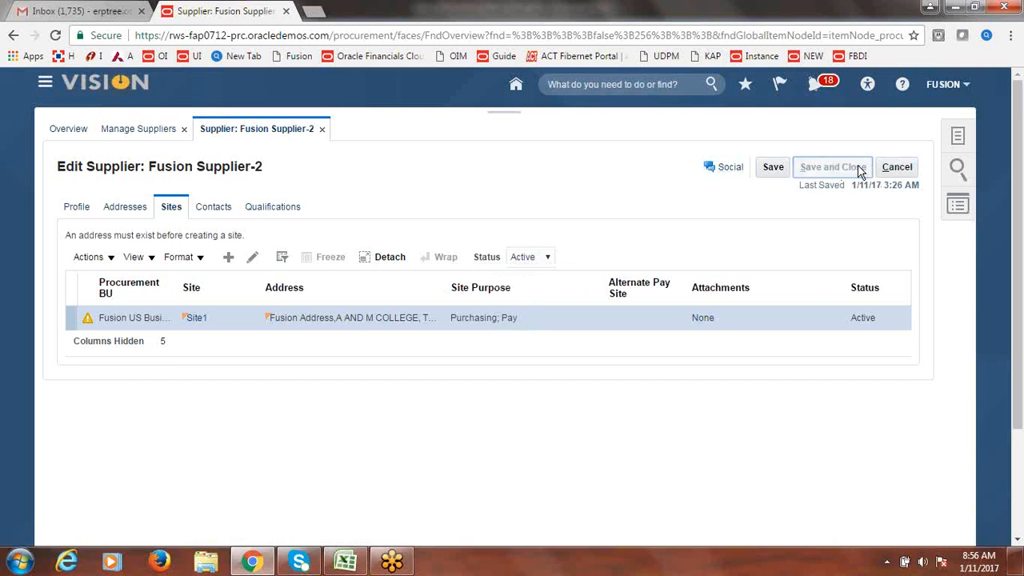
{"action": "left_click", "coordinate": [548, 214]}
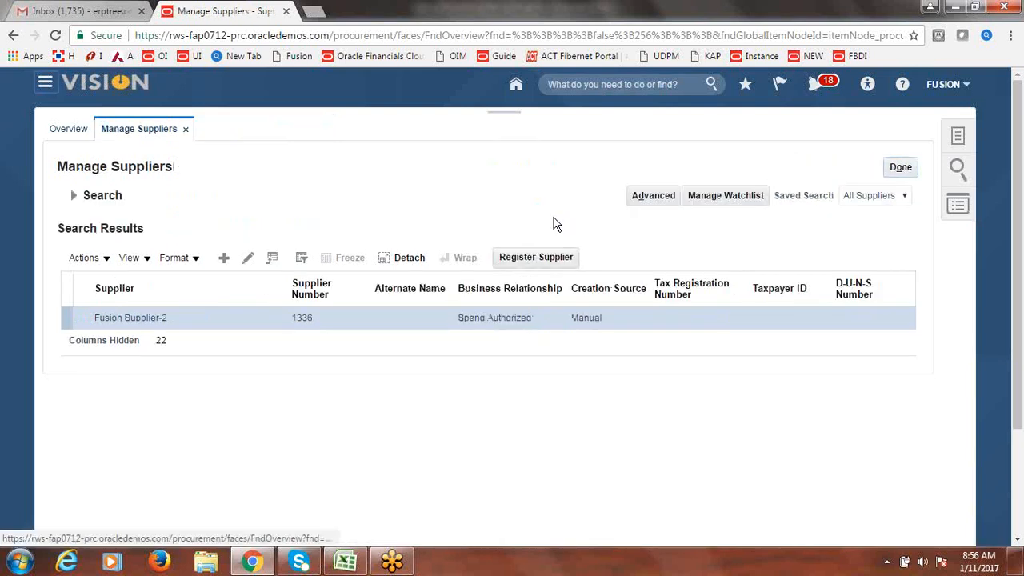
{"action": "left_click", "coordinate": [899, 169]}
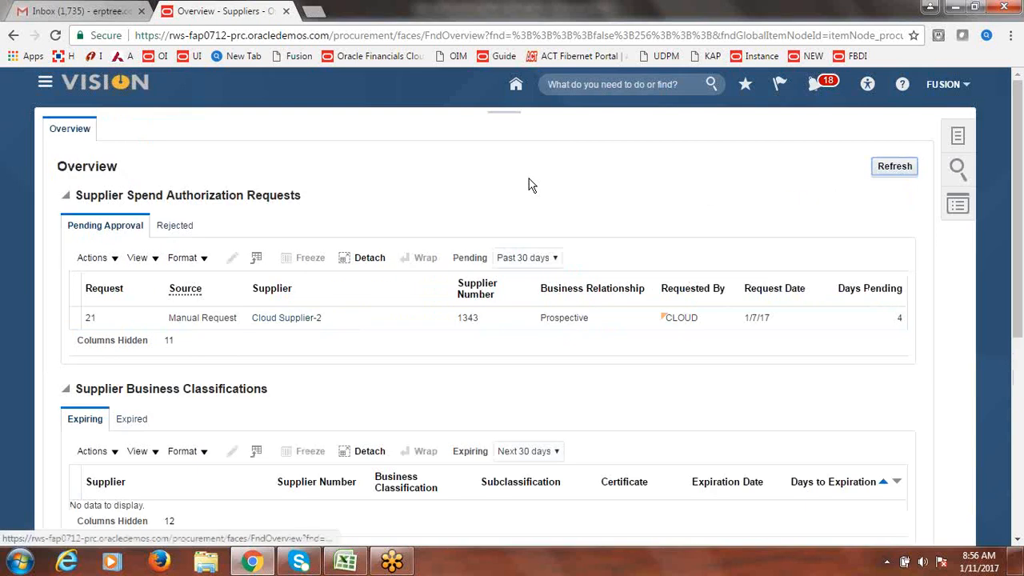
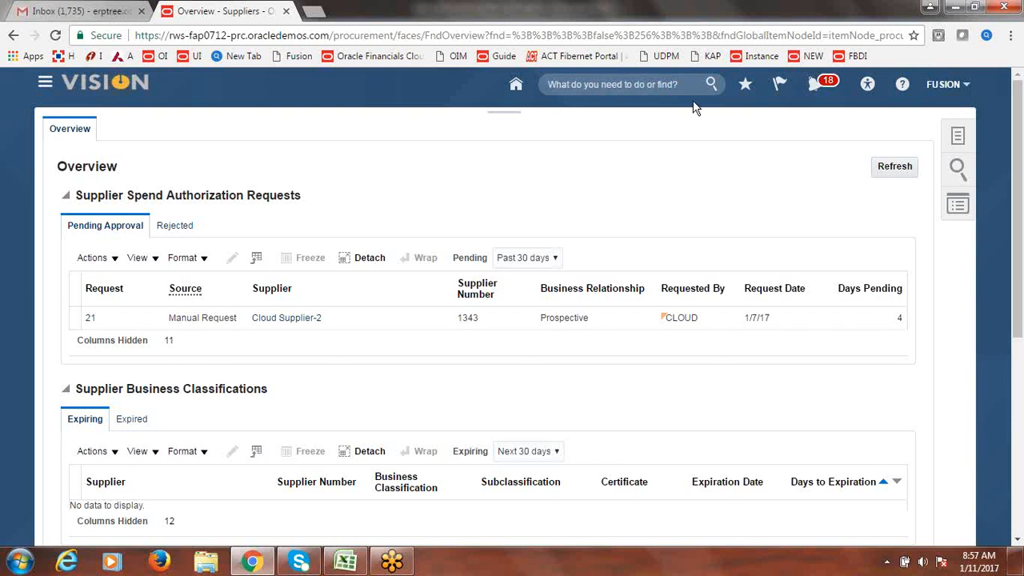
- Go to Setup and Maintenance and search the tasks for 'Manage Taxes'
{"action": "left_click", "coordinate": [935, 88]}
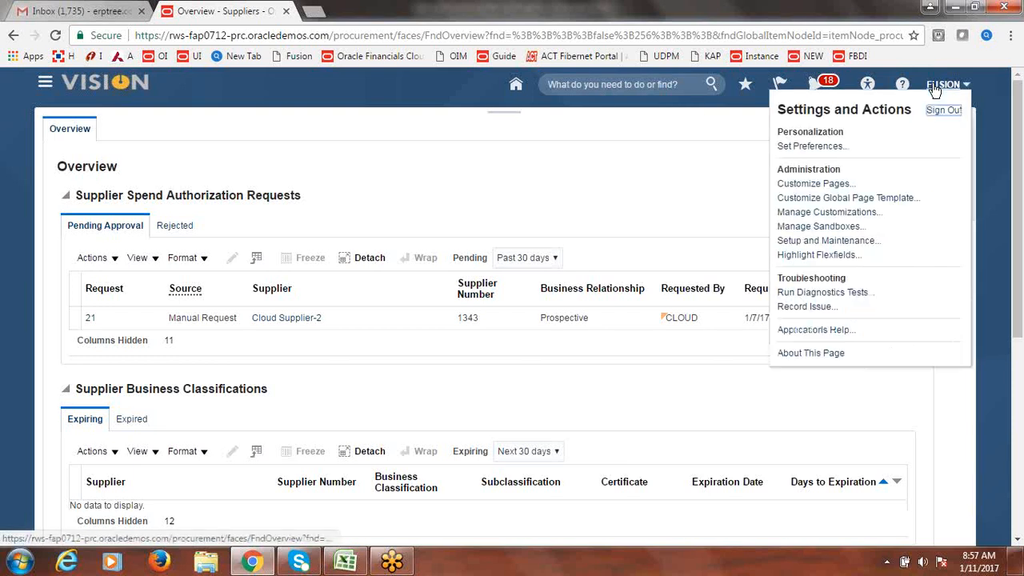
{"action": "left_click", "coordinate": [847, 242]}
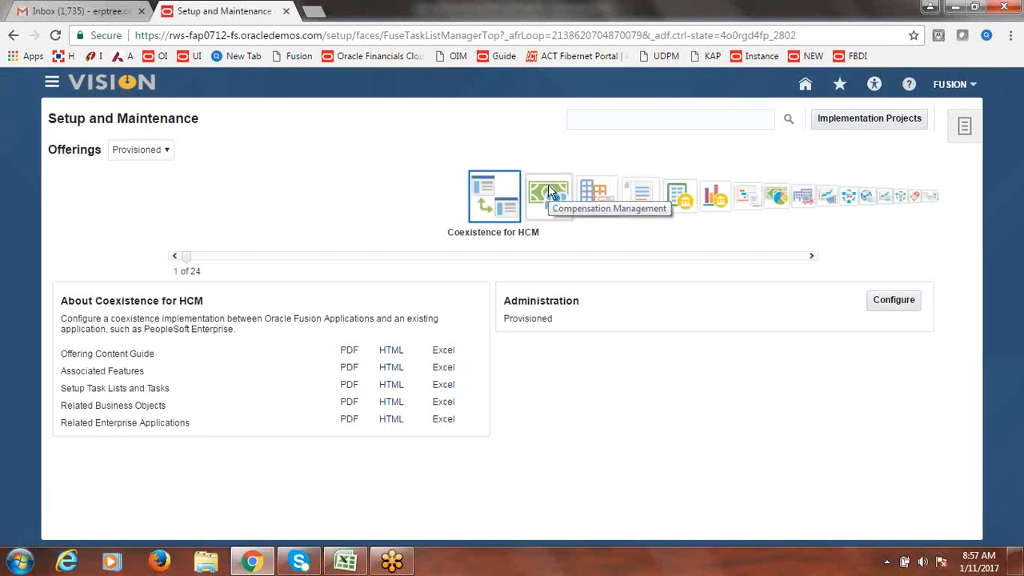
{"action": "left_click", "coordinate": [606, 121]}
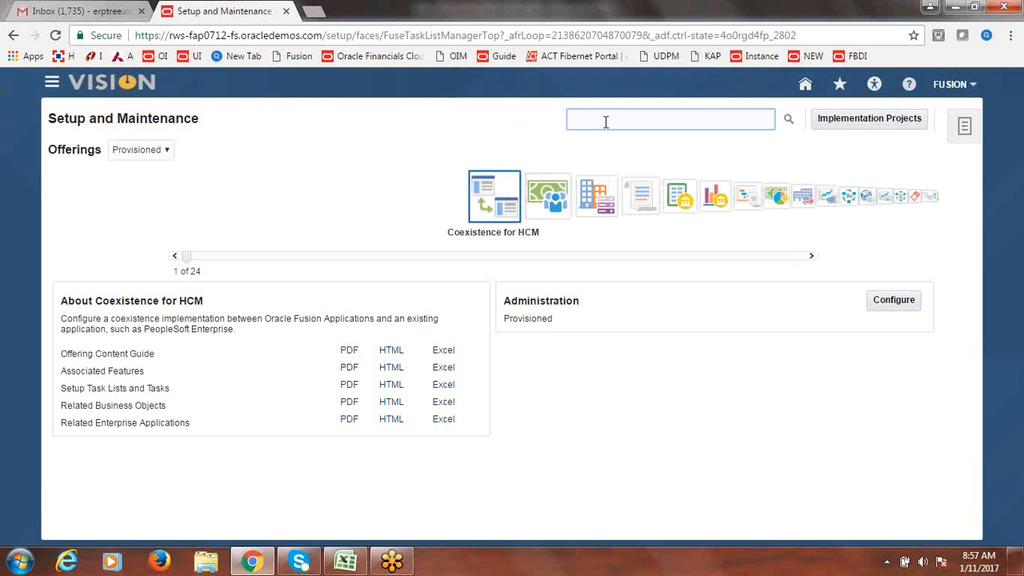
{"action": "type", "text": "Ma"}
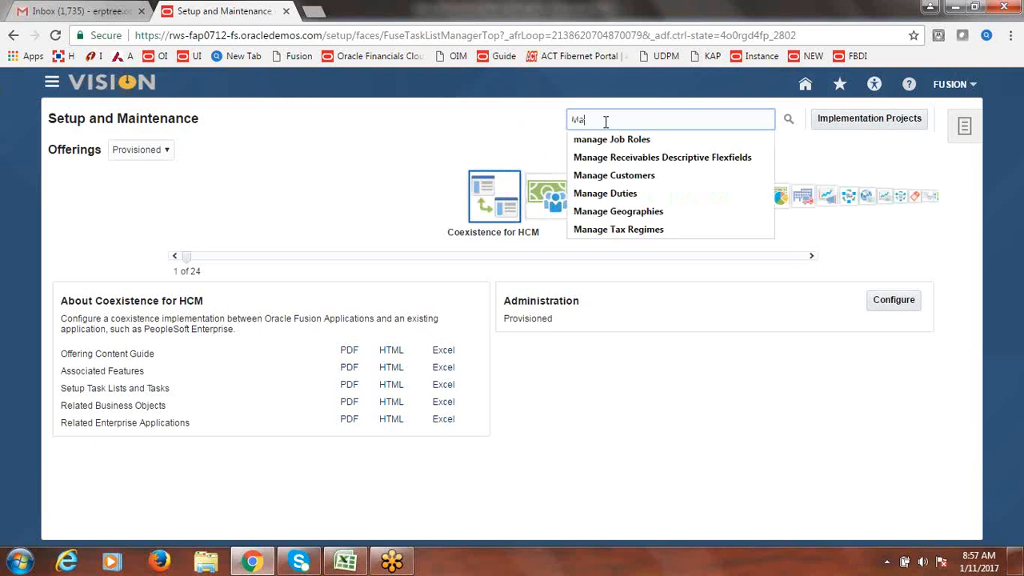
{"action": "type", "text": "nage Taxes"}
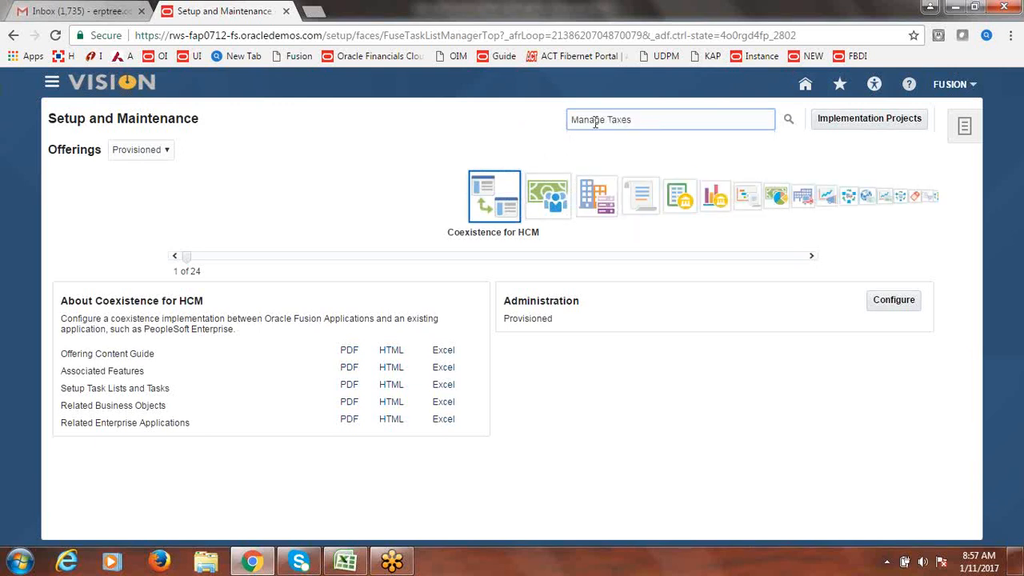
{"action": "key", "text": "Return"}
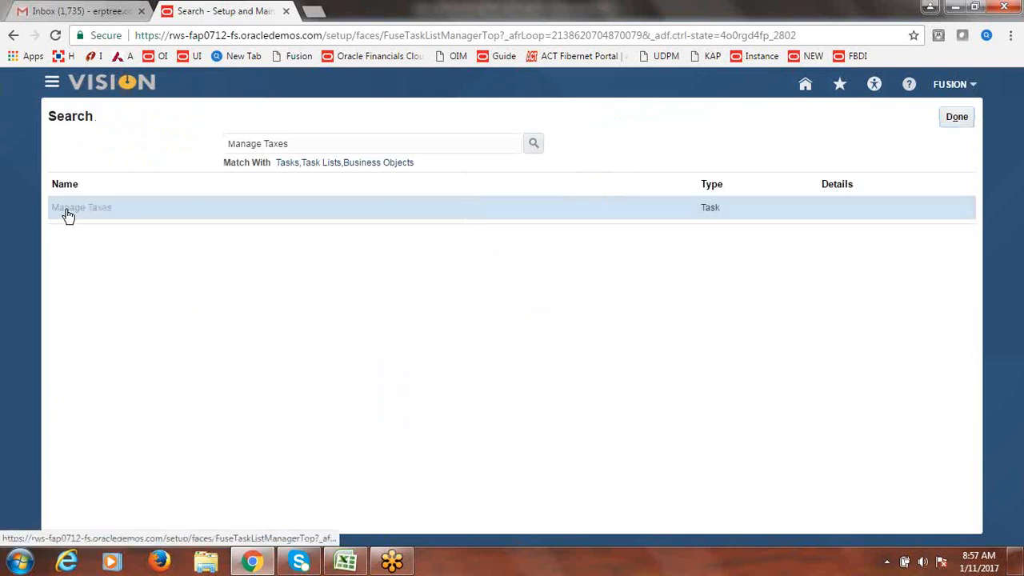
- Search Manage Taxes for tax 'fusion' with a non-blank Tax Regime Code, then edit FUSION VAT
{"action": "left_click", "coordinate": [67, 211]}
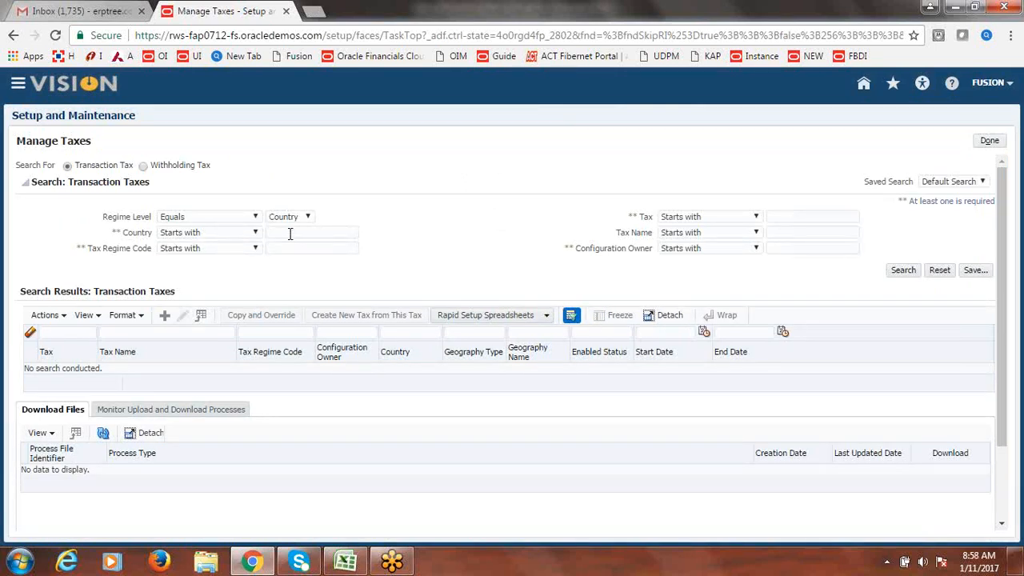
{"action": "left_click", "coordinate": [806, 218]}
{"action": "type", "text": "fusion"}
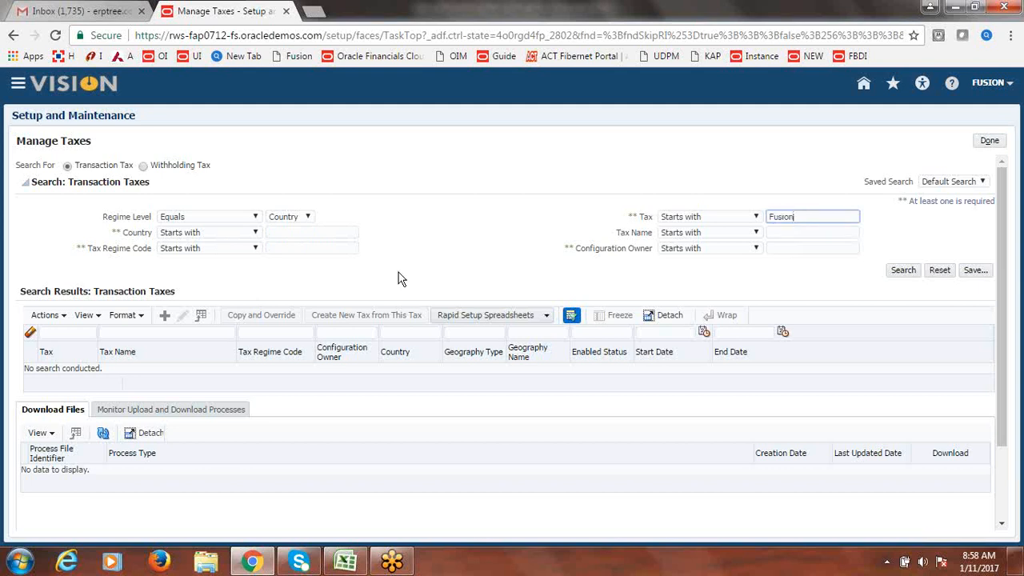
{"action": "left_click", "coordinate": [255, 250]}
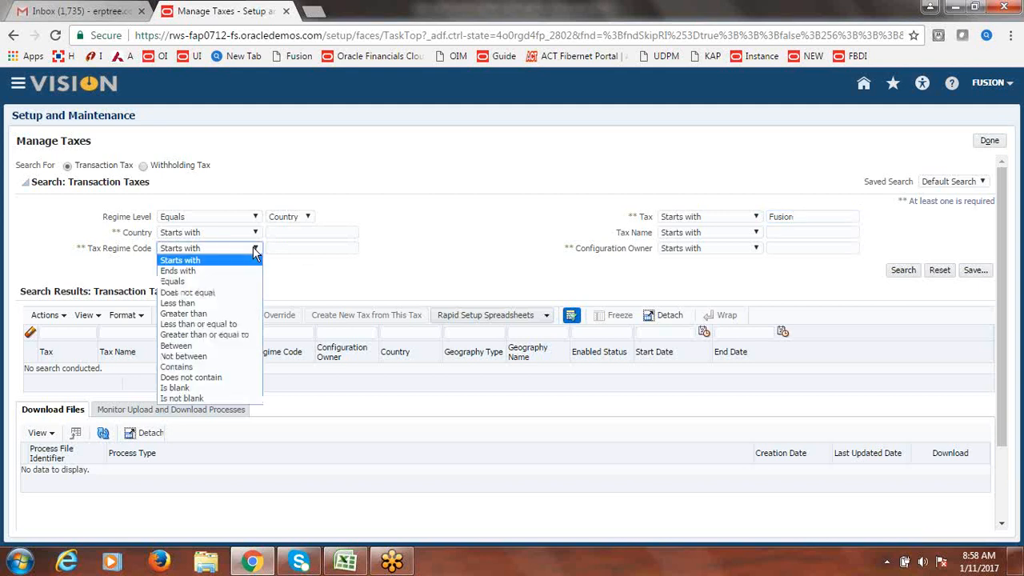
{"action": "left_click", "coordinate": [208, 400]}
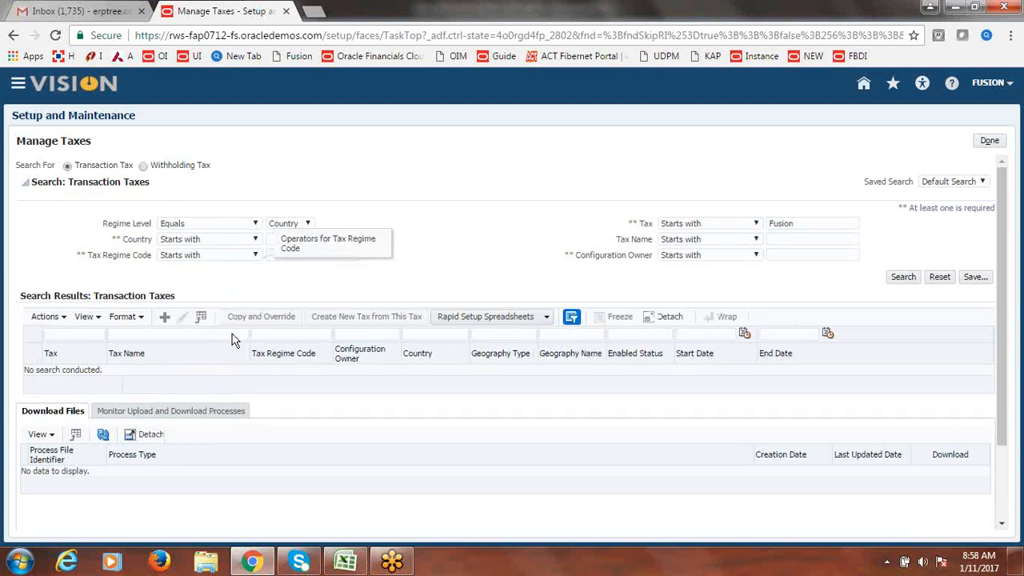
{"action": "left_click", "coordinate": [257, 254]}
{"action": "left_click", "coordinate": [200, 407]}
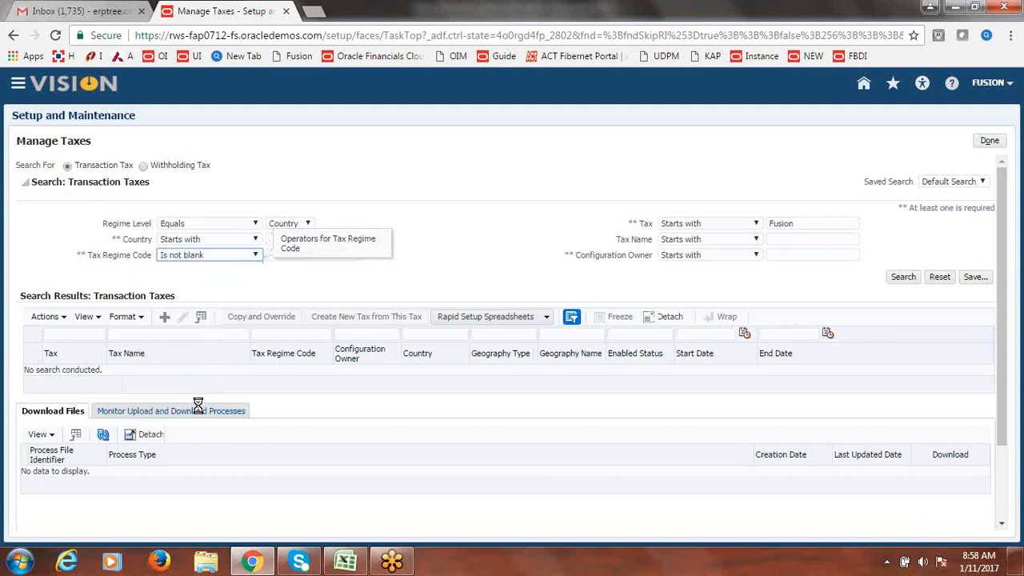
{"action": "left_click", "coordinate": [914, 278]}
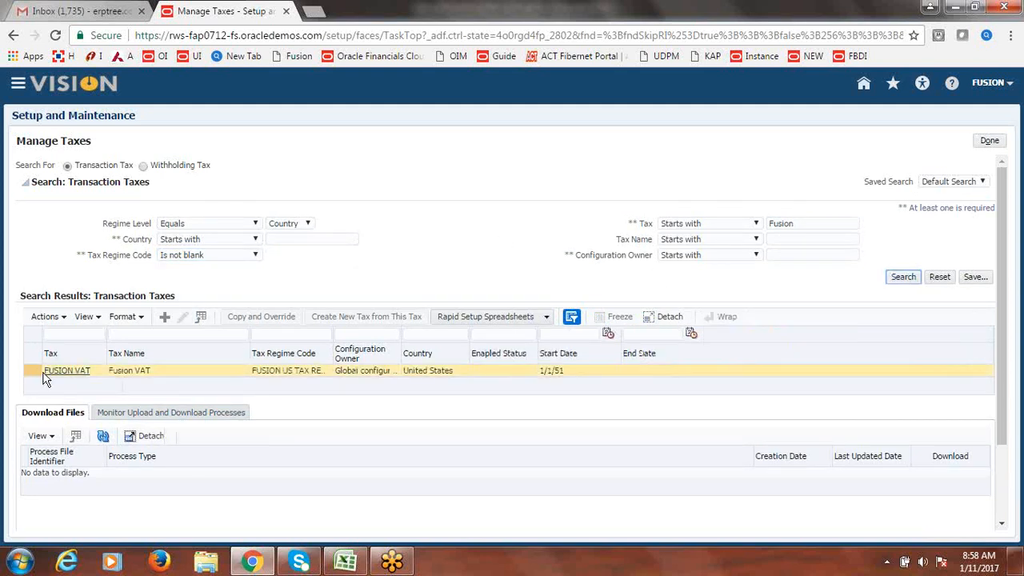
{"action": "left_click", "coordinate": [37, 374]}
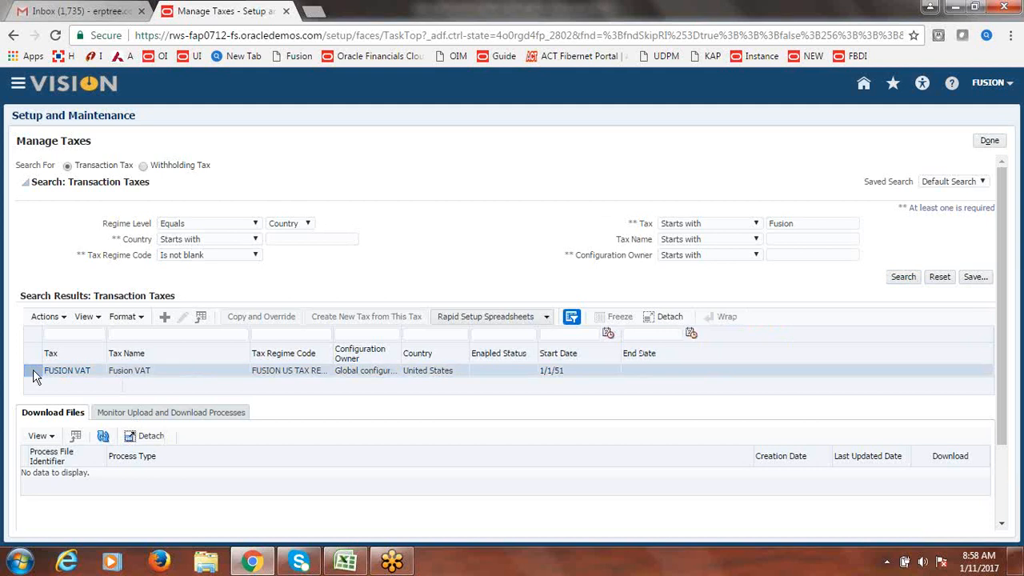
{"action": "left_click", "coordinate": [185, 318]}
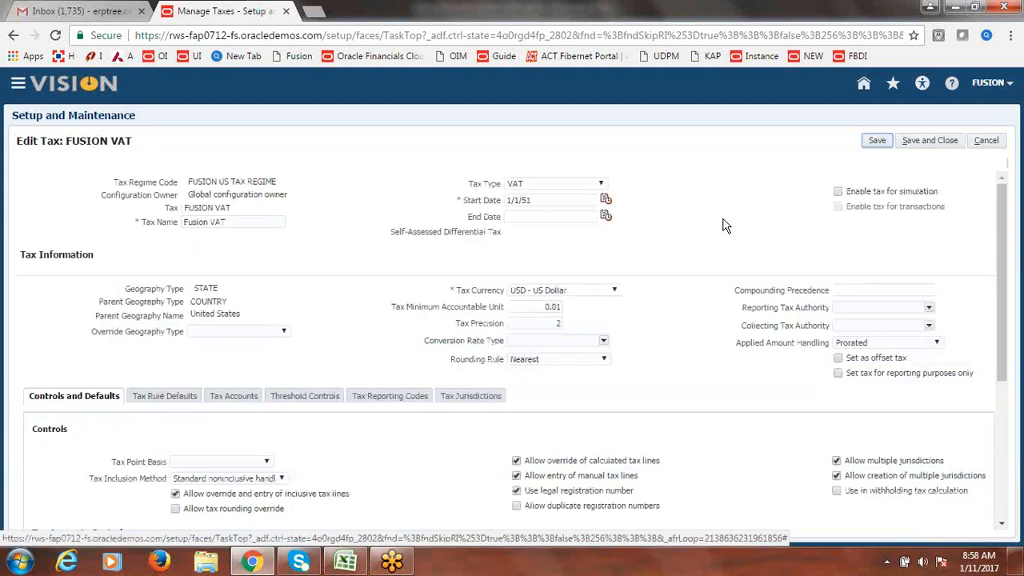
- Tick Enable tax for simulation on FUSION VAT and save and close it
{"action": "left_click", "coordinate": [839, 193]}
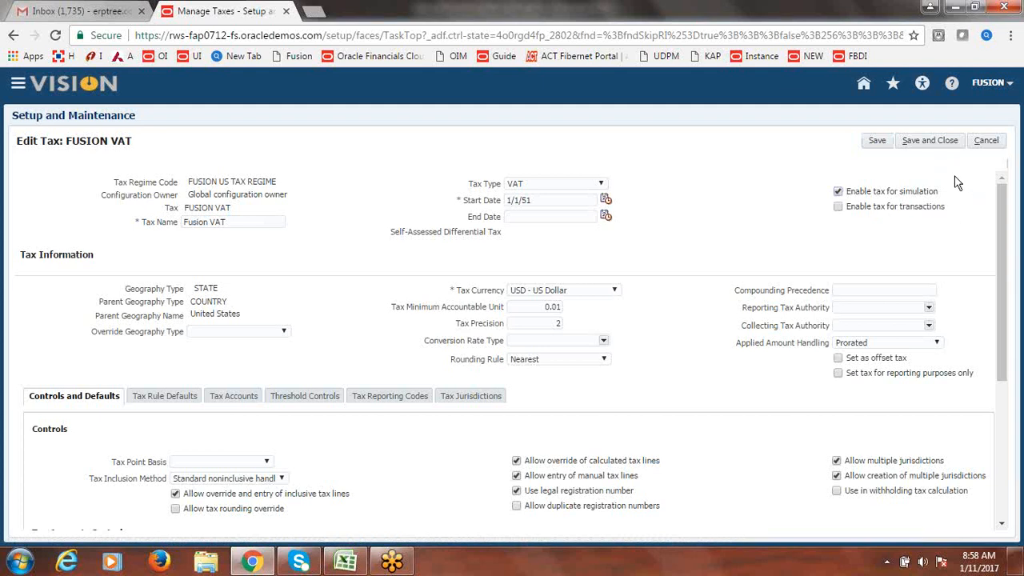
{"action": "left_click", "coordinate": [940, 146]}
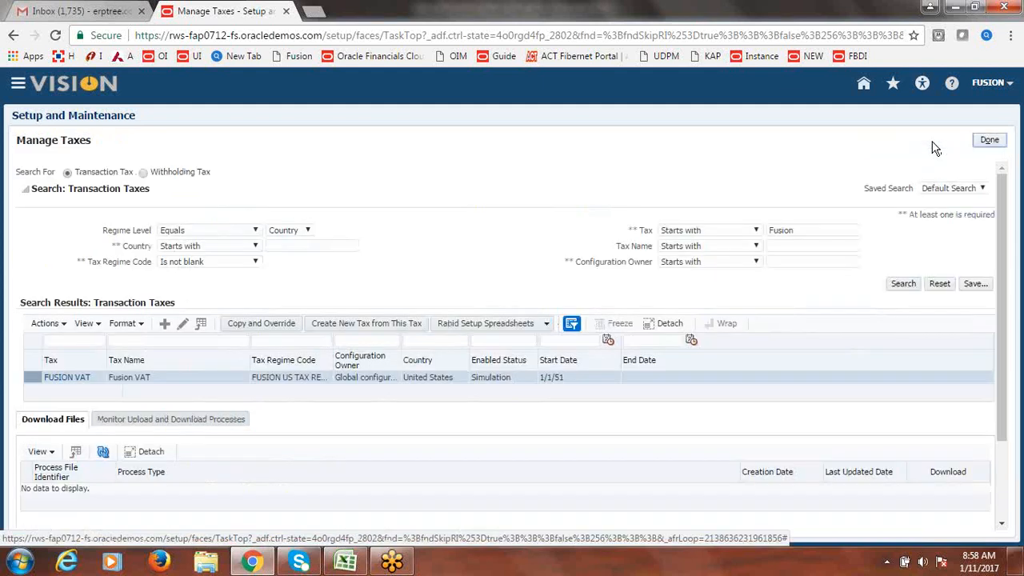
- Search setup tasks for 'Simul', open Manage Simulator Transactions and create a new transaction
{"action": "left_click", "coordinate": [990, 140]}
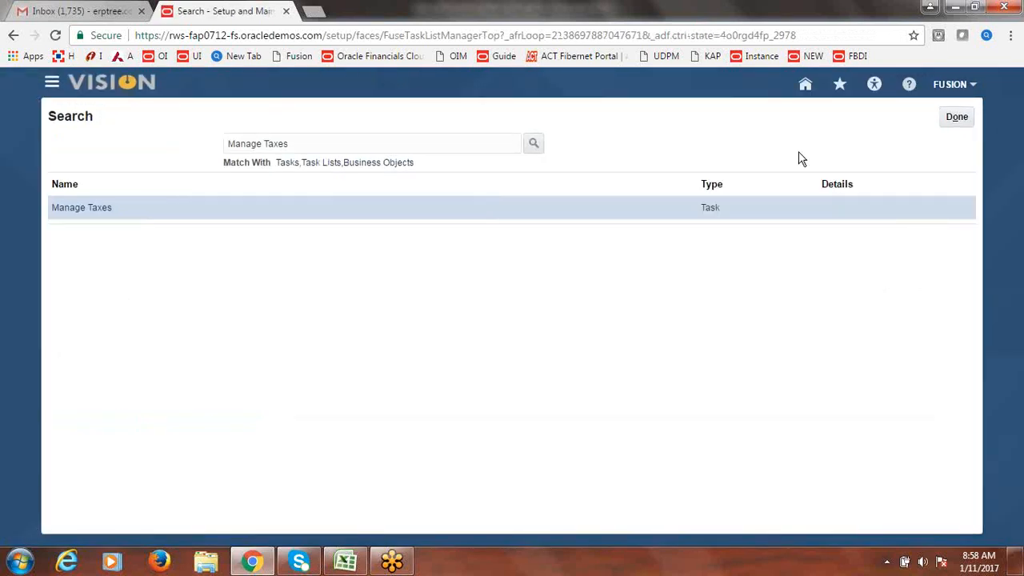
{"action": "left_click_drag", "start_coordinate": [344, 144], "coordinate": [214, 152]}
{"action": "type", "text": "S"}
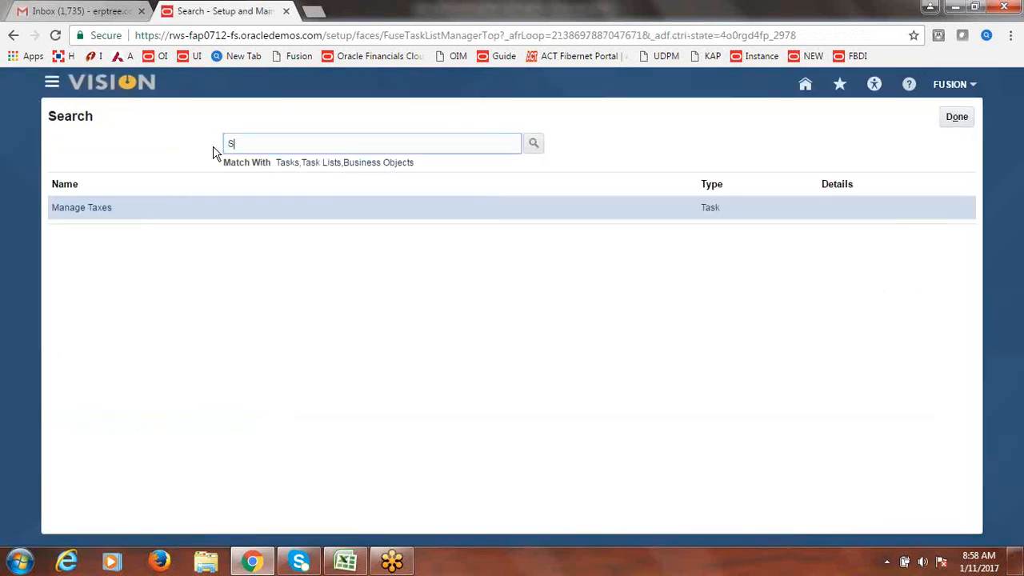
{"action": "type", "text": "imul"}
{"action": "left_click", "coordinate": [534, 143]}
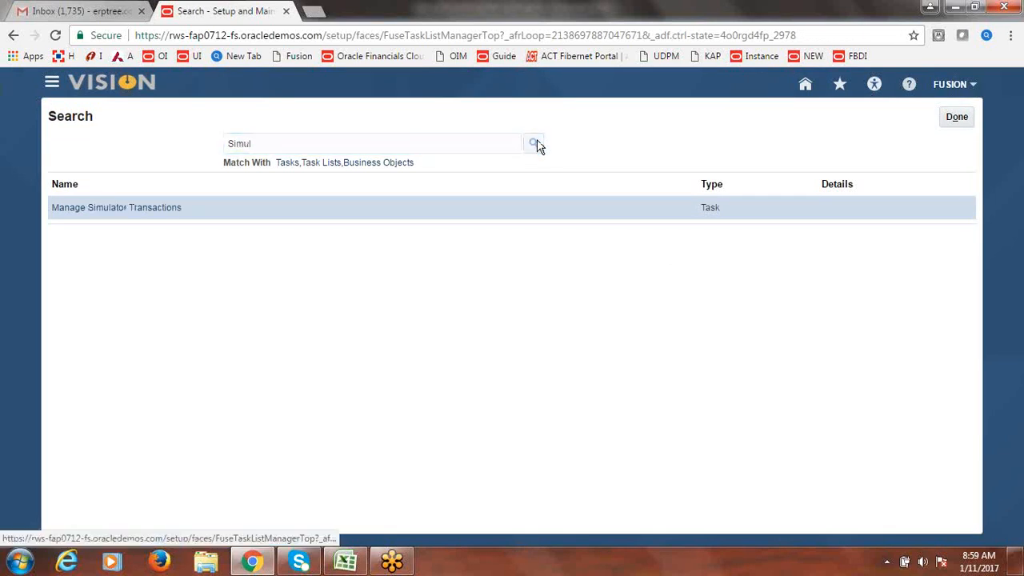
{"action": "left_click", "coordinate": [113, 211]}
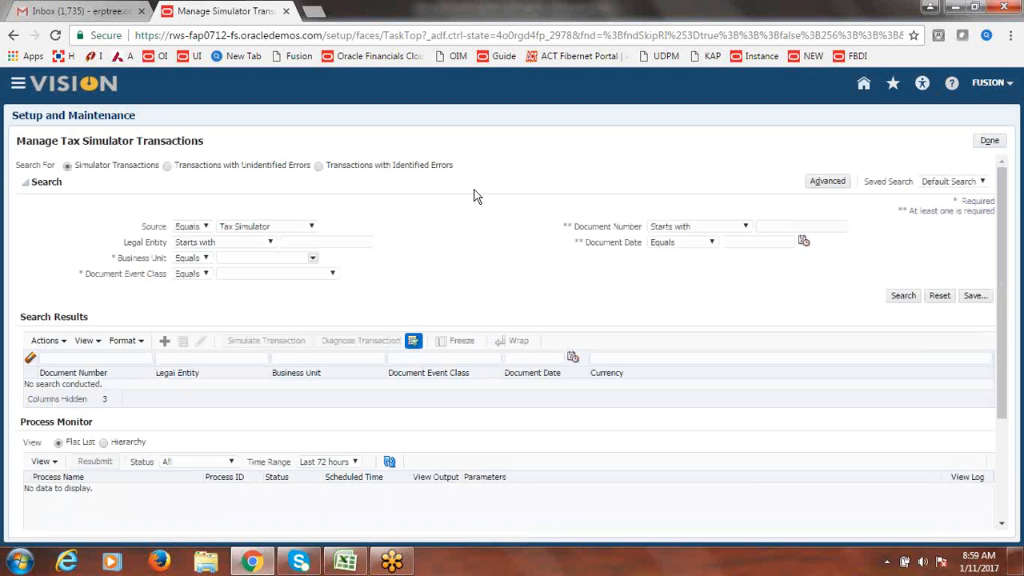
{"action": "left_click", "coordinate": [165, 342]}
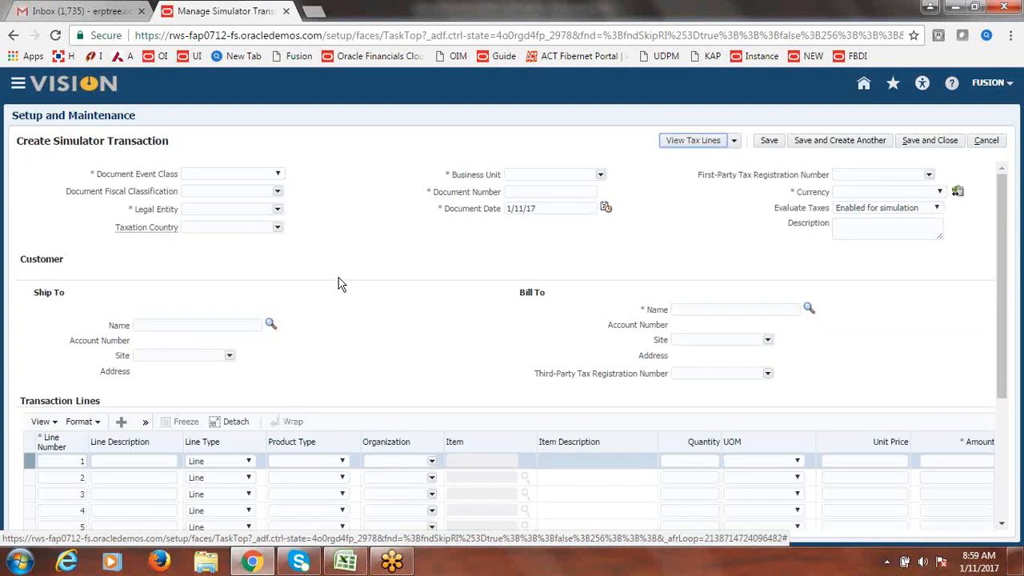
- Set the event class to Purchase invoice and the legal entity to Fusion USA Legal Entity
{"action": "left_click", "coordinate": [278, 175]}
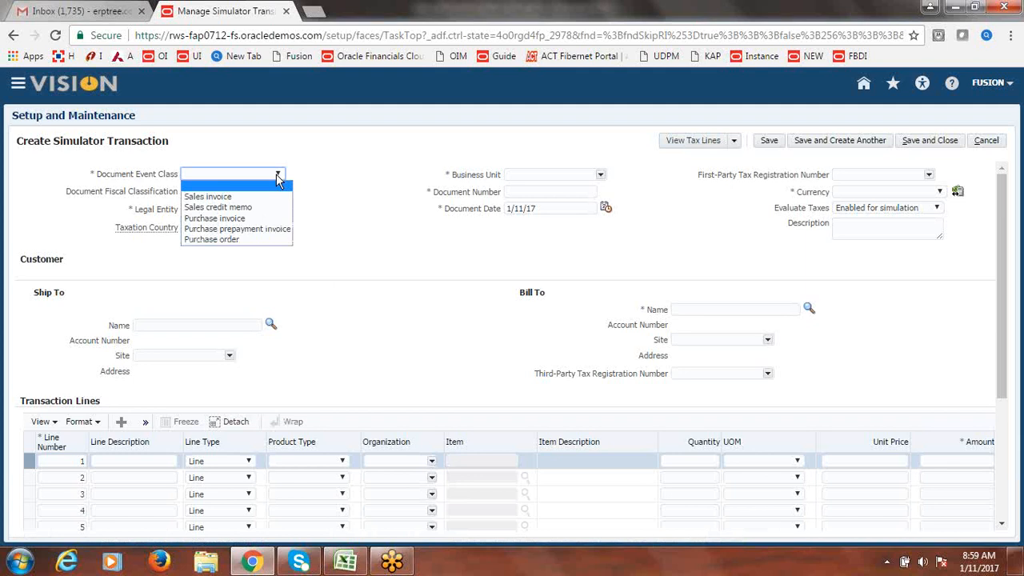
{"action": "left_click", "coordinate": [262, 218]}
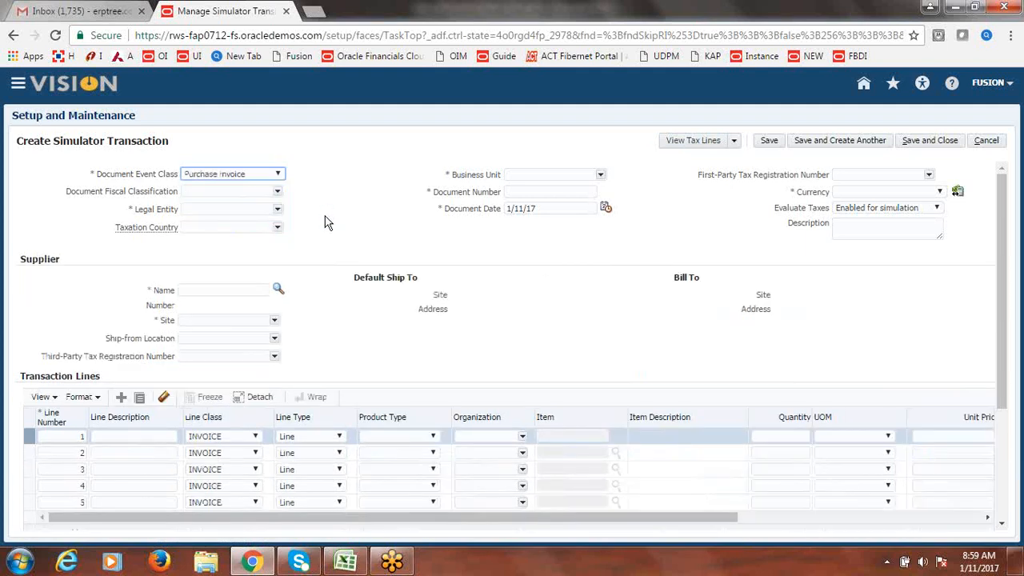
{"action": "left_click", "coordinate": [278, 209]}
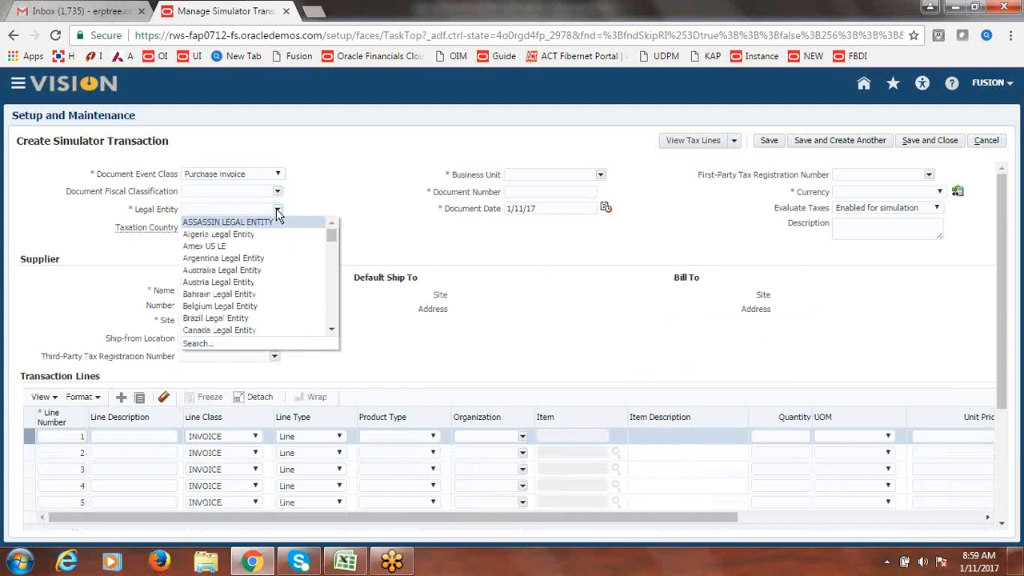
{"action": "left_click", "coordinate": [198, 343]}
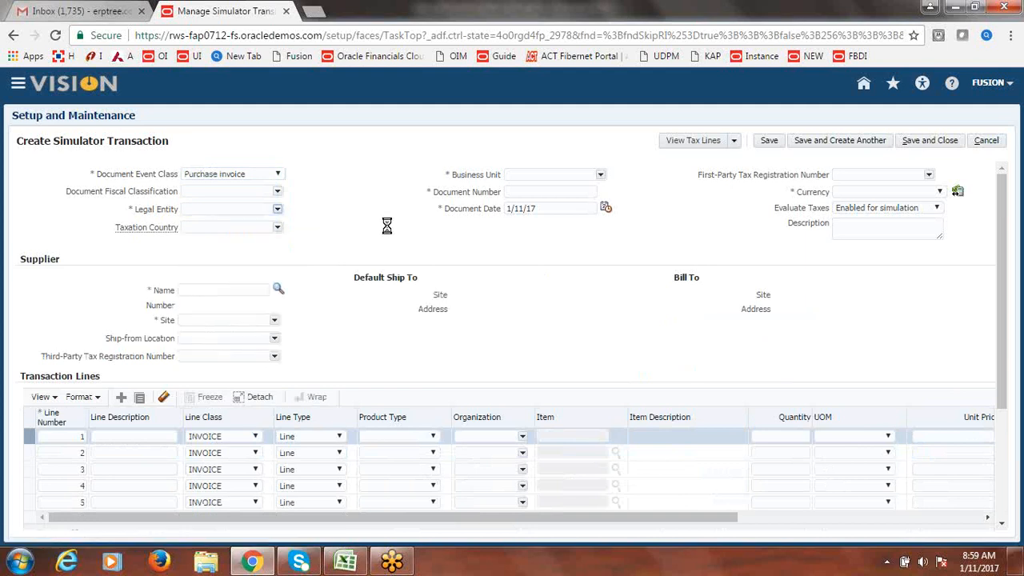
{"action": "type", "text": "Fusion"}
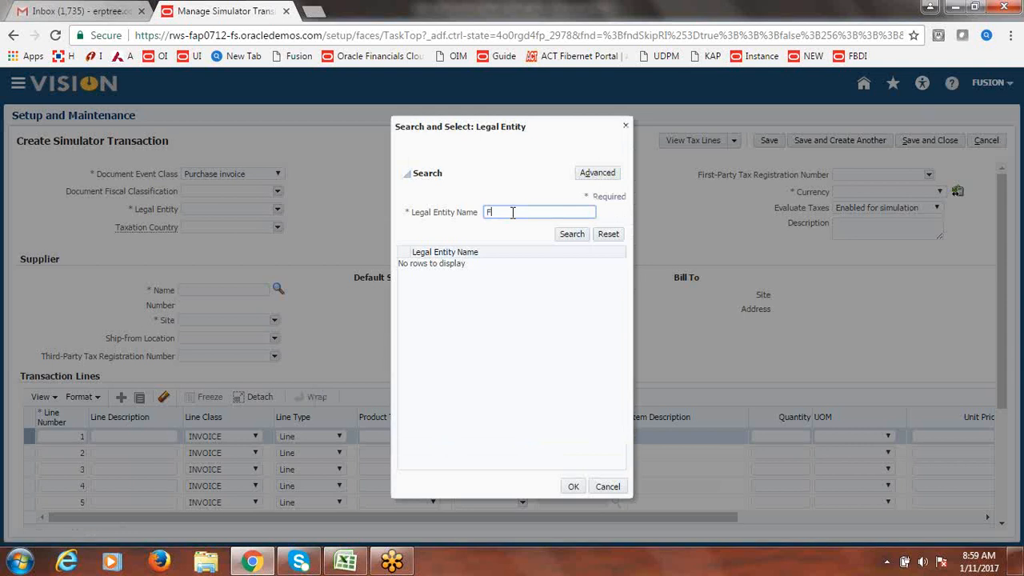
{"action": "left_click", "coordinate": [571, 237]}
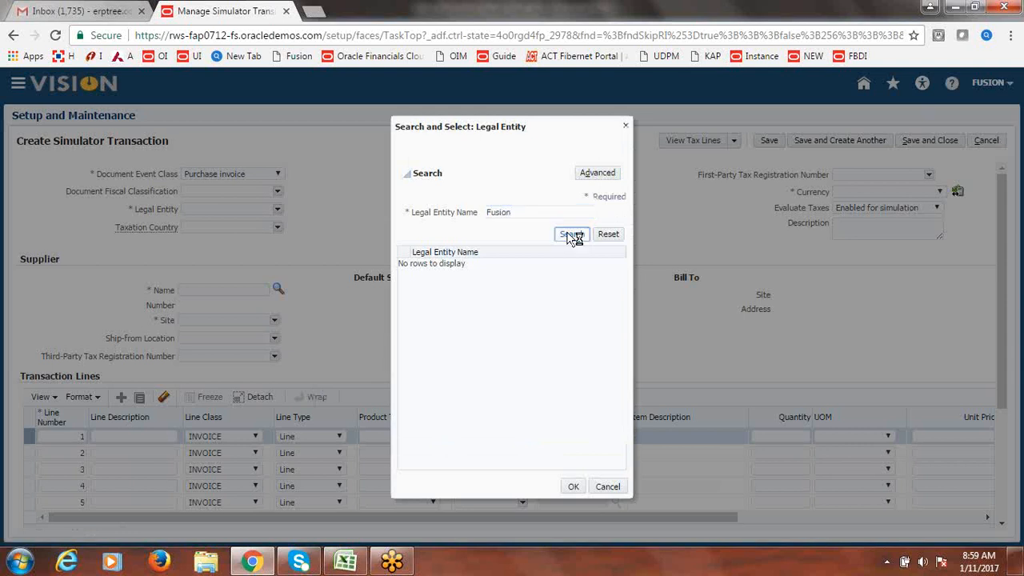
{"action": "left_click", "coordinate": [461, 266]}
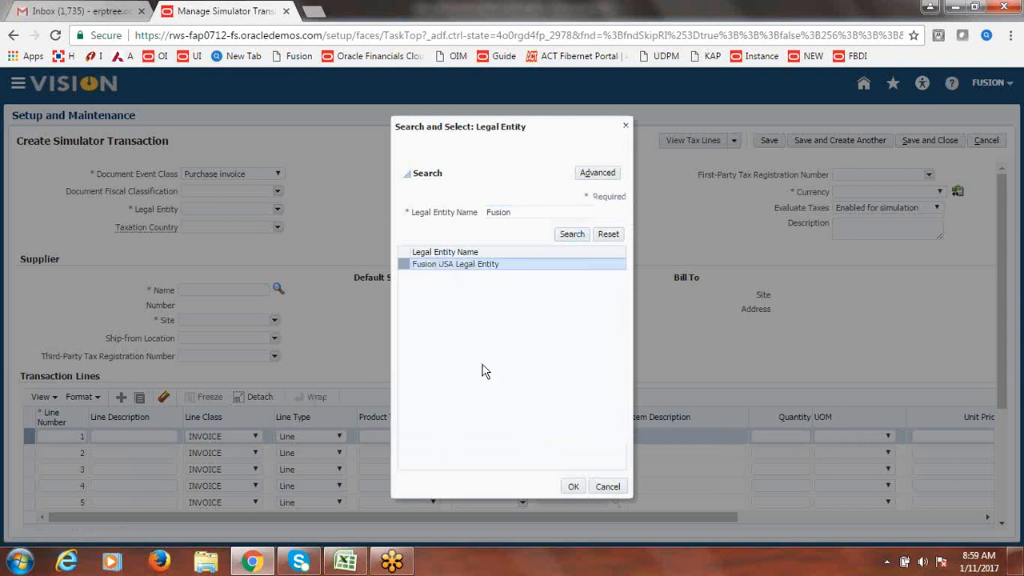
{"action": "left_click", "coordinate": [573, 488]}
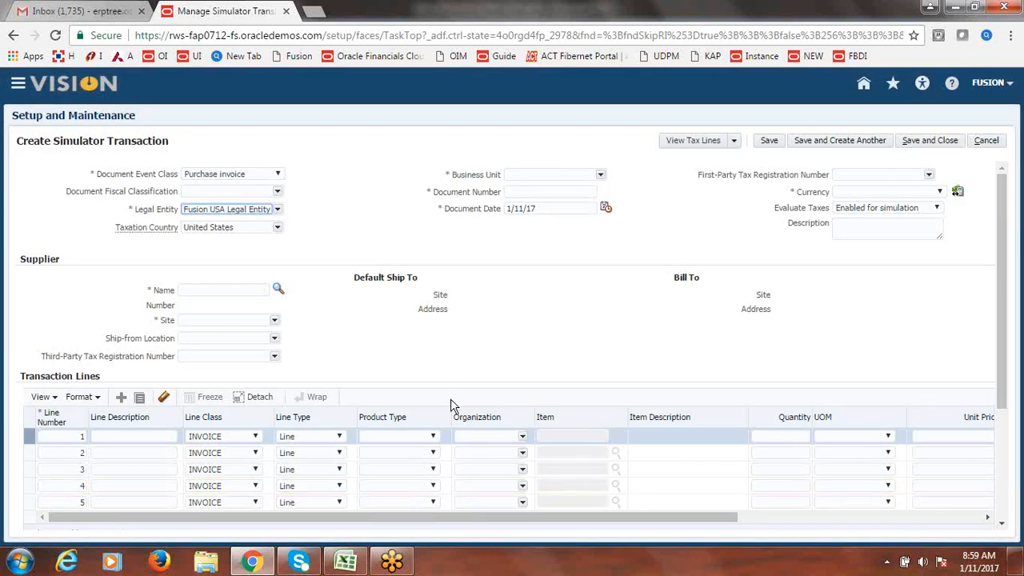
{"action": "left_click", "coordinate": [600, 175]}
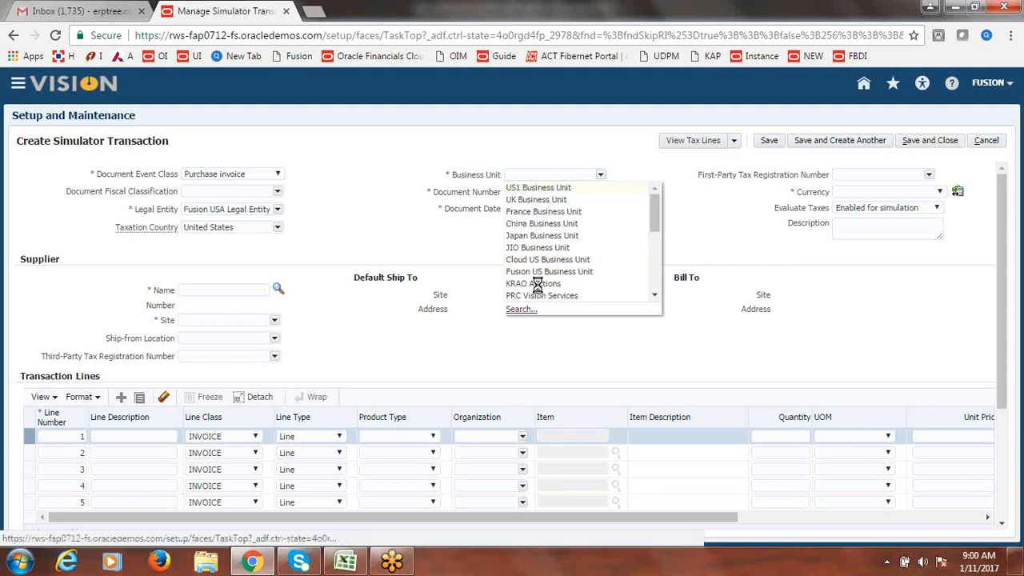
- Choose Fusion US Business Unit and enter document number 111
{"action": "left_click", "coordinate": [539, 285]}
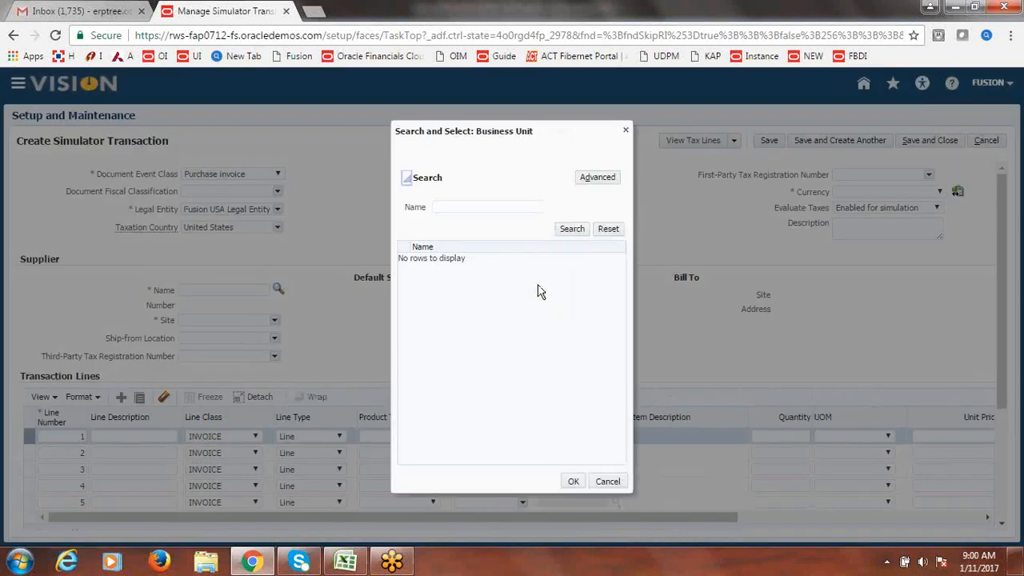
{"action": "left_click", "coordinate": [481, 207]}
{"action": "type", "text": "Fusion"}
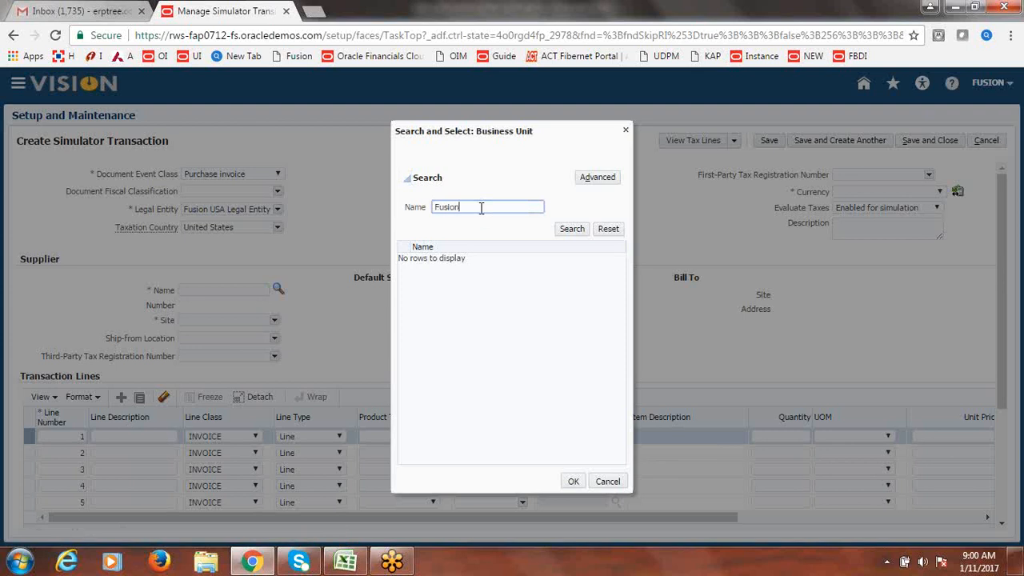
{"action": "key", "text": "Return"}
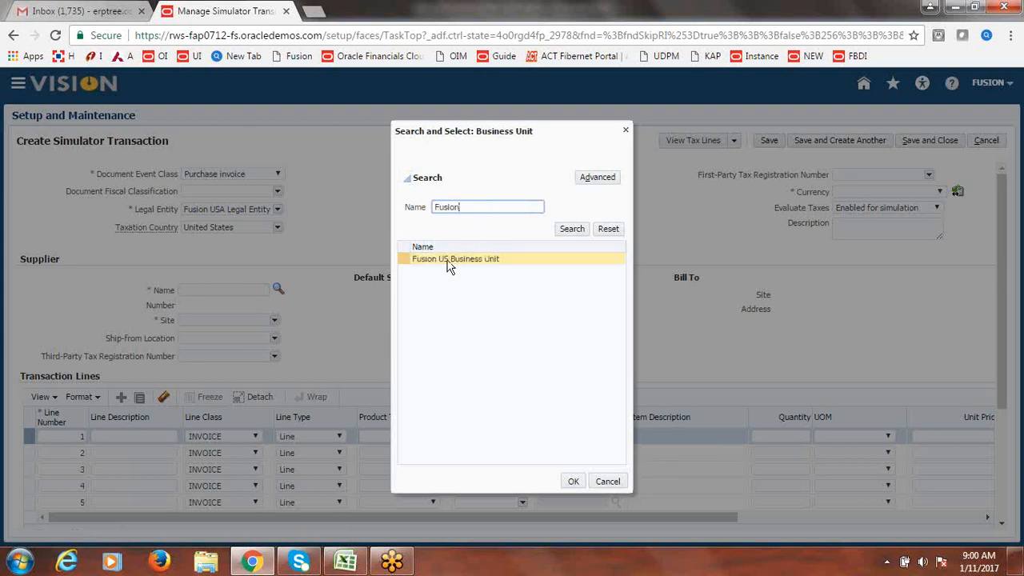
{"action": "left_click", "coordinate": [452, 262]}
{"action": "left_click", "coordinate": [580, 484]}
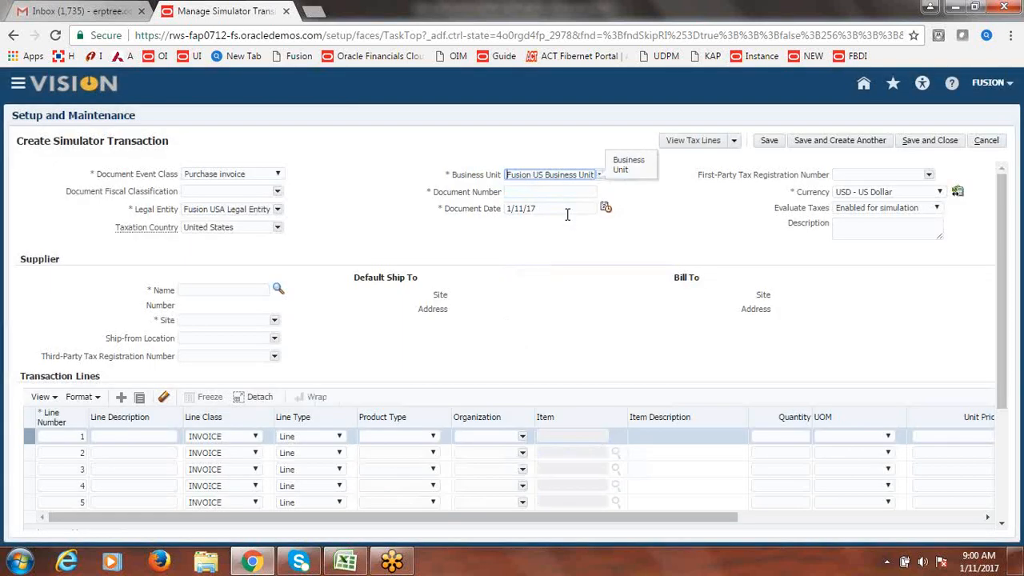
{"action": "left_click", "coordinate": [541, 194]}
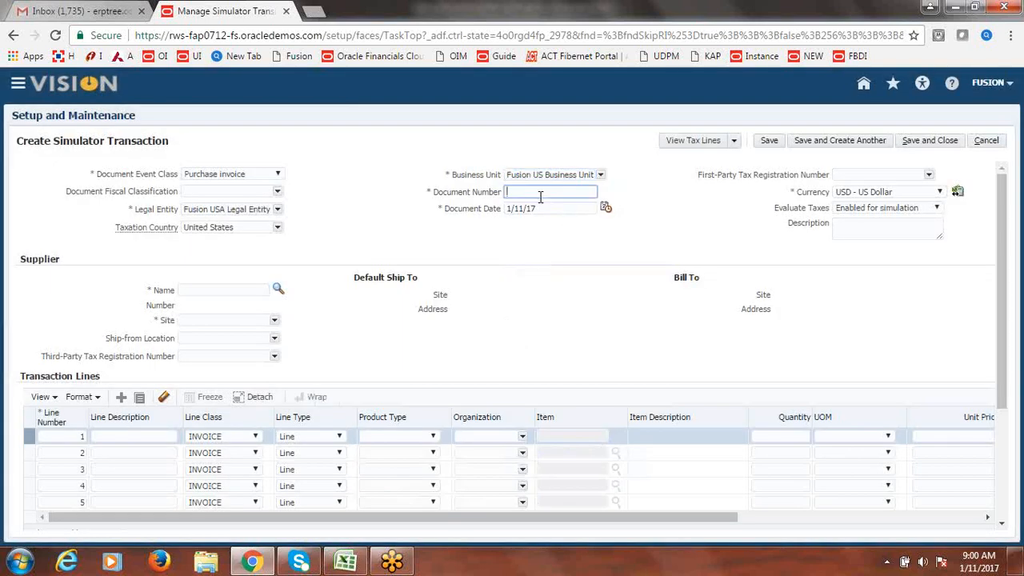
{"action": "type", "text": "111"}
- Look up suppliers starting with 'Fu' and select Fusion Supplier-2
{"action": "left_click", "coordinate": [228, 292]}
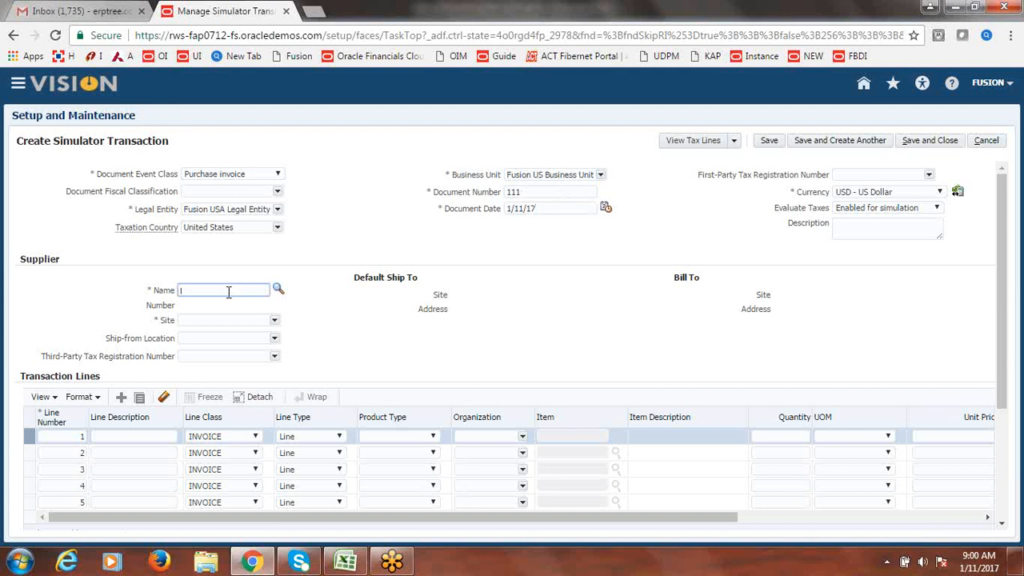
{"action": "type", "text": "Fusion"}
{"action": "key", "text": "Tab"}
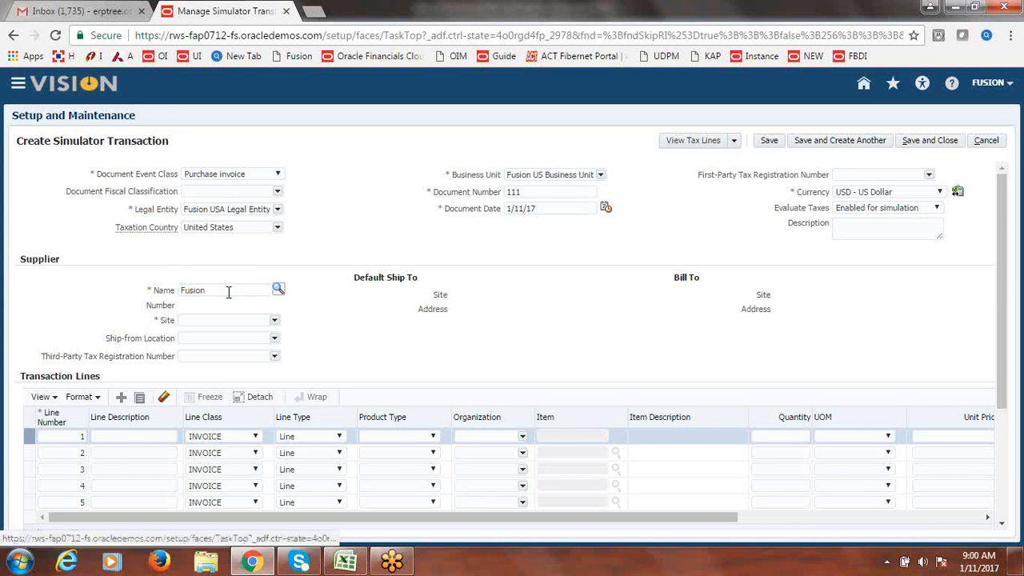
{"action": "key", "text": "Return"}
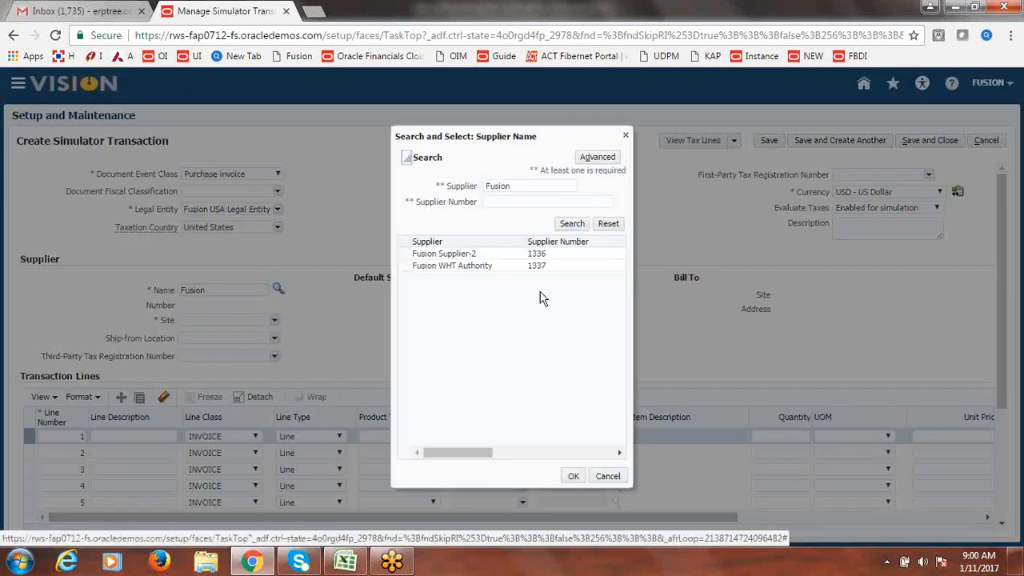
{"action": "left_click", "coordinate": [474, 268]}
{"action": "left_click", "coordinate": [467, 254]}
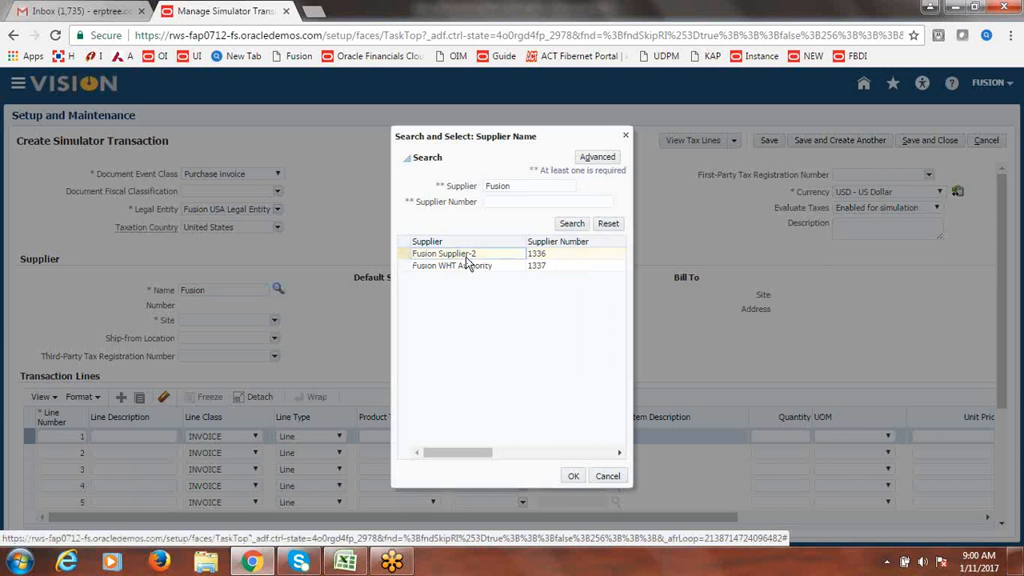
{"action": "left_click", "coordinate": [573, 477]}
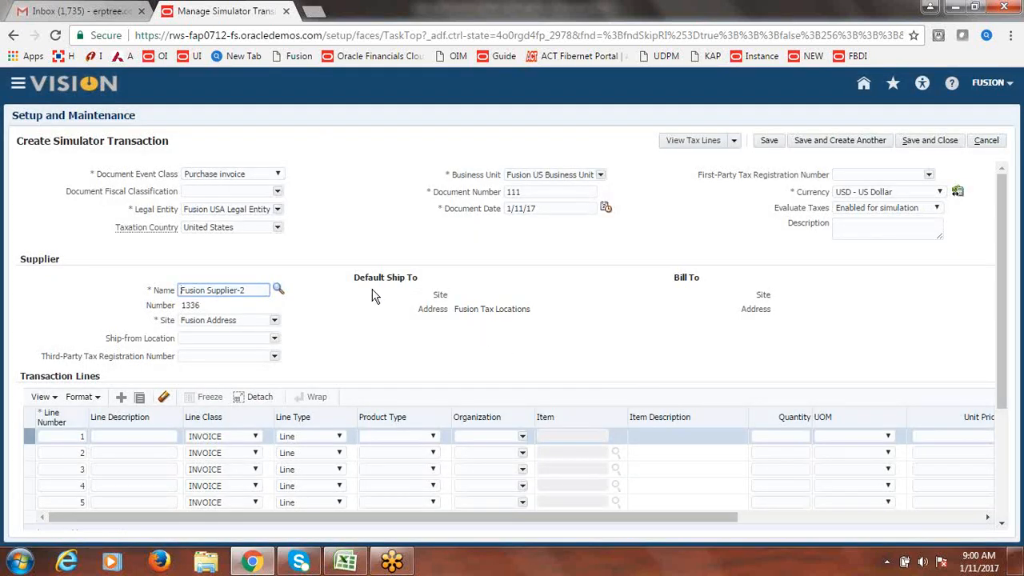
- Enter 10000 as the first transaction line's amount and save the transaction
{"action": "left_click_drag", "start_coordinate": [355, 277], "coordinate": [561, 321]}
{"action": "left_click", "coordinate": [576, 333]}
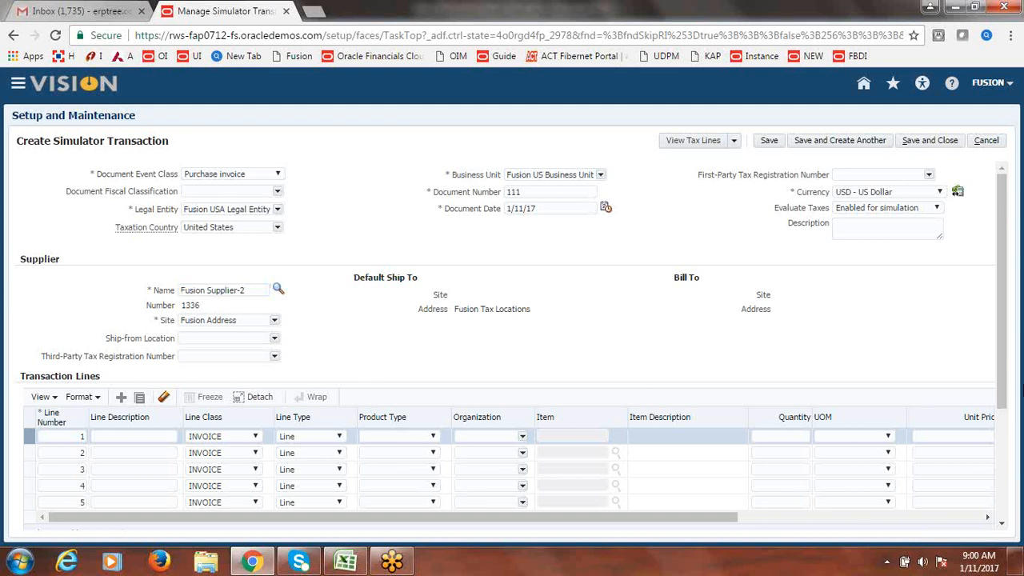
{"action": "left_click_drag", "start_coordinate": [1004, 312], "coordinate": [1005, 351]}
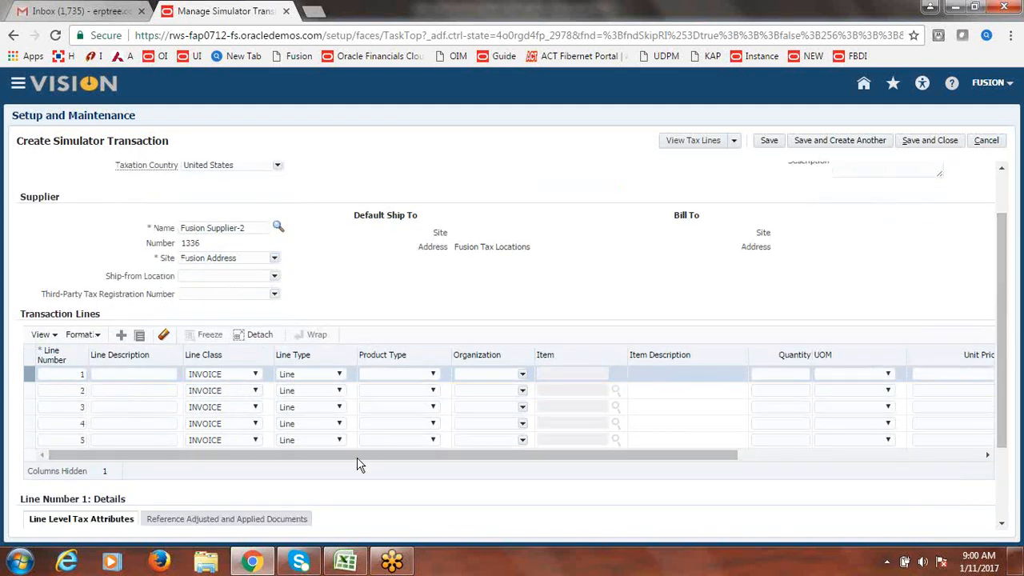
{"action": "left_click_drag", "start_coordinate": [357, 459], "coordinate": [700, 462]}
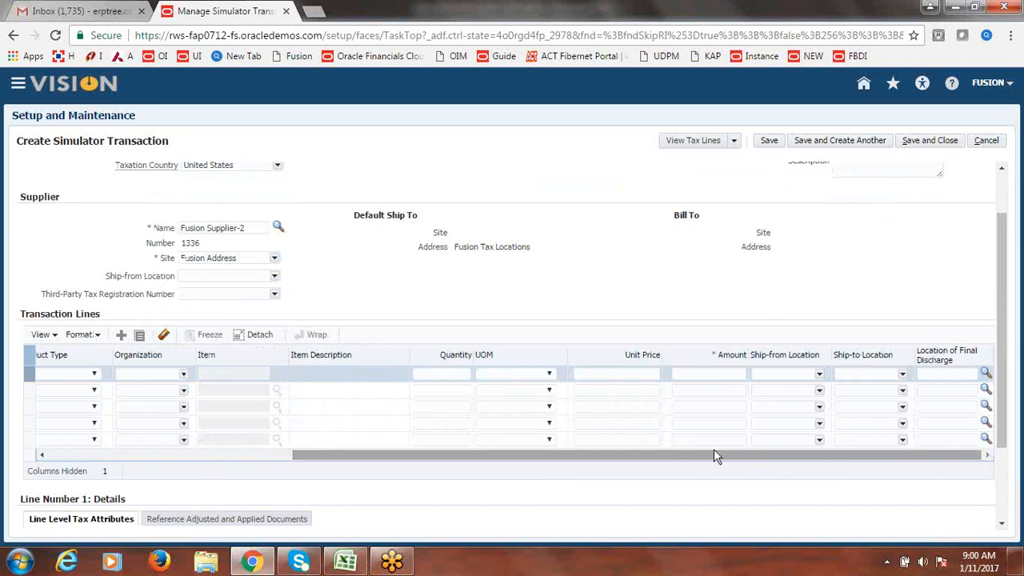
{"action": "left_click", "coordinate": [726, 374]}
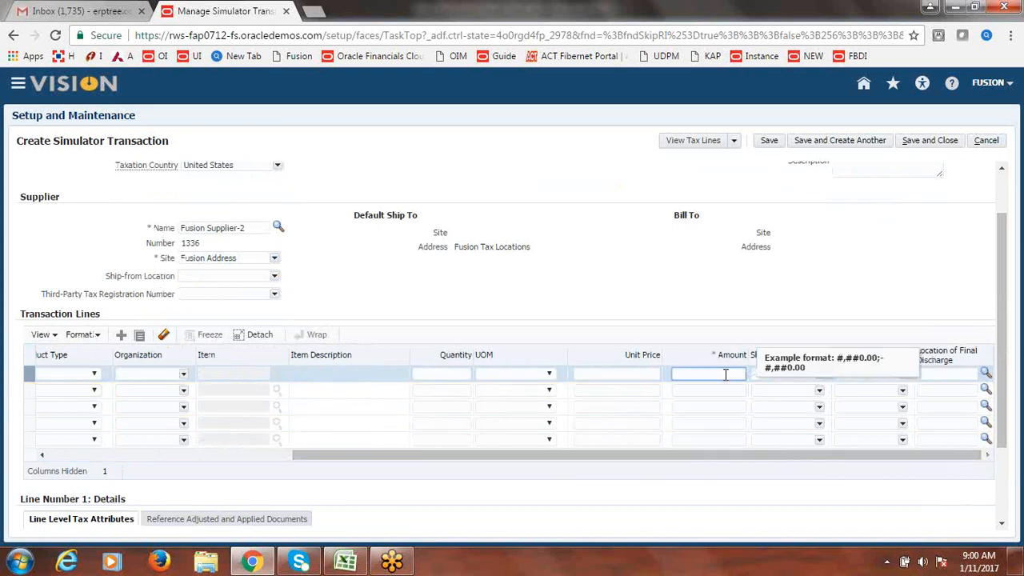
{"action": "left_click", "coordinate": [825, 300]}
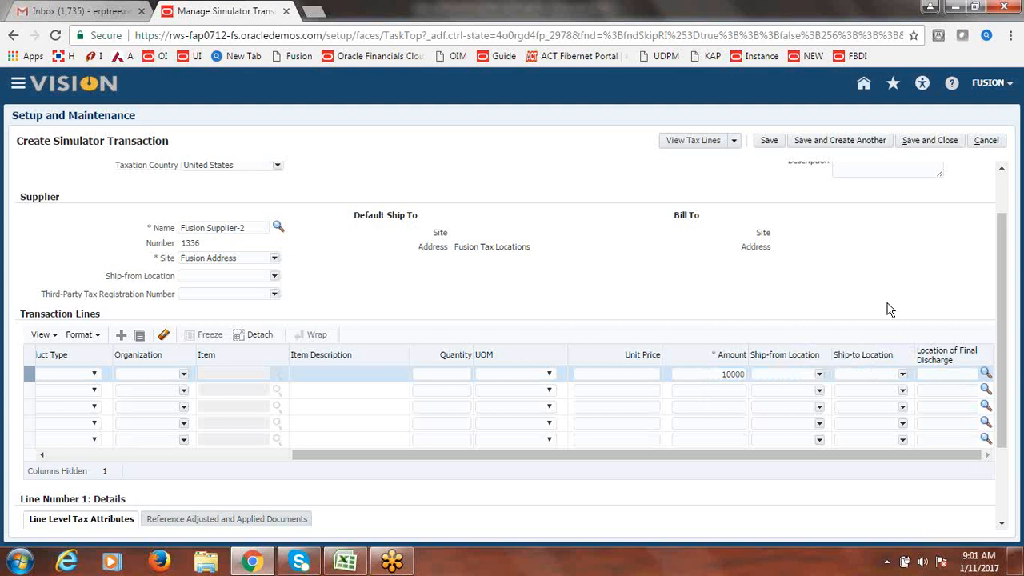
{"action": "left_click", "coordinate": [772, 141]}
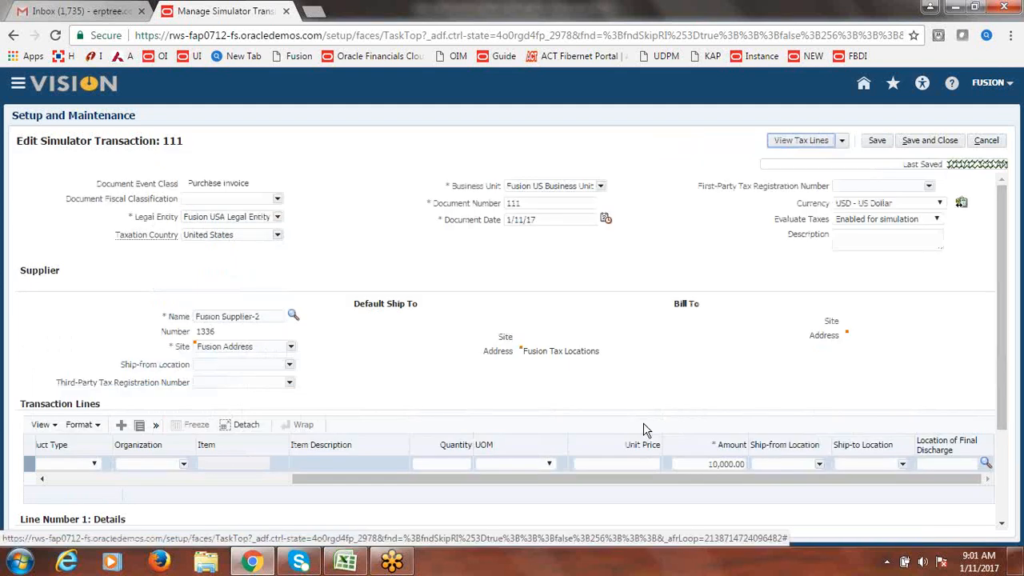
- Check the ship-to address Fusion Tax Locations and review the tax view options
{"action": "mouse_move", "coordinate": [525, 351]}
{"action": "left_mouse_down"}
{"action": "mouse_move", "coordinate": [608, 355]}
{"action": "mouse_move", "coordinate": [524, 355]}
{"action": "left_mouse_up"}
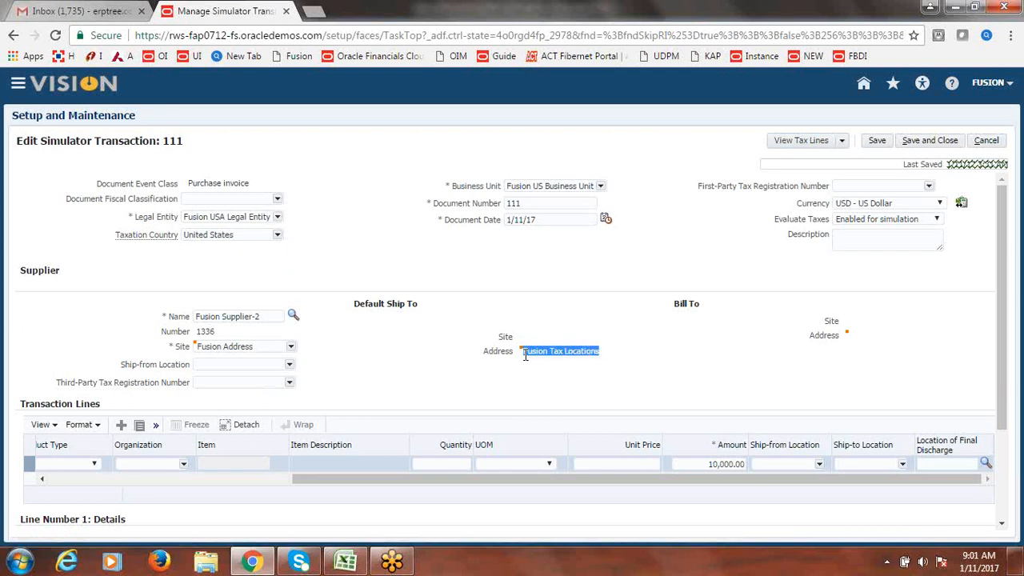
{"action": "left_click", "coordinate": [658, 366]}
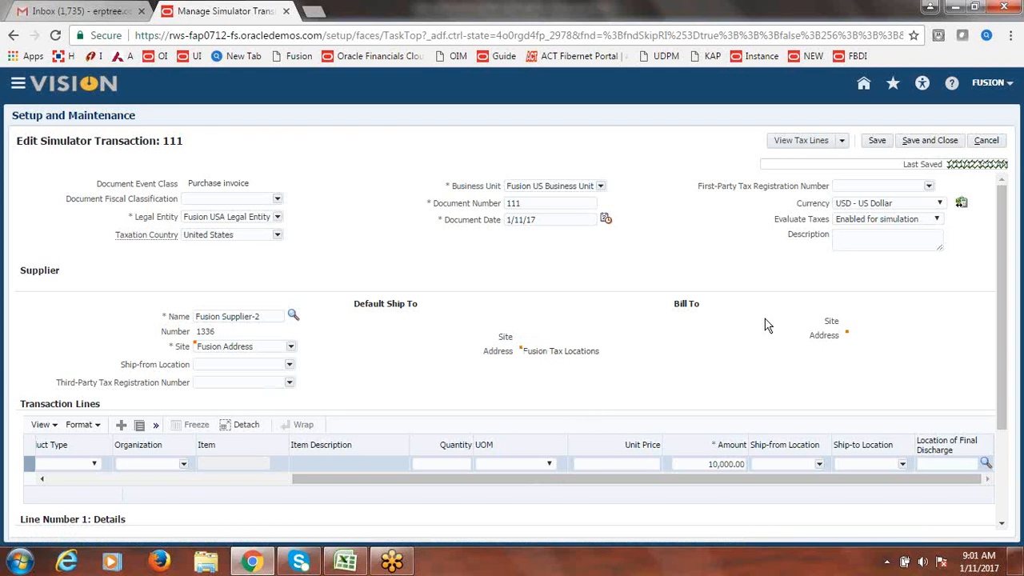
{"action": "left_click", "coordinate": [843, 143]}
- Review the FUSION VAT@10% tax line of 1,000.00, then save and close transaction 111
{"action": "left_click", "coordinate": [797, 142]}
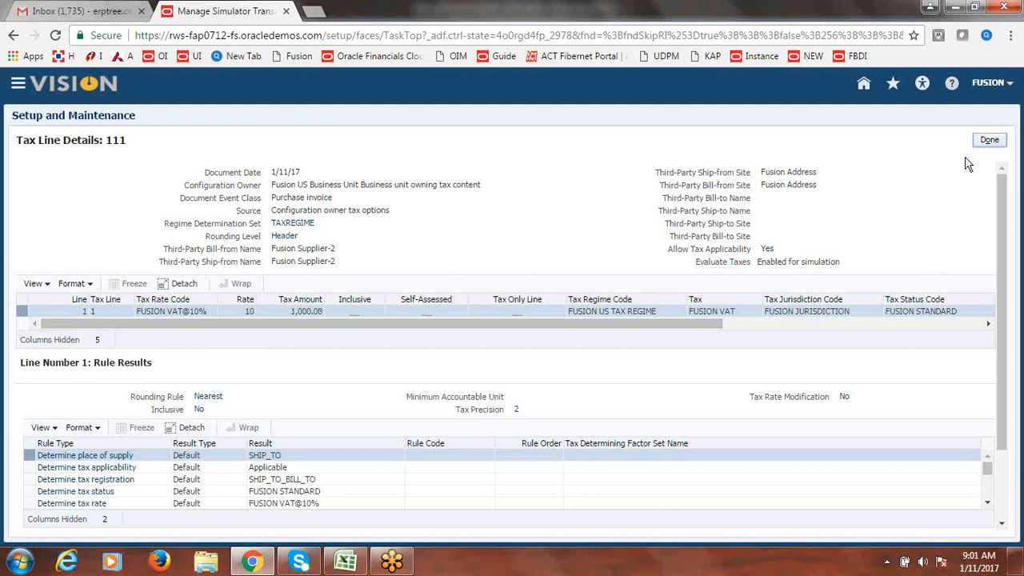
{"action": "left_click", "coordinate": [988, 143]}
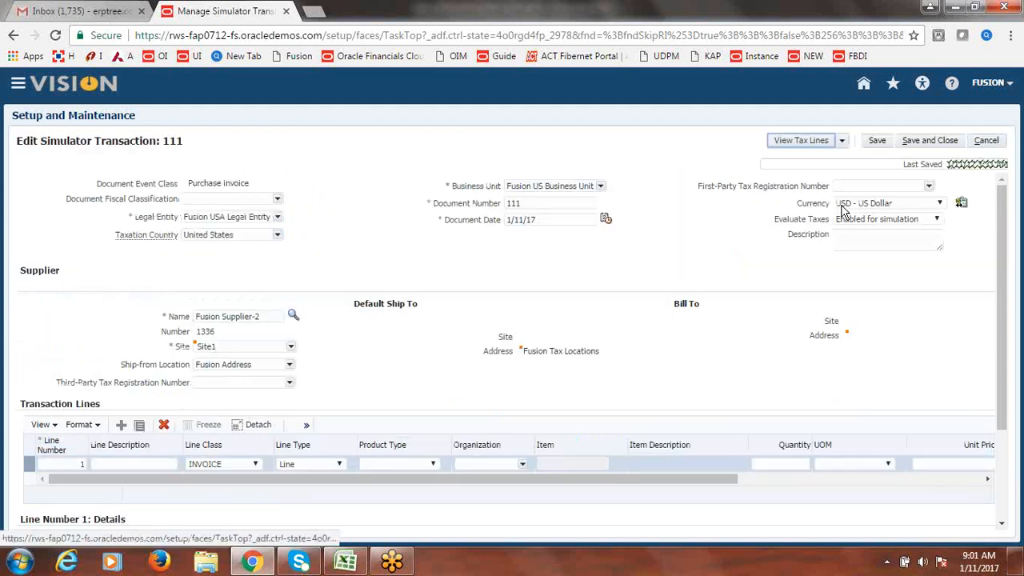
{"action": "left_click", "coordinate": [932, 146]}
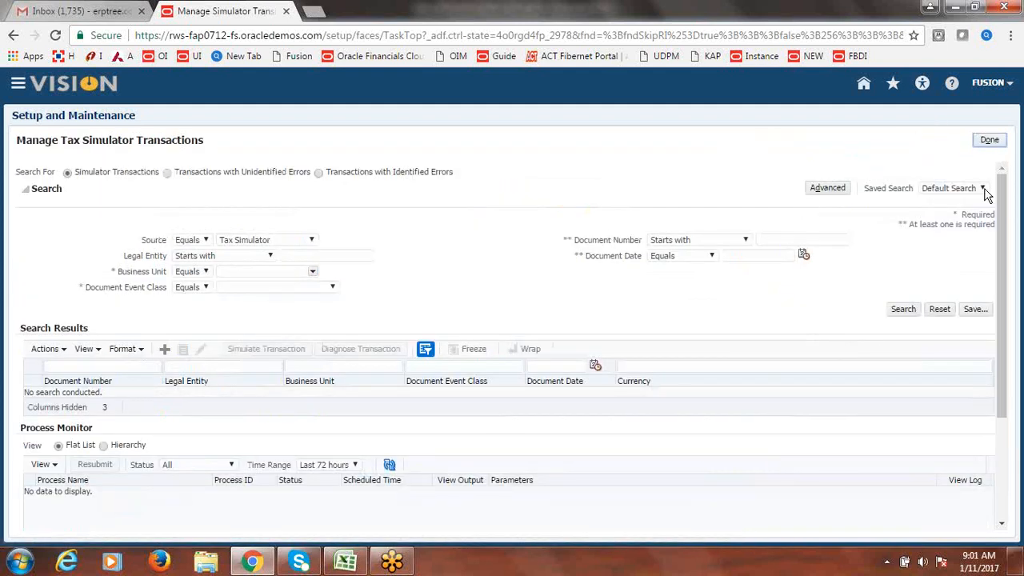
- Leave the simulator and reopen the Manage Taxes task
{"action": "left_click", "coordinate": [990, 140]}
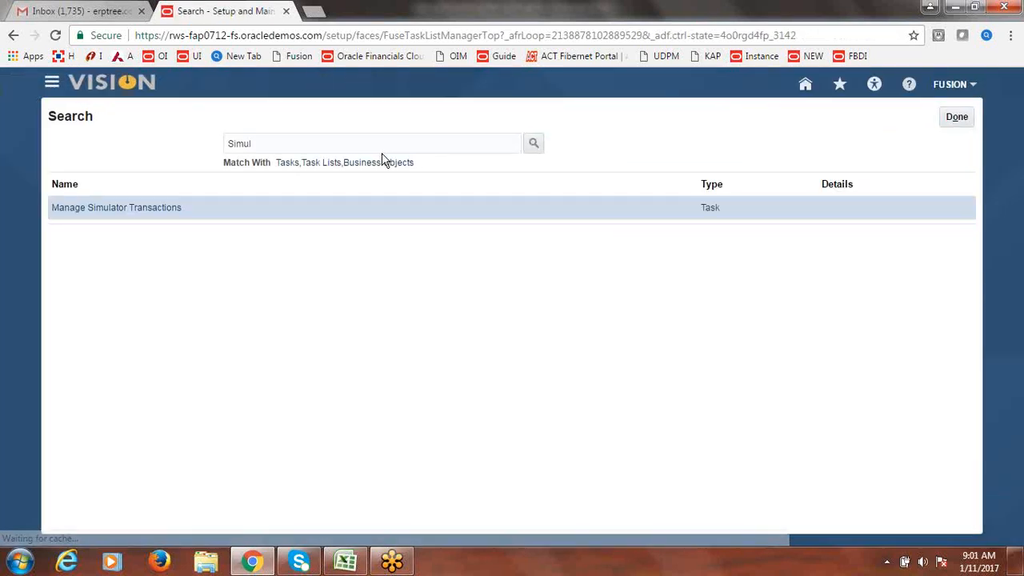
{"action": "left_click_drag", "start_coordinate": [261, 146], "coordinate": [186, 141]}
{"action": "type", "text": "M"}
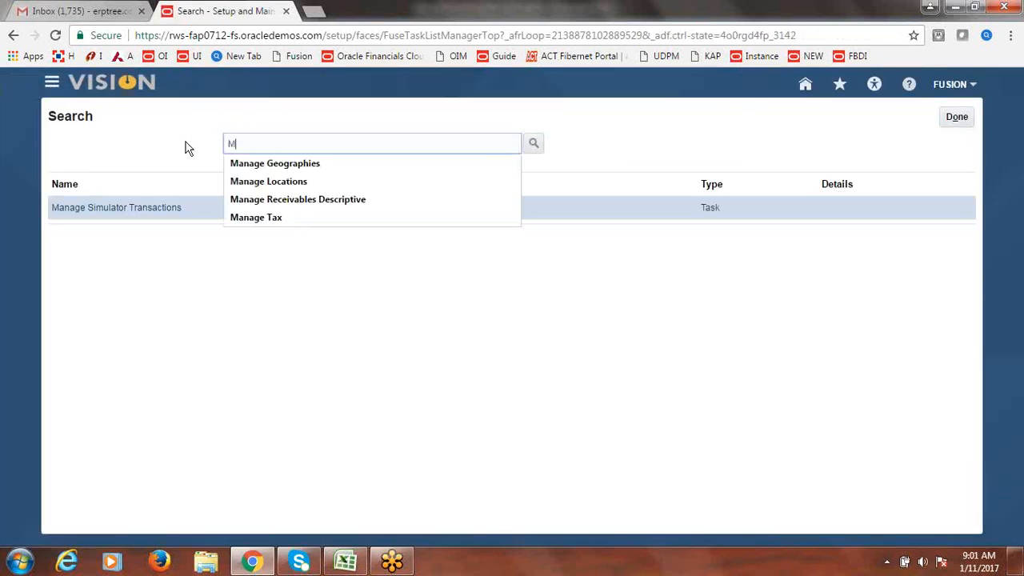
{"action": "type", "text": "anage T"}
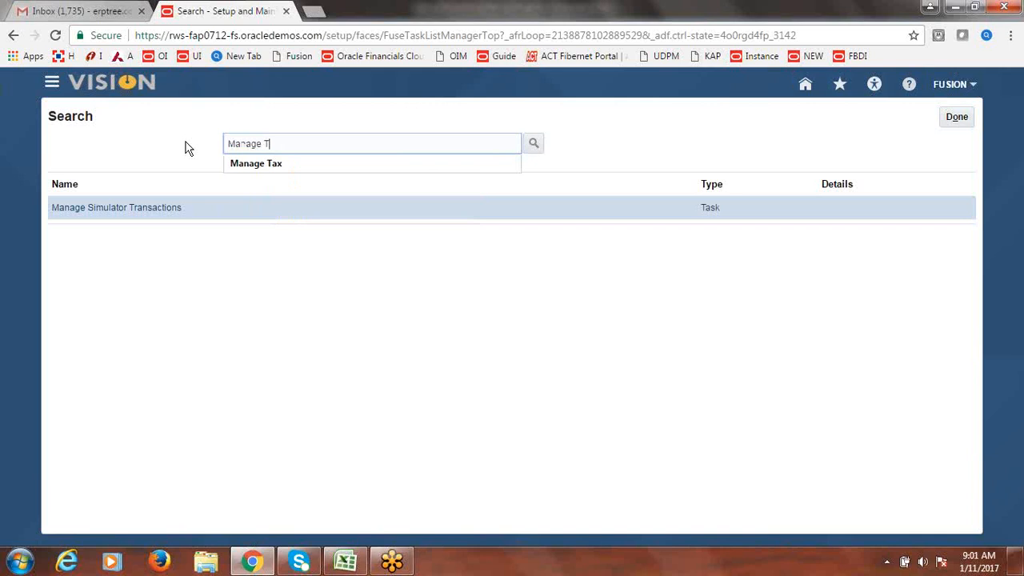
{"action": "type", "text": "axes"}
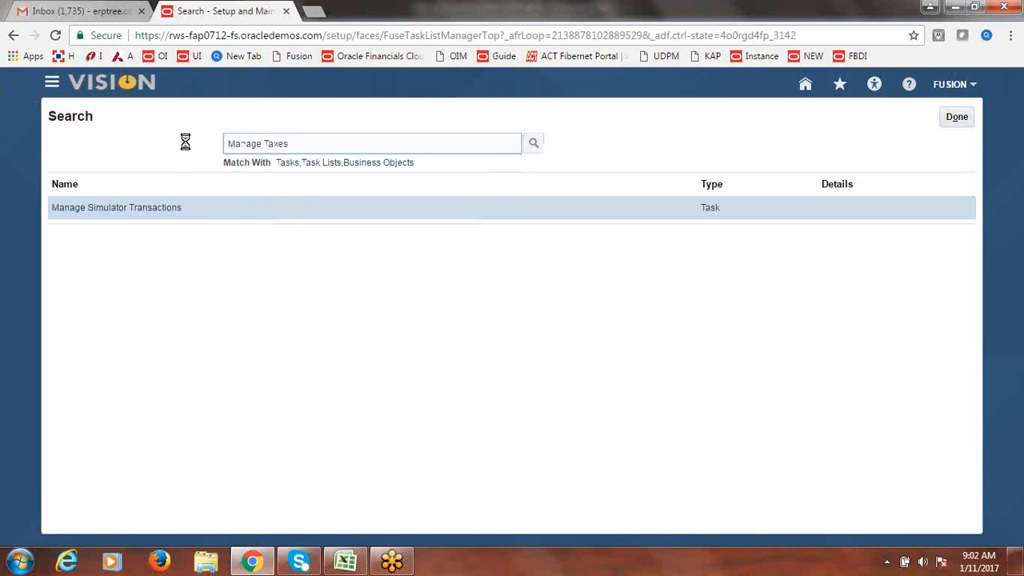
{"action": "left_click", "coordinate": [48, 208]}
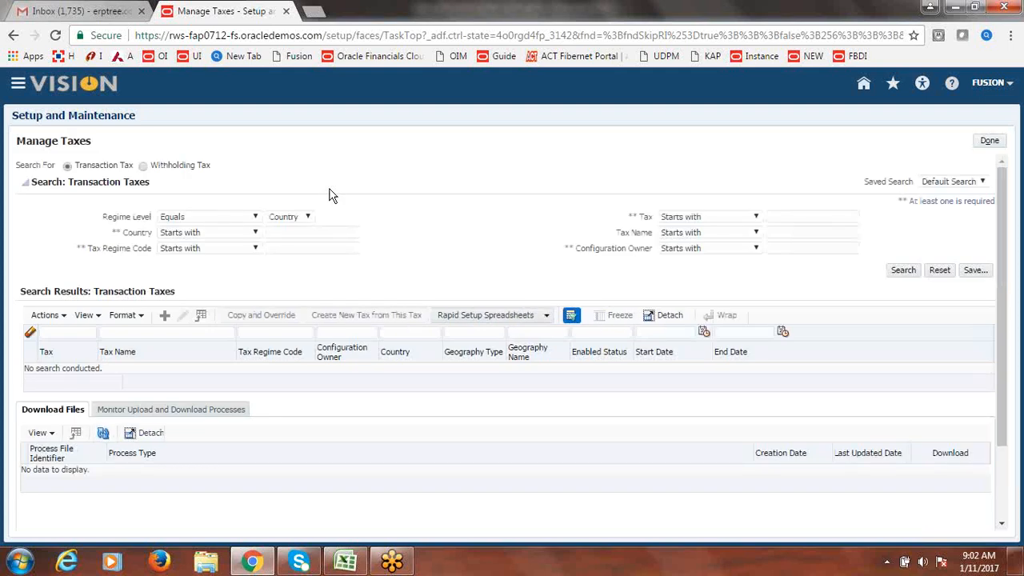
- Search for tax 'Fusion VAT' and open FUSION VAT for editing
{"action": "left_click", "coordinate": [817, 218]}
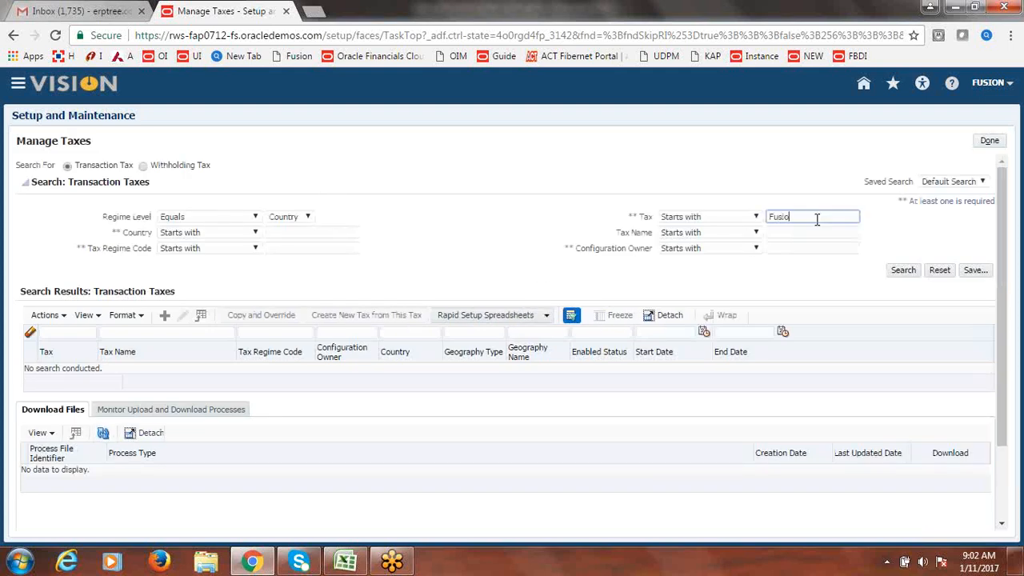
{"action": "type", "text": "Fusion VAT"}
{"action": "left_click", "coordinate": [903, 271]}
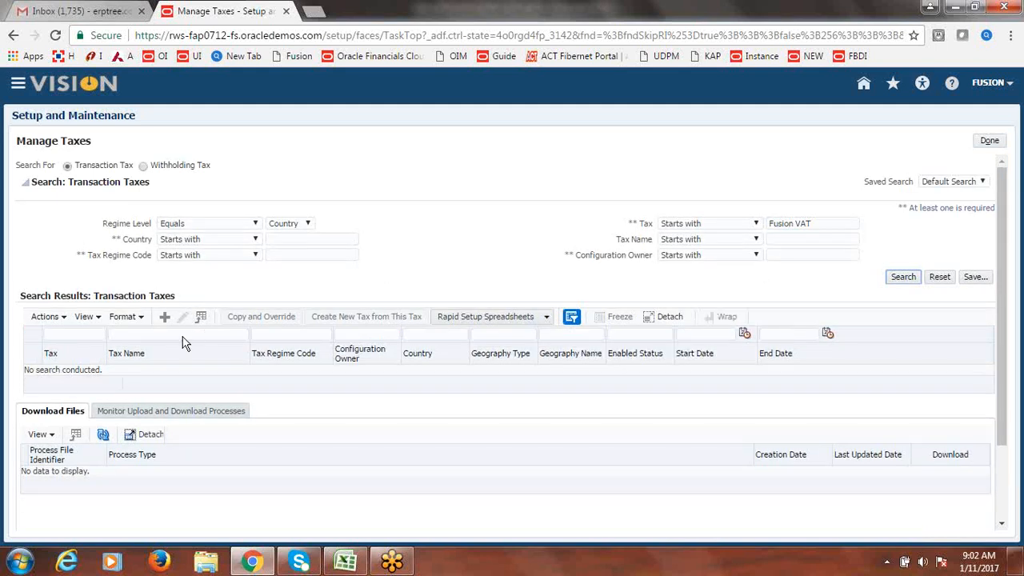
{"action": "left_click", "coordinate": [256, 256]}
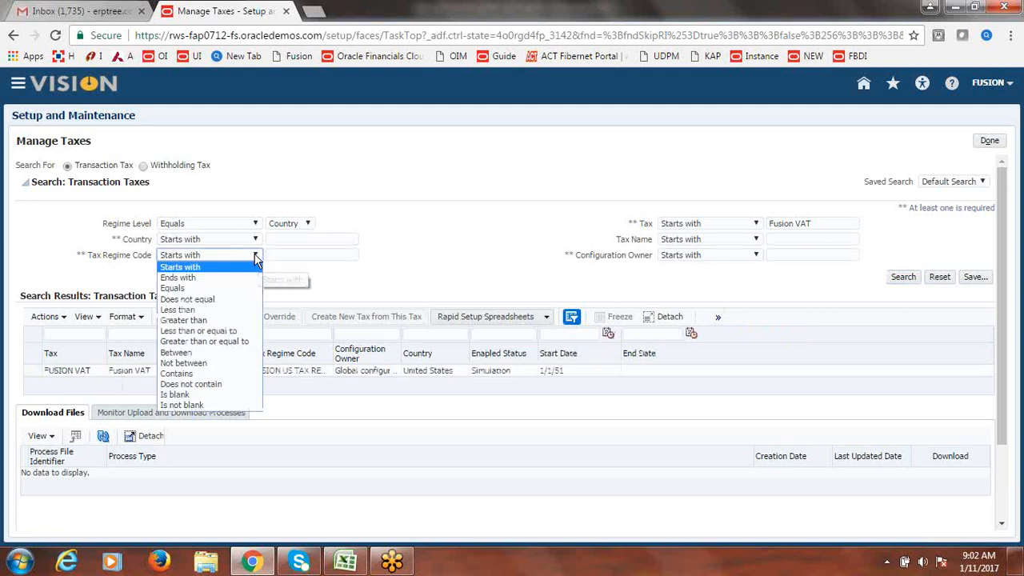
{"action": "left_click", "coordinate": [467, 221]}
{"action": "left_click", "coordinate": [87, 371]}
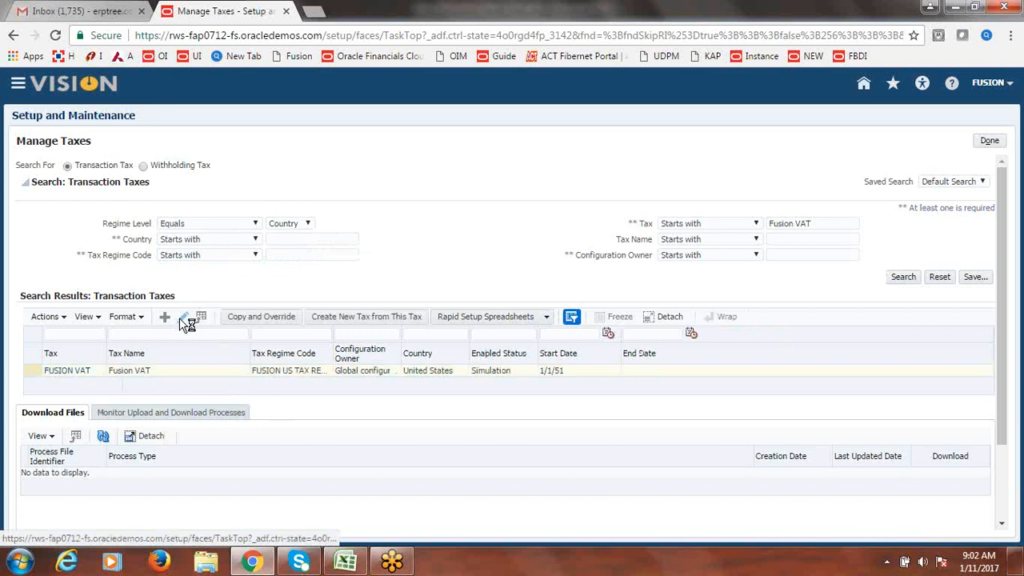
{"action": "left_click", "coordinate": [181, 318]}
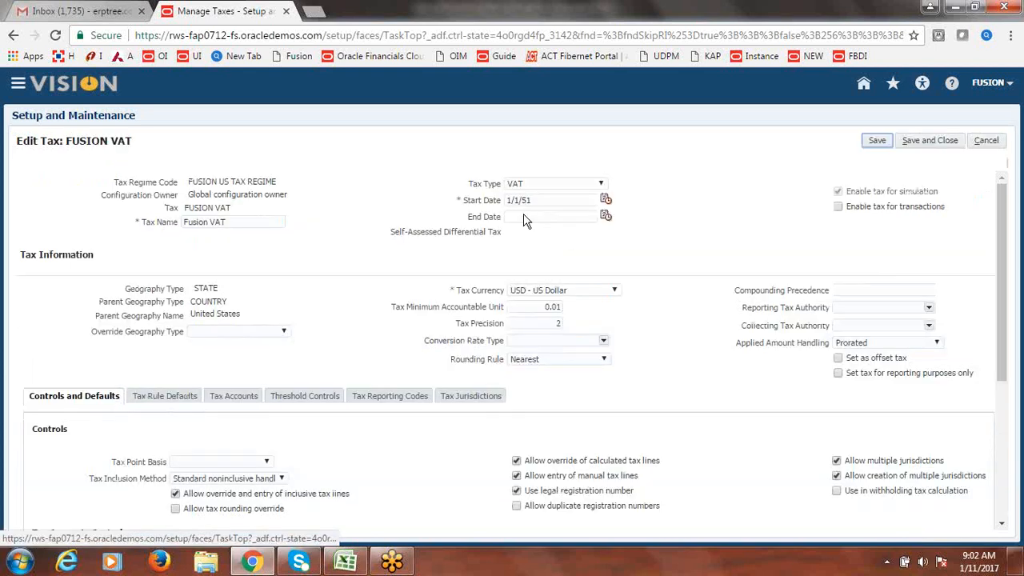
- Tick Enable tax for transactions, save FUSION VAT and finish Manage Taxes
{"action": "left_click", "coordinate": [837, 207]}
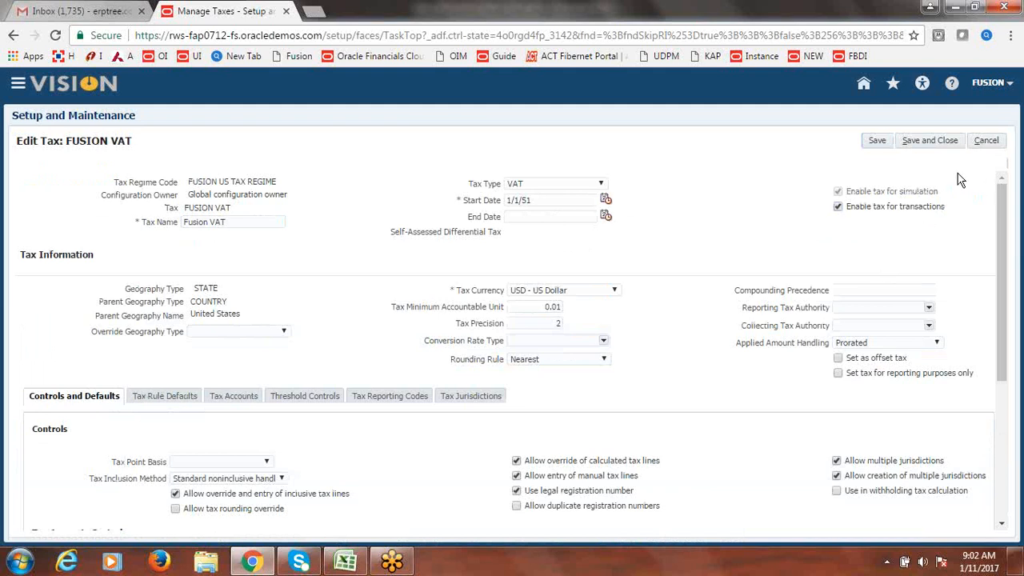
{"action": "left_click", "coordinate": [935, 141]}
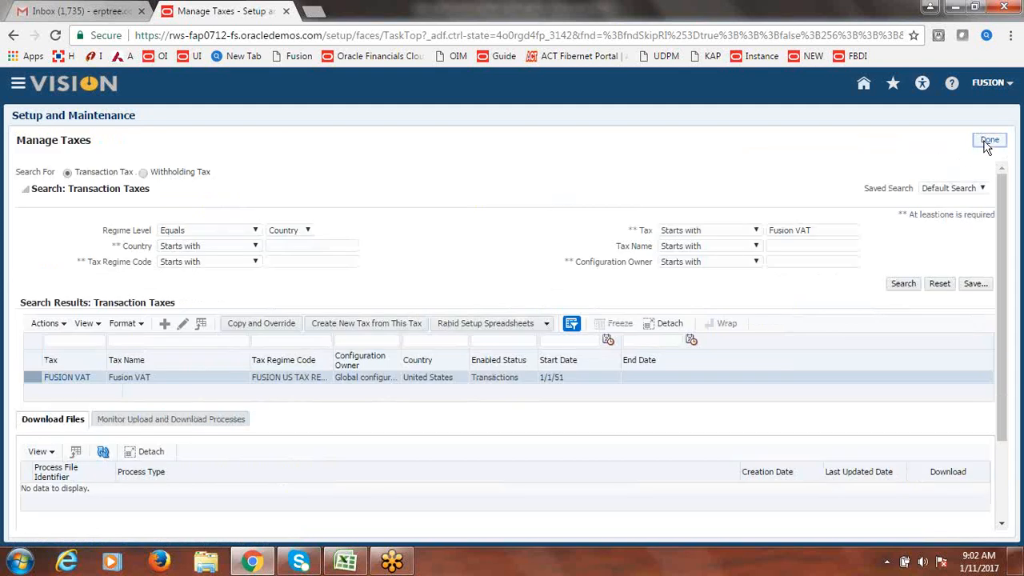
{"action": "left_click", "coordinate": [984, 141]}
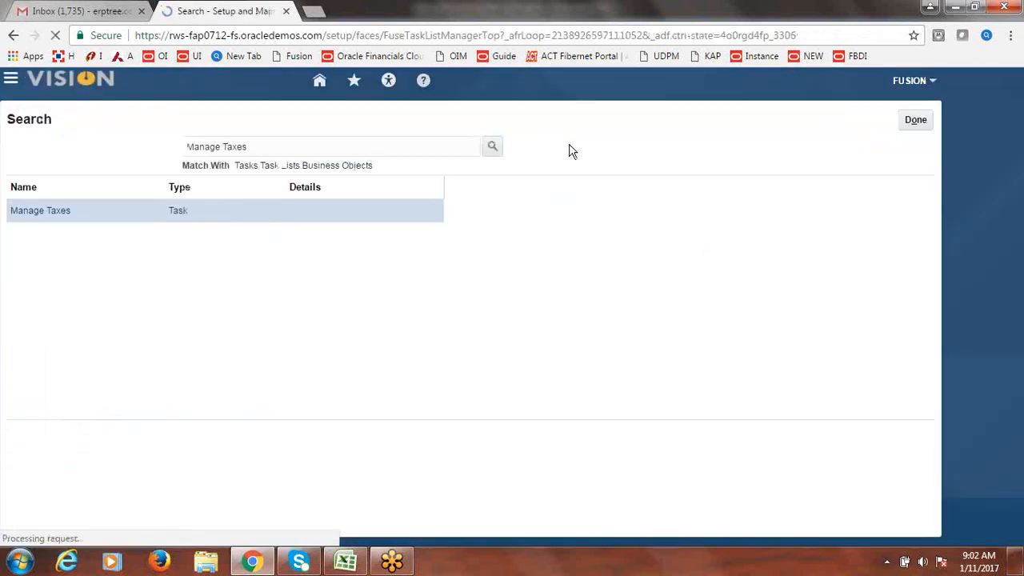
- Close the task search and go to Payables > Invoices via the Navigator
{"action": "left_click", "coordinate": [965, 117]}
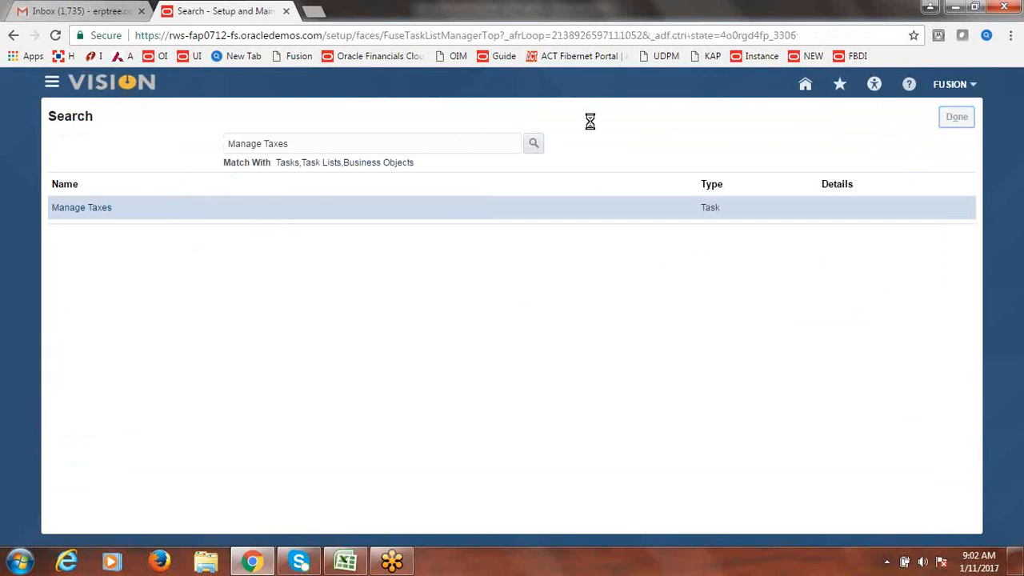
{"action": "left_click", "coordinate": [51, 84]}
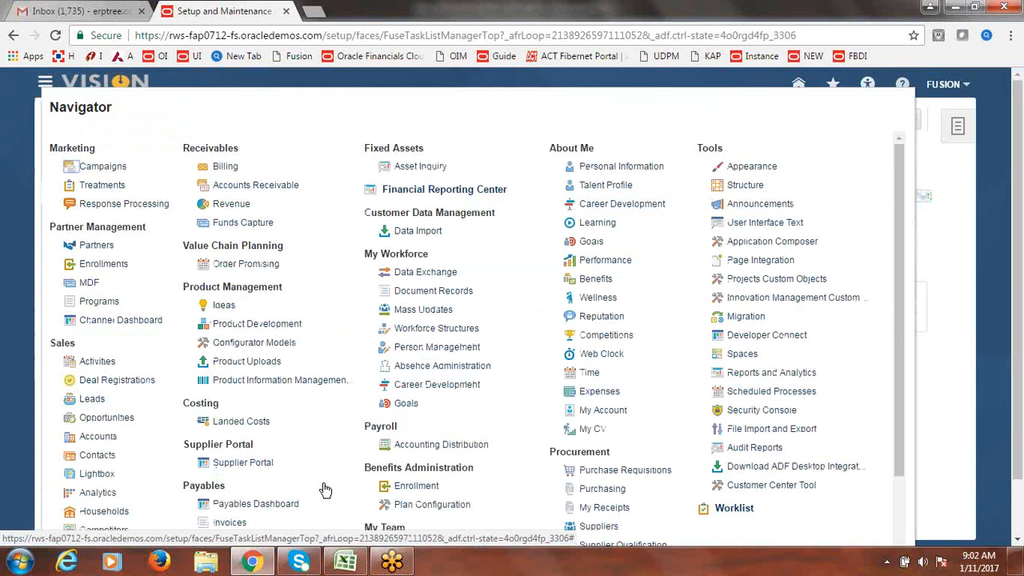
{"action": "left_click_drag", "start_coordinate": [897, 281], "coordinate": [896, 351]}
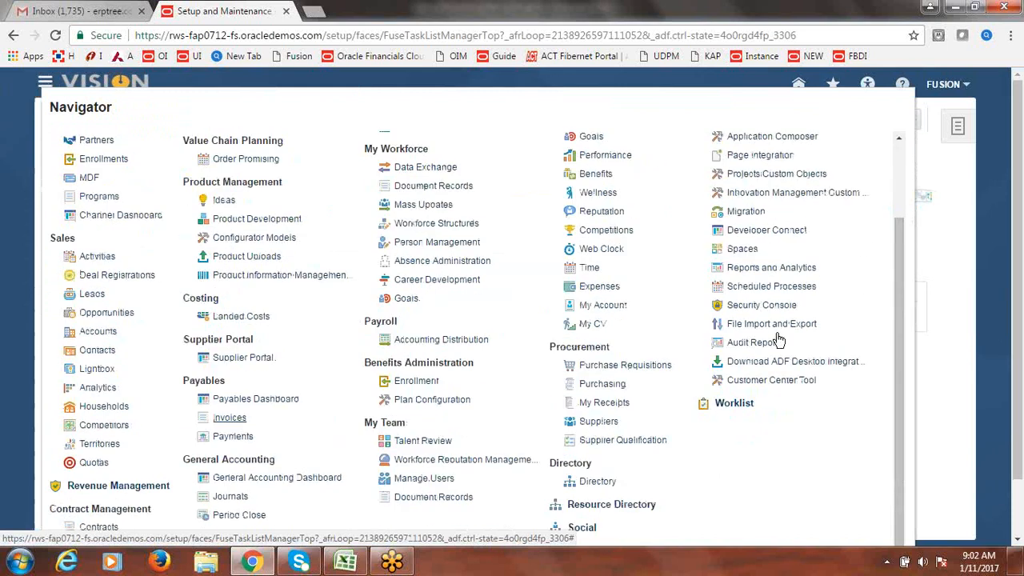
{"action": "left_click", "coordinate": [223, 421]}
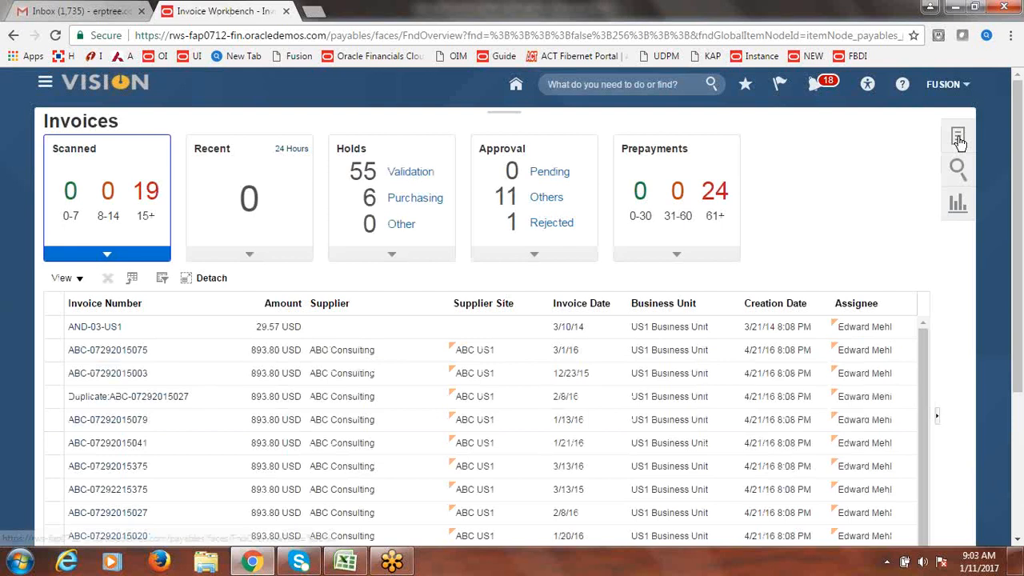
{"action": "left_click", "coordinate": [959, 138]}
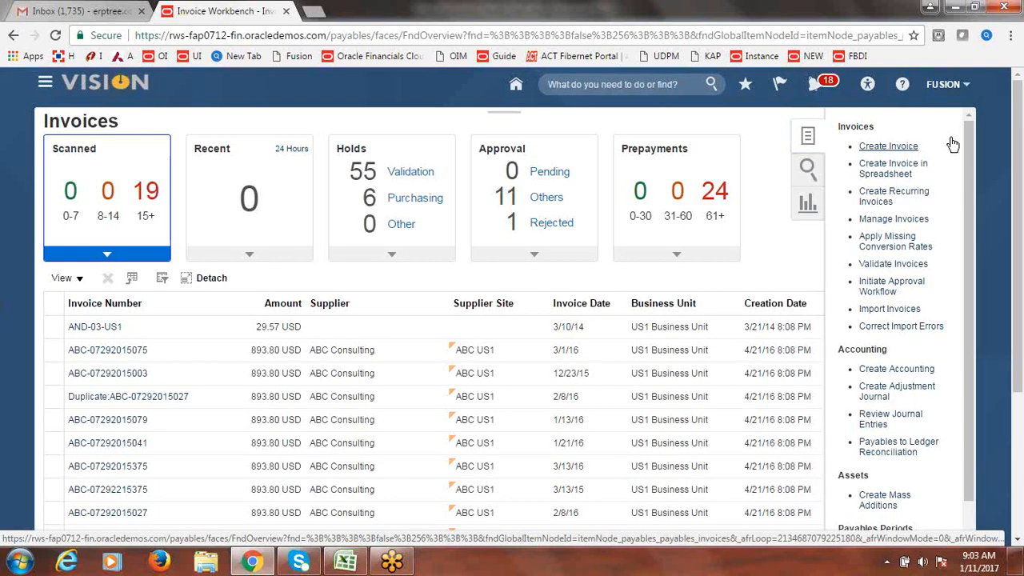
{"action": "left_click", "coordinate": [883, 149]}
{"action": "left_click", "coordinate": [303, 246]}
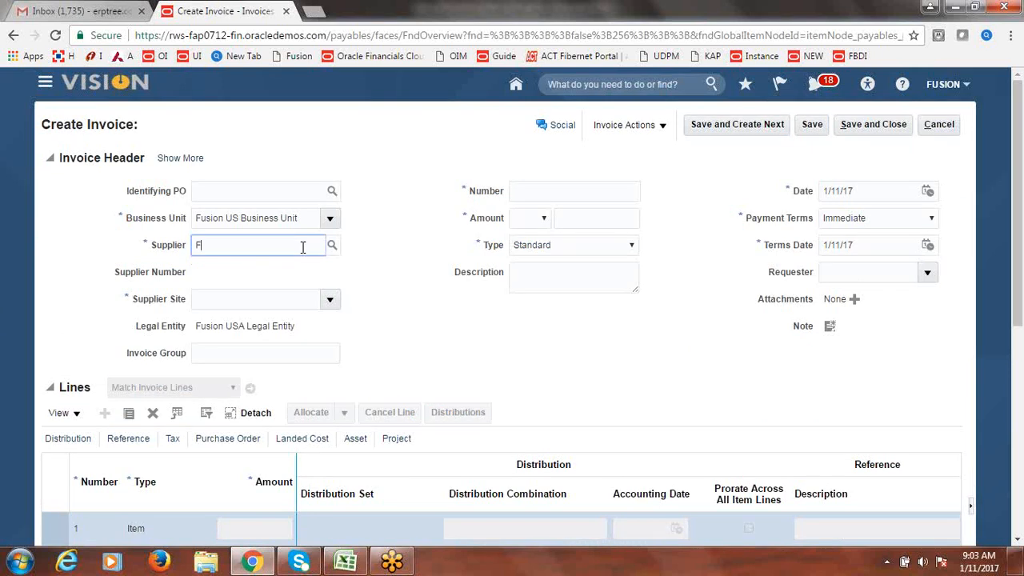
{"action": "type", "text": "Fusion"}
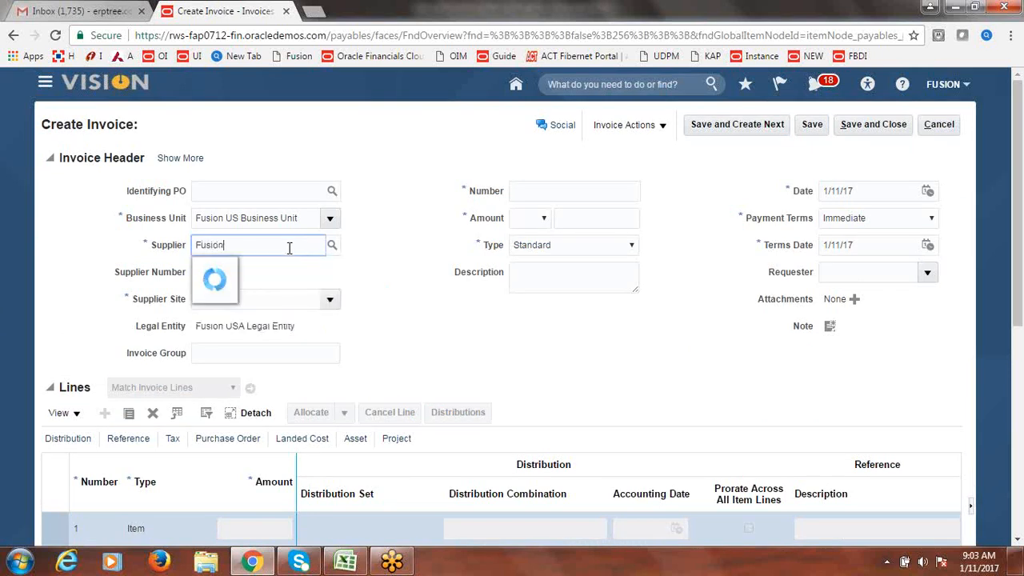
{"action": "left_click", "coordinate": [266, 269]}
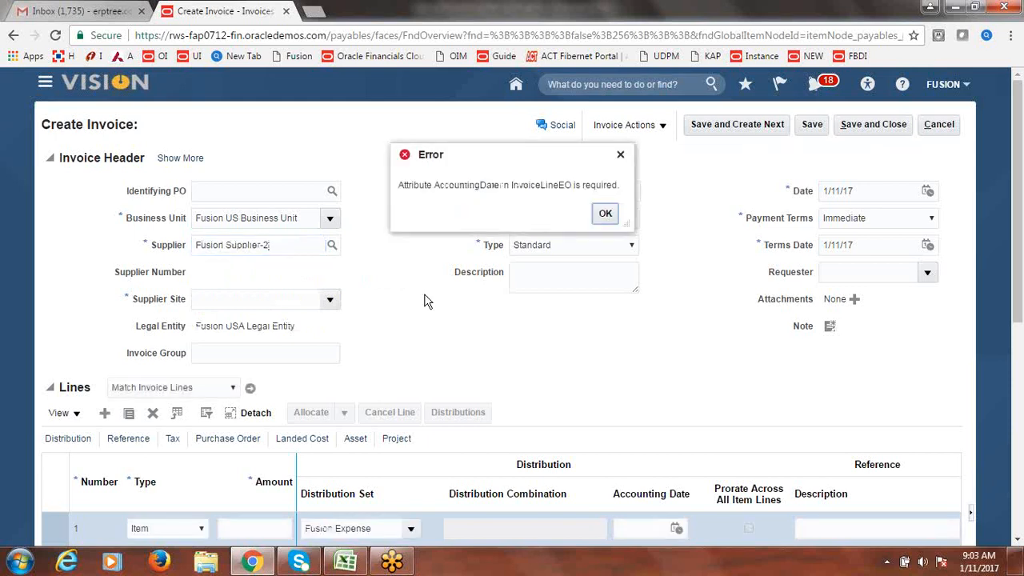
{"action": "left_click", "coordinate": [606, 215]}
{"action": "left_click", "coordinate": [606, 216]}
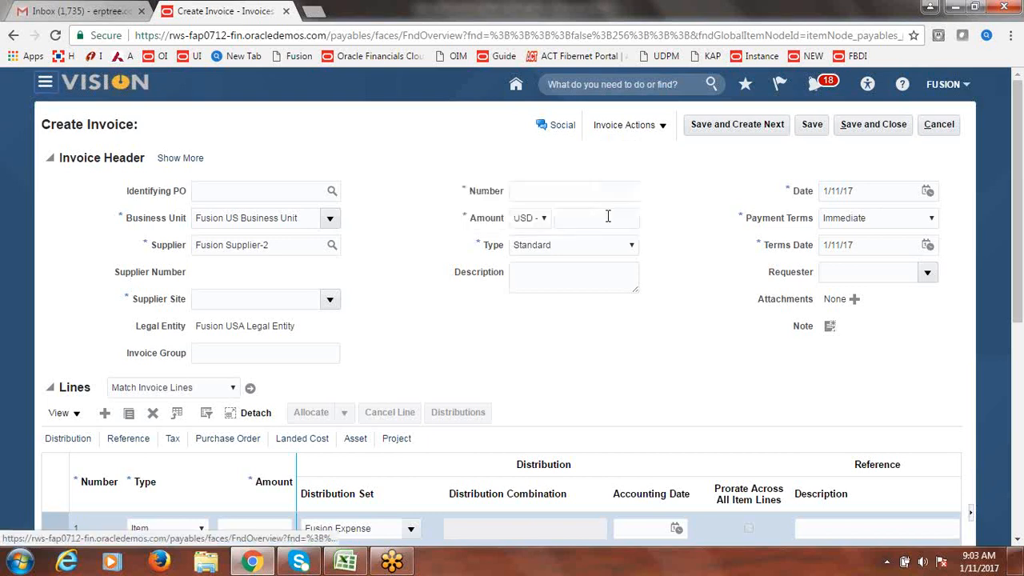
{"action": "left_click", "coordinate": [330, 301]}
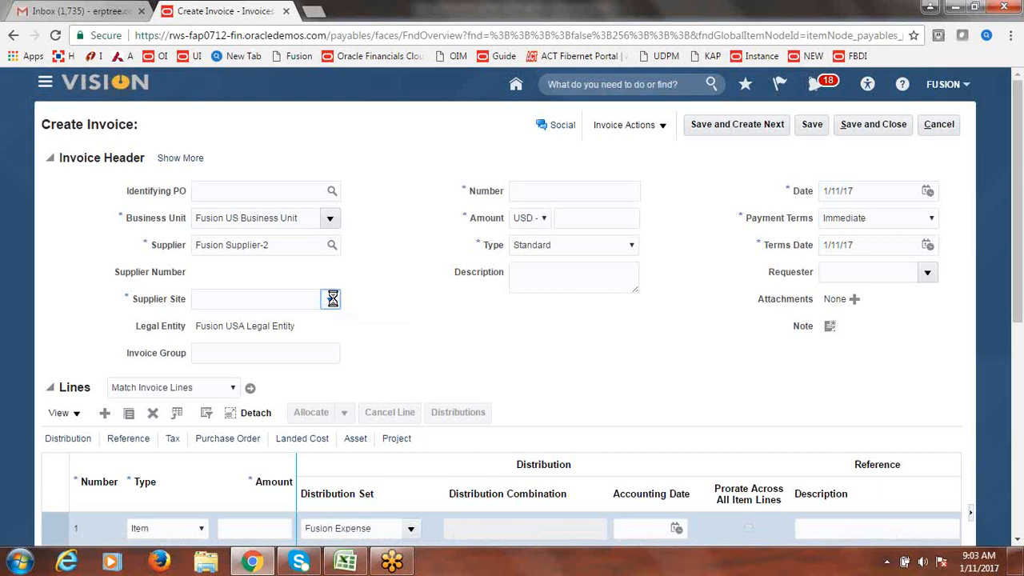
{"action": "left_click", "coordinate": [391, 234]}
{"action": "left_click", "coordinate": [950, 126]}
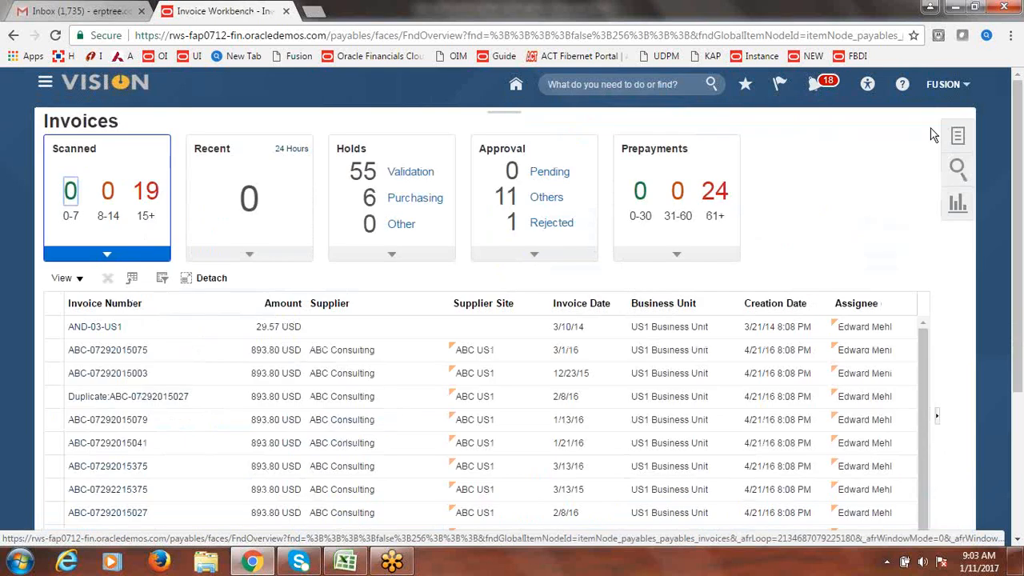
- Start another new invoice for Fusion Supplier-2 and dismiss the accounting date error
{"action": "left_click", "coordinate": [958, 141]}
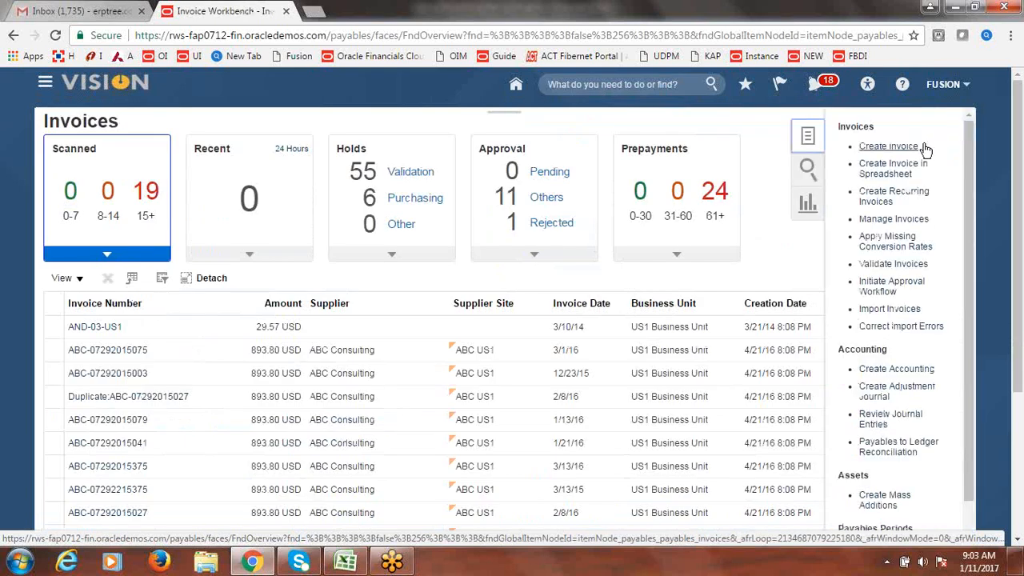
{"action": "left_click", "coordinate": [874, 147]}
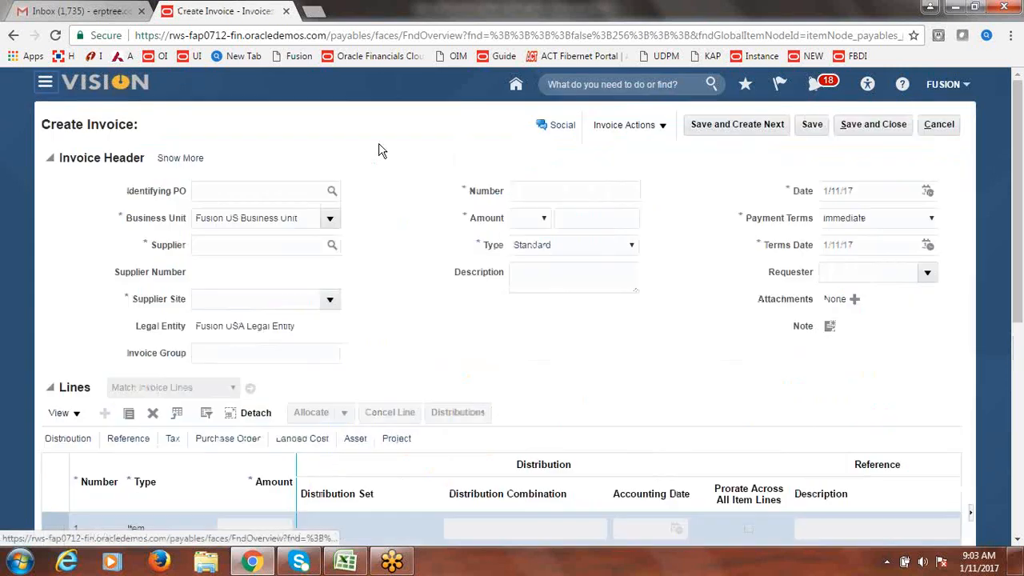
{"action": "left_click", "coordinate": [315, 245]}
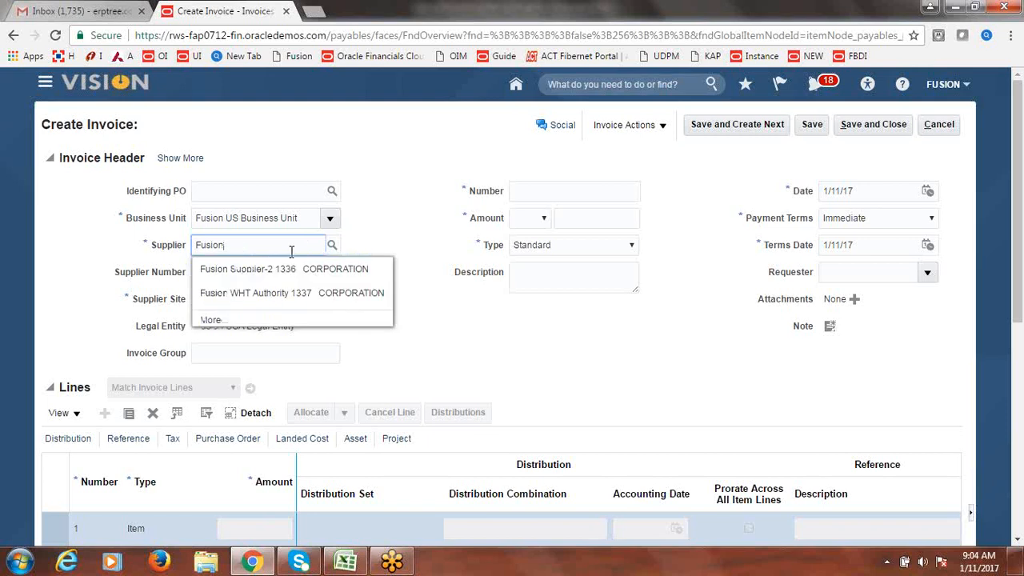
{"action": "left_click", "coordinate": [269, 270]}
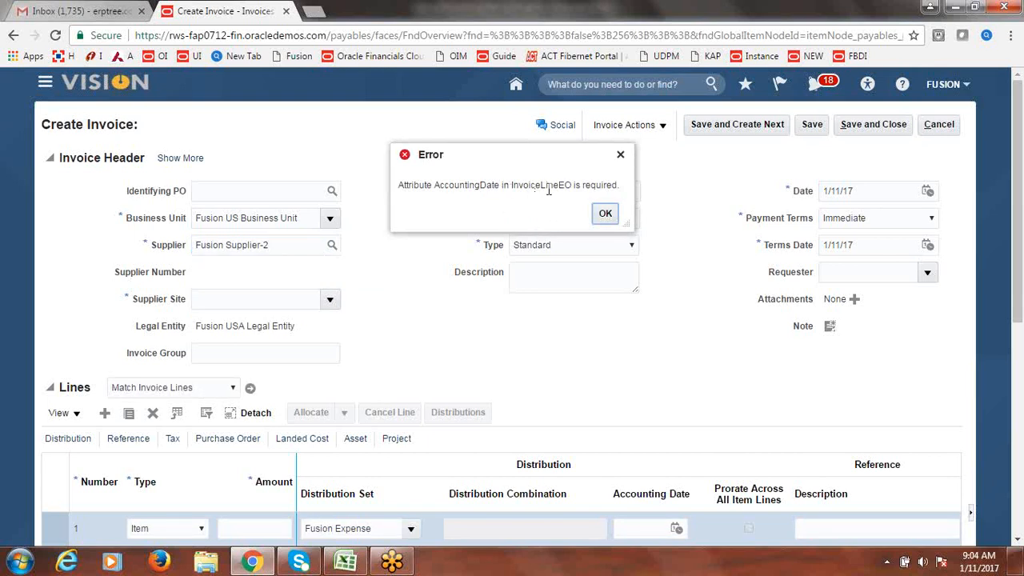
{"action": "left_click", "coordinate": [605, 214]}
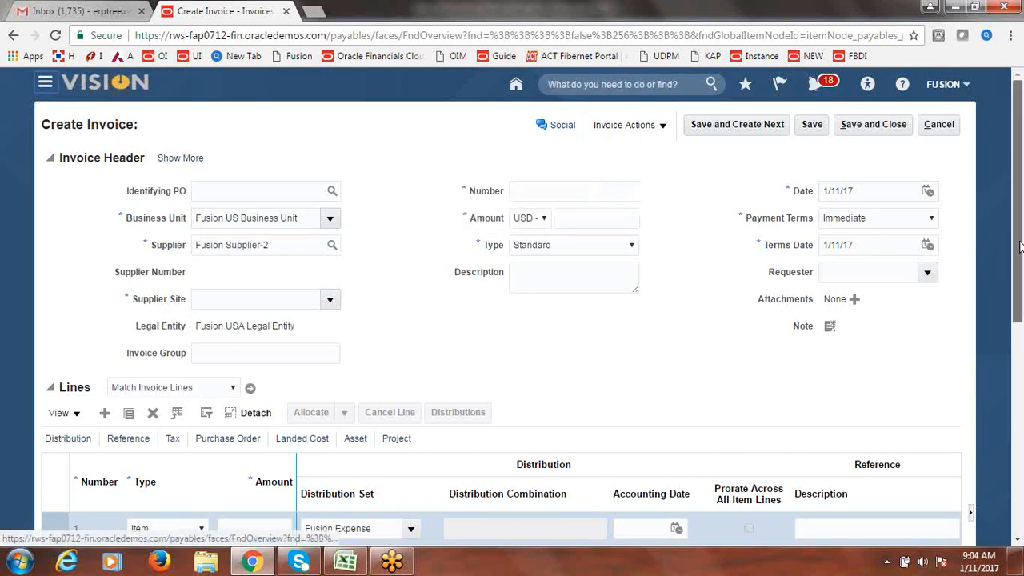
- Set the line accounting date to 1/11/17, dismiss the closed-period error, and cancel the invoice
{"action": "left_click_drag", "start_coordinate": [1021, 256], "coordinate": [1021, 323]}
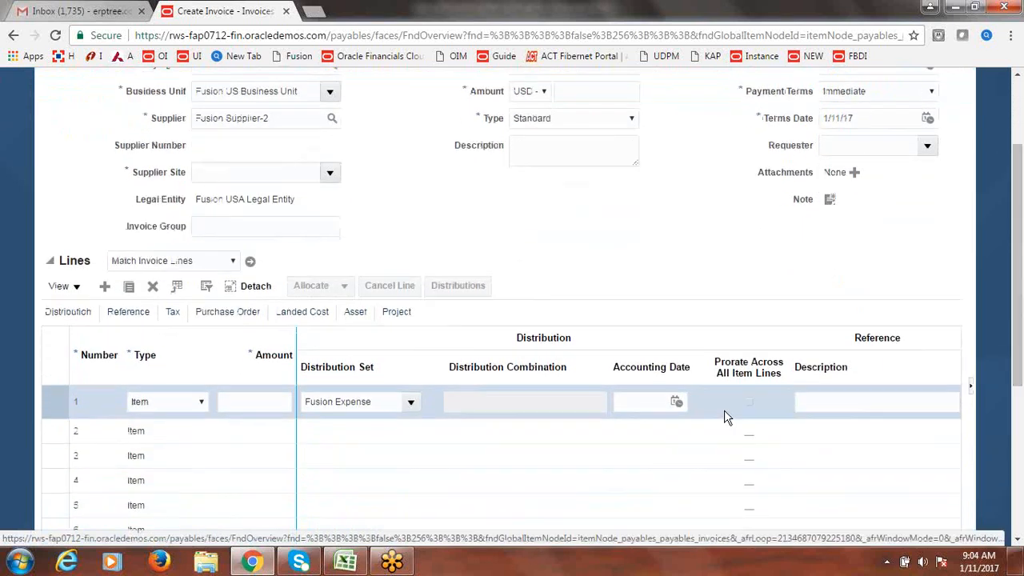
{"action": "left_click", "coordinate": [678, 406]}
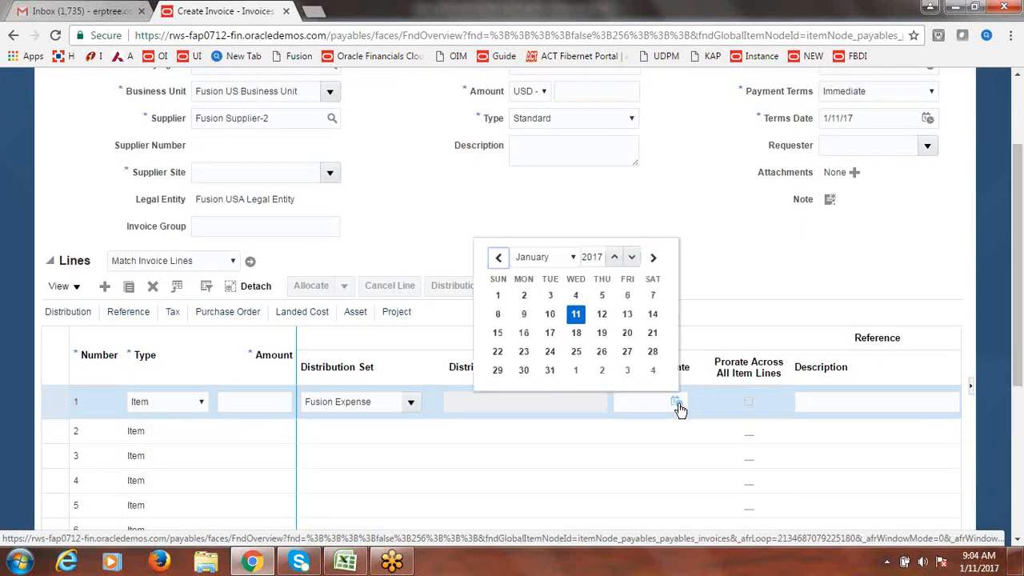
{"action": "left_click", "coordinate": [578, 320]}
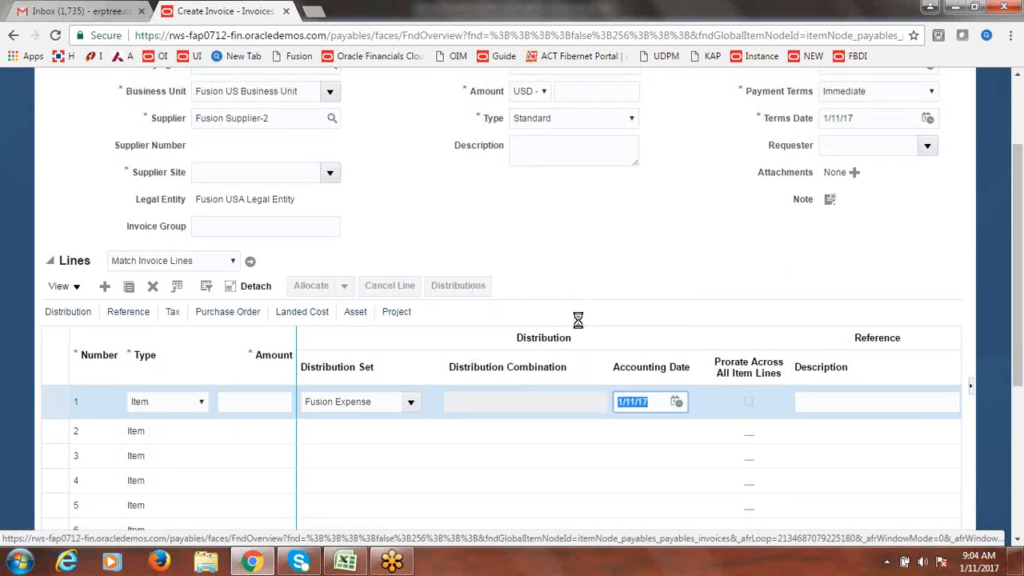
{"action": "left_click", "coordinate": [529, 220]}
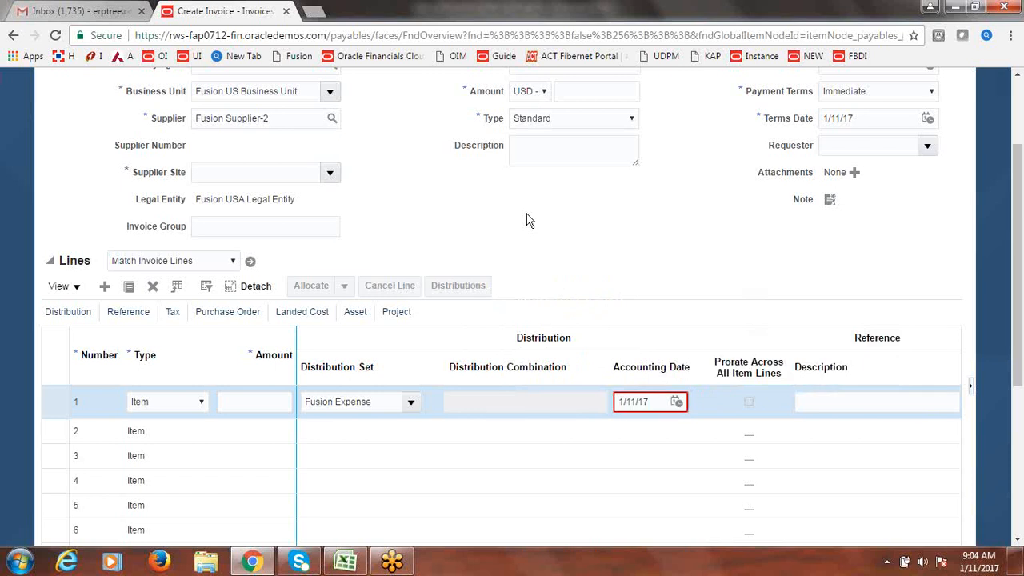
{"action": "left_click_drag", "start_coordinate": [1020, 356], "coordinate": [1020, 292]}
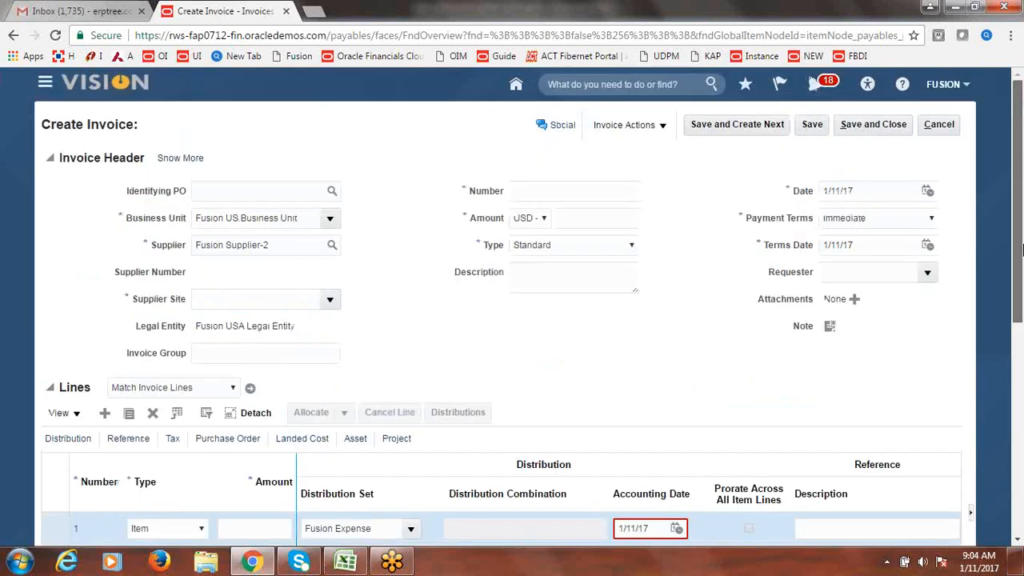
{"action": "left_click", "coordinate": [950, 126]}
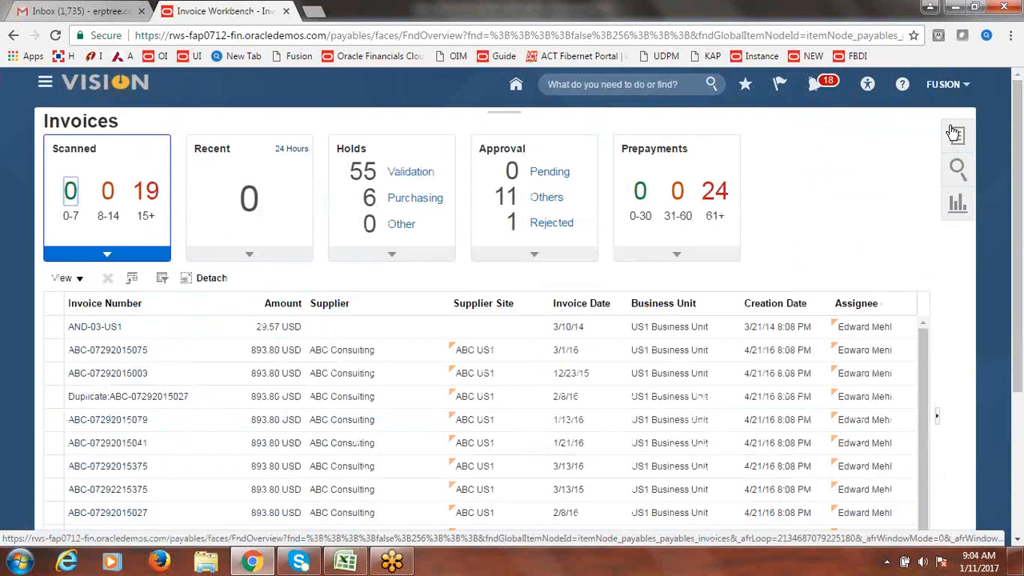
- Go to Manage Accounting Periods under Payables Periods in the invoice tasks
{"action": "left_click", "coordinate": [955, 136]}
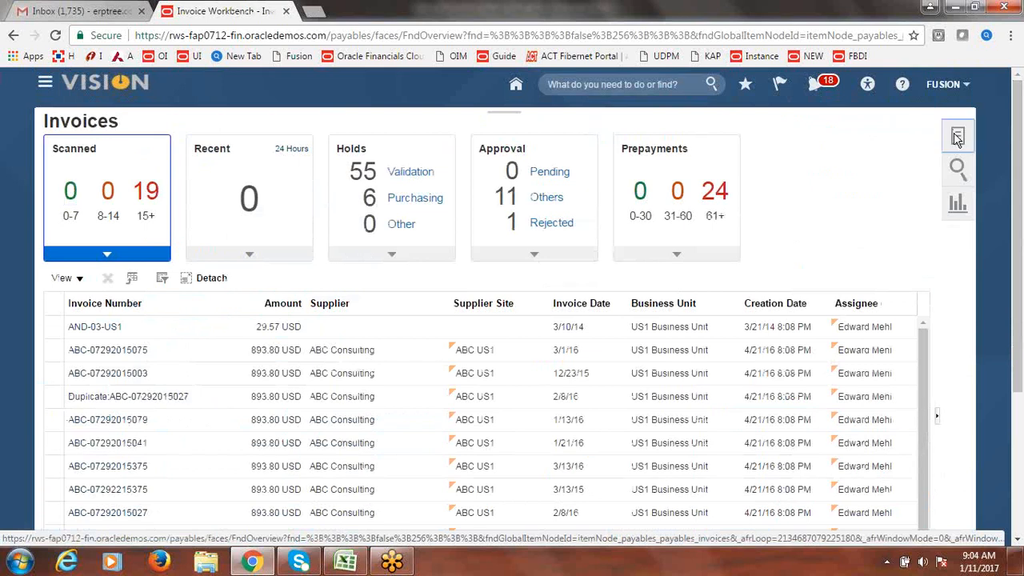
{"action": "scroll", "coordinate": [1019, 164], "scroll_direction": "down", "scroll_amount": 3}
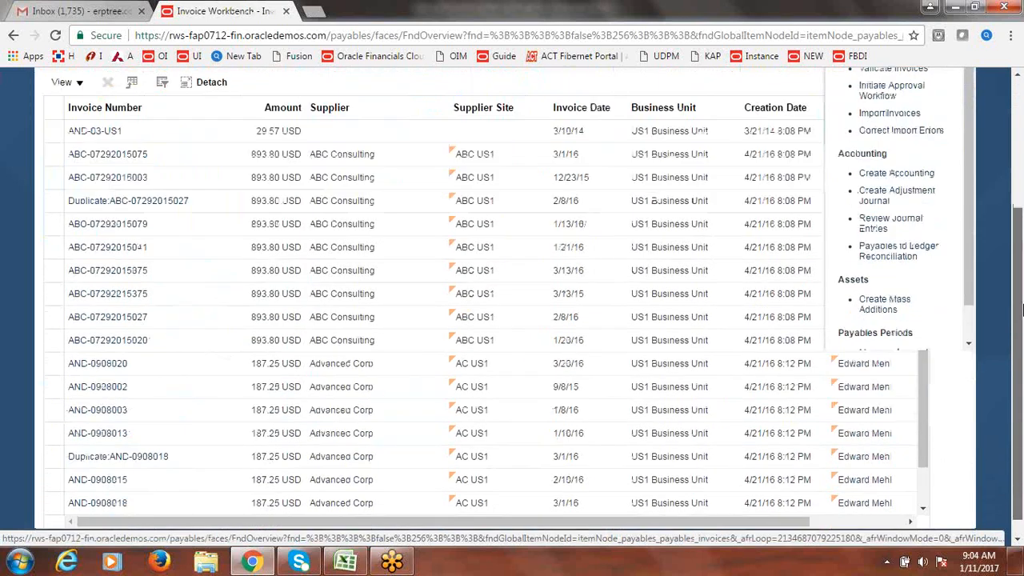
{"action": "left_click_drag", "start_coordinate": [970, 264], "coordinate": [975, 291]}
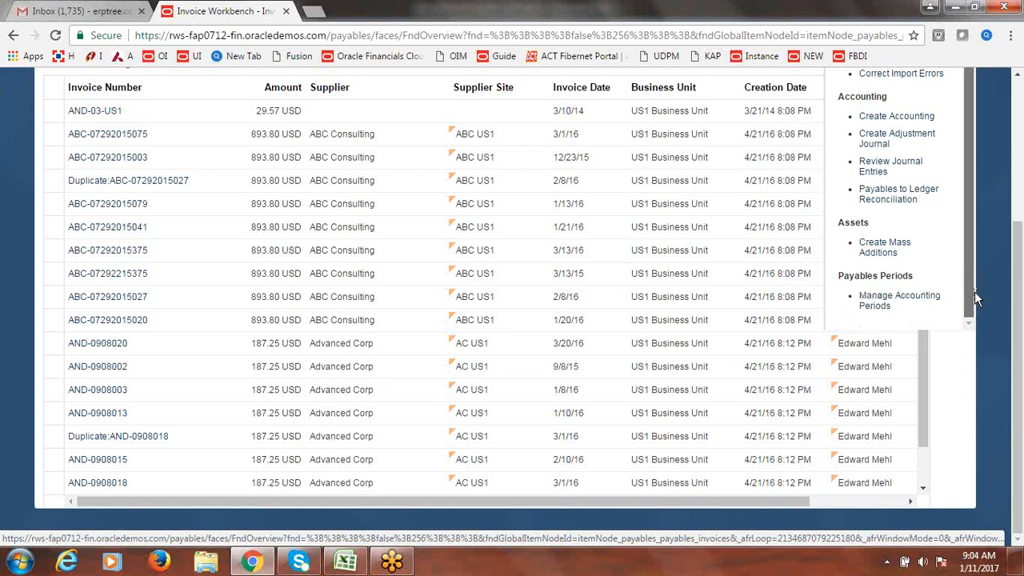
{"action": "left_click", "coordinate": [928, 300]}
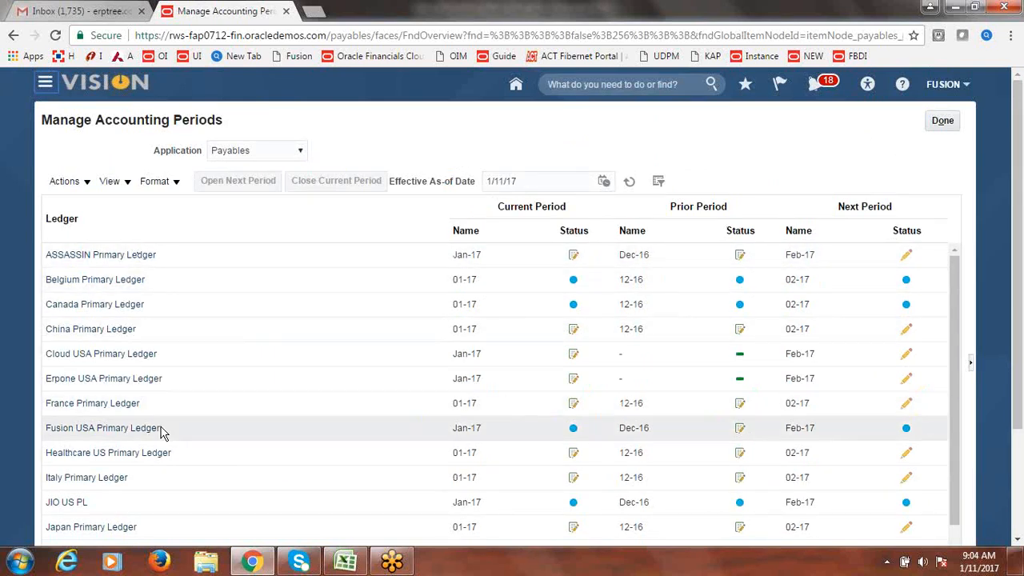
- Open Payables periods up to target period Jan-17 for Fusion USA Primary Ledger
{"action": "left_click", "coordinate": [118, 438]}
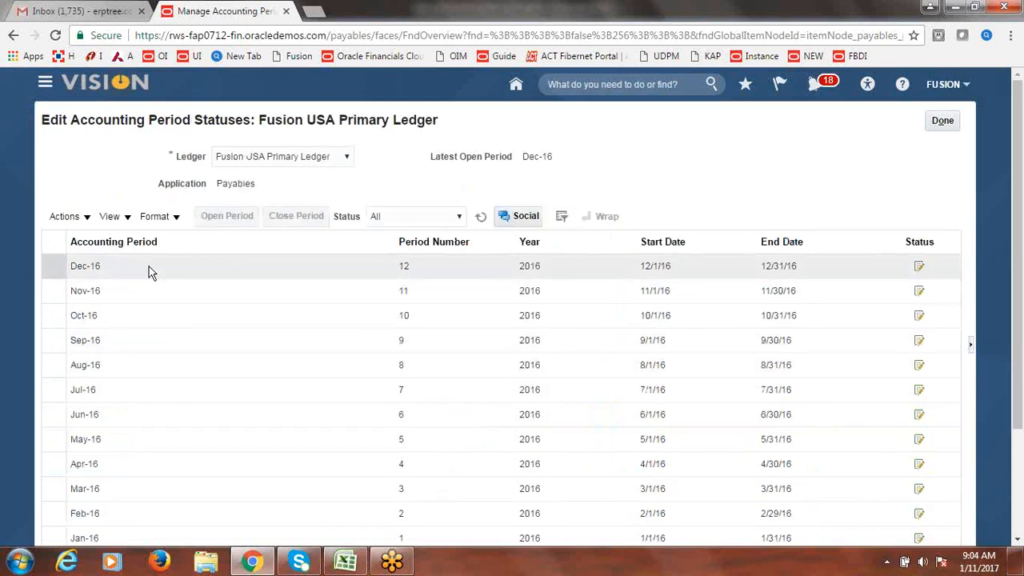
{"action": "left_click", "coordinate": [85, 217]}
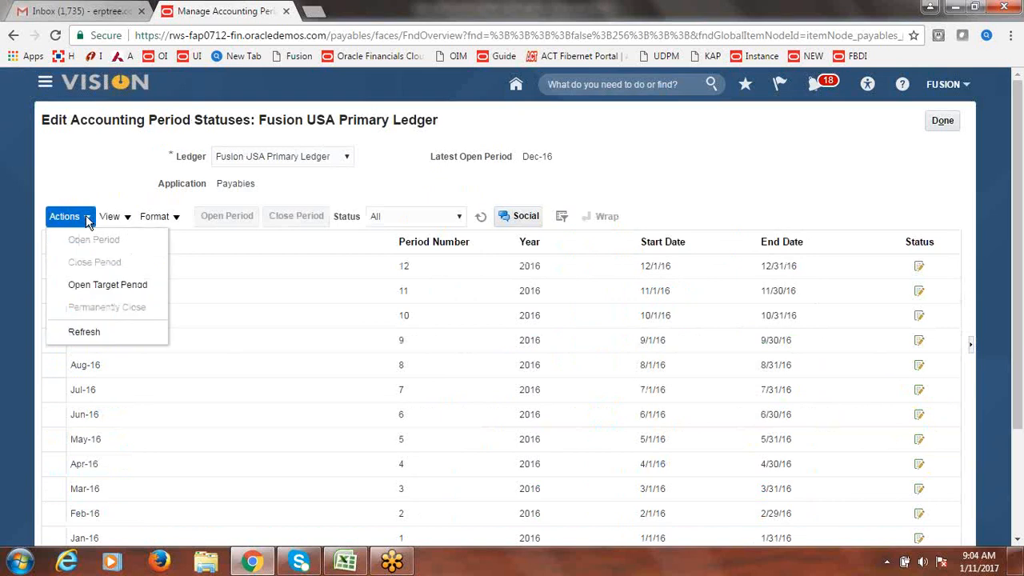
{"action": "left_click", "coordinate": [89, 287]}
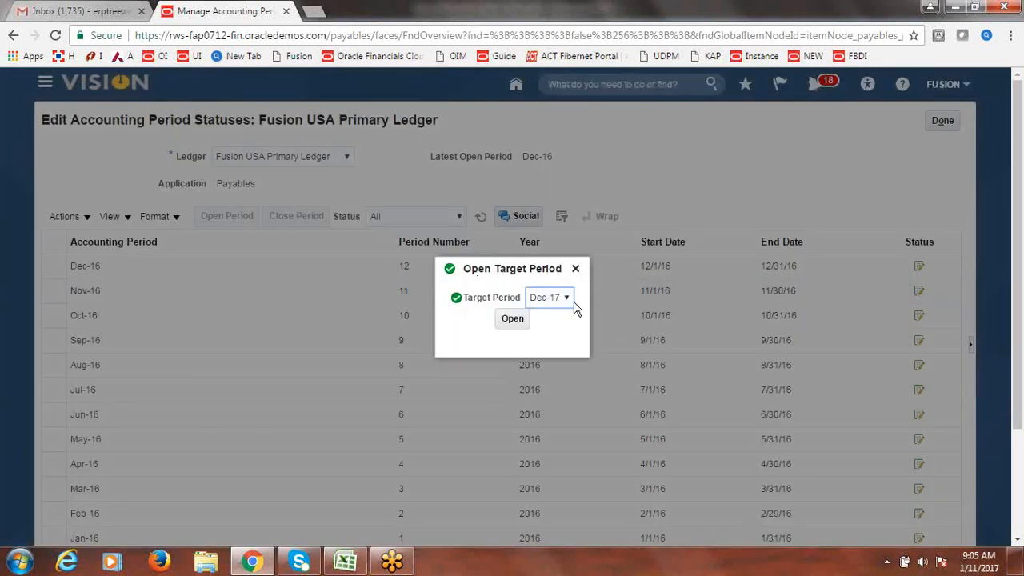
{"action": "left_click", "coordinate": [570, 296]}
{"action": "left_click", "coordinate": [556, 439]}
{"action": "left_click", "coordinate": [513, 320]}
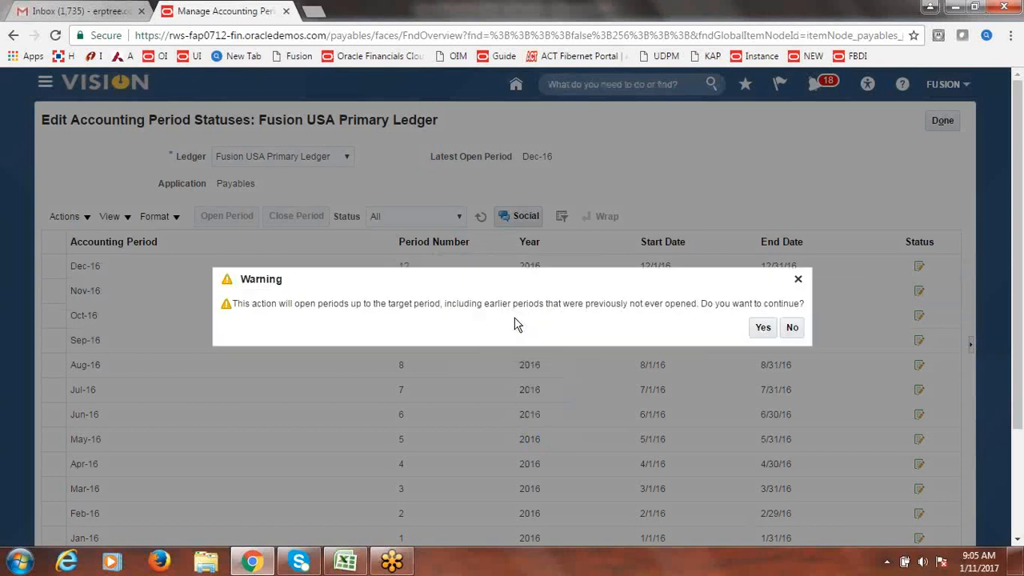
{"action": "left_click", "coordinate": [764, 329]}
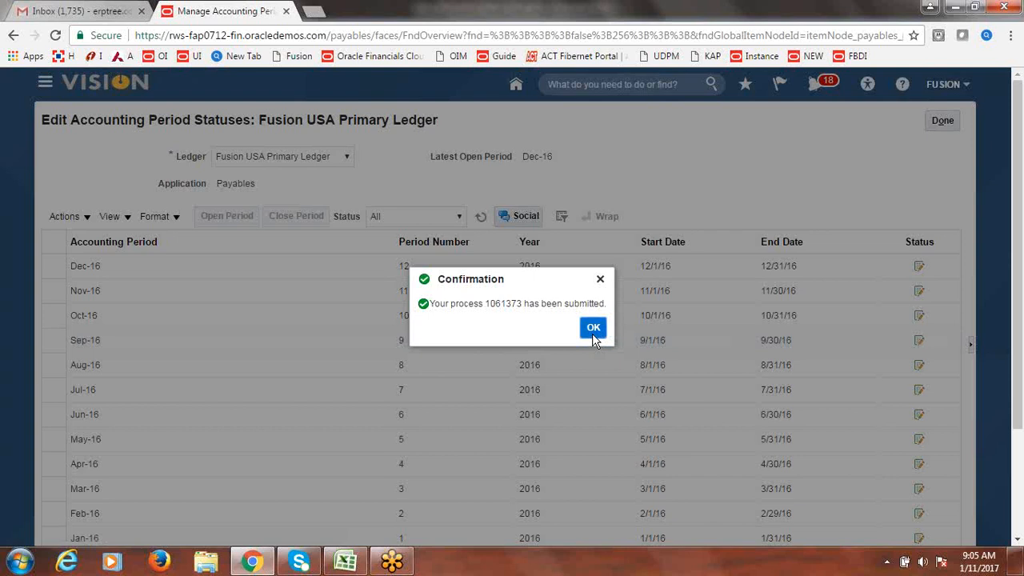
{"action": "left_click", "coordinate": [594, 336]}
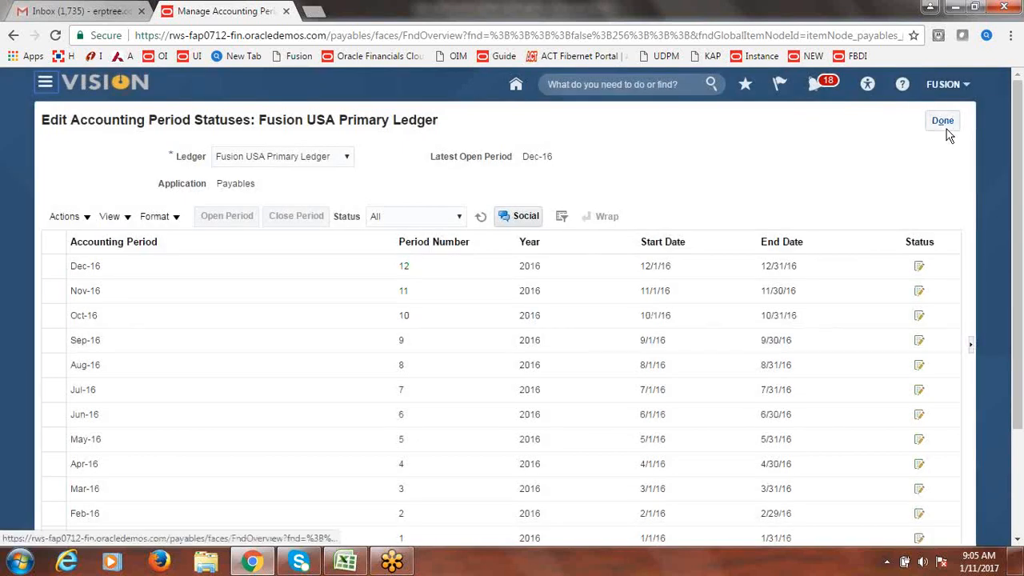
- Refresh the period statuses to see Jan-17 opened, then return to the Invoices workbench
{"action": "left_click", "coordinate": [482, 218]}
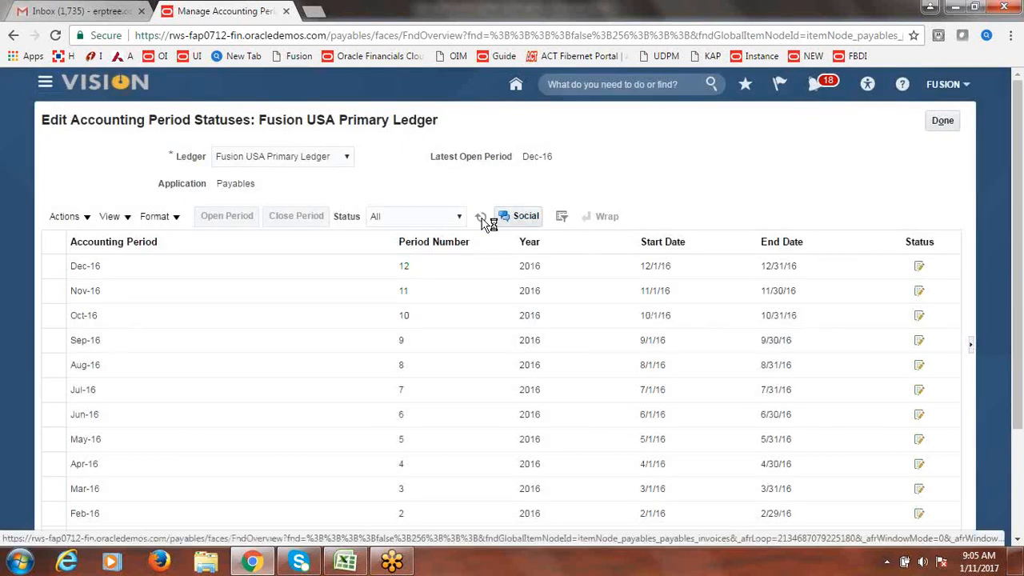
{"action": "left_click", "coordinate": [481, 219]}
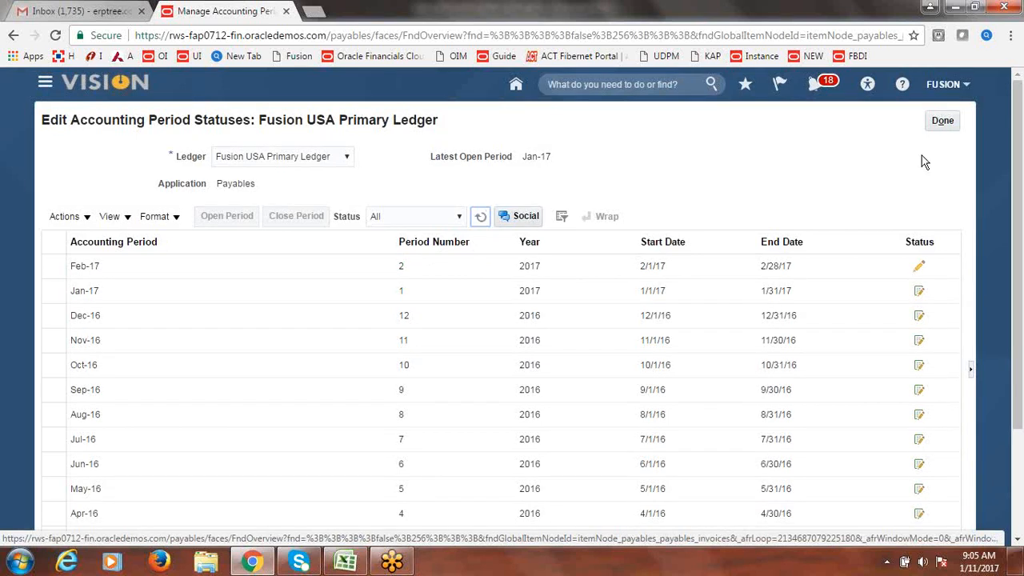
{"action": "left_click", "coordinate": [942, 120]}
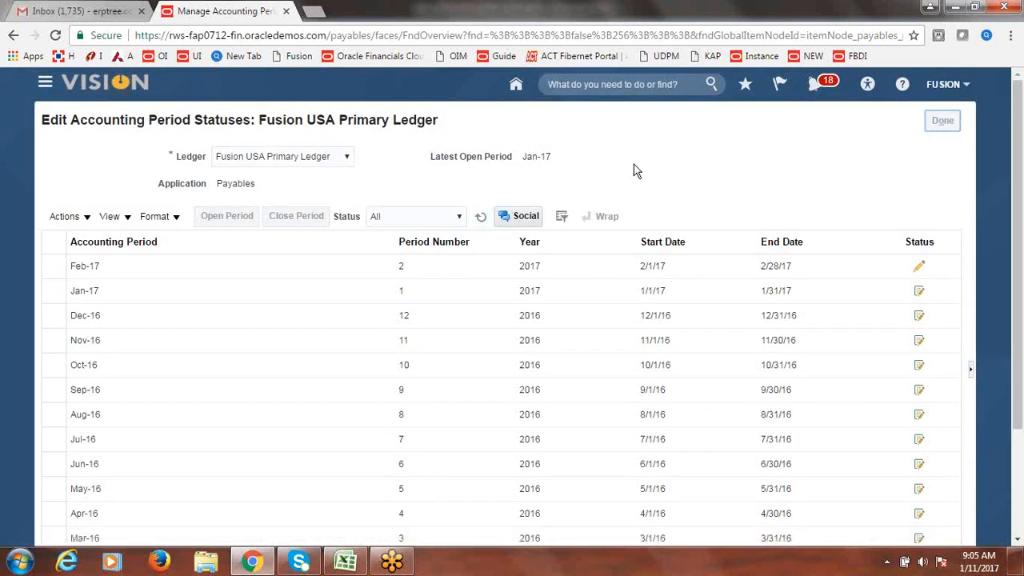
{"action": "left_click", "coordinate": [955, 122]}
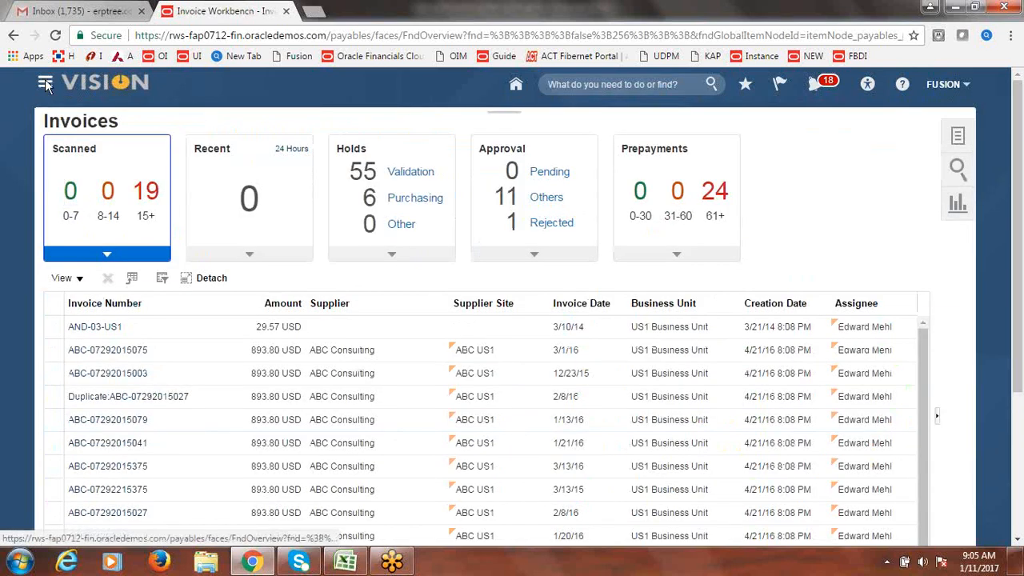
- Create a new blank invoice from the Invoices workbench tasks, ready for the supplier entry
{"action": "left_click", "coordinate": [45, 86]}
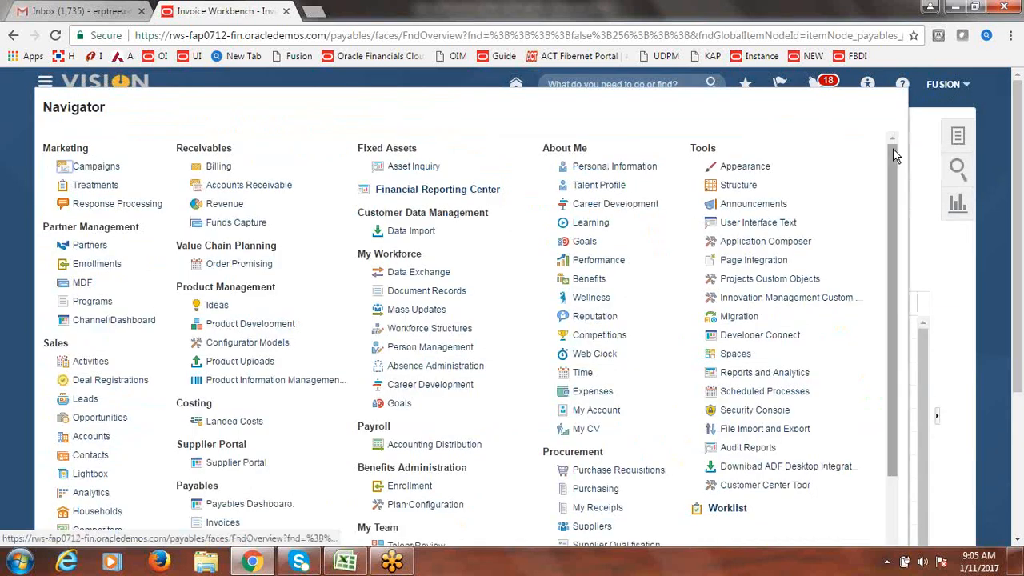
{"action": "left_click", "coordinate": [925, 182]}
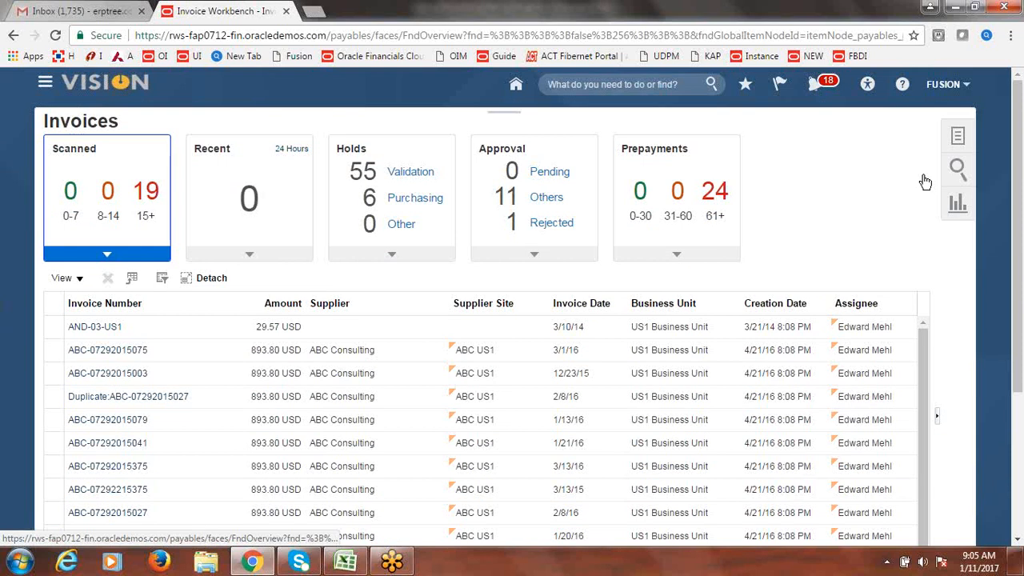
{"action": "left_click", "coordinate": [958, 136]}
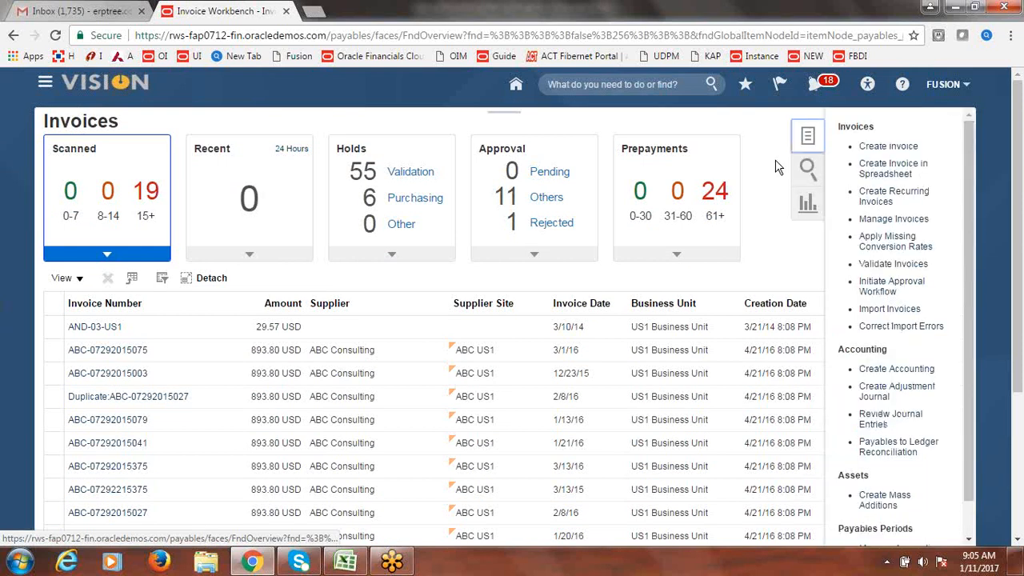
{"action": "left_click", "coordinate": [920, 149]}
{"action": "left_click", "coordinate": [282, 248]}
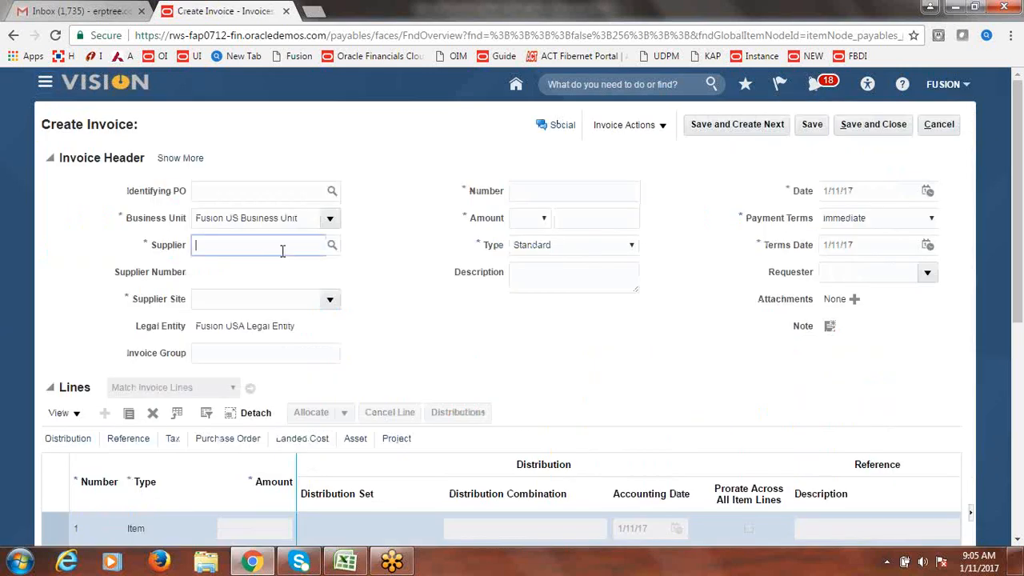
- Fill the invoice header with supplier Fusion Supplier-2, invoice number and amount
{"action": "type", "text": "Fusion"}
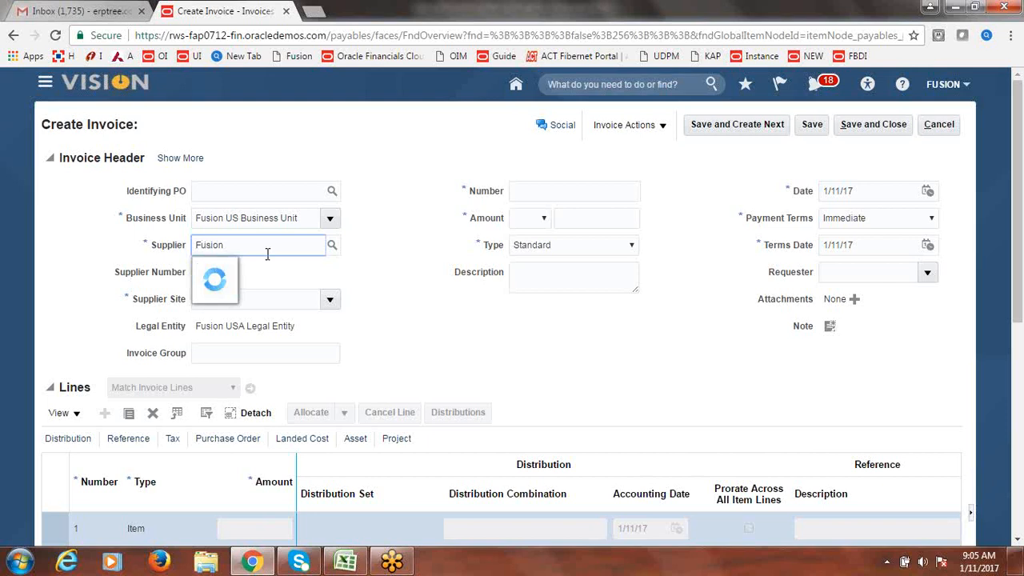
{"action": "left_click", "coordinate": [264, 262]}
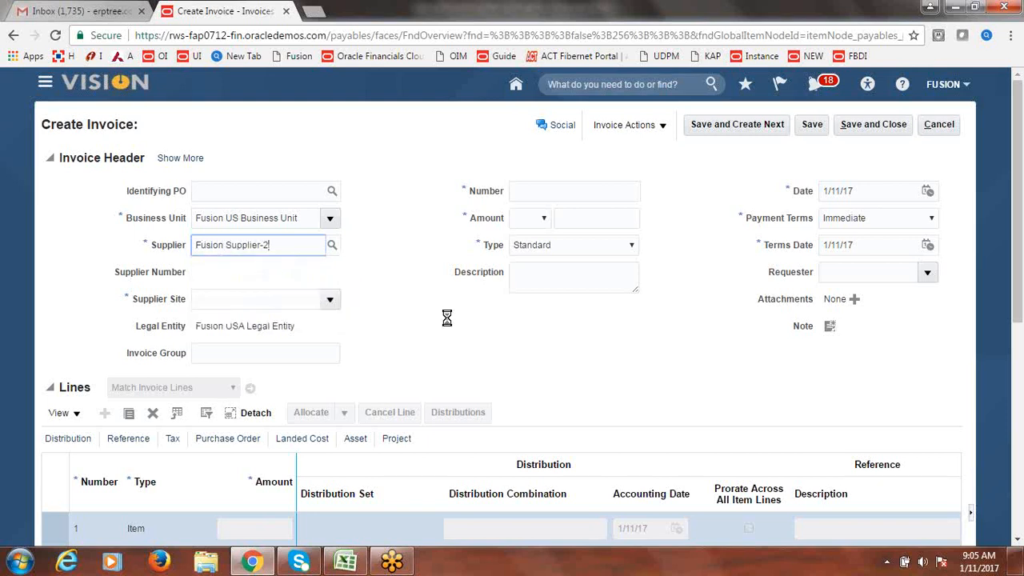
{"action": "left_click", "coordinate": [545, 190]}
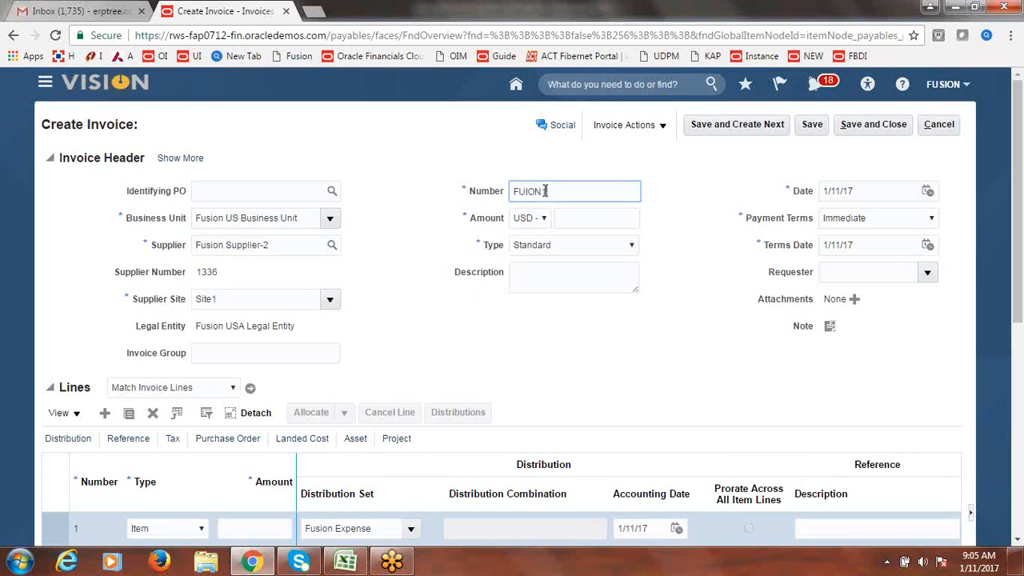
{"action": "key", "text": "Tab"}
{"action": "key", "text": "Tab"}
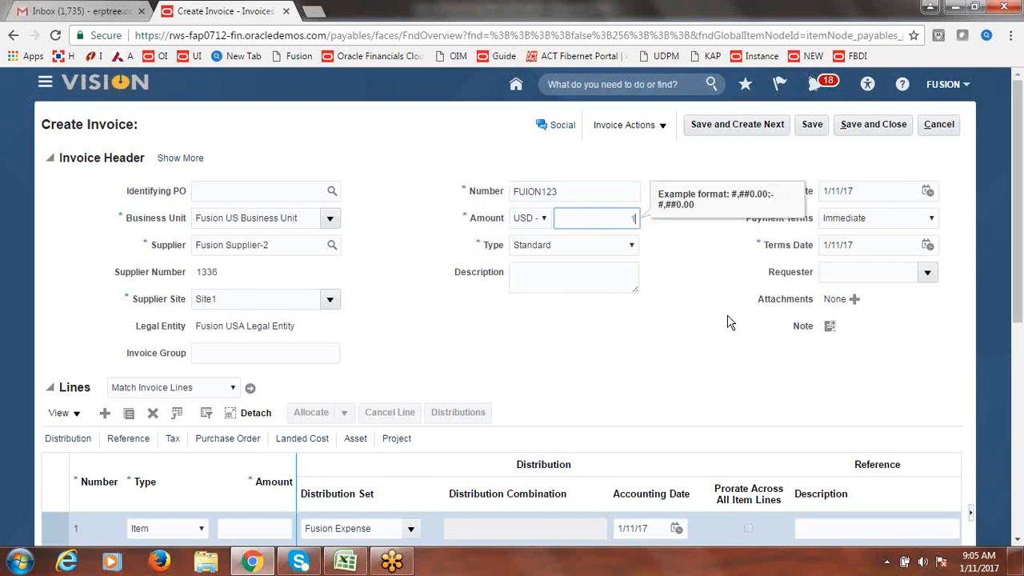
{"action": "type", "text": "10000"}
{"action": "key", "text": "Tab"}
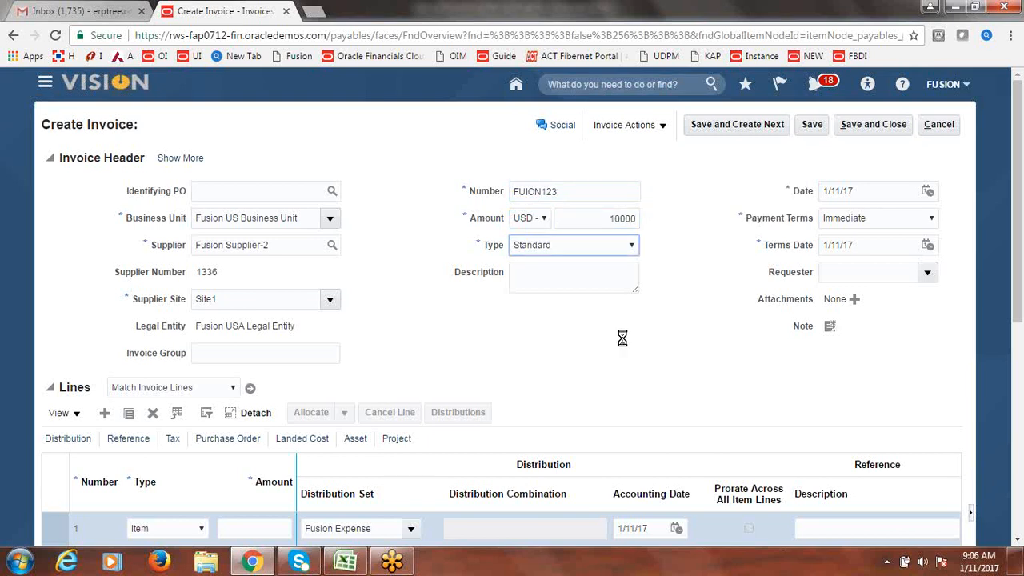
- Enter 10,000 as the amount of invoice line 1
{"action": "left_click_drag", "start_coordinate": [1018, 242], "coordinate": [1018, 325]}
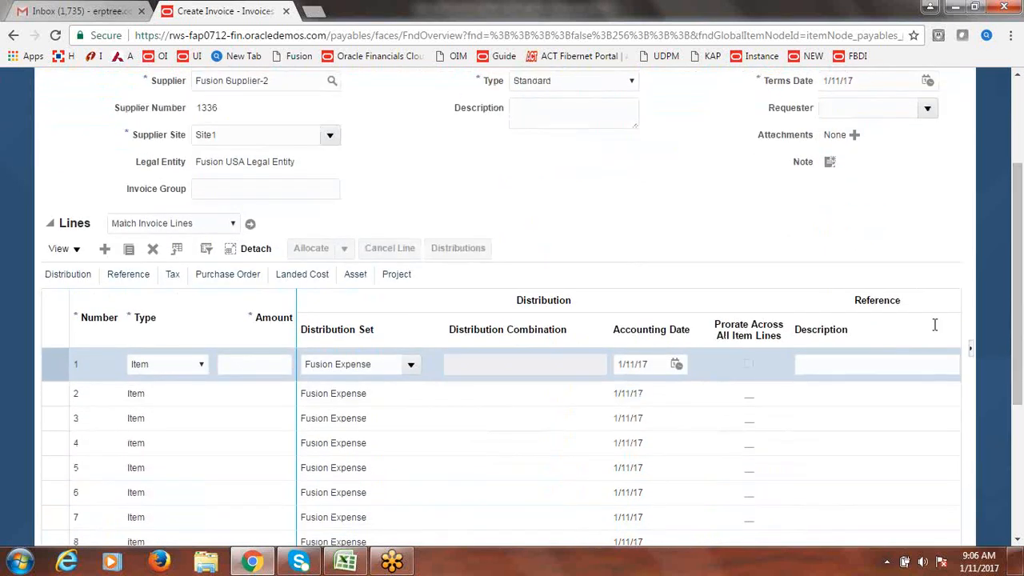
{"action": "left_click", "coordinate": [259, 408]}
{"action": "type", "text": "1000"}
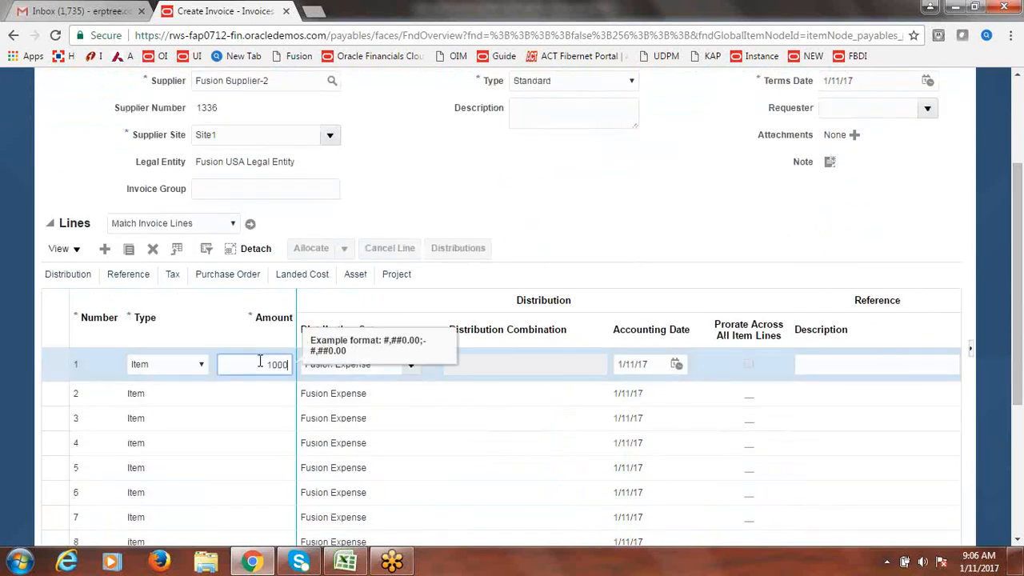
{"action": "type", "text": "0"}
{"action": "key", "text": "Tab"}
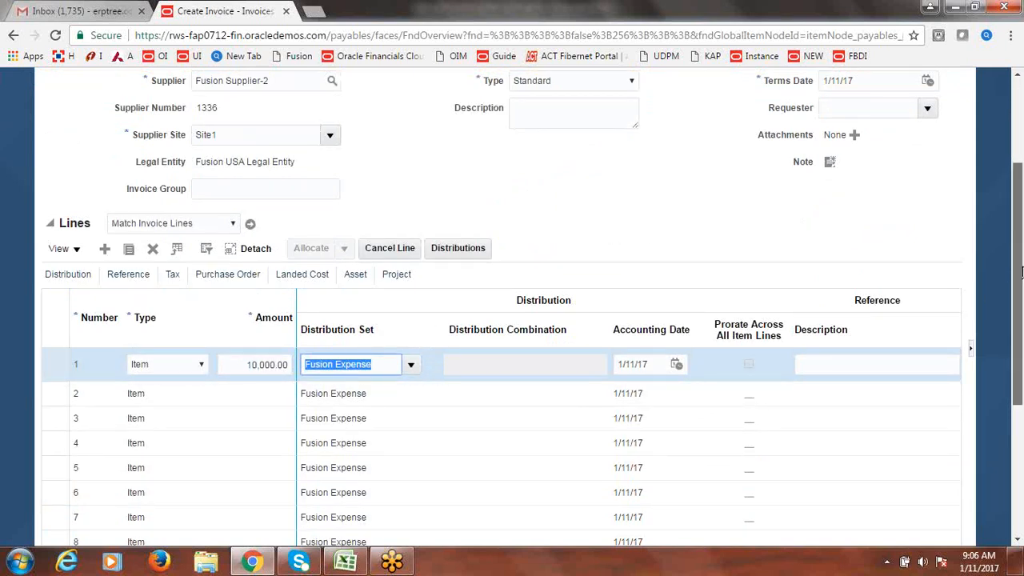
{"action": "left_click_drag", "start_coordinate": [1022, 273], "coordinate": [1022, 337]}
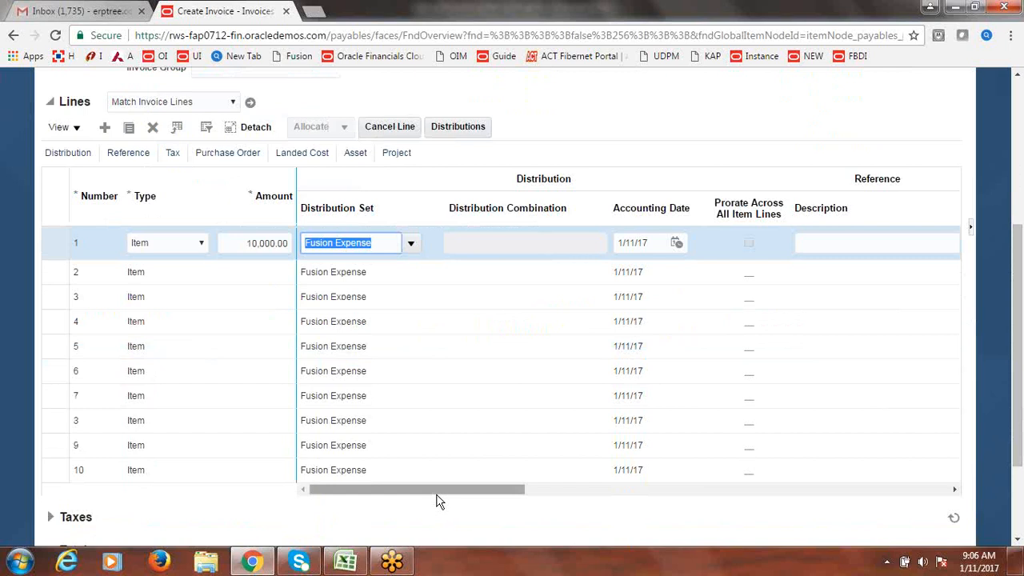
{"action": "left_click_drag", "start_coordinate": [437, 495], "coordinate": [579, 489]}
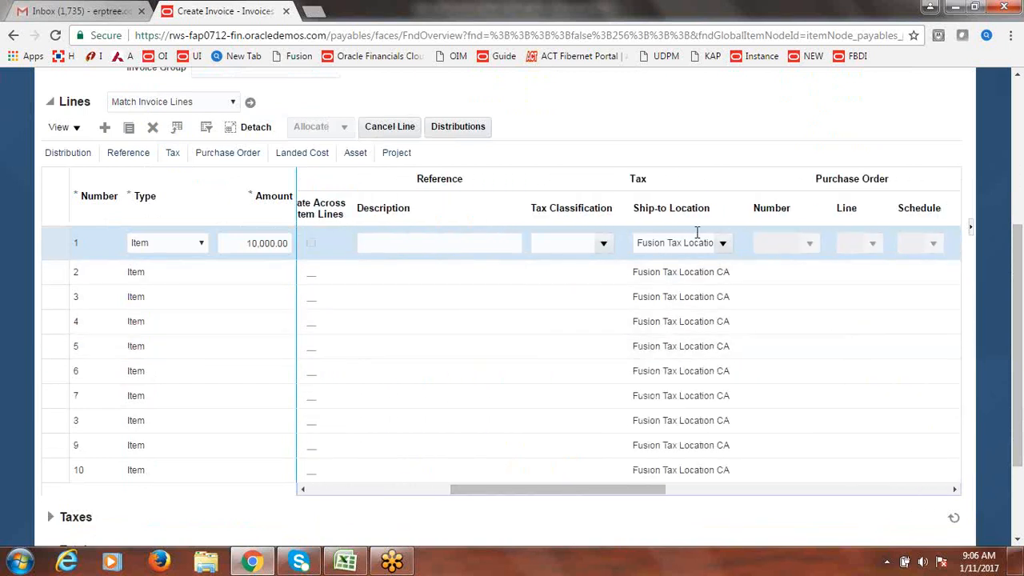
{"action": "left_click_drag", "start_coordinate": [1013, 362], "coordinate": [1021, 202]}
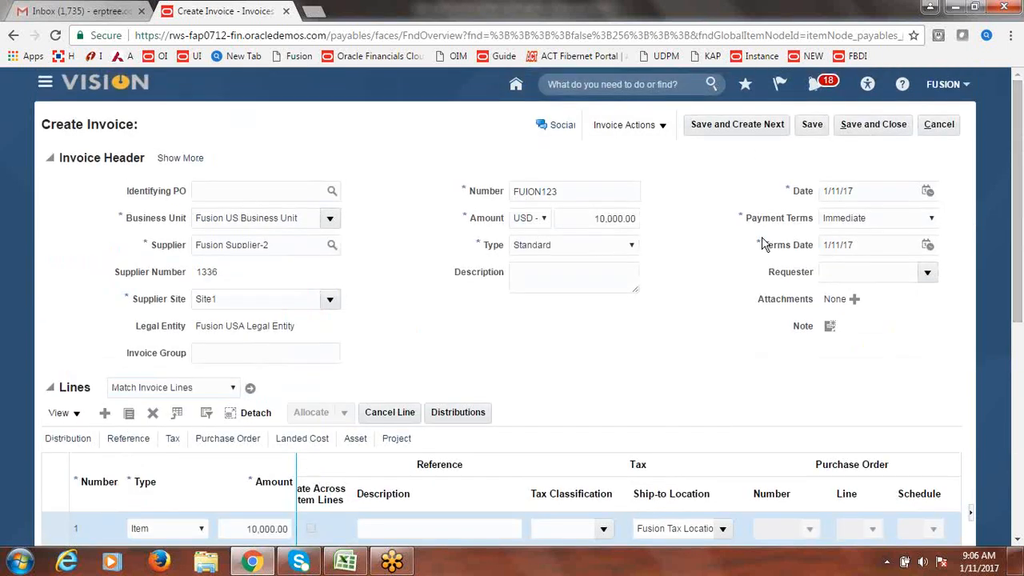
{"action": "left_click", "coordinate": [663, 126]}
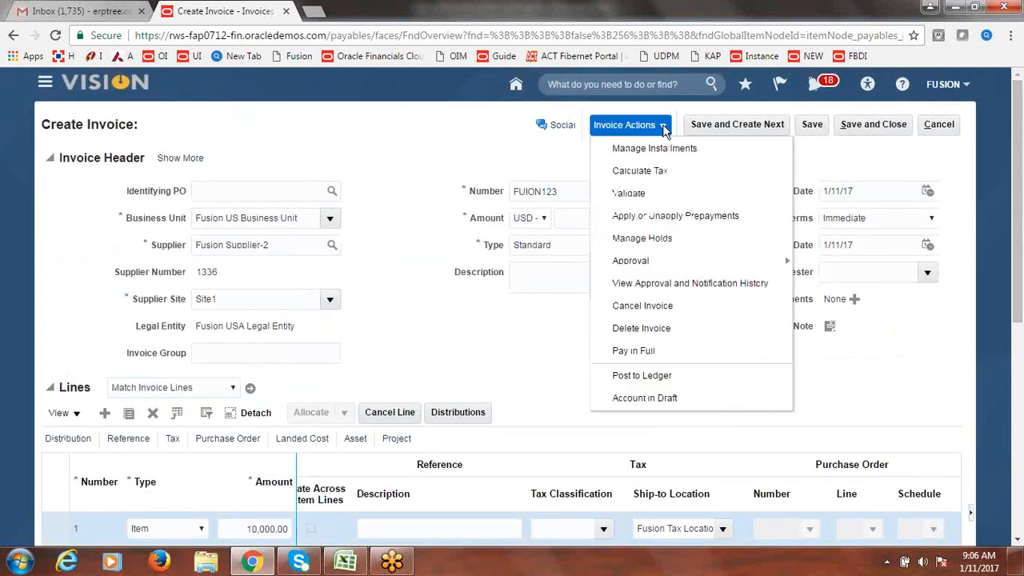
- Save invoice FUION123 and calculate tax, confirming 1,000.00 tax and an 11,000.00 total
{"action": "left_click", "coordinate": [561, 140]}
{"action": "left_click", "coordinate": [810, 126]}
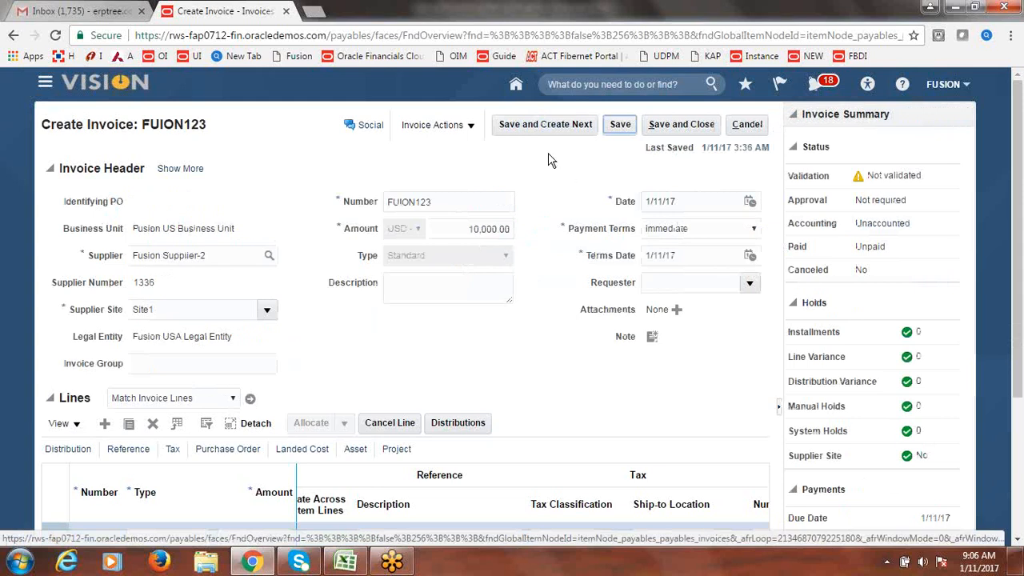
{"action": "left_click", "coordinate": [472, 126]}
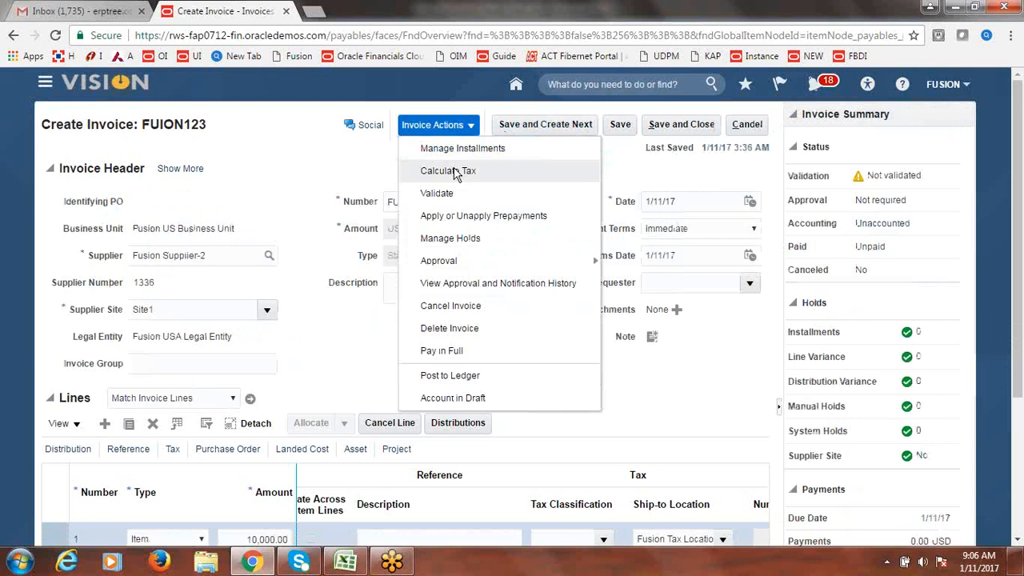
{"action": "left_click", "coordinate": [454, 171]}
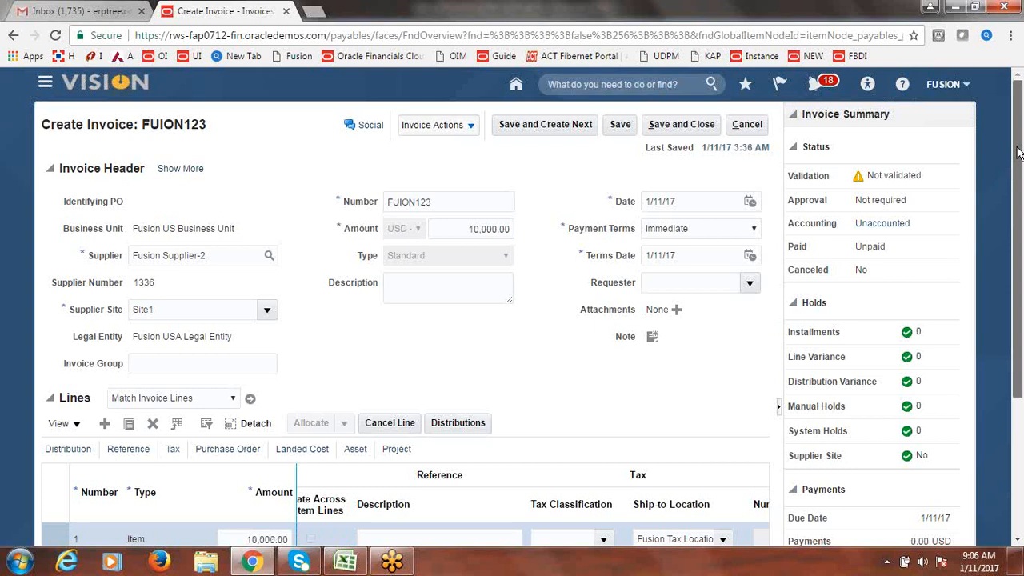
{"action": "left_click_drag", "start_coordinate": [1018, 154], "coordinate": [1018, 324]}
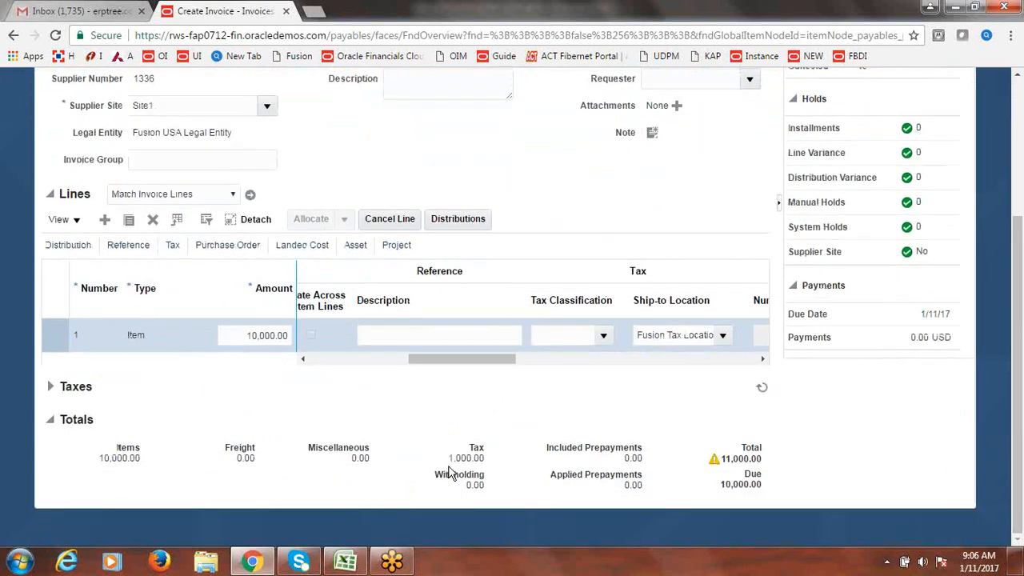
{"action": "left_click_drag", "start_coordinate": [454, 458], "coordinate": [484, 458]}
{"action": "double_click", "coordinate": [742, 461]}
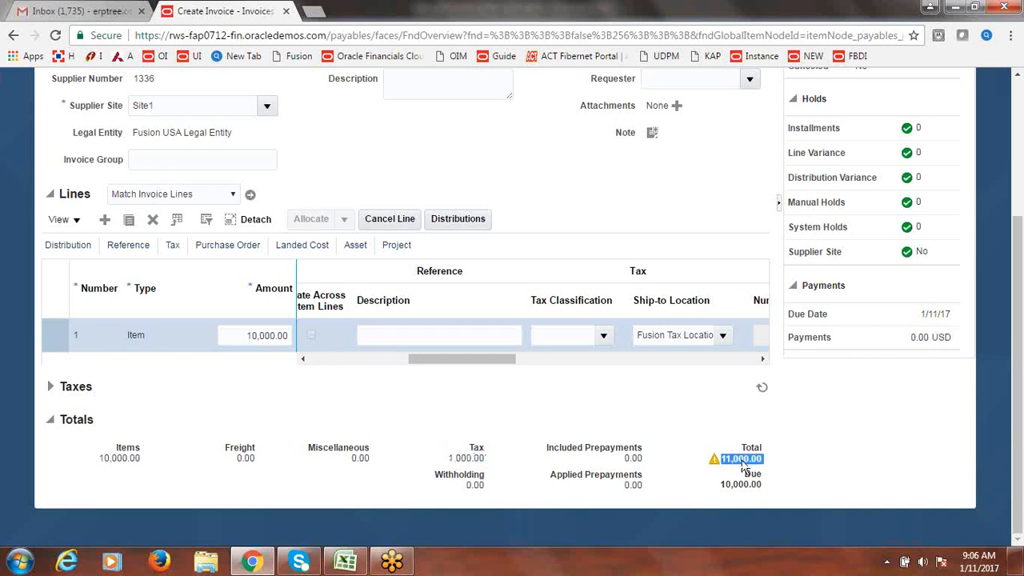
{"action": "scroll", "coordinate": [558, 234], "scroll_direction": "up", "scroll_amount": 3}
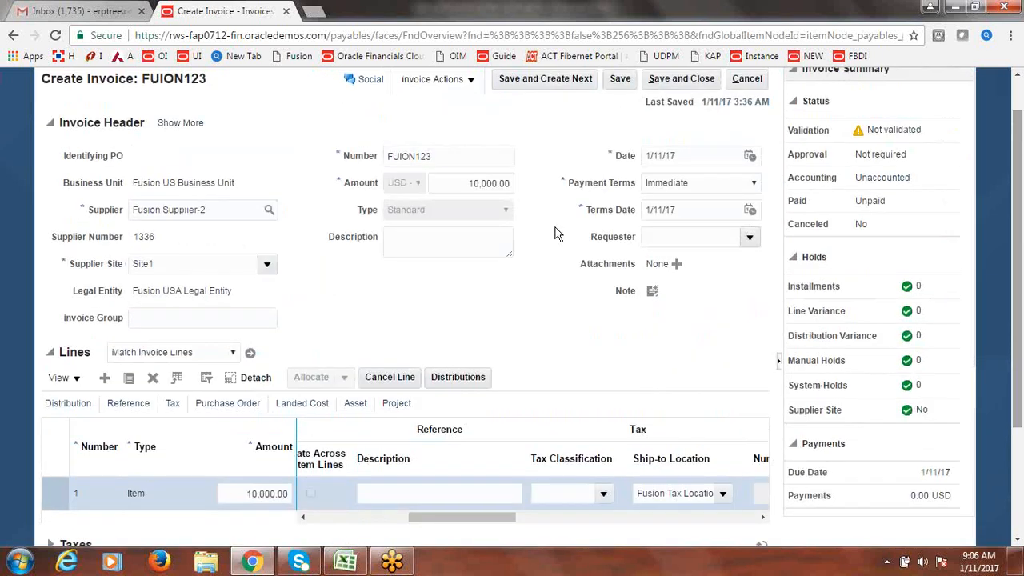
- Change the invoice header amount to 11,000.00
{"action": "left_click", "coordinate": [478, 185]}
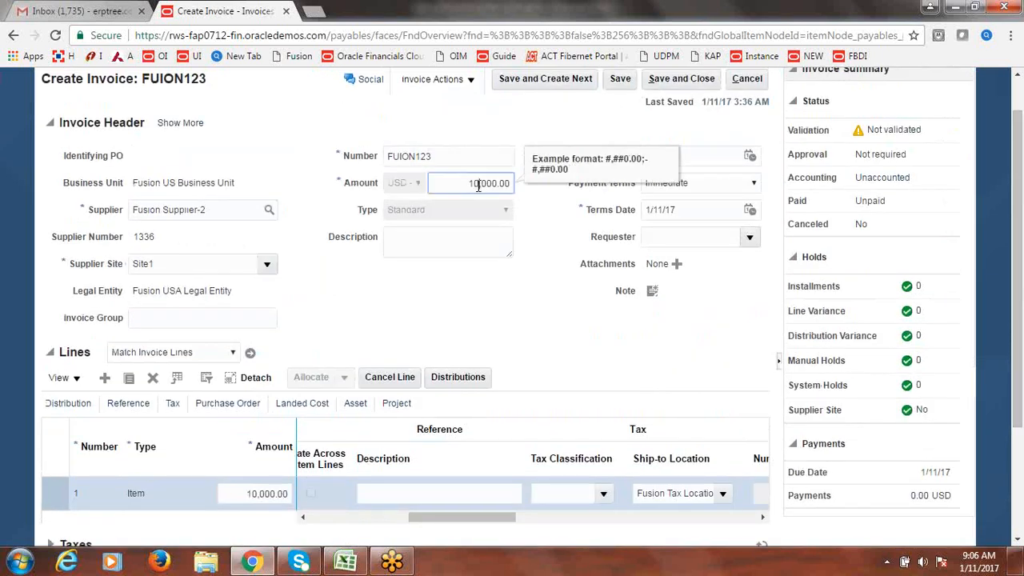
{"action": "left_click", "coordinate": [554, 245]}
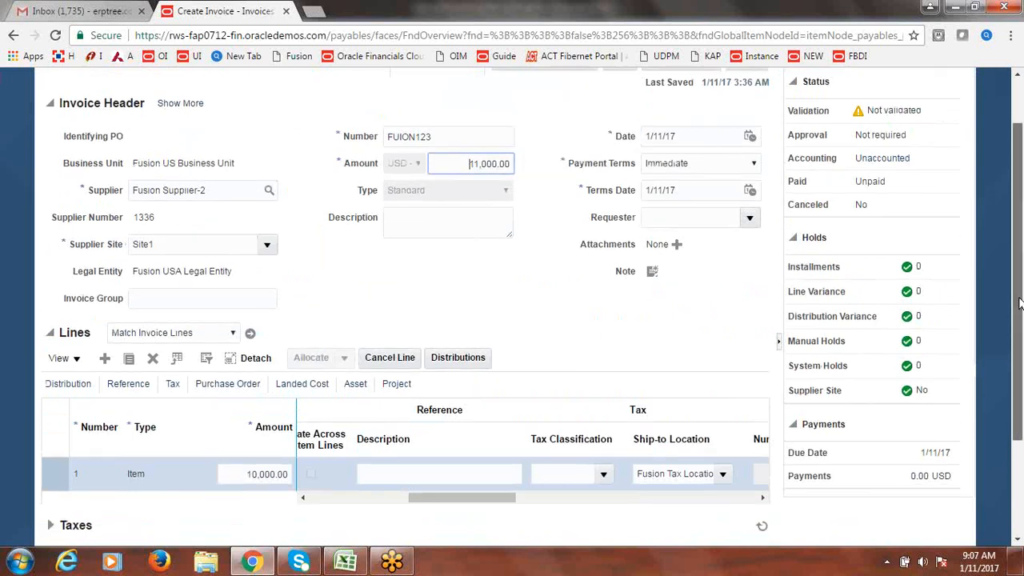
{"action": "left_click_drag", "start_coordinate": [1018, 278], "coordinate": [1015, 196]}
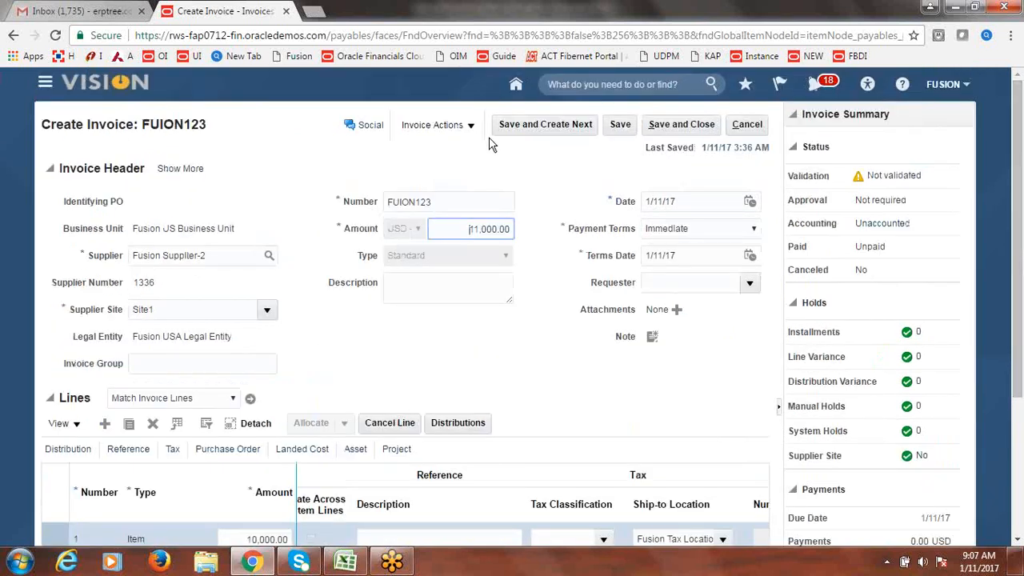
- Validate the invoice and confirm its status reads Validated
{"action": "left_click", "coordinate": [438, 125]}
{"action": "left_click", "coordinate": [439, 193]}
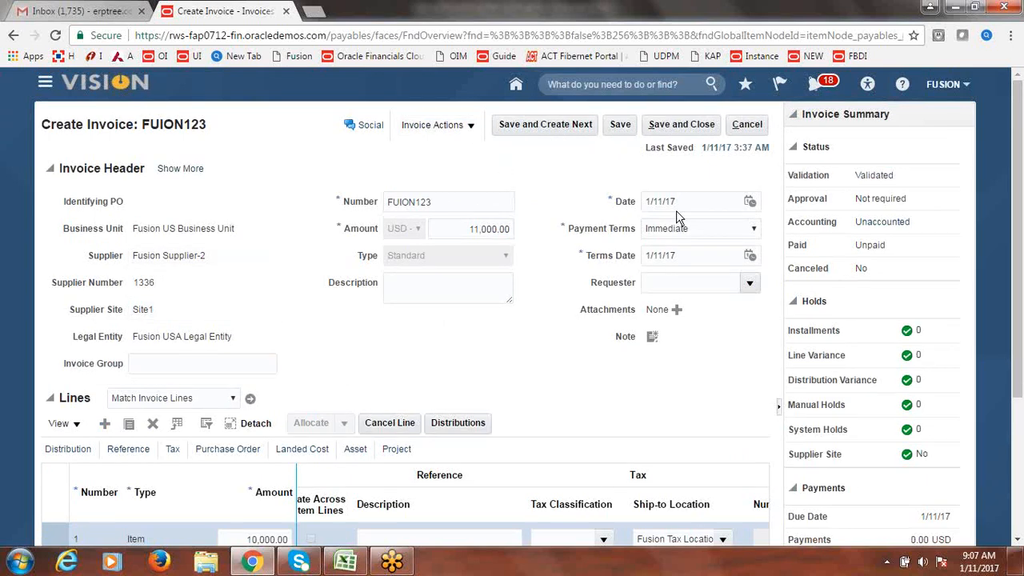
{"action": "double_click", "coordinate": [884, 179]}
{"action": "scroll", "coordinate": [1020, 250], "scroll_direction": "down", "scroll_amount": 1}
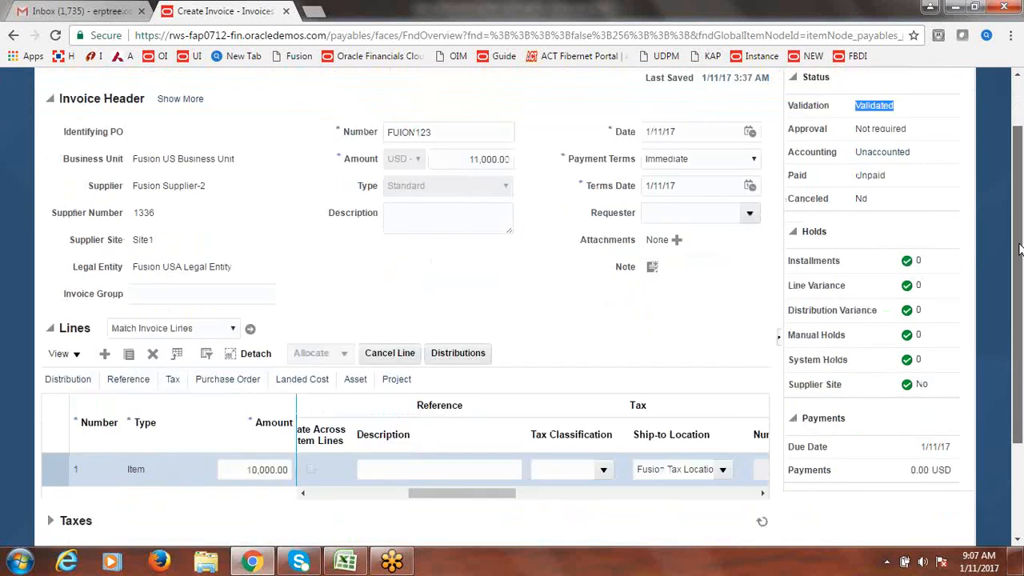
{"action": "scroll", "coordinate": [1019, 250], "scroll_direction": "up", "scroll_amount": 1}
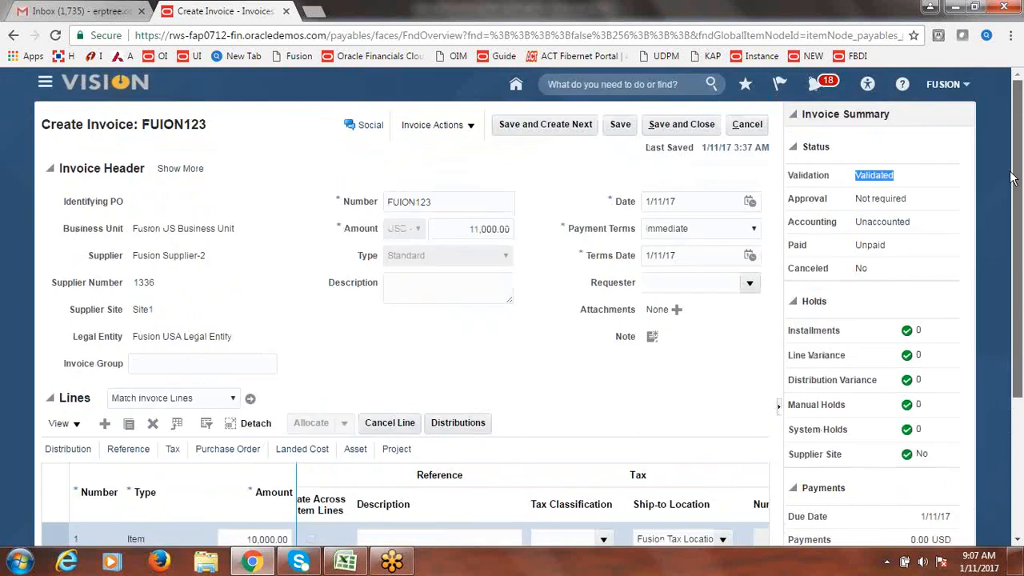
{"action": "left_click", "coordinate": [346, 562]}
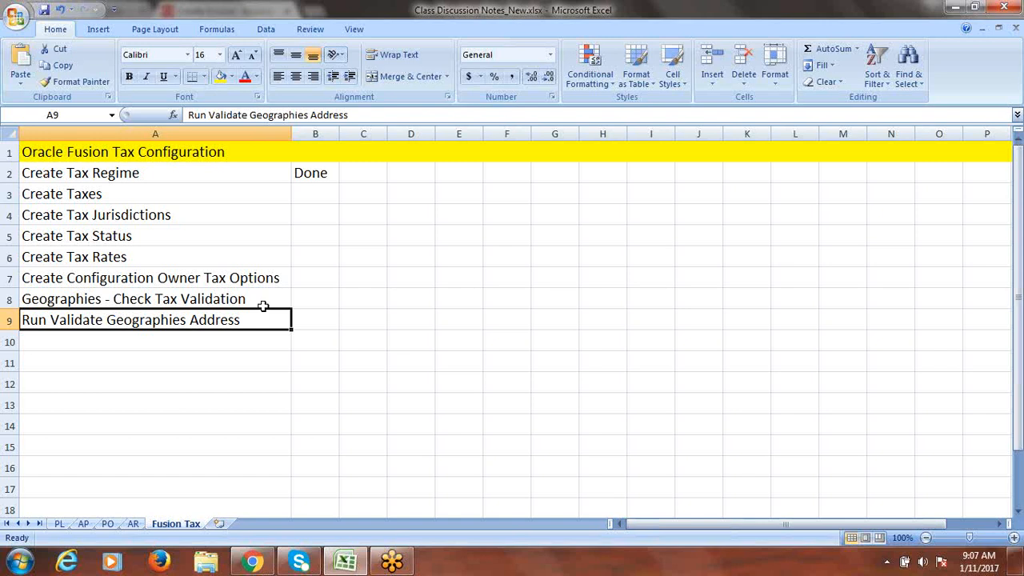
{"action": "left_click", "coordinate": [300, 321]}
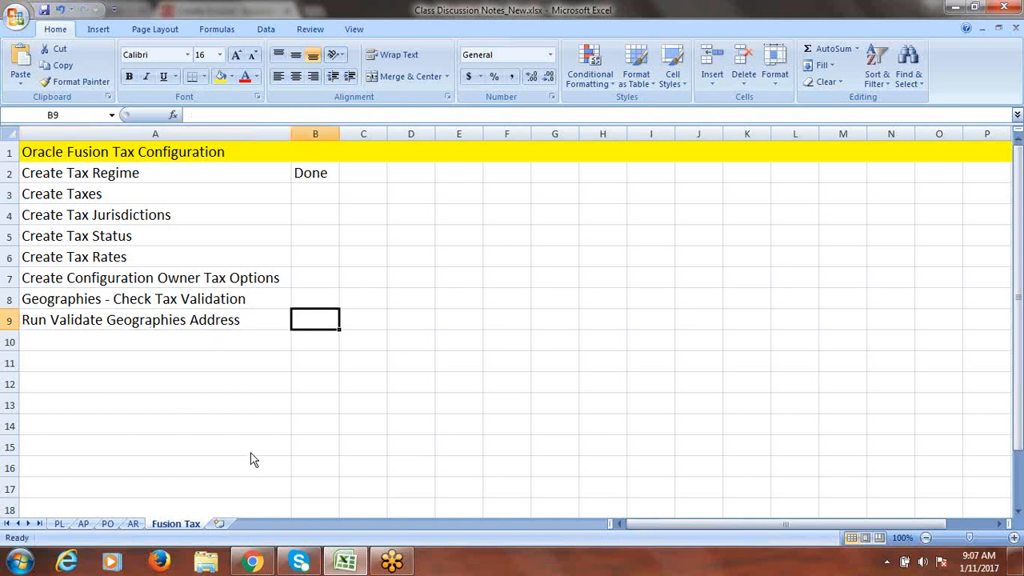
{"action": "left_click", "coordinate": [255, 564]}
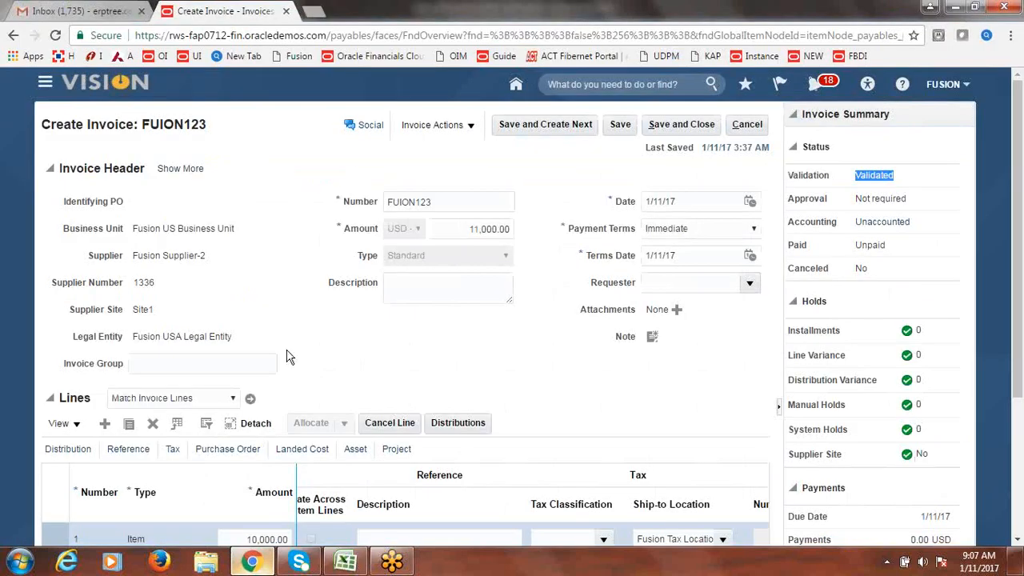
- Close the FUION123 invoice page and return to the Invoices workbench overview
{"action": "left_click", "coordinate": [747, 125]}
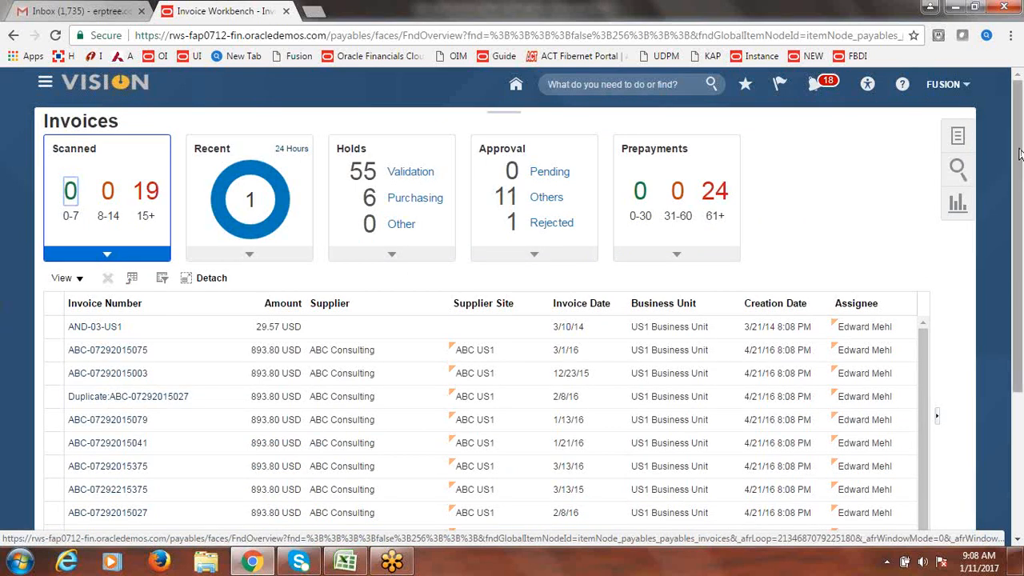
{"action": "left_click", "coordinate": [872, 138]}
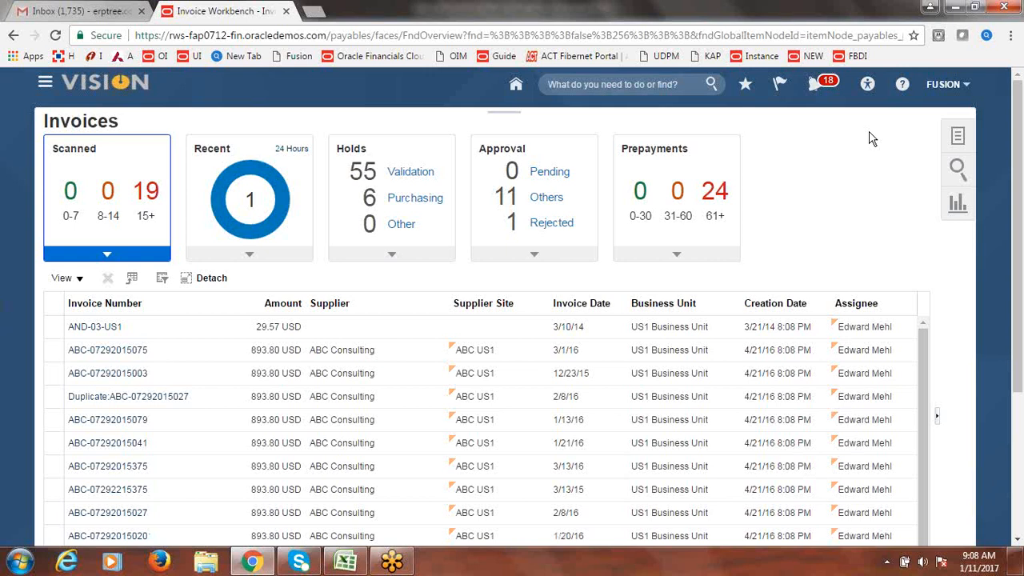